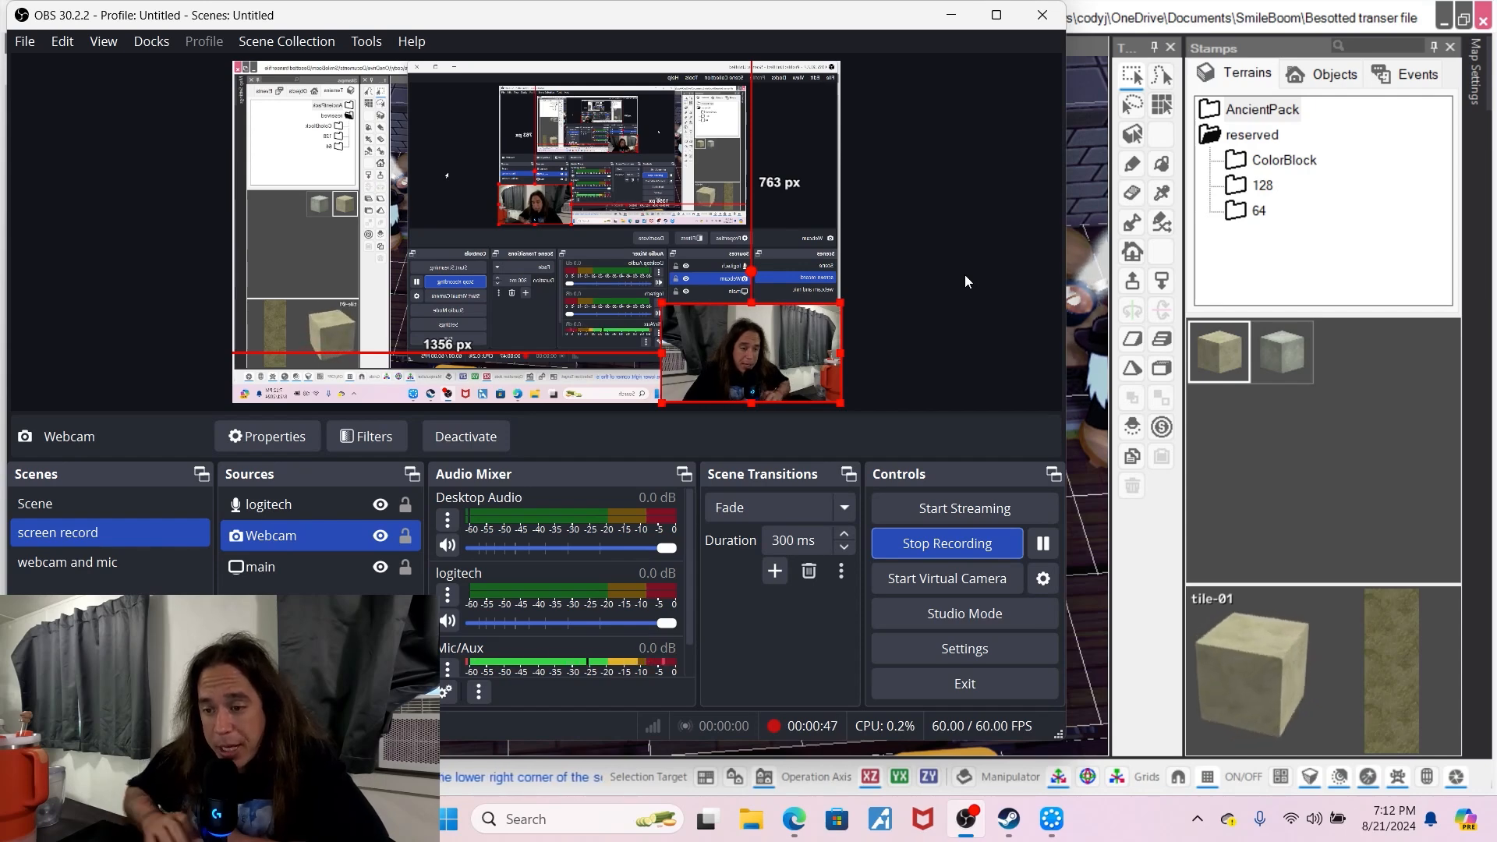
- Switch to the Map Editor window and look over the Catfield Inn Nighttime map
{"action": "left_click", "coordinate": [1175, 9]}
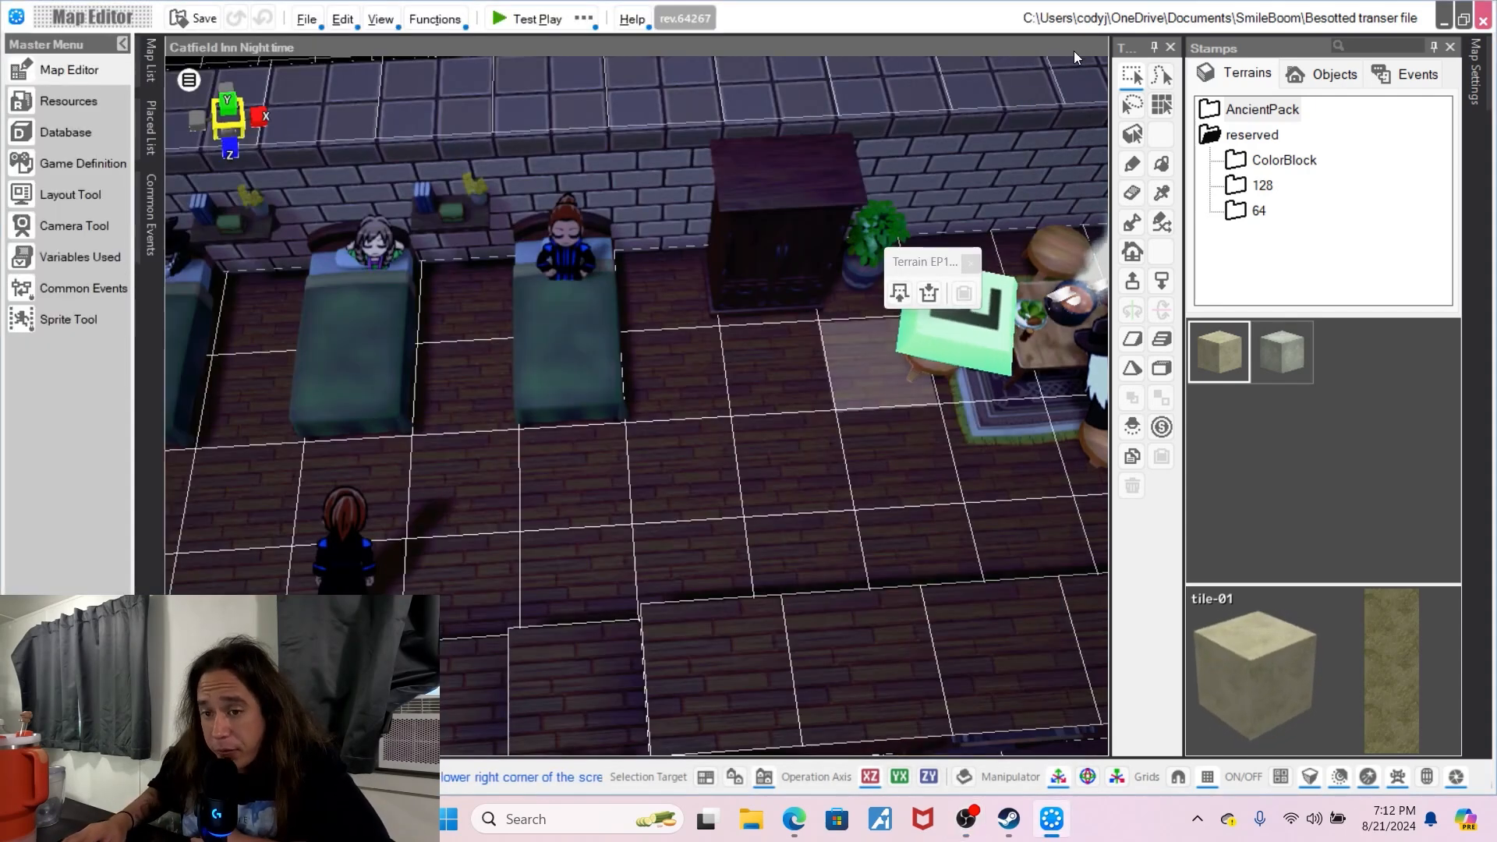
{"action": "scroll", "coordinate": [708, 423], "scroll_direction": "down", "scroll_amount": 3}
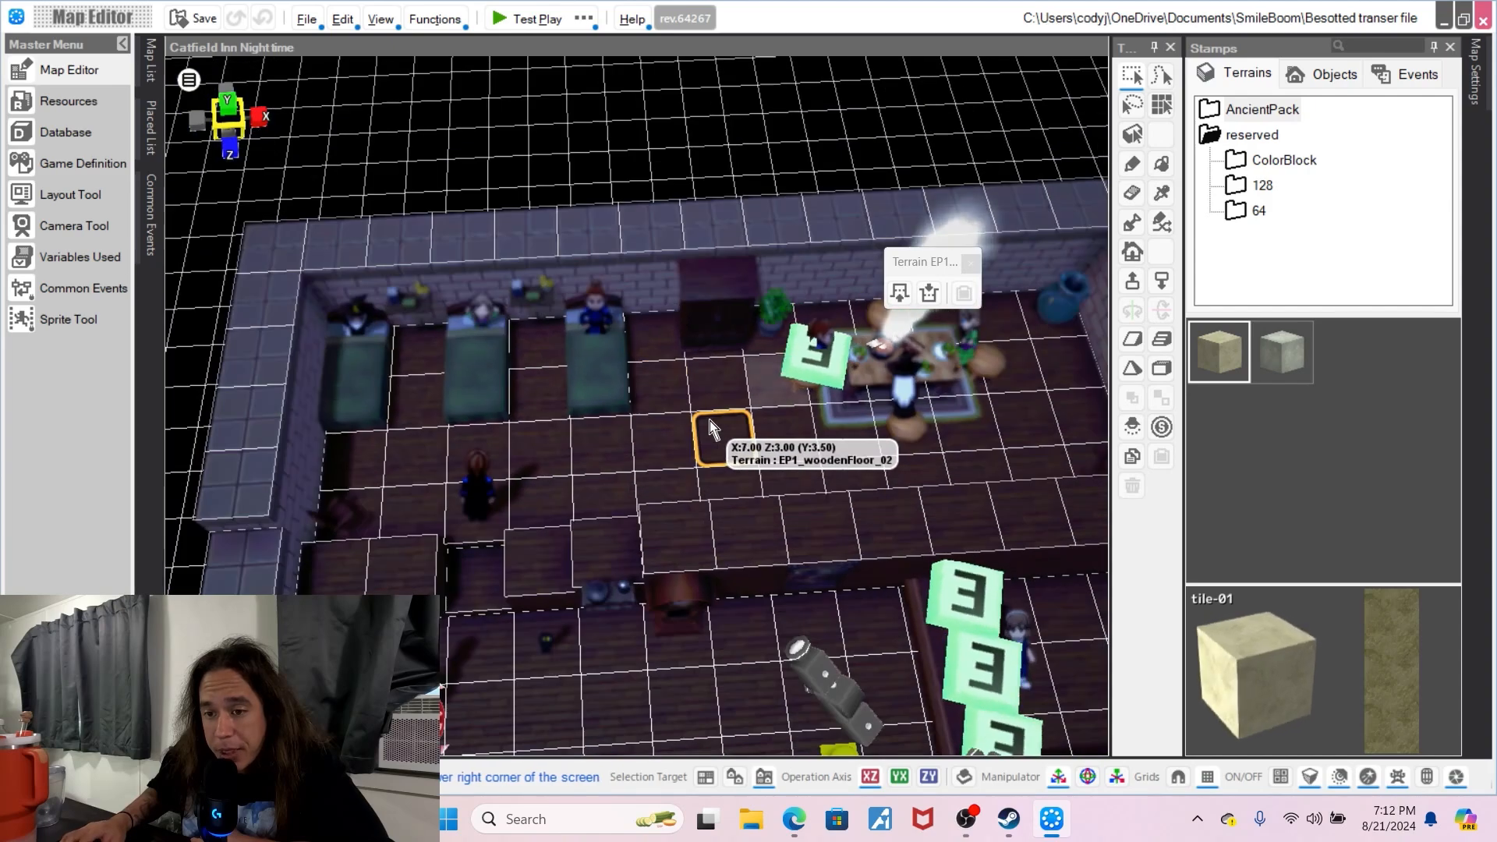
{"action": "scroll", "coordinate": [708, 422], "scroll_direction": "up", "scroll_amount": 3}
{"action": "middle_click_drag", "start_coordinate": [709, 395], "coordinate": [688, 364]}
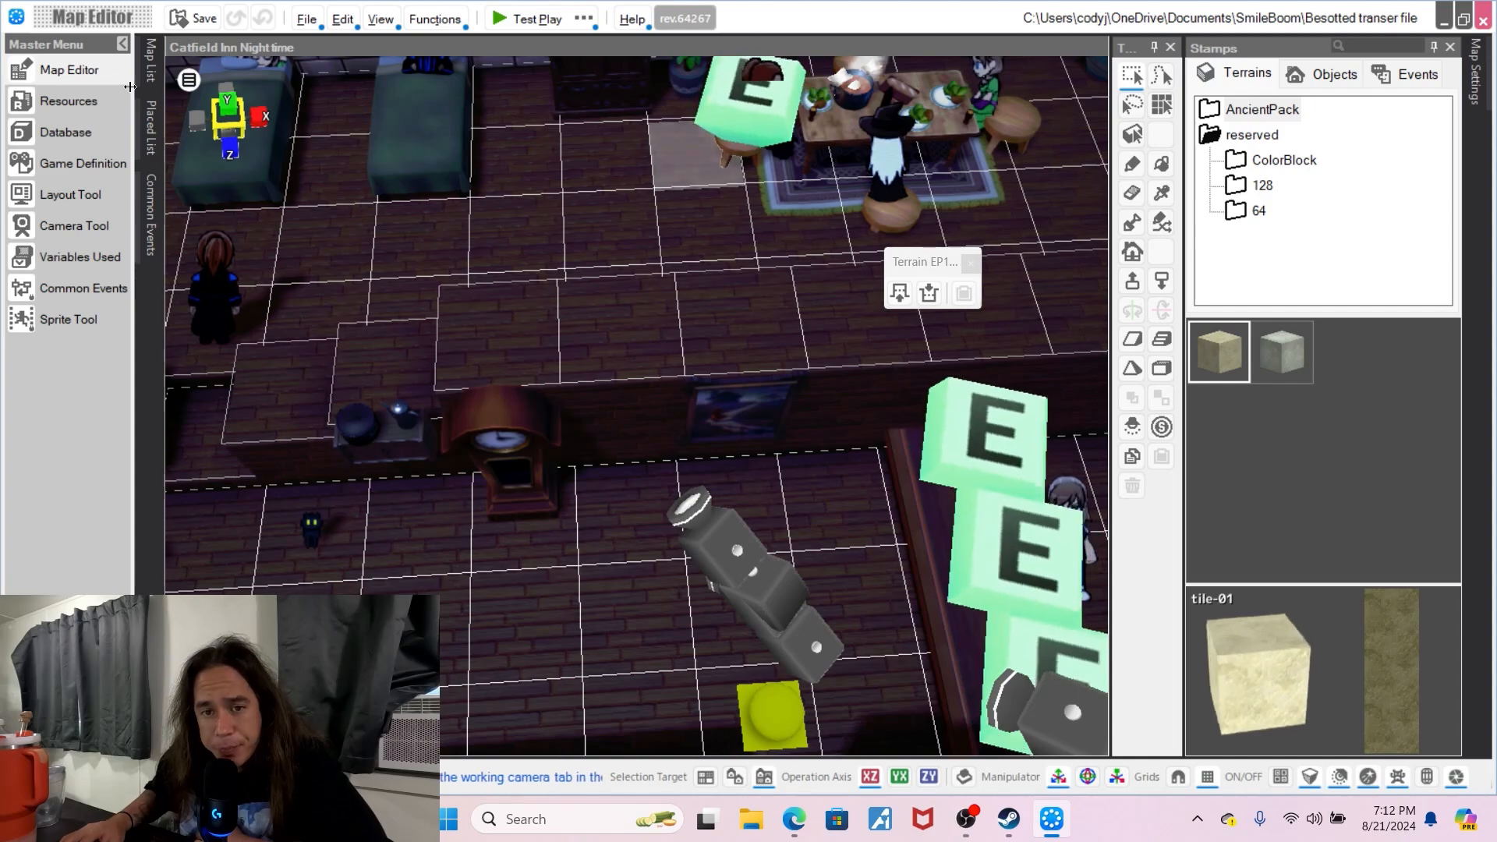
- Create a new 25 by 25 map named DLC MAP with the default terrain elevation and texture settings
{"action": "left_click", "coordinate": [151, 61]}
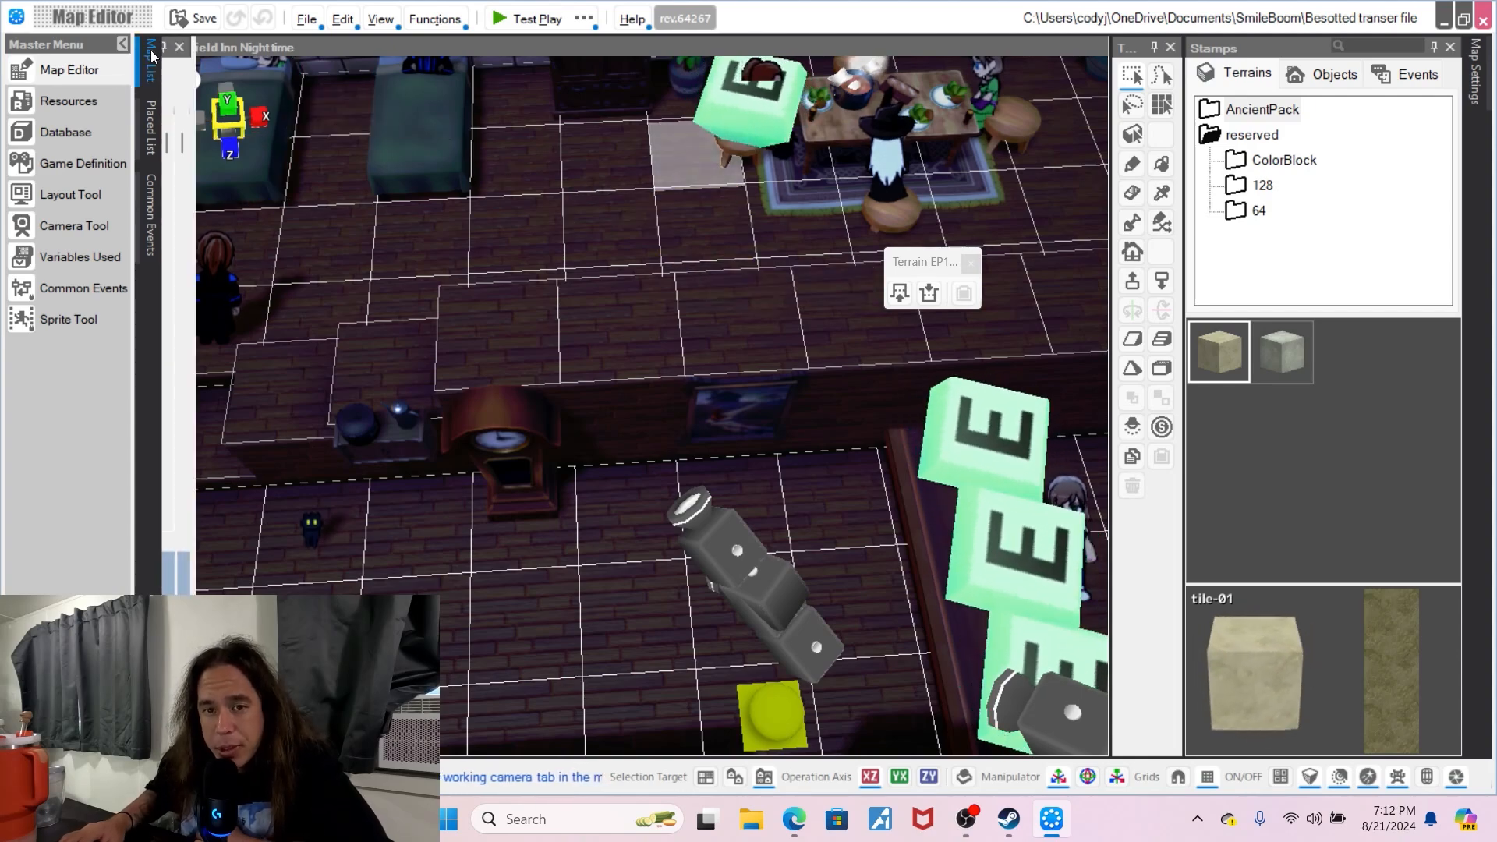
{"action": "left_click", "coordinate": [203, 100]}
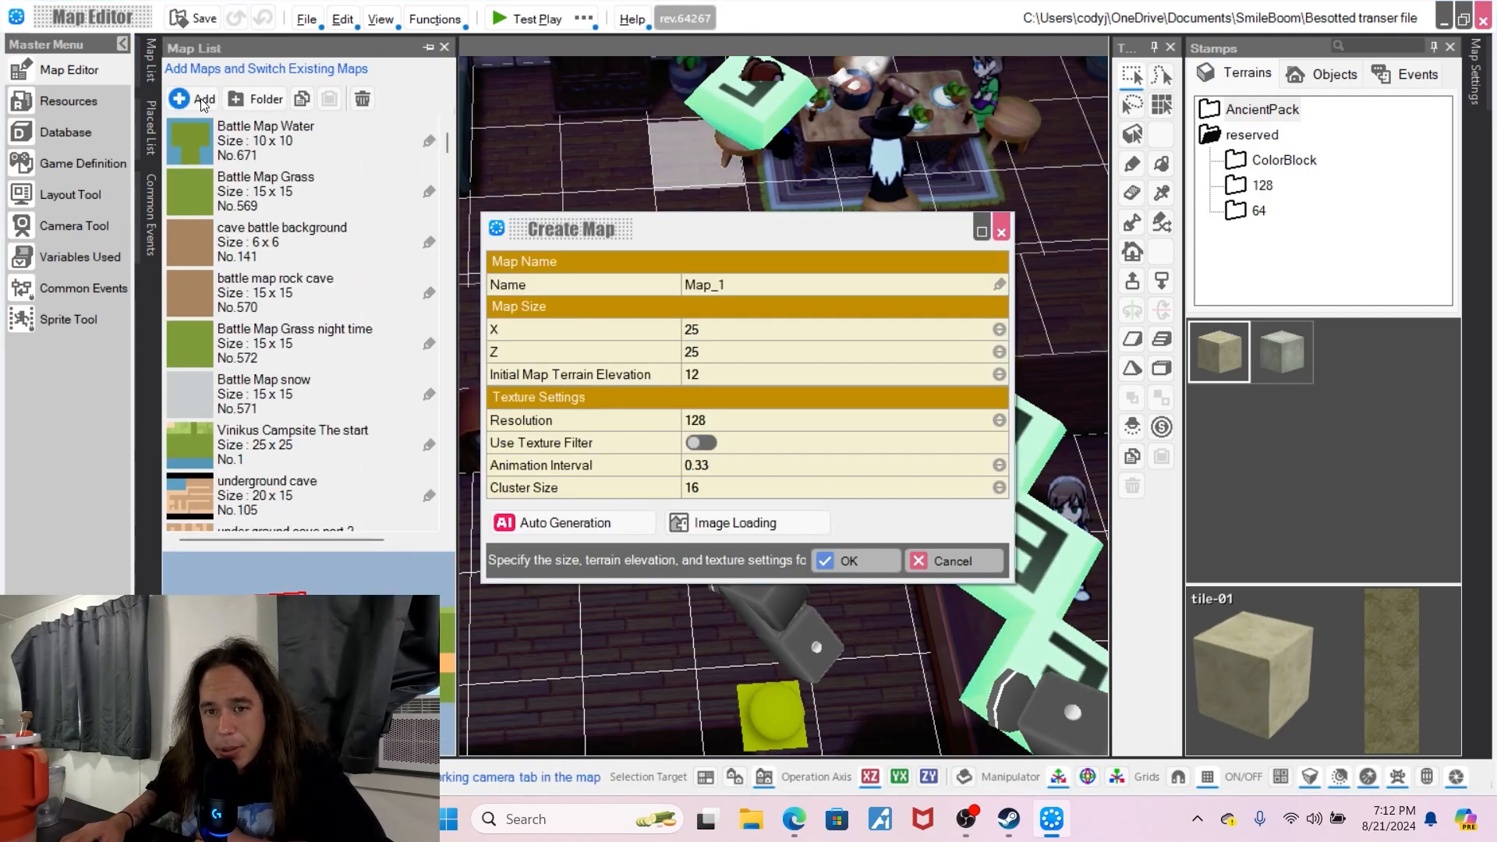
{"action": "left_click", "coordinate": [964, 567]}
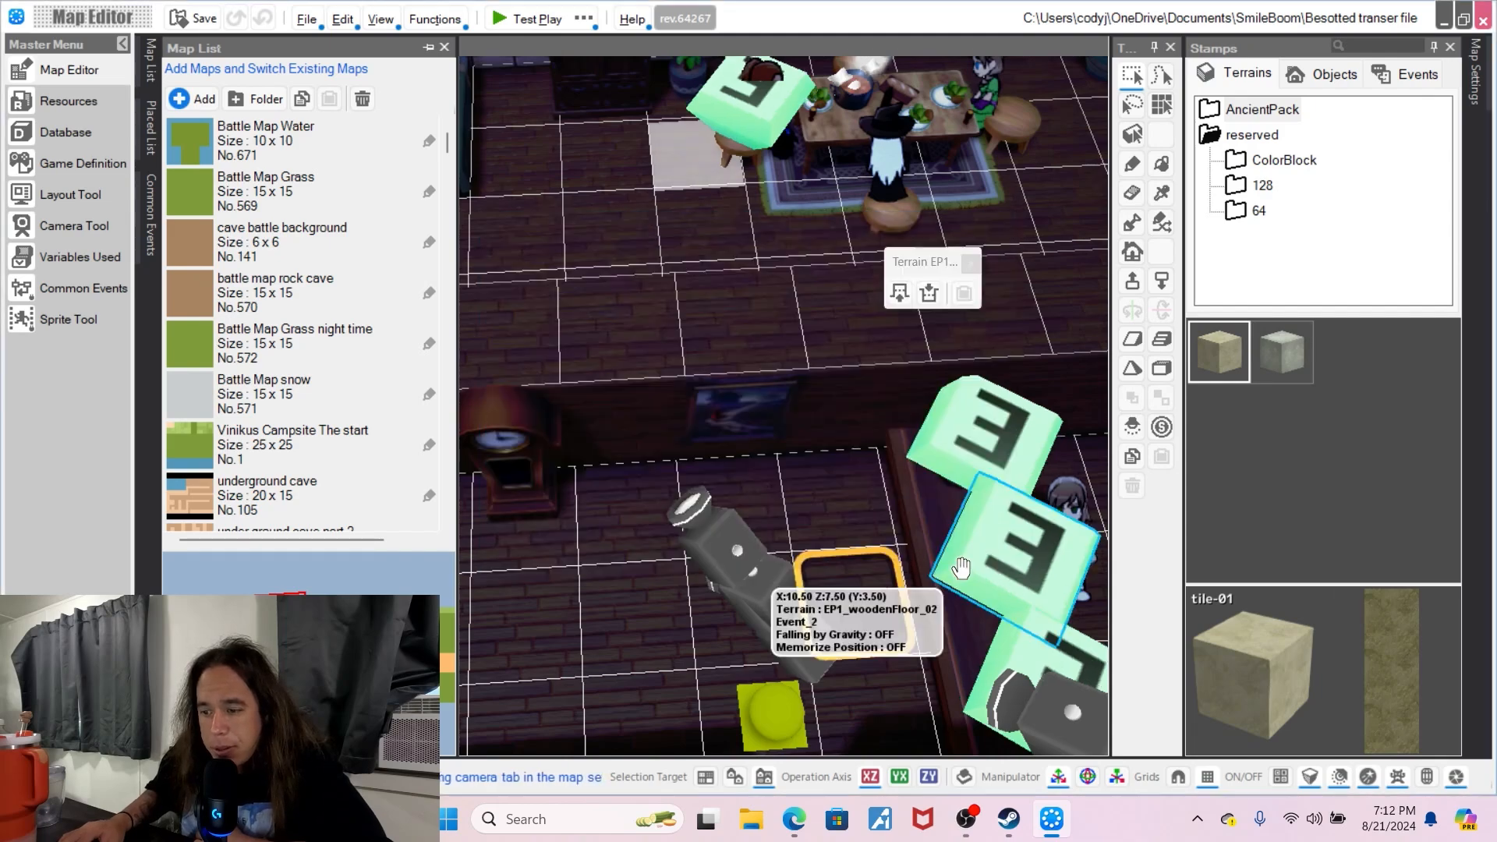
{"action": "scroll", "coordinate": [264, 388], "scroll_direction": "down", "scroll_amount": 5}
{"action": "scroll", "coordinate": [263, 387], "scroll_direction": "up", "scroll_amount": 5}
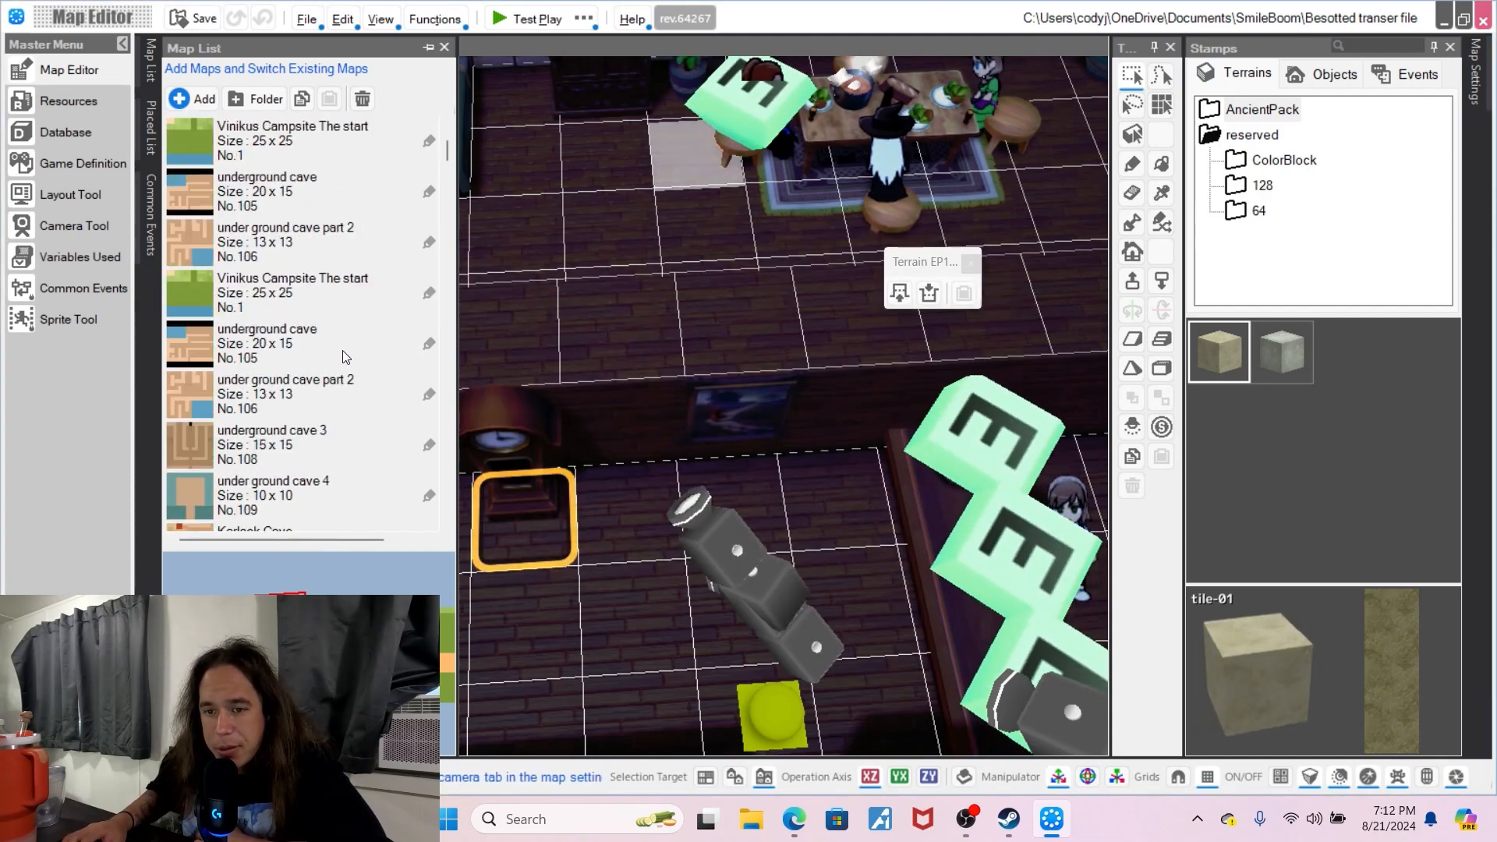
{"action": "left_click", "coordinate": [226, 133]}
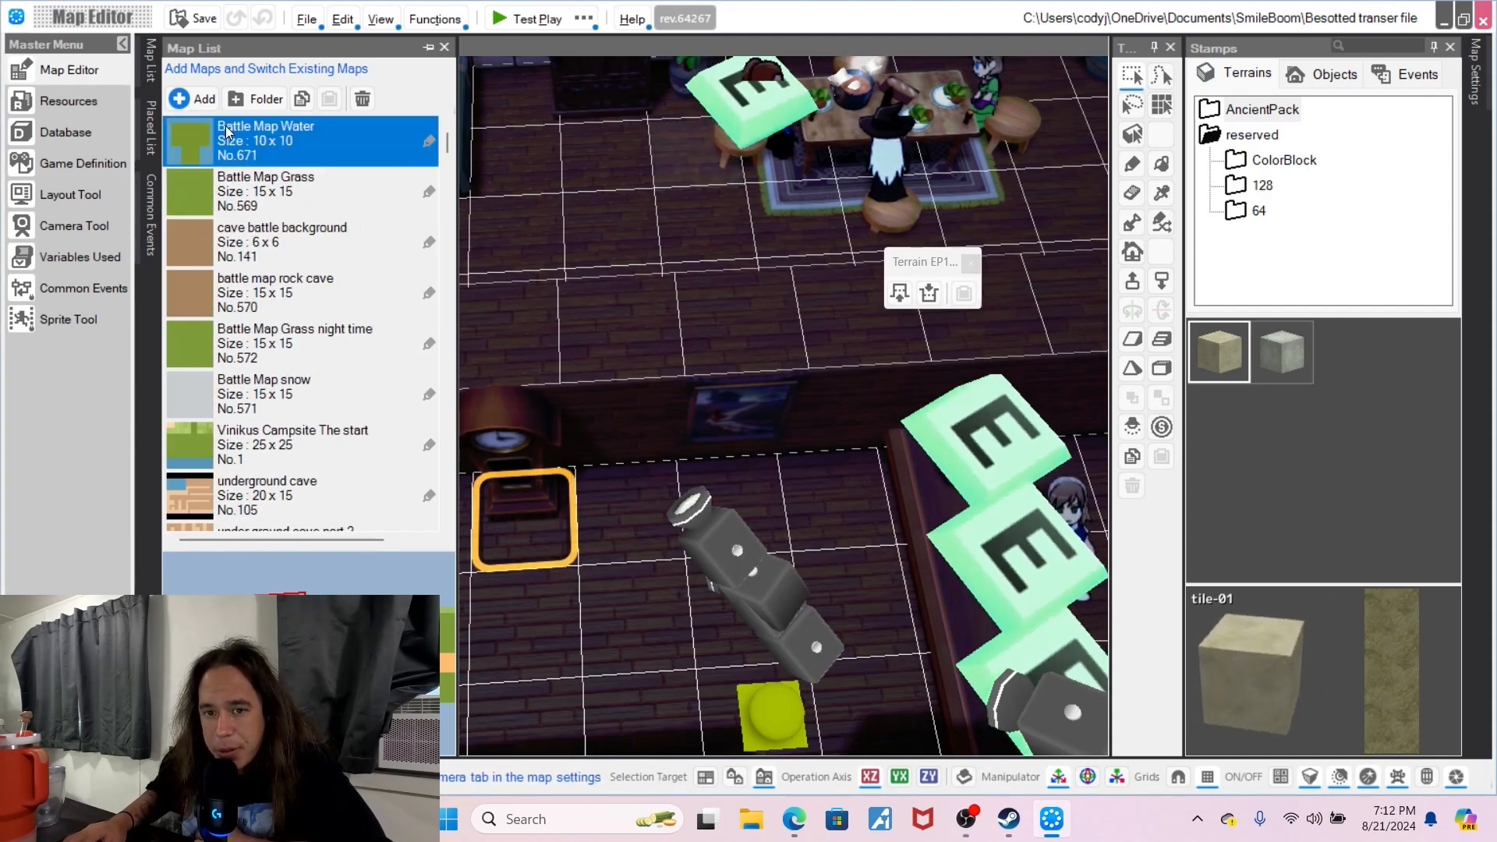
{"action": "left_click", "coordinate": [199, 100]}
{"action": "left_click", "coordinate": [725, 284]}
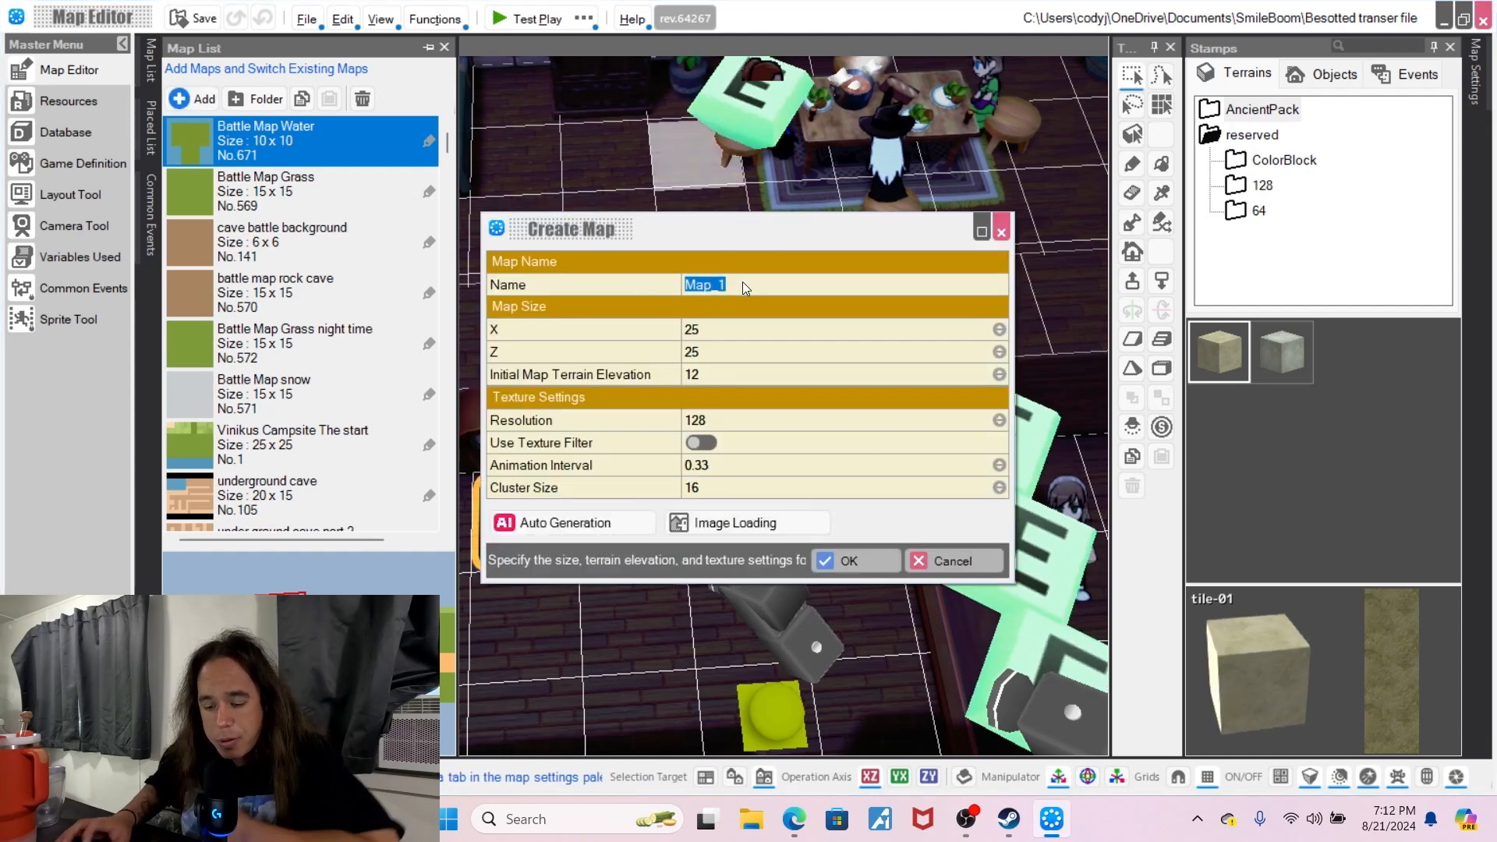
{"action": "type", "text": "DLC MAP"}
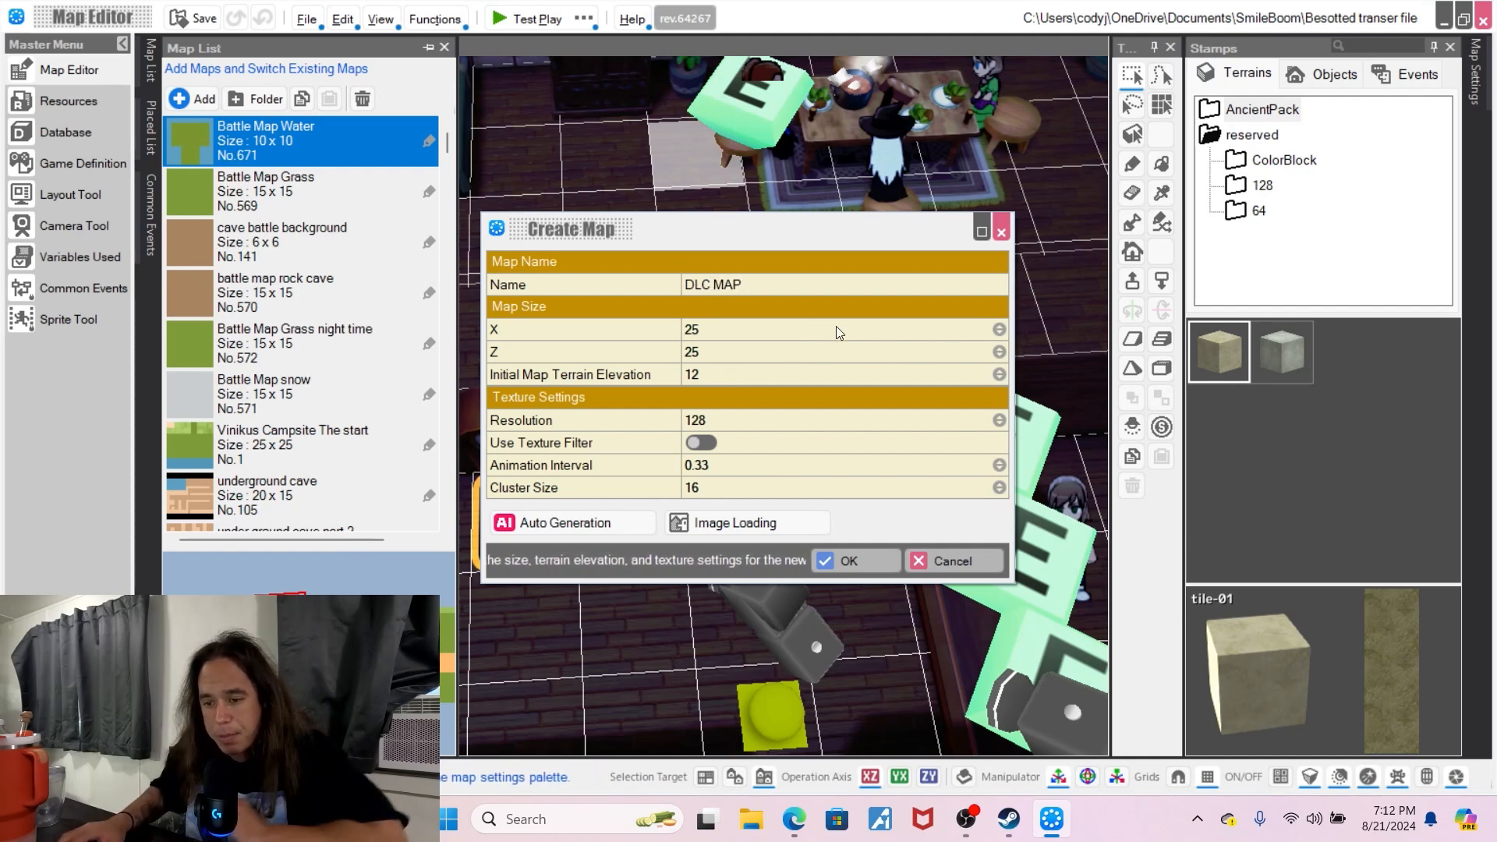
{"action": "left_click", "coordinate": [854, 556]}
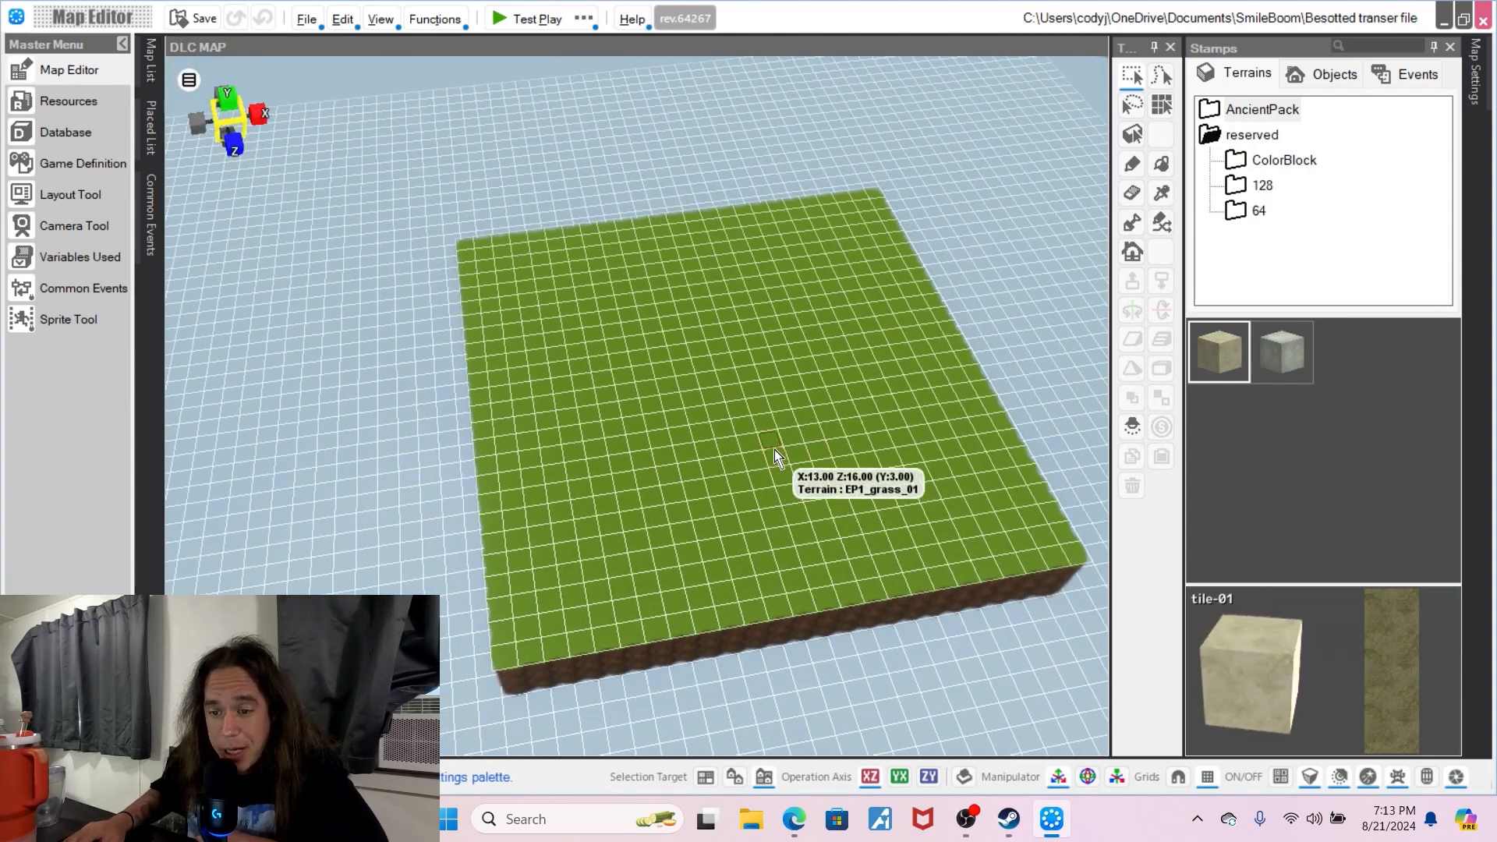
- Open the asset picker for 3D stamps in the resources and show the PixelScapes Town Pack
{"action": "left_click", "coordinate": [87, 100]}
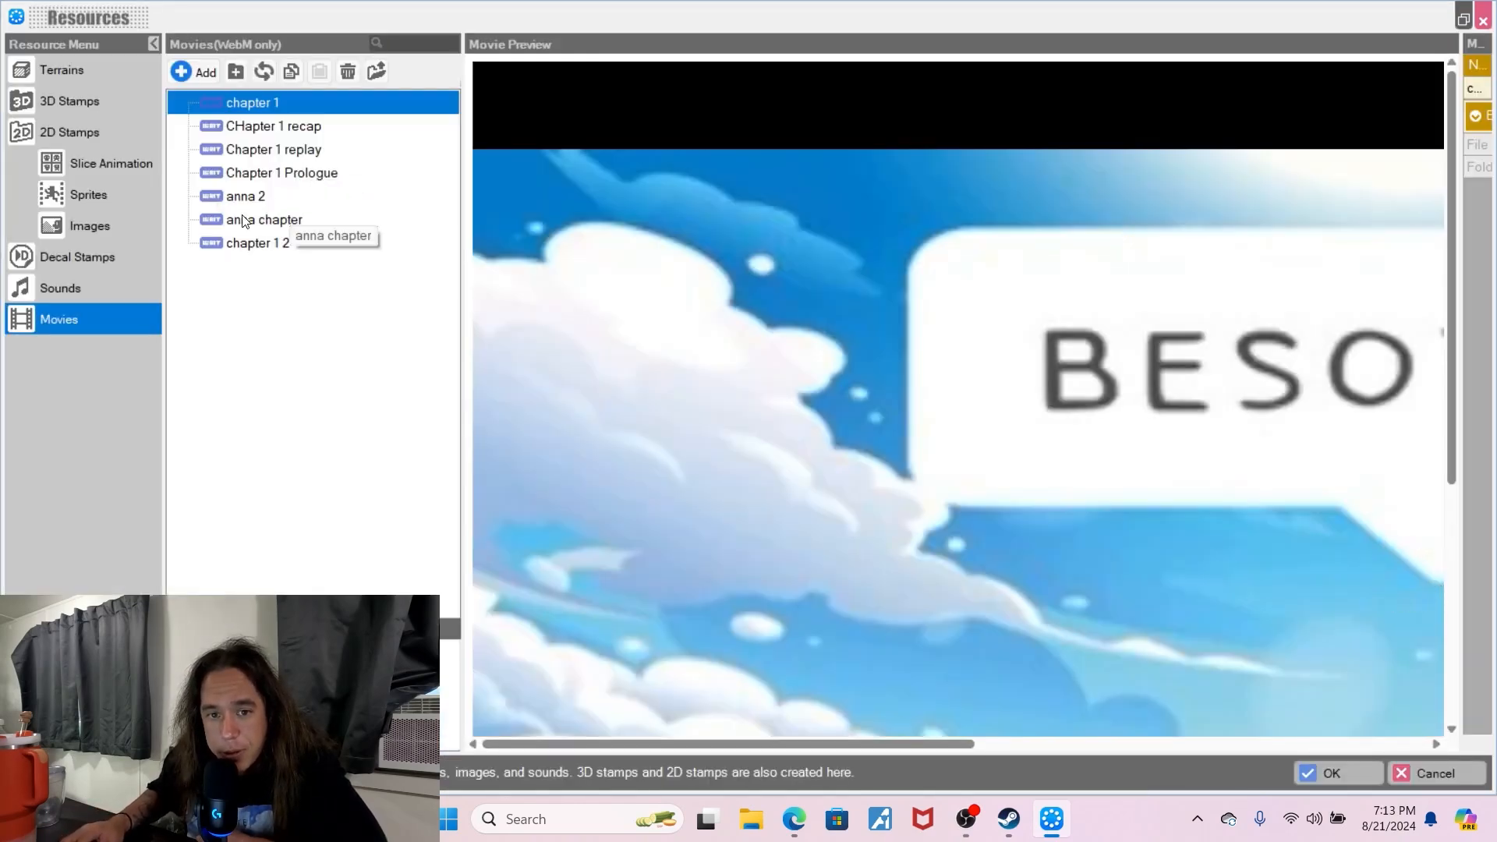
{"action": "left_click", "coordinate": [92, 99]}
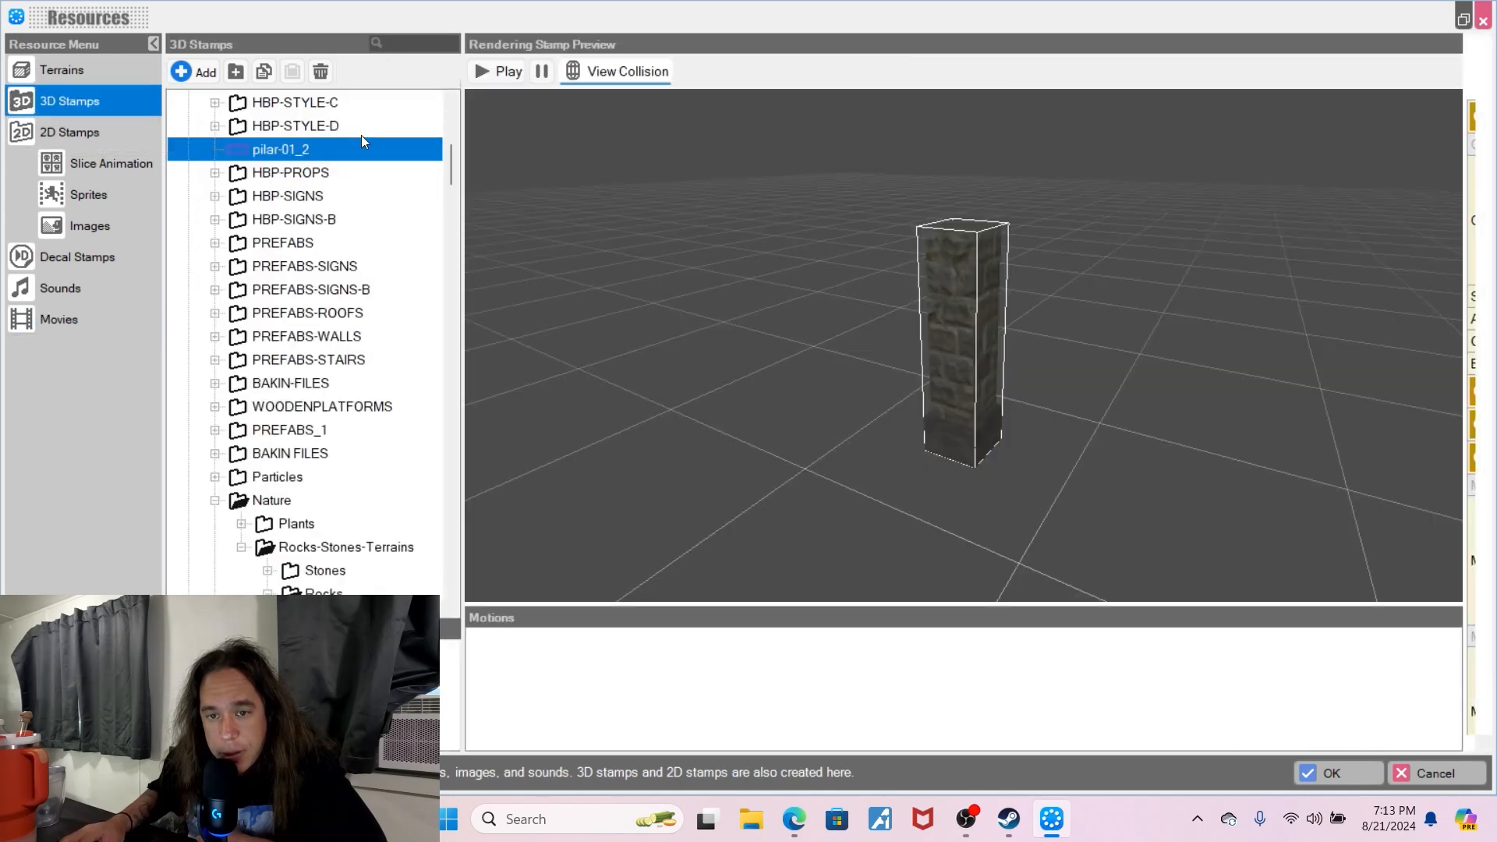
{"action": "scroll", "coordinate": [402, 355], "scroll_direction": "up", "scroll_amount": 6}
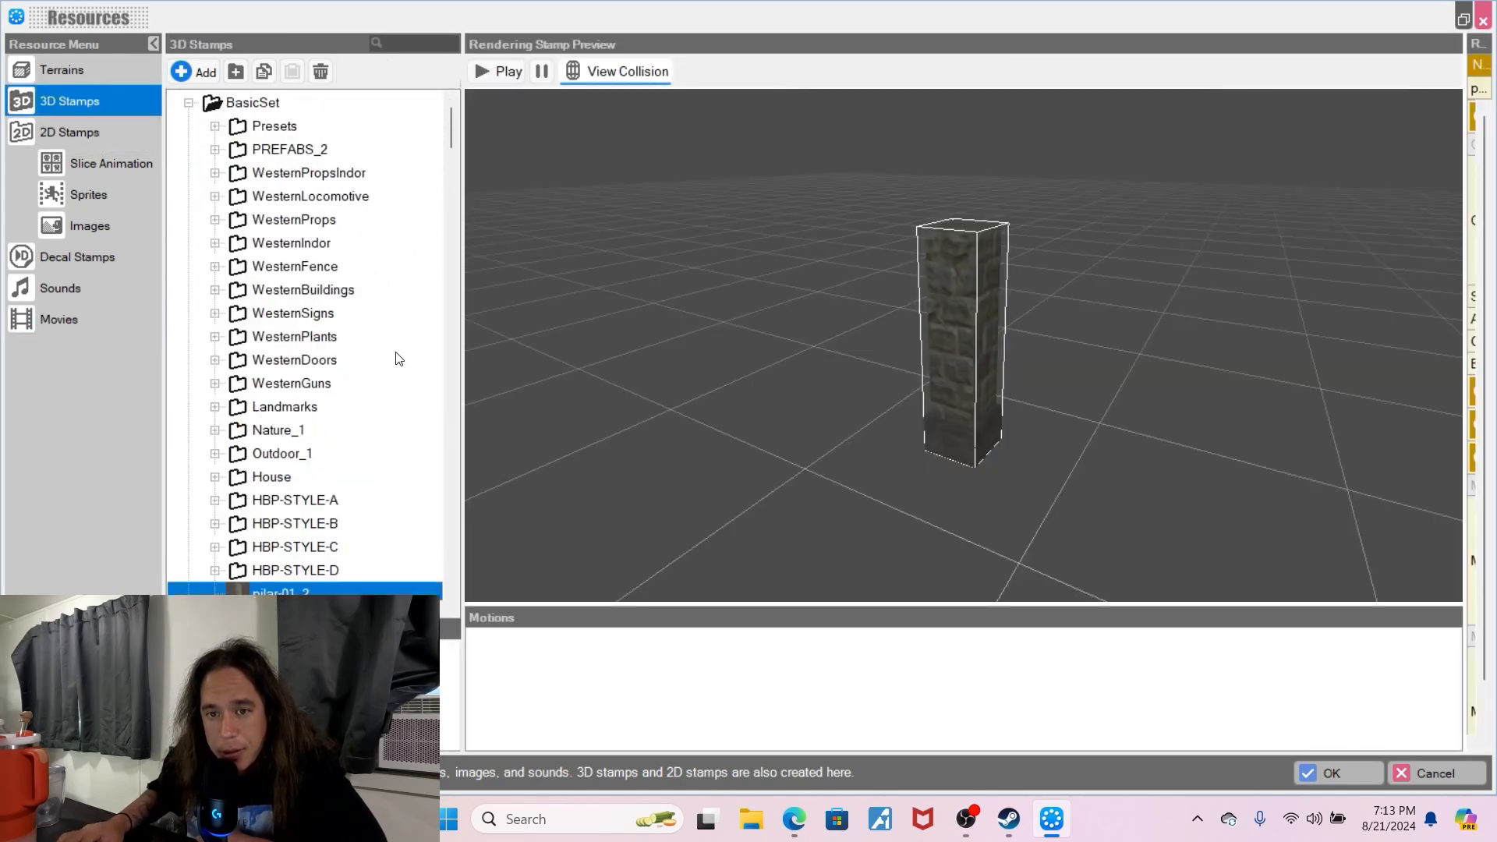
{"action": "left_click", "coordinate": [200, 64]}
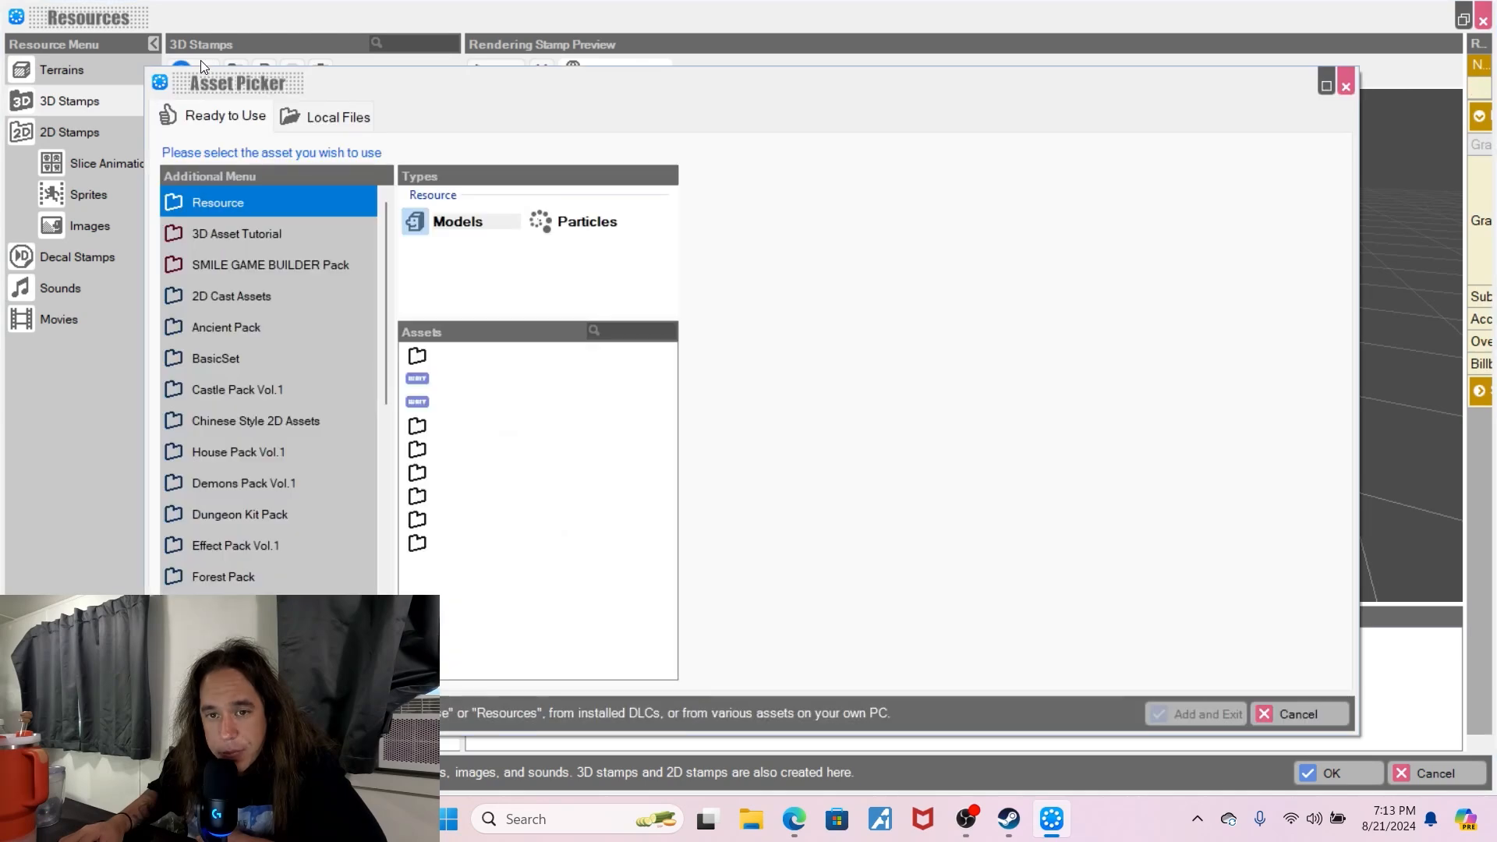
{"action": "scroll", "coordinate": [277, 489], "scroll_direction": "down", "scroll_amount": 6}
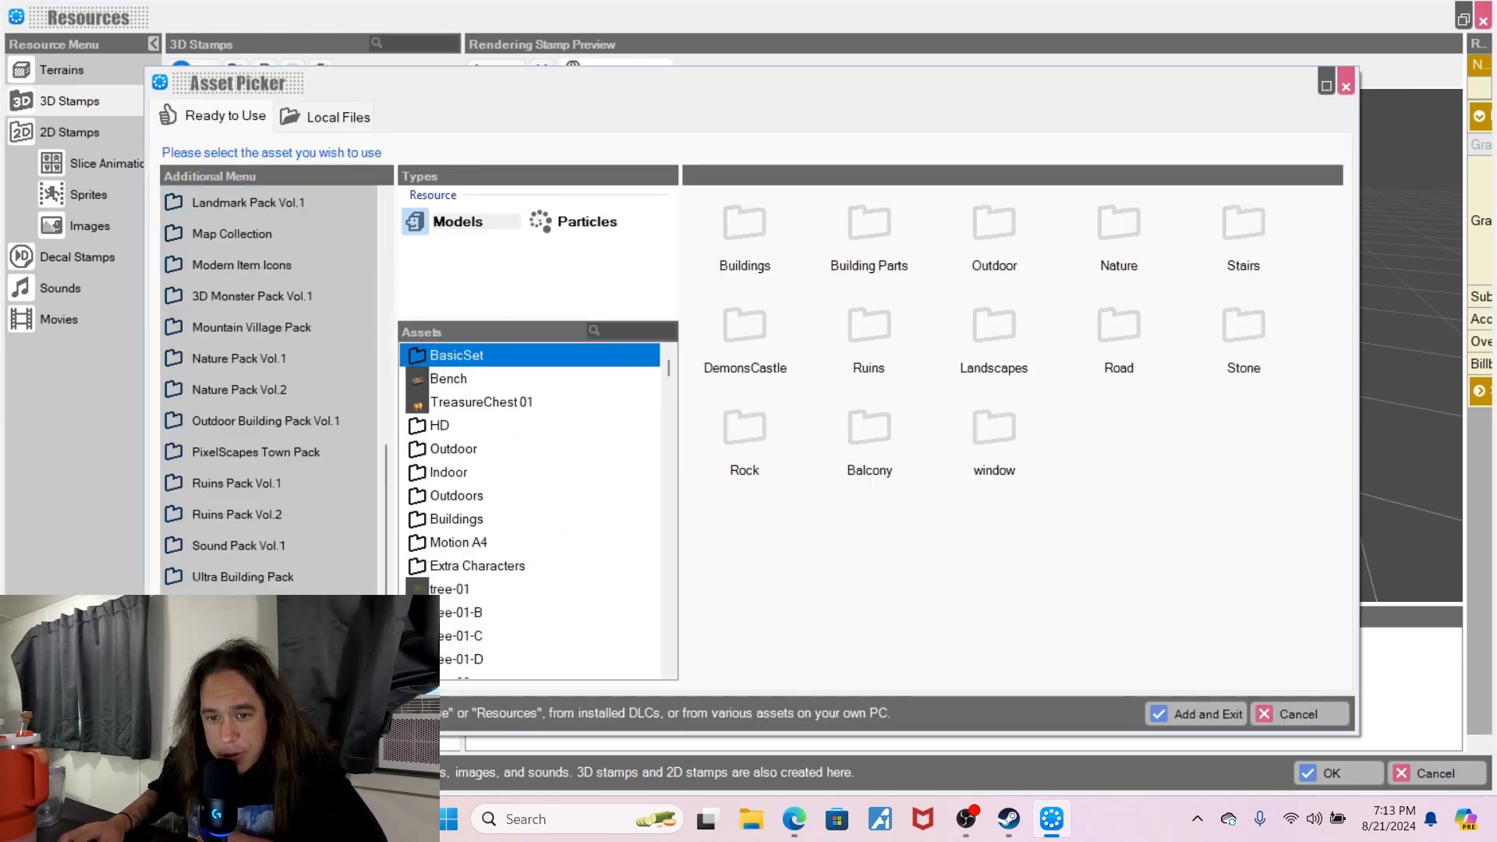
{"action": "left_click", "coordinate": [297, 457]}
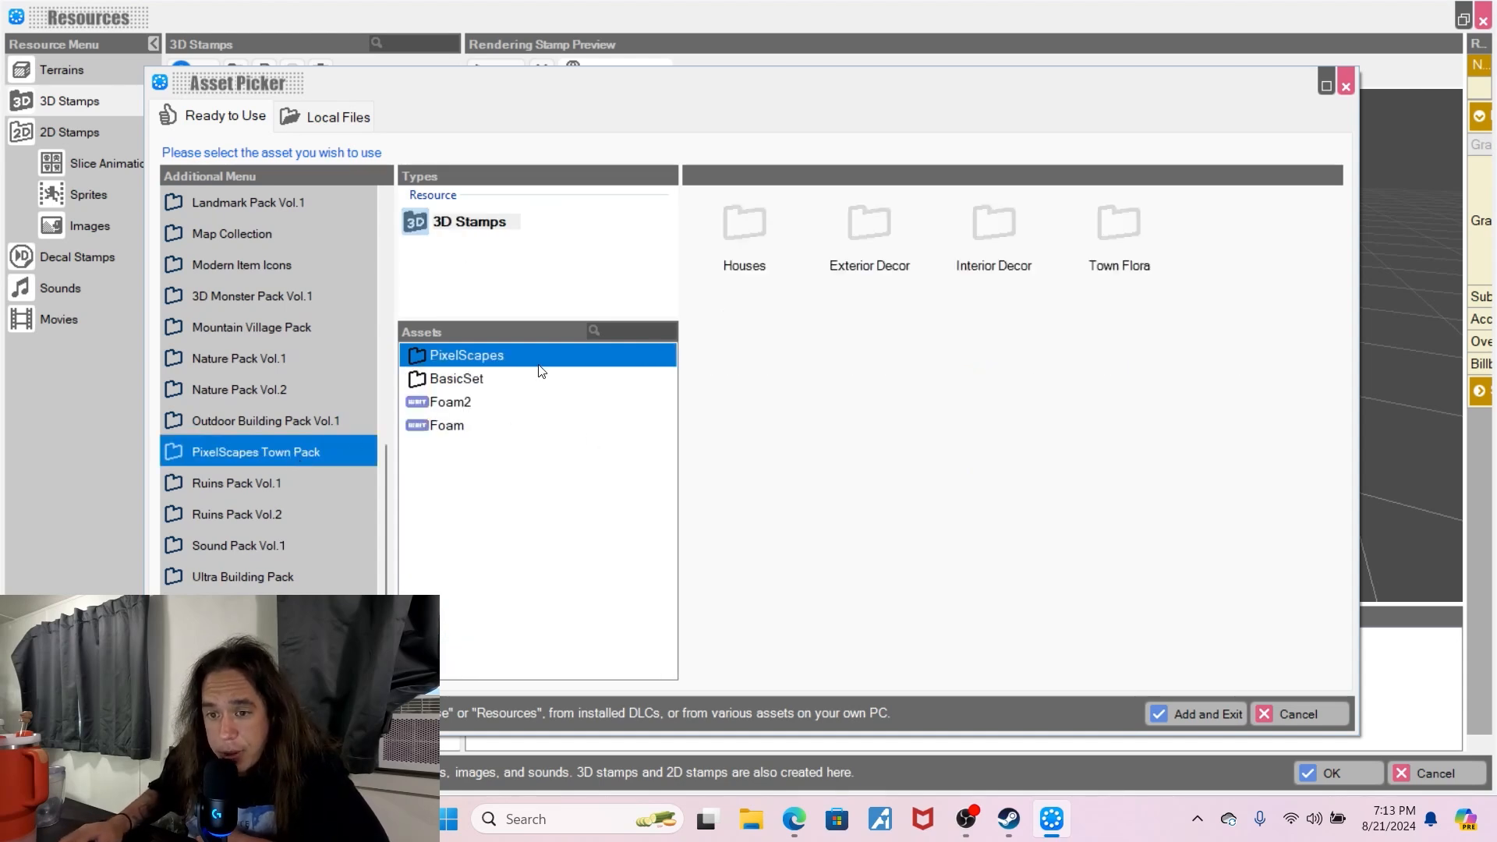
- Preview the pub, inn and weapon signs in the pack's Exterior Decor folder, and return to the map without adding assets
{"action": "double_click", "coordinate": [743, 226]}
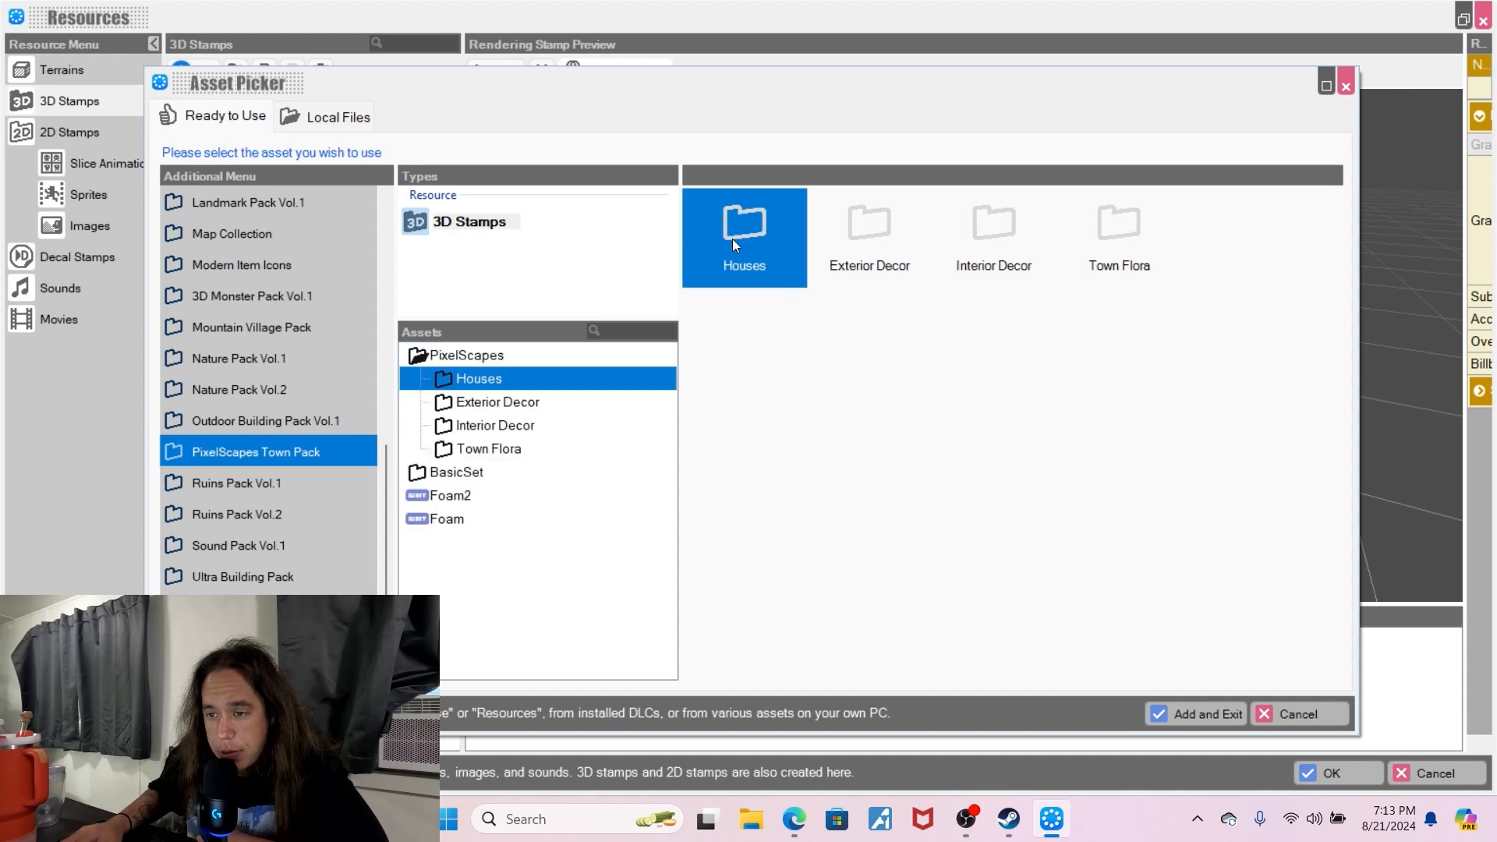
{"action": "double_click", "coordinate": [489, 407]}
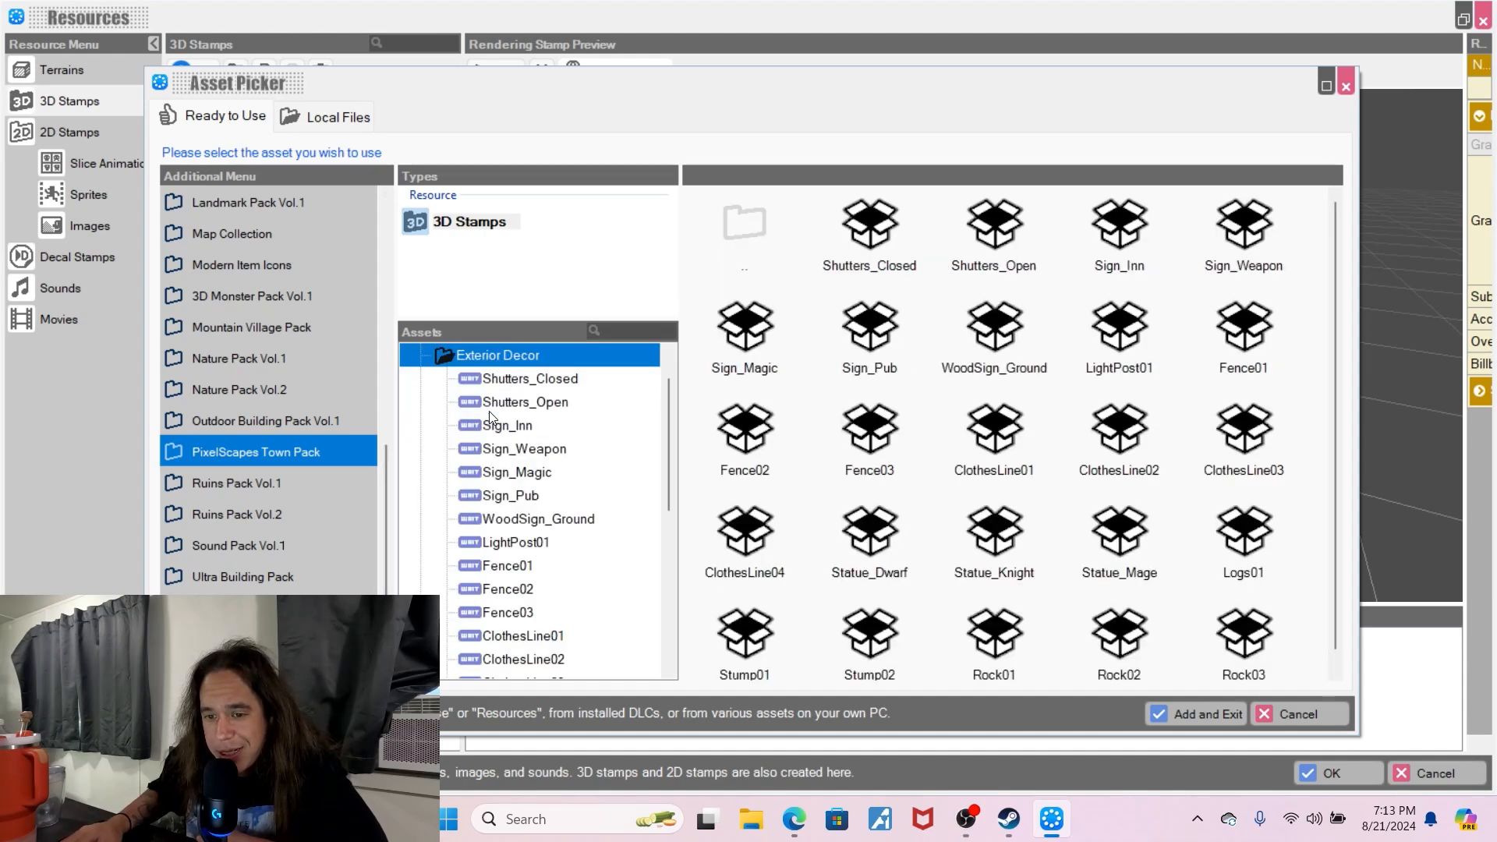
{"action": "left_click", "coordinate": [499, 496]}
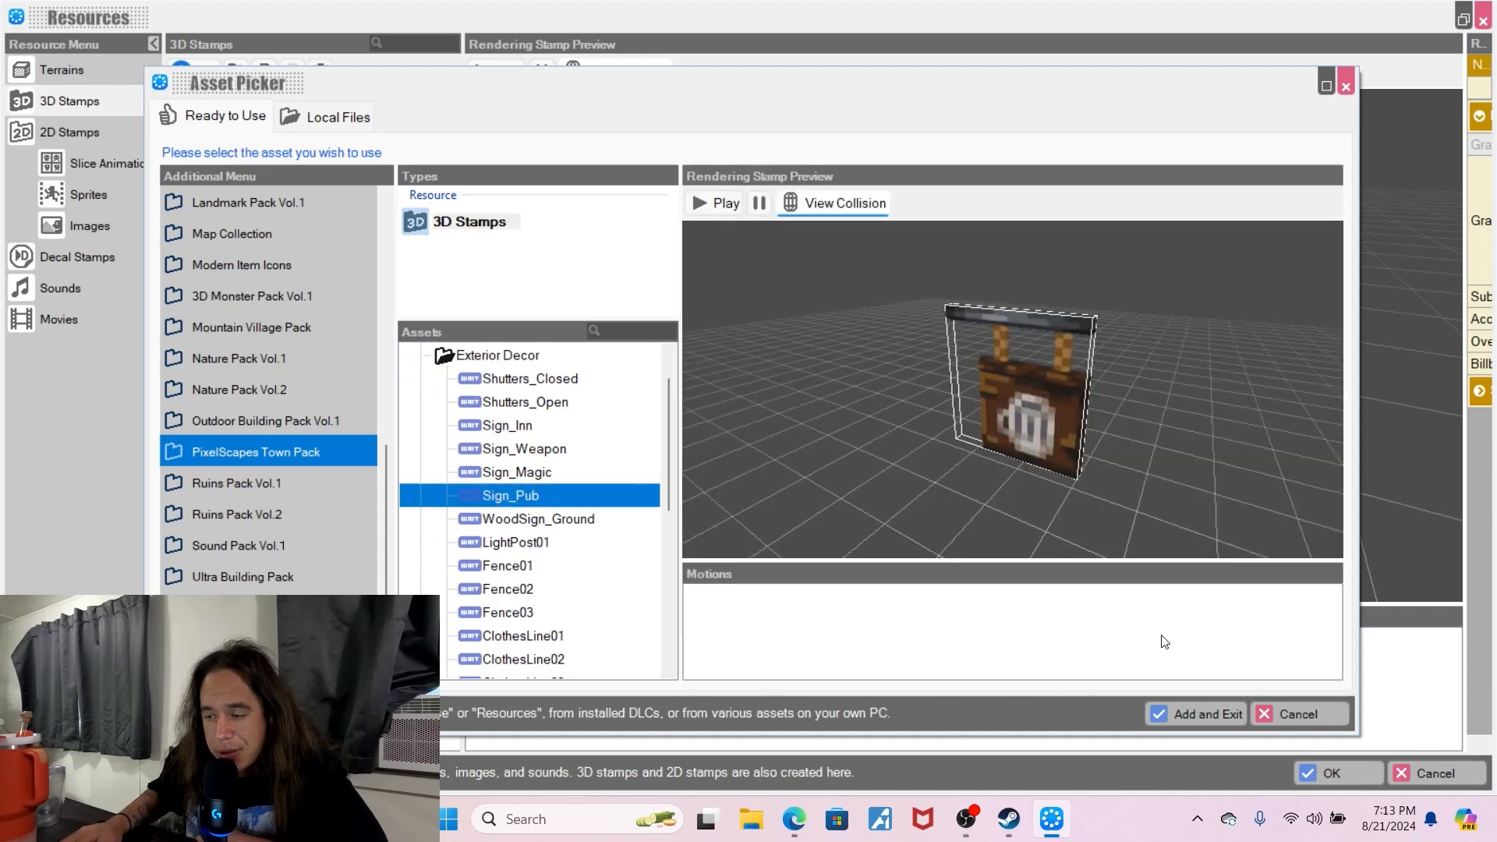
{"action": "left_click", "coordinate": [528, 431]}
{"action": "left_click", "coordinate": [530, 450]}
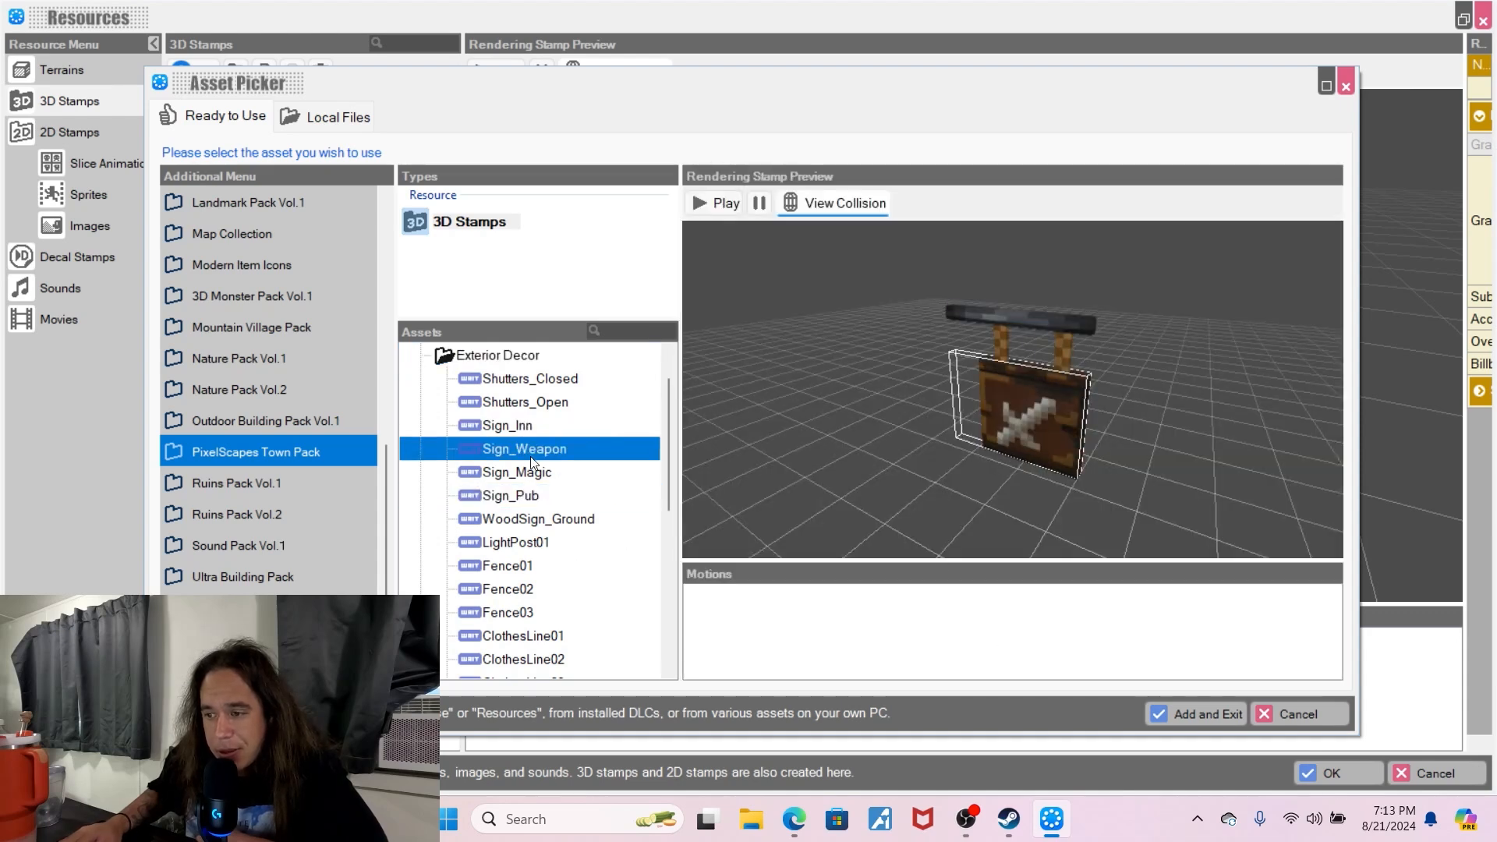
{"action": "left_click", "coordinate": [1257, 711]}
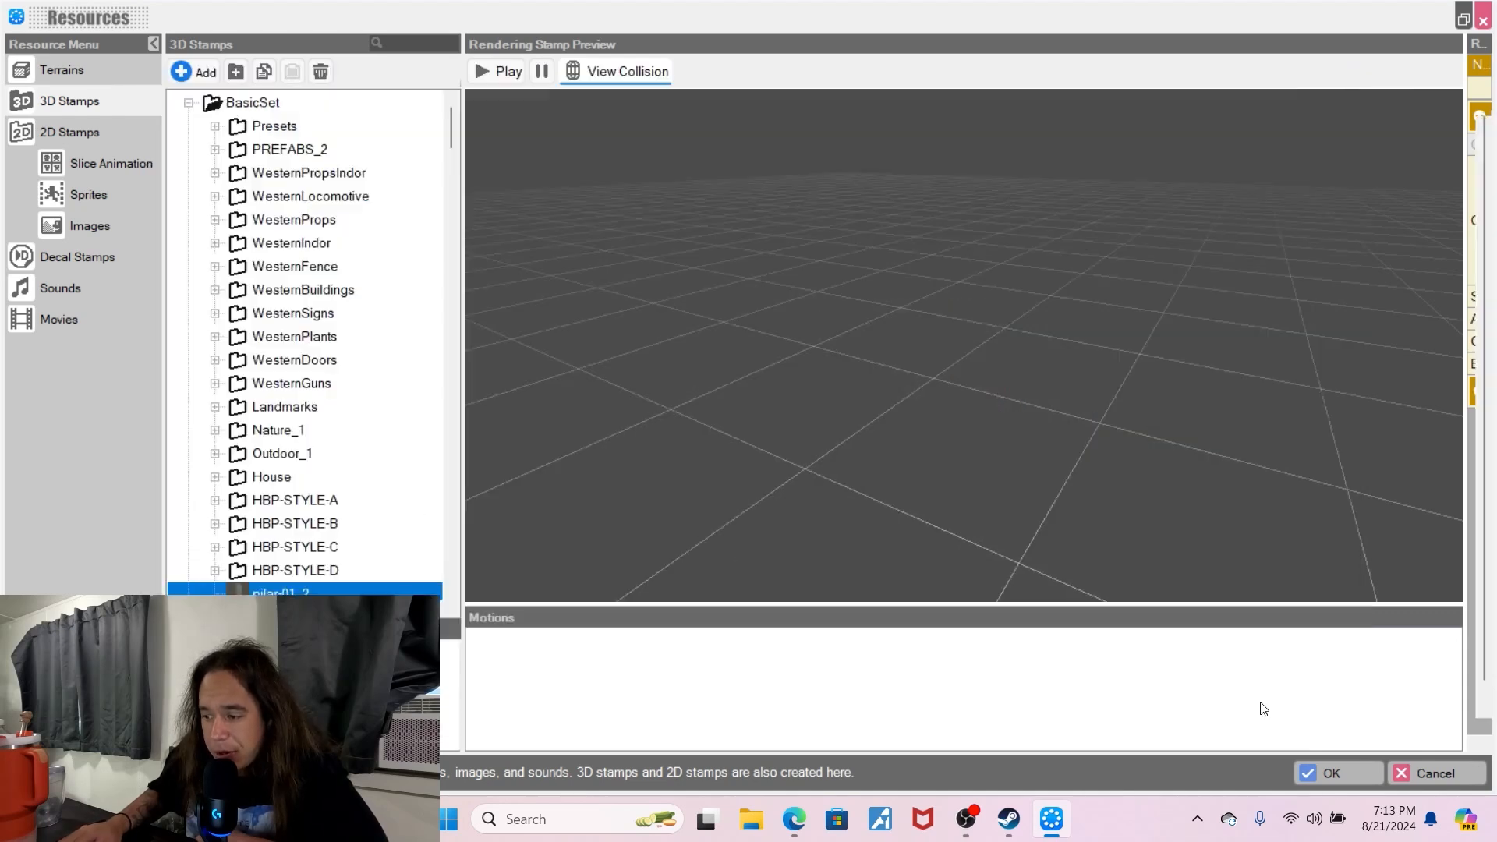
{"action": "left_click", "coordinate": [1421, 785]}
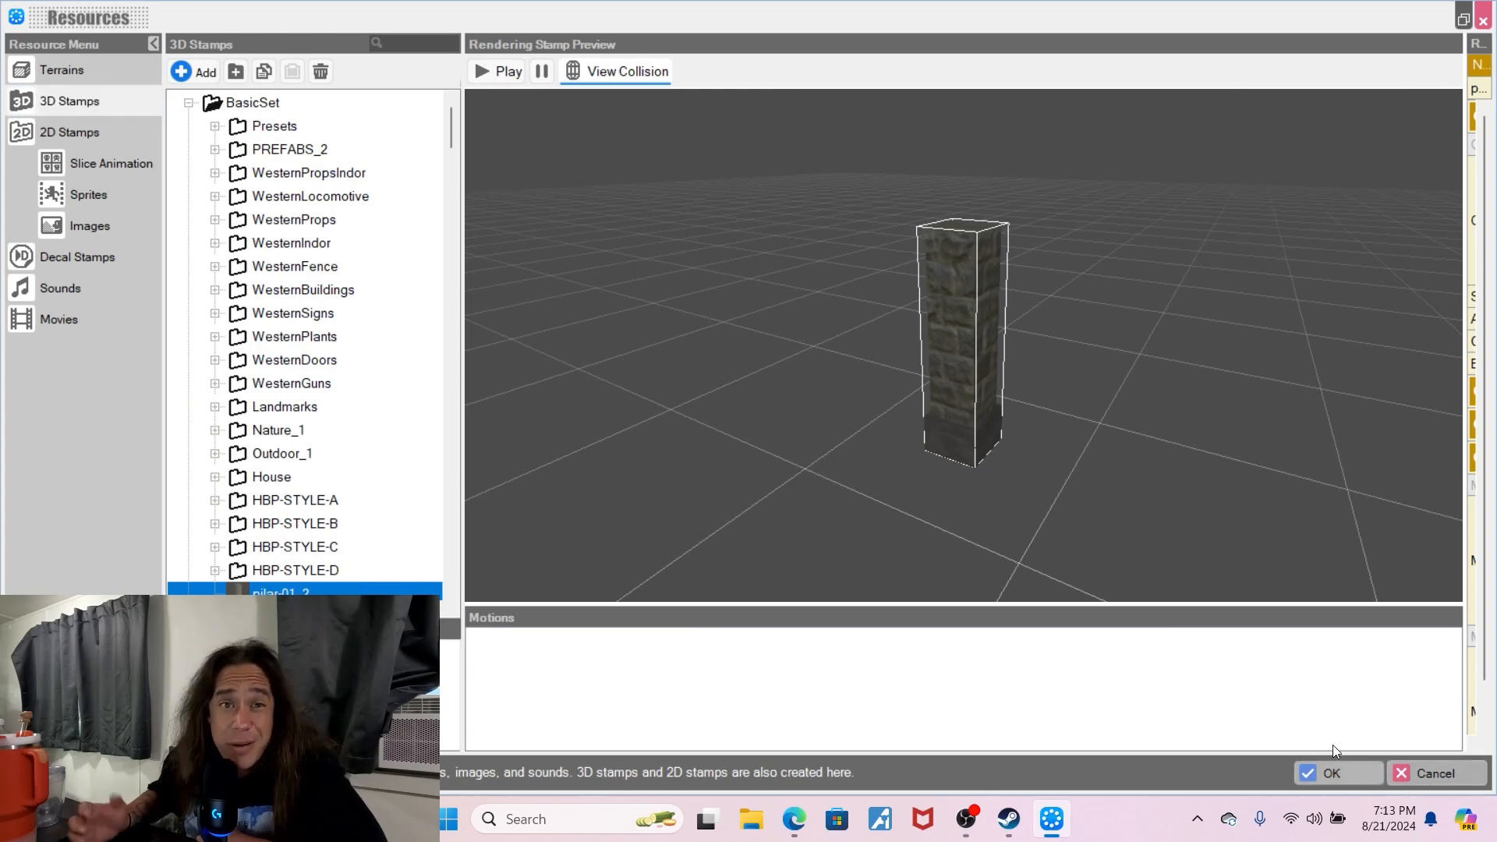
{"action": "left_click", "coordinate": [1425, 779]}
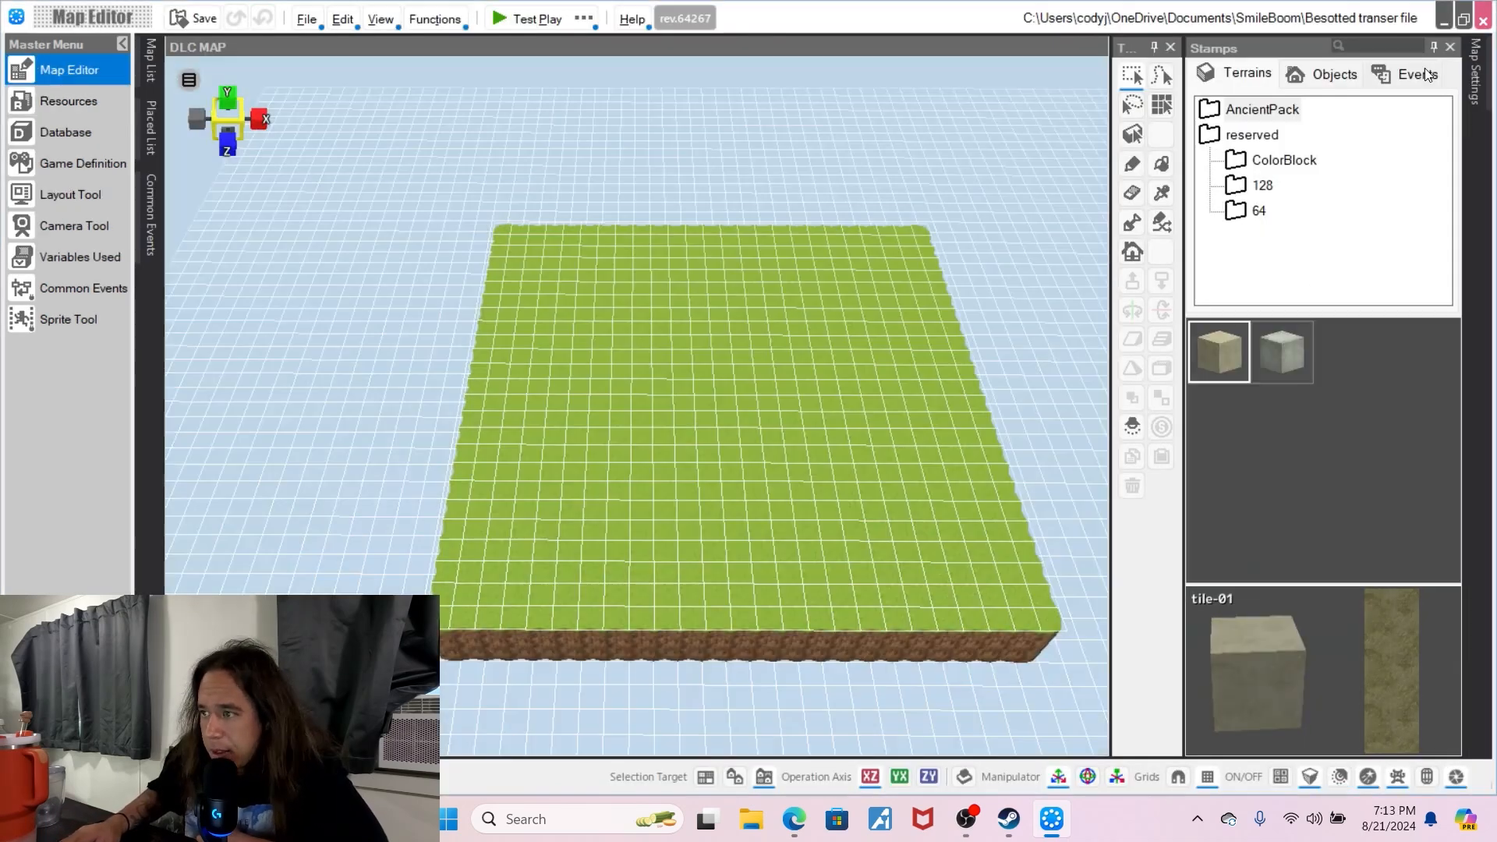
- Show the object stamps in the Effects folder of PixelScapes
{"action": "left_click", "coordinate": [1324, 73]}
{"action": "scroll", "coordinate": [1413, 172], "scroll_direction": "down", "scroll_amount": 3}
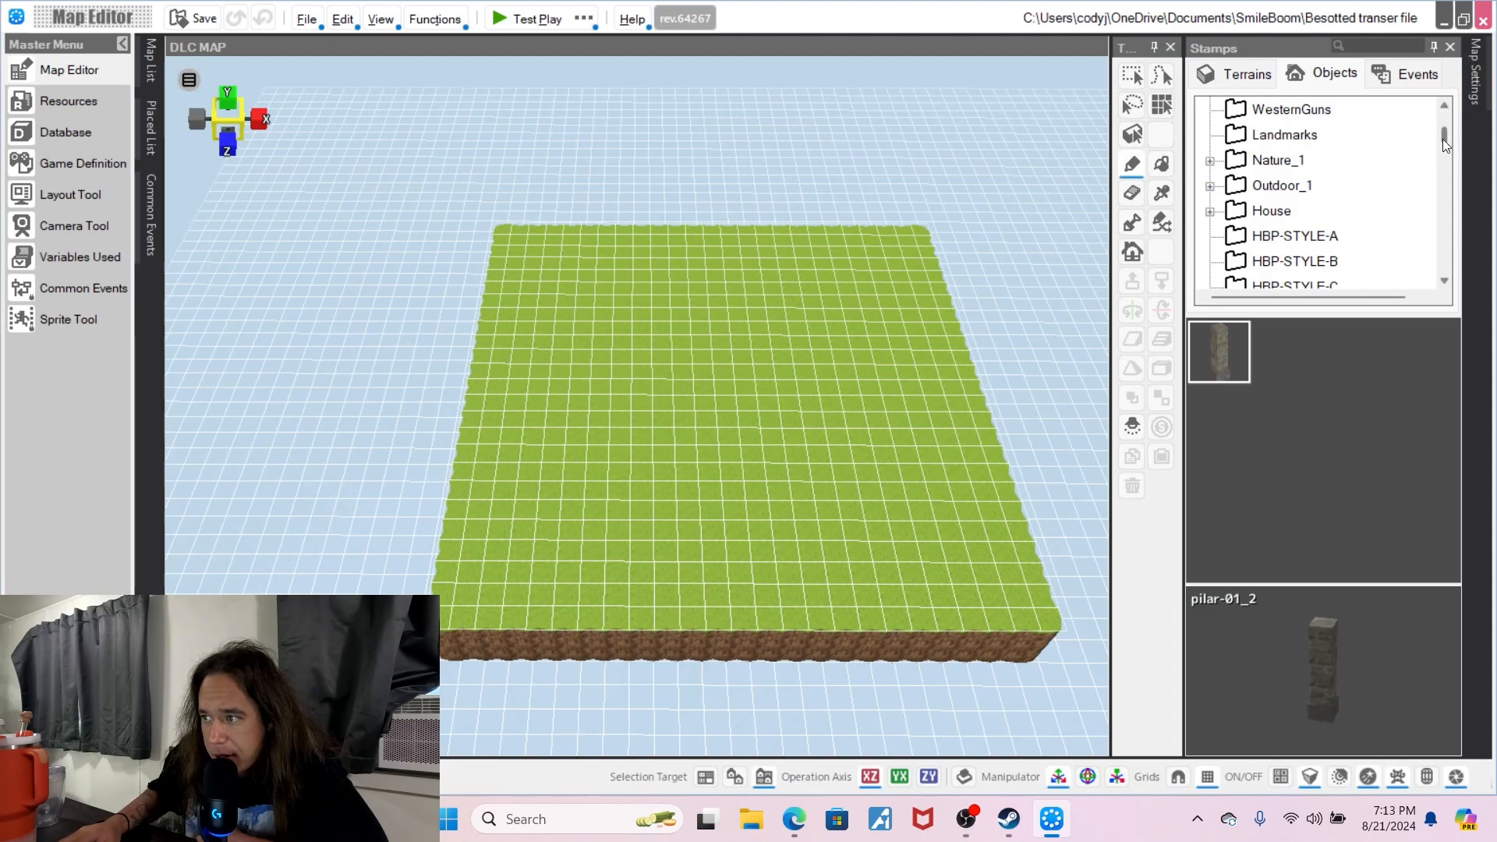
{"action": "left_click_drag", "start_coordinate": [1442, 139], "coordinate": [1472, 292]}
{"action": "scroll", "coordinate": [887, 425], "scroll_direction": "up", "scroll_amount": 2}
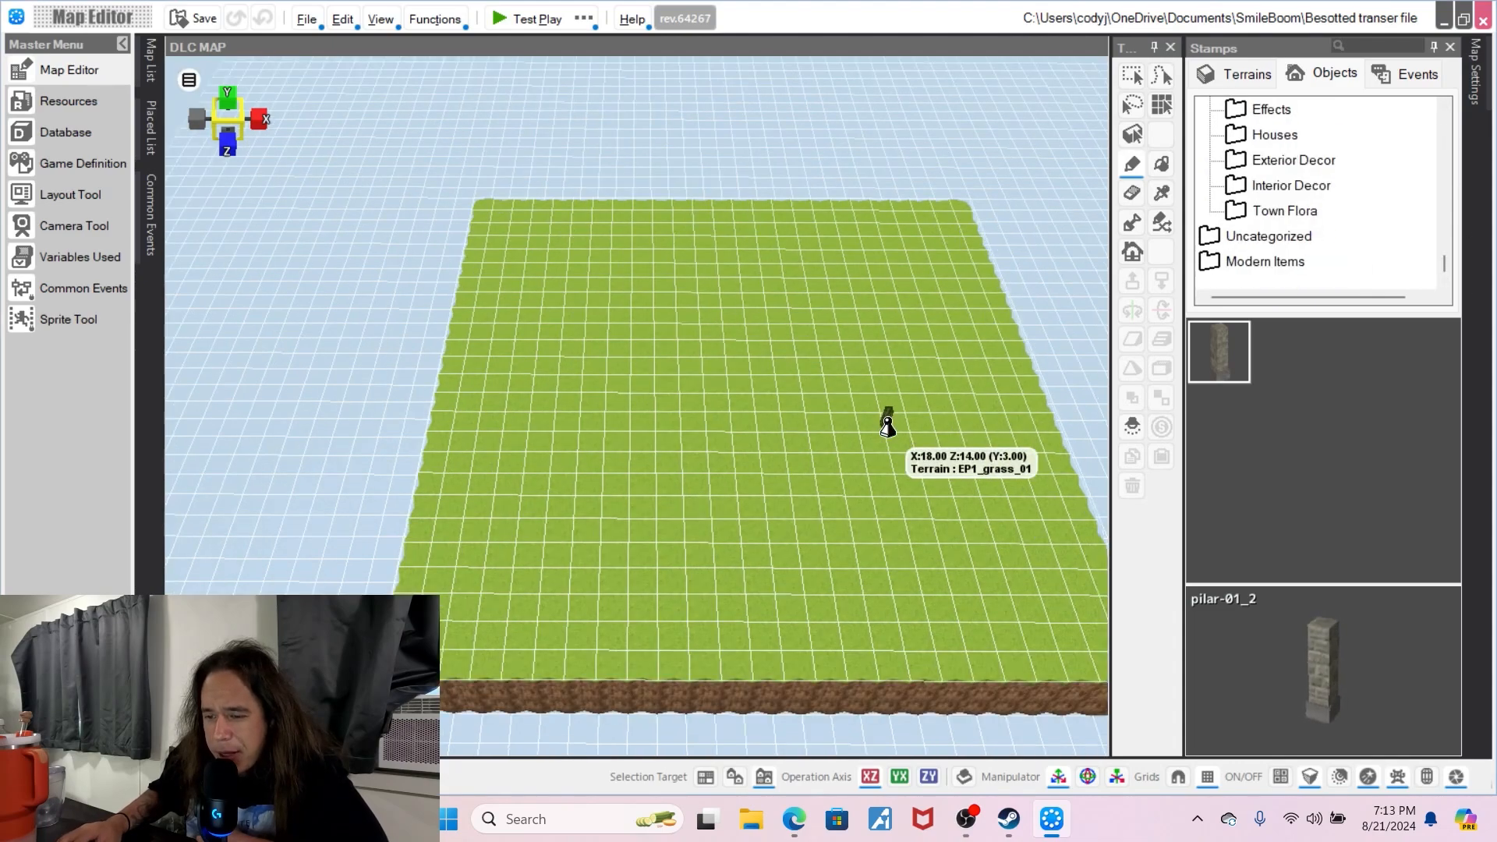
{"action": "scroll", "coordinate": [887, 427], "scroll_direction": "up", "scroll_amount": 2}
{"action": "middle_click_drag", "start_coordinate": [923, 353], "coordinate": [879, 301]}
{"action": "scroll", "coordinate": [878, 304], "scroll_direction": "down", "scroll_amount": 1}
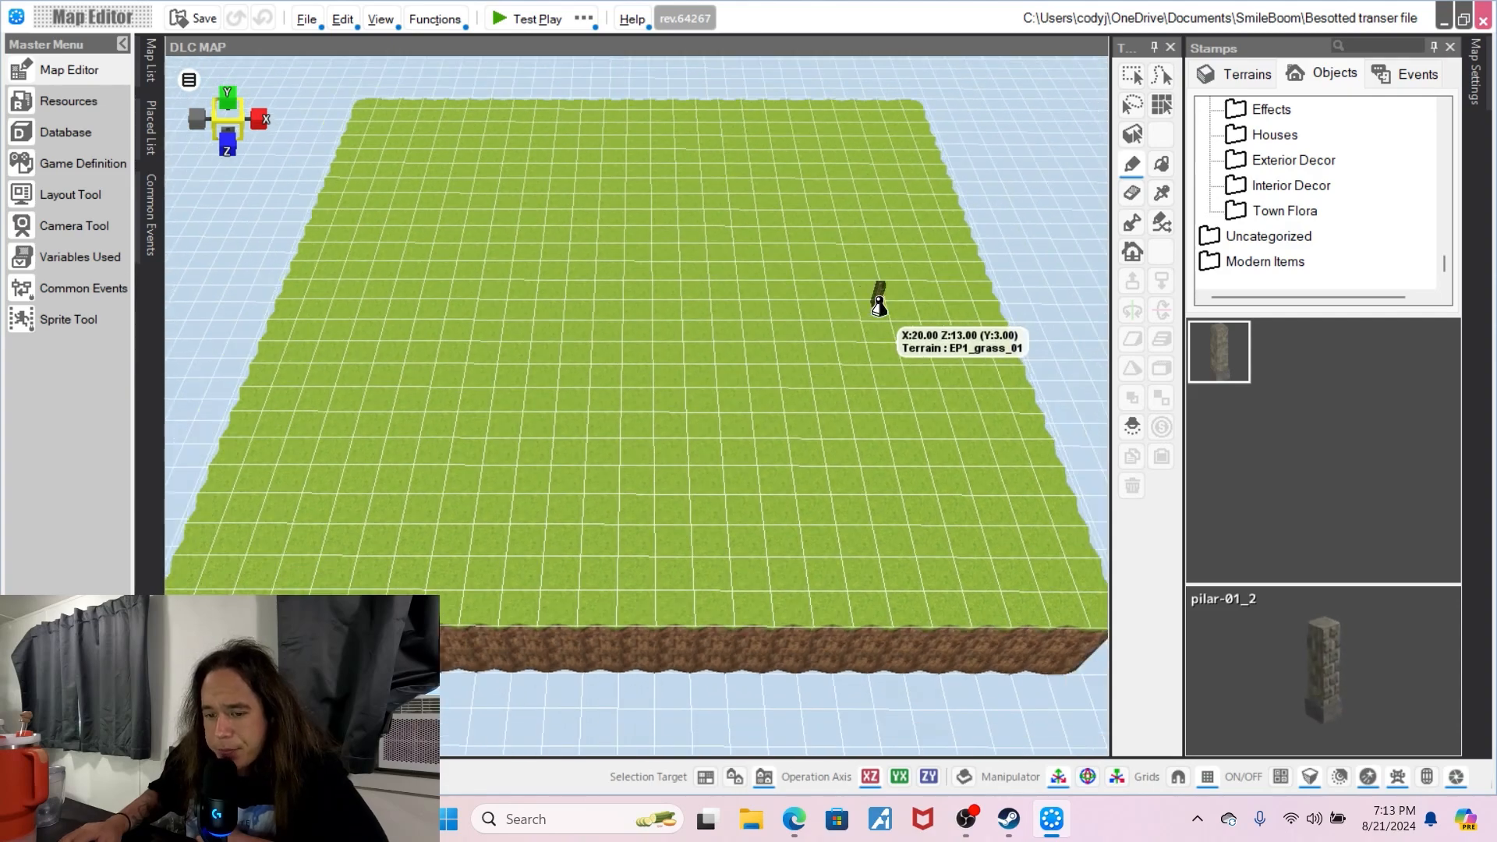
{"action": "scroll", "coordinate": [1329, 243], "scroll_direction": "up", "scroll_amount": 1}
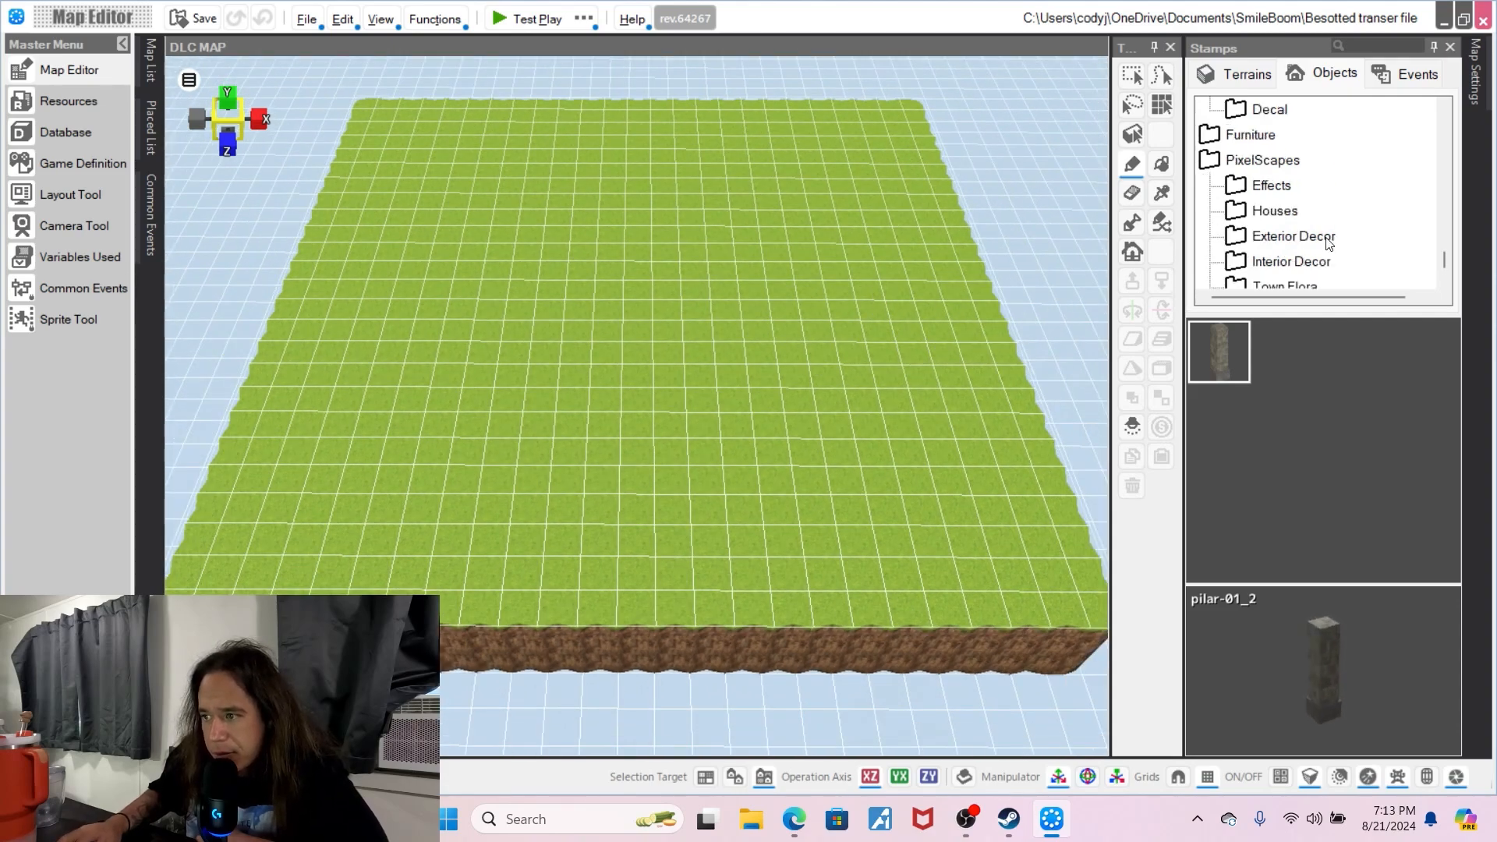
{"action": "left_click", "coordinate": [1289, 167]}
{"action": "left_click", "coordinate": [1288, 186]}
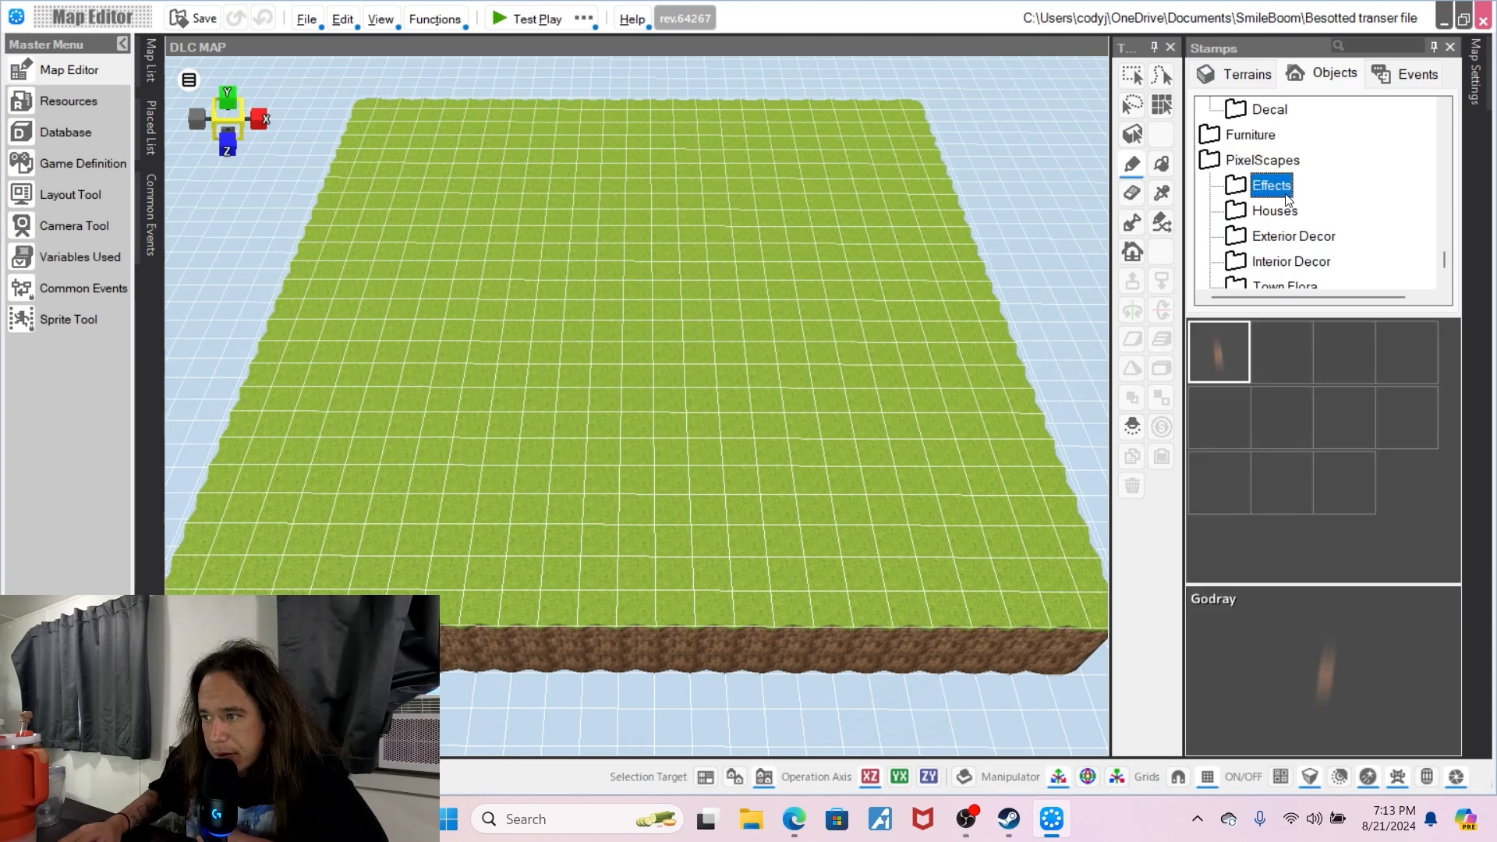
- Preview several PixelScapes effect stamps, including sb_ef_deco007_Aura_dark and sb_ef_field049_Sunlight_2
{"action": "left_click", "coordinate": [1282, 353]}
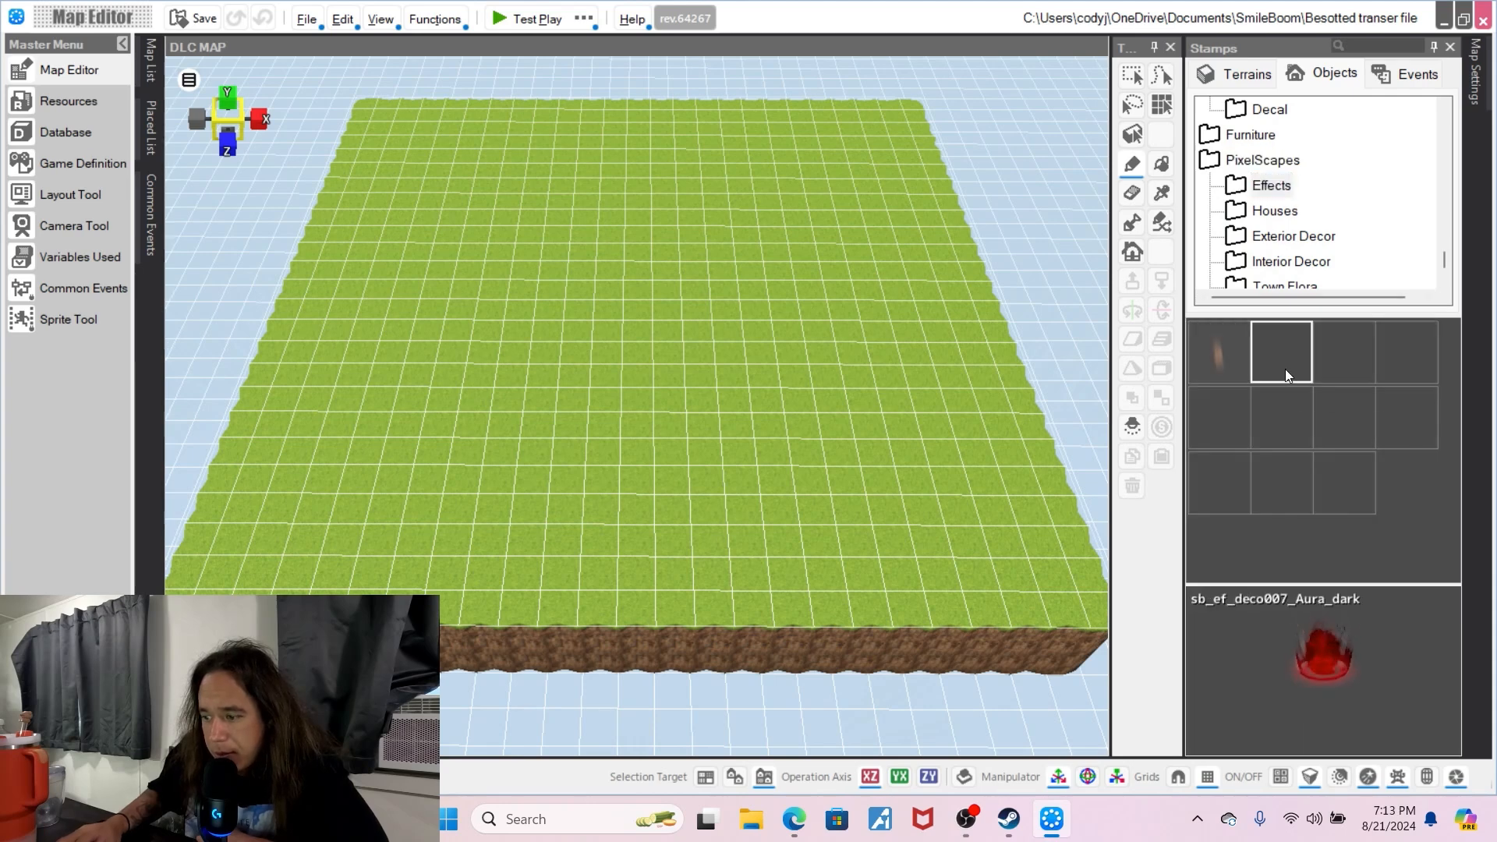
{"action": "left_click", "coordinate": [1346, 357]}
{"action": "left_click", "coordinate": [1388, 351]}
{"action": "left_click", "coordinate": [1389, 412]}
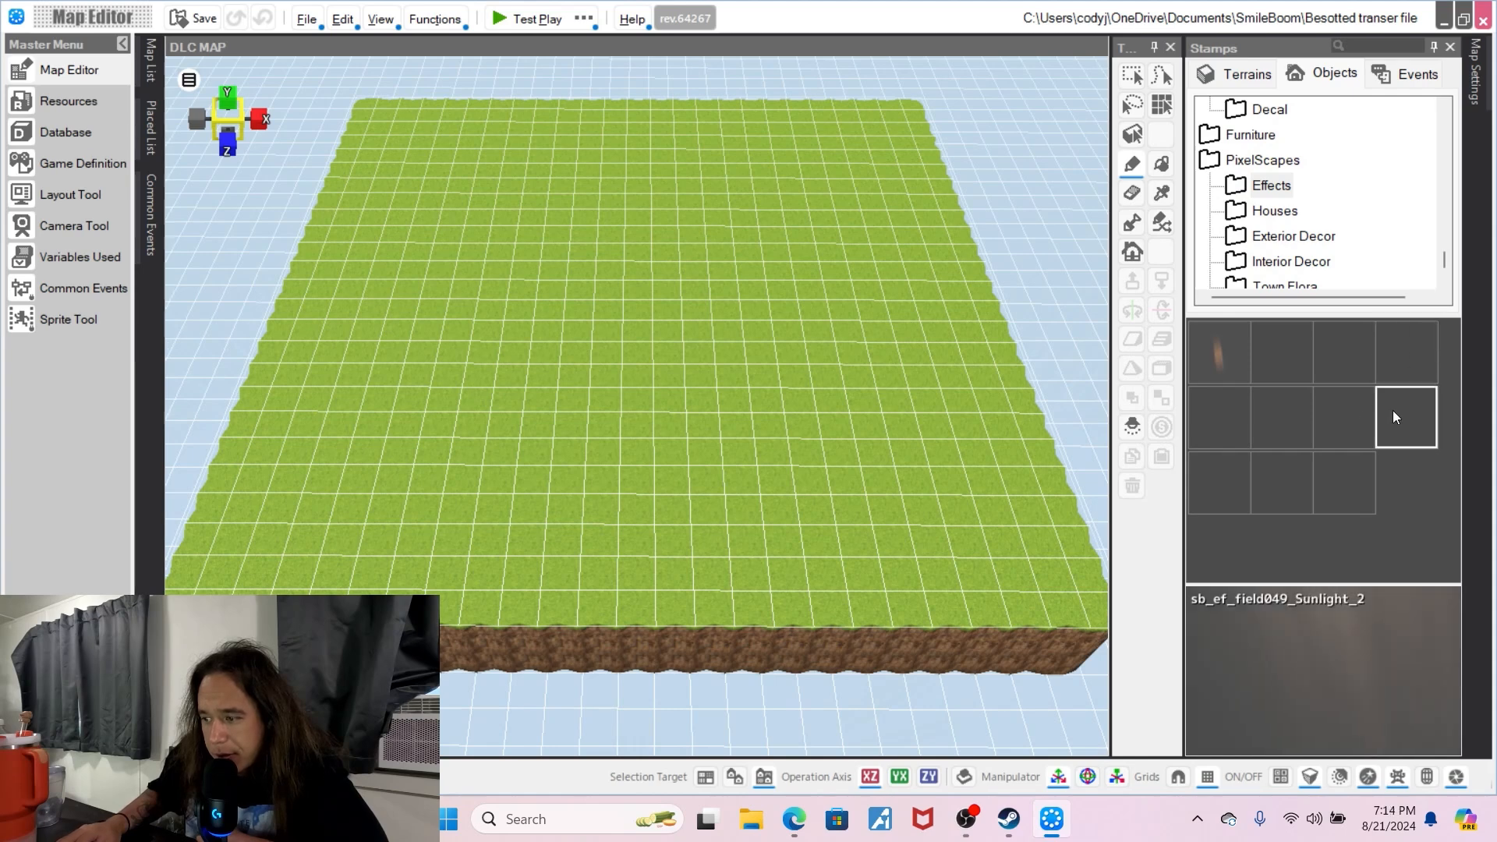
{"action": "left_click", "coordinate": [1344, 426]}
{"action": "left_click", "coordinate": [1231, 438]}
{"action": "left_click", "coordinate": [1218, 497]}
- Try out the sb_ef_field052_MagmaSparks effect near the middle of the grass map and remove it
{"action": "left_click", "coordinate": [1263, 495]}
{"action": "left_click", "coordinate": [633, 414]}
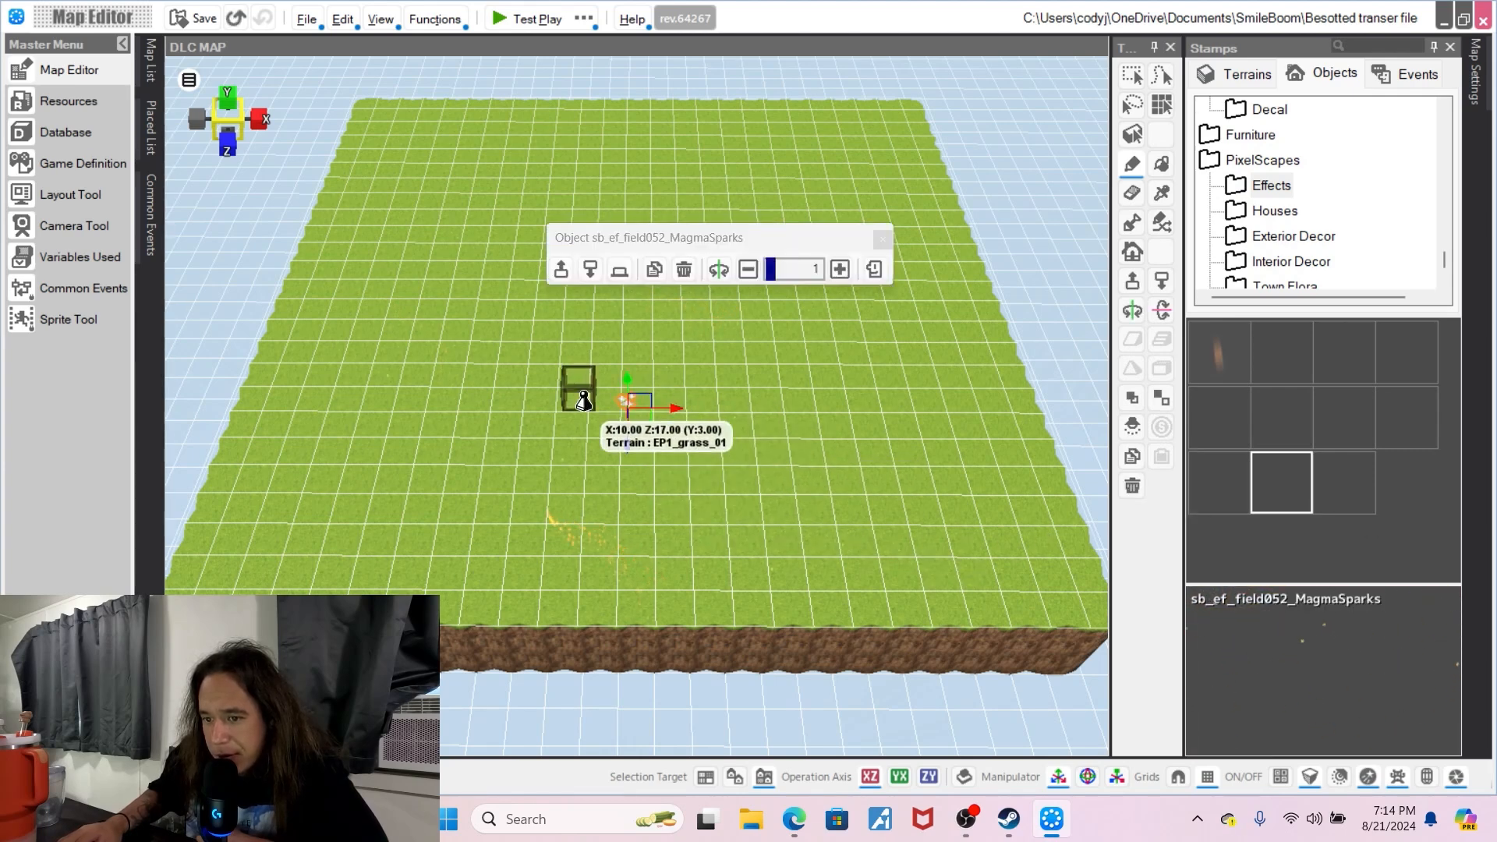
{"action": "right_click", "coordinate": [624, 404]}
{"action": "left_click", "coordinate": [709, 709]}
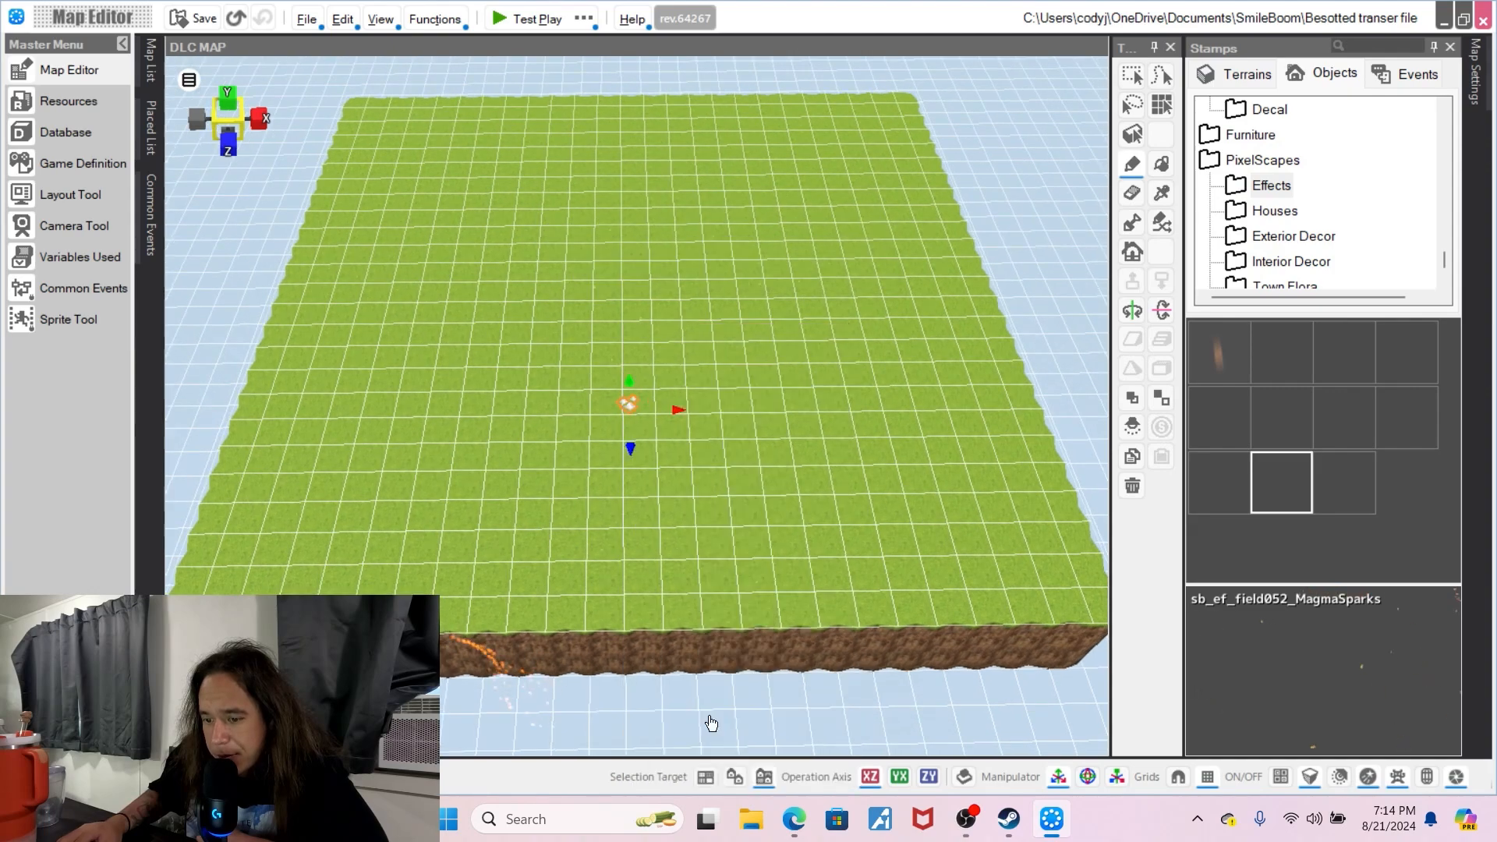
- Check the Fog_1 effect stamp and place the Godray effect on the grass, east of the map's centre
{"action": "left_click", "coordinate": [1346, 481]}
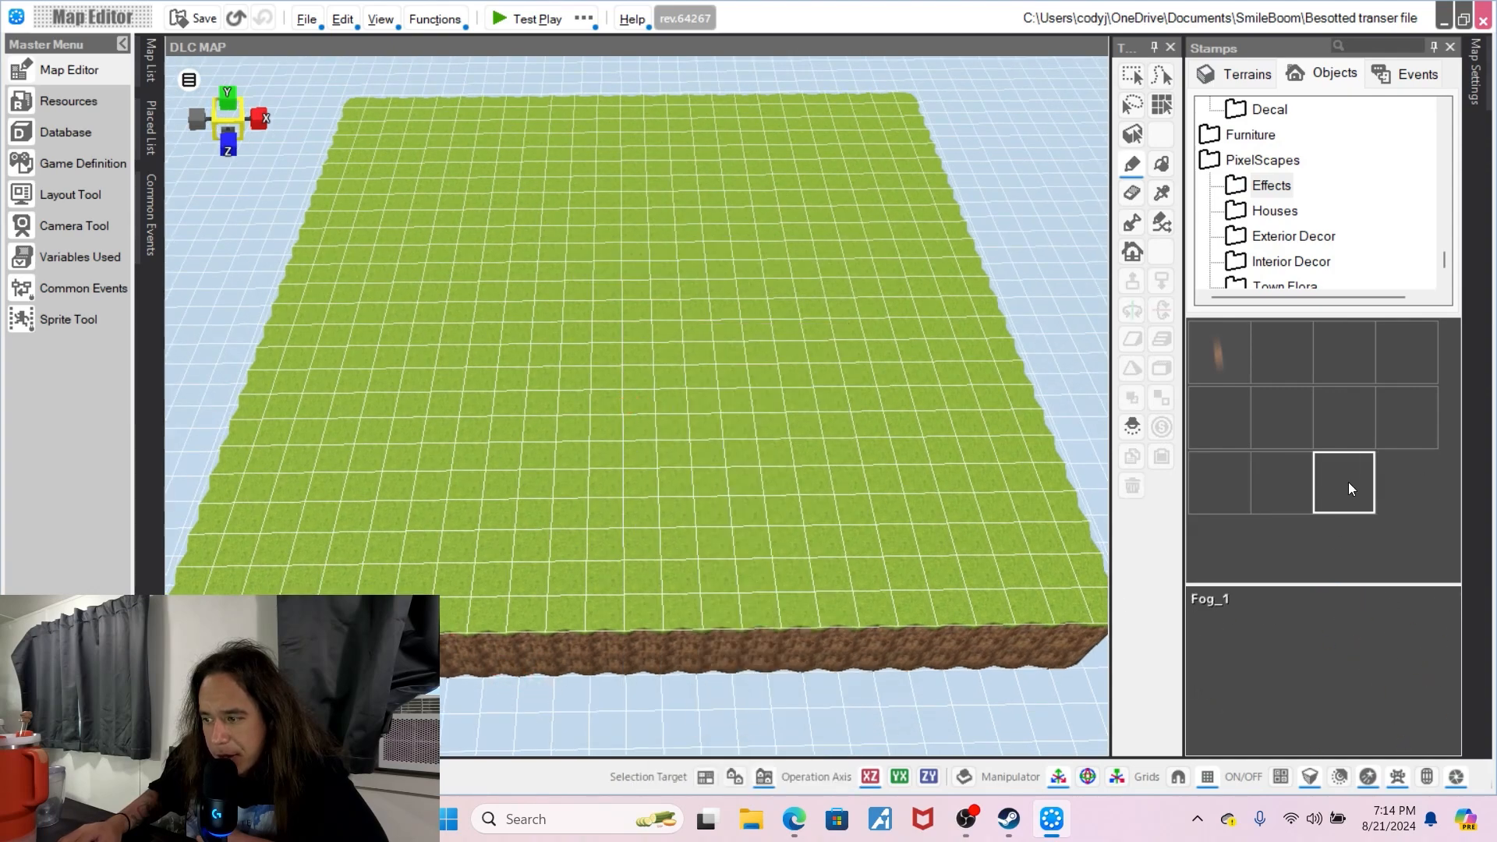
{"action": "left_click", "coordinate": [1309, 335]}
{"action": "left_click", "coordinate": [1239, 343]}
{"action": "left_click", "coordinate": [853, 382]}
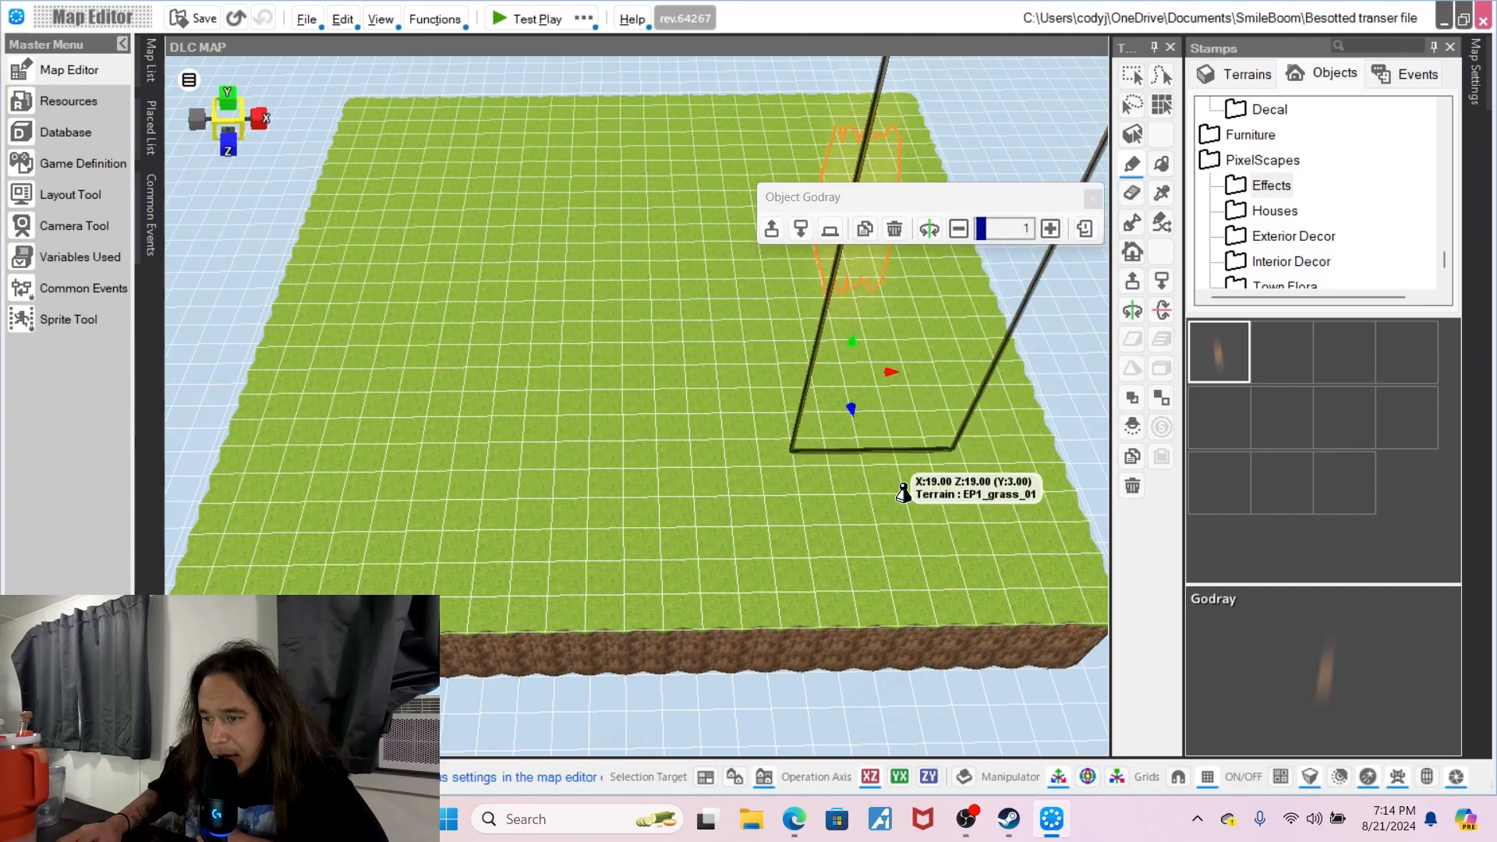
- Delete the Godray effect from the grass map
{"action": "middle_click_drag", "start_coordinate": [1027, 477], "coordinate": [991, 460]}
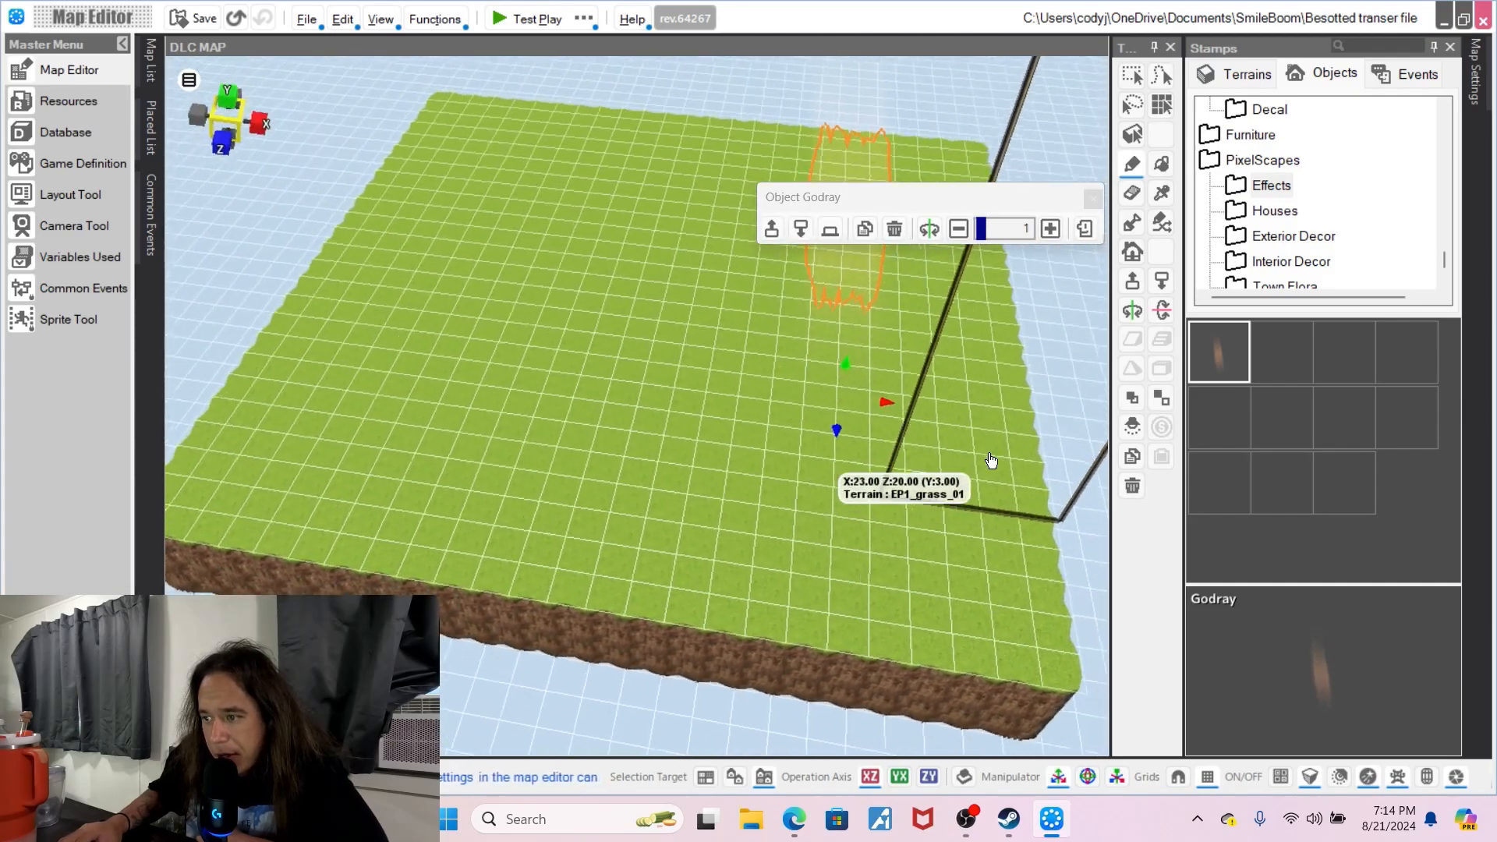
{"action": "right_click_drag", "start_coordinate": [994, 429], "coordinate": [973, 470]}
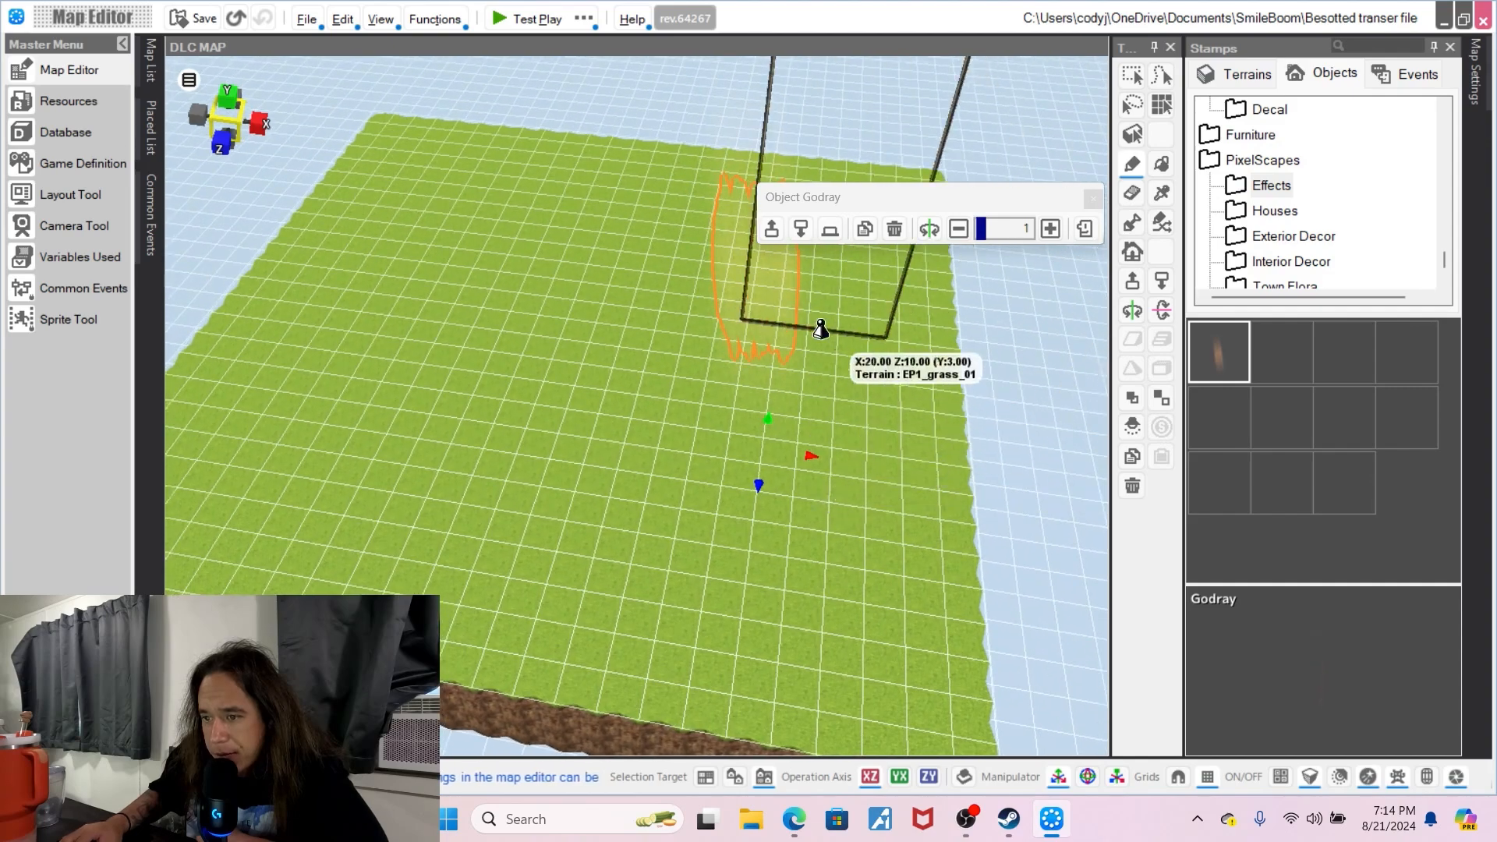
{"action": "right_click", "coordinate": [765, 299]}
{"action": "left_click", "coordinate": [815, 690]}
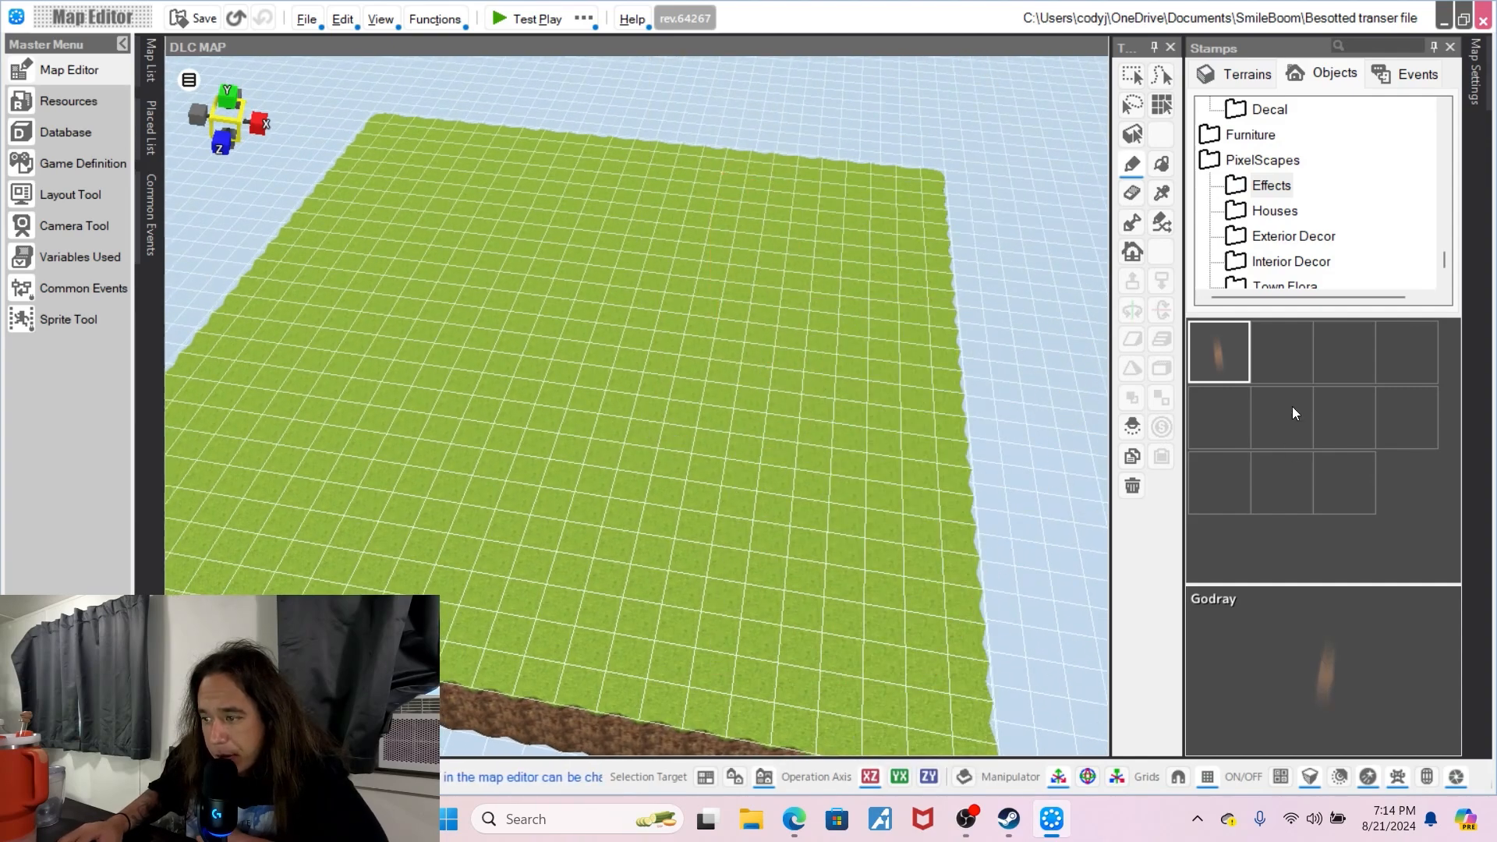
- Place the sb_ef_deco007_Aura_dark effect on the grass in the map's southeast part and inspect it up close
{"action": "left_click", "coordinate": [1294, 372]}
{"action": "left_click", "coordinate": [833, 596]}
{"action": "left_click", "coordinate": [588, 460]}
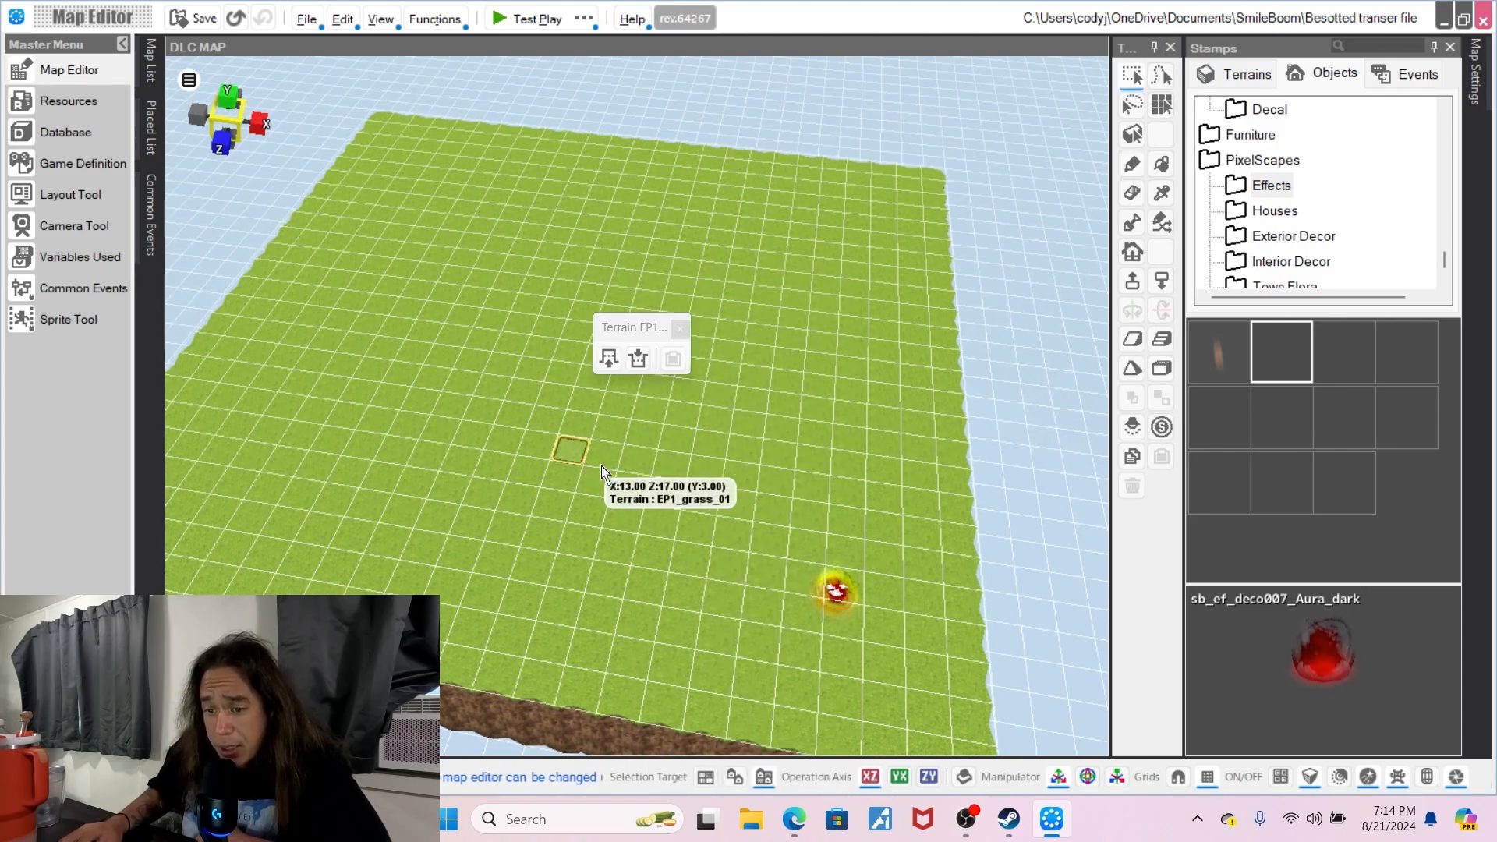
{"action": "scroll", "coordinate": [892, 530], "scroll_direction": "up", "scroll_amount": 3}
{"action": "right_click_drag", "start_coordinate": [898, 488], "coordinate": [860, 432]}
{"action": "middle_click_drag", "start_coordinate": [860, 433], "coordinate": [819, 400]}
{"action": "scroll", "coordinate": [822, 441], "scroll_direction": "up", "scroll_amount": 2}
{"action": "middle_click_drag", "start_coordinate": [824, 474], "coordinate": [857, 506]}
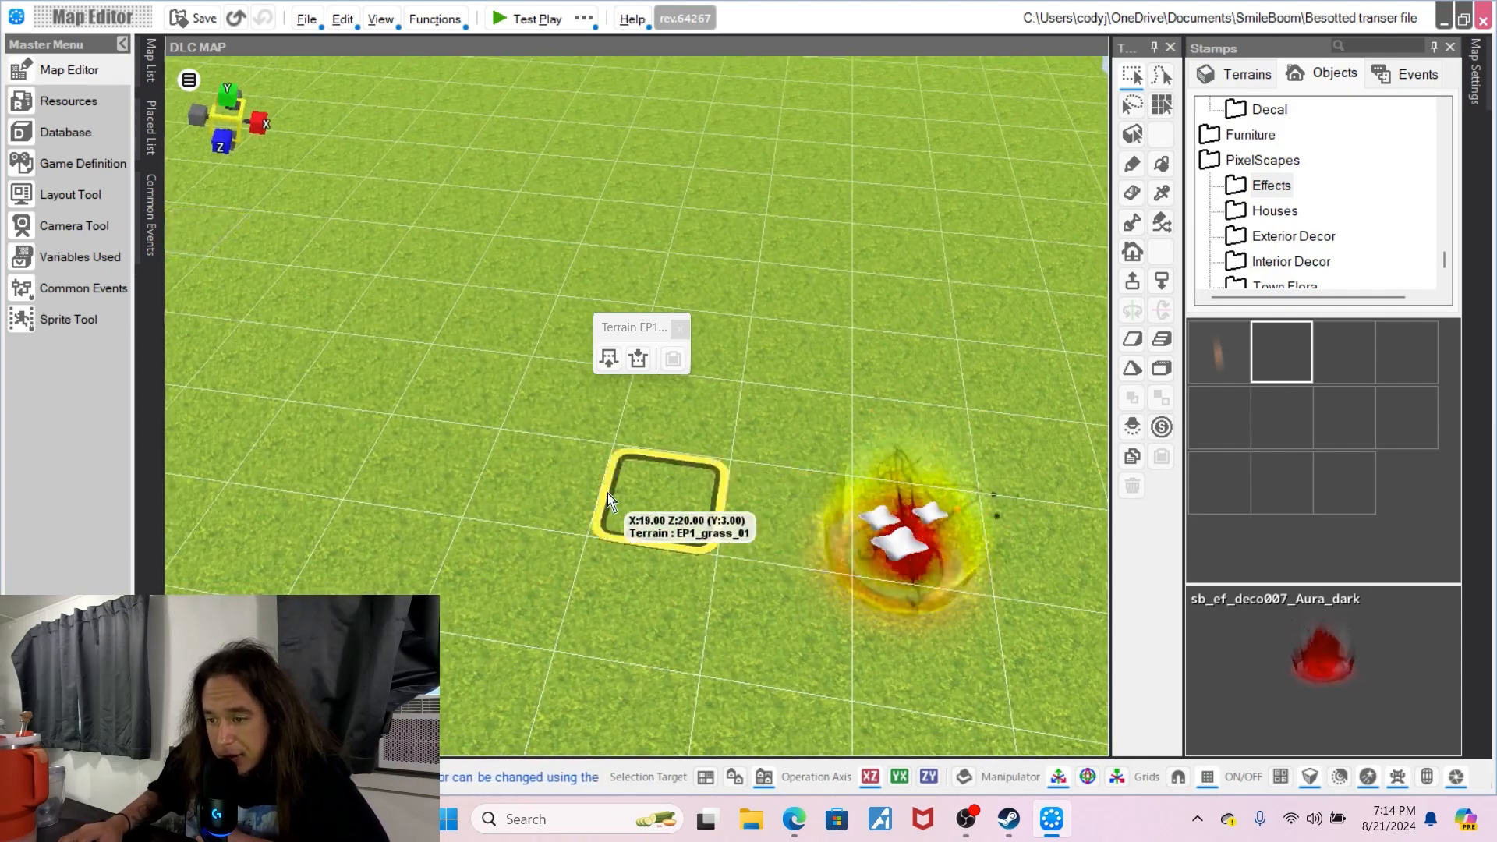
- Remove the dark aura effect from the grass map
{"action": "right_click", "coordinate": [913, 533]}
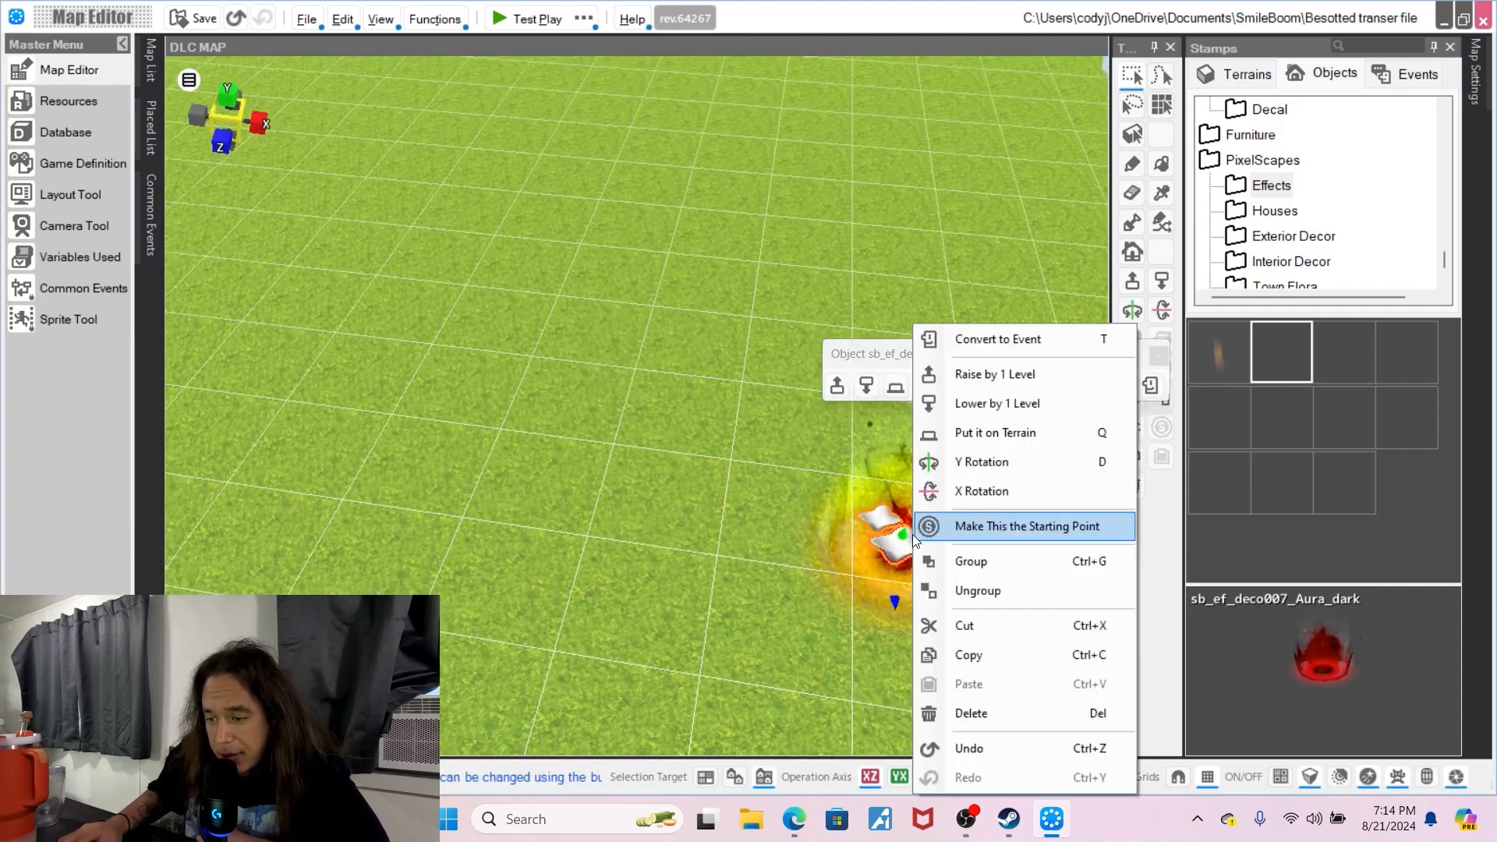
{"action": "left_click", "coordinate": [949, 713]}
{"action": "right_click_drag", "start_coordinate": [950, 713], "coordinate": [573, 392]}
{"action": "middle_click_drag", "start_coordinate": [578, 380], "coordinate": [650, 431]}
{"action": "middle_click_drag", "start_coordinate": [873, 285], "coordinate": [771, 257]}
{"action": "scroll", "coordinate": [798, 261], "scroll_direction": "down", "scroll_amount": 3}
{"action": "scroll", "coordinate": [782, 272], "scroll_direction": "down", "scroll_amount": 3}
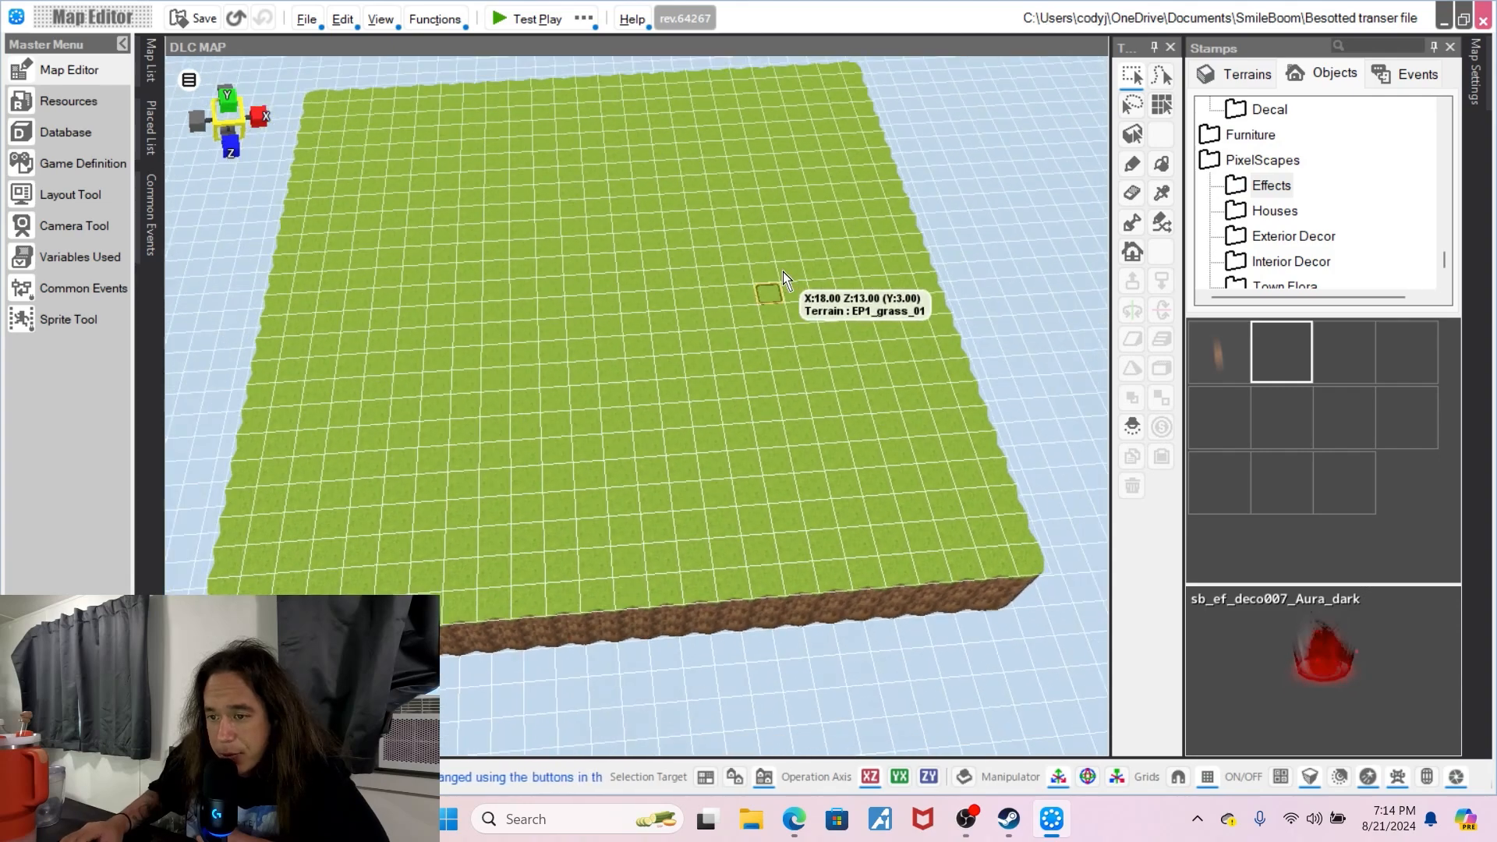
- Place the GreenHouse_02 stamp from the PixelScapes Houses folder near the middle of the grass map
{"action": "left_click", "coordinate": [1272, 212]}
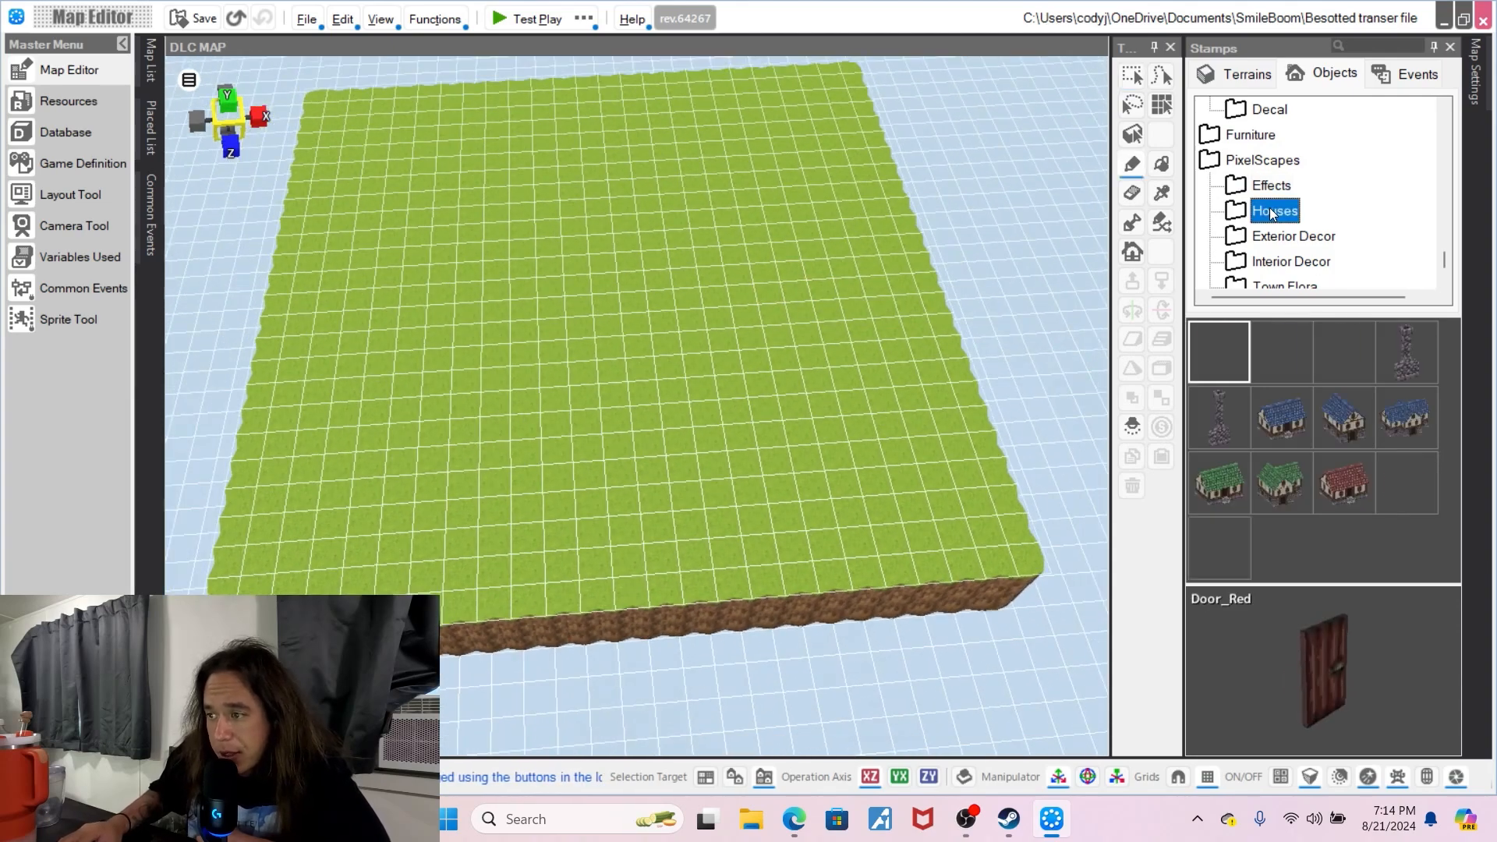
{"action": "left_click", "coordinate": [1235, 502]}
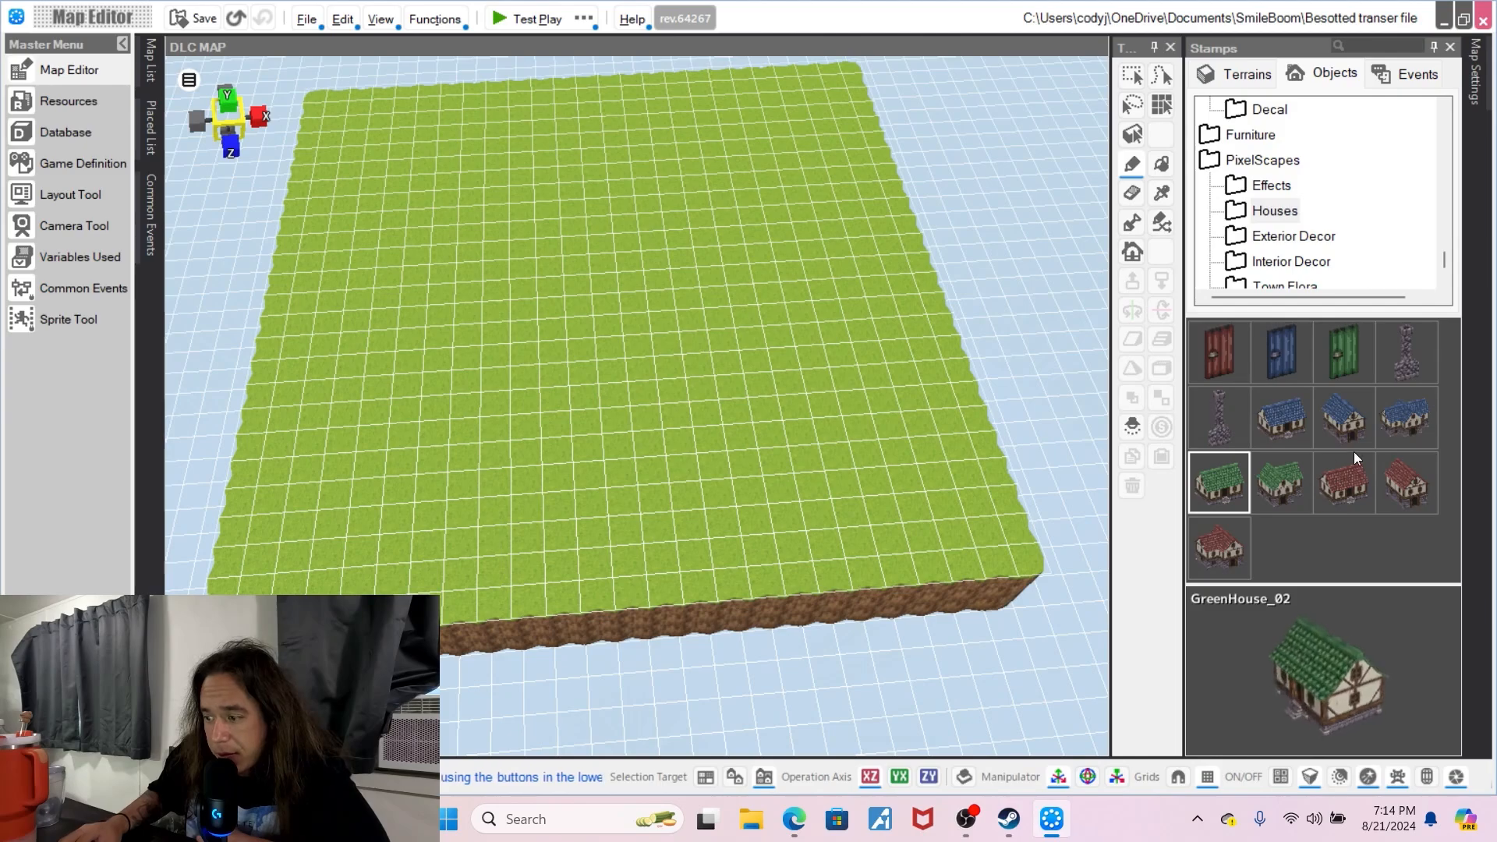
{"action": "left_click", "coordinate": [629, 424]}
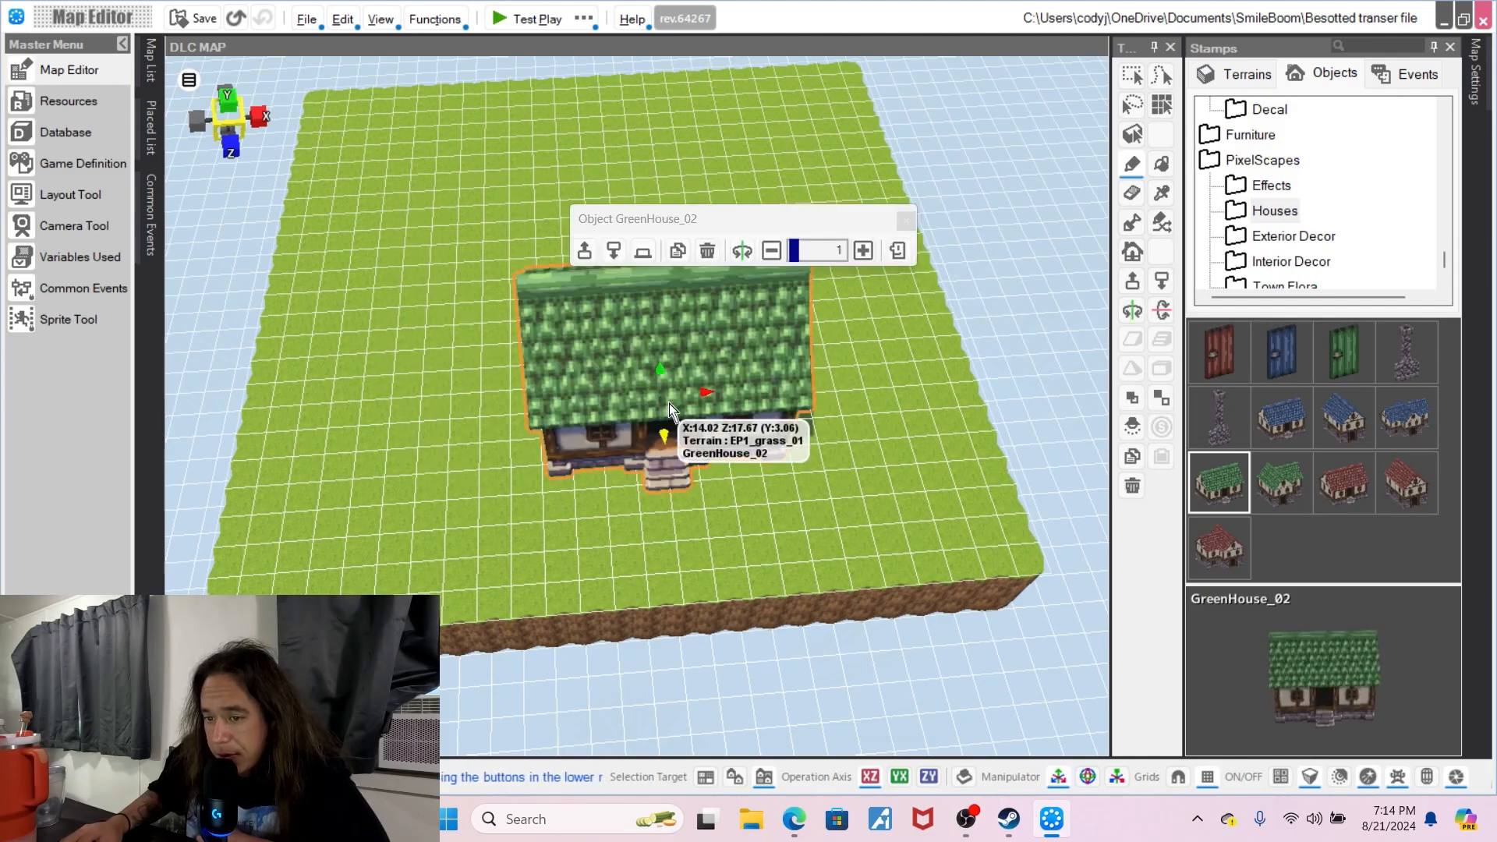
{"action": "scroll", "coordinate": [842, 349], "scroll_direction": "up", "scroll_amount": 3}
{"action": "right_click_drag", "start_coordinate": [842, 350], "coordinate": [846, 414]}
- Delete the green-roofed house from the map
{"action": "right_click", "coordinate": [846, 418]}
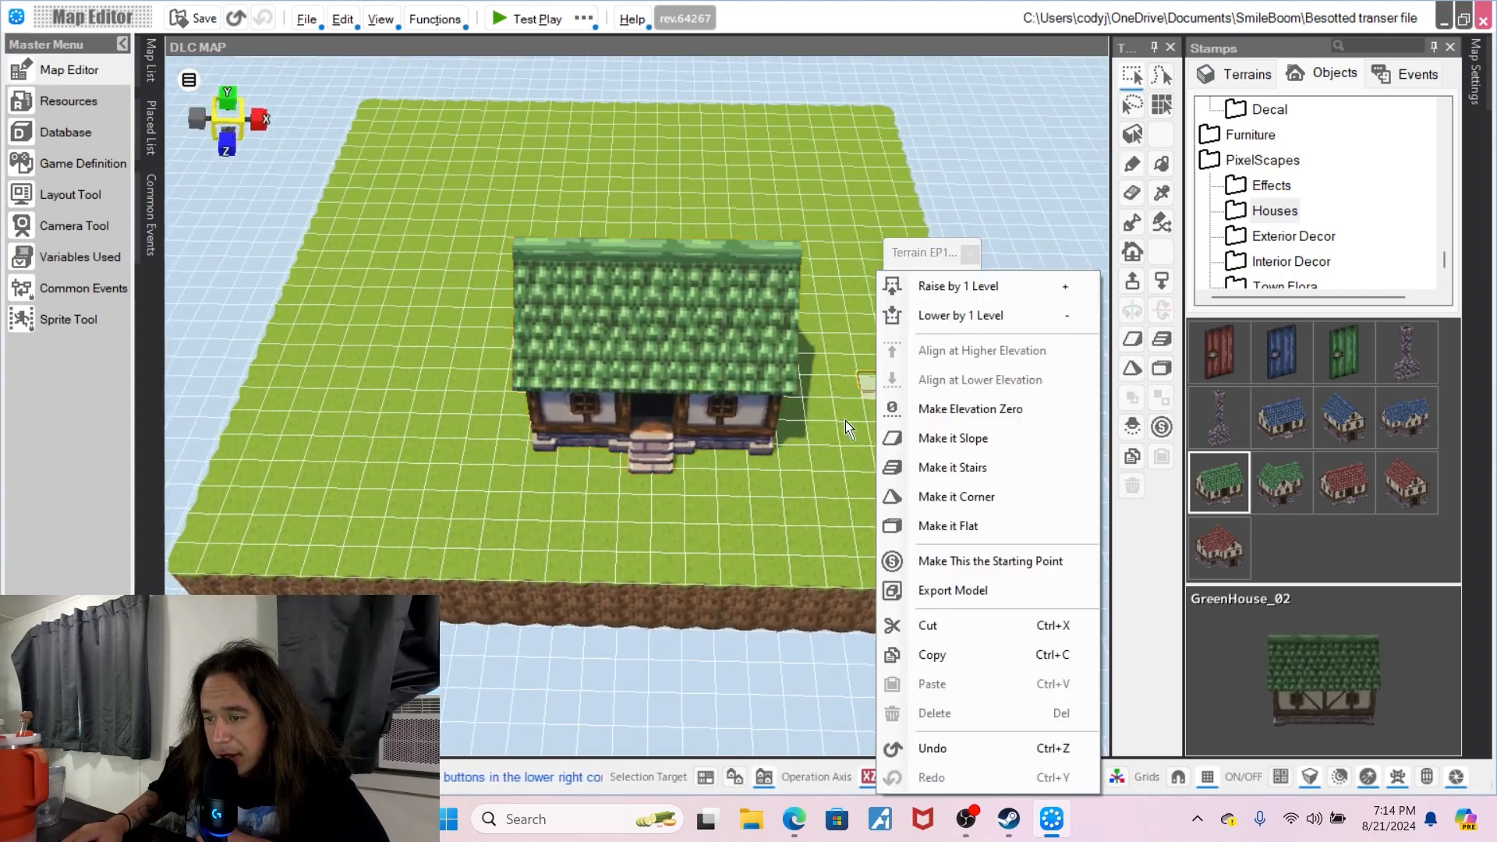
{"action": "left_click", "coordinate": [826, 441]}
{"action": "right_click", "coordinate": [714, 328]}
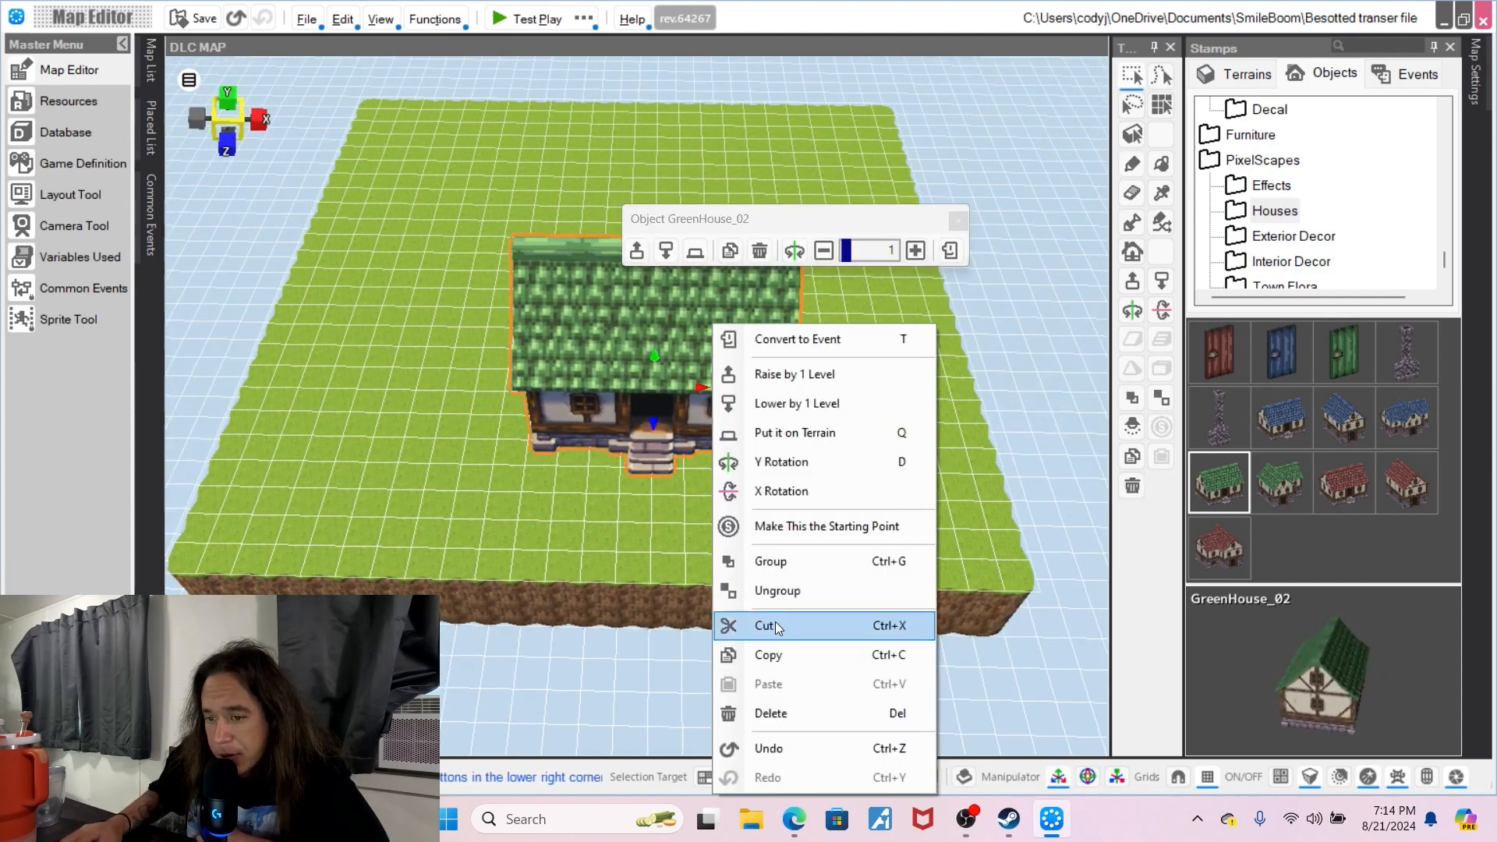
{"action": "left_click", "coordinate": [797, 711]}
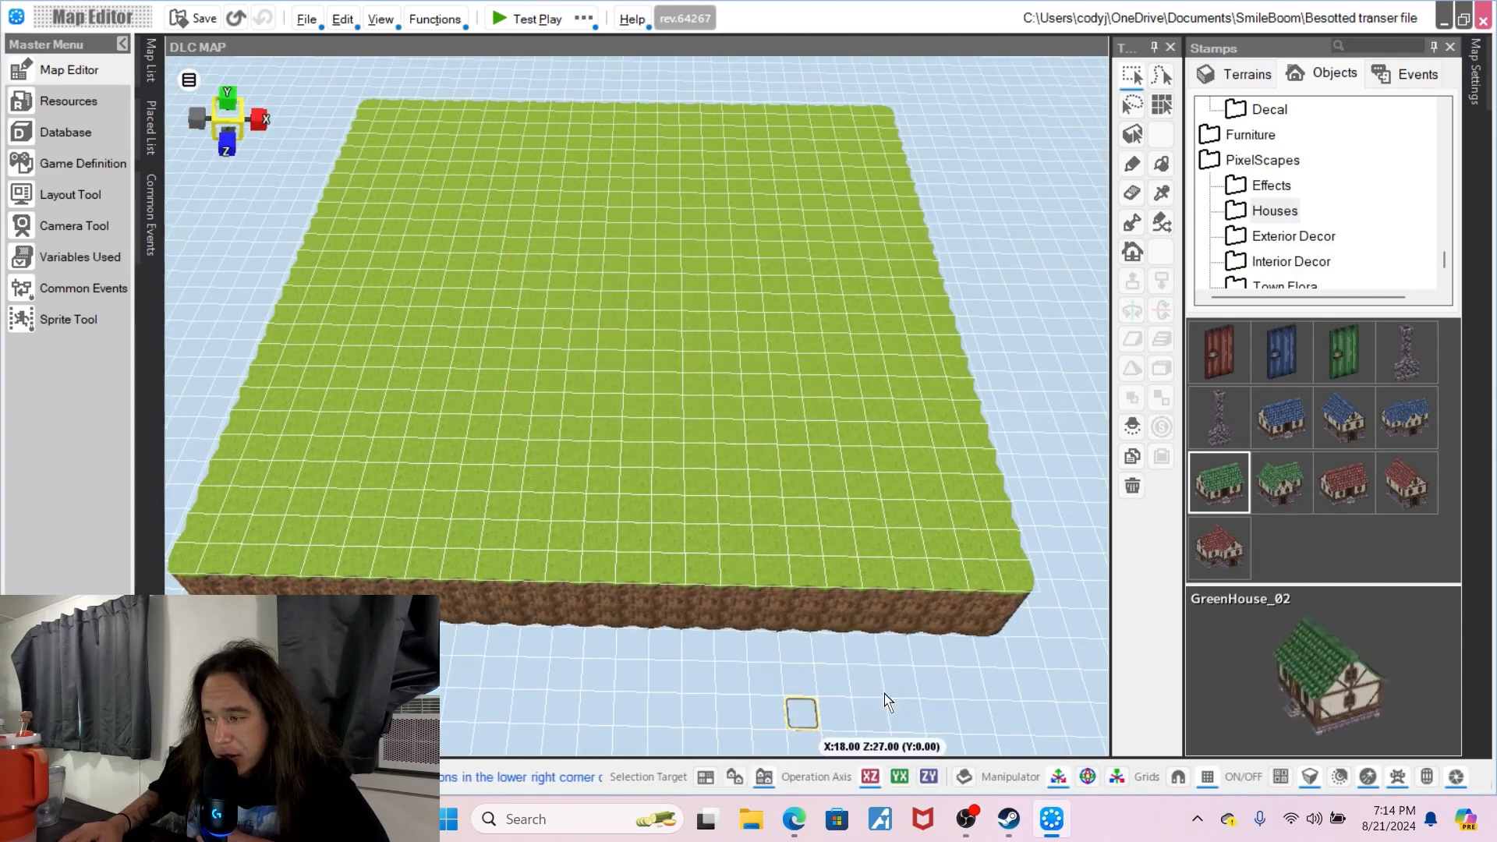
- Look through the object stamps in the Exterior Decor, Interior Decor and Town Flora folders of PixelScapes
{"action": "left_click", "coordinate": [1279, 237]}
{"action": "left_click", "coordinate": [1306, 263]}
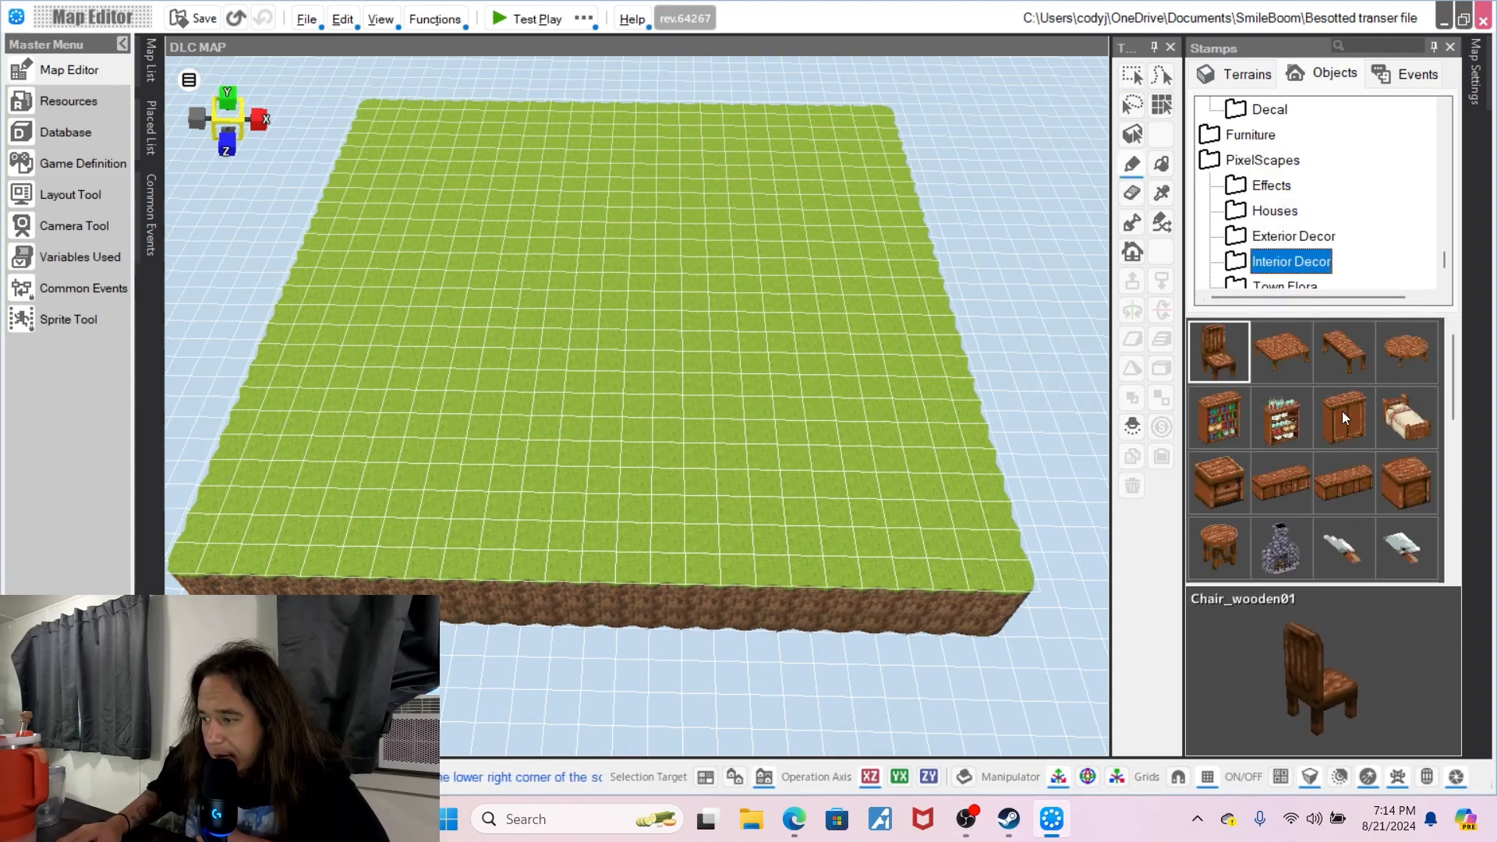
{"action": "scroll", "coordinate": [1341, 411], "scroll_direction": "down", "scroll_amount": 3}
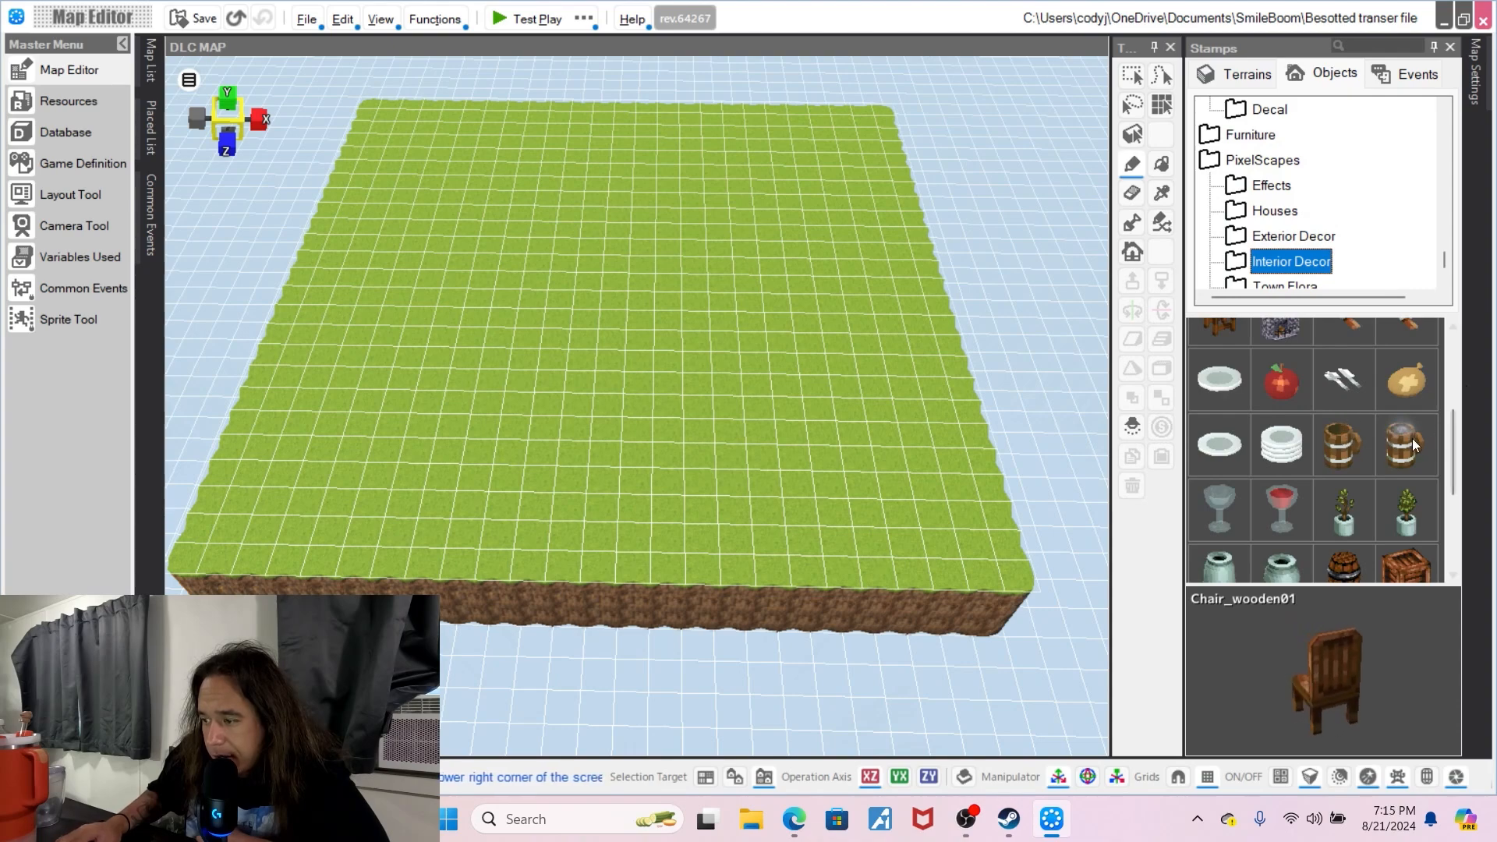
{"action": "scroll", "coordinate": [1437, 448], "scroll_direction": "down", "scroll_amount": 2}
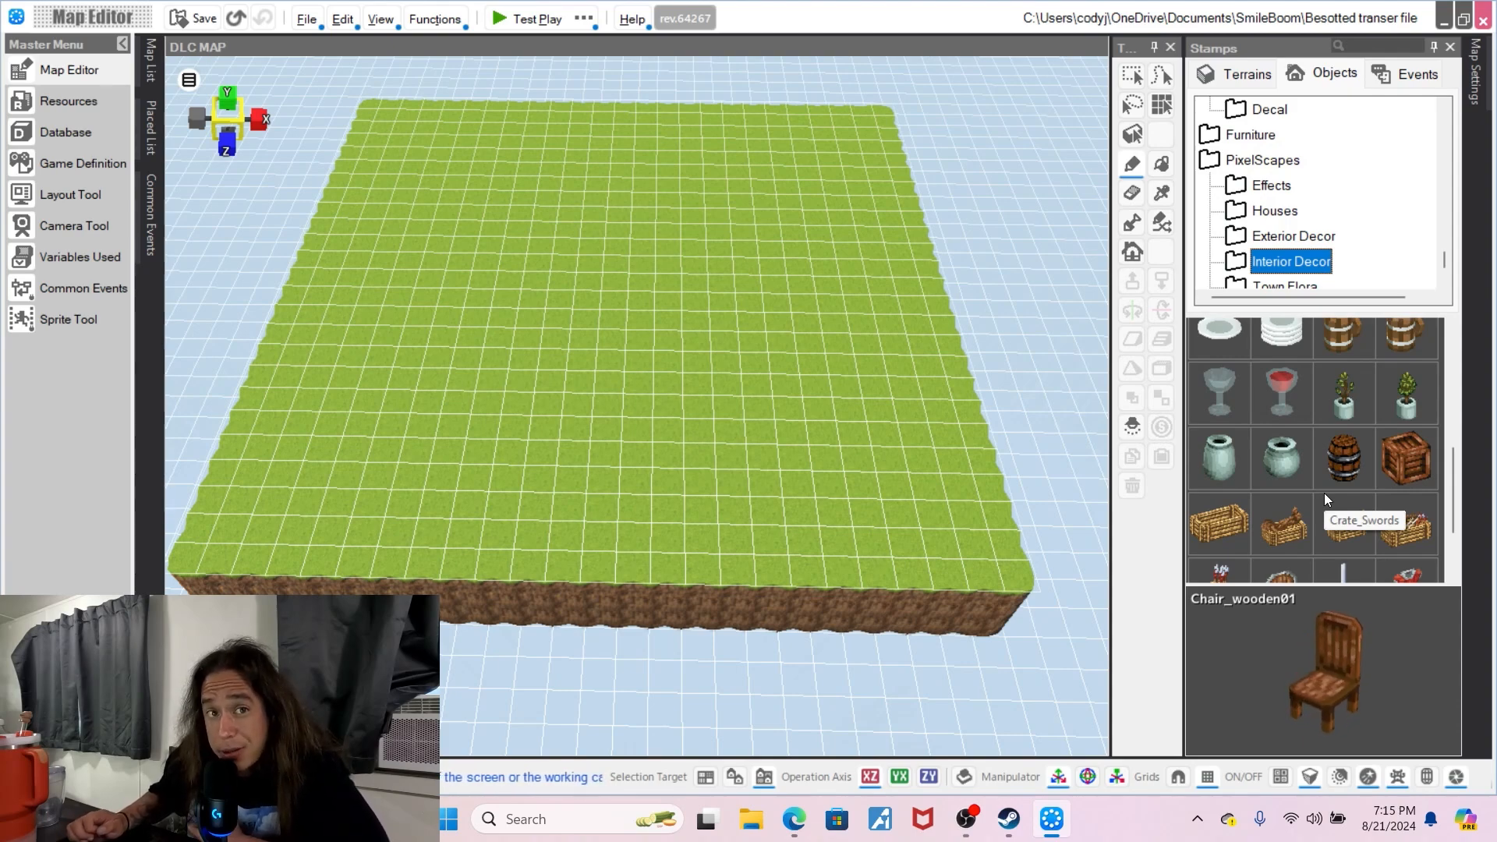
{"action": "scroll", "coordinate": [1369, 447], "scroll_direction": "down", "scroll_amount": 2}
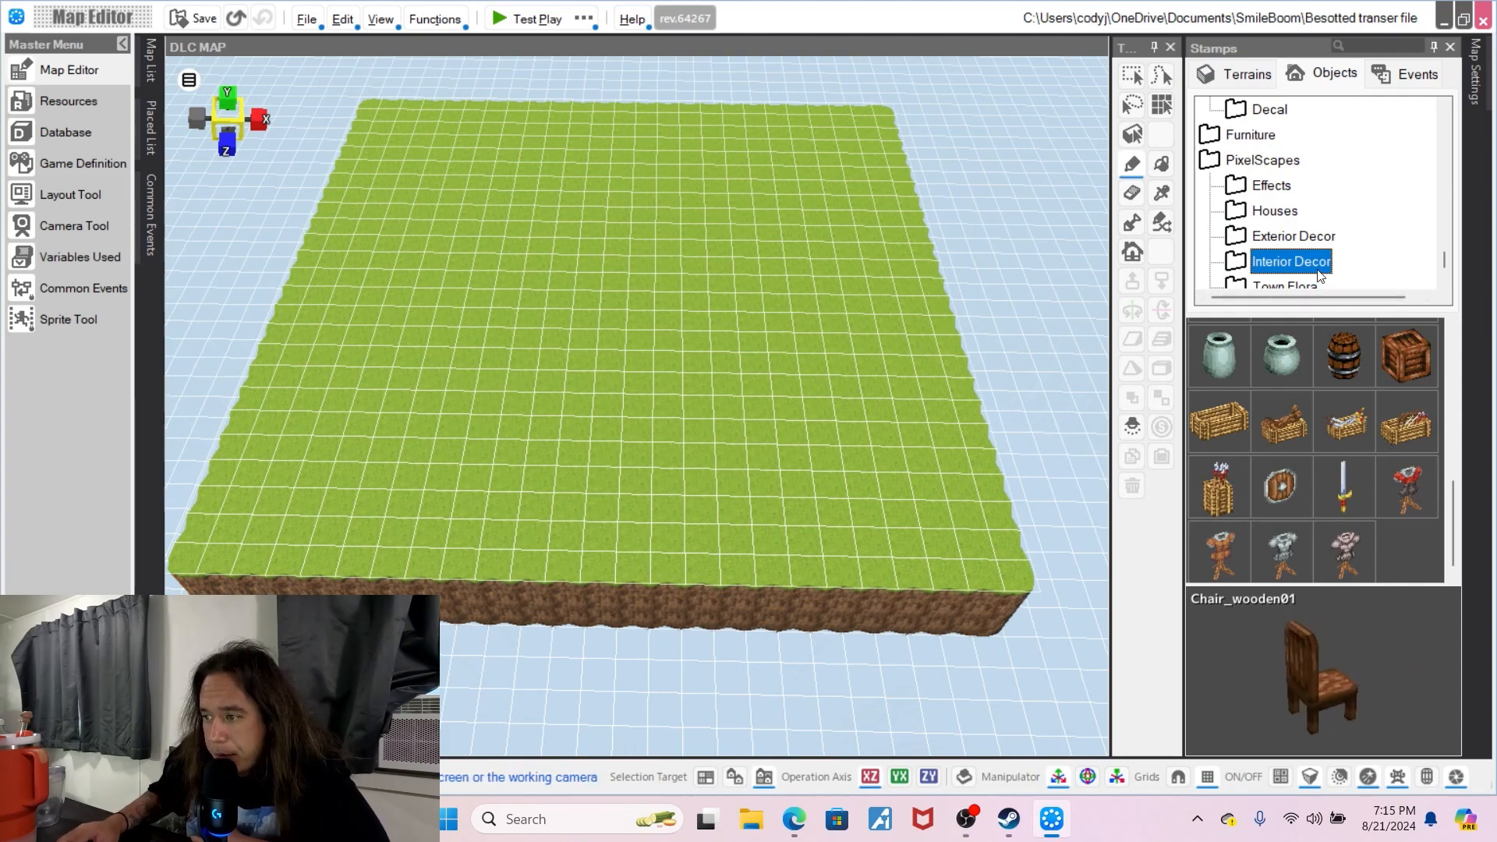
{"action": "scroll", "coordinate": [1297, 241], "scroll_direction": "down", "scroll_amount": 1}
{"action": "left_click", "coordinate": [1285, 211]}
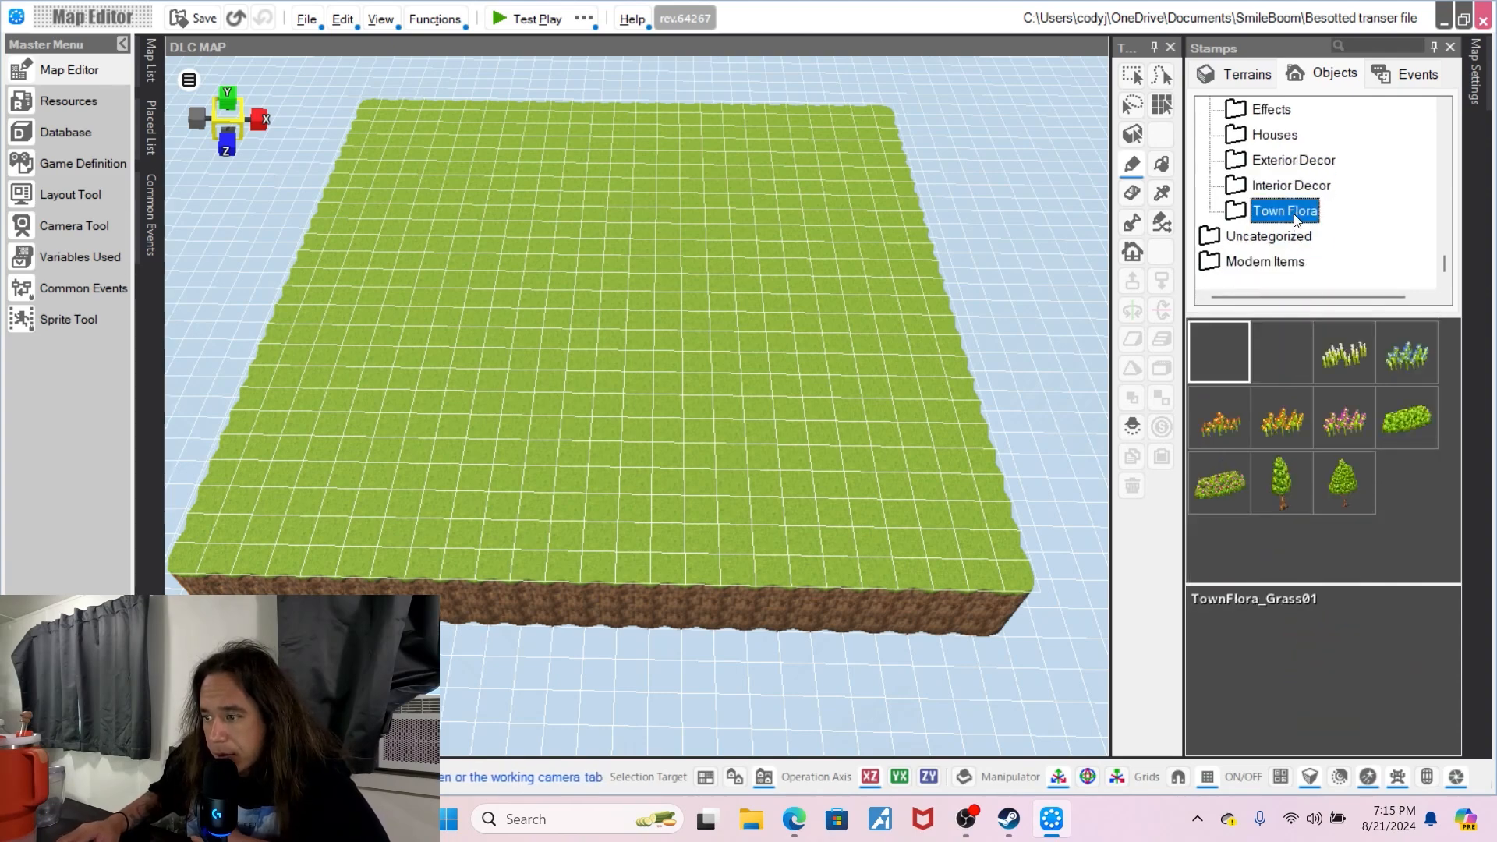
{"action": "scroll", "coordinate": [1304, 236], "scroll_direction": "up", "scroll_amount": 1}
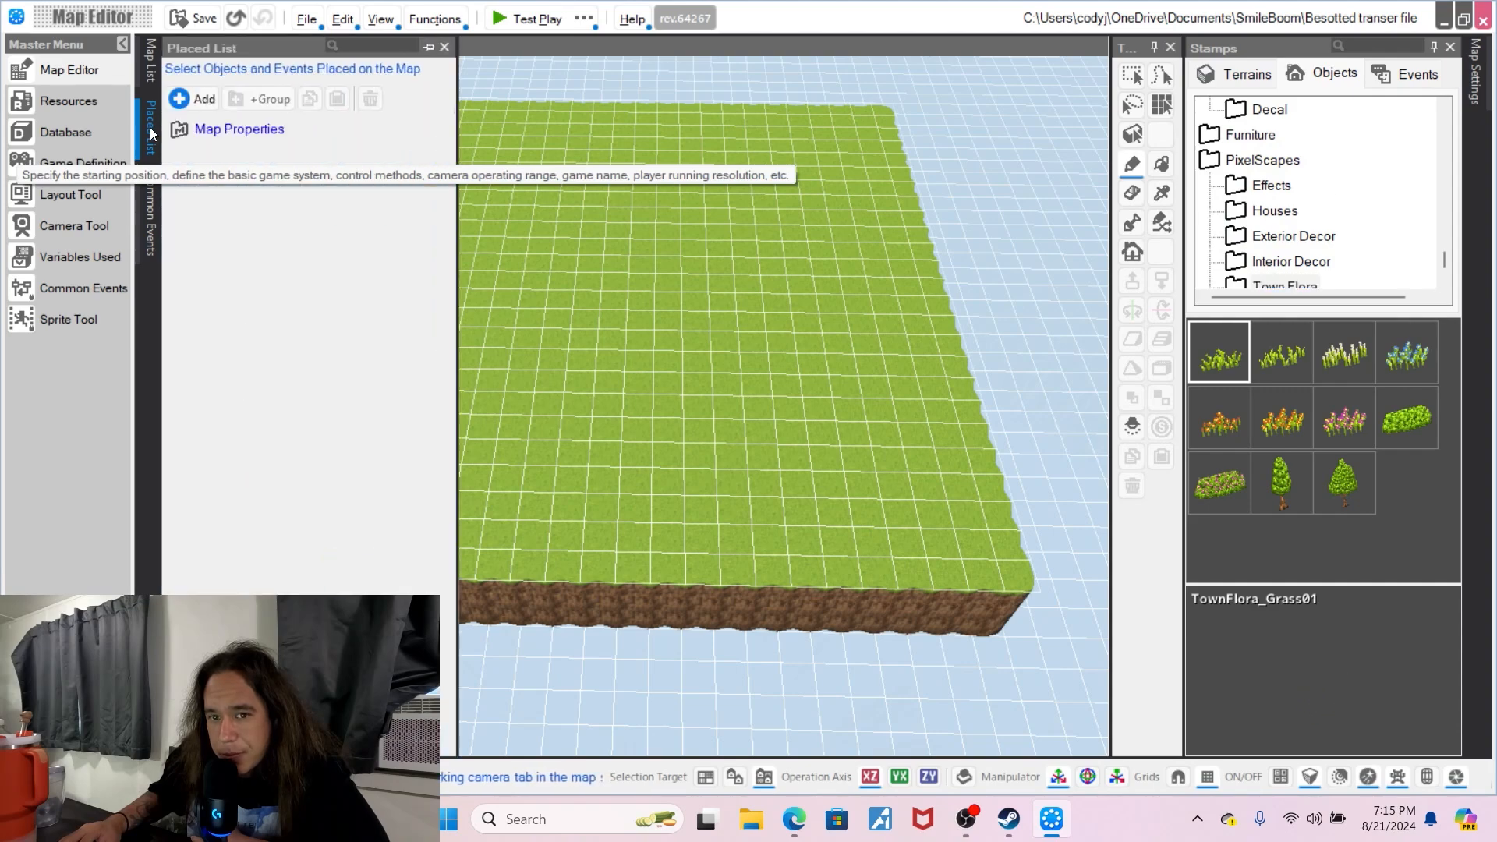
- Open the asset picker for 2D stamps in Resources and show the PixelScapes Town Pack assets
{"action": "mouse_move", "coordinate": [151, 74]}
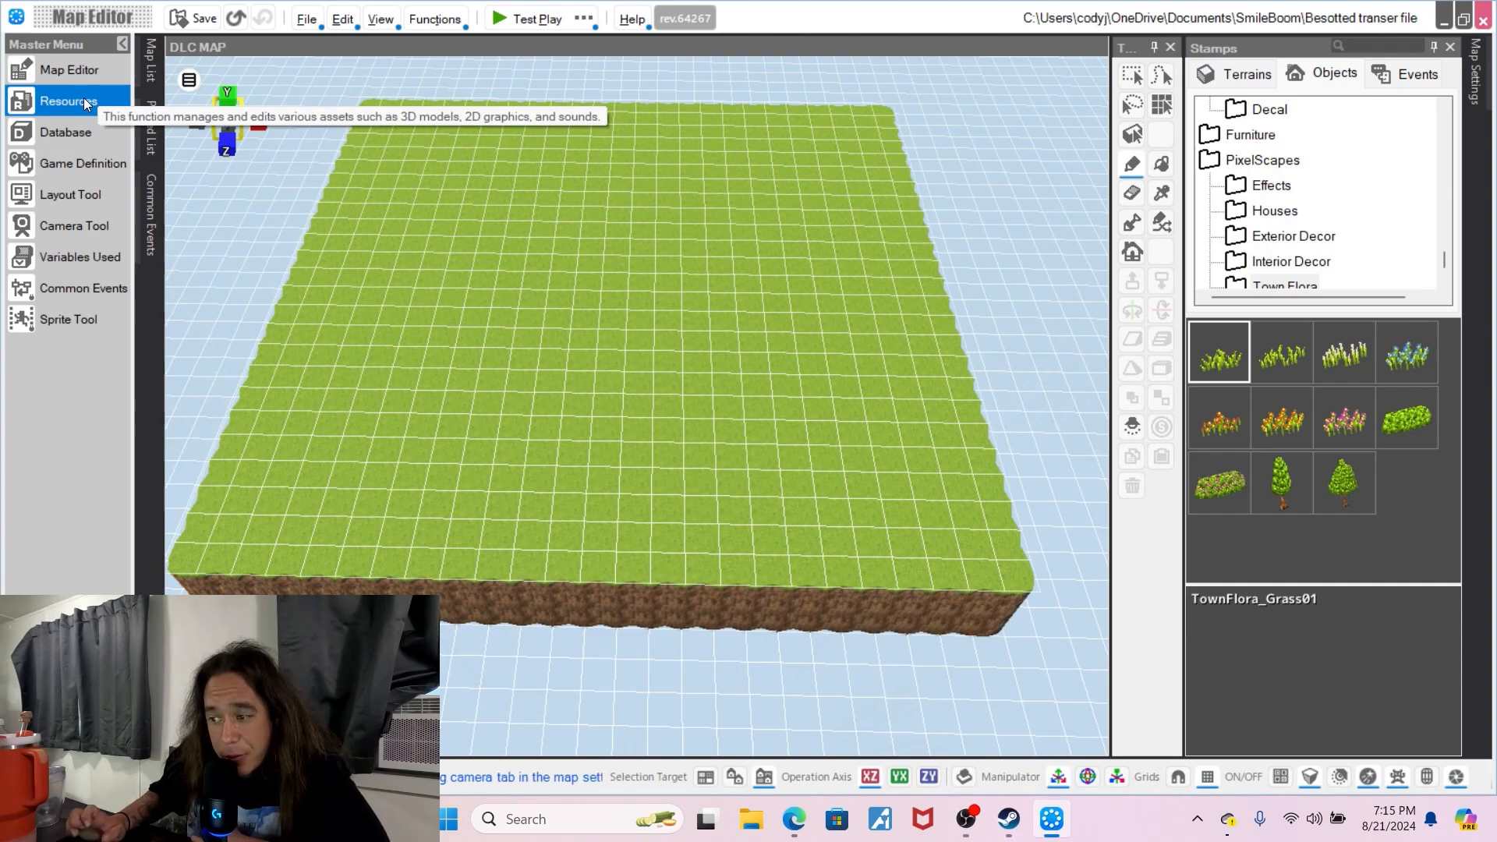
{"action": "left_click", "coordinate": [84, 103]}
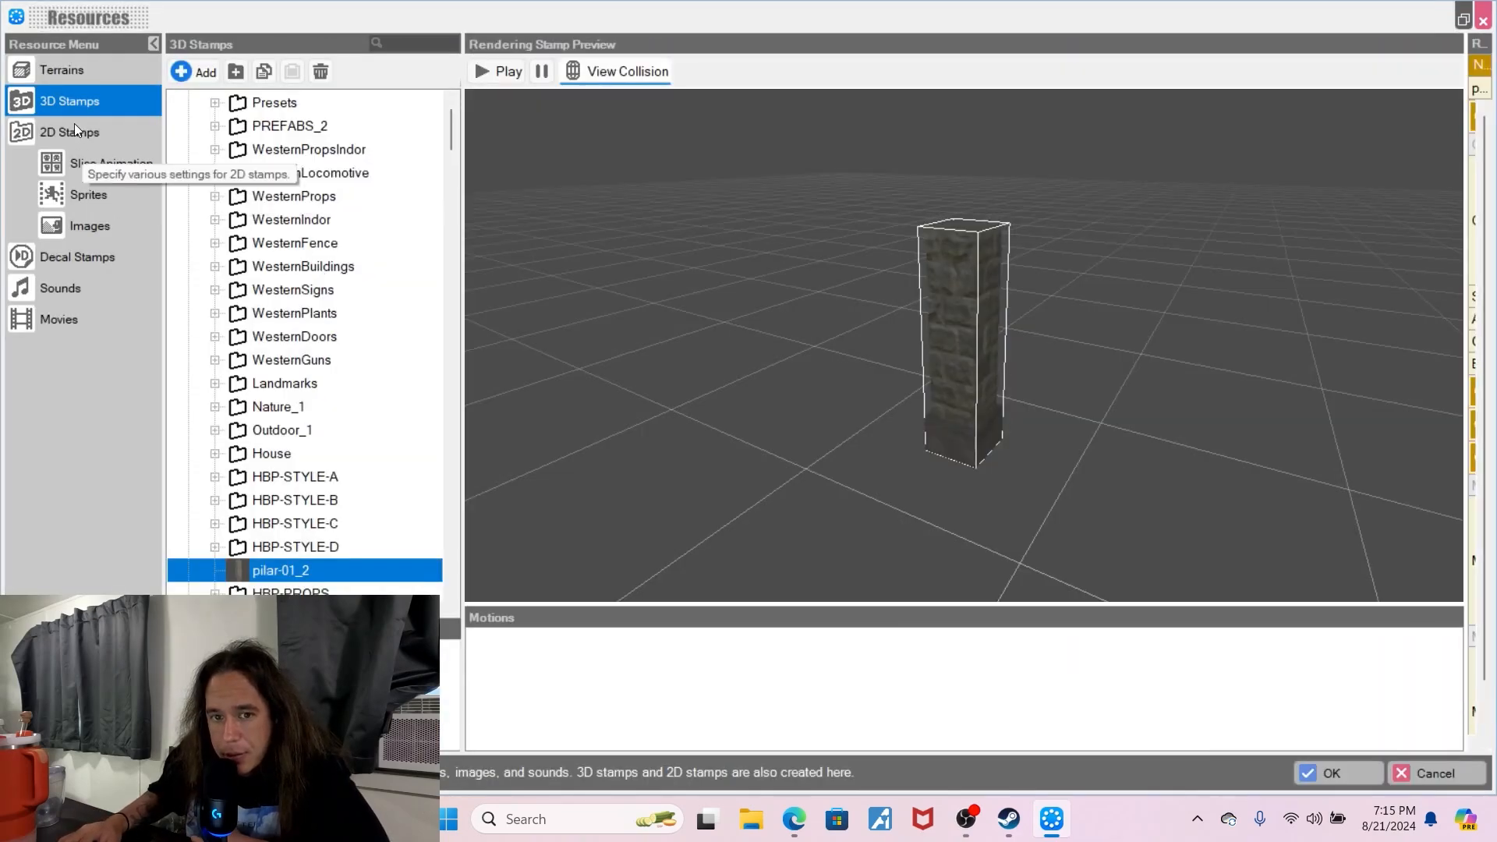
{"action": "left_click", "coordinate": [73, 125]}
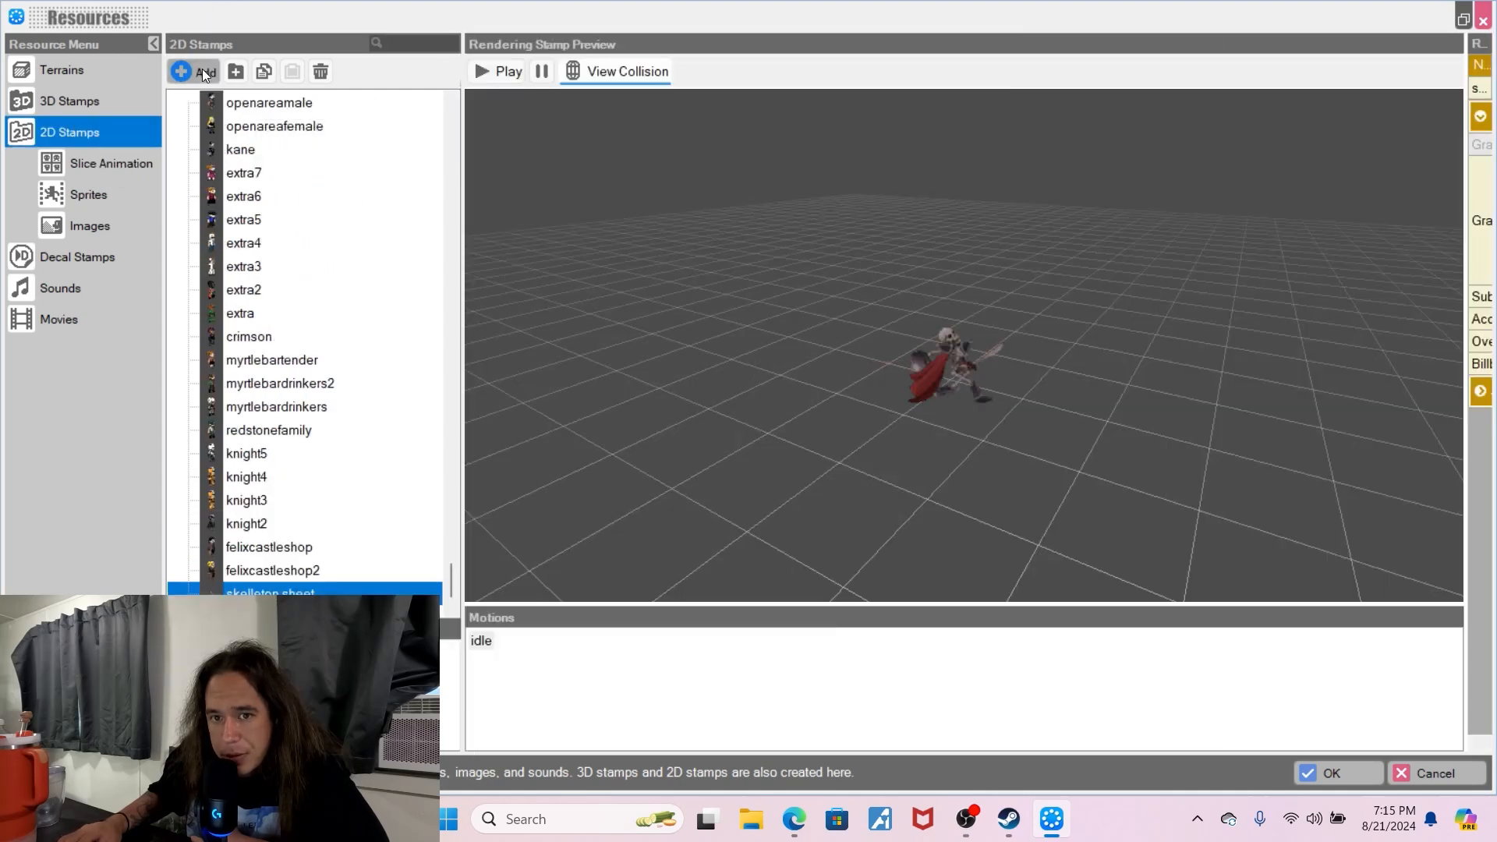
{"action": "left_click", "coordinate": [203, 69]}
{"action": "scroll", "coordinate": [277, 492], "scroll_direction": "down", "scroll_amount": 1}
{"action": "scroll", "coordinate": [268, 492], "scroll_direction": "down", "scroll_amount": 5}
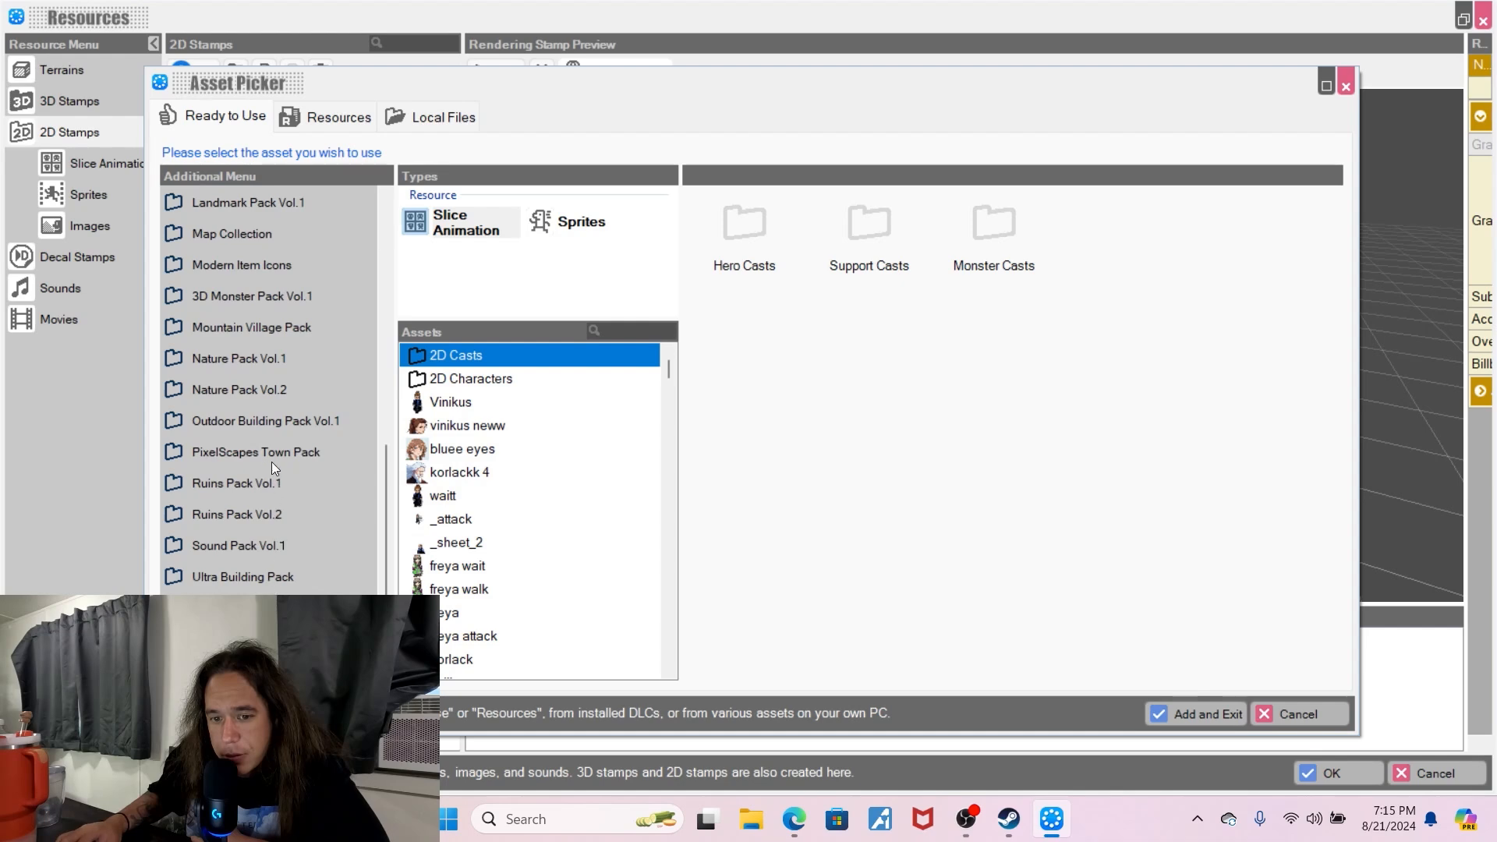
{"action": "left_click", "coordinate": [271, 456]}
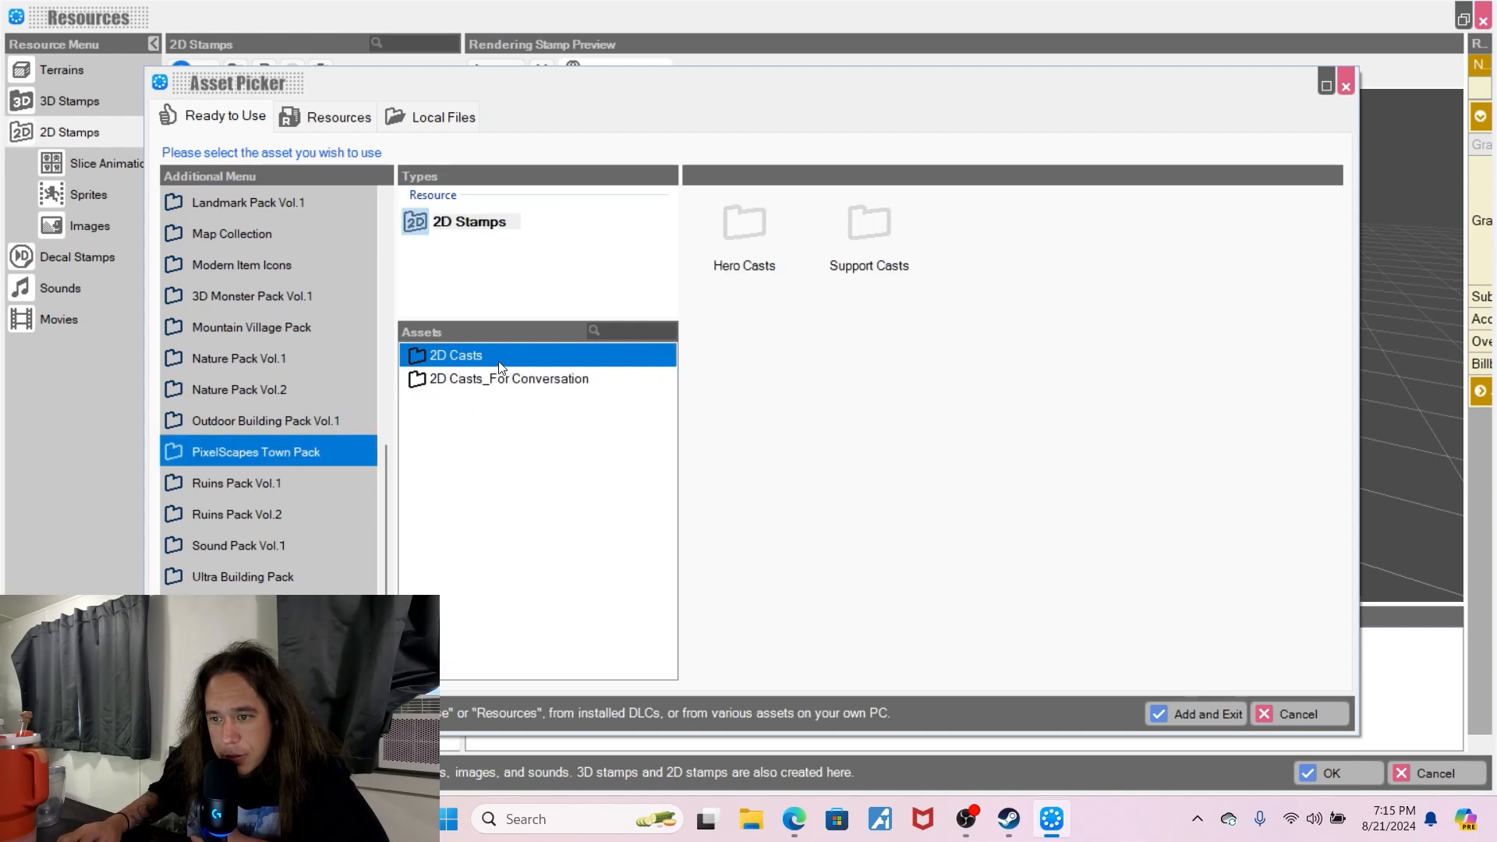
- Preview the Elf A, Hero B and Priest A hero casts and show the pack's Support Casts
{"action": "double_click", "coordinate": [762, 243]}
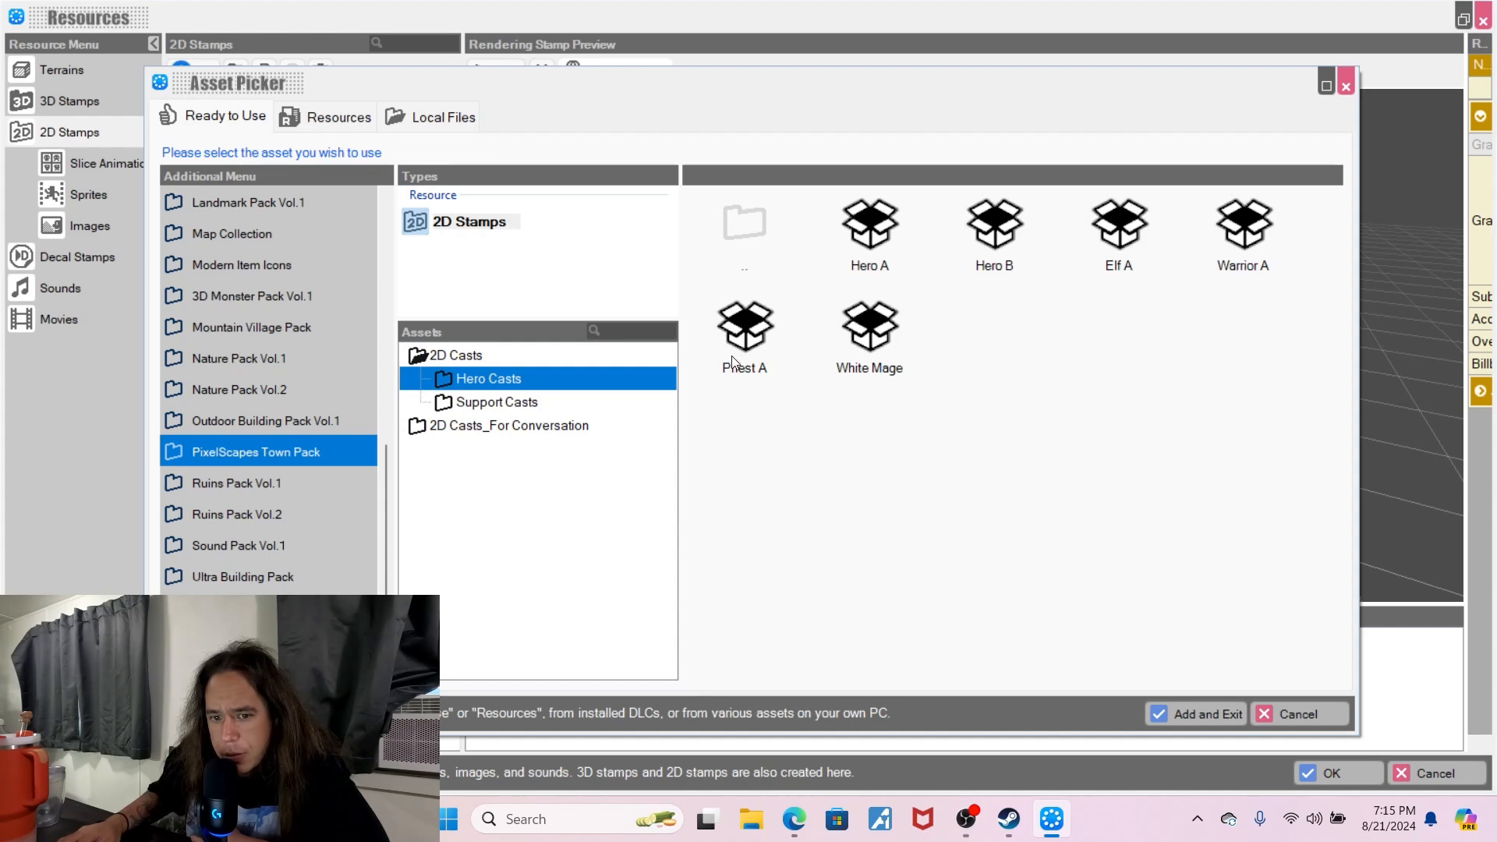
{"action": "double_click", "coordinate": [484, 379]}
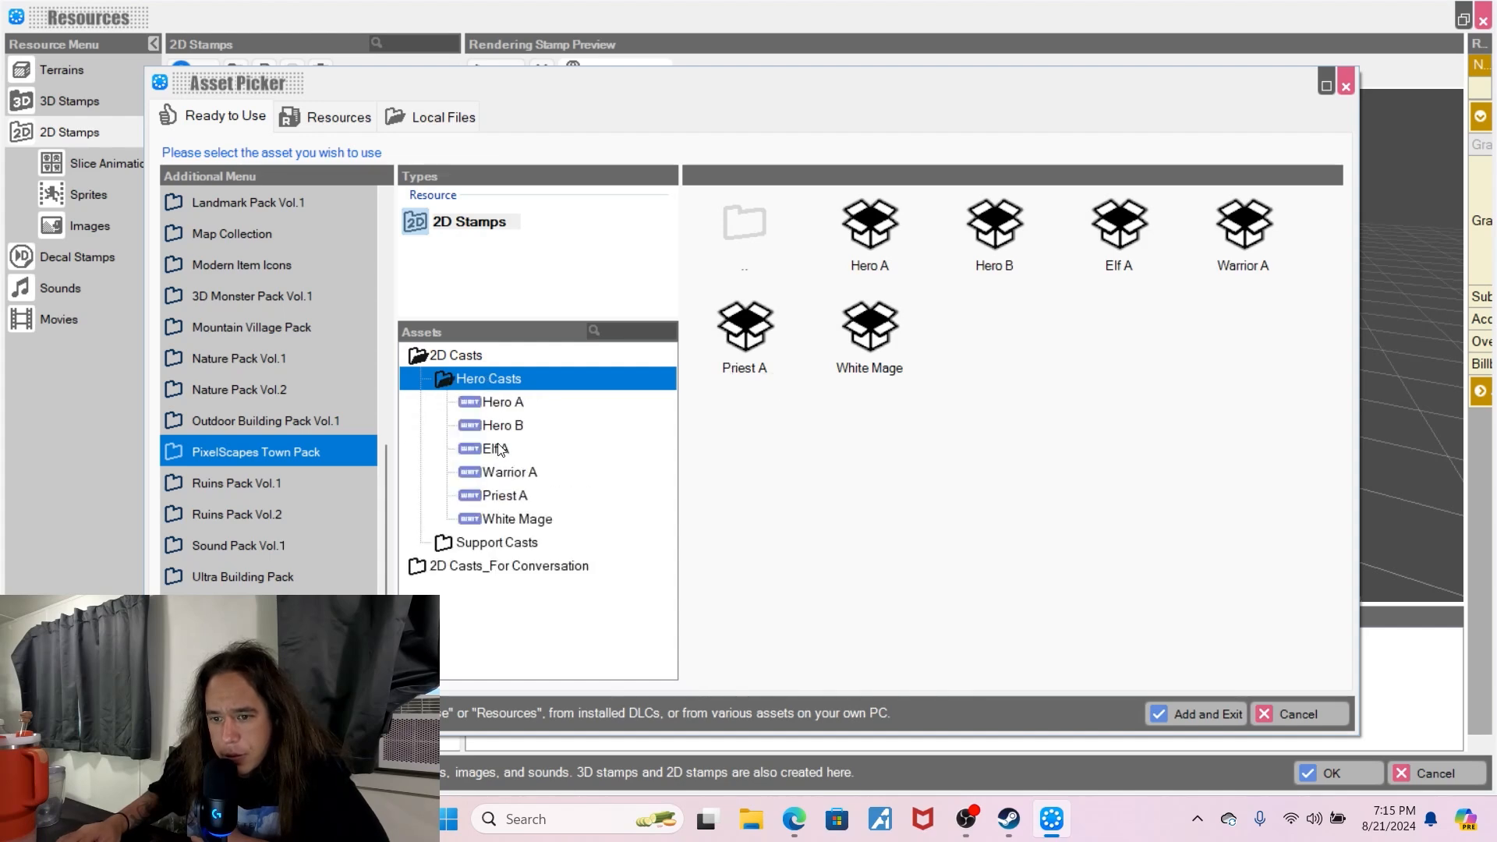
{"action": "left_click", "coordinate": [498, 448]}
{"action": "left_click", "coordinate": [492, 426]}
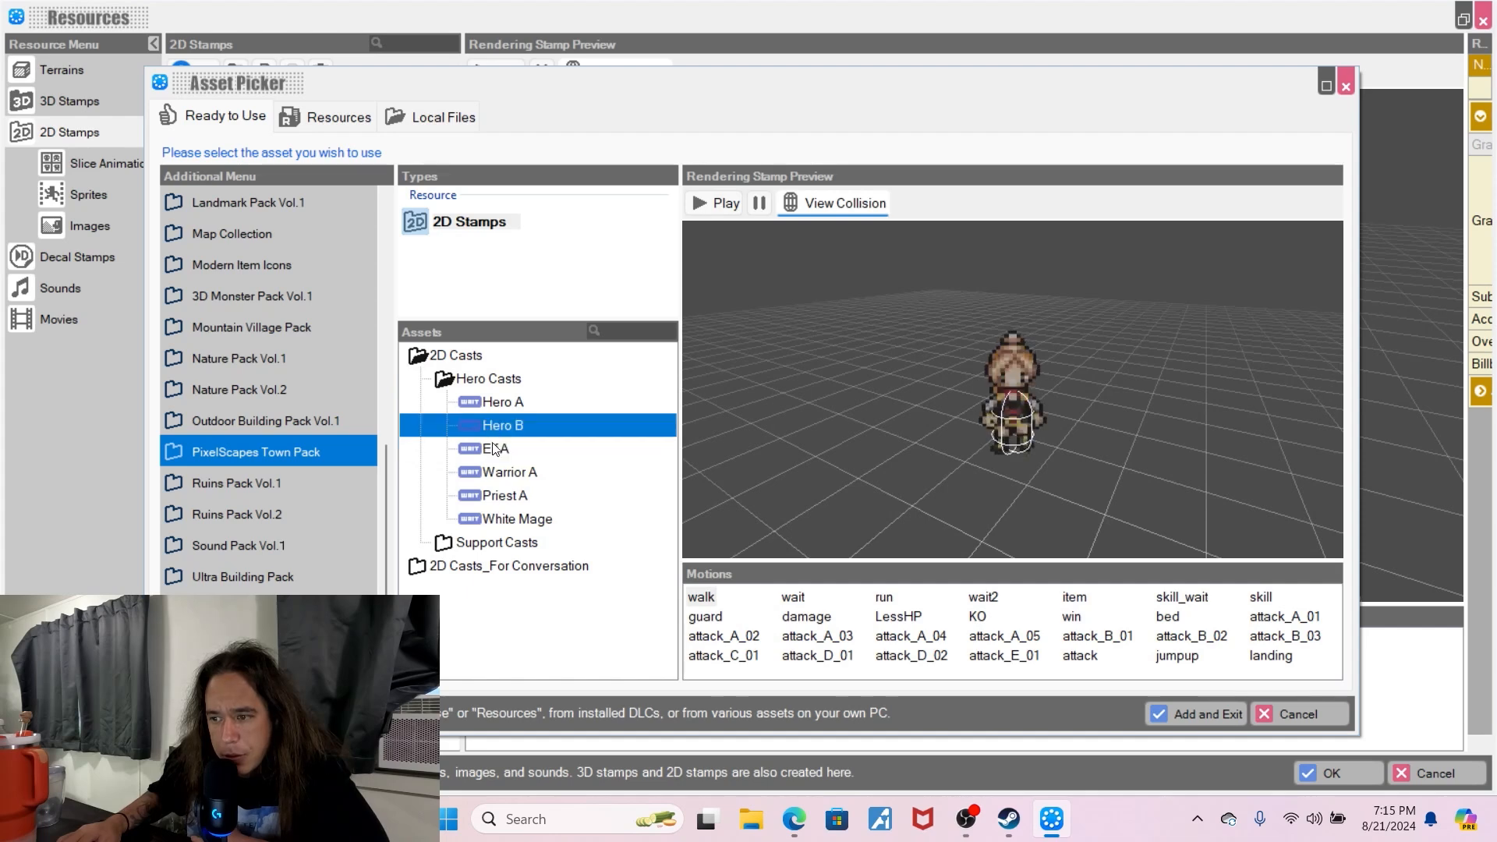
{"action": "left_click", "coordinate": [499, 498]}
{"action": "left_click", "coordinate": [510, 538]}
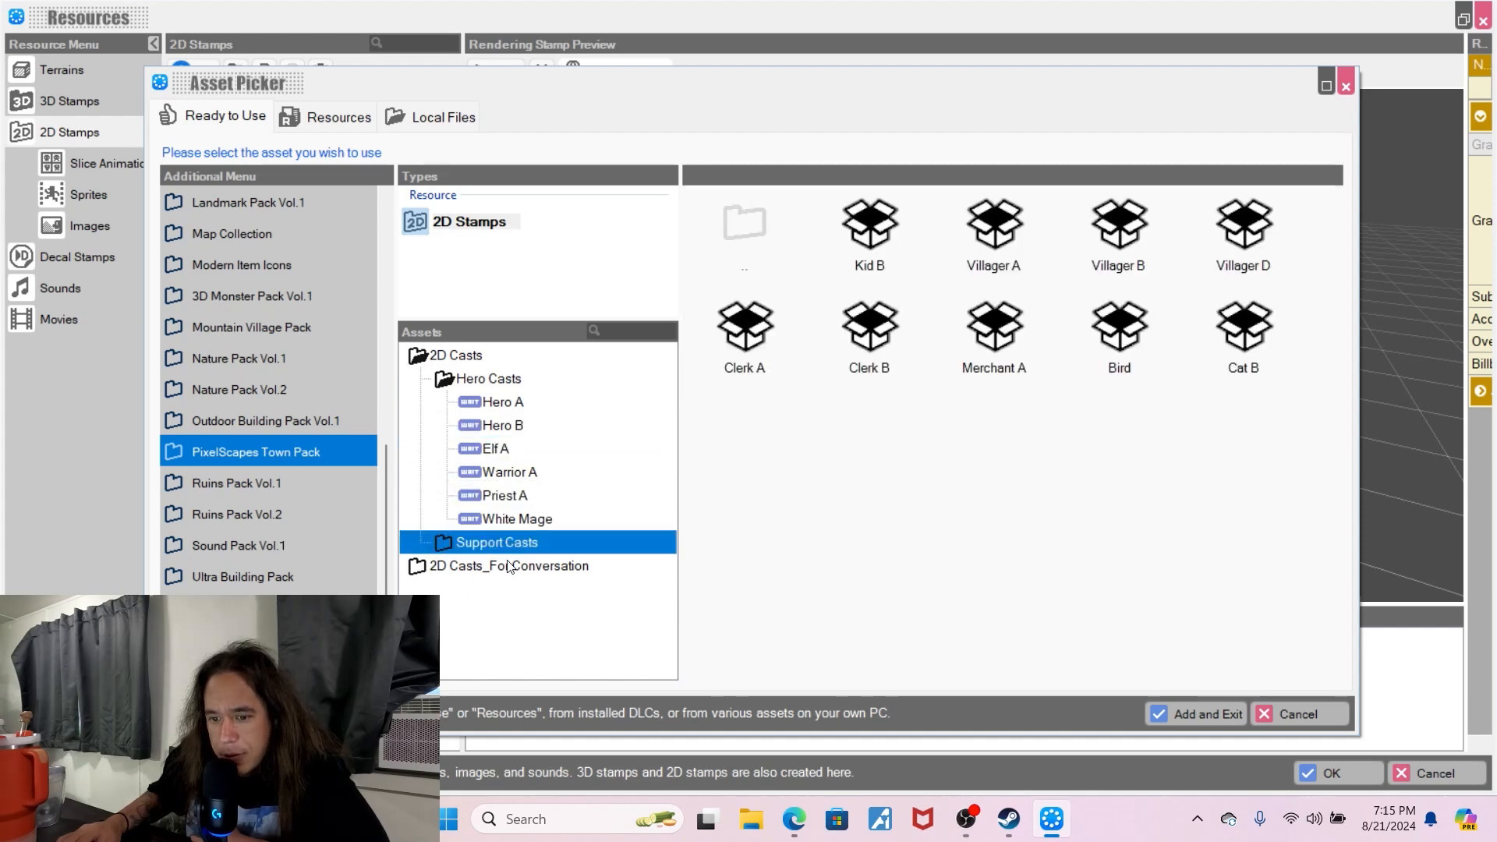
- Preview the Kid B conversation stamp chr013 in 2D Casts_For Conversation and leave the asset picker without adding anything
{"action": "double_click", "coordinate": [507, 563]}
{"action": "left_click", "coordinate": [504, 589]}
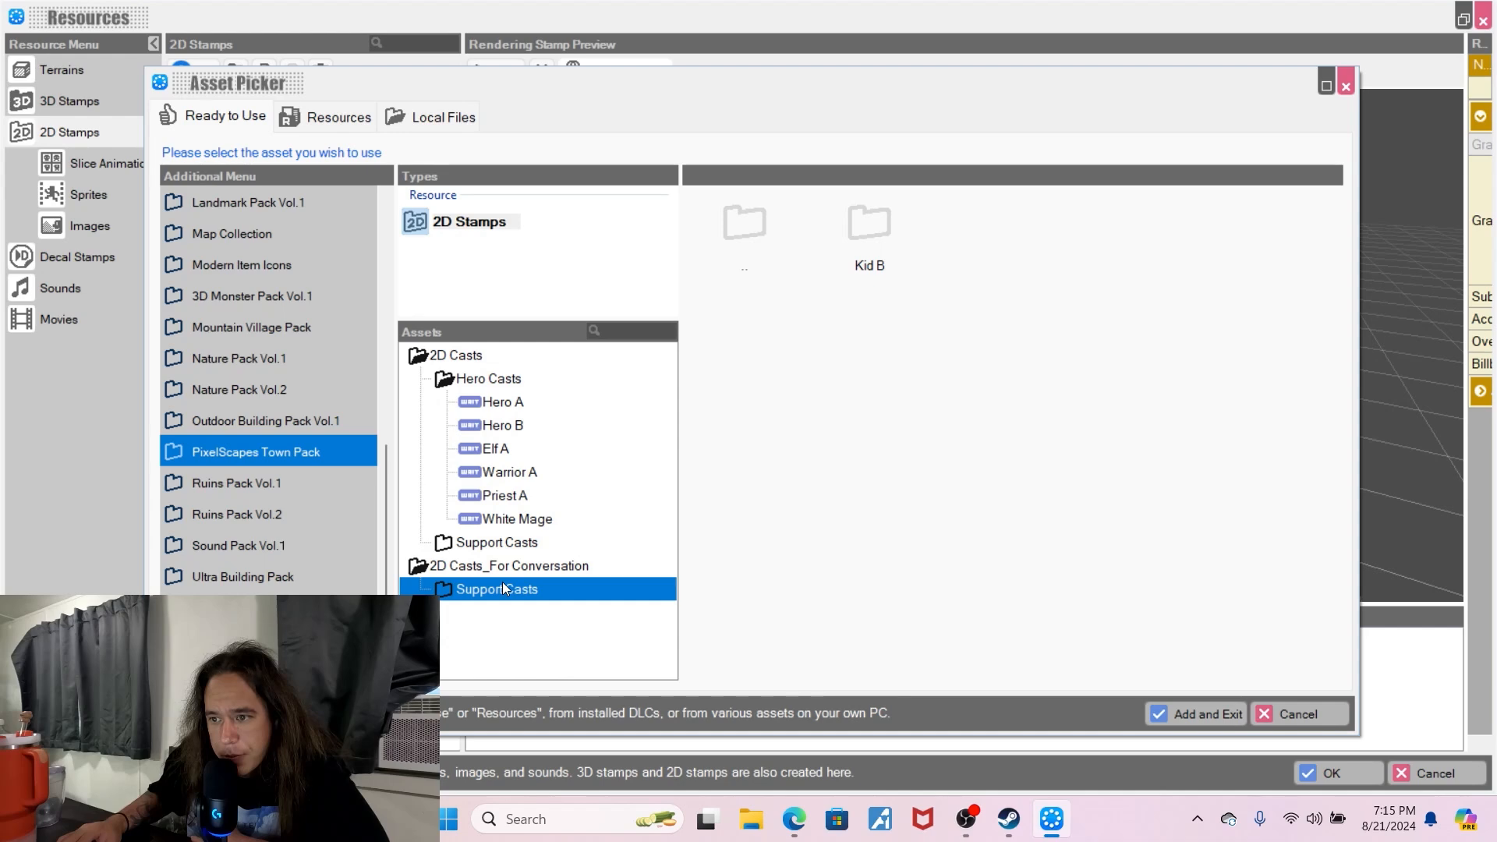
{"action": "double_click", "coordinate": [507, 584]}
{"action": "double_click", "coordinate": [497, 609]}
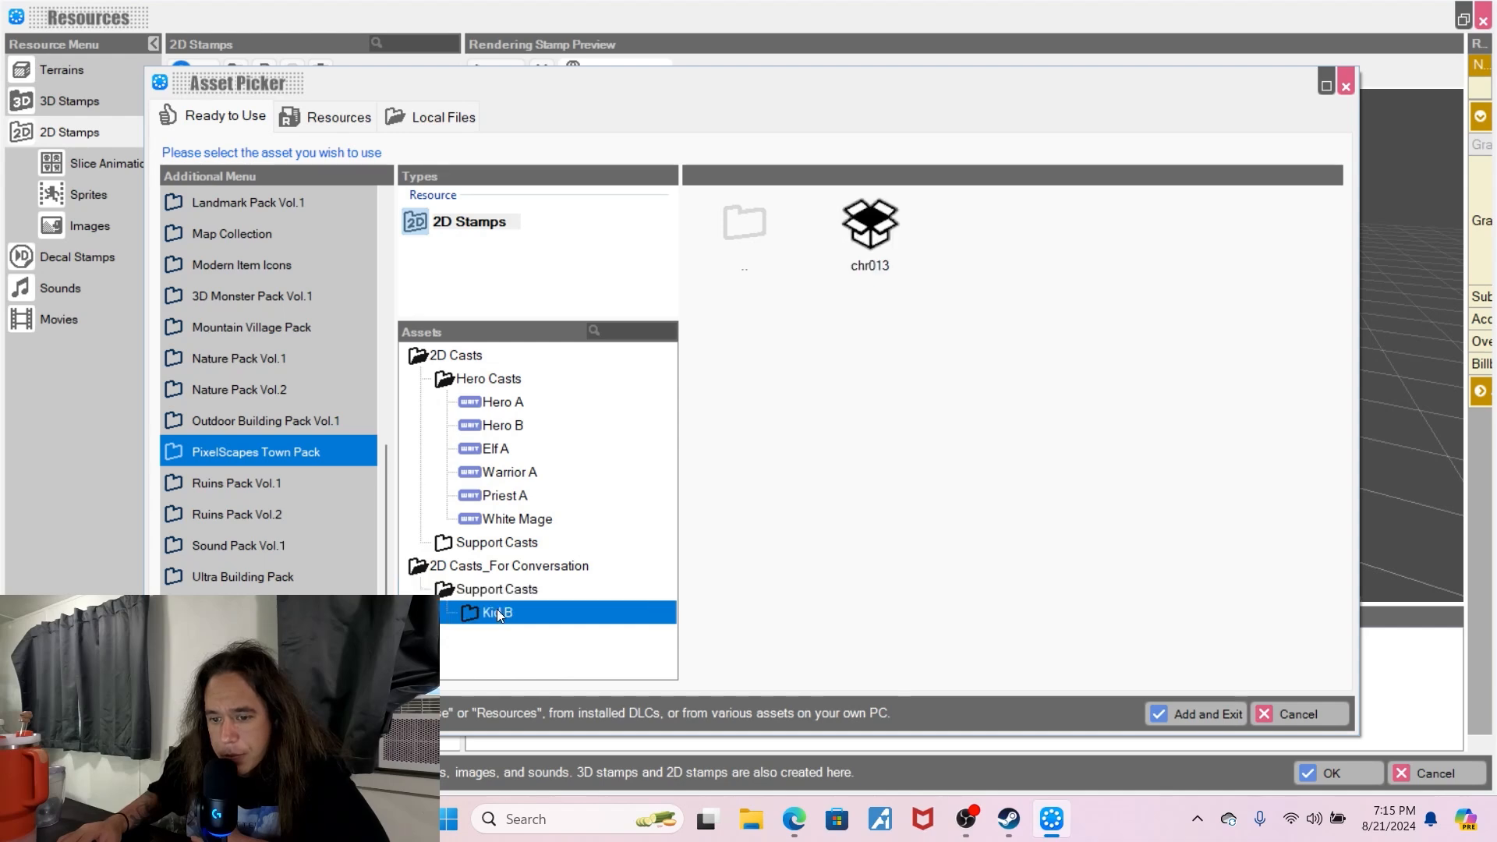
{"action": "left_click", "coordinate": [520, 639]}
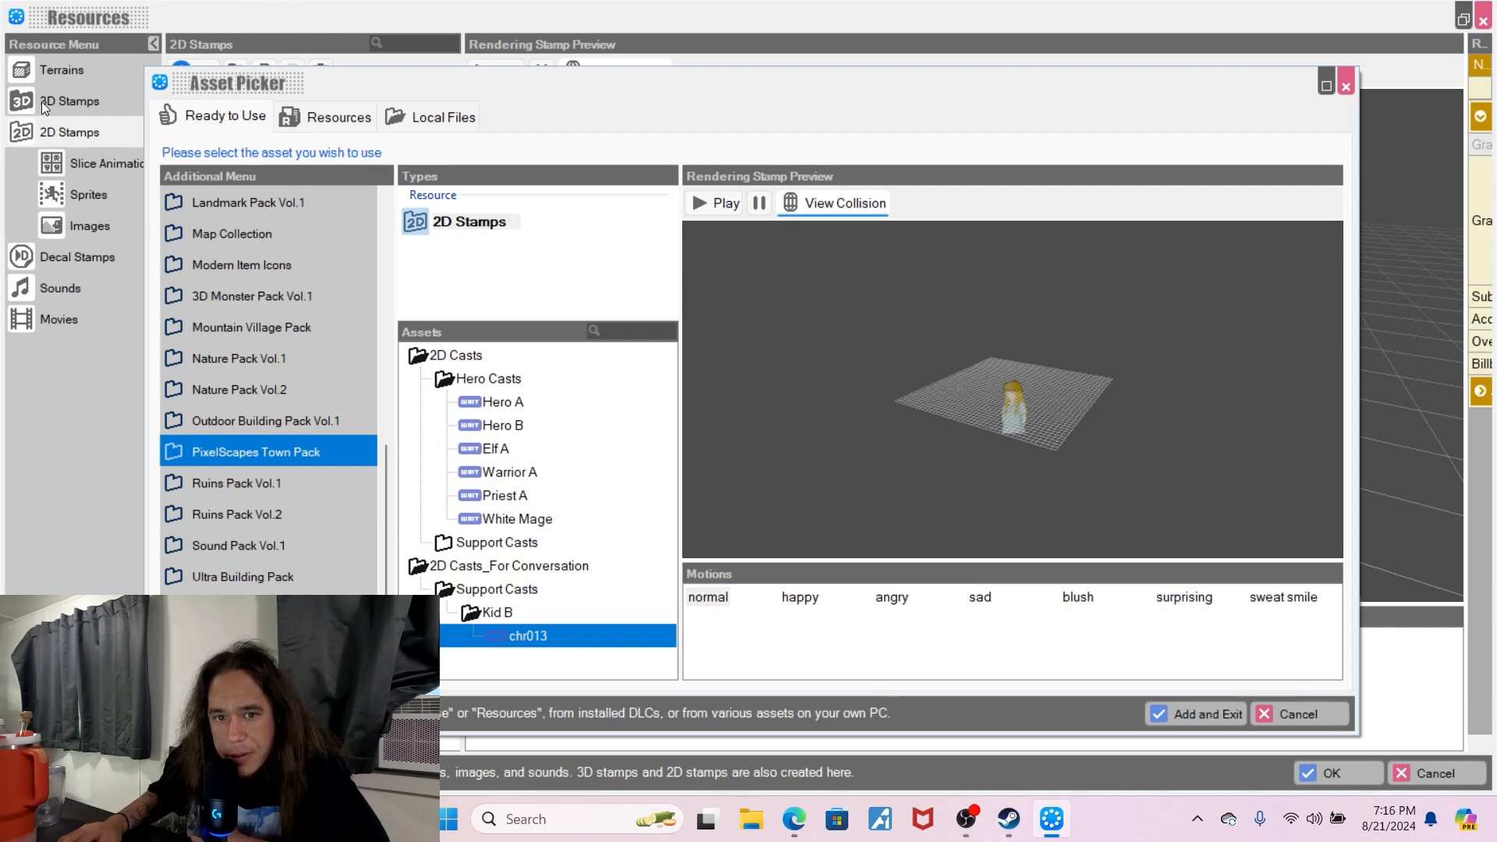
{"action": "left_click", "coordinate": [1311, 720]}
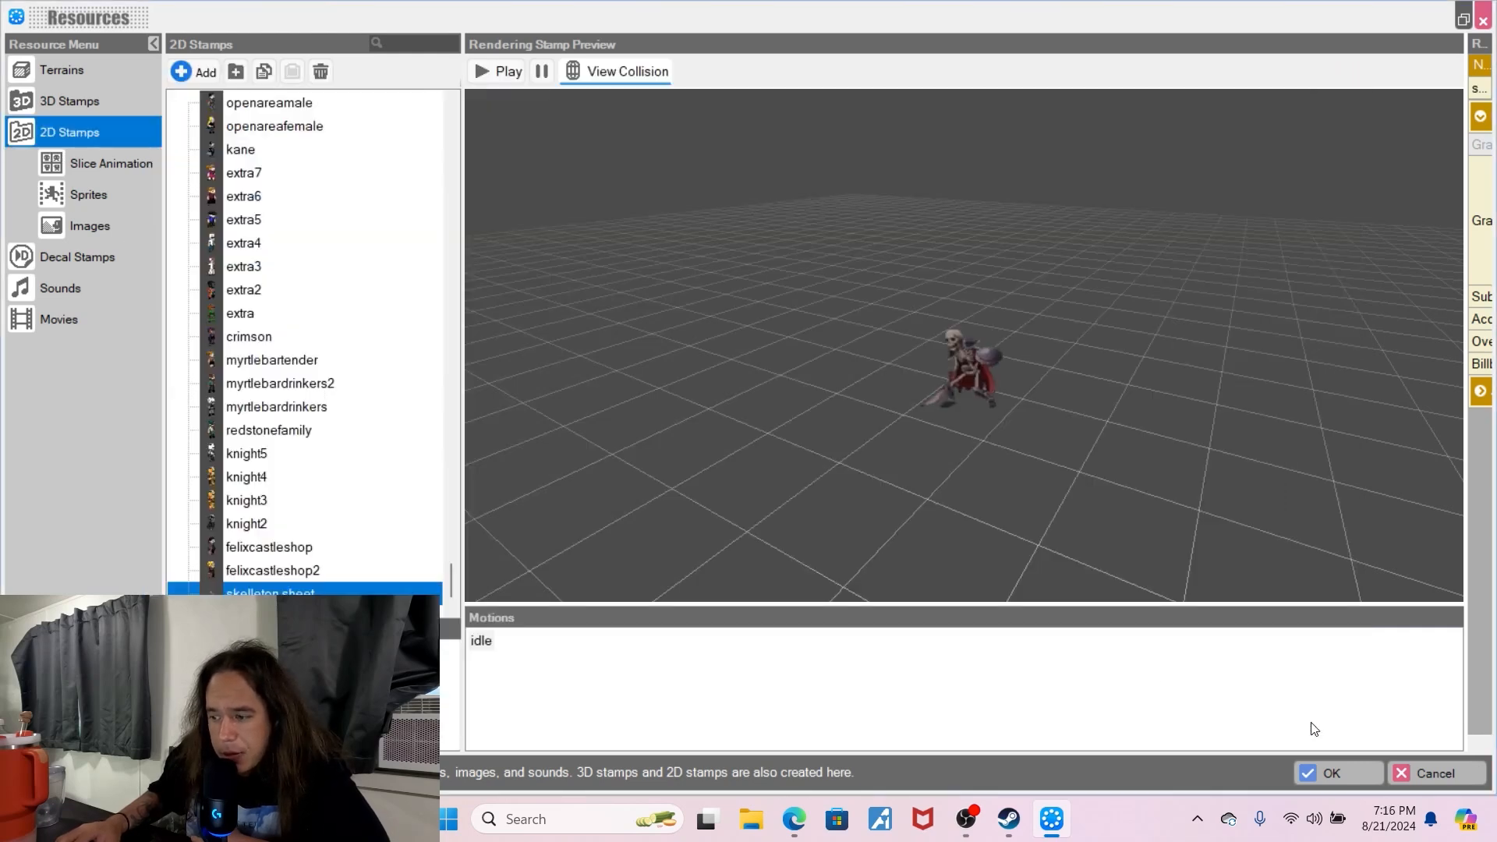
- Open the asset picker for 3D stamps in Resources and show the PixelScapes Town Pack assets
{"action": "left_click", "coordinate": [65, 100]}
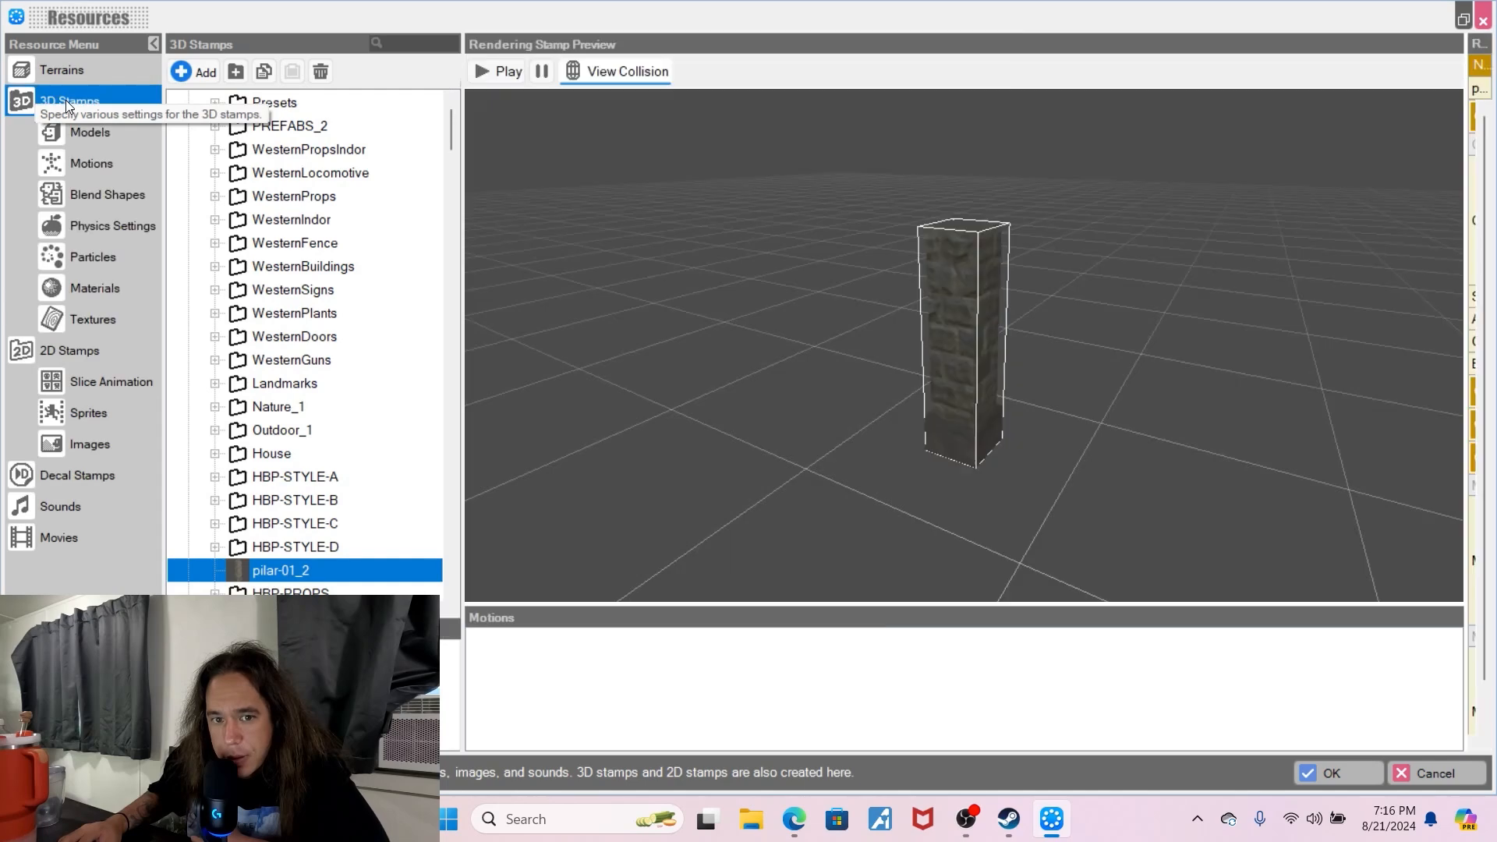
{"action": "left_click", "coordinate": [207, 69]}
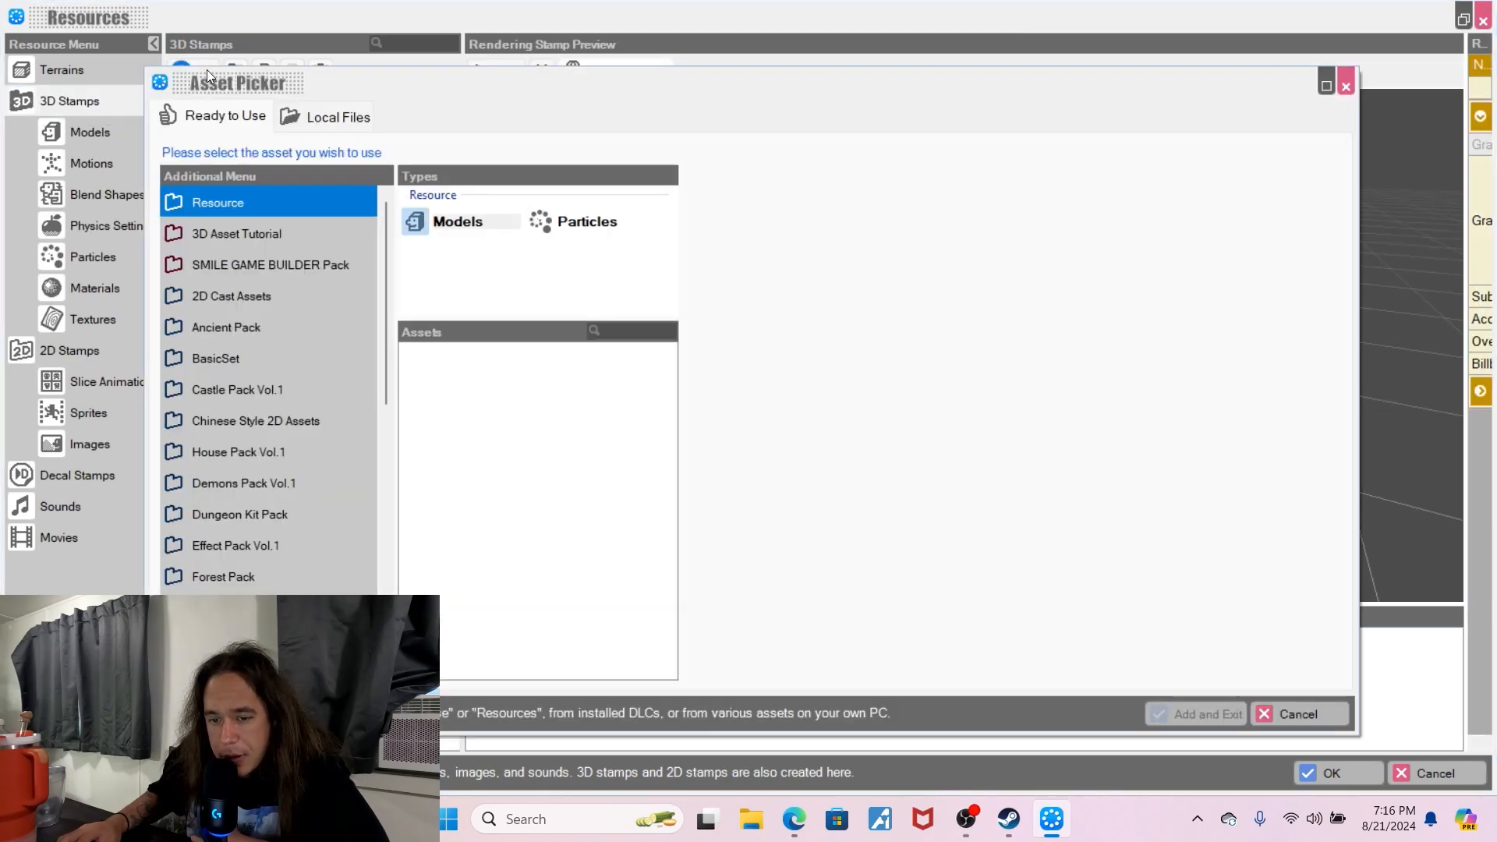
{"action": "scroll", "coordinate": [185, 503], "scroll_direction": "down", "scroll_amount": 5}
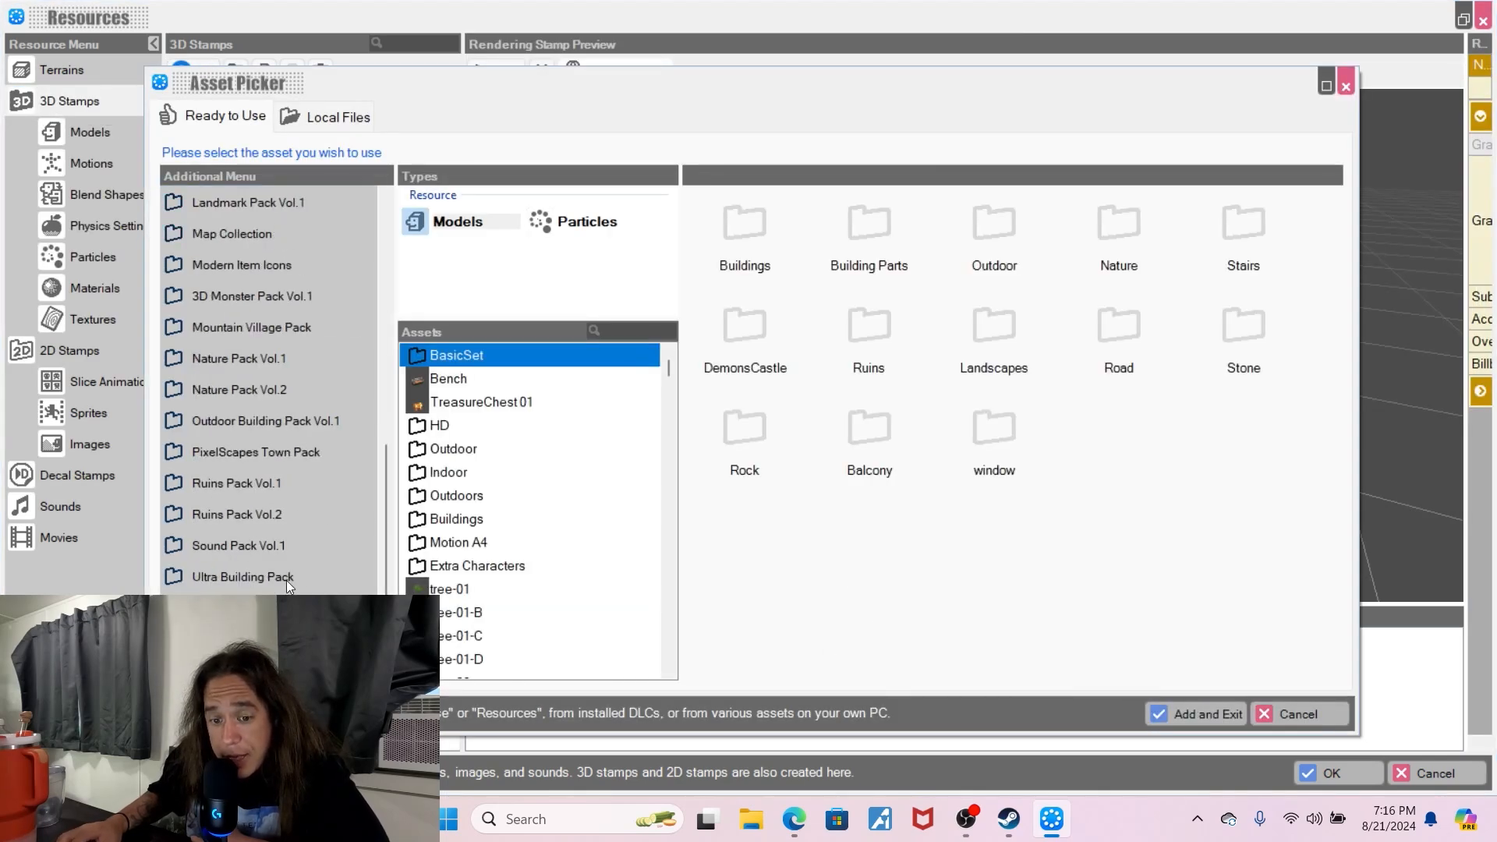
{"action": "left_click", "coordinate": [283, 451]}
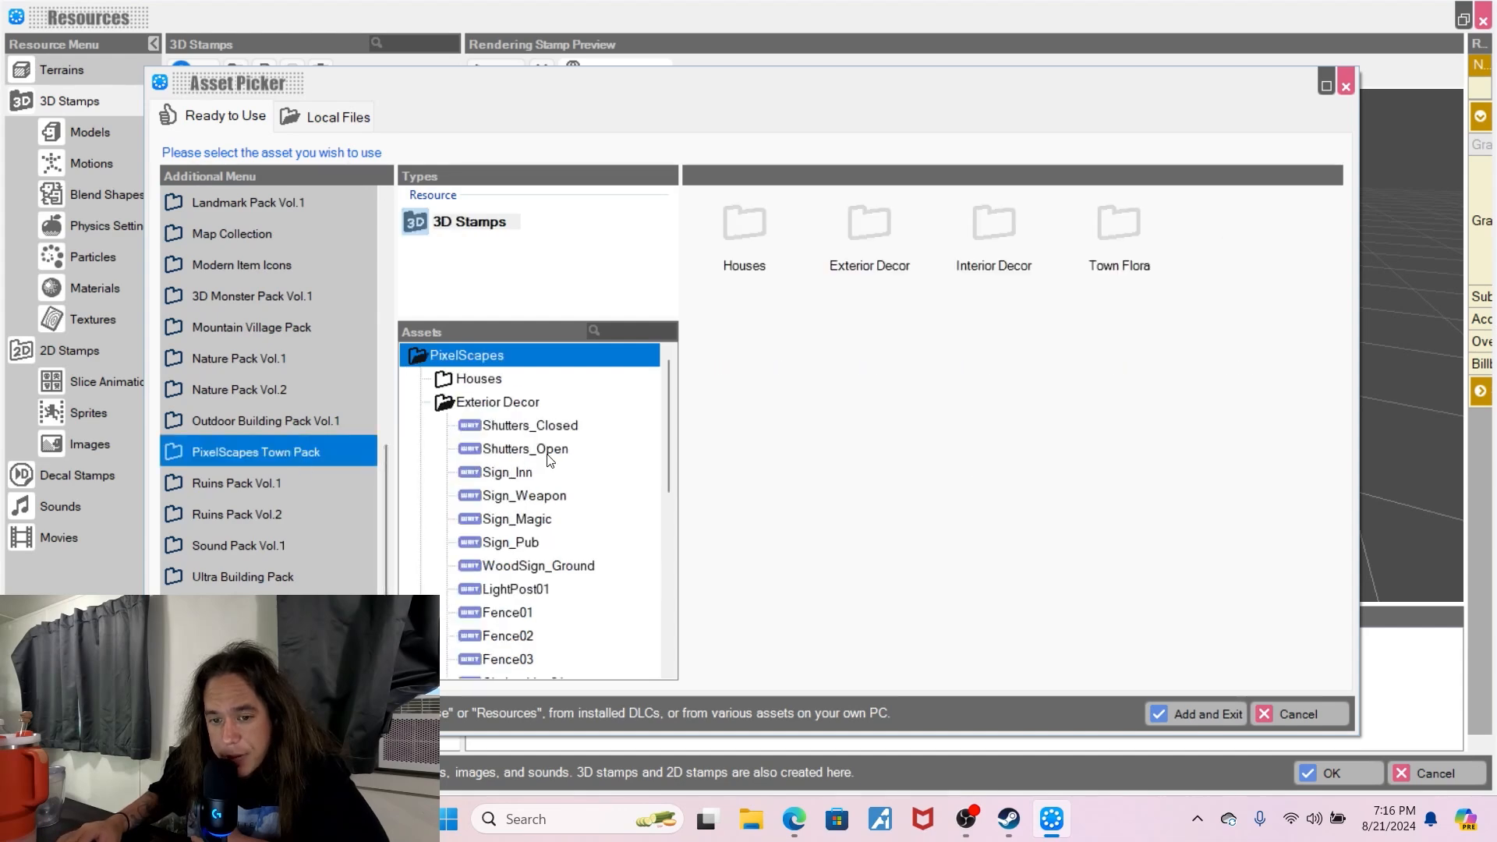
- Preview the Stump02 and Rock02 stamps in the pack's Exterior Decor folder
{"action": "scroll", "coordinate": [548, 460], "scroll_direction": "down", "scroll_amount": 7}
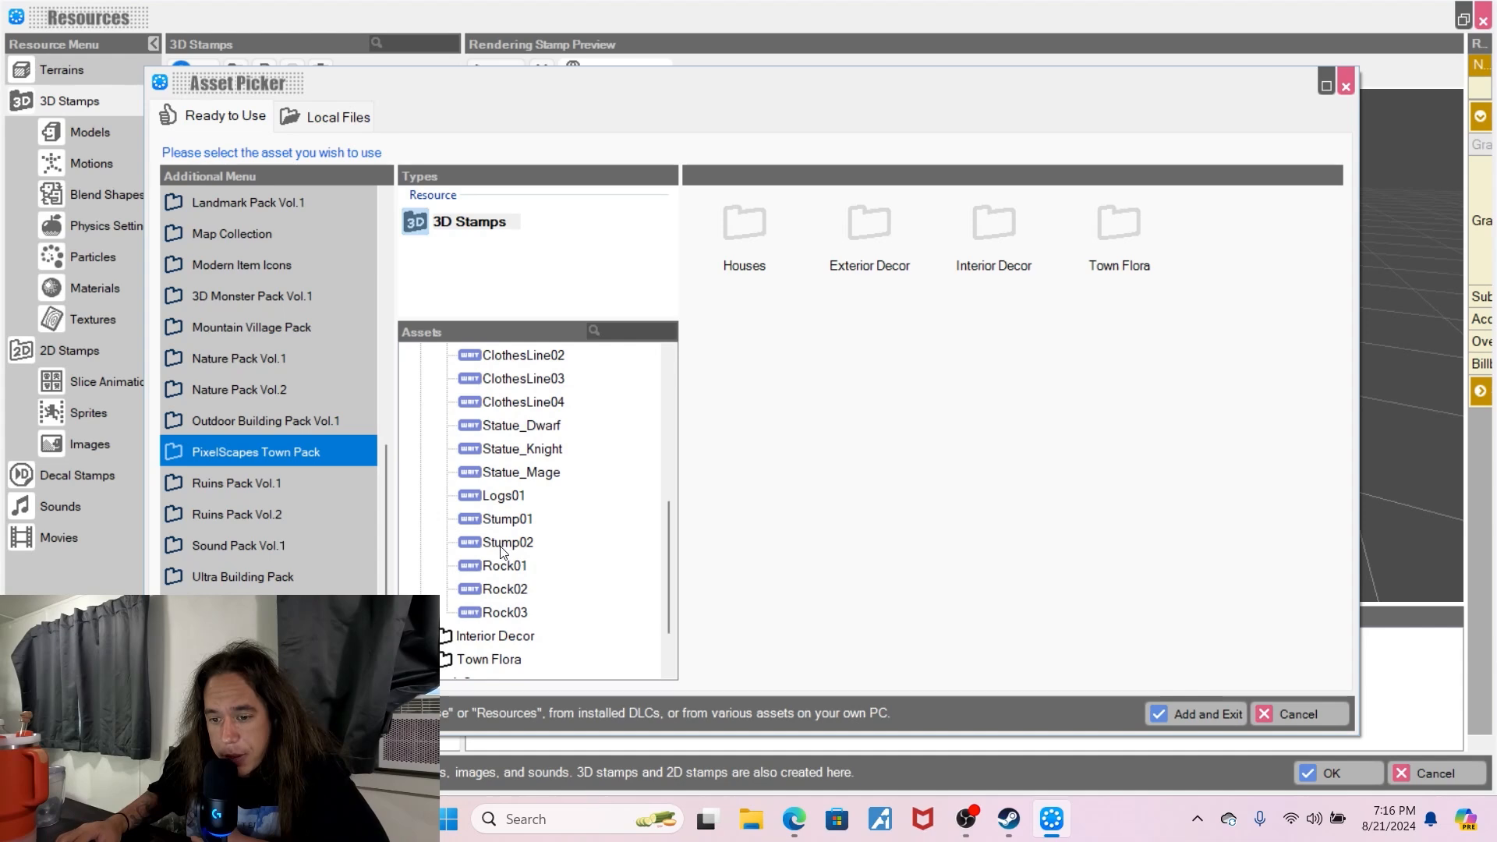
{"action": "left_click", "coordinate": [506, 543]}
{"action": "left_click", "coordinate": [514, 586]}
{"action": "scroll", "coordinate": [516, 588], "scroll_direction": "down", "scroll_amount": 1}
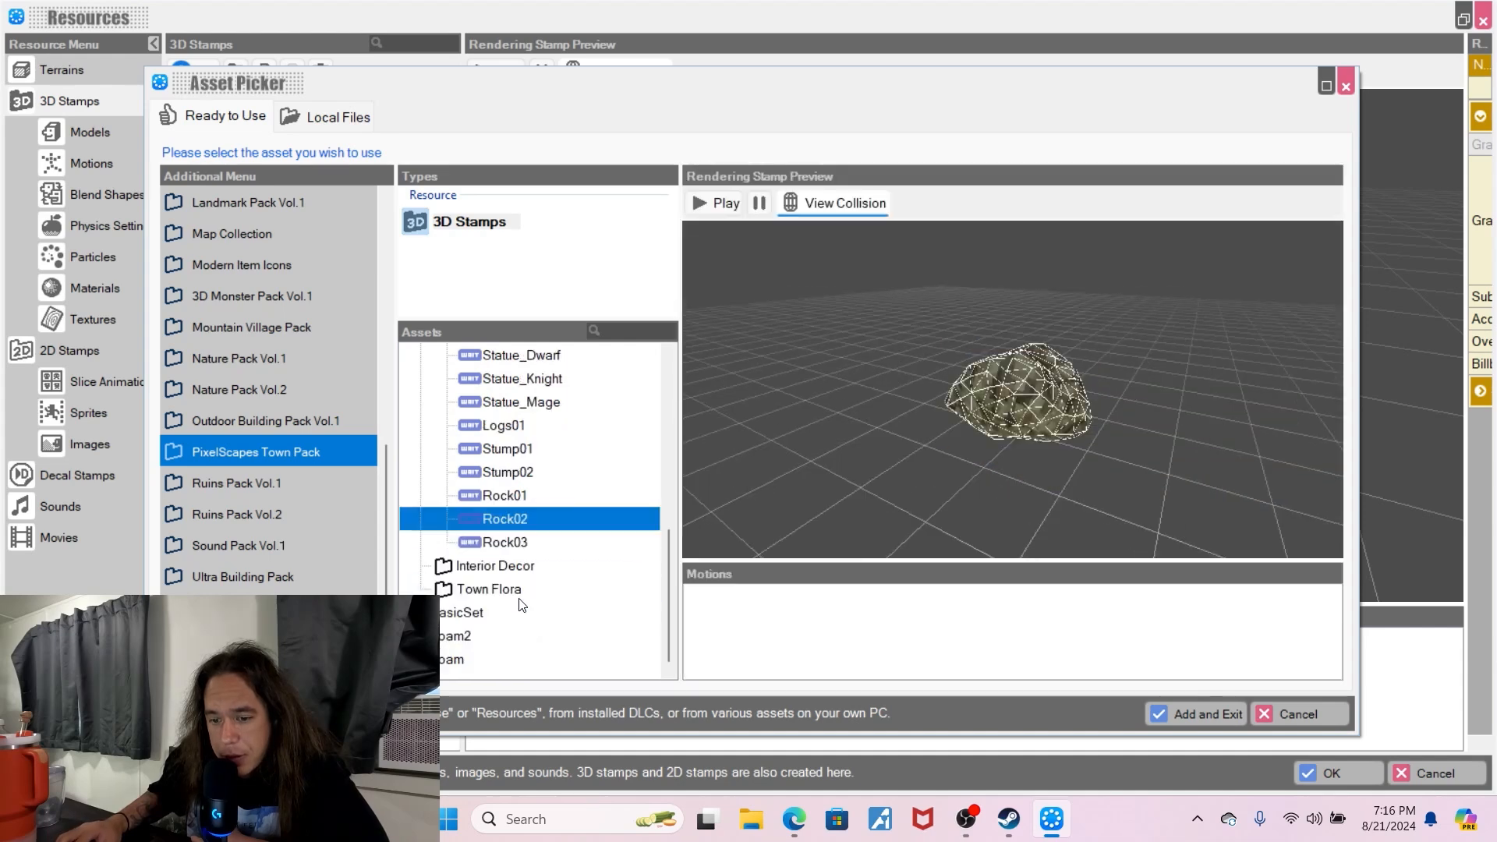
- Preview TownFlora_Bush01 and TownFlora_Bush02 in the Town Flora folder, and leave Resources without adding anything
{"action": "left_click", "coordinate": [519, 594]}
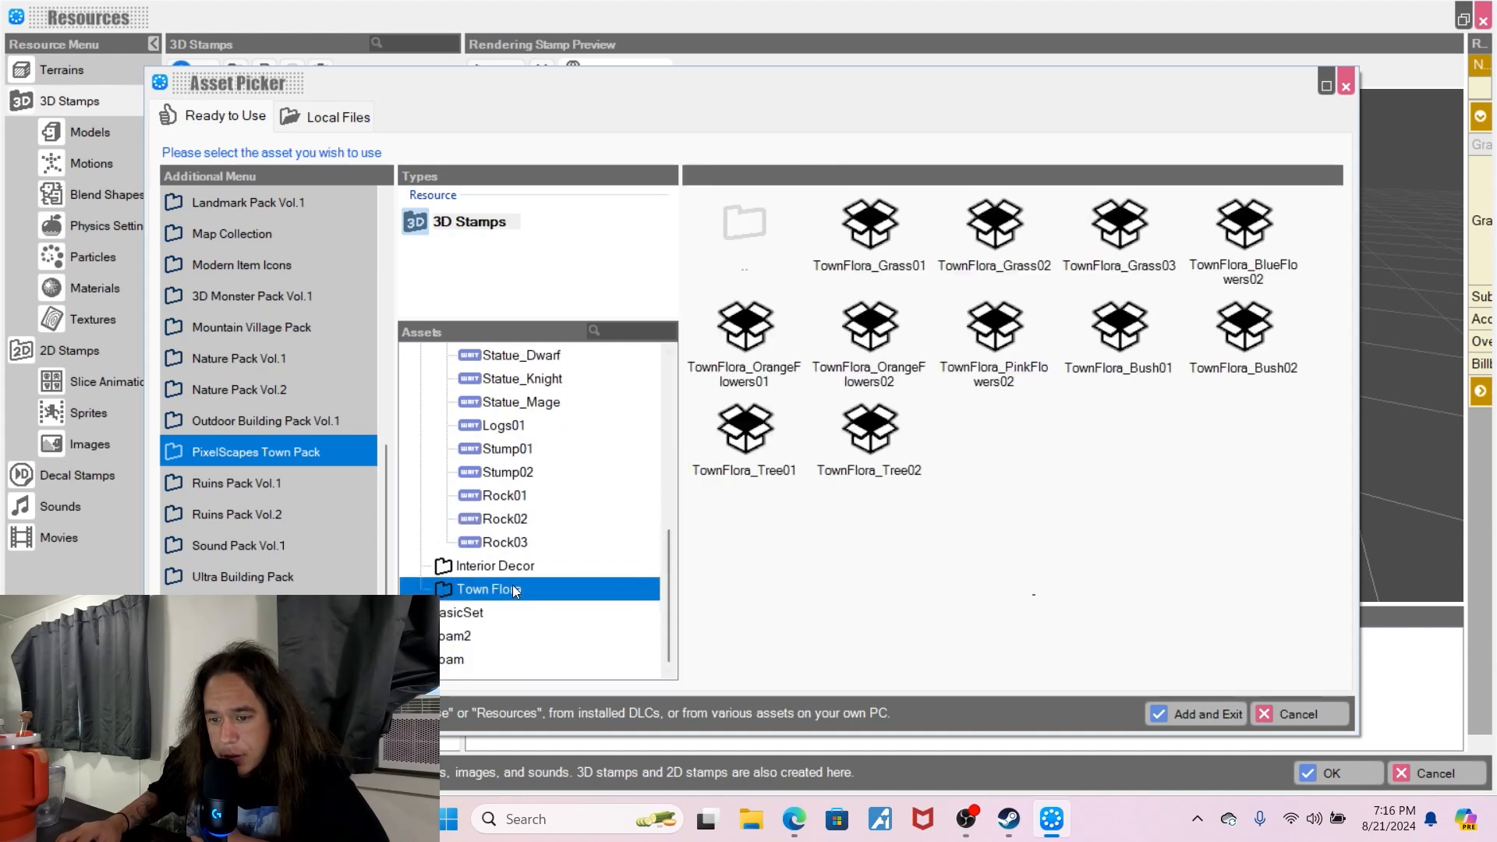
{"action": "double_click", "coordinate": [512, 590]}
{"action": "left_click", "coordinate": [517, 588]}
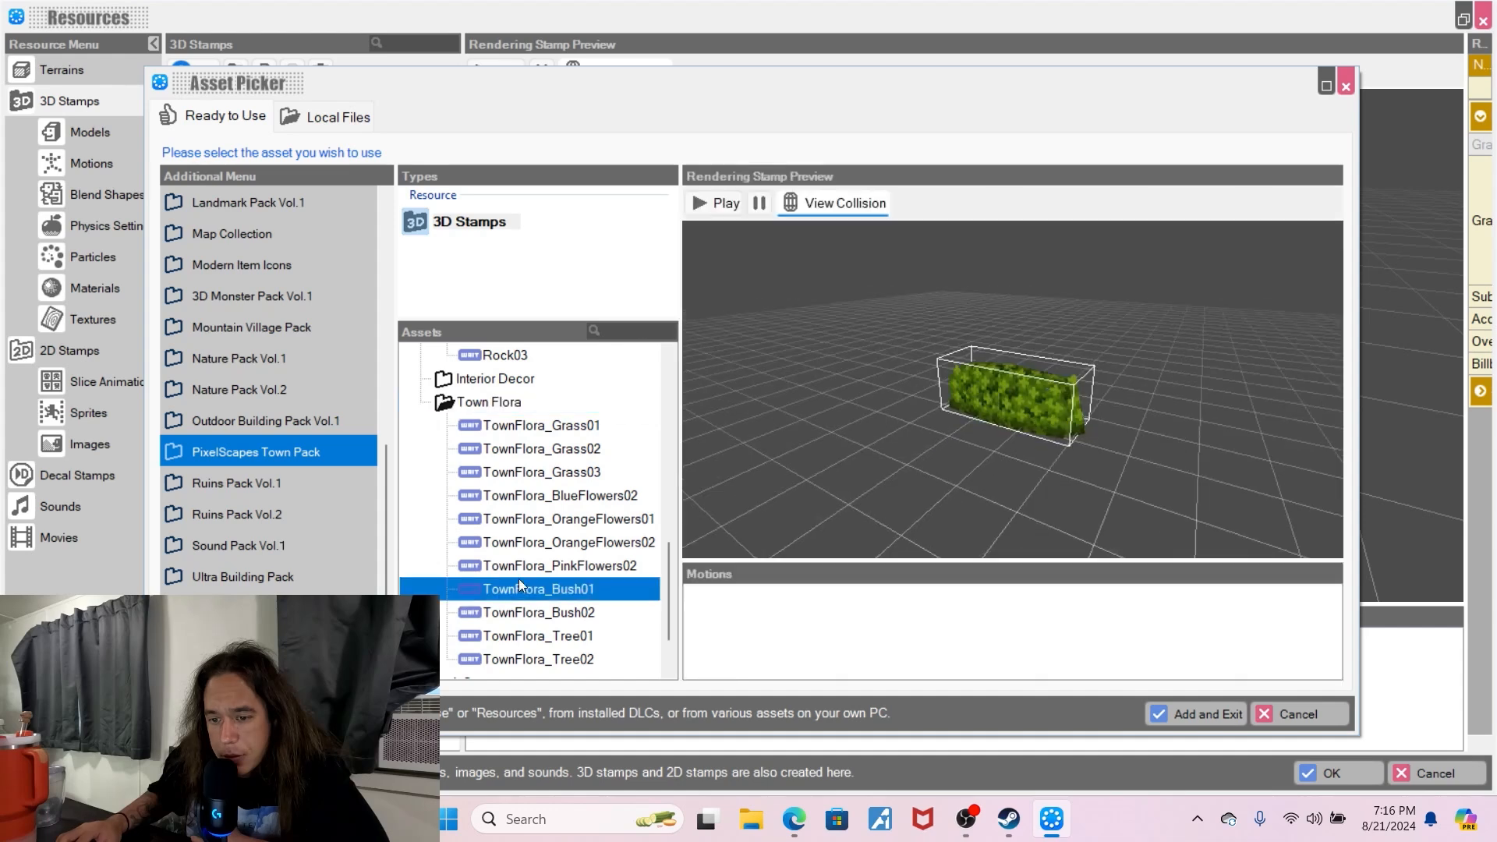
{"action": "left_click", "coordinate": [490, 502]}
{"action": "left_click", "coordinate": [542, 620]}
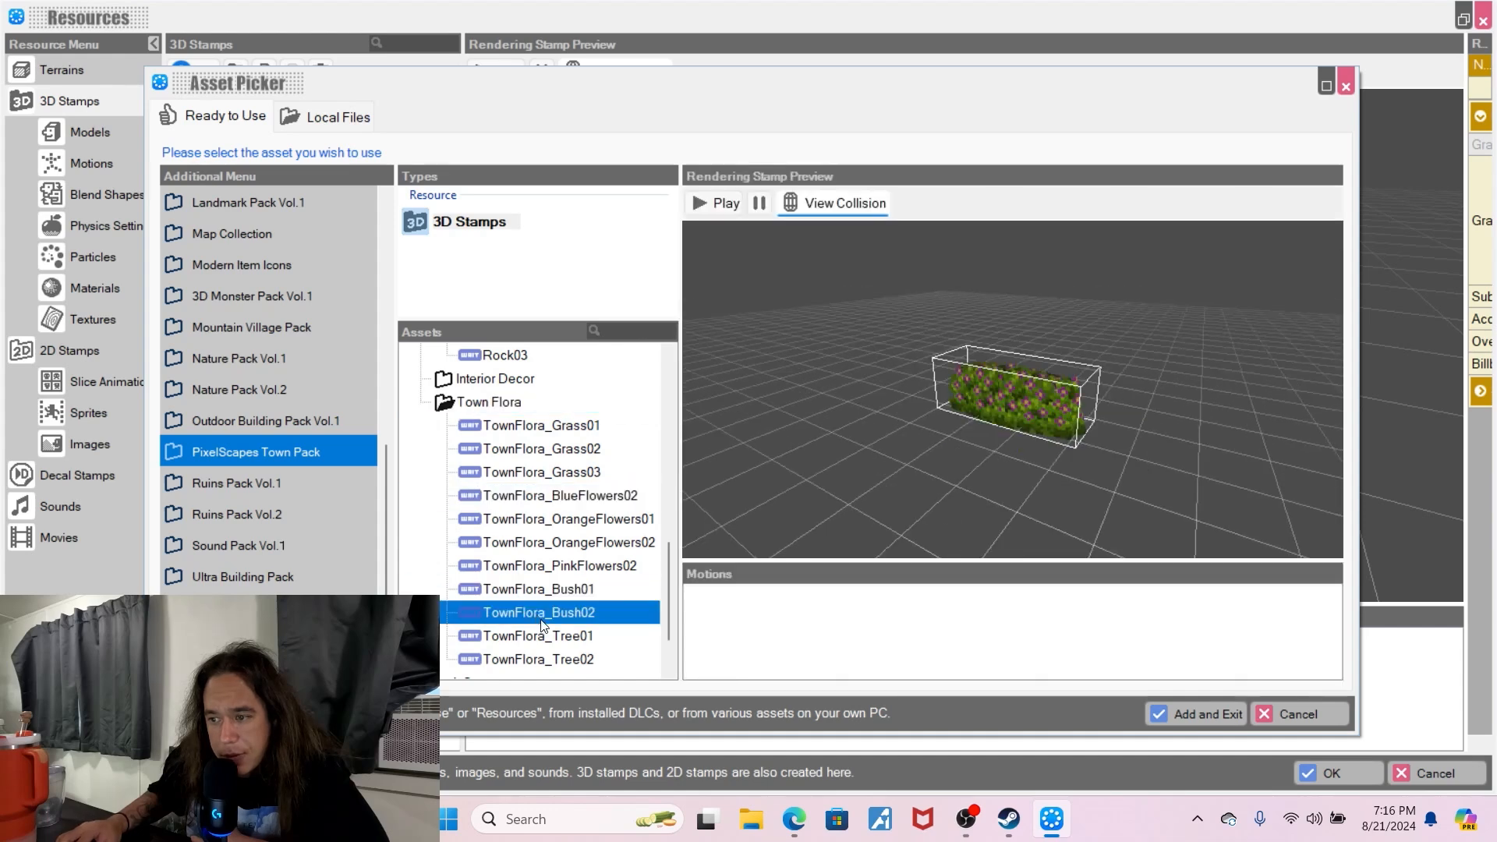
{"action": "left_click", "coordinate": [1298, 722]}
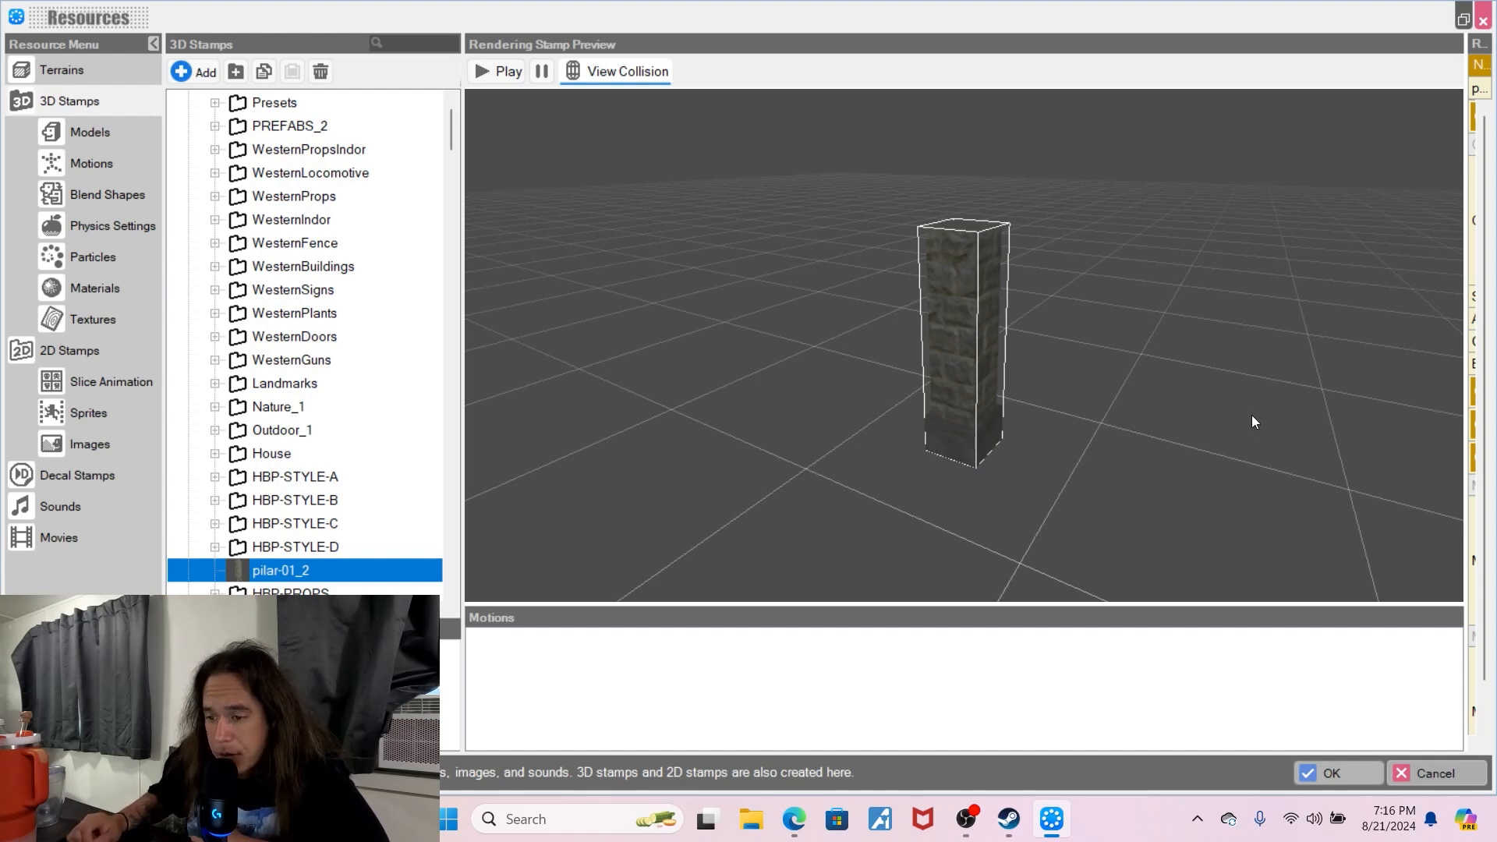
{"action": "left_click", "coordinate": [1411, 787]}
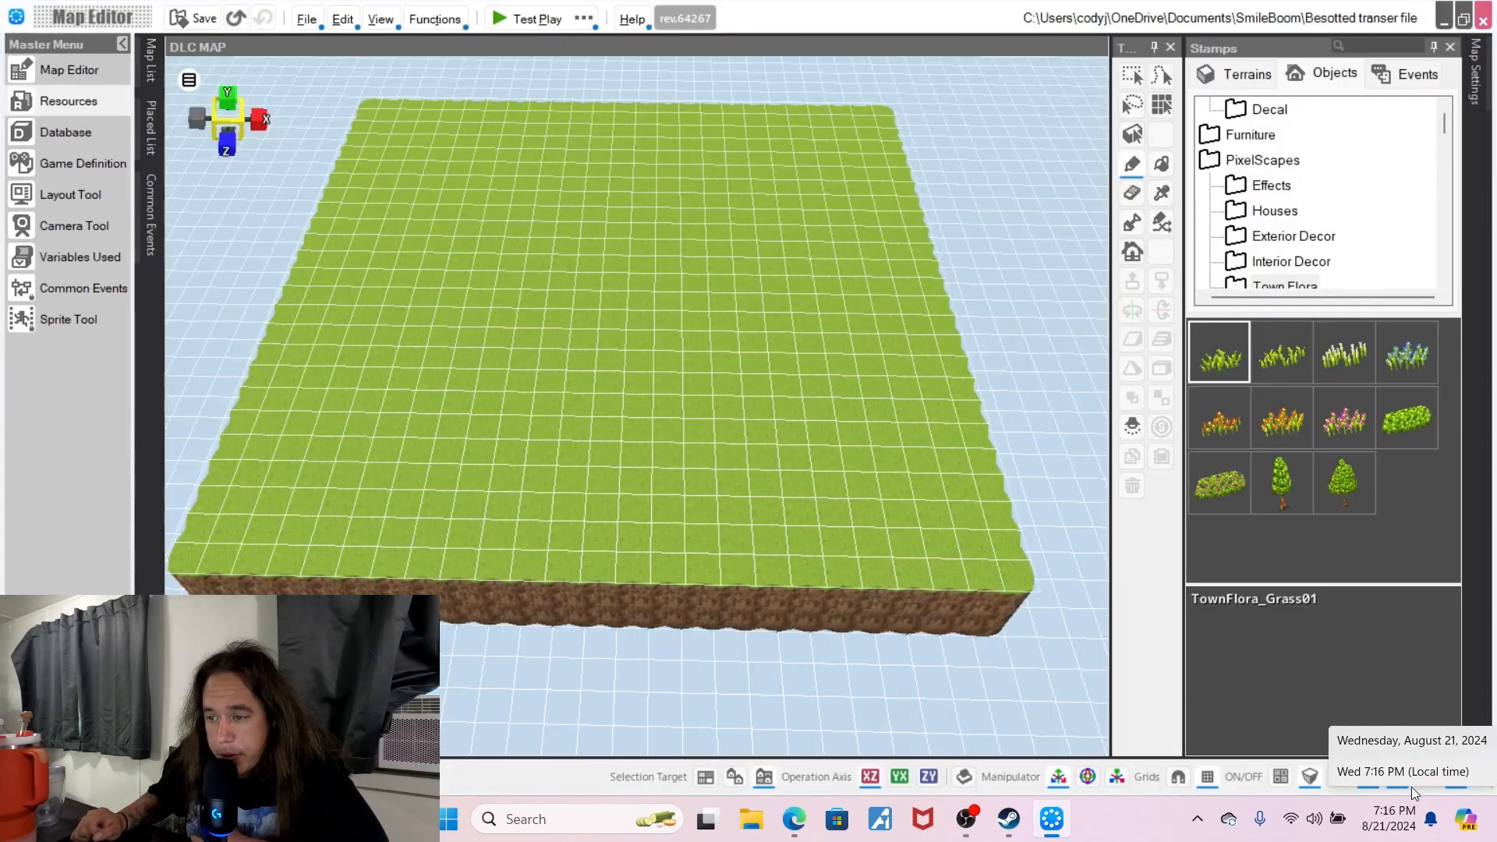
- Look through the object stamps in the Effects, Houses, Exterior Decor and Interior Decor folders of PixelScapes
{"action": "scroll", "coordinate": [605, 392], "scroll_direction": "up", "scroll_amount": 3}
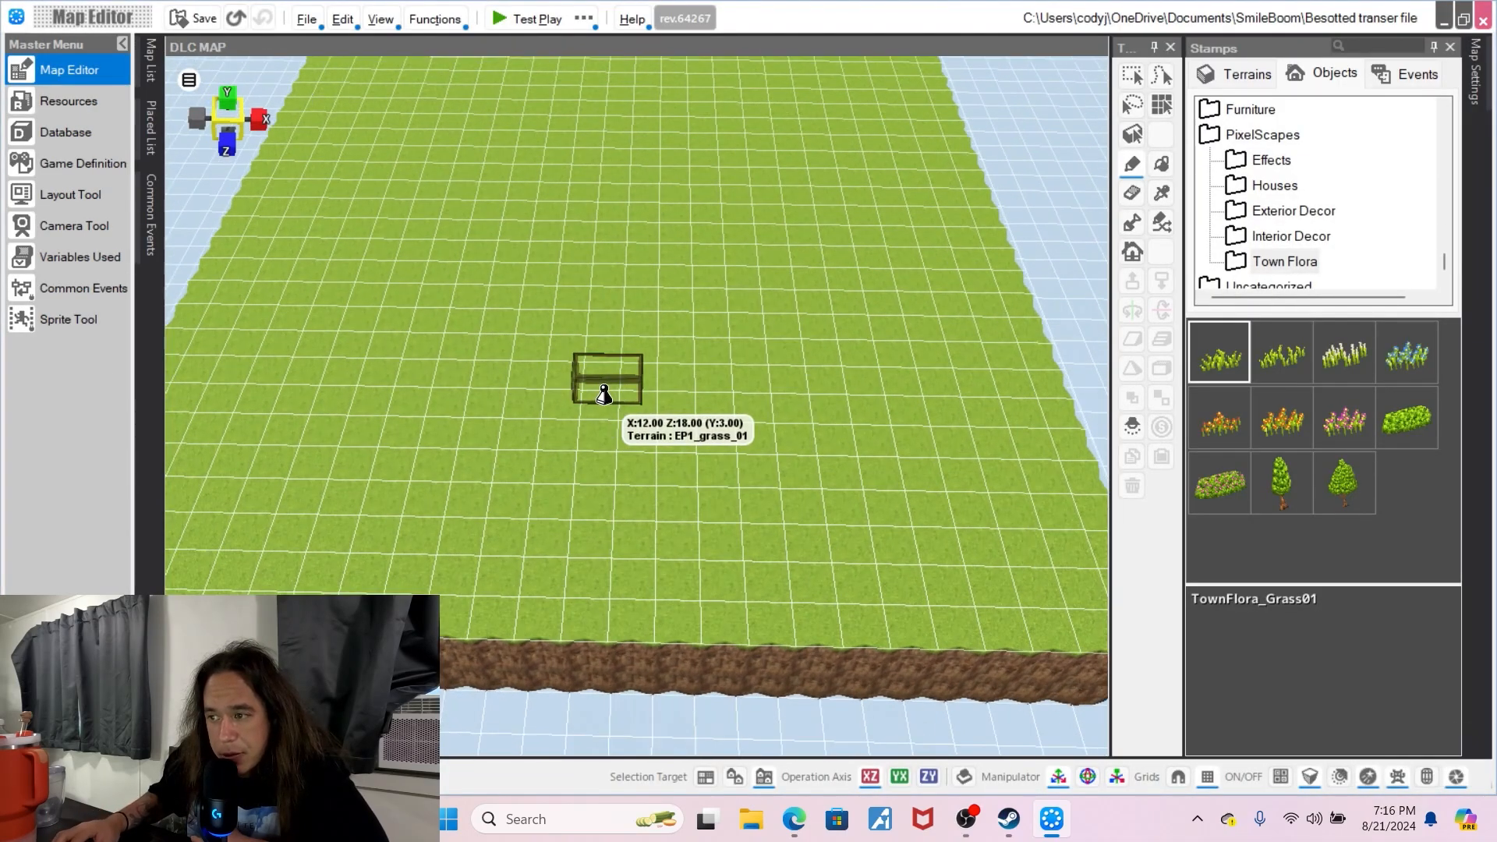
{"action": "scroll", "coordinate": [607, 391], "scroll_direction": "down", "scroll_amount": 2}
{"action": "left_click", "coordinate": [1271, 160]}
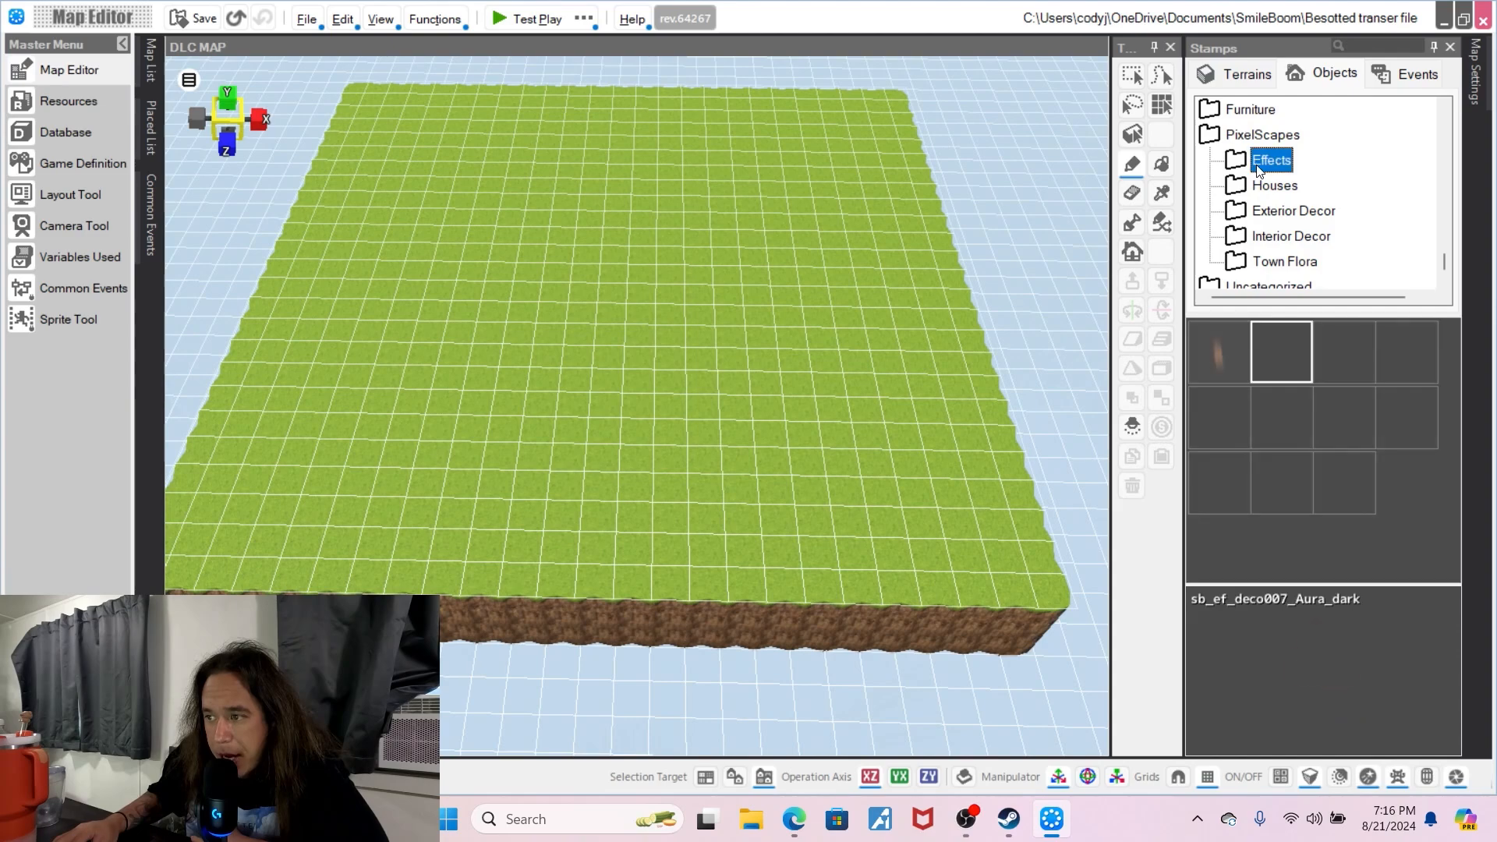
{"action": "left_click", "coordinate": [1279, 187]}
{"action": "left_click", "coordinate": [1293, 211]}
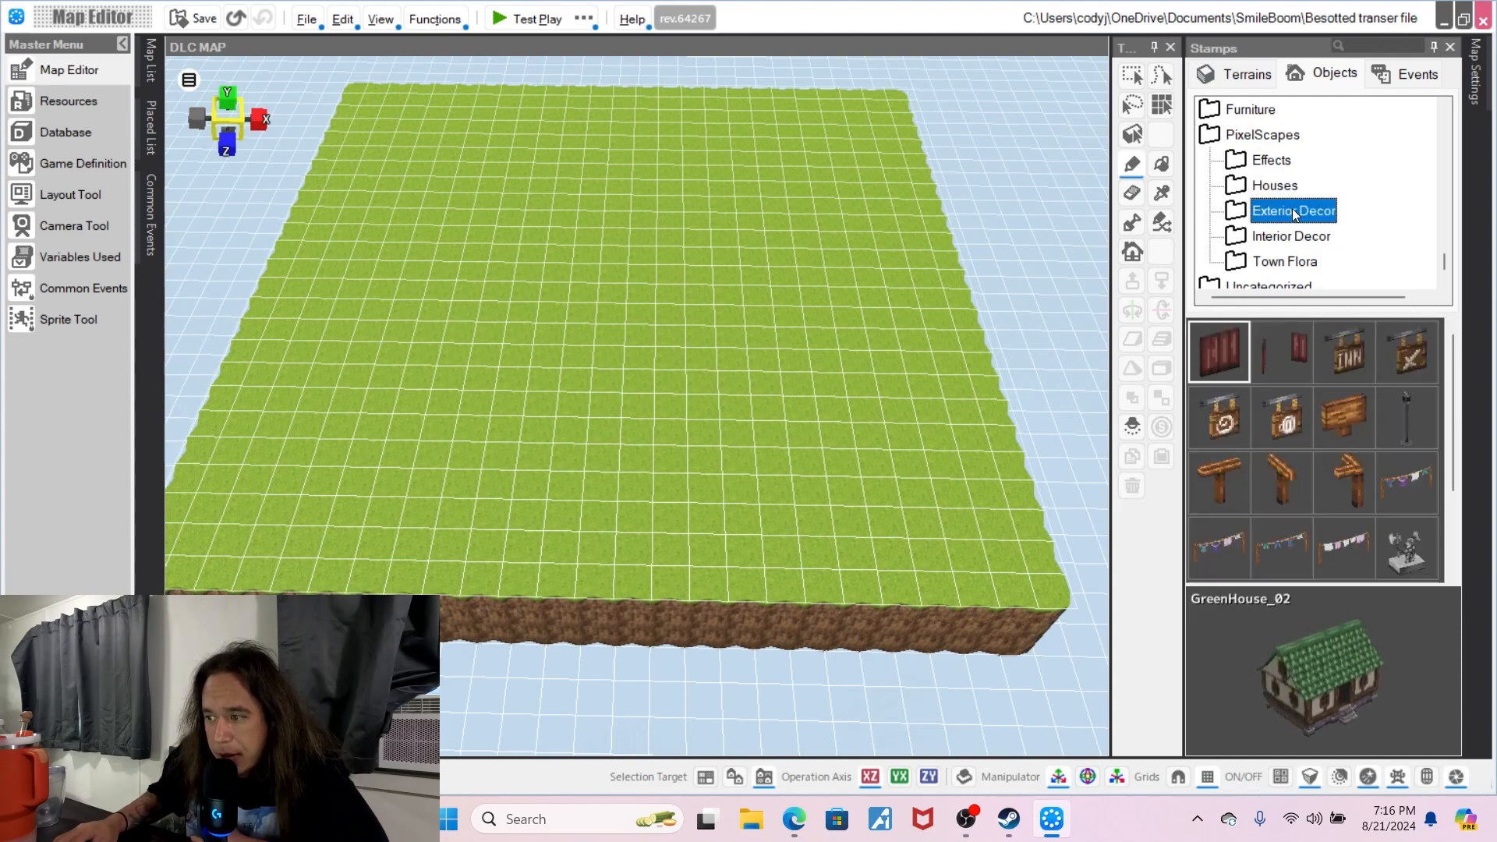
{"action": "left_click", "coordinate": [1291, 236]}
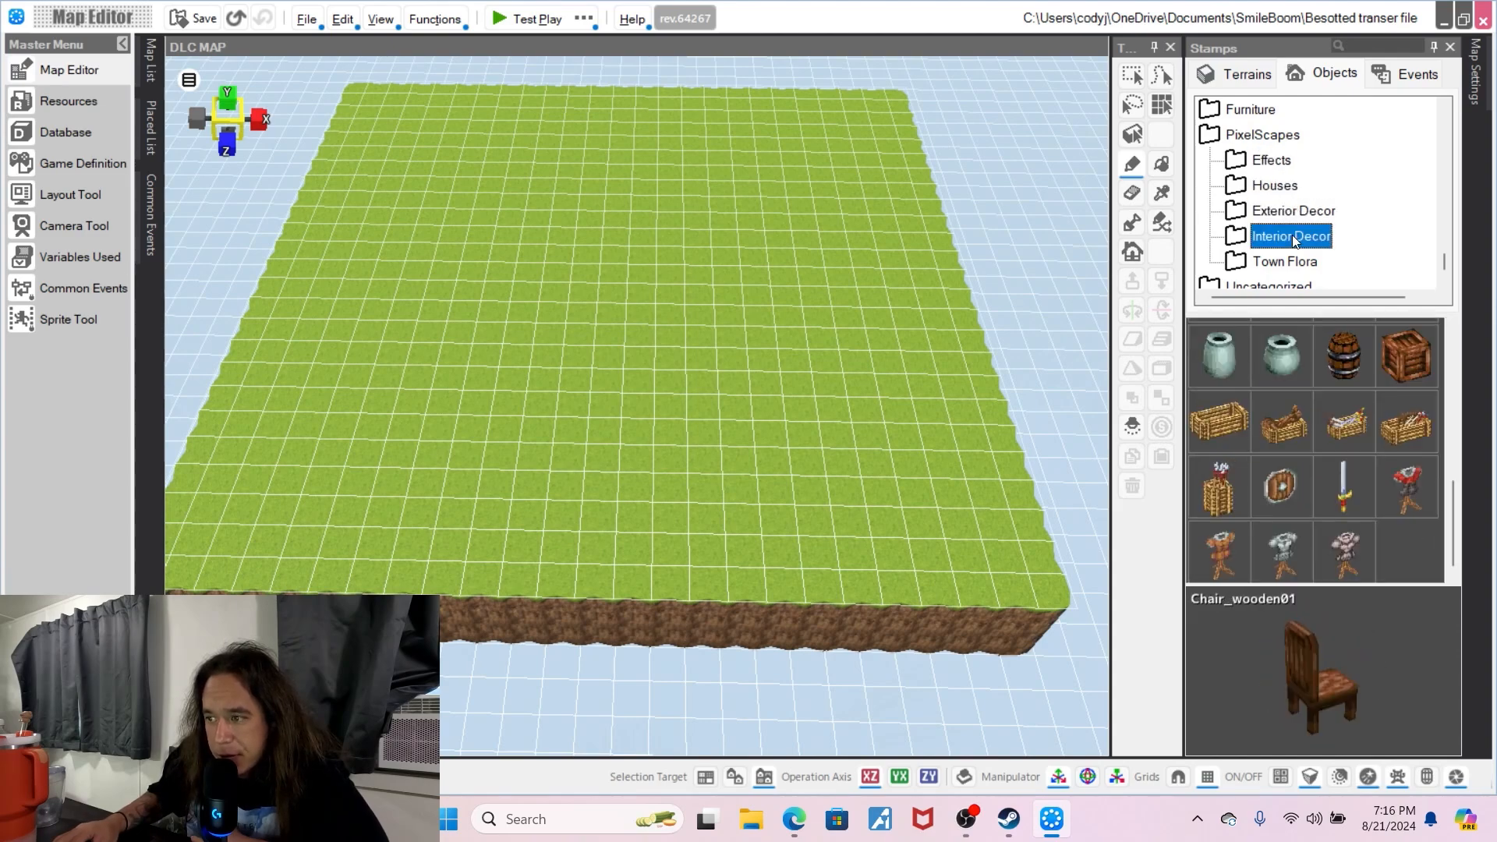
- Show the terrain stamps in the reserved 128 folder and choose the EP1_bricks_01 block
{"action": "left_click", "coordinate": [1245, 78]}
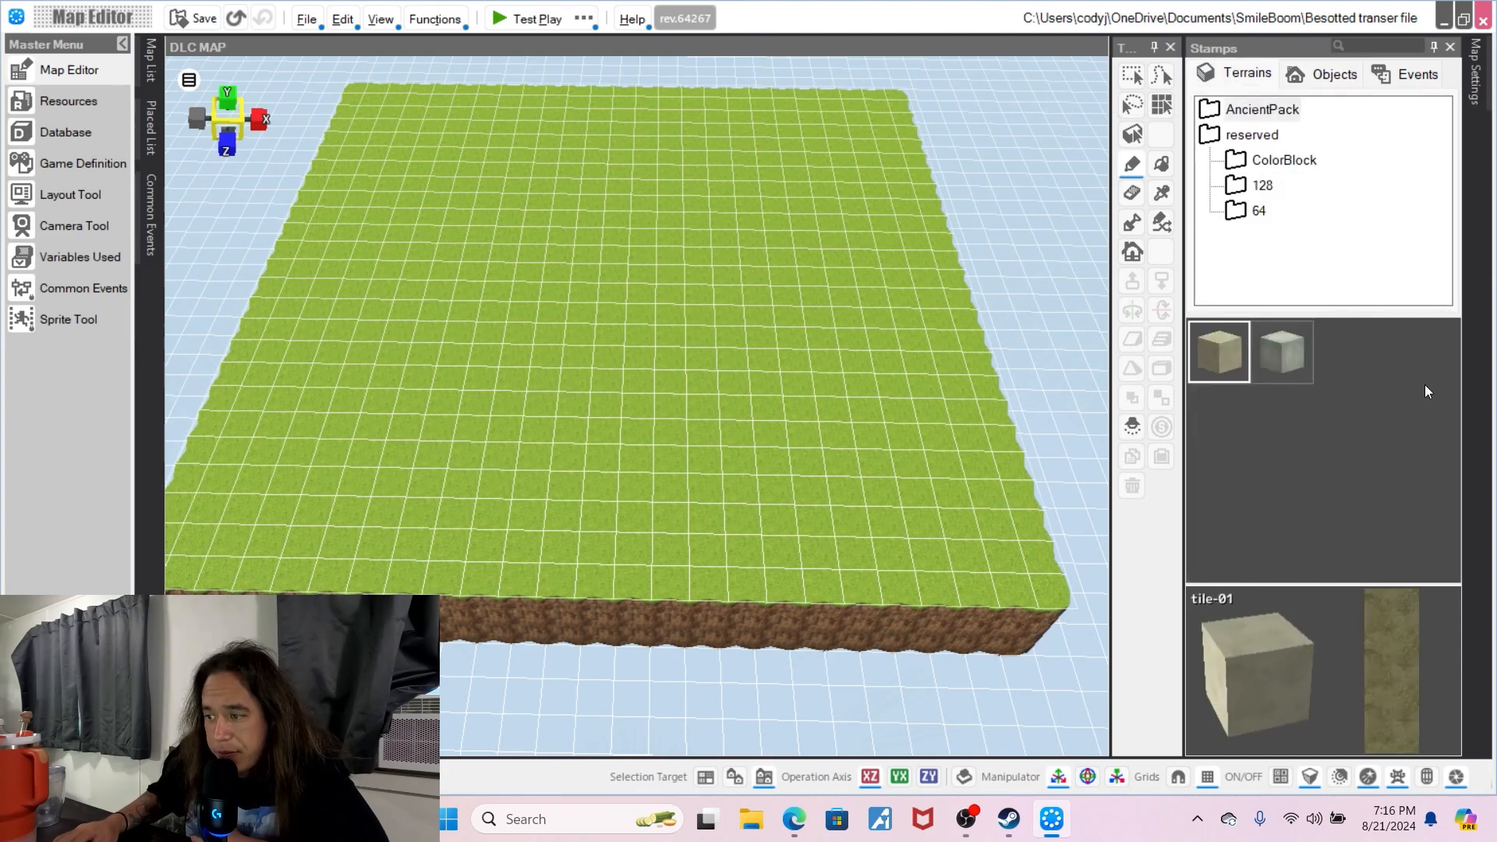
{"action": "left_click", "coordinate": [1266, 188]}
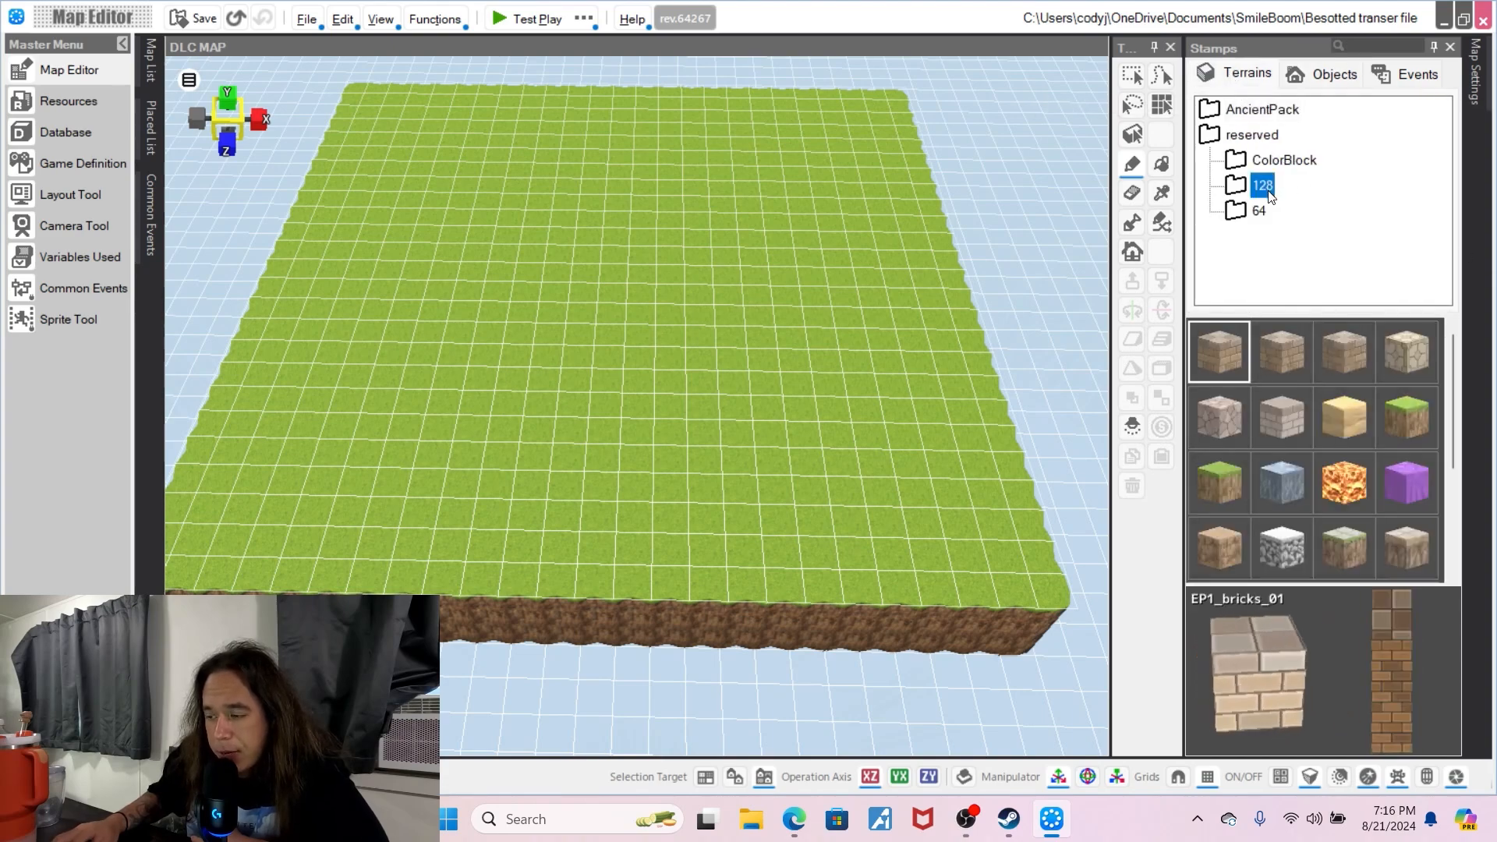
{"action": "left_click", "coordinate": [1232, 351]}
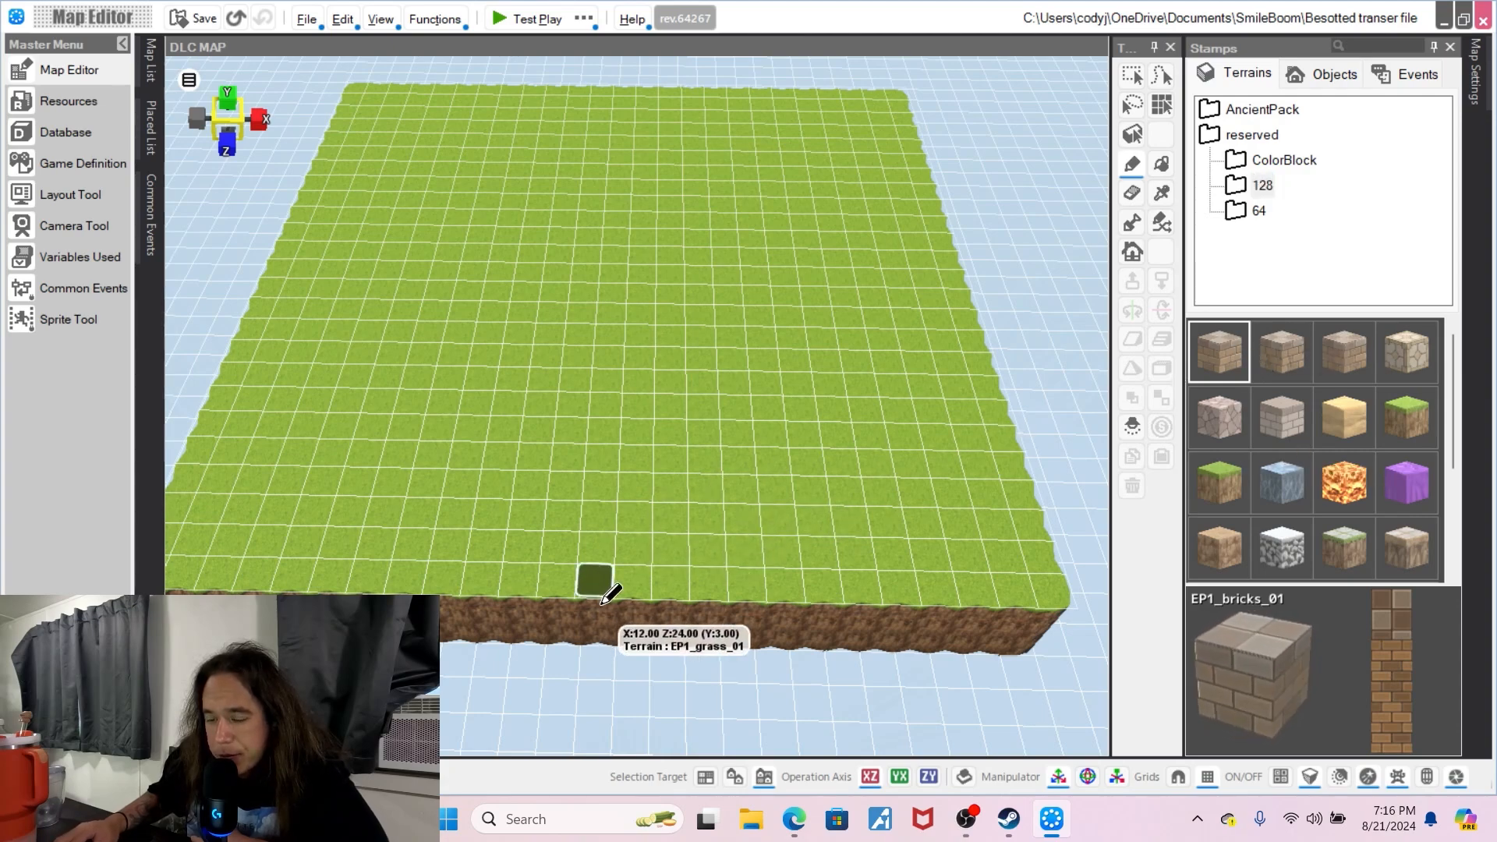
{"action": "scroll", "coordinate": [595, 501], "scroll_direction": "up", "scroll_amount": 5}
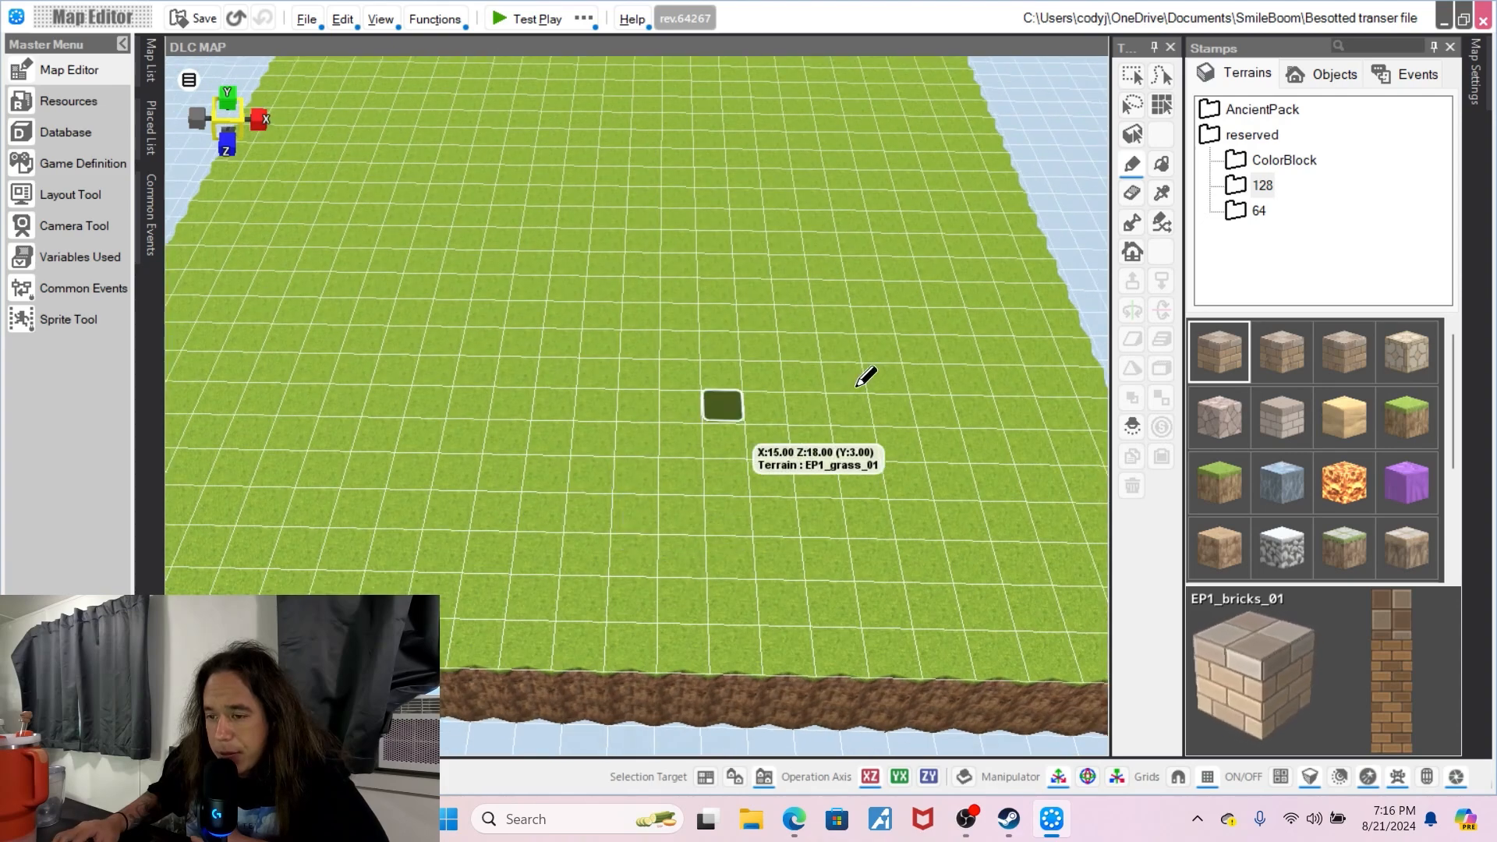
- Set the DLC MAP size to 15 for X and 15 for Z and apply the resize
{"action": "left_click", "coordinate": [1472, 76]}
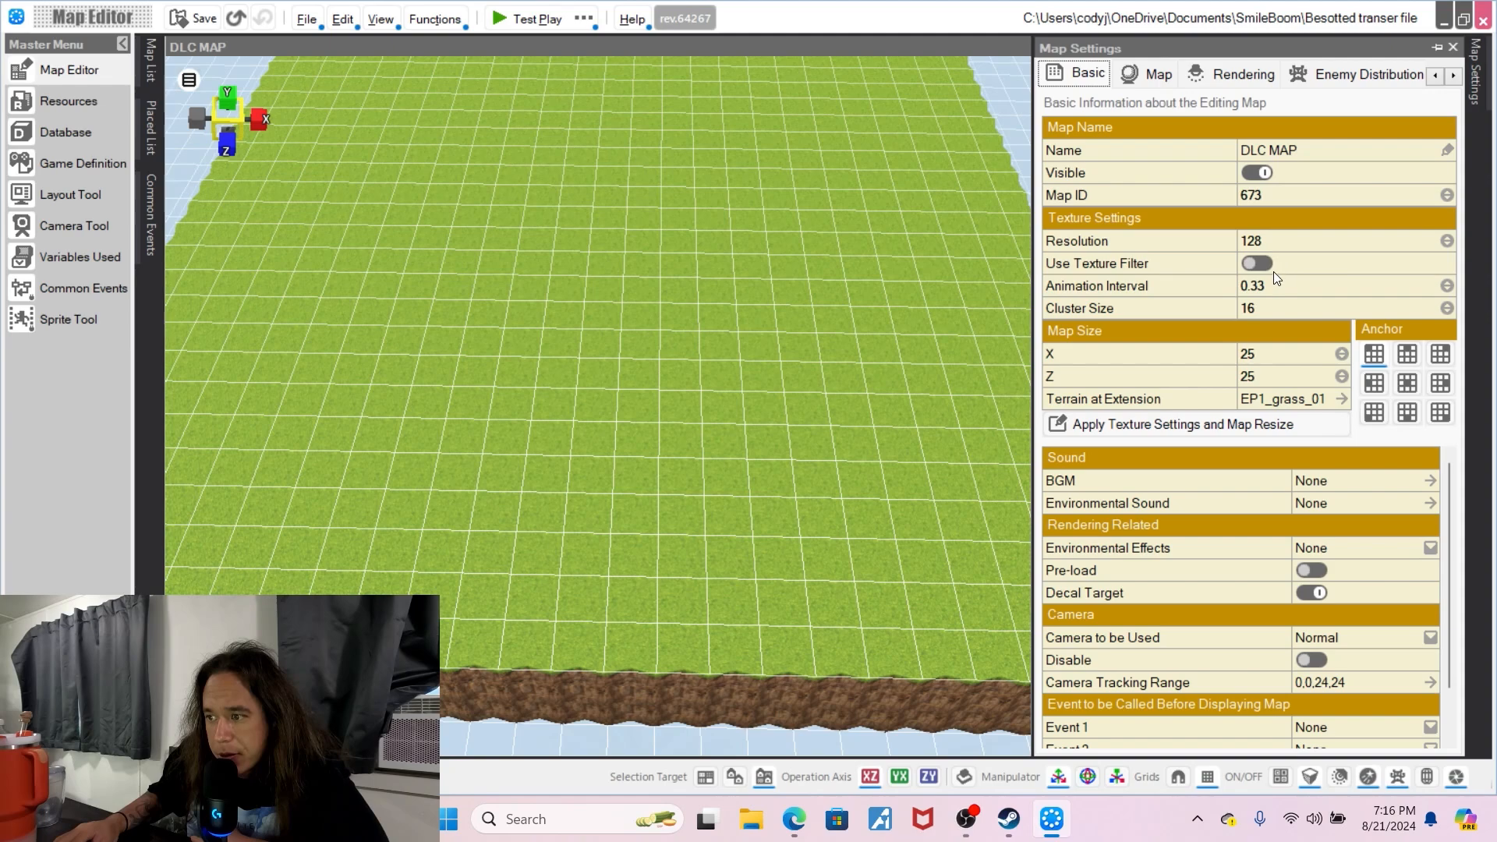
{"action": "left_click", "coordinate": [1247, 355]}
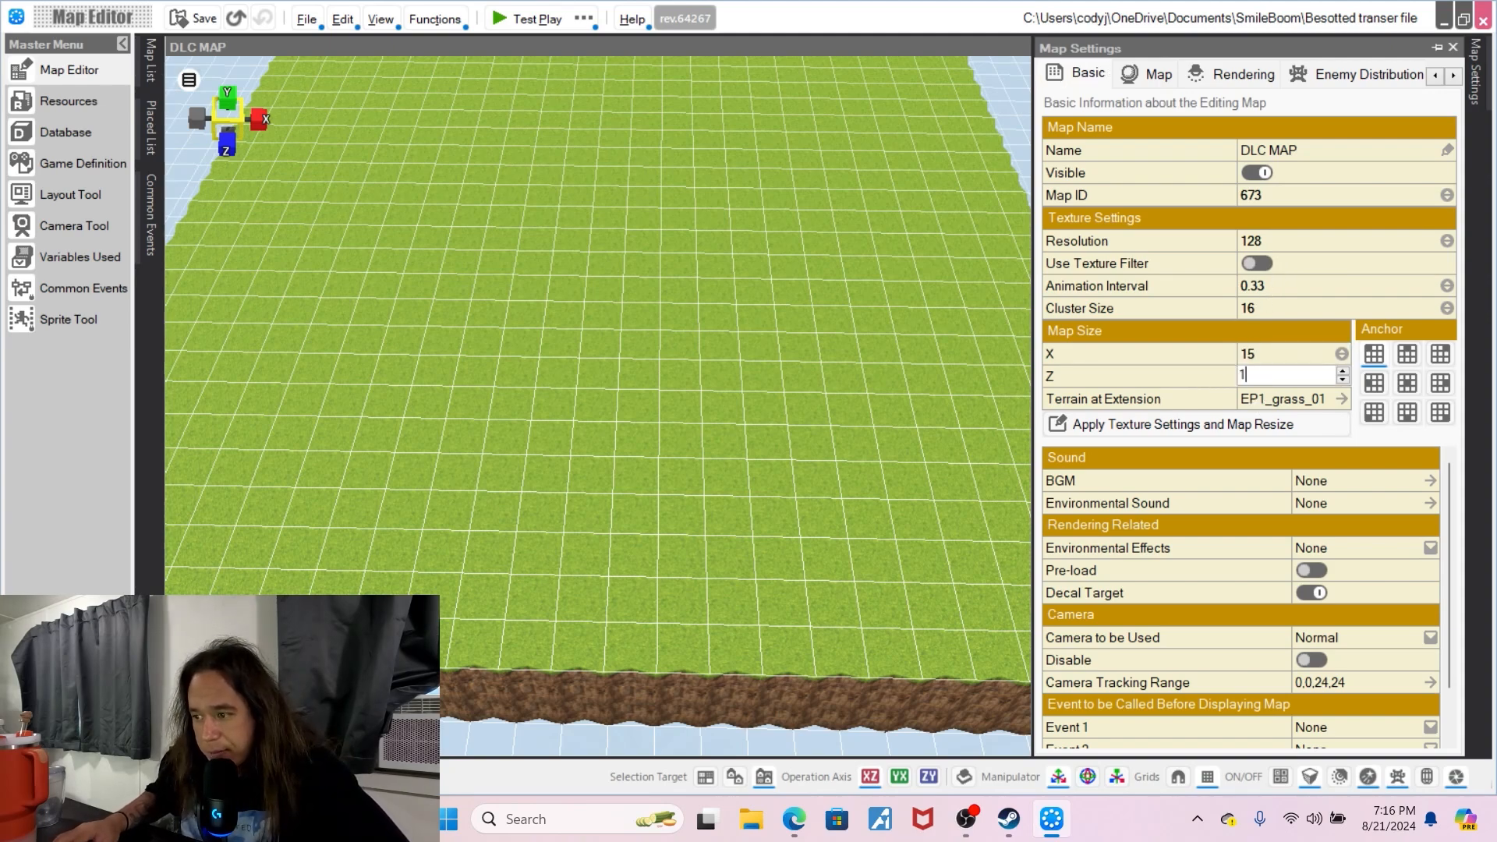
{"action": "left_click", "coordinate": [1256, 423]}
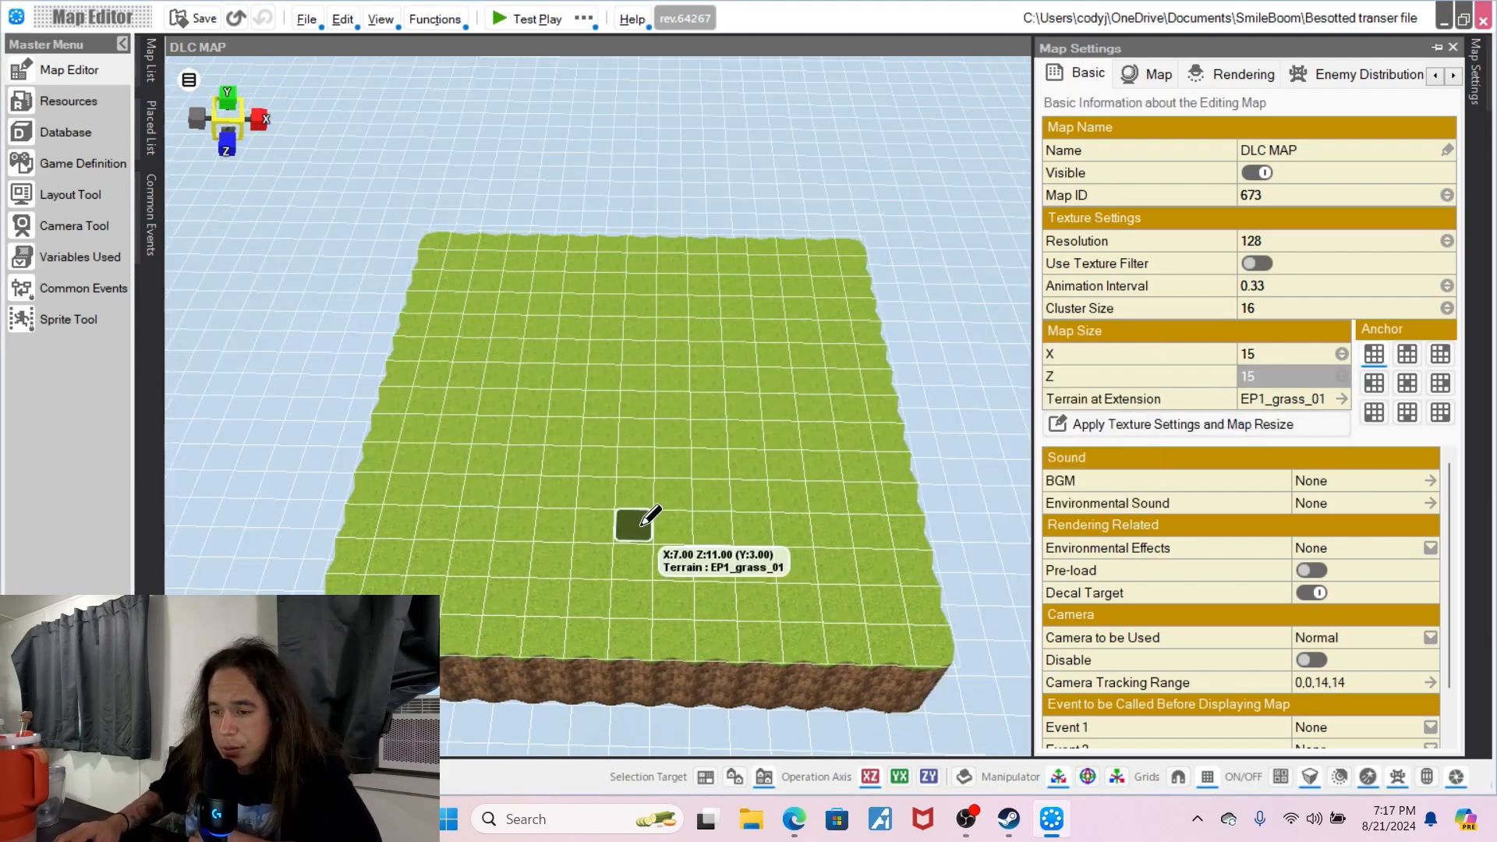
- Set the map size to 20 for both X and Z and apply the resize
{"action": "left_click", "coordinate": [1311, 358]}
{"action": "type", "text": "2"}
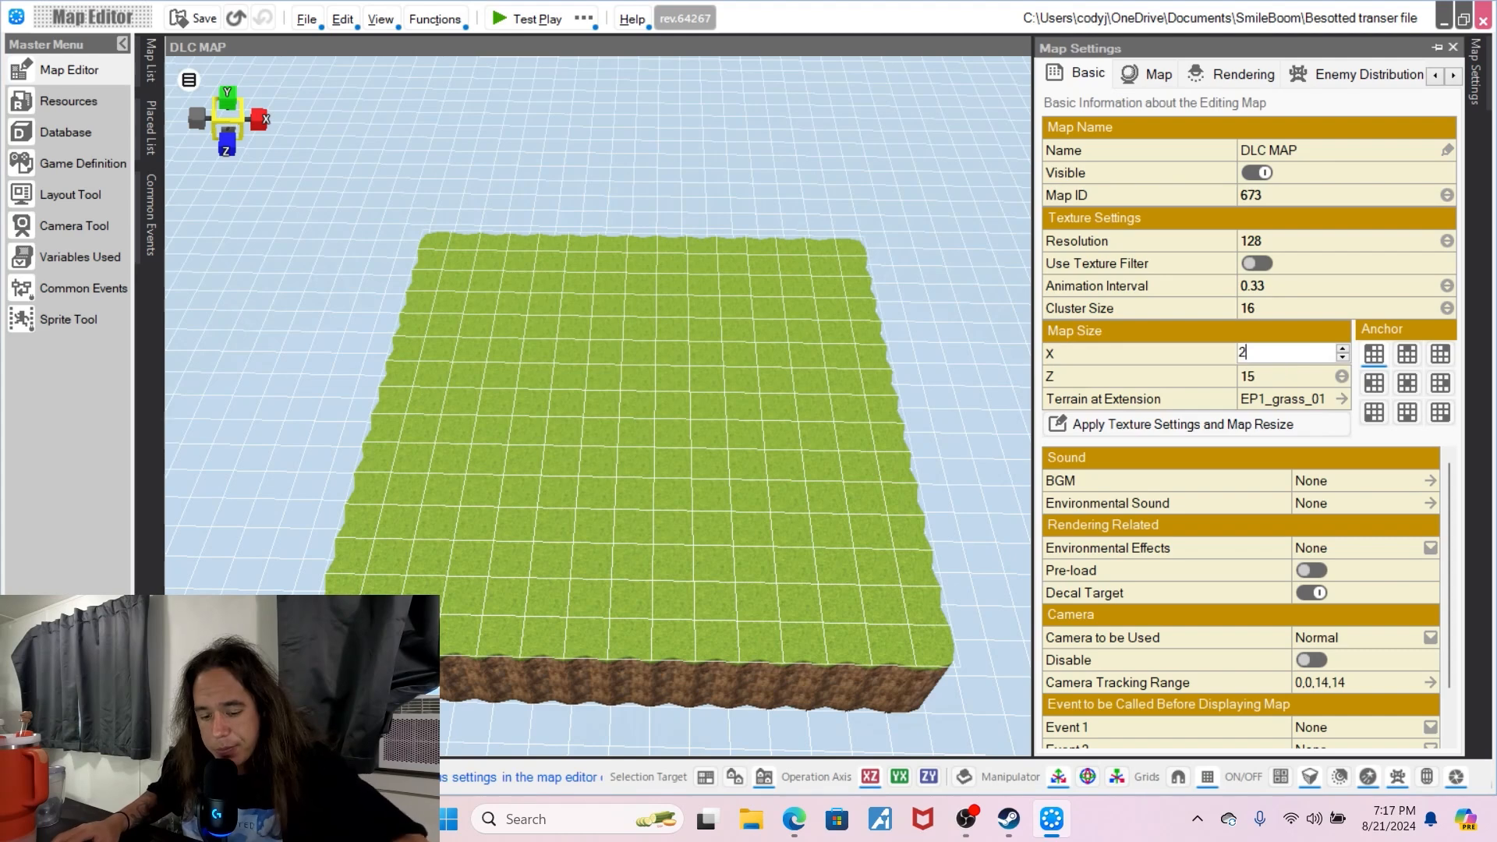
{"action": "type", "text": "0"}
{"action": "left_click", "coordinate": [1276, 376]}
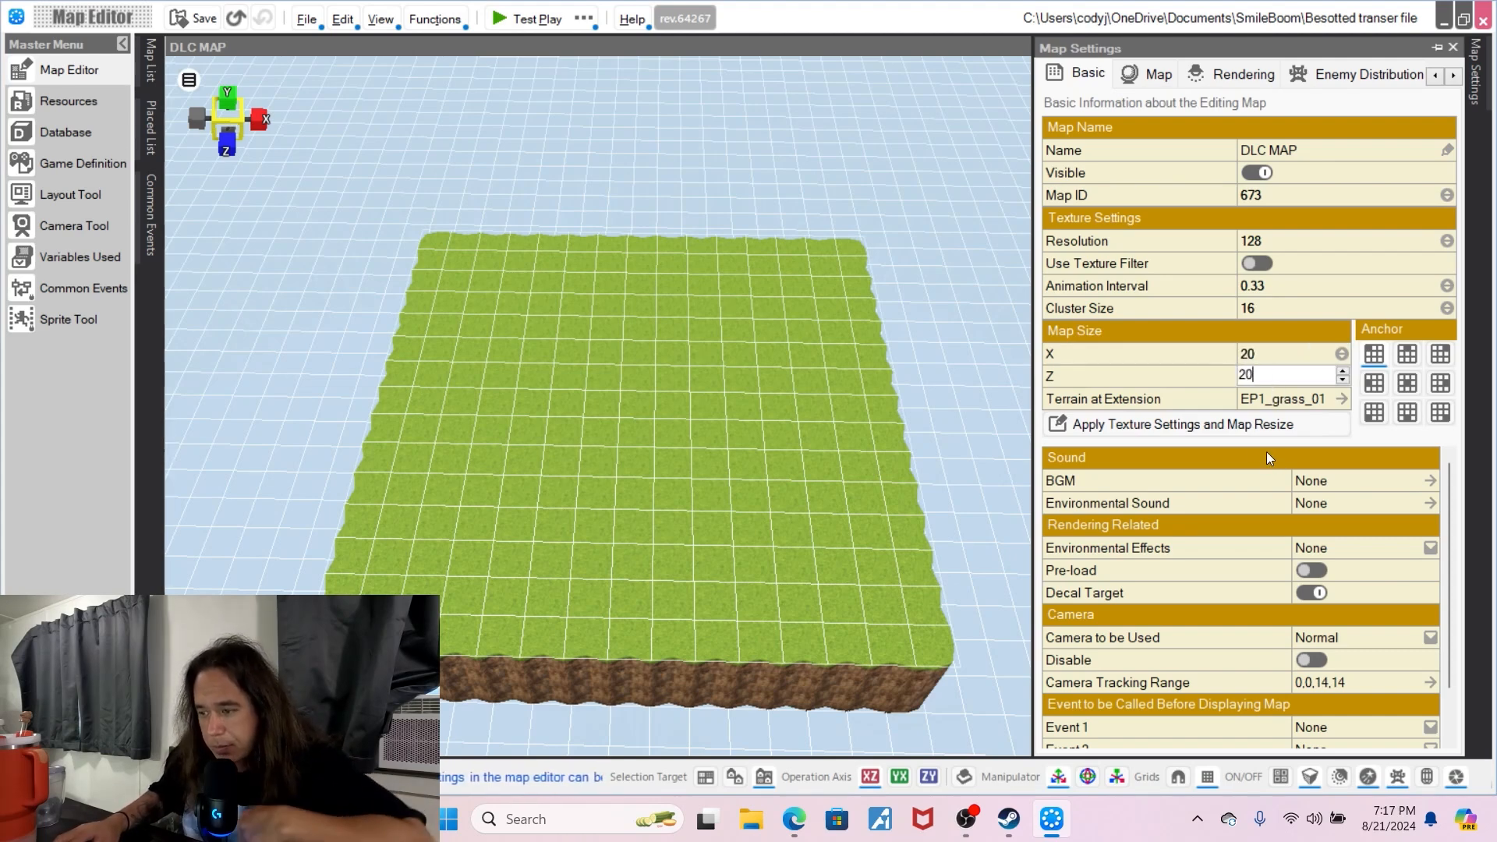
{"action": "left_click", "coordinate": [1234, 428]}
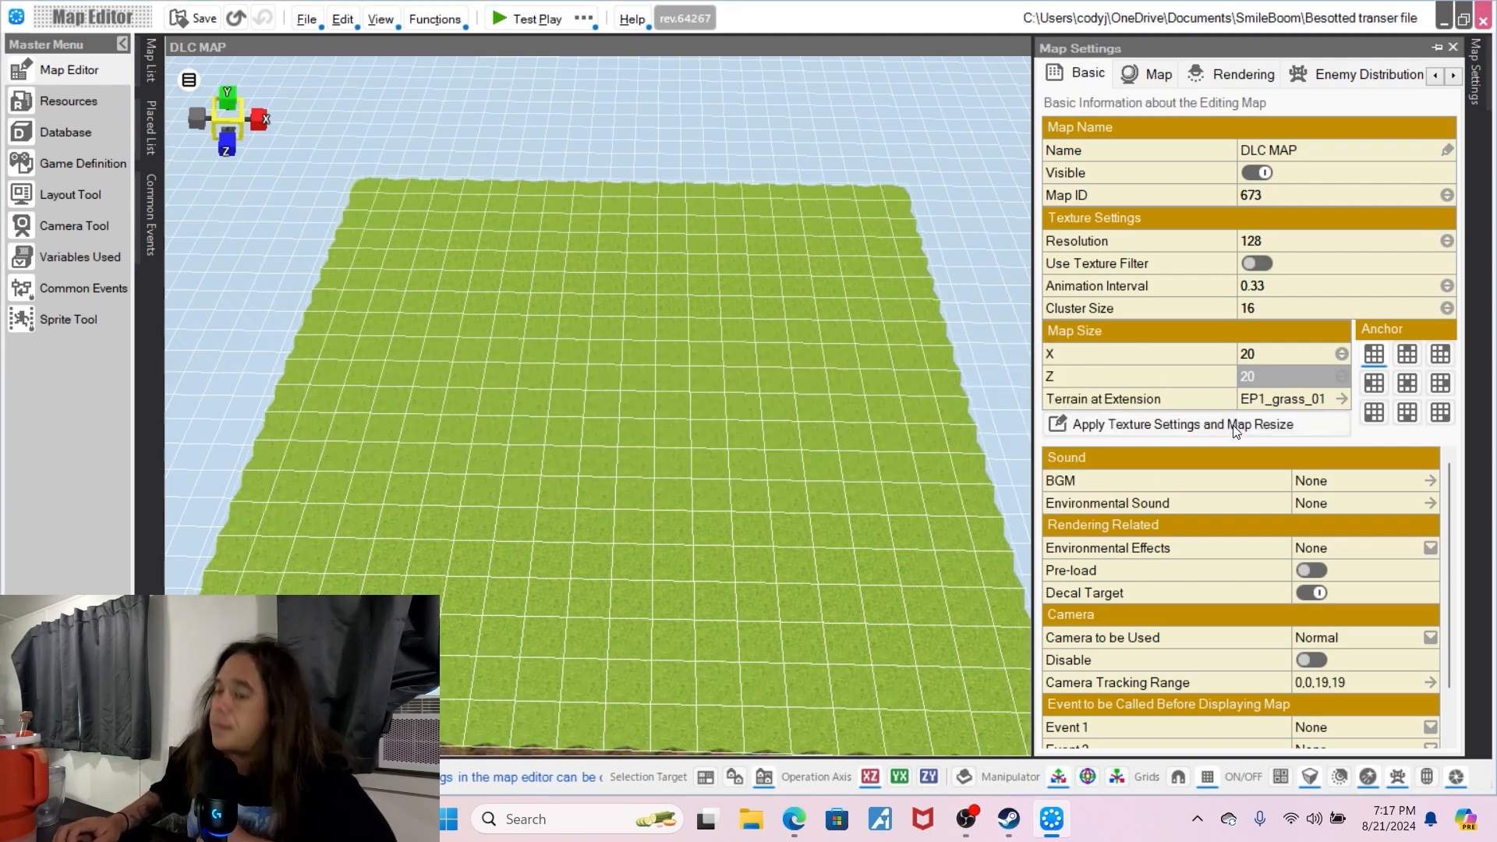
{"action": "middle_click_drag", "start_coordinate": [671, 394], "coordinate": [678, 361]}
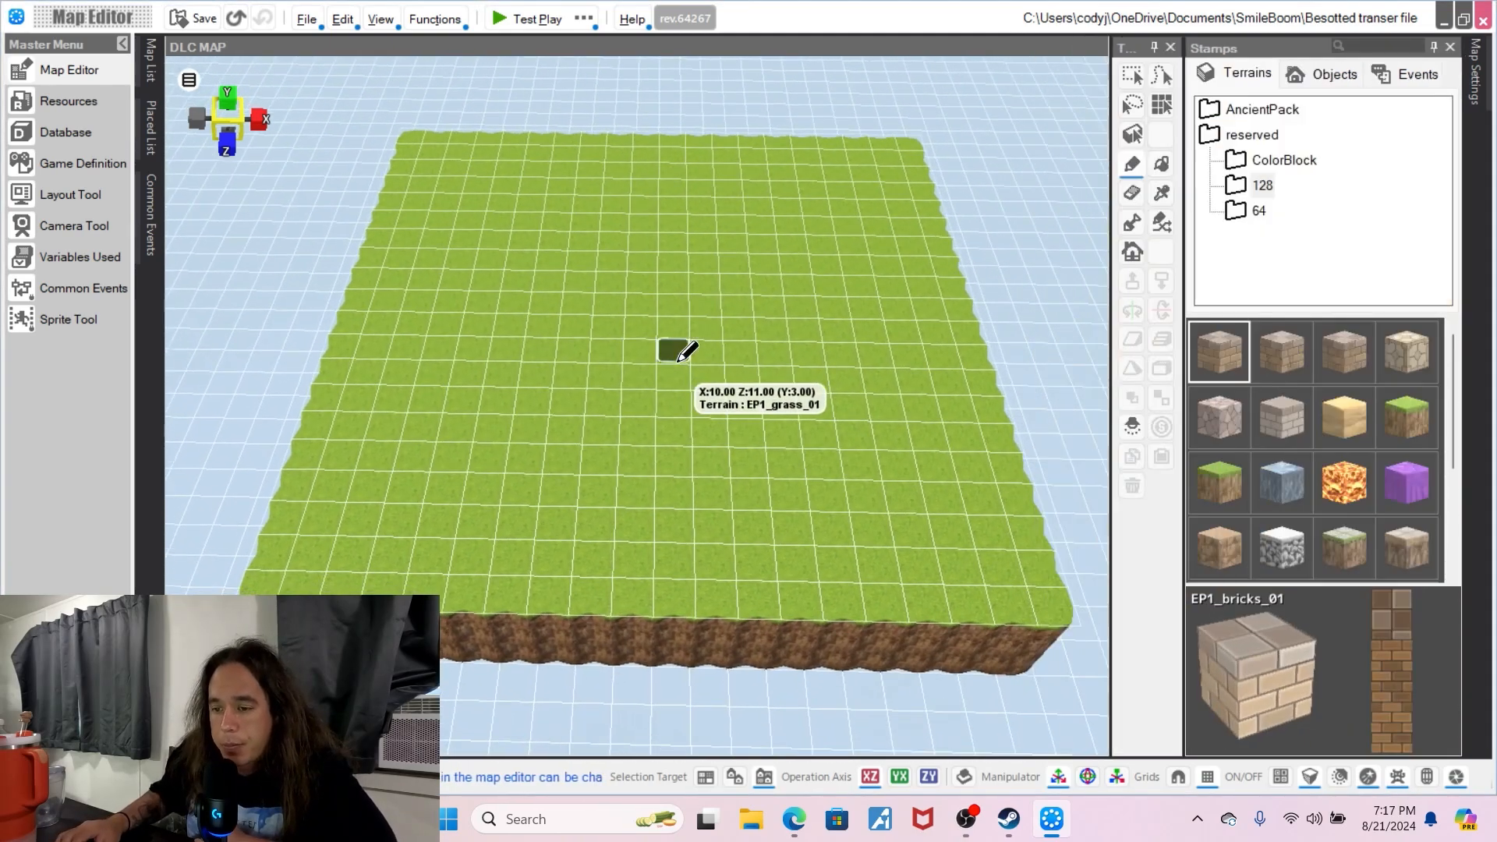
- Browse the 128 terrain blocks and choose EP1_rock_01 as the terrain to paint with
{"action": "scroll", "coordinate": [680, 357], "scroll_direction": "up", "scroll_amount": 3}
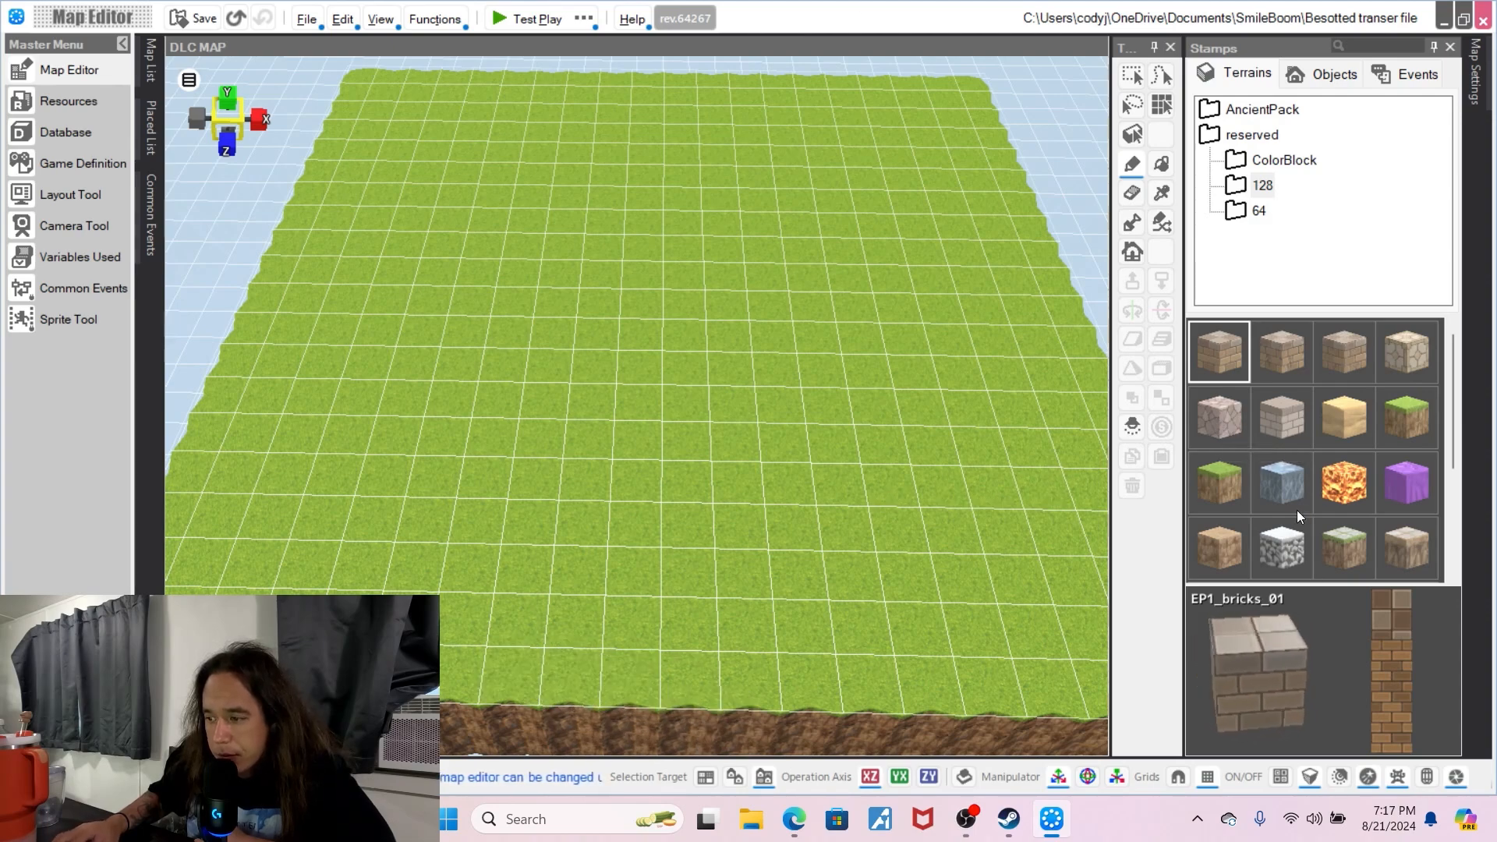
{"action": "scroll", "coordinate": [1298, 510], "scroll_direction": "down", "scroll_amount": 2}
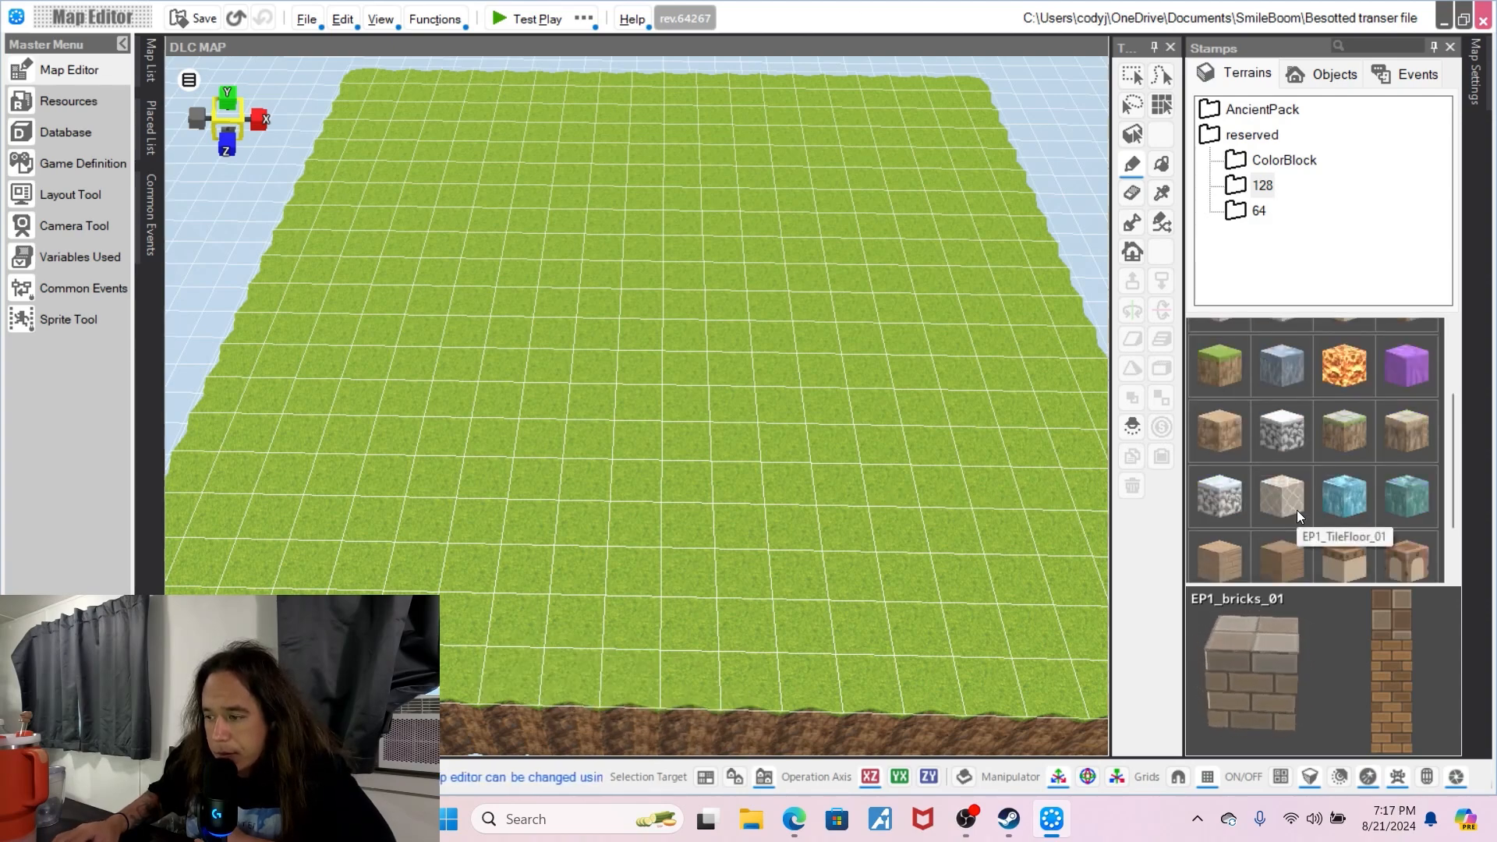
{"action": "left_click", "coordinate": [1228, 438]}
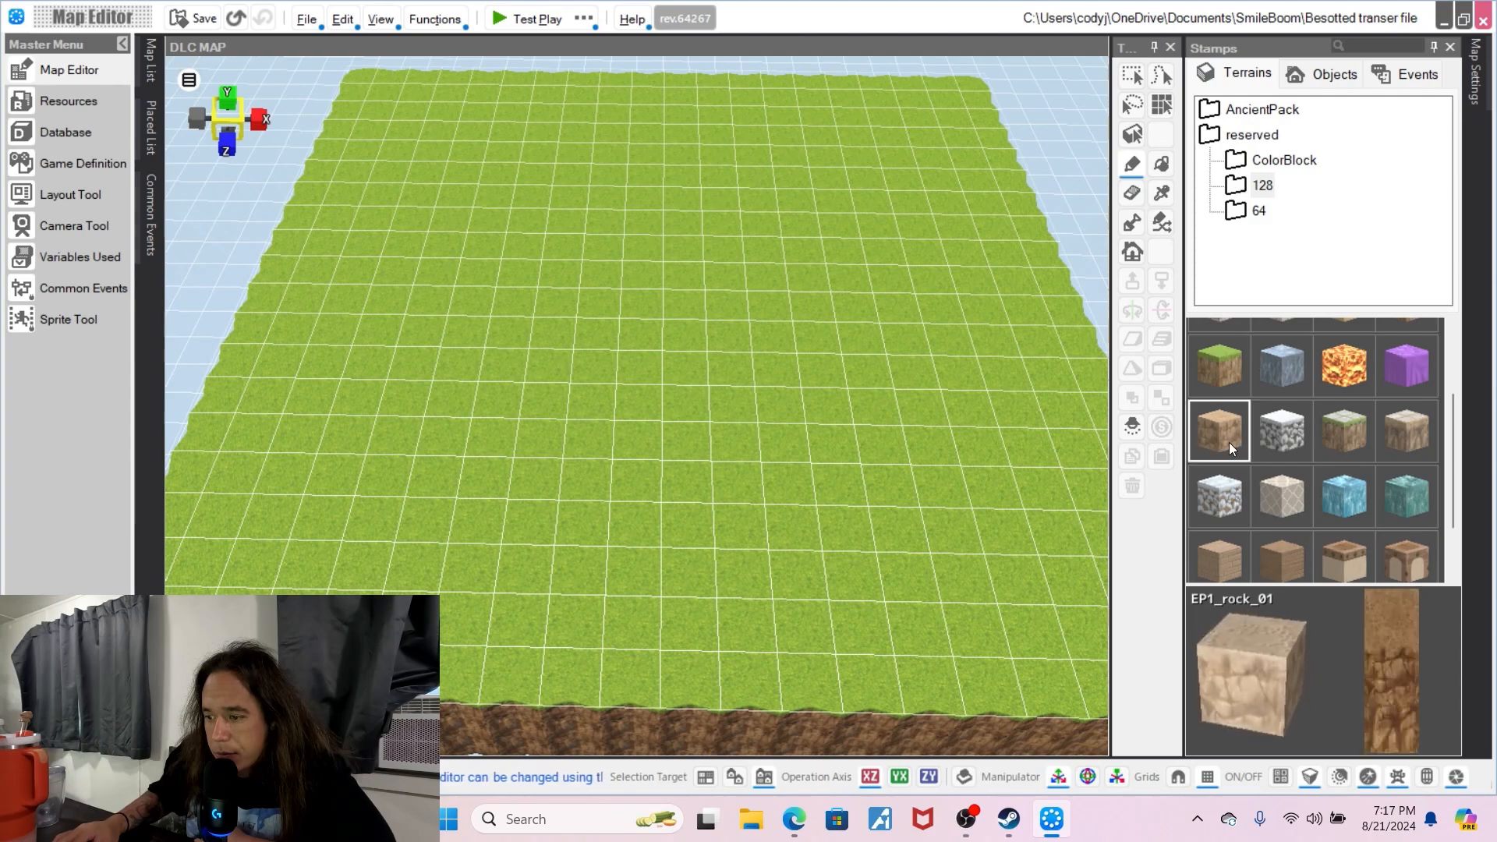
{"action": "scroll", "coordinate": [1216, 545], "scroll_direction": "up", "scroll_amount": 2}
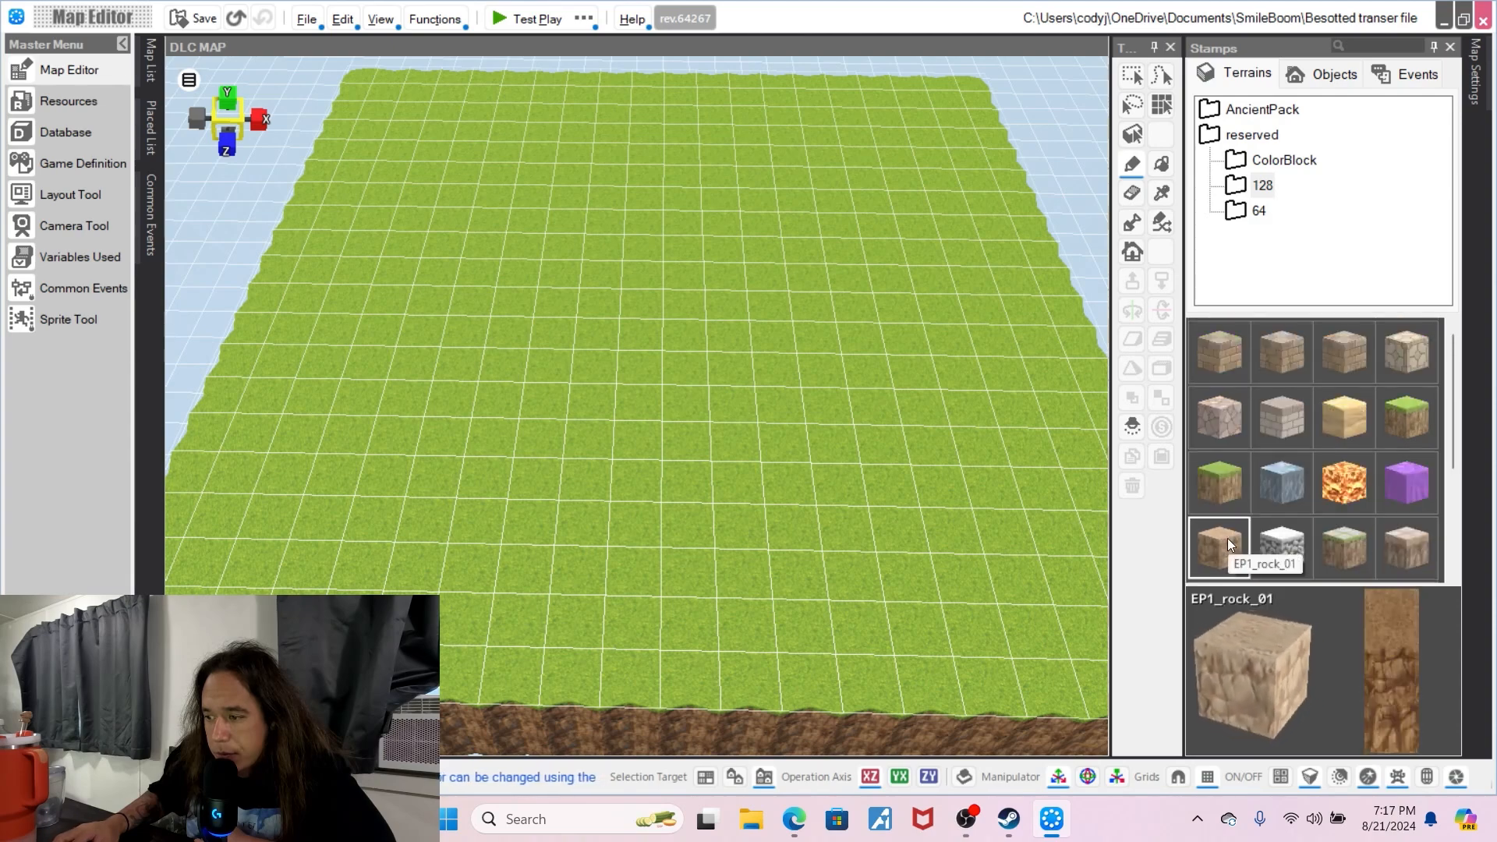
{"action": "scroll", "coordinate": [1306, 461], "scroll_direction": "down", "scroll_amount": 2}
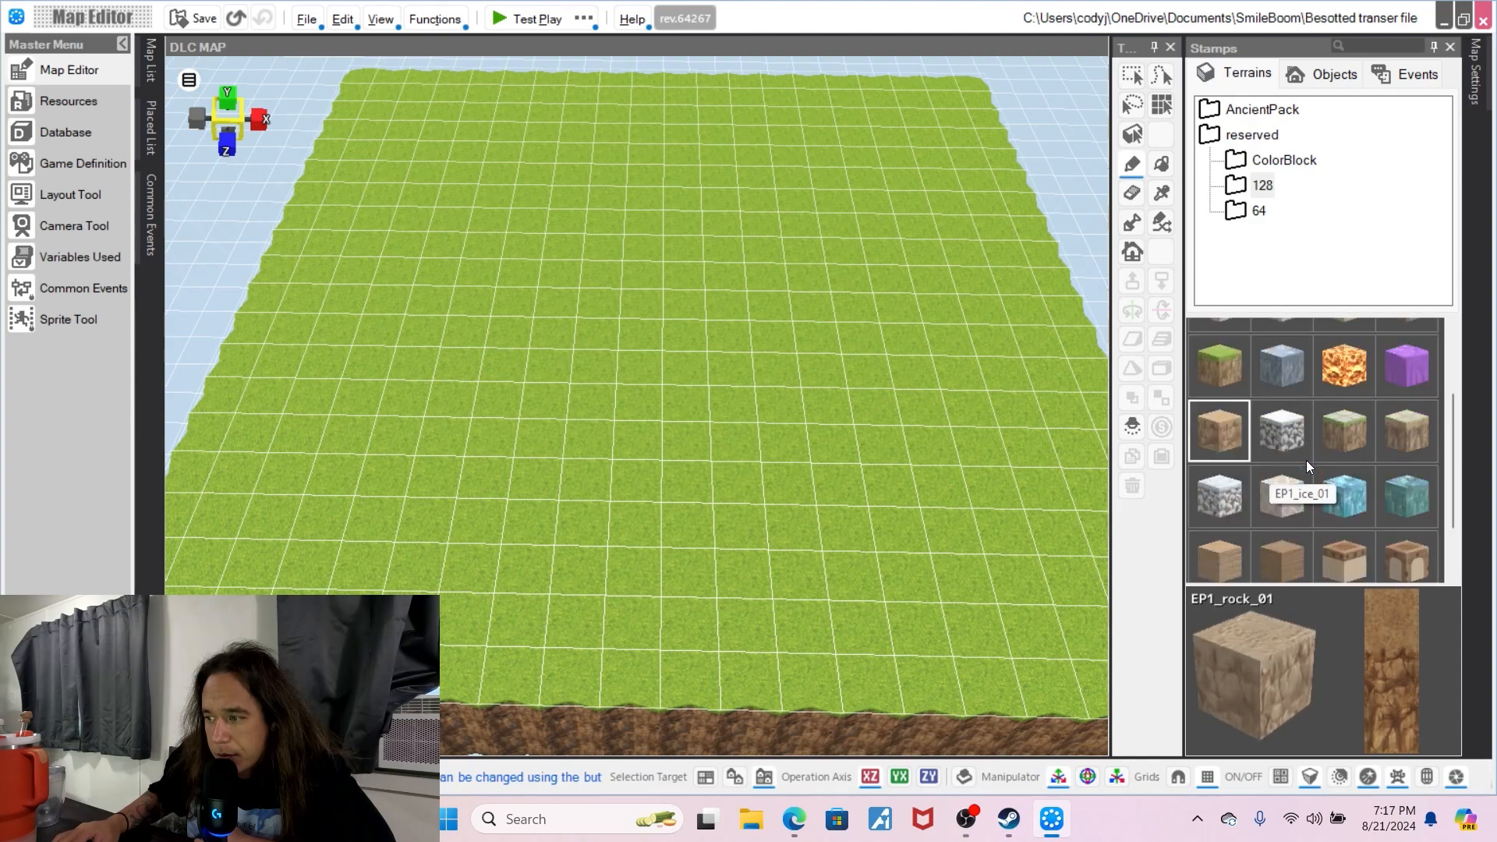
{"action": "scroll", "coordinate": [1306, 460], "scroll_direction": "down", "scroll_amount": 1}
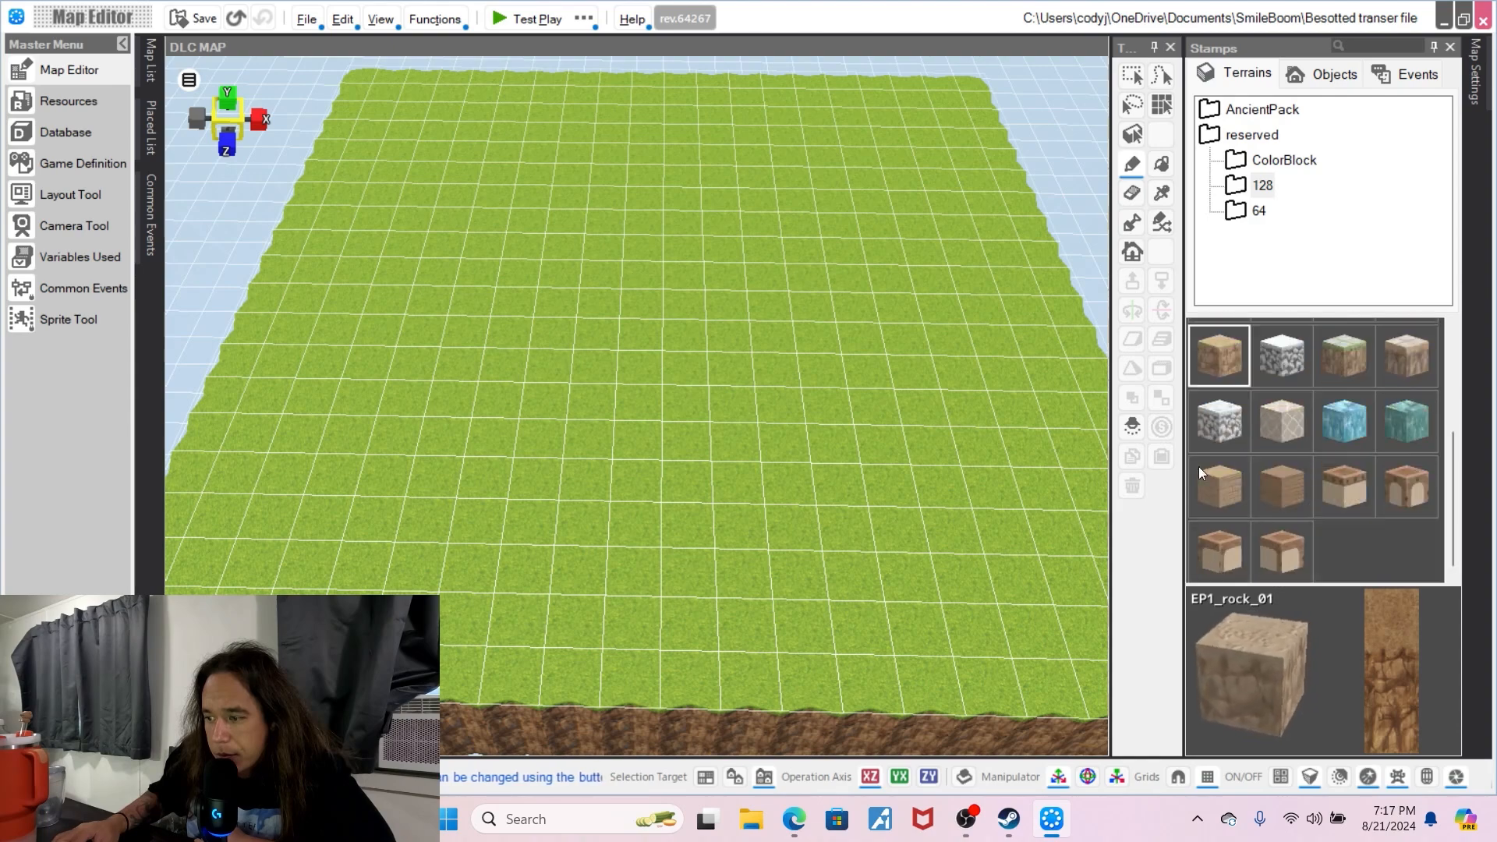
- Paint a straight one-tile-wide EP1_rock_01 path along X 10 from the map's front edge to Z 11
{"action": "left_click", "coordinate": [691, 670]}
{"action": "left_click", "coordinate": [706, 616]}
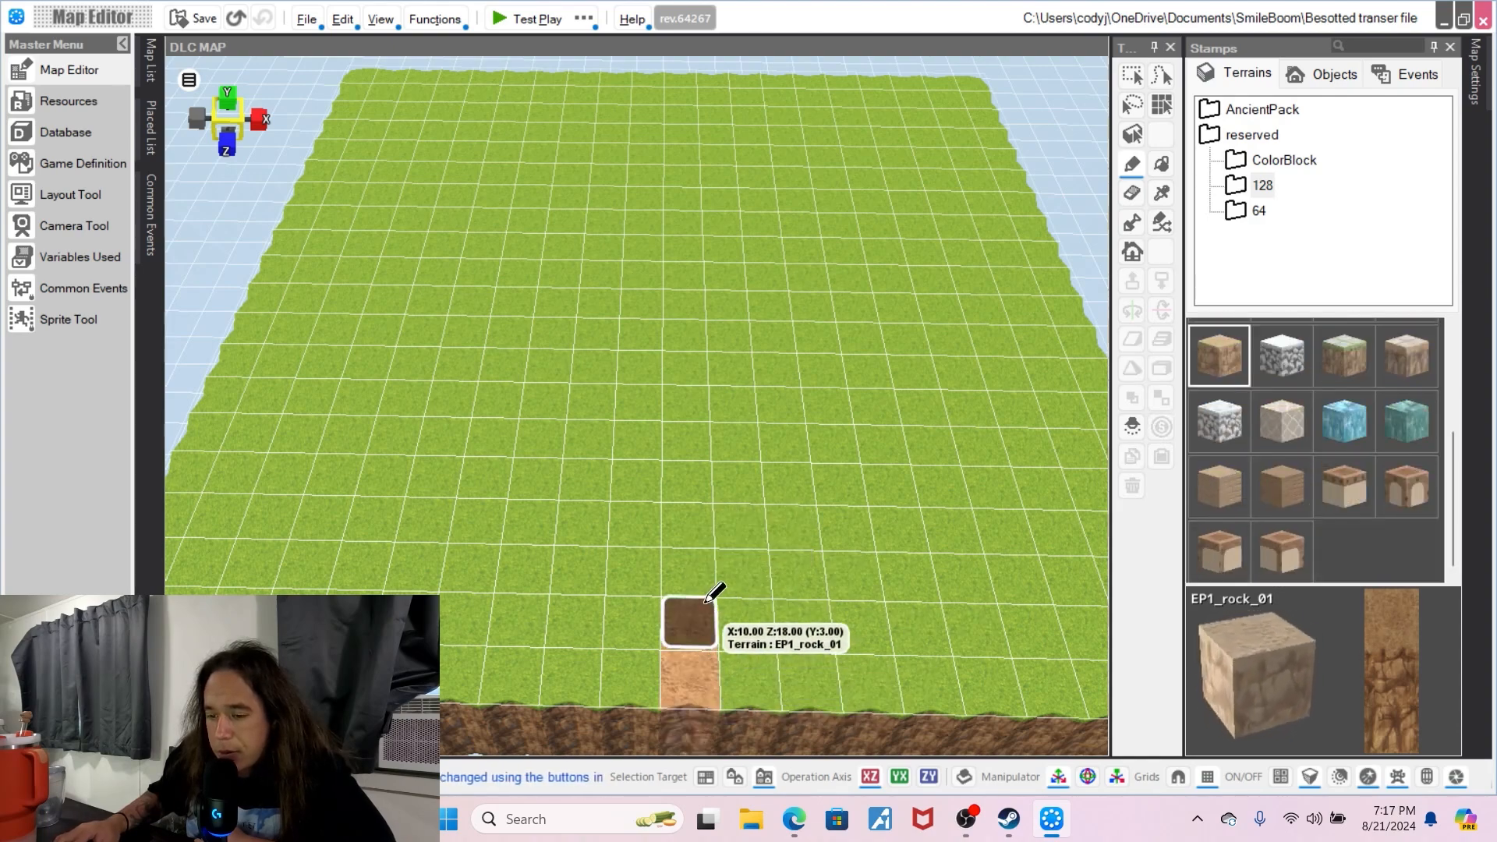
{"action": "left_click", "coordinate": [706, 563]}
{"action": "left_click", "coordinate": [695, 503]}
{"action": "left_click_drag", "start_coordinate": [695, 503], "coordinate": [695, 335]}
{"action": "right_click", "coordinate": [912, 352]}
{"action": "left_click", "coordinate": [710, 311]}
{"action": "right_click_drag", "start_coordinate": [797, 304], "coordinate": [798, 334]}
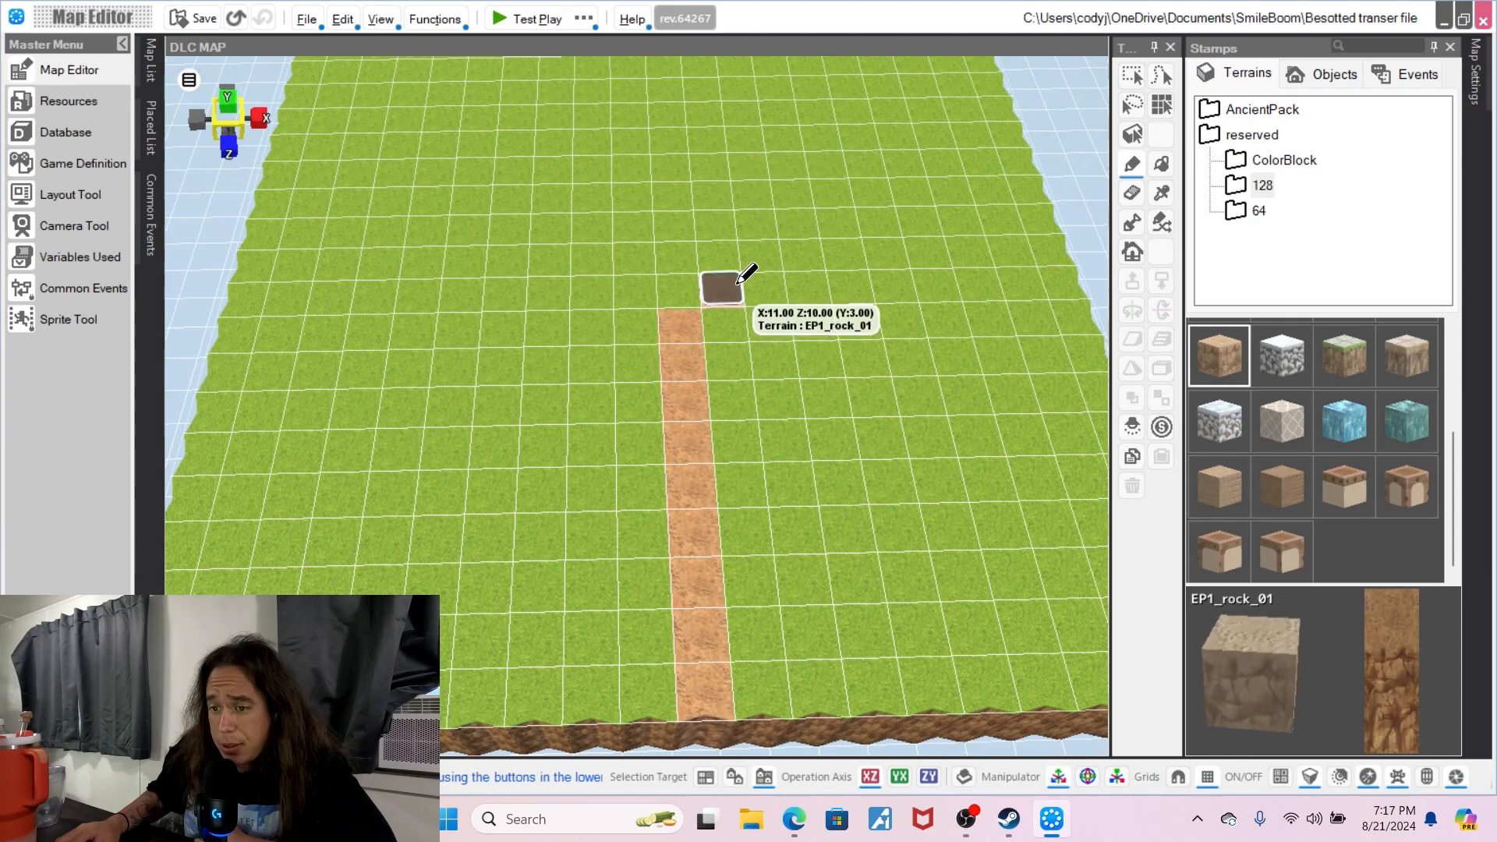
- Stop painting terrain and look through the PixelScapes Town Flora, Effects and Houses object stamps
{"action": "right_click", "coordinate": [738, 282]}
{"action": "left_click", "coordinate": [811, 752]}
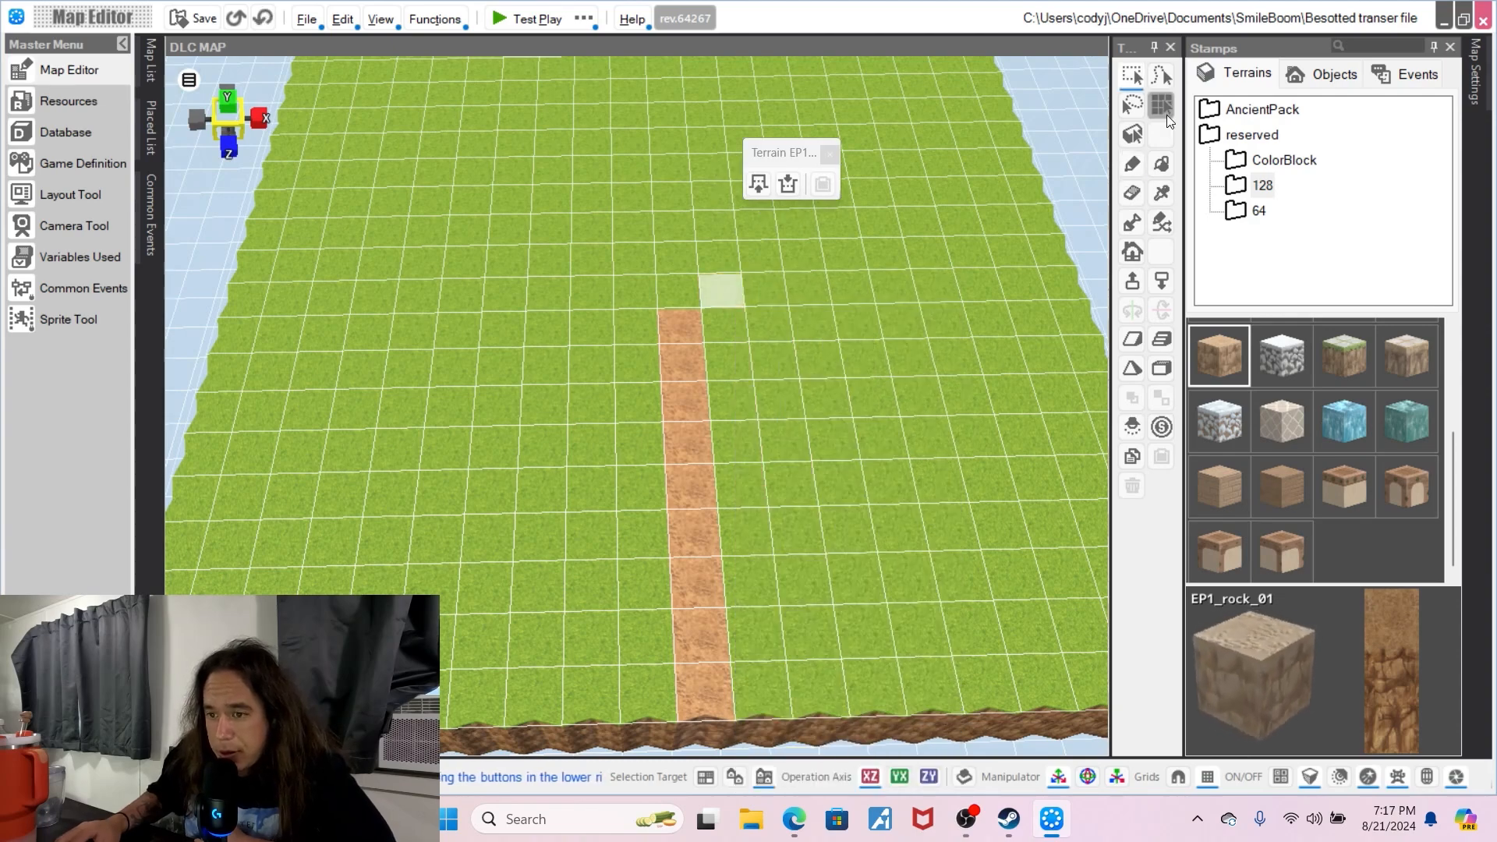
{"action": "left_click", "coordinate": [1288, 76]}
{"action": "scroll", "coordinate": [1335, 424], "scroll_direction": "up", "scroll_amount": 2}
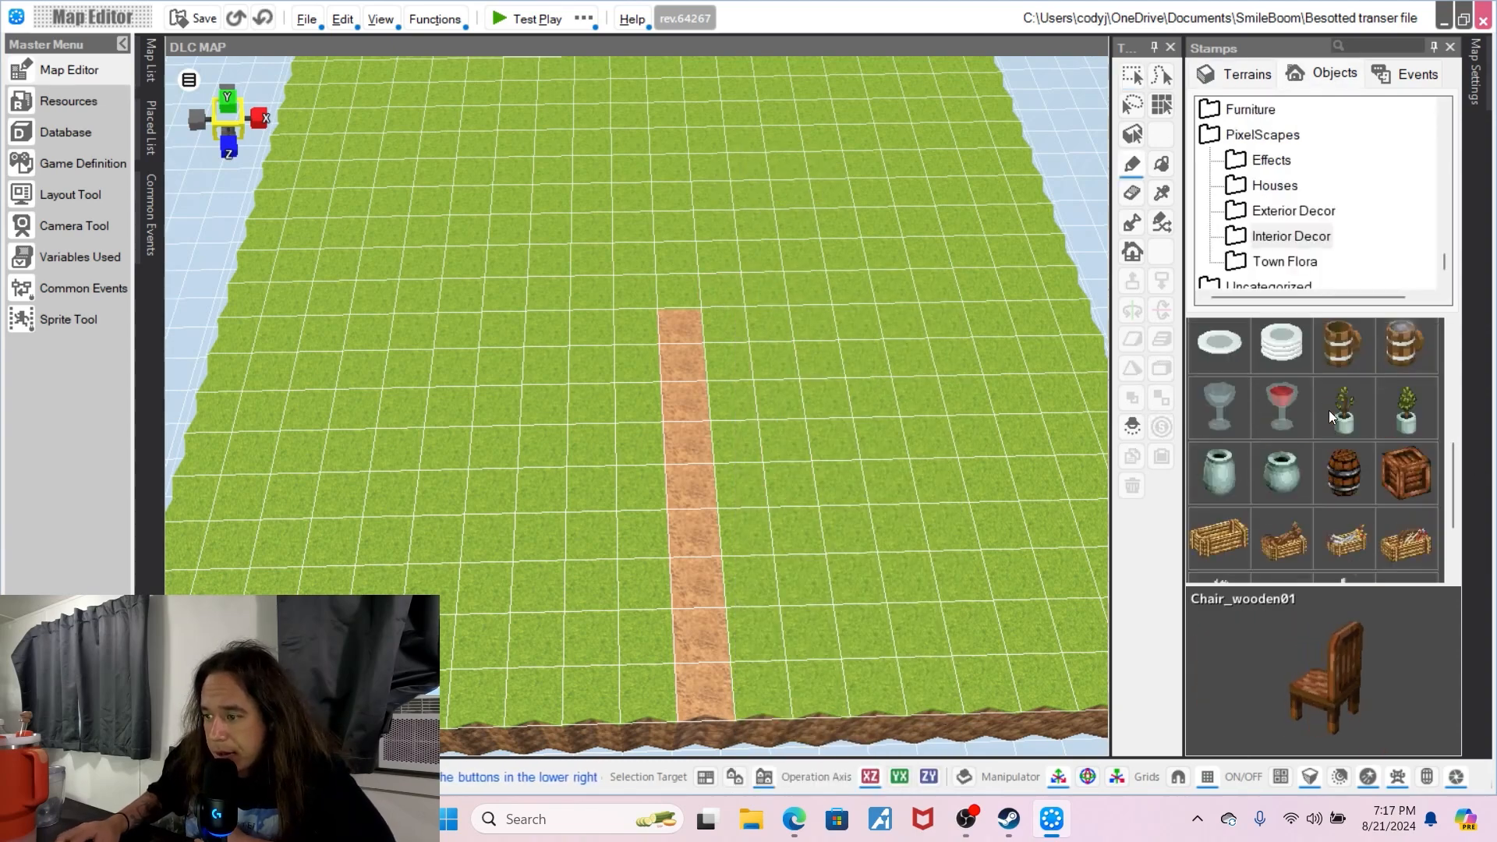
{"action": "left_click", "coordinate": [1286, 262]}
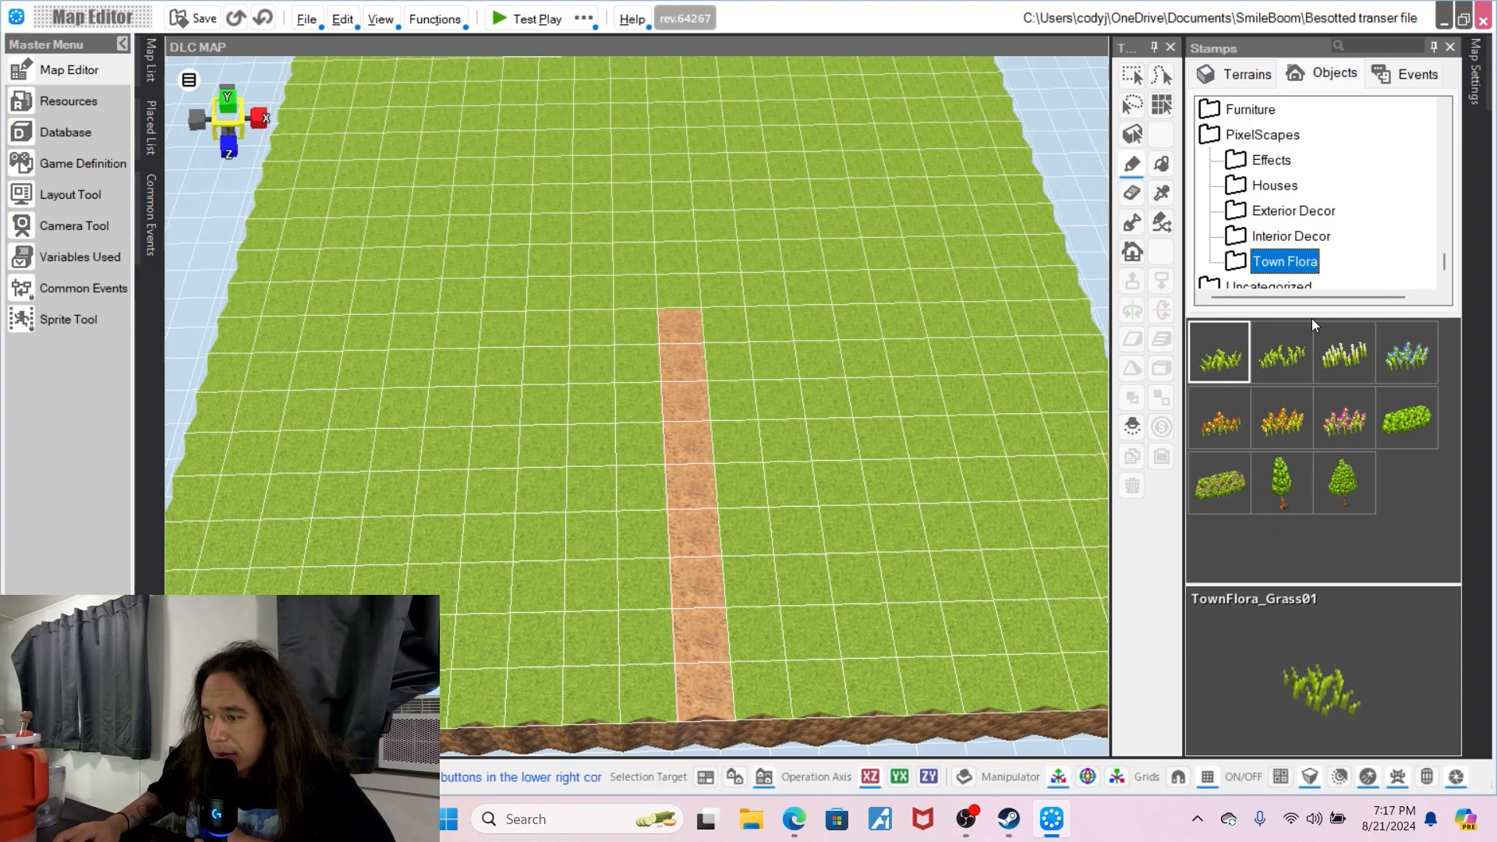
{"action": "left_click", "coordinate": [1272, 161]}
{"action": "left_click", "coordinate": [1275, 187]}
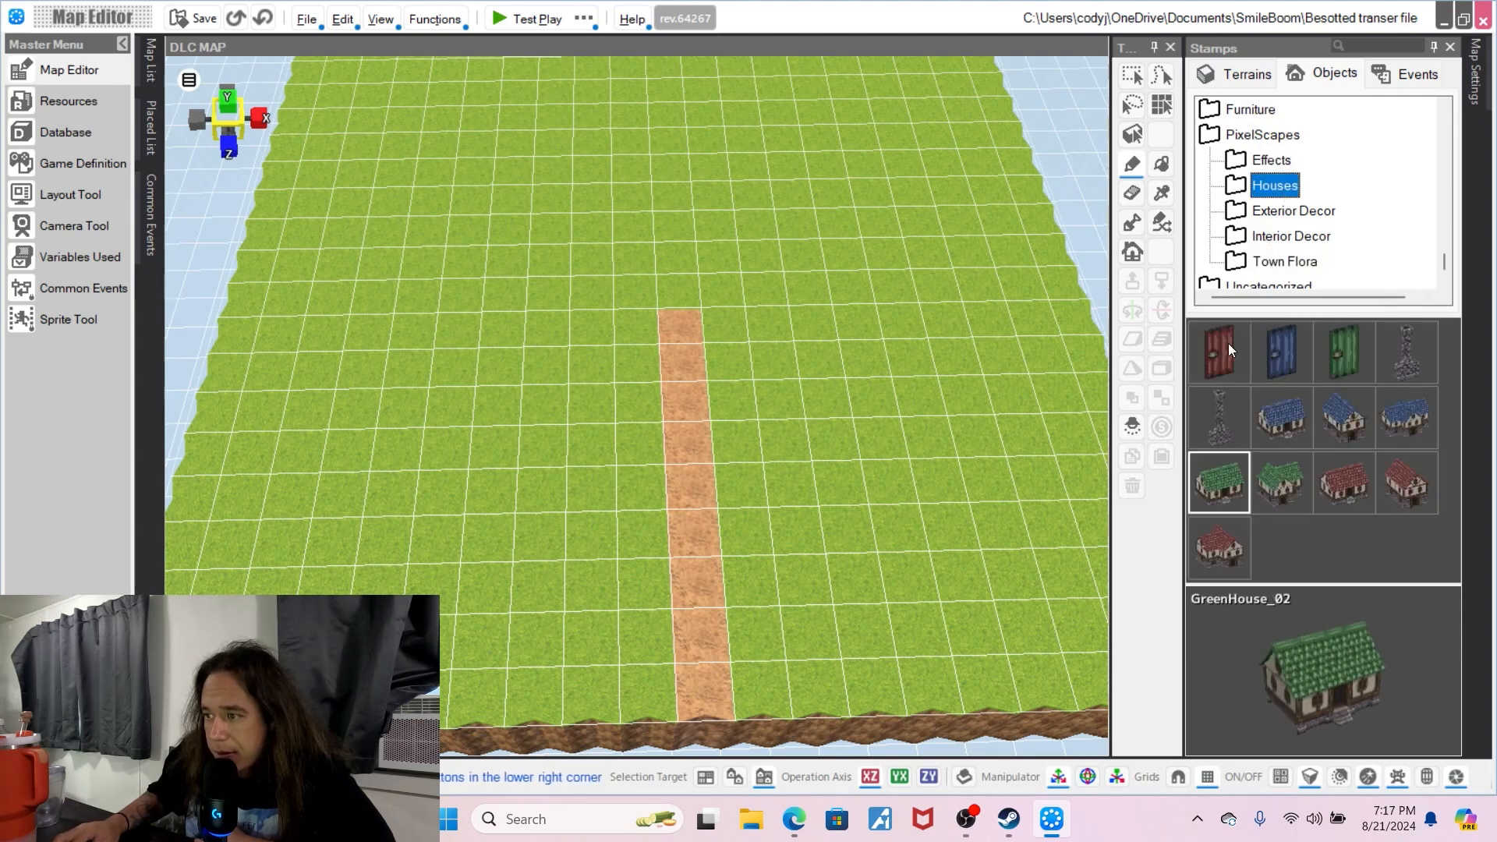
- Place a BlueHouse_02 on the grass in the map's back-left area at about X 4.7, Z 3.9
{"action": "left_click", "coordinate": [1280, 433]}
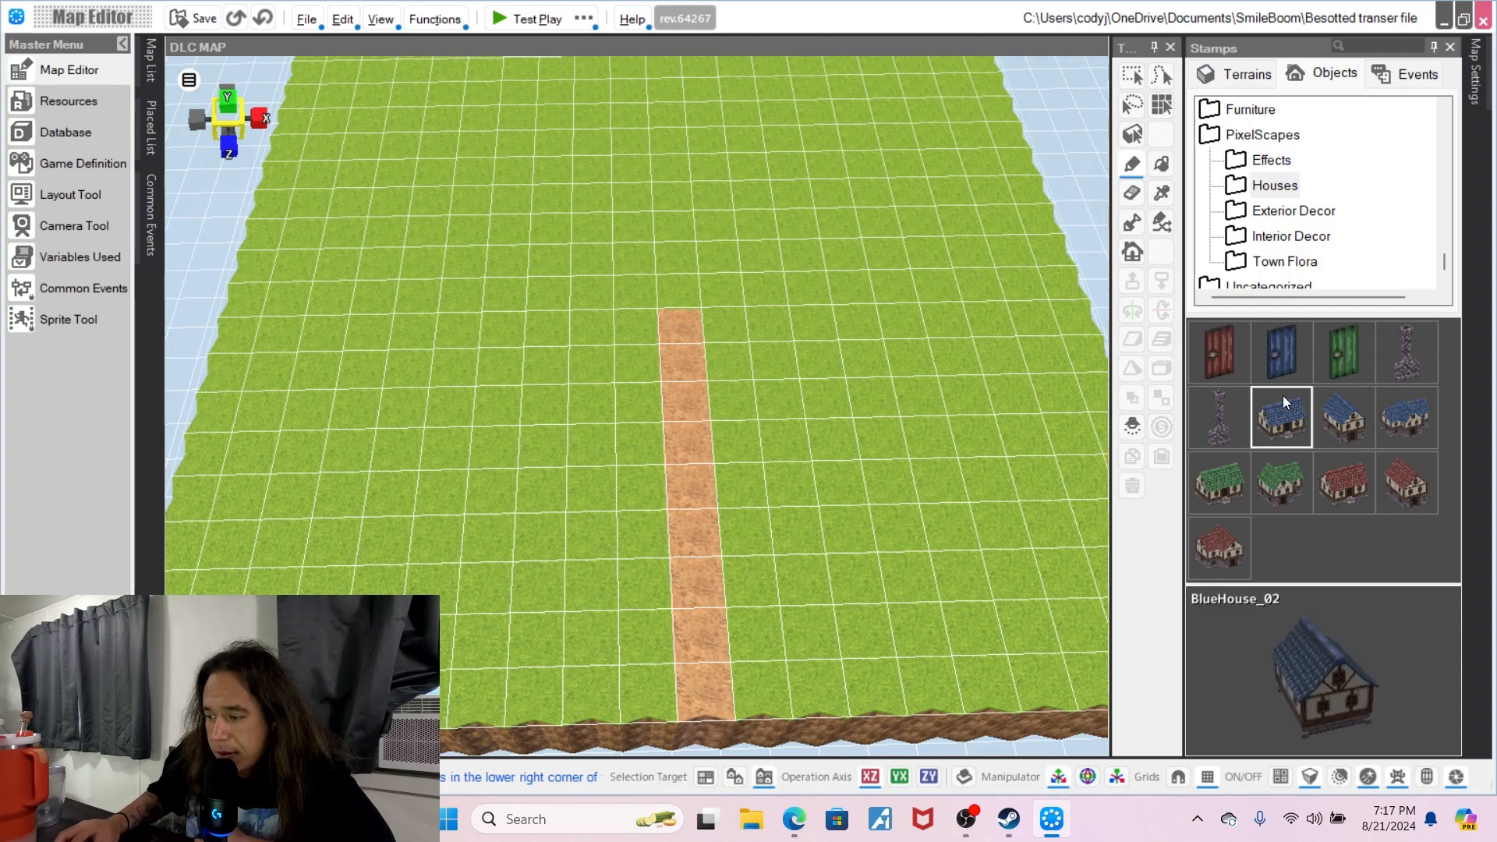
{"action": "scroll", "coordinate": [524, 341], "scroll_direction": "down", "scroll_amount": 5}
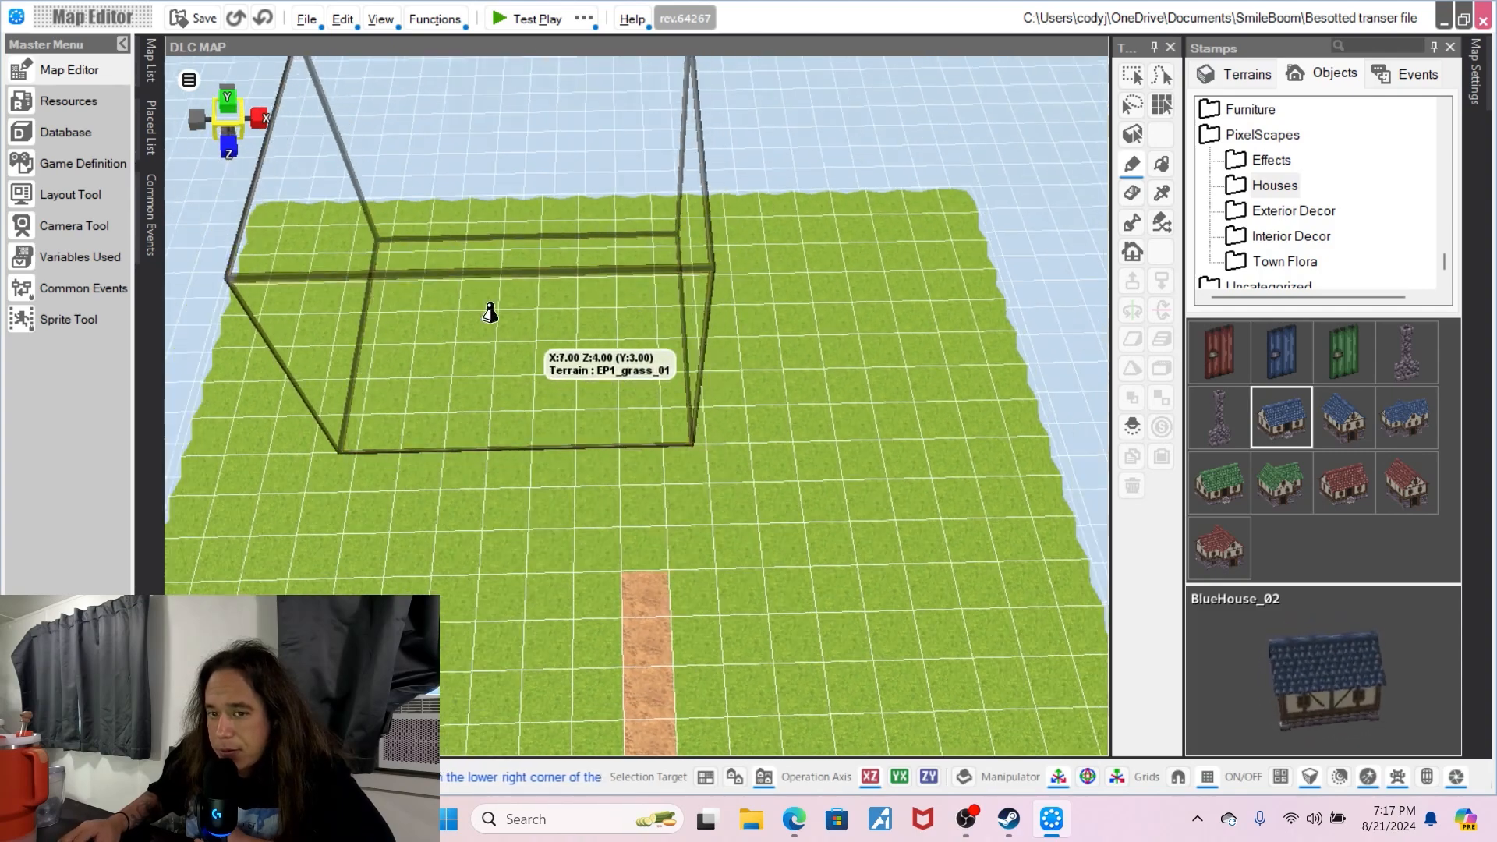
{"action": "left_click", "coordinate": [413, 313]}
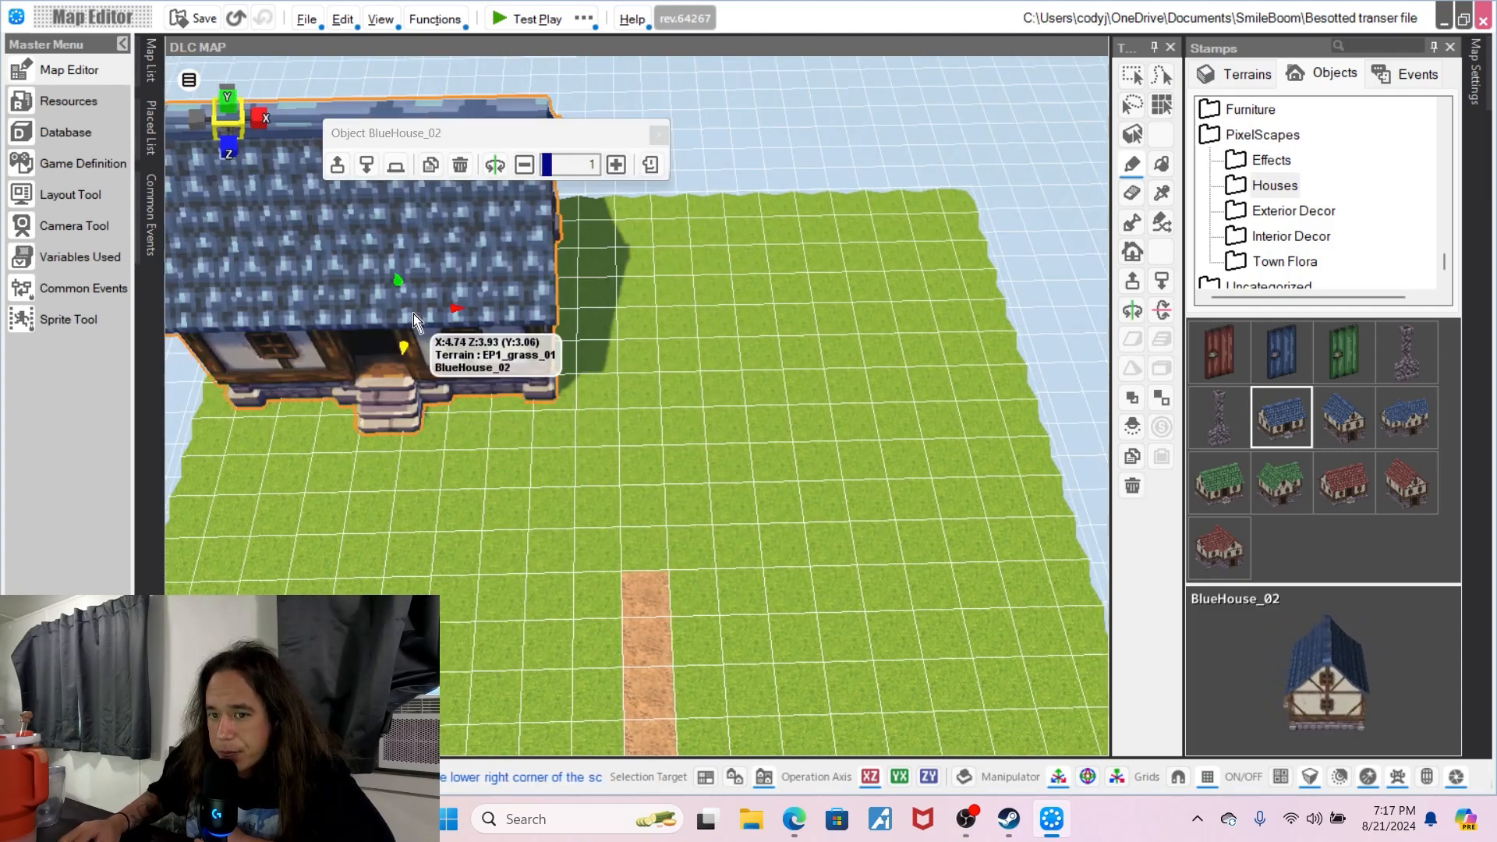
{"action": "right_click", "coordinate": [782, 326]}
{"action": "left_click", "coordinate": [684, 335]}
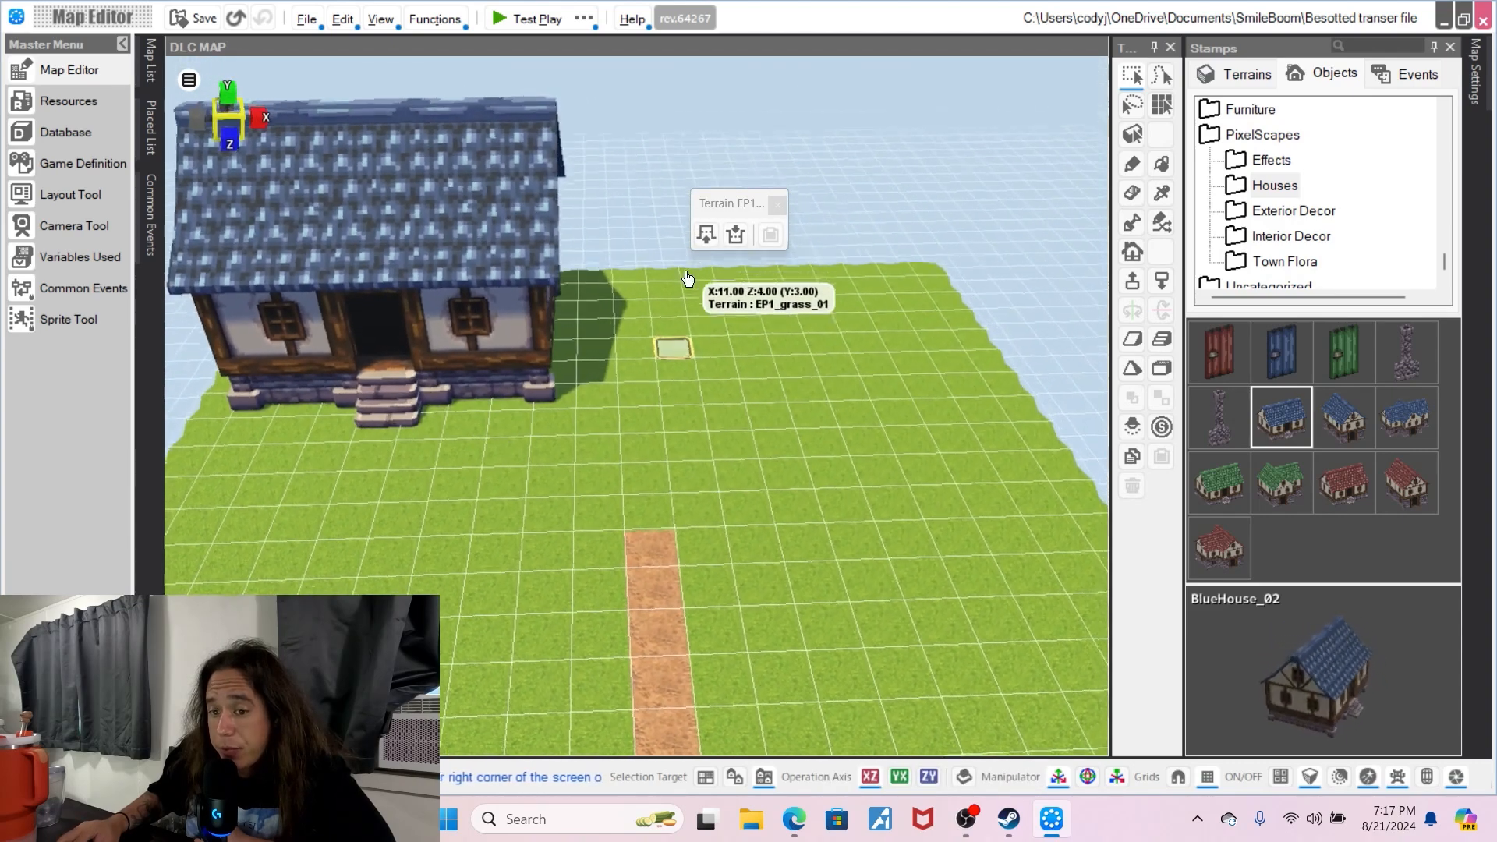
- Scale the BlueHouse_02 down to 0.7 and put the player character on a grass tile in front of it
{"action": "left_click", "coordinate": [1394, 421]}
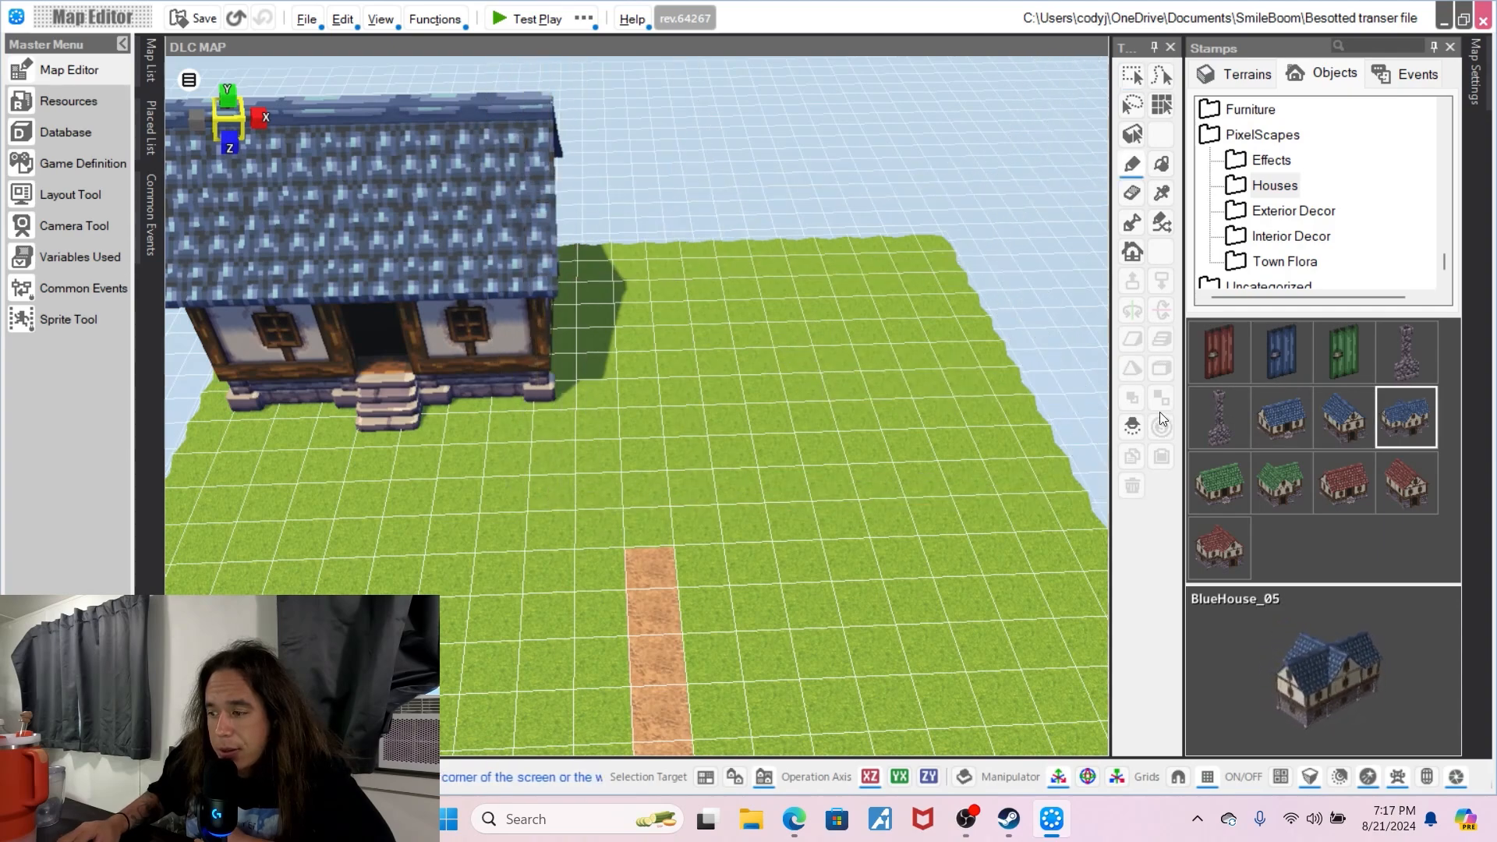
{"action": "right_click", "coordinate": [1026, 389]}
{"action": "left_click", "coordinate": [871, 387]}
{"action": "left_click", "coordinate": [375, 279]}
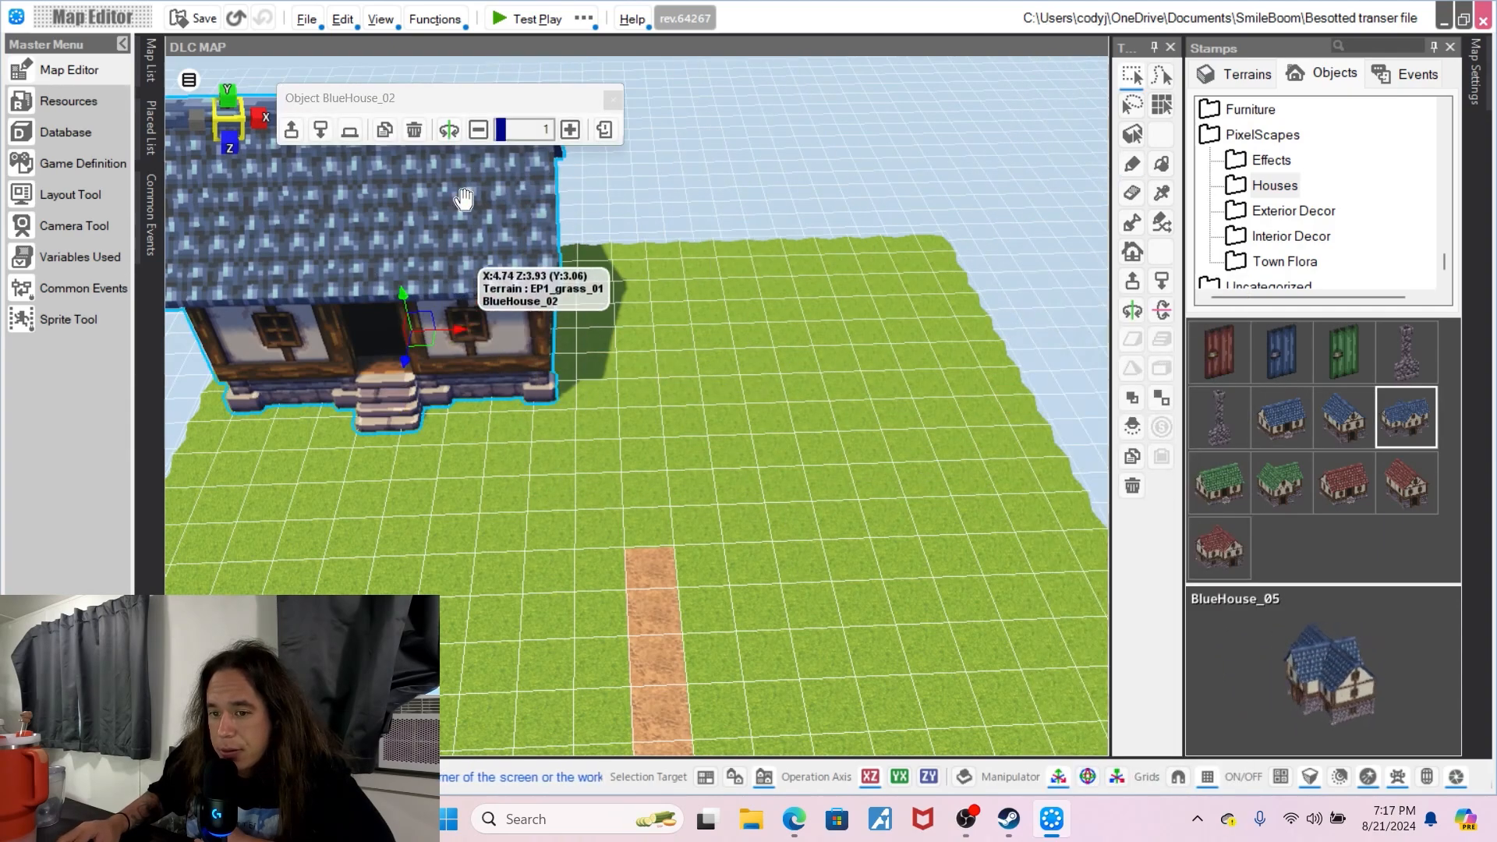
{"action": "left_click", "coordinate": [475, 130]}
{"action": "left_click", "coordinate": [475, 129]}
{"action": "left_click", "coordinate": [476, 129]}
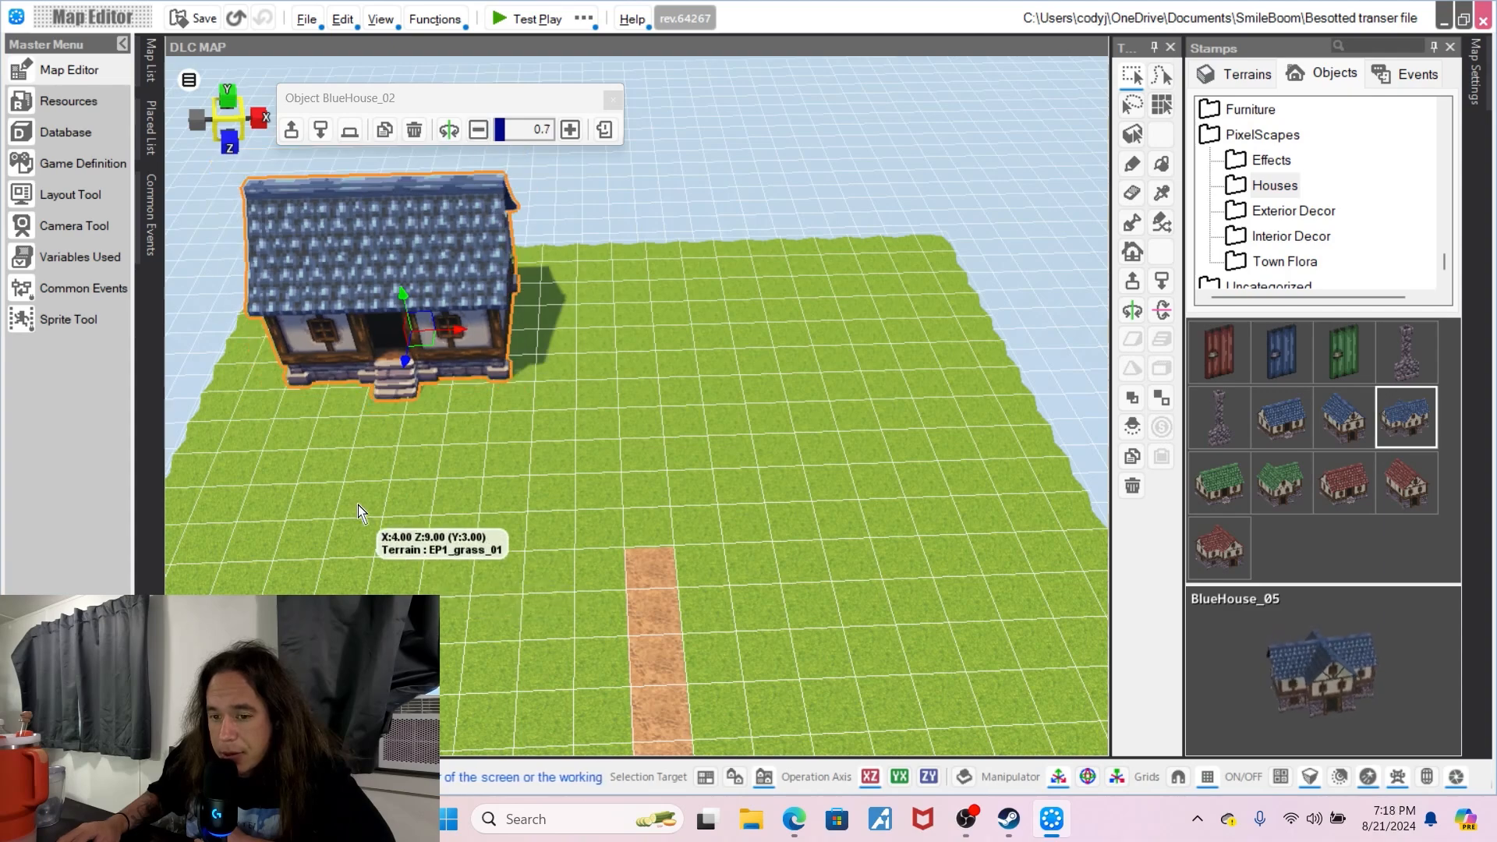
{"action": "right_click", "coordinate": [381, 468]}
{"action": "left_click", "coordinate": [480, 563]}
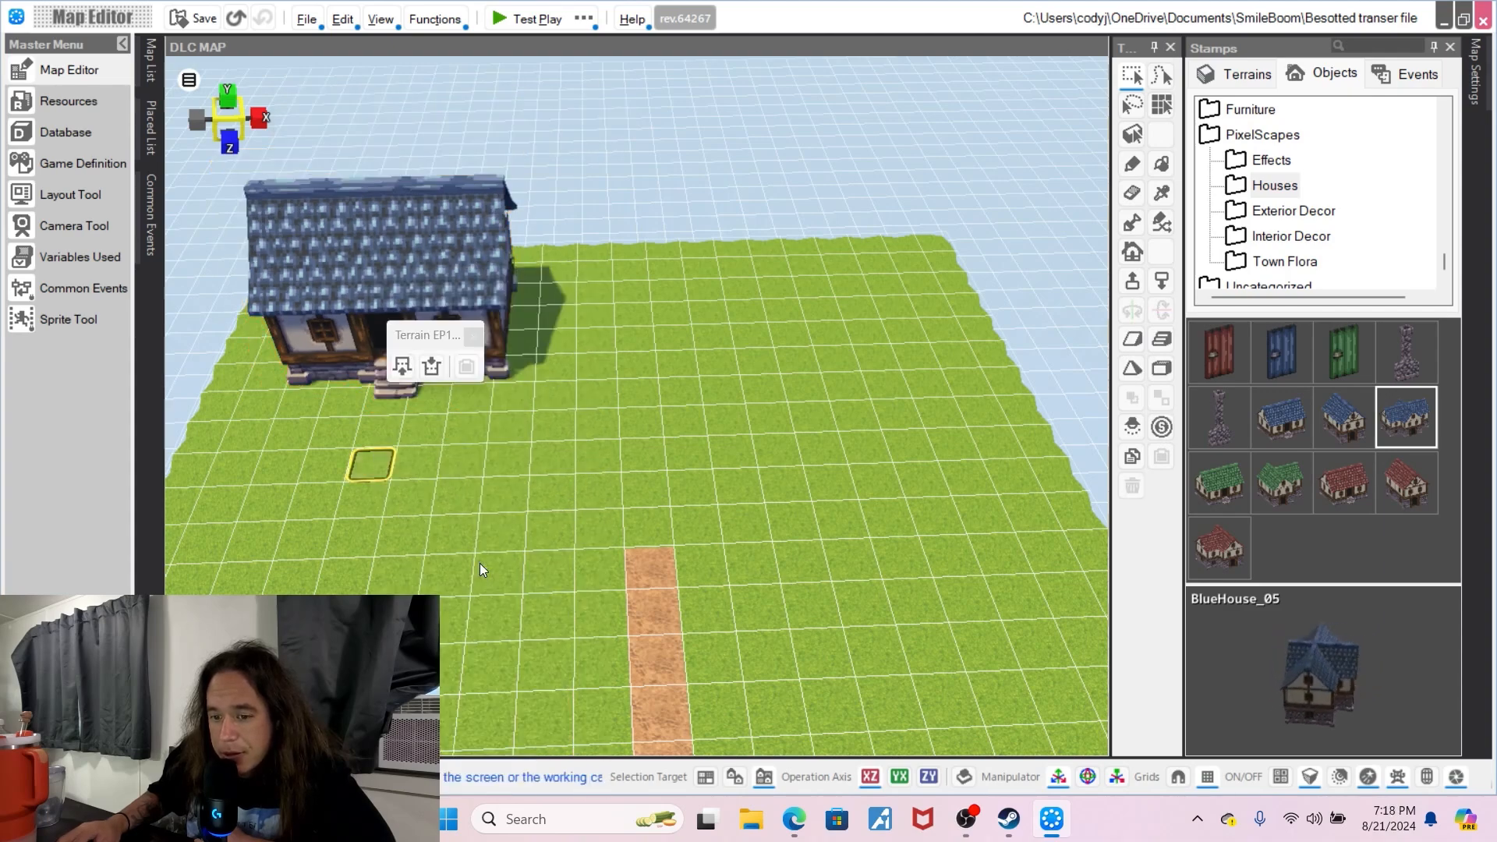
{"action": "middle_click_drag", "start_coordinate": [662, 506], "coordinate": [608, 474]}
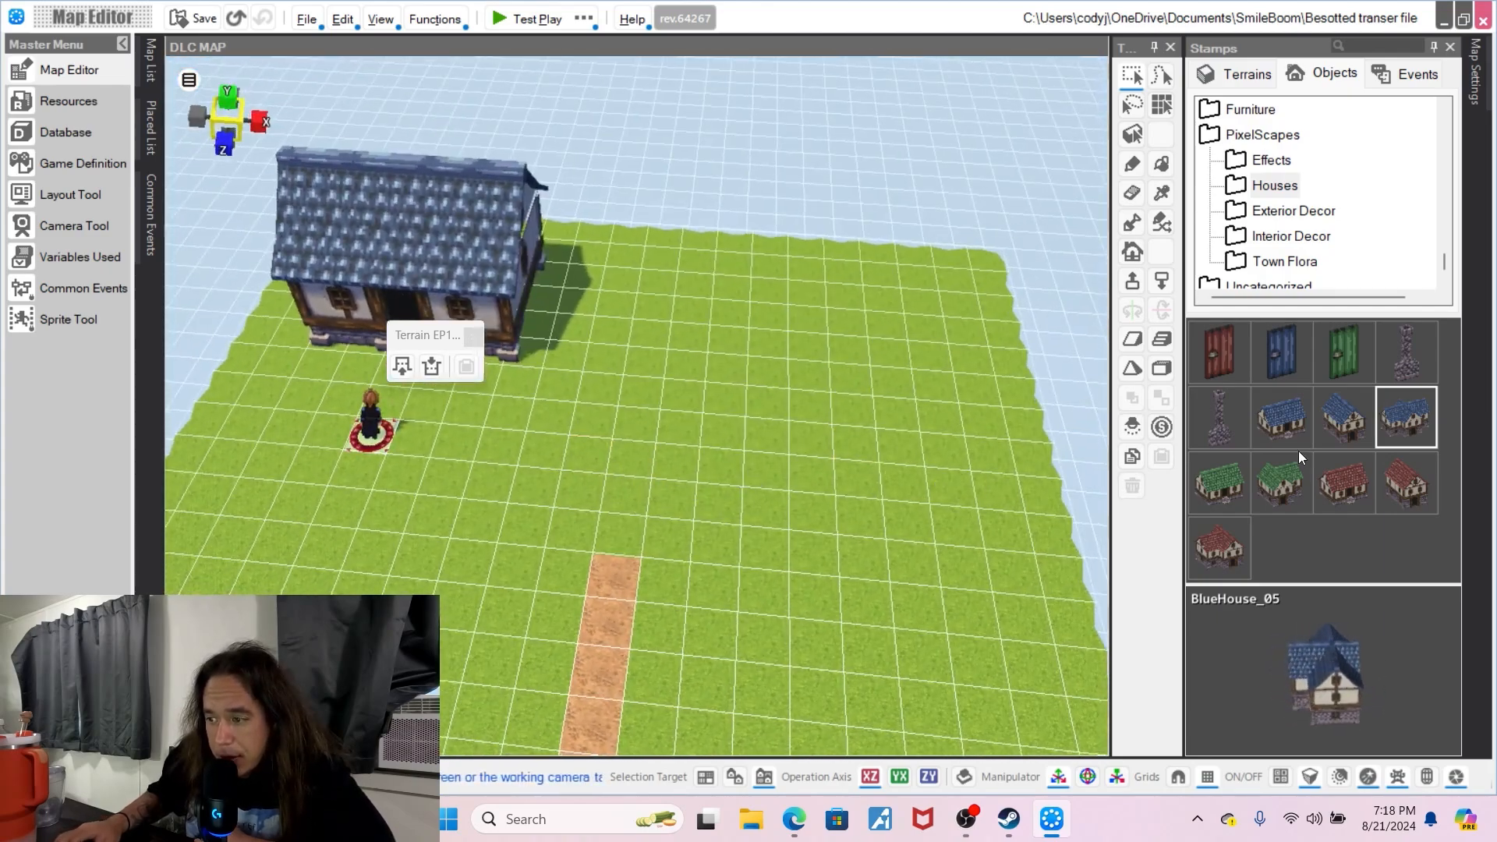
- Move the BlueHouse_02 across to the back-right area of the map
{"action": "left_click", "coordinate": [436, 274]}
{"action": "left_click_drag", "start_coordinate": [436, 274], "coordinate": [557, 304]}
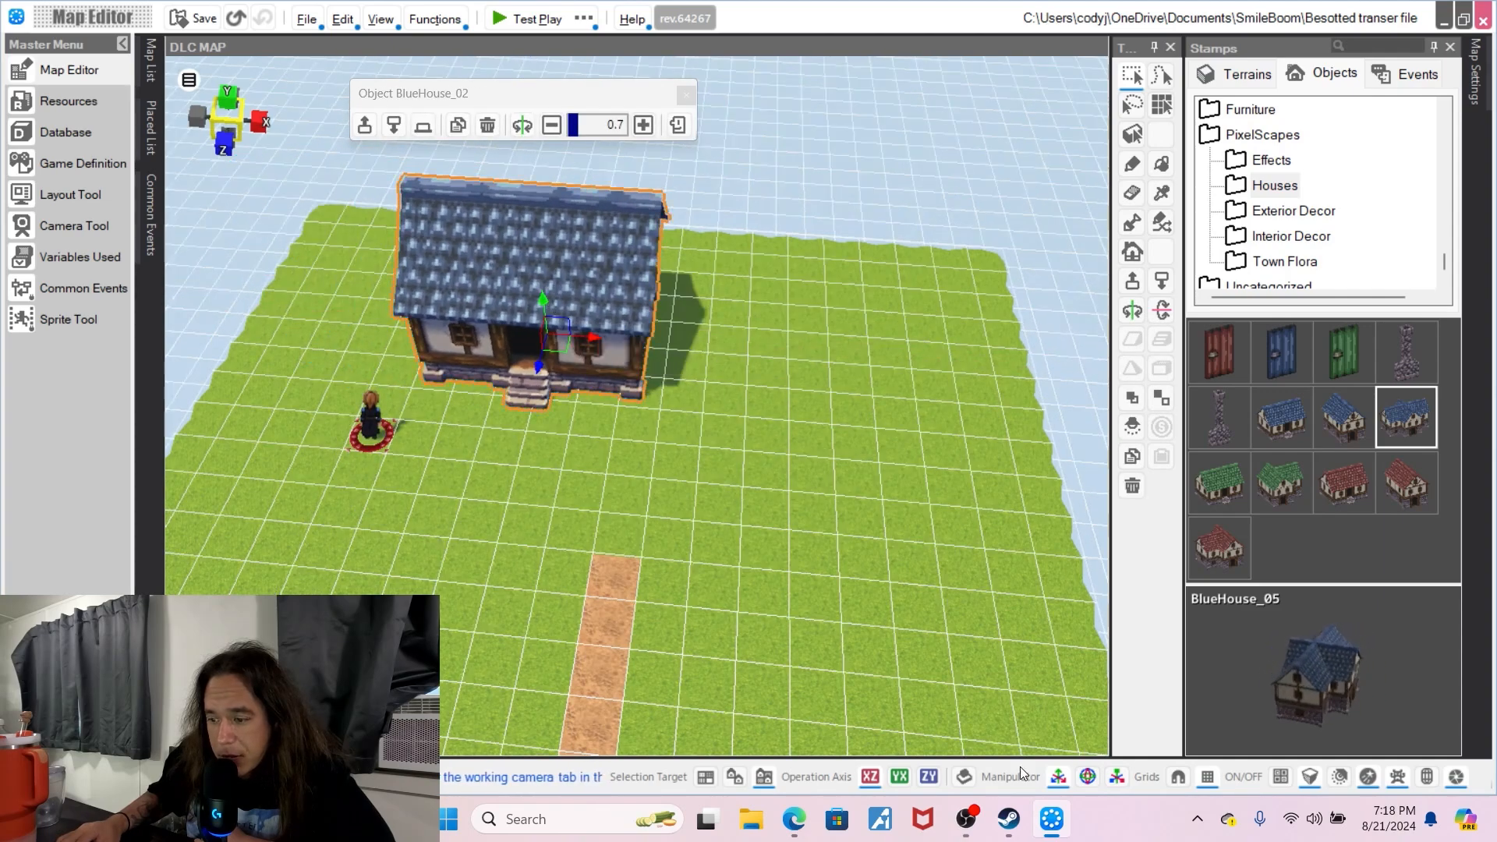
{"action": "left_click_drag", "start_coordinate": [523, 293], "coordinate": [1003, 336]}
- Place a second BlueHouse_02 in the map's back-left area and scale it to 0.7 to match the first
{"action": "left_click", "coordinate": [1288, 420]}
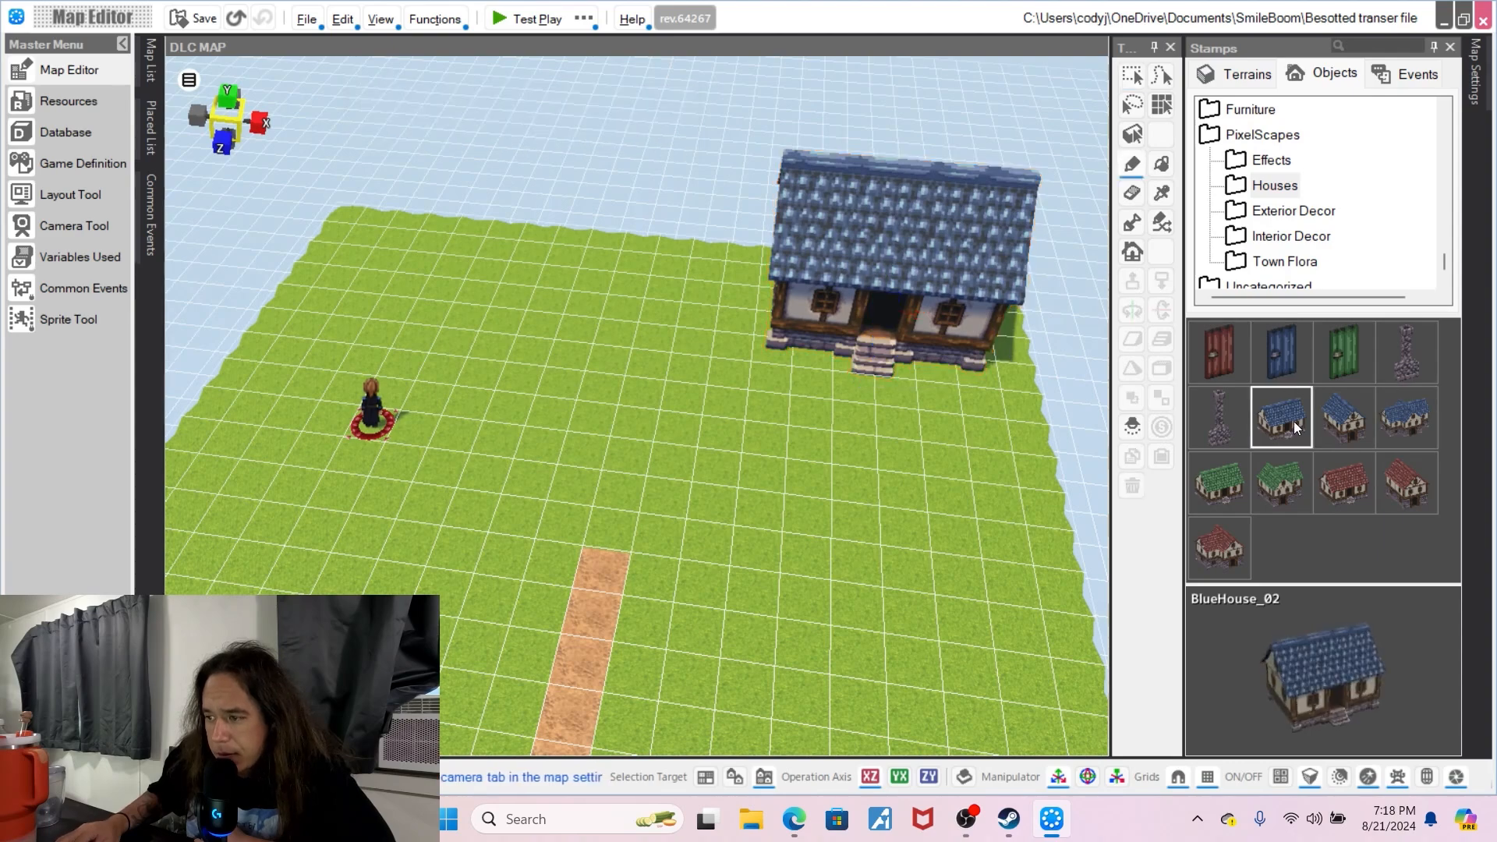
{"action": "left_click", "coordinate": [463, 298]}
{"action": "right_click", "coordinate": [611, 403]}
{"action": "left_click", "coordinate": [611, 403]}
{"action": "left_click", "coordinate": [827, 272]}
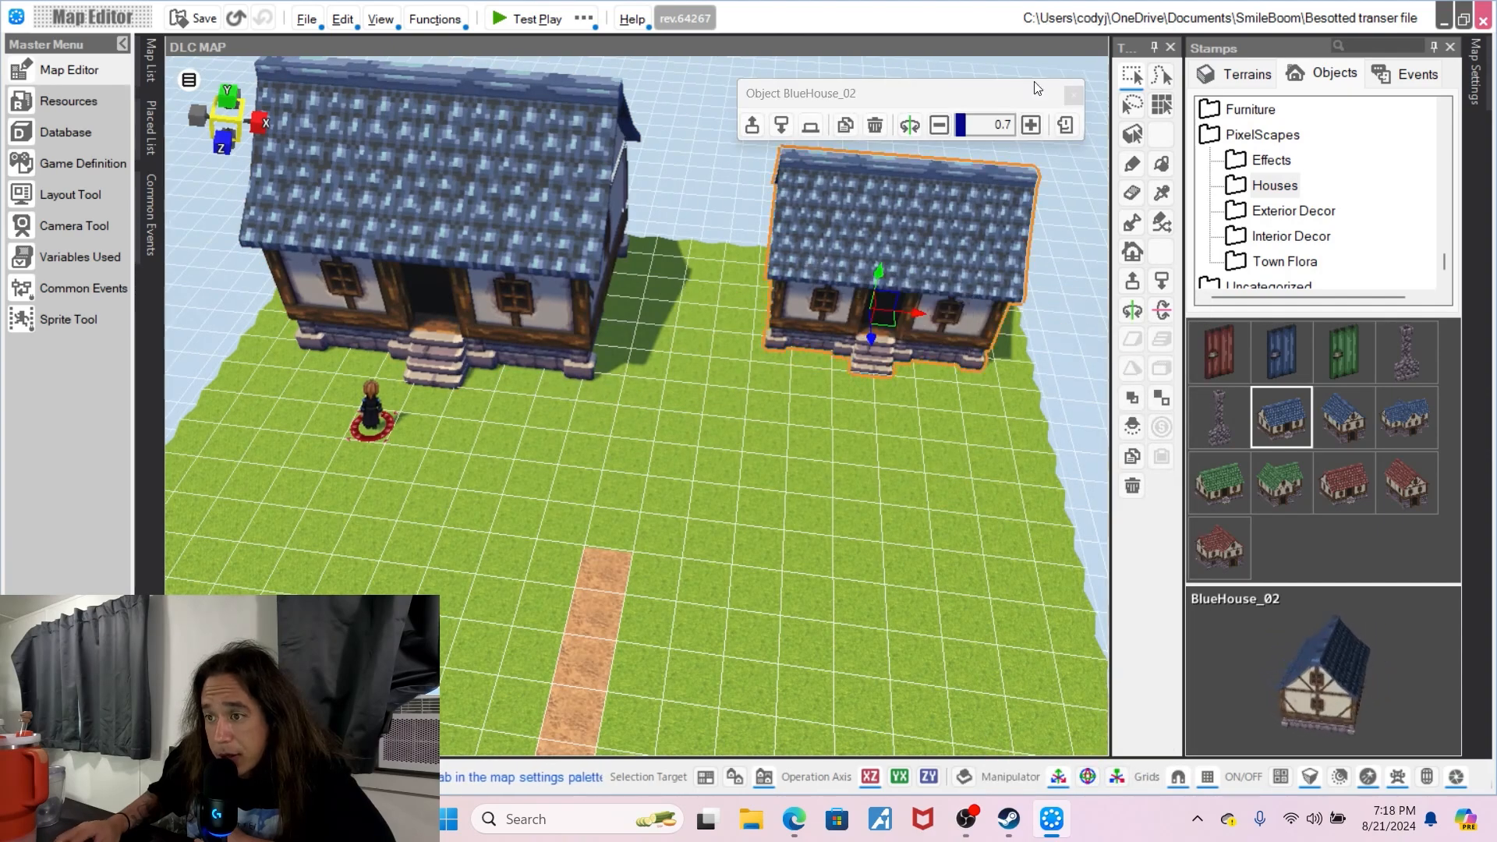
{"action": "left_click", "coordinate": [505, 246]}
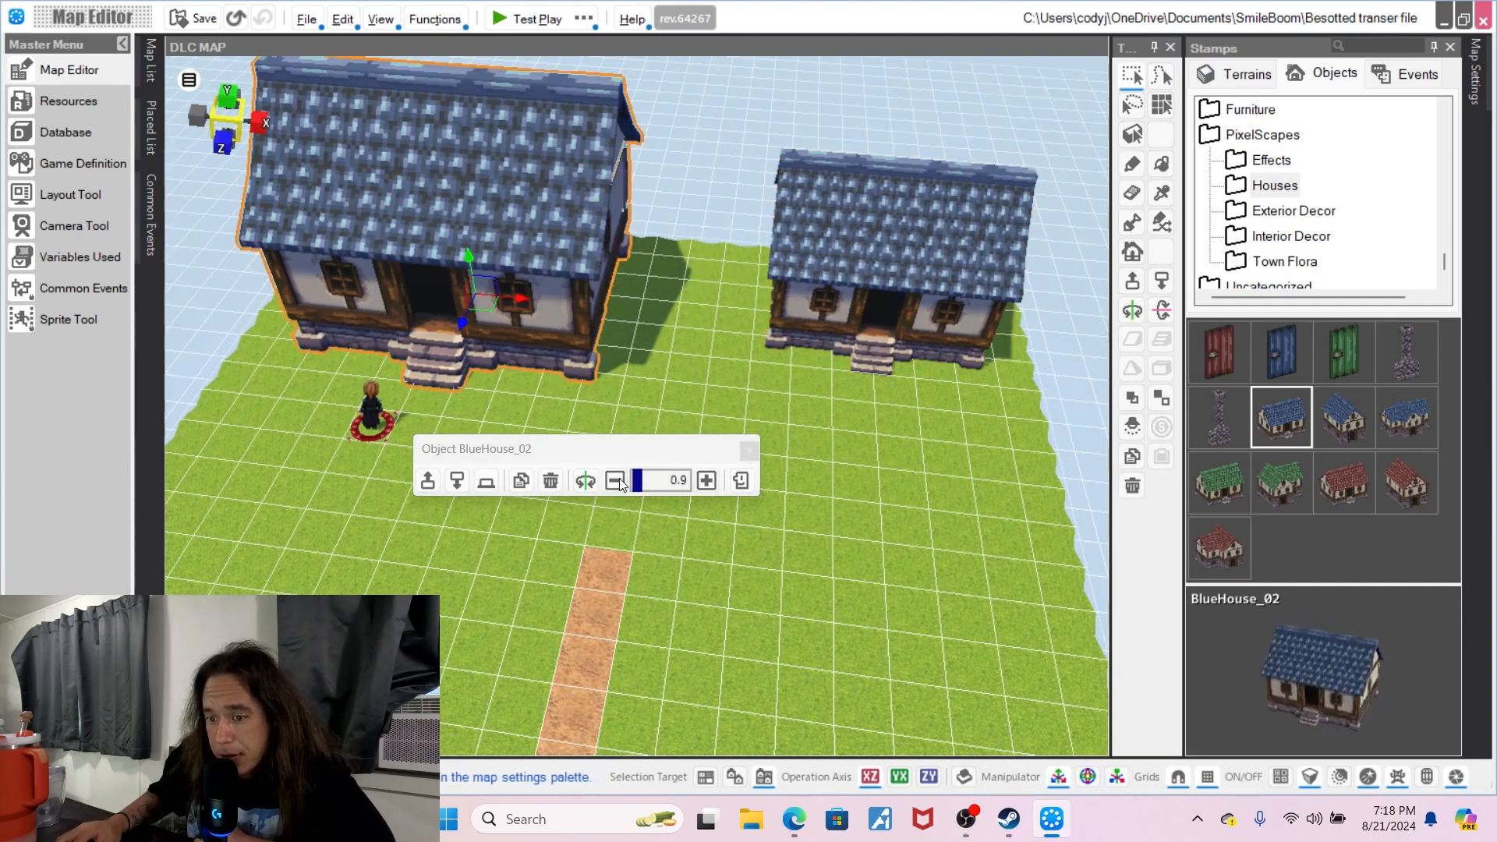
{"action": "double_click", "coordinate": [616, 481]}
{"action": "left_click", "coordinate": [616, 480]}
{"action": "left_click", "coordinate": [690, 359]}
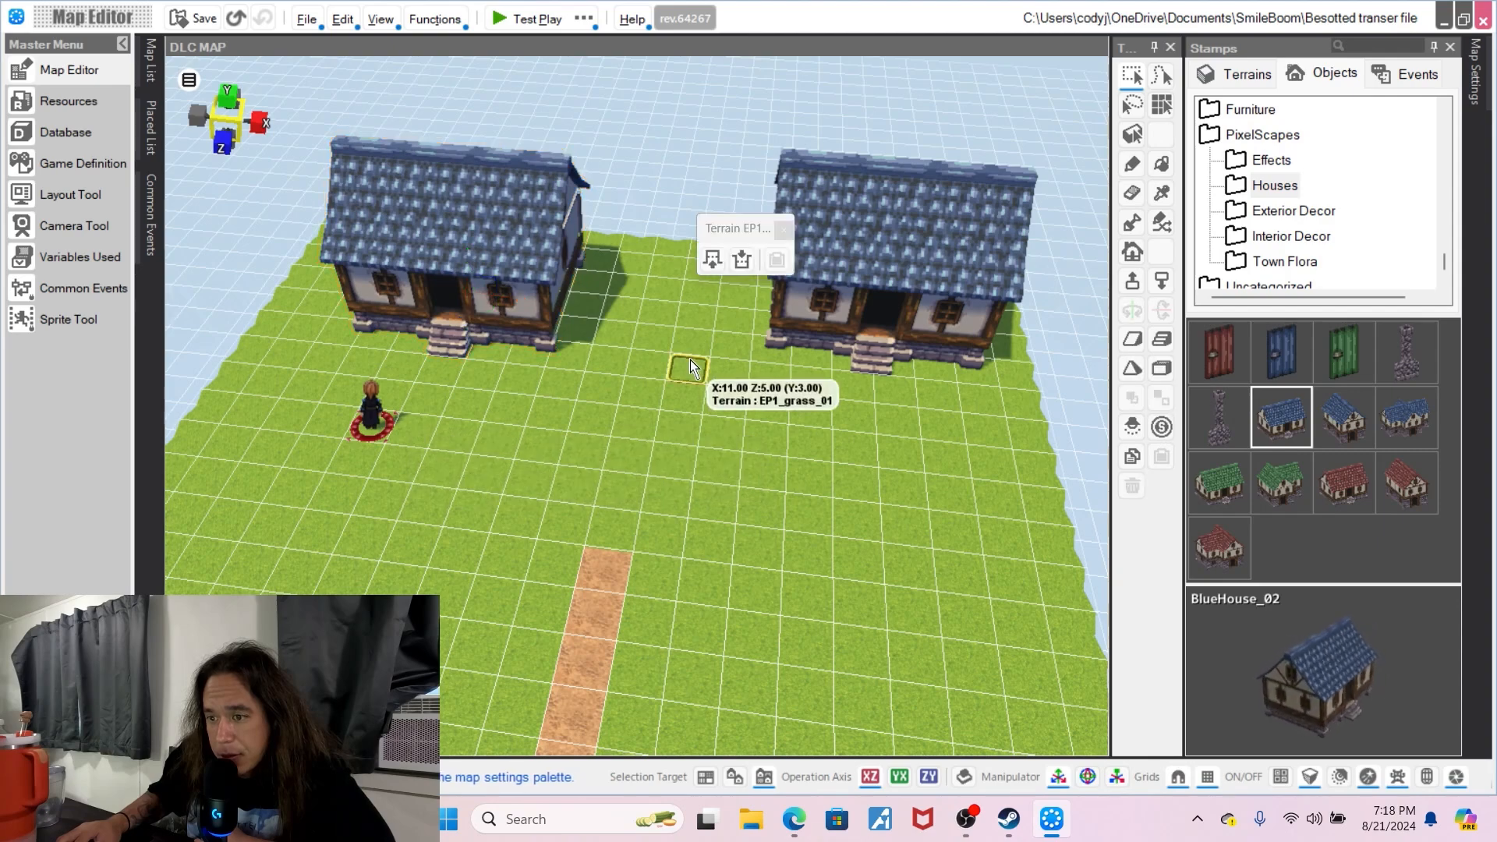
- Delete the second BlueHouse_02 from the map's back-left area
{"action": "right_click_drag", "start_coordinate": [687, 374], "coordinate": [713, 367]}
{"action": "right_click", "coordinate": [375, 261]}
{"action": "left_click", "coordinate": [499, 666]}
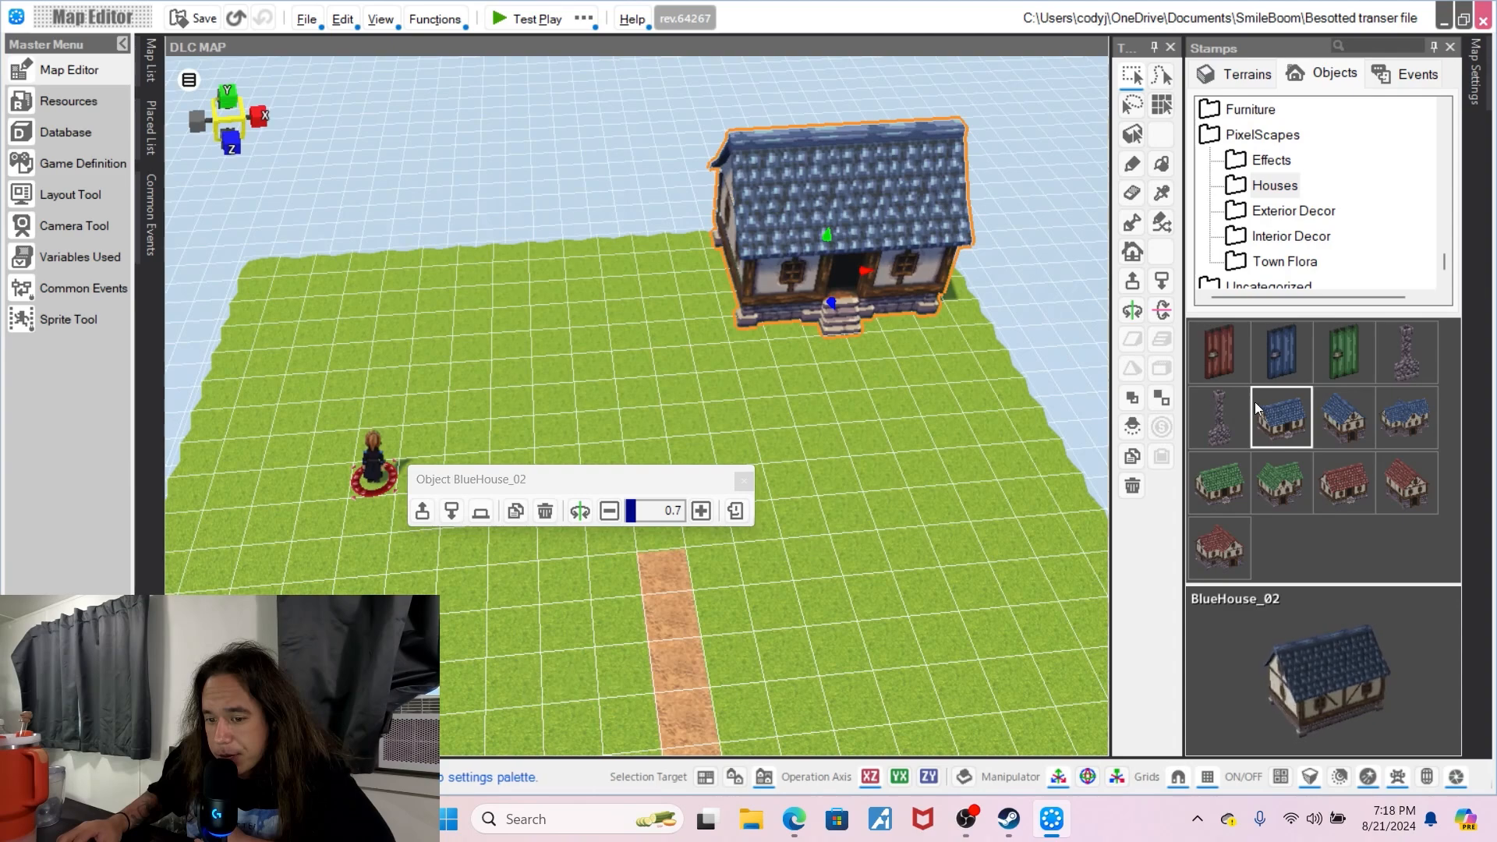
- Place a BlueHouse_05 in the map's back-left area at about X 6.5, Z 3.5
{"action": "left_click", "coordinate": [1382, 424]}
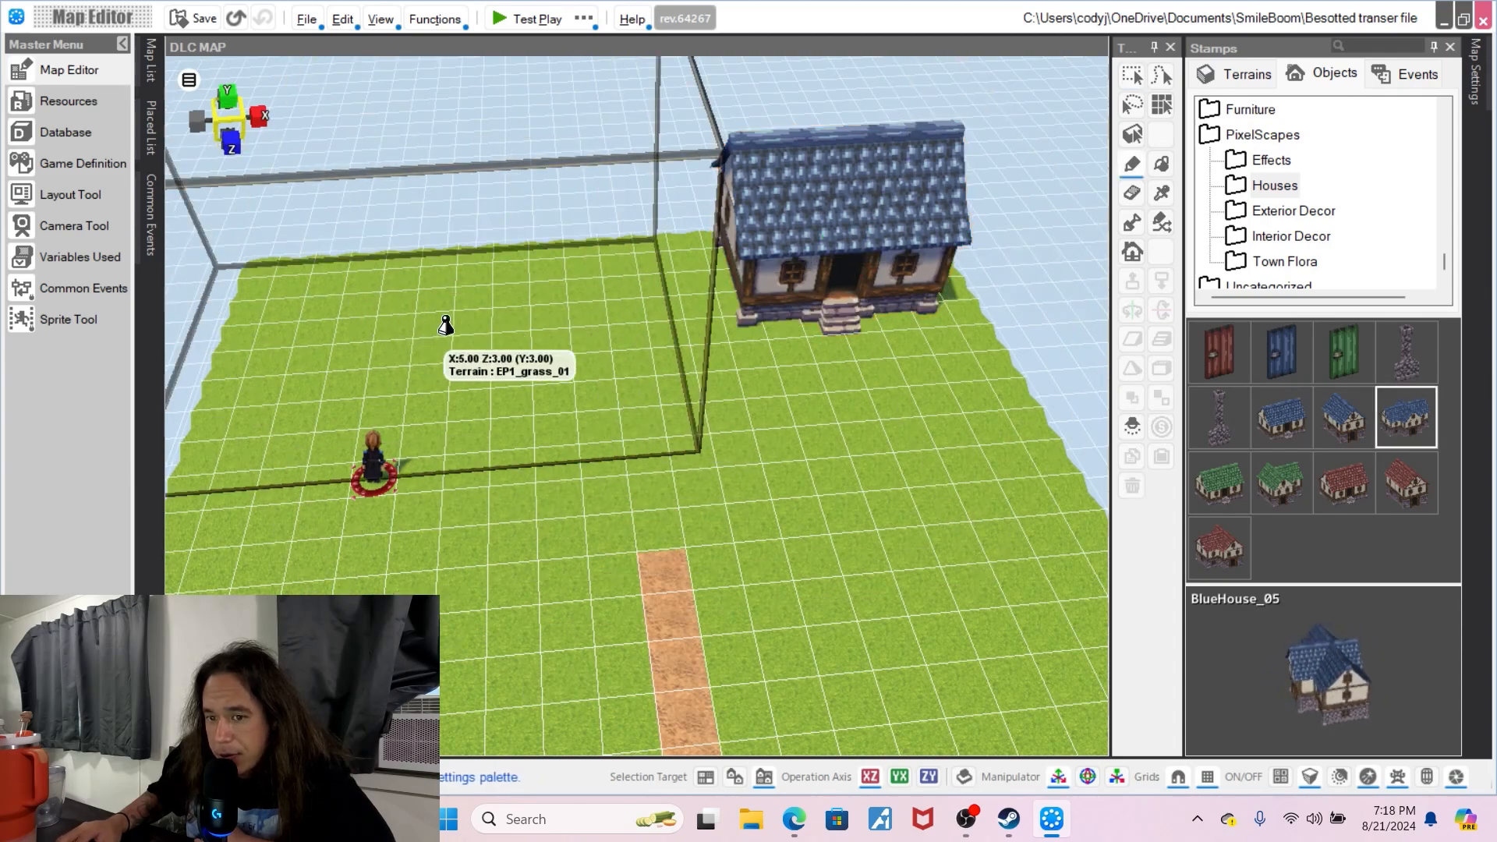
{"action": "left_click", "coordinate": [494, 321]}
{"action": "right_click", "coordinate": [869, 403]}
{"action": "left_click", "coordinate": [700, 404]}
- Scale the BlueHouse_05 down to 0.7
{"action": "left_click", "coordinate": [595, 293]}
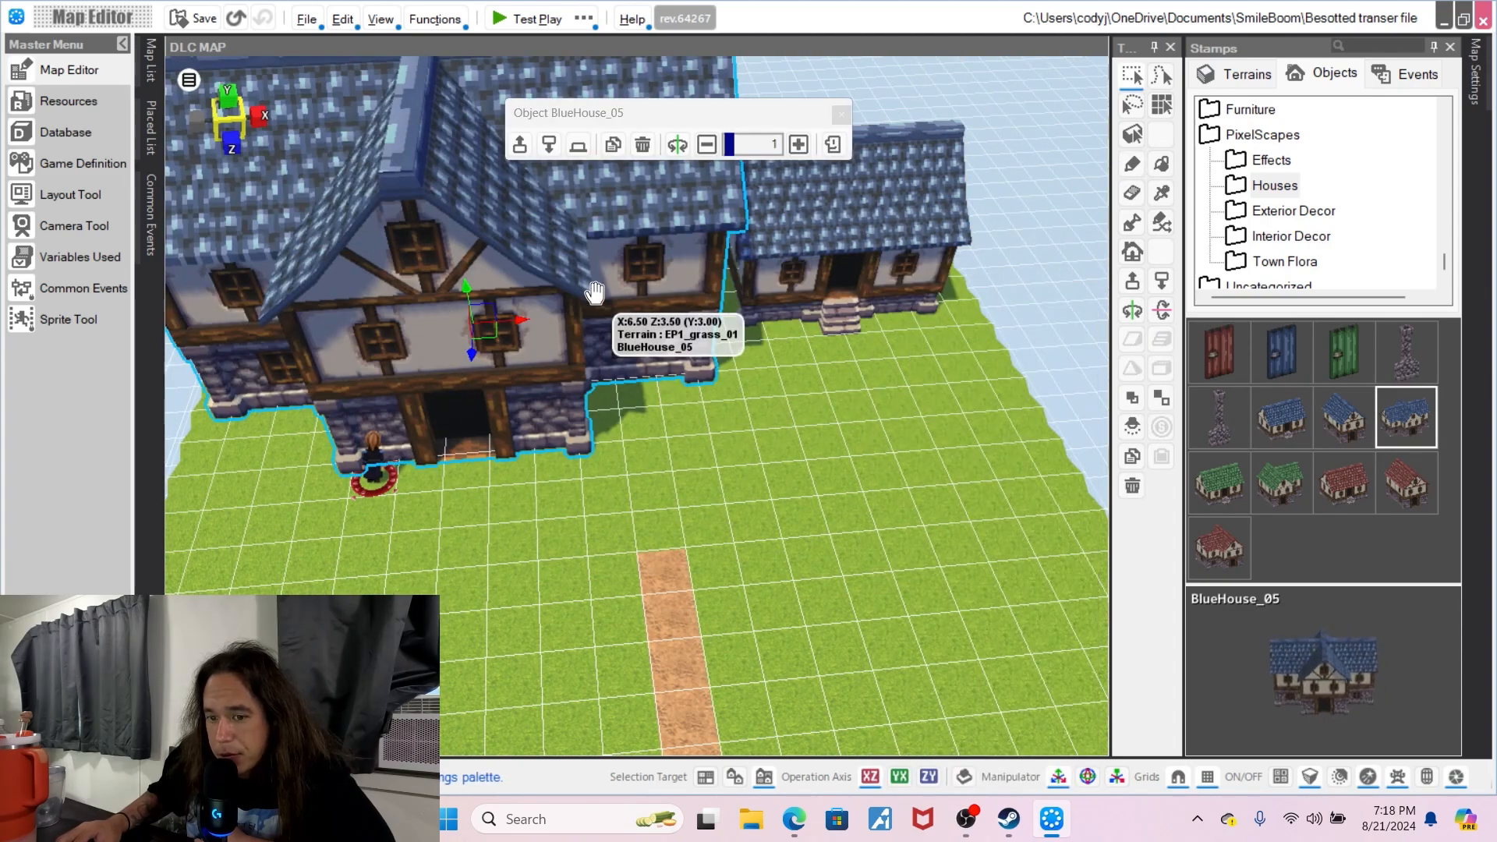
{"action": "left_click", "coordinate": [702, 145]}
{"action": "left_click", "coordinate": [702, 144]}
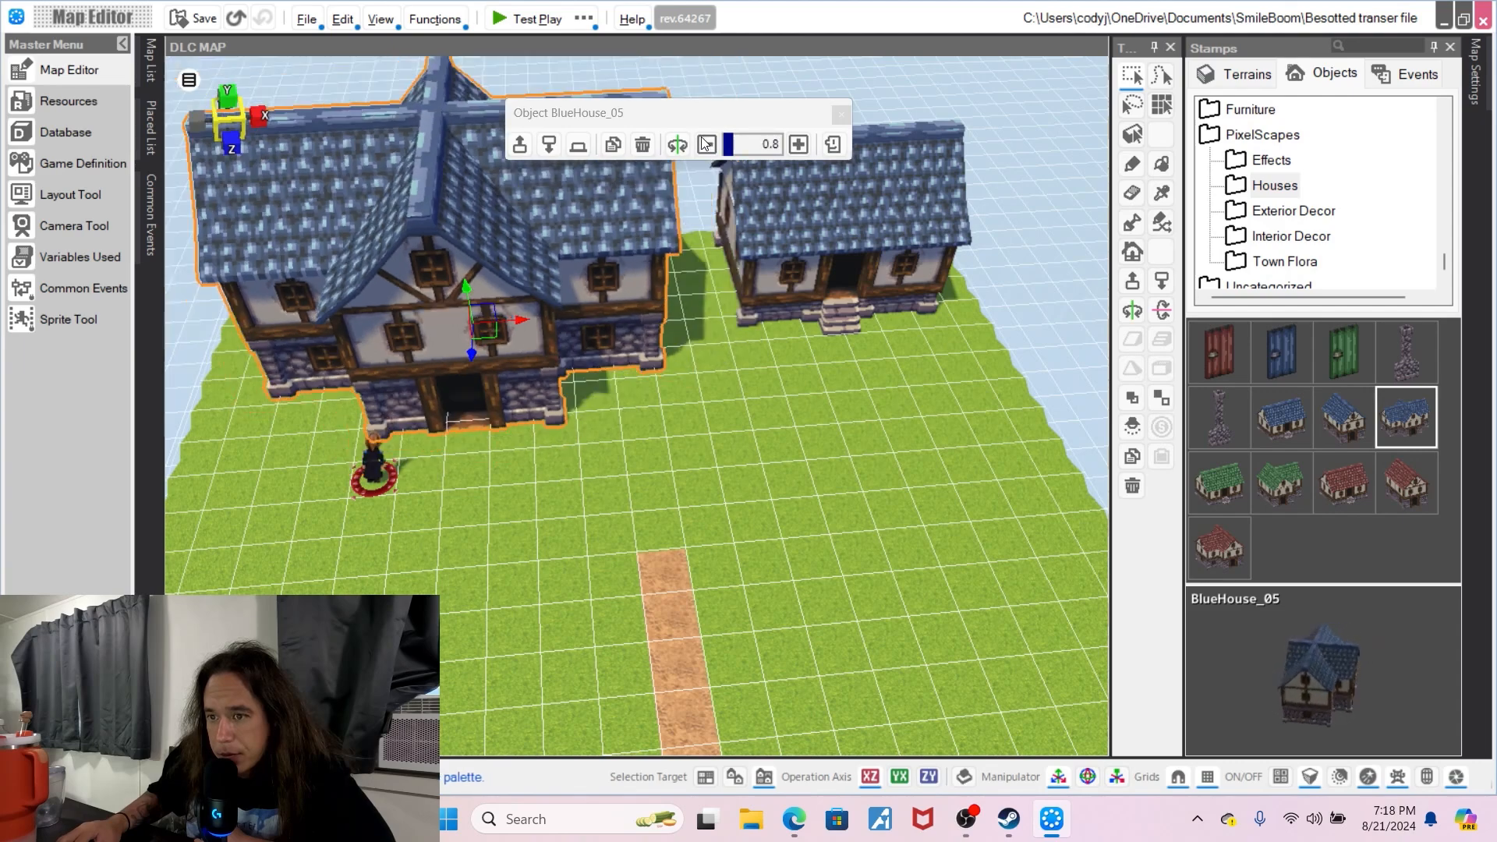
{"action": "left_click", "coordinate": [701, 144]}
{"action": "right_click", "coordinate": [876, 392]}
{"action": "left_click", "coordinate": [760, 405]}
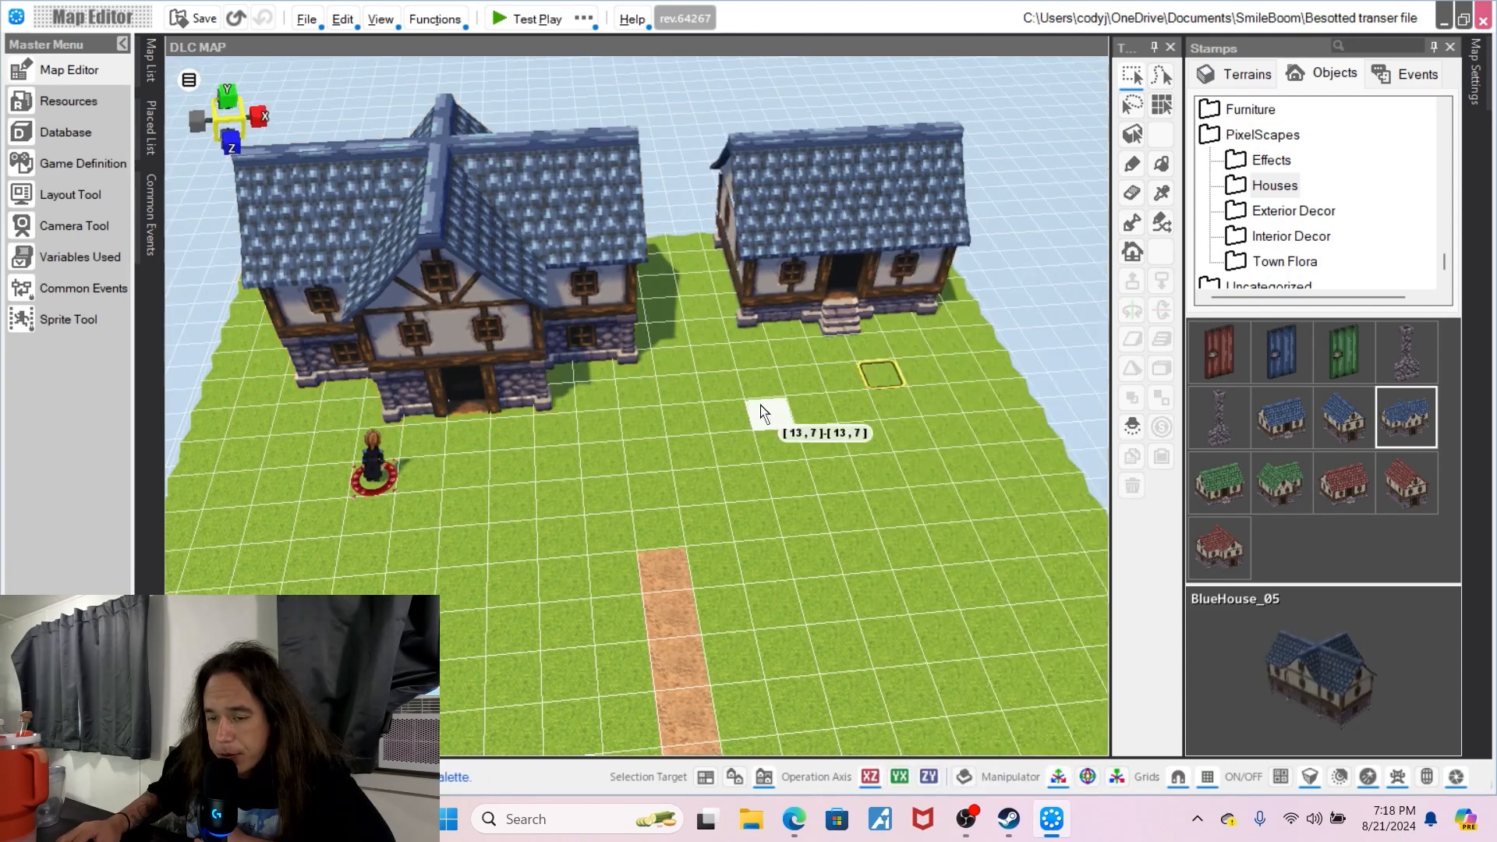
- Nudge the BlueHouse_05 slightly away from the smaller house and back toward the map's rear edge
{"action": "left_click", "coordinate": [557, 347]}
{"action": "left_click_drag", "start_coordinate": [527, 326], "coordinate": [497, 322]}
{"action": "middle_click_drag", "start_coordinate": [683, 427], "coordinate": [738, 251]}
{"action": "left_click_drag", "start_coordinate": [730, 269], "coordinate": [773, 262]}
{"action": "left_click", "coordinate": [652, 410]}
- Nudge the BlueHouse_02 slightly toward the map's rear edge to line it up with the larger house
{"action": "right_click_drag", "start_coordinate": [654, 425], "coordinate": [608, 366]}
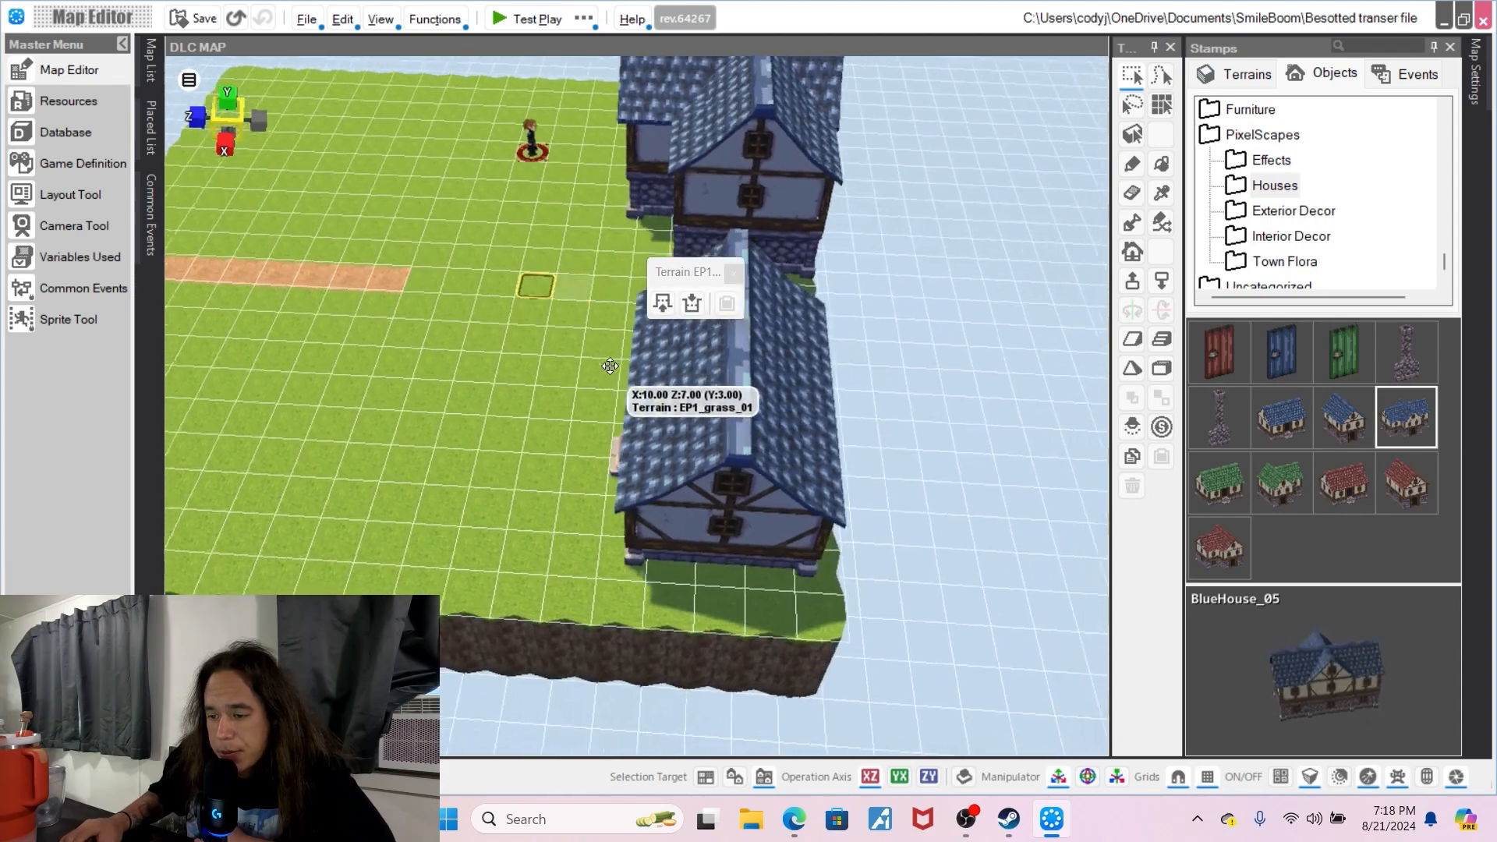
{"action": "left_click", "coordinate": [701, 490]}
{"action": "left_click_drag", "start_coordinate": [667, 460], "coordinate": [677, 458]}
{"action": "left_click", "coordinate": [550, 454]}
{"action": "middle_click_drag", "start_coordinate": [550, 453], "coordinate": [727, 413]}
{"action": "right_click_drag", "start_coordinate": [718, 436], "coordinate": [698, 323]}
{"action": "mouse_move", "coordinate": [750, 289]}
{"action": "middle_mouse_down"}
{"action": "mouse_move", "coordinate": [733, 368]}
{"action": "mouse_move", "coordinate": [768, 310]}
{"action": "middle_mouse_up"}
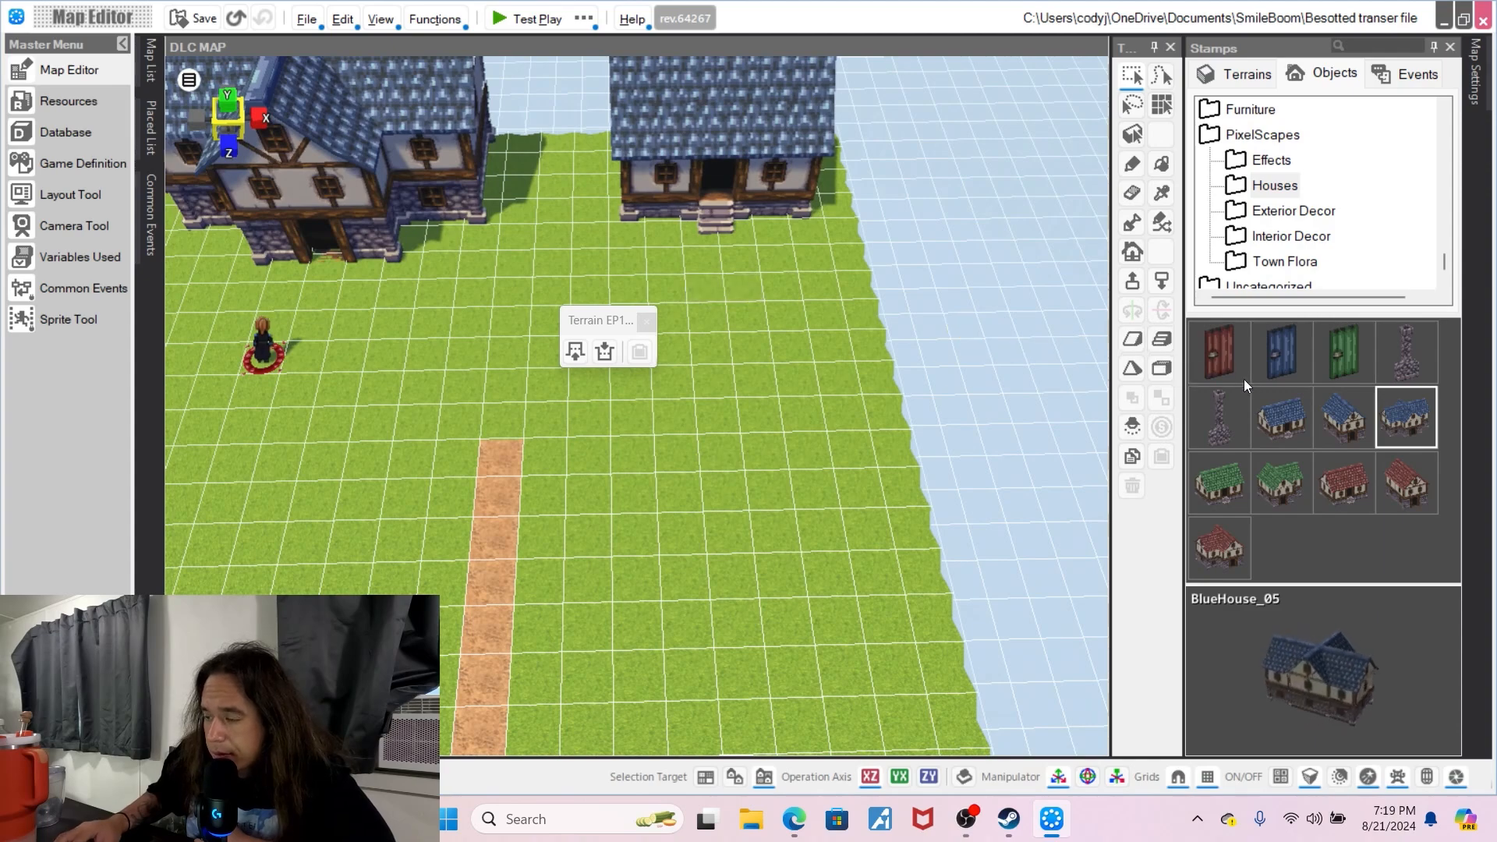
- Place a Chimney_01 on the grass between the two houses at X 10, Z 2 and scale it to 0.7
{"action": "left_click", "coordinate": [1280, 352]}
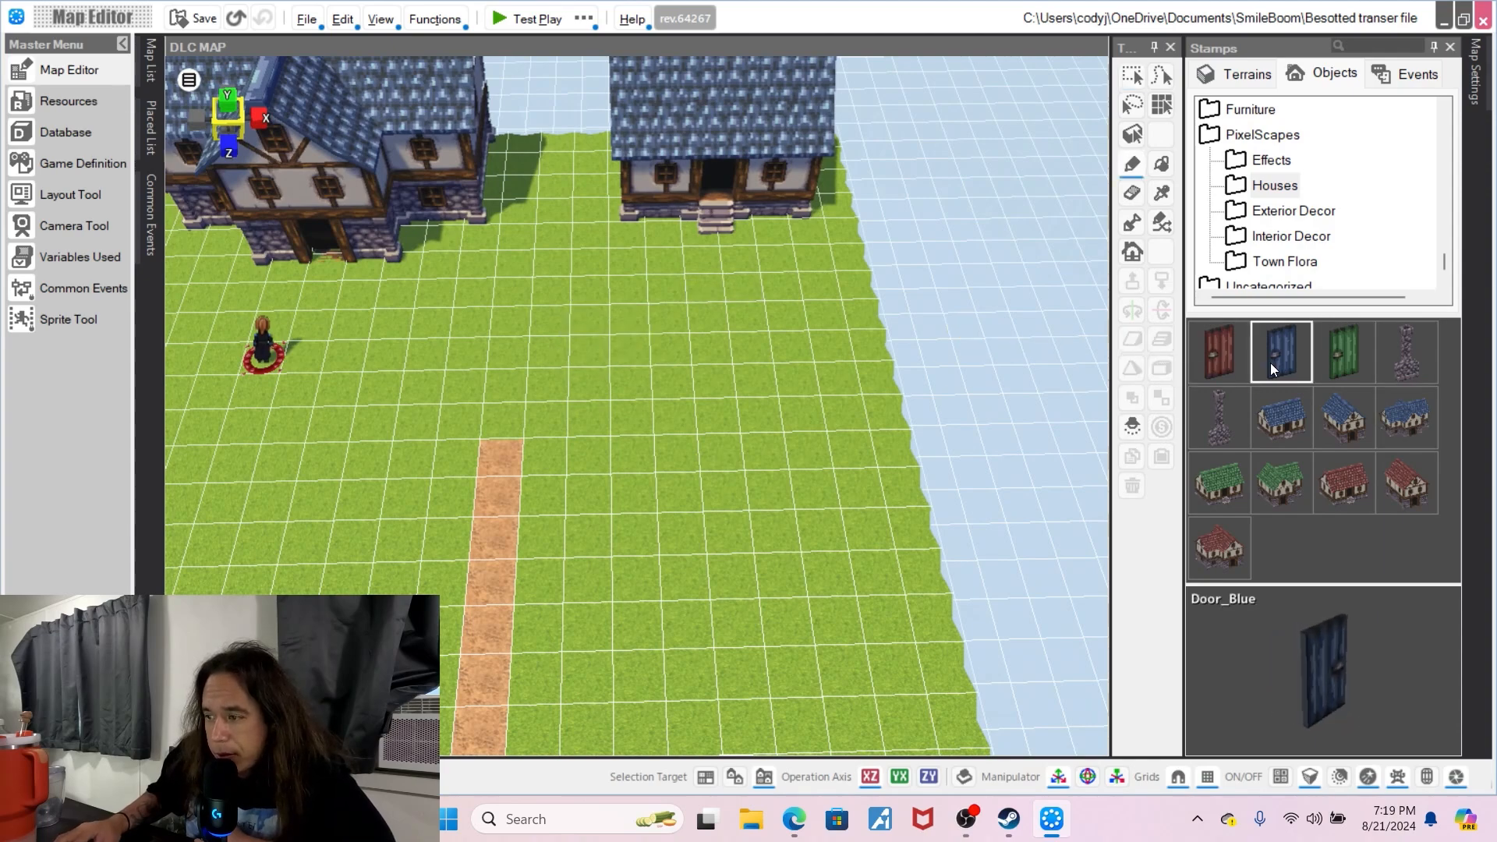
{"action": "left_click", "coordinate": [1400, 357]}
{"action": "scroll", "coordinate": [626, 364], "scroll_direction": "up", "scroll_amount": 5}
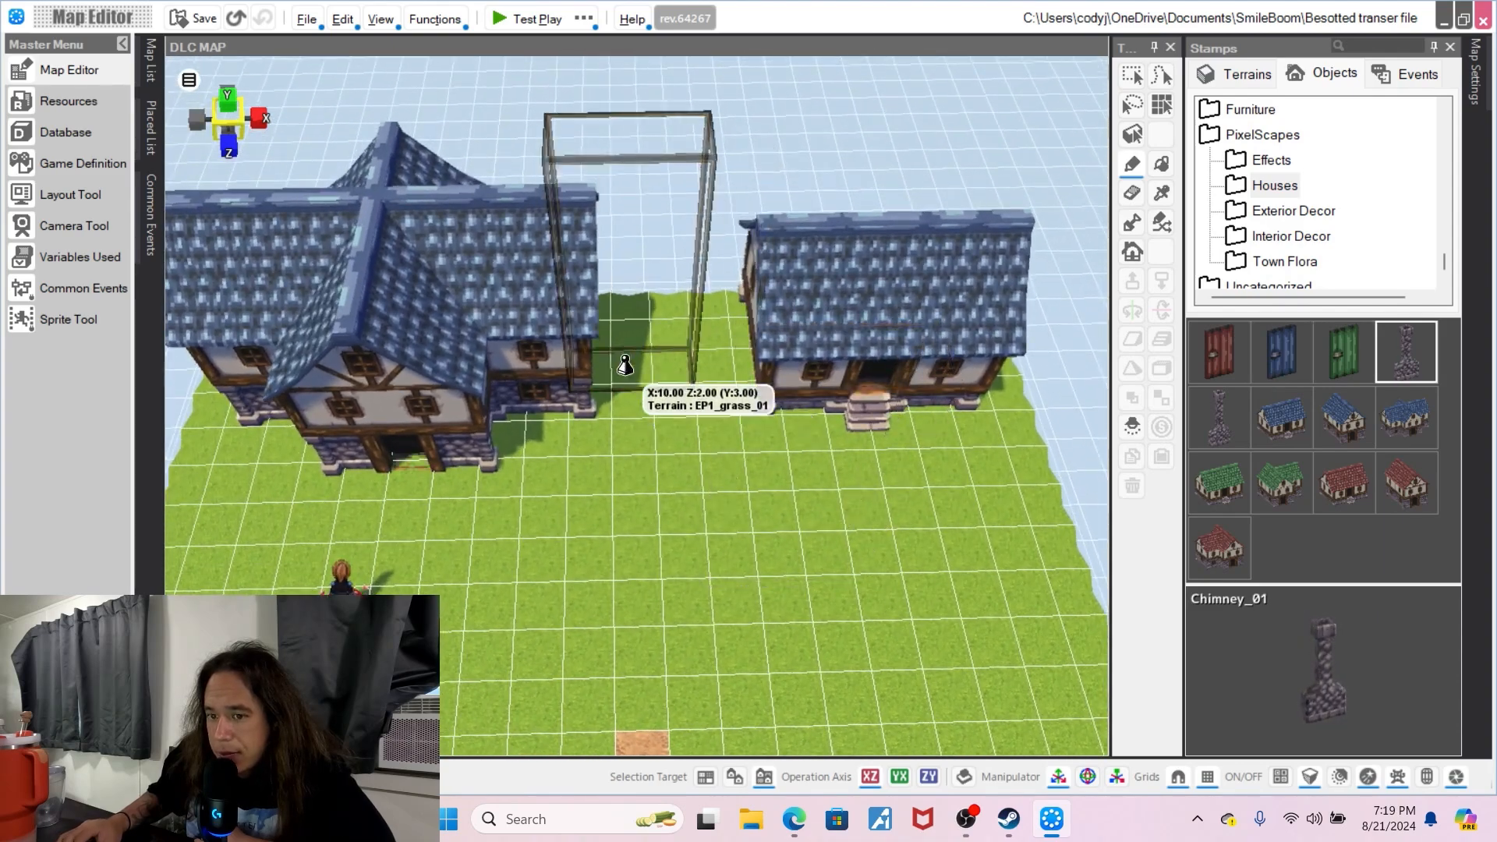
{"action": "left_click", "coordinate": [625, 364]}
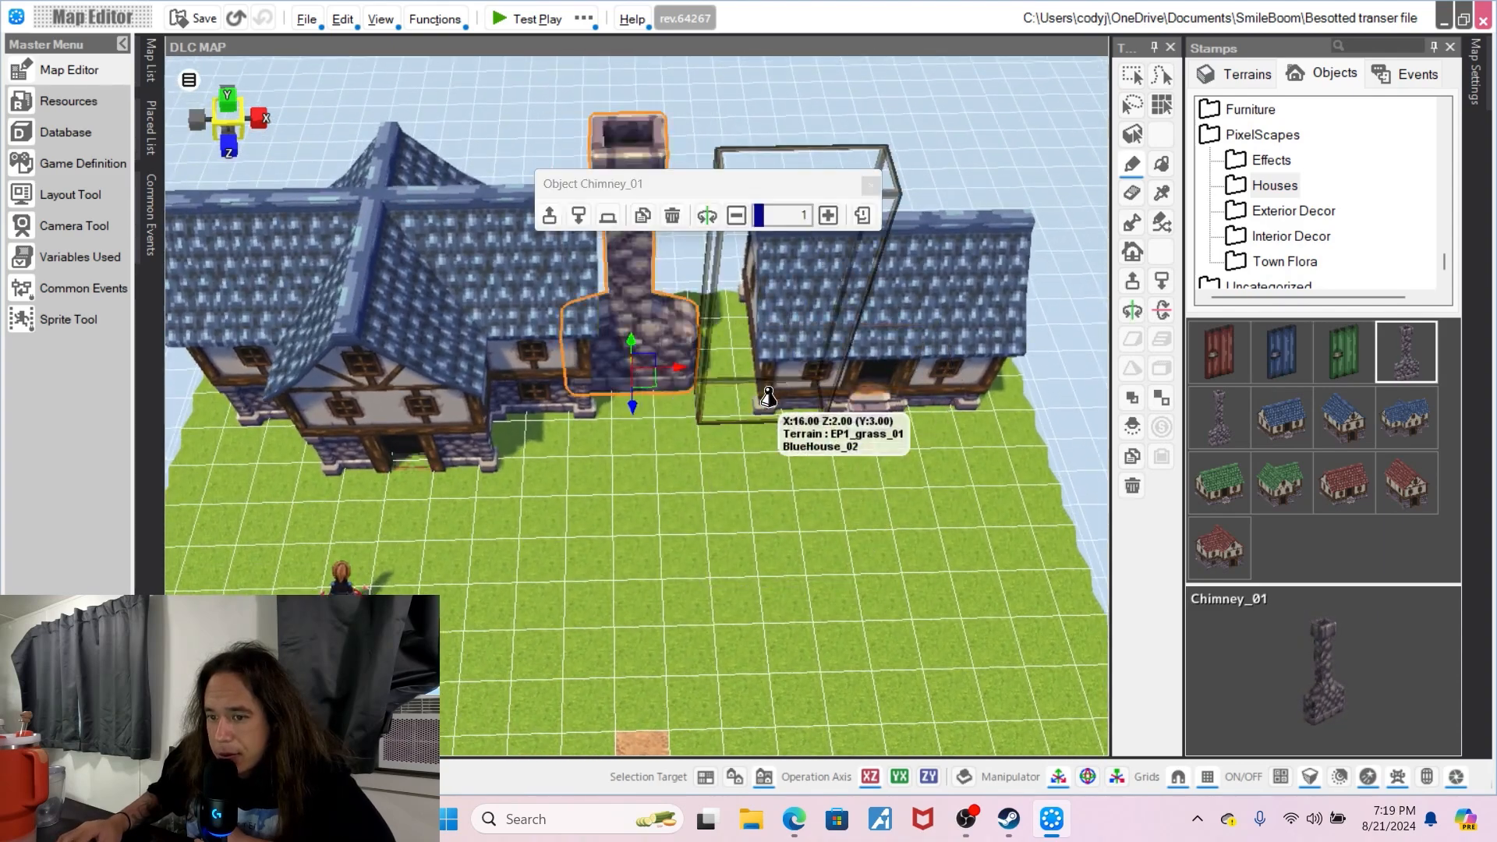
{"action": "left_click", "coordinate": [736, 216]}
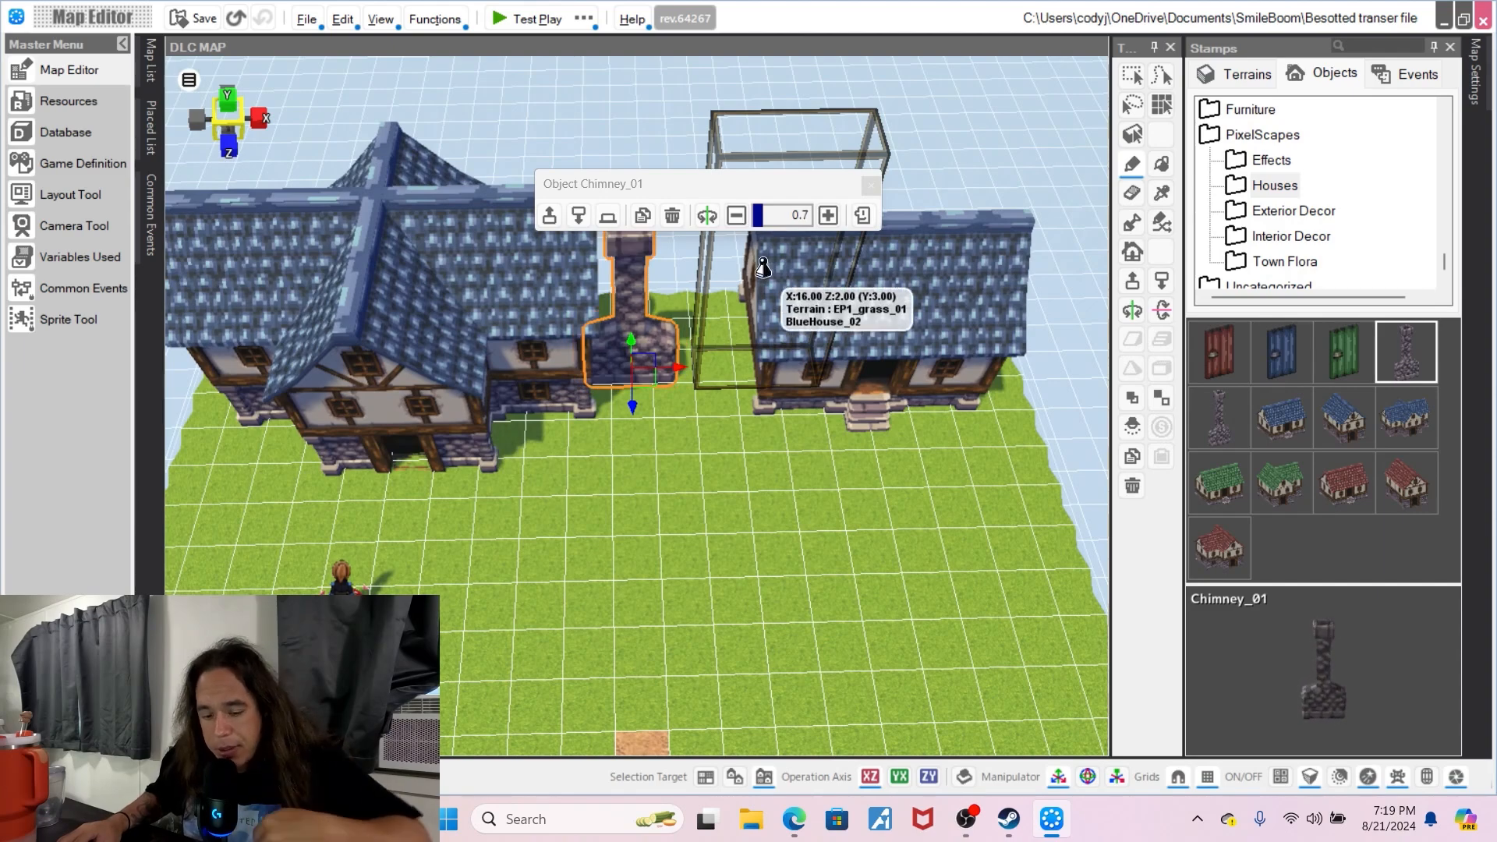
{"action": "right_click", "coordinate": [745, 489]}
{"action": "left_click", "coordinate": [676, 484]}
- Move the Chimney_01 against the side wall of the BlueHouse_05 facing the smaller house
{"action": "right_click_drag", "start_coordinate": [676, 484], "coordinate": [573, 491]}
{"action": "left_click", "coordinate": [670, 365]}
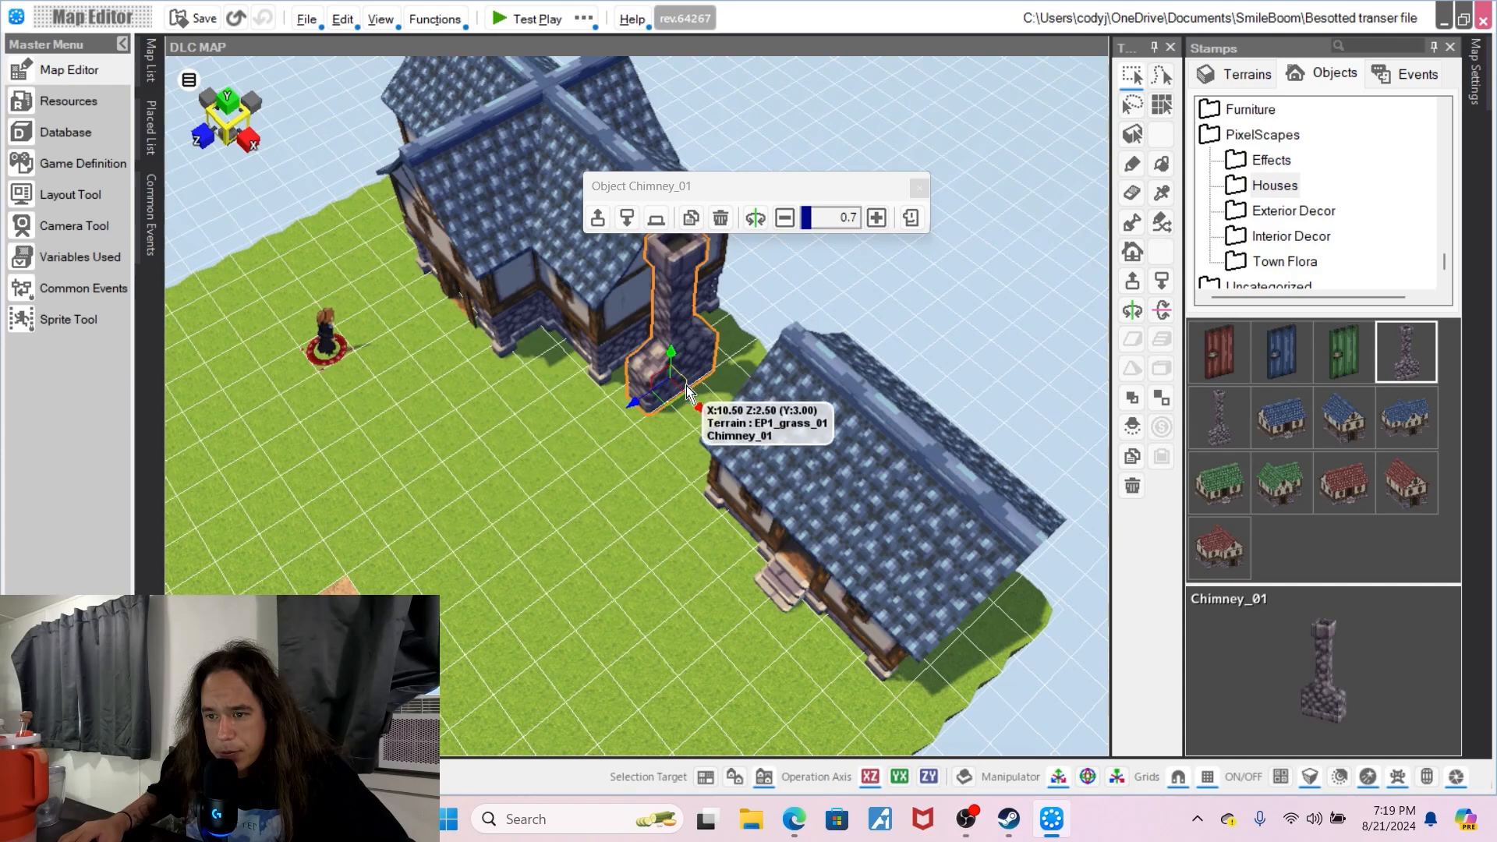
{"action": "left_click_drag", "start_coordinate": [699, 405], "coordinate": [613, 372]}
{"action": "left_click", "coordinate": [592, 480]}
{"action": "right_click_drag", "start_coordinate": [592, 480], "coordinate": [626, 500]}
- Scale the Chimney_01 to 0.8 and fine-tune its position against the BlueHouse_05 side wall
{"action": "left_click", "coordinate": [641, 316]}
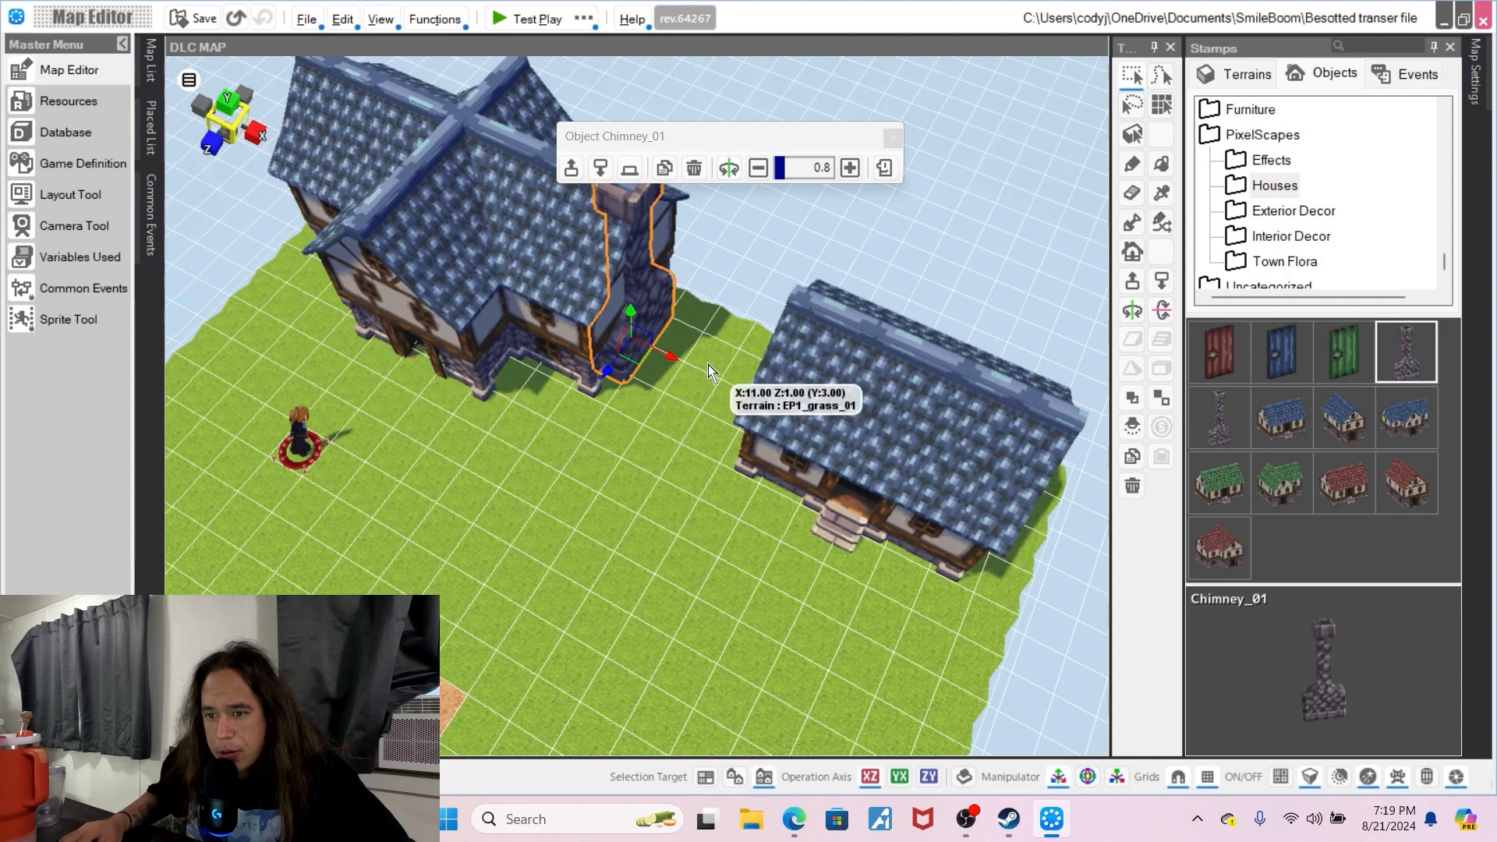
{"action": "mouse_move", "coordinate": [670, 357]}
{"action": "left_mouse_down"}
{"action": "mouse_move", "coordinate": [701, 370]}
{"action": "mouse_move", "coordinate": [676, 367]}
{"action": "left_mouse_up"}
{"action": "left_click", "coordinate": [594, 492]}
{"action": "middle_click_drag", "start_coordinate": [594, 492], "coordinate": [628, 475]}
{"action": "left_click", "coordinate": [595, 194]}
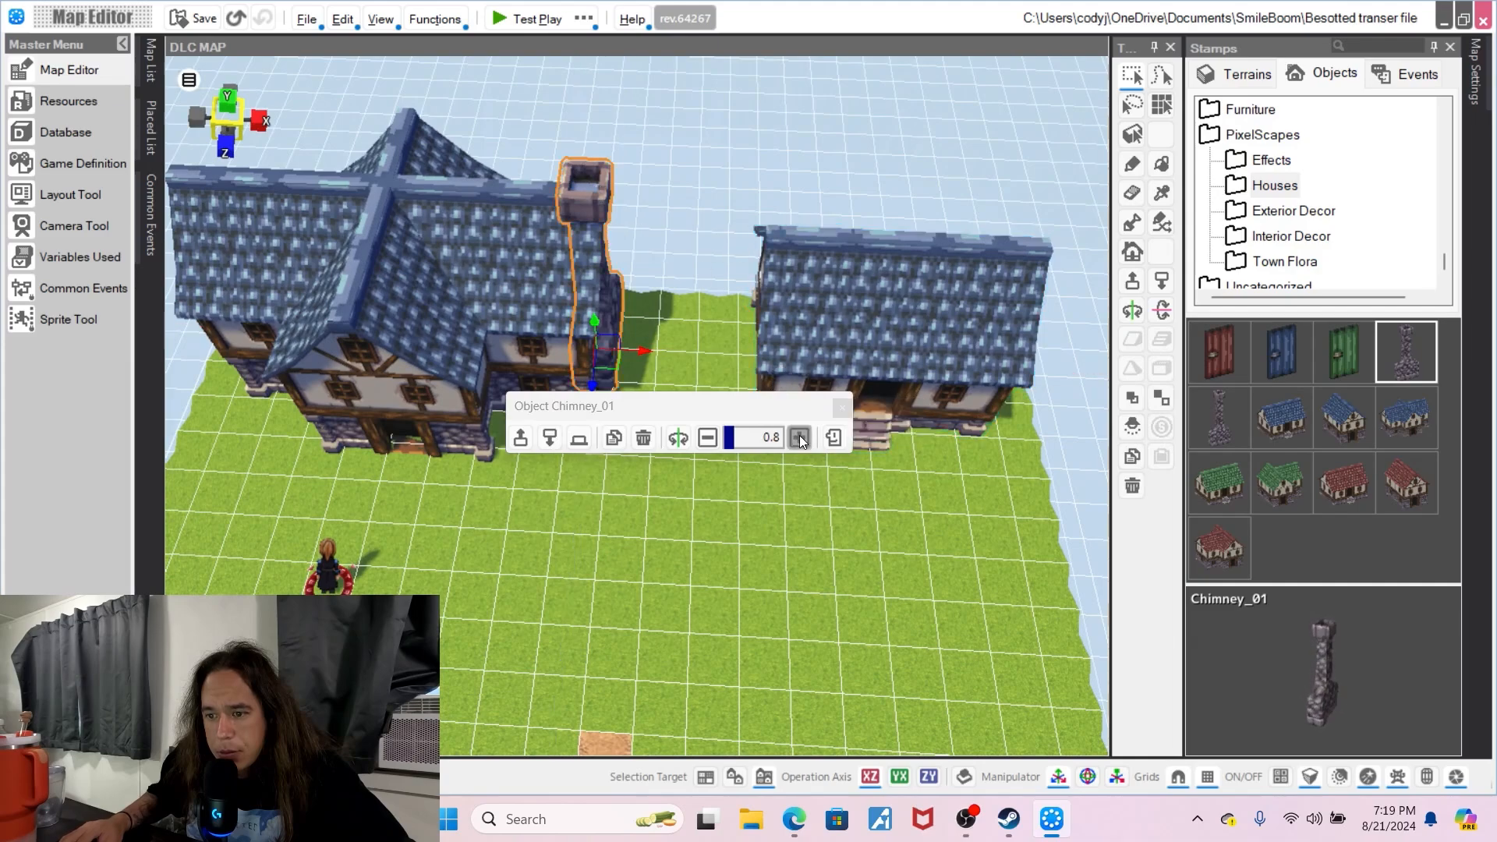
{"action": "left_click", "coordinate": [672, 568]}
{"action": "middle_click_drag", "start_coordinate": [671, 568], "coordinate": [685, 490]}
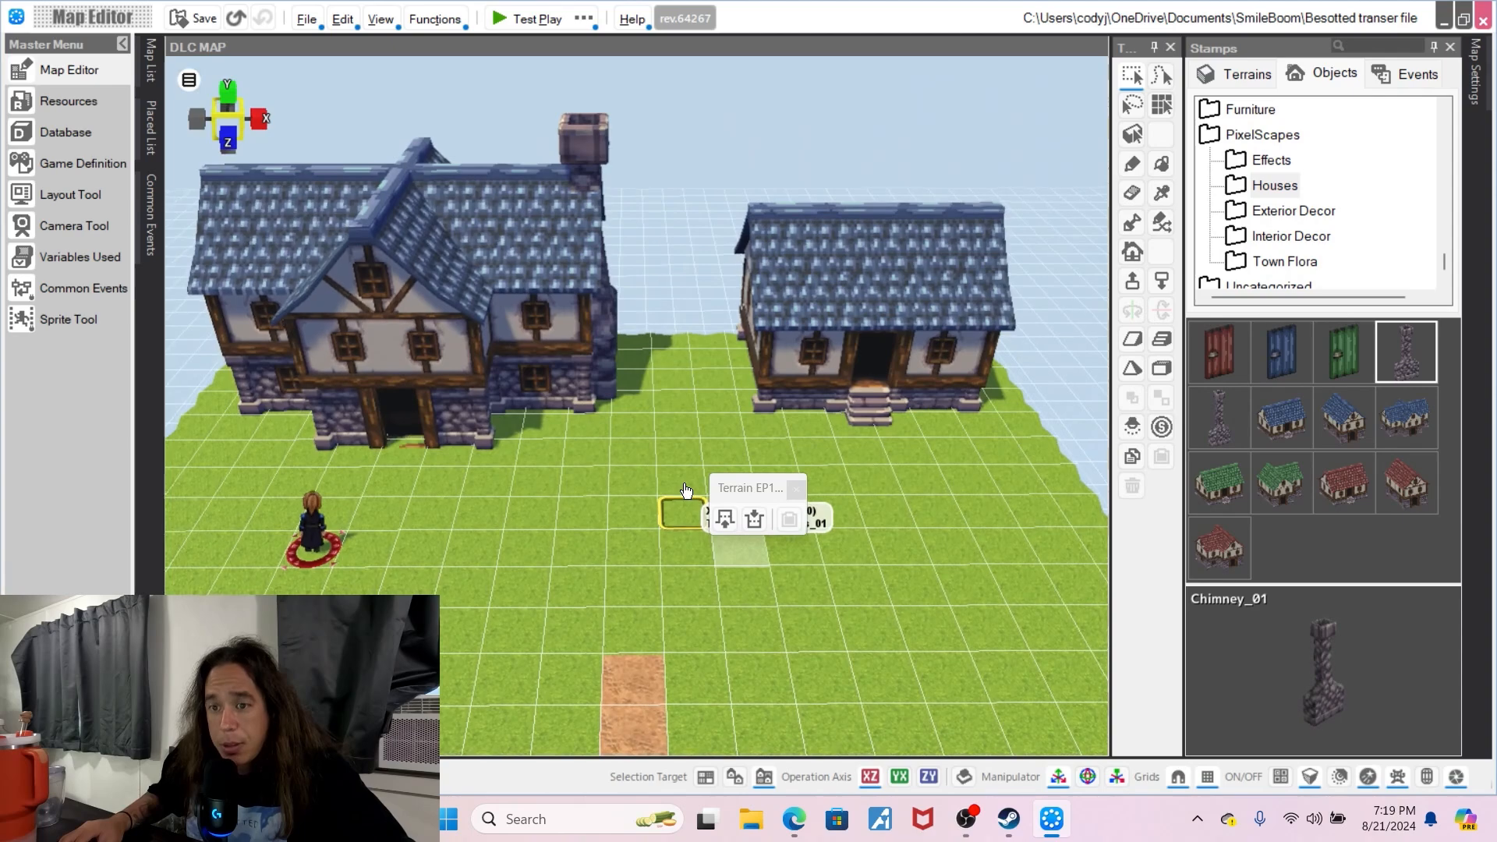
- Place a RedHouse_03 on the open grass at X 15.5, Z 14.5 and scale it to 0.7
{"action": "left_click", "coordinate": [1279, 164]}
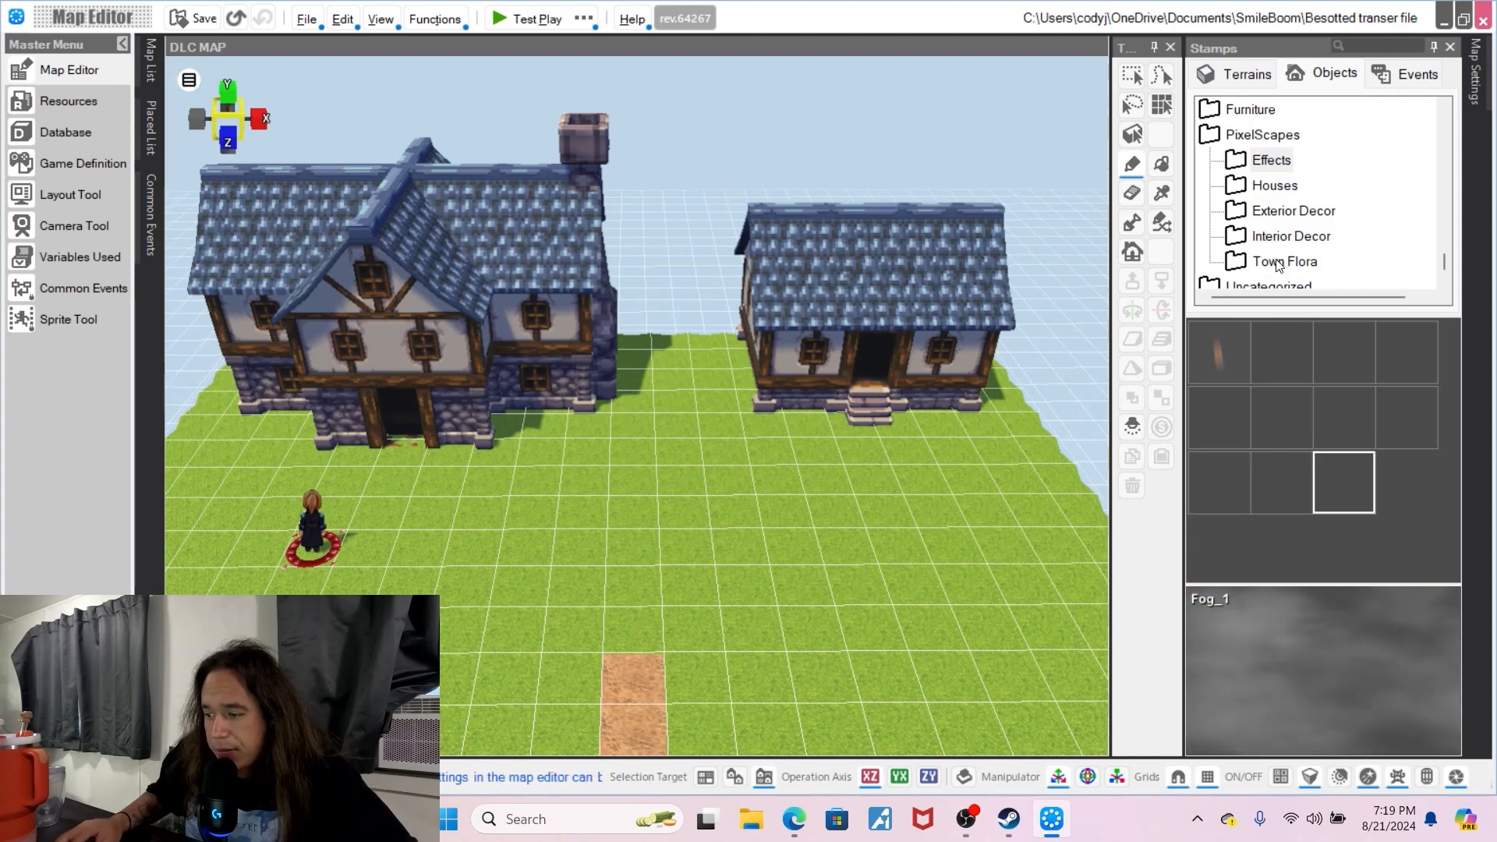
{"action": "left_click", "coordinate": [1275, 188]}
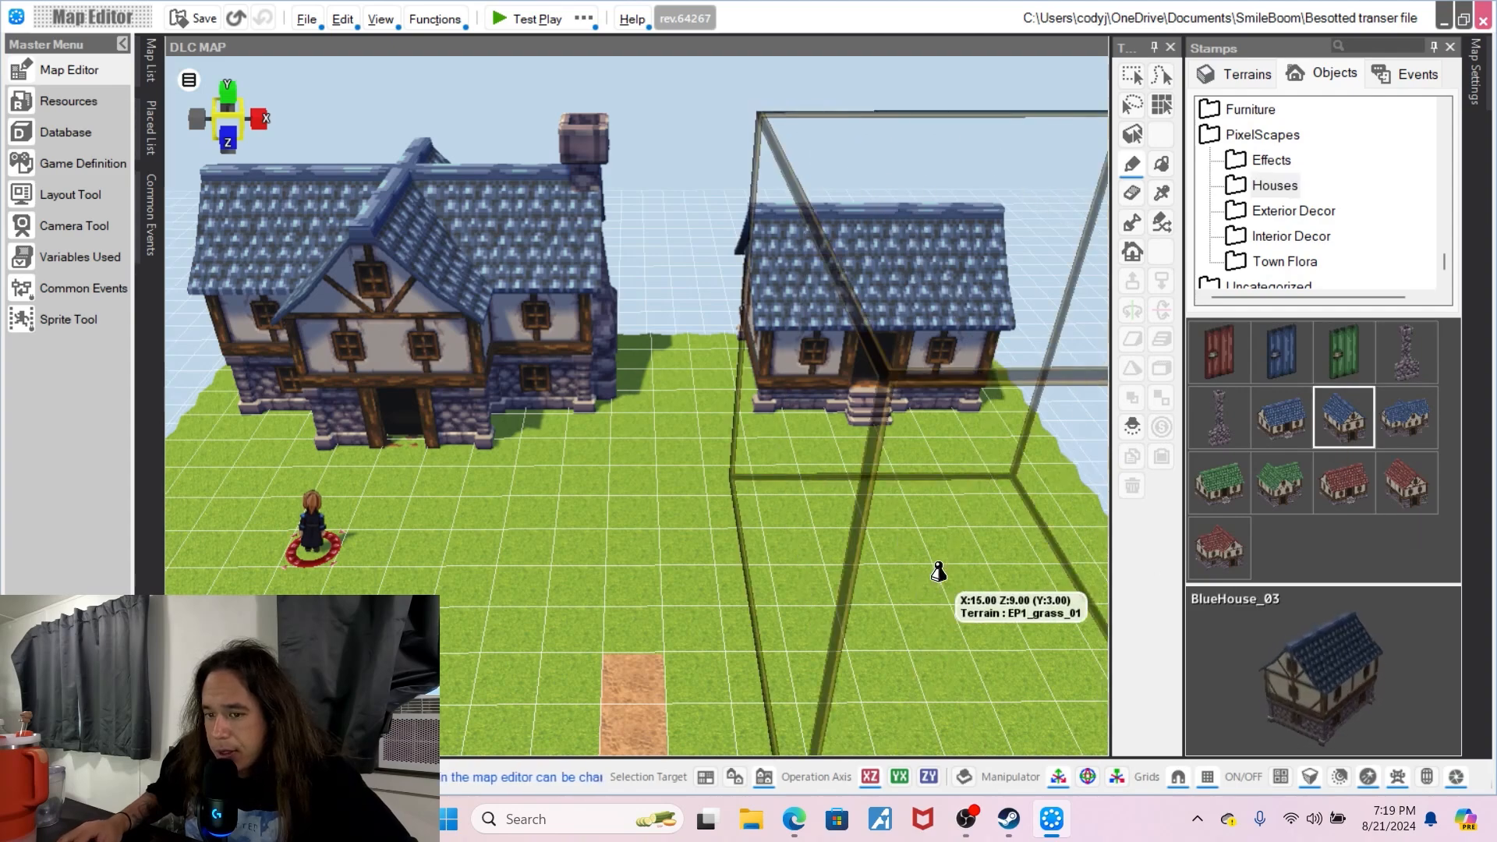
{"action": "scroll", "coordinate": [939, 571], "scroll_direction": "down", "scroll_amount": 3}
{"action": "scroll", "coordinate": [906, 536], "scroll_direction": "down", "scroll_amount": 4}
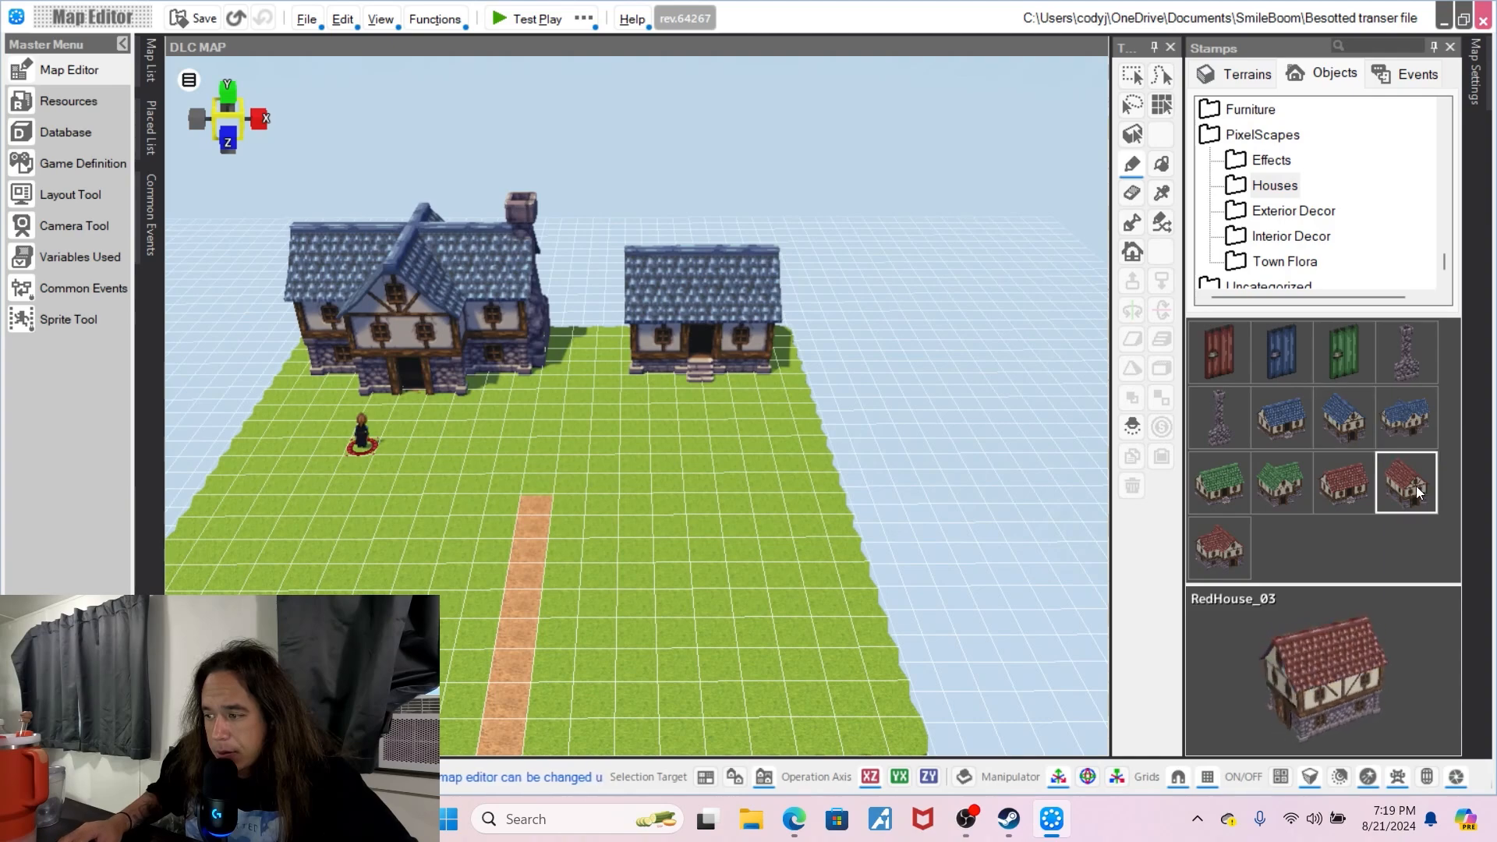
{"action": "left_click", "coordinate": [713, 557]}
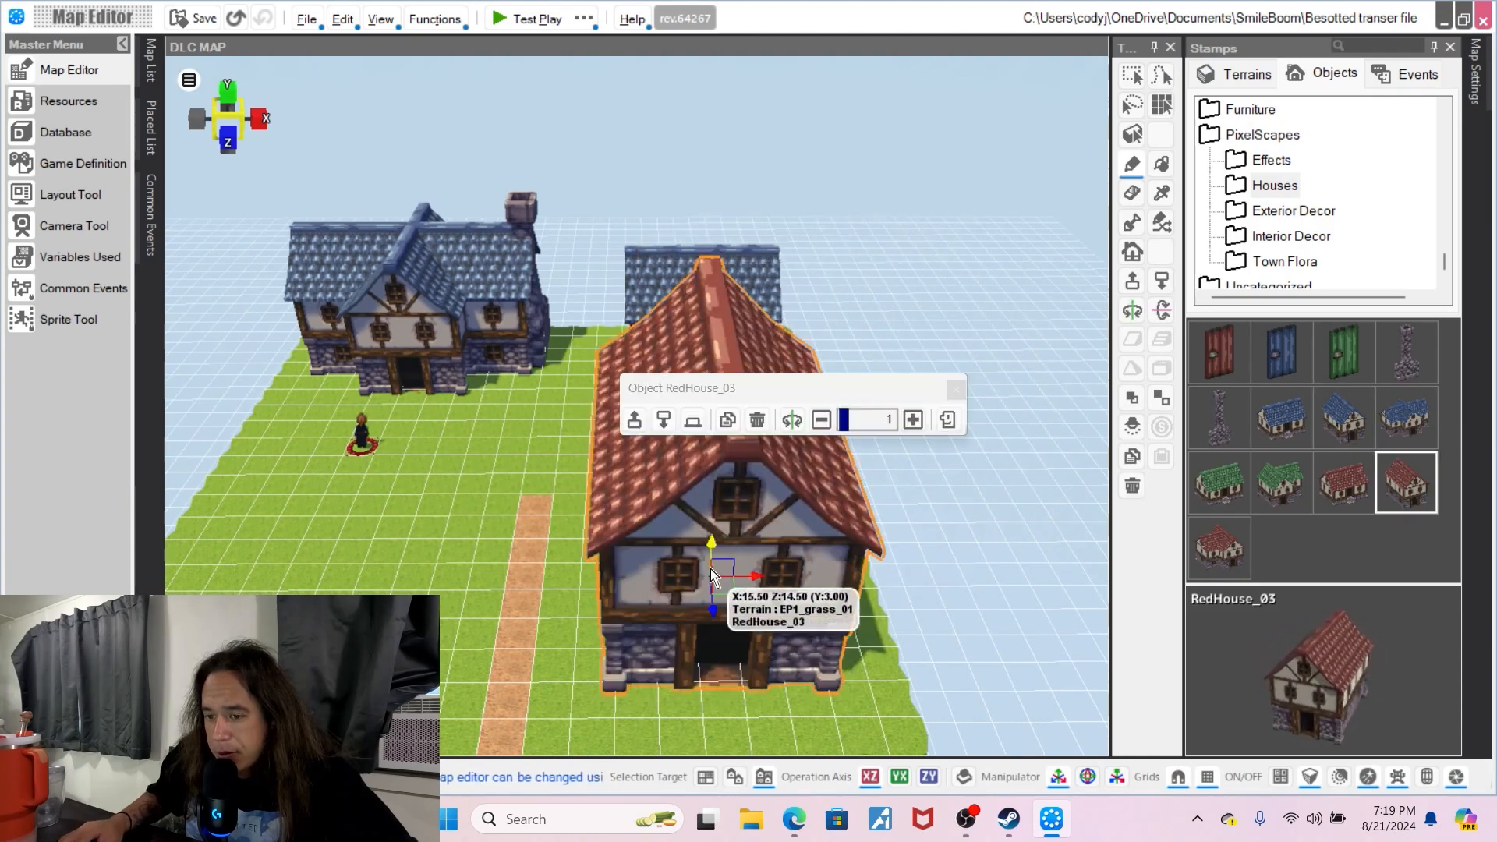
{"action": "left_click", "coordinate": [821, 420]}
{"action": "left_click", "coordinate": [821, 420]}
{"action": "left_click", "coordinate": [821, 419]}
- Rotate the RedHouse_03 to face the dirt path and move it to the map's corner at X 17, Z 18
{"action": "key", "text": "r"}
{"action": "key", "text": "r"}
{"action": "key", "text": "r"}
{"action": "key", "text": "r"}
{"action": "key", "text": "r"}
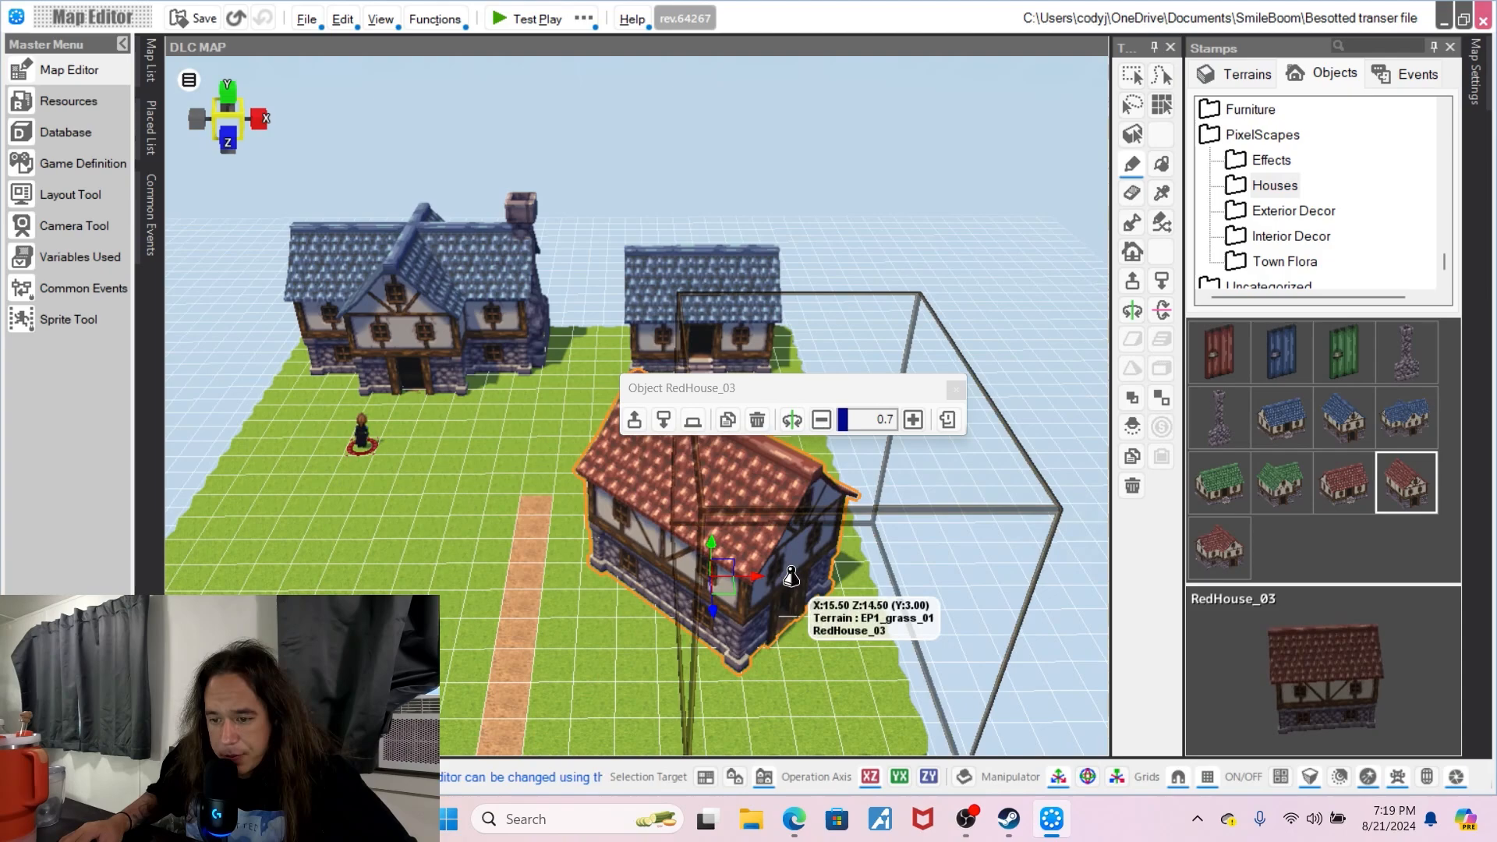
{"action": "right_click_drag", "start_coordinate": [777, 581], "coordinate": [888, 623]}
{"action": "middle_click_drag", "start_coordinate": [852, 605], "coordinate": [755, 649]}
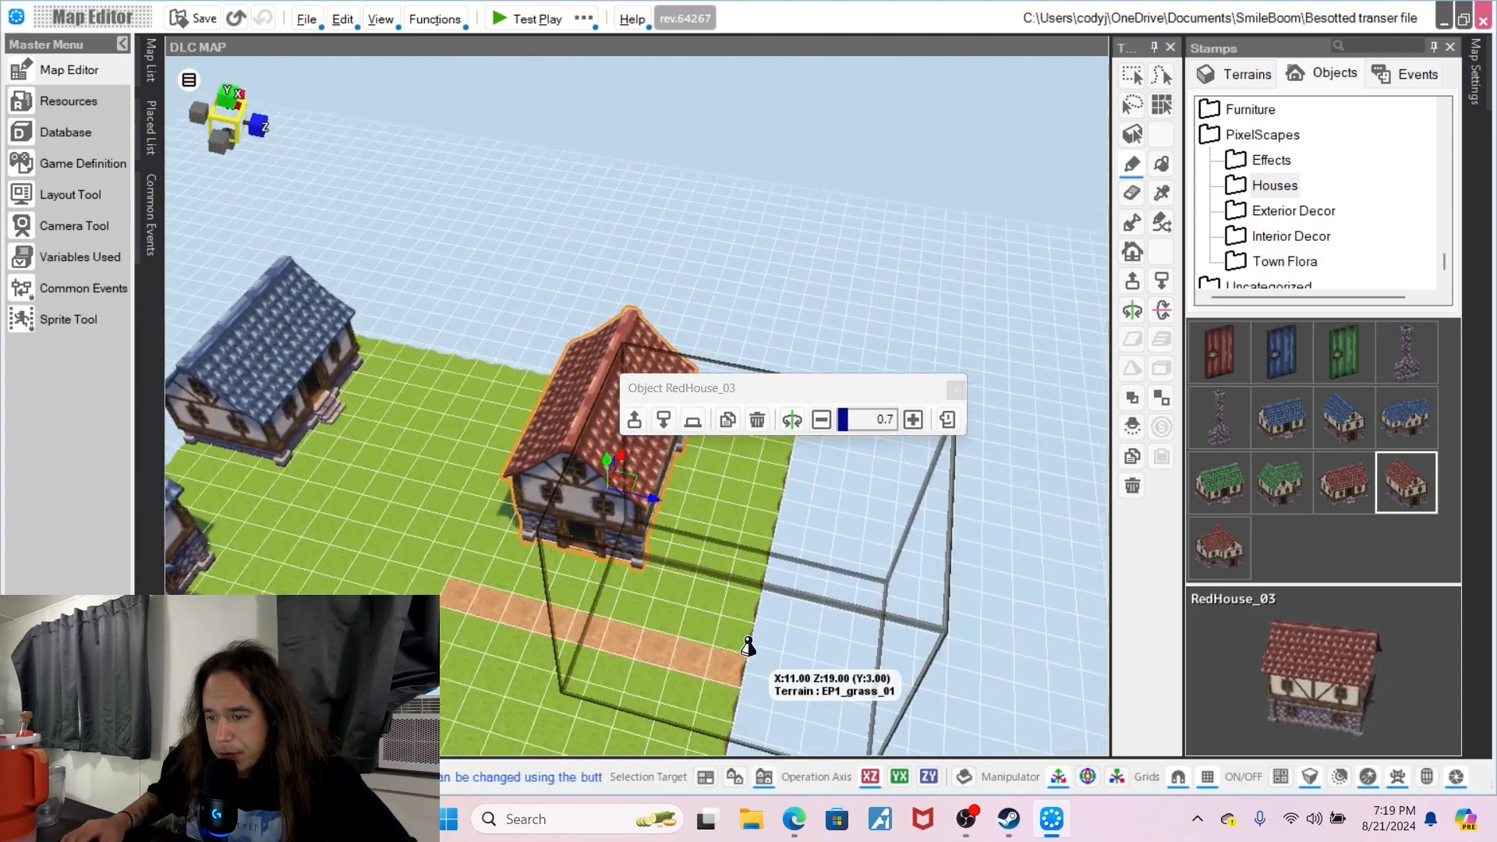
{"action": "left_click_drag", "start_coordinate": [661, 497], "coordinate": [769, 517]}
{"action": "right_click_drag", "start_coordinate": [769, 518], "coordinate": [657, 515]}
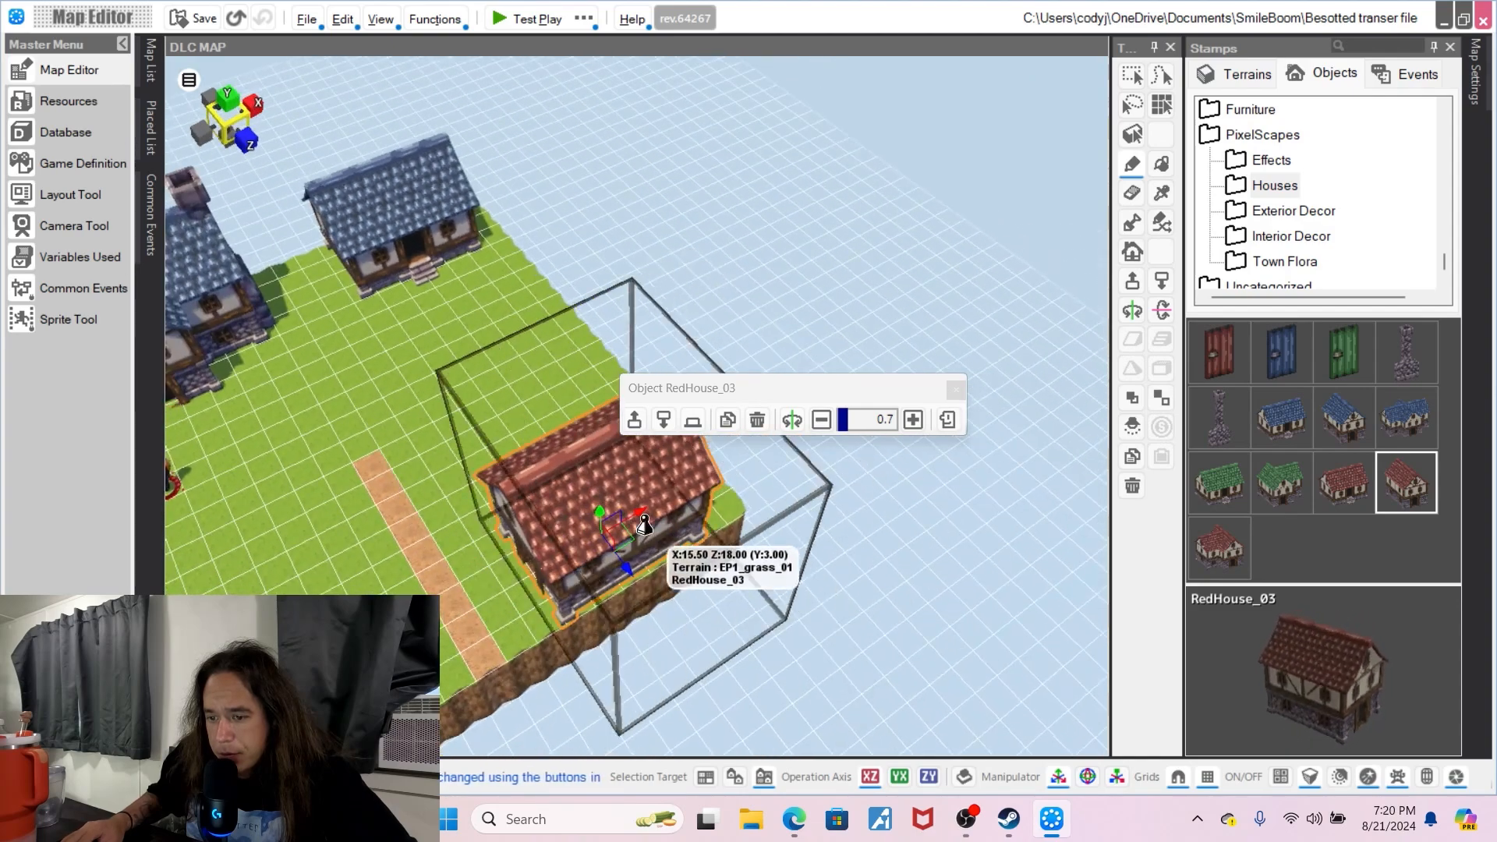
{"action": "left_click_drag", "start_coordinate": [630, 499], "coordinate": [695, 469]}
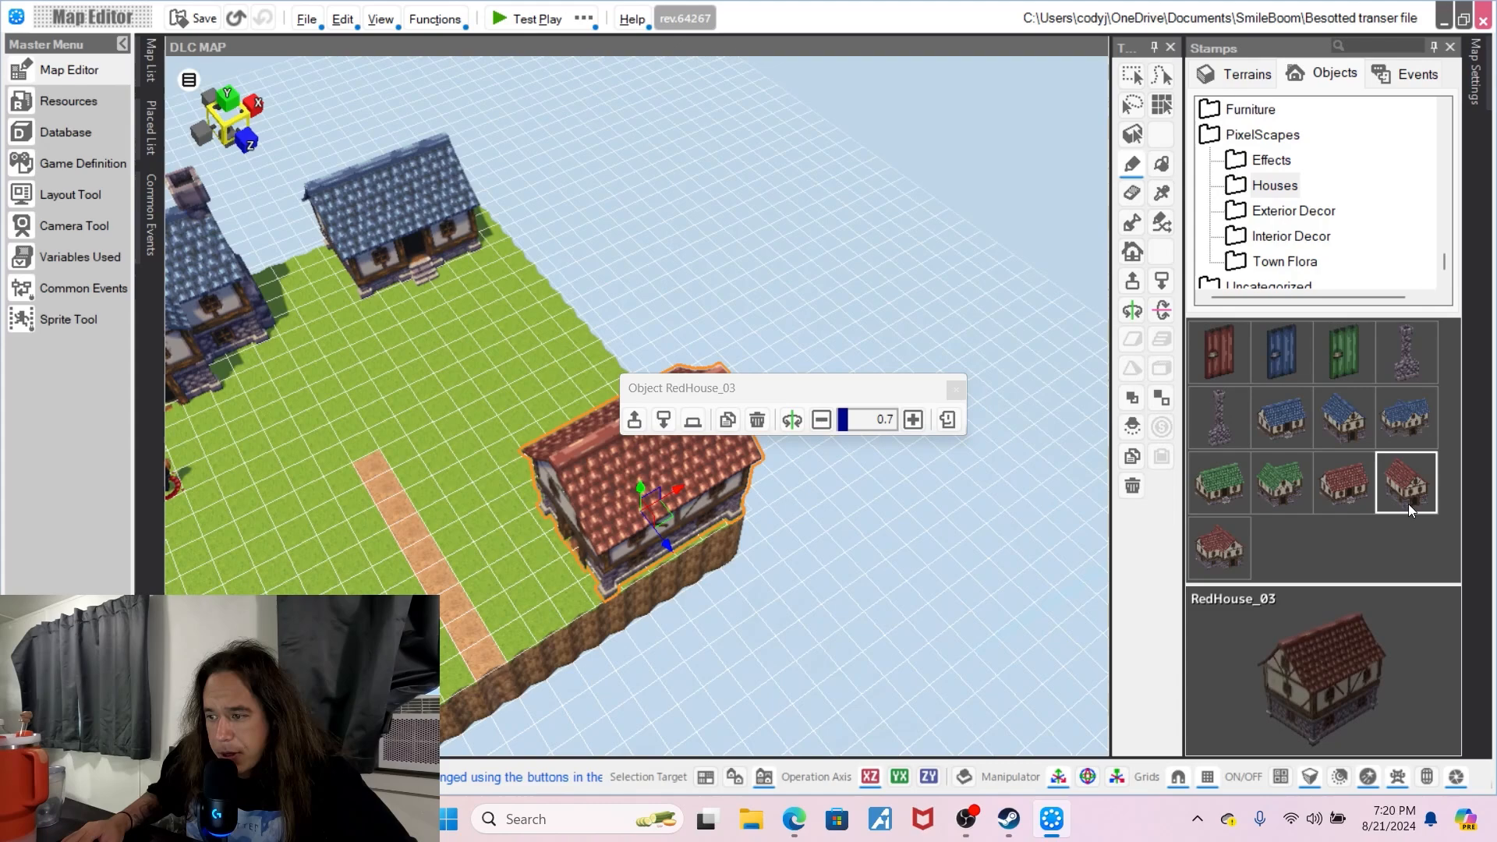
- Place a RedHouse_02 on the grass between the RedHouse_03 and the small blue house and scale it to 0.7
{"action": "left_click", "coordinate": [1343, 489]}
{"action": "right_click_drag", "start_coordinate": [784, 538], "coordinate": [636, 513]}
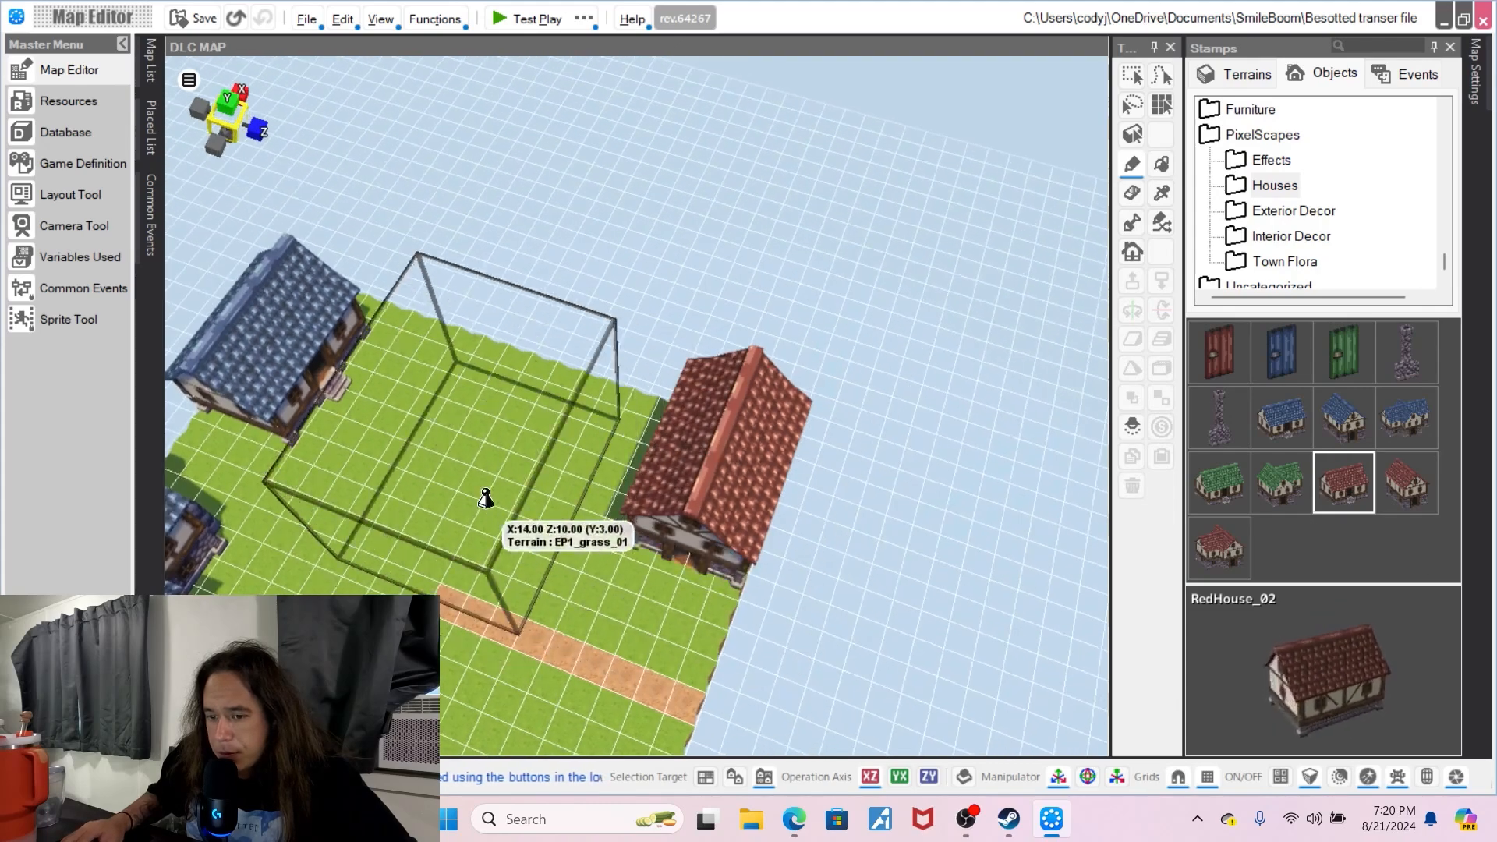
{"action": "left_click", "coordinate": [536, 468]}
{"action": "left_click", "coordinate": [623, 334]}
{"action": "left_click", "coordinate": [622, 335]}
{"action": "left_click", "coordinate": [622, 335]}
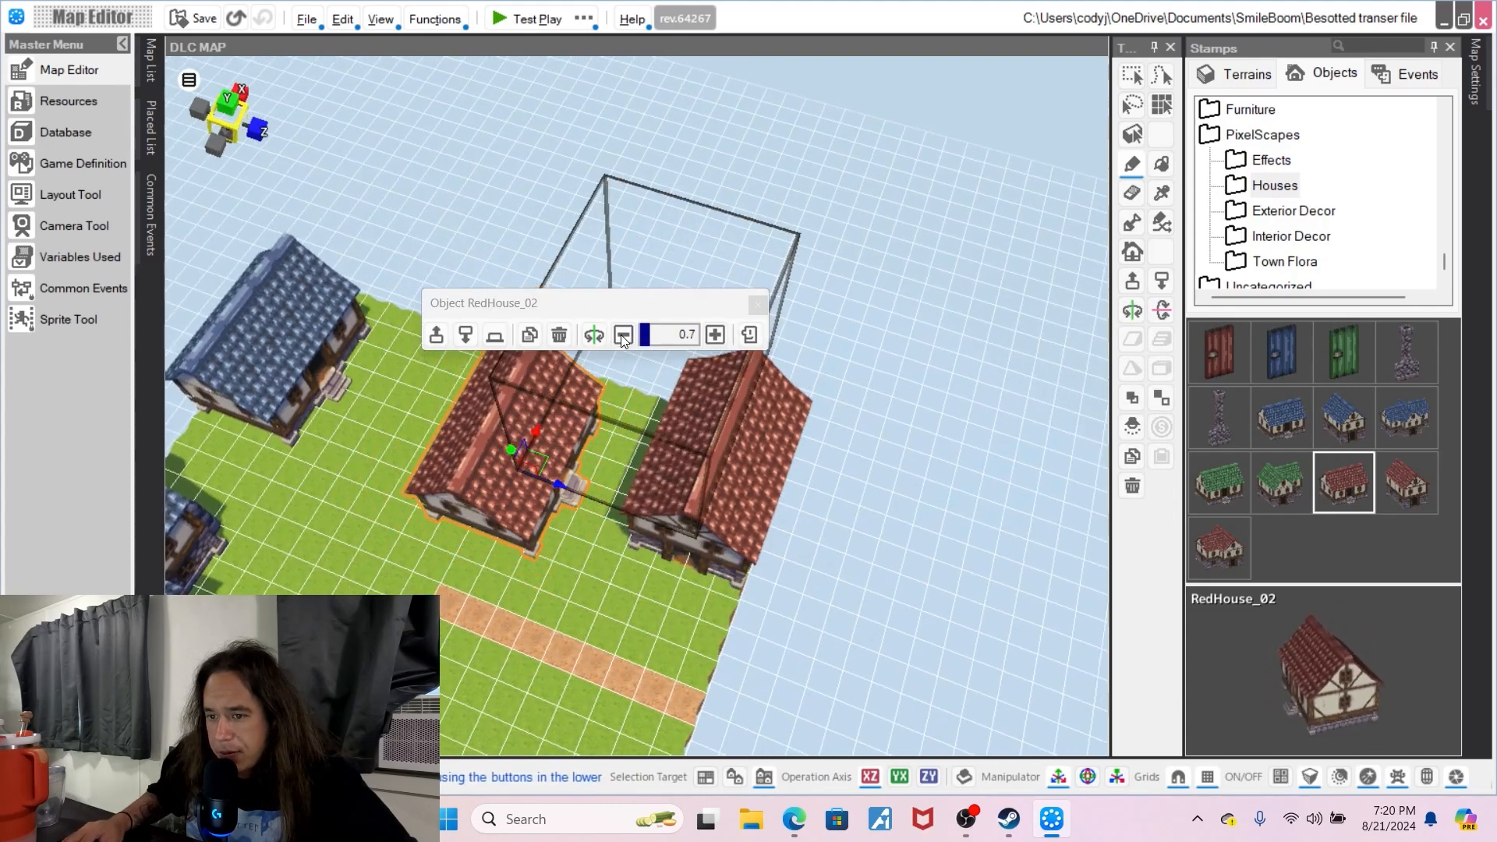
- Rotate the RedHouse_02 to face the path and join it to the side of the RedHouse_03 at X 17.5, Z 13.5
{"action": "key", "text": "r"}
{"action": "key", "text": "r"}
{"action": "key", "text": "r"}
{"action": "key", "text": "r"}
{"action": "key", "text": "r"}
{"action": "key", "text": "r"}
{"action": "right_click_drag", "start_coordinate": [615, 442], "coordinate": [599, 405]}
{"action": "left_click_drag", "start_coordinate": [576, 475], "coordinate": [615, 410]}
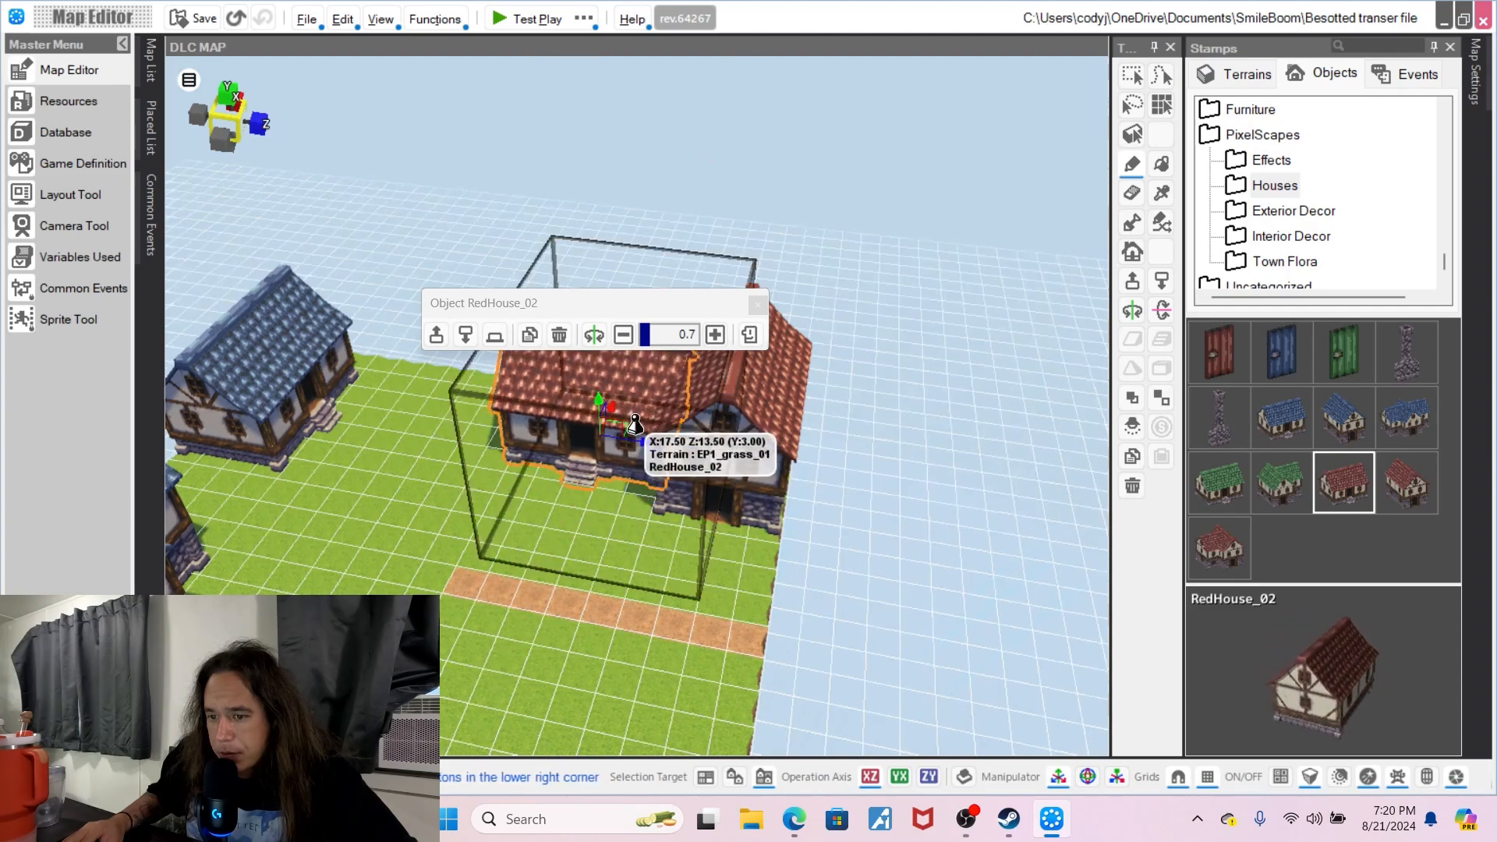
{"action": "right_click", "coordinate": [946, 444]}
{"action": "right_click_drag", "start_coordinate": [902, 449], "coordinate": [957, 444]}
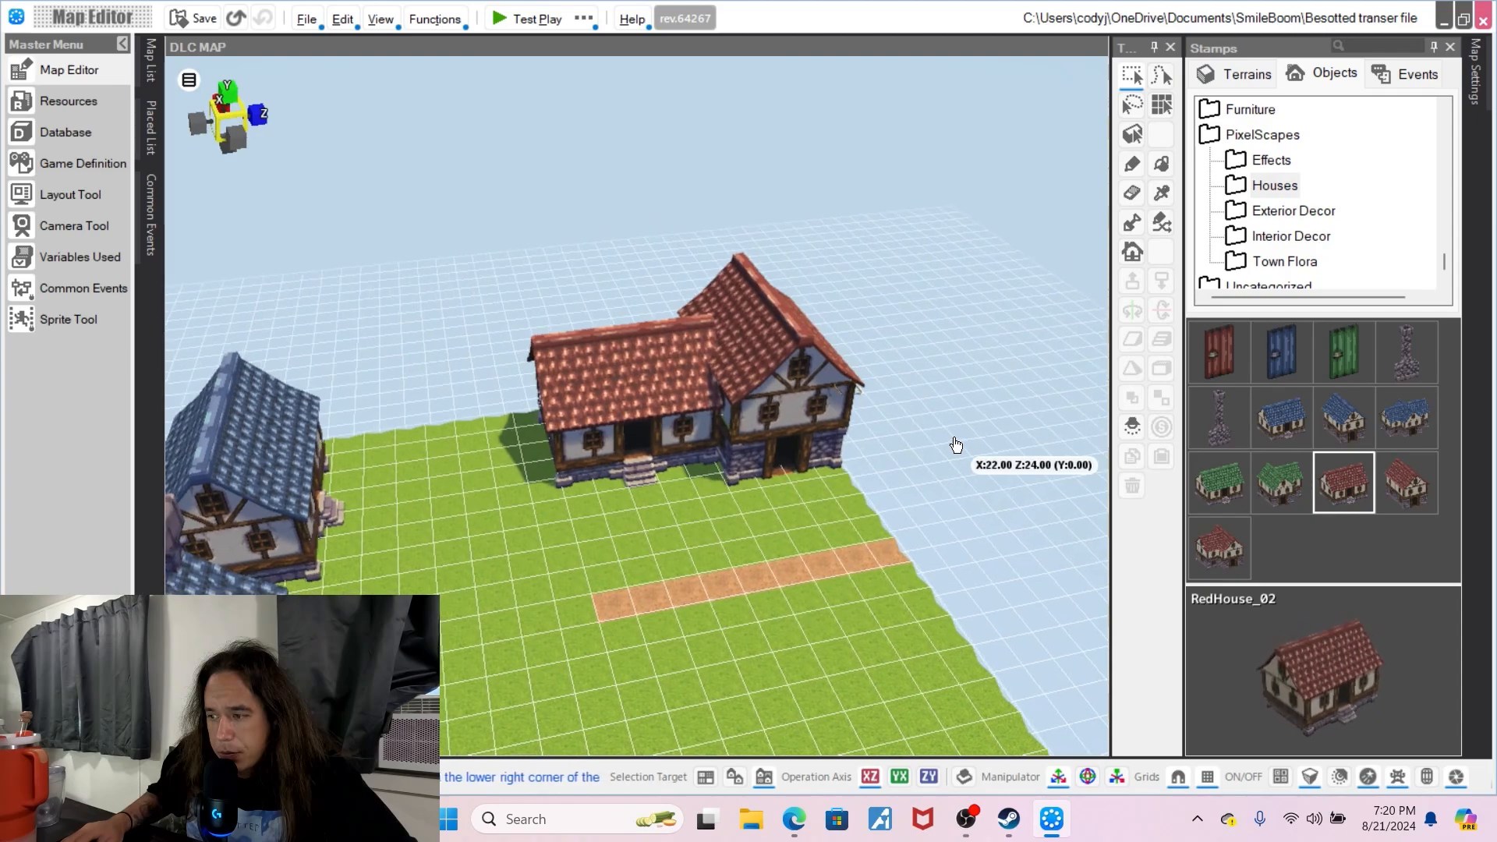
- Shift the RedHouse_03 to X 17.5 and the RedHouse_02 to X 18, closer to the map's edge
{"action": "right_click_drag", "start_coordinate": [957, 445], "coordinate": [511, 476]}
{"action": "left_click", "coordinate": [512, 476]}
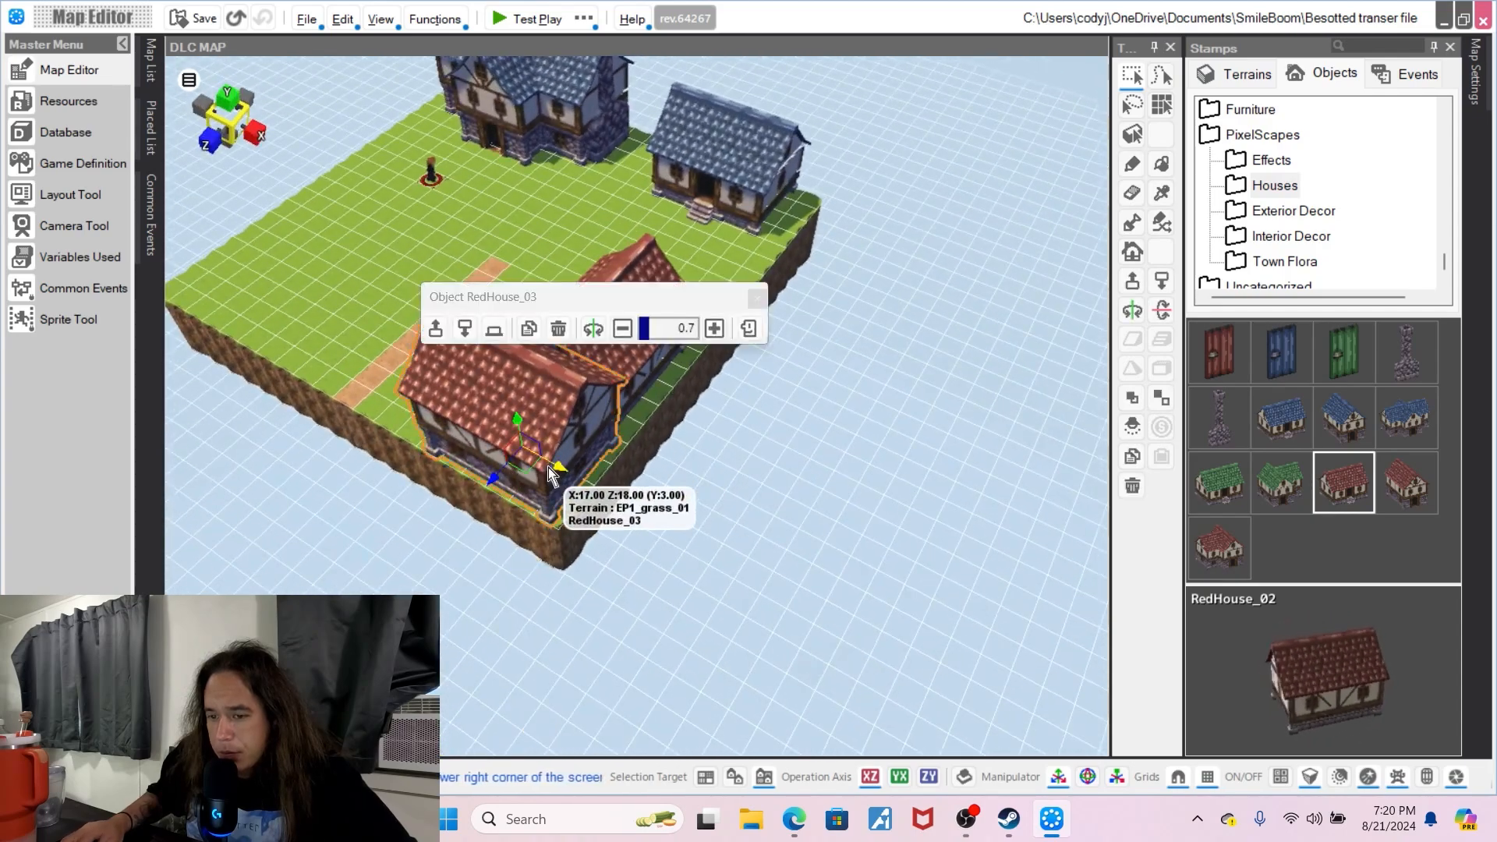
{"action": "left_click_drag", "start_coordinate": [569, 475], "coordinate": [585, 485]}
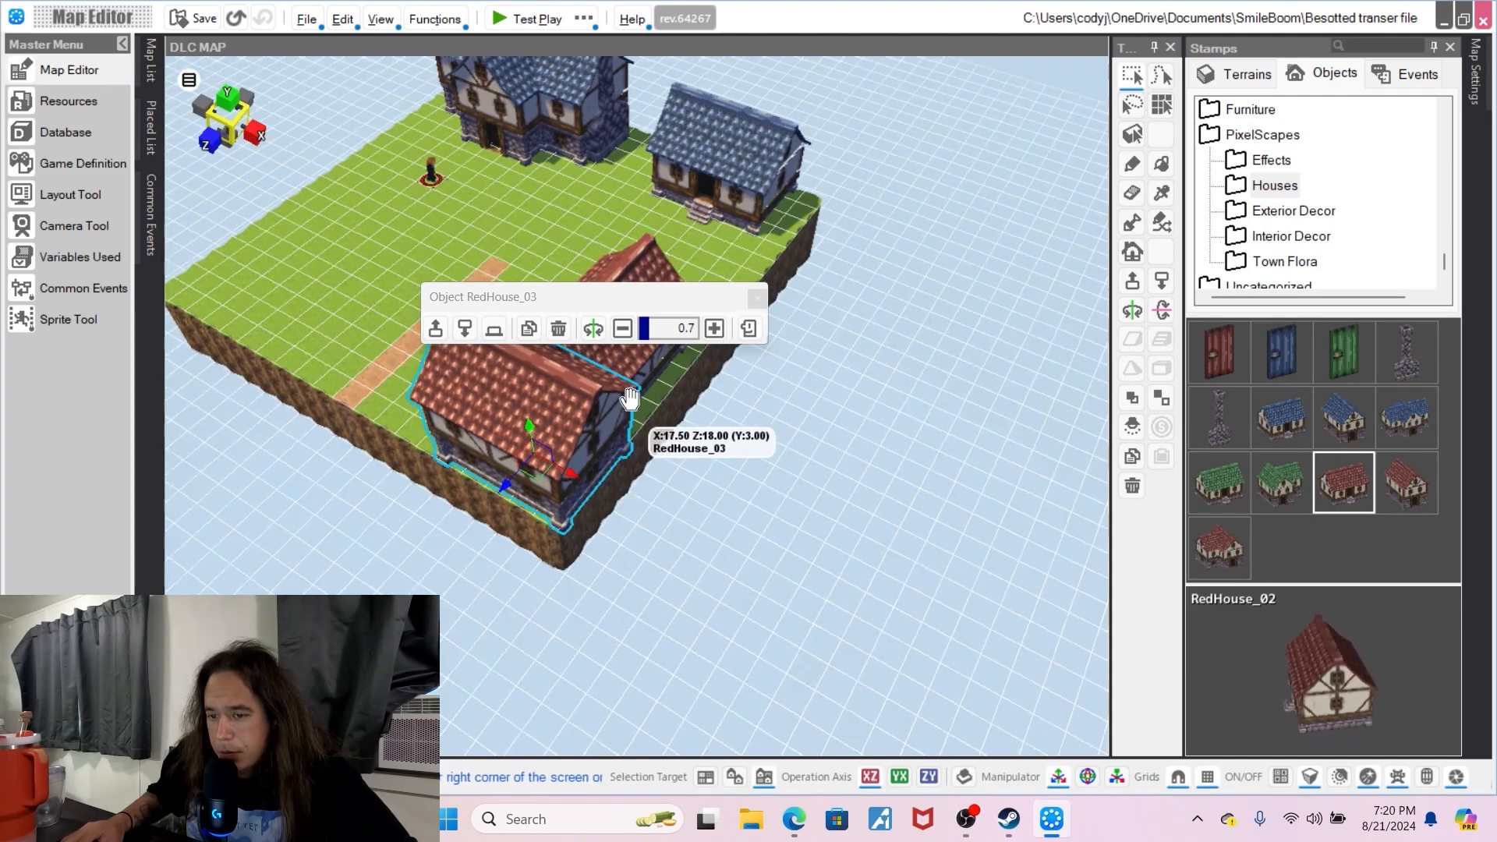
{"action": "left_click", "coordinate": [635, 369]}
{"action": "left_click_drag", "start_coordinate": [646, 389], "coordinate": [666, 401]}
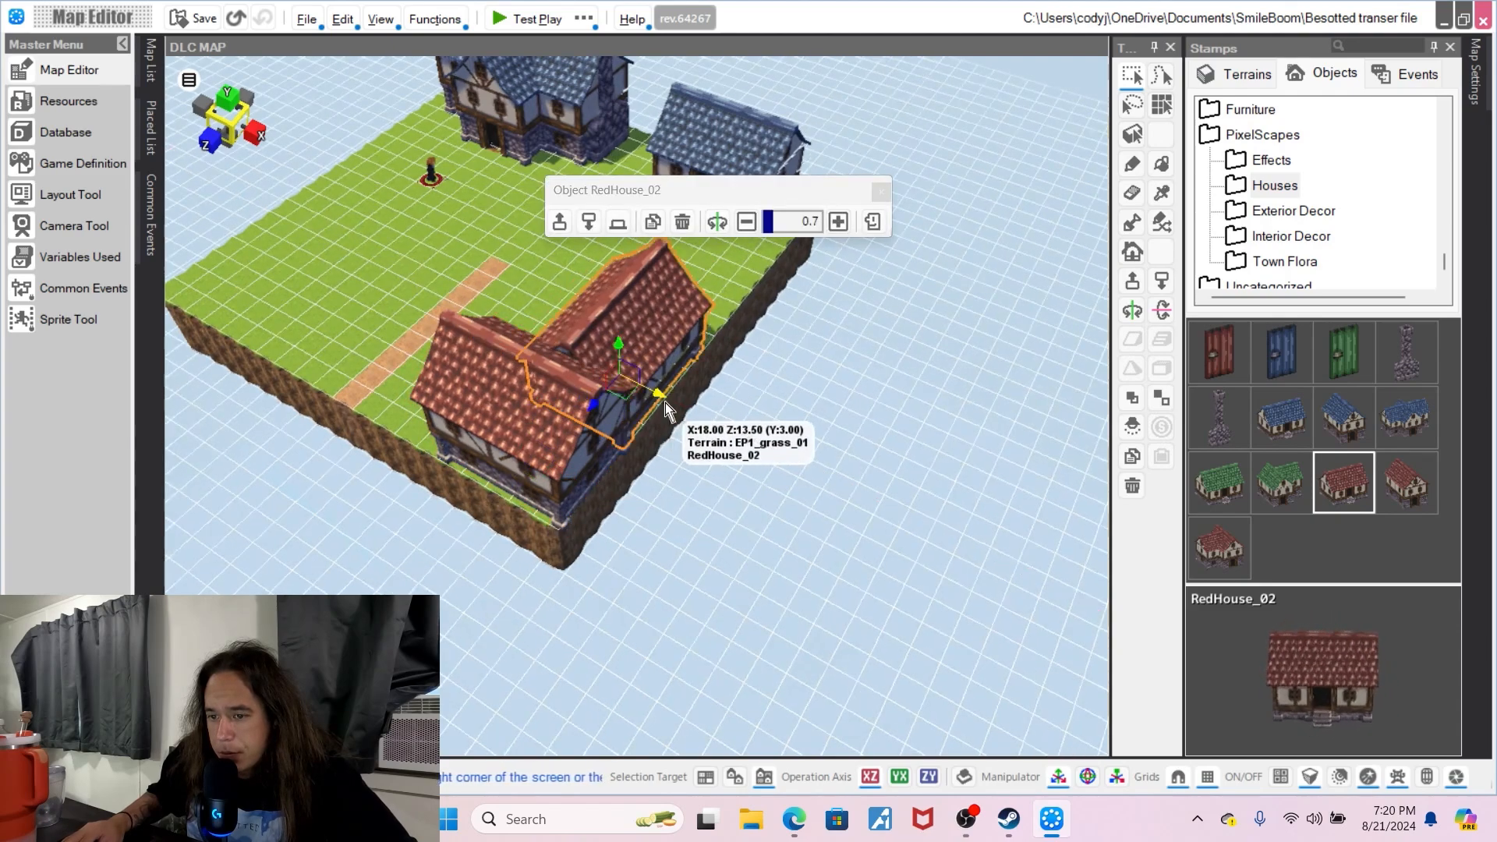
{"action": "left_click", "coordinate": [801, 512]}
- Browse the Exterior Decor, Interior Decor and Town Flora stamps of the PixelScapes pack
{"action": "left_click", "coordinate": [1313, 215]}
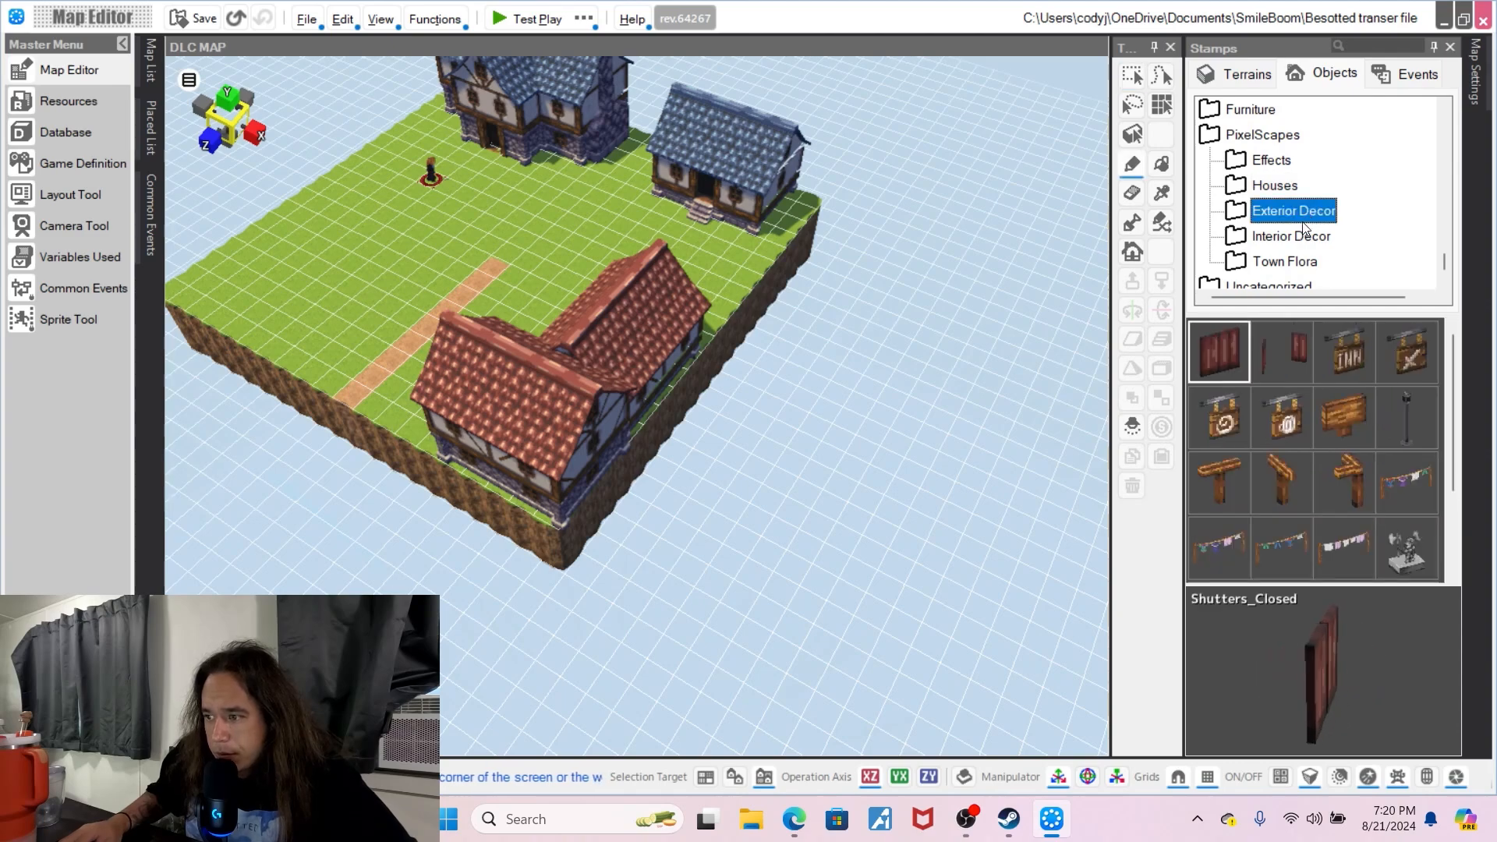
{"action": "middle_click_drag", "start_coordinate": [1035, 511], "coordinate": [1067, 460]}
{"action": "scroll", "coordinate": [1364, 428], "scroll_direction": "down", "scroll_amount": 2}
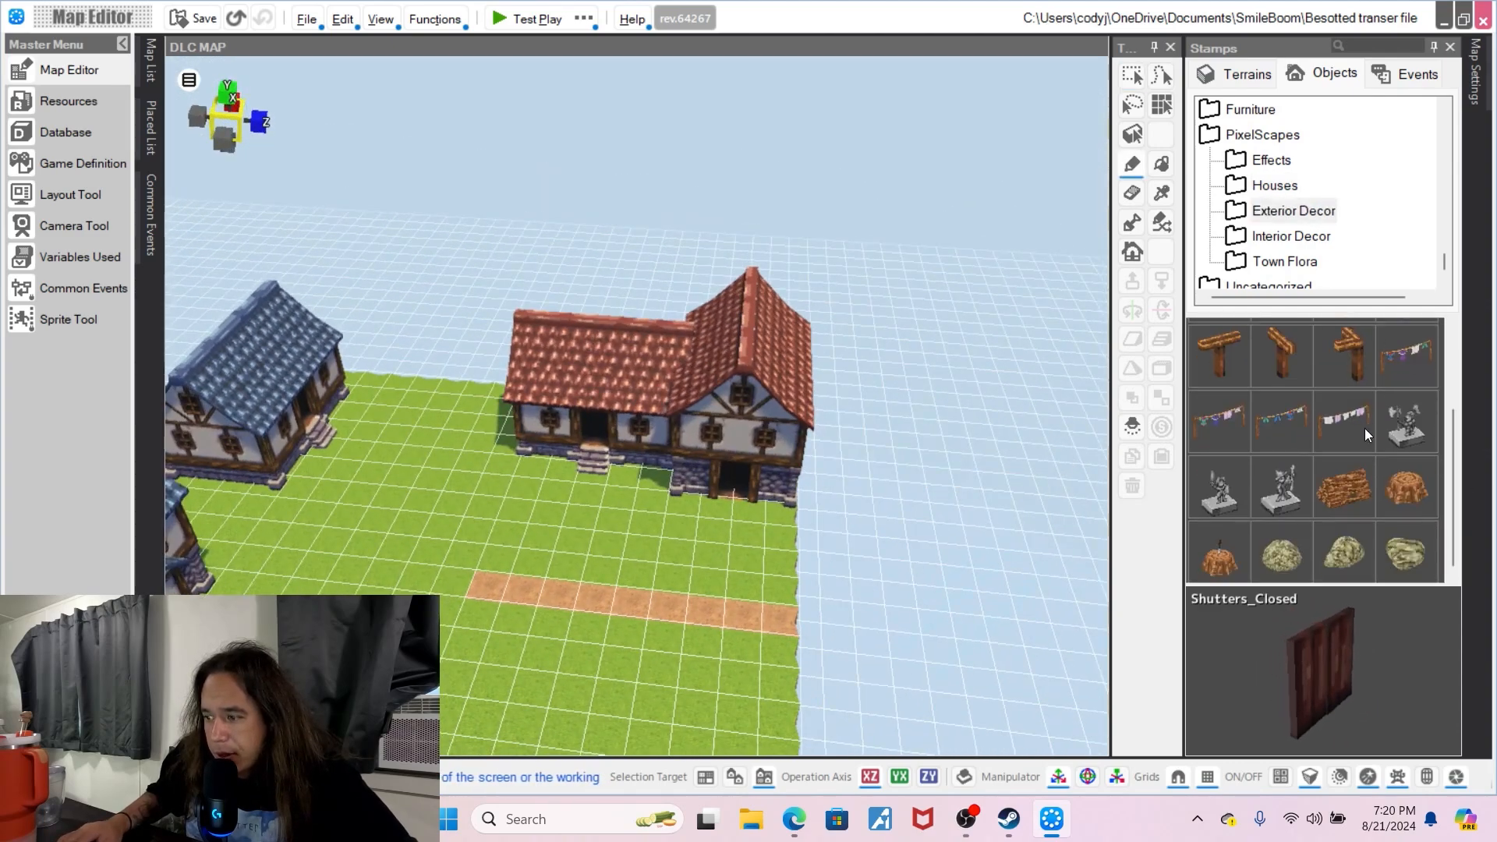
{"action": "scroll", "coordinate": [1365, 428], "scroll_direction": "up", "scroll_amount": 2}
{"action": "left_click", "coordinate": [1301, 244]}
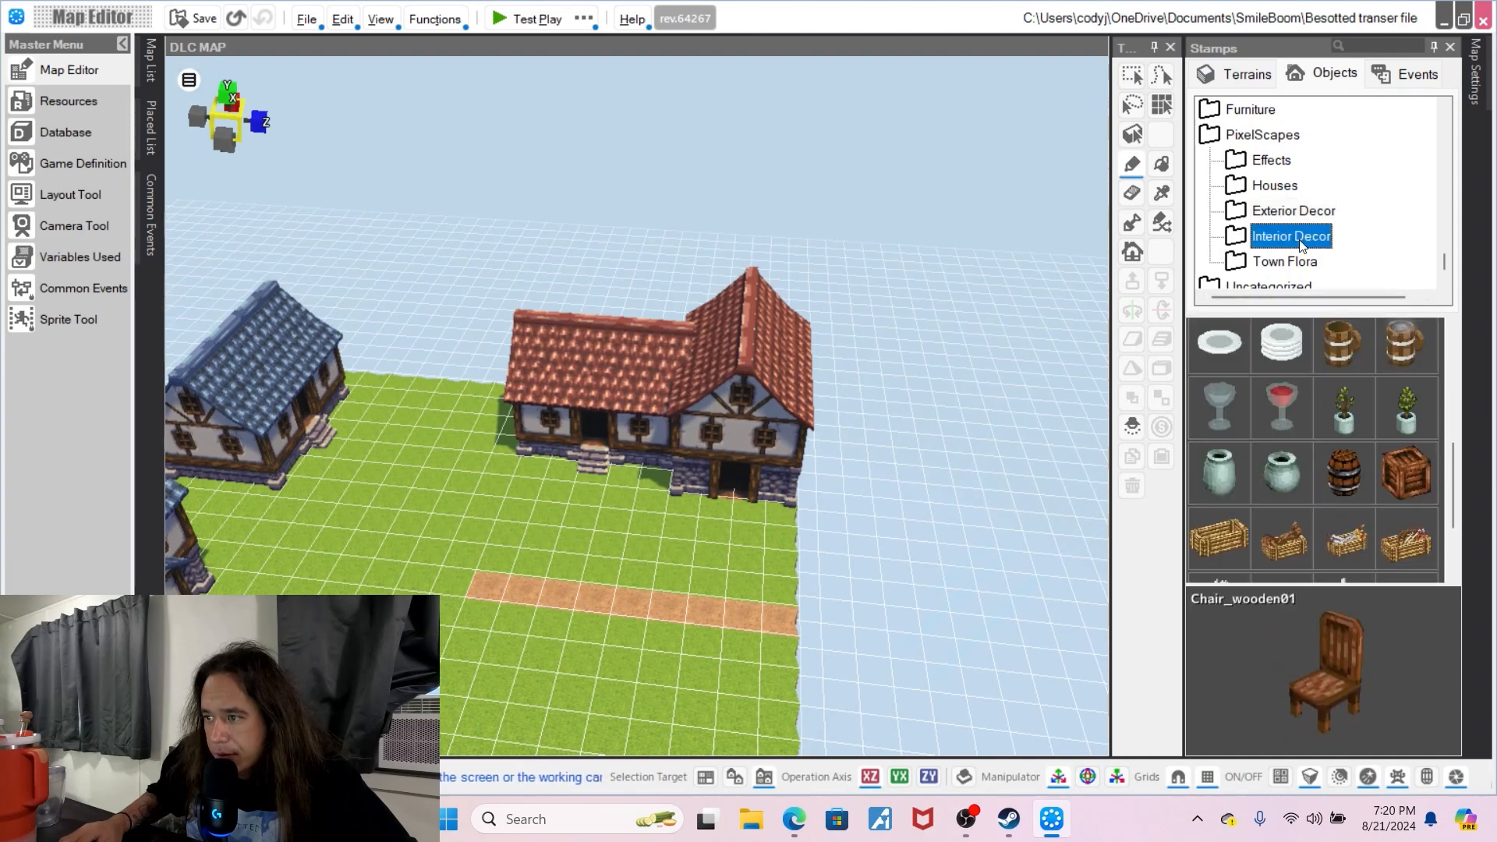
{"action": "scroll", "coordinate": [1380, 391], "scroll_direction": "down", "scroll_amount": 2}
{"action": "left_click", "coordinate": [1300, 259]}
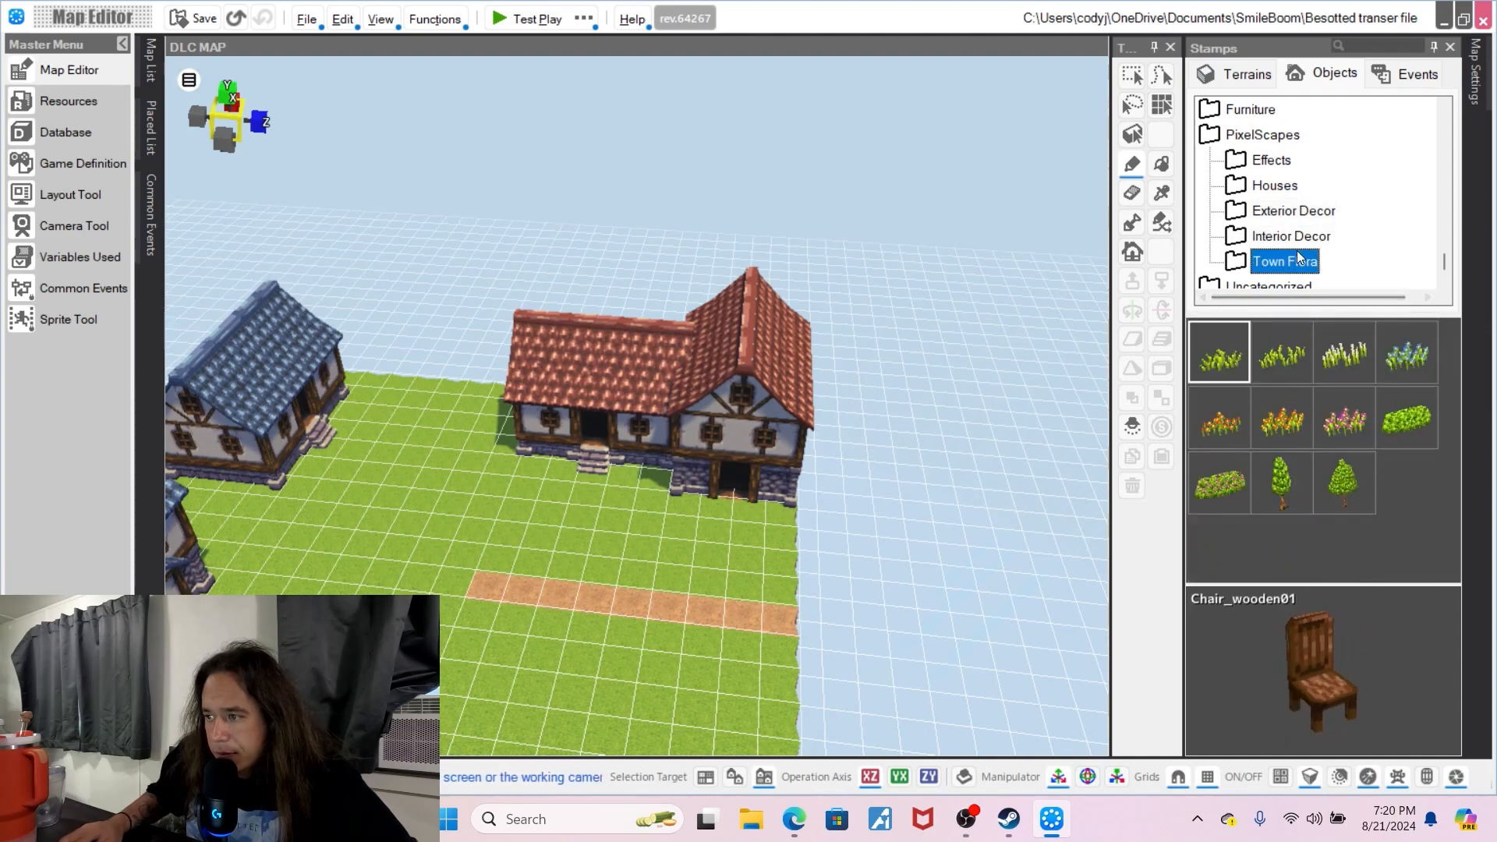
{"action": "left_click", "coordinate": [1288, 195]}
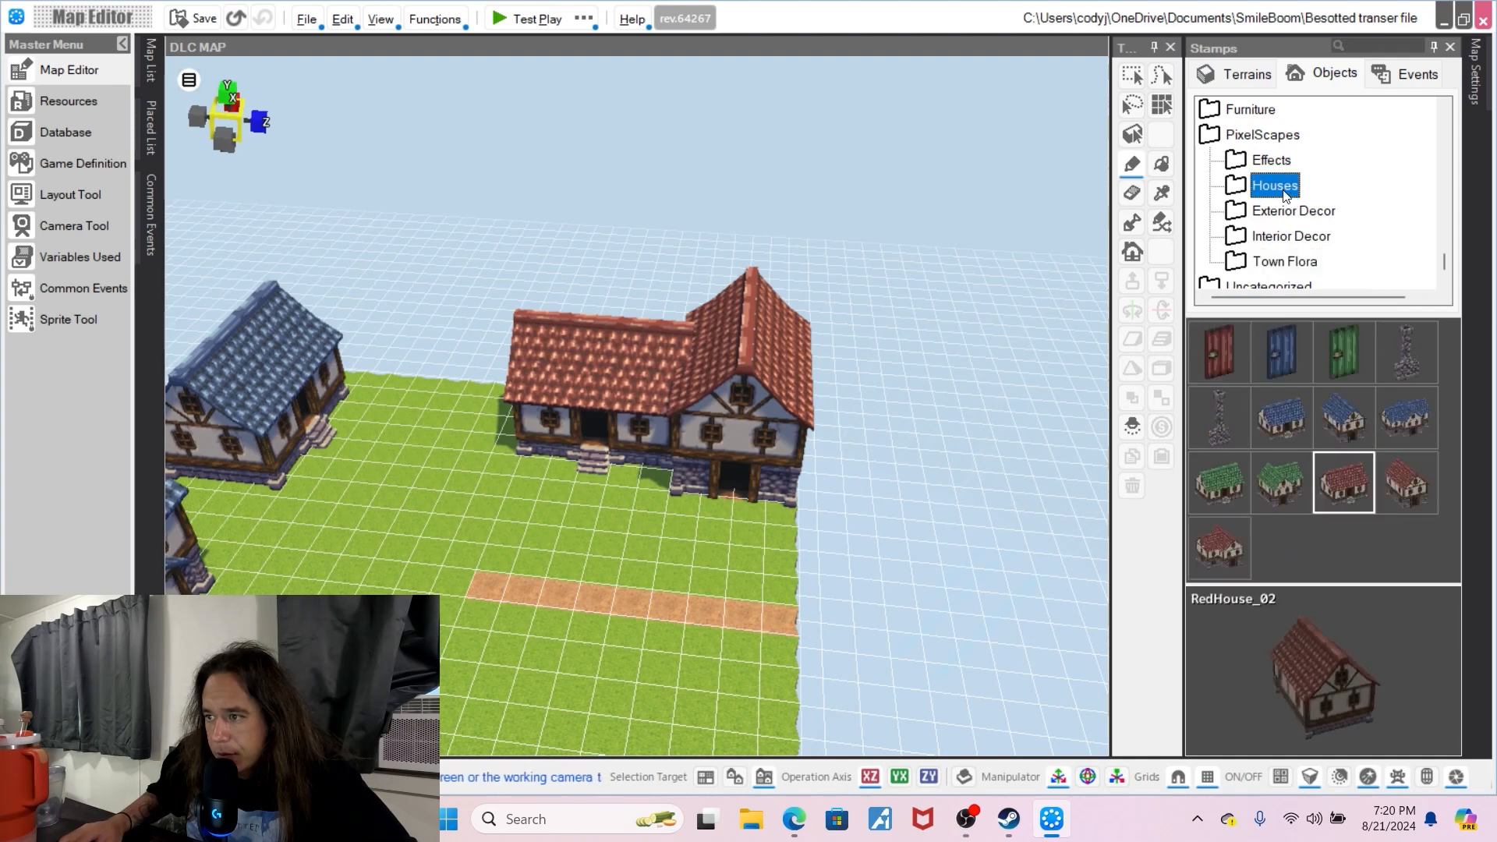
{"action": "double_click", "coordinate": [1260, 134]}
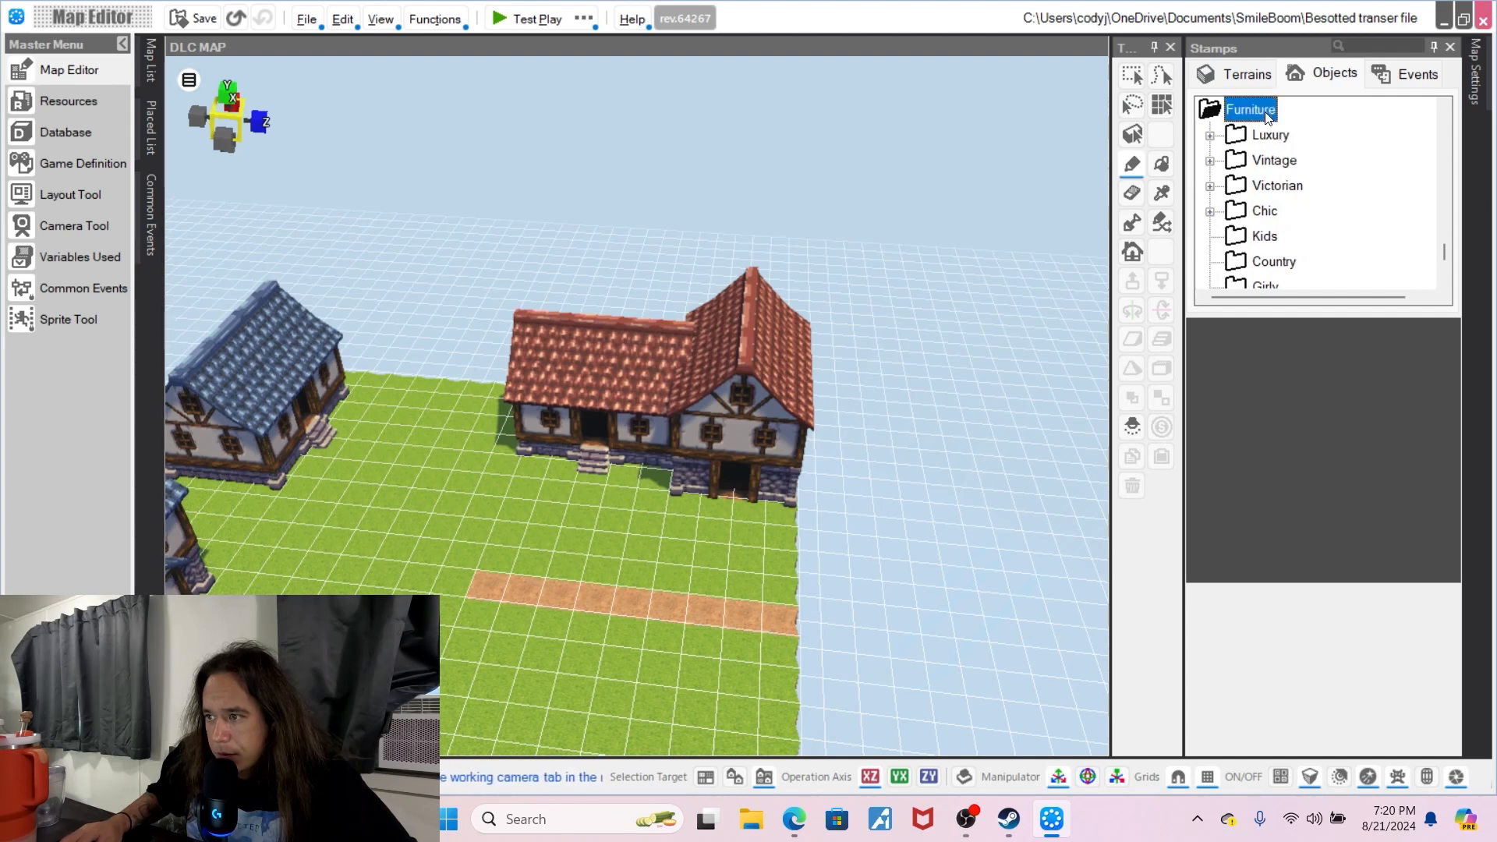
- Place a Chimney_01 on the grass in front of the RedHouse_03 and scale it to 0.8
{"action": "left_click", "coordinate": [1274, 188]}
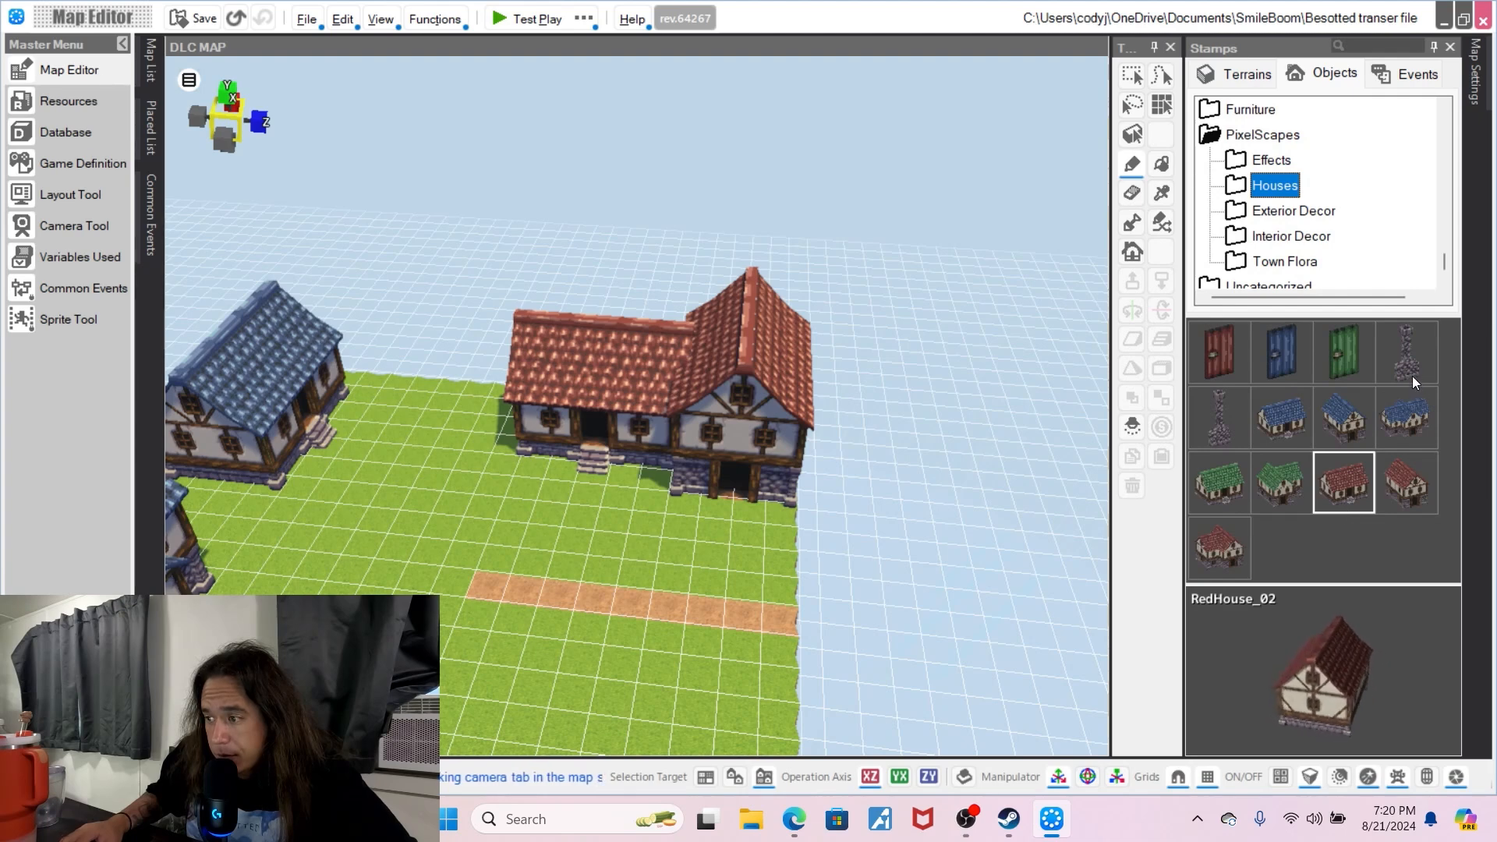
{"action": "left_click", "coordinate": [760, 538]}
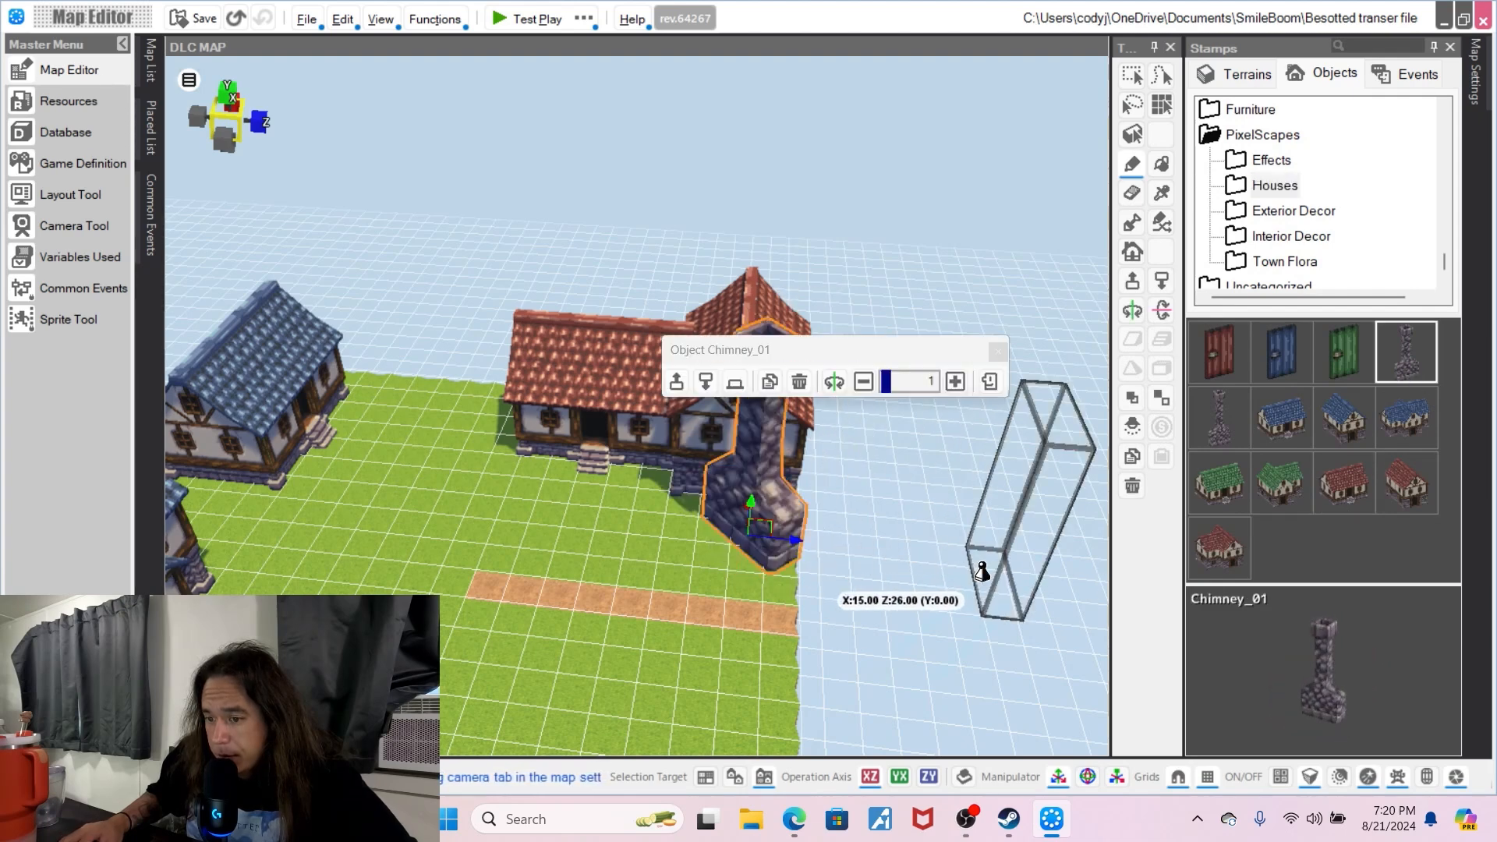
{"action": "left_click", "coordinate": [866, 381]}
{"action": "left_click", "coordinate": [865, 381]}
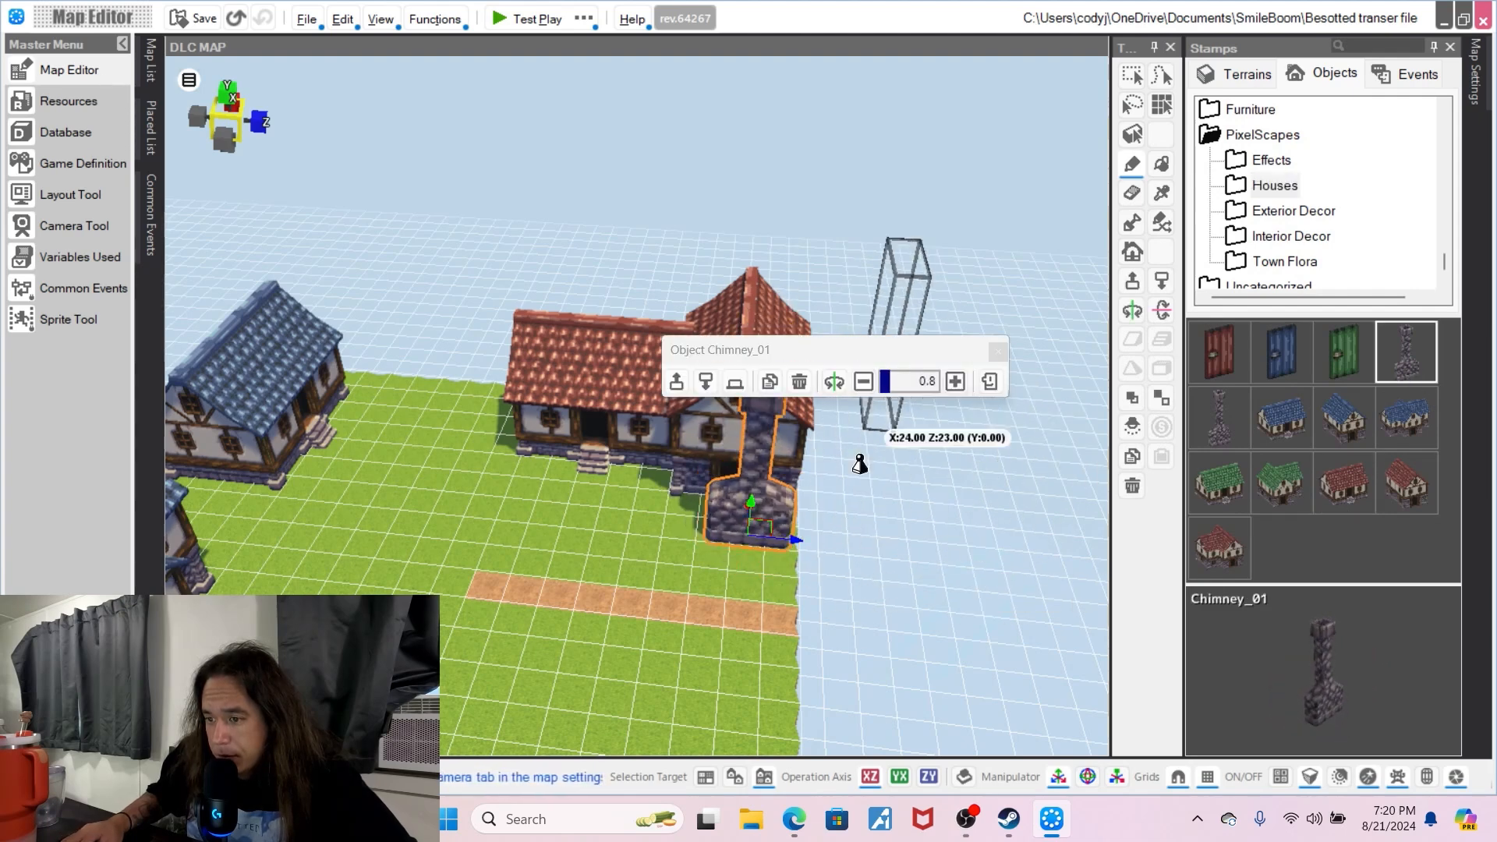
- Move the Chimney_01 against the path-facing wall of the RedHouse_03
{"action": "mouse_move", "coordinate": [799, 541]}
{"action": "left_mouse_down"}
{"action": "mouse_move", "coordinate": [709, 563]}
{"action": "mouse_move", "coordinate": [782, 545]}
{"action": "left_mouse_up"}
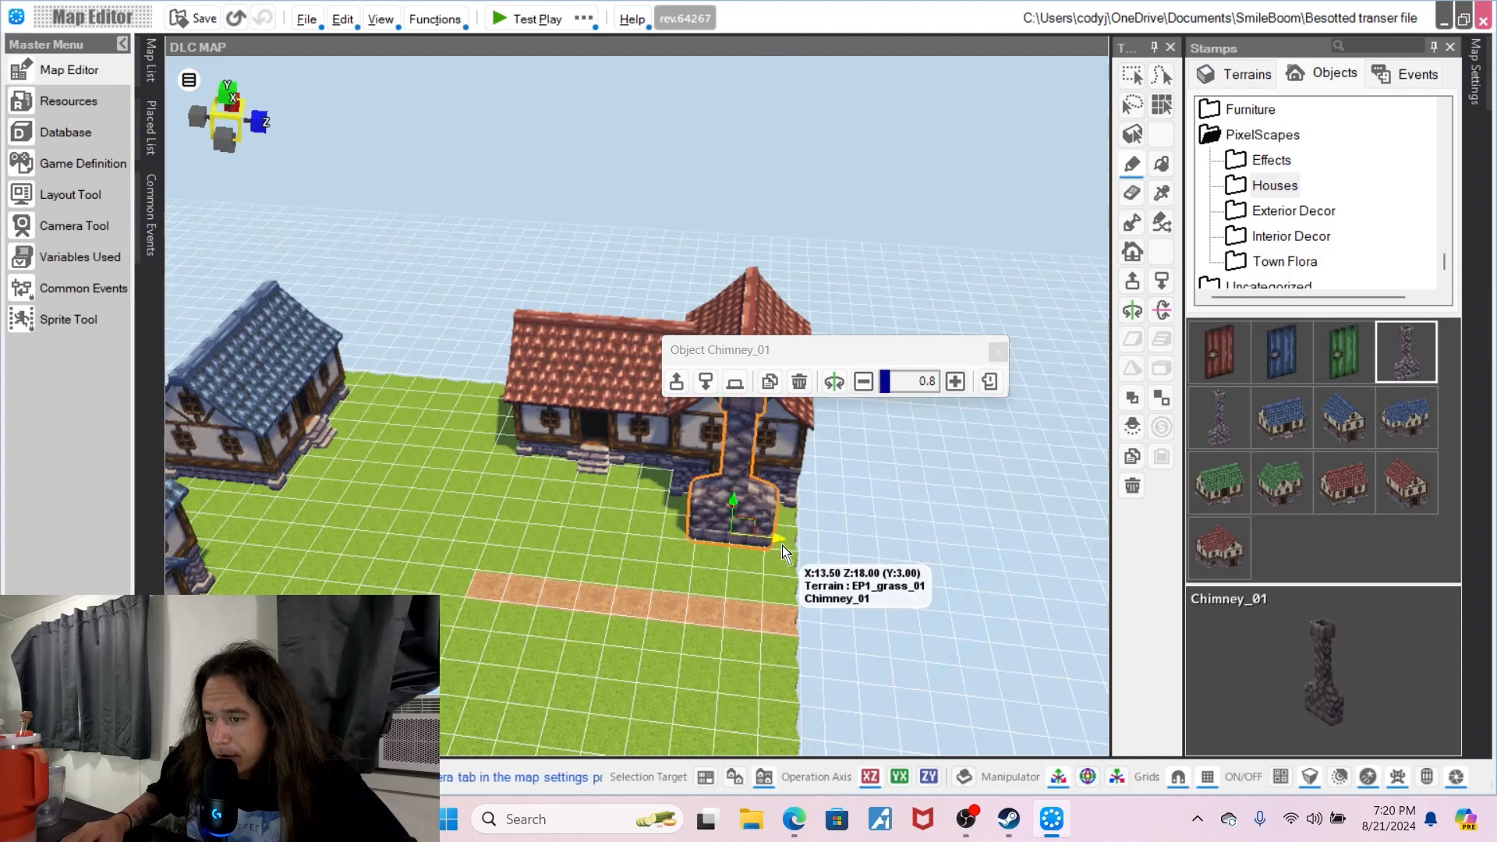
{"action": "right_click_drag", "start_coordinate": [741, 517], "coordinate": [657, 544]}
{"action": "left_click_drag", "start_coordinate": [622, 538], "coordinate": [665, 523]}
{"action": "right_click_drag", "start_coordinate": [970, 611], "coordinate": [943, 566]}
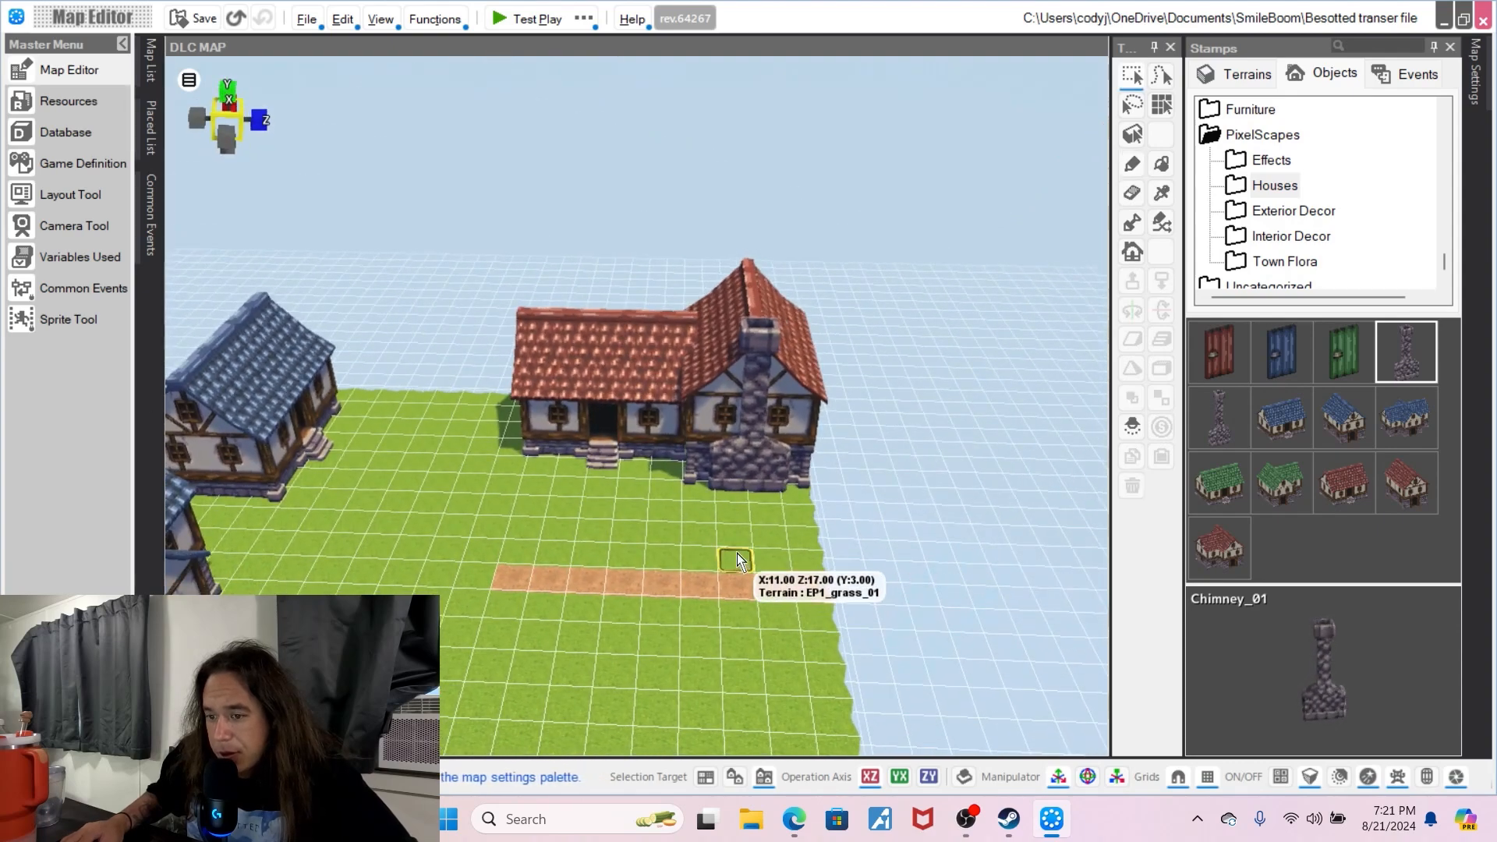
- Place a GreenHouse_04 on the grass across the dirt path from the red houses and scale it to 0.8
{"action": "right_click_drag", "start_coordinate": [684, 513], "coordinate": [662, 571]}
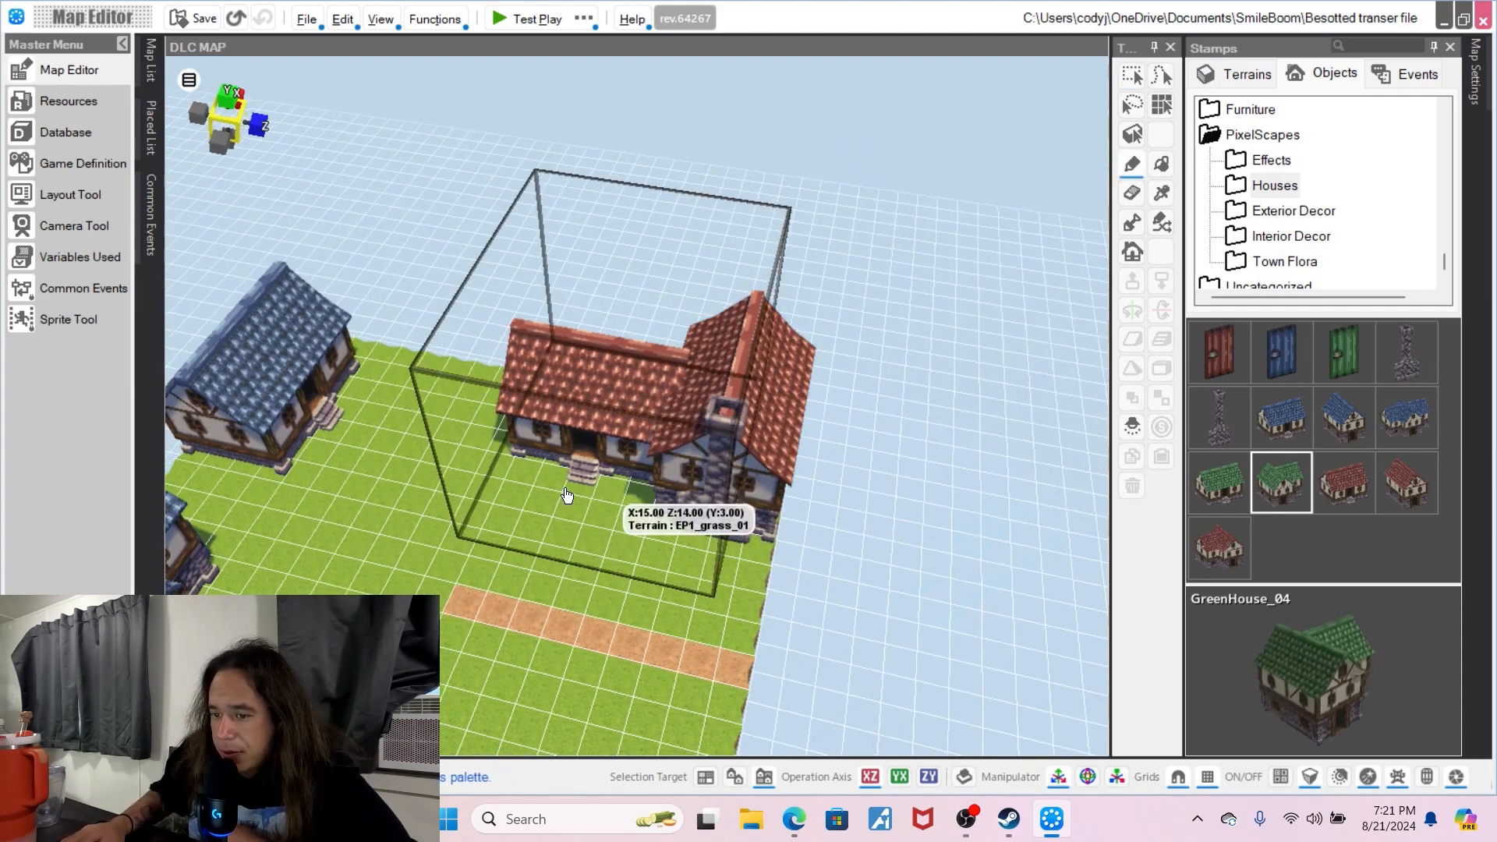
{"action": "right_click_drag", "start_coordinate": [608, 485], "coordinate": [460, 488]}
{"action": "scroll", "coordinate": [329, 455], "scroll_direction": "up", "scroll_amount": 1}
{"action": "middle_click_drag", "start_coordinate": [329, 456], "coordinate": [456, 508]}
{"action": "scroll", "coordinate": [535, 457], "scroll_direction": "up", "scroll_amount": 1}
{"action": "left_click", "coordinate": [535, 458]}
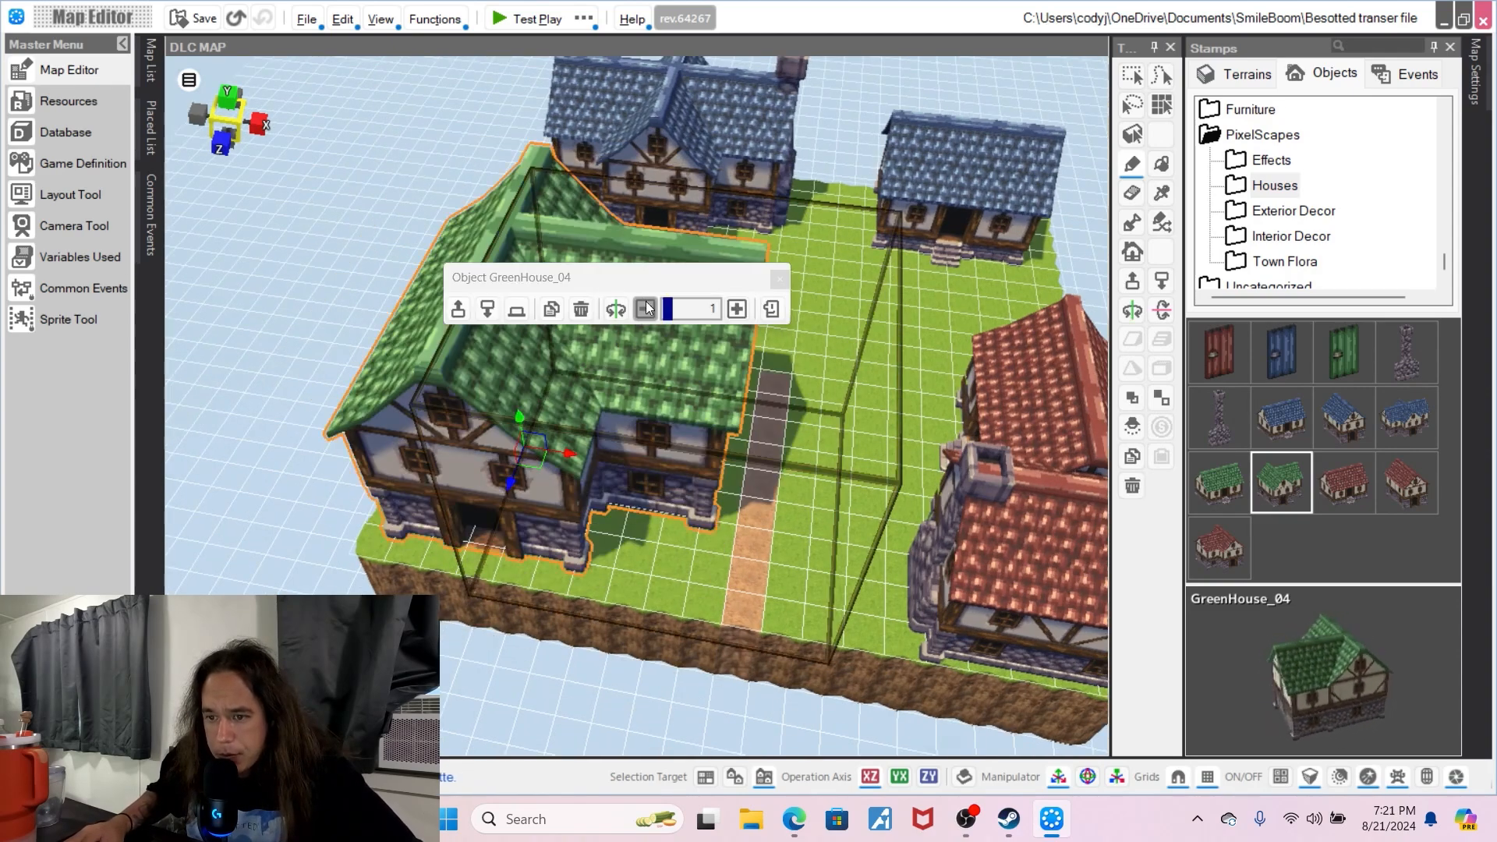
{"action": "left_click", "coordinate": [645, 307]}
{"action": "left_click", "coordinate": [645, 308]}
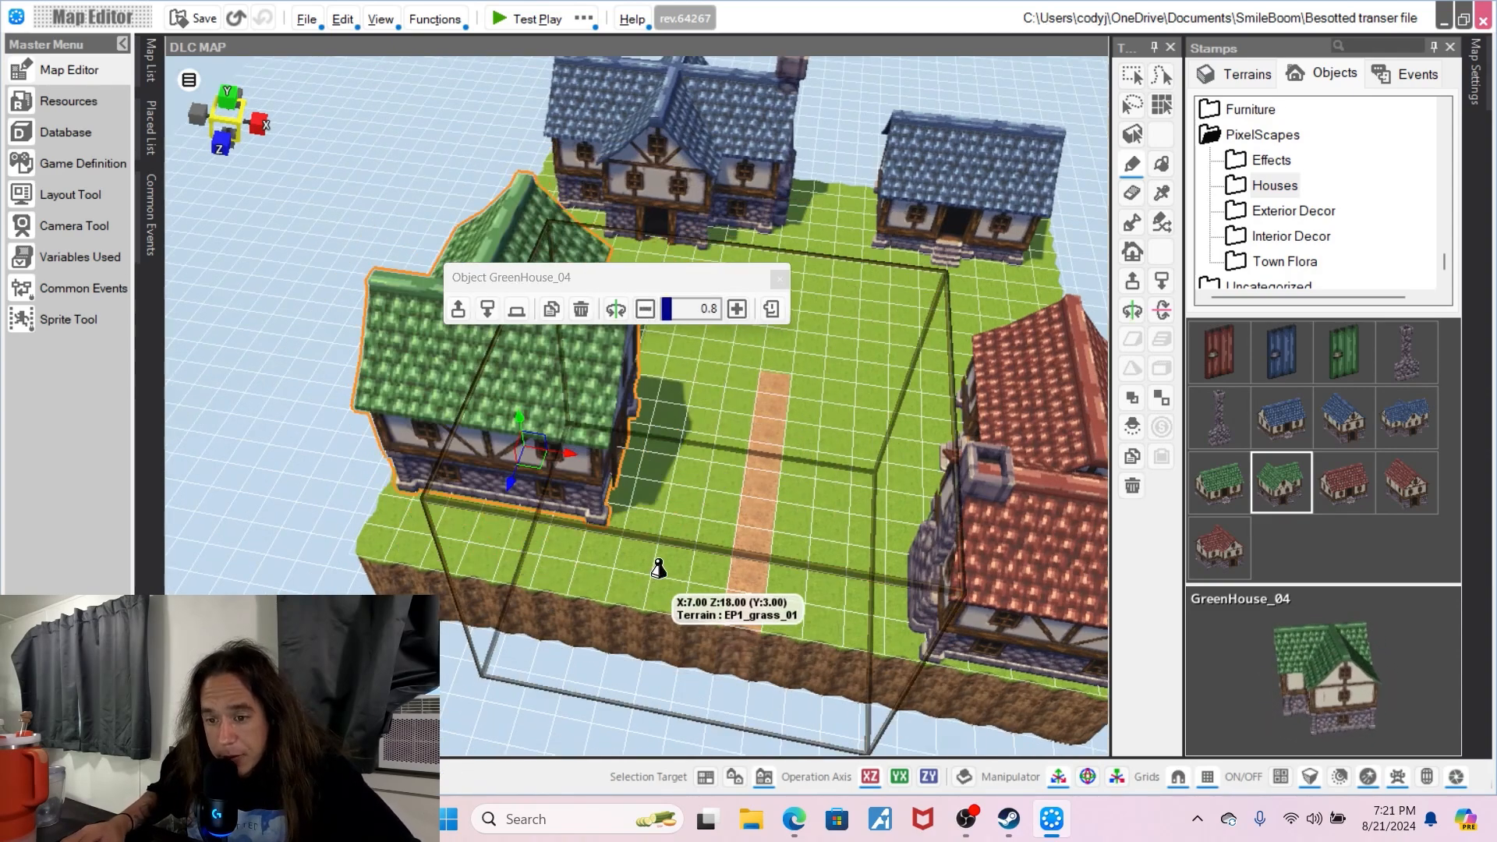
- Rotate the GreenHouse_04 so its door faces the dirt path and nudge it toward the map's front edge
{"action": "key", "text": "r"}
{"action": "key", "text": "r"}
{"action": "key", "text": "r"}
{"action": "key", "text": "r"}
{"action": "key", "text": "r"}
{"action": "key", "text": "r"}
{"action": "key", "text": "r"}
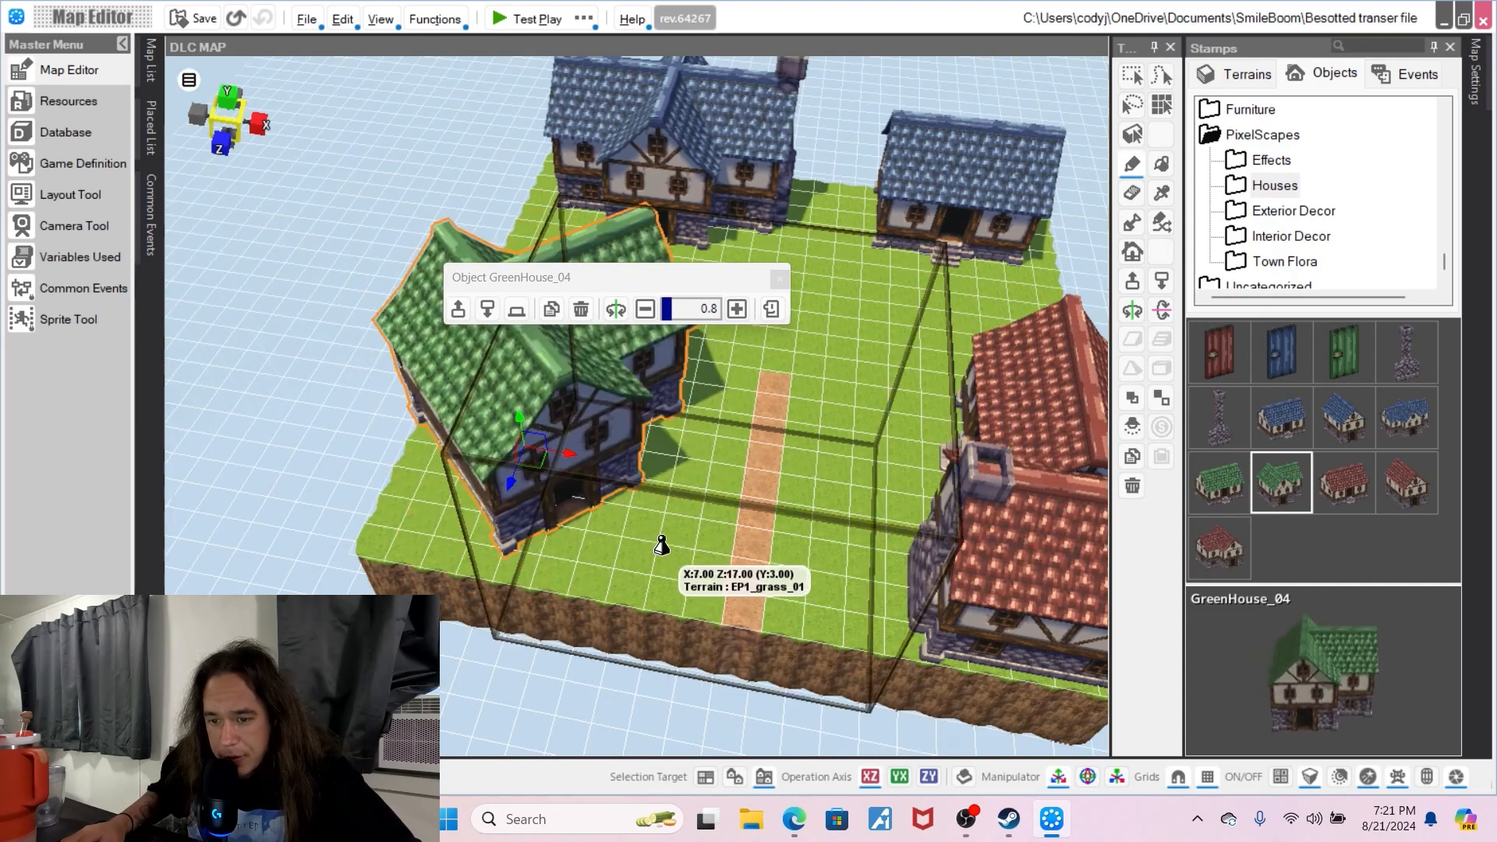
{"action": "key", "text": "r"}
{"action": "left_click_drag", "start_coordinate": [513, 482], "coordinate": [530, 509]}
{"action": "right_click", "coordinate": [665, 513]}
{"action": "left_click", "coordinate": [648, 504]}
{"action": "right_click_drag", "start_coordinate": [648, 504], "coordinate": [531, 512]}
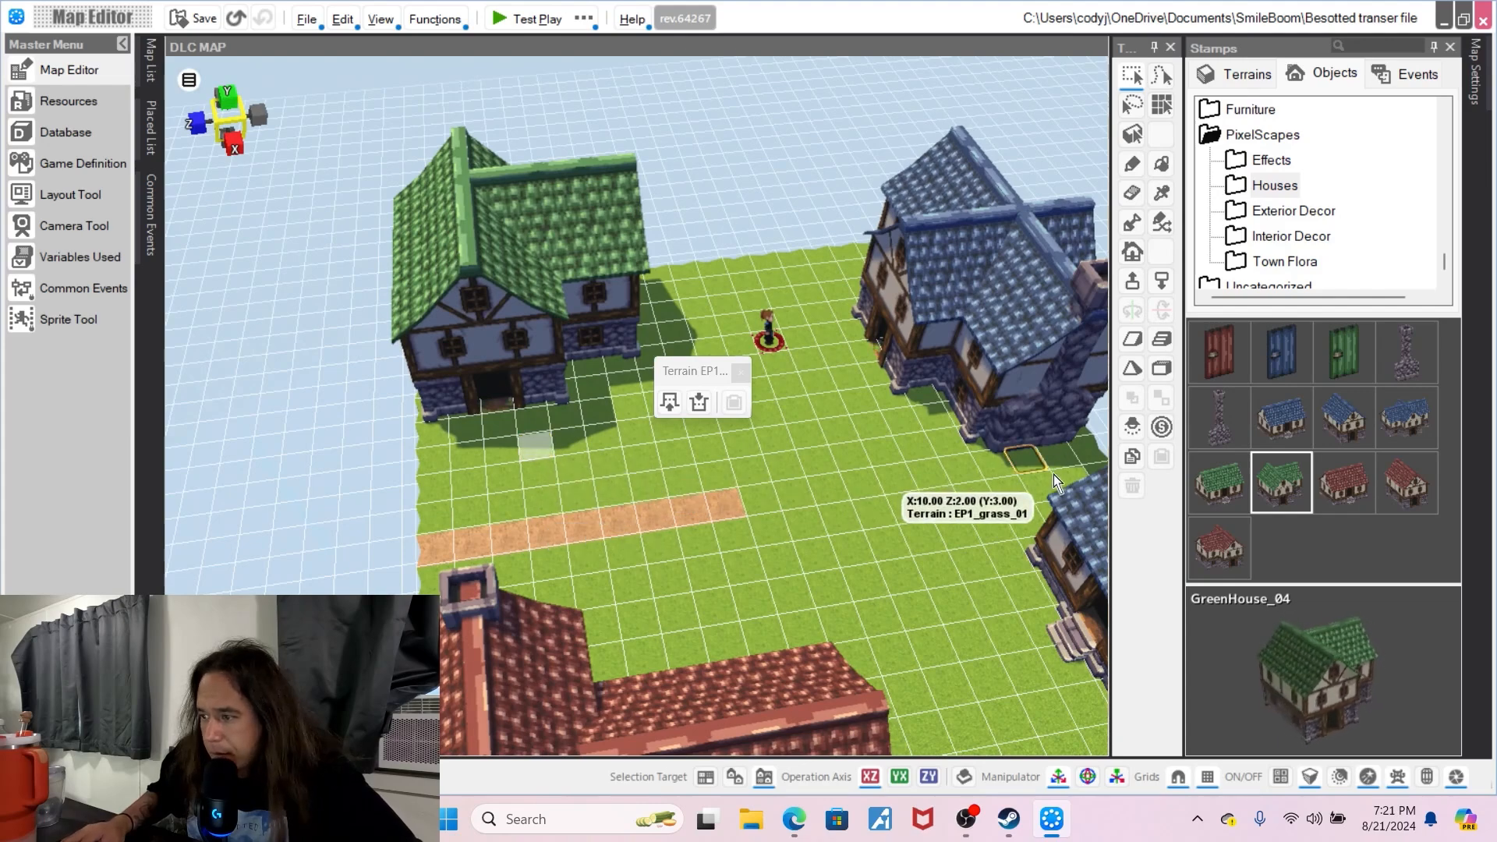
- Place a RedHouse_06 on the open grass in the middle of the town and rotate its door toward the other red houses
{"action": "left_click", "coordinate": [1214, 479]}
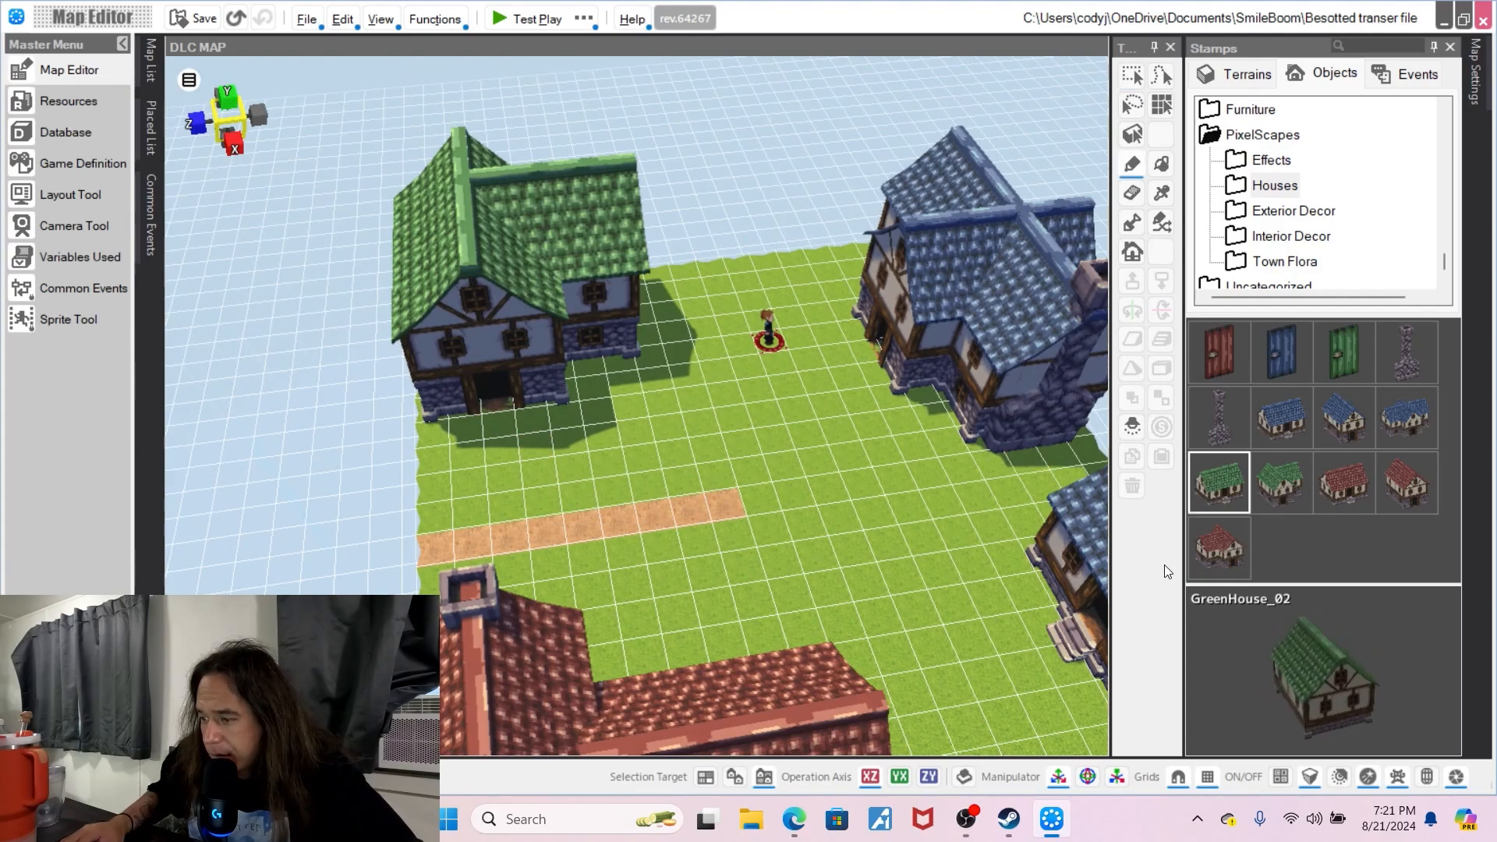
{"action": "left_click", "coordinate": [1214, 554]}
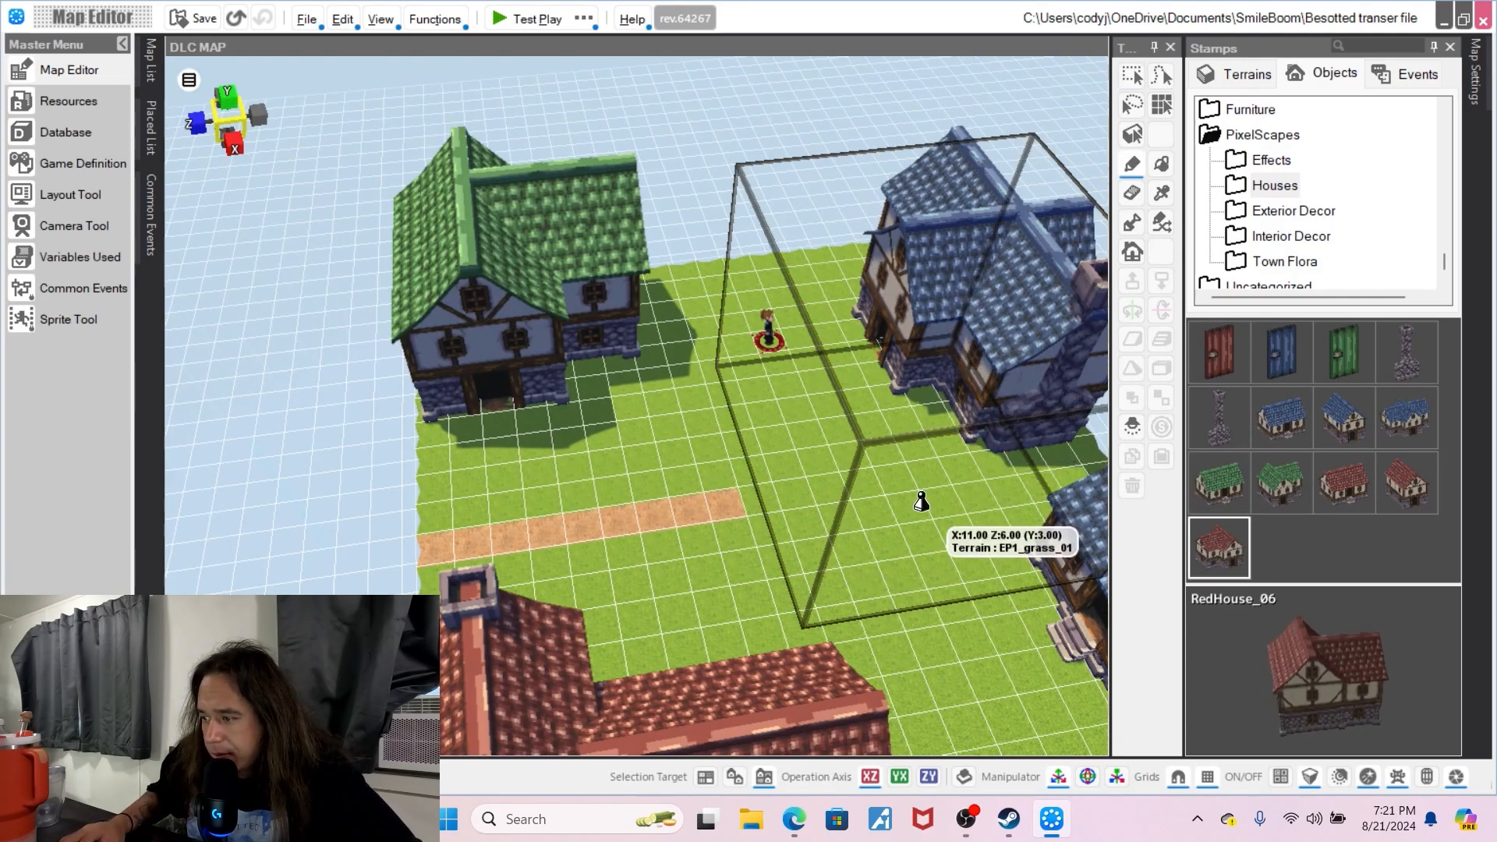
{"action": "left_click", "coordinate": [772, 476]}
{"action": "key", "text": "r"}
{"action": "key", "text": "r"}
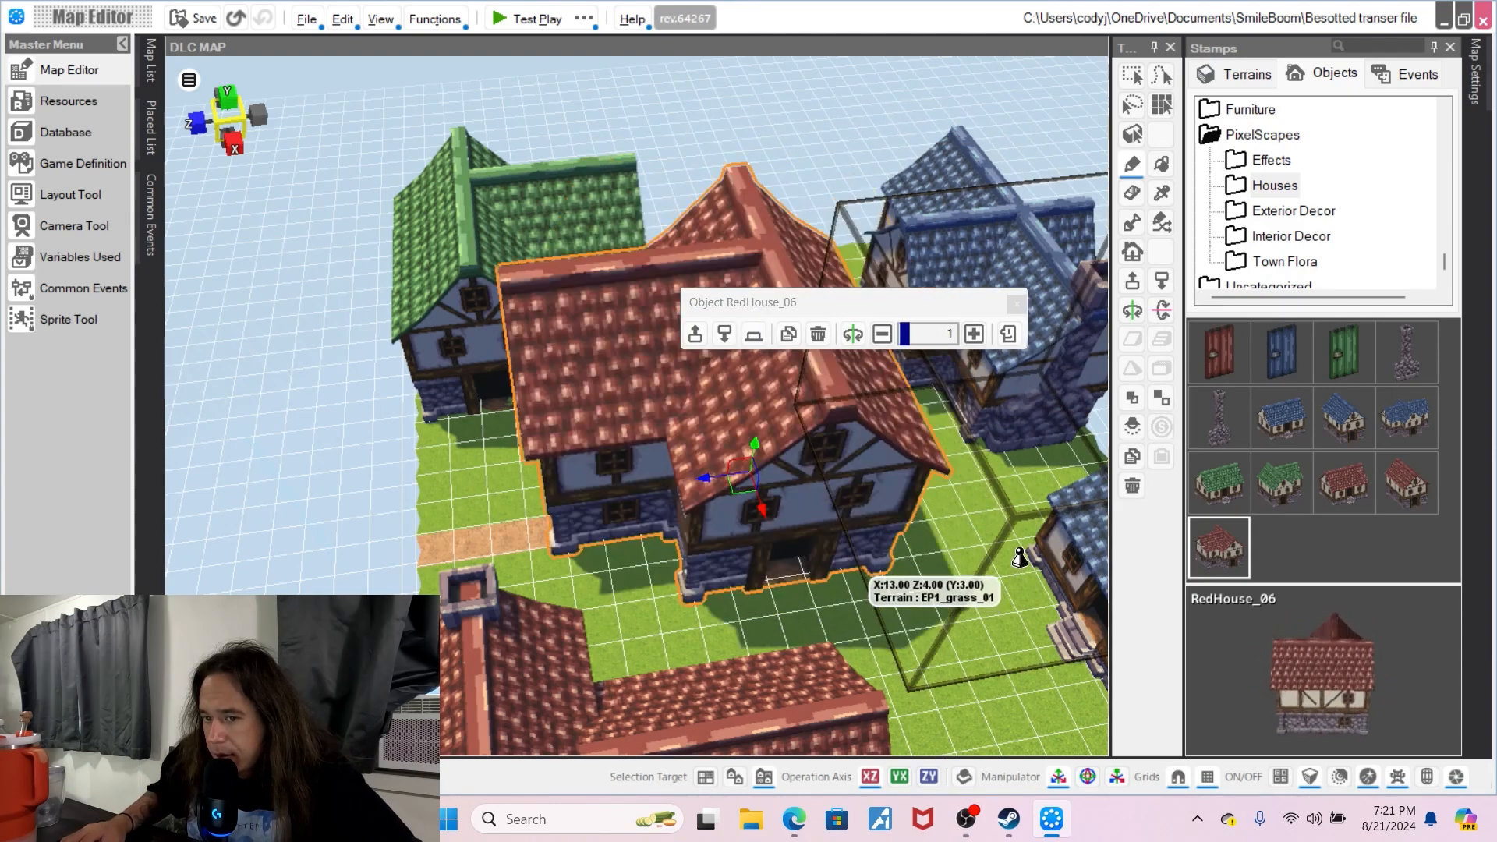
{"action": "right_click", "coordinate": [987, 559]}
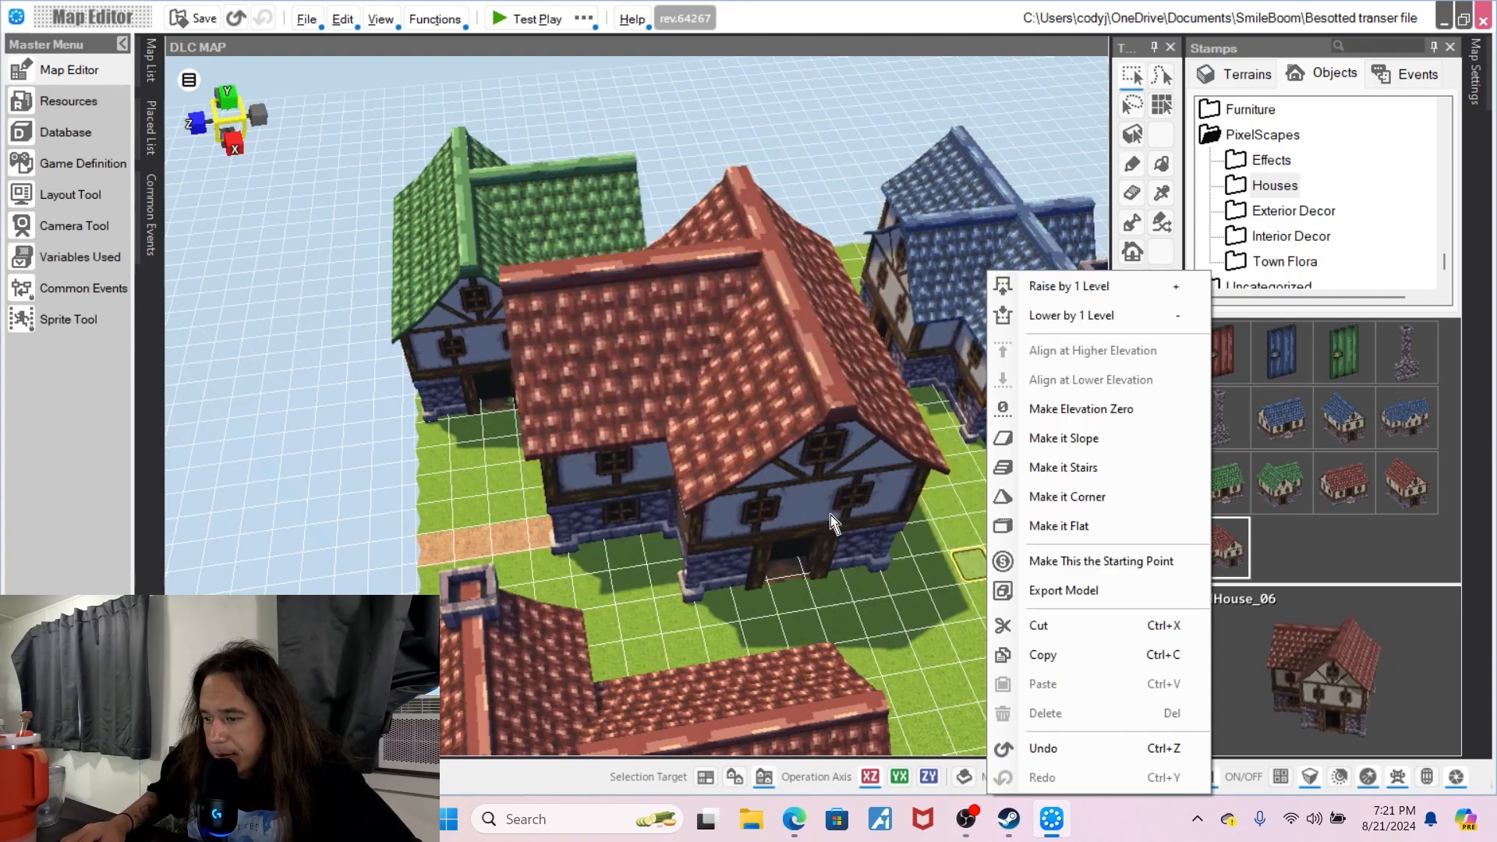
- Delete the RedHouse_06 from the middle of the town
{"action": "left_click", "coordinate": [831, 513]}
{"action": "right_click", "coordinate": [830, 513]}
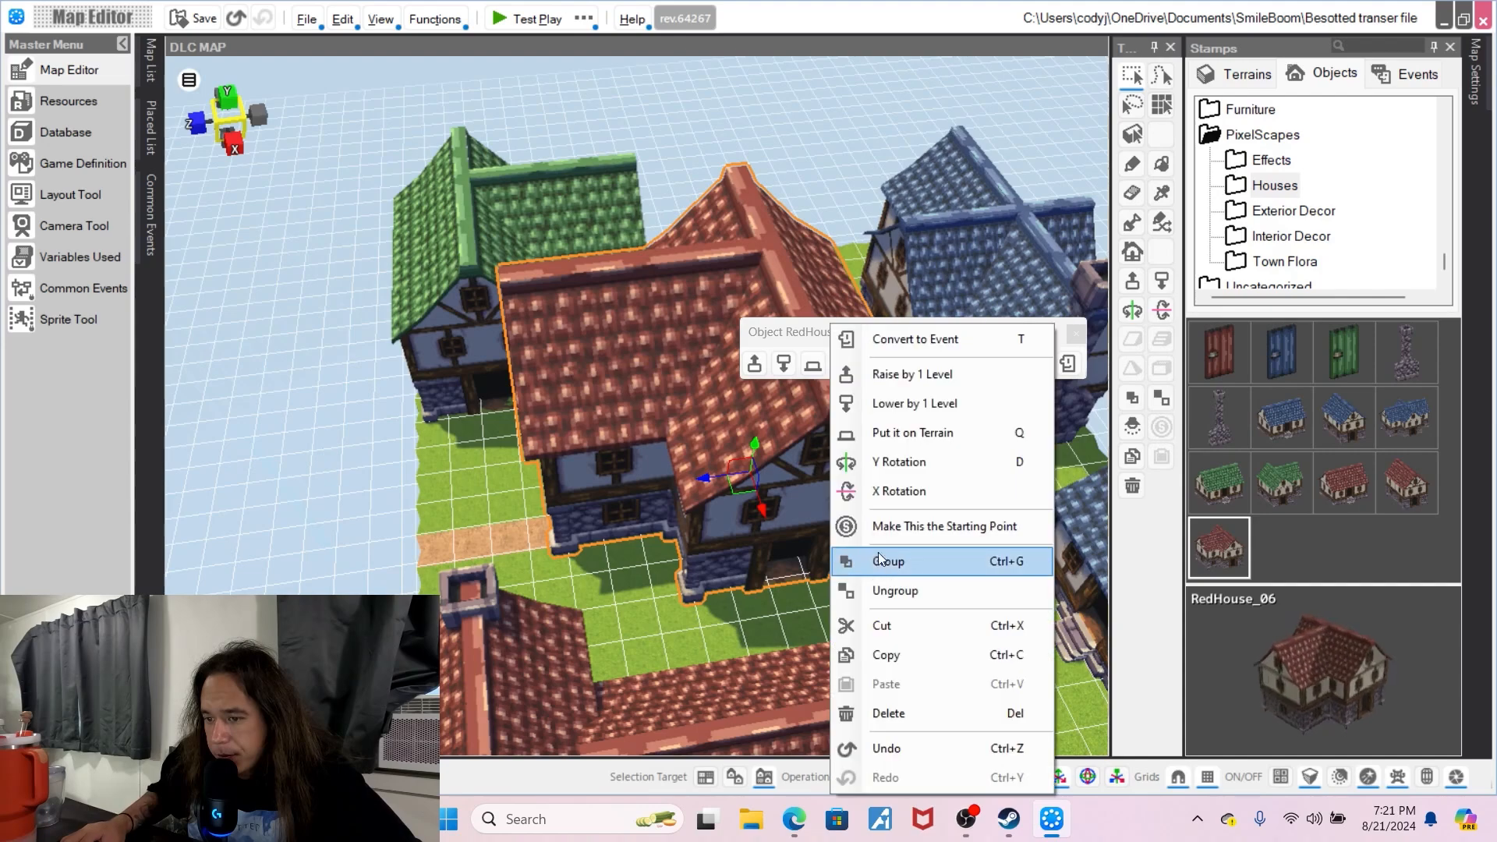
{"action": "left_click", "coordinate": [924, 708]}
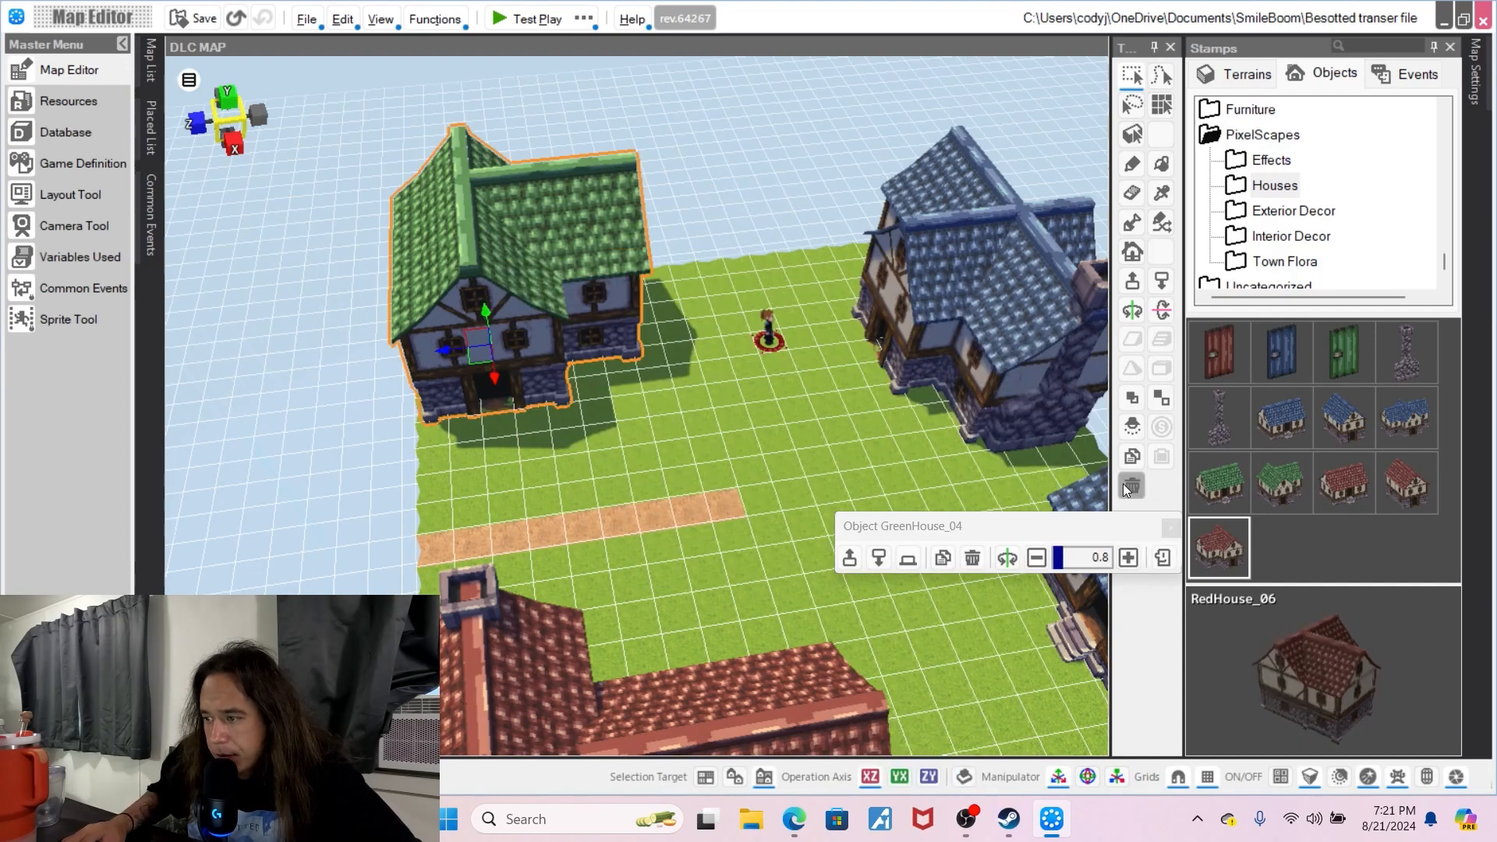
{"action": "middle_click_drag", "start_coordinate": [1001, 439], "coordinate": [1037, 450]}
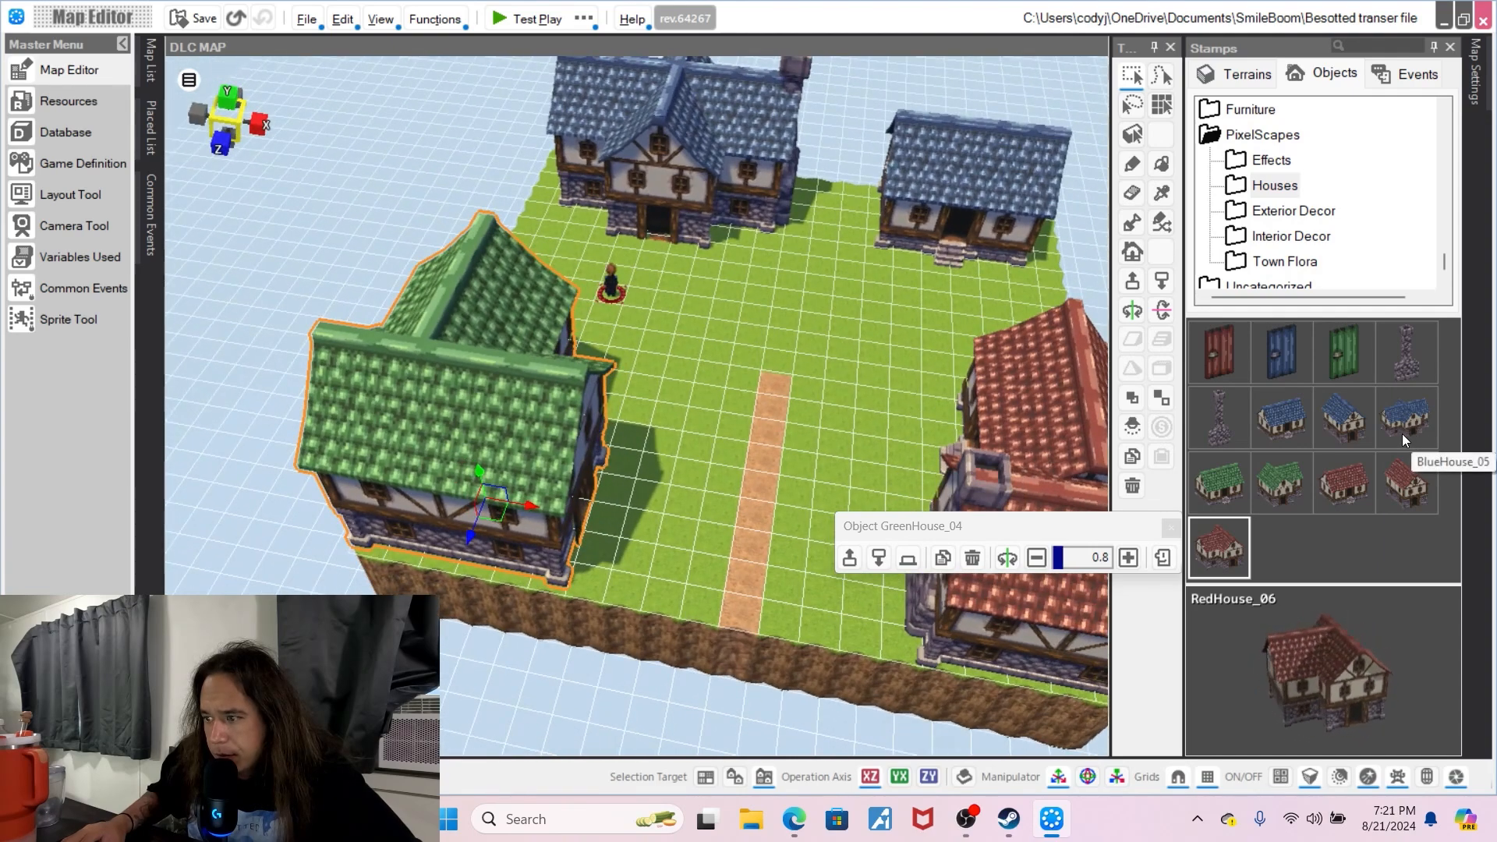
- Place a RedHouse_03 on the open grass near GreenHouse_04 and scale it to 0.7
{"action": "left_click", "coordinate": [1351, 439]}
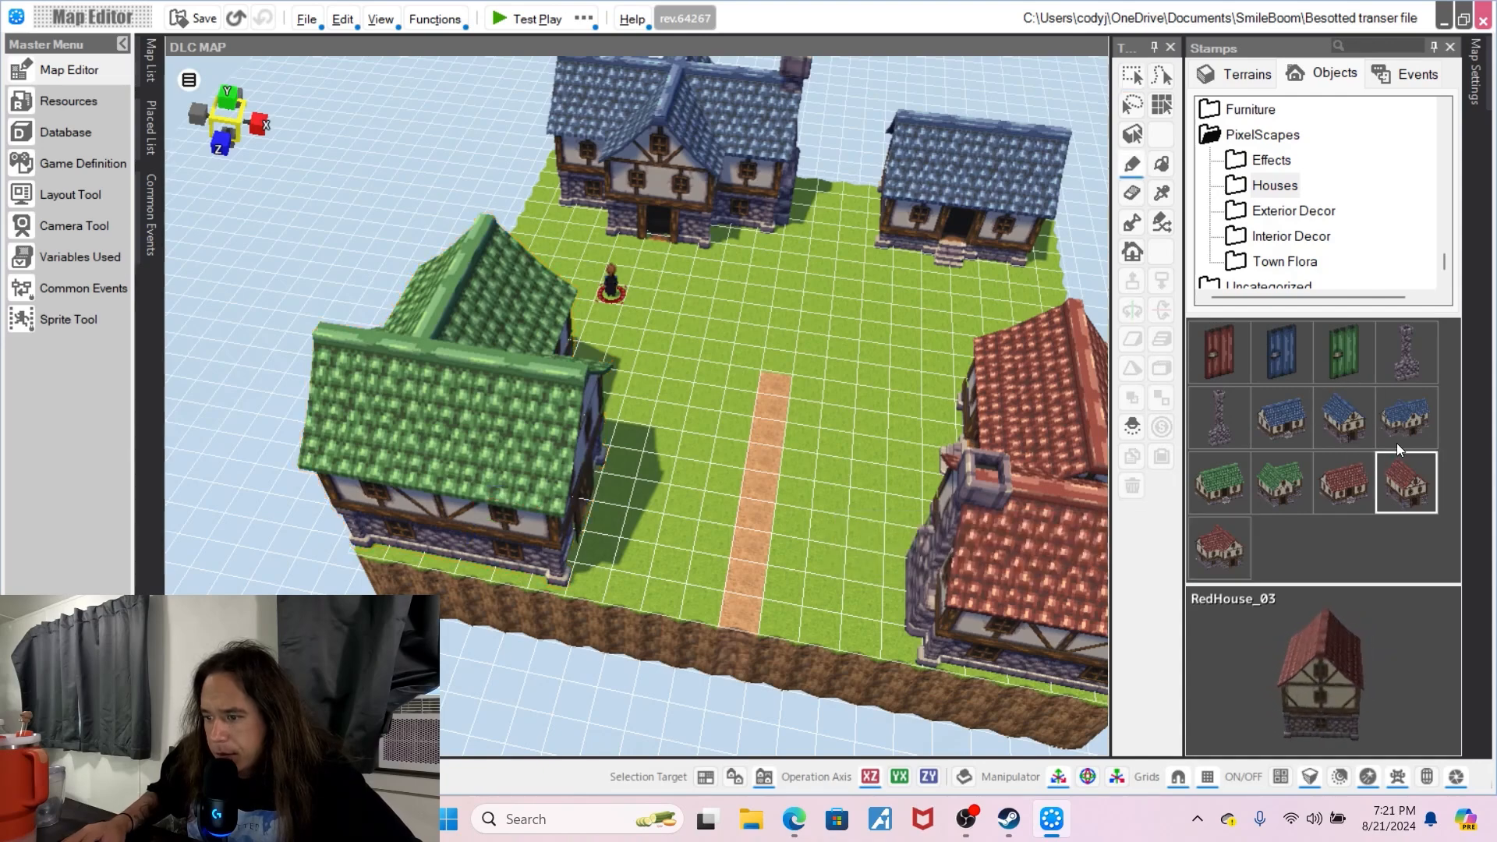
{"action": "left_click", "coordinate": [773, 371]}
{"action": "left_click", "coordinate": [877, 221]}
{"action": "left_click", "coordinate": [877, 221]}
{"action": "left_click", "coordinate": [877, 221]}
- Move the new RedHouse_03 into the gap between GreenHouse_04 and BlueHouse_05, closer to the map edge
{"action": "middle_click_drag", "start_coordinate": [904, 350], "coordinate": [732, 362]}
{"action": "left_click_drag", "start_coordinate": [687, 585], "coordinate": [771, 387]}
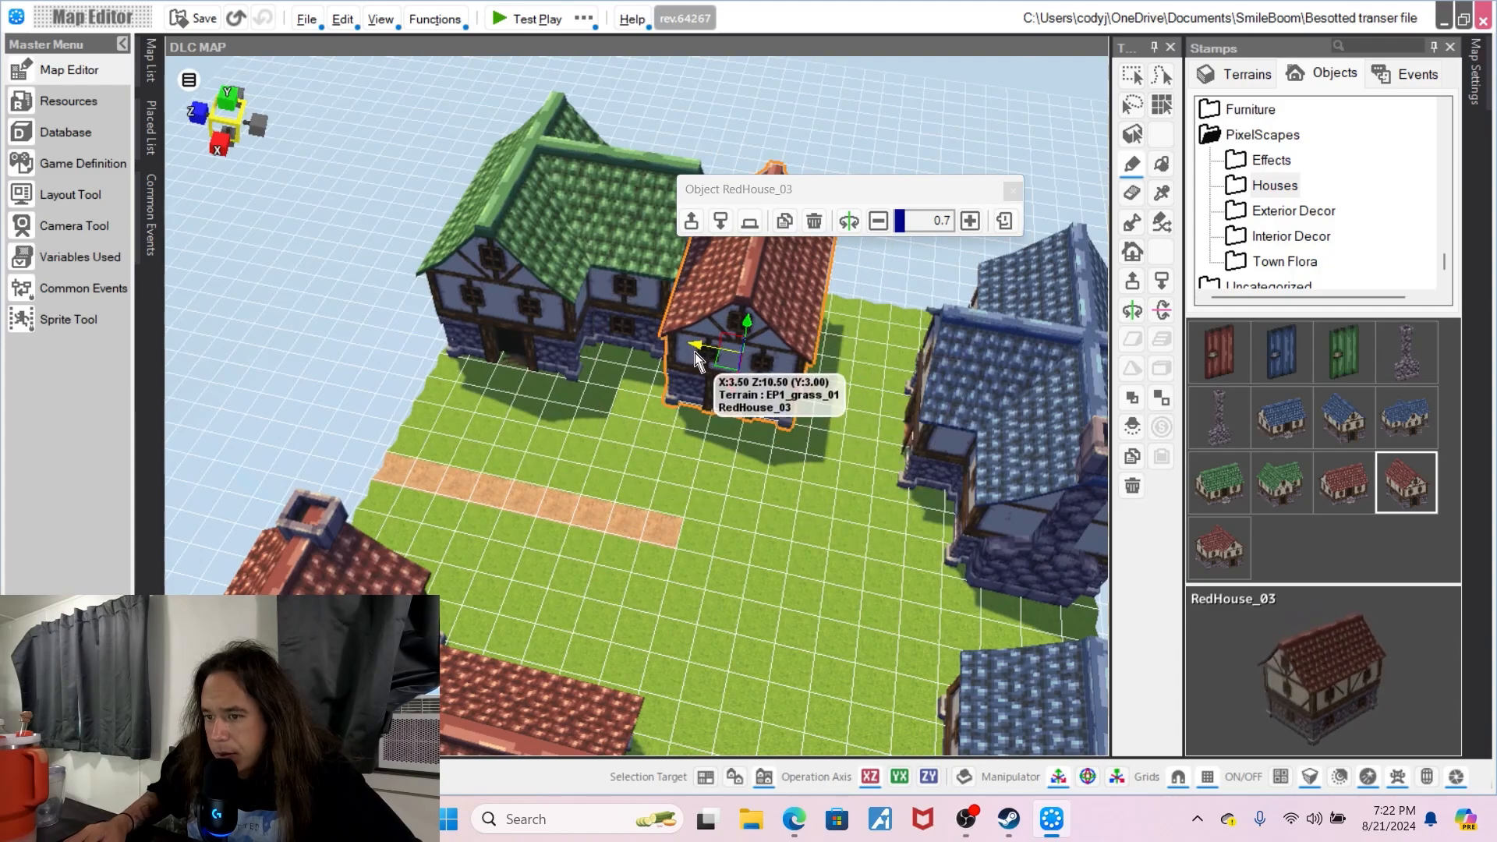
{"action": "left_click_drag", "start_coordinate": [695, 351], "coordinate": [742, 363]}
{"action": "mouse_move", "coordinate": [792, 381]}
{"action": "middle_mouse_down"}
{"action": "mouse_move", "coordinate": [716, 370]}
{"action": "mouse_move", "coordinate": [809, 395]}
{"action": "mouse_move", "coordinate": [774, 368]}
{"action": "middle_mouse_up"}
{"action": "left_click_drag", "start_coordinate": [756, 348], "coordinate": [717, 333]}
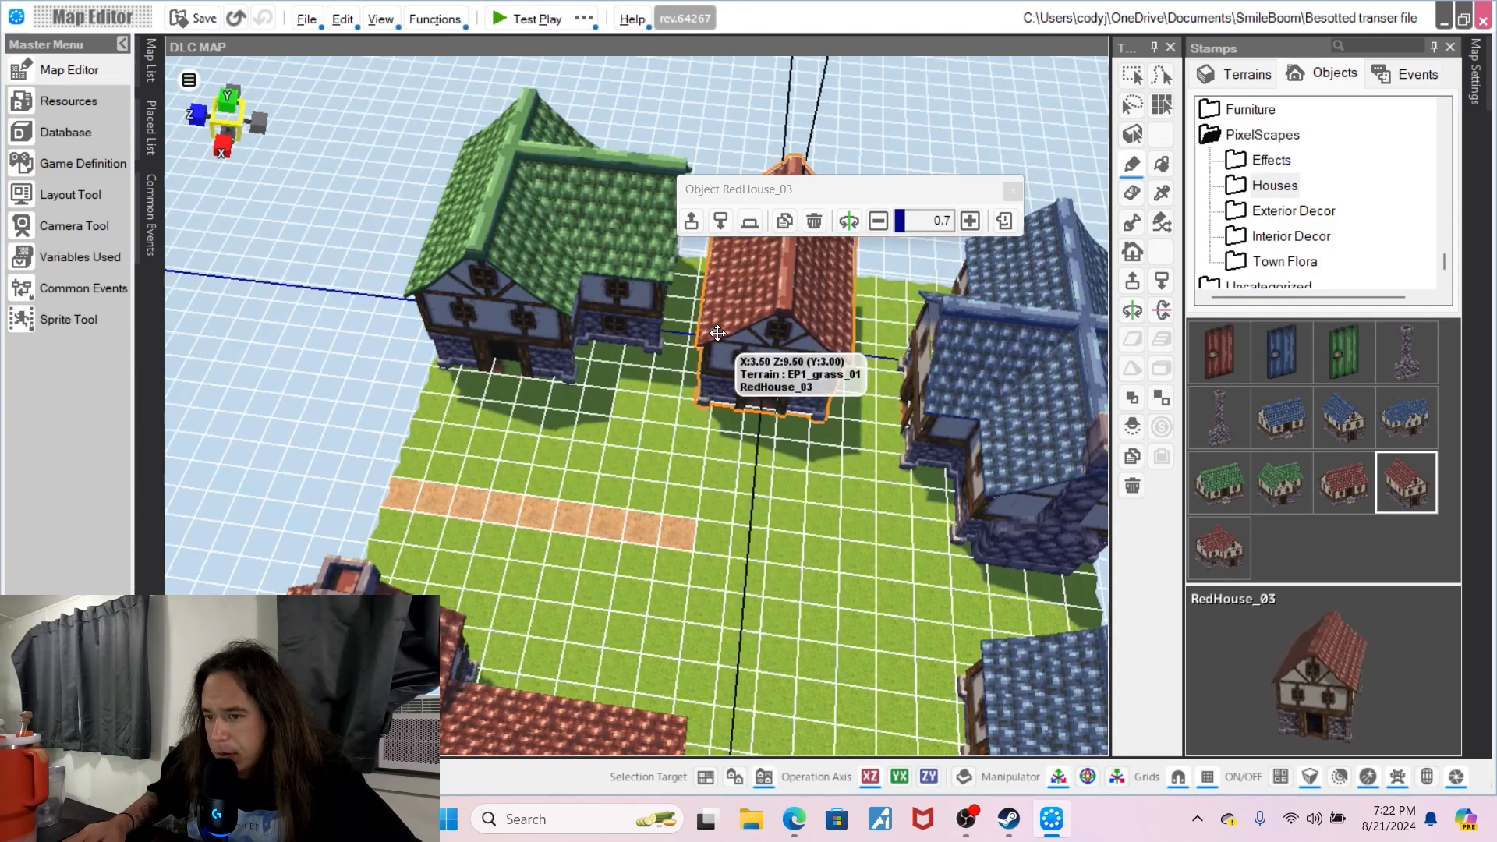
{"action": "right_click", "coordinate": [825, 524]}
{"action": "middle_click_drag", "start_coordinate": [814, 500], "coordinate": [706, 511]}
{"action": "left_click", "coordinate": [716, 521]}
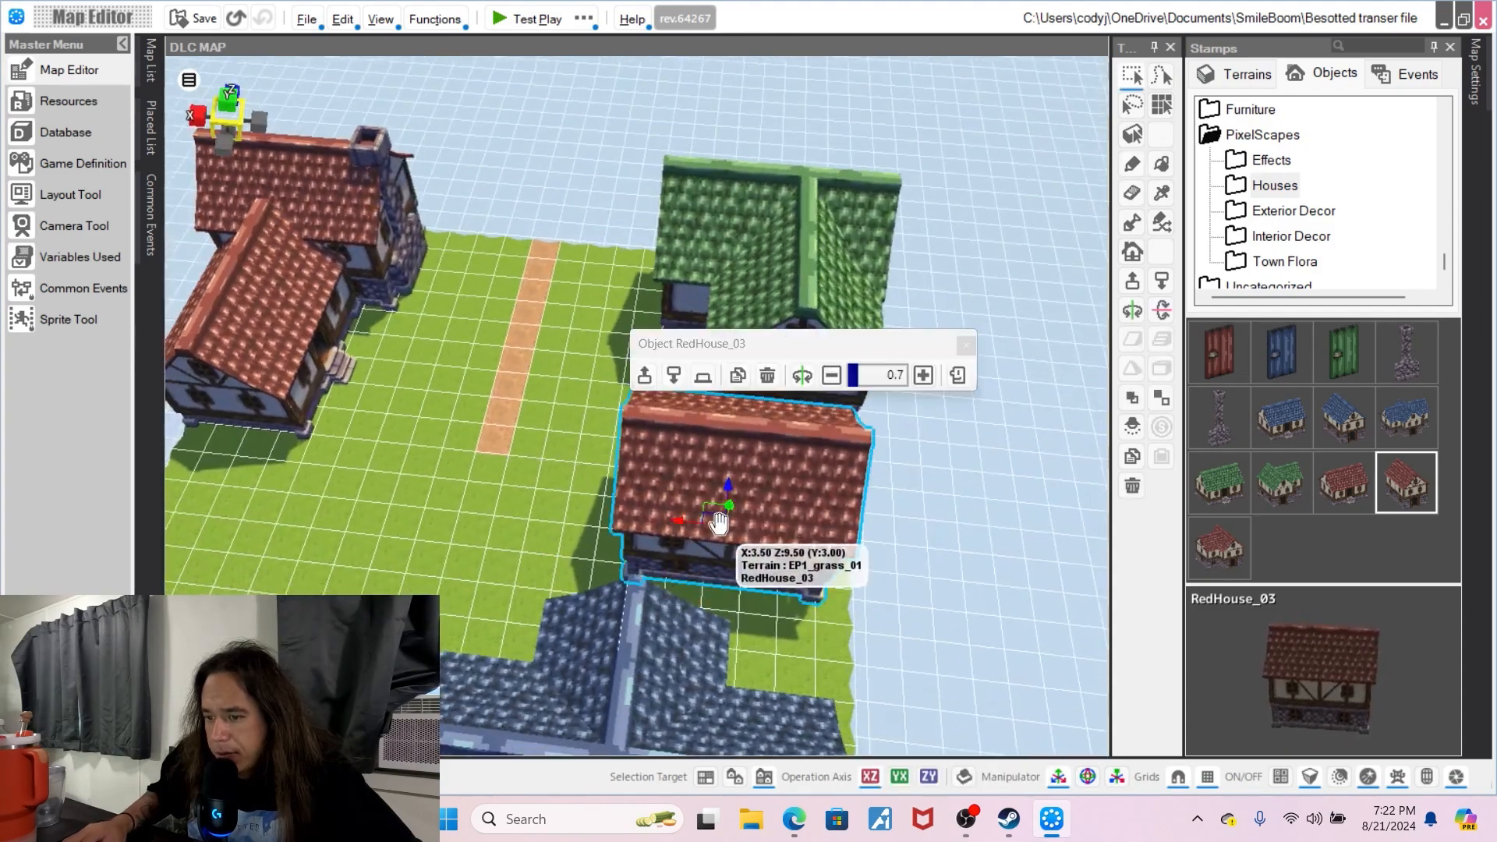
{"action": "mouse_move", "coordinate": [692, 527]}
{"action": "left_mouse_down"}
{"action": "mouse_move", "coordinate": [725, 531]}
{"action": "mouse_move", "coordinate": [699, 522]}
{"action": "left_mouse_up"}
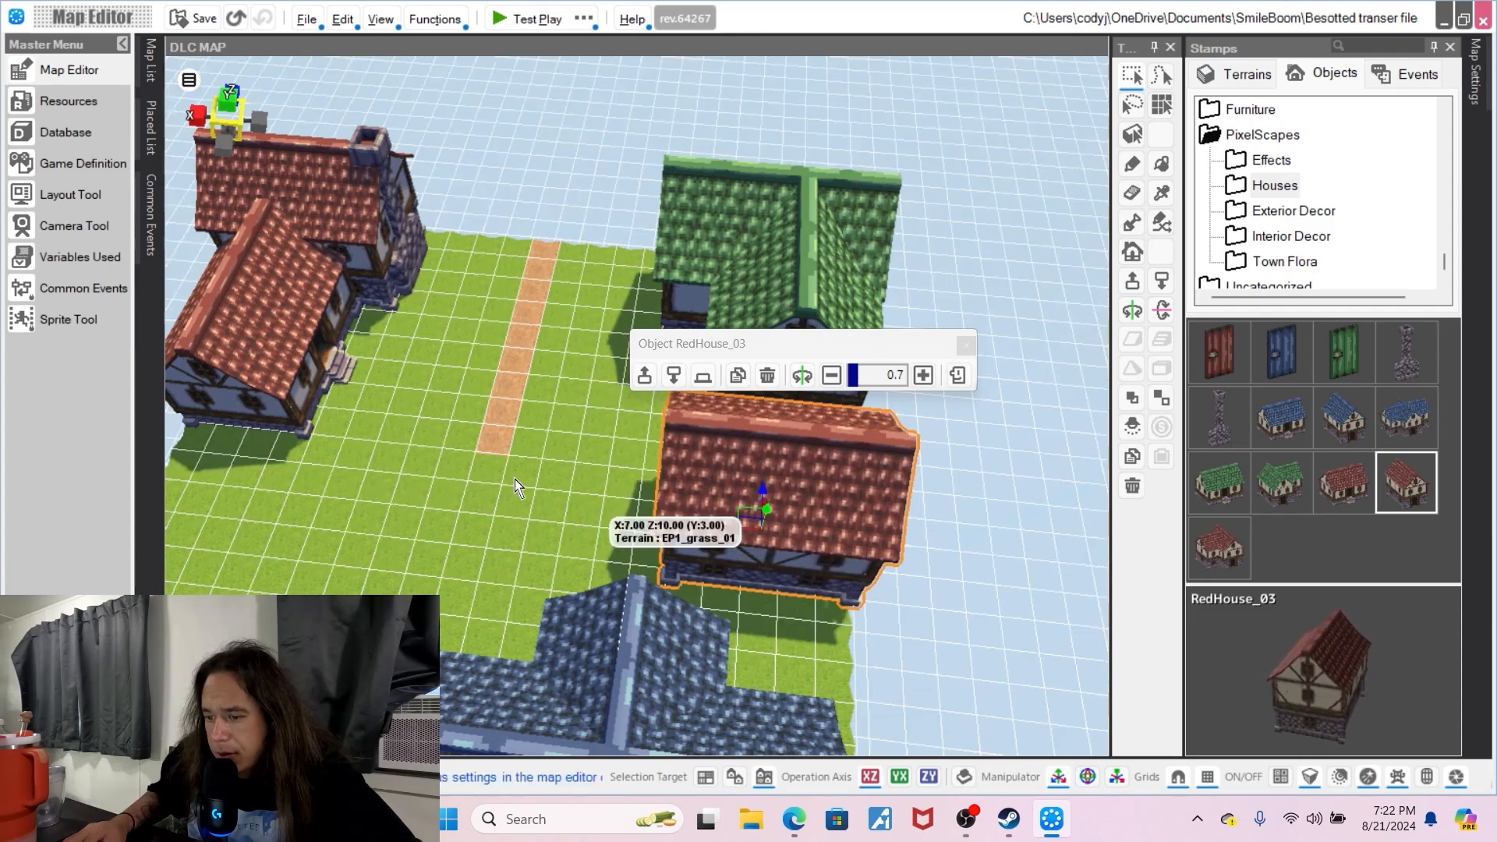
- Shift BlueHouse_05 along the X axis toward BlueHouse_02
{"action": "left_click", "coordinate": [466, 480]}
{"action": "middle_click_drag", "start_coordinate": [466, 480], "coordinate": [623, 296]}
{"action": "left_click", "coordinate": [693, 138]}
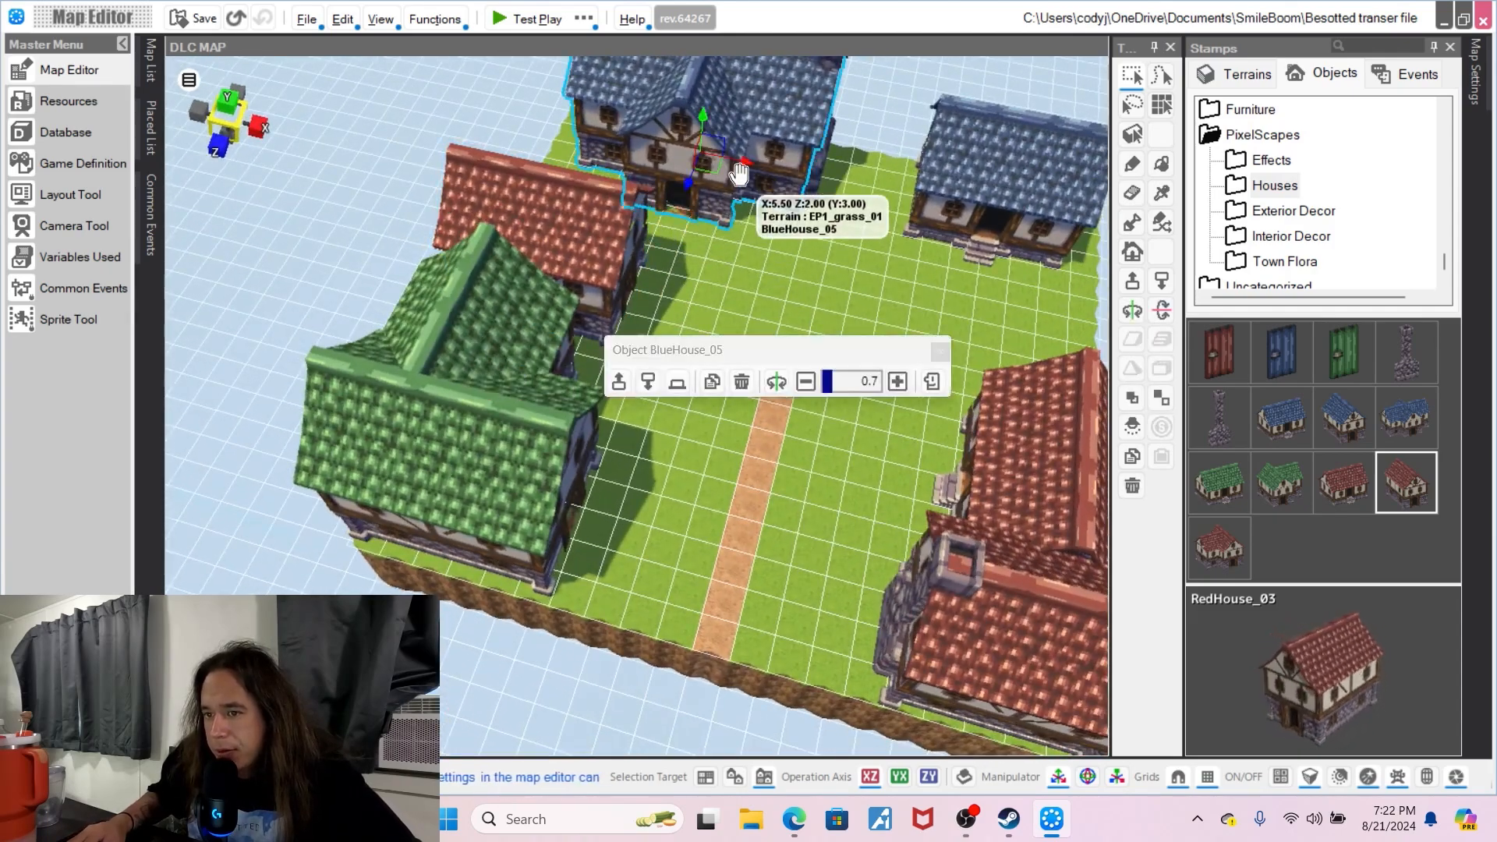
{"action": "left_click_drag", "start_coordinate": [747, 169], "coordinate": [800, 181]}
{"action": "left_click", "coordinate": [802, 269]}
{"action": "middle_click_drag", "start_coordinate": [801, 269], "coordinate": [789, 344]}
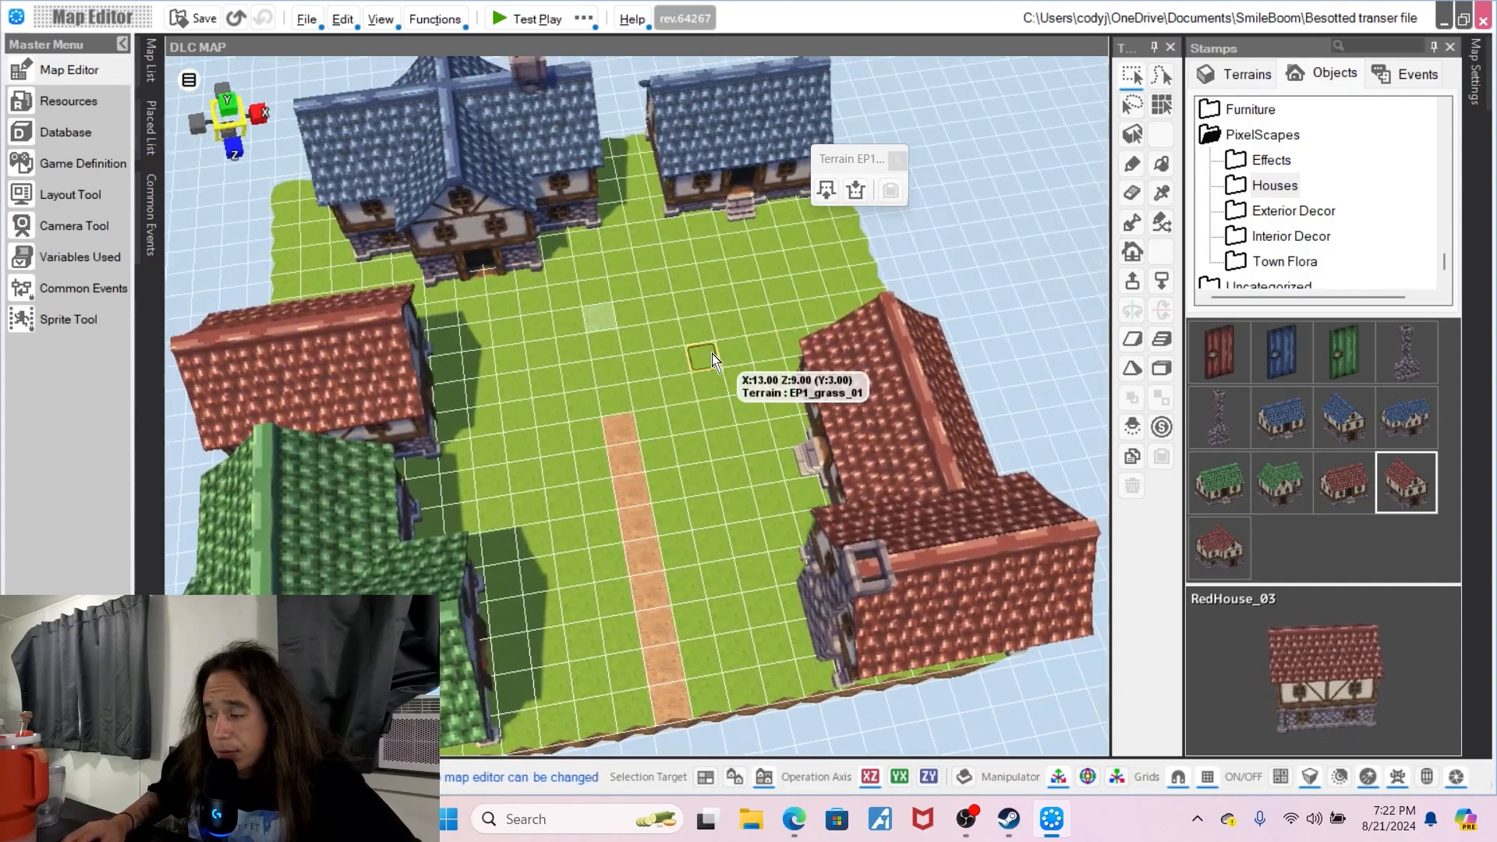
{"action": "middle_click_drag", "start_coordinate": [686, 355], "coordinate": [645, 354]}
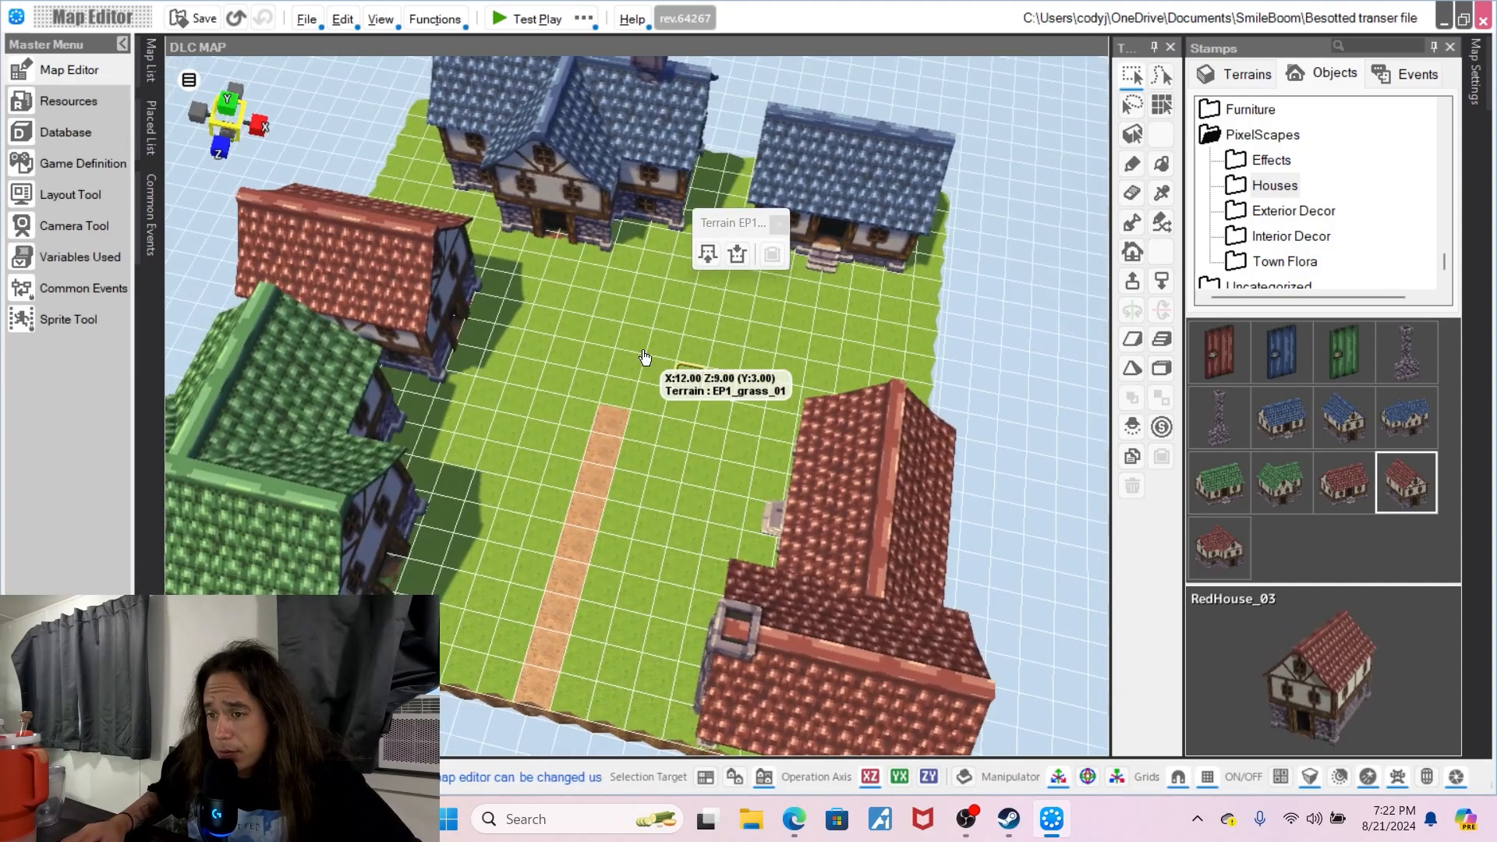
- Delete the RedHouse_03 standing between GreenHouse_04 and BlueHouse_05
{"action": "right_click", "coordinate": [384, 280]}
{"action": "left_click", "coordinate": [467, 663]}
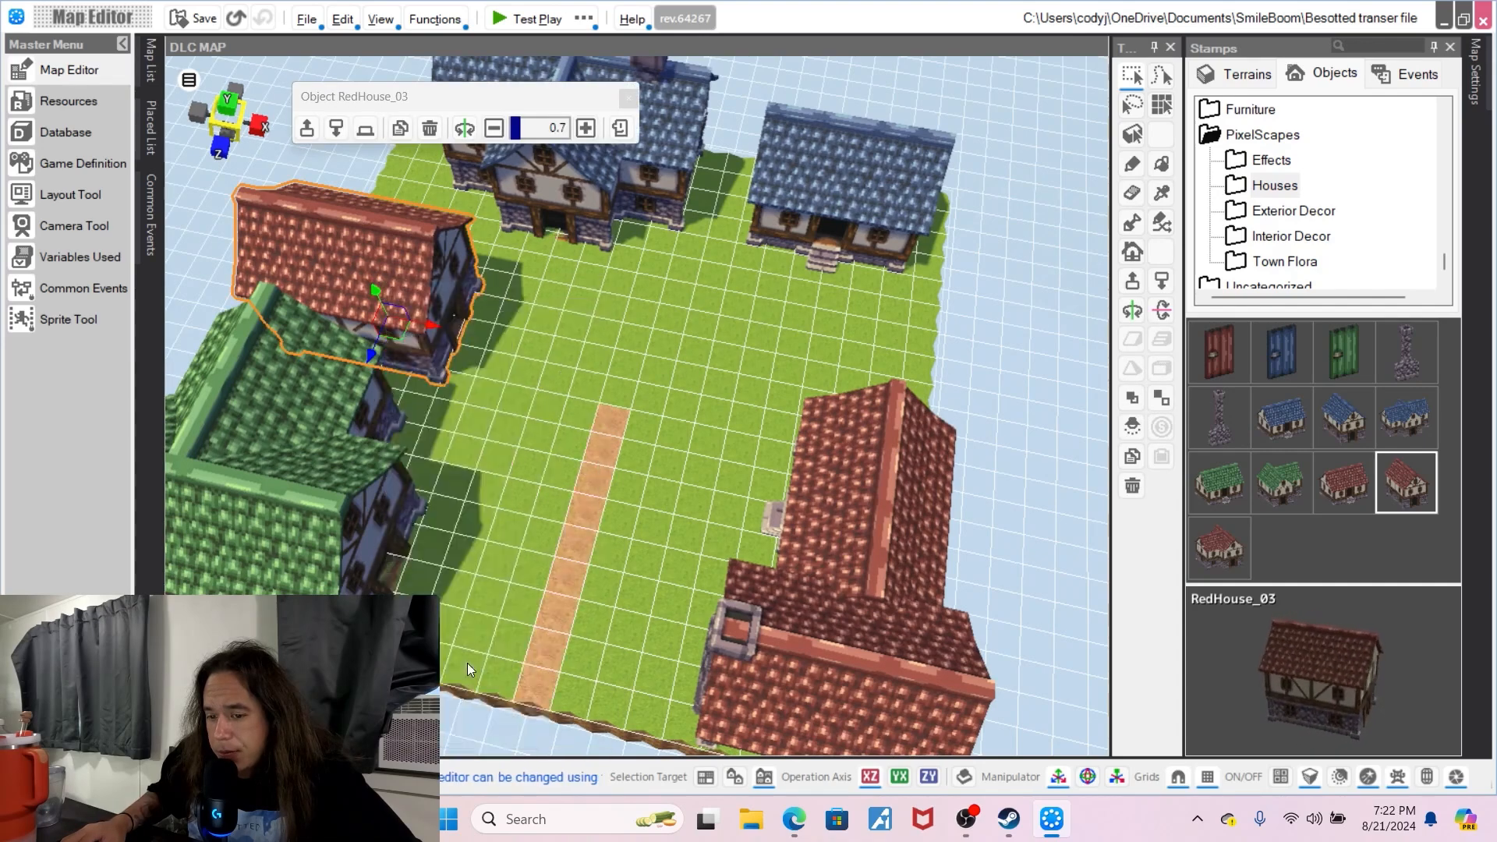
{"action": "left_click", "coordinate": [719, 362]}
{"action": "middle_click_drag", "start_coordinate": [740, 323], "coordinate": [757, 259]}
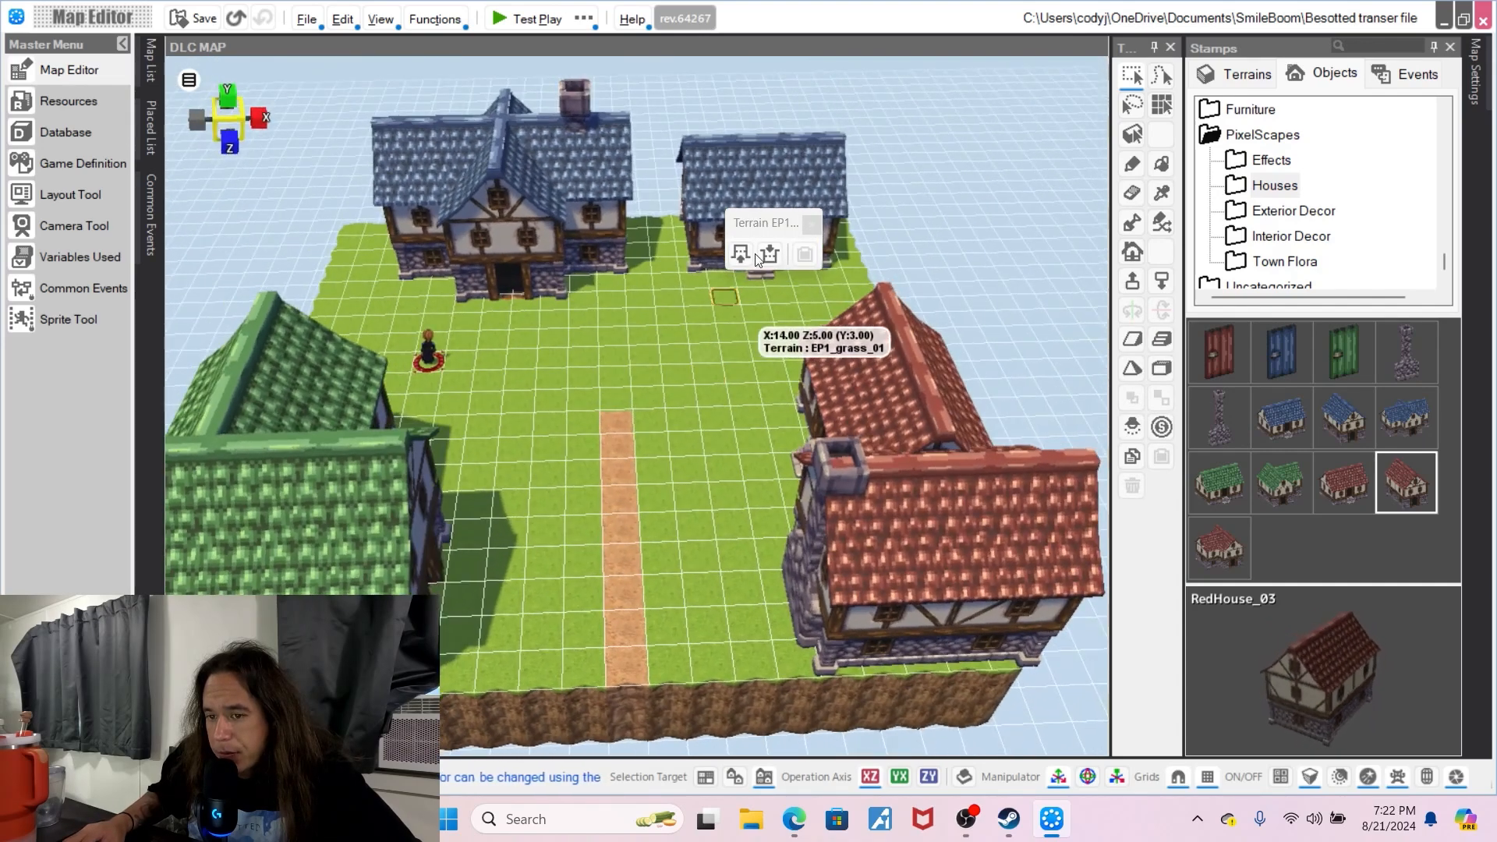
- Extend the dirt path with EP1_rock_01 terrain toward the blue houses and turn it toward BlueHouse_05's door
{"action": "left_click", "coordinate": [1236, 76]}
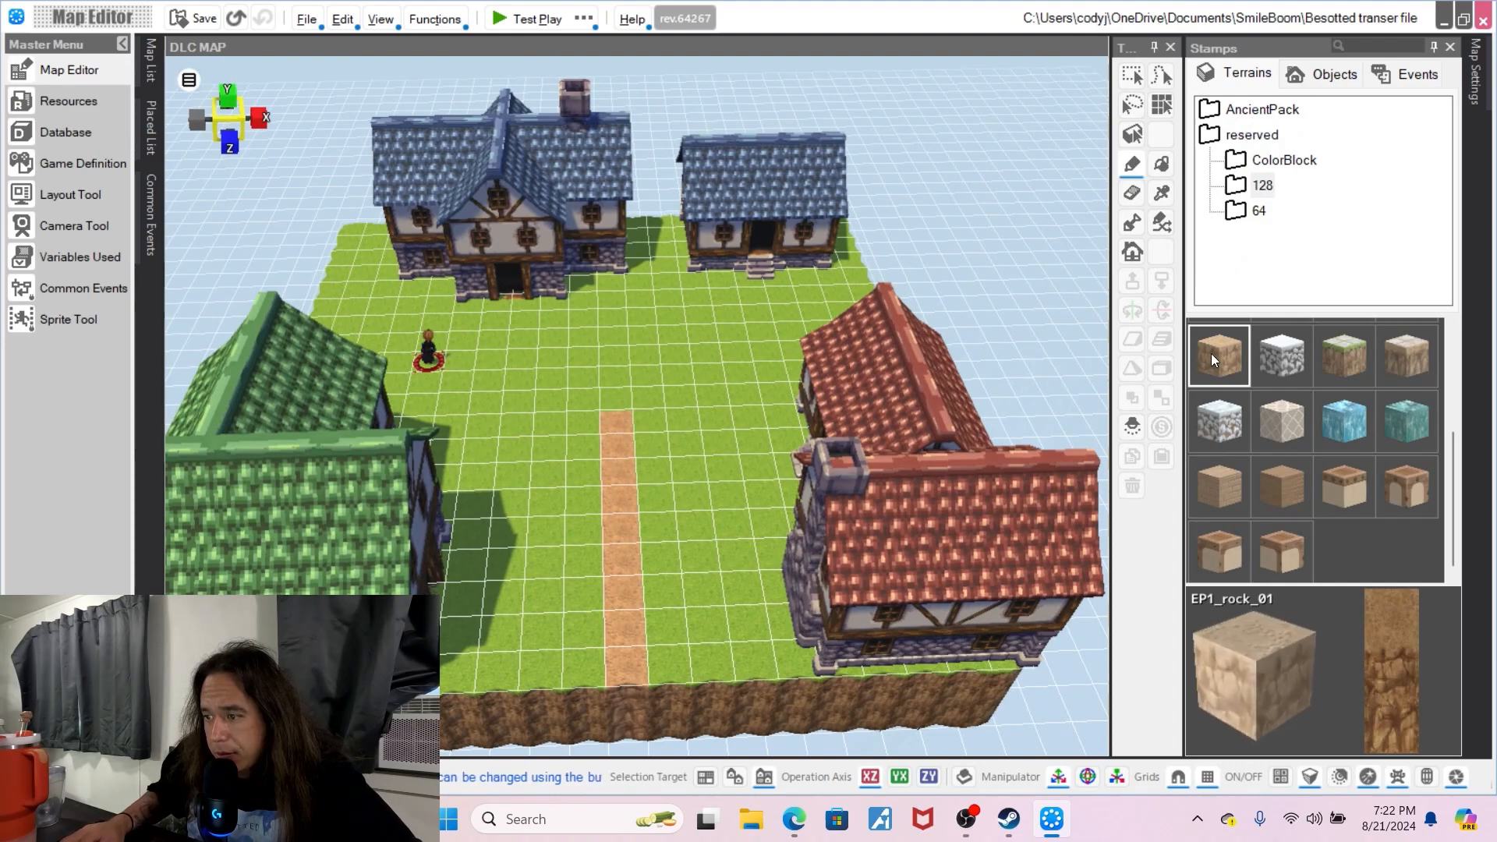
{"action": "left_click_drag", "start_coordinate": [633, 392], "coordinate": [628, 318]}
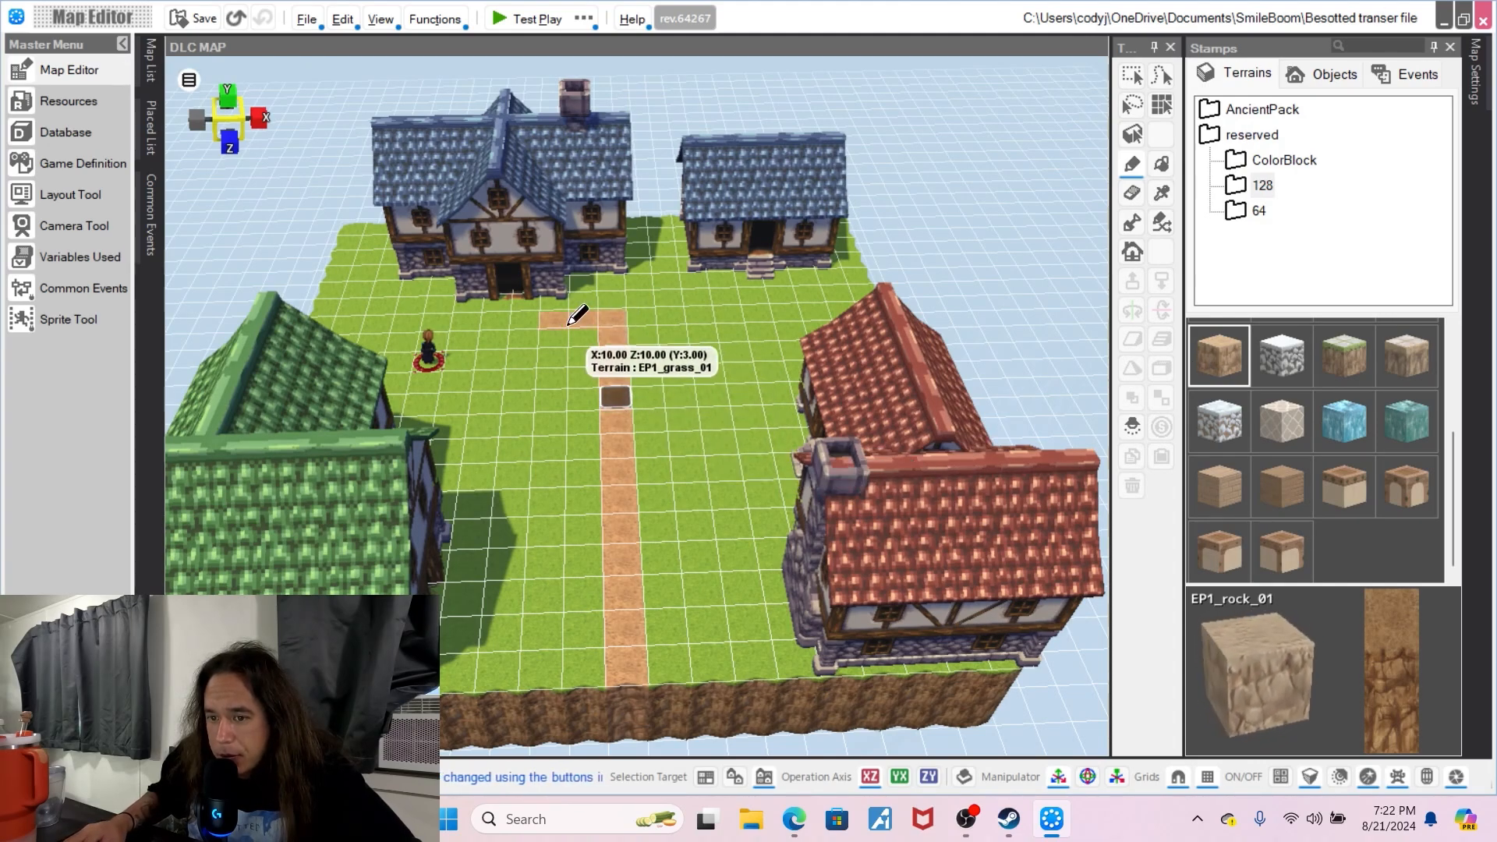
{"action": "left_click_drag", "start_coordinate": [543, 317], "coordinate": [536, 315]}
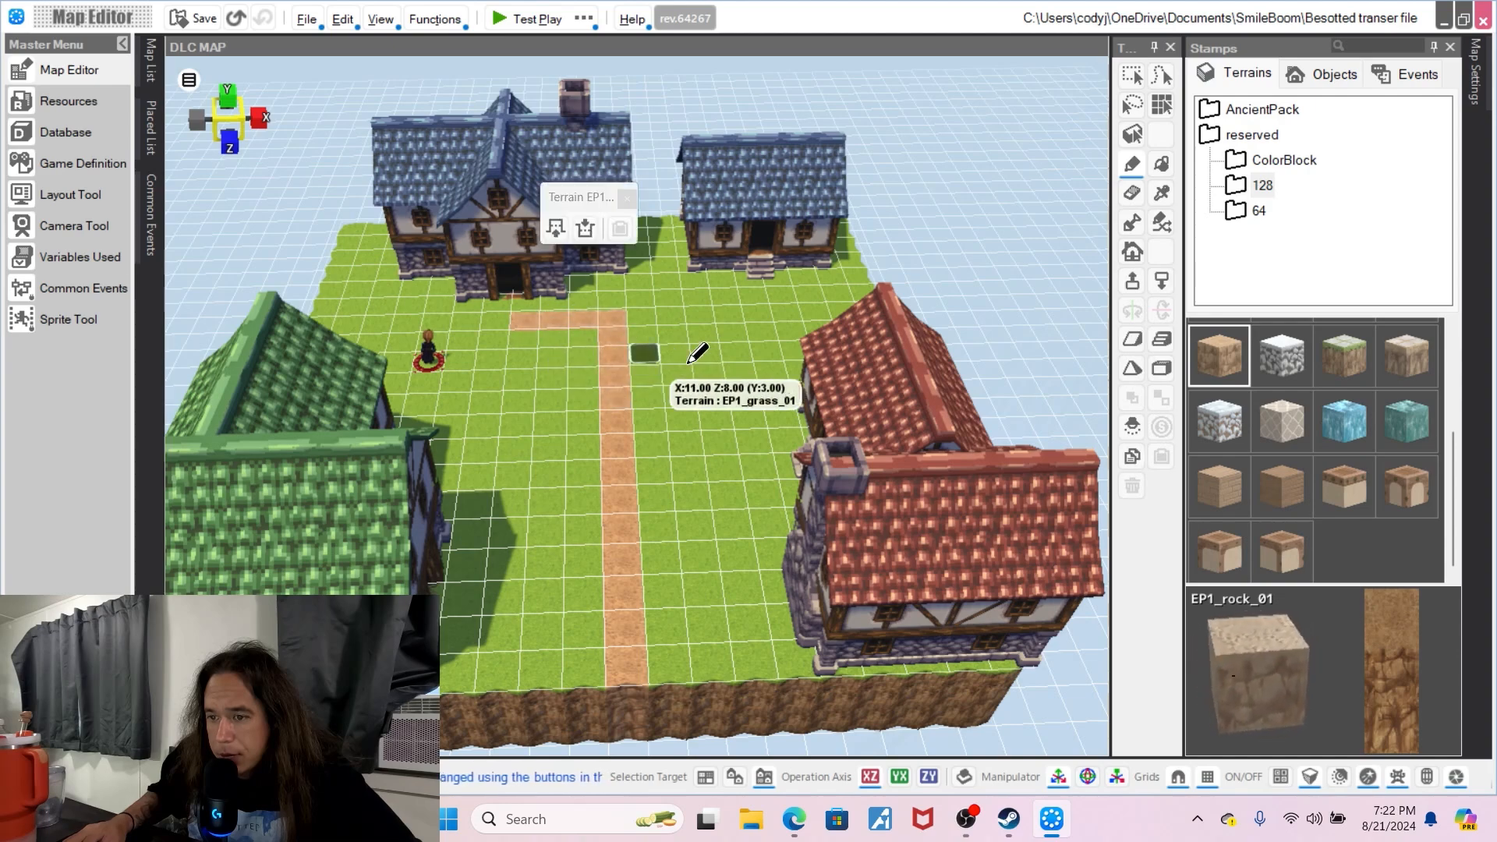
{"action": "right_click", "coordinate": [683, 327]}
{"action": "left_click", "coordinate": [674, 336]}
{"action": "right_click", "coordinate": [676, 338]}
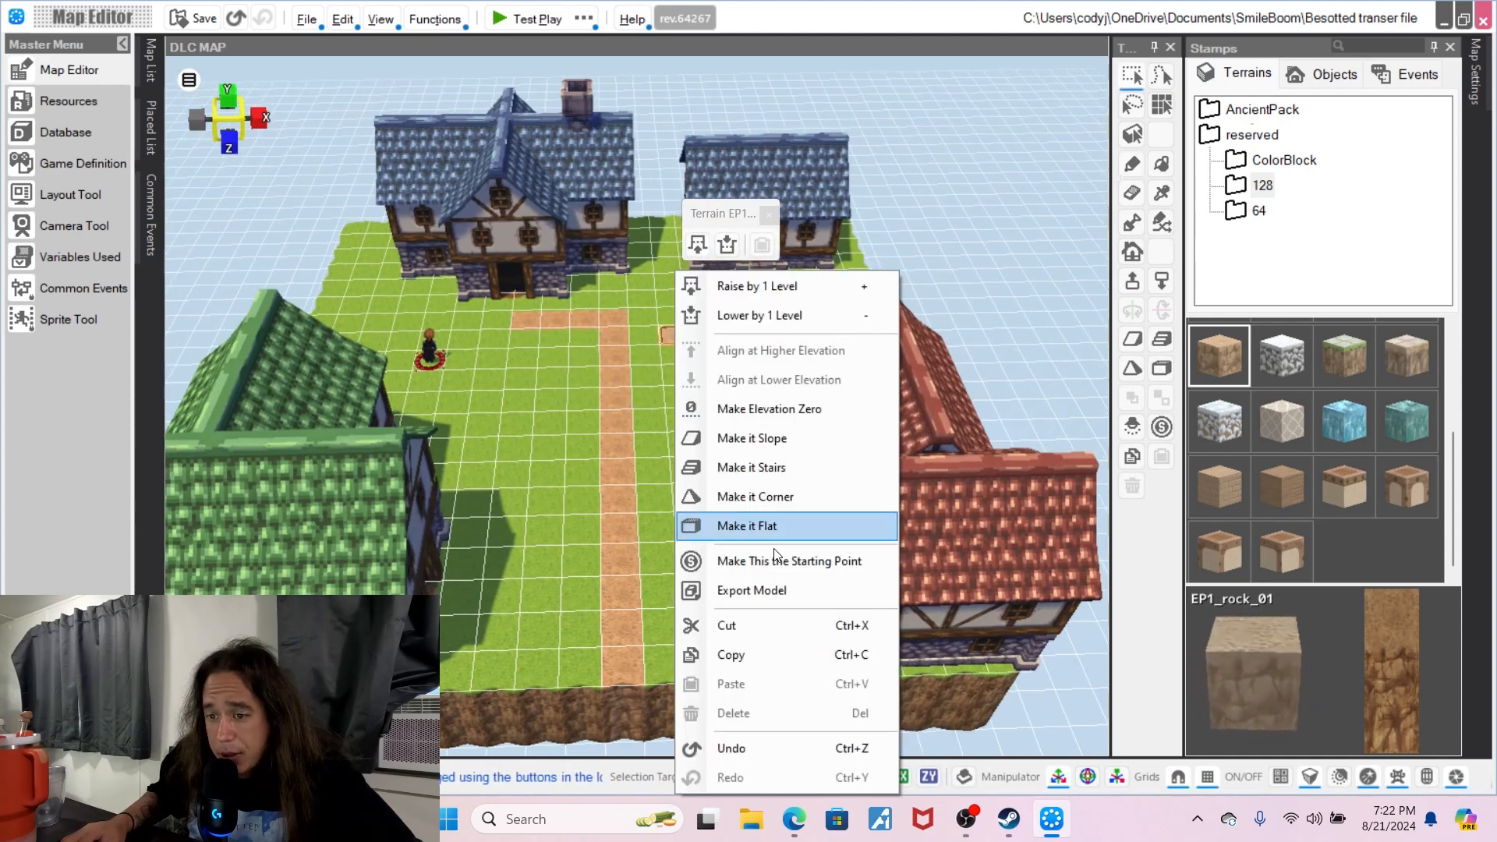
{"action": "left_click", "coordinate": [782, 763]}
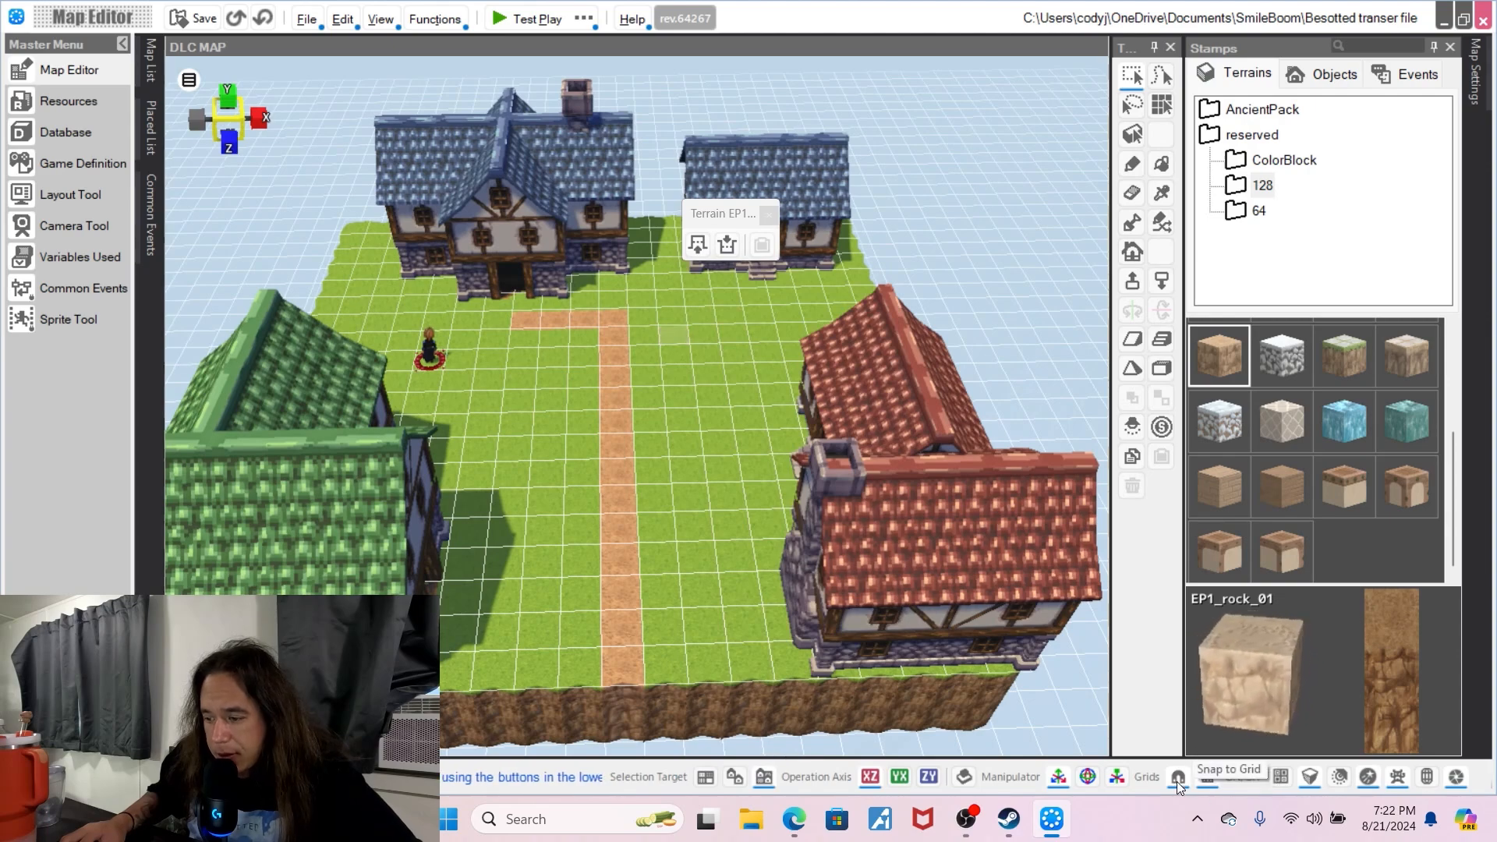
- Turn off grid snapping and nudge BlueHouse_05 sideways so its door lines up with the dirt path tiles
{"action": "scroll", "coordinate": [709, 405], "scroll_direction": "up", "scroll_amount": 5}
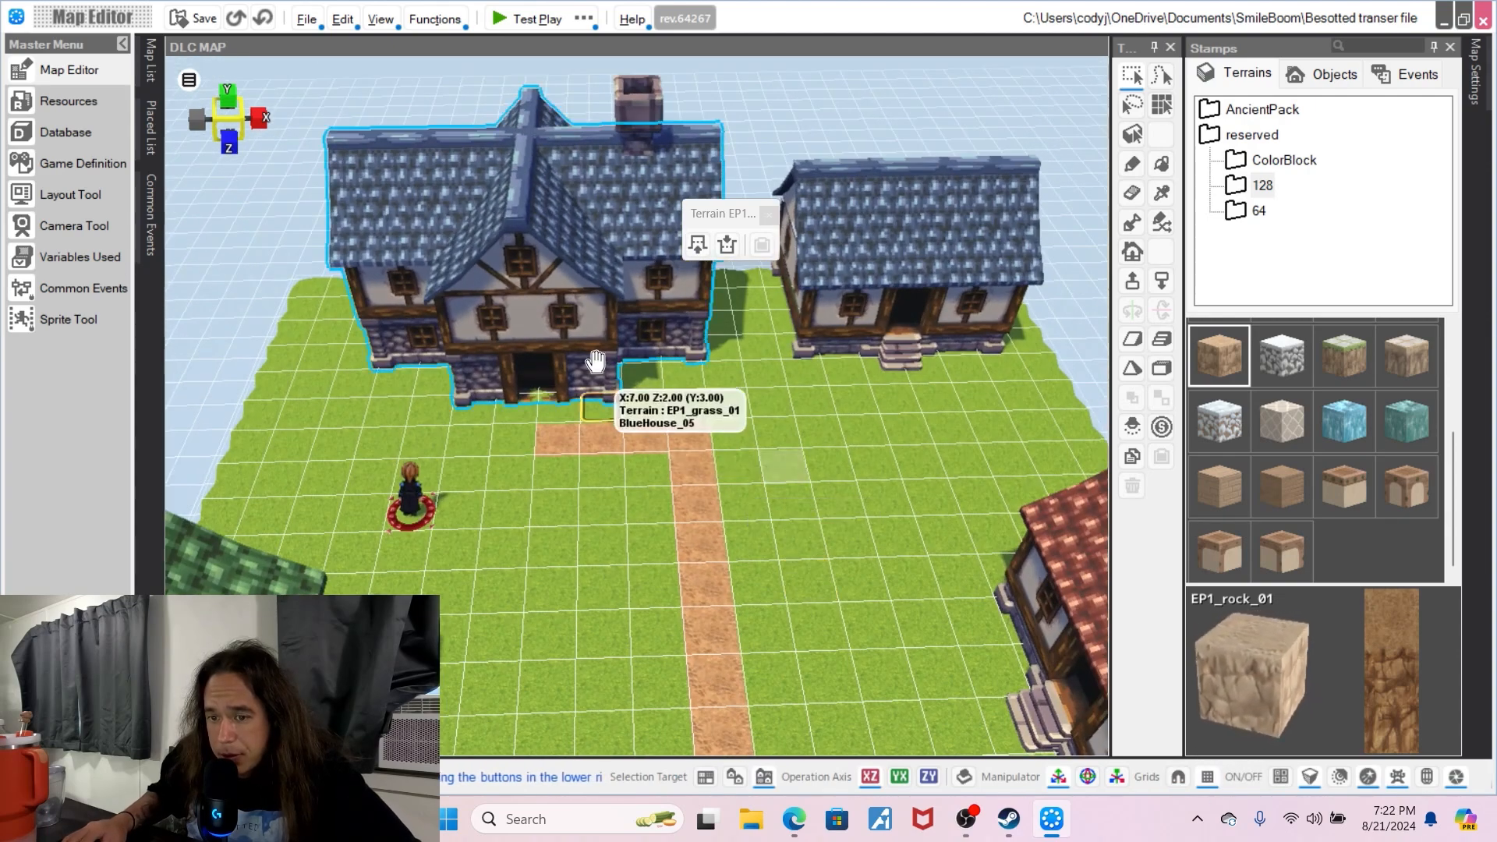
{"action": "left_click", "coordinate": [606, 357]}
{"action": "left_click_drag", "start_coordinate": [593, 327], "coordinate": [633, 324]}
{"action": "left_click", "coordinate": [965, 324]}
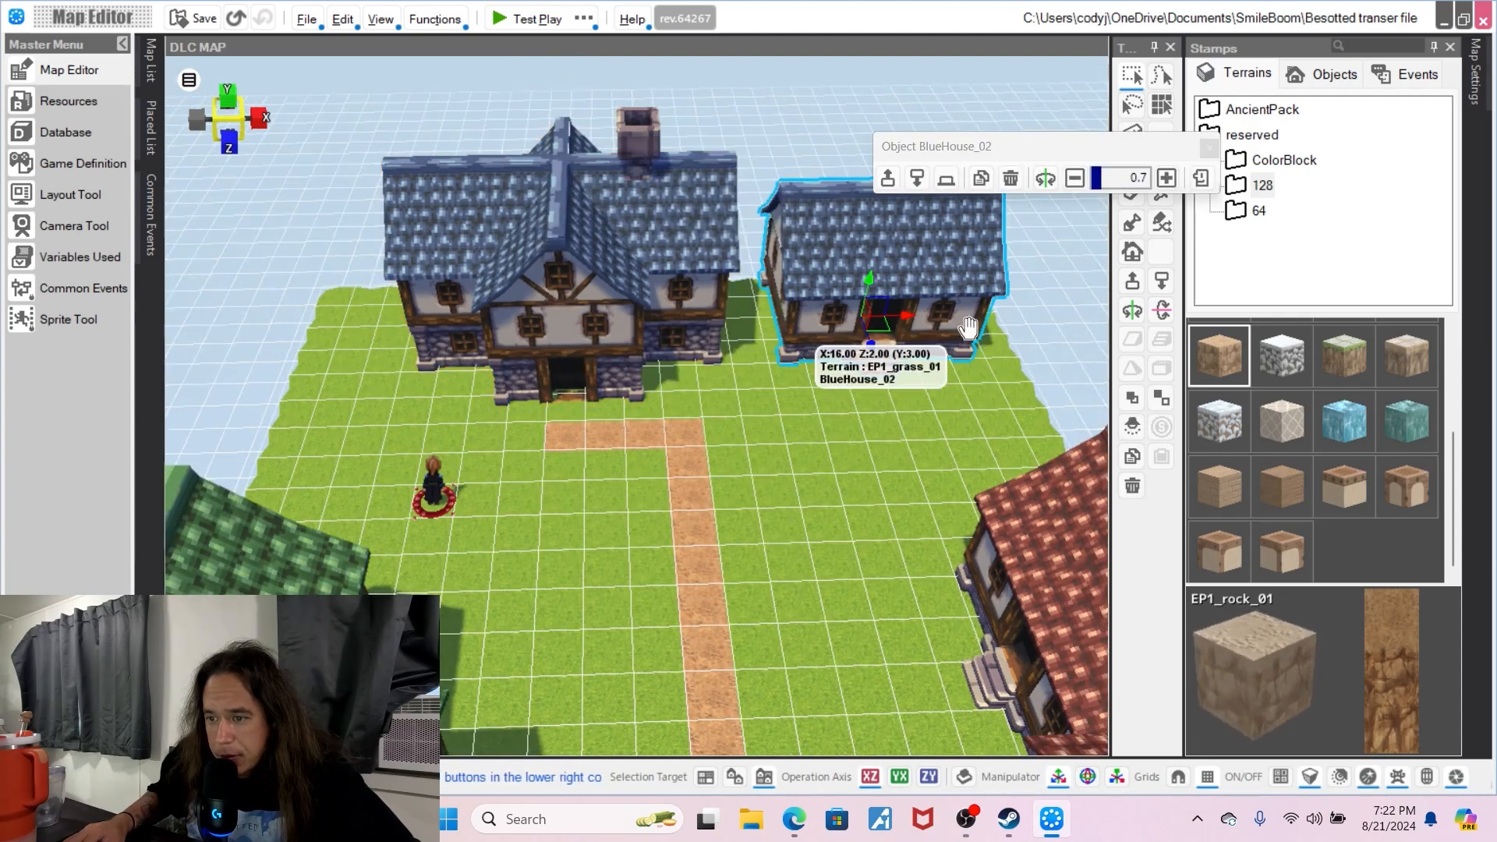
{"action": "left_click", "coordinate": [848, 536]}
- Paint EP1_rock_01 path tiles up to BlueHouse_05's door and from BlueHouse_02's steps to the main path
{"action": "right_click_drag", "start_coordinate": [848, 536], "coordinate": [616, 586]}
{"action": "mouse_move", "coordinate": [851, 404]}
{"action": "right_mouse_down"}
{"action": "mouse_move", "coordinate": [684, 437]}
{"action": "mouse_move", "coordinate": [588, 296]}
{"action": "right_mouse_up"}
{"action": "left_click", "coordinate": [396, 295]}
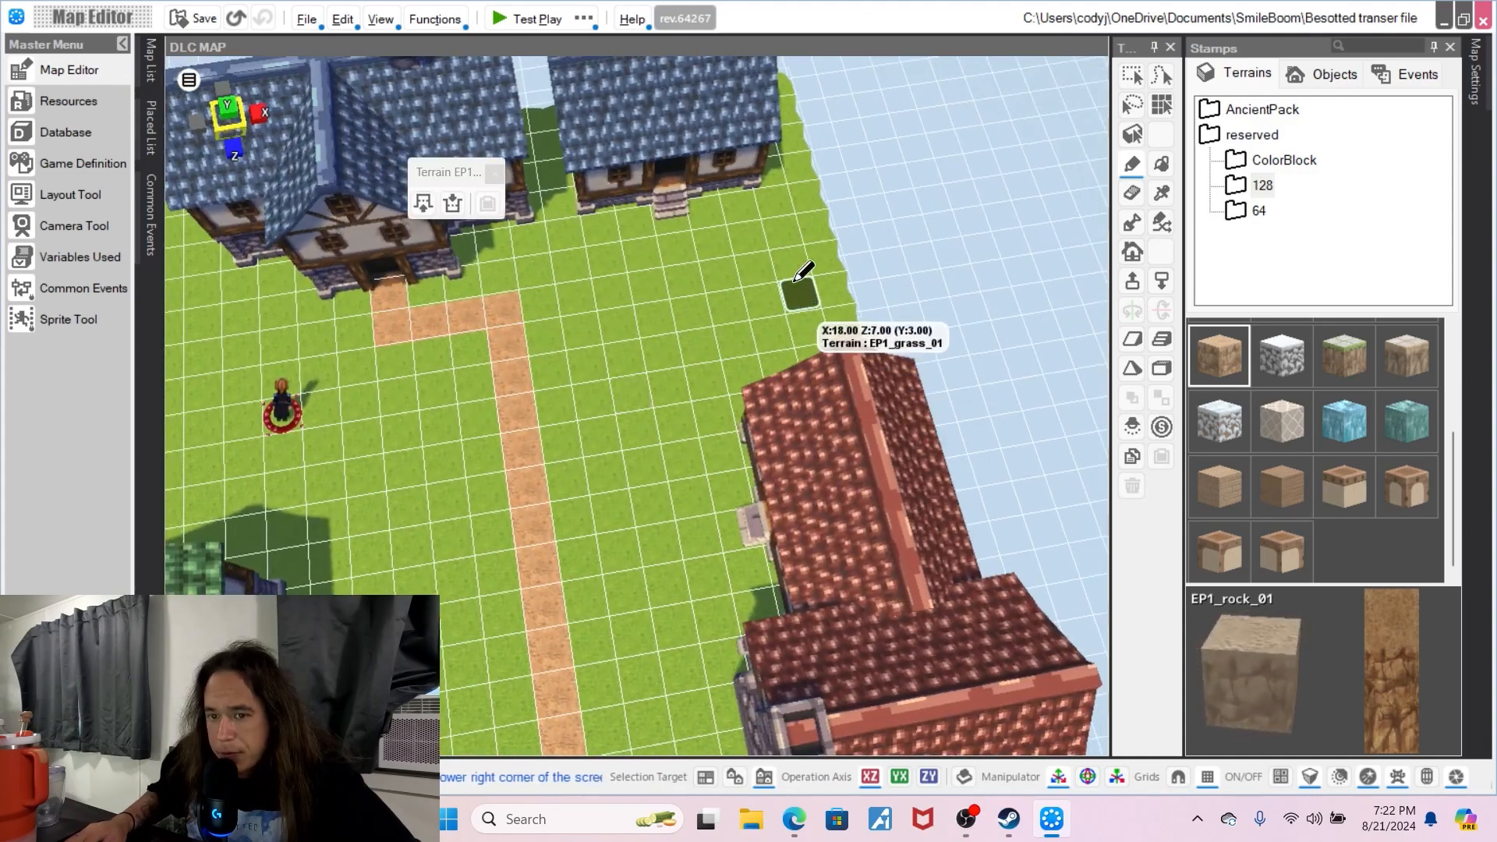
{"action": "left_click", "coordinate": [677, 219]}
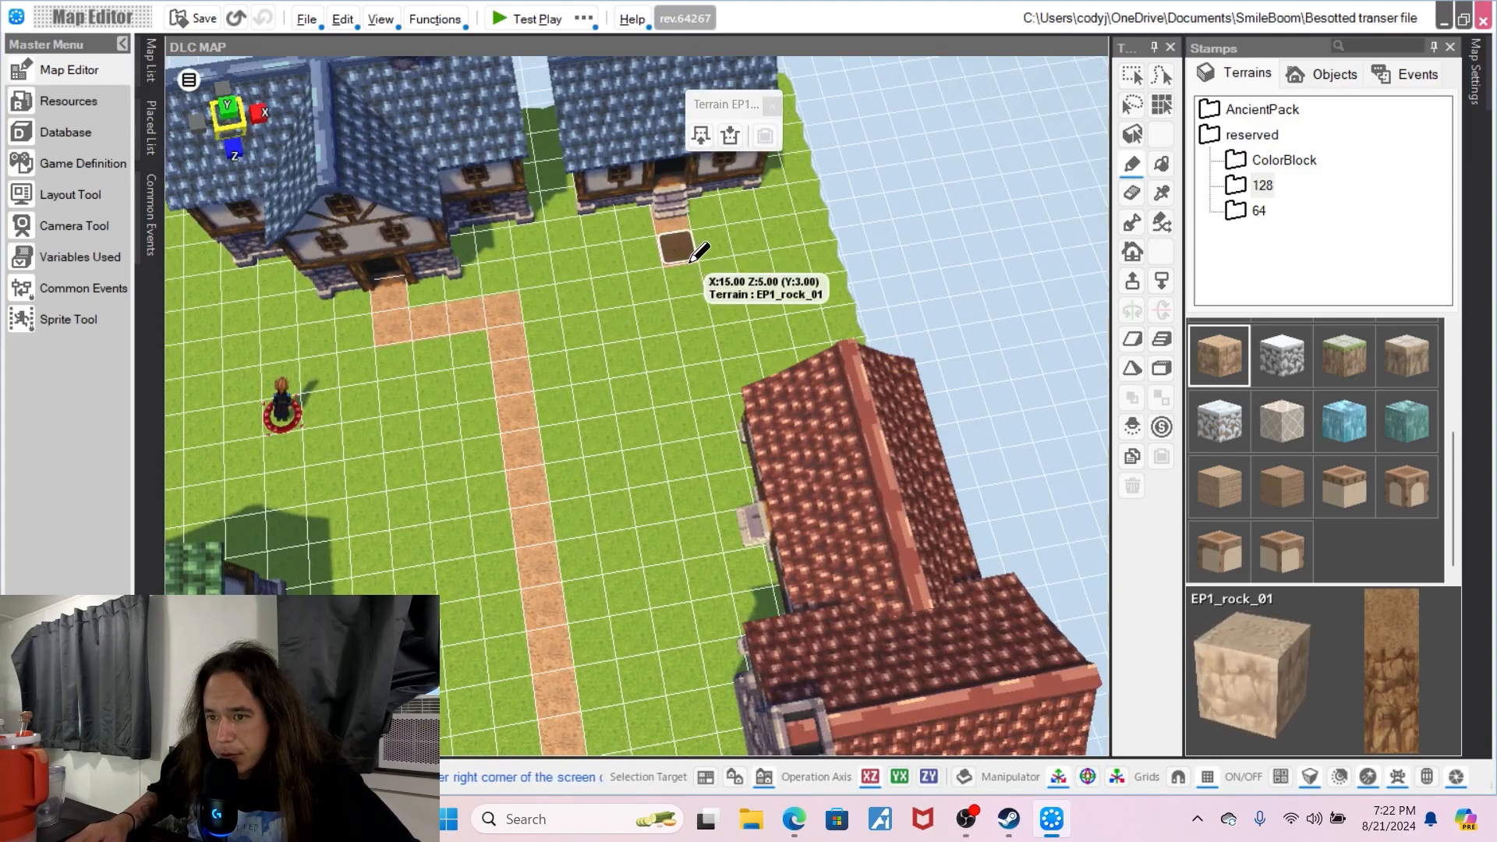
{"action": "left_click_drag", "start_coordinate": [691, 286], "coordinate": [546, 305]}
- Paint dirt path branches from the main path to the red house's front steps and to GreenHouse_04's door
{"action": "right_click_drag", "start_coordinate": [558, 351], "coordinate": [696, 341]}
{"action": "left_click", "coordinate": [776, 348]}
{"action": "left_click_drag", "start_coordinate": [782, 428], "coordinate": [795, 479]}
{"action": "mouse_move", "coordinate": [811, 476]}
{"action": "right_mouse_down"}
{"action": "mouse_move", "coordinate": [689, 468]}
{"action": "mouse_move", "coordinate": [568, 421]}
{"action": "right_mouse_up"}
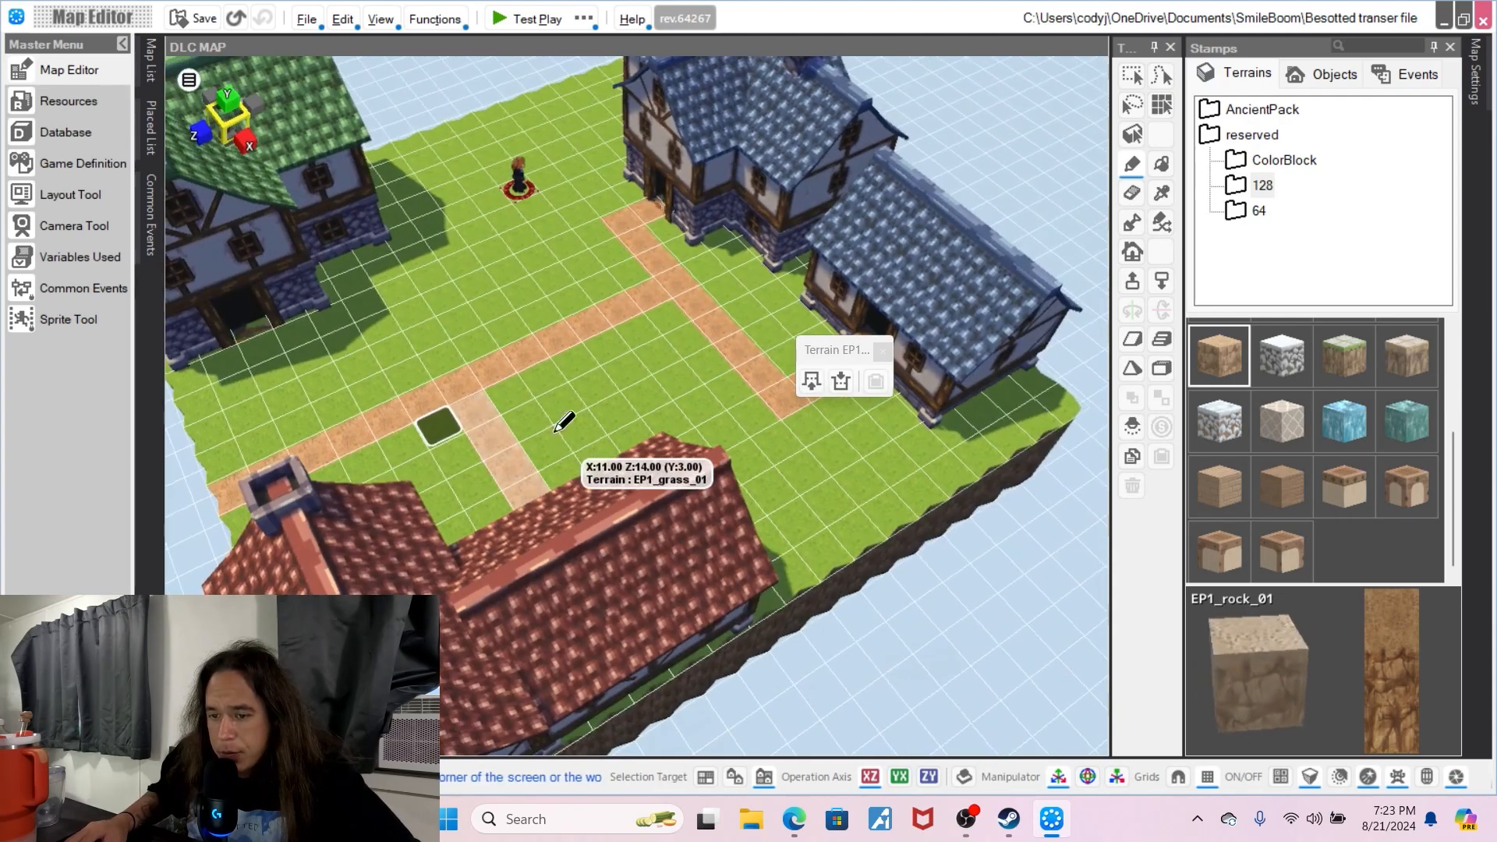
{"action": "left_click", "coordinate": [268, 349]}
{"action": "left_click_drag", "start_coordinate": [281, 384], "coordinate": [283, 390]}
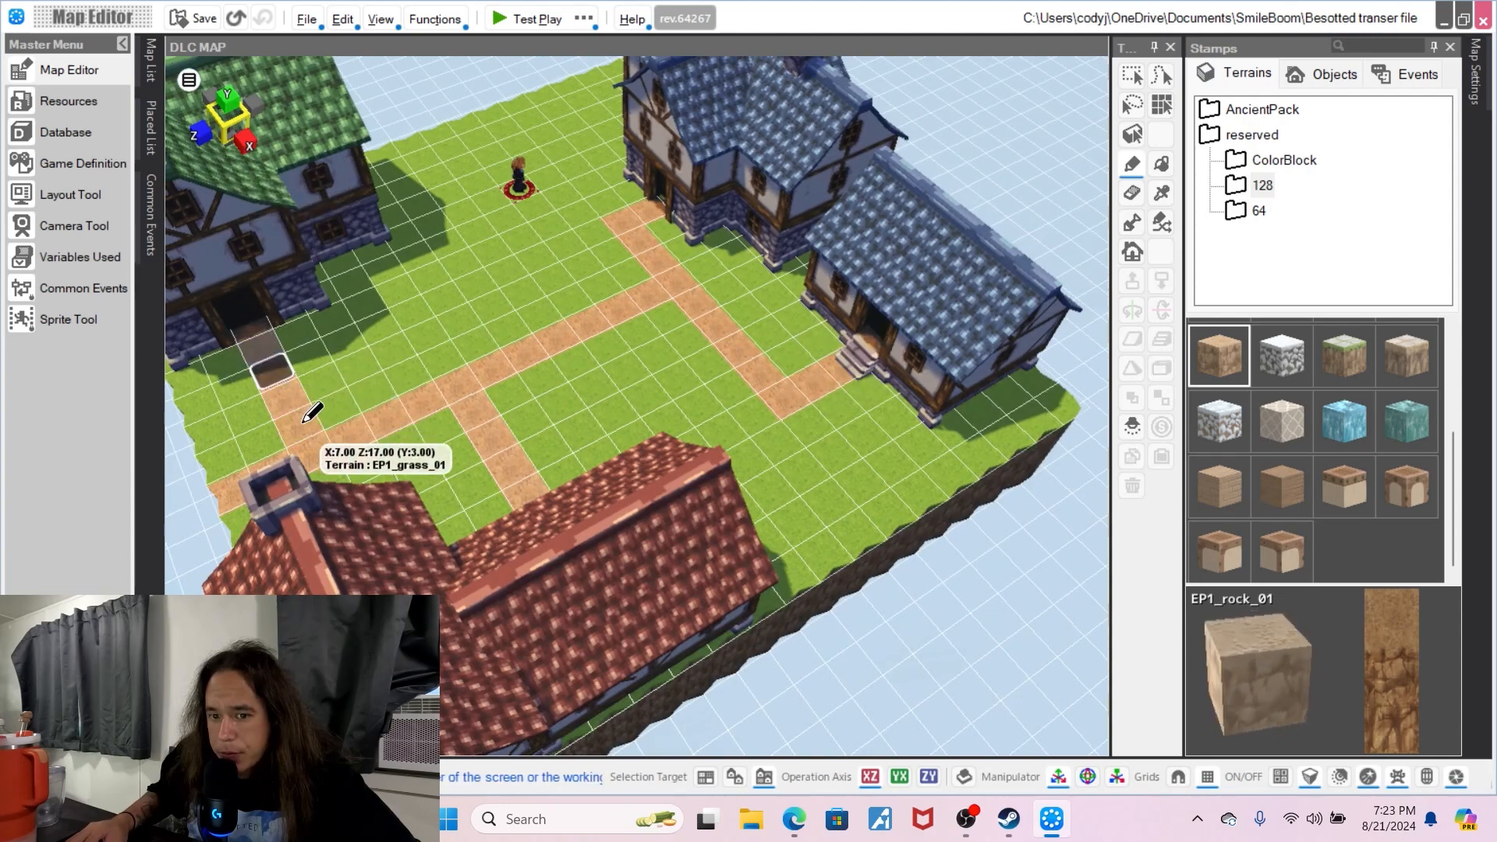
{"action": "right_click", "coordinate": [413, 367]}
{"action": "left_click", "coordinate": [847, 460]}
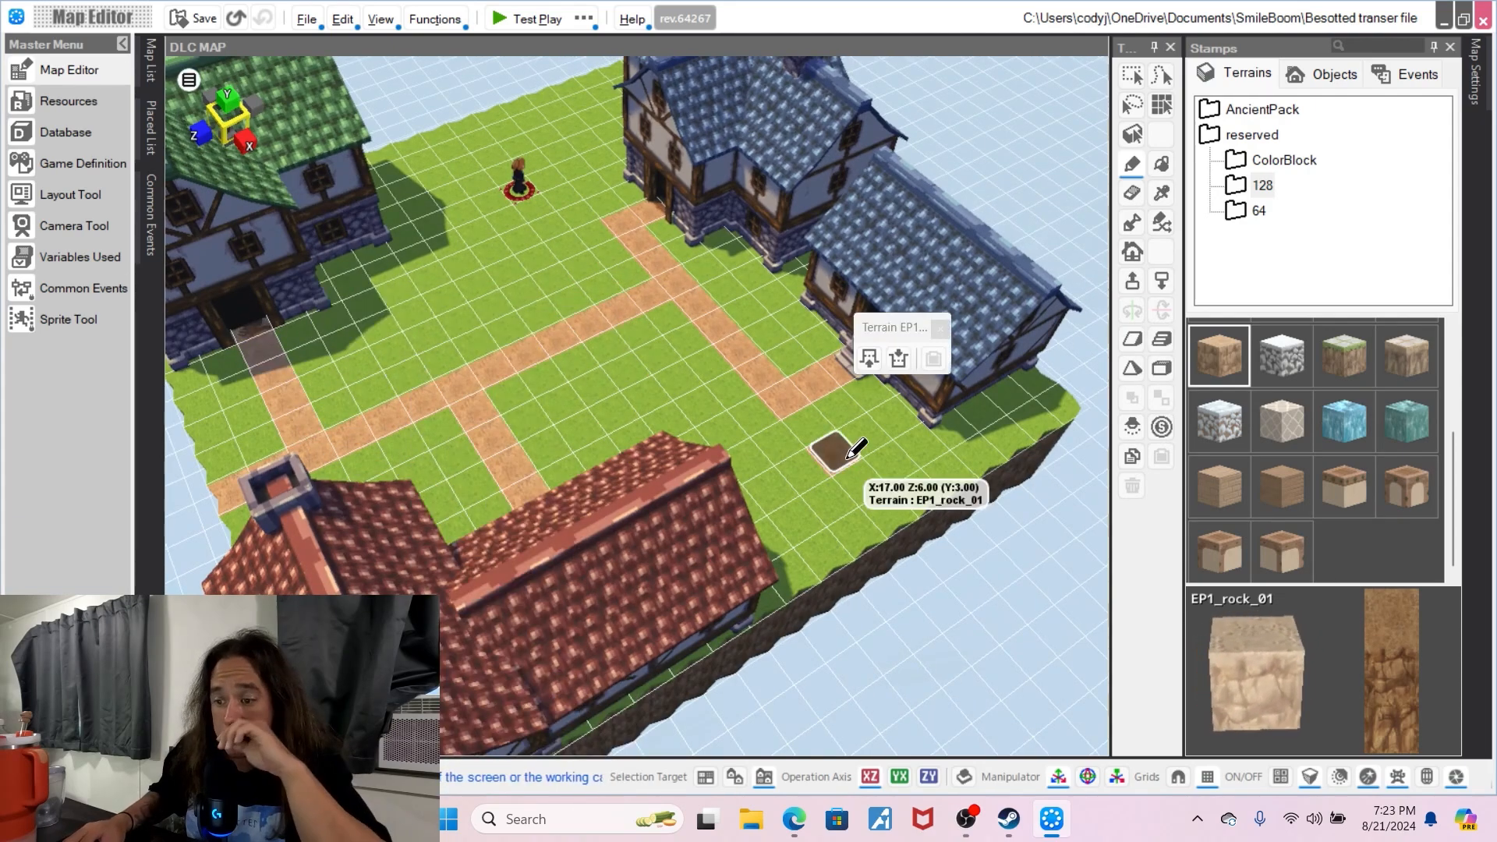
{"action": "right_click", "coordinate": [864, 499]}
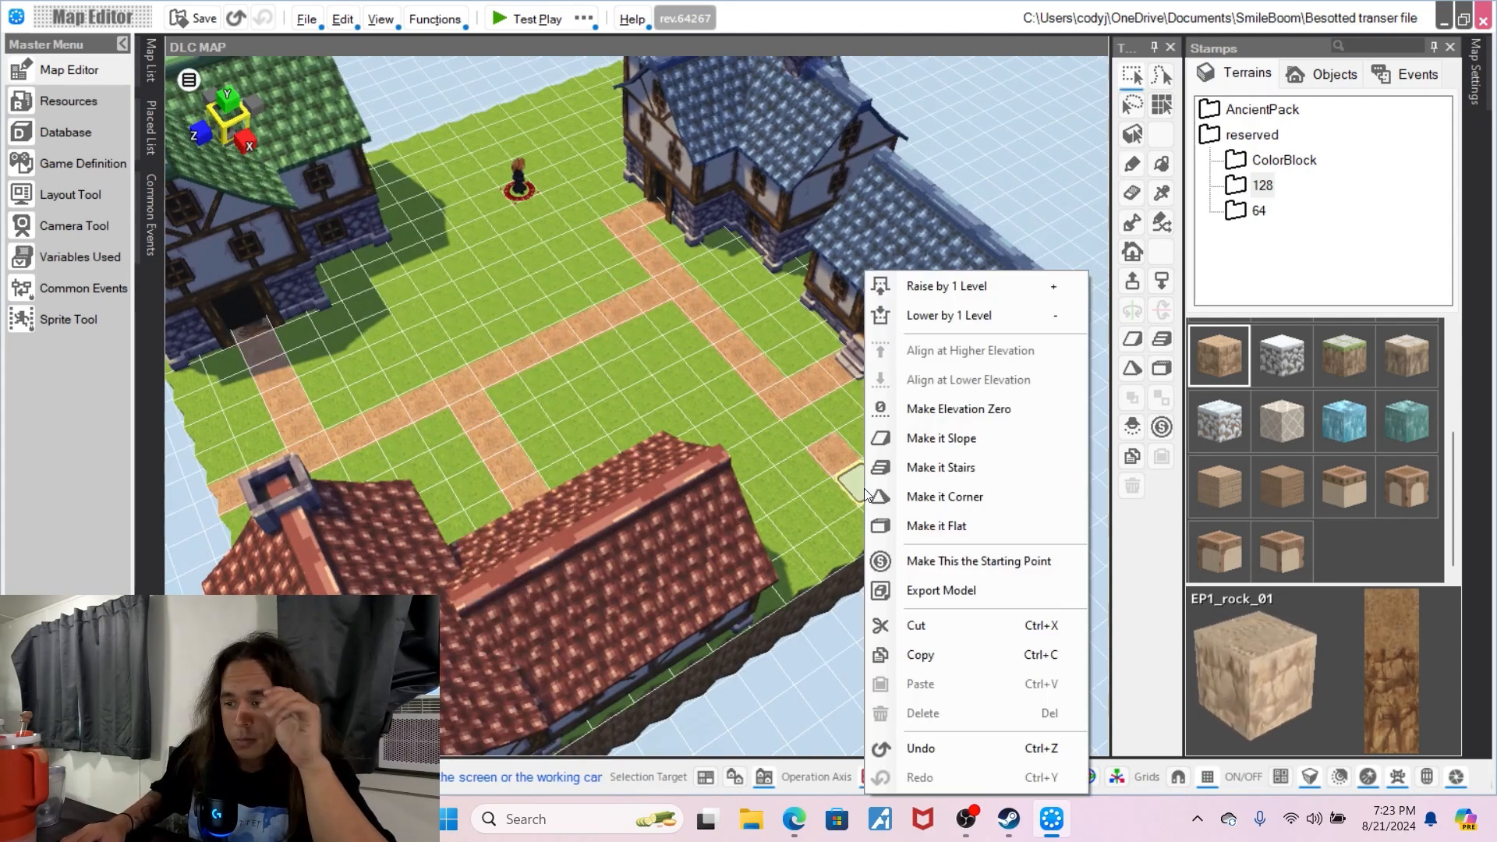
{"action": "left_click", "coordinate": [922, 750]}
{"action": "middle_click_drag", "start_coordinate": [653, 422], "coordinate": [633, 456]}
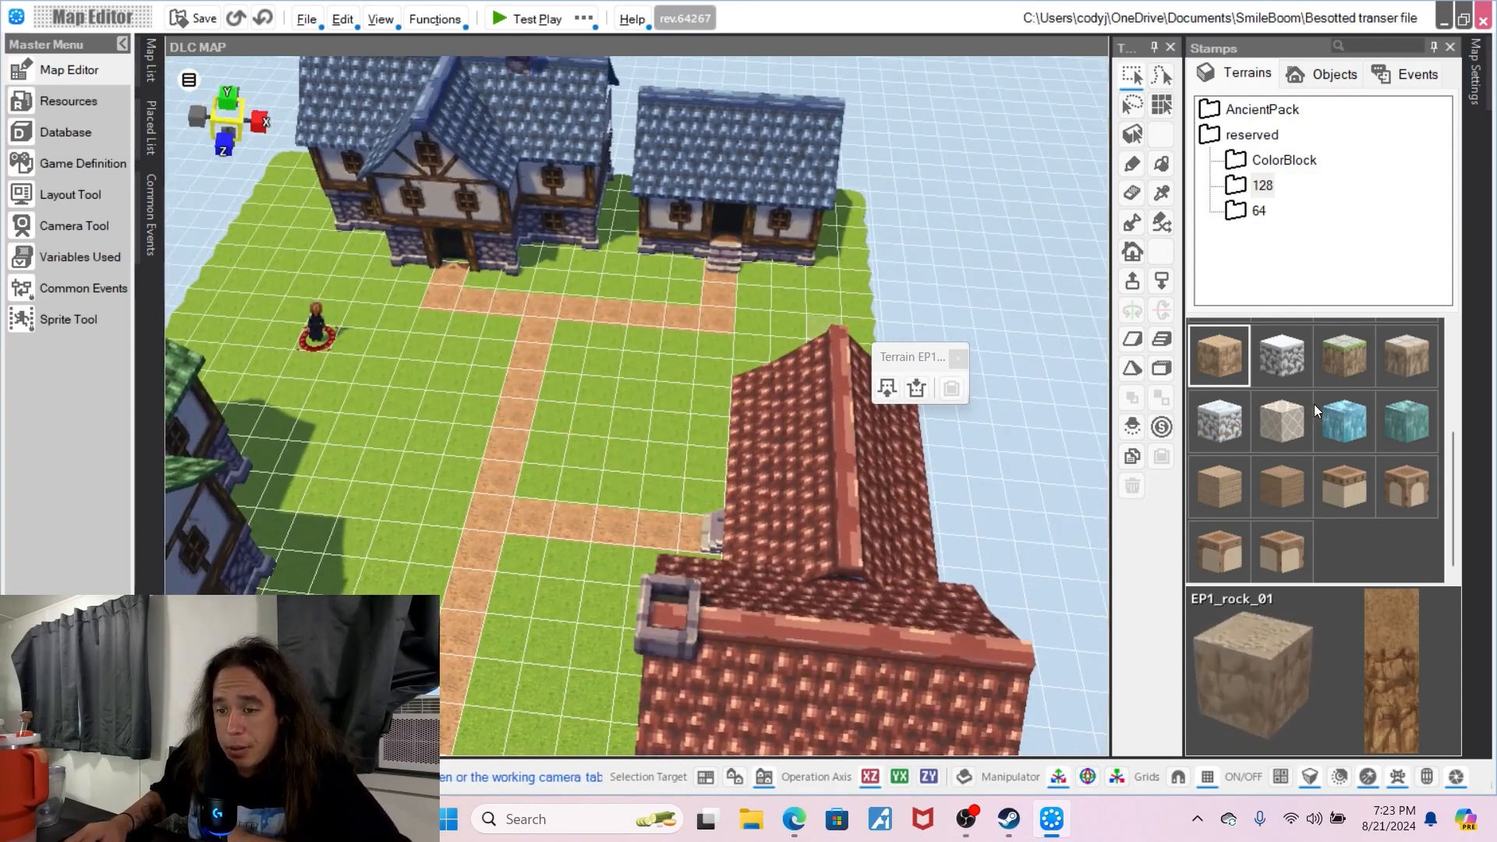
- Place a Sign_Weapon from the PixelScapes Exterior Decor objects on the grass in front of BlueHouse_02
{"action": "left_click", "coordinate": [1329, 75]}
{"action": "scroll", "coordinate": [1380, 226], "scroll_direction": "down", "scroll_amount": 1}
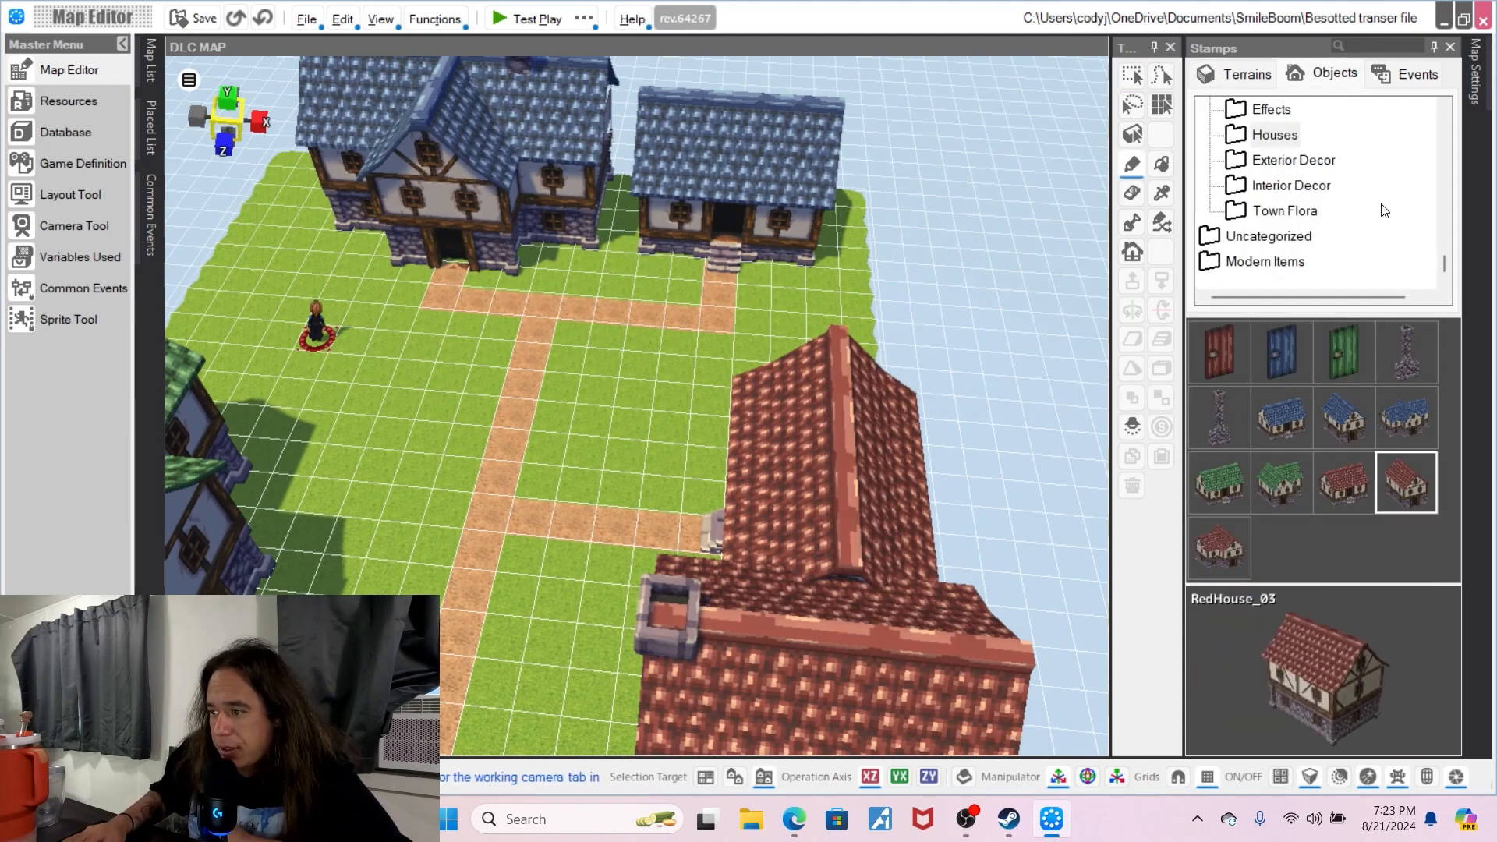
{"action": "left_click", "coordinate": [1290, 161]}
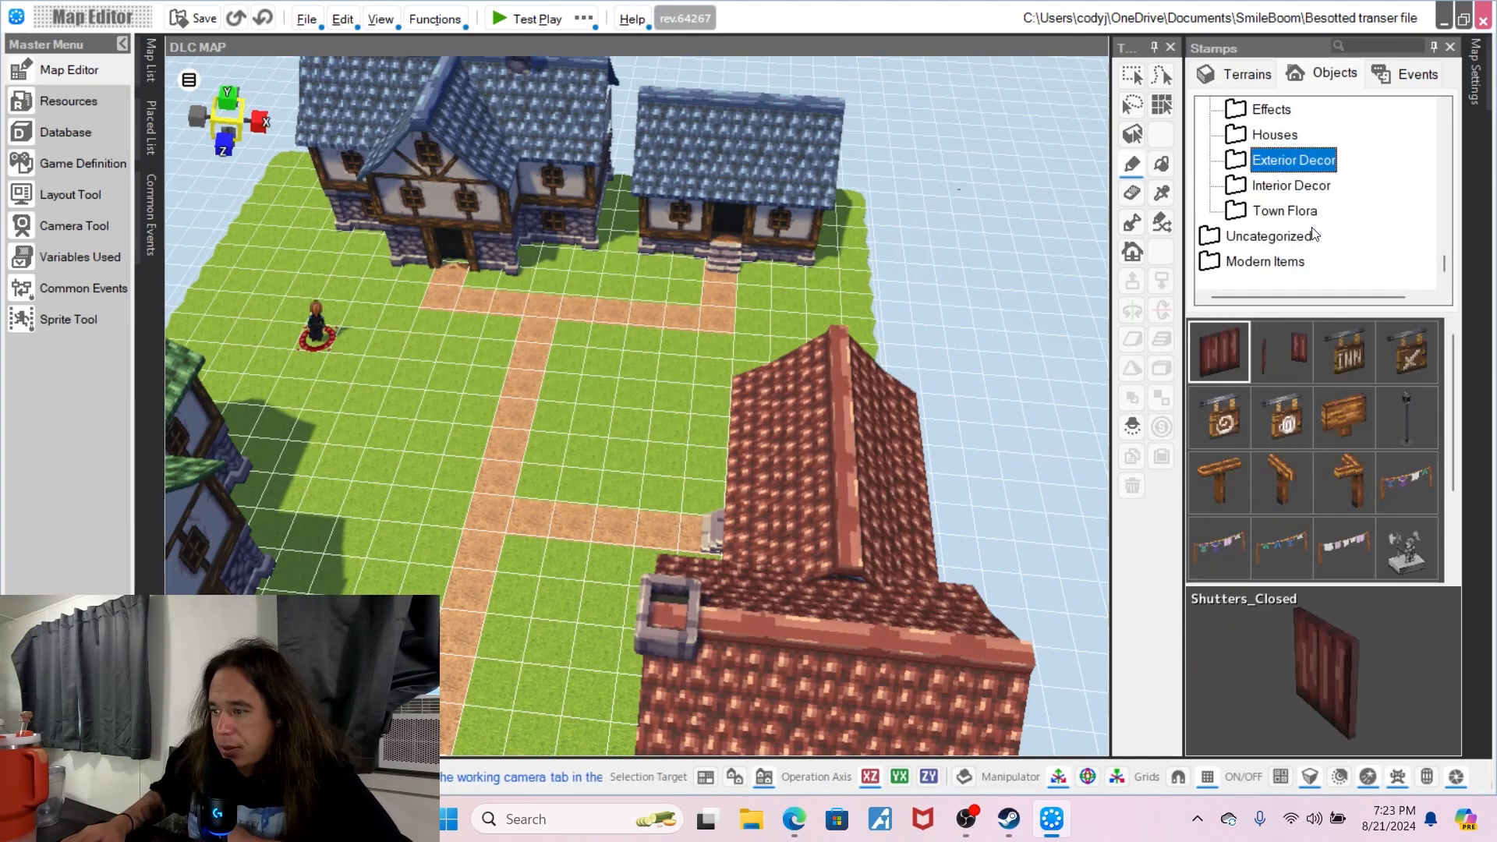
{"action": "left_click", "coordinate": [1356, 372]}
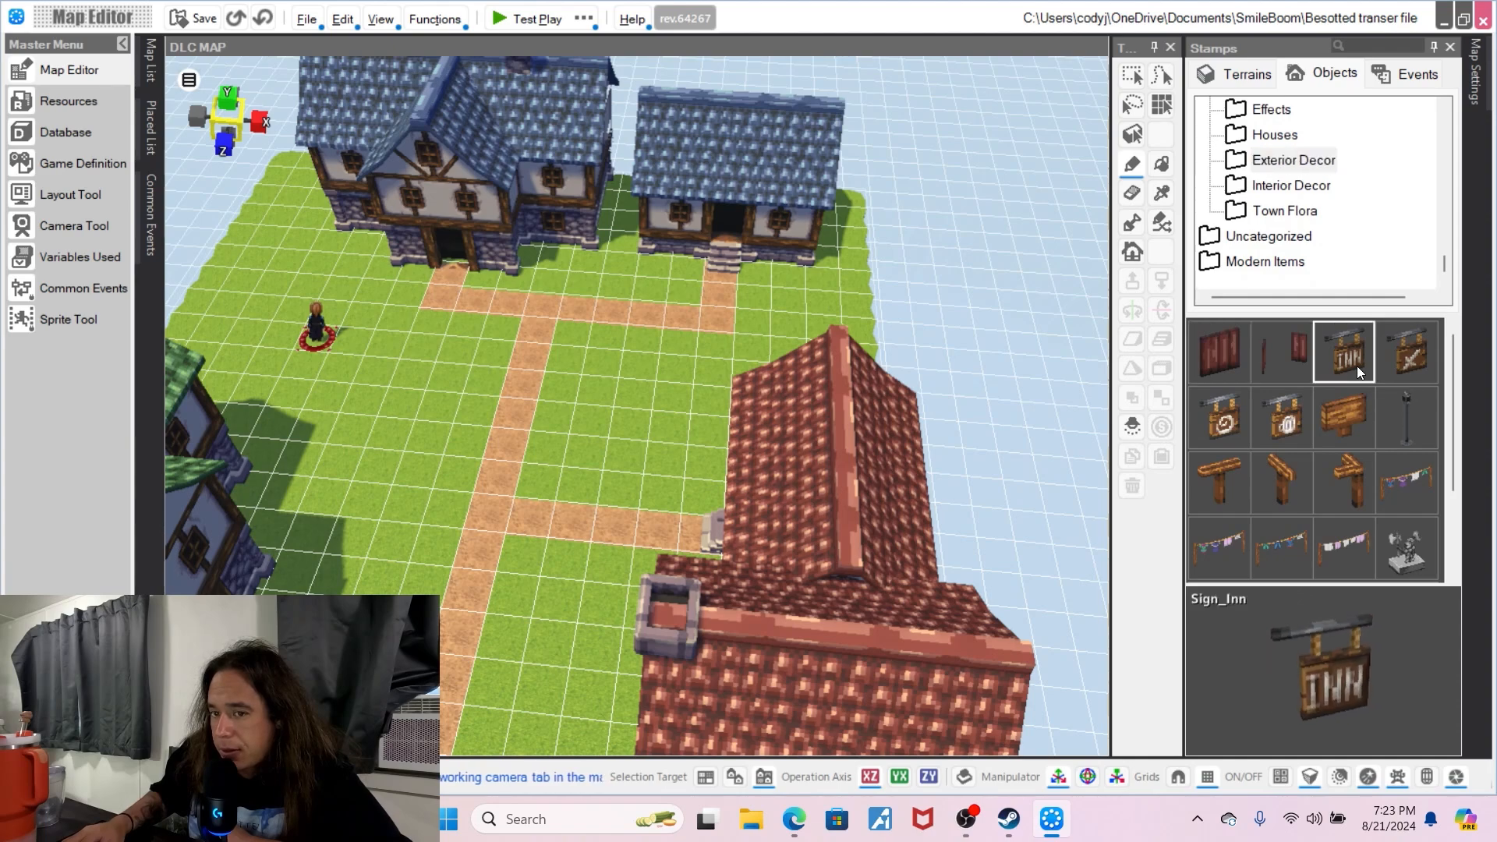
{"action": "left_click", "coordinate": [1409, 355]}
{"action": "scroll", "coordinate": [698, 271], "scroll_direction": "up", "scroll_amount": 4}
{"action": "scroll", "coordinate": [698, 272], "scroll_direction": "up", "scroll_amount": 1}
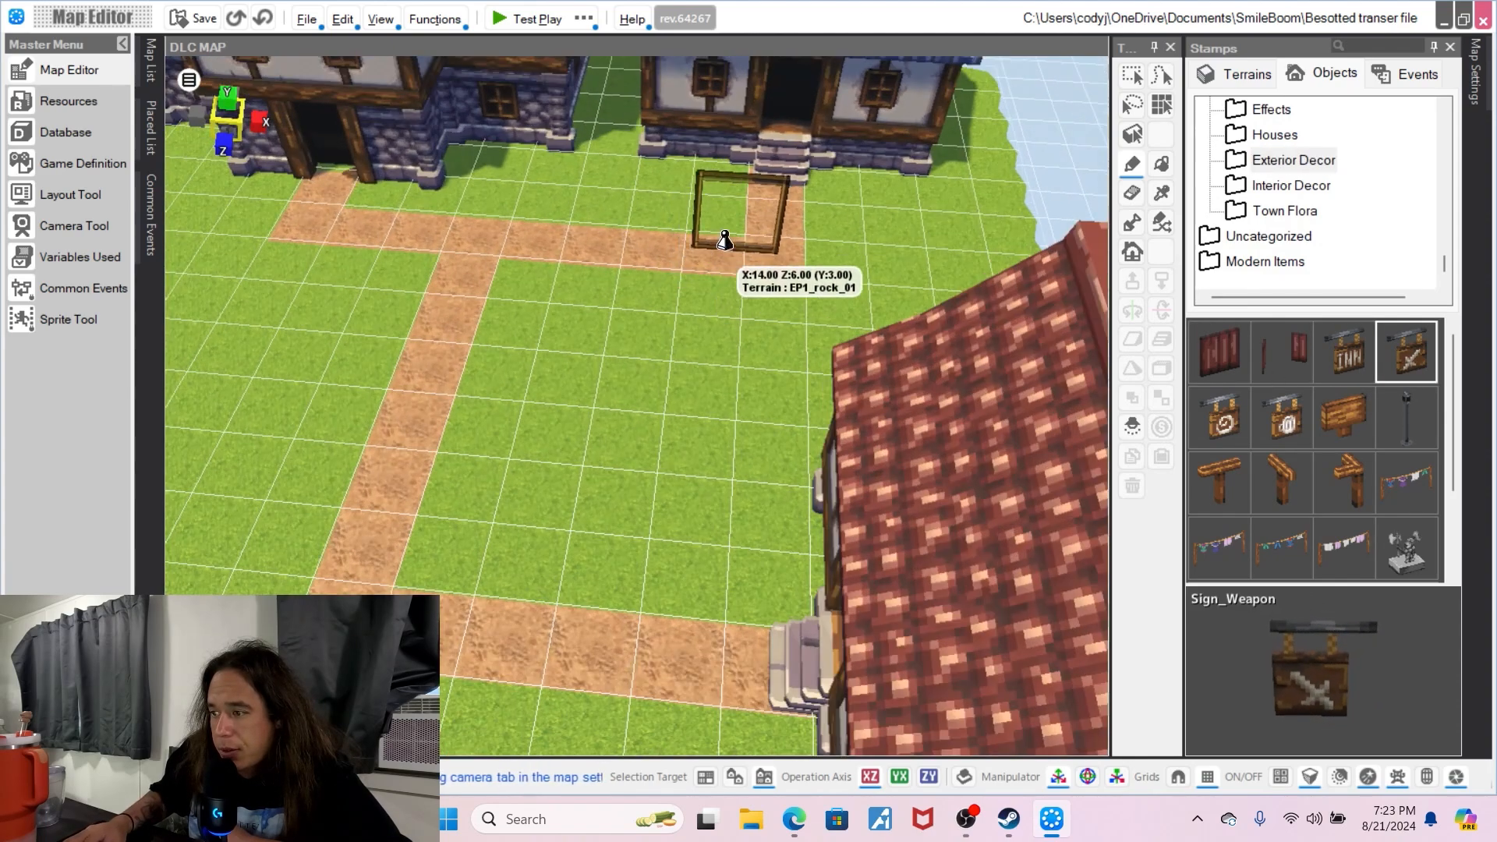
{"action": "middle_click_drag", "start_coordinate": [735, 232], "coordinate": [733, 287]}
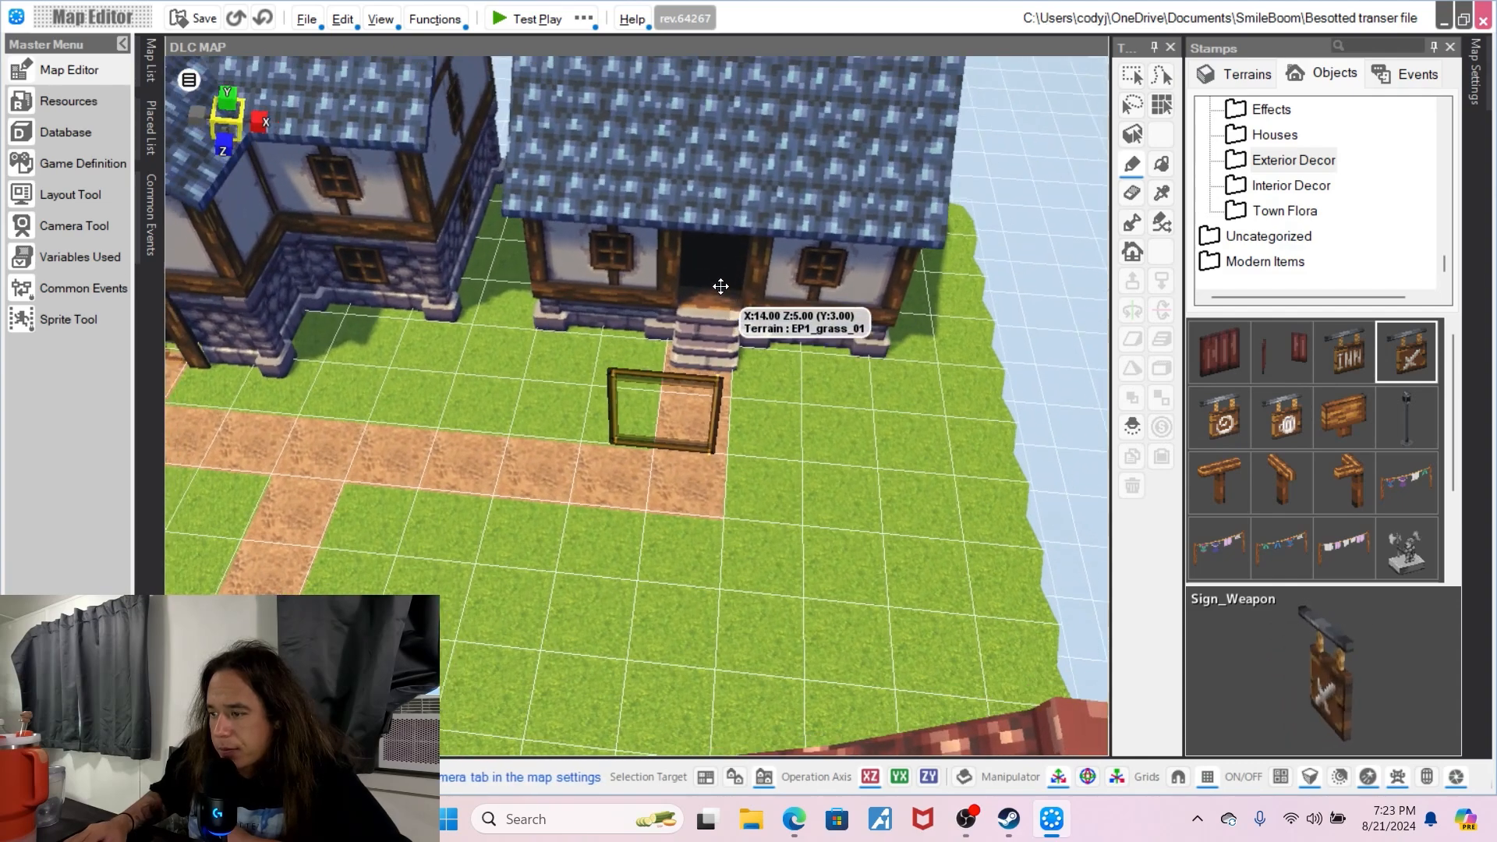
{"action": "left_click", "coordinate": [826, 378]}
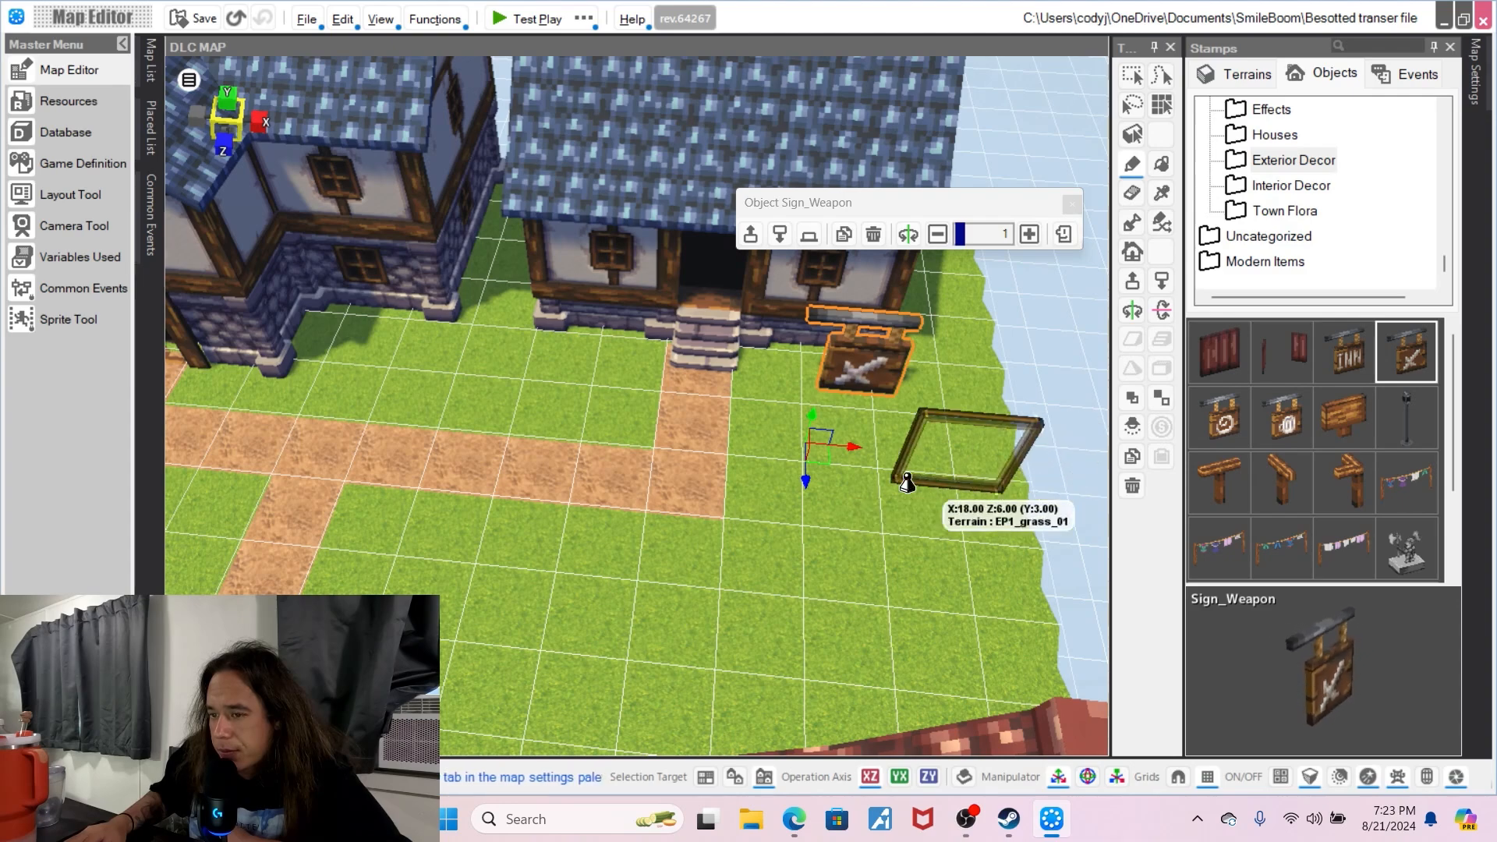
- Move the Sign_Weapon up to BlueHouse_02's front wall beside the steps and raise it off the ground
{"action": "left_click_drag", "start_coordinate": [839, 446], "coordinate": [808, 447]}
{"action": "middle_click_drag", "start_coordinate": [882, 409], "coordinate": [828, 445]}
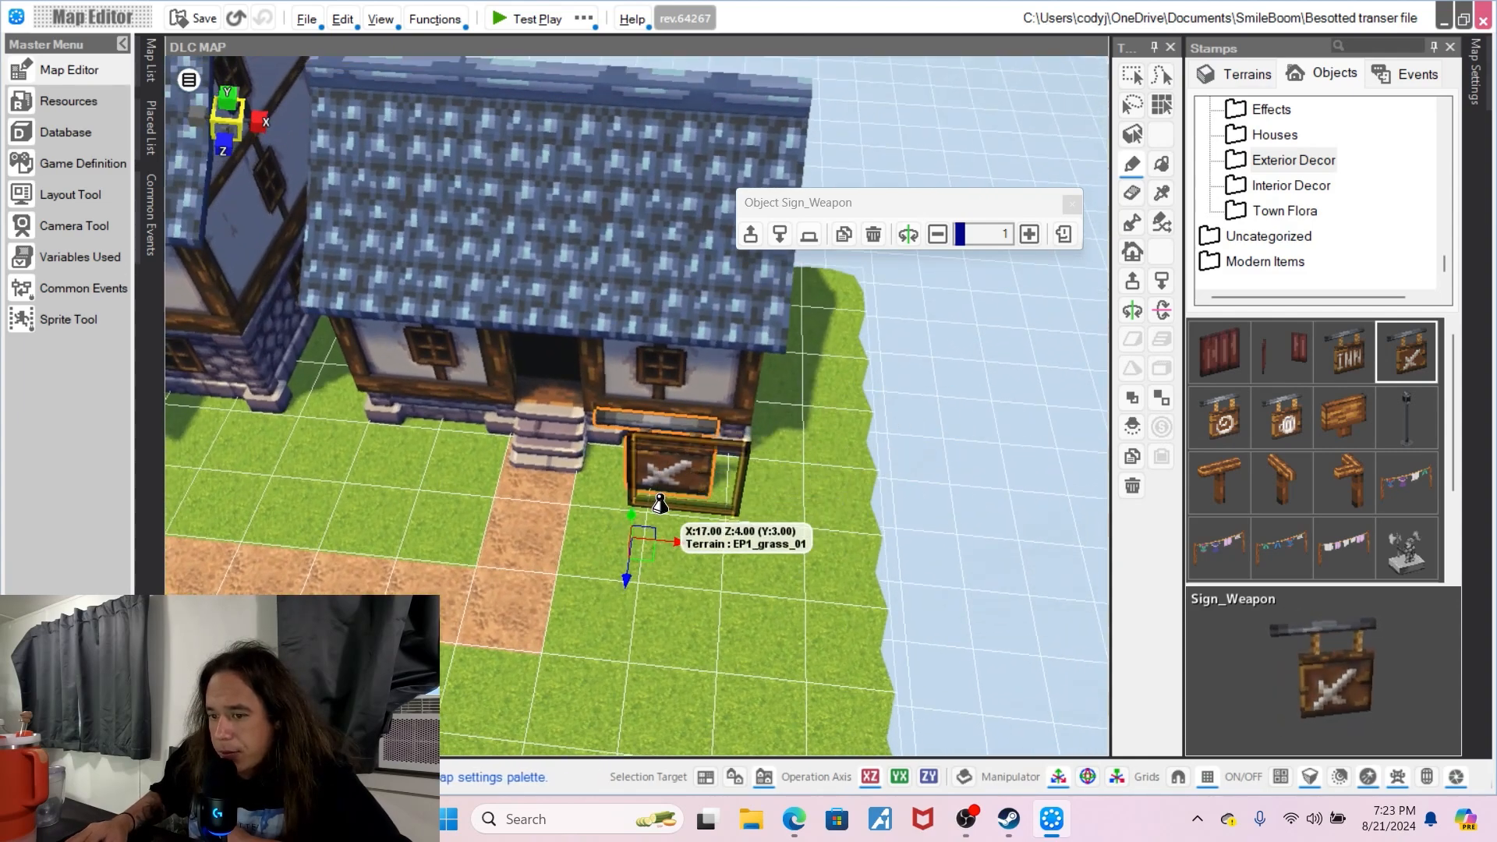
{"action": "left_click_drag", "start_coordinate": [634, 515], "coordinate": [647, 463]}
{"action": "left_click_drag", "start_coordinate": [620, 522], "coordinate": [667, 489]}
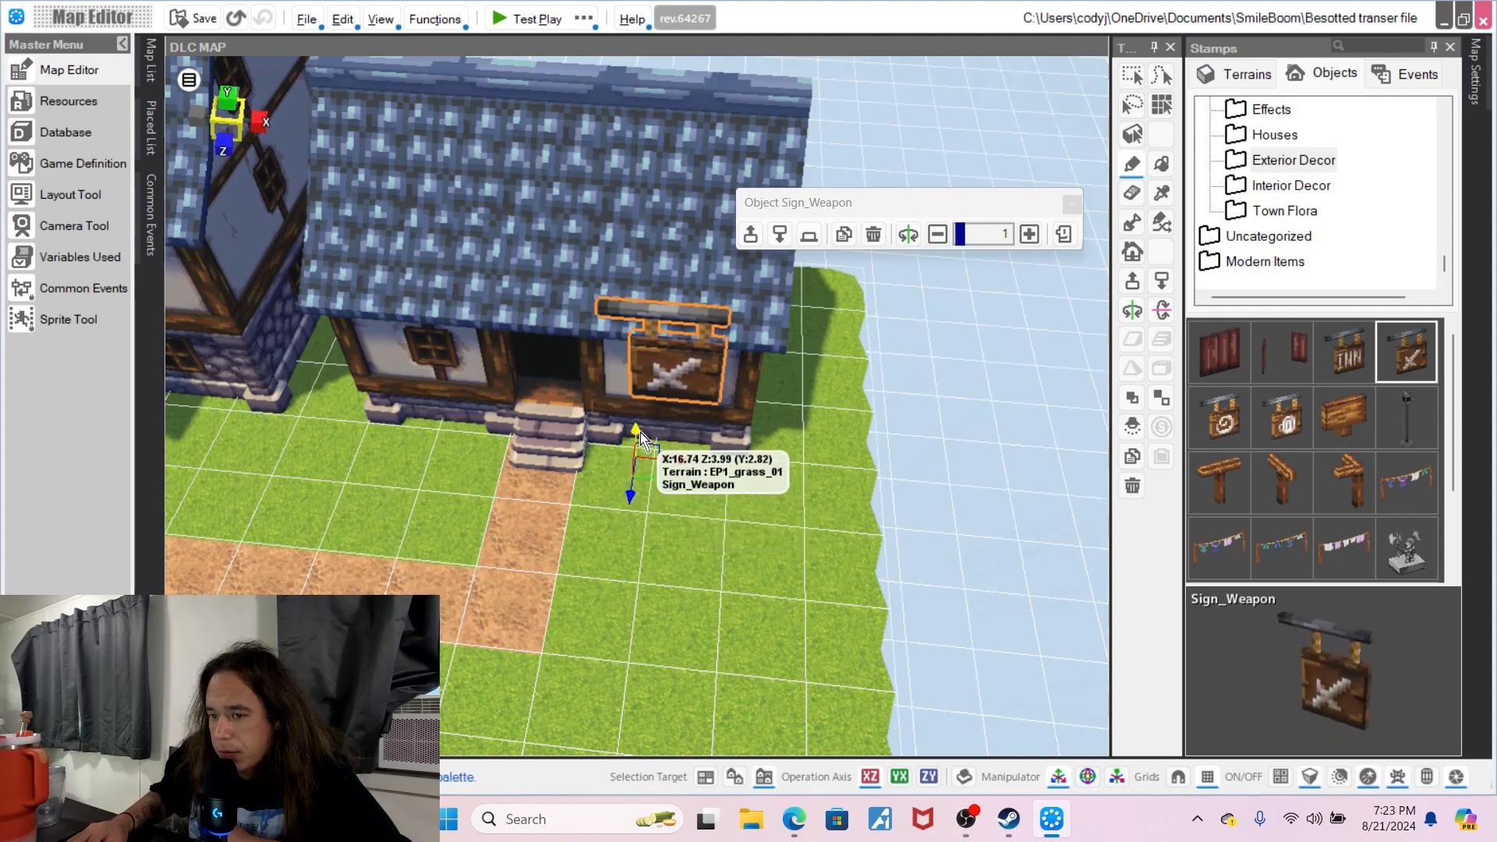
- Scale the Sign_Weapon to 0.7 and raise it so it hangs over the front window of BlueHouse_02
{"action": "left_click", "coordinate": [938, 235]}
{"action": "left_click", "coordinate": [938, 235]}
{"action": "left_click", "coordinate": [938, 235]}
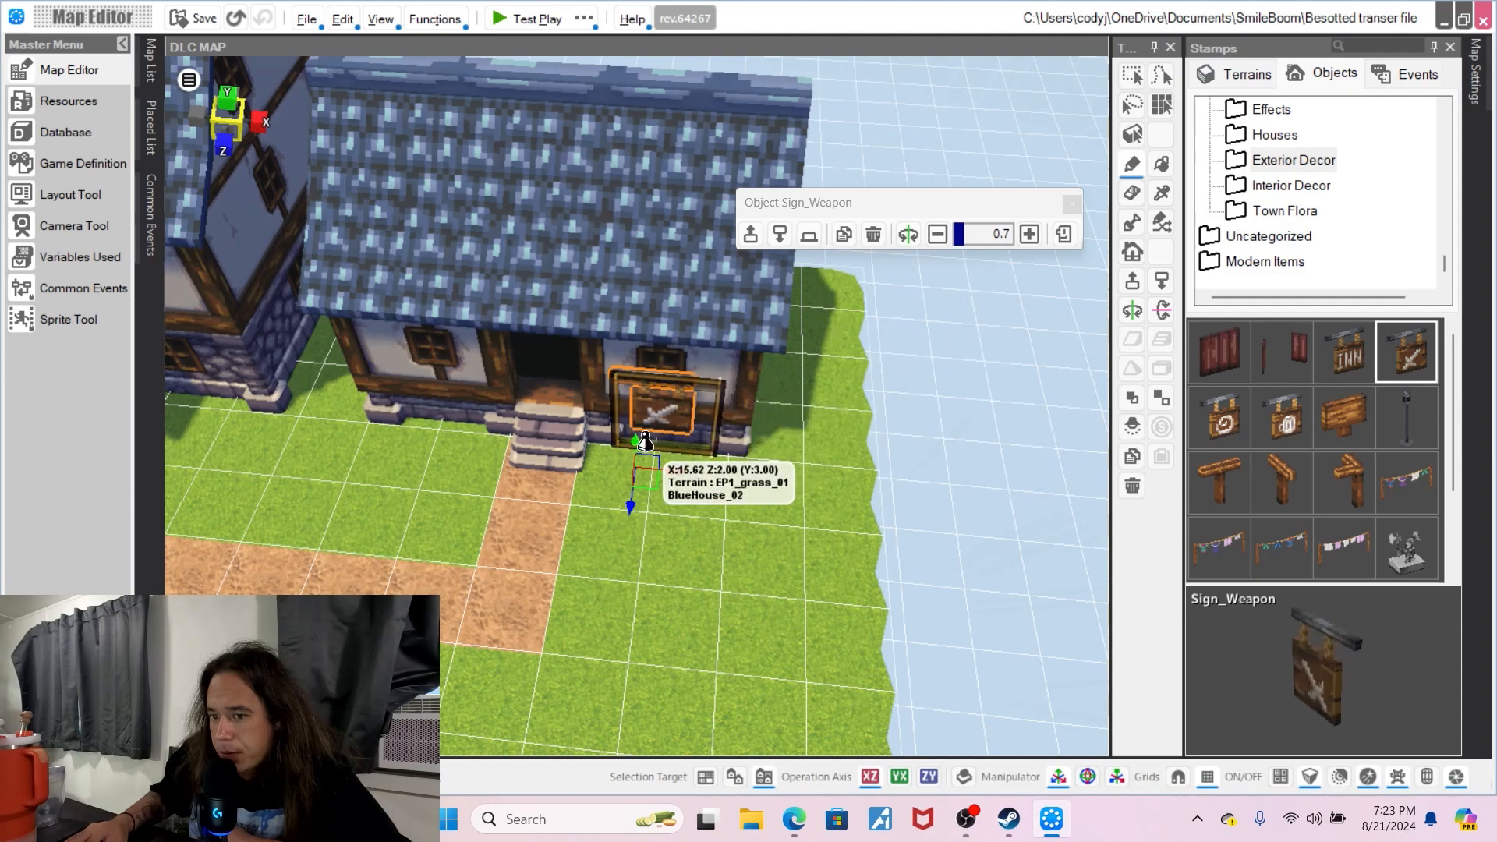
{"action": "left_click_drag", "start_coordinate": [631, 507], "coordinate": [644, 409]}
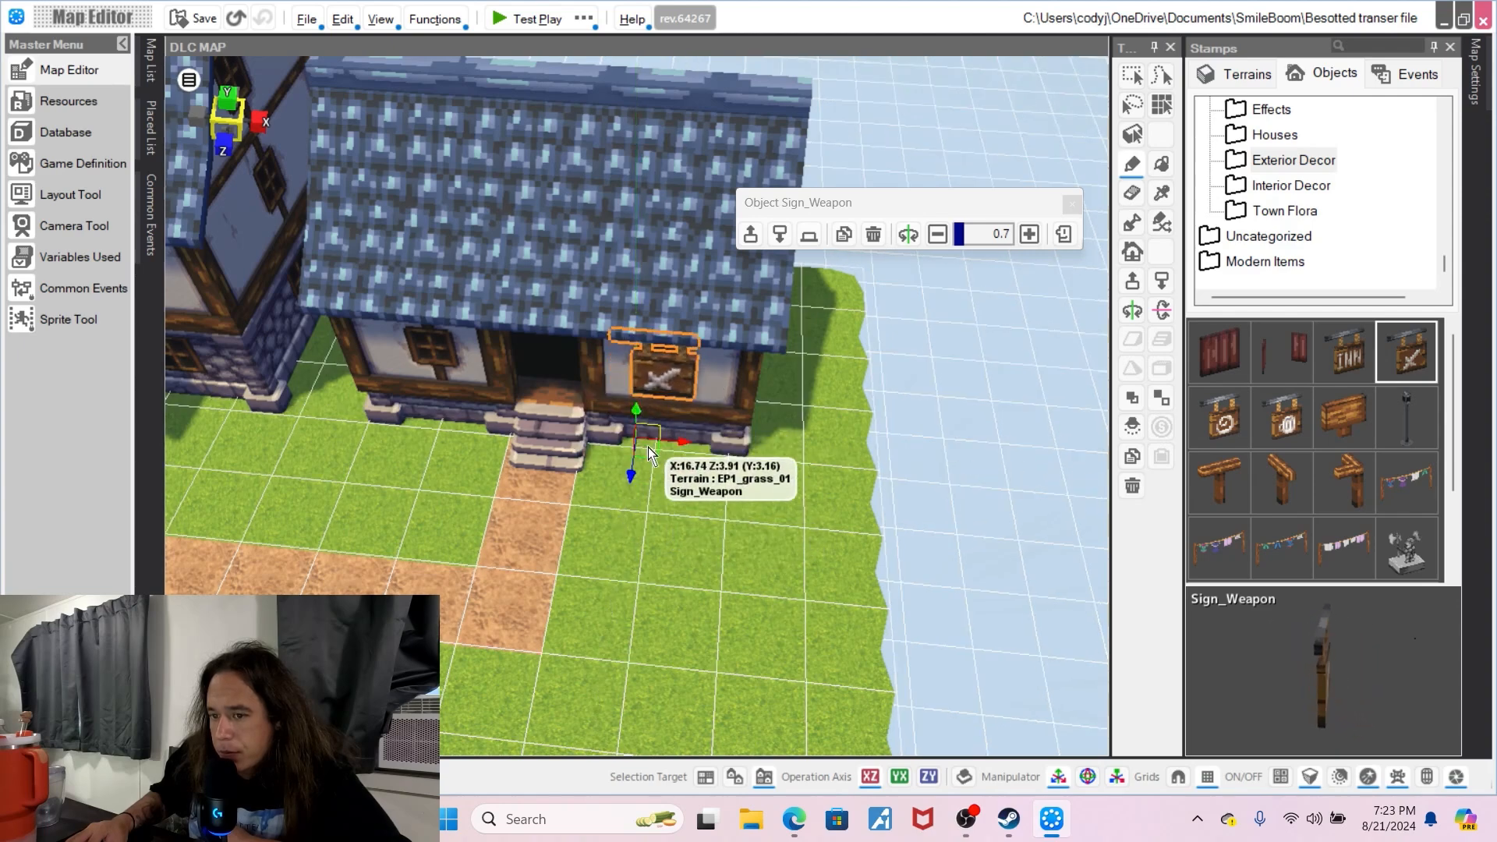
{"action": "right_click", "coordinate": [795, 516]}
{"action": "left_click", "coordinate": [741, 533]}
{"action": "middle_click_drag", "start_coordinate": [739, 532], "coordinate": [768, 514]}
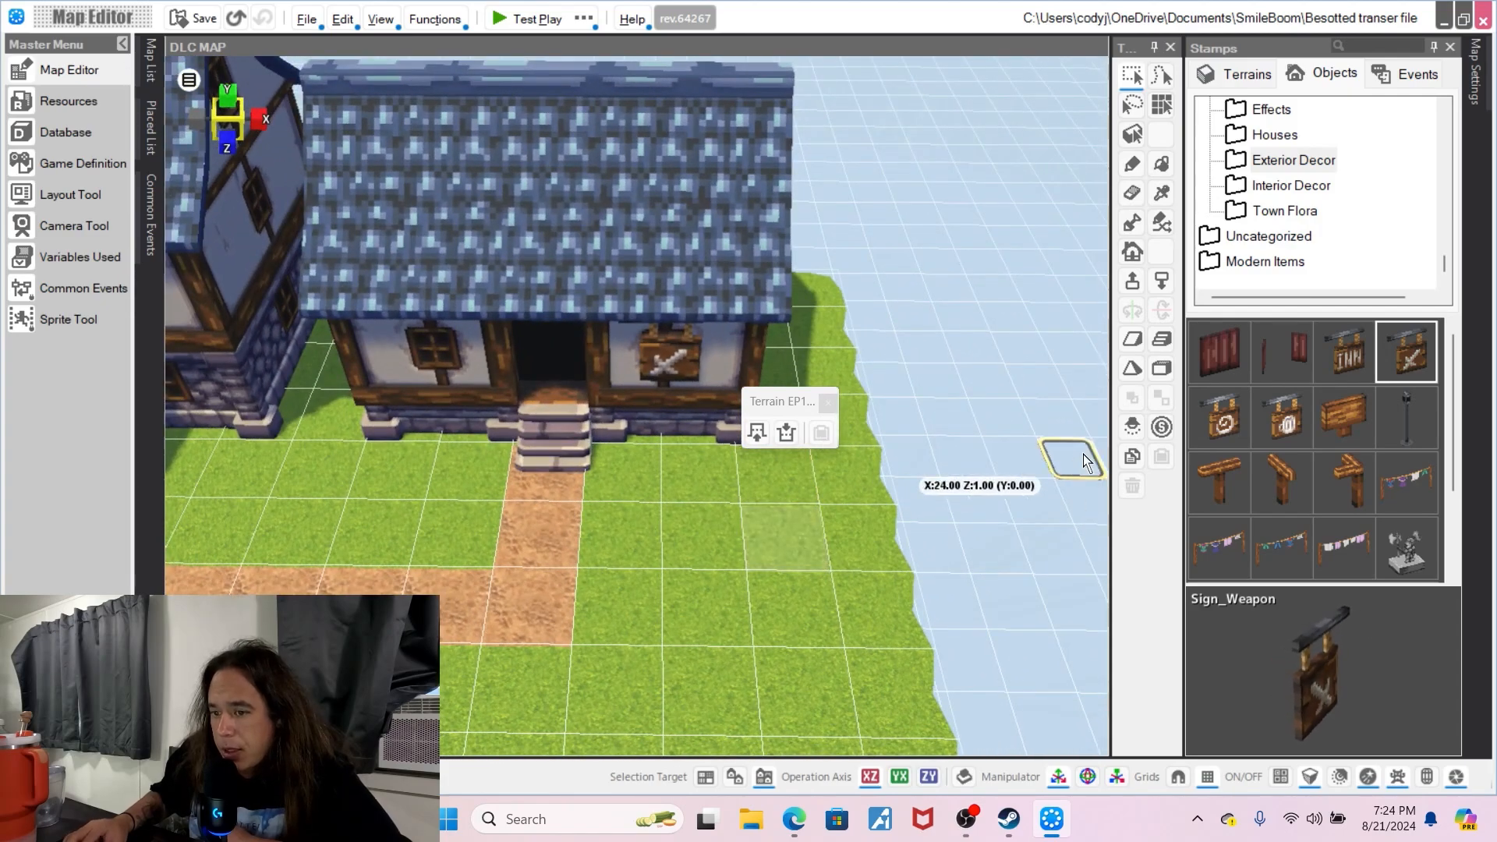
- Place a Sign_Pub in front of BlueHouse_05's door and scale it to 0.7
{"action": "left_click", "coordinate": [1274, 424]}
{"action": "right_click_drag", "start_coordinate": [742, 499], "coordinate": [809, 508]}
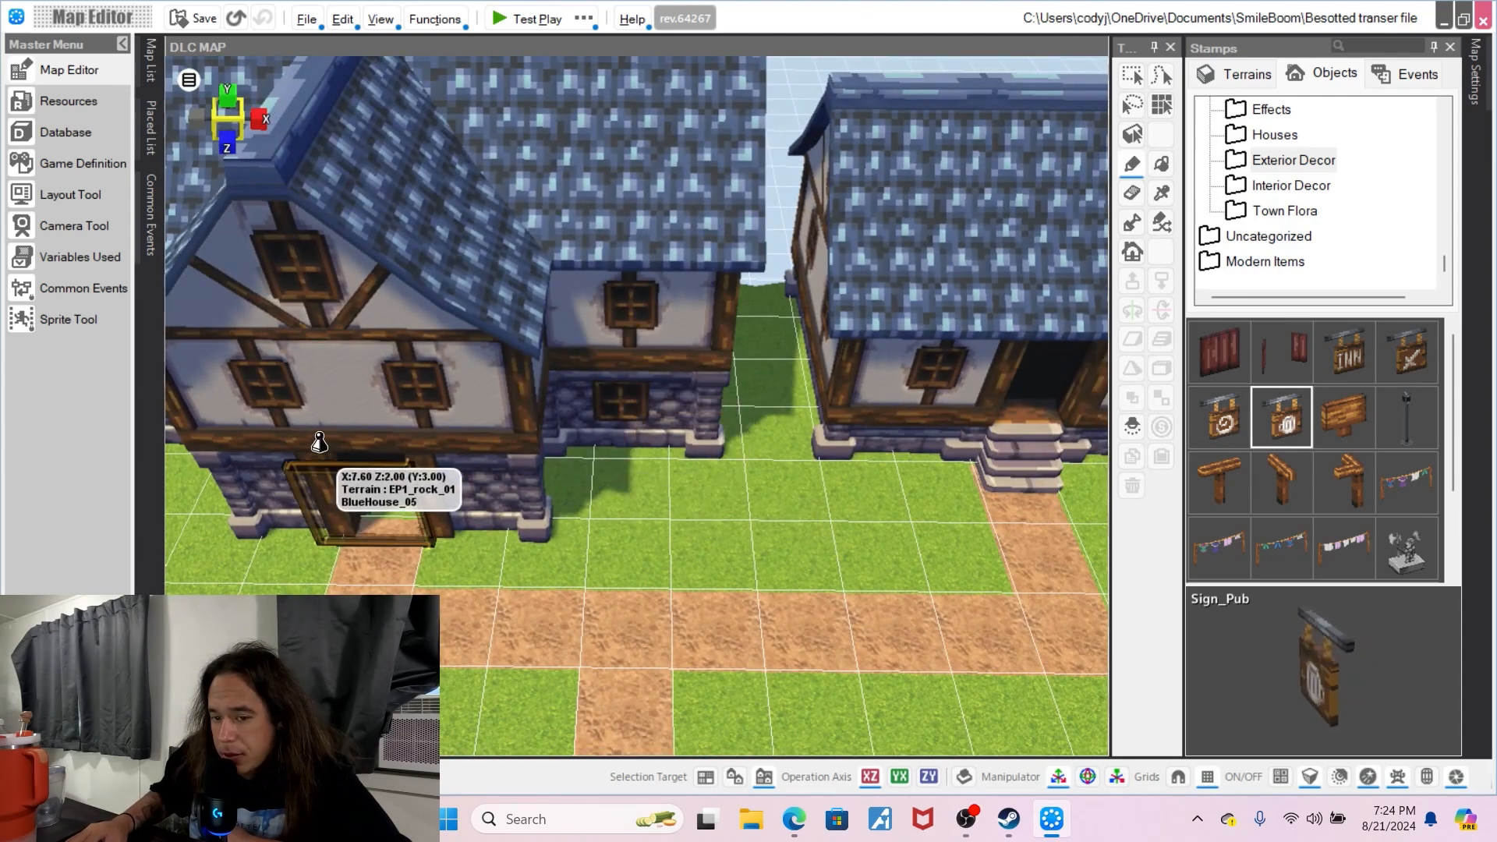
{"action": "left_click", "coordinate": [334, 418]}
{"action": "left_click", "coordinate": [447, 267]}
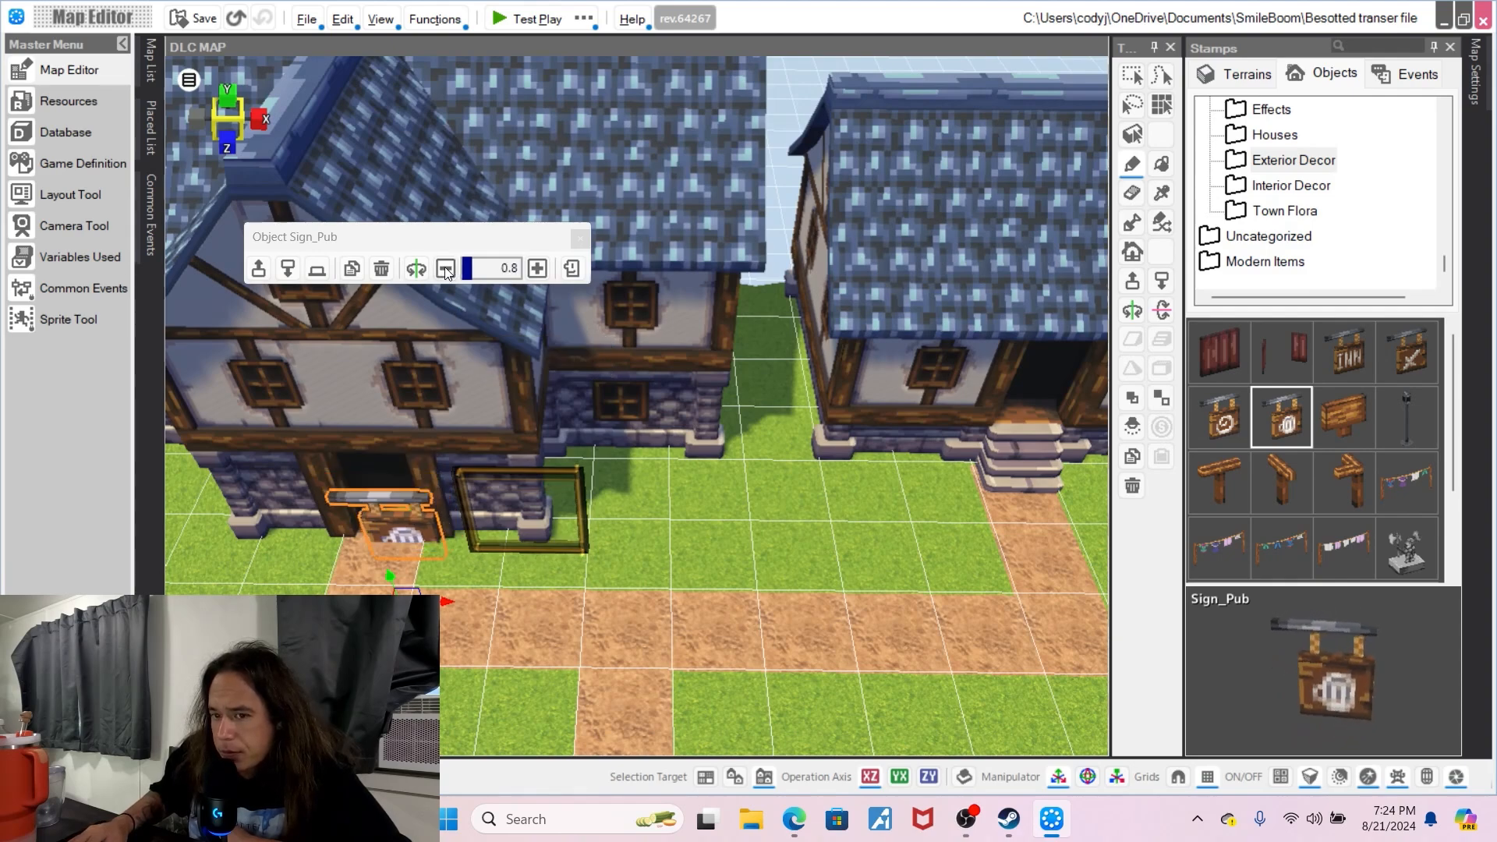
{"action": "left_click", "coordinate": [446, 268]}
- Move the Sign_Pub onto BlueHouse_05's stone front wall, between the door and the house corner
{"action": "left_click_drag", "start_coordinate": [388, 583], "coordinate": [401, 470]}
{"action": "left_click_drag", "start_coordinate": [348, 536], "coordinate": [520, 556]}
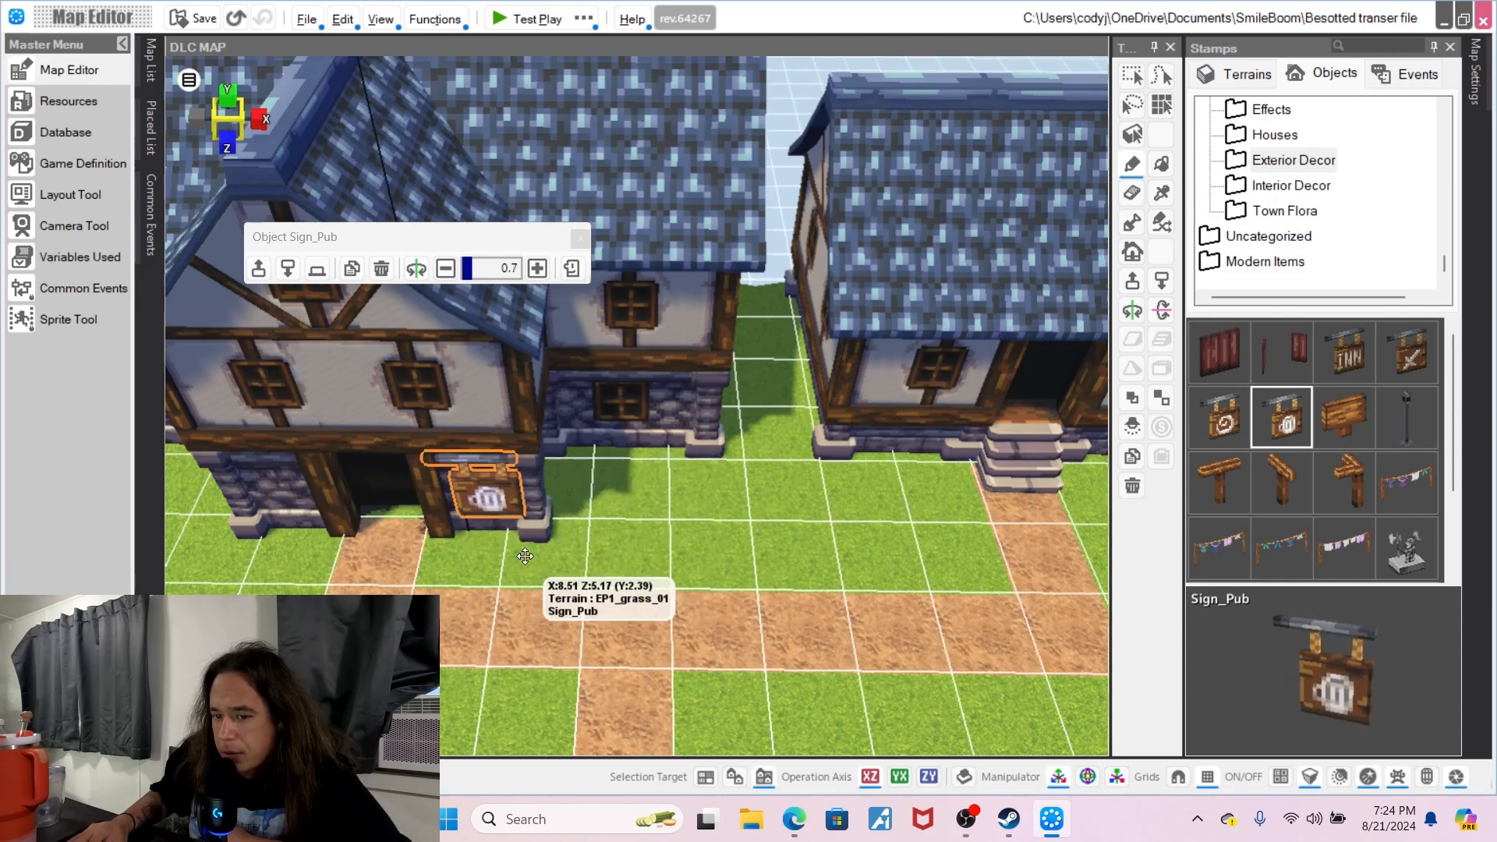
{"action": "middle_click_drag", "start_coordinate": [640, 549], "coordinate": [609, 533]}
{"action": "right_click", "coordinate": [654, 541]}
{"action": "left_click", "coordinate": [616, 553]}
- Place a Sign_Inn on the grass beside the red house's front steps, turned parallel to the front wall and scaled to 0.7
{"action": "right_click_drag", "start_coordinate": [708, 555], "coordinate": [633, 516]}
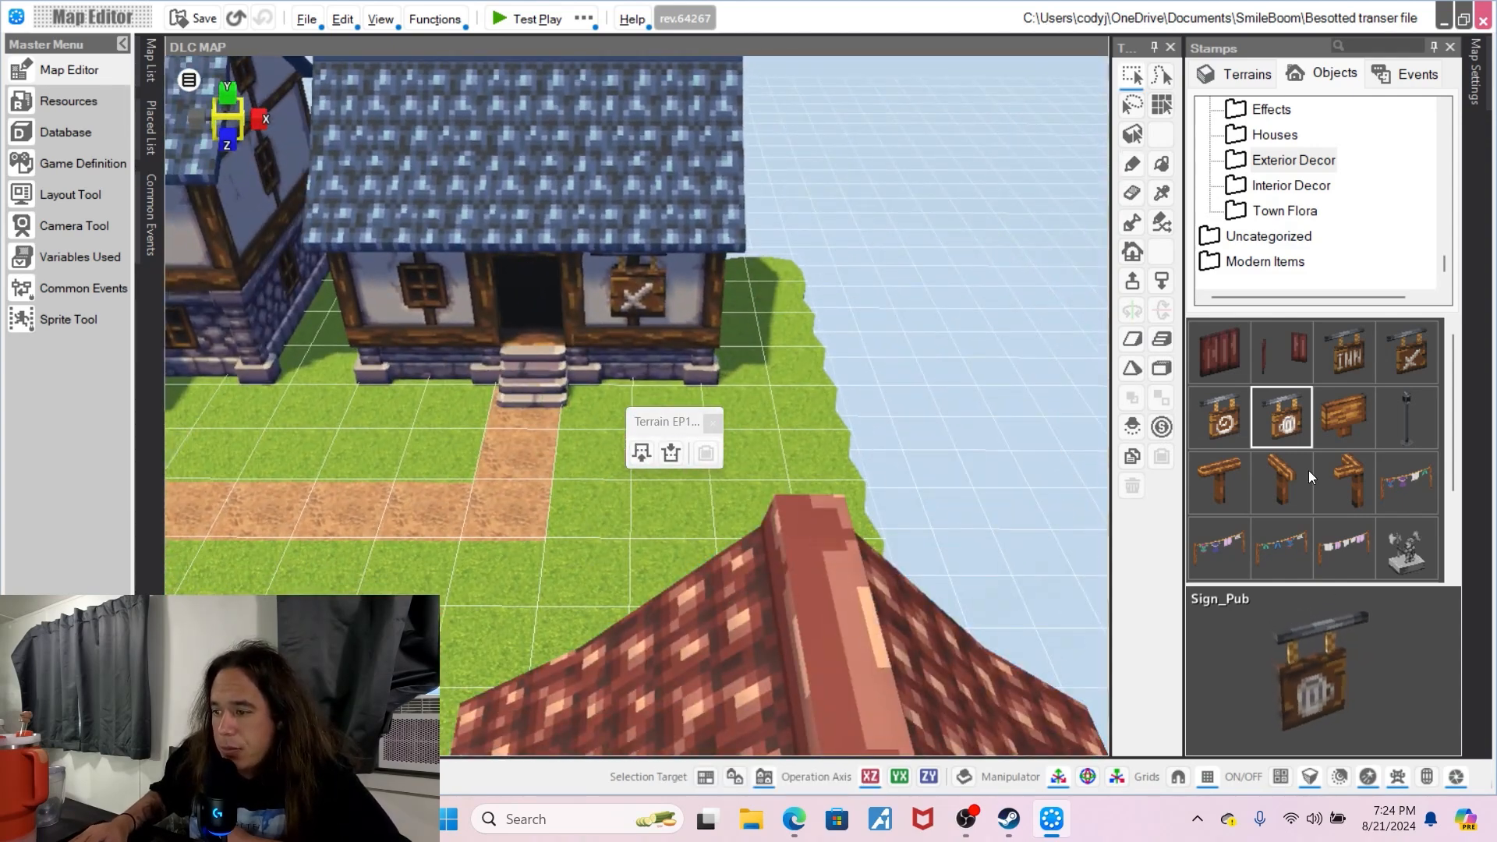
{"action": "left_click", "coordinate": [1359, 349]}
{"action": "middle_click_drag", "start_coordinate": [733, 433], "coordinate": [870, 411]}
{"action": "right_click_drag", "start_coordinate": [871, 400], "coordinate": [765, 417]}
{"action": "middle_click_drag", "start_coordinate": [765, 417], "coordinate": [628, 437]}
{"action": "scroll", "coordinate": [624, 432], "scroll_direction": "down", "scroll_amount": 2}
{"action": "middle_click_drag", "start_coordinate": [507, 362], "coordinate": [717, 354]}
{"action": "scroll", "coordinate": [719, 456], "scroll_direction": "up", "scroll_amount": 5}
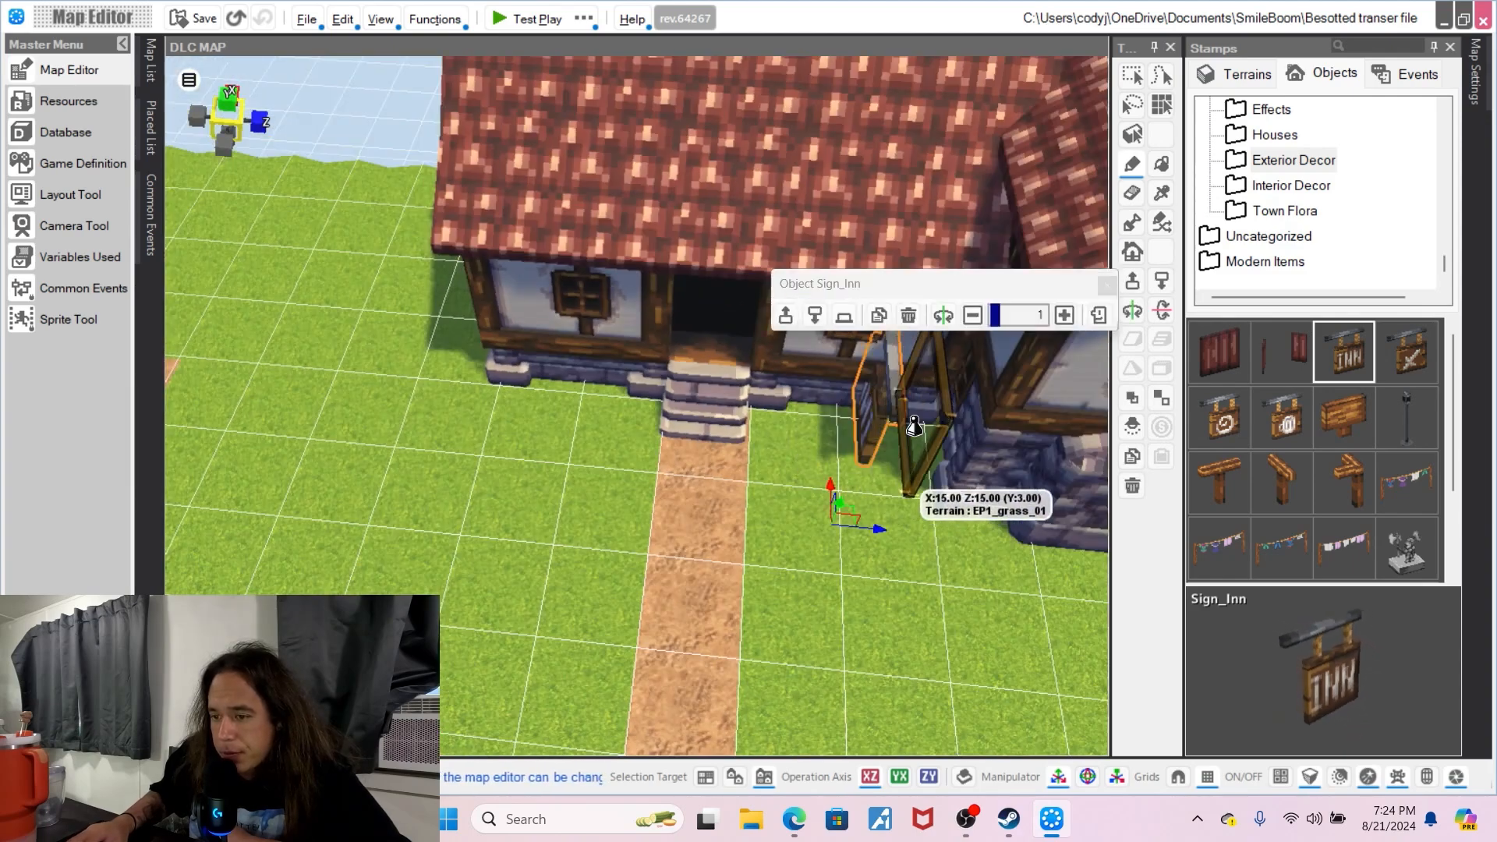
{"action": "left_click", "coordinate": [984, 313]}
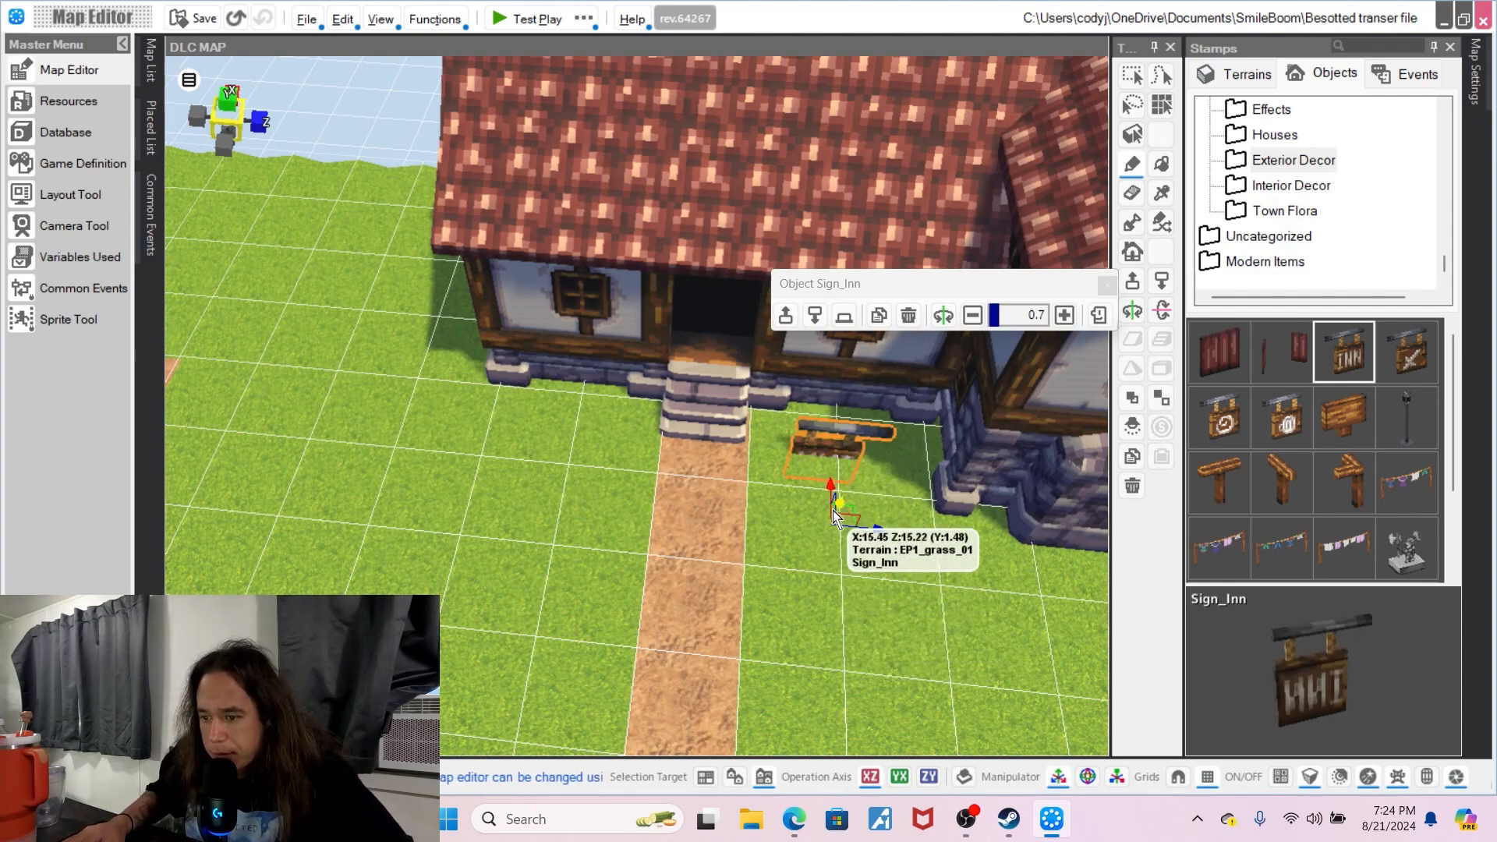
- Move the Sign_Inn against the red house's front wall and raise it over the window beside the door
{"action": "left_click_drag", "start_coordinate": [833, 497], "coordinate": [839, 423]}
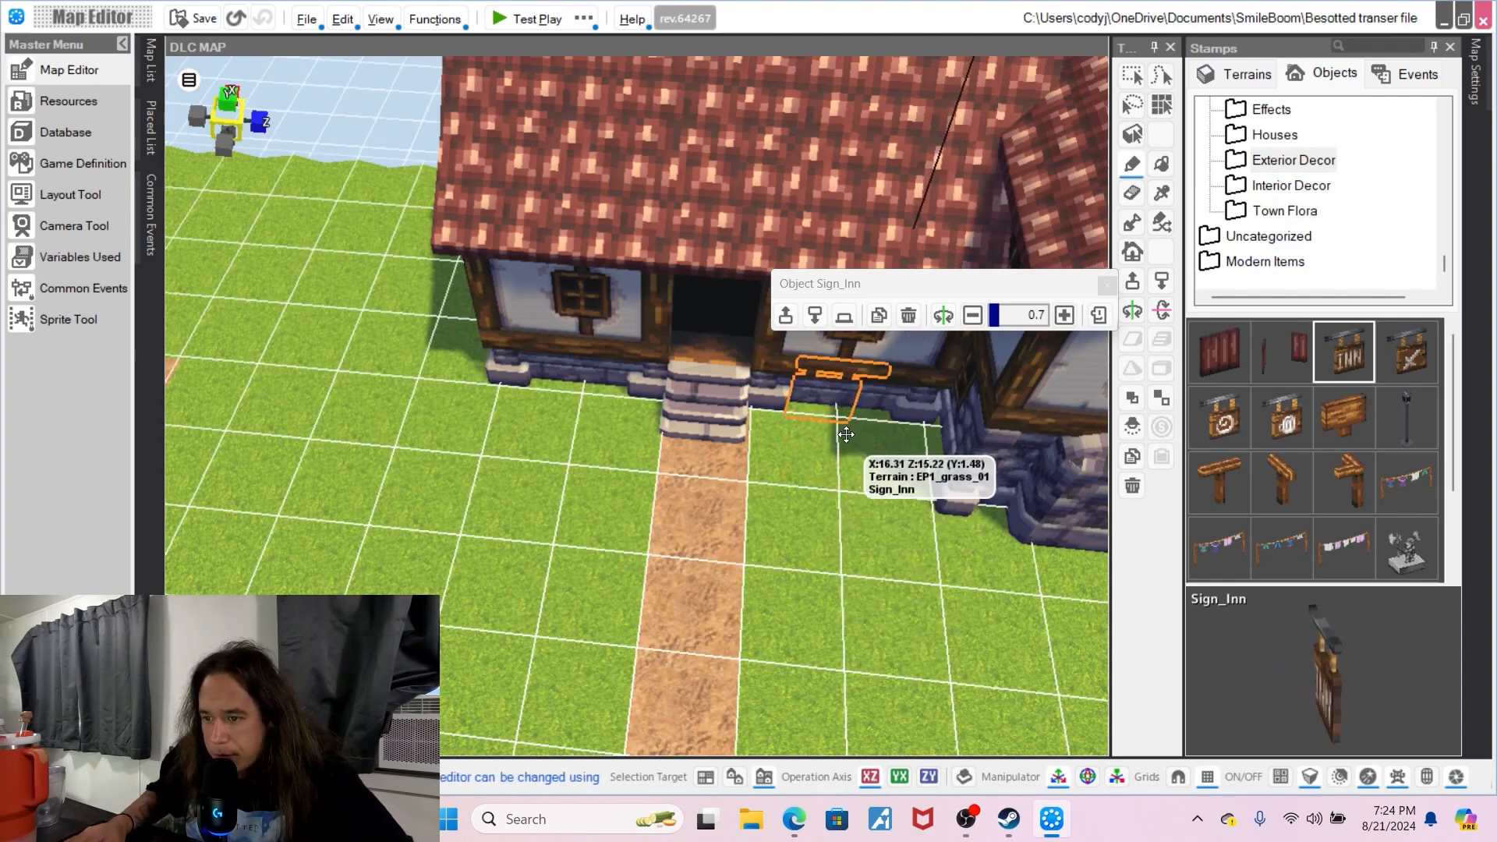
{"action": "left_click_drag", "start_coordinate": [929, 290], "coordinate": [1016, 766]}
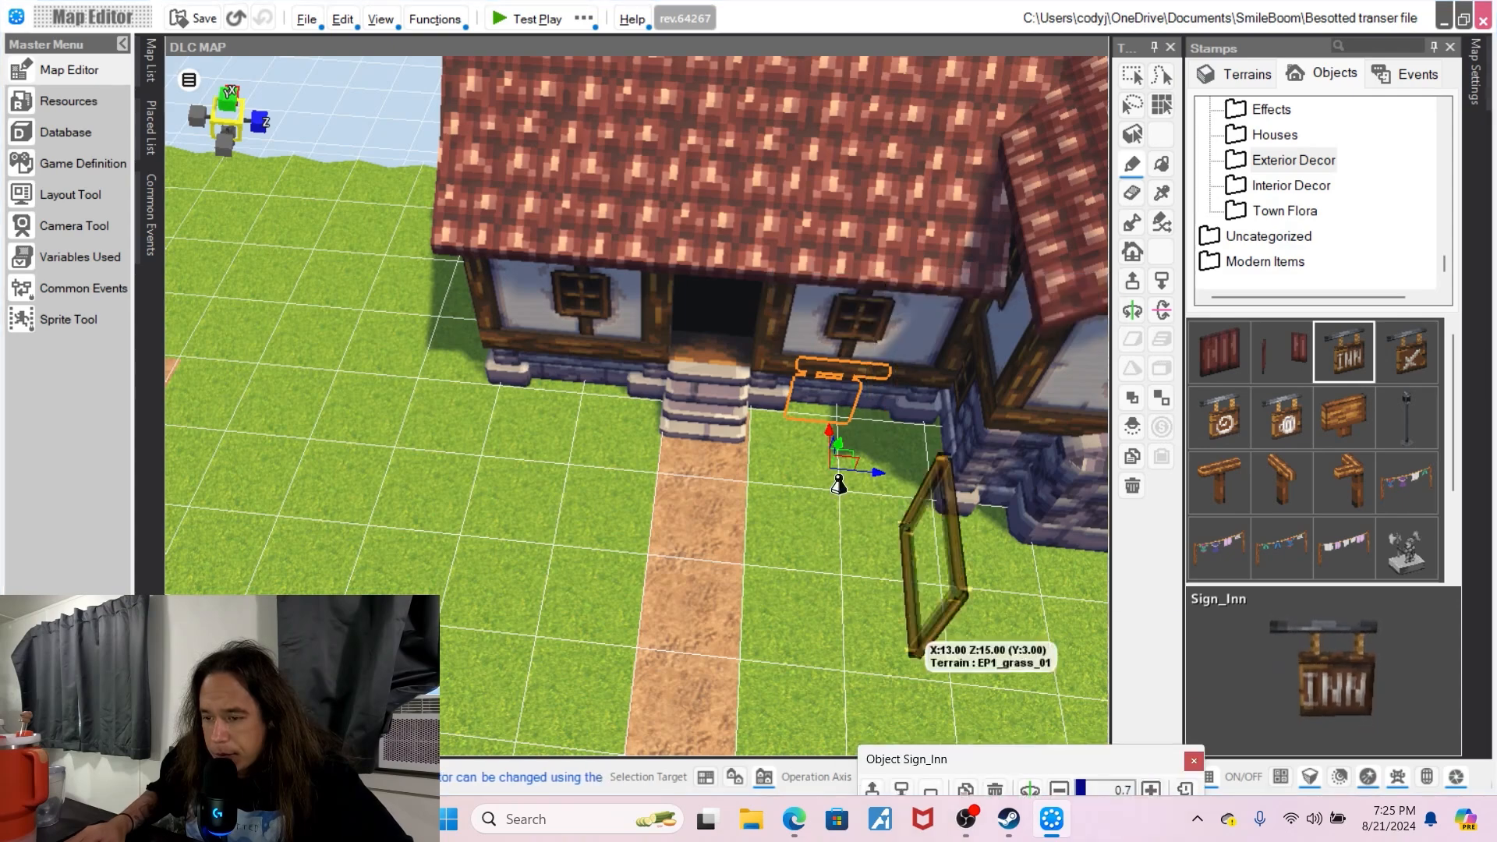
{"action": "left_click_drag", "start_coordinate": [837, 442], "coordinate": [857, 402]}
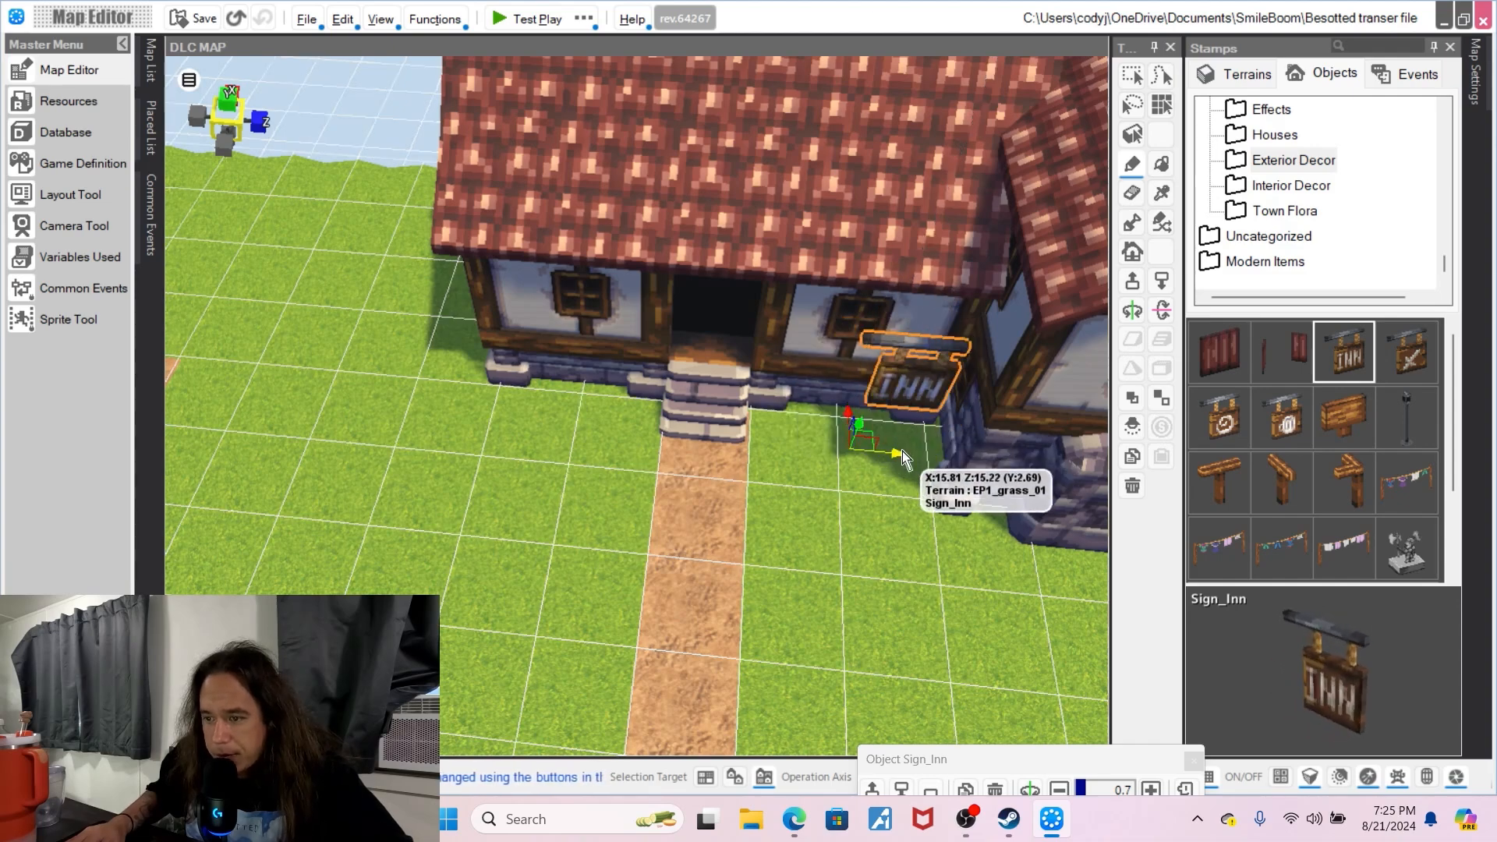
{"action": "left_click_drag", "start_coordinate": [902, 462], "coordinate": [849, 401]}
{"action": "right_click", "coordinate": [862, 599]}
{"action": "left_click", "coordinate": [815, 549]}
{"action": "middle_click_drag", "start_coordinate": [814, 549], "coordinate": [793, 453]}
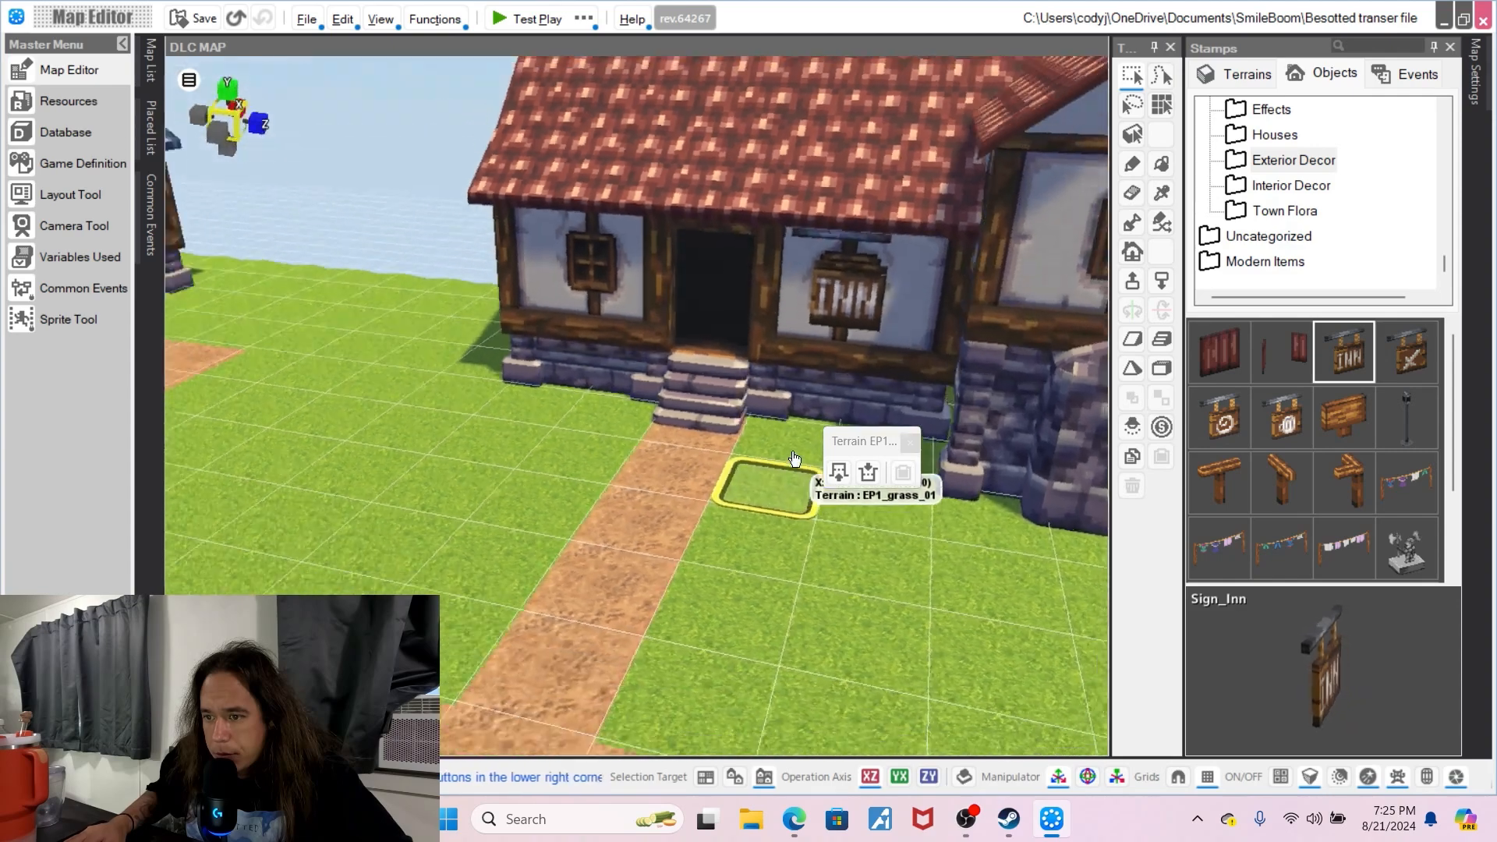
- Raise the Sign_Inn slightly so it hangs just below the red house's roof edge, and deselect it
{"action": "left_click", "coordinate": [856, 292]}
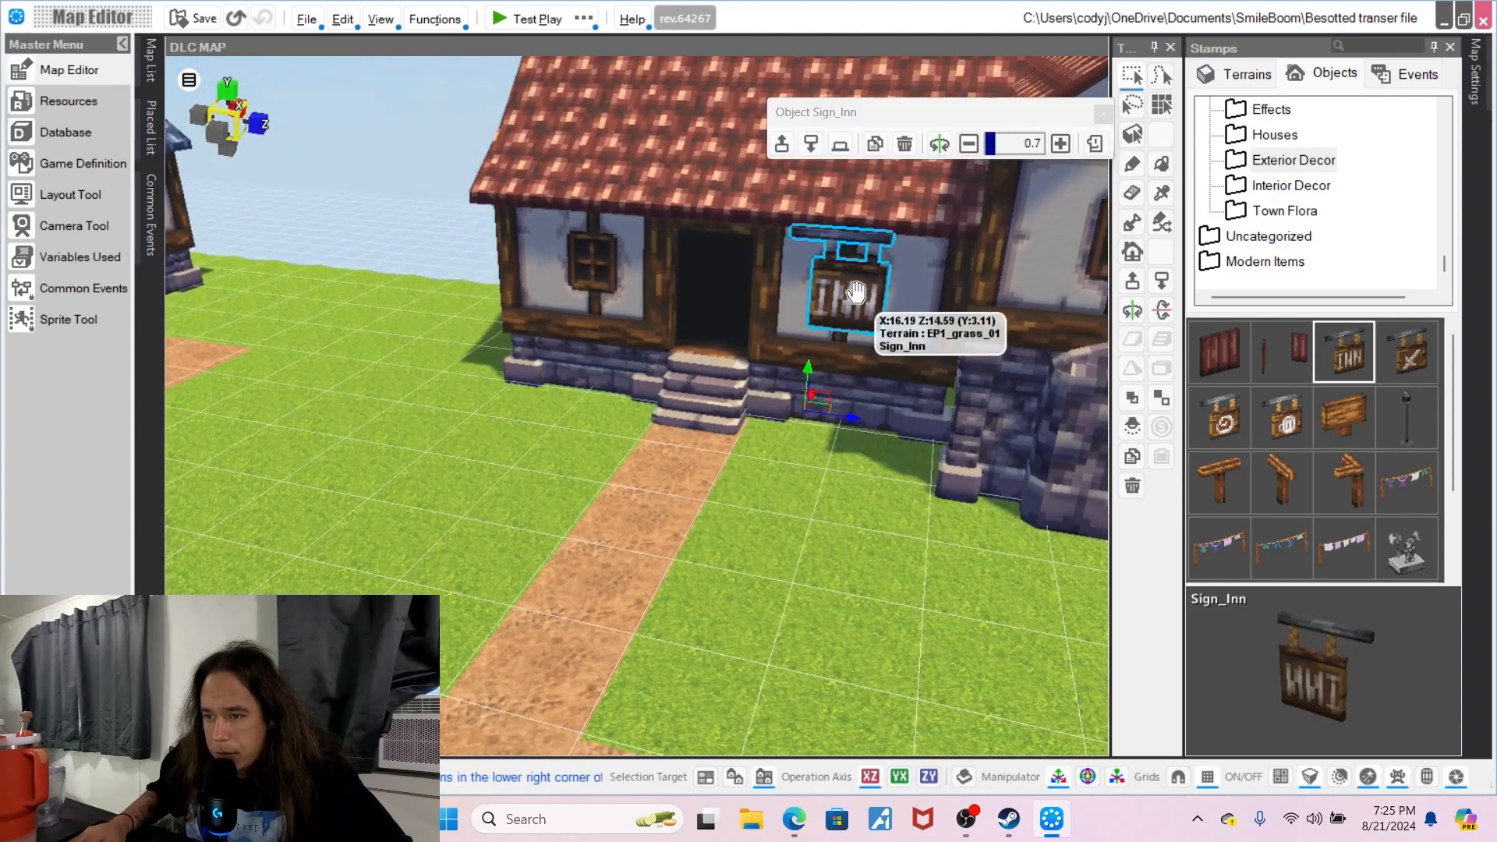
{"action": "left_click_drag", "start_coordinate": [809, 375], "coordinate": [805, 356]}
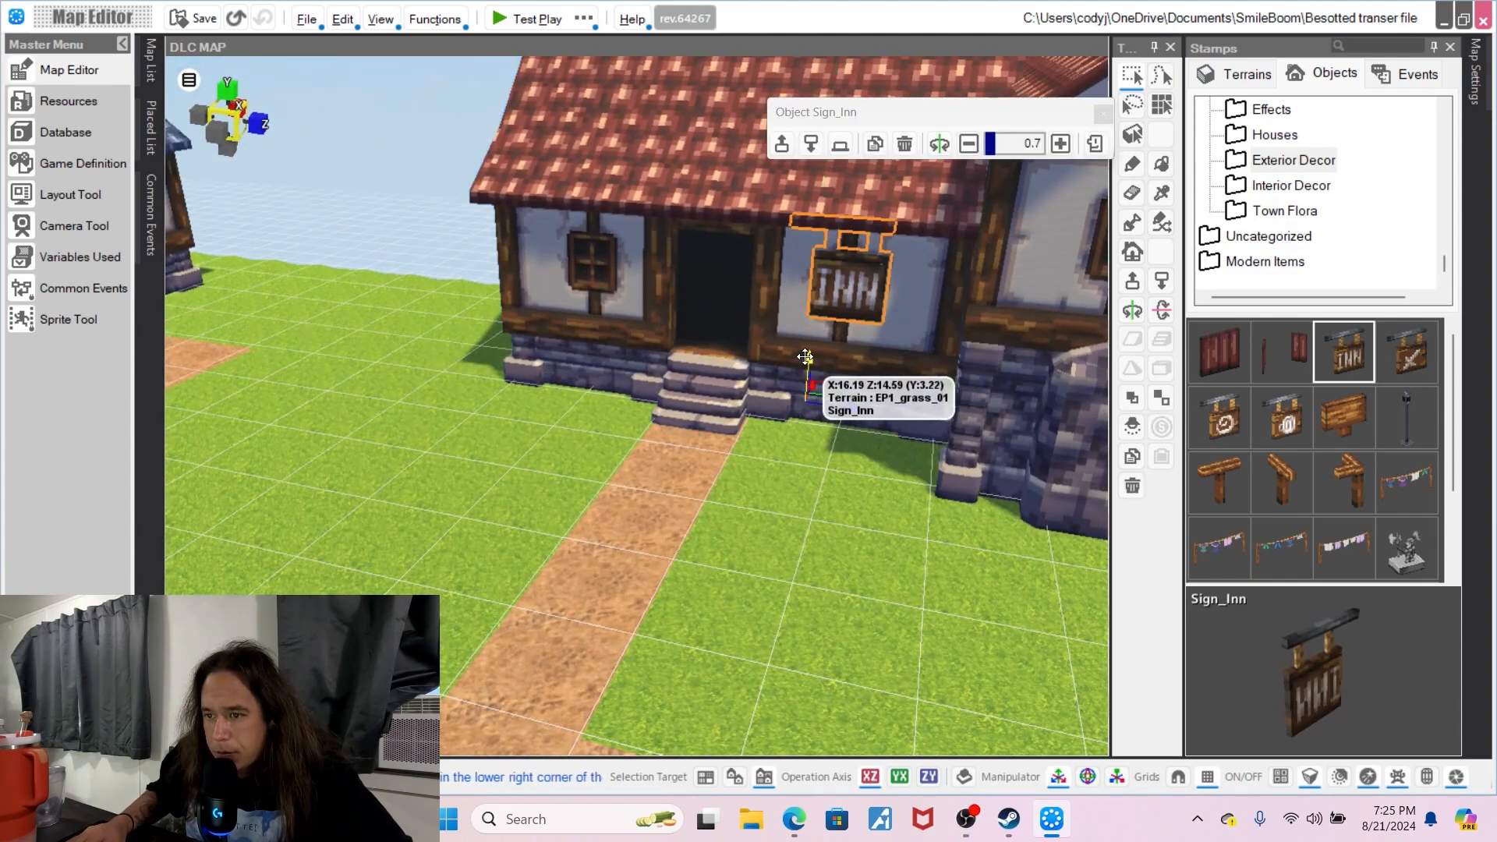
{"action": "left_click", "coordinate": [848, 518]}
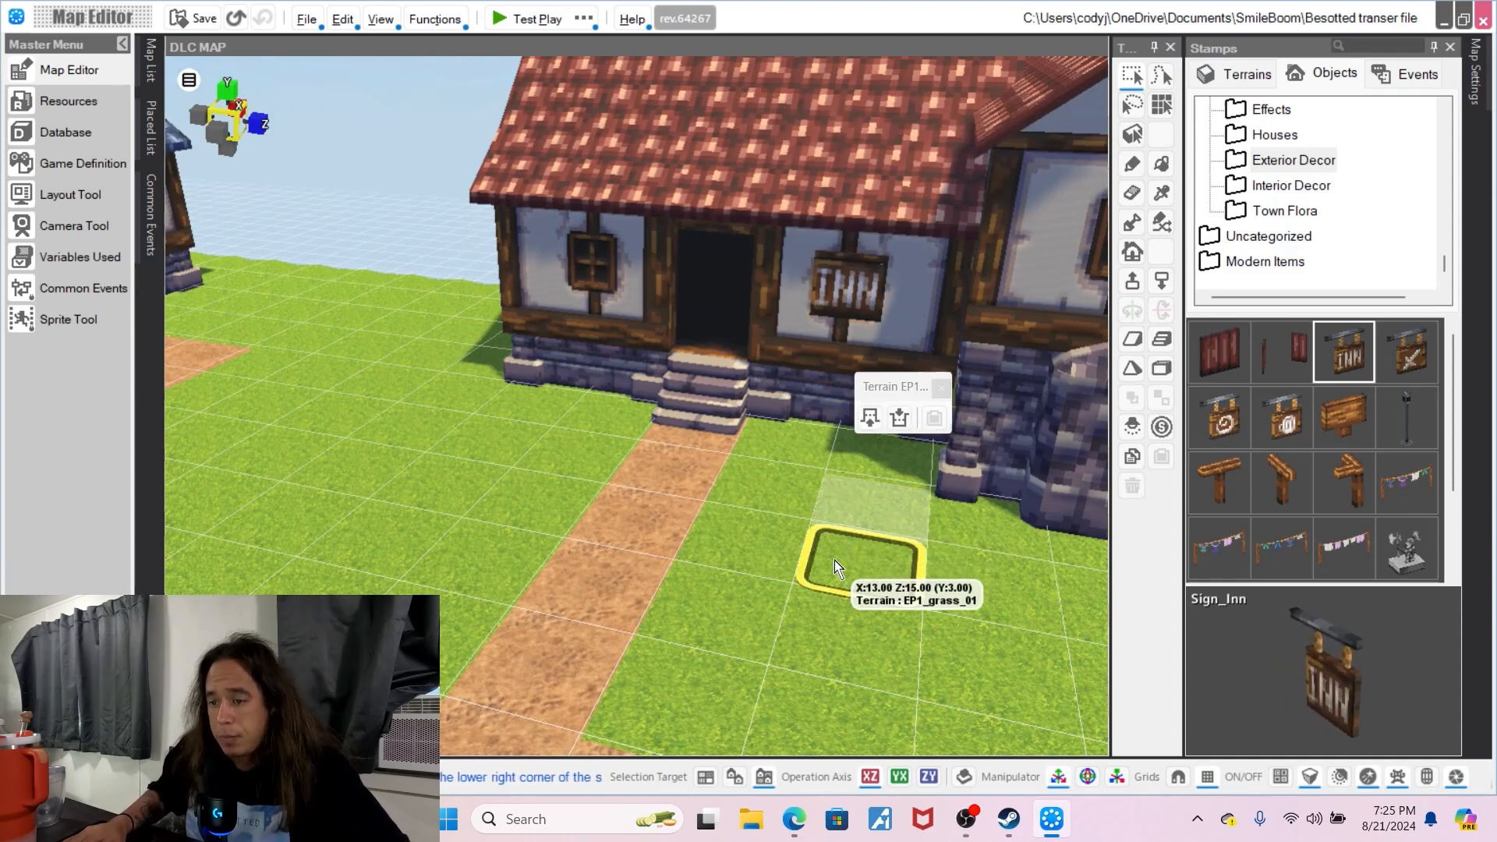
{"action": "left_click", "coordinate": [1207, 423]}
{"action": "right_click_drag", "start_coordinate": [1000, 601], "coordinate": [831, 671]}
{"action": "scroll", "coordinate": [621, 491], "scroll_direction": "down", "scroll_amount": 3}
{"action": "right_click_drag", "start_coordinate": [538, 434], "coordinate": [511, 354]}
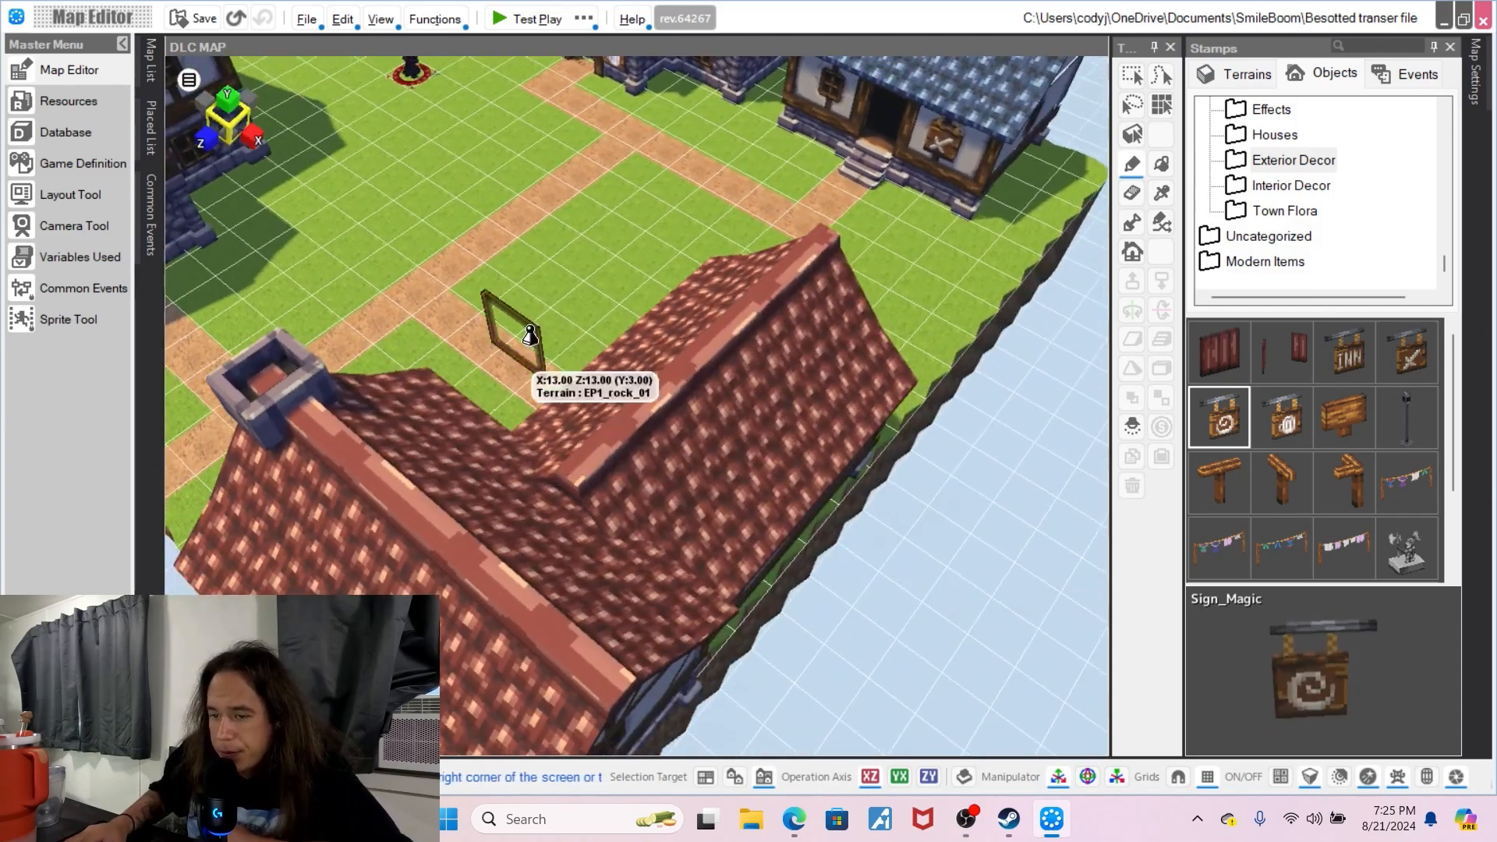
{"action": "middle_click_drag", "start_coordinate": [512, 354], "coordinate": [625, 380]}
{"action": "right_click_drag", "start_coordinate": [625, 379], "coordinate": [768, 407]}
{"action": "right_click", "coordinate": [771, 404]}
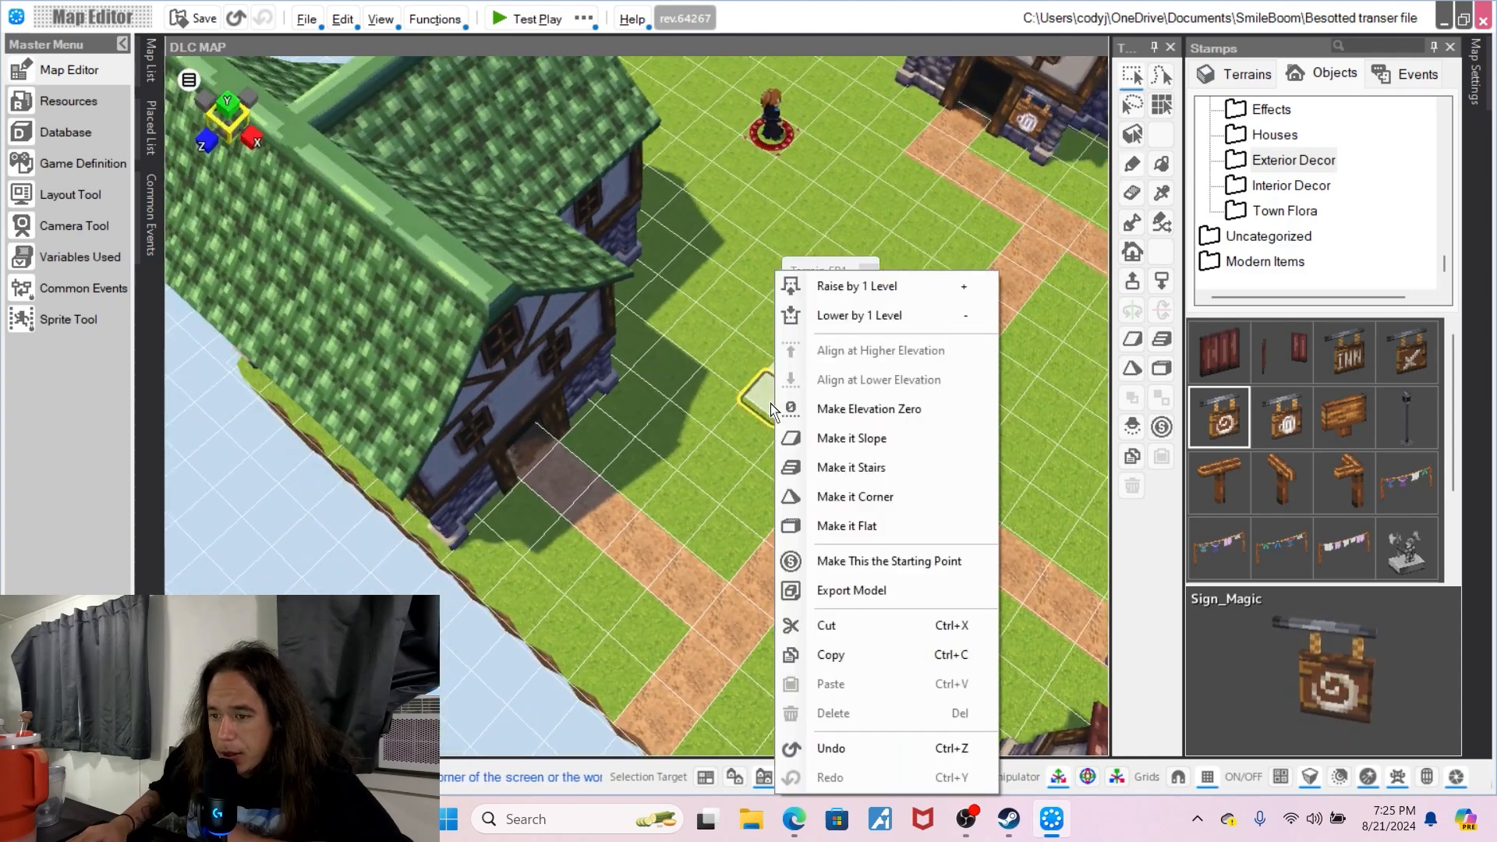
{"action": "left_click", "coordinate": [746, 404]}
- Preview the Logs01 and Rock01 objects in the Exterior Decor collection
{"action": "scroll", "coordinate": [1321, 510], "scroll_direction": "down", "scroll_amount": 2}
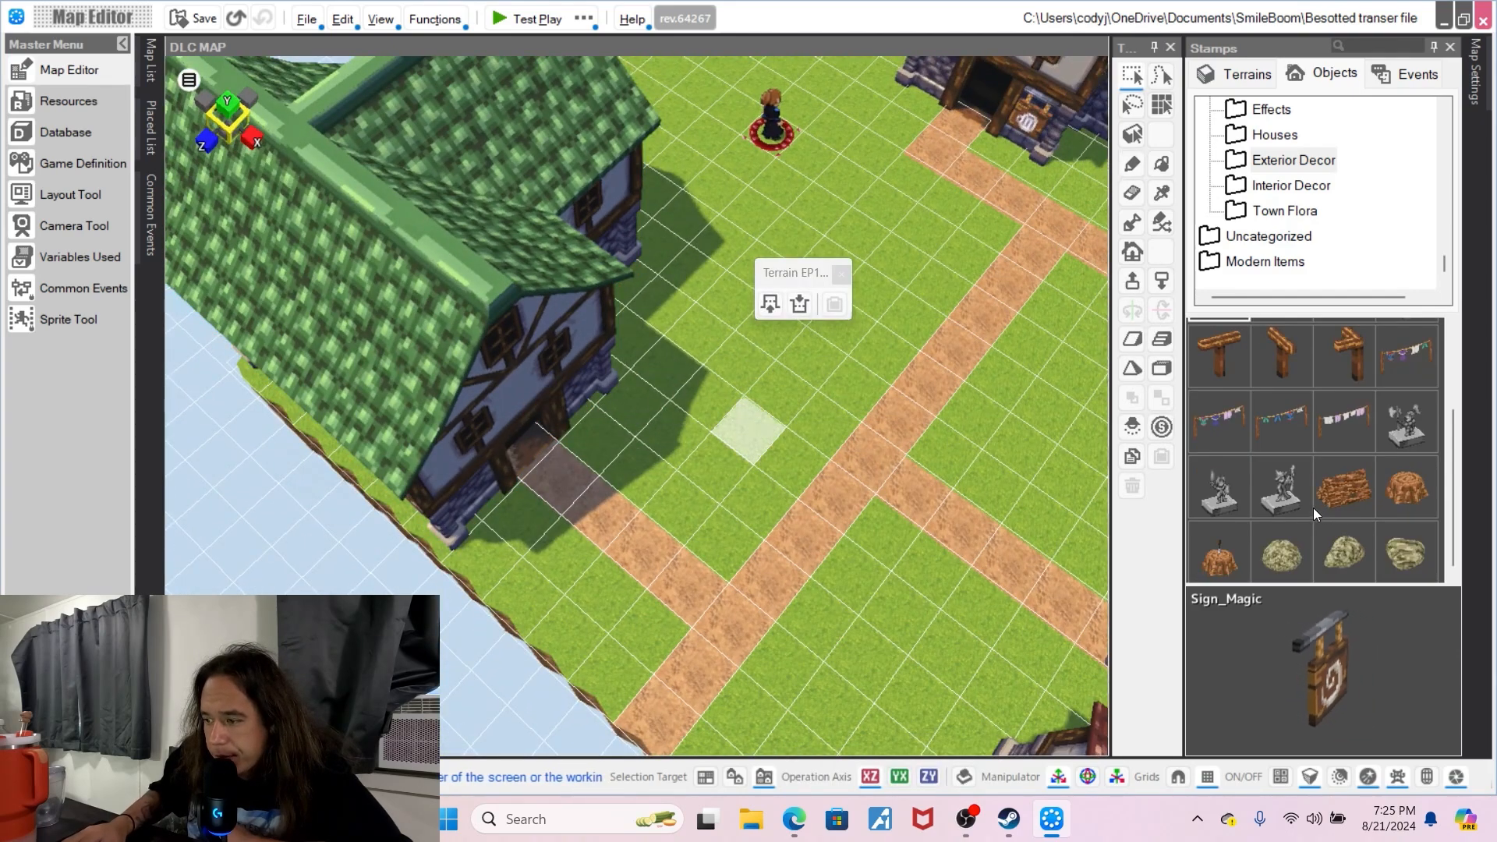
{"action": "left_click", "coordinate": [1330, 496]}
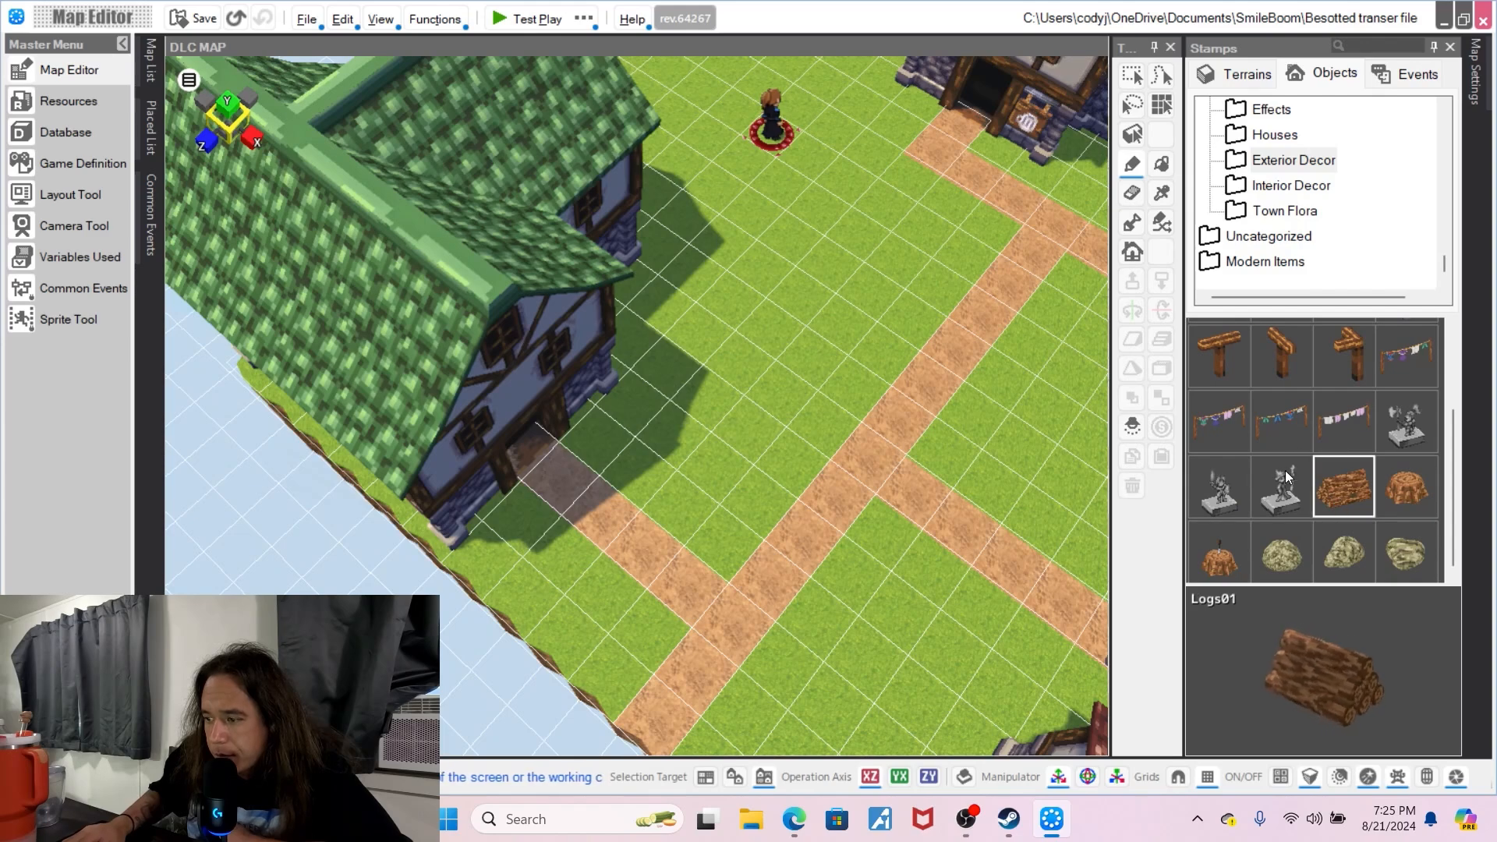
{"action": "right_click_drag", "start_coordinate": [839, 477], "coordinate": [913, 476]}
{"action": "left_click", "coordinate": [1285, 553]}
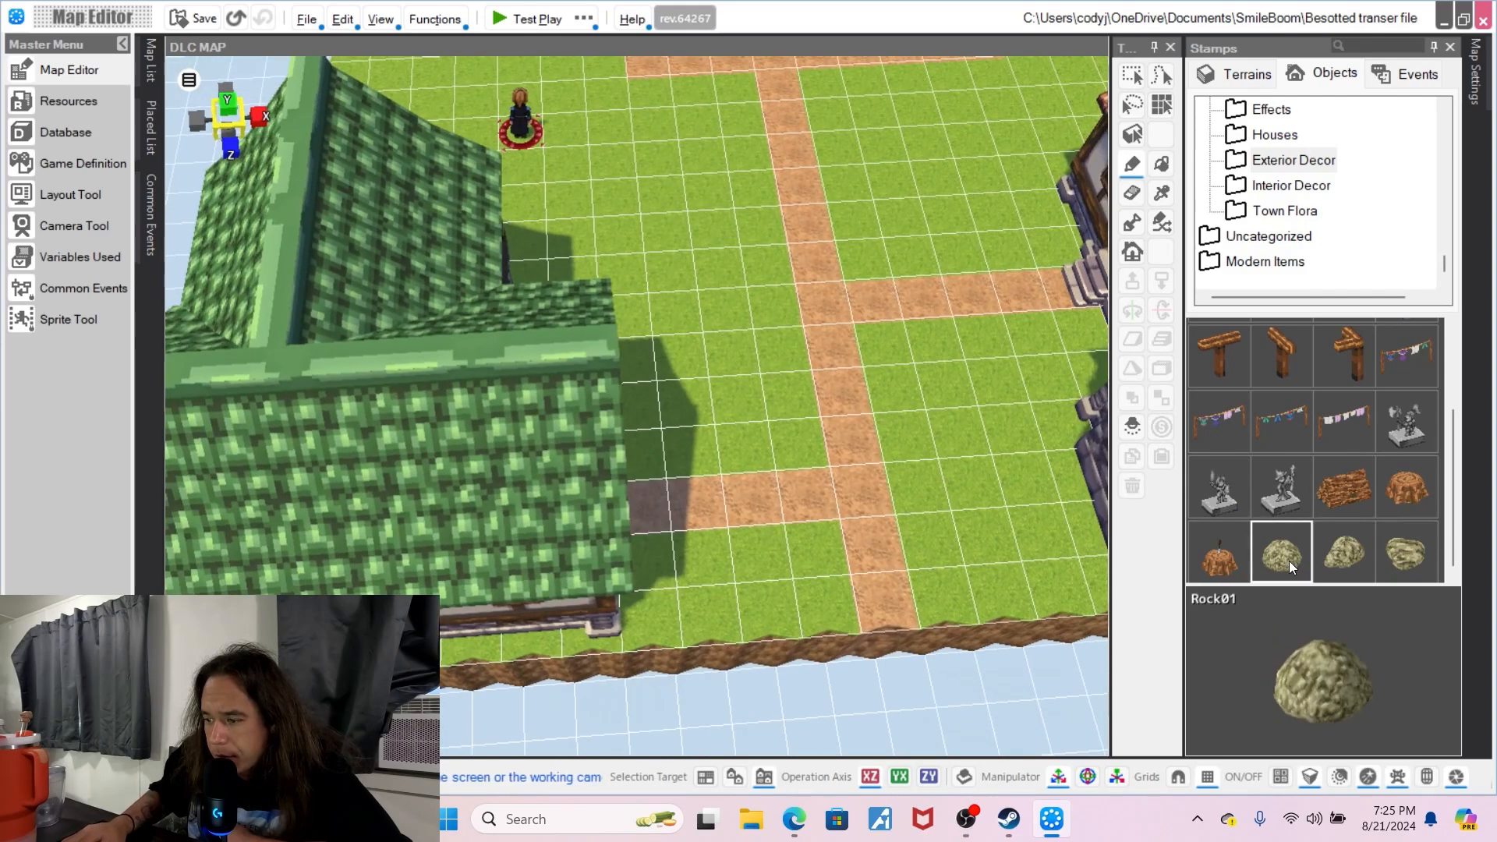
{"action": "middle_click_drag", "start_coordinate": [1032, 383], "coordinate": [1008, 414]}
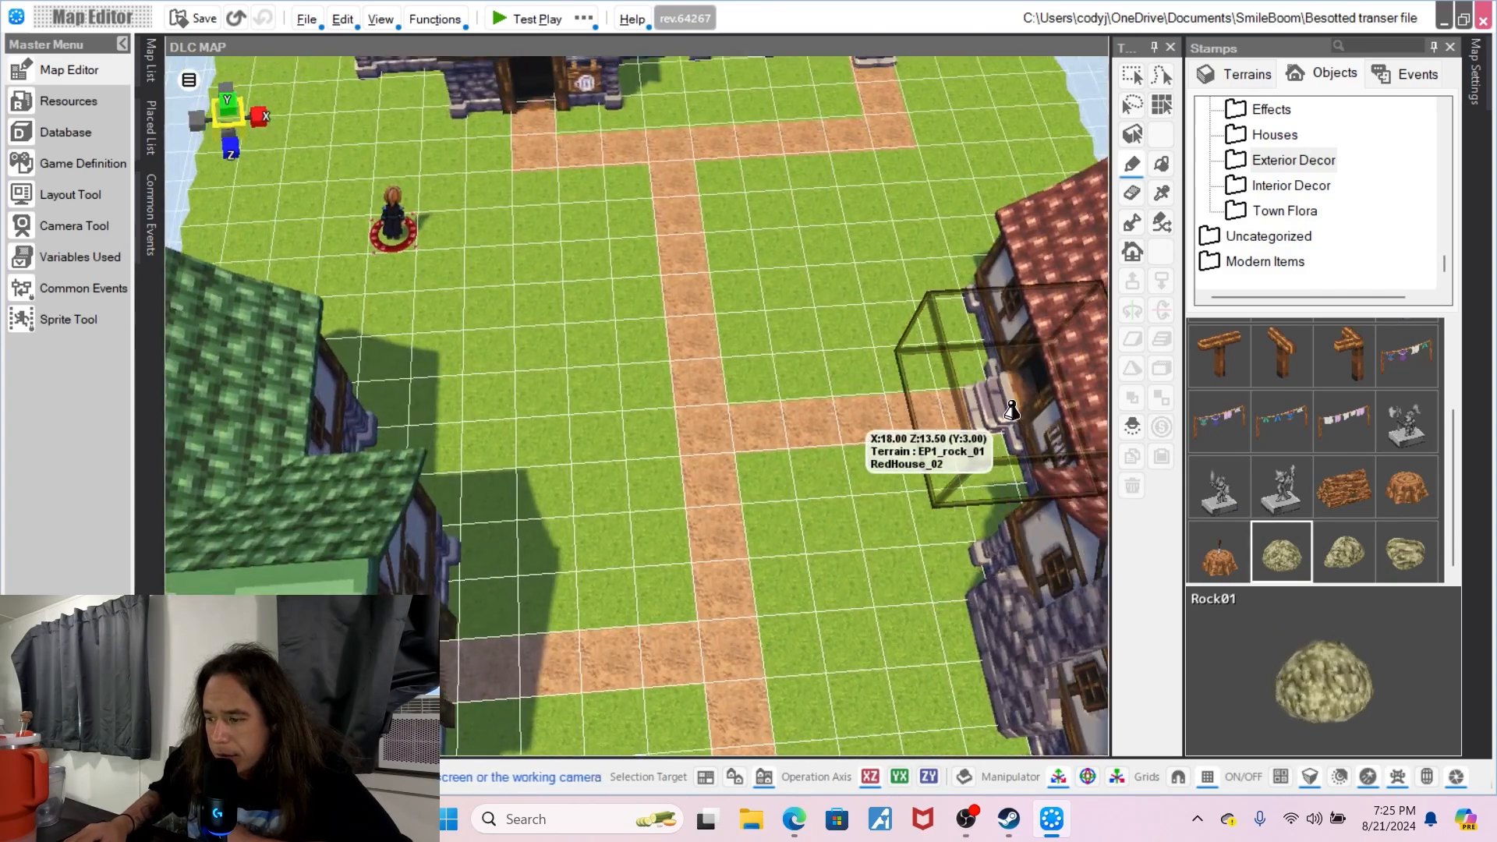
- Place a TownFlora_Tree02 from the Town Flora objects on the grass between the main path and the red house
{"action": "left_click", "coordinate": [1293, 209]}
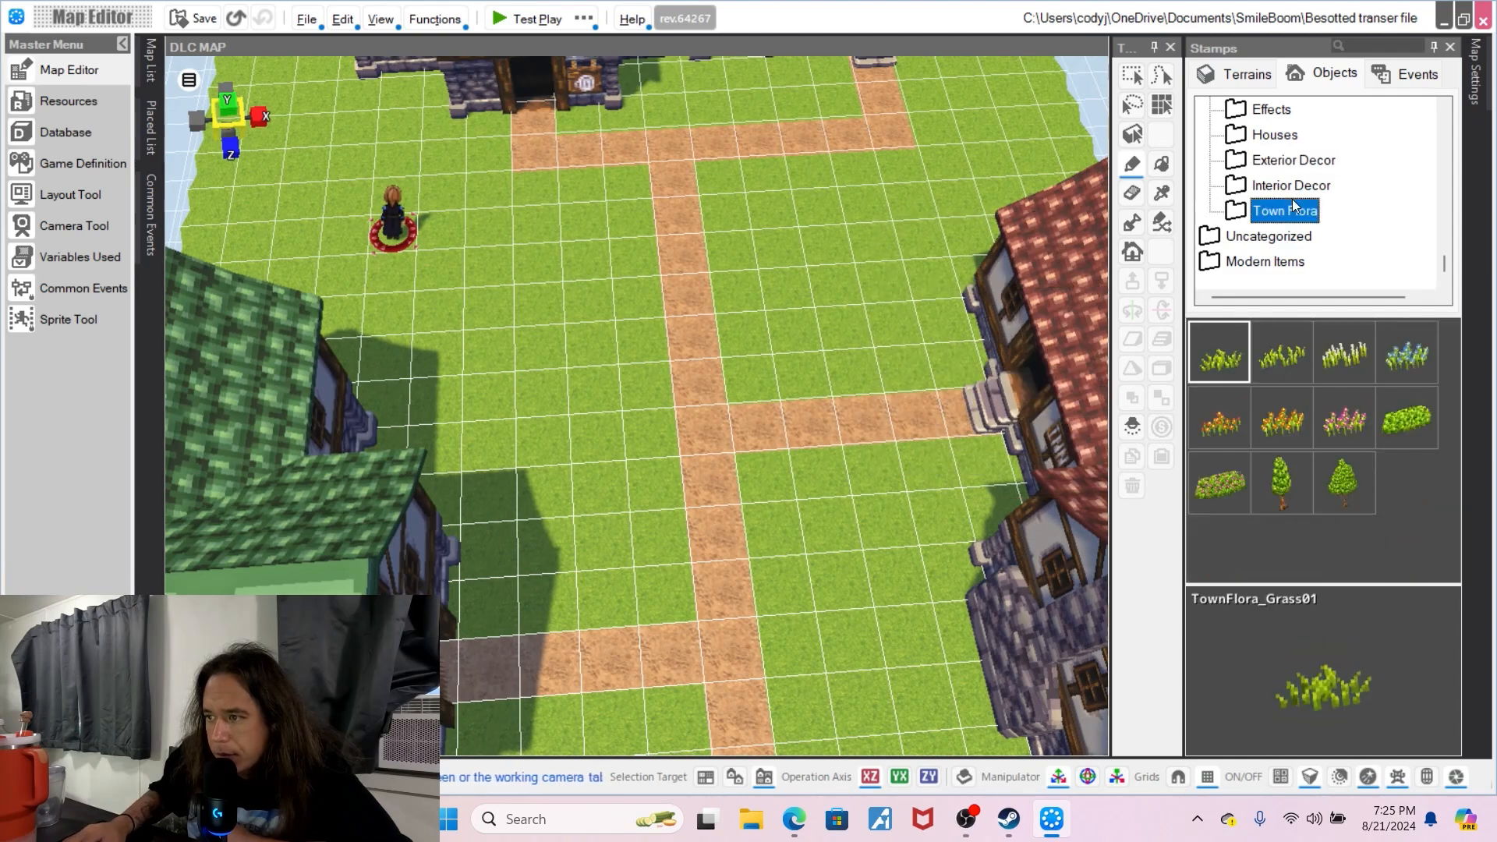
{"action": "left_click", "coordinate": [1336, 489]}
{"action": "left_click", "coordinate": [853, 325]}
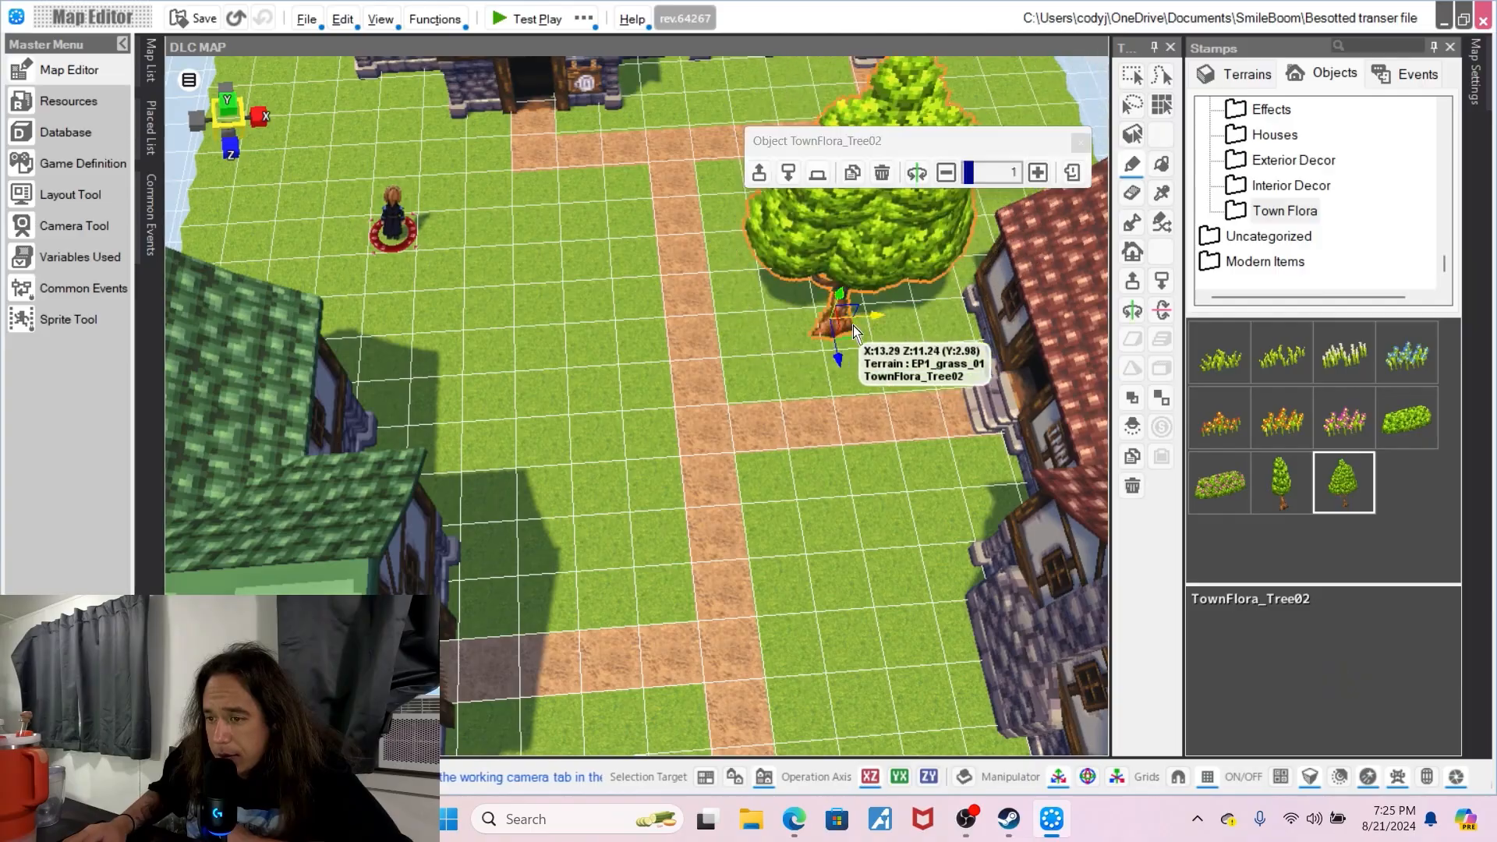
{"action": "right_click_drag", "start_coordinate": [877, 401], "coordinate": [401, 320]}
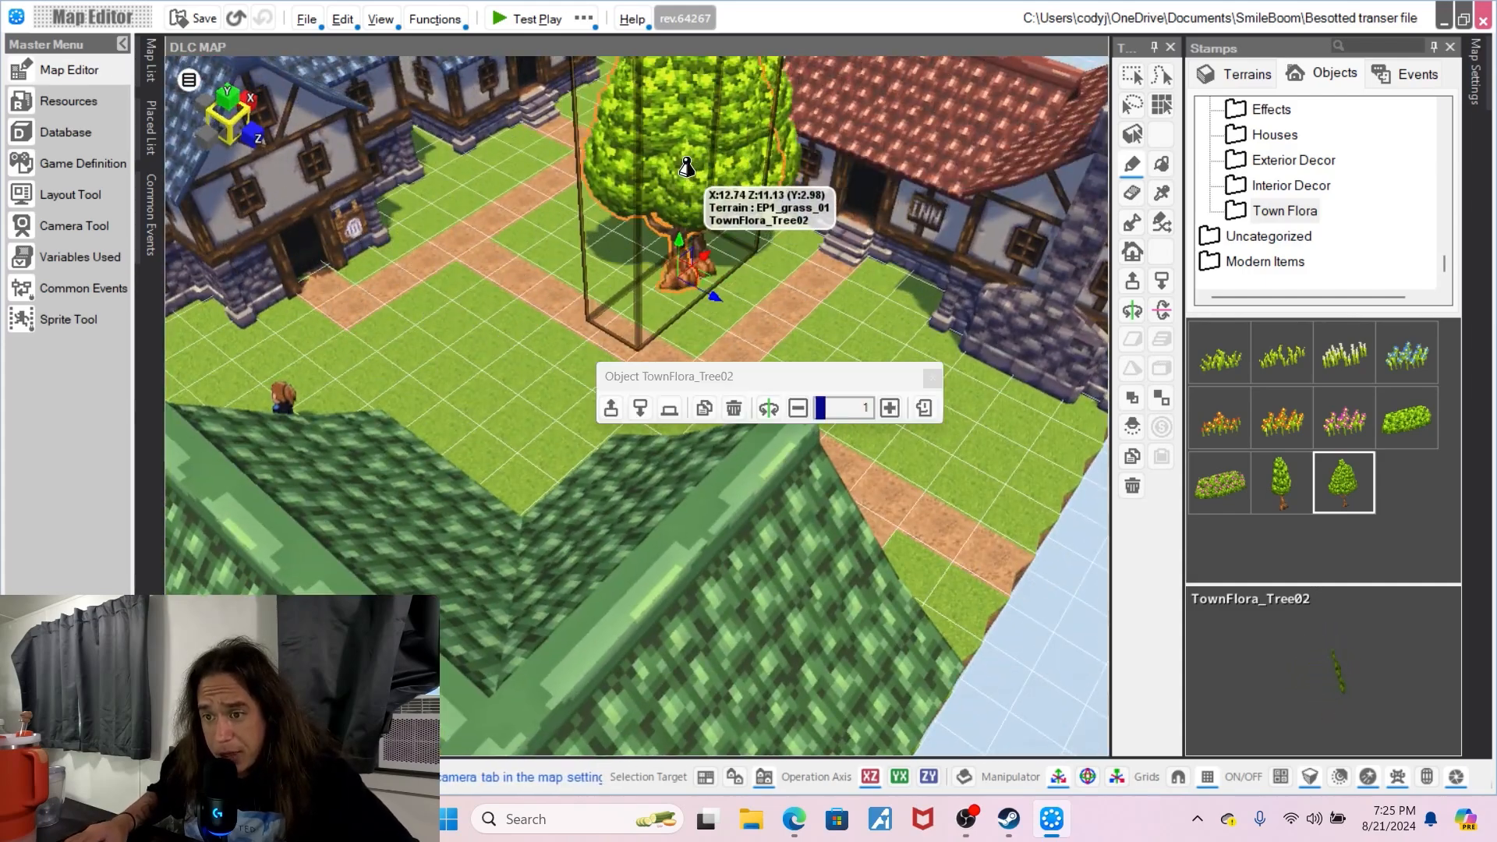
- Delete the extra TownFlora_Tree02 overlapping the first tree and leave placement mode
{"action": "right_click", "coordinate": [718, 275]}
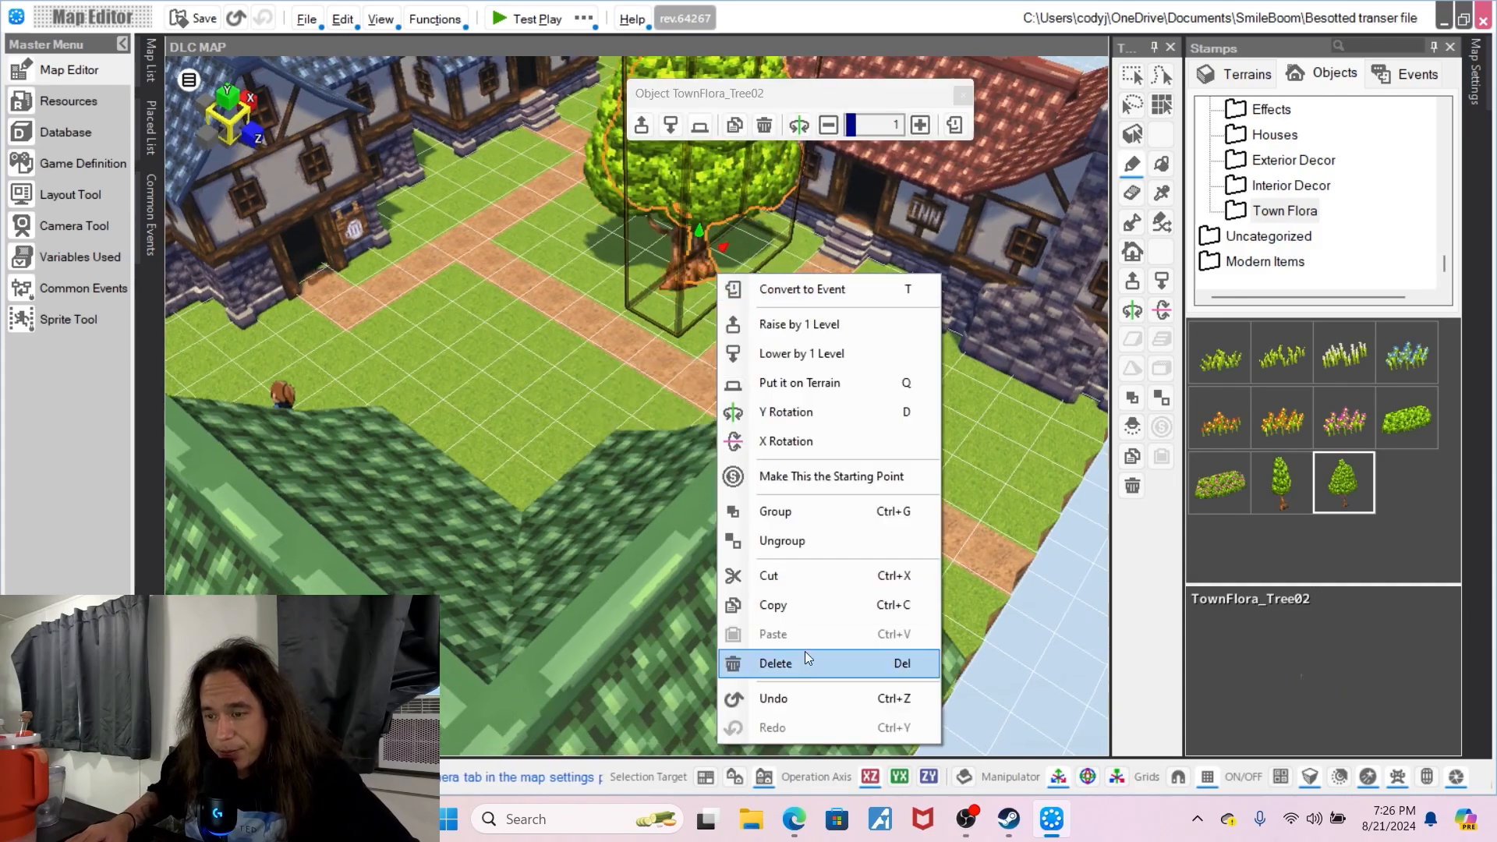
{"action": "left_click", "coordinate": [805, 654]}
{"action": "right_click", "coordinate": [861, 350]}
- Scale the remaining TownFlora_Tree02 to 0.9 and move it to the grass beside the red house's side wall
{"action": "right_click_drag", "start_coordinate": [830, 347], "coordinate": [994, 352]}
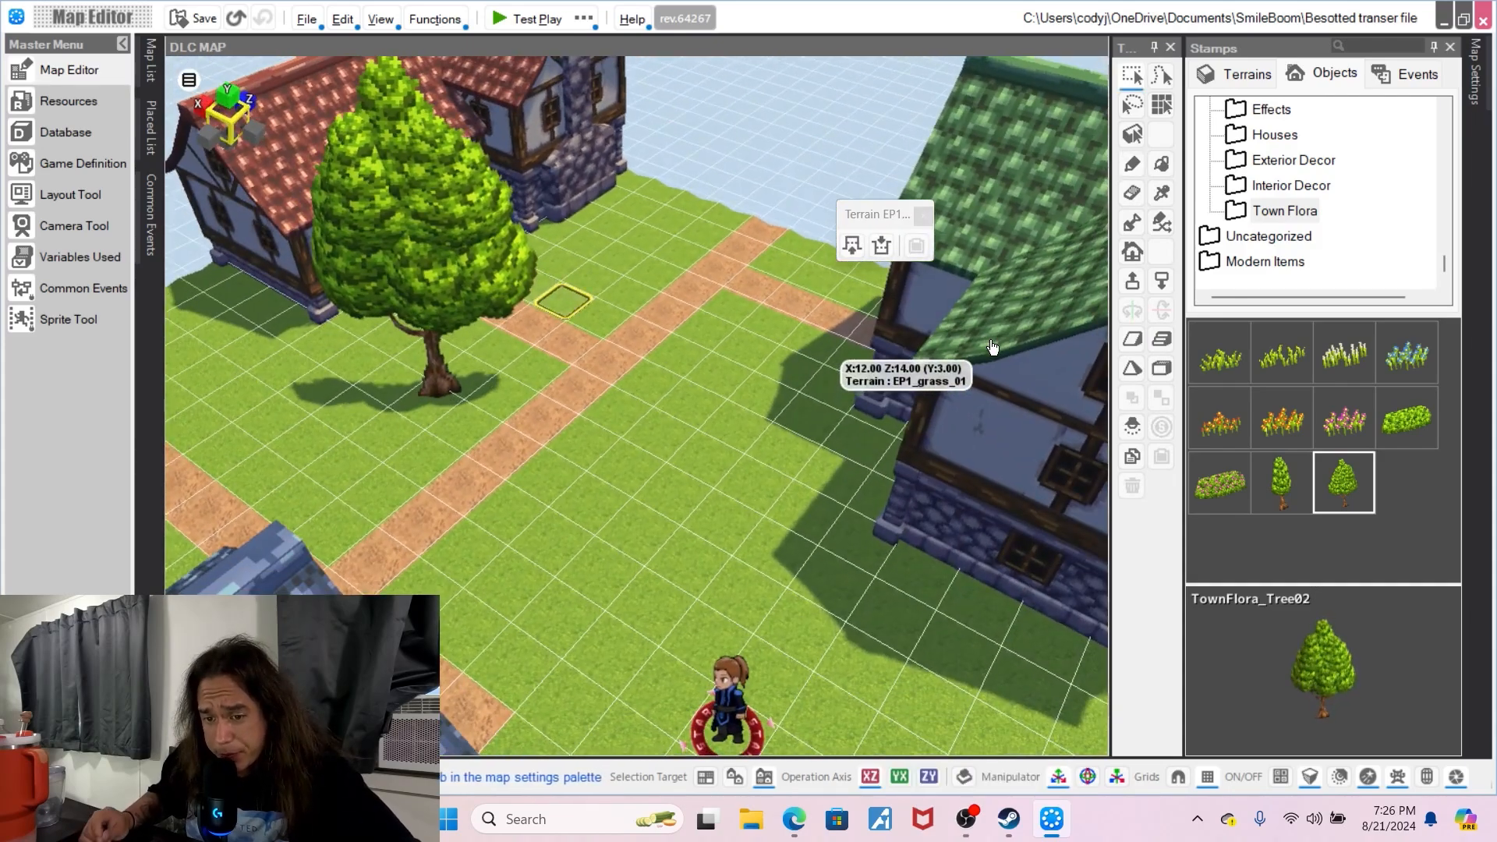
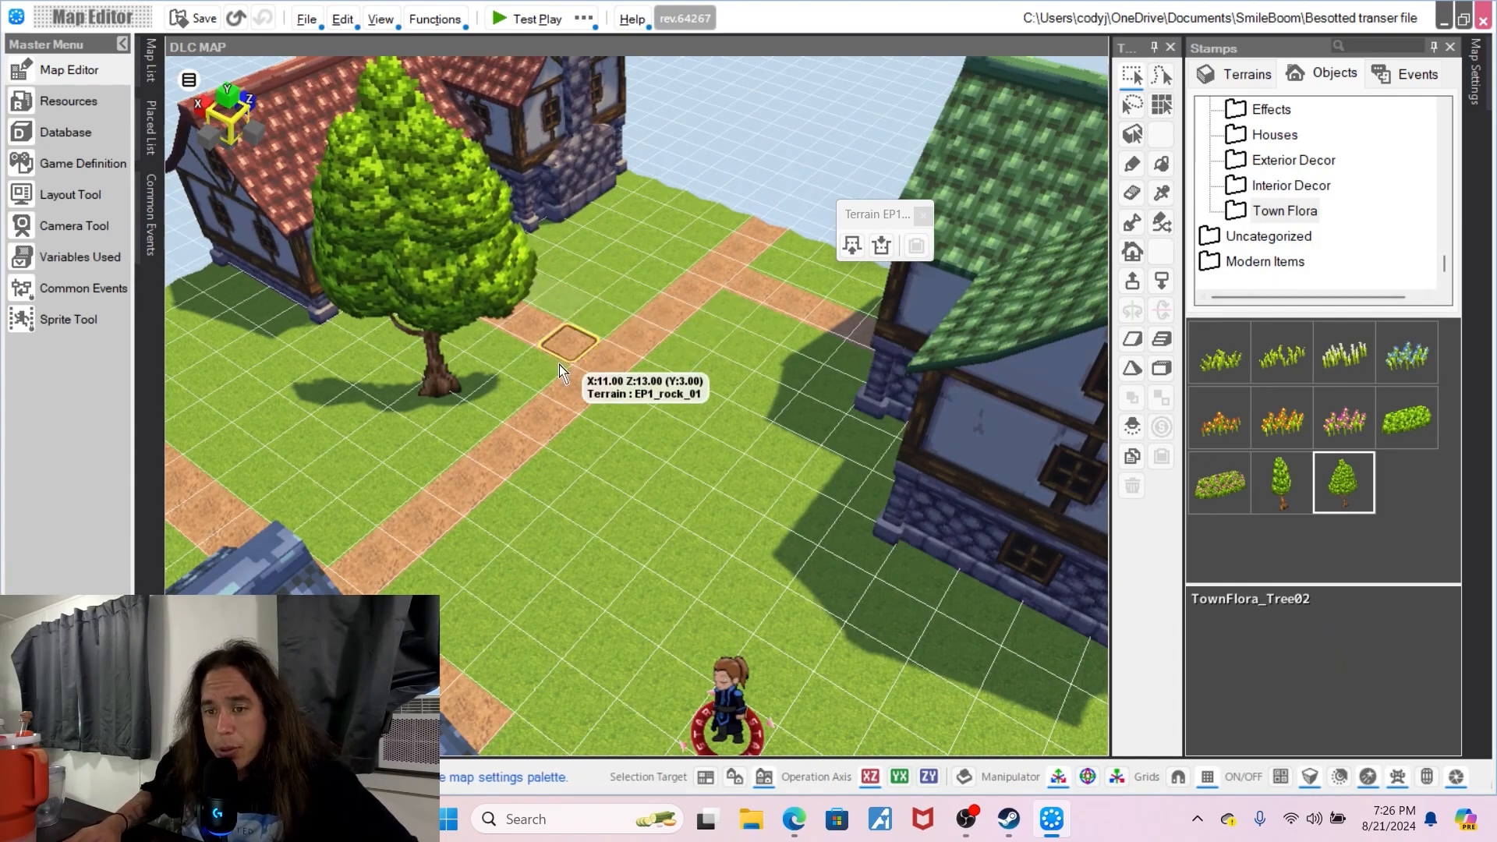
{"action": "right_click_drag", "start_coordinate": [554, 385], "coordinate": [327, 366]}
{"action": "right_click_drag", "start_coordinate": [686, 327], "coordinate": [765, 366]}
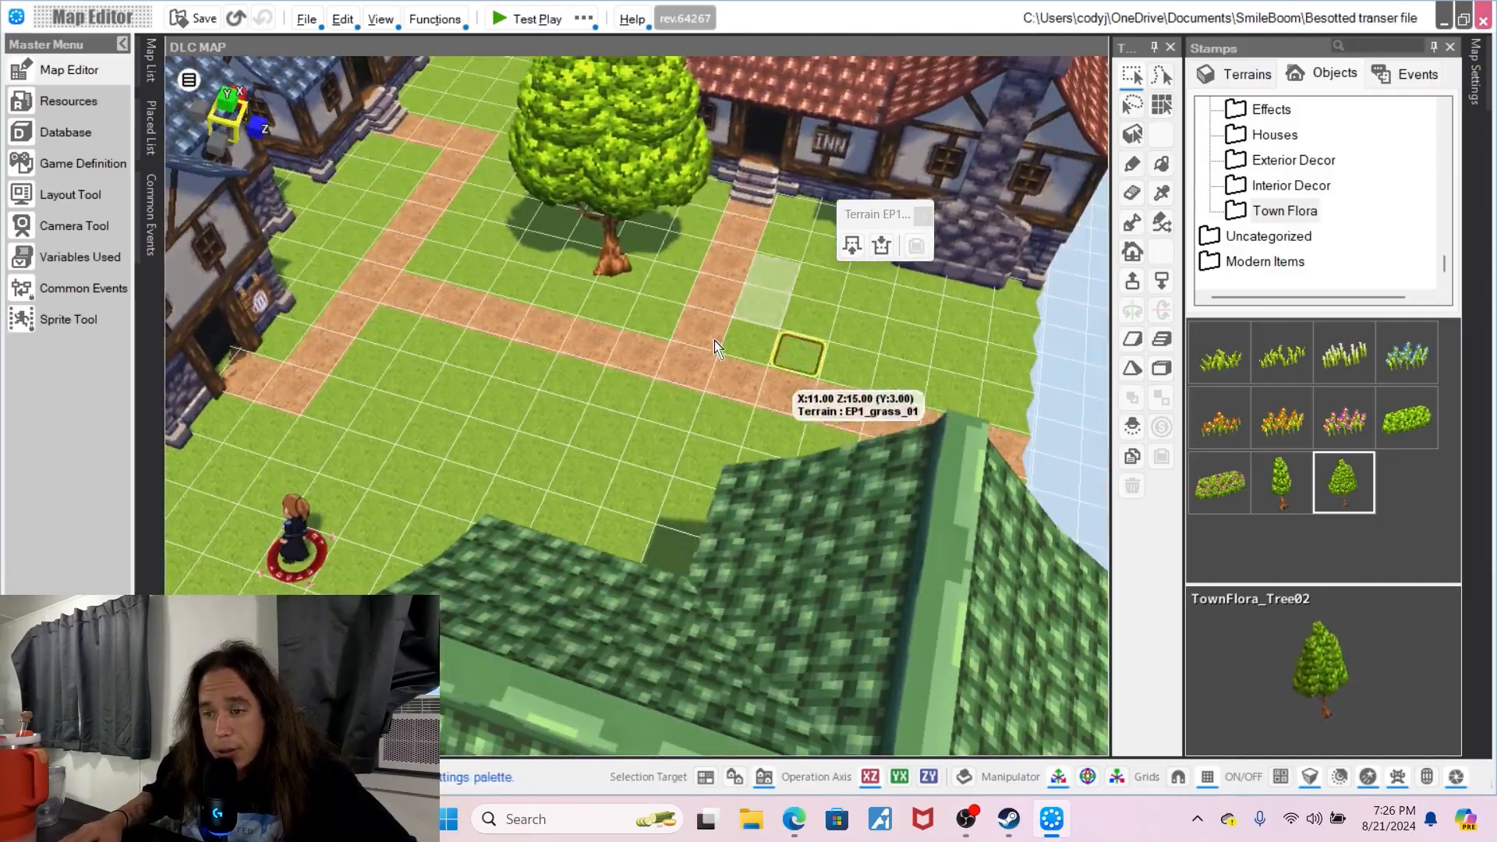
{"action": "middle_click_drag", "start_coordinate": [664, 302], "coordinate": [676, 409]}
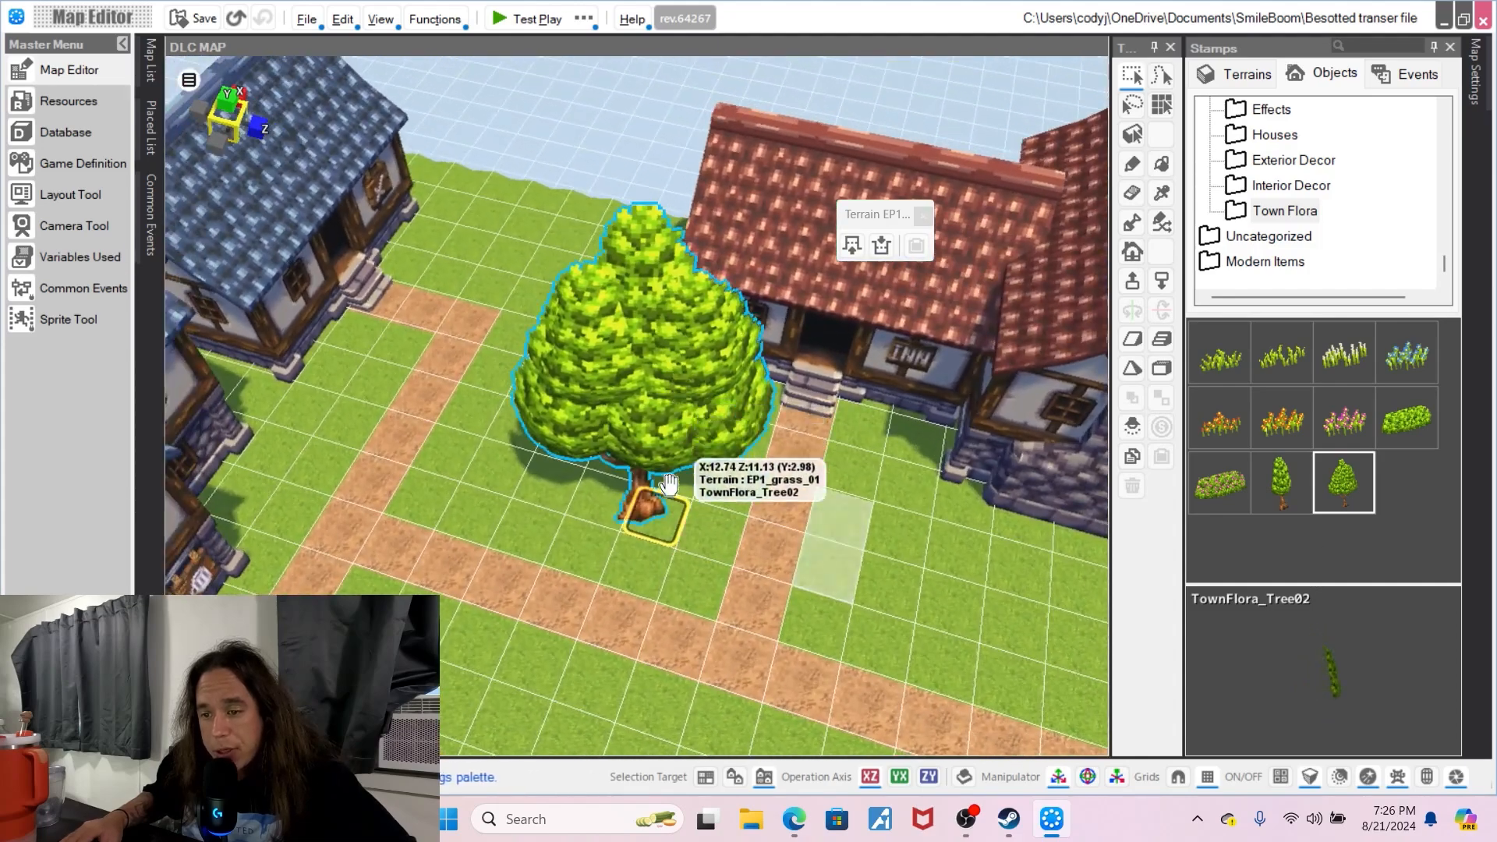
{"action": "left_click", "coordinate": [651, 512]}
{"action": "left_click_drag", "start_coordinate": [644, 506], "coordinate": [617, 257]}
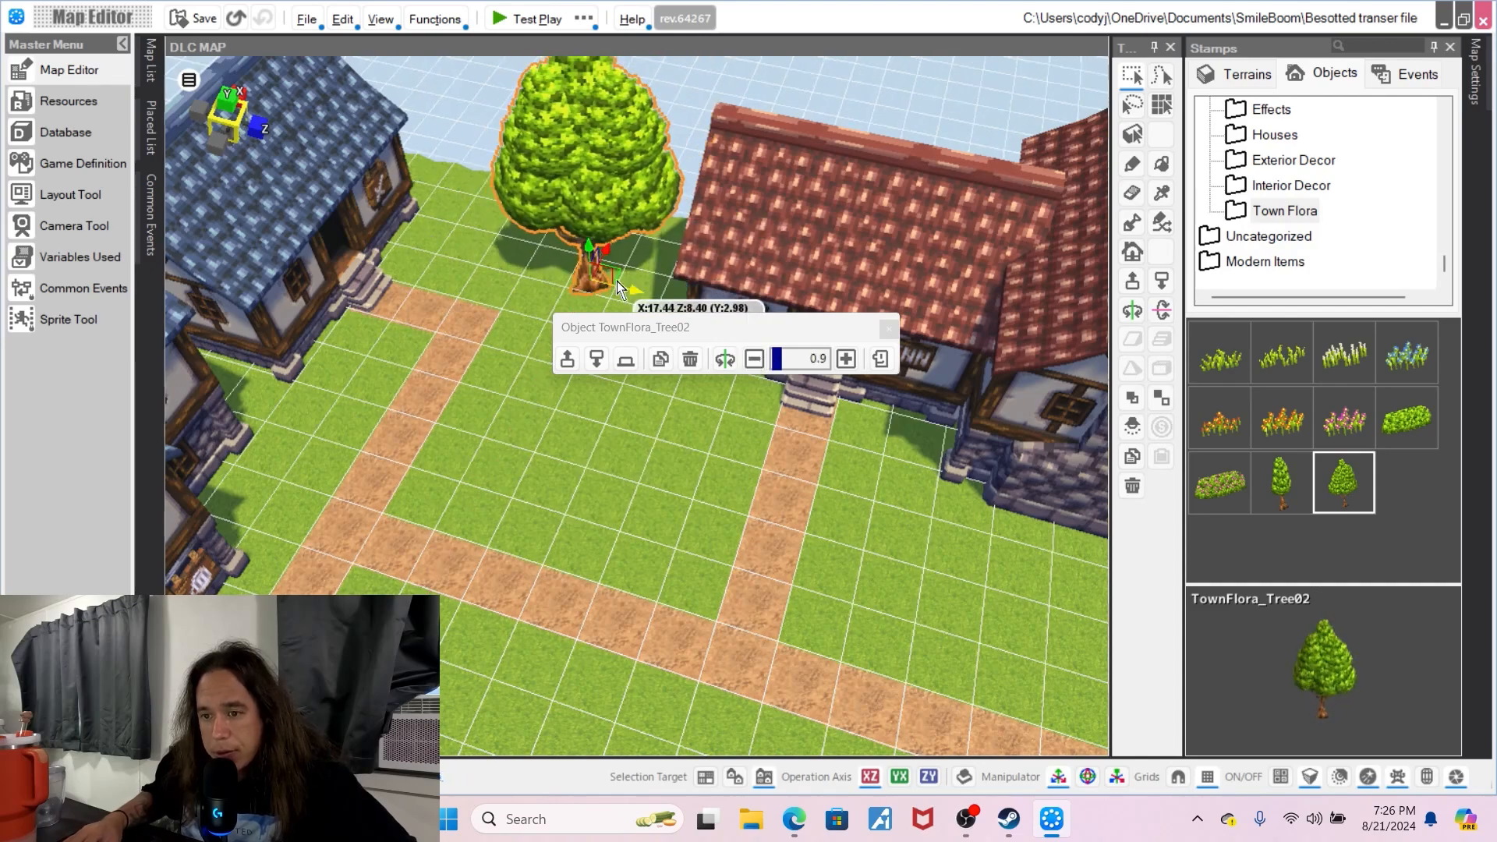
{"action": "left_click_drag", "start_coordinate": [635, 290], "coordinate": [663, 294]}
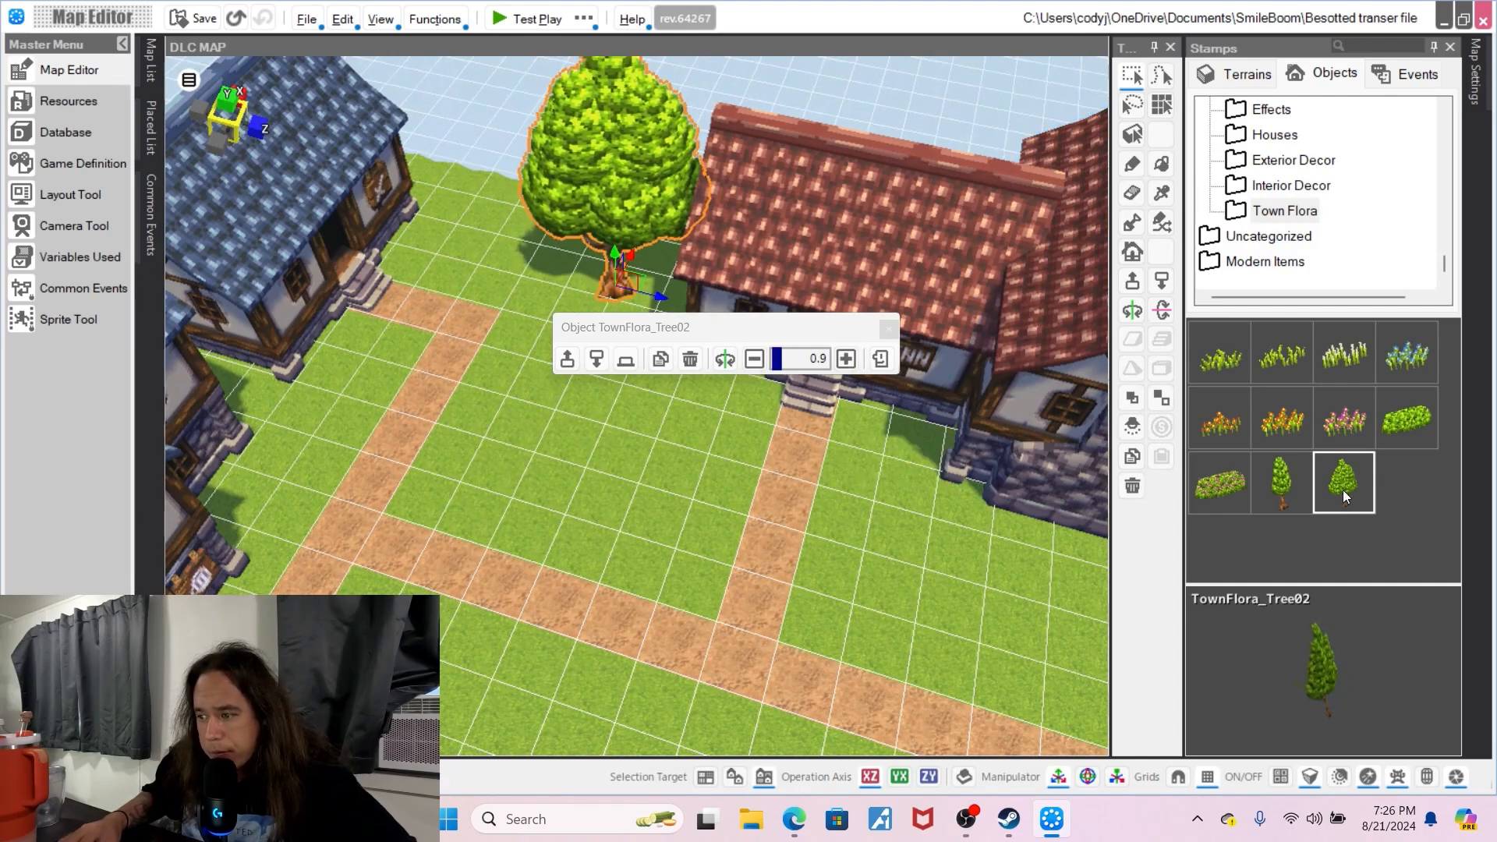
- Place a TownFlora_Tree01 on the grass beside the inn's path, in front of the red house, and leave placement mode
{"action": "left_click", "coordinate": [1294, 486]}
{"action": "middle_click_drag", "start_coordinate": [947, 491], "coordinate": [846, 441]}
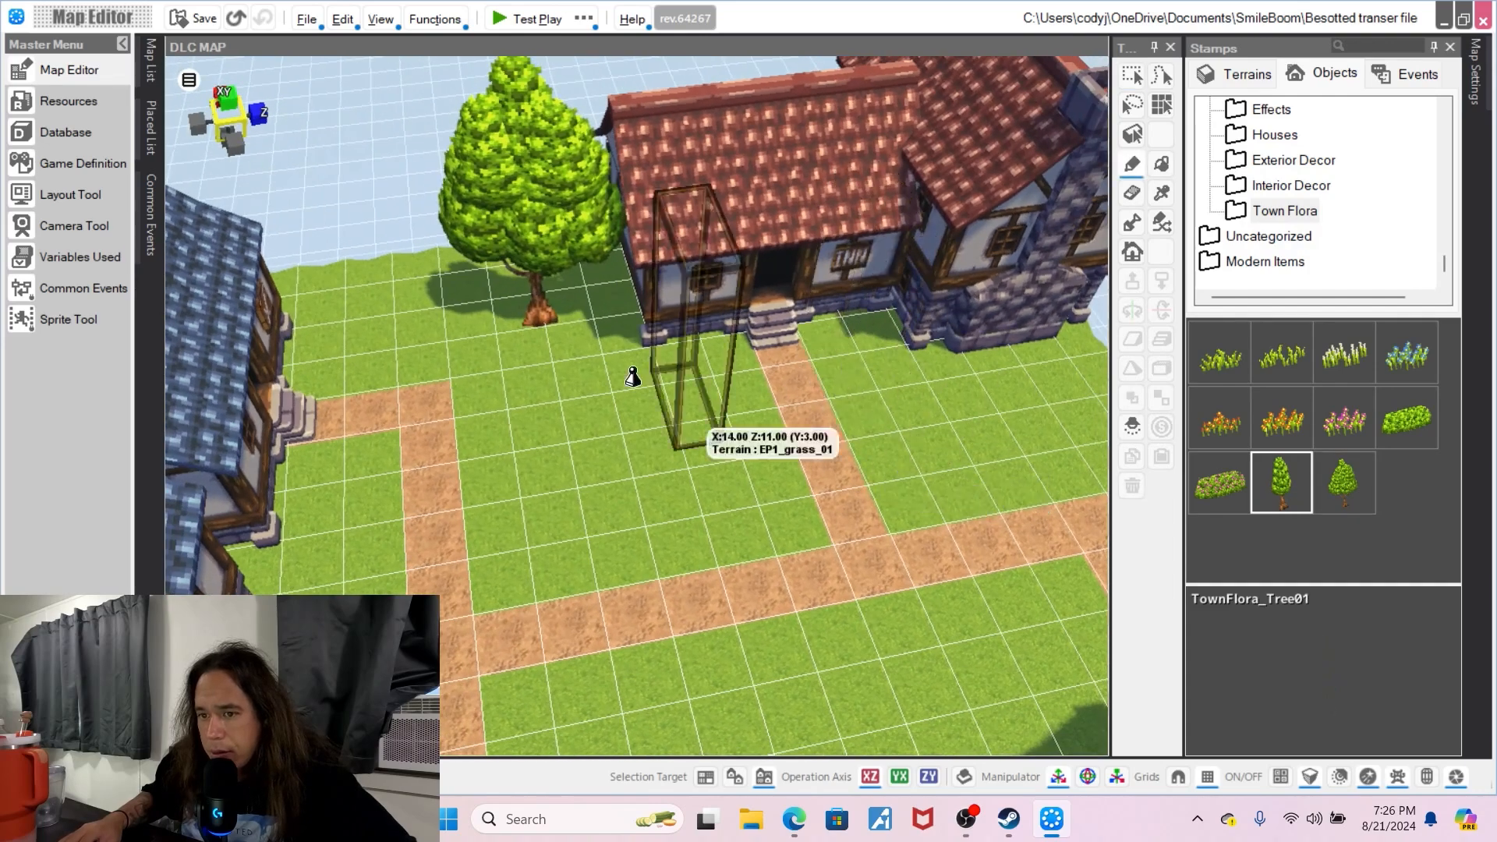
{"action": "left_click", "coordinate": [897, 417]}
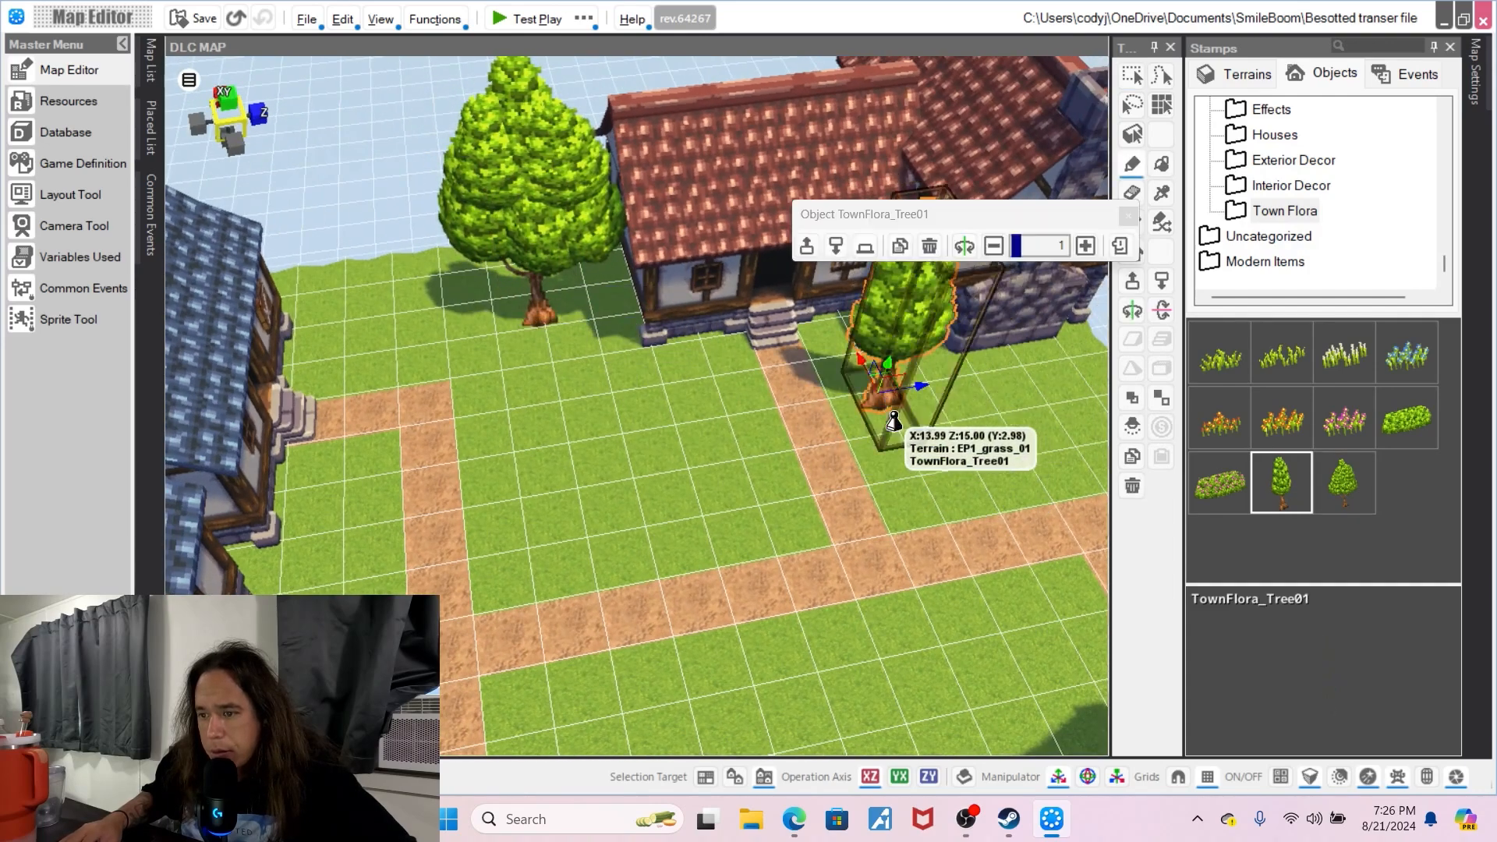
{"action": "mouse_move", "coordinate": [1005, 434]}
{"action": "middle_mouse_down"}
{"action": "mouse_move", "coordinate": [970, 417]}
{"action": "mouse_move", "coordinate": [998, 454]}
{"action": "middle_mouse_up"}
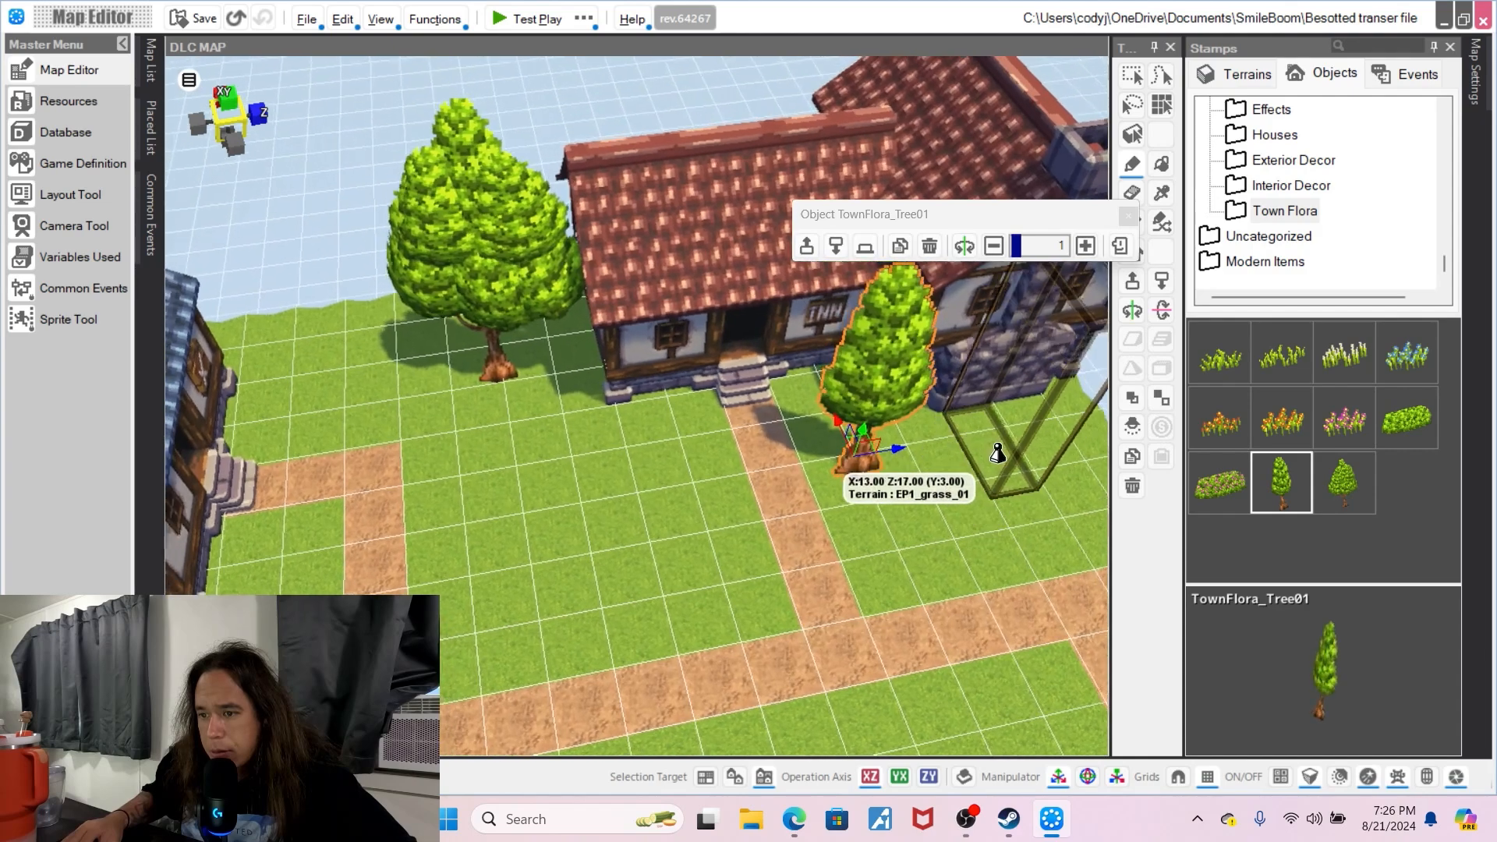
{"action": "right_click", "coordinate": [676, 490]}
- Shift the TownFlora_Tree02 beside the red house slightly farther from the side wall
{"action": "left_click", "coordinate": [610, 477]}
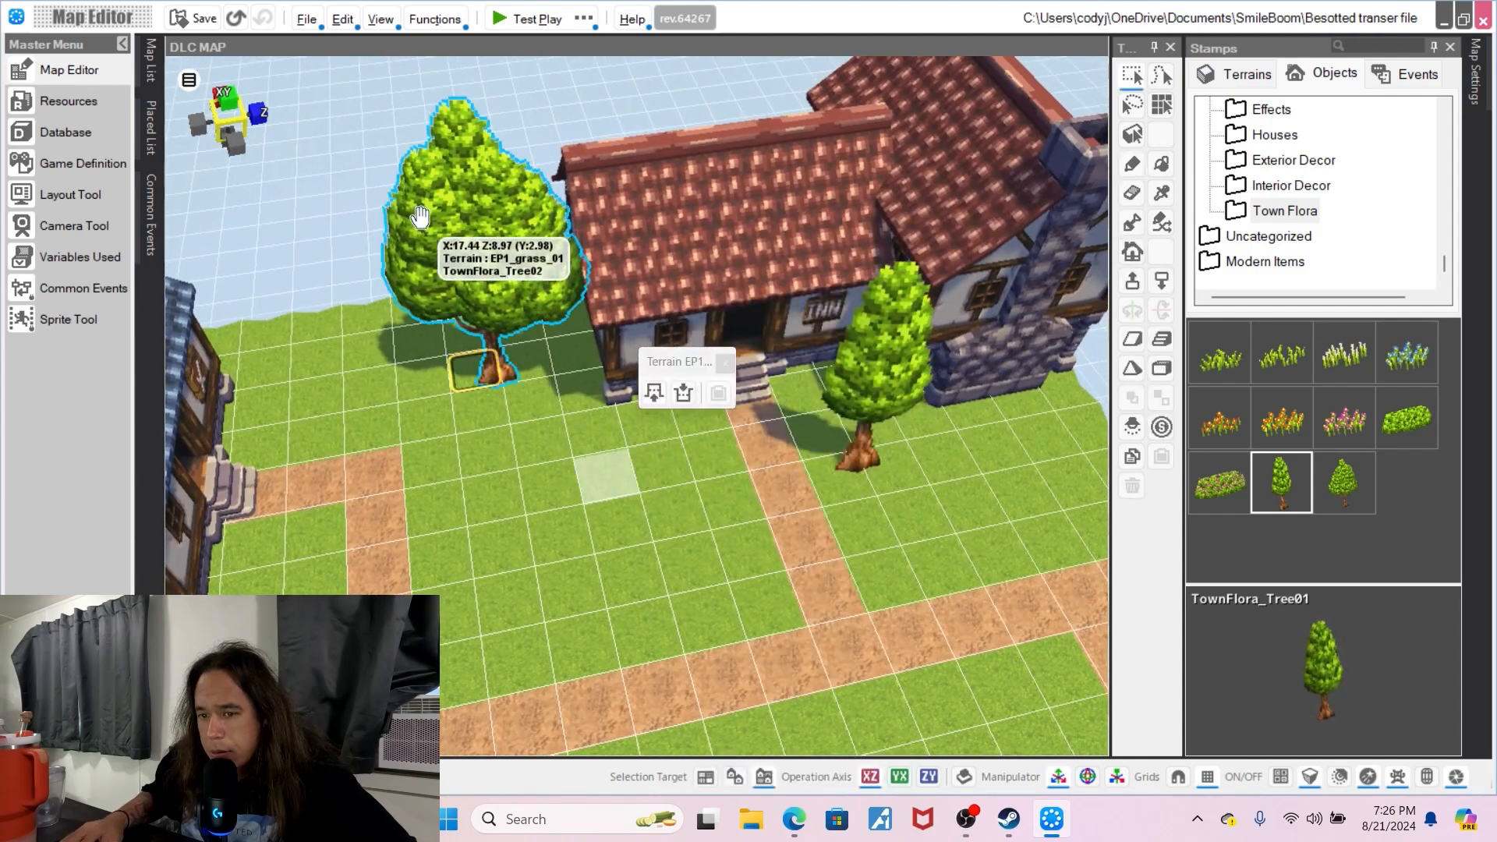
{"action": "left_click", "coordinate": [475, 299]}
{"action": "left_click_drag", "start_coordinate": [536, 357], "coordinate": [500, 339]}
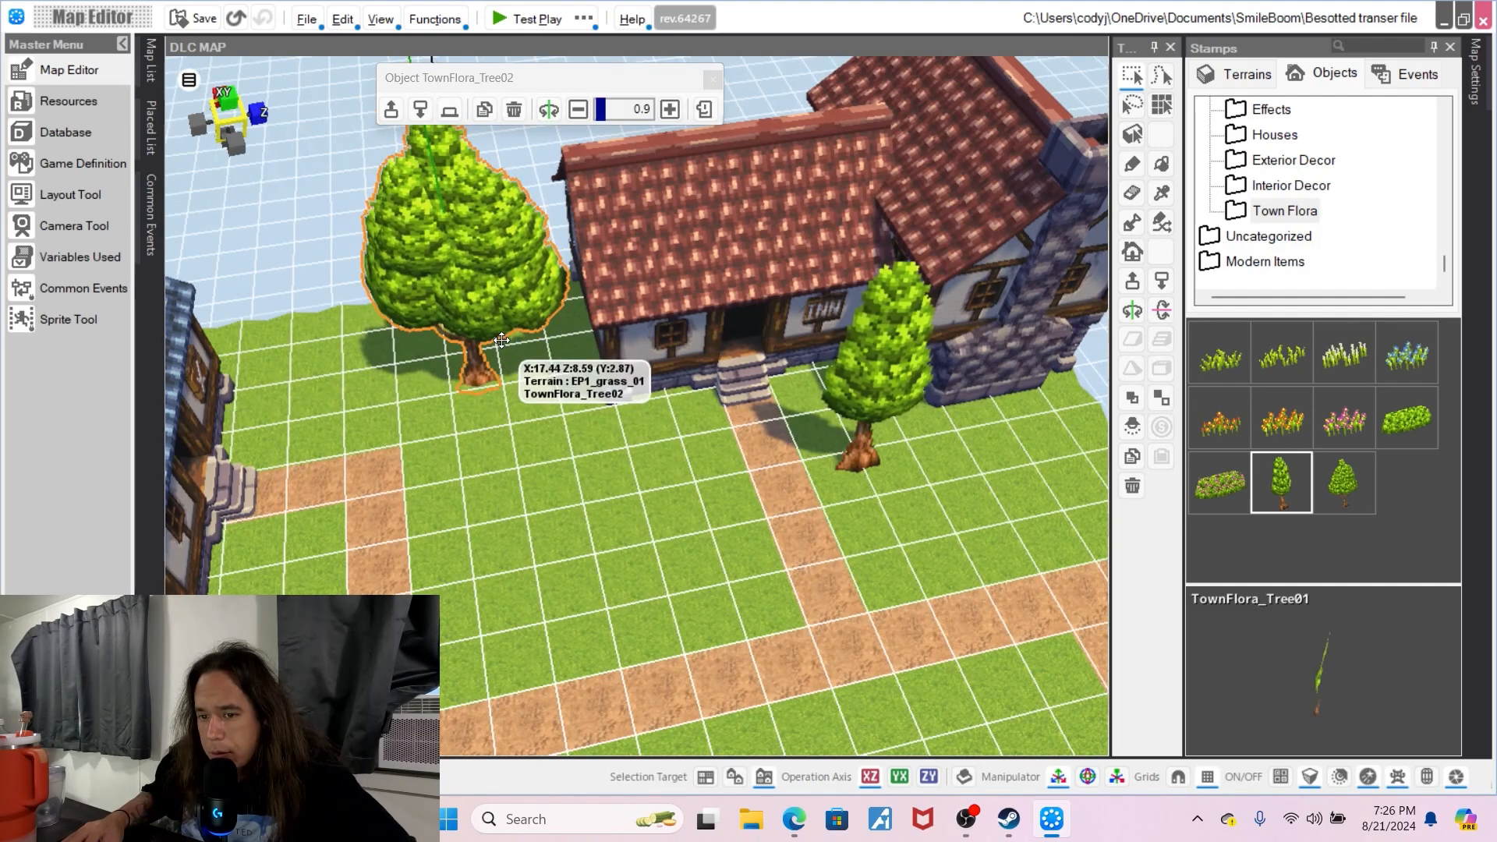
{"action": "left_click", "coordinate": [538, 432]}
- Place two TownFlora_Tree01 trees on the grass across the main path and scale the second one to 0.8
{"action": "right_click_drag", "start_coordinate": [538, 433], "coordinate": [546, 608]}
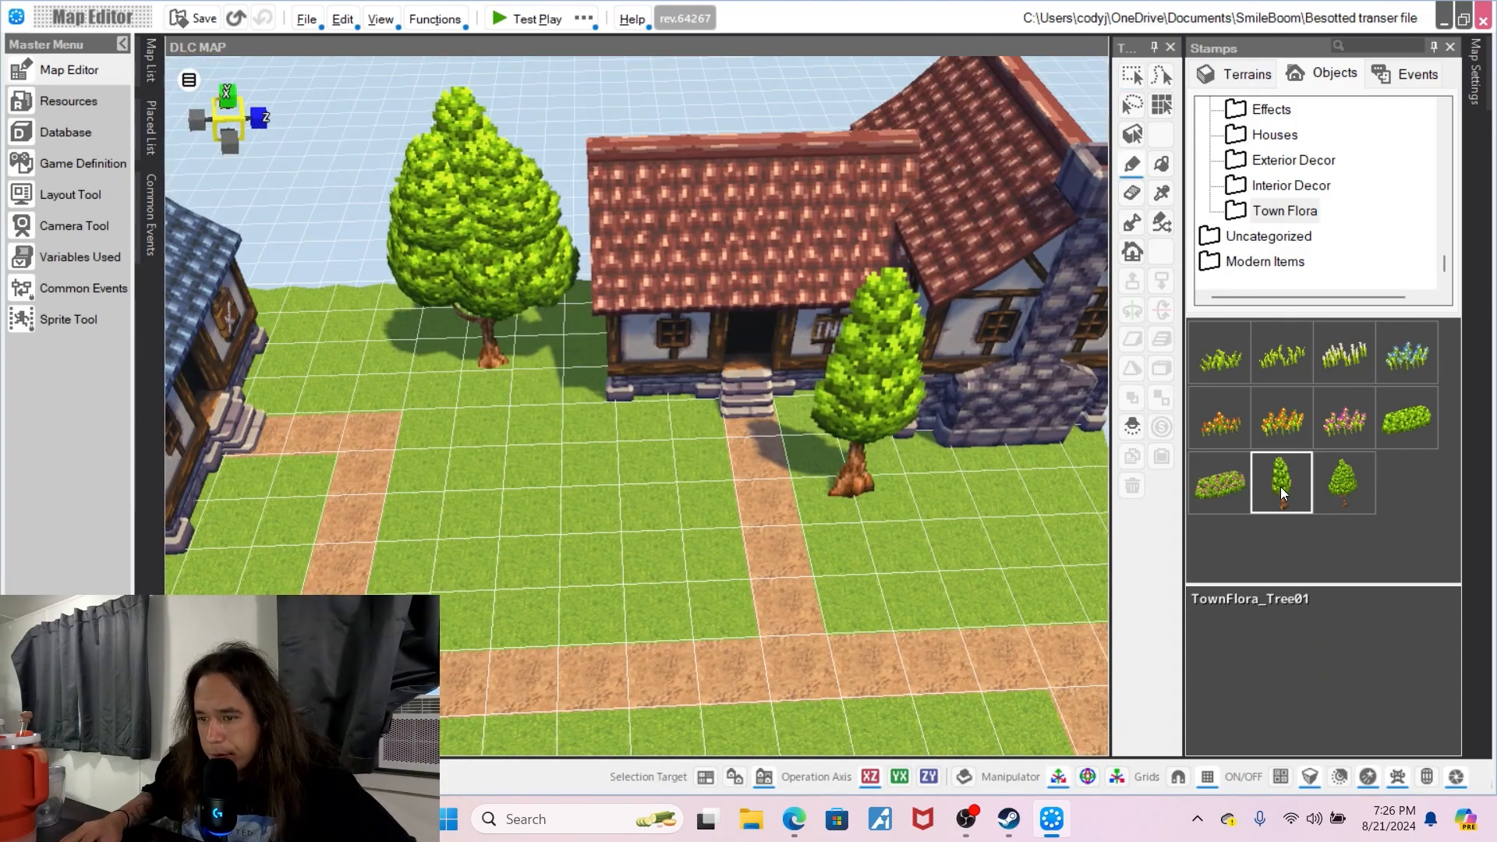
{"action": "middle_click_drag", "start_coordinate": [785, 444], "coordinate": [787, 386]}
{"action": "left_click", "coordinate": [565, 563]}
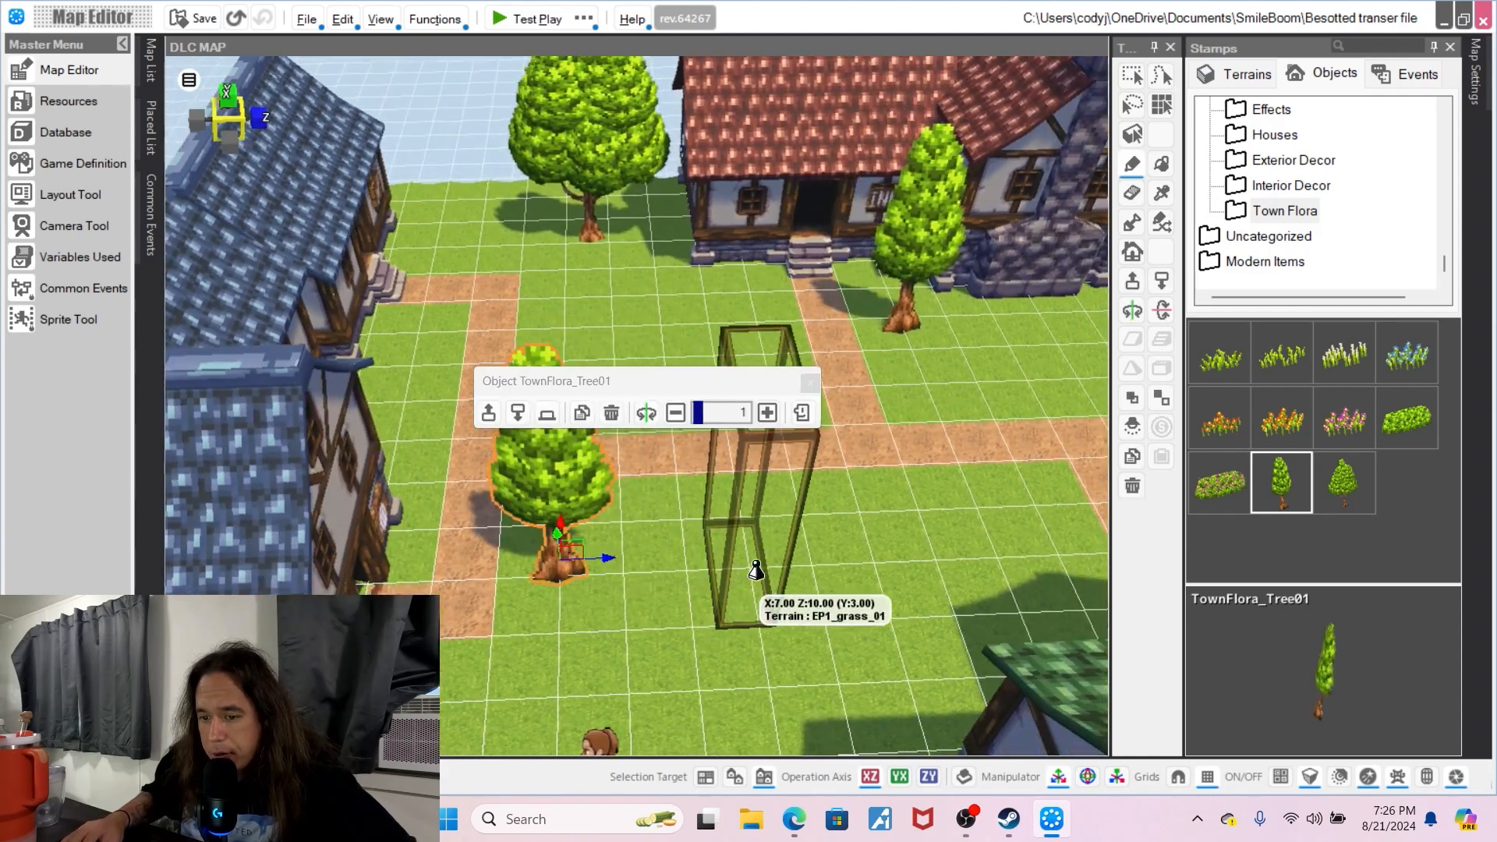
{"action": "left_click", "coordinate": [789, 540]}
{"action": "left_click", "coordinate": [901, 390]}
{"action": "left_click", "coordinate": [901, 391]}
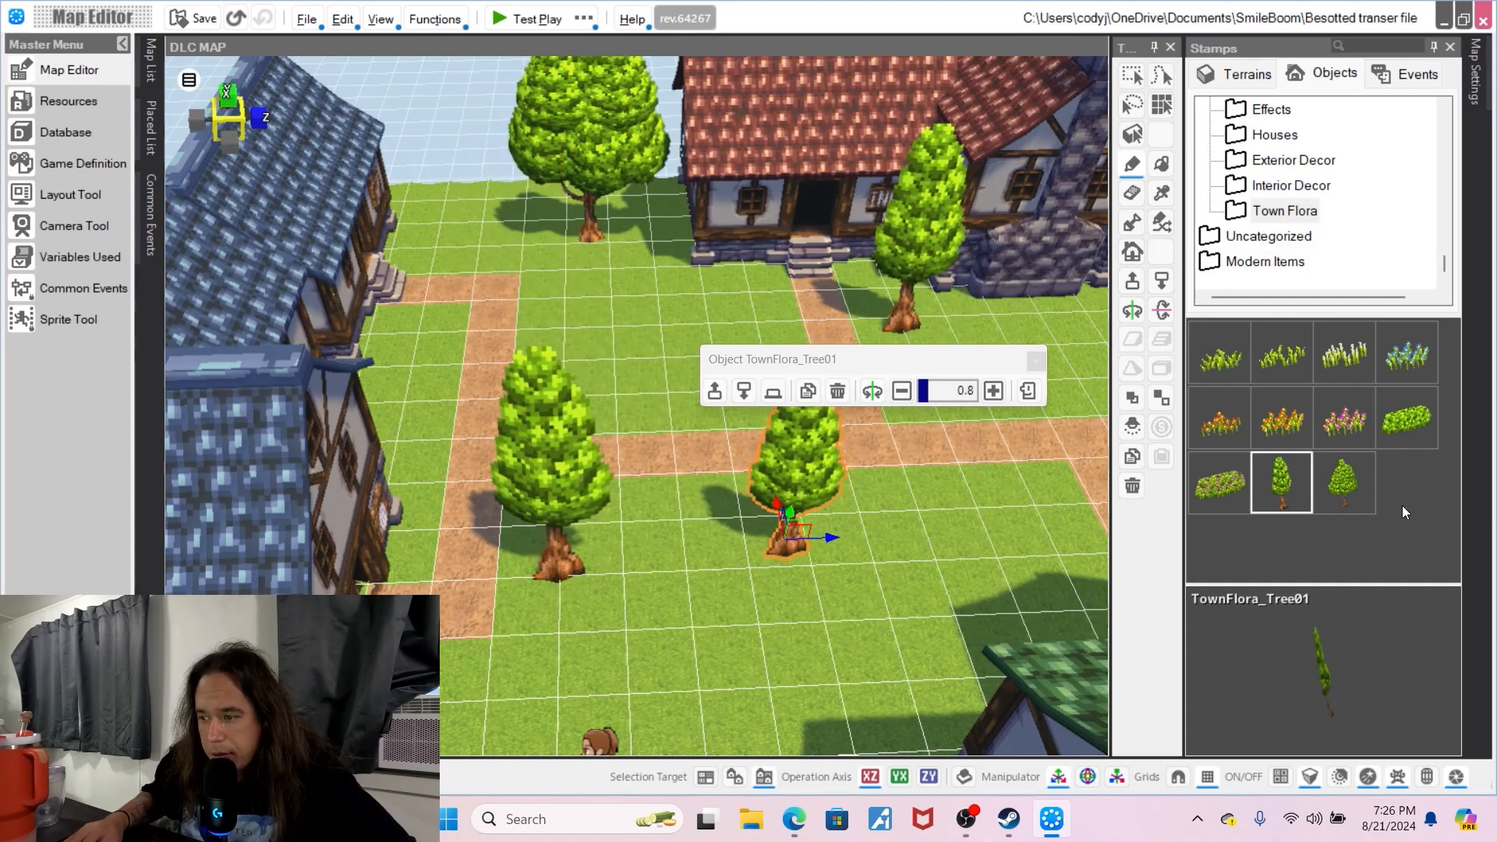
- Place a TownFlora_Tree02 on the grass between the main path and the red house, scale it to 0.8 and shift it away from the inn's path
{"action": "left_click", "coordinate": [1344, 479]}
{"action": "middle_click_drag", "start_coordinate": [961, 398], "coordinate": [751, 367]}
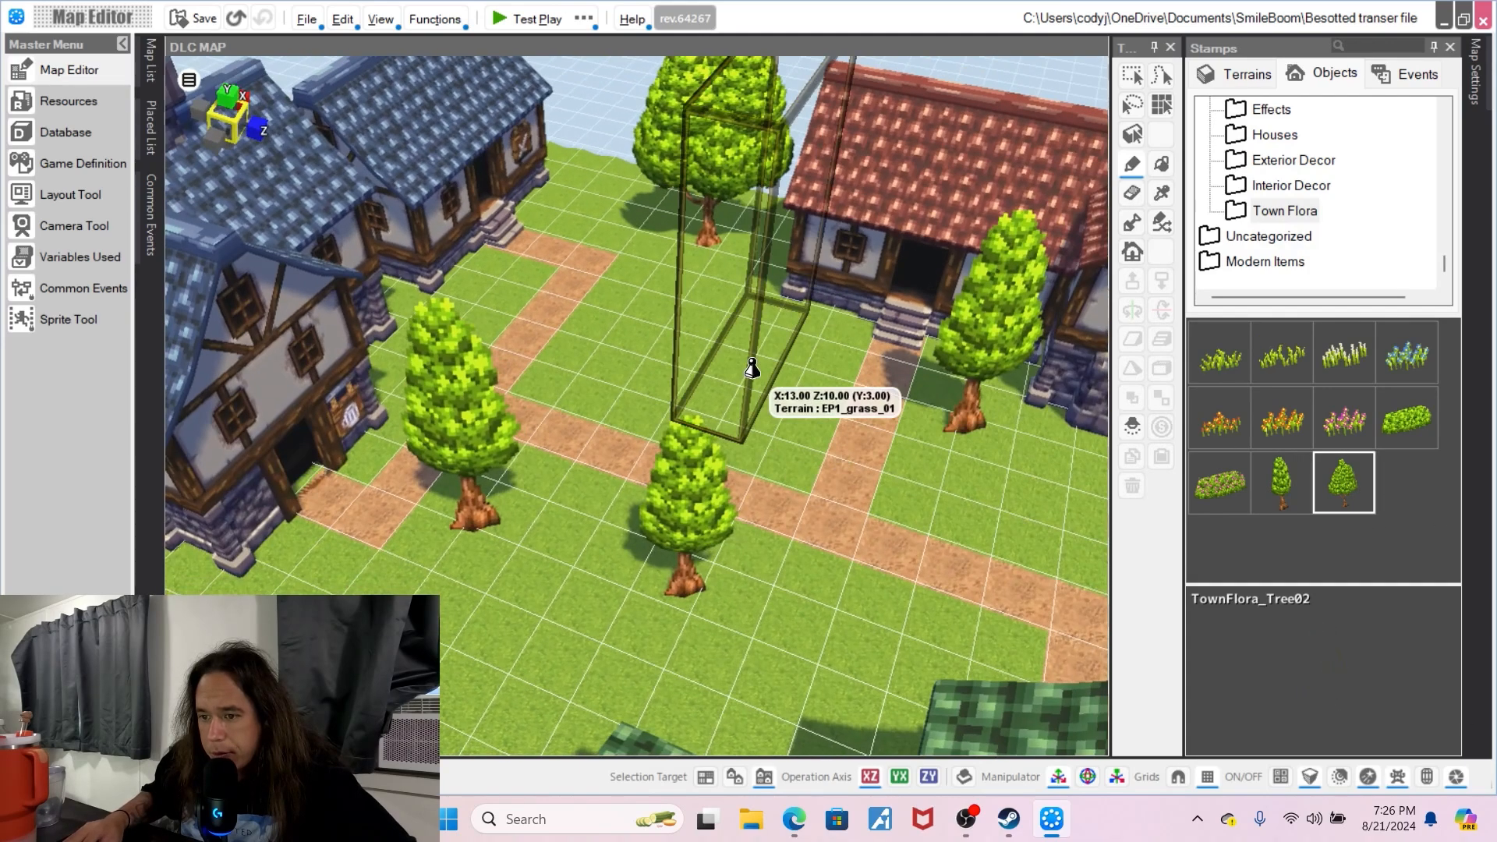
{"action": "left_click", "coordinate": [765, 423]}
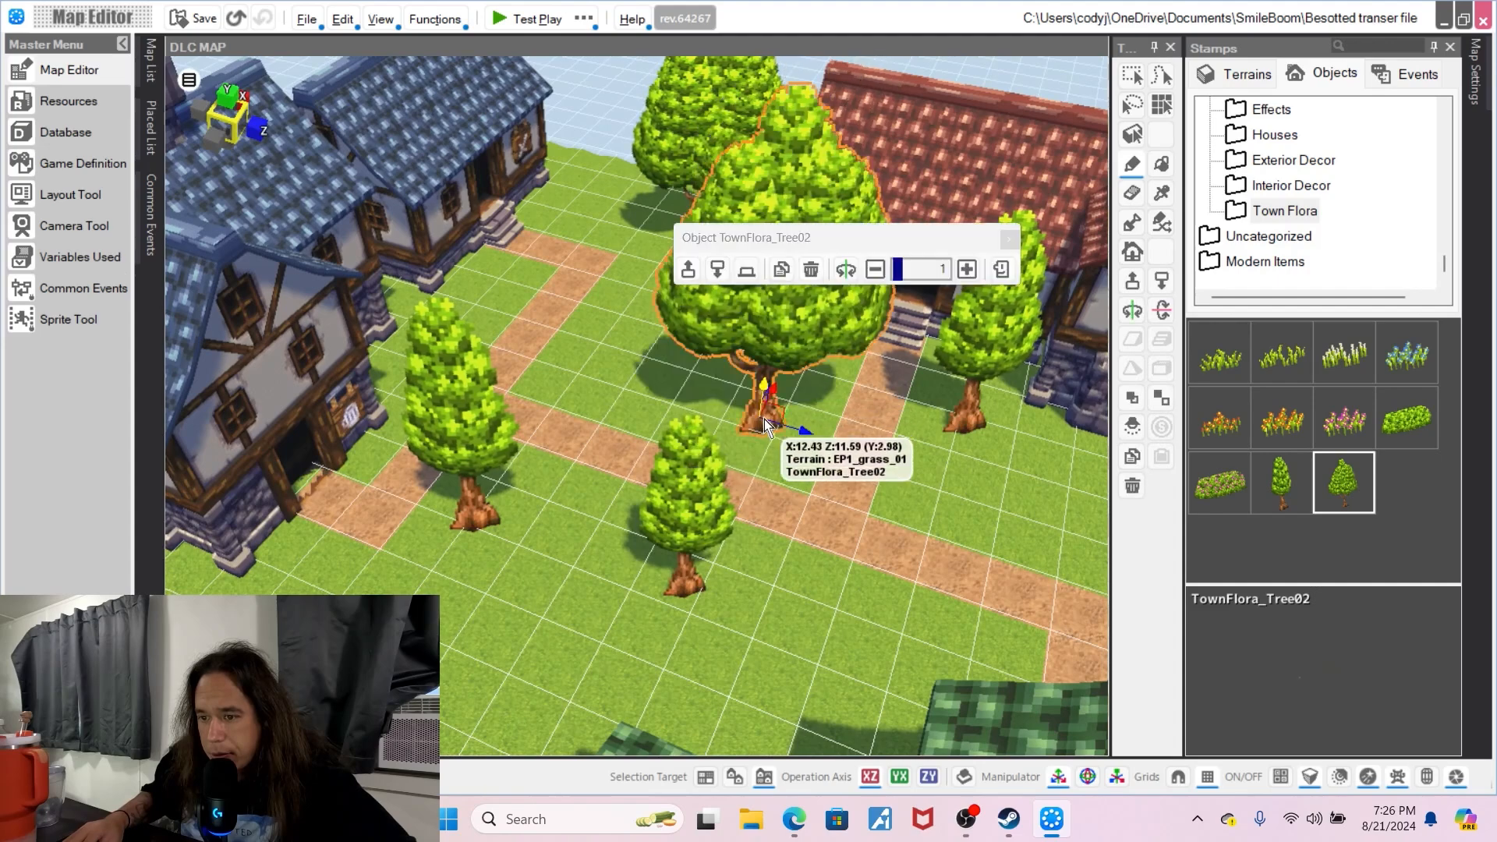
{"action": "left_click", "coordinate": [874, 269]}
{"action": "left_click", "coordinate": [874, 269]}
{"action": "left_click_drag", "start_coordinate": [804, 425], "coordinate": [680, 403]}
- Place a TownFlora_Tree02 at the map corner beside the large blue house, scale it to 1.2 and move it toward the map edge
{"action": "right_click_drag", "start_coordinate": [784, 424], "coordinate": [655, 444]}
{"action": "scroll", "coordinate": [657, 425], "scroll_direction": "down", "scroll_amount": 1}
{"action": "middle_click_drag", "start_coordinate": [659, 413], "coordinate": [739, 469]}
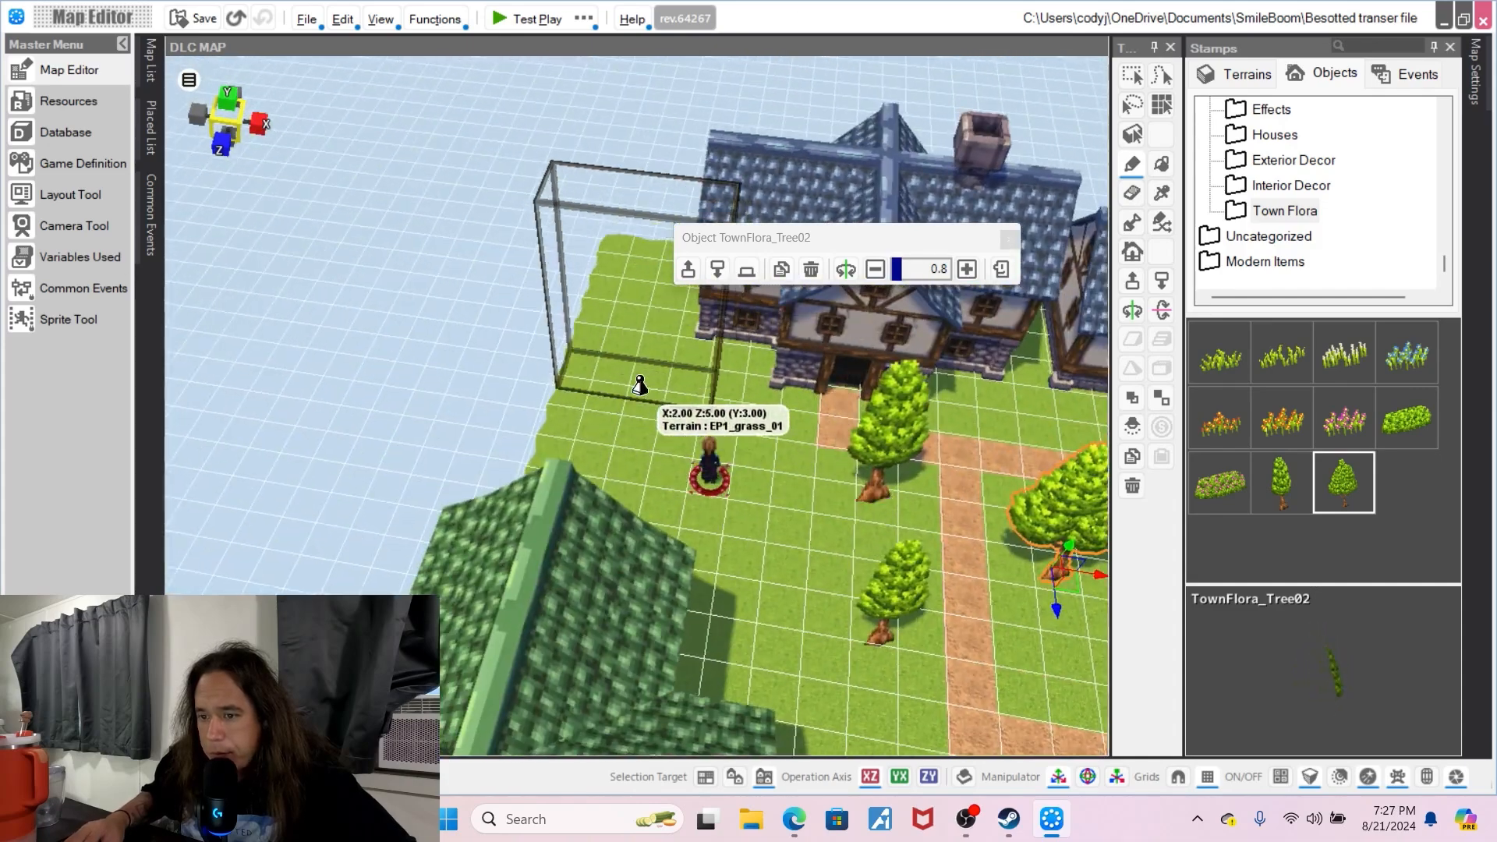
{"action": "left_click", "coordinate": [676, 380]}
{"action": "left_click_drag", "start_coordinate": [678, 389], "coordinate": [650, 387]}
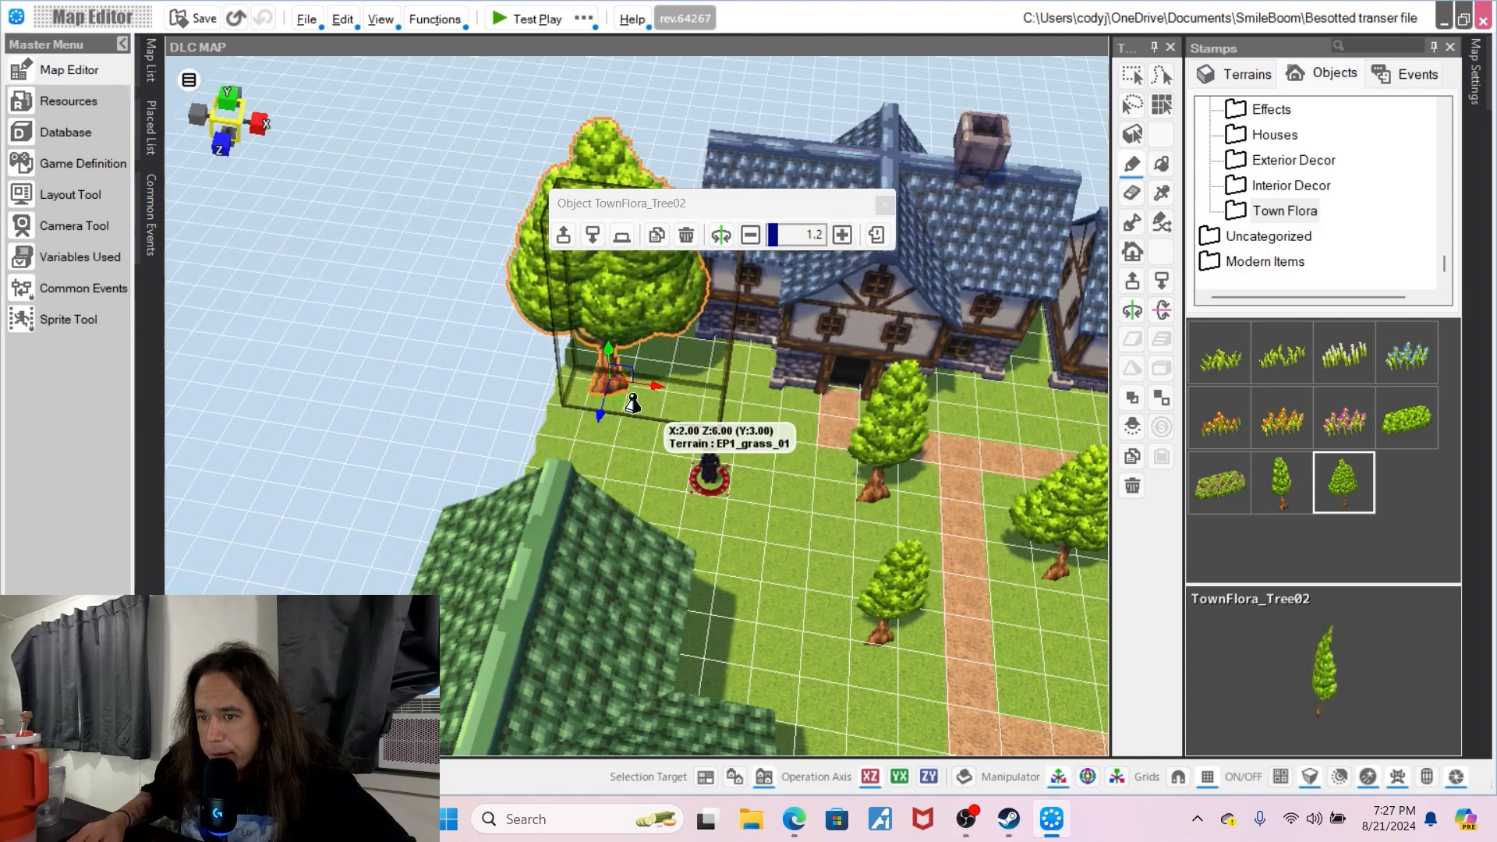
{"action": "left_click_drag", "start_coordinate": [601, 418], "coordinate": [594, 445]}
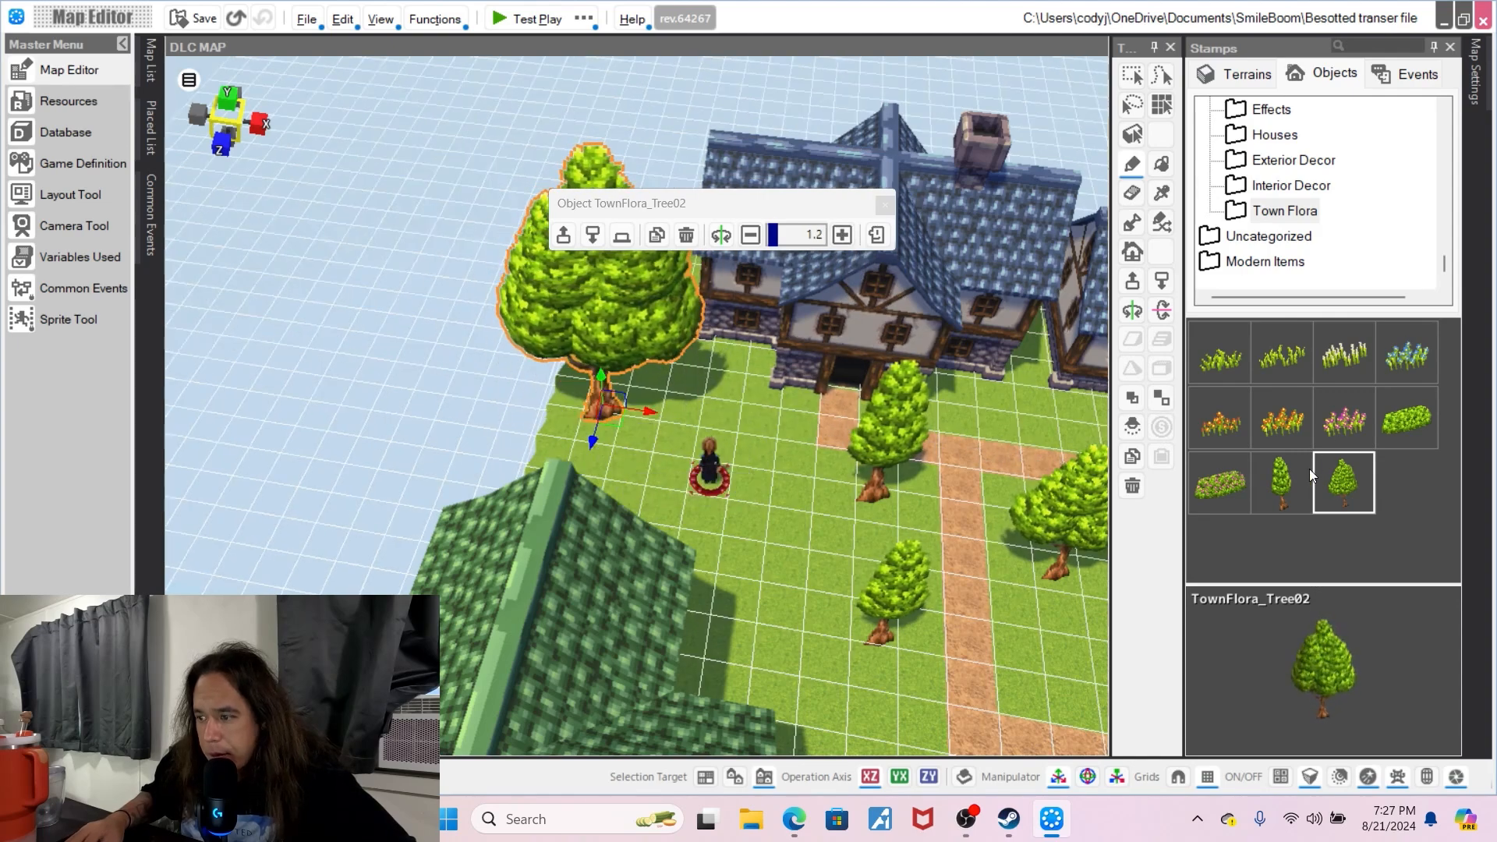
- Place a TownFlora_Tree01 by the green house near the map edge, move it toward the edge and scale it to 1.2
{"action": "left_click", "coordinate": [1278, 479]}
{"action": "middle_click_drag", "start_coordinate": [769, 494], "coordinate": [507, 472]}
{"action": "left_click", "coordinate": [514, 438]}
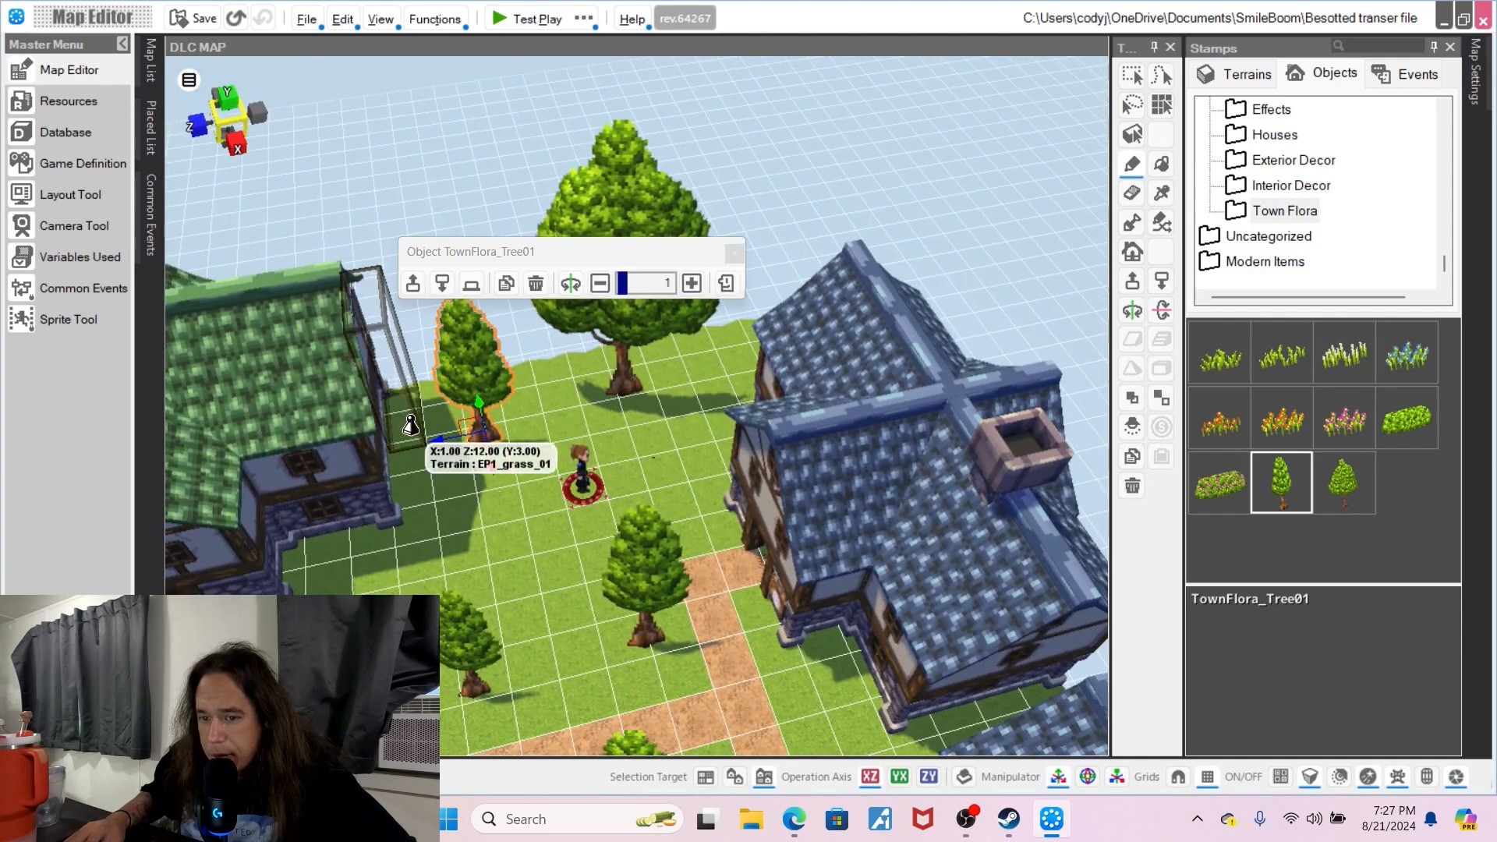
{"action": "left_click_drag", "start_coordinate": [438, 437], "coordinate": [468, 405]}
{"action": "left_click", "coordinate": [691, 283]}
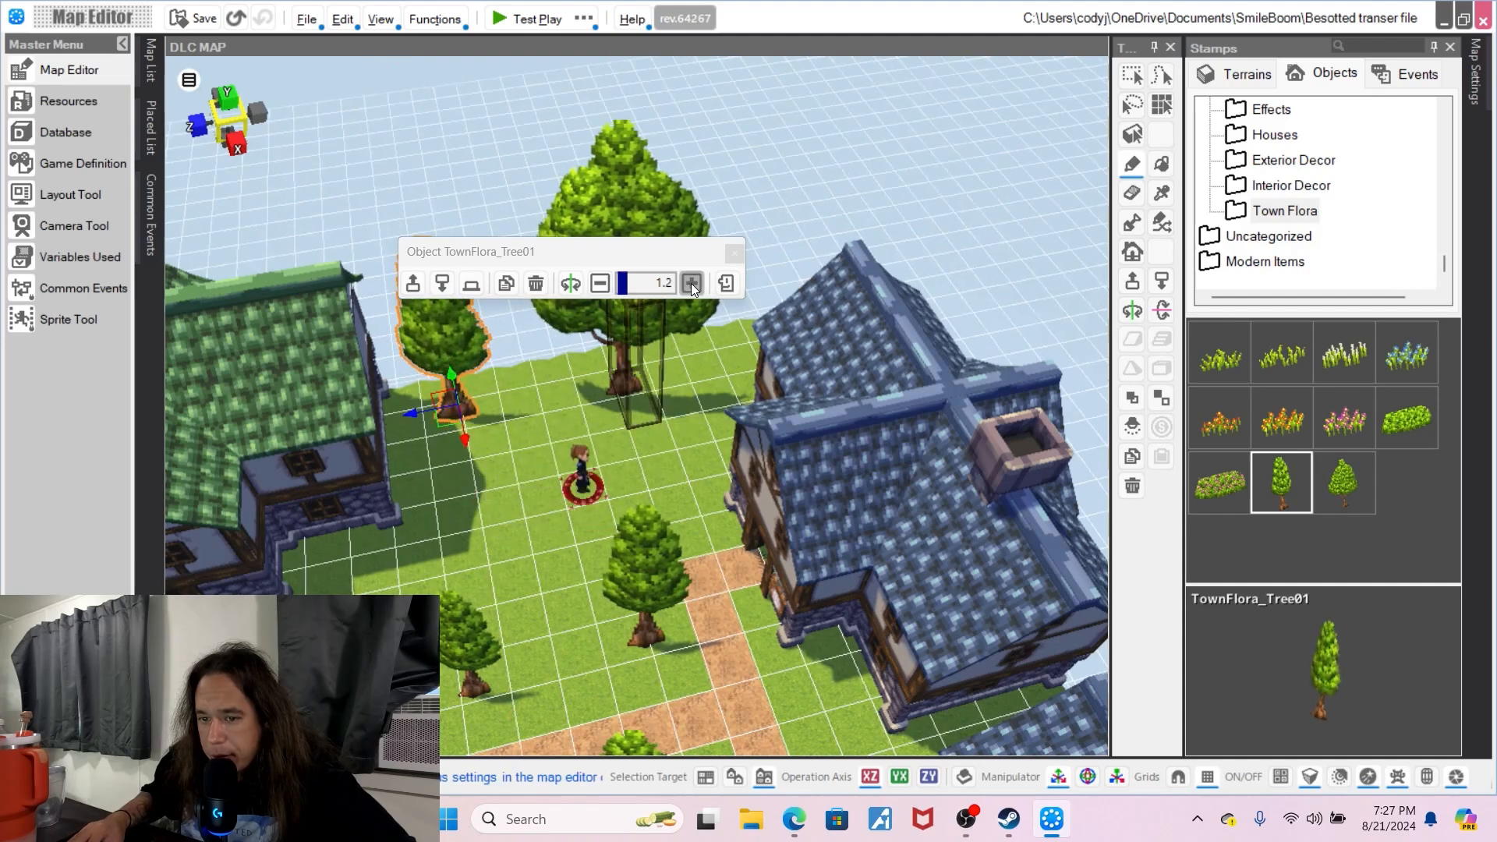
- Place a TownFlora_Tree02 on the grass beside the green house's front path and leave placement mode
{"action": "left_click", "coordinate": [1343, 483]}
{"action": "middle_click_drag", "start_coordinate": [633, 441], "coordinate": [731, 373]}
{"action": "left_click", "coordinate": [731, 503]}
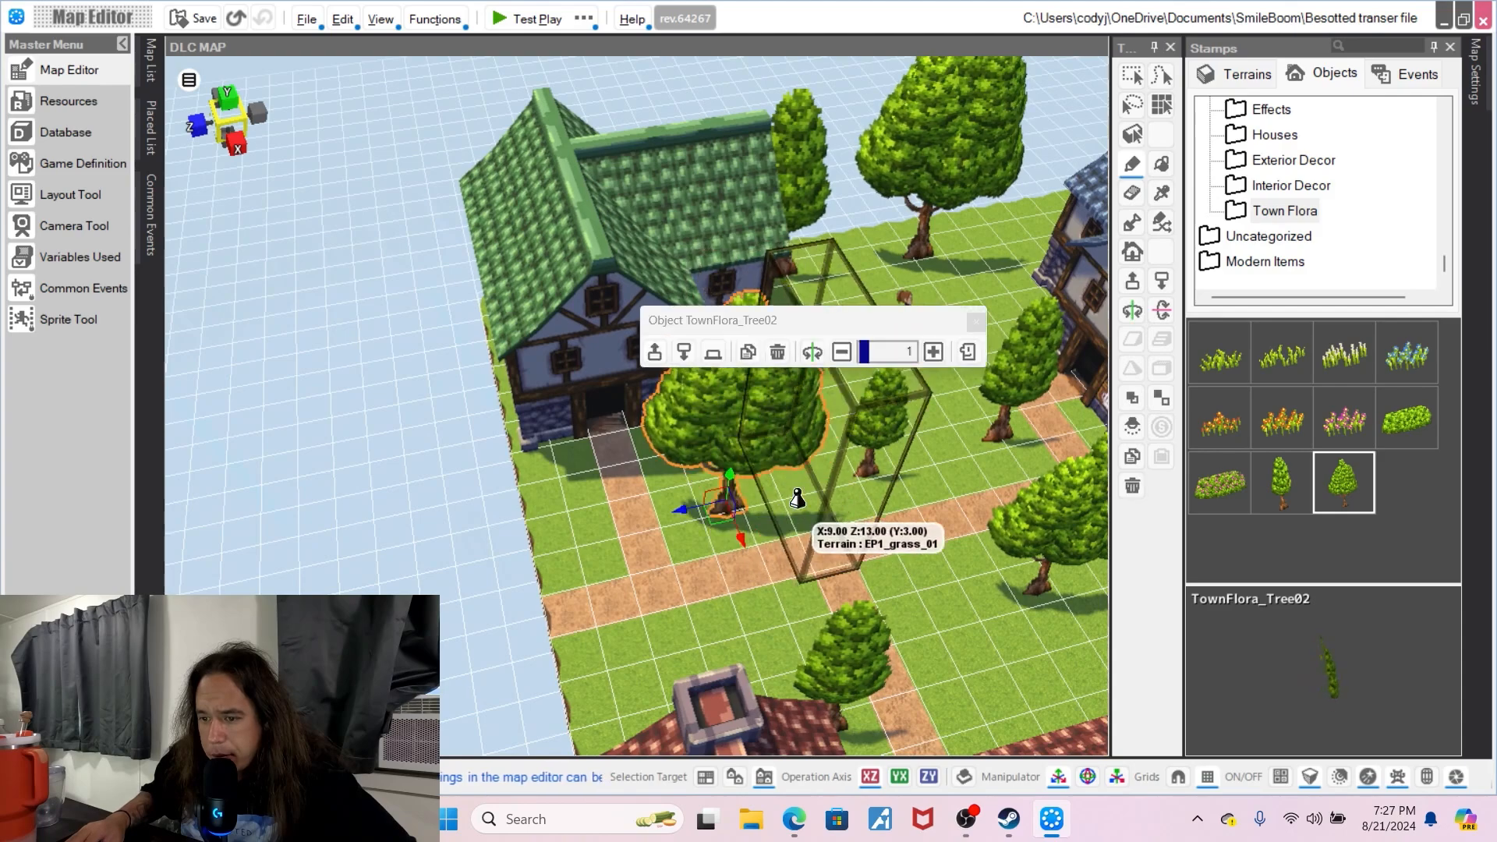
{"action": "right_click", "coordinate": [861, 525]}
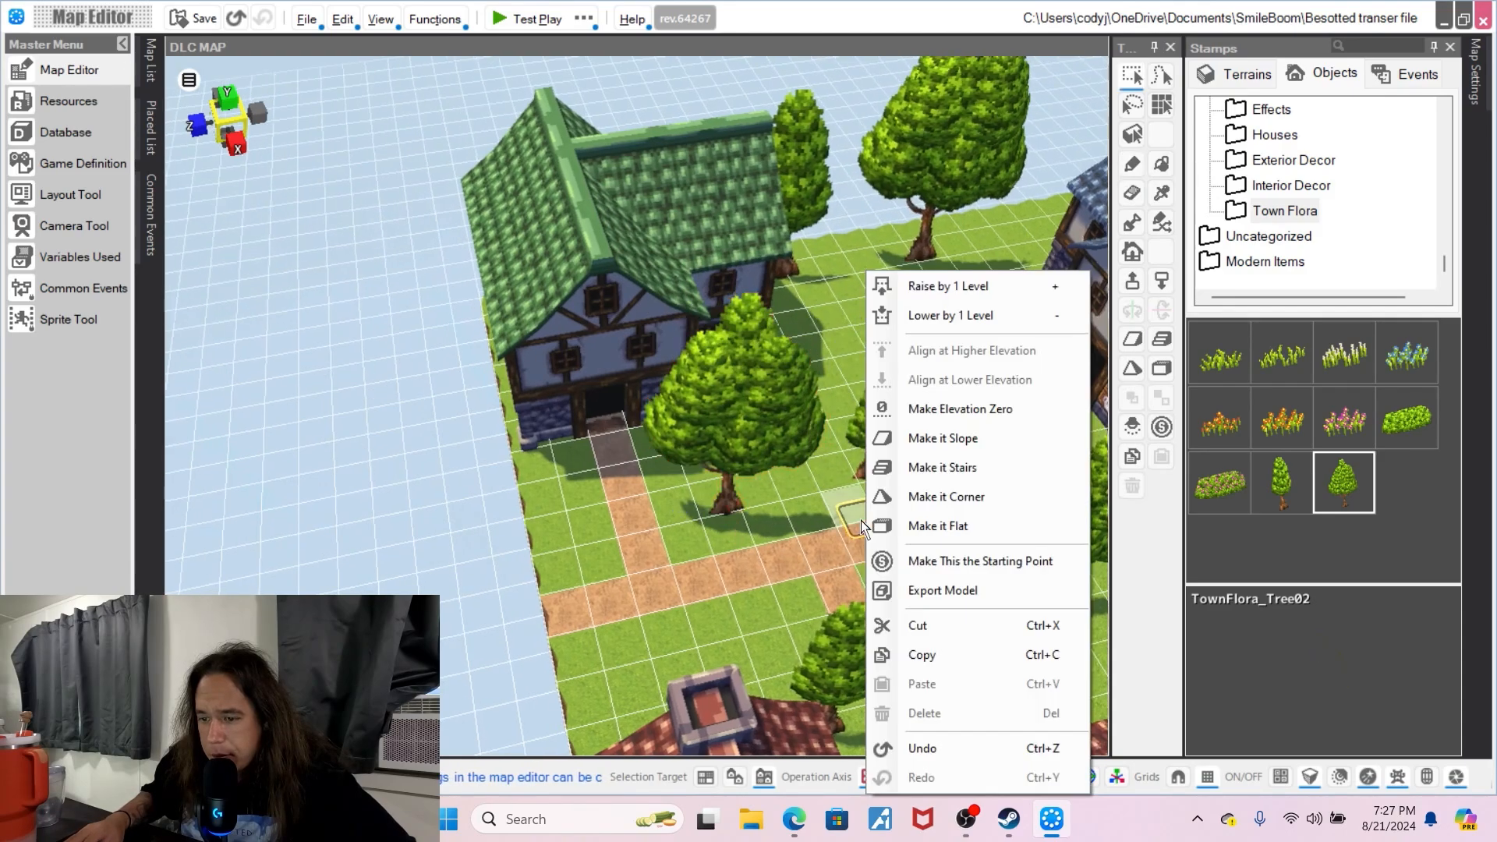
{"action": "left_click", "coordinate": [714, 640]}
- Scale the TownFlora_Tree02 by the green house to 0.8, move it closer to the house and deselect it
{"action": "right_click_drag", "start_coordinate": [755, 615], "coordinate": [867, 573]}
{"action": "middle_click_drag", "start_coordinate": [904, 483], "coordinate": [867, 538]}
{"action": "left_click", "coordinate": [638, 415]}
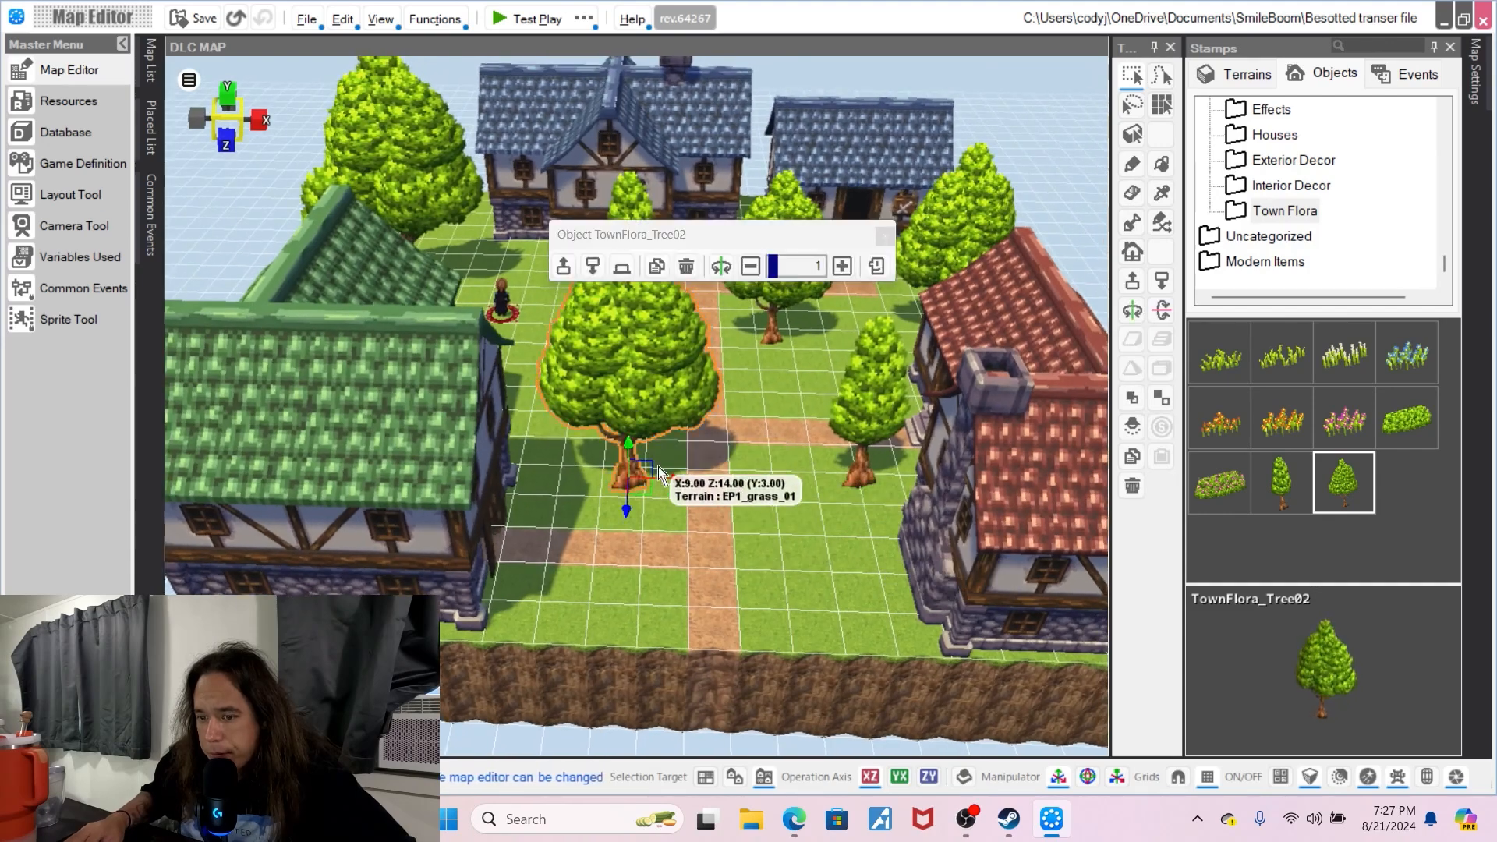
{"action": "left_click", "coordinate": [633, 472]}
{"action": "left_click_drag", "start_coordinate": [671, 479], "coordinate": [649, 479]}
{"action": "left_click", "coordinate": [754, 326]}
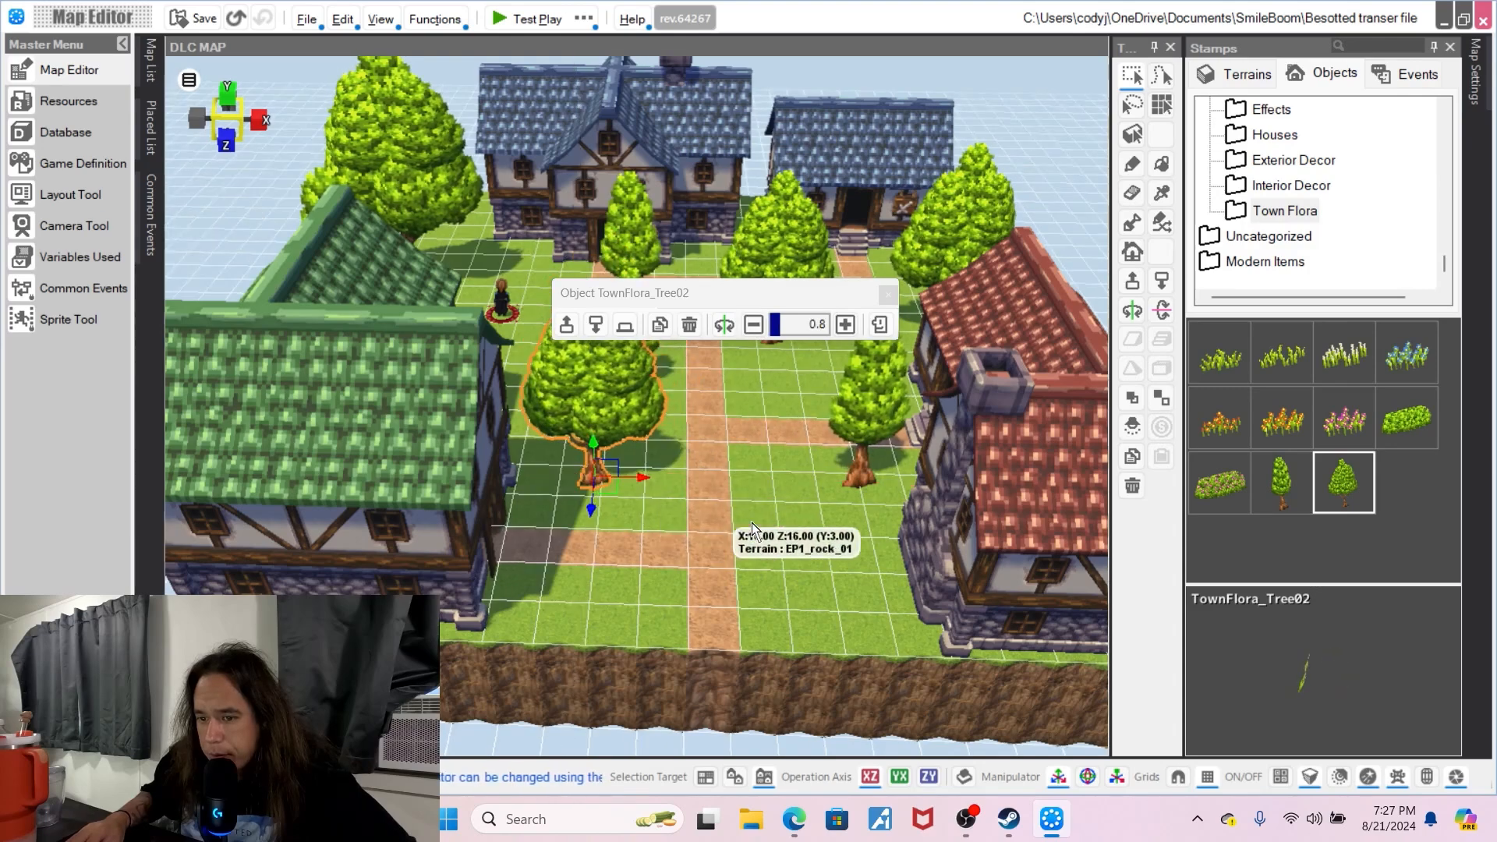
{"action": "left_click", "coordinate": [792, 552]}
- Place a TownFlora_Bush02 next to the green house's door, scale it to 0.7 and move it against the front wall
{"action": "scroll", "coordinate": [778, 470], "scroll_direction": "up", "scroll_amount": 1}
{"action": "middle_click_drag", "start_coordinate": [736, 466], "coordinate": [694, 476]}
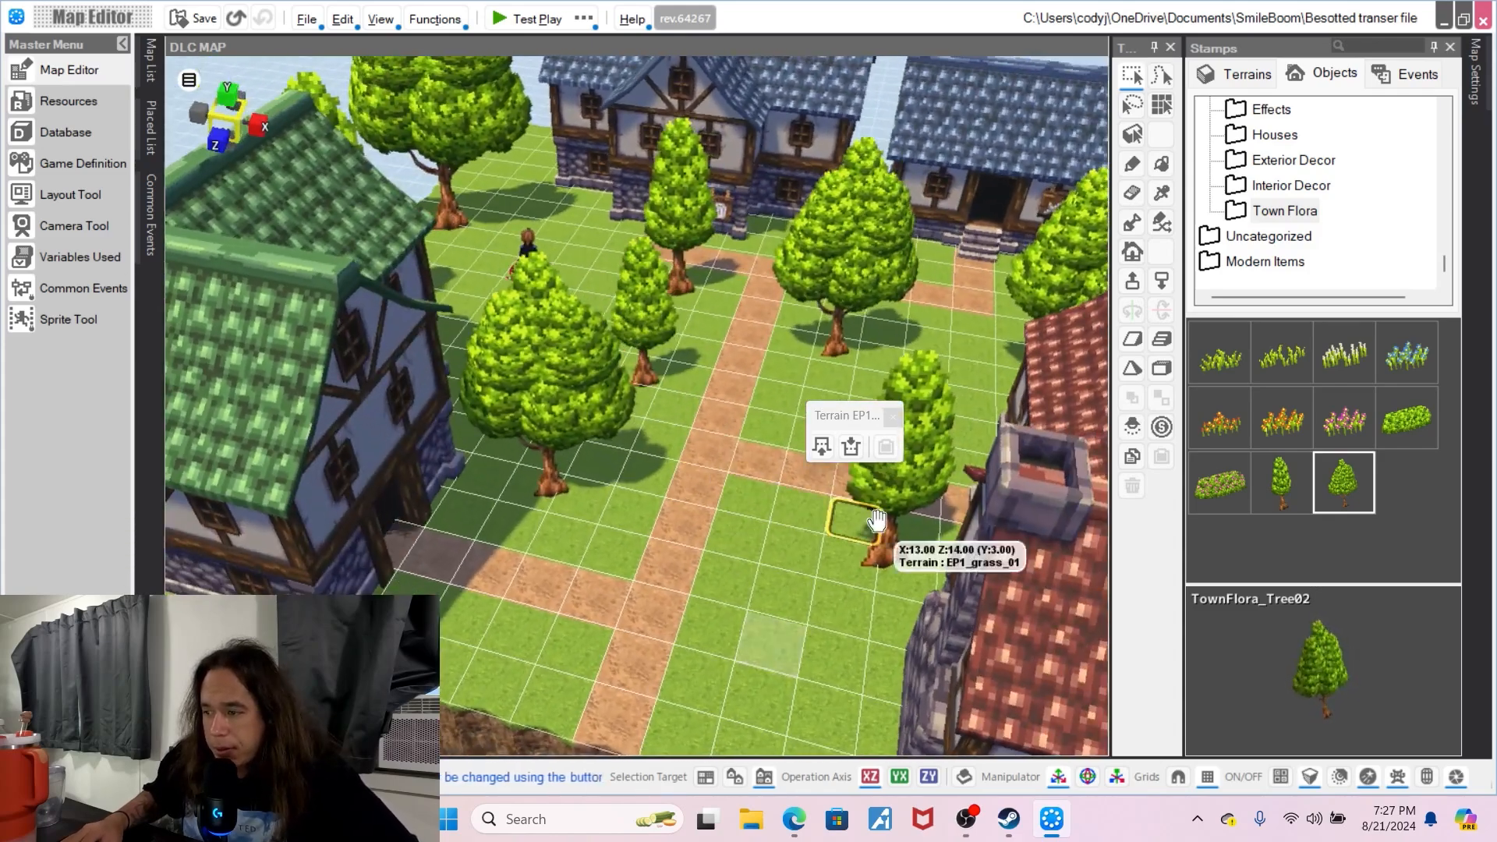
{"action": "left_click", "coordinate": [1220, 482]}
{"action": "mouse_move", "coordinate": [742, 517]}
{"action": "middle_mouse_down"}
{"action": "mouse_move", "coordinate": [720, 541]}
{"action": "mouse_move", "coordinate": [702, 536]}
{"action": "middle_mouse_up"}
{"action": "left_click", "coordinate": [360, 577]}
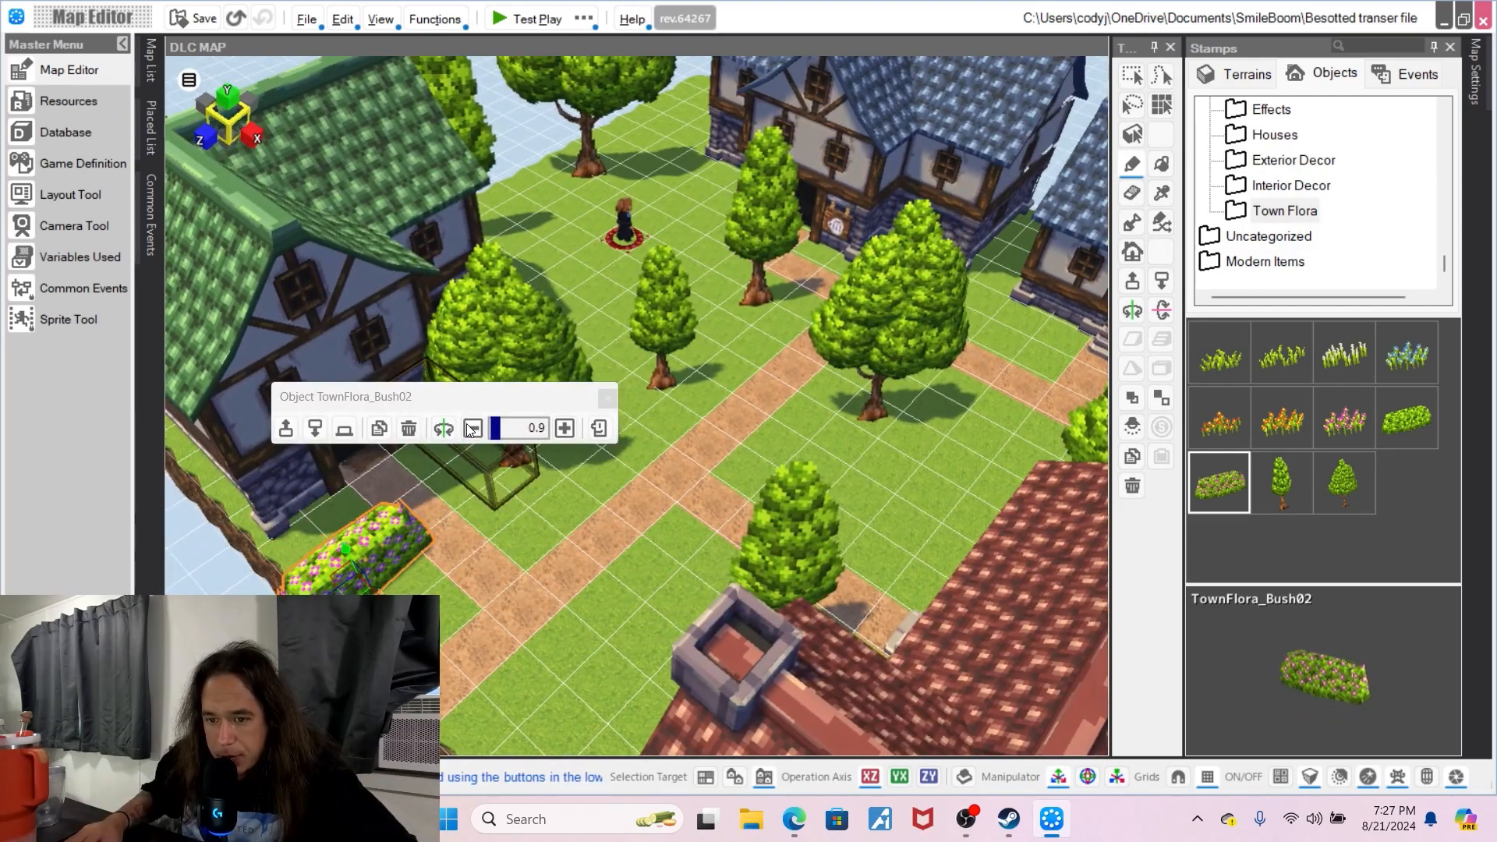
{"action": "left_click_drag", "start_coordinate": [377, 592], "coordinate": [307, 552]}
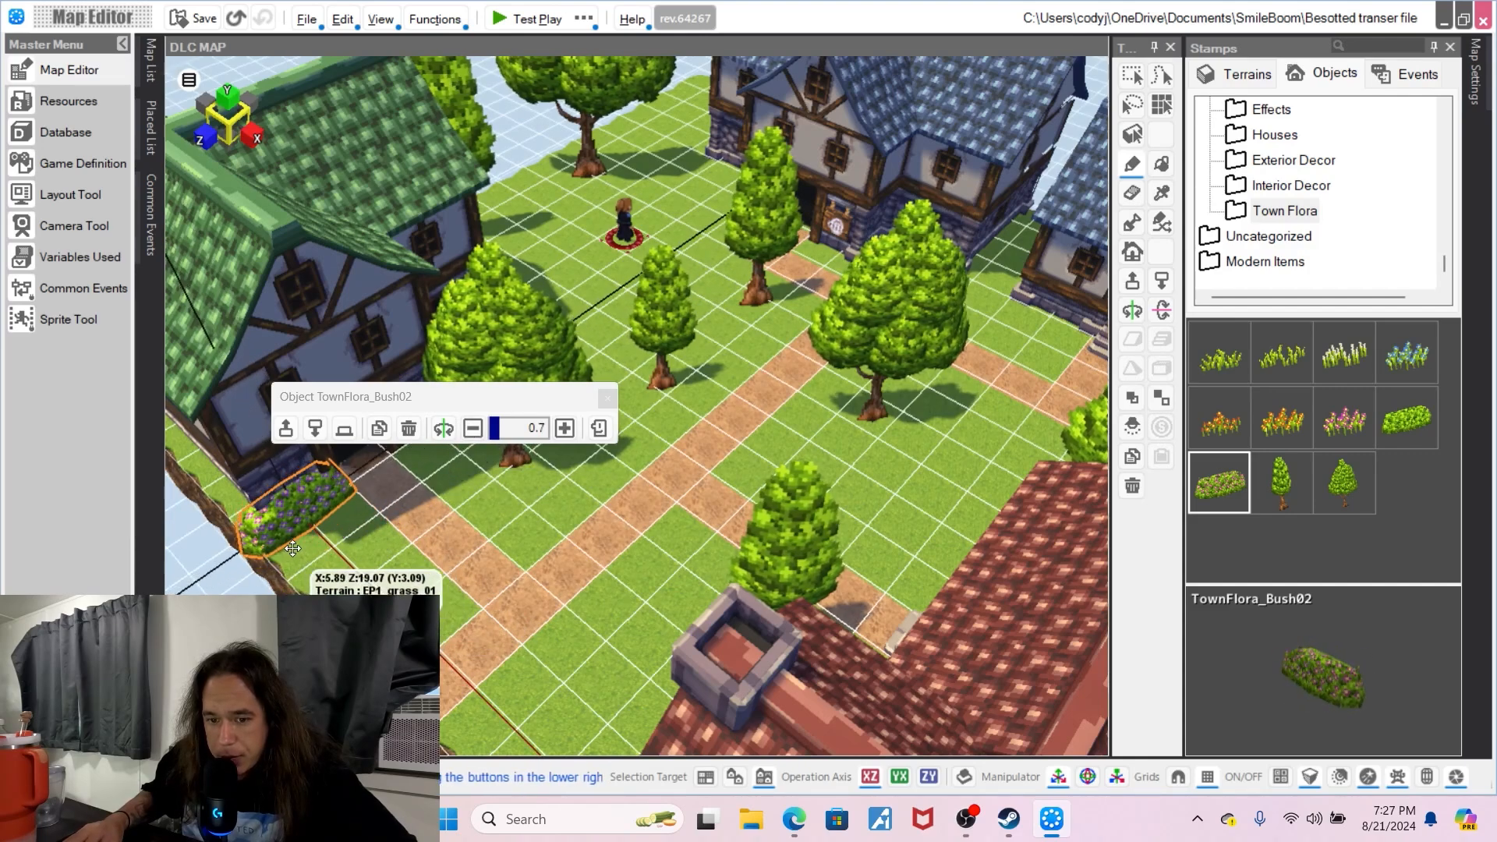
- Place a second TownFlora_Bush02 on the other side of the green house's door, rotate it parallel to the wall, scale it to 0.7 and move it into place
{"action": "middle_click_drag", "start_coordinate": [304, 555], "coordinate": [440, 596]}
{"action": "scroll", "coordinate": [546, 616], "scroll_direction": "up", "scroll_amount": 2}
{"action": "left_click", "coordinate": [550, 623]}
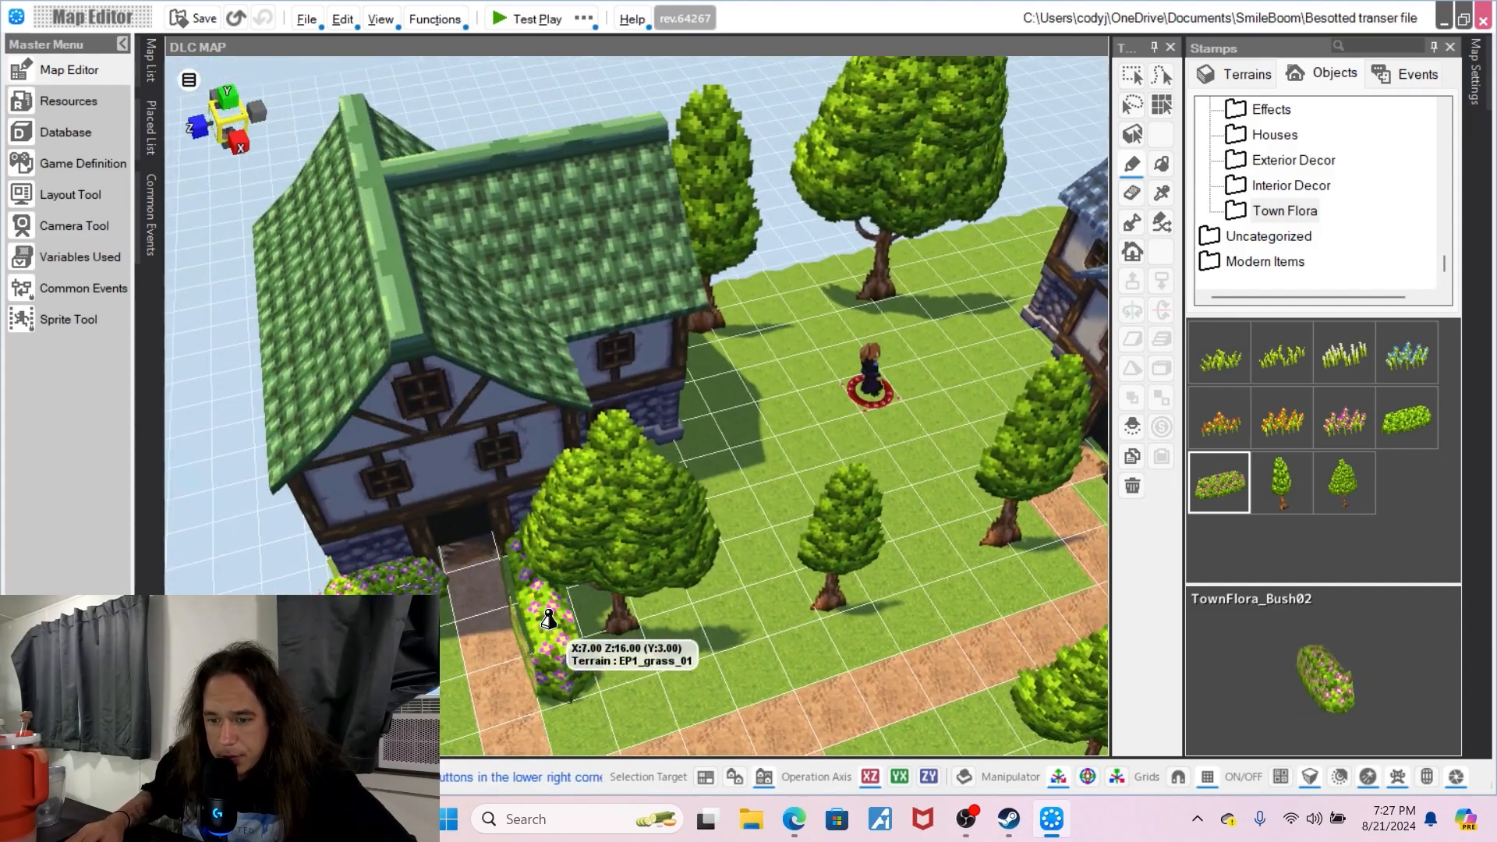
{"action": "key", "text": "r"}
{"action": "left_click_drag", "start_coordinate": [499, 630], "coordinate": [550, 575]}
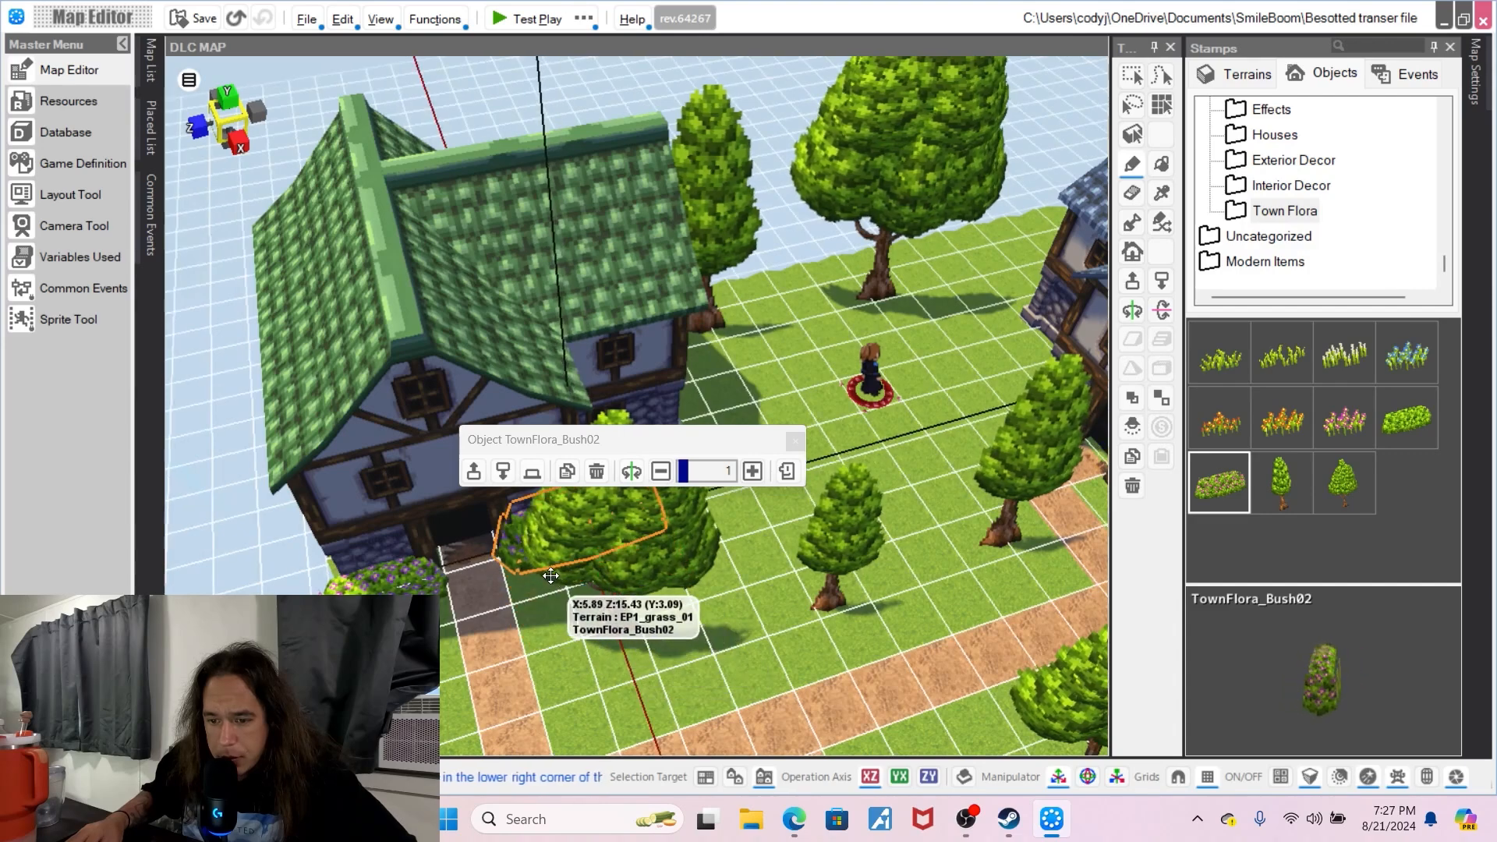
{"action": "left_click", "coordinate": [660, 472]}
{"action": "left_click", "coordinate": [661, 473]}
{"action": "left_click", "coordinate": [662, 474]}
{"action": "left_click_drag", "start_coordinate": [568, 555], "coordinate": [528, 564]}
{"action": "middle_click_drag", "start_coordinate": [652, 641], "coordinate": [689, 602]}
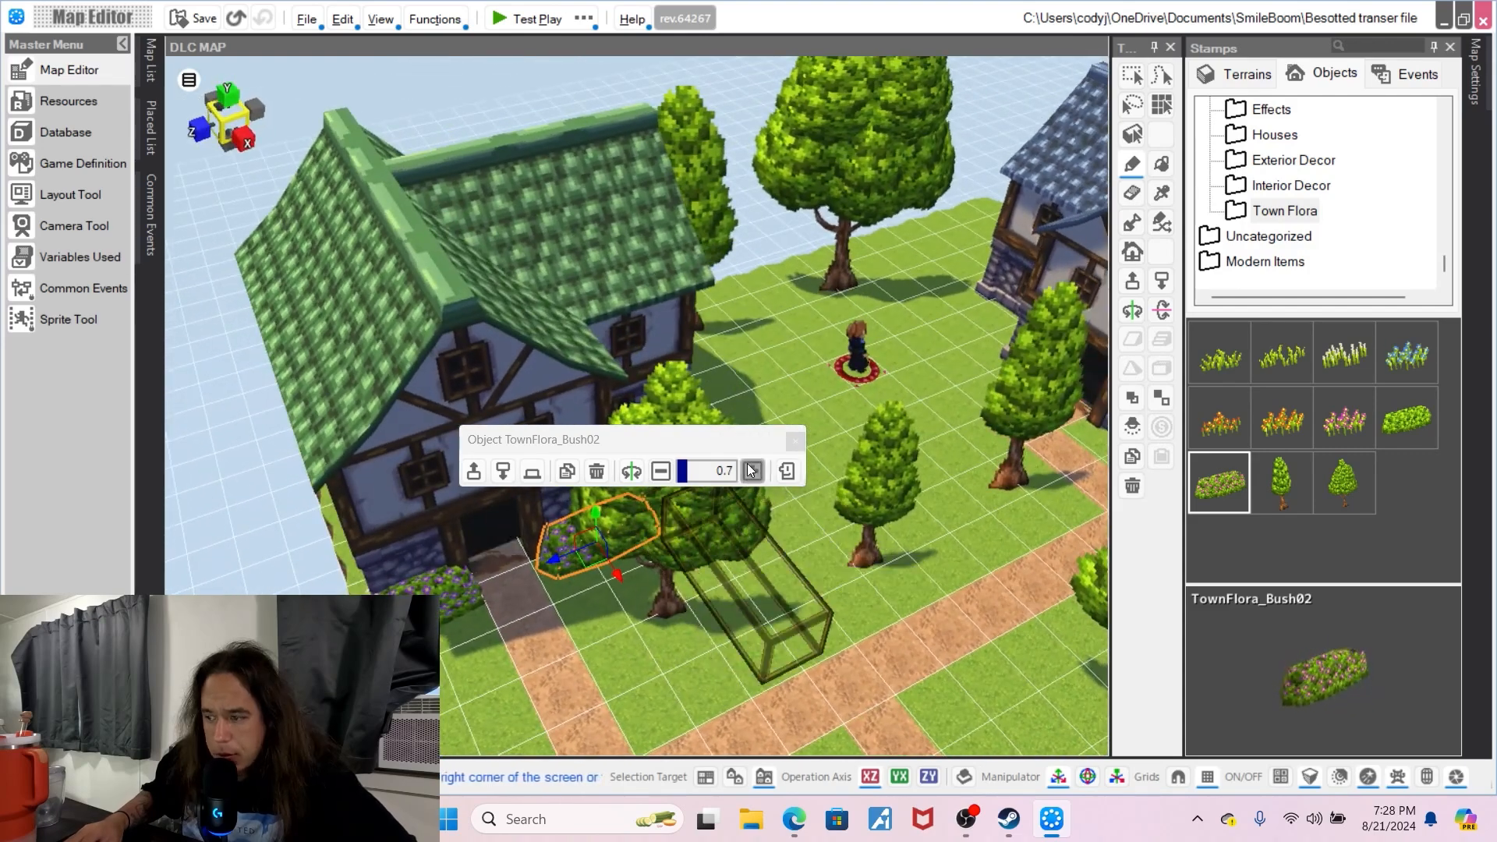
- Place a TownFlora_Bush01 beside the large blue house's entrance, scale it to 0.8 and set it against the front wall
{"action": "left_click", "coordinate": [1416, 442]}
{"action": "middle_click_drag", "start_coordinate": [837, 462], "coordinate": [744, 536]}
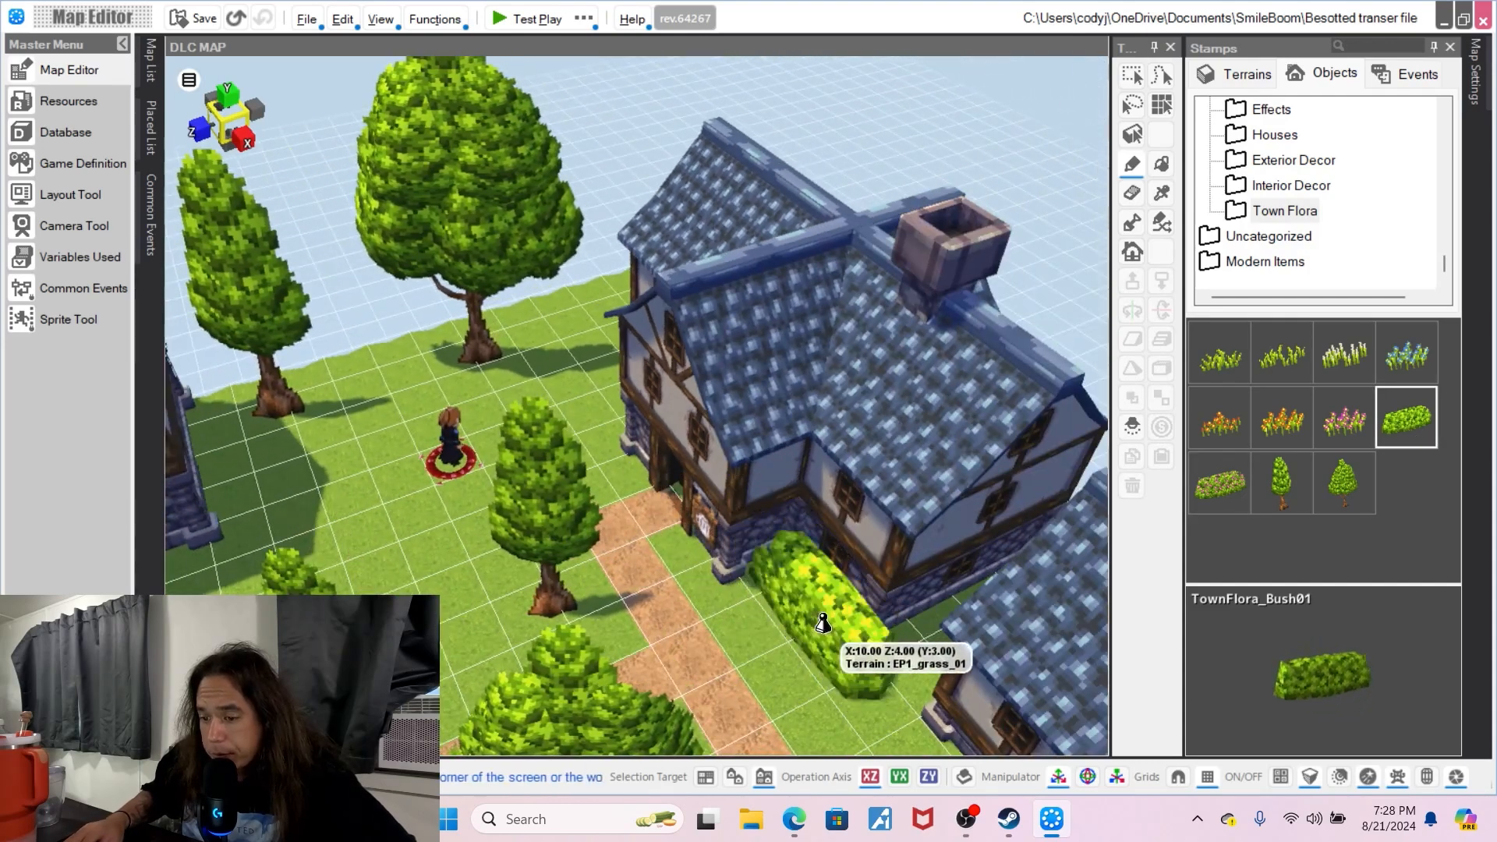
{"action": "left_click", "coordinate": [822, 624]}
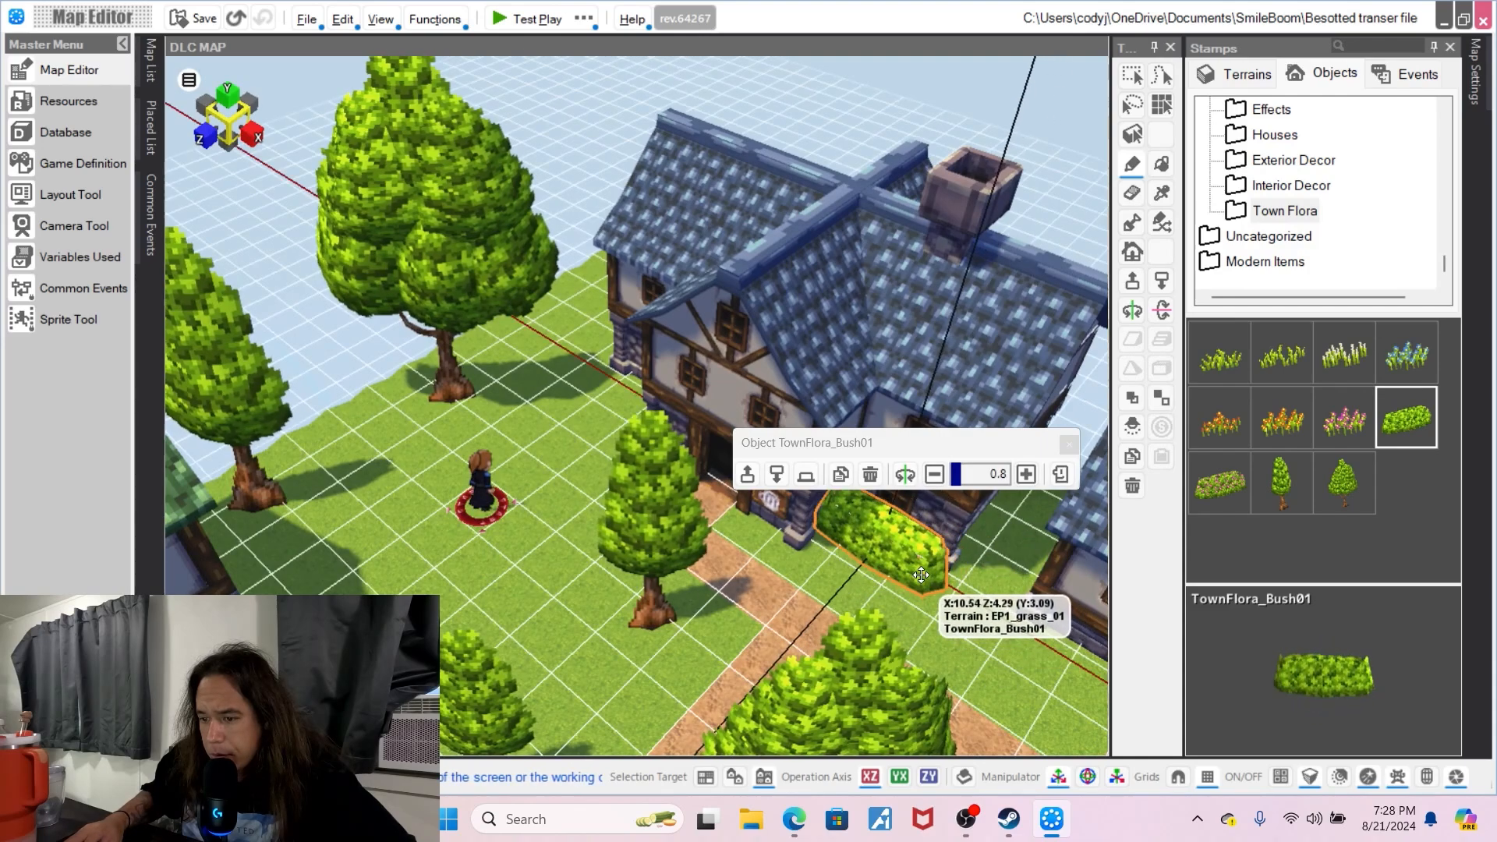
- Place another TownFlora_Bush01 on the opposite side of the large blue house's entrance and scale it to 0.8
{"action": "middle_click_drag", "start_coordinate": [921, 575], "coordinate": [998, 616]}
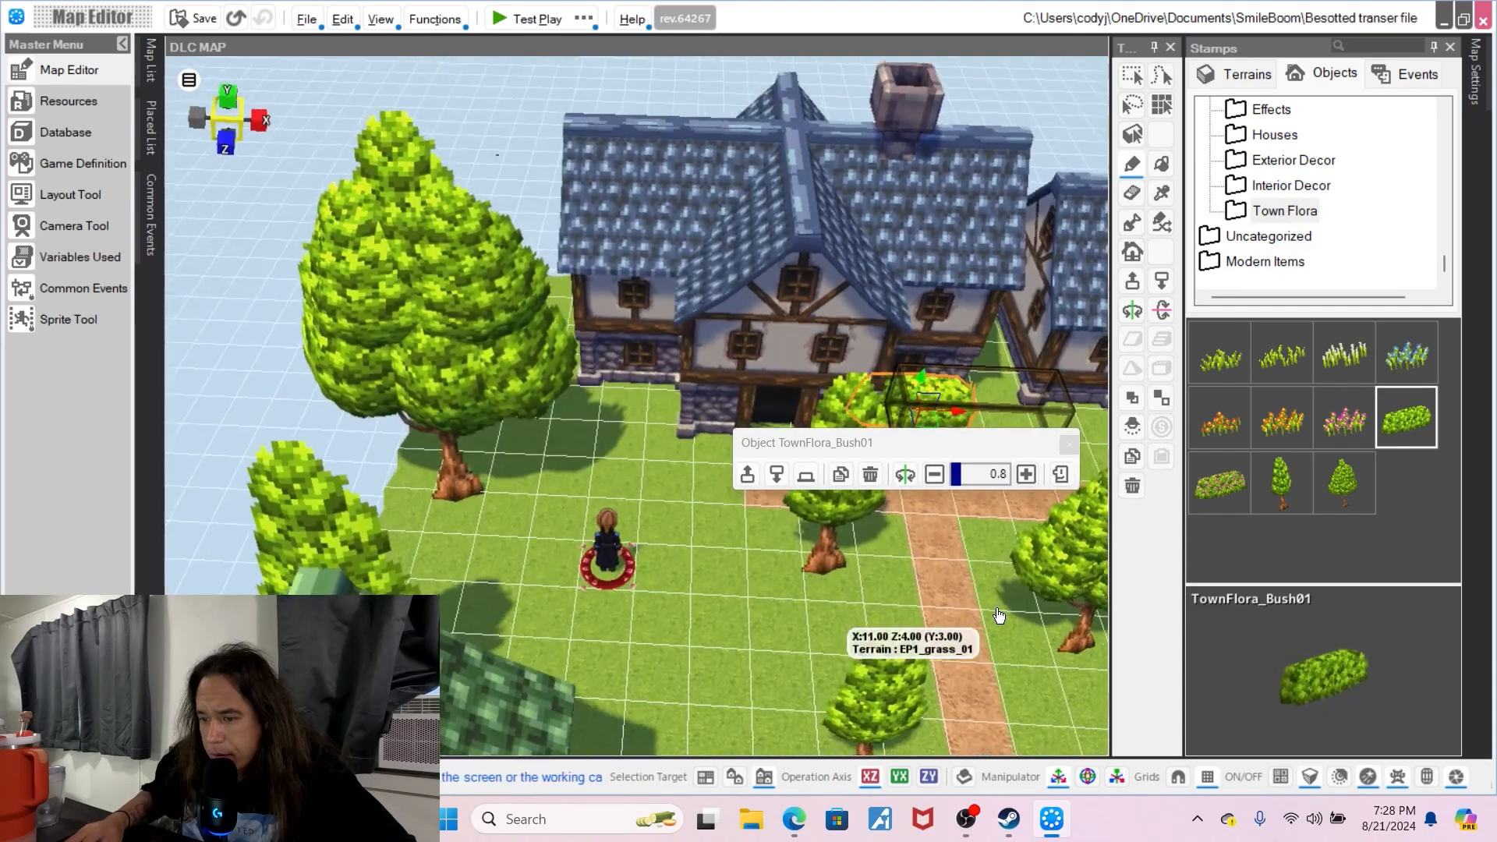
{"action": "left_click", "coordinate": [635, 401]}
{"action": "left_click", "coordinate": [737, 256]}
{"action": "left_click", "coordinate": [737, 256]}
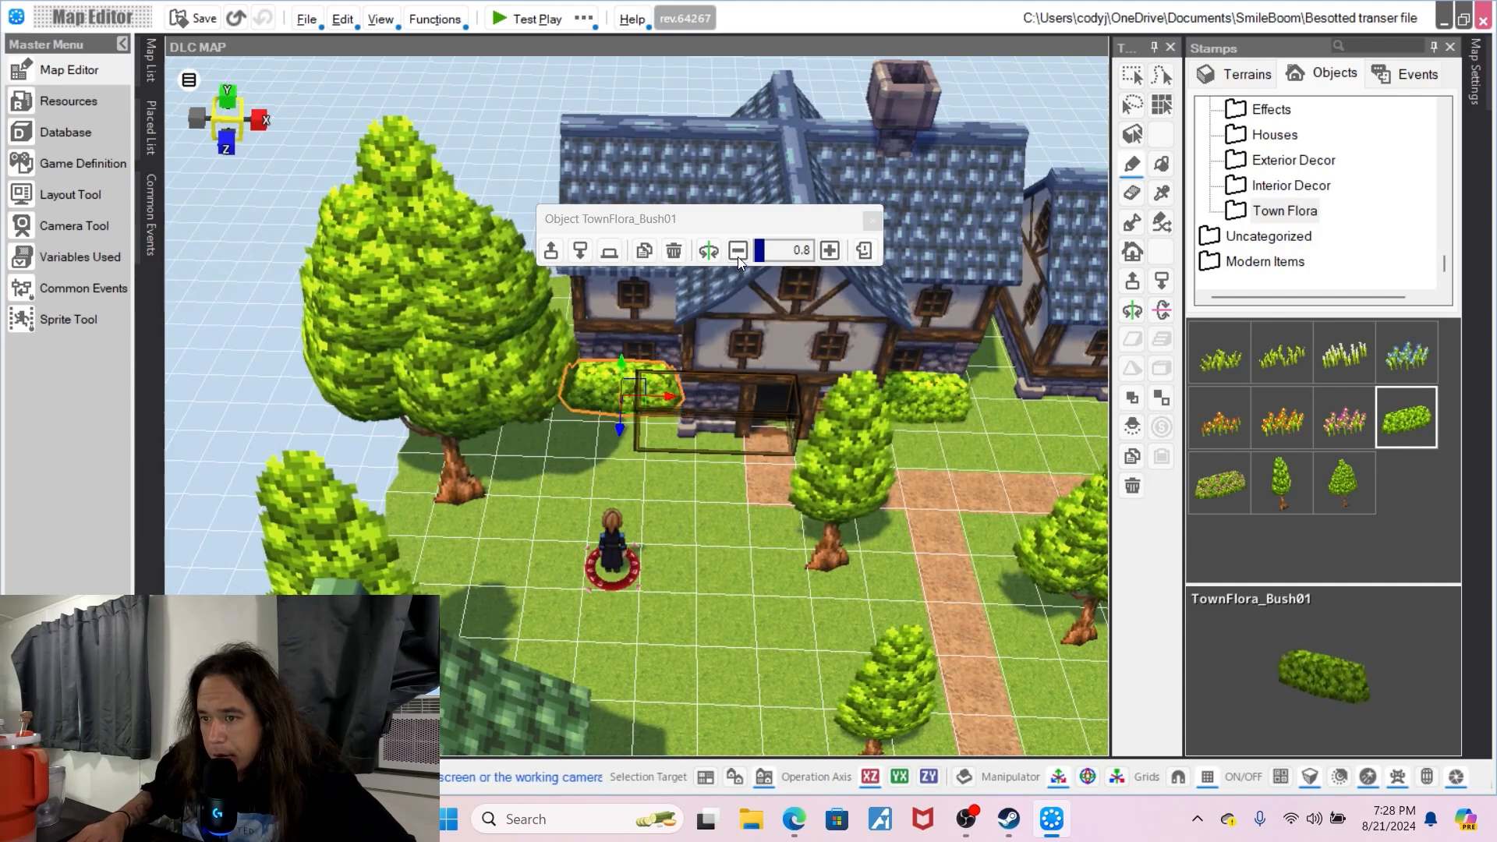
- Place a rotated TownFlora_Bush01 at scale 1 in the gap between the two blue houses
{"action": "middle_click_drag", "start_coordinate": [684, 498], "coordinate": [537, 520]}
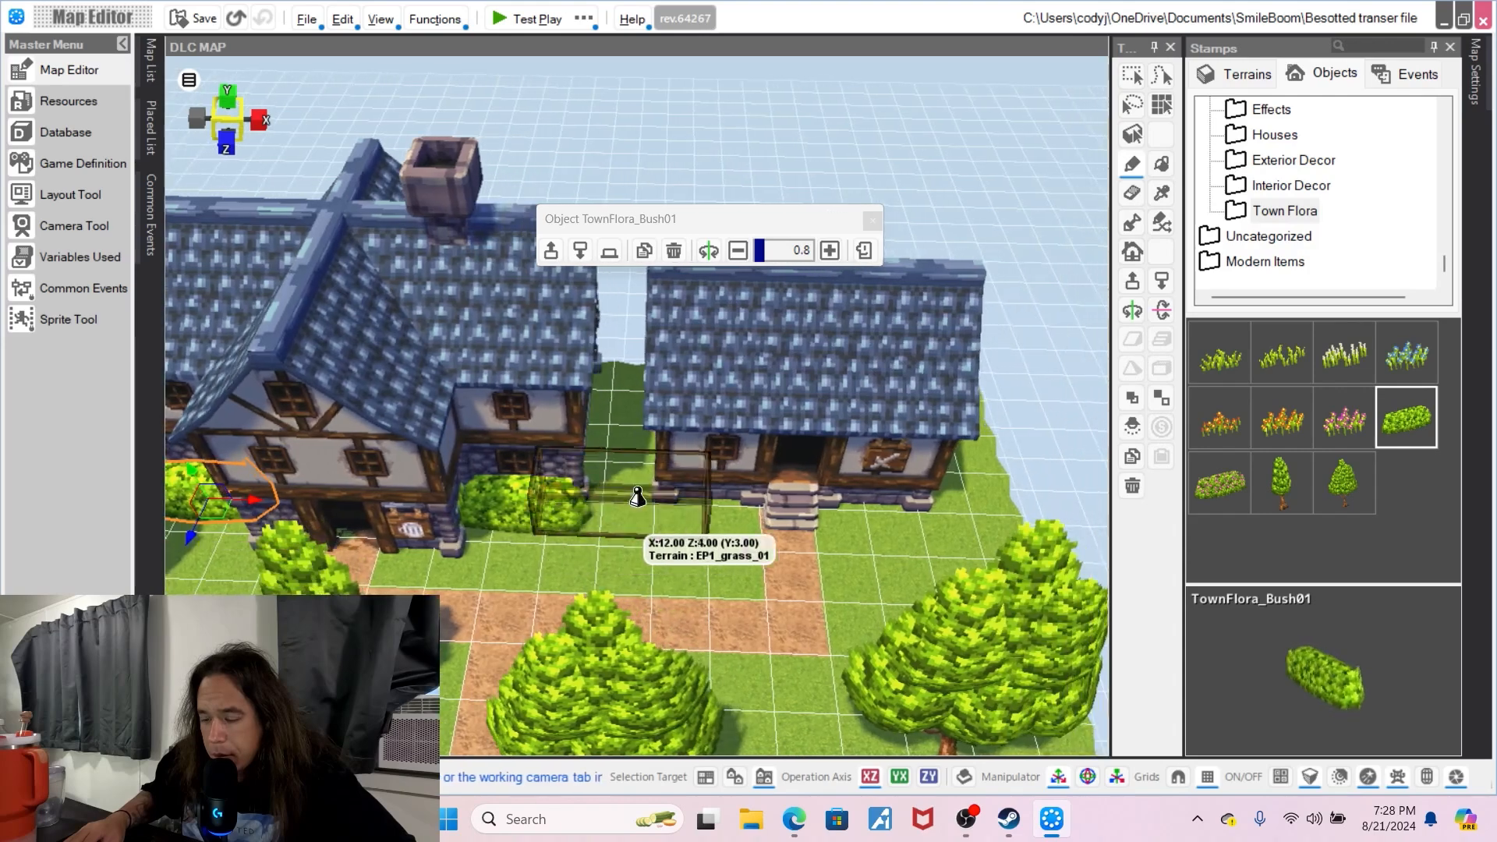
{"action": "left_click", "coordinate": [635, 517]}
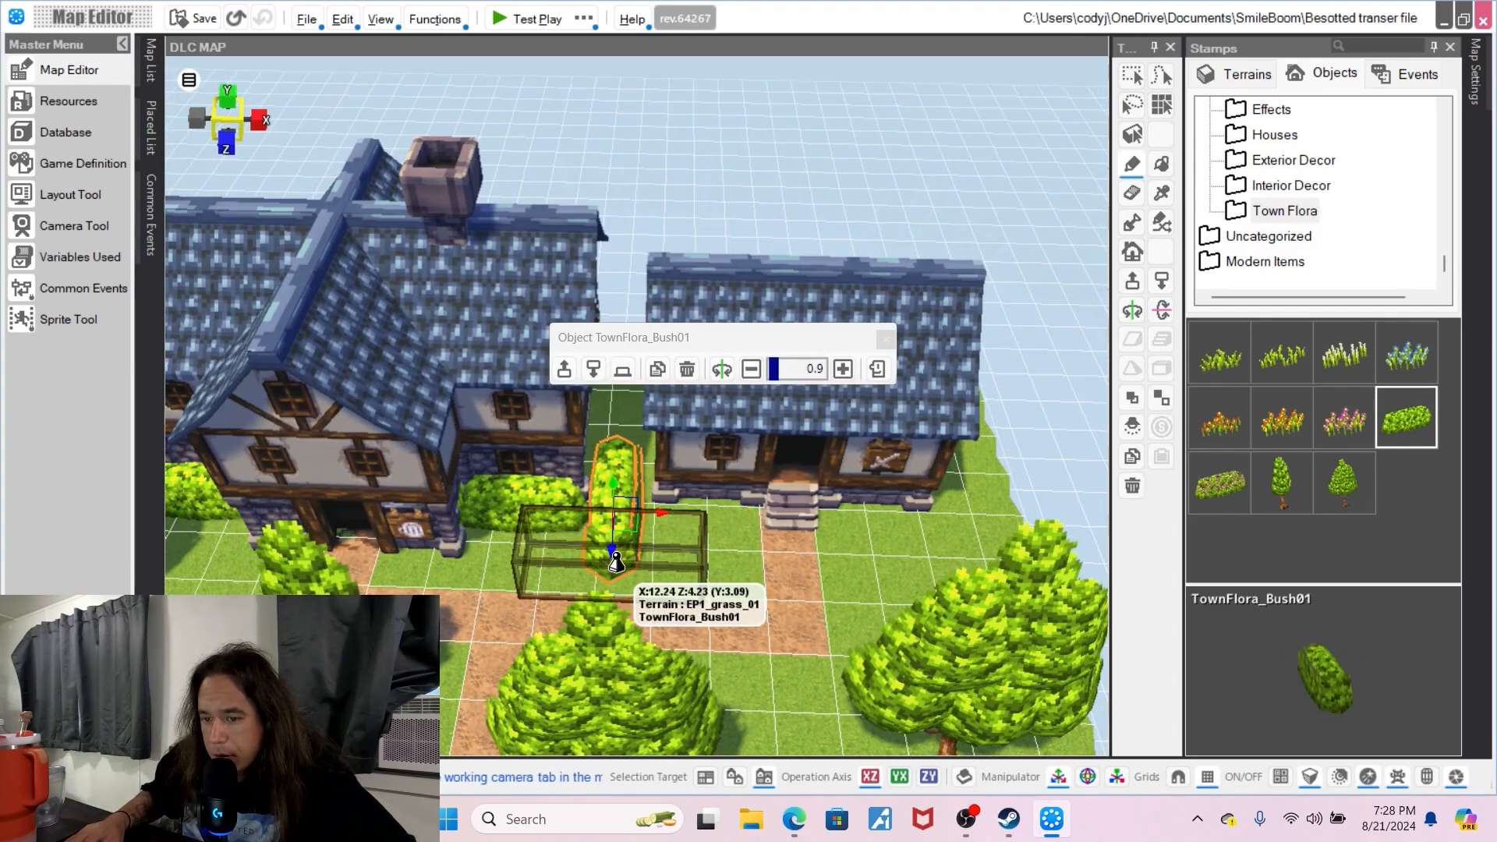
{"action": "left_click_drag", "start_coordinate": [614, 559], "coordinate": [625, 481]}
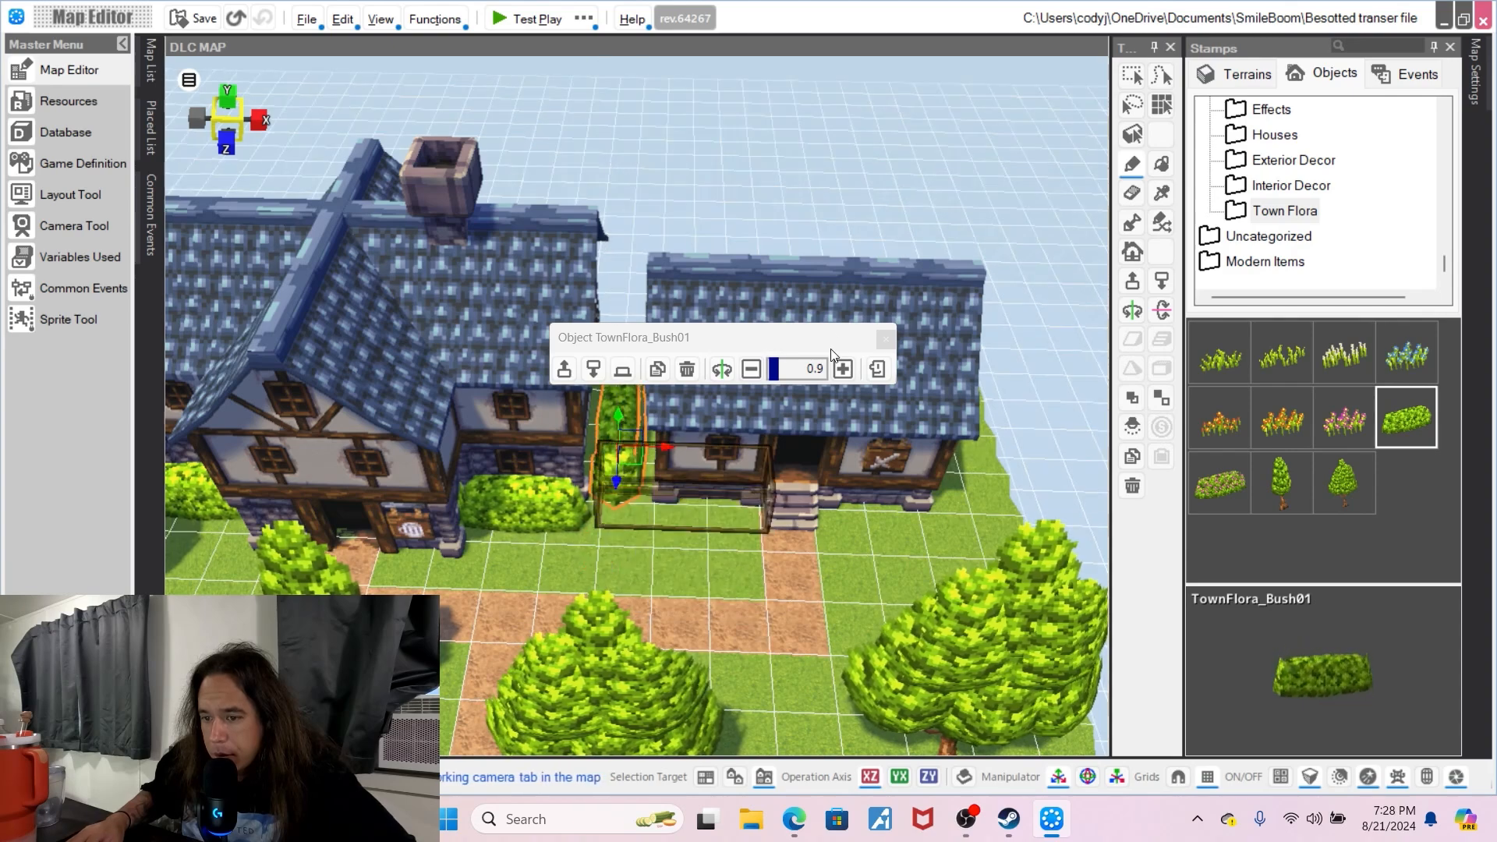
{"action": "scroll", "coordinate": [636, 620], "scroll_direction": "up", "scroll_amount": 5}
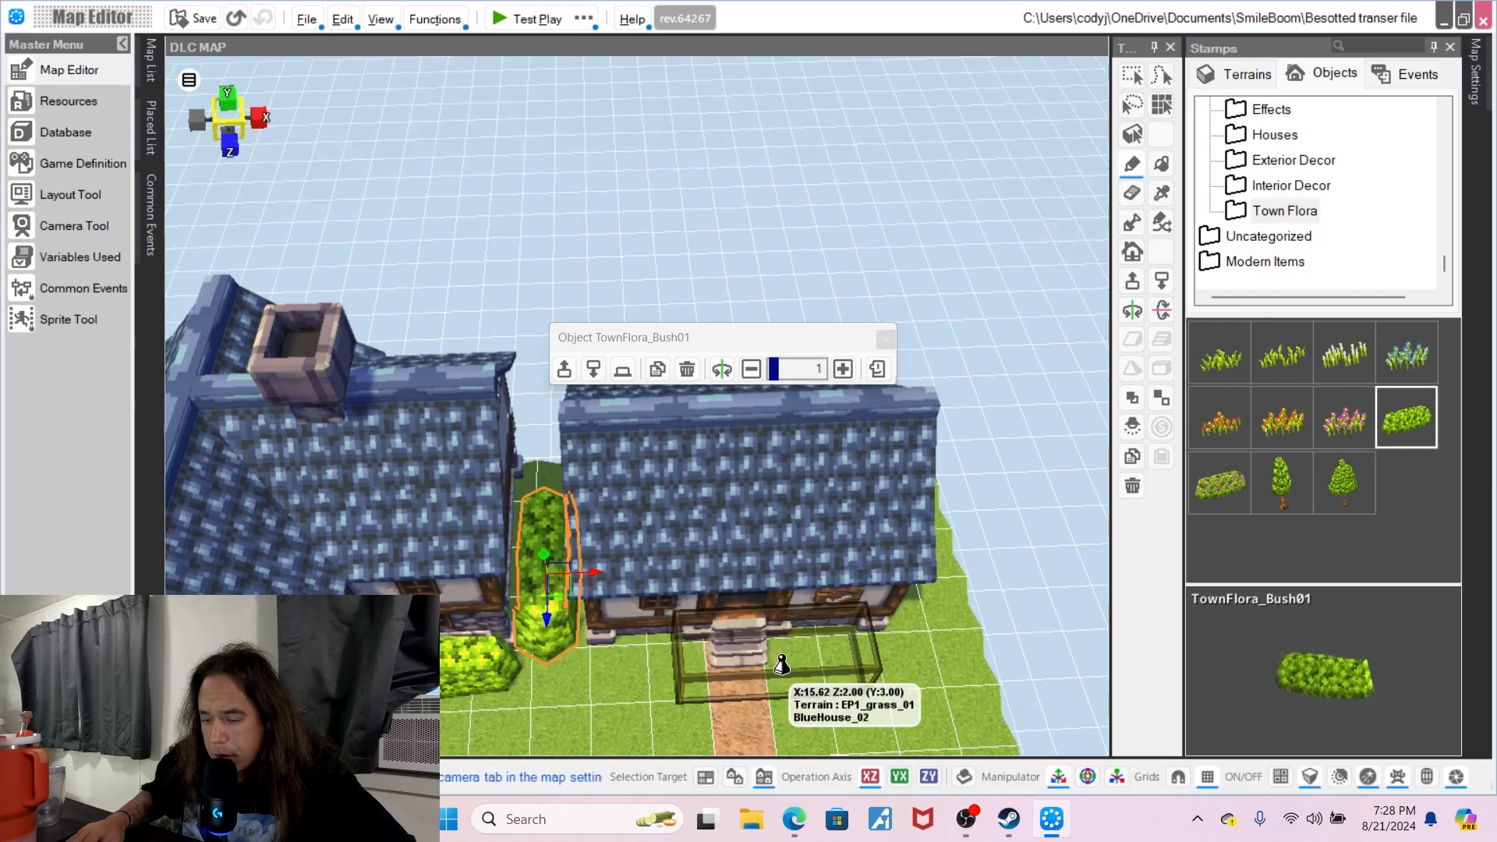
- Place rotated TownFlora_Bush01 greenery along the smaller blue house's outer side wall and adjust its position beside the map edge
{"action": "key", "text": "d"}
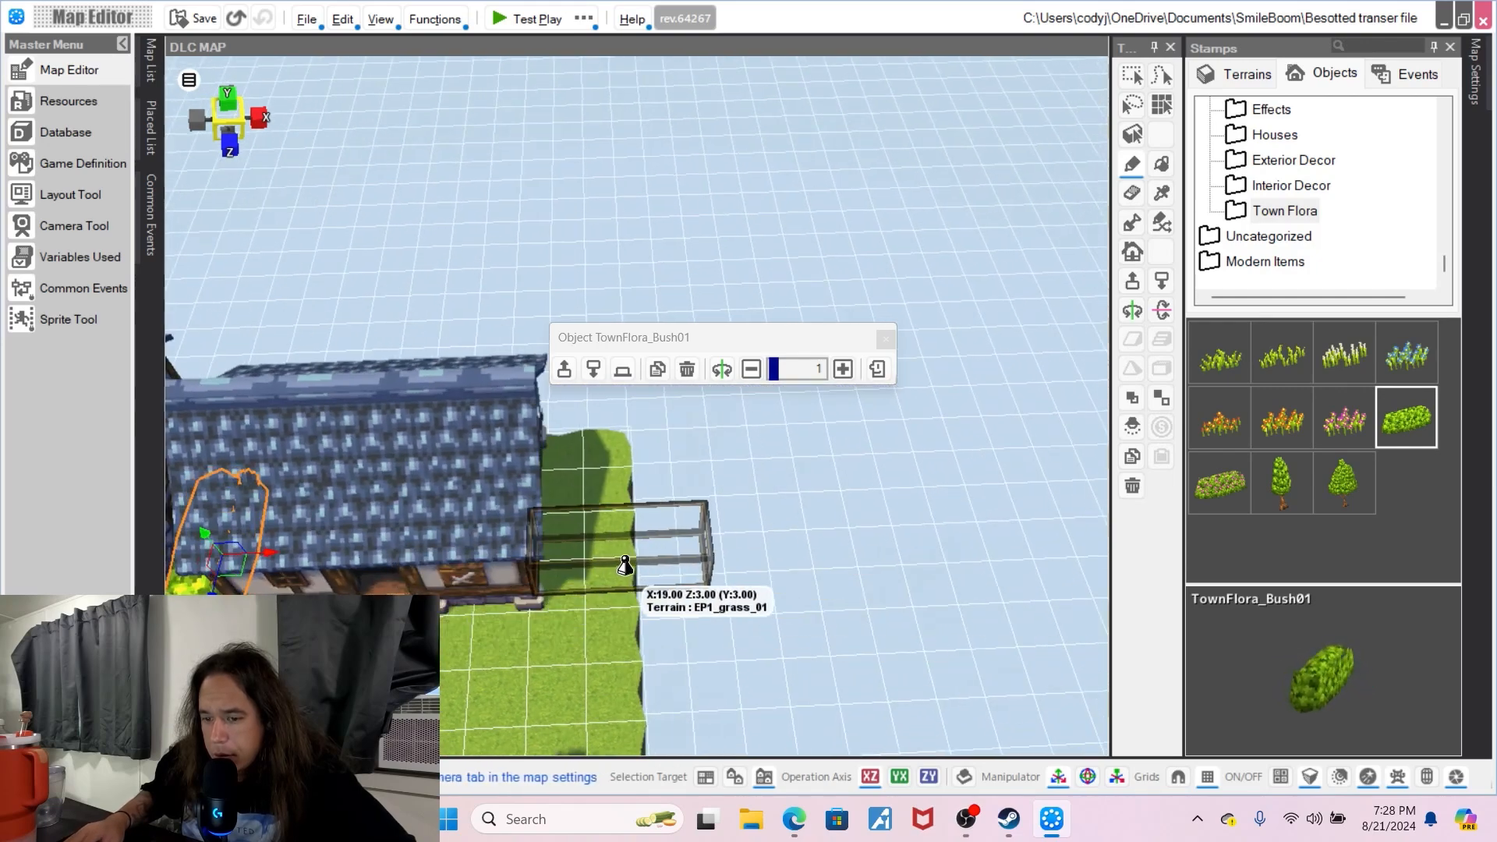
{"action": "left_click", "coordinate": [624, 570]}
{"action": "key", "text": "r"}
{"action": "key", "text": "r"}
{"action": "left_click_drag", "start_coordinate": [667, 561], "coordinate": [618, 558]}
{"action": "left_click_drag", "start_coordinate": [566, 608], "coordinate": [614, 569]}
{"action": "right_click_drag", "start_coordinate": [614, 569], "coordinate": [586, 591]}
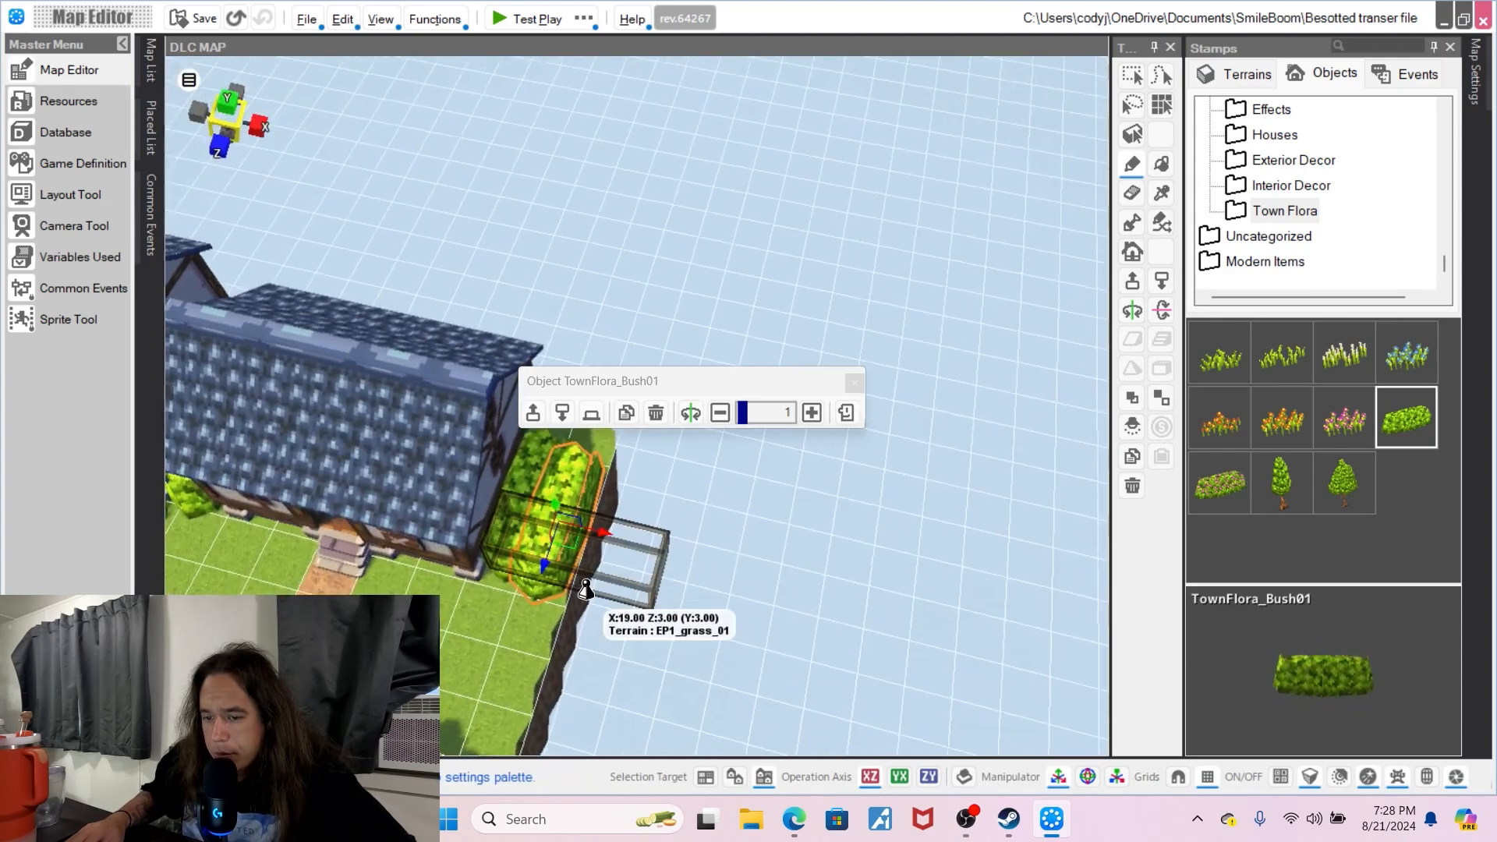
- Place two rotated TownFlora_Bush01 hedges side by side and set them against the large blue house's outer side wall
{"action": "left_click_drag", "start_coordinate": [549, 563], "coordinate": [550, 563]}
{"action": "middle_click_drag", "start_coordinate": [497, 586], "coordinate": [612, 509]}
{"action": "right_click_drag", "start_coordinate": [613, 515], "coordinate": [671, 526]}
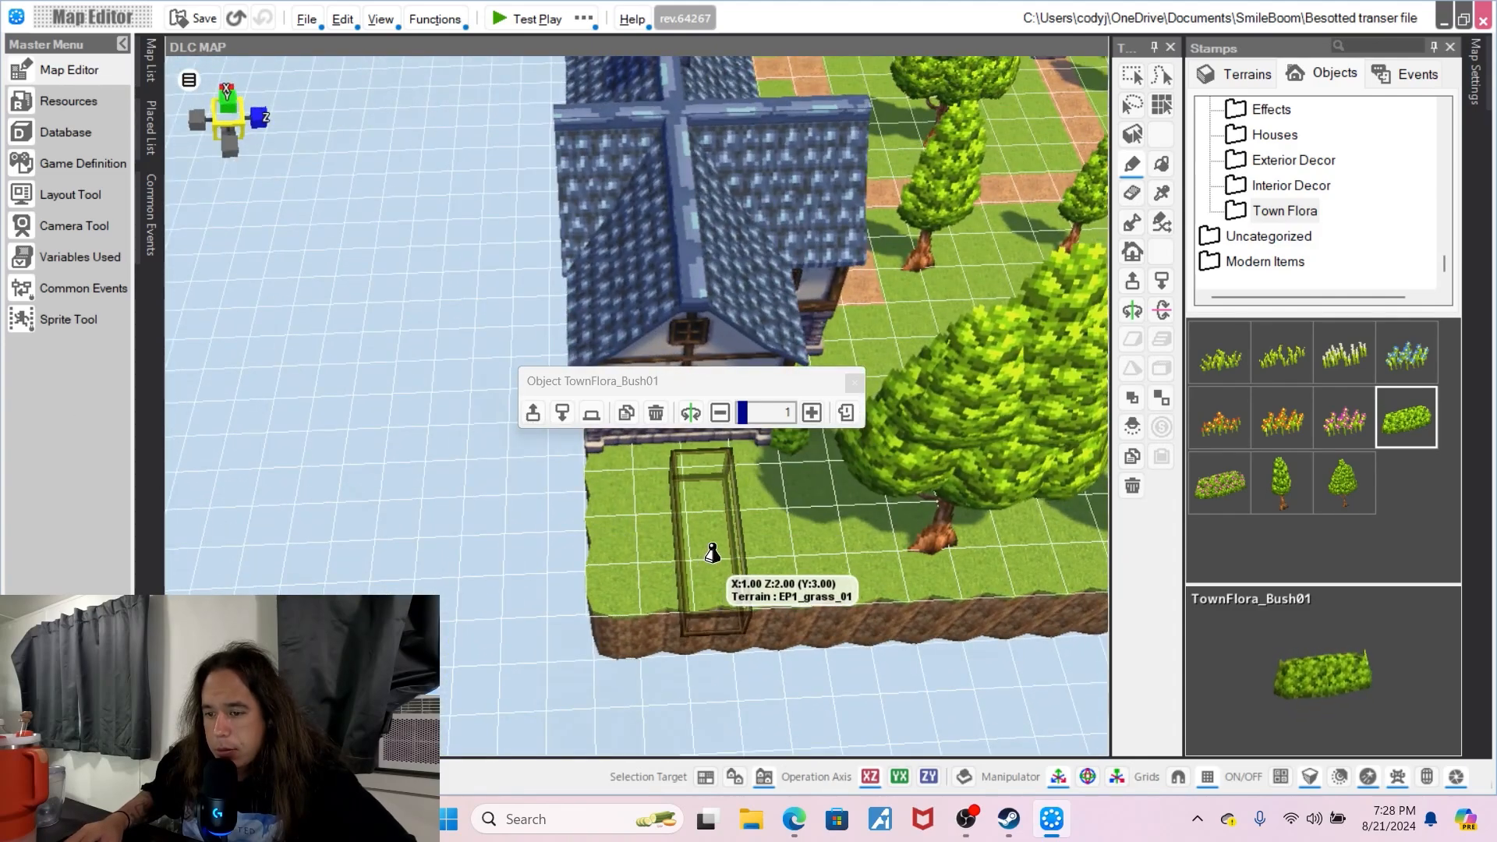
{"action": "key", "text": "r"}
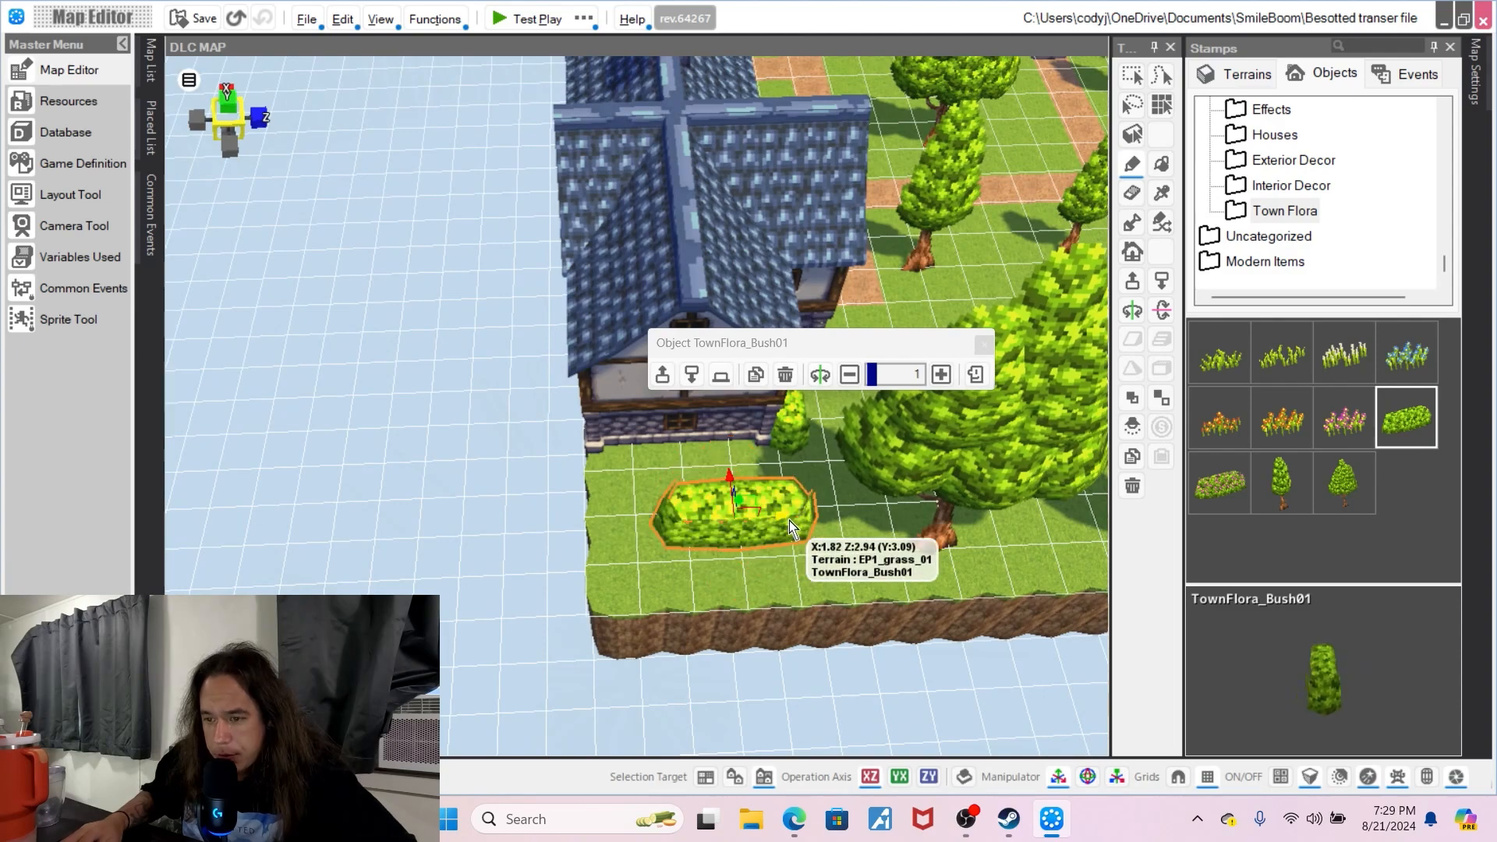
{"action": "left_click_drag", "start_coordinate": [732, 498], "coordinate": [700, 451]}
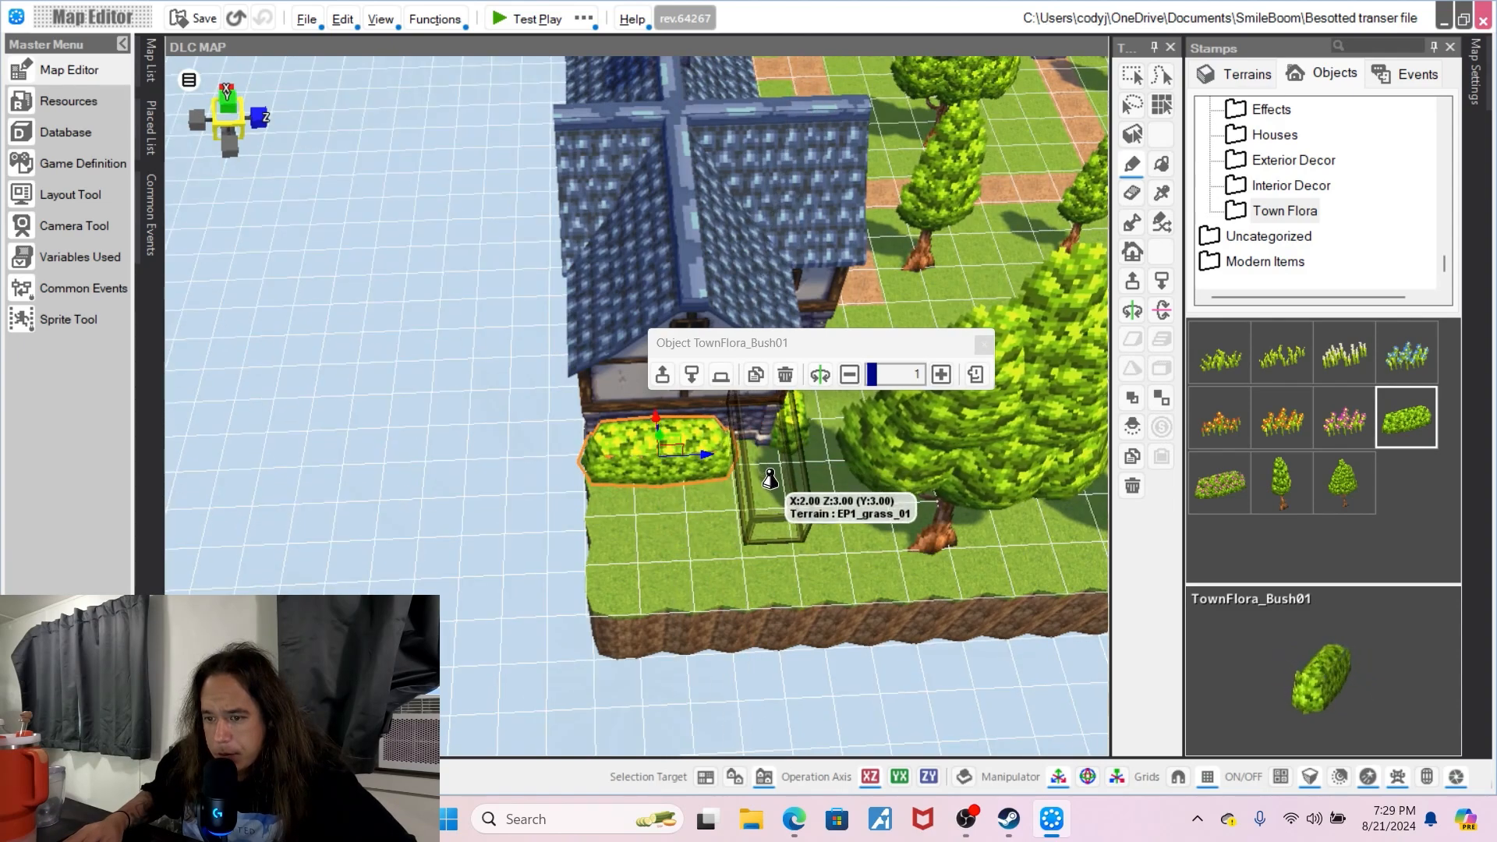
{"action": "left_click", "coordinate": [768, 471]}
{"action": "key", "text": "r"}
{"action": "left_click_drag", "start_coordinate": [806, 477], "coordinate": [717, 415]}
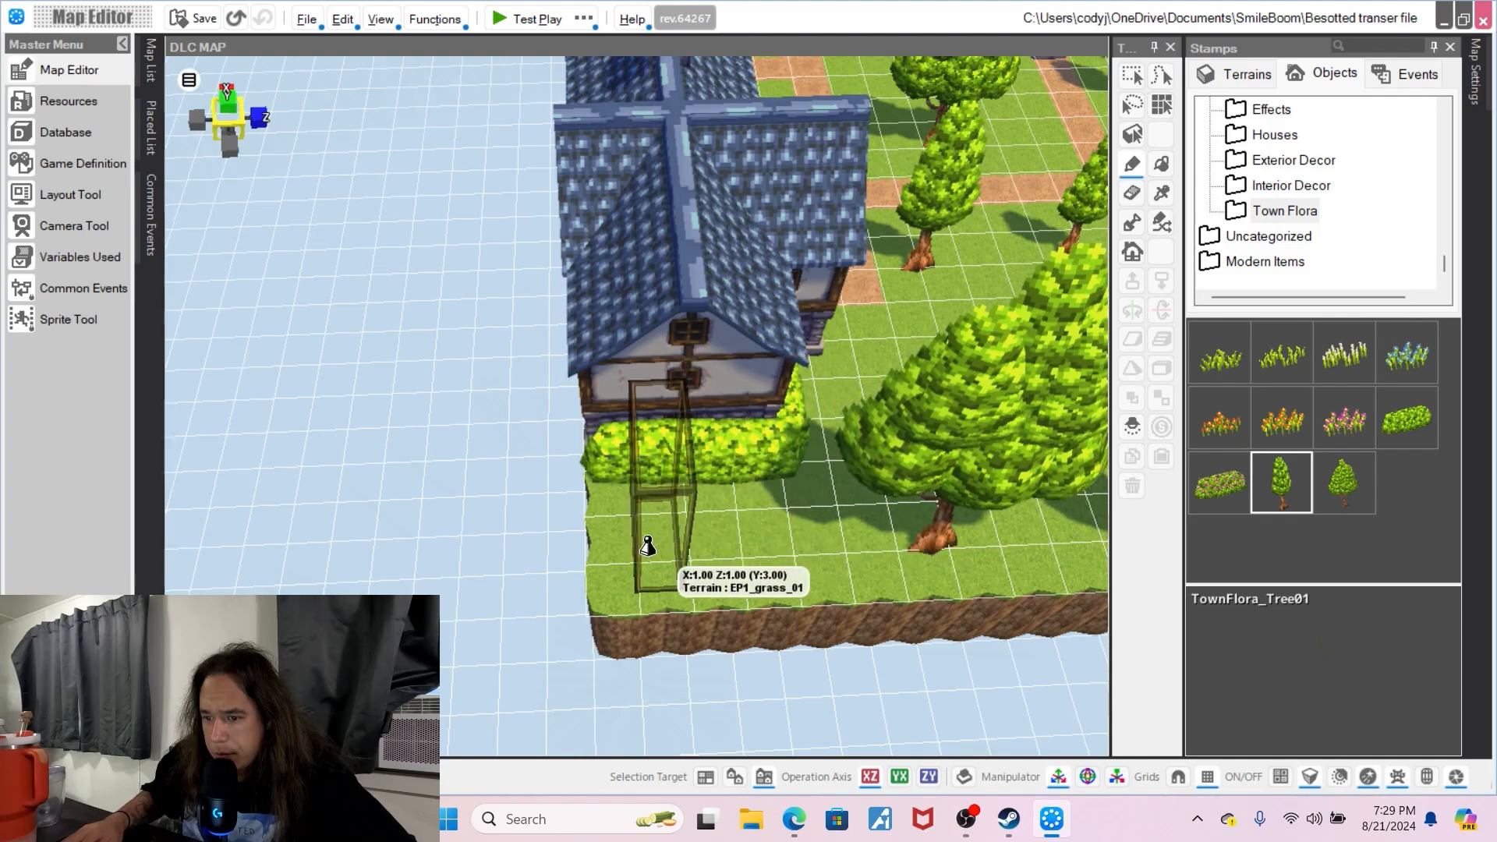
- Place a TownFlora_Tree01 on the grass in front of the hedge along the large blue house's side wall
{"action": "left_click", "coordinate": [736, 551]}
{"action": "right_click", "coordinate": [947, 582]}
{"action": "left_click", "coordinate": [871, 576]}
- Place a TownFlora_Bush02 against the green house's wall facing the map edge, scale it to 0.7 and shift it along the wall
{"action": "mouse_move", "coordinate": [873, 573]}
{"action": "middle_mouse_down"}
{"action": "mouse_move", "coordinate": [706, 514]}
{"action": "mouse_move", "coordinate": [895, 574]}
{"action": "middle_mouse_up"}
{"action": "middle_click_drag", "start_coordinate": [807, 492], "coordinate": [689, 267]}
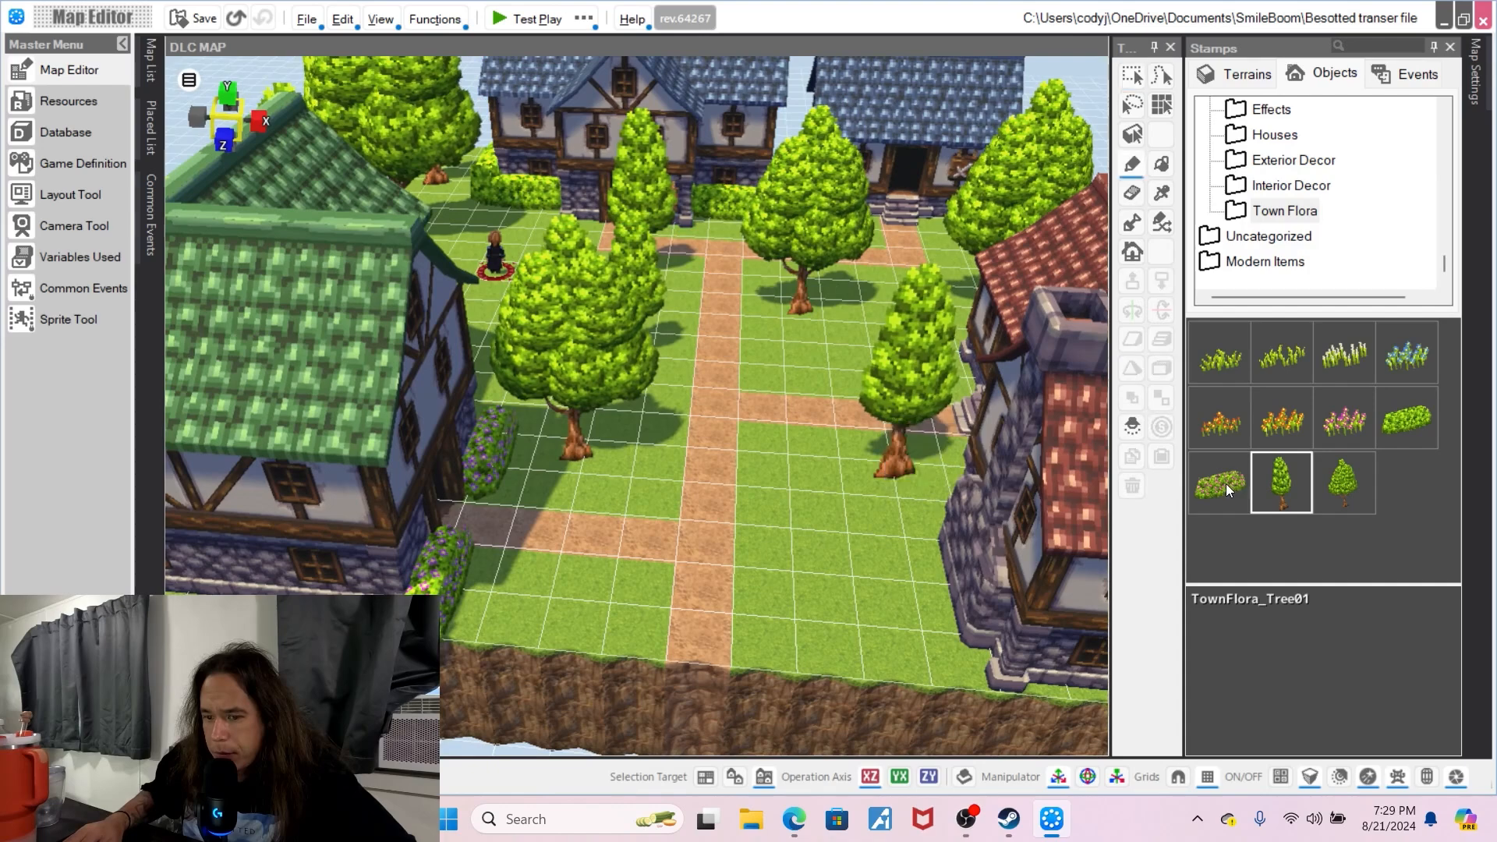
{"action": "right_click_drag", "start_coordinate": [306, 576], "coordinate": [397, 568]}
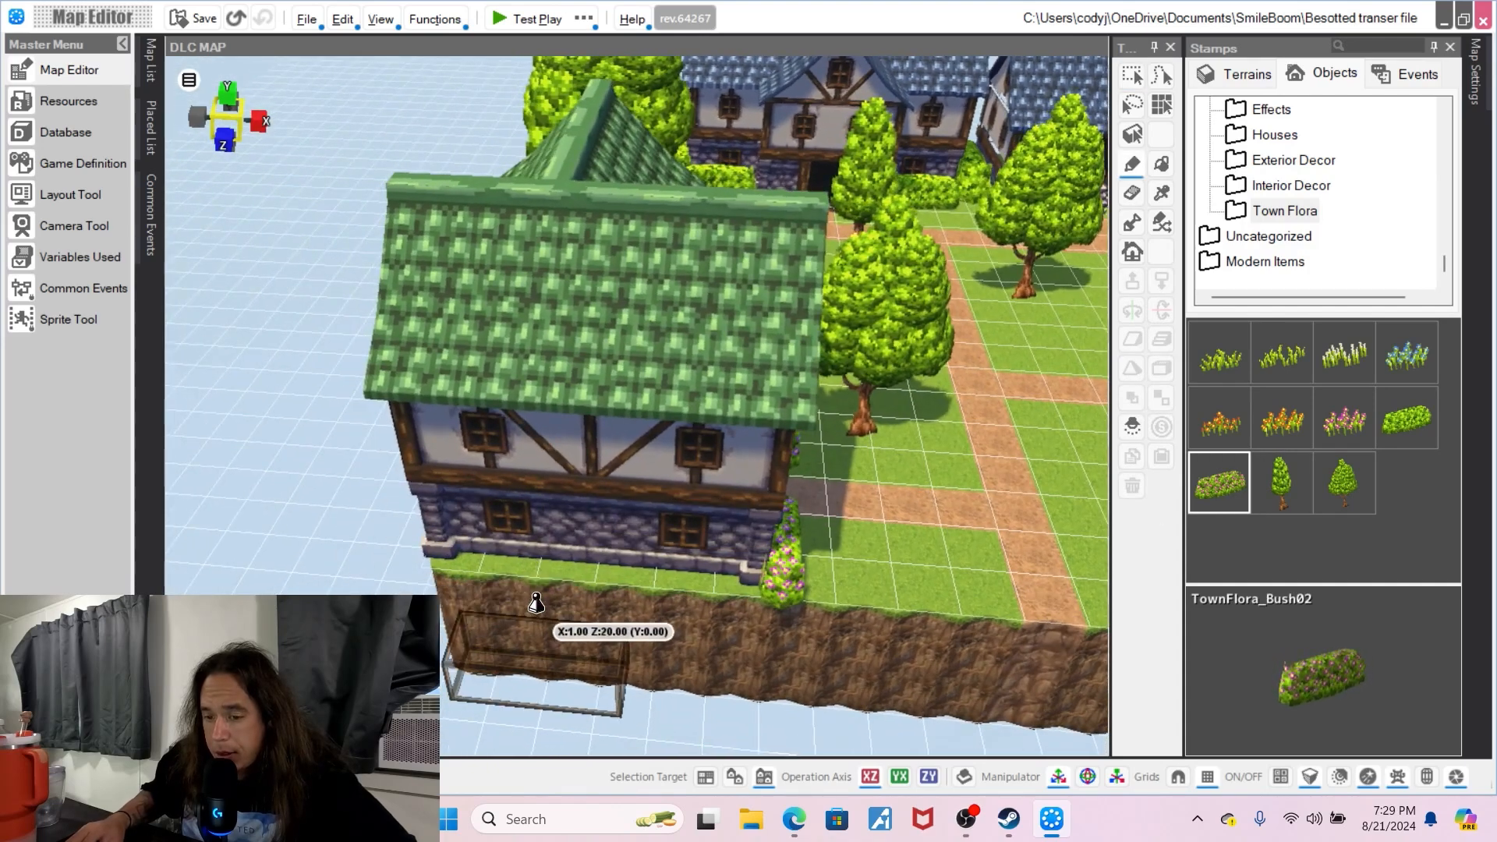
{"action": "left_click", "coordinate": [548, 562]}
{"action": "left_click", "coordinate": [661, 414]}
{"action": "left_click", "coordinate": [662, 414]}
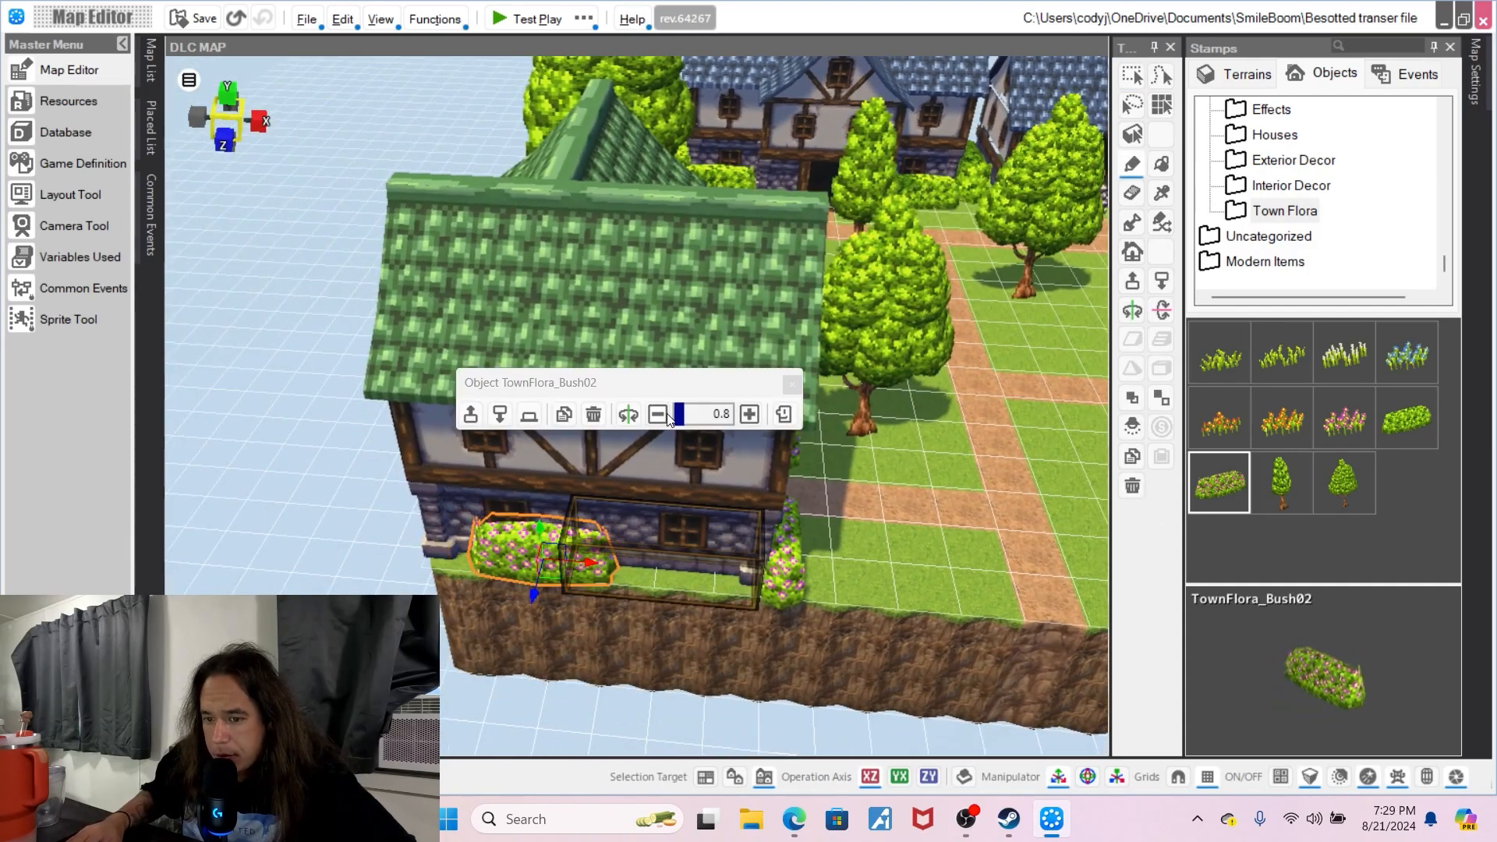
{"action": "left_click", "coordinate": [661, 414]}
{"action": "left_click_drag", "start_coordinate": [587, 572], "coordinate": [669, 577]}
{"action": "left_click", "coordinate": [888, 564]}
{"action": "mouse_move", "coordinate": [888, 563]}
{"action": "middle_mouse_down"}
{"action": "mouse_move", "coordinate": [825, 580]}
{"action": "mouse_move", "coordinate": [888, 567]}
{"action": "middle_mouse_up"}
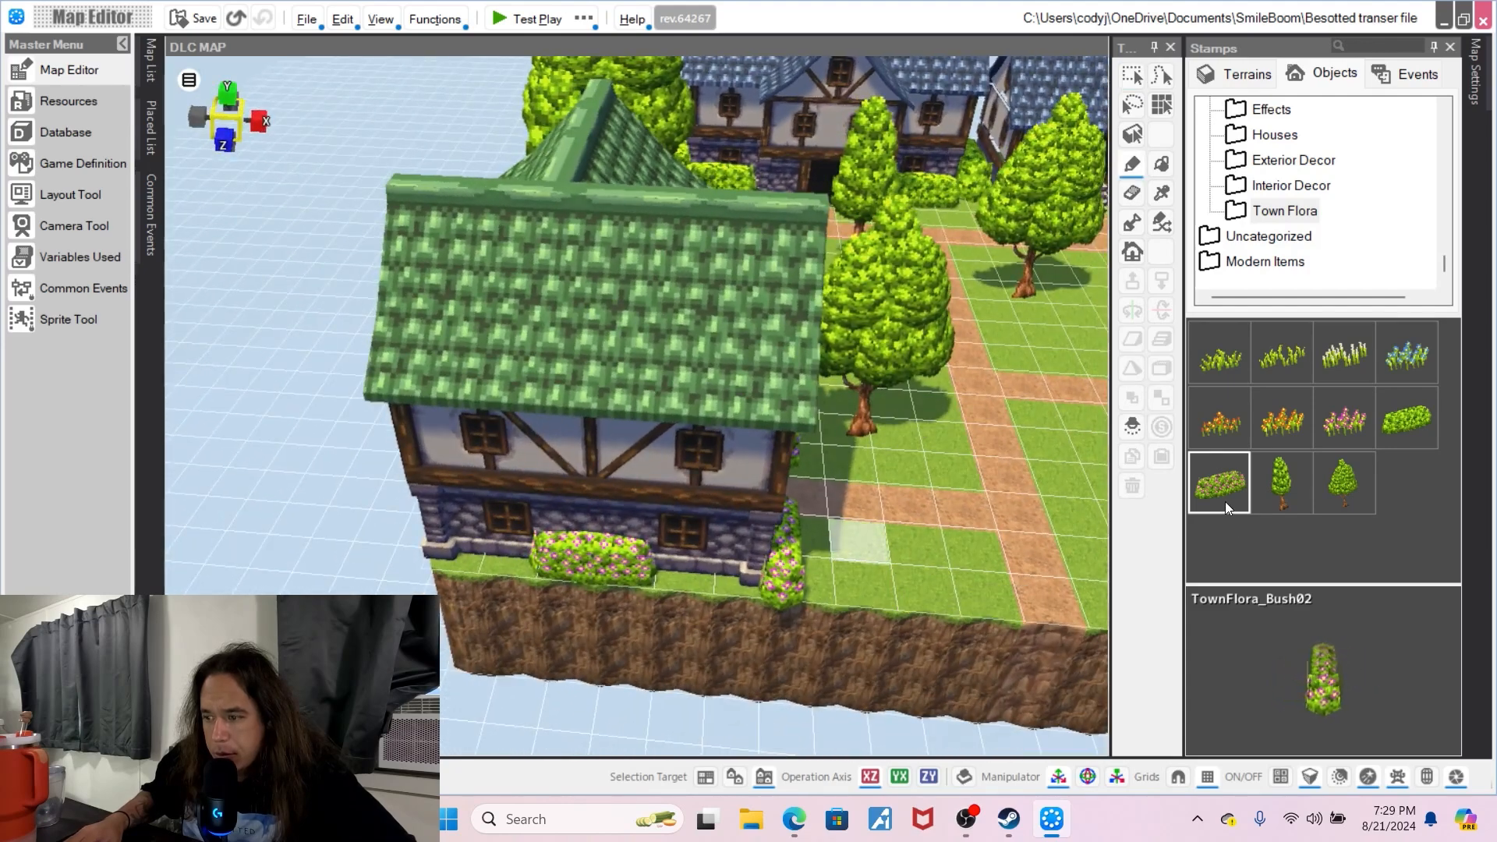
- Place a second TownFlora_Bush02 next to the first on the green house's edge-facing wall, scale it to 0.6 and align it
{"action": "left_click", "coordinate": [698, 591]}
{"action": "left_click", "coordinate": [800, 442]}
{"action": "left_click", "coordinate": [801, 443]}
{"action": "left_click", "coordinate": [801, 443]}
{"action": "left_click", "coordinate": [800, 443]}
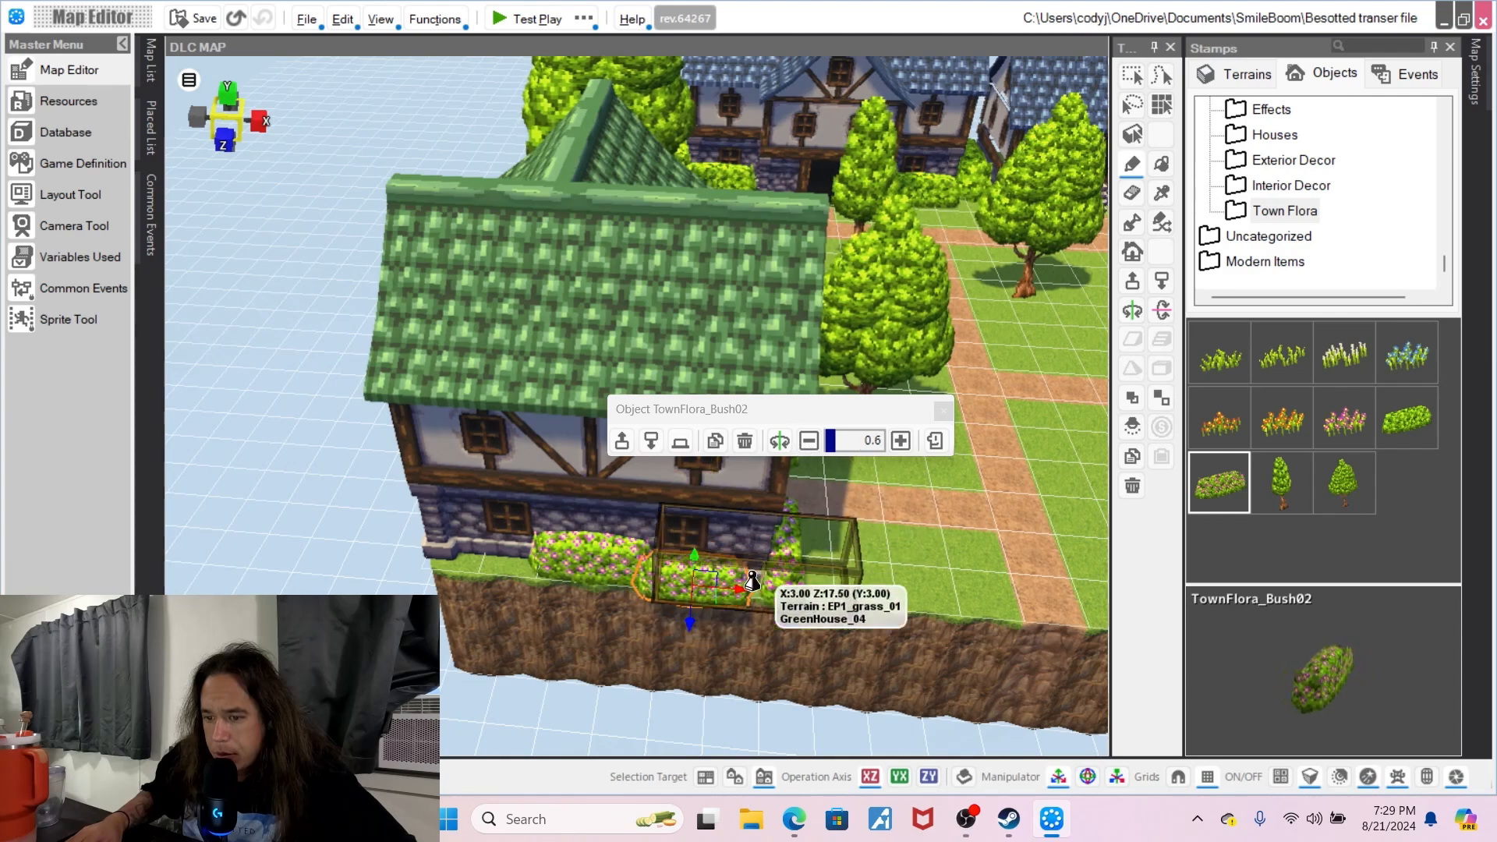
{"action": "left_click_drag", "start_coordinate": [700, 614], "coordinate": [701, 608]}
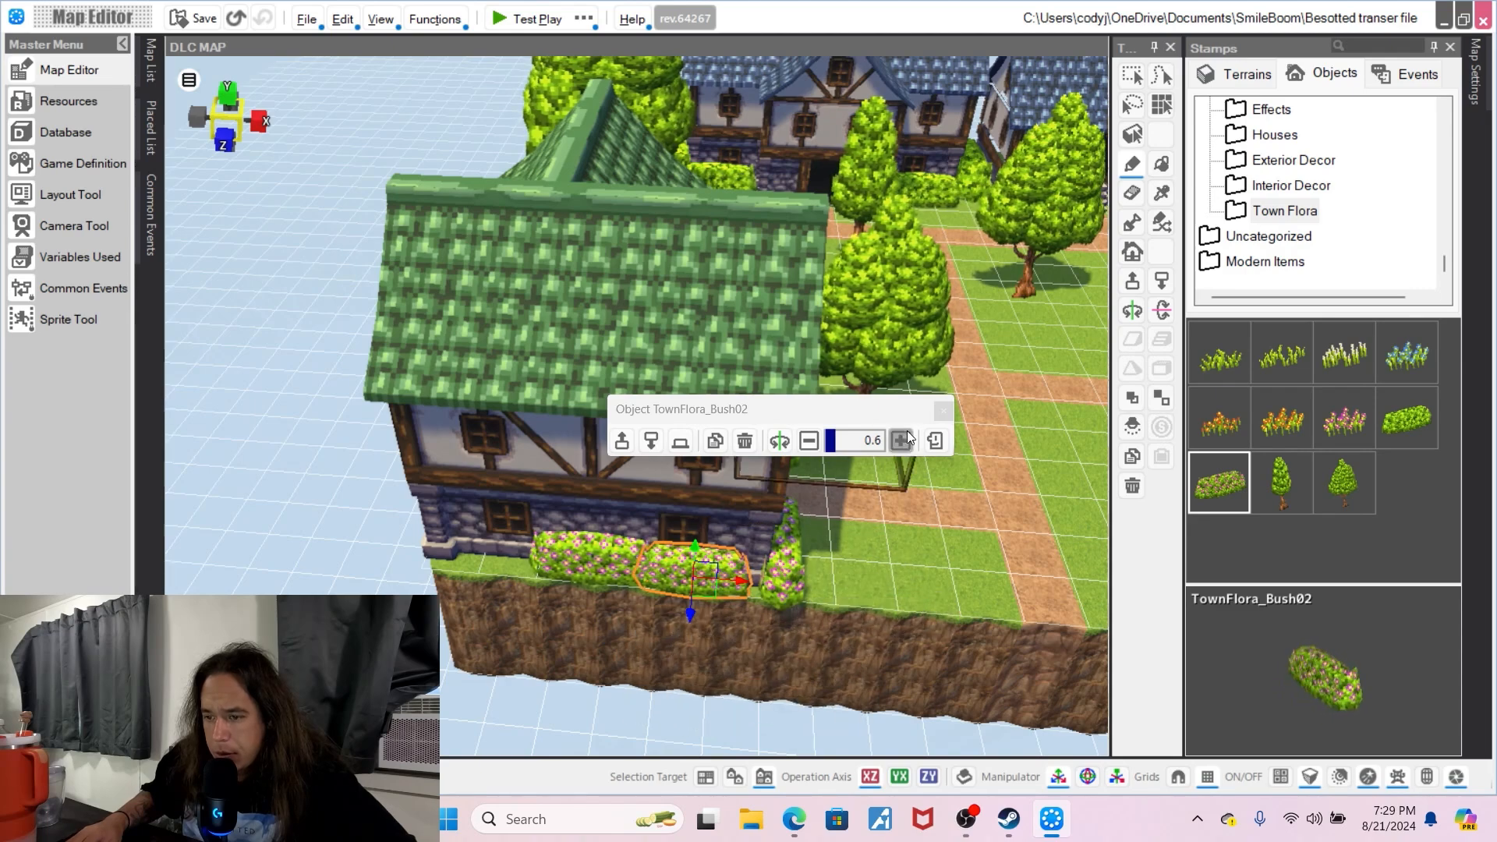
- Duplicate the flowering bush, now at scale 0.7, and set the copy to fill the far end of the green house's hedge
{"action": "right_click", "coordinate": [743, 597]}
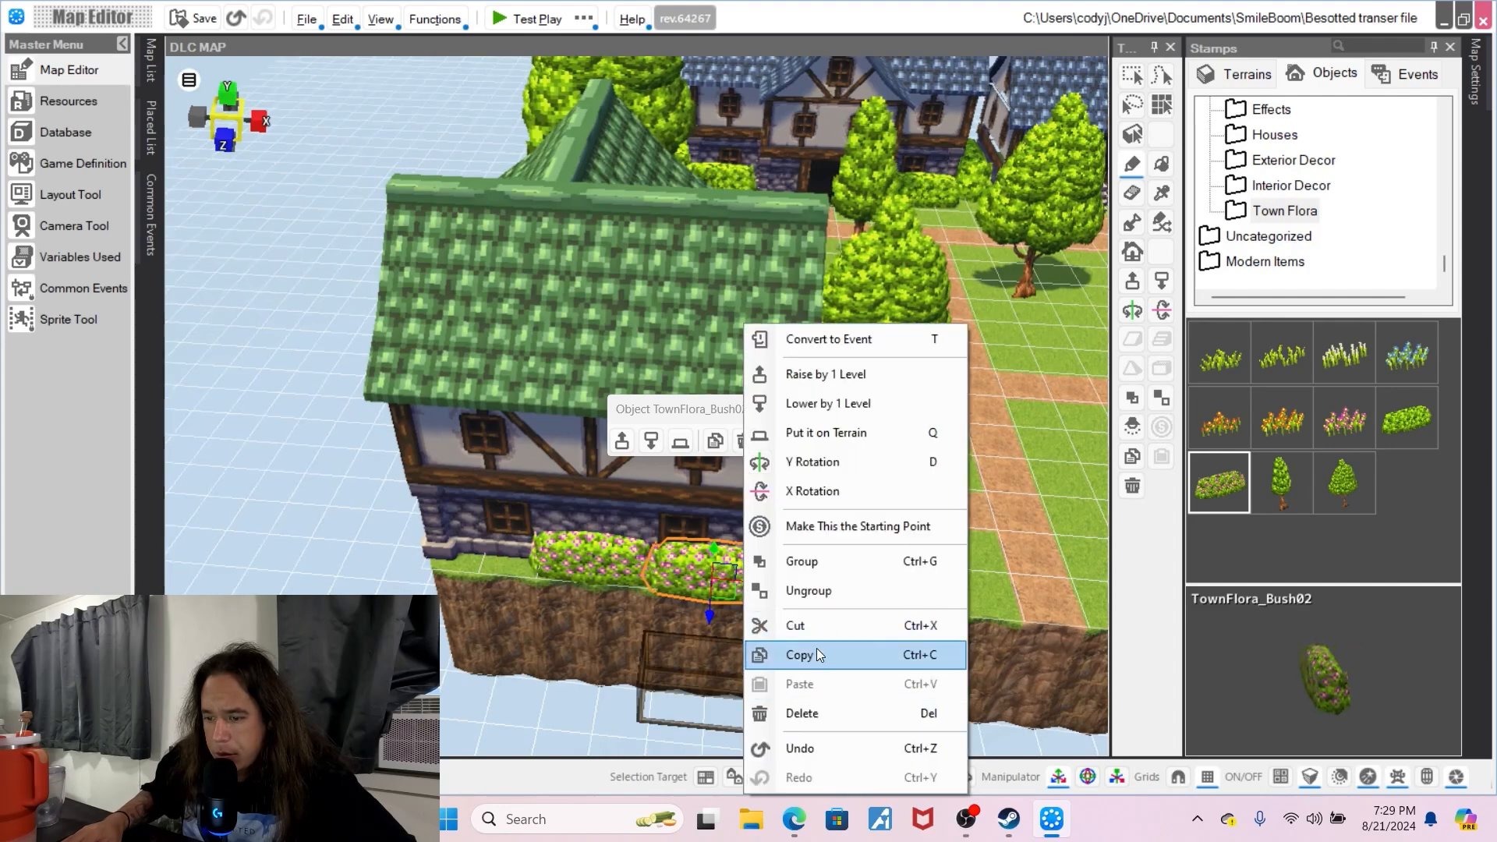
{"action": "left_click", "coordinate": [816, 652]}
{"action": "key", "text": "ctrl+v"}
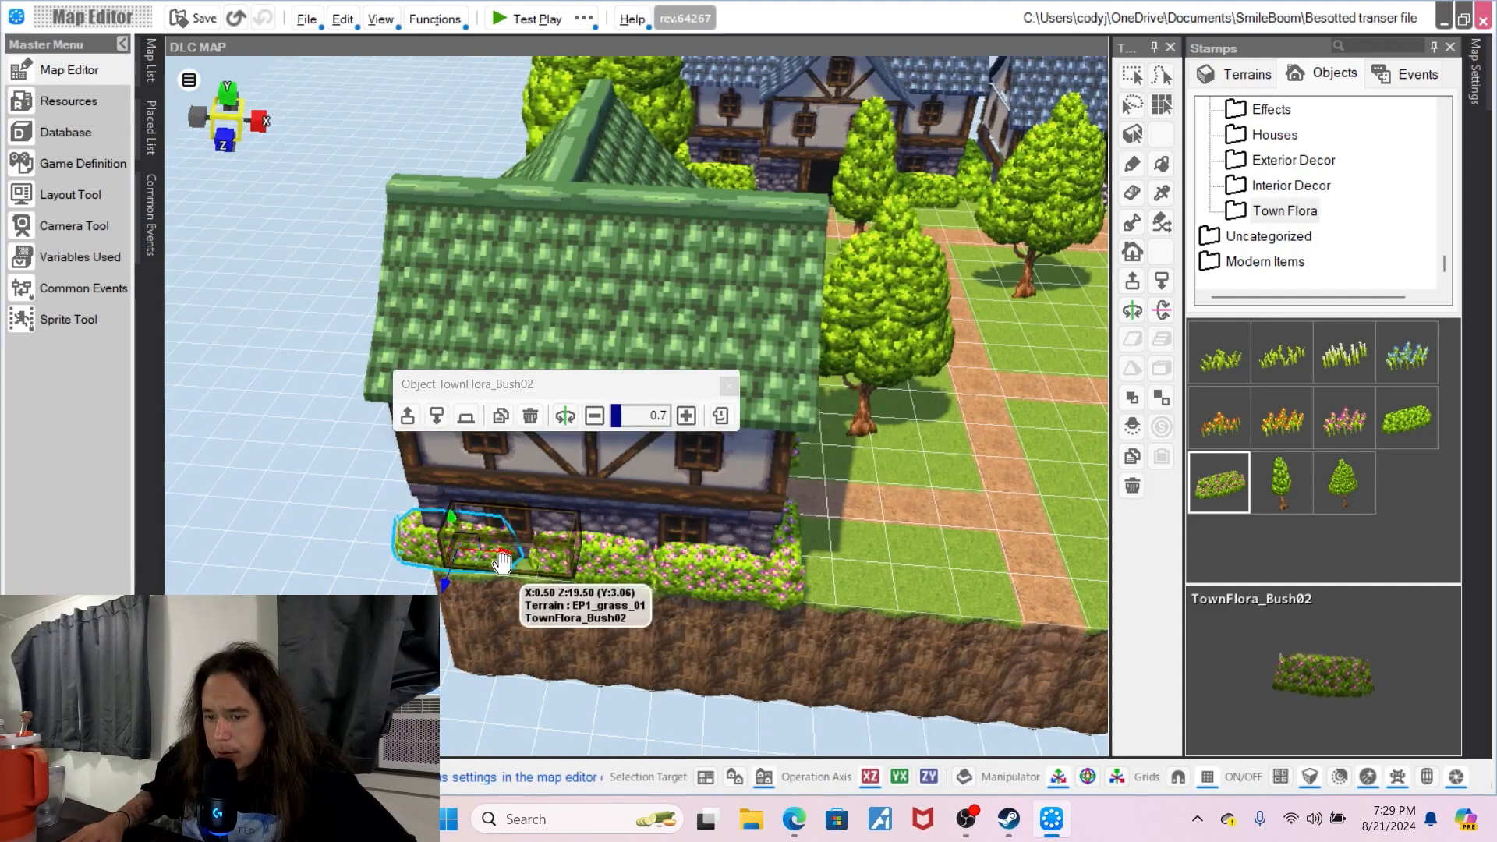
{"action": "left_click_drag", "start_coordinate": [506, 558], "coordinate": [535, 559]}
{"action": "middle_click_drag", "start_coordinate": [920, 565], "coordinate": [838, 581]}
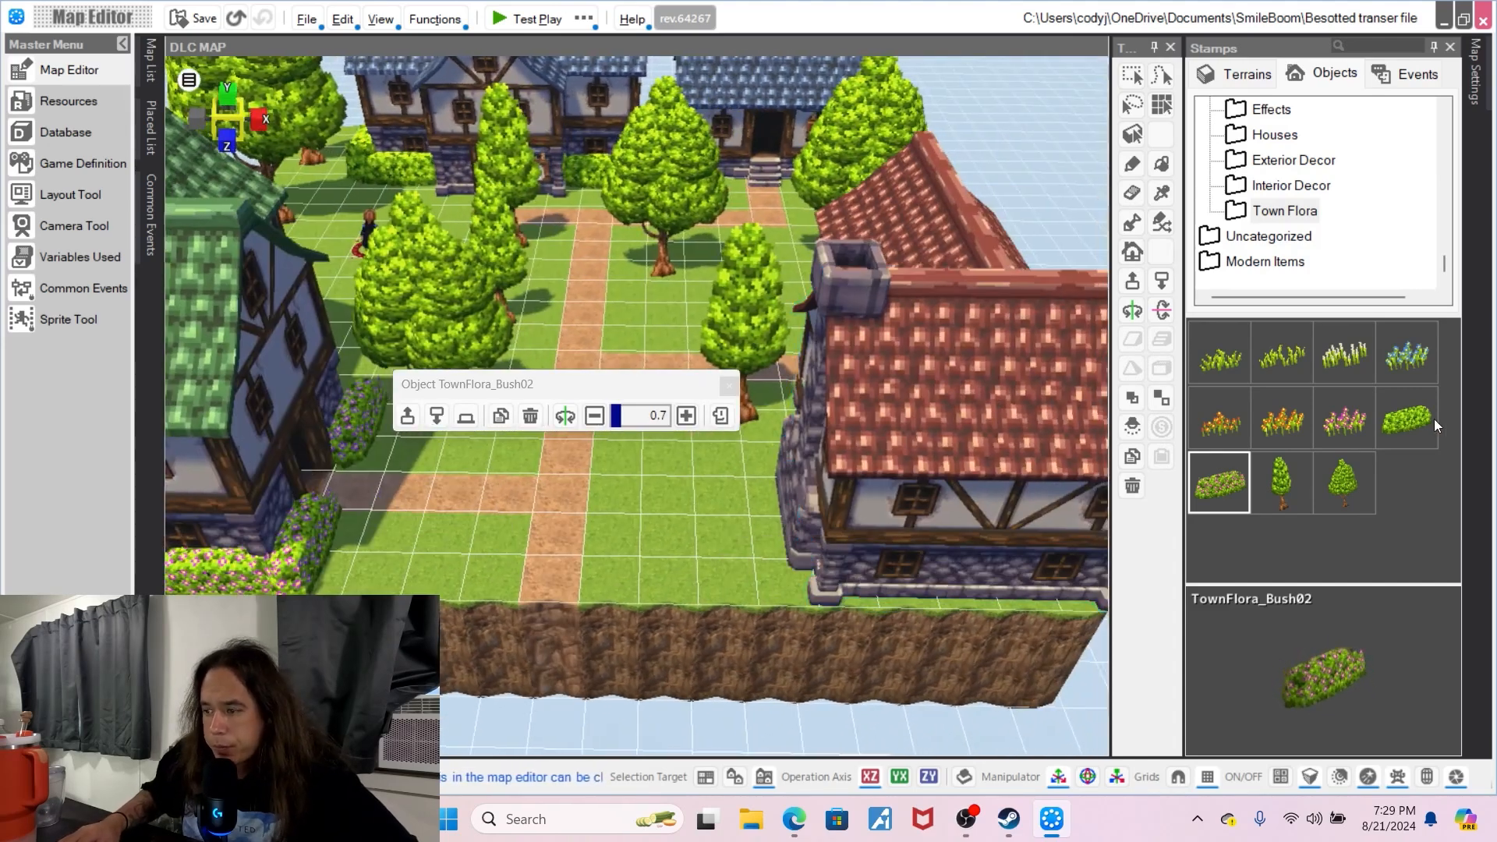
{"action": "left_click", "coordinate": [1408, 420]}
{"action": "left_click", "coordinate": [923, 622]}
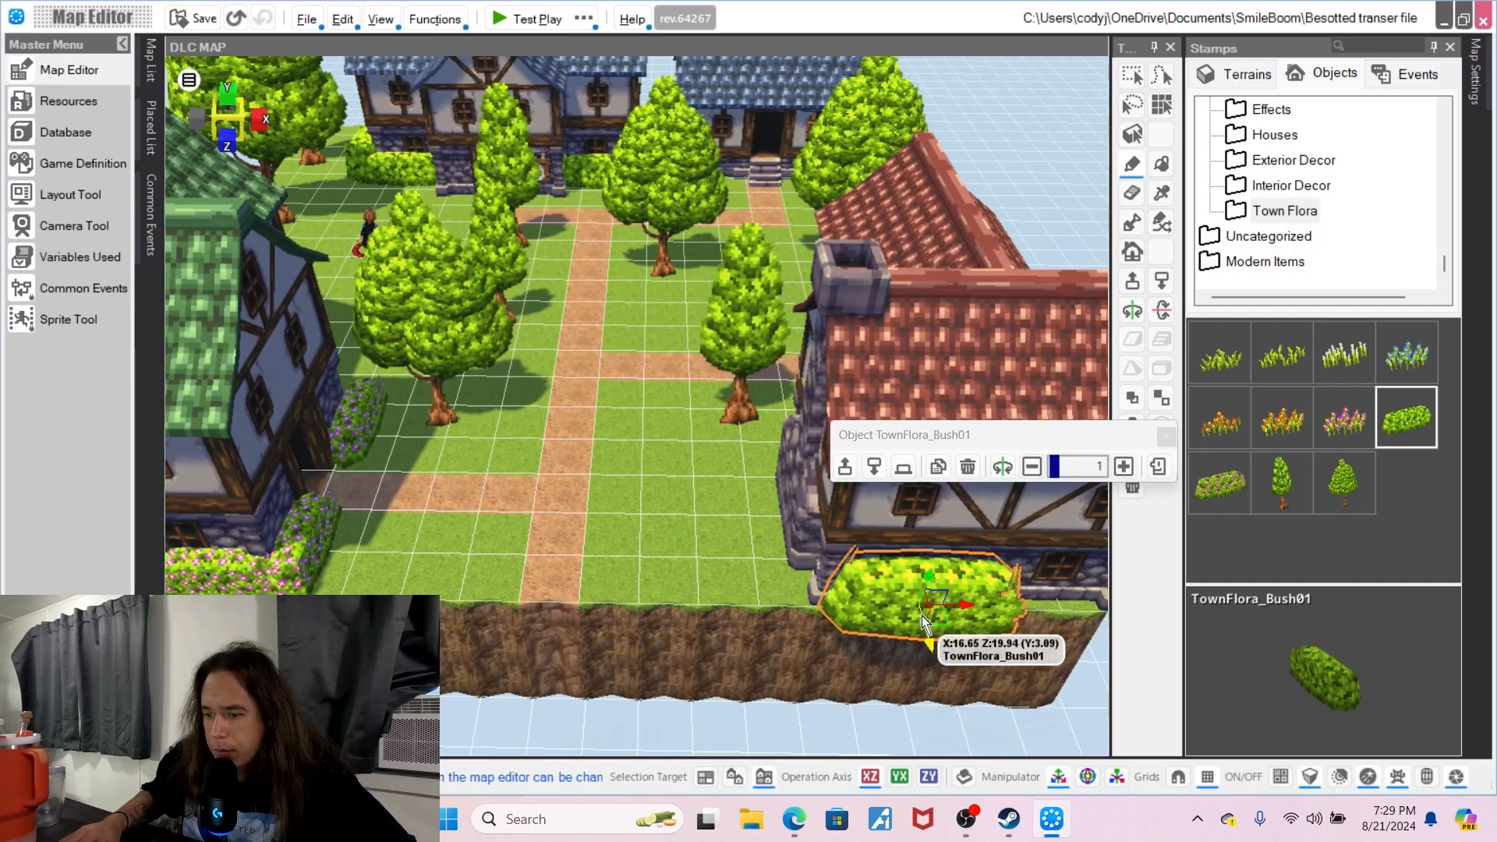
{"action": "right_click", "coordinate": [878, 616]}
{"action": "left_click", "coordinate": [933, 719]}
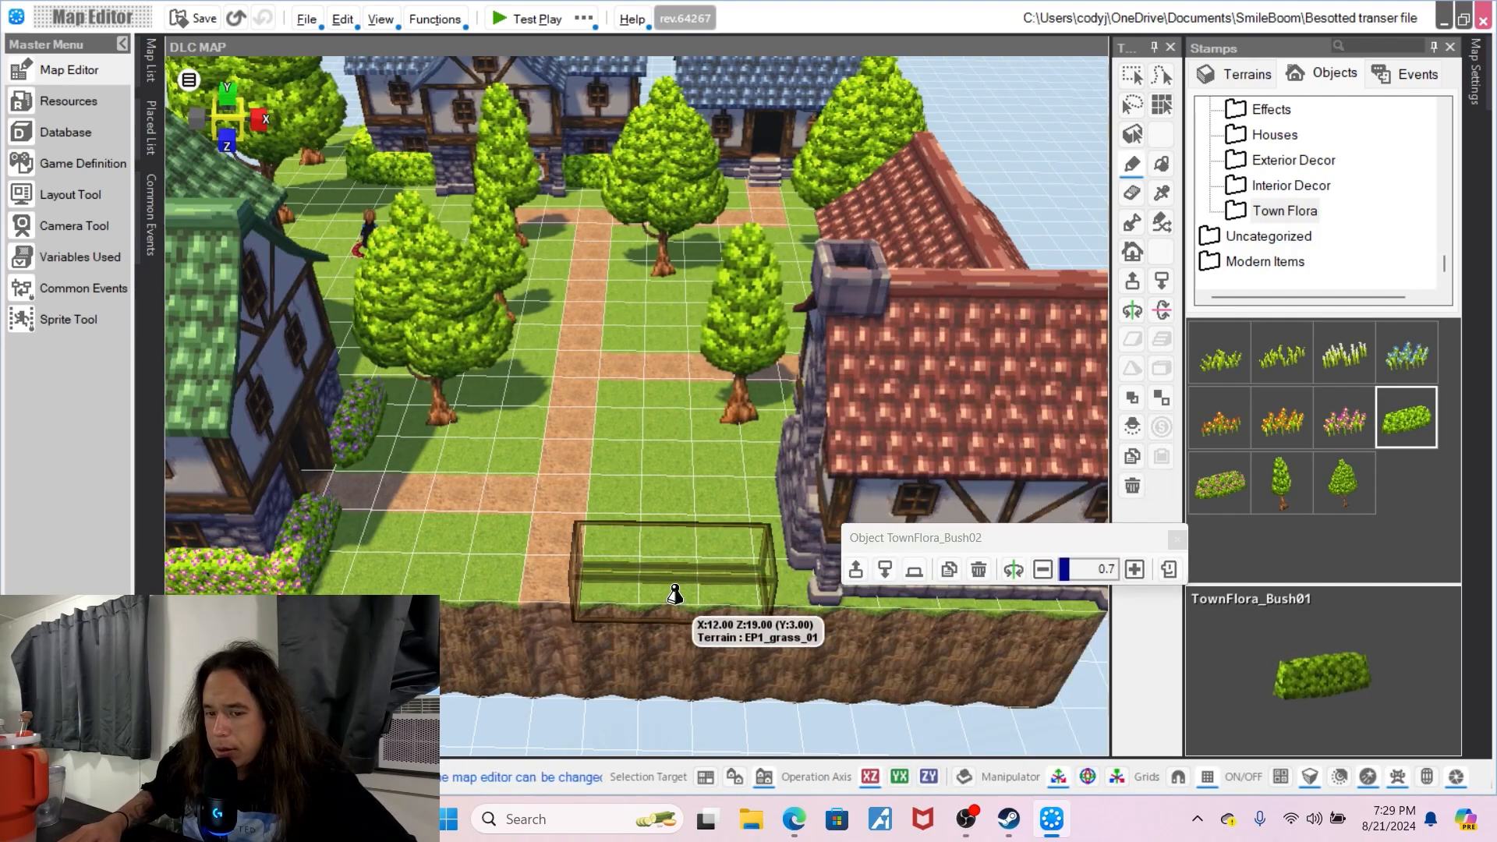
{"action": "right_click", "coordinate": [674, 594]}
{"action": "left_click", "coordinate": [515, 573]}
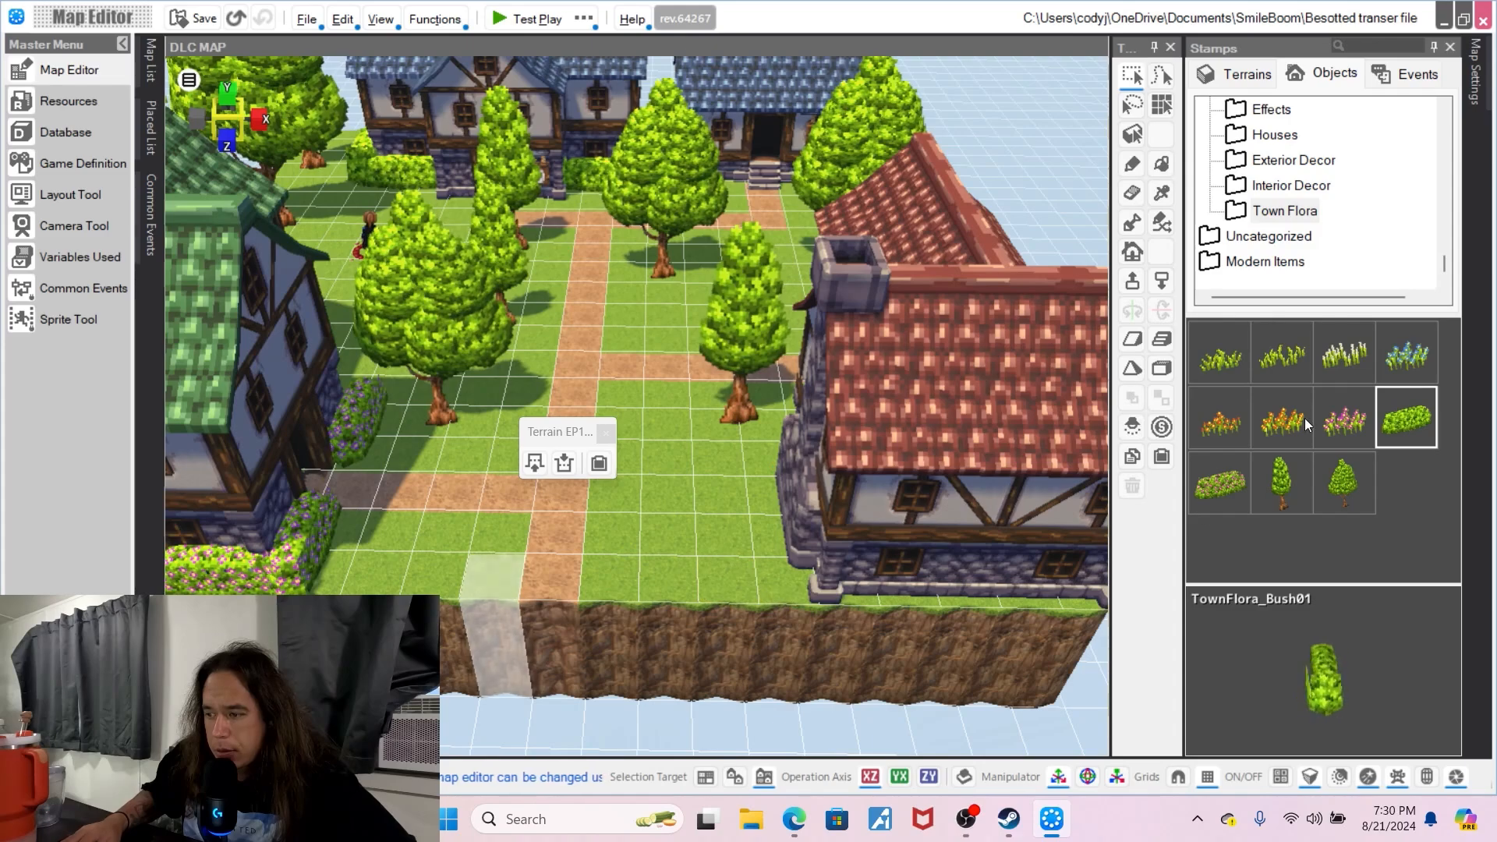
- Place overlapping TownFlora_PinkFlowers02 clusters on the grass between the green house's corner bush and its entrance path
{"action": "left_click", "coordinate": [1341, 421]}
{"action": "right_click_drag", "start_coordinate": [743, 448], "coordinate": [637, 501]}
{"action": "middle_click_drag", "start_coordinate": [517, 532], "coordinate": [729, 620]}
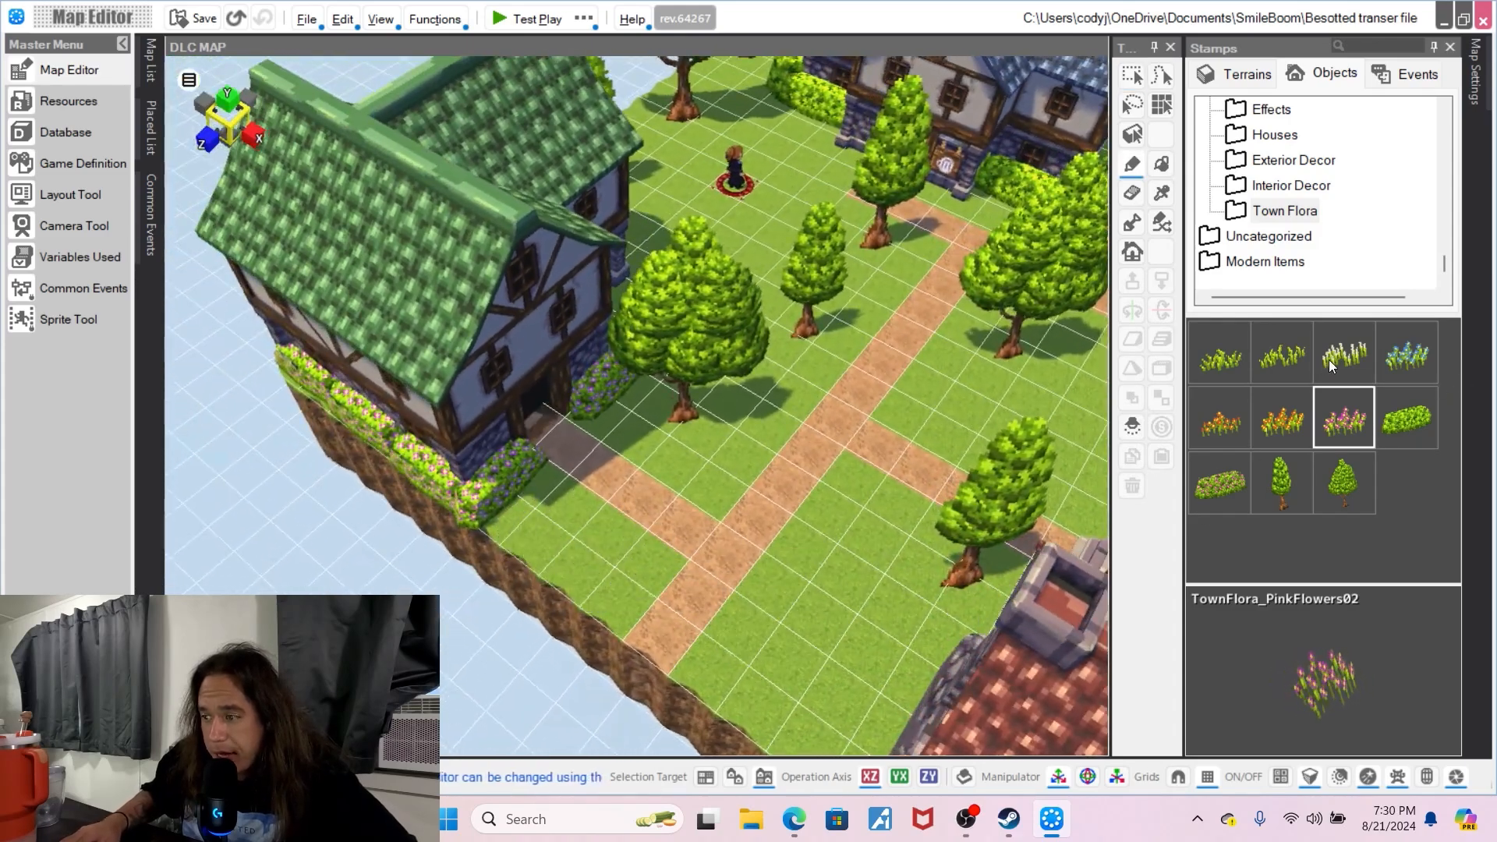
{"action": "left_click", "coordinate": [572, 510]}
{"action": "left_click", "coordinate": [631, 555]}
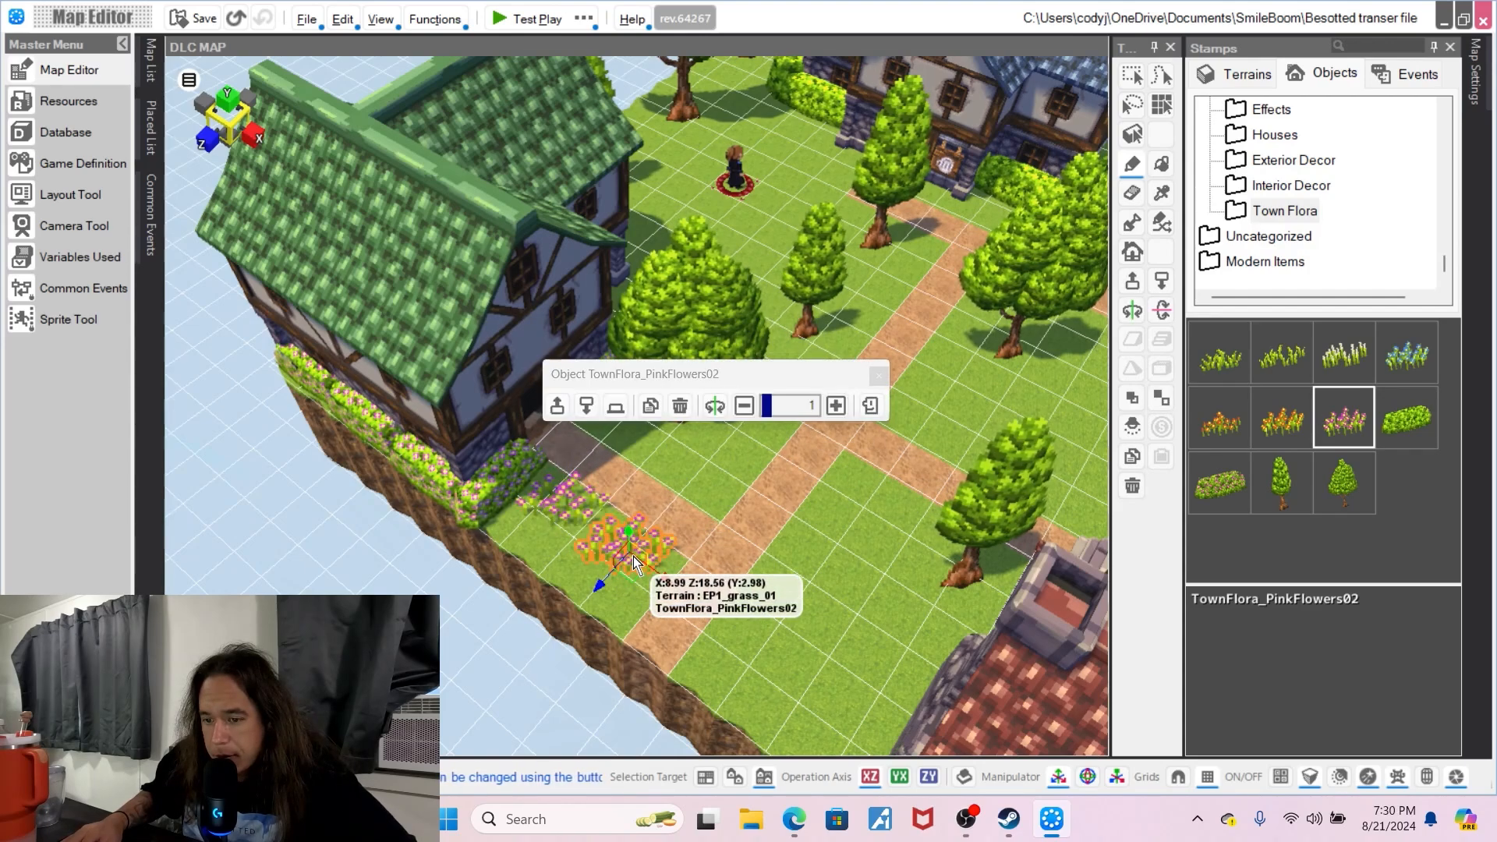
{"action": "left_click", "coordinate": [603, 538]}
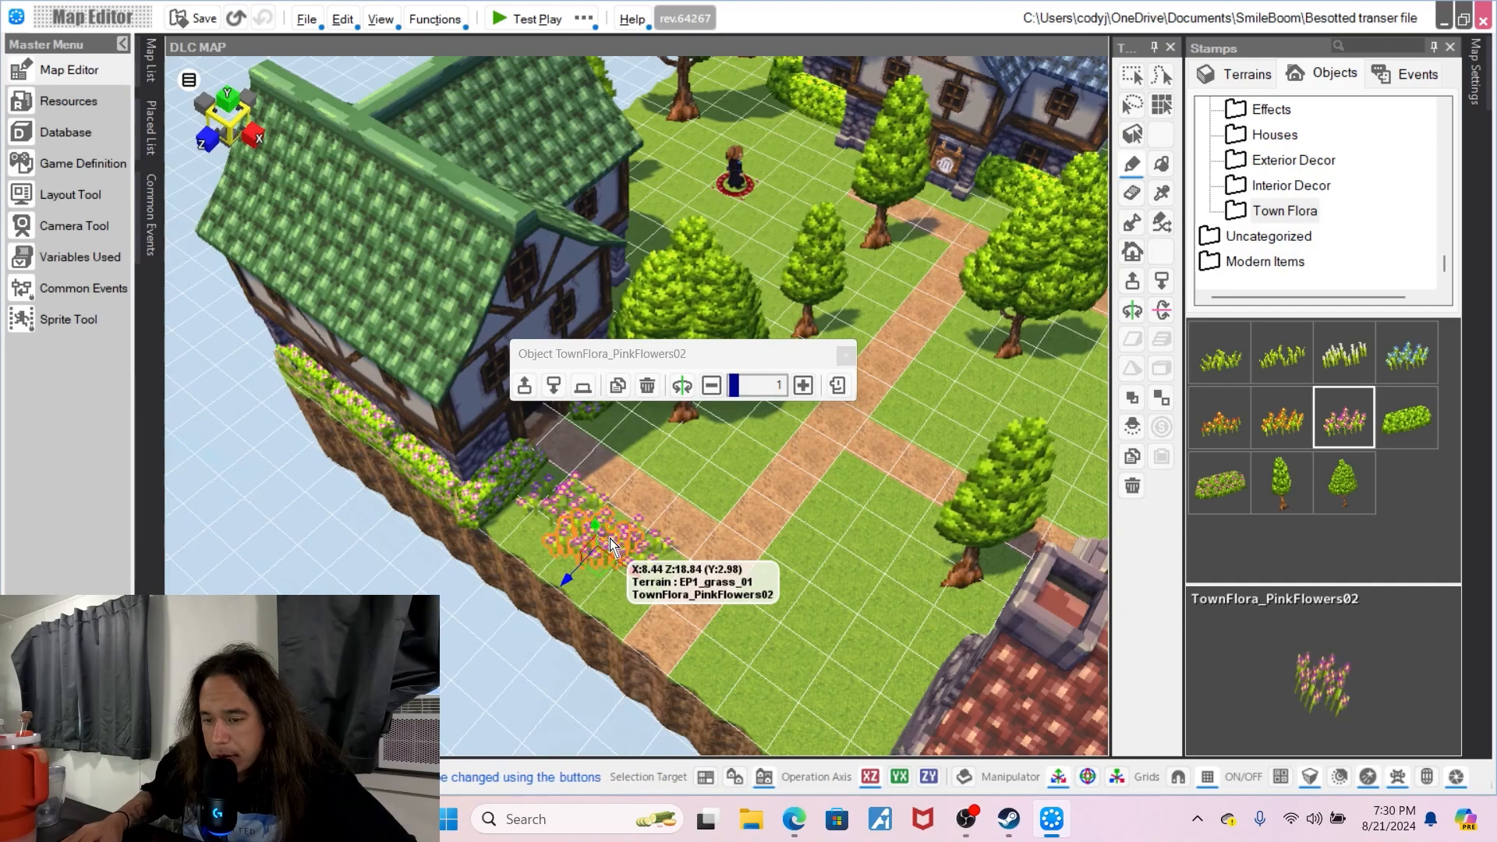
{"action": "left_click", "coordinate": [610, 515]}
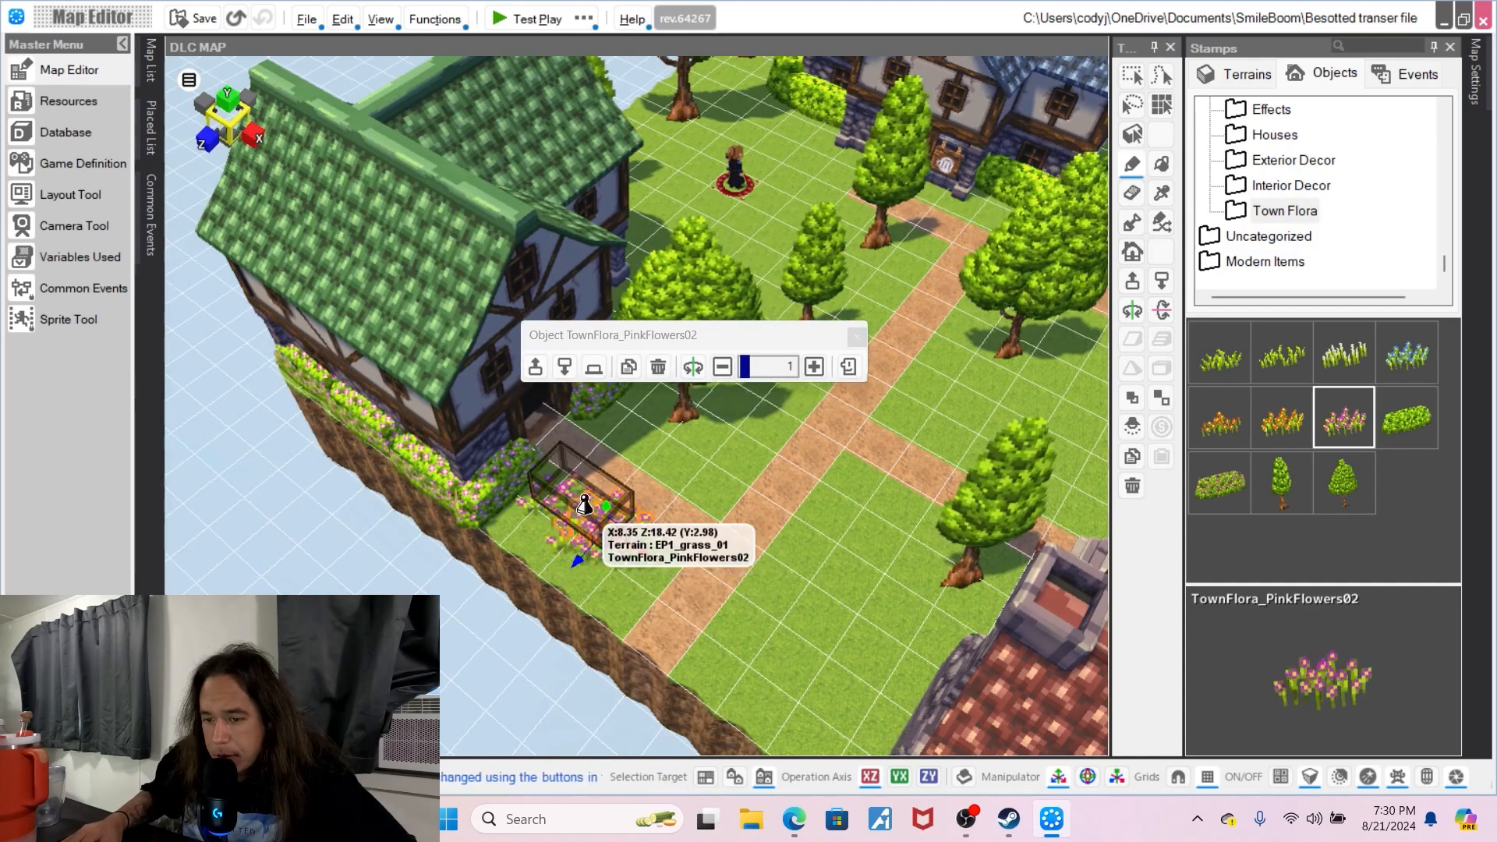
{"action": "left_click", "coordinate": [568, 497]}
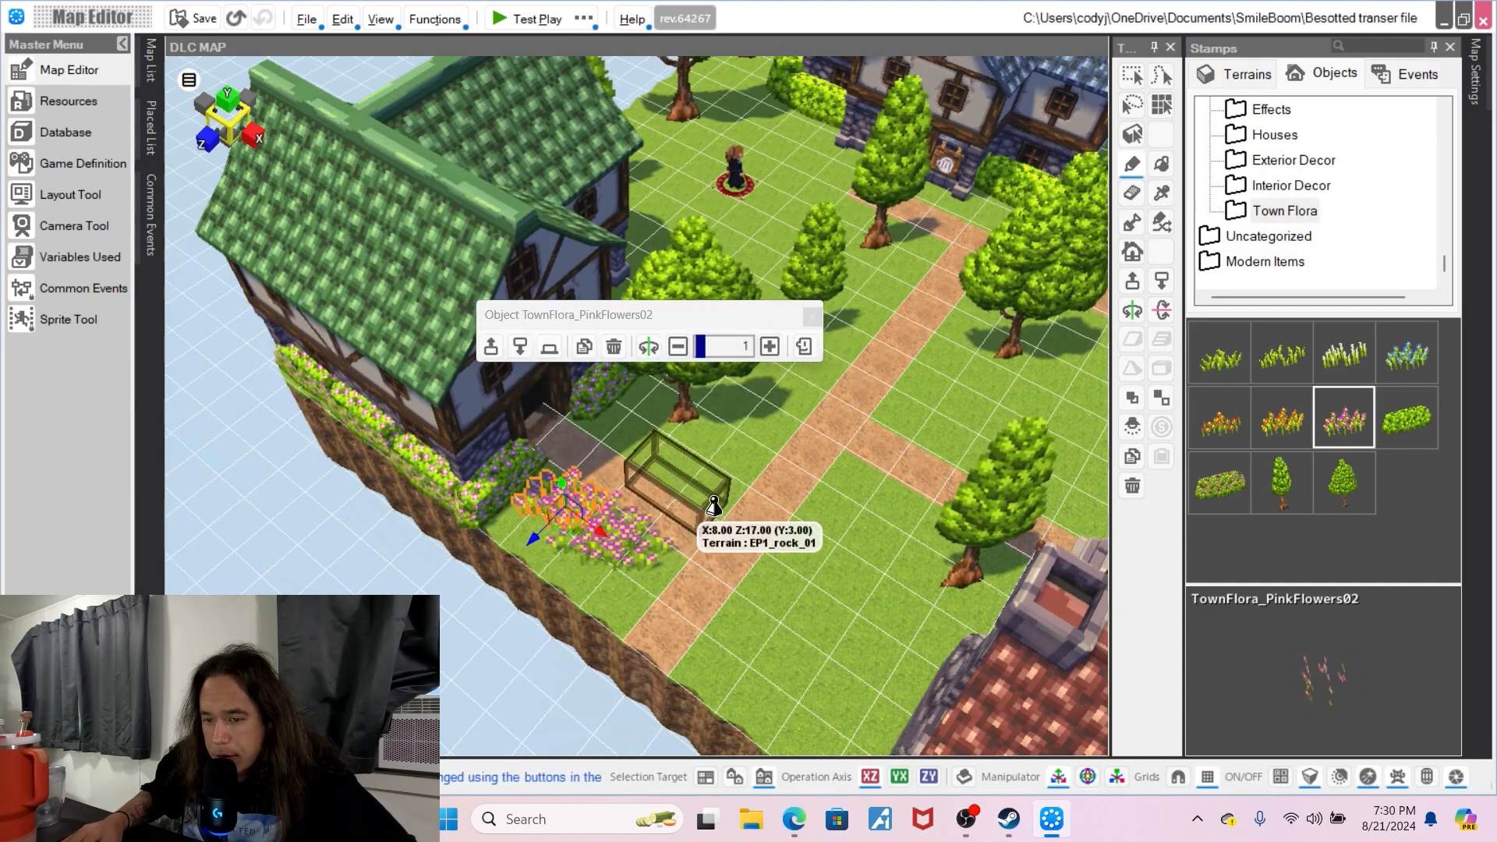
- Place a TownFlora_BlueFlowers02 cluster at the base of the large tree beside the green house's entrance
{"action": "left_click", "coordinate": [700, 458]}
{"action": "scroll", "coordinate": [700, 465], "scroll_direction": "up", "scroll_amount": 5}
{"action": "scroll", "coordinate": [702, 466], "scroll_direction": "down", "scroll_amount": 5}
{"action": "scroll", "coordinate": [748, 437], "scroll_direction": "up", "scroll_amount": 3}
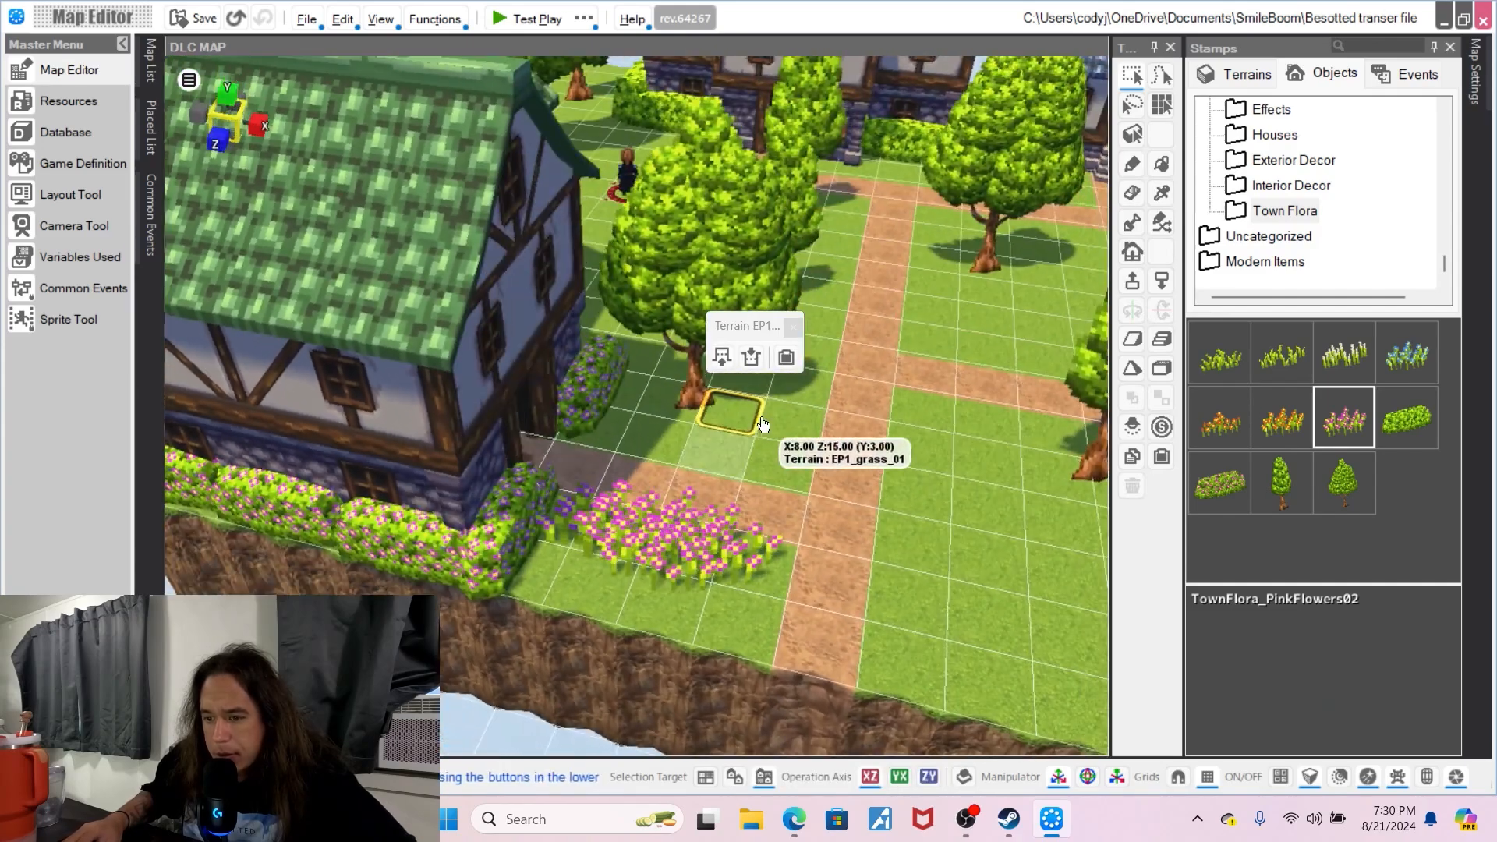
{"action": "middle_click_drag", "start_coordinate": [765, 427], "coordinate": [686, 467]}
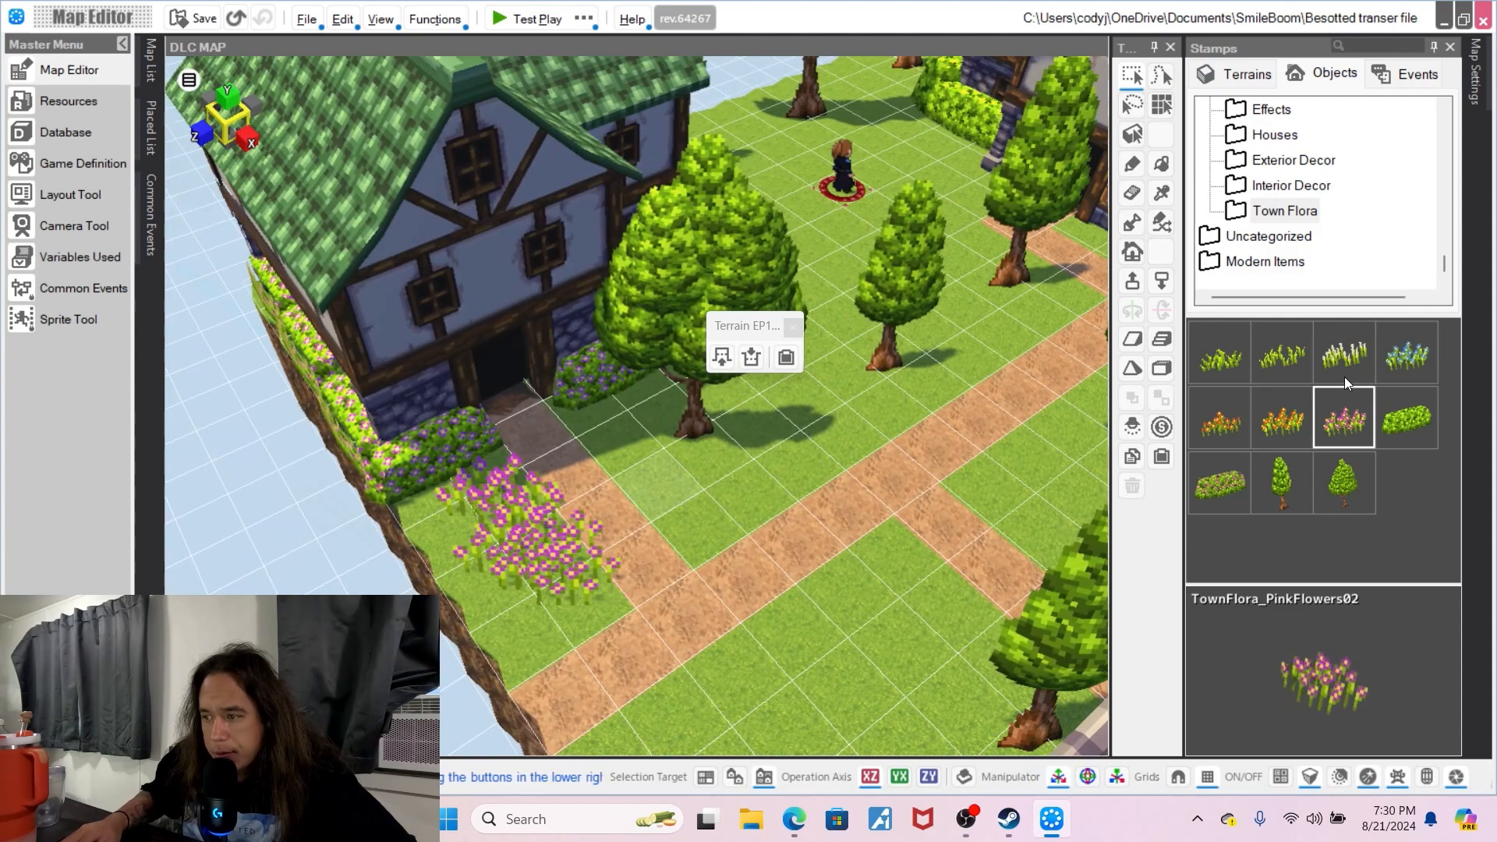
{"action": "left_click", "coordinate": [1406, 352]}
{"action": "left_click", "coordinate": [706, 453]}
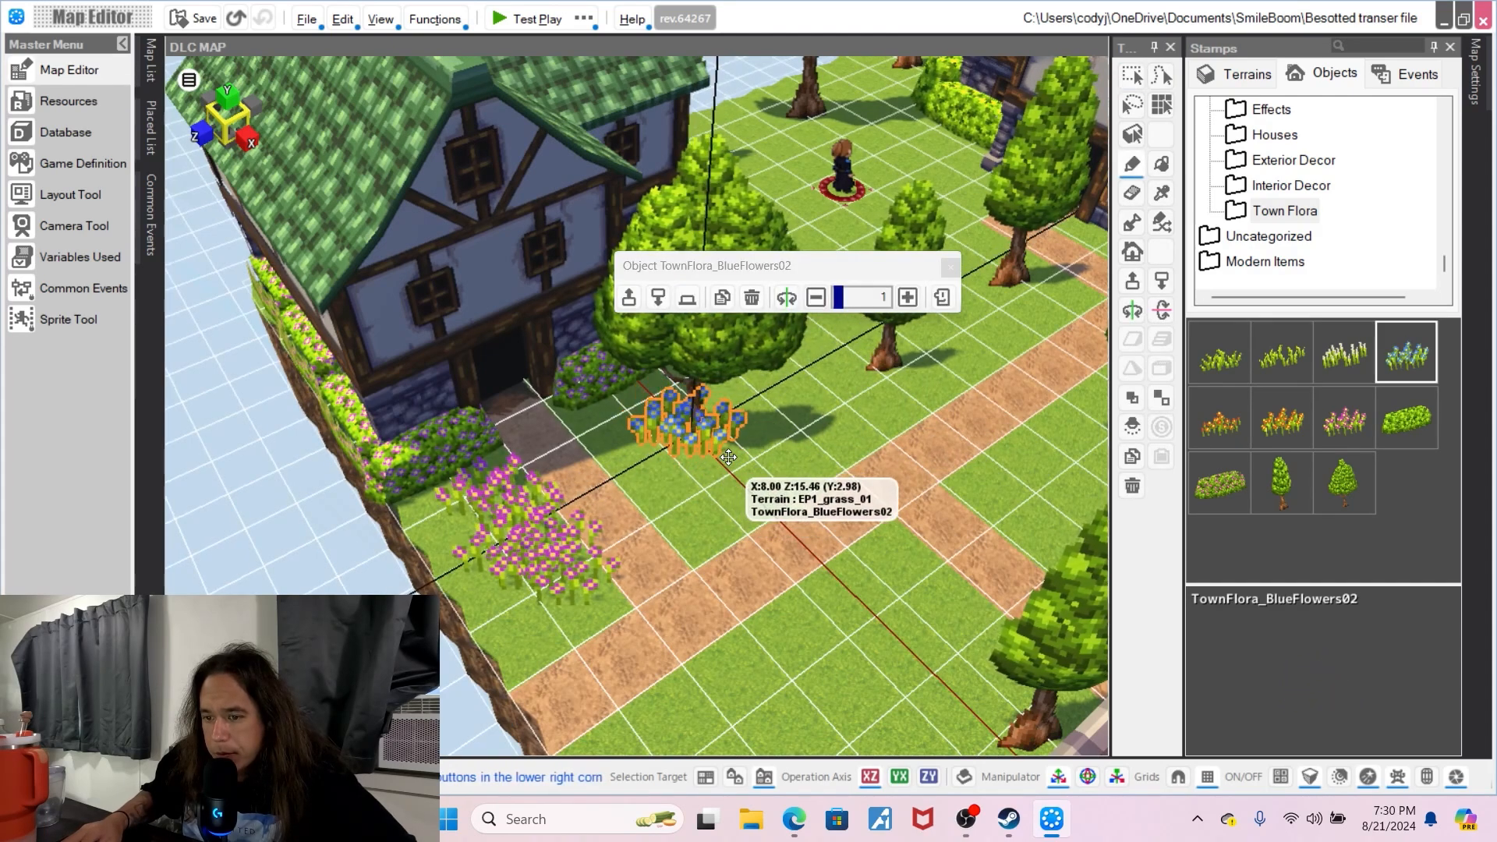
- Place TownFlora_BlueFlowers02 around the small tree along the path and around the tree near the large blue house's entrance
{"action": "middle_click_drag", "start_coordinate": [678, 437], "coordinate": [826, 447]}
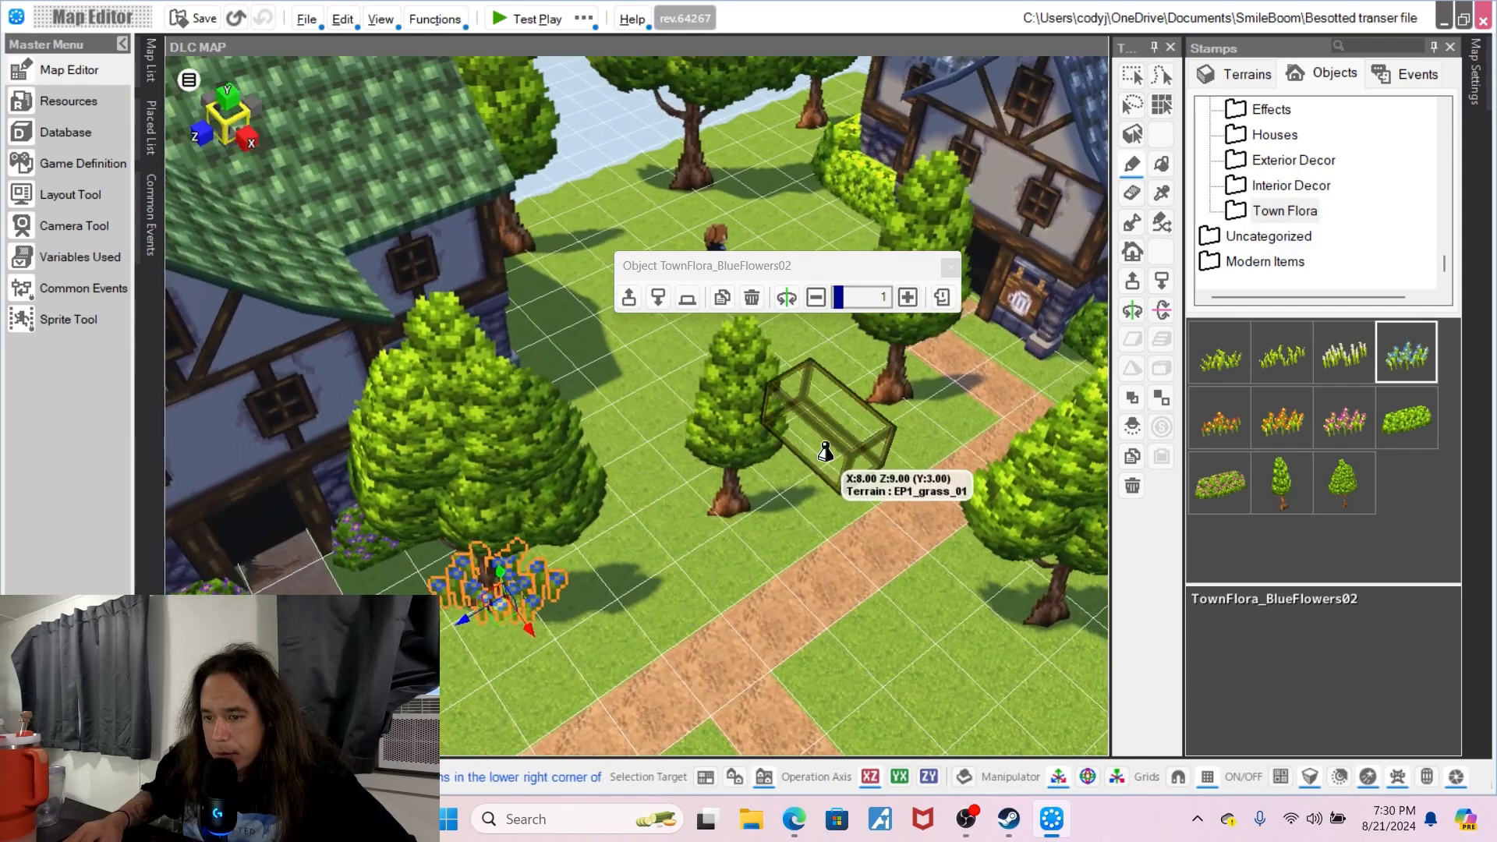
{"action": "left_click", "coordinate": [739, 508]}
{"action": "left_click_drag", "start_coordinate": [765, 544], "coordinate": [743, 535]}
{"action": "middle_click_drag", "start_coordinate": [809, 465], "coordinate": [729, 479]}
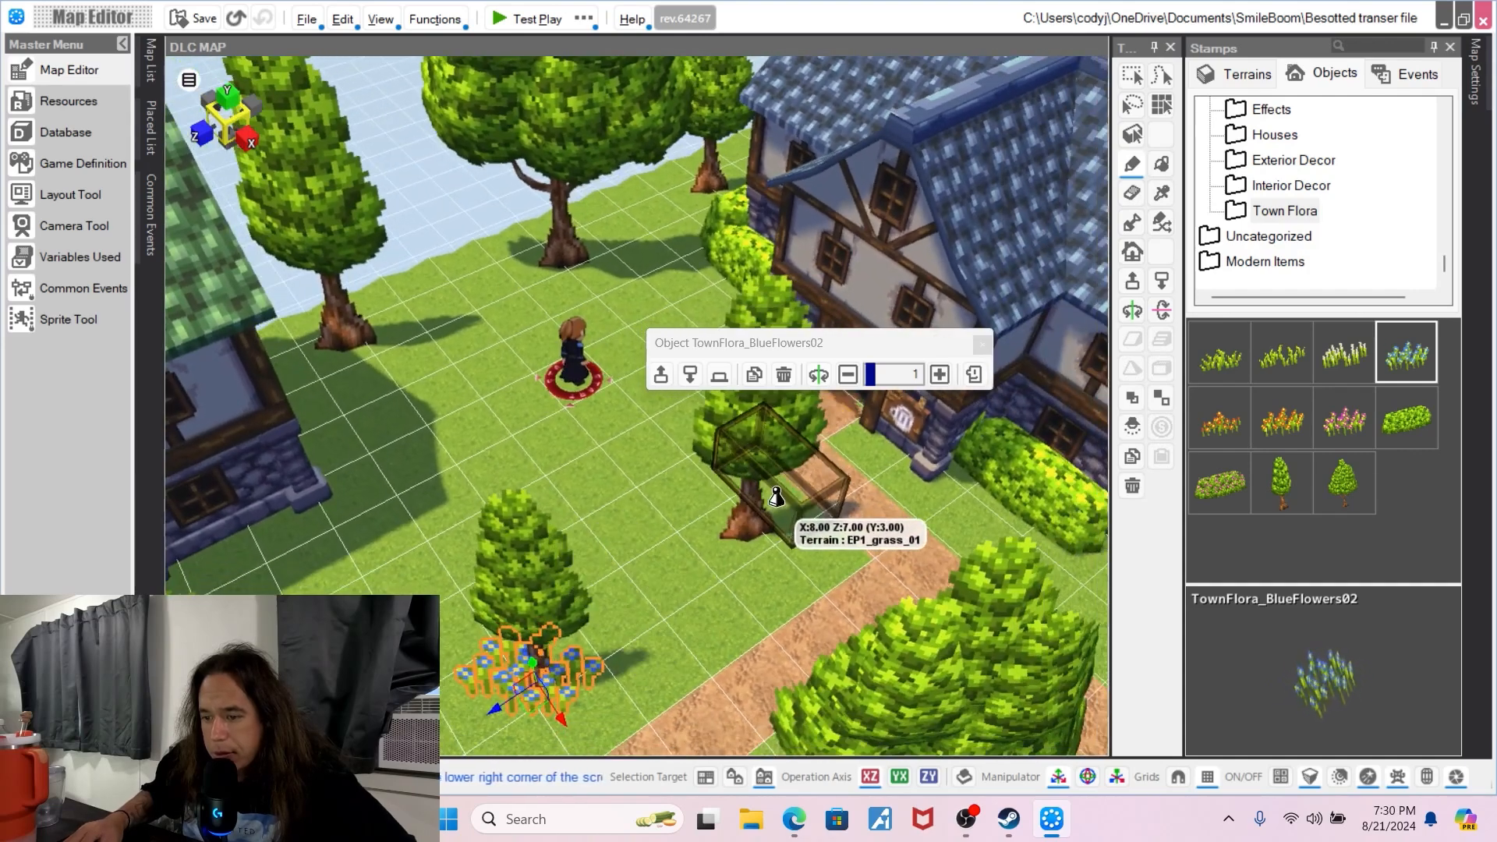
{"action": "left_click", "coordinate": [760, 534]}
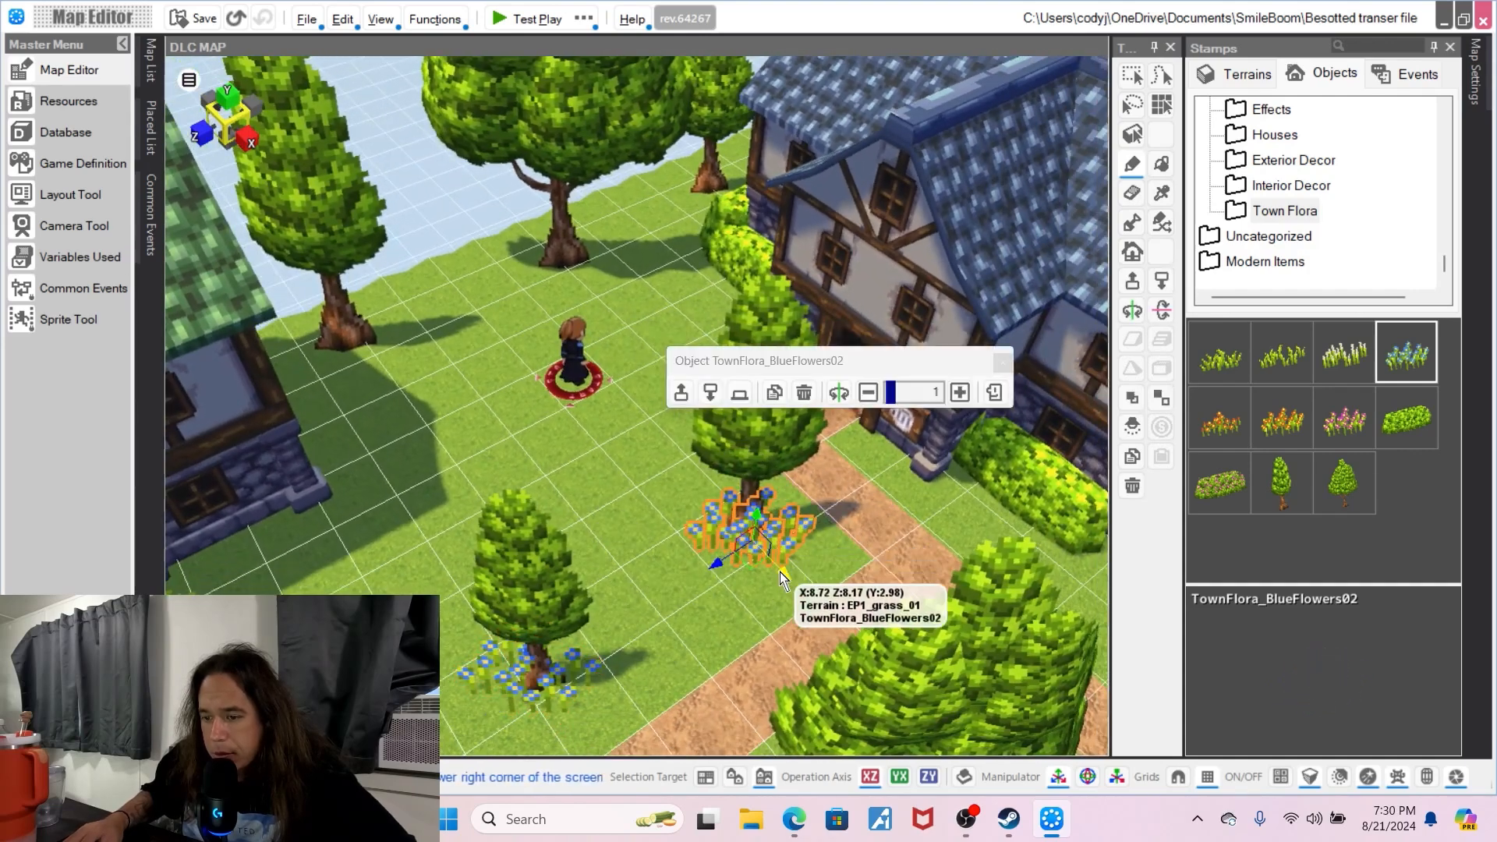
{"action": "left_click_drag", "start_coordinate": [782, 579], "coordinate": [719, 543]}
- Place TownFlora_BlueFlowers02 clusters at the bases of the trees along the map edge between the green and blue houses
{"action": "left_click", "coordinate": [358, 341]}
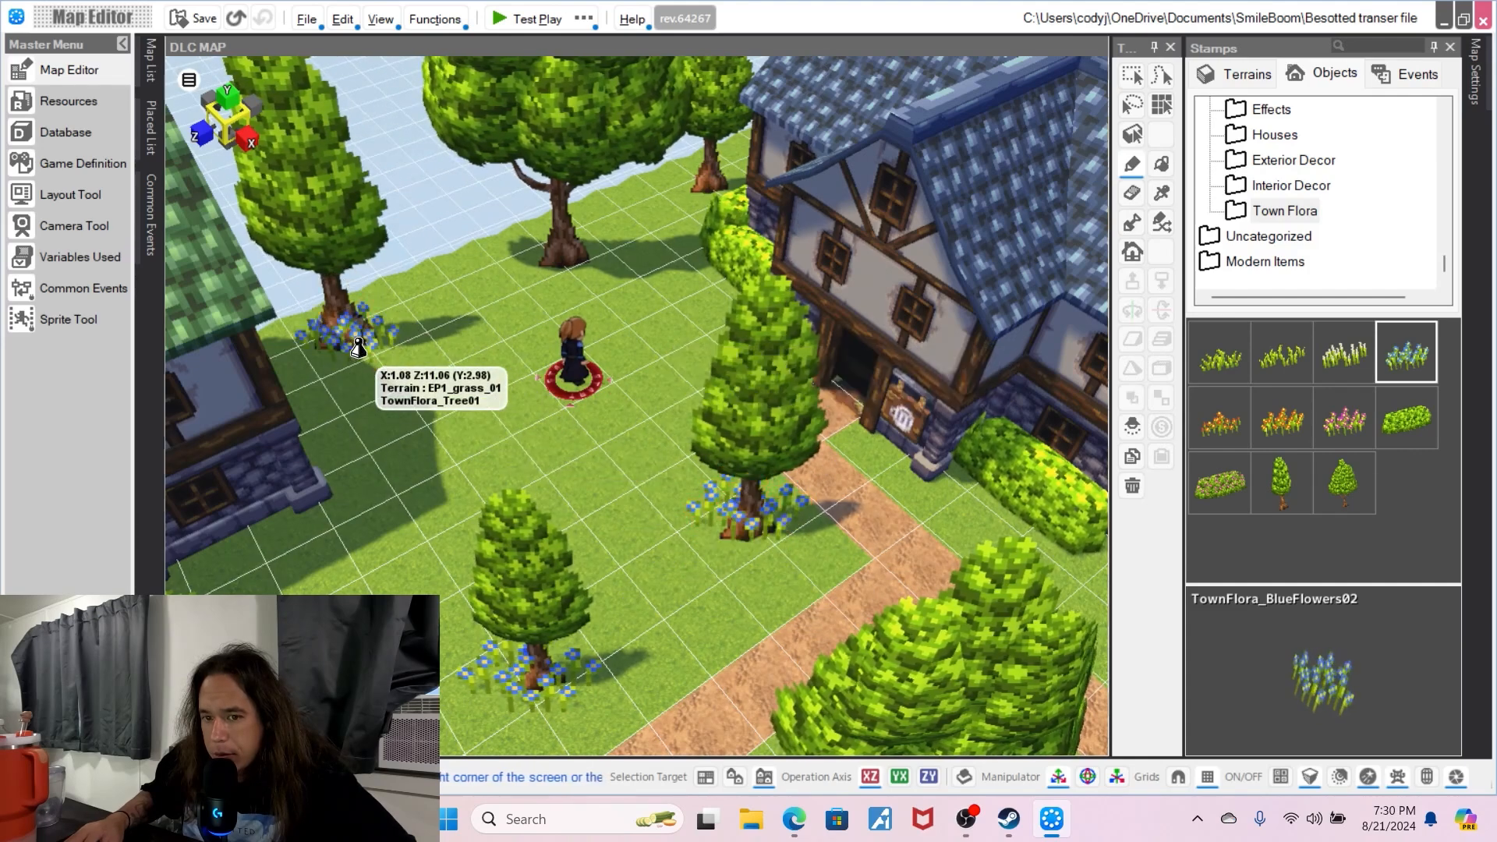
{"action": "mouse_move", "coordinate": [379, 372]}
{"action": "left_mouse_down"}
{"action": "mouse_move", "coordinate": [366, 360]}
{"action": "mouse_move", "coordinate": [382, 368]}
{"action": "left_mouse_up"}
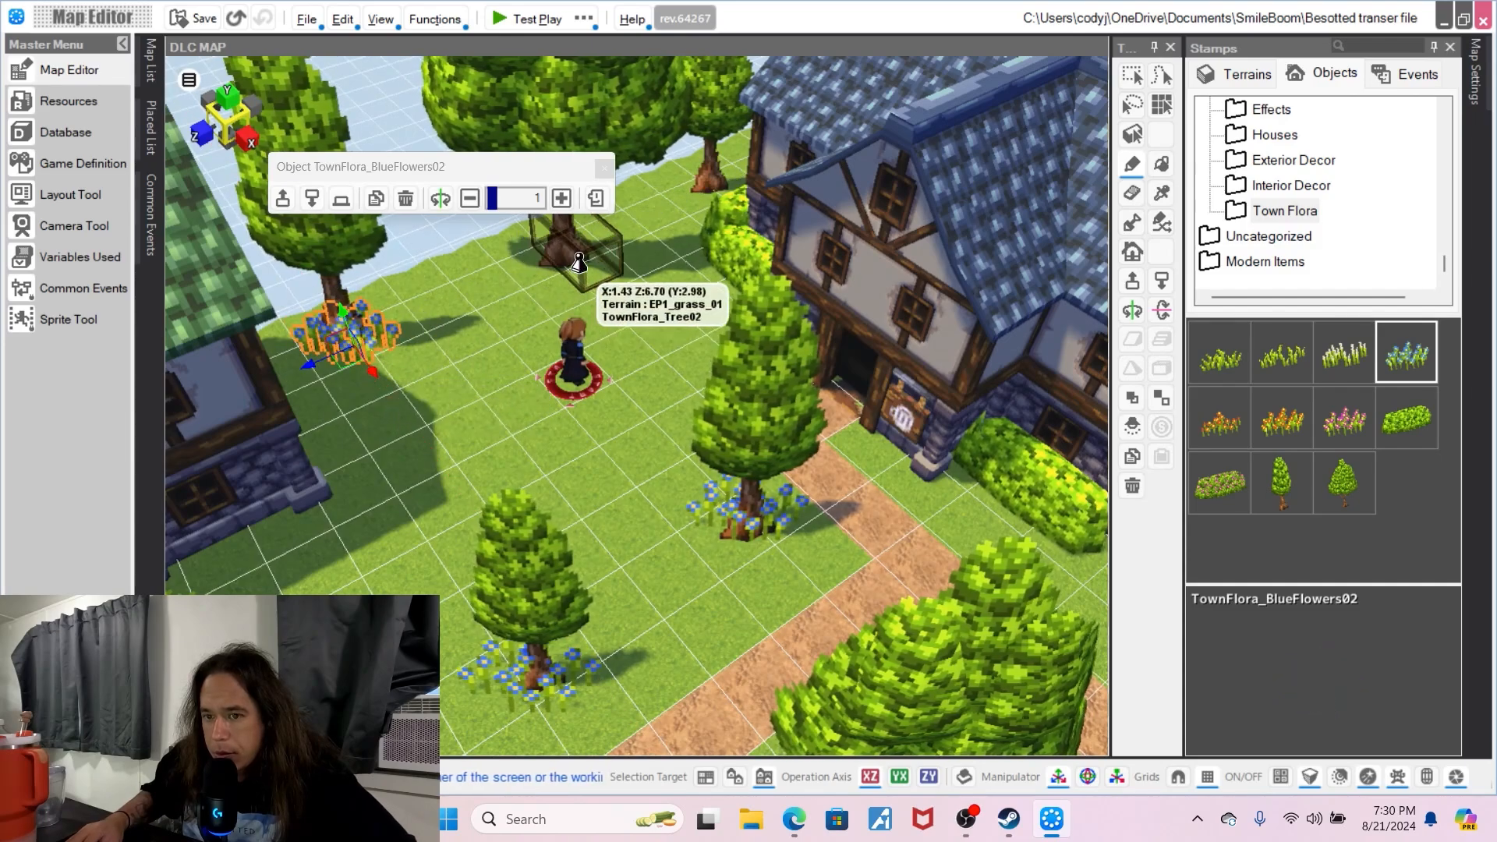
{"action": "right_click_drag", "start_coordinate": [571, 287], "coordinate": [568, 357]}
{"action": "middle_click_drag", "start_coordinate": [568, 357], "coordinate": [828, 382]}
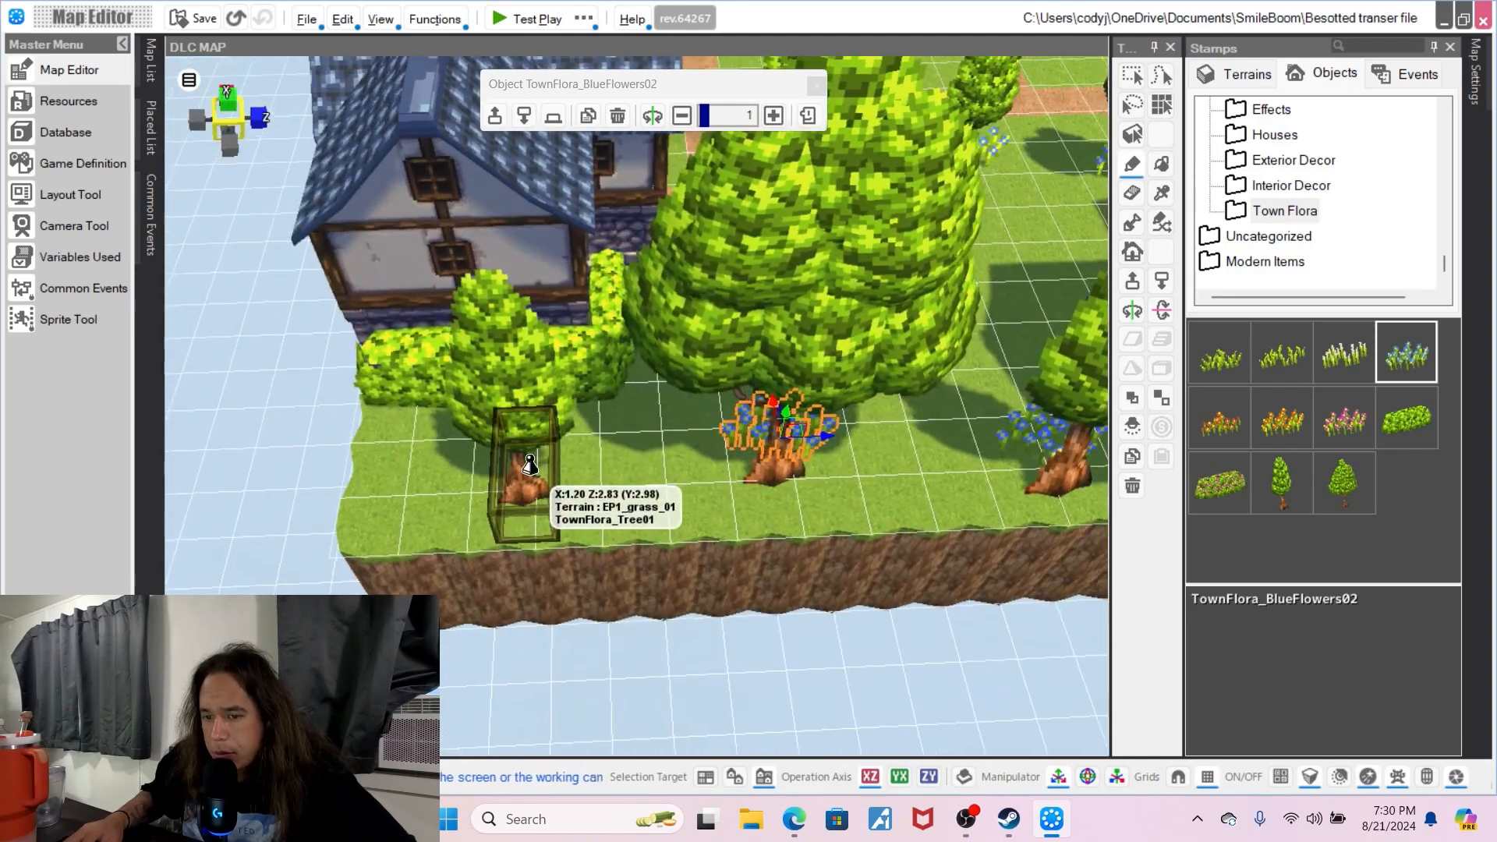
{"action": "left_click", "coordinate": [526, 471]}
- Place TownFlora_BlueFlowers02 clusters around the large tree between the dirt paths and the tree beside the inn's entrance
{"action": "right_click_drag", "start_coordinate": [750, 456], "coordinate": [624, 549]}
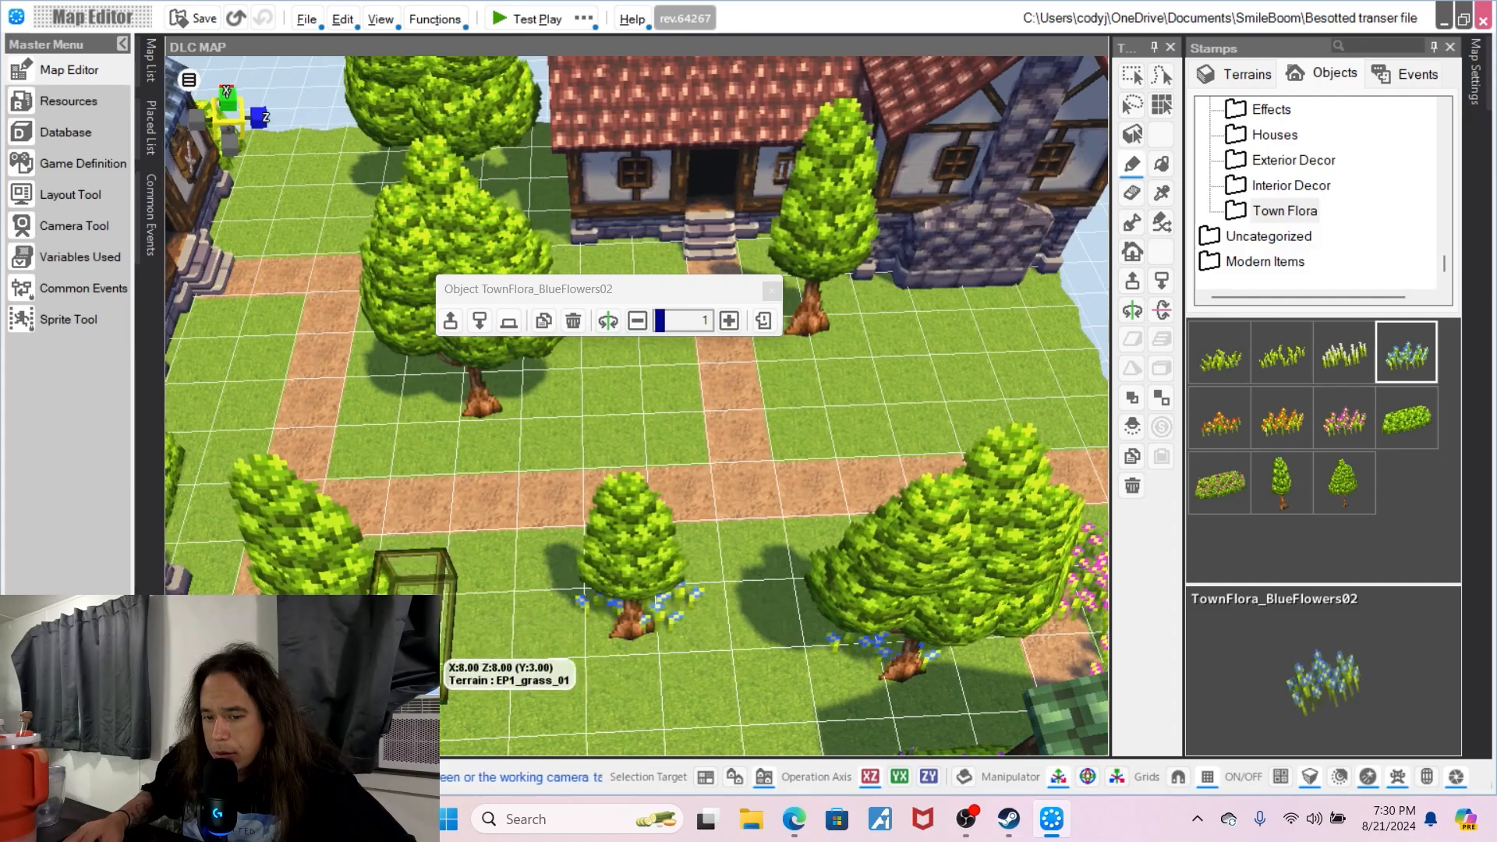
{"action": "left_click", "coordinate": [481, 345]}
{"action": "right_click_drag", "start_coordinate": [575, 385], "coordinate": [429, 351]}
{"action": "left_click_drag", "start_coordinate": [666, 286], "coordinate": [685, 284]}
{"action": "right_click_drag", "start_coordinate": [665, 379], "coordinate": [852, 318]}
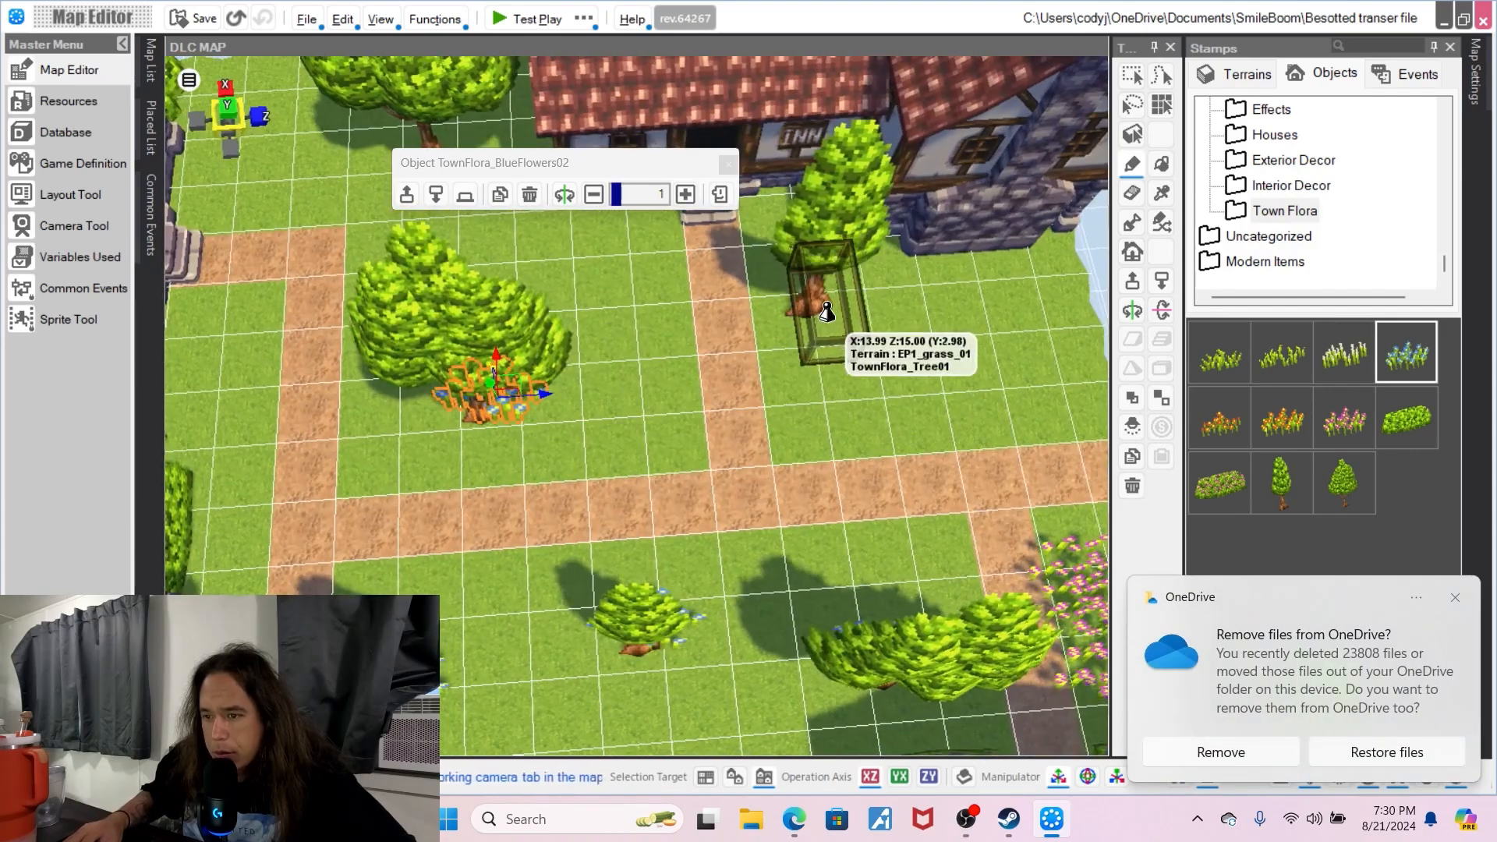
{"action": "left_click", "coordinate": [824, 309]}
{"action": "left_click_drag", "start_coordinate": [863, 314], "coordinate": [849, 313]}
- Place TownFlora_BlueFlowers02 at the tree on the inn's other side and add clusters to the large central and small path-side trees
{"action": "middle_click_drag", "start_coordinate": [669, 305], "coordinate": [665, 341]}
{"action": "left_click", "coordinate": [639, 291]}
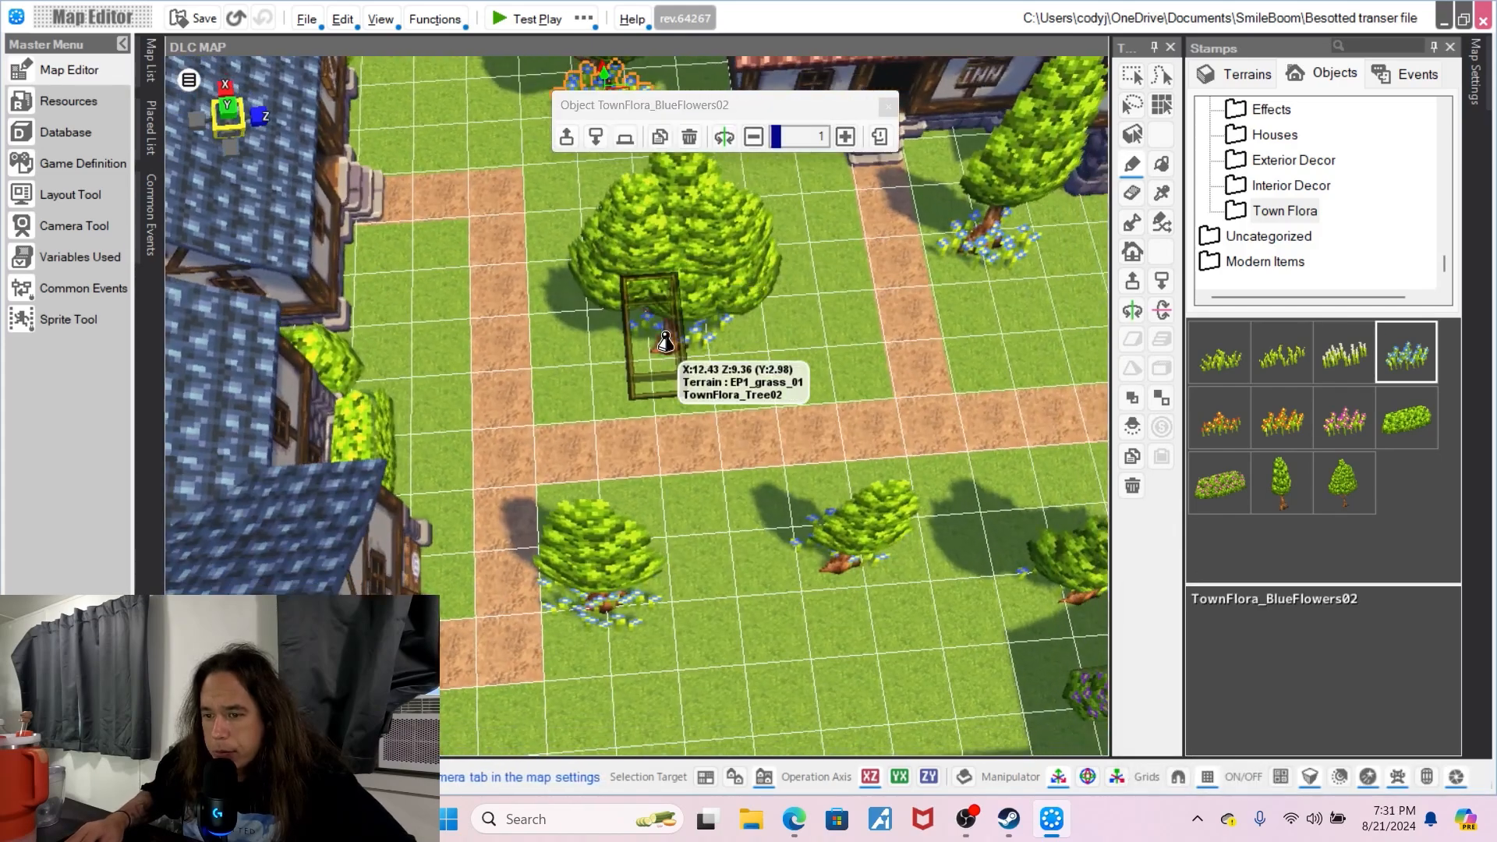
{"action": "left_click", "coordinate": [673, 363]}
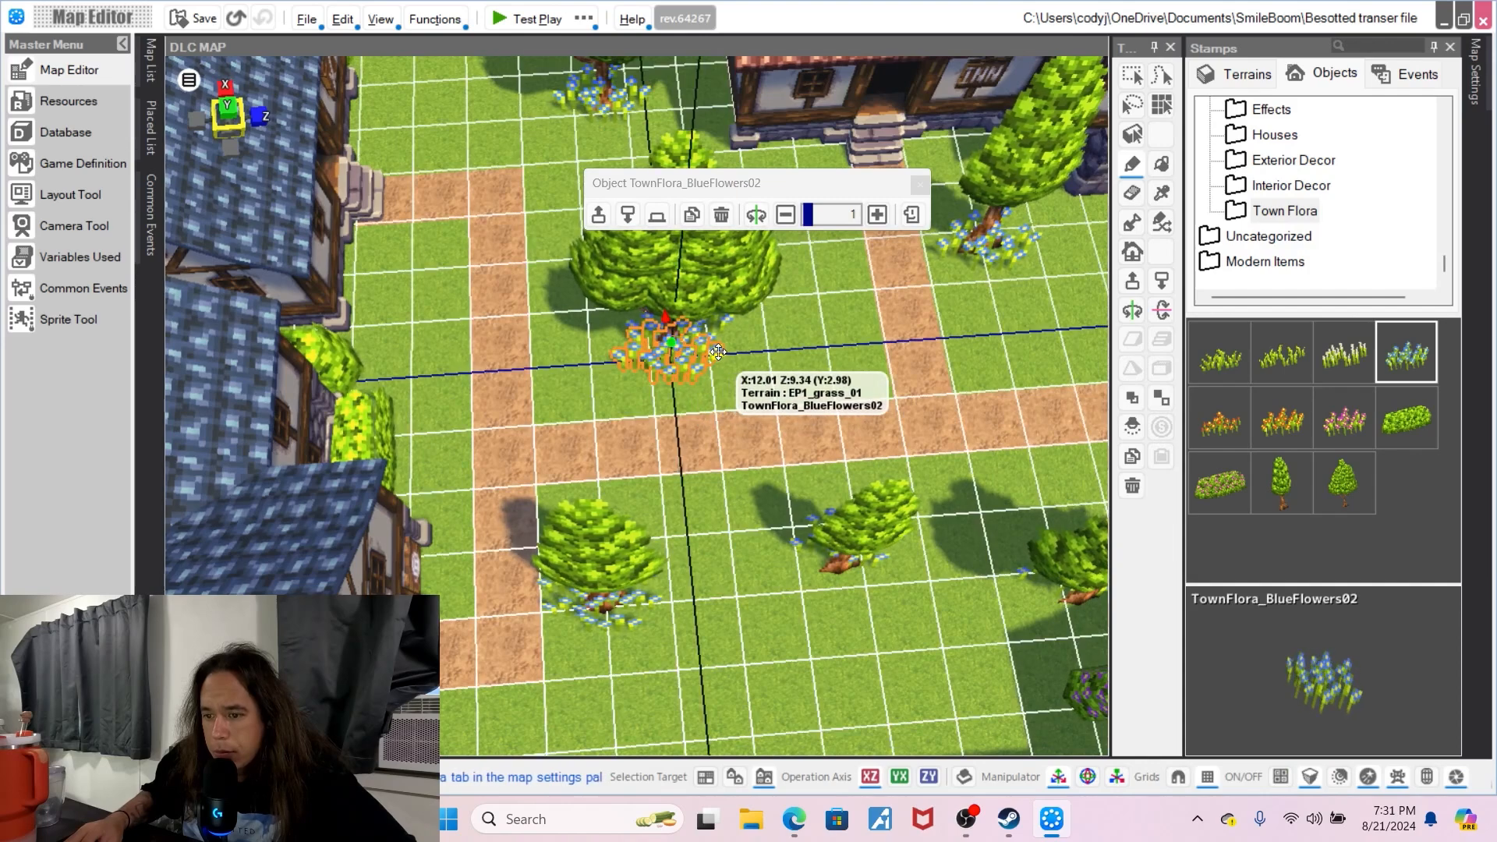
{"action": "left_click", "coordinate": [855, 599]}
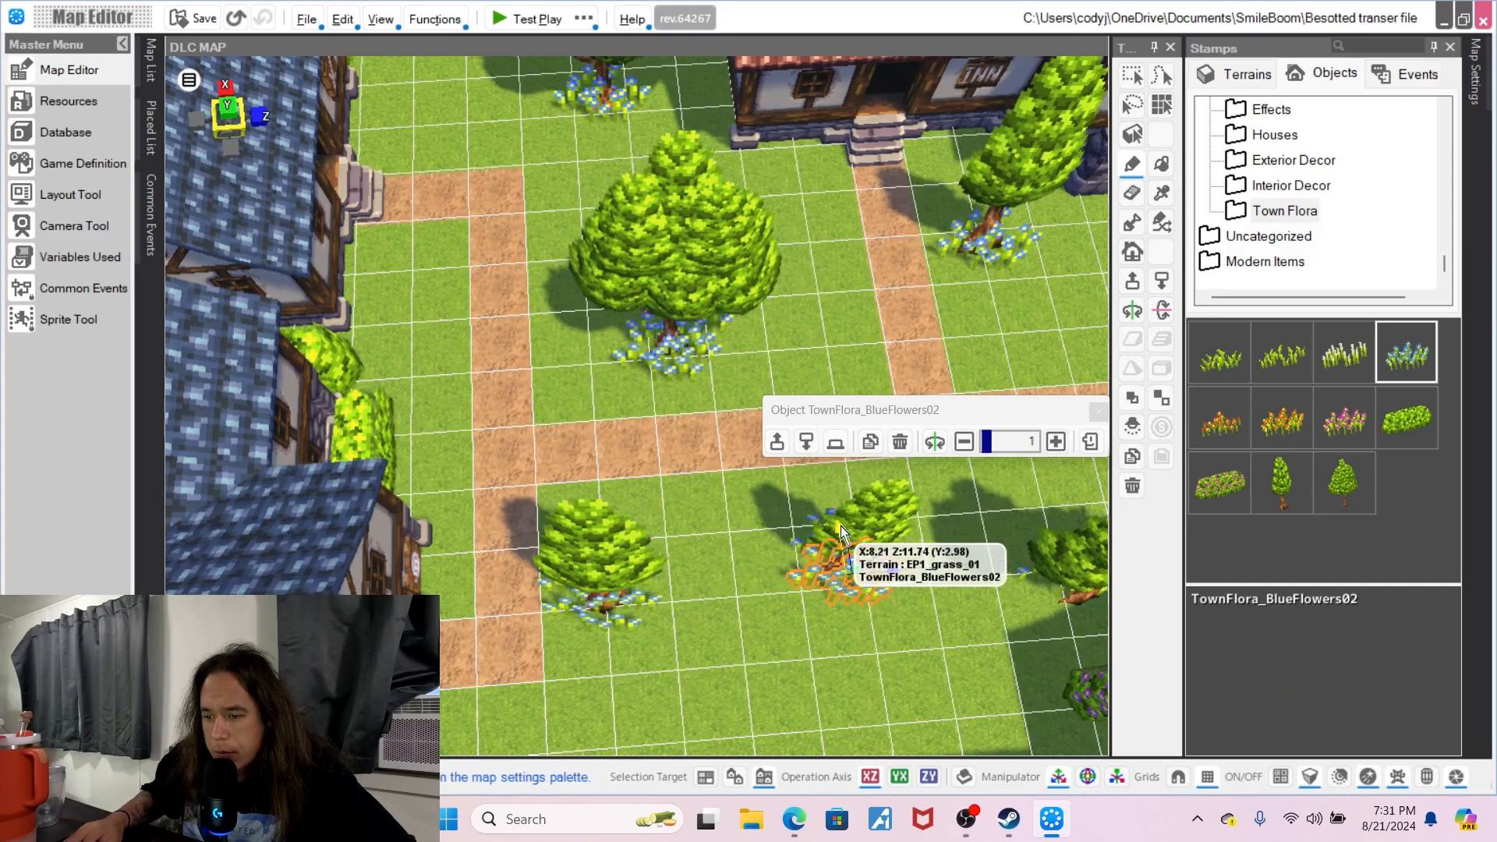
- Place TownFlora_BlueFlowers02 clusters at the tree beside the green house and at the trees along the map edge between the houses
{"action": "left_click", "coordinate": [1072, 608]}
{"action": "middle_click_drag", "start_coordinate": [935, 597], "coordinate": [962, 529]}
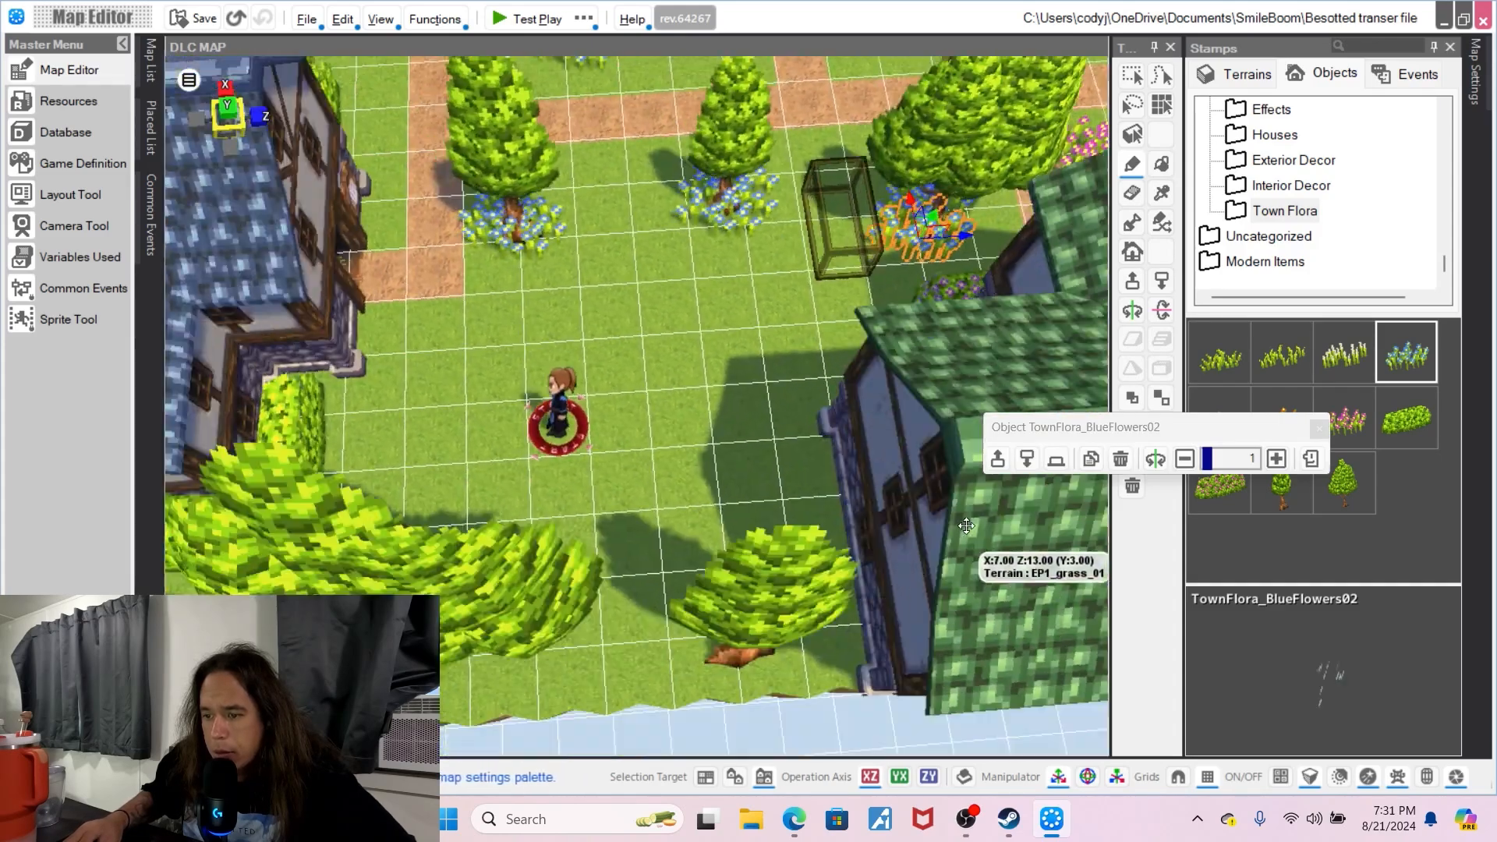
{"action": "scroll", "coordinate": [959, 526], "scroll_direction": "up", "scroll_amount": 5}
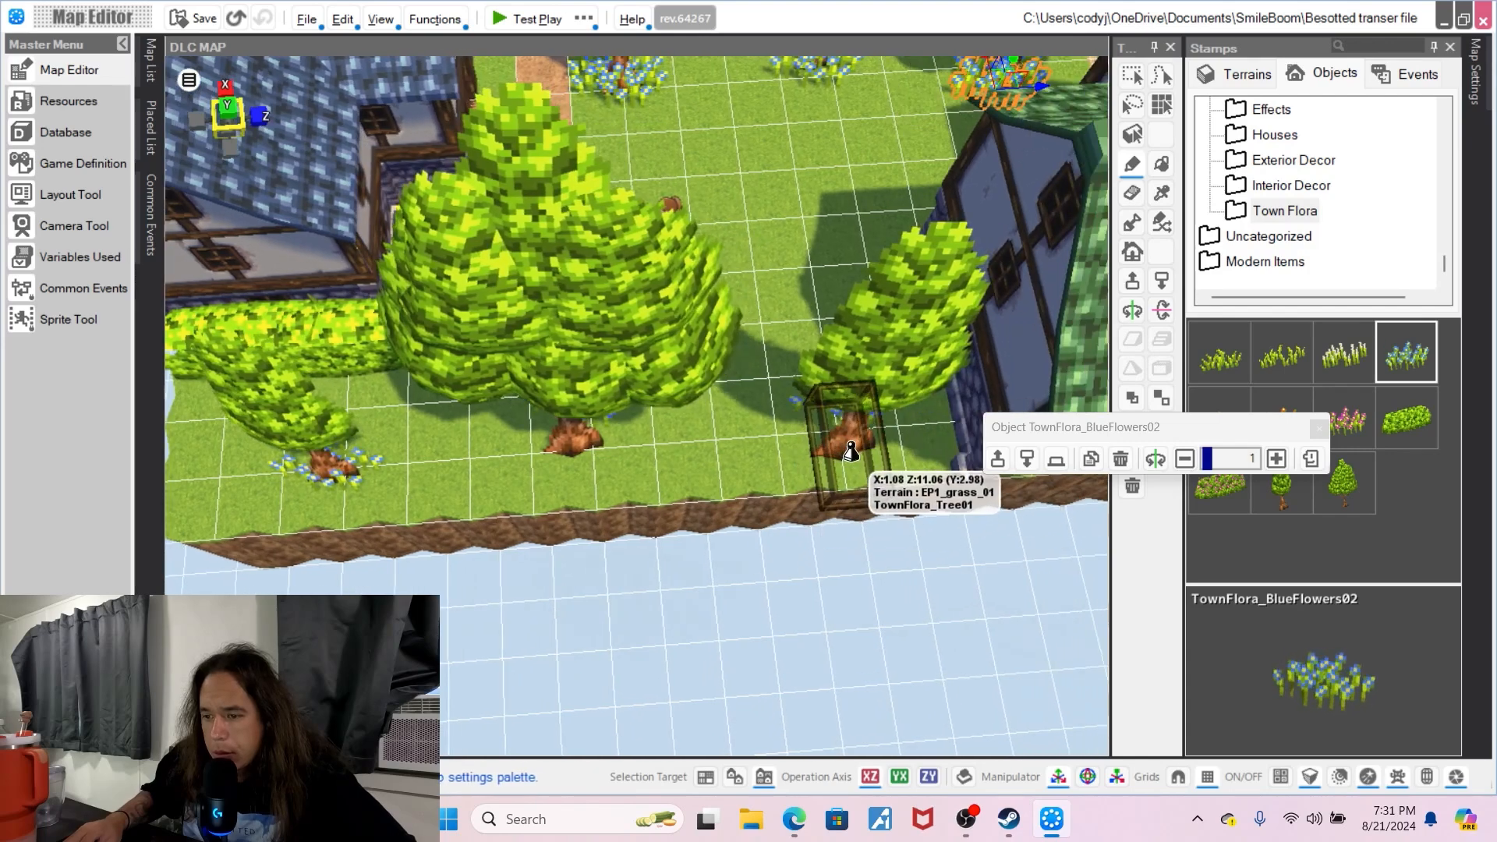
{"action": "left_click", "coordinate": [850, 450]}
{"action": "left_click", "coordinate": [578, 451]}
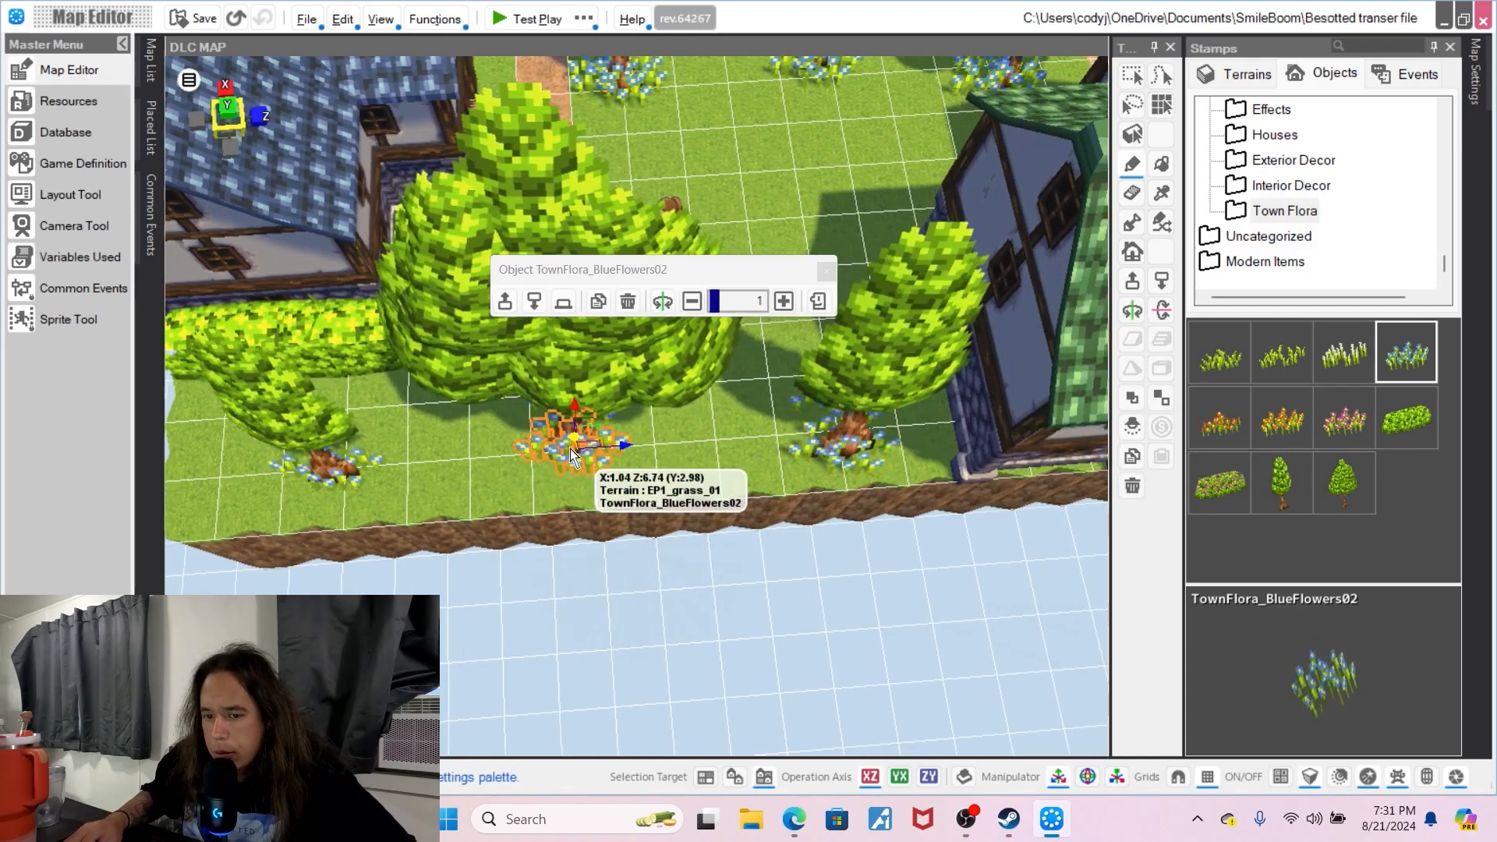
{"action": "left_click", "coordinate": [343, 459]}
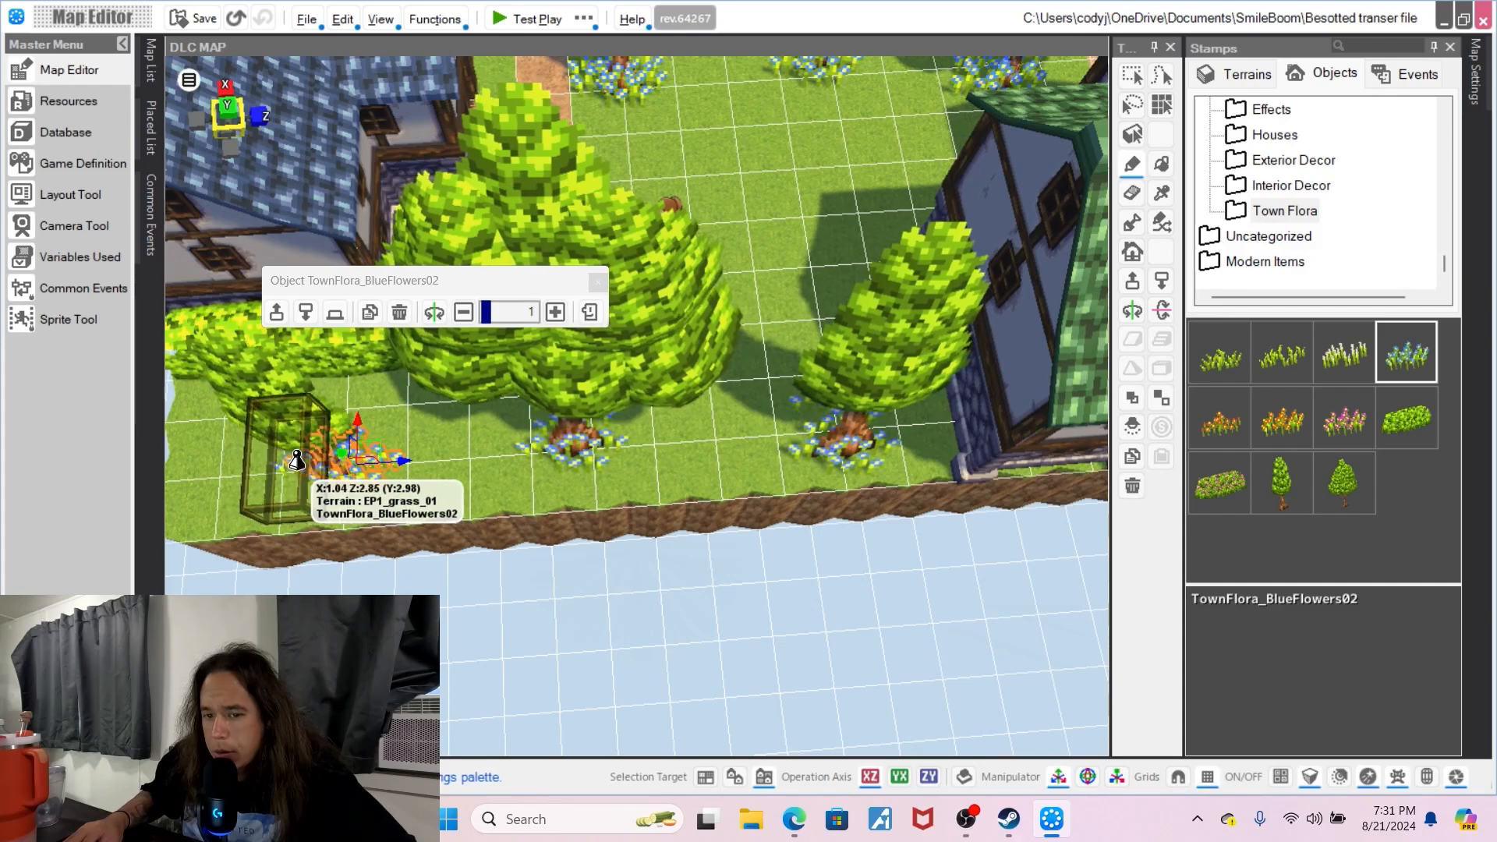
{"action": "left_click", "coordinate": [296, 460]}
{"action": "right_click_drag", "start_coordinate": [736, 186], "coordinate": [612, 175]}
{"action": "right_click", "coordinate": [788, 157]}
{"action": "left_click", "coordinate": [754, 153]}
- Line both sides of the green house's entrance path with additional TownFlora_PinkFlowers02 clusters
{"action": "middle_click_drag", "start_coordinate": [936, 581], "coordinate": [839, 343]}
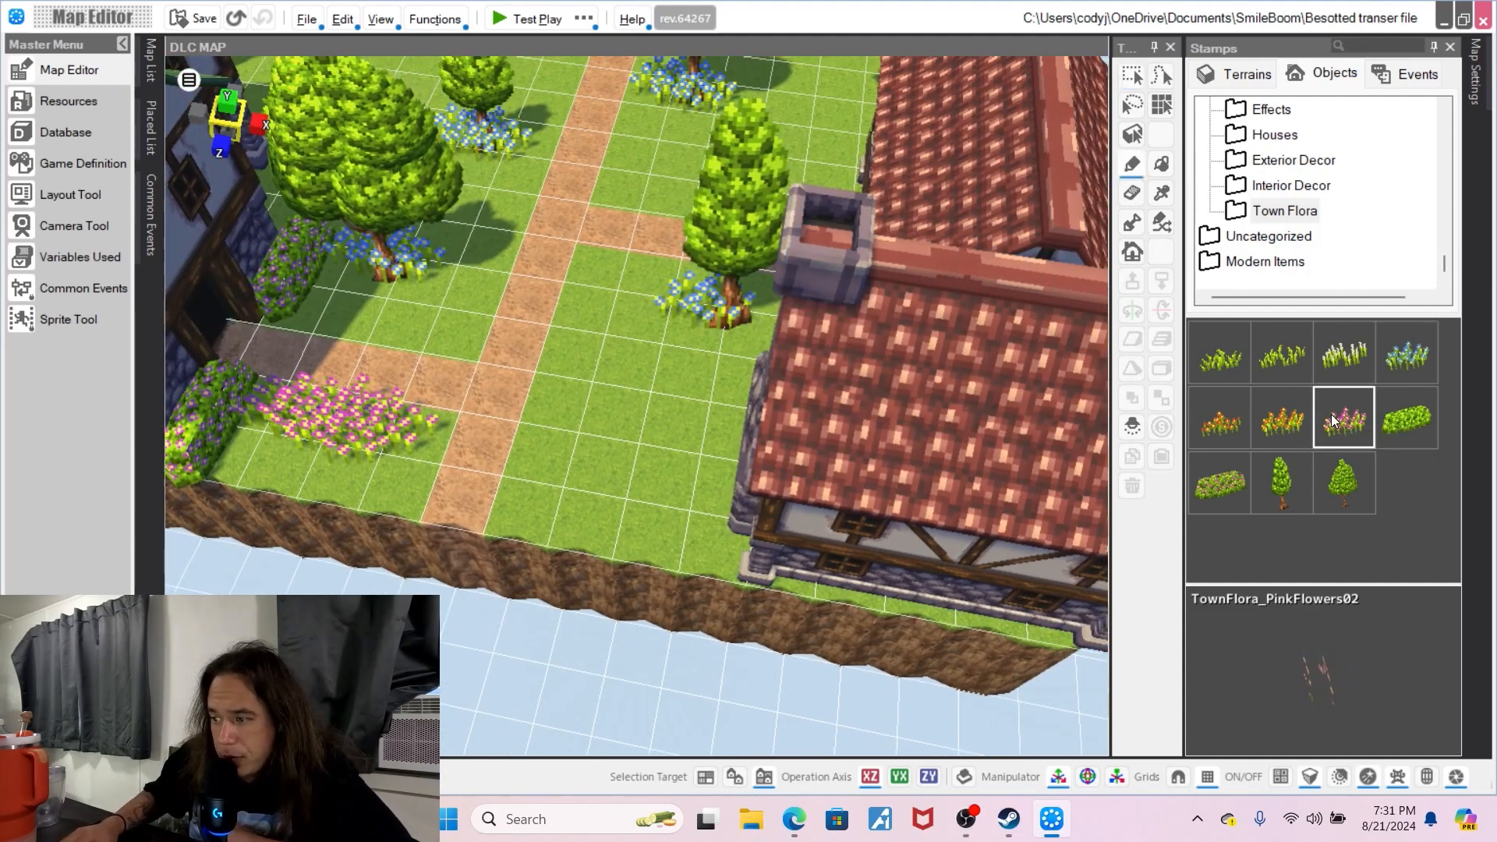
{"action": "left_click", "coordinate": [352, 333]}
{"action": "left_click", "coordinate": [437, 346]}
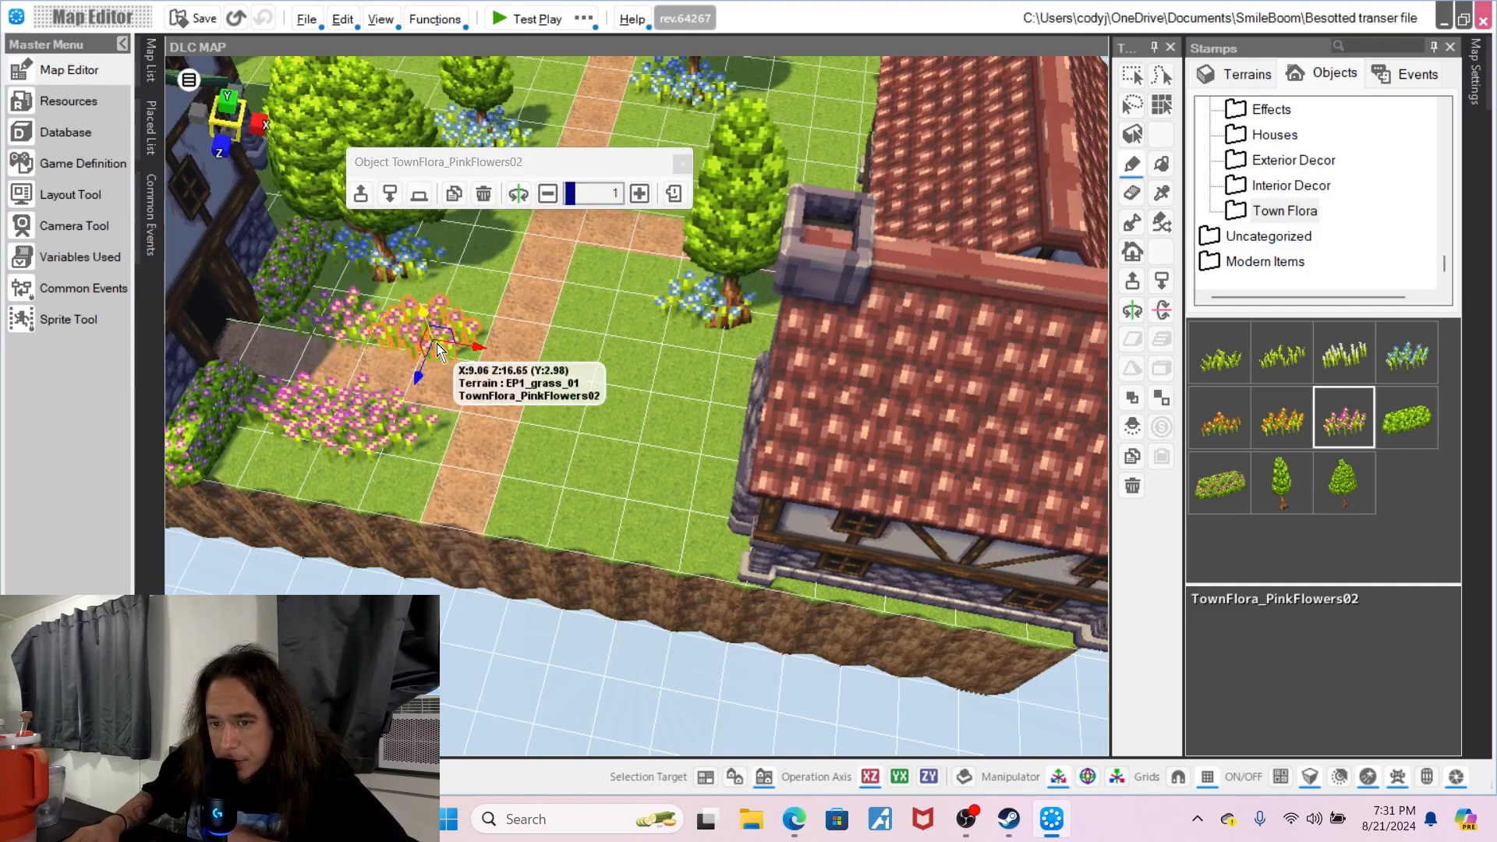
{"action": "left_click", "coordinate": [436, 429]}
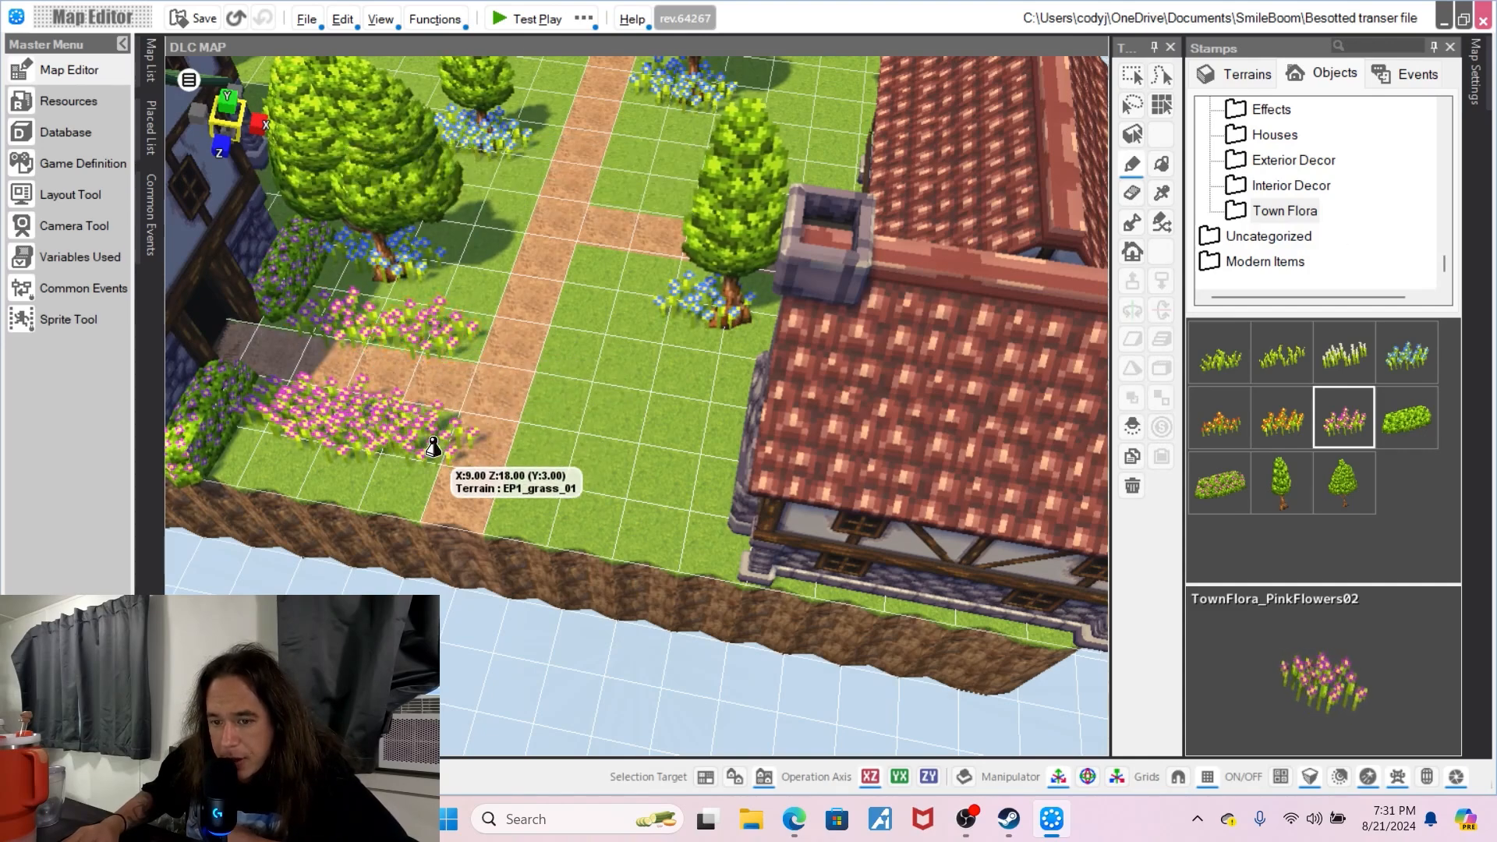
{"action": "left_click_drag", "start_coordinate": [476, 457], "coordinate": [456, 455]}
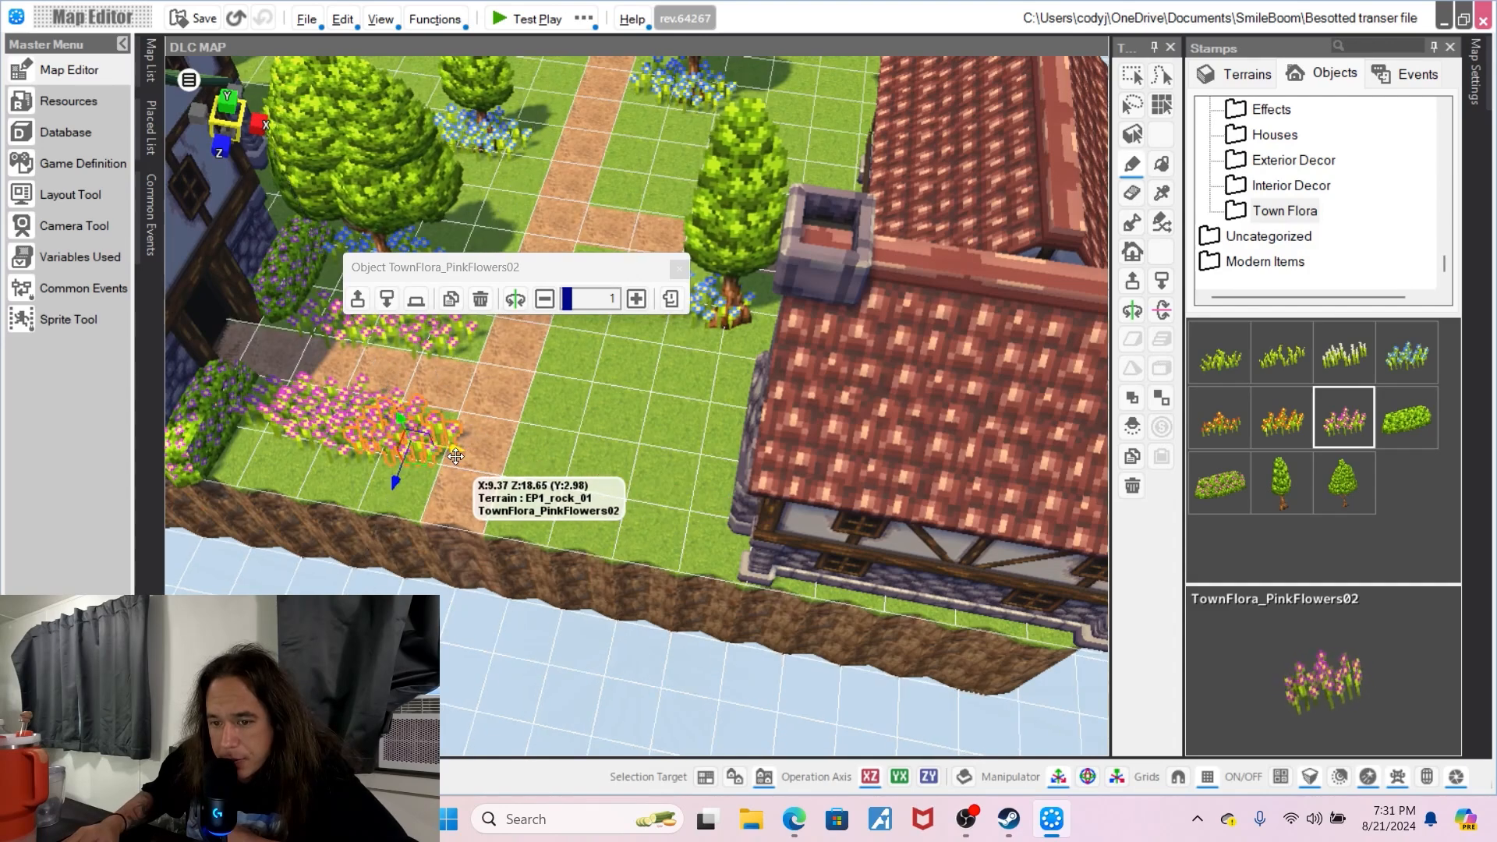
{"action": "middle_click_drag", "start_coordinate": [462, 421], "coordinate": [481, 452]}
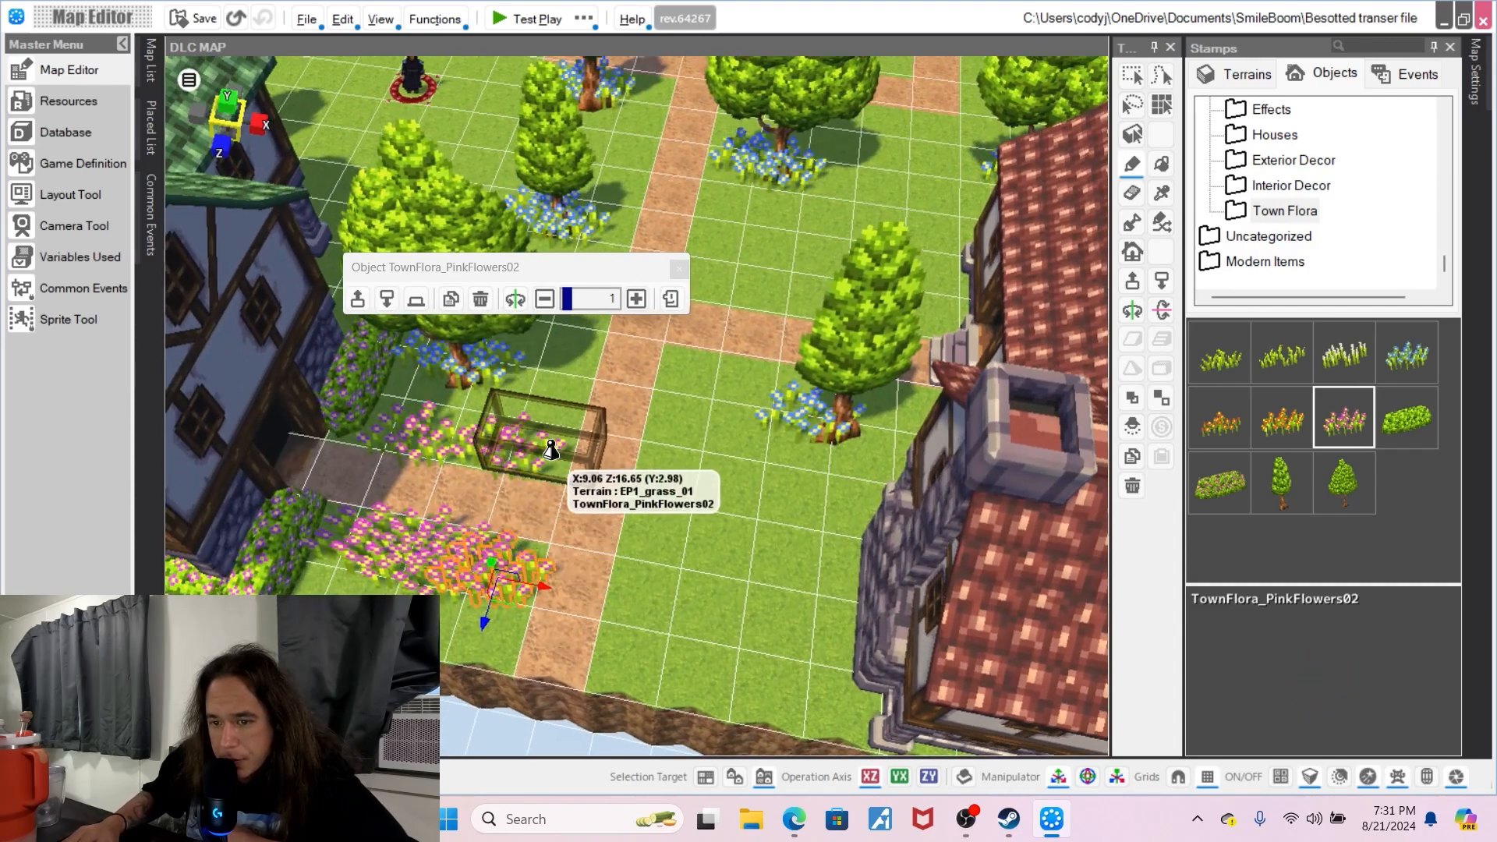
{"action": "left_click", "coordinate": [483, 430]}
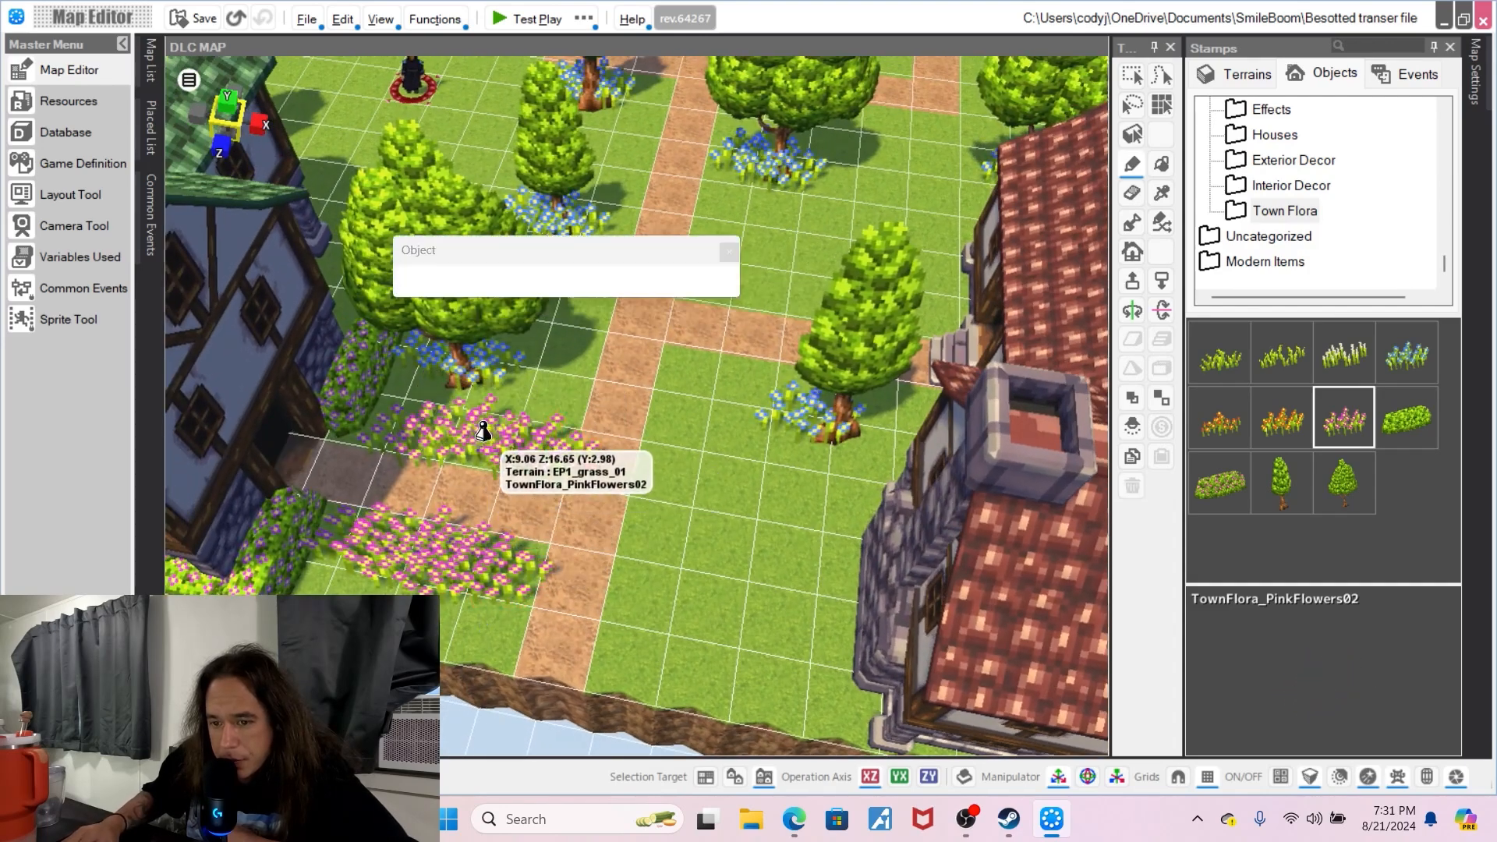
{"action": "left_click", "coordinate": [438, 418]}
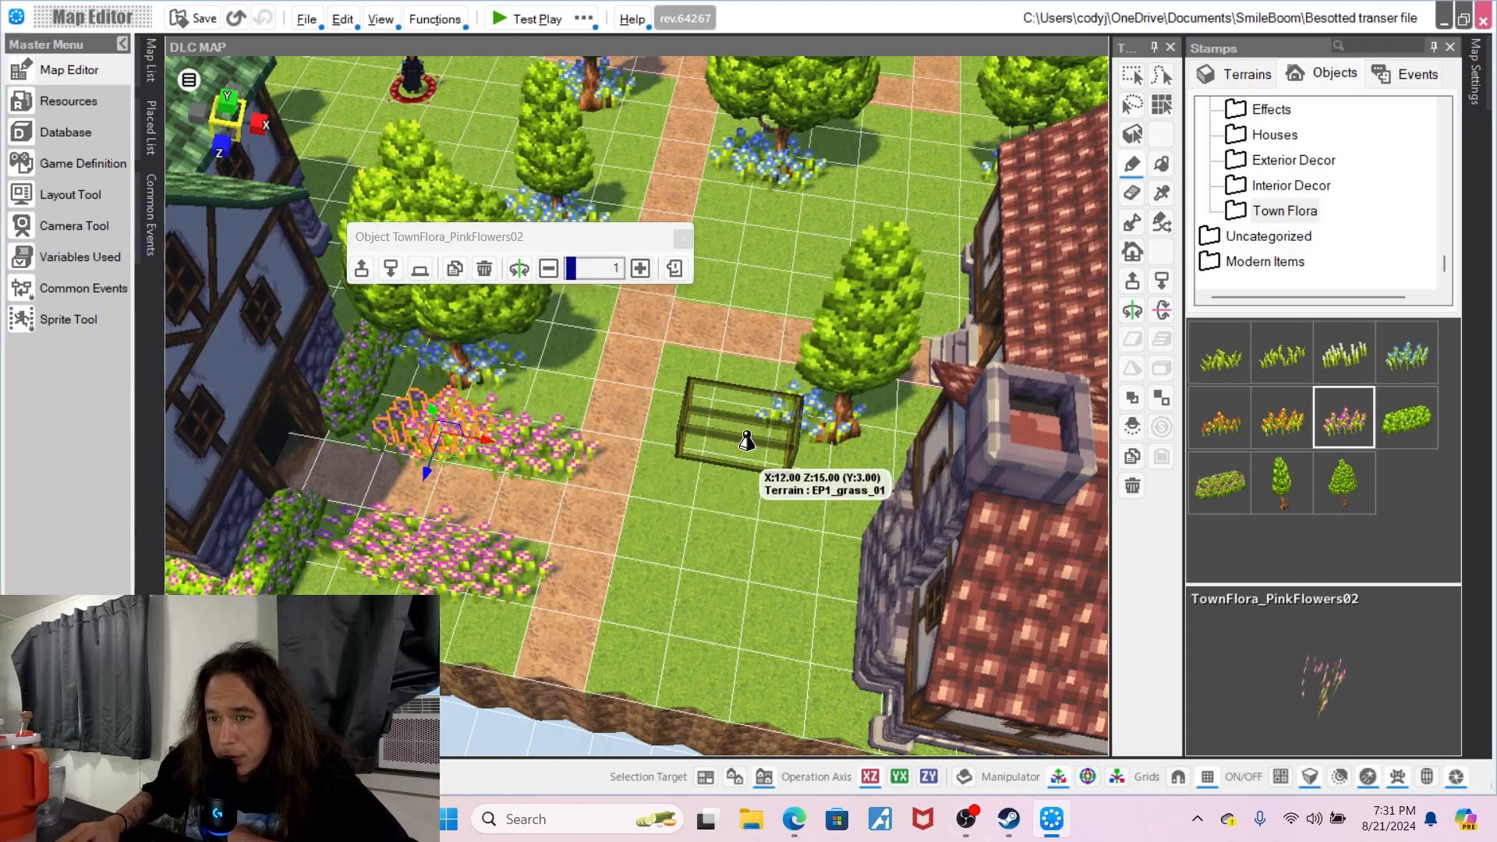
- Place a TownFlora_OrangeFlowers02 cluster beside the inn's entrance steps and try scaling it down to 0.8
{"action": "left_click", "coordinate": [1290, 427]}
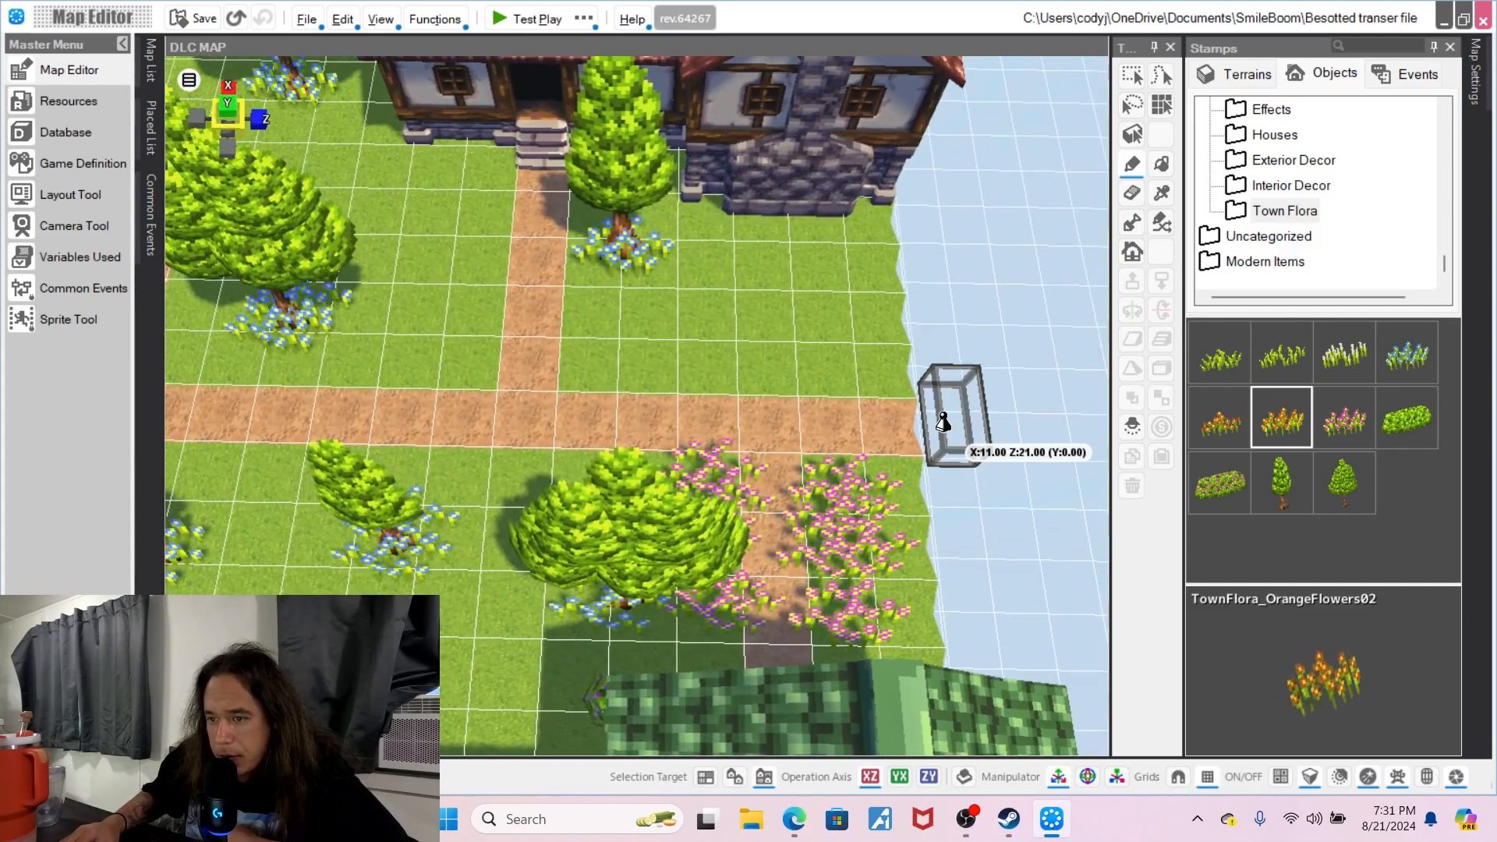
{"action": "middle_click_drag", "start_coordinate": [830, 378], "coordinate": [969, 460]}
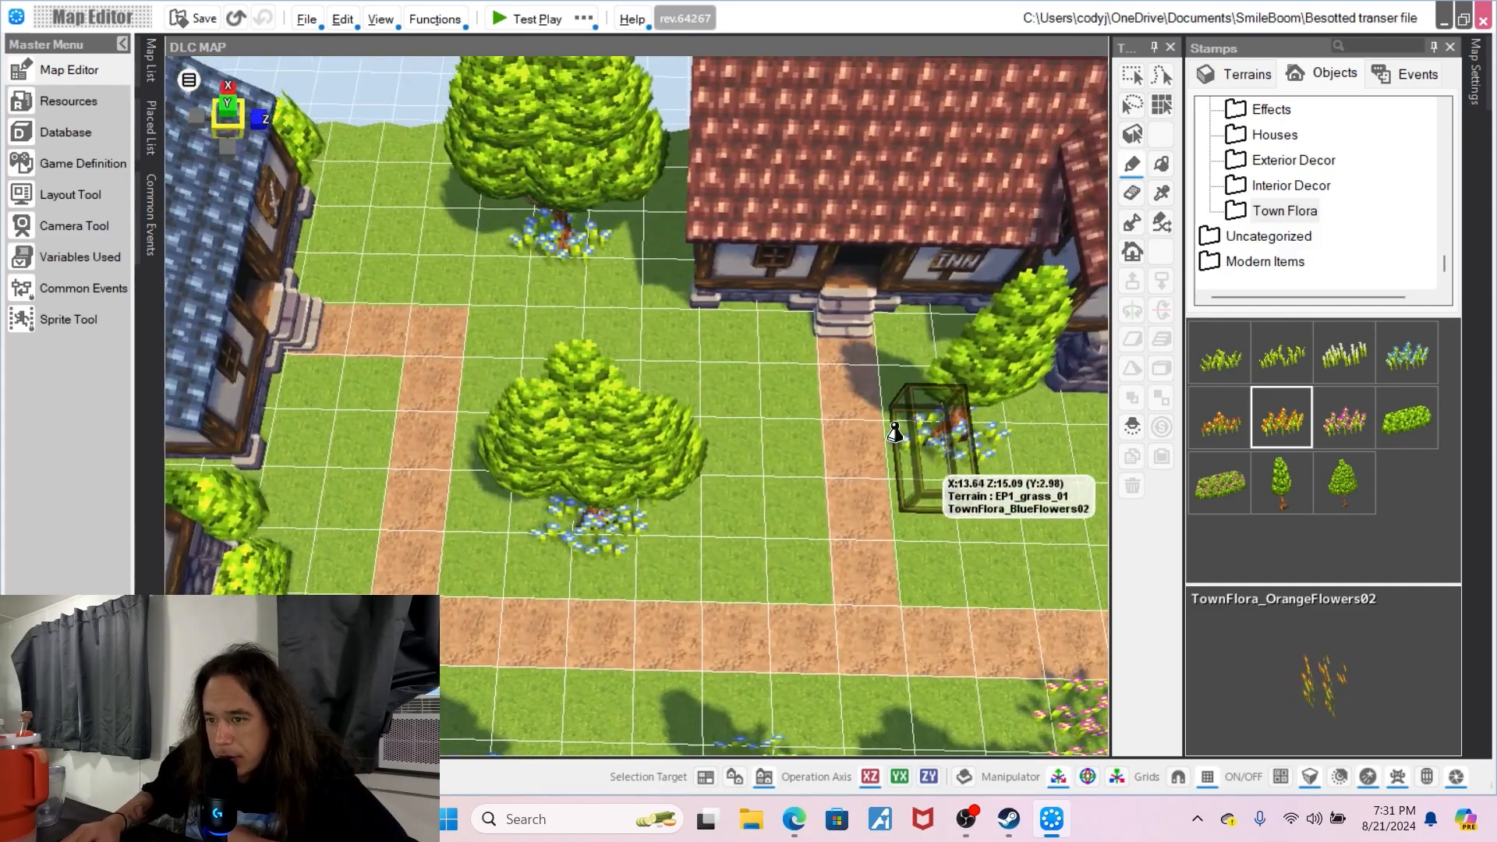
{"action": "left_click", "coordinate": [800, 367]}
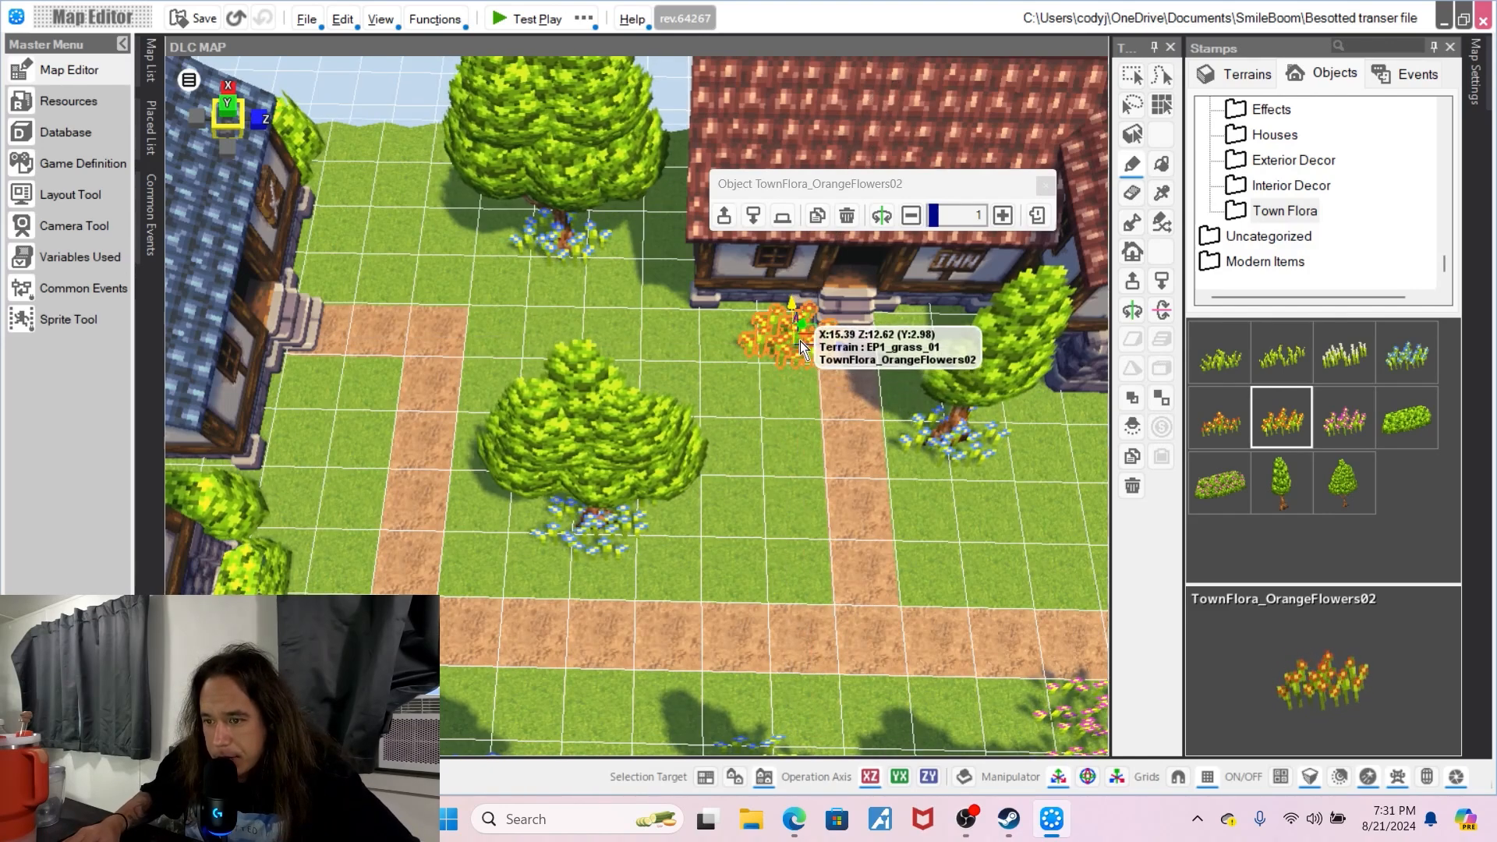
{"action": "left_click", "coordinate": [912, 216]}
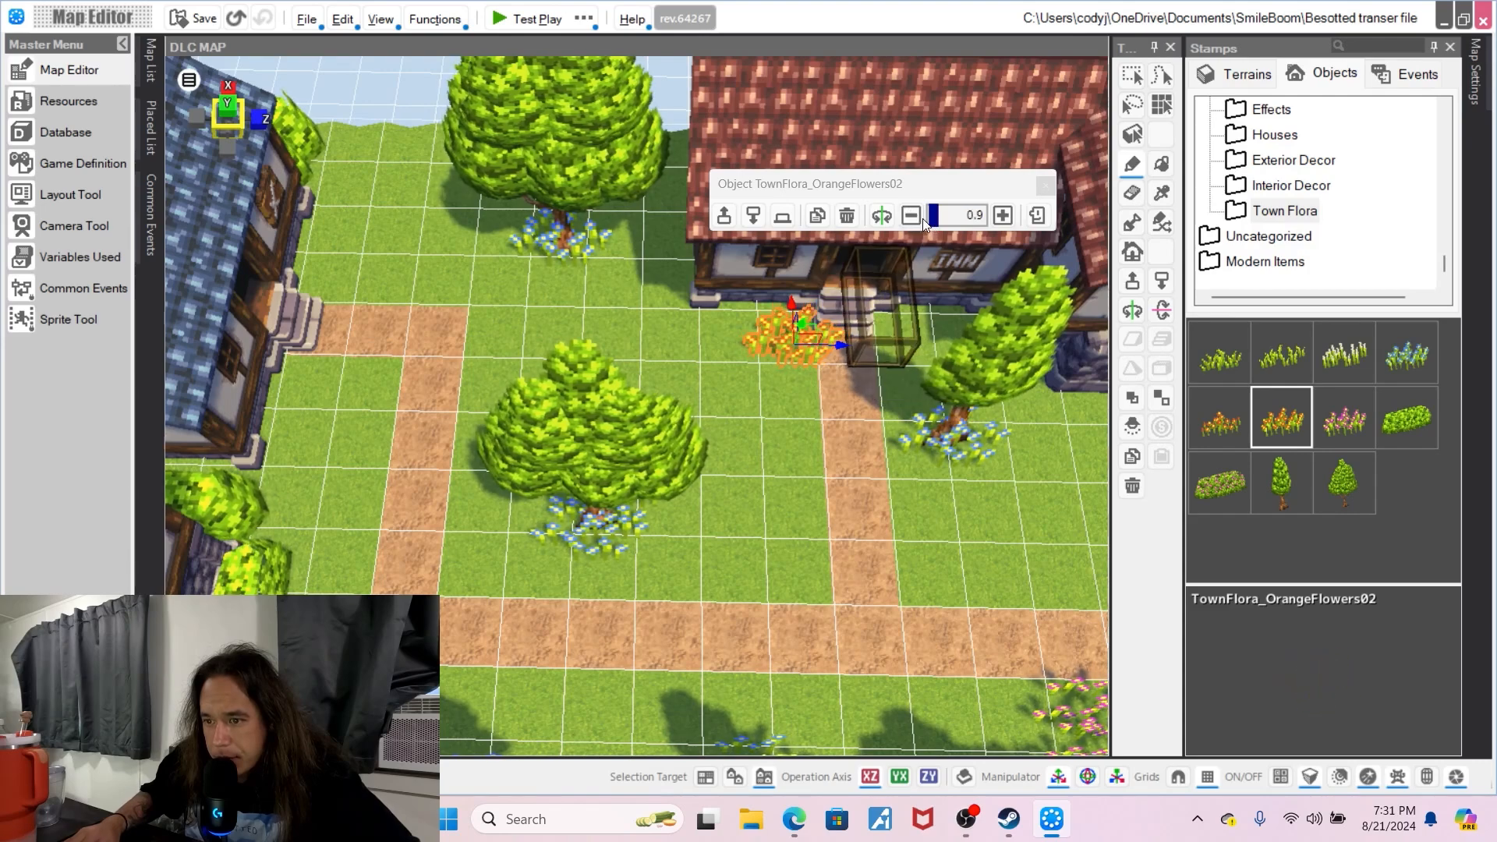
{"action": "left_click", "coordinate": [912, 216]}
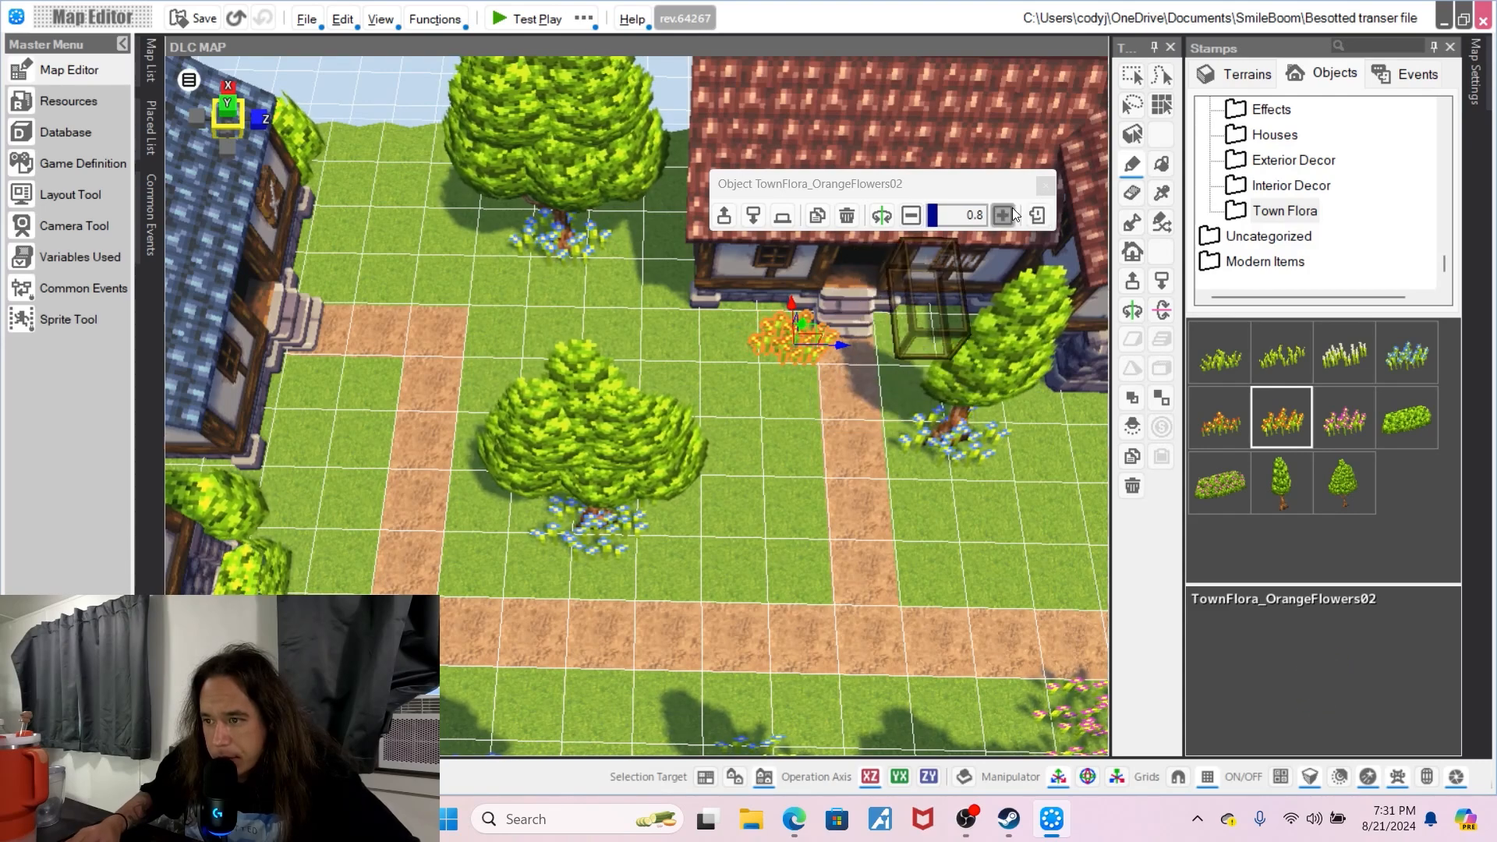
- Add TownFlora_OrangeFlowers02 on the other side of the inn's steps and delete the surplus cluster in front of the tree
{"action": "left_click", "coordinate": [913, 355]}
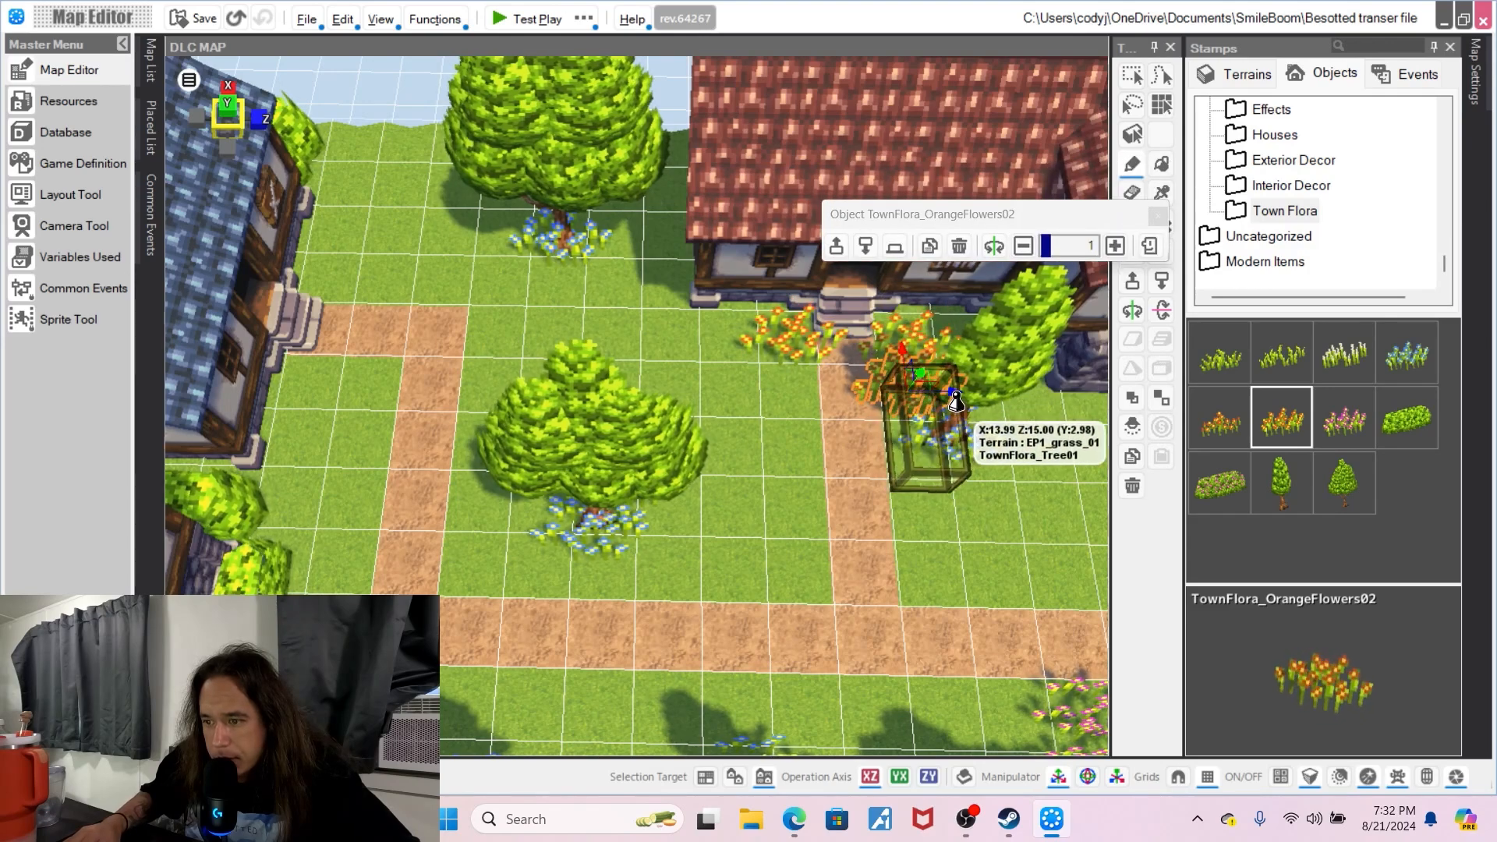
{"action": "left_click_drag", "start_coordinate": [954, 393], "coordinate": [973, 393]}
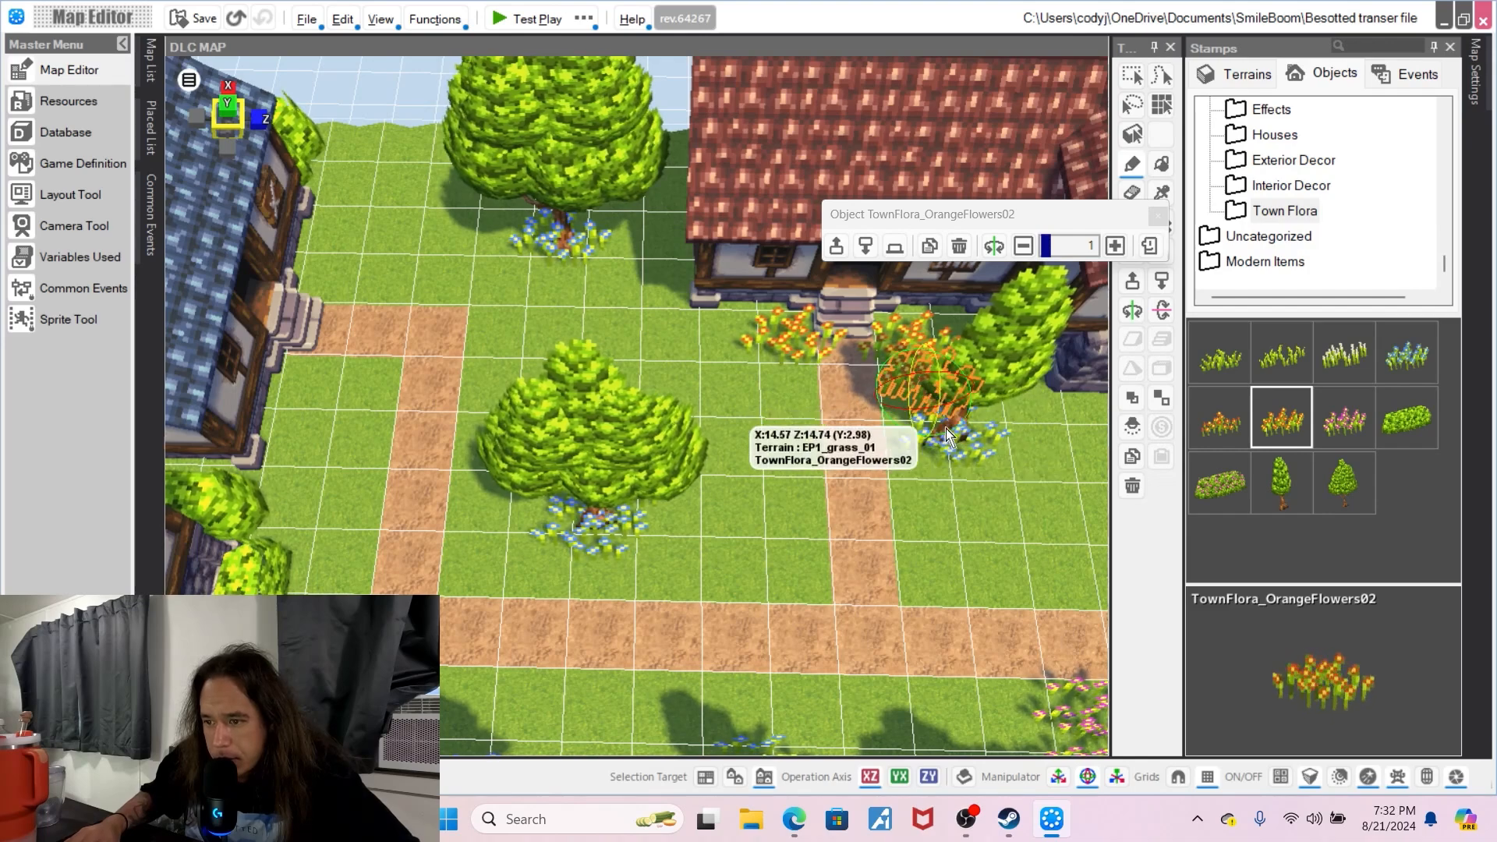
{"action": "right_click", "coordinate": [1030, 498]}
{"action": "left_click", "coordinate": [1028, 497]}
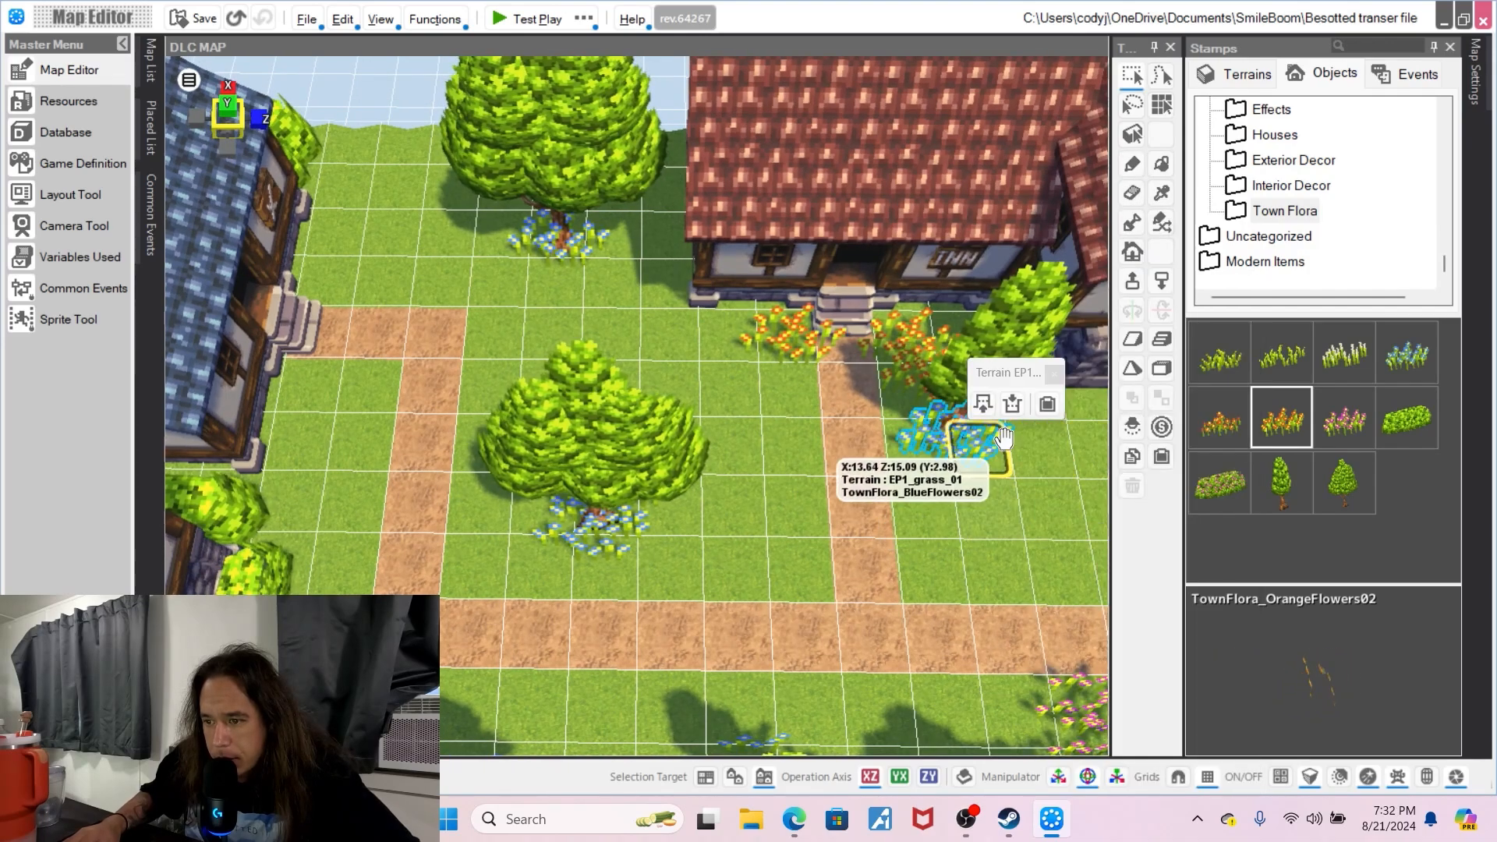
{"action": "right_click", "coordinate": [911, 373]}
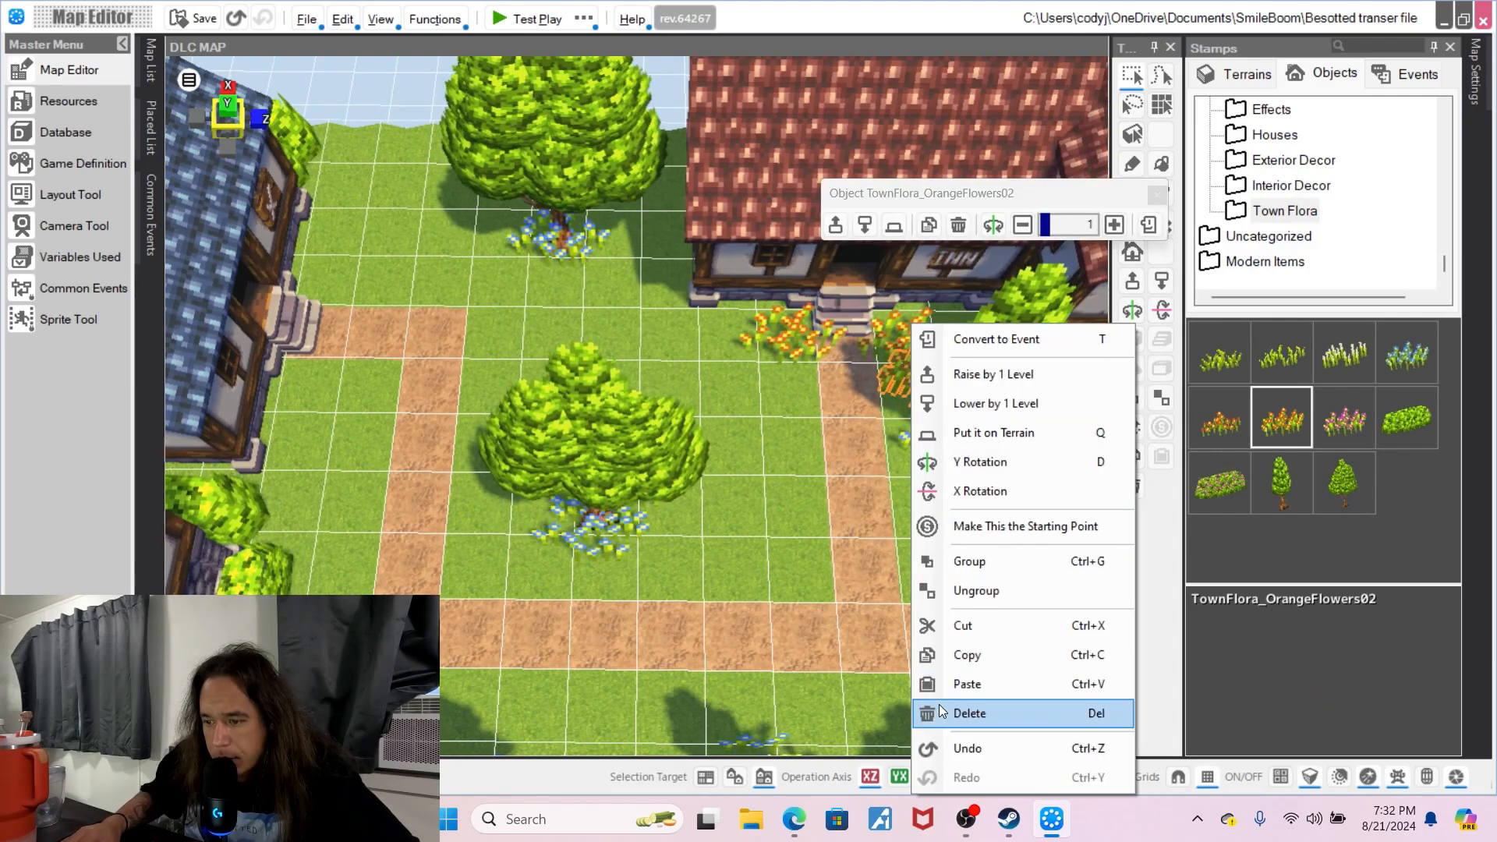
{"action": "left_click", "coordinate": [967, 712]}
- Extend the TownFlora_OrangeFlowers02 row down the side of the inn's path facing the large central tree
{"action": "left_click", "coordinate": [1283, 419]}
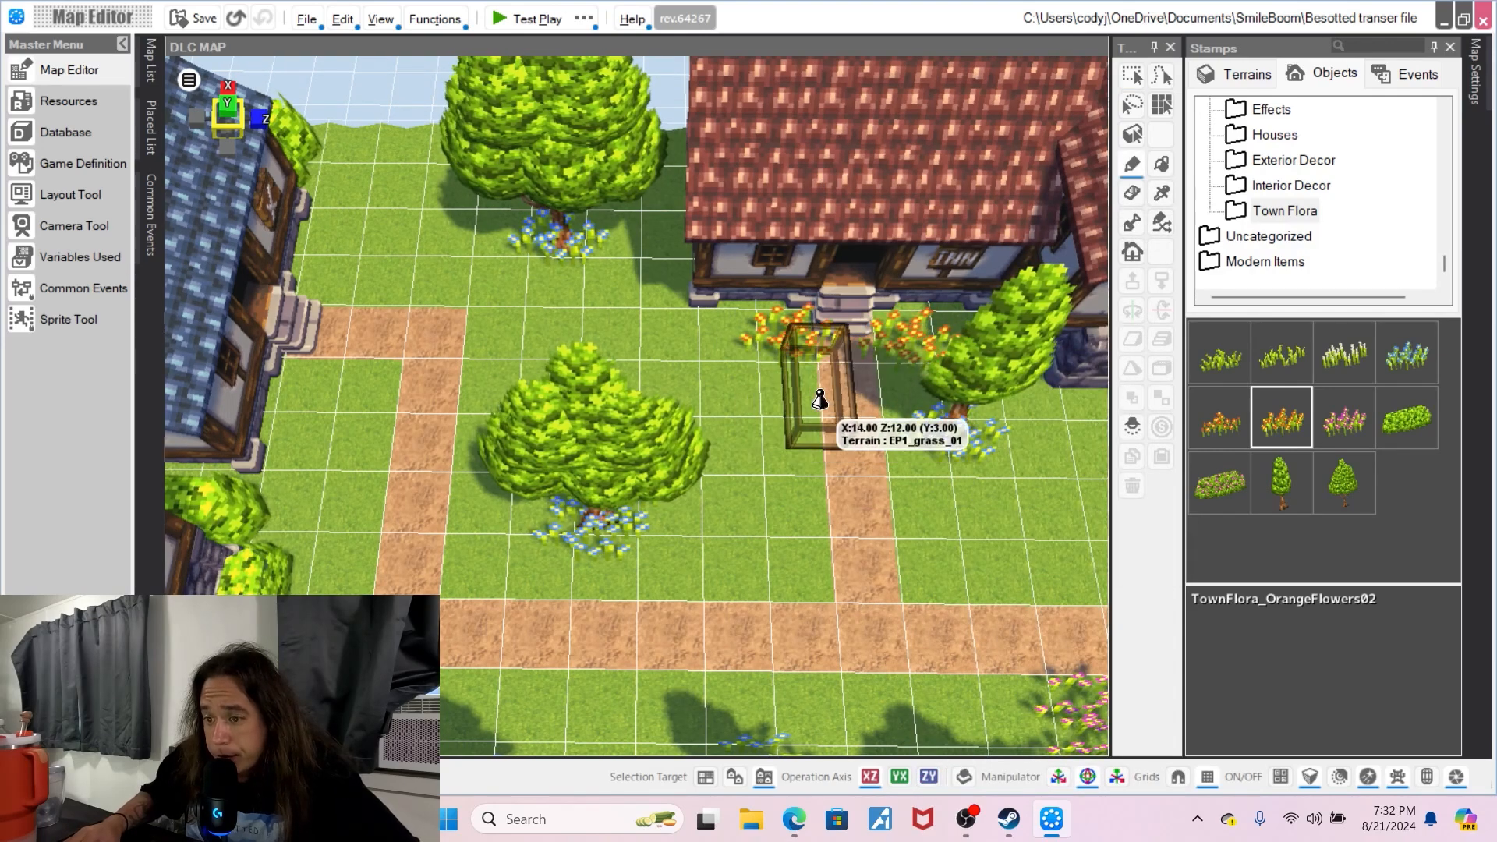
{"action": "left_click", "coordinate": [814, 399]}
{"action": "left_click", "coordinate": [790, 449]}
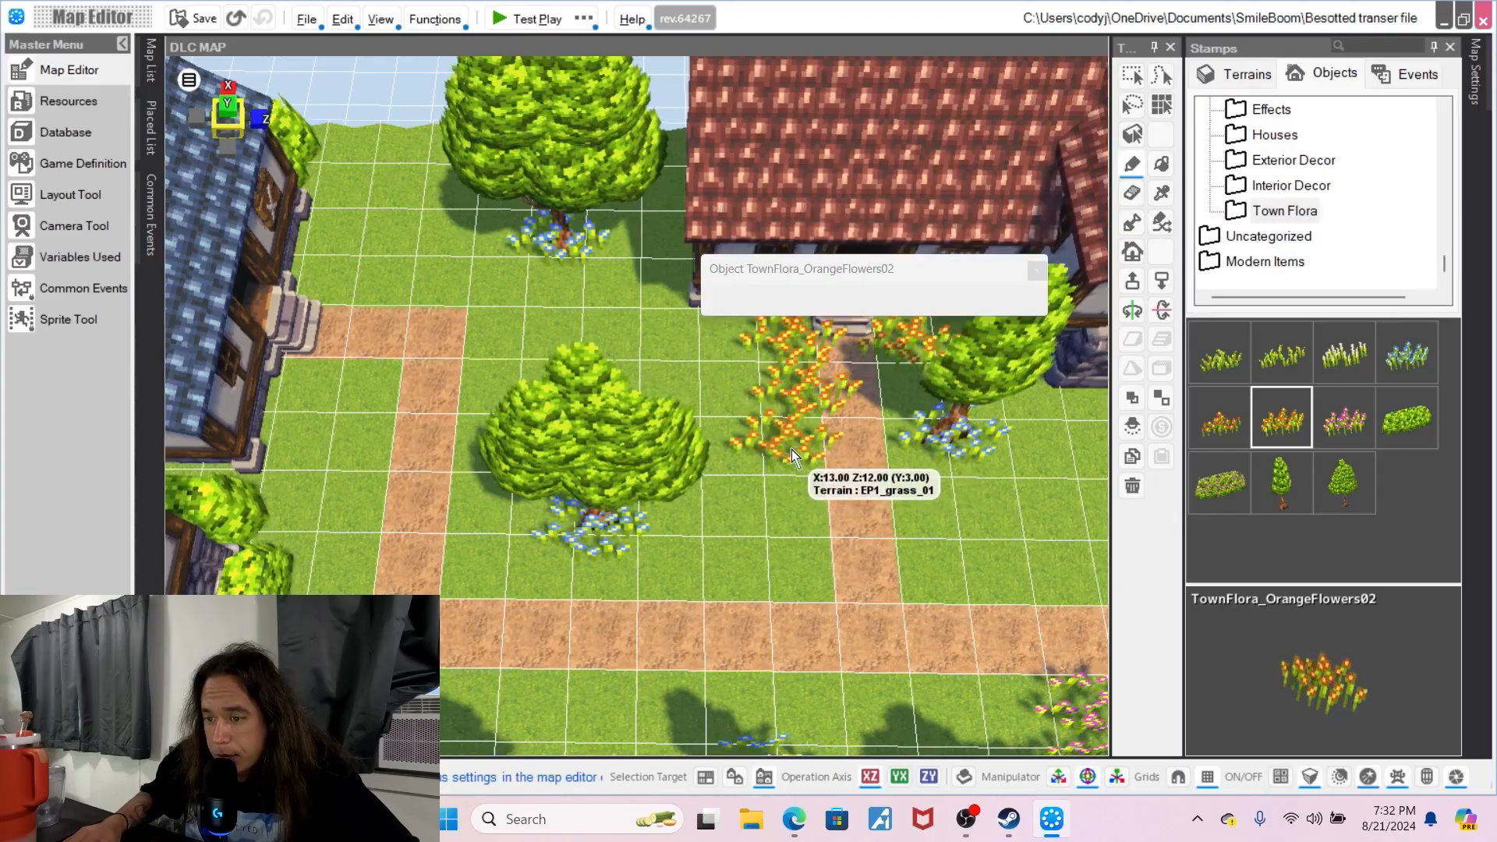
{"action": "left_click", "coordinate": [789, 515]}
{"action": "right_click_drag", "start_coordinate": [716, 514], "coordinate": [678, 429]}
{"action": "left_click", "coordinate": [506, 424]}
{"action": "right_click_drag", "start_coordinate": [506, 424], "coordinate": [692, 520]}
{"action": "middle_click_drag", "start_coordinate": [876, 509], "coordinate": [797, 534]}
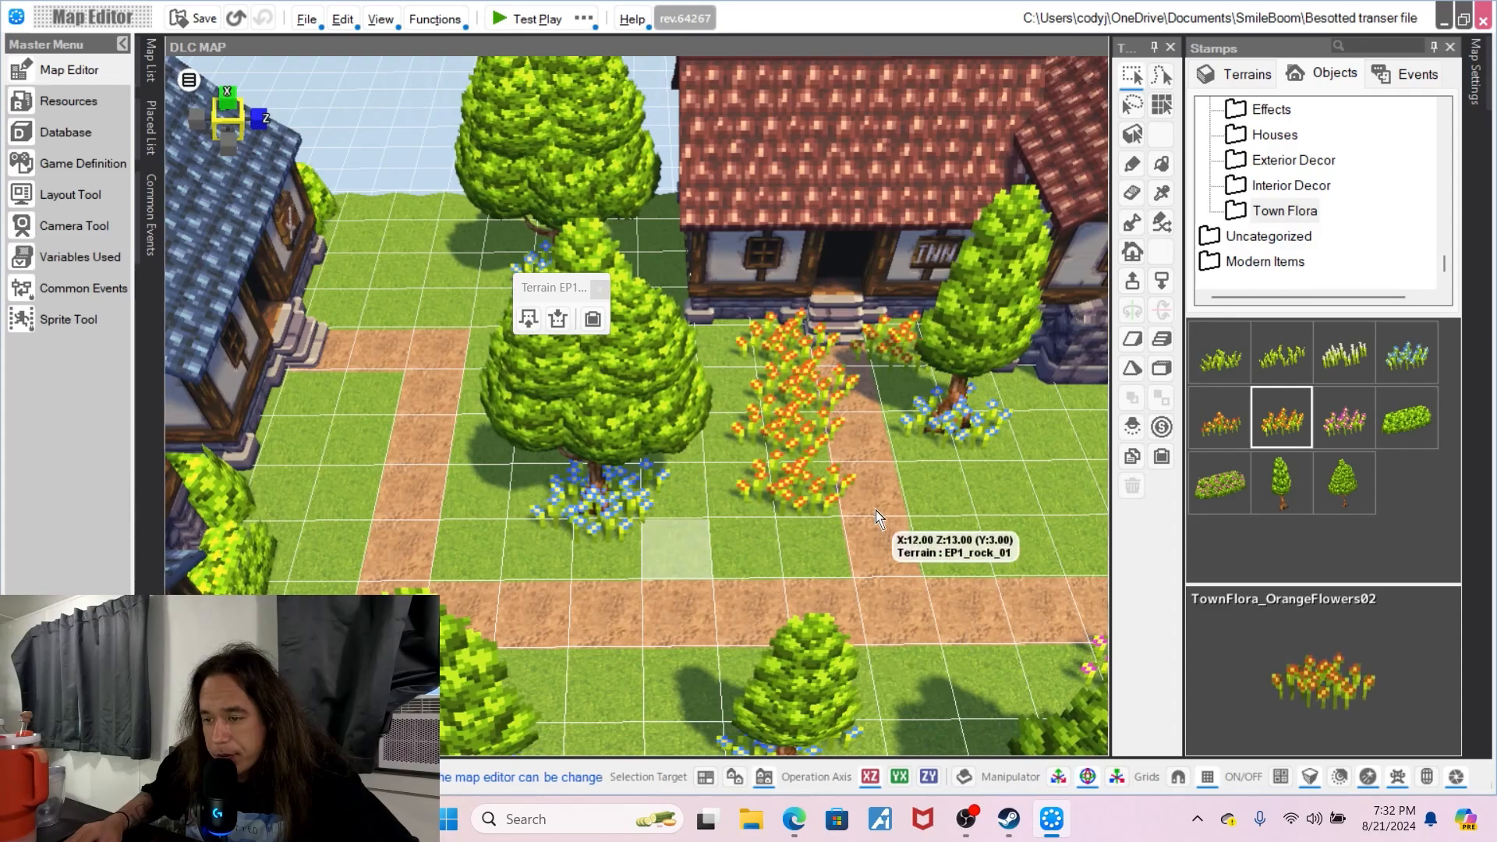
- Place TownFlora_OrangeFlowers02 clusters along the opposite side of the inn's path, down to the main dirt path
{"action": "right_click_drag", "start_coordinate": [570, 553], "coordinate": [514, 576]}
{"action": "left_click", "coordinate": [587, 616]}
{"action": "middle_click_drag", "start_coordinate": [586, 619], "coordinate": [597, 587]}
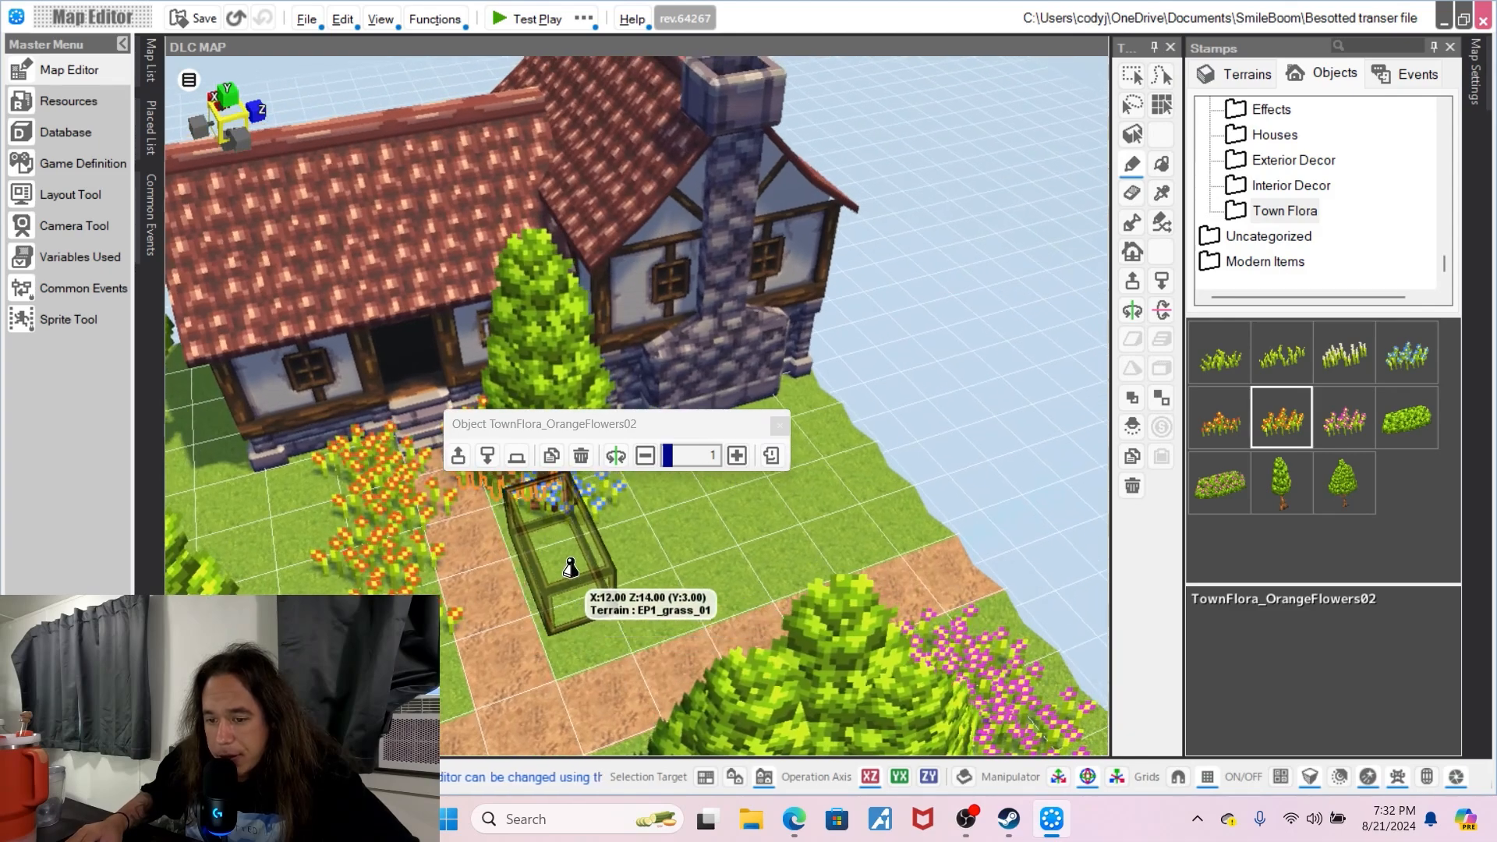
{"action": "left_click", "coordinate": [579, 607]}
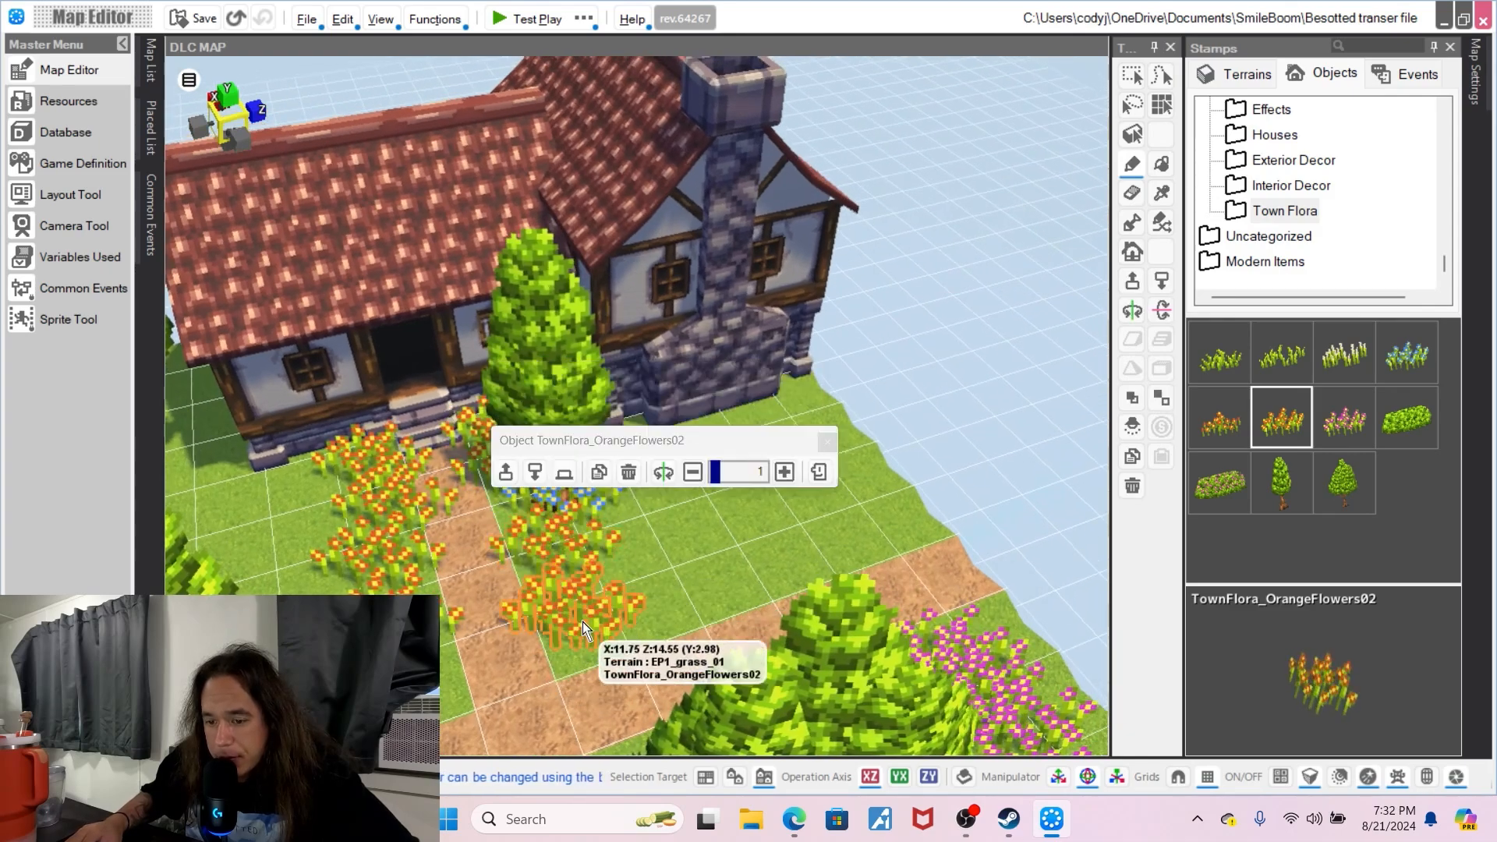
- Position the end TownFlora_OrangeFlowers02 cluster beside the inn's path near the main path, at about X 12.12, Z 12.62
{"action": "right_click_drag", "start_coordinate": [694, 571], "coordinate": [441, 552]}
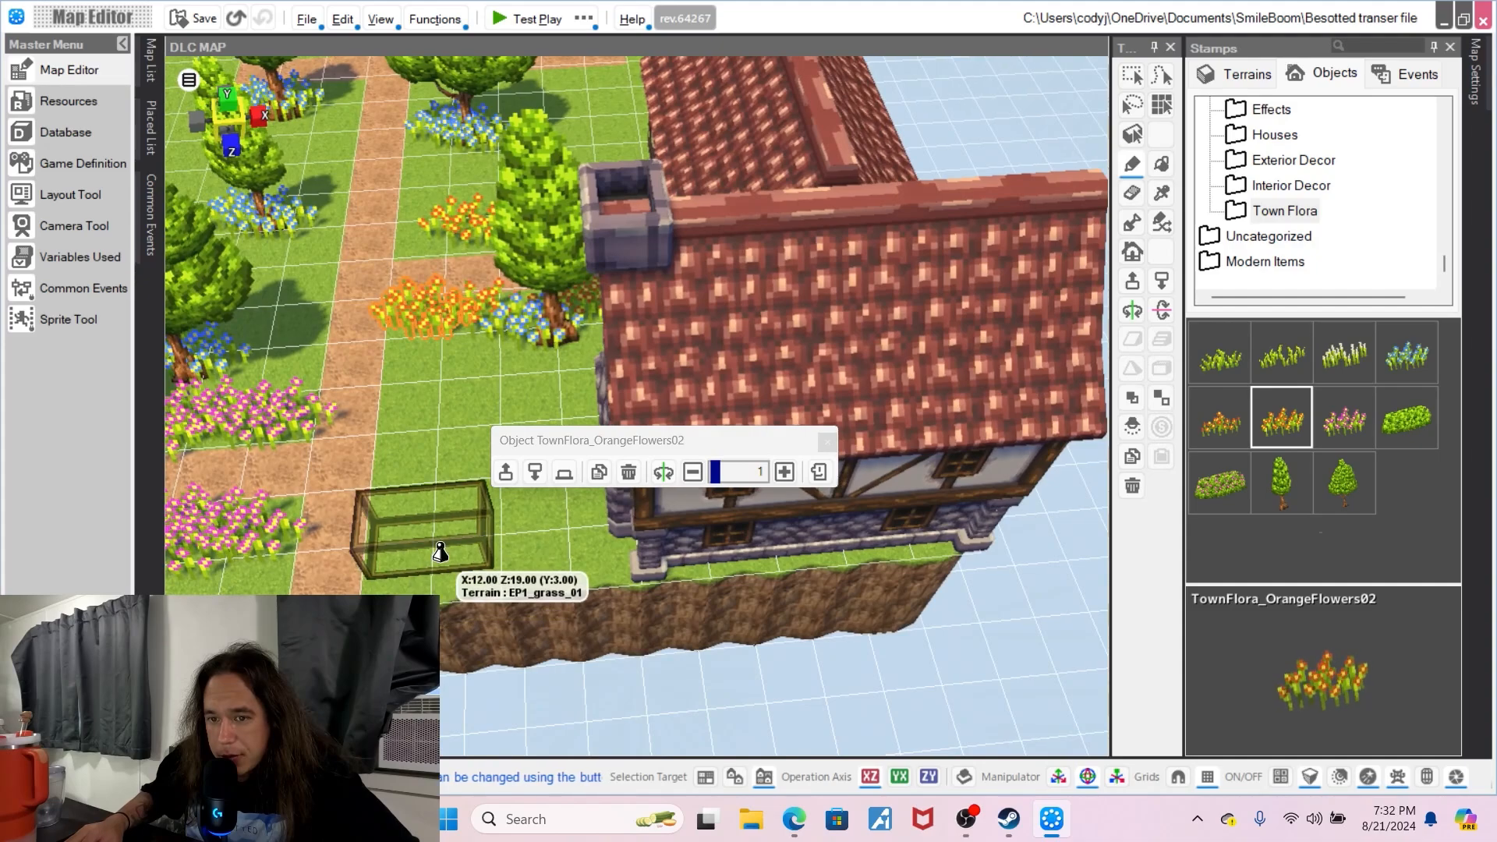
{"action": "middle_click_drag", "start_coordinate": [441, 552], "coordinate": [455, 604]}
{"action": "right_click_drag", "start_coordinate": [483, 557], "coordinate": [538, 628]}
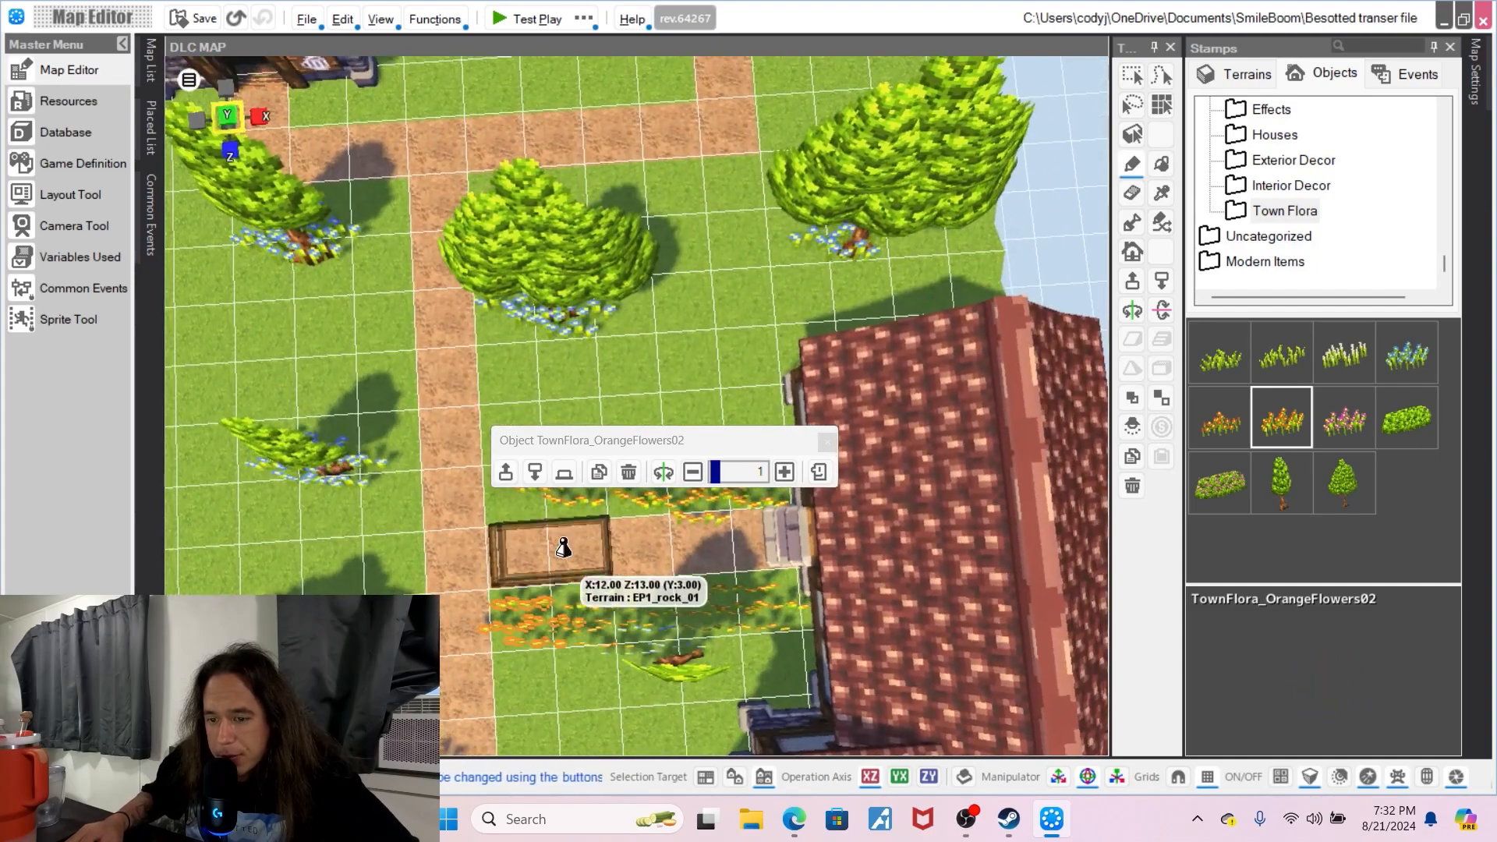
{"action": "left_click", "coordinate": [567, 538]}
{"action": "right_click_drag", "start_coordinate": [571, 569], "coordinate": [597, 433]}
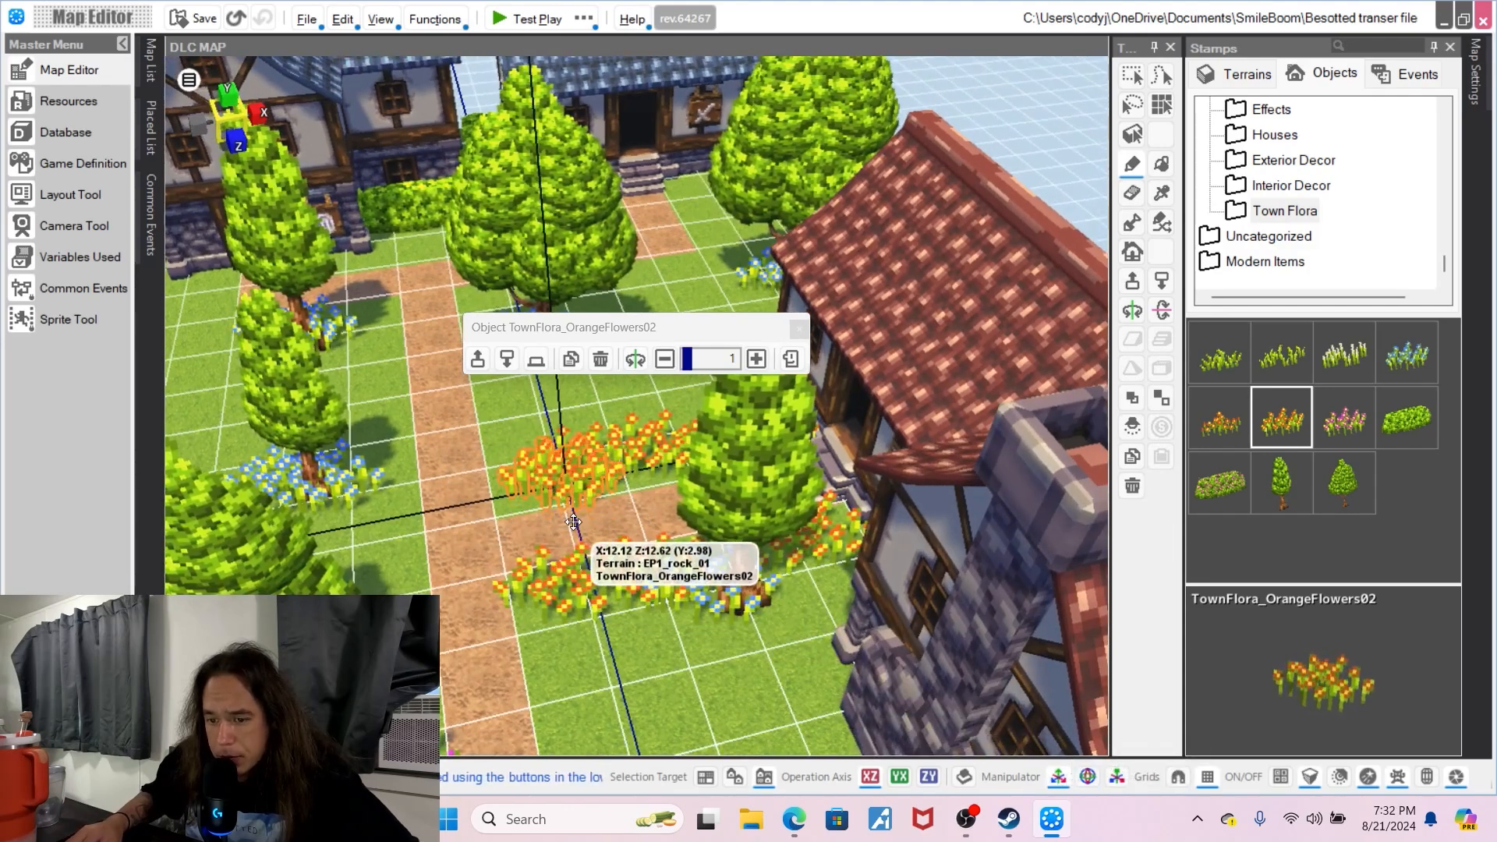
{"action": "right_click_drag", "start_coordinate": [667, 581], "coordinate": [644, 585]}
{"action": "middle_click_drag", "start_coordinate": [585, 589], "coordinate": [629, 524]}
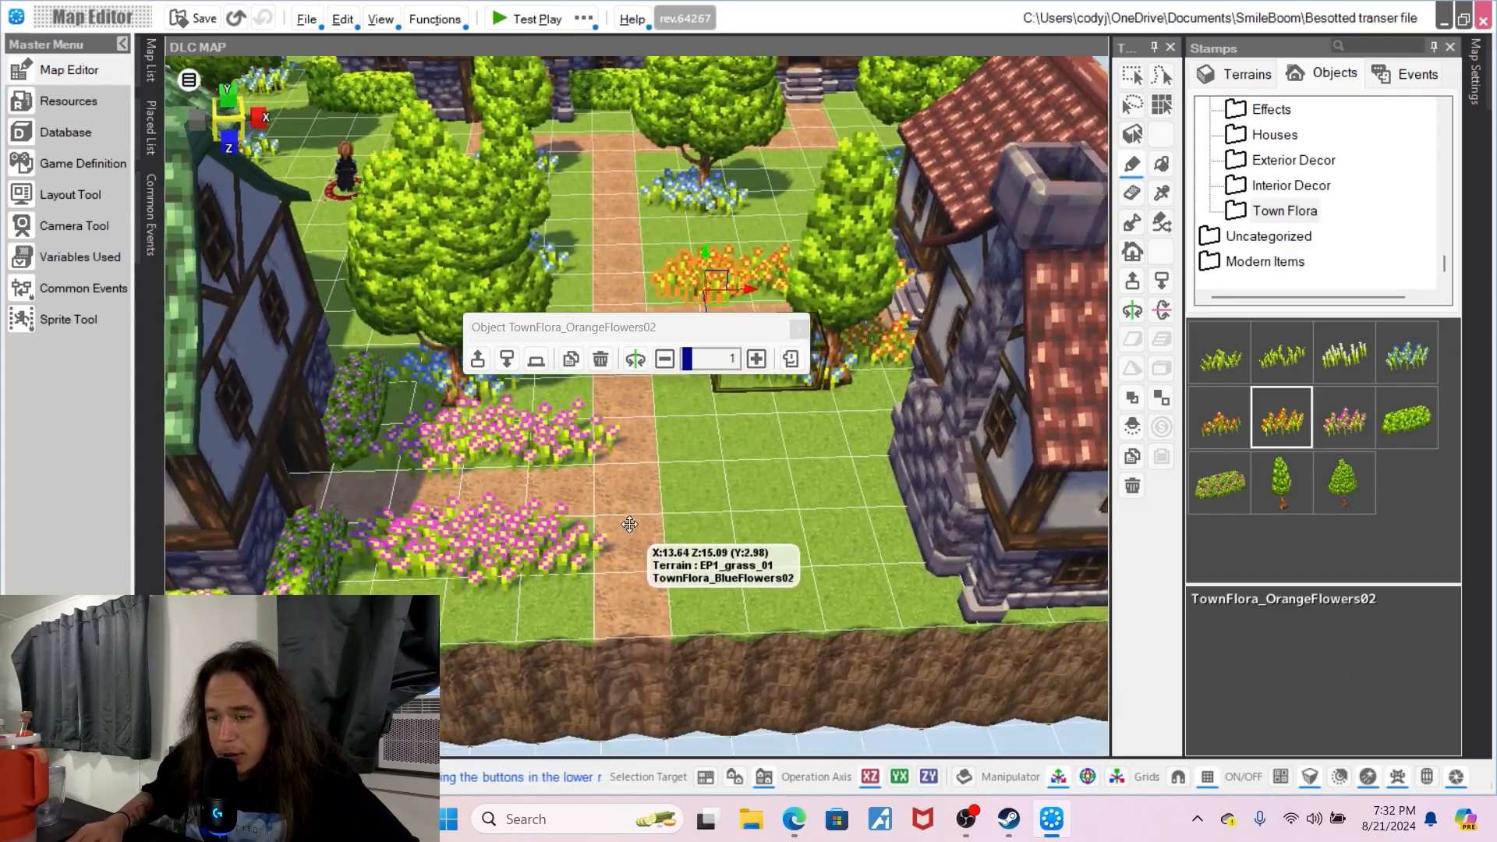
- Place TownFlora_Grass03 clusters across the lawn between the inn's stone chimney, the main path and the map edge
{"action": "left_click", "coordinate": [1349, 368]}
{"action": "right_click_drag", "start_coordinate": [936, 558], "coordinate": [1002, 569]}
{"action": "right_click_drag", "start_coordinate": [960, 454], "coordinate": [779, 401]}
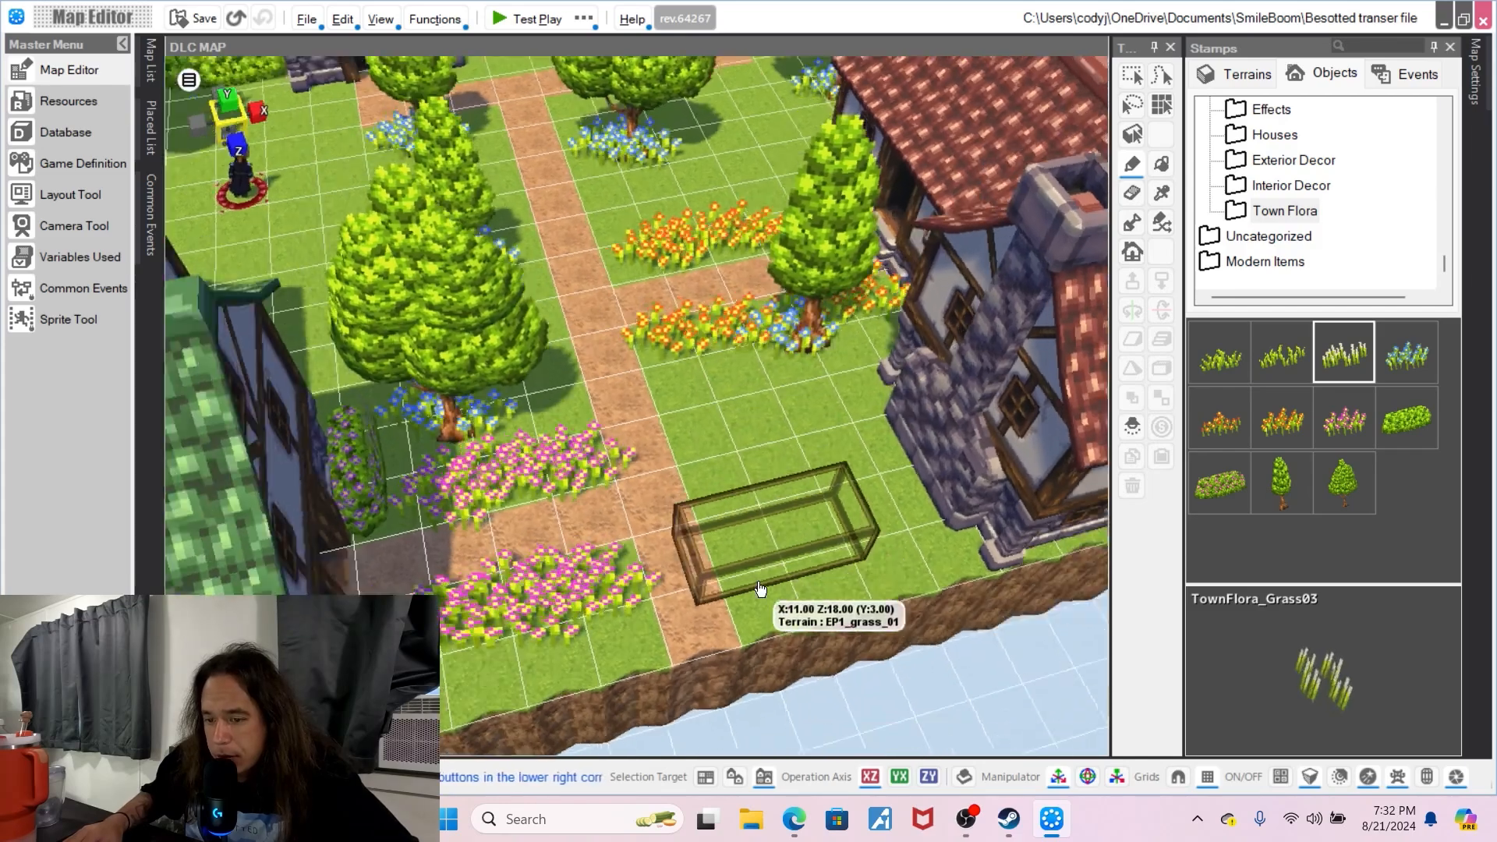
{"action": "right_click_drag", "start_coordinate": [760, 588], "coordinate": [888, 586]}
{"action": "right_click_drag", "start_coordinate": [772, 351], "coordinate": [765, 390]}
{"action": "middle_click_drag", "start_coordinate": [765, 390], "coordinate": [710, 418]}
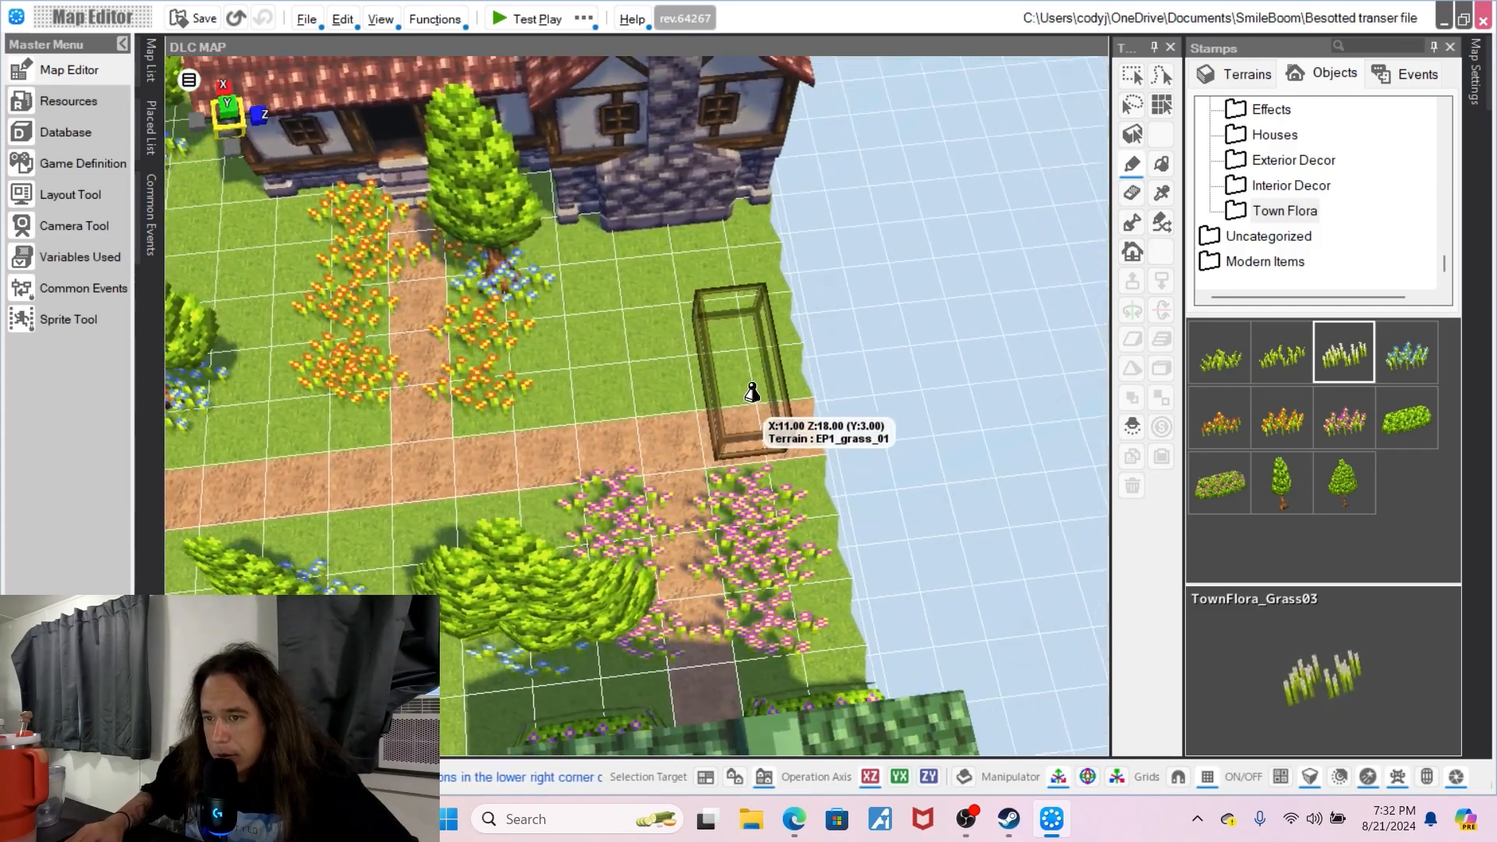
{"action": "left_click", "coordinate": [571, 366]}
{"action": "left_click", "coordinate": [660, 364]}
{"action": "left_click", "coordinate": [757, 348]}
{"action": "left_click", "coordinate": [679, 300]}
{"action": "left_click", "coordinate": [760, 258]}
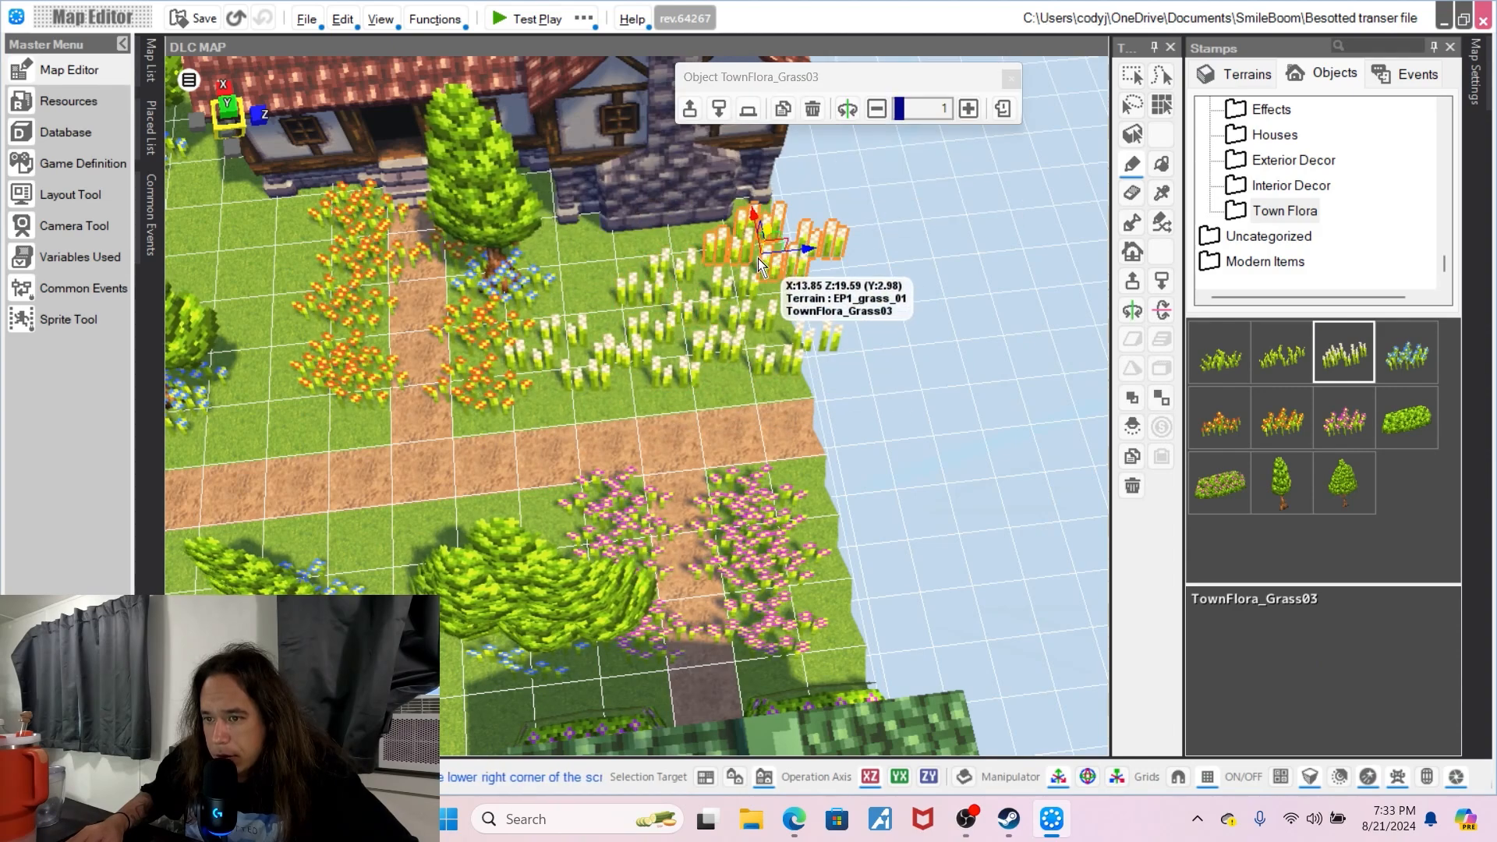
- Fill the remaining gaps in the lawn beside the inn's tree and chimney with more TownFlora_Grass03 clusters
{"action": "left_click", "coordinate": [645, 283]}
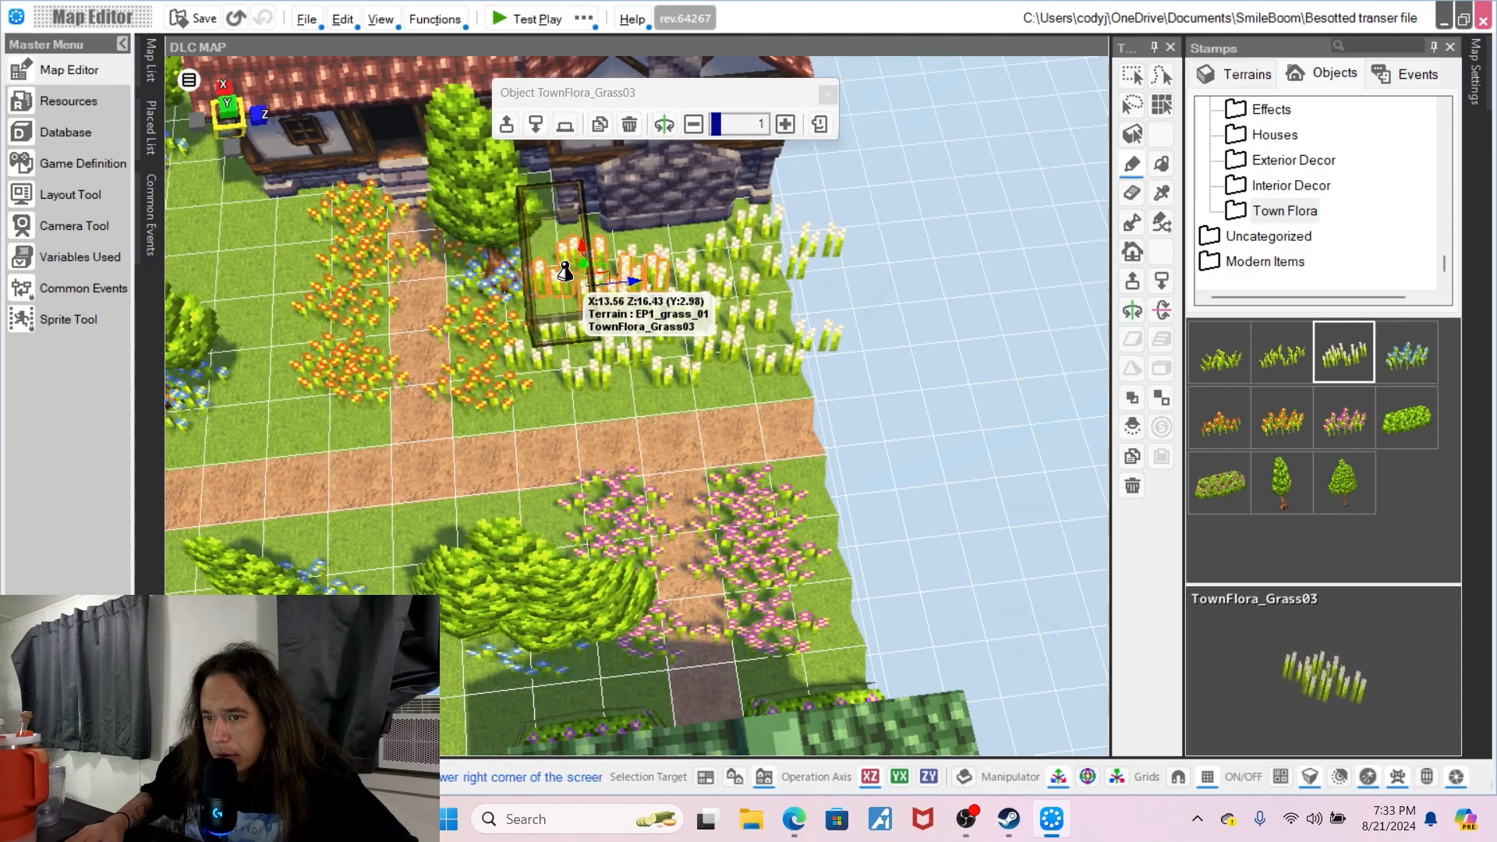
{"action": "left_click", "coordinate": [563, 250]}
{"action": "left_click", "coordinate": [573, 321]}
{"action": "left_click", "coordinate": [589, 365]}
{"action": "left_click", "coordinate": [670, 355]}
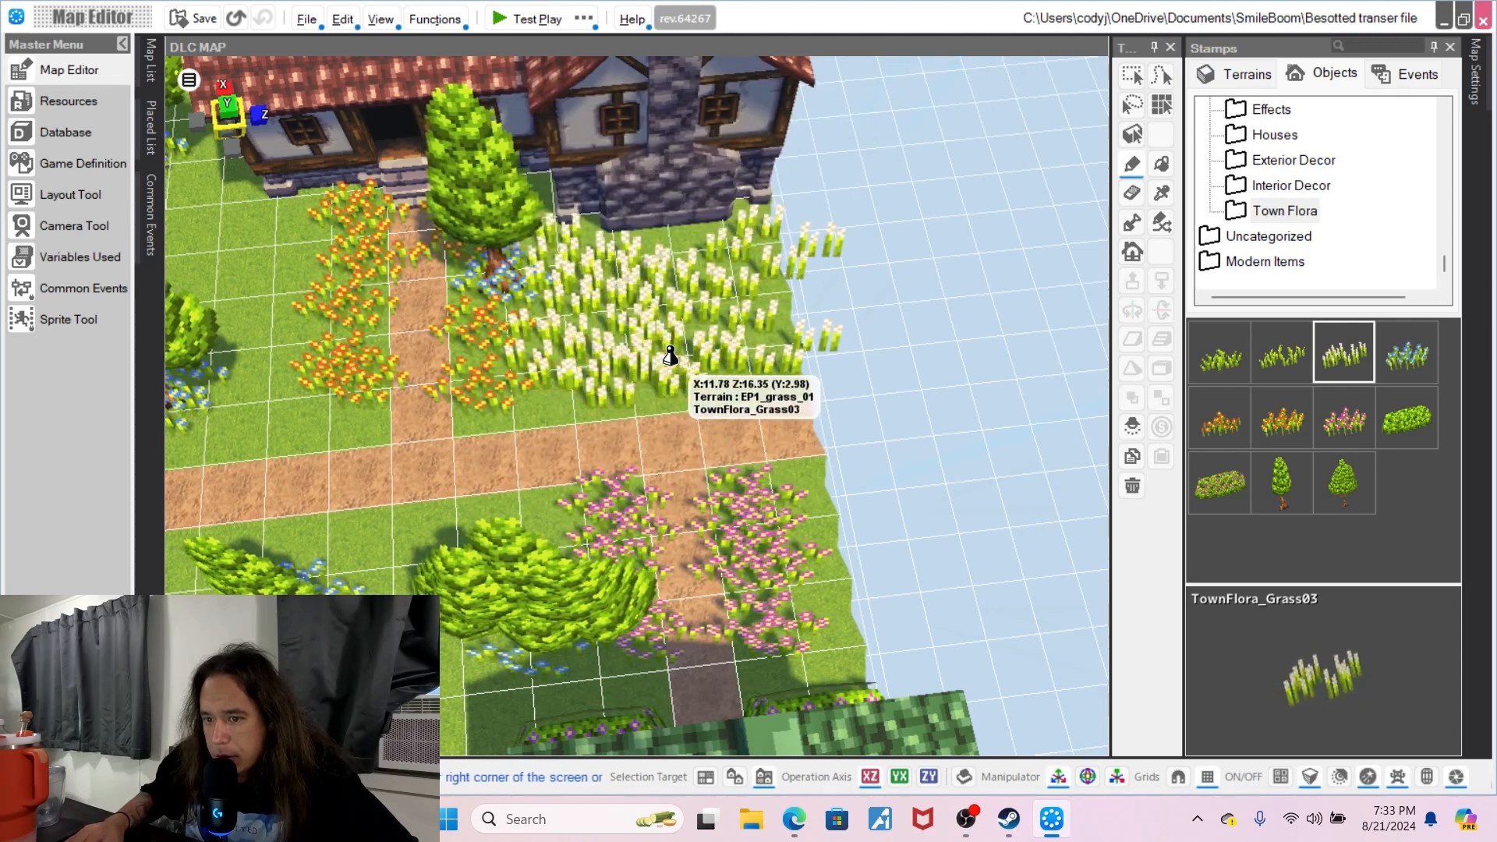
{"action": "left_click", "coordinate": [689, 267]}
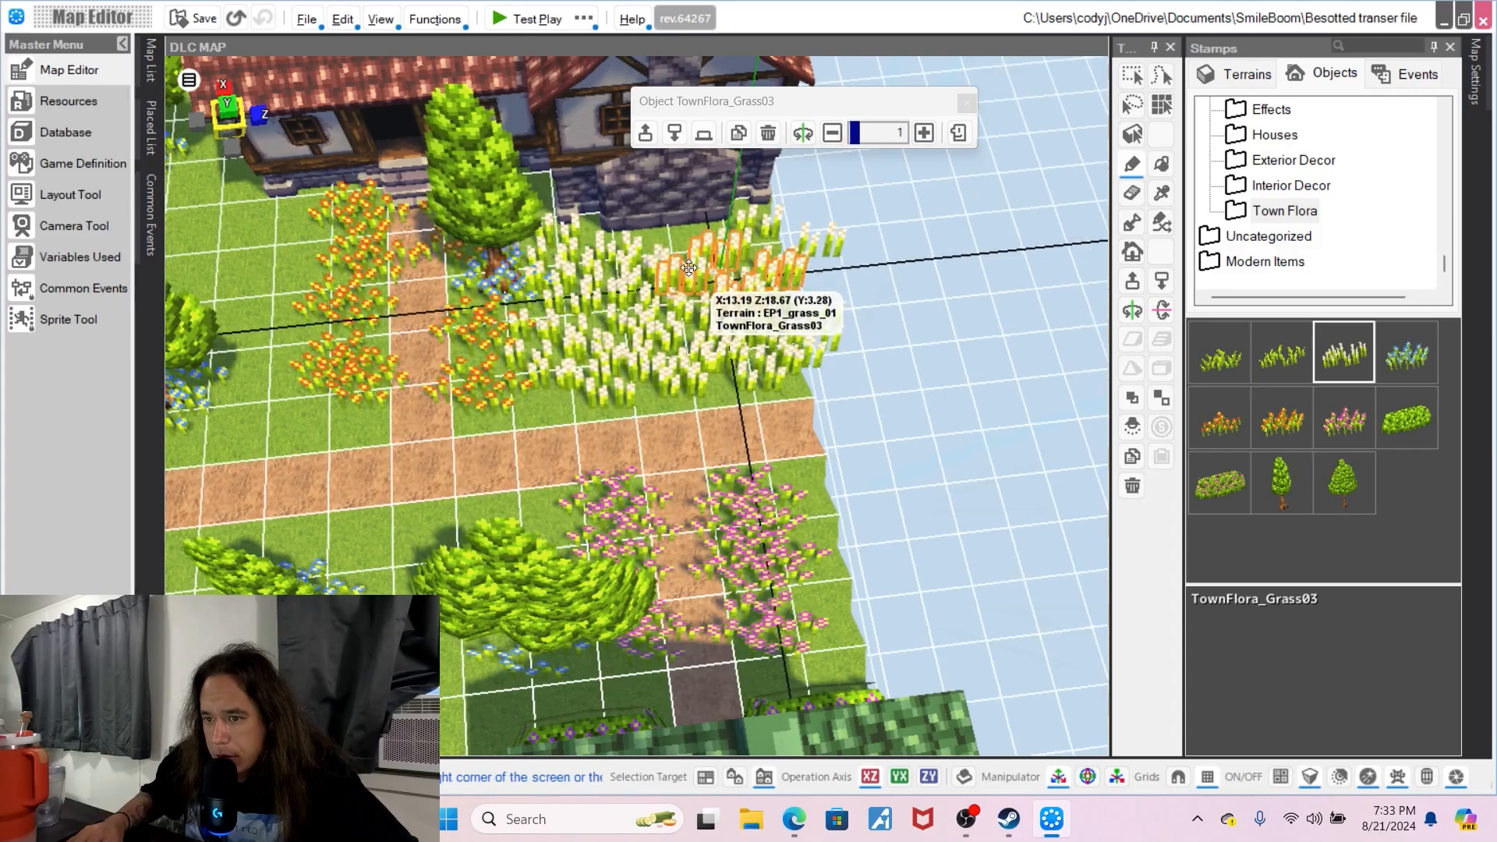
- Delete TownFlora_Grass03 clusters from the middle of the lawn between the main dirt path and the inn's stone chimney
{"action": "left_click", "coordinate": [665, 260]}
{"action": "right_click_drag", "start_coordinate": [749, 285], "coordinate": [583, 224]}
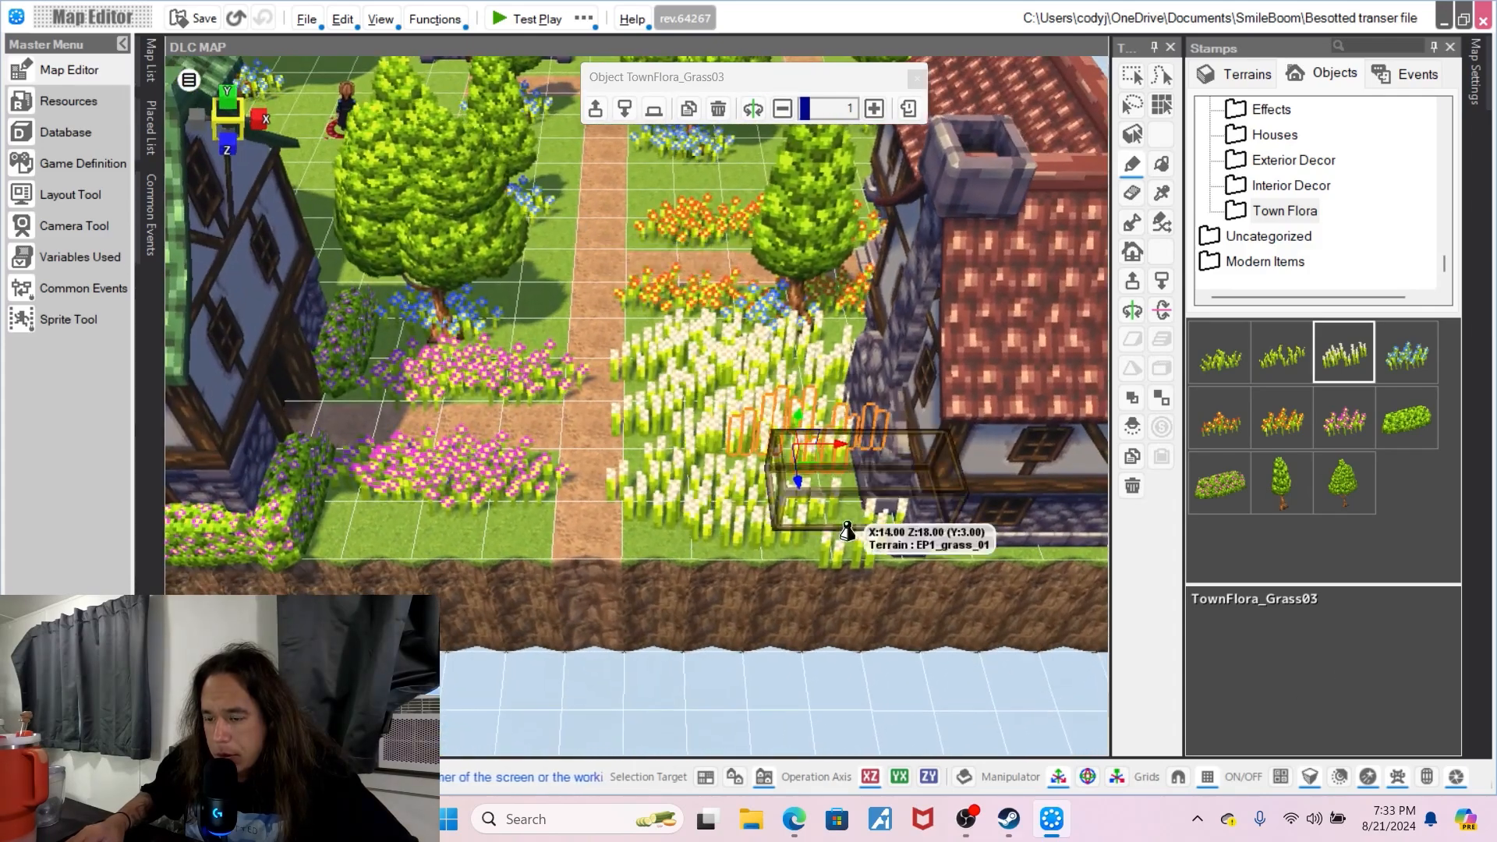
{"action": "right_click", "coordinate": [768, 539]}
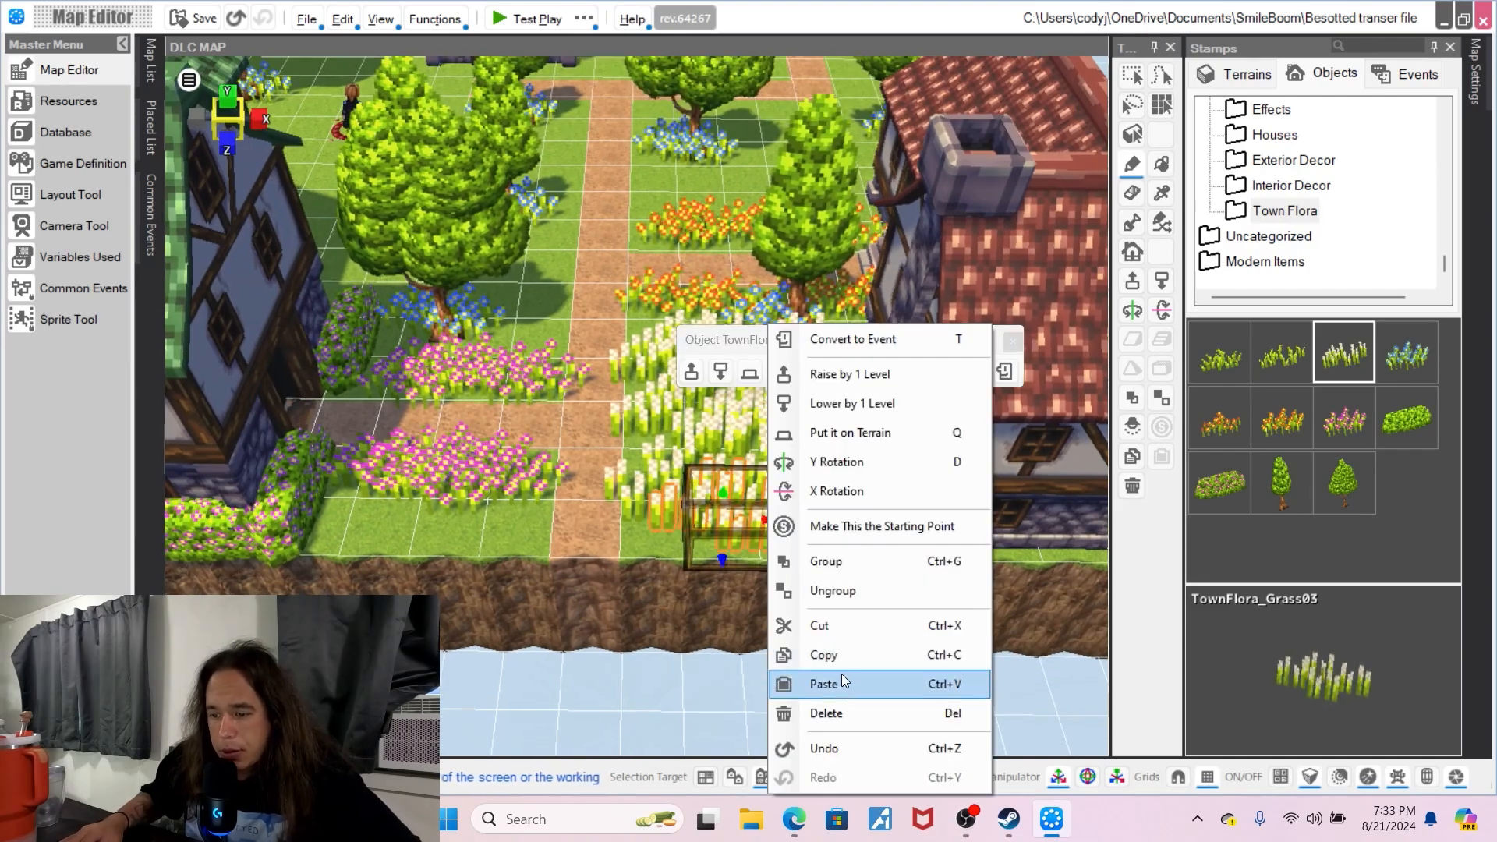
{"action": "left_click", "coordinate": [849, 717]}
{"action": "right_click", "coordinate": [727, 415]}
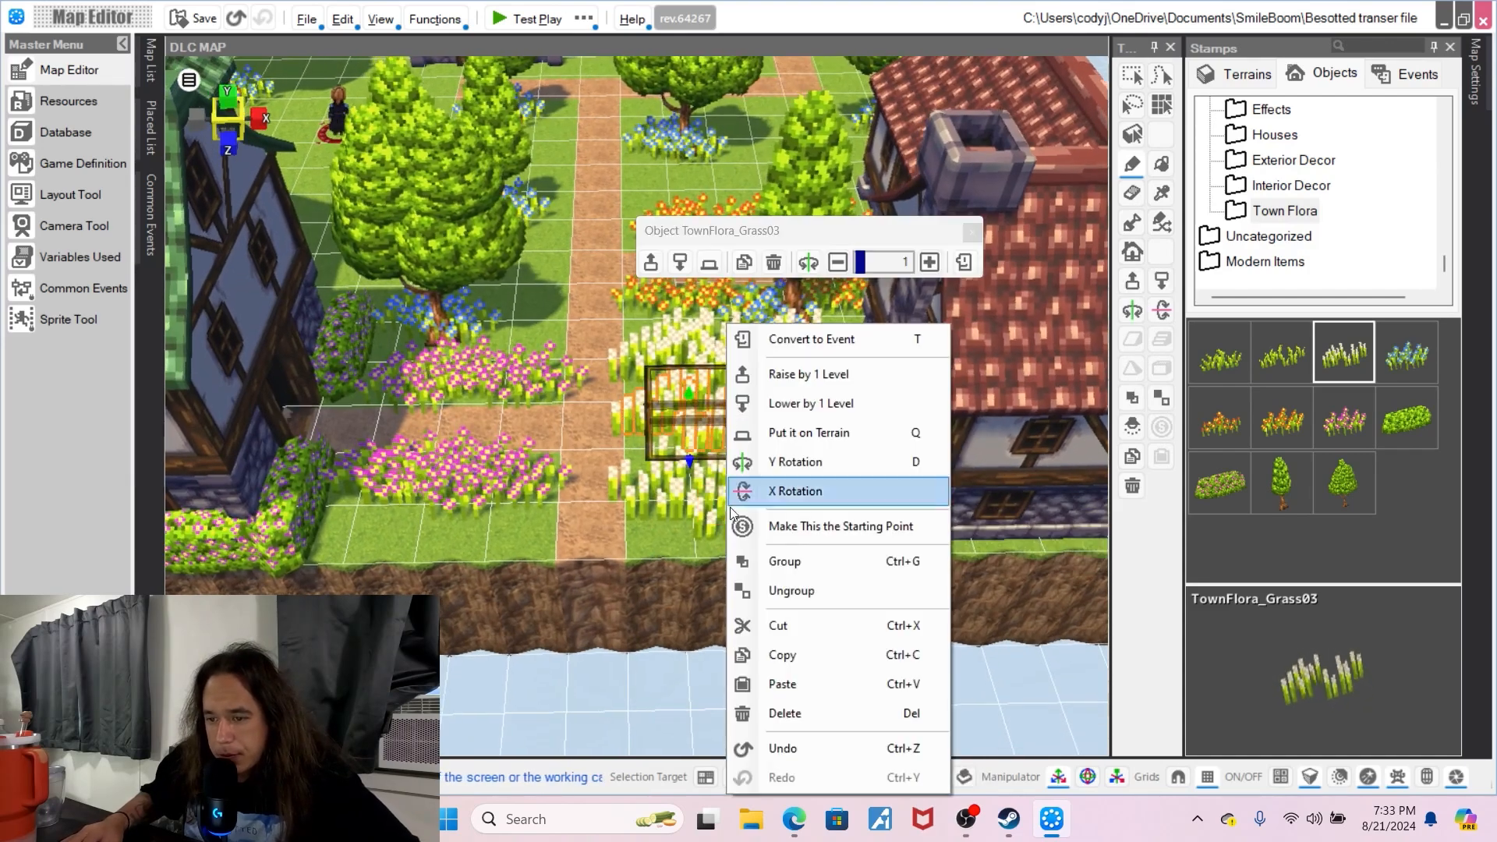
{"action": "left_click", "coordinate": [794, 711]}
{"action": "right_click", "coordinate": [727, 390]}
{"action": "left_click", "coordinate": [780, 683]}
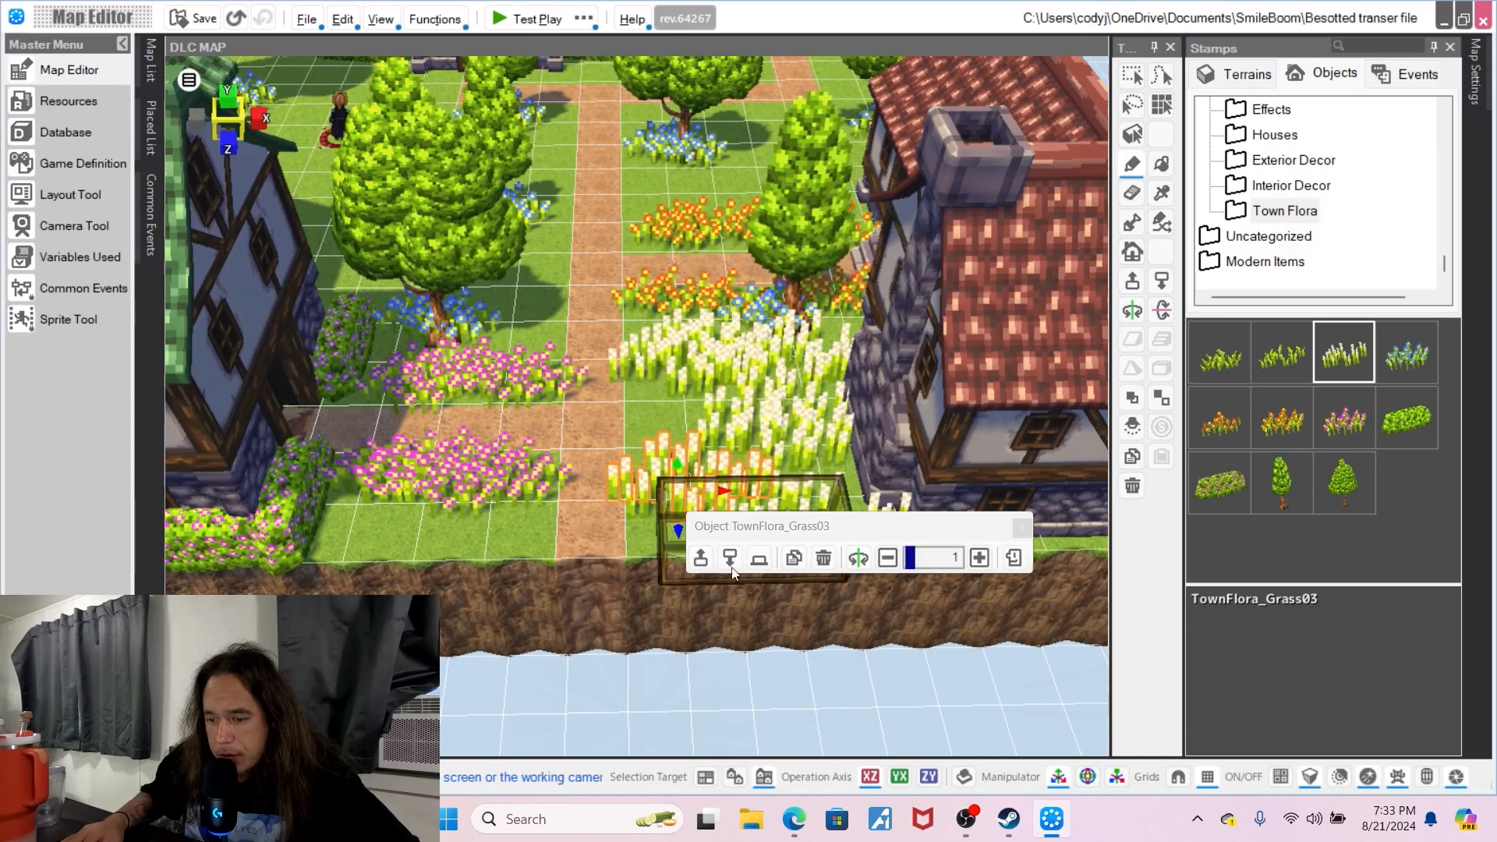
- Delete more TownFlora_Grass03 clusters beside the main dirt path and in front of the bush near the inn's chimney
{"action": "right_click", "coordinate": [669, 471]}
{"action": "left_click", "coordinate": [763, 713]}
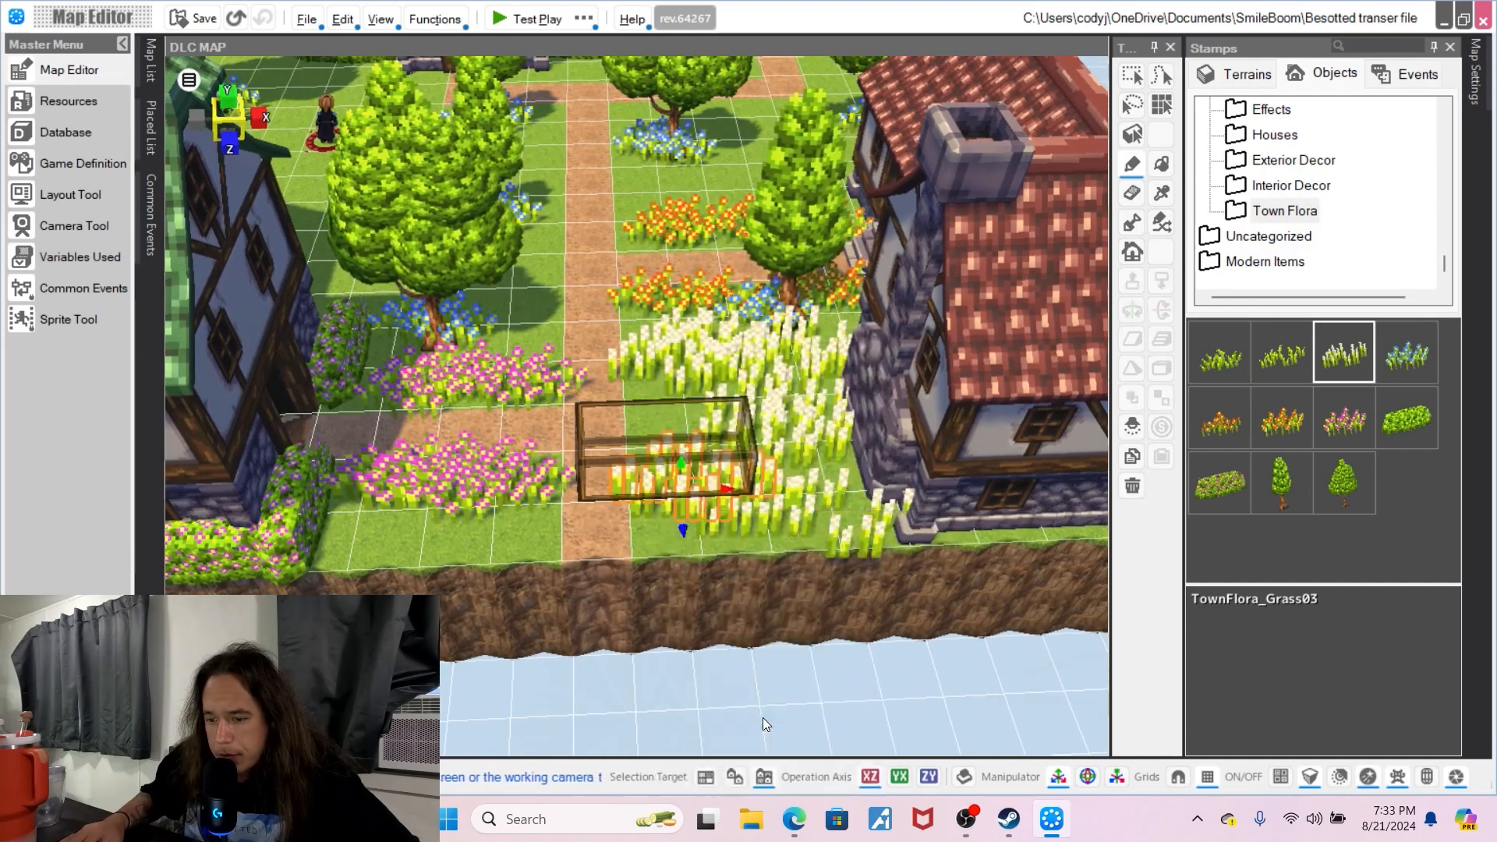
{"action": "right_click", "coordinate": [780, 503]}
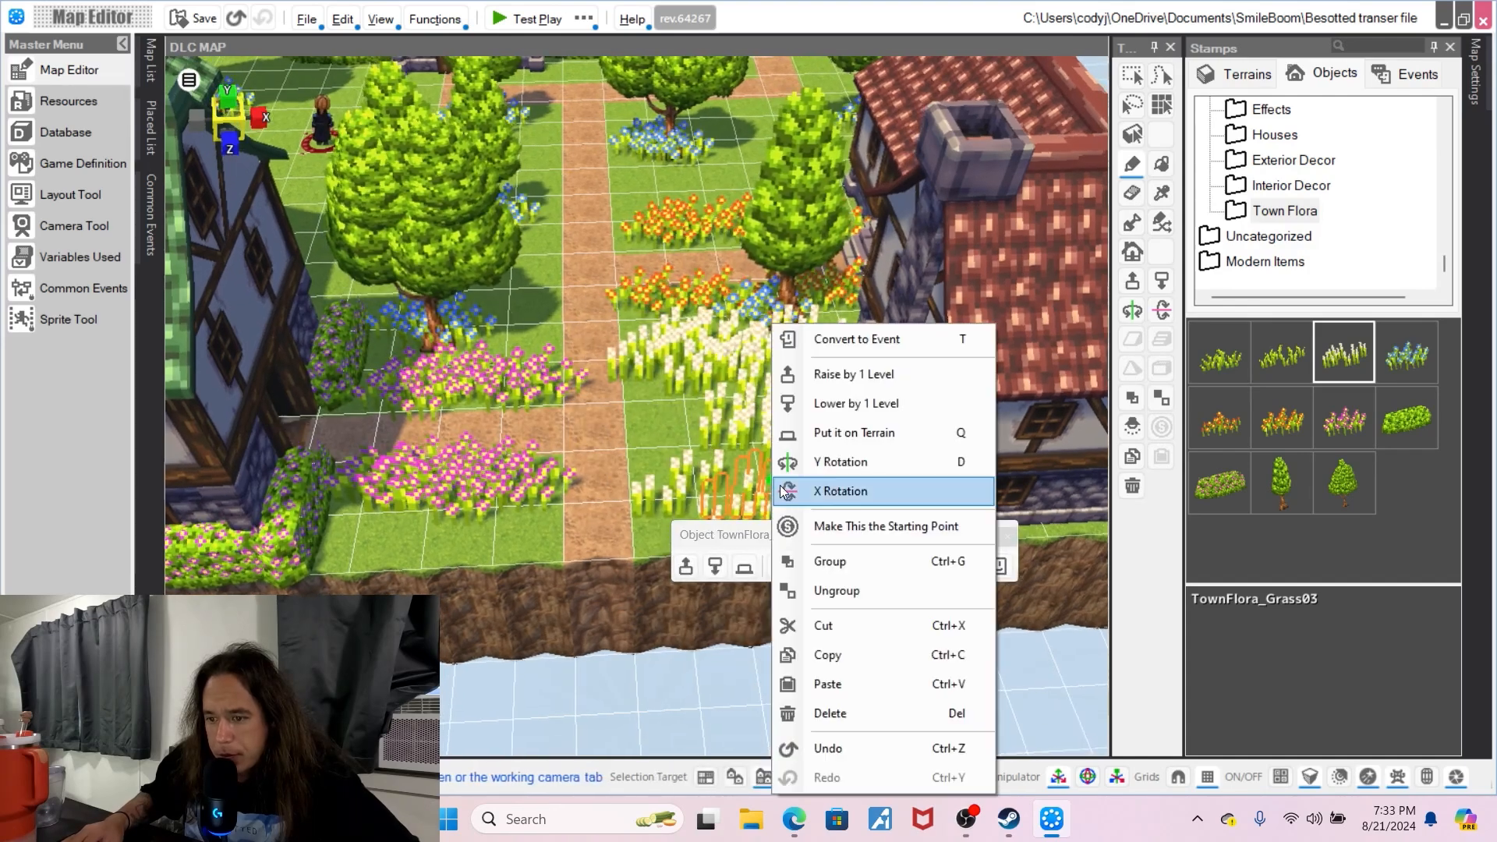
{"action": "left_click", "coordinate": [823, 711]}
{"action": "right_click", "coordinate": [771, 421]}
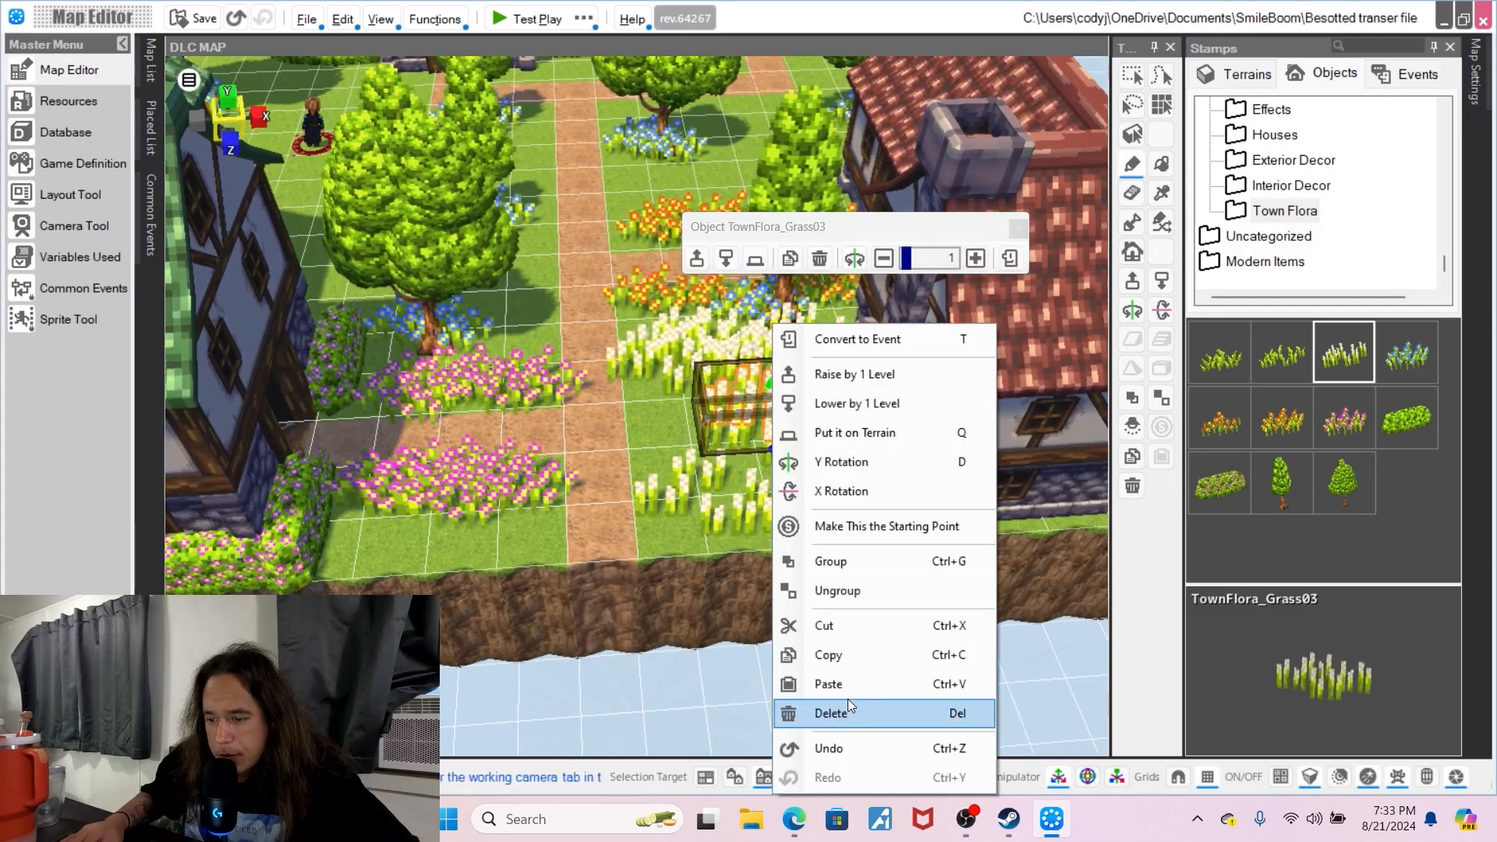
{"action": "left_click", "coordinate": [848, 705]}
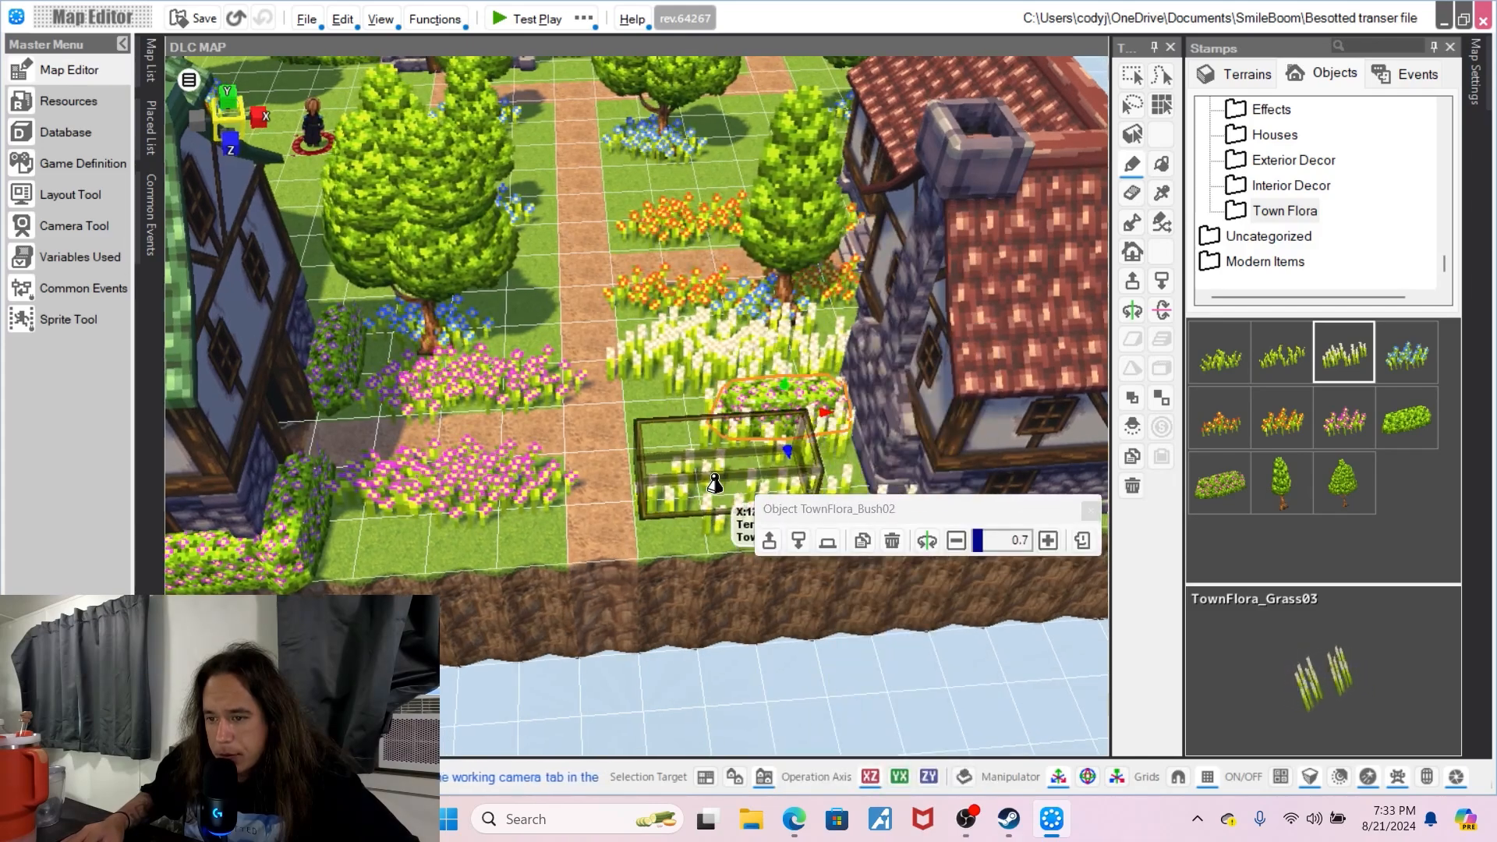
- Remove further TownFlora_Grass03 clusters between the small flowering bush, the main path and the map edge
{"action": "middle_click_drag", "start_coordinate": [715, 484], "coordinate": [799, 502]}
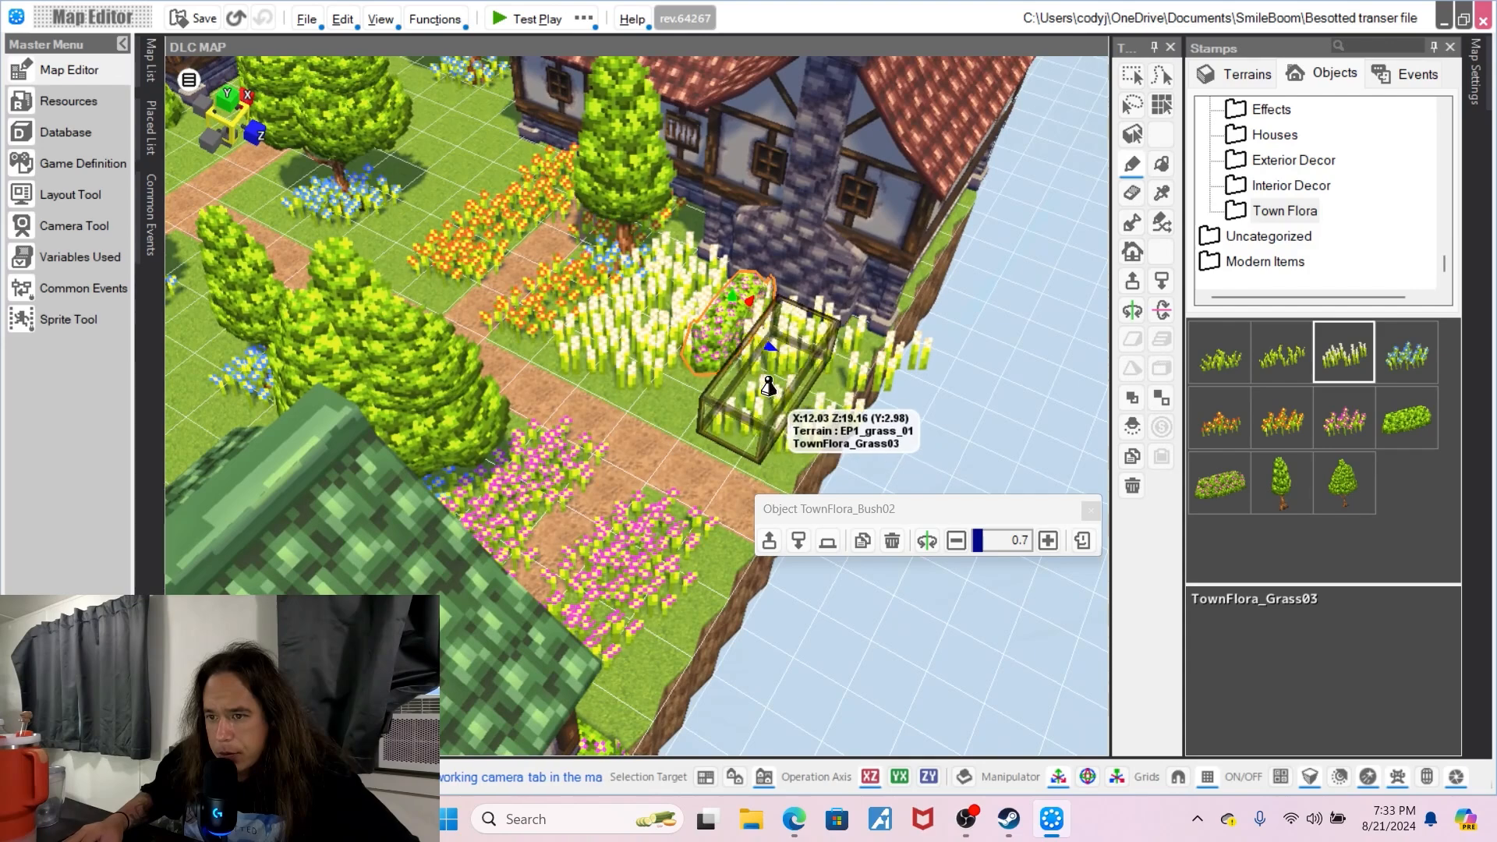
{"action": "right_click", "coordinate": [760, 378]}
{"action": "left_click", "coordinate": [871, 685]}
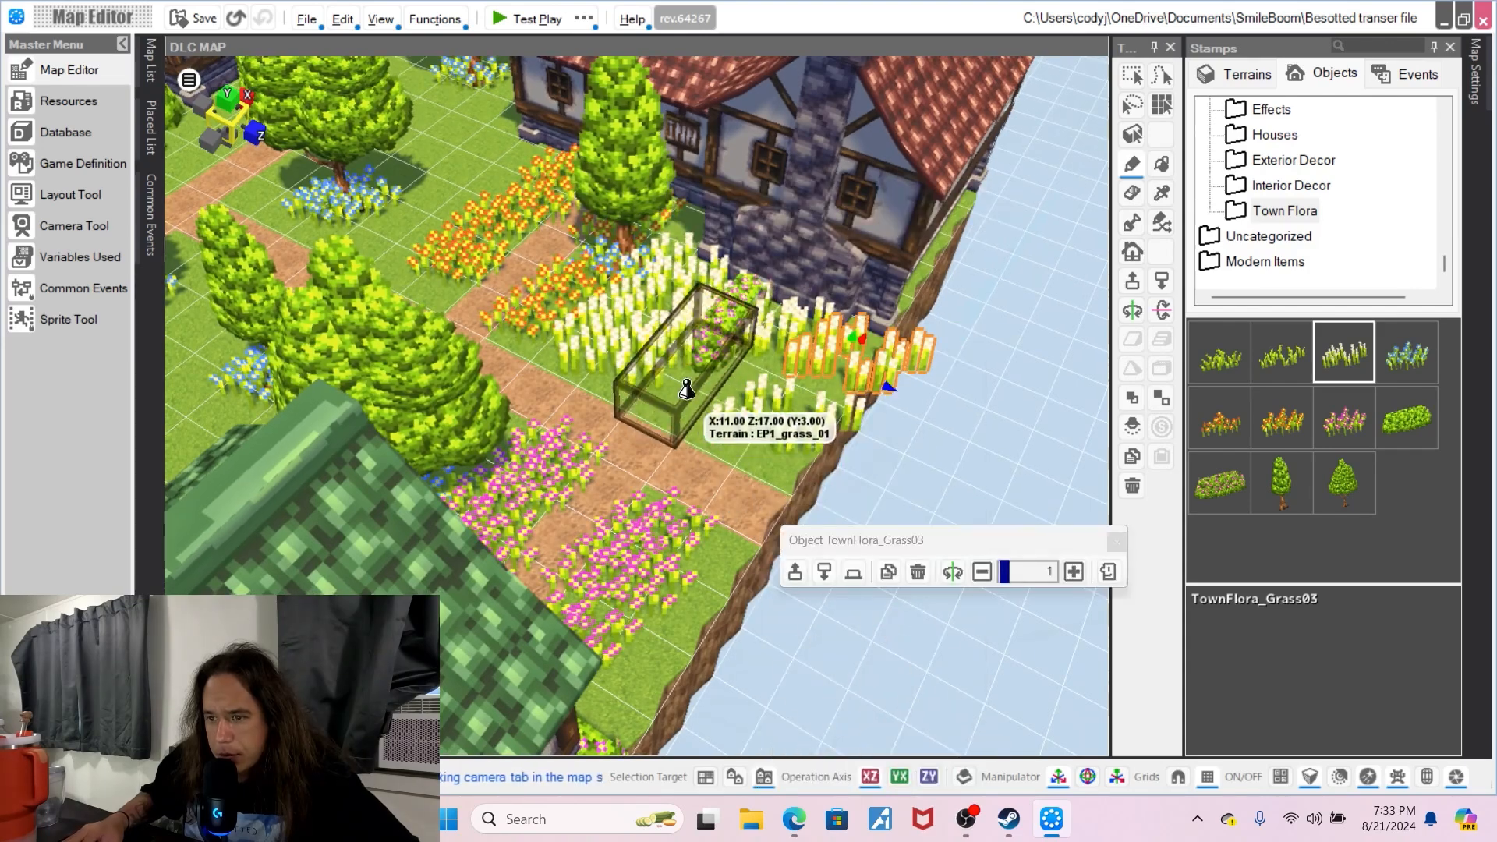
{"action": "right_click", "coordinate": [660, 367]}
{"action": "left_click", "coordinate": [763, 696]}
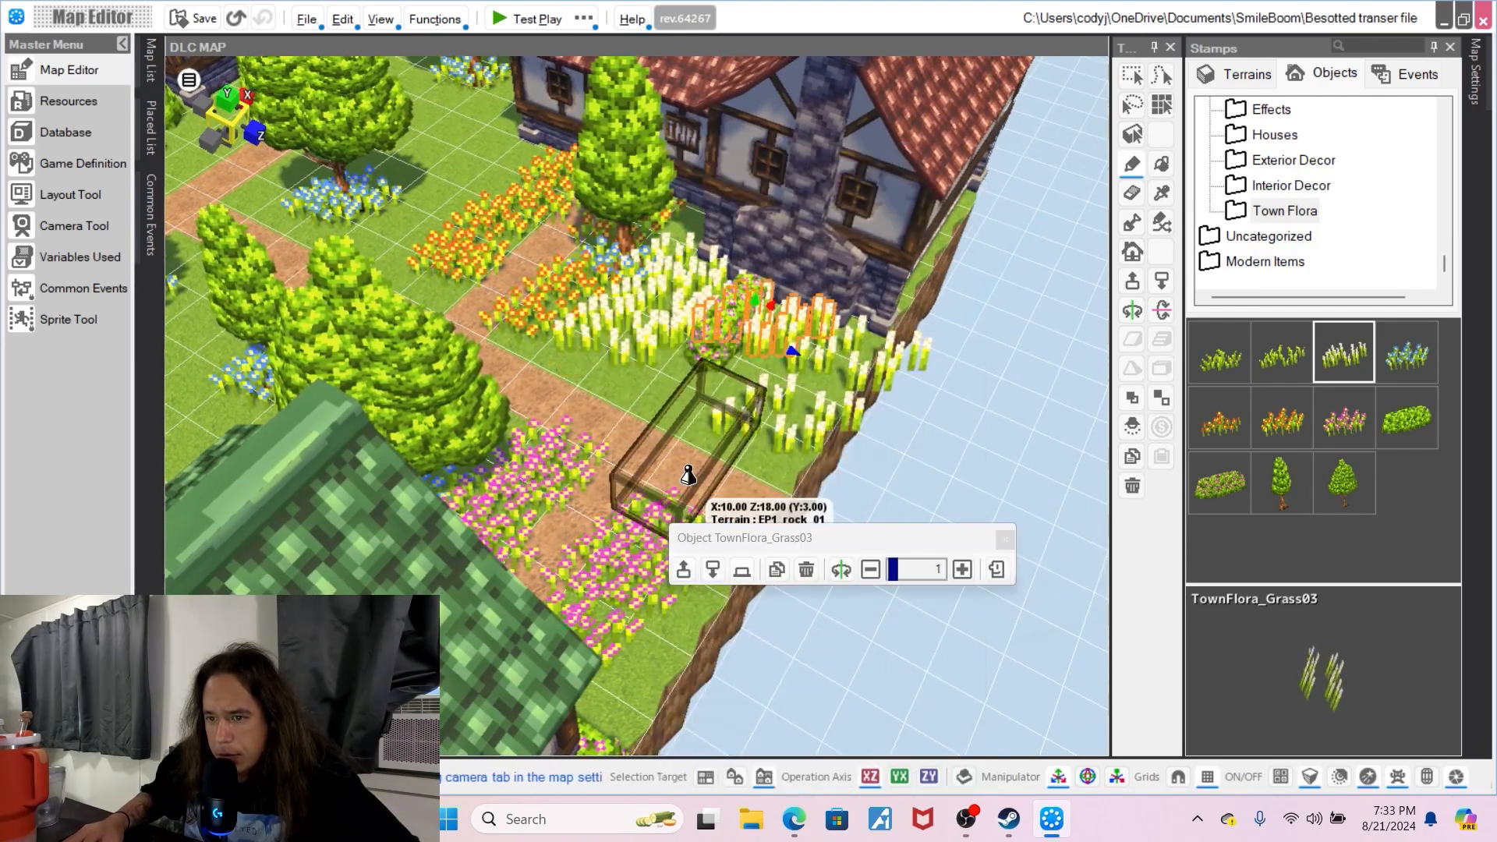
{"action": "right_click", "coordinate": [776, 414]}
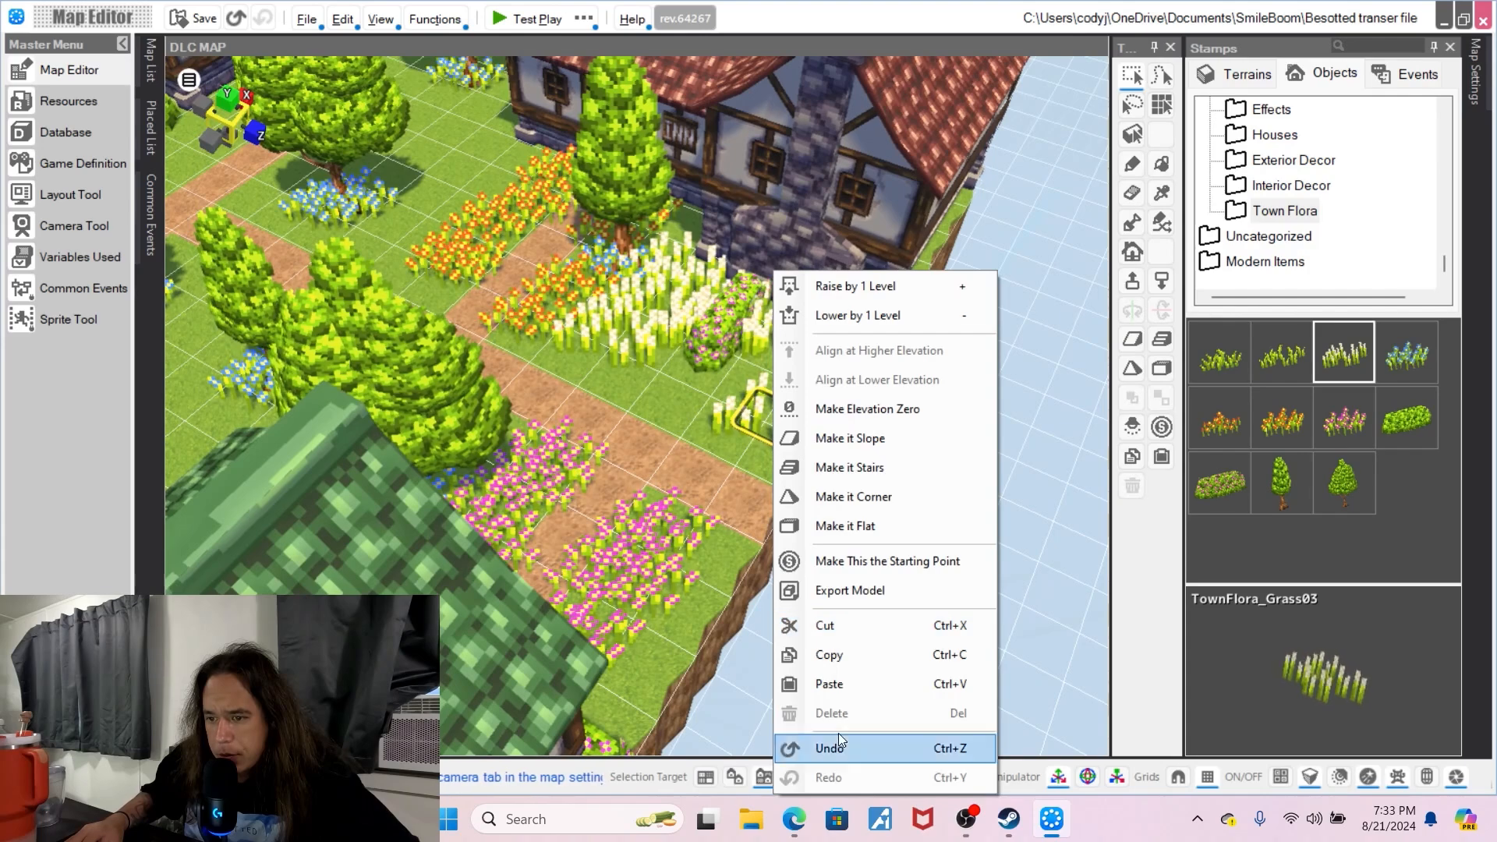
{"action": "right_click", "coordinate": [631, 323]}
{"action": "left_click", "coordinate": [705, 711]}
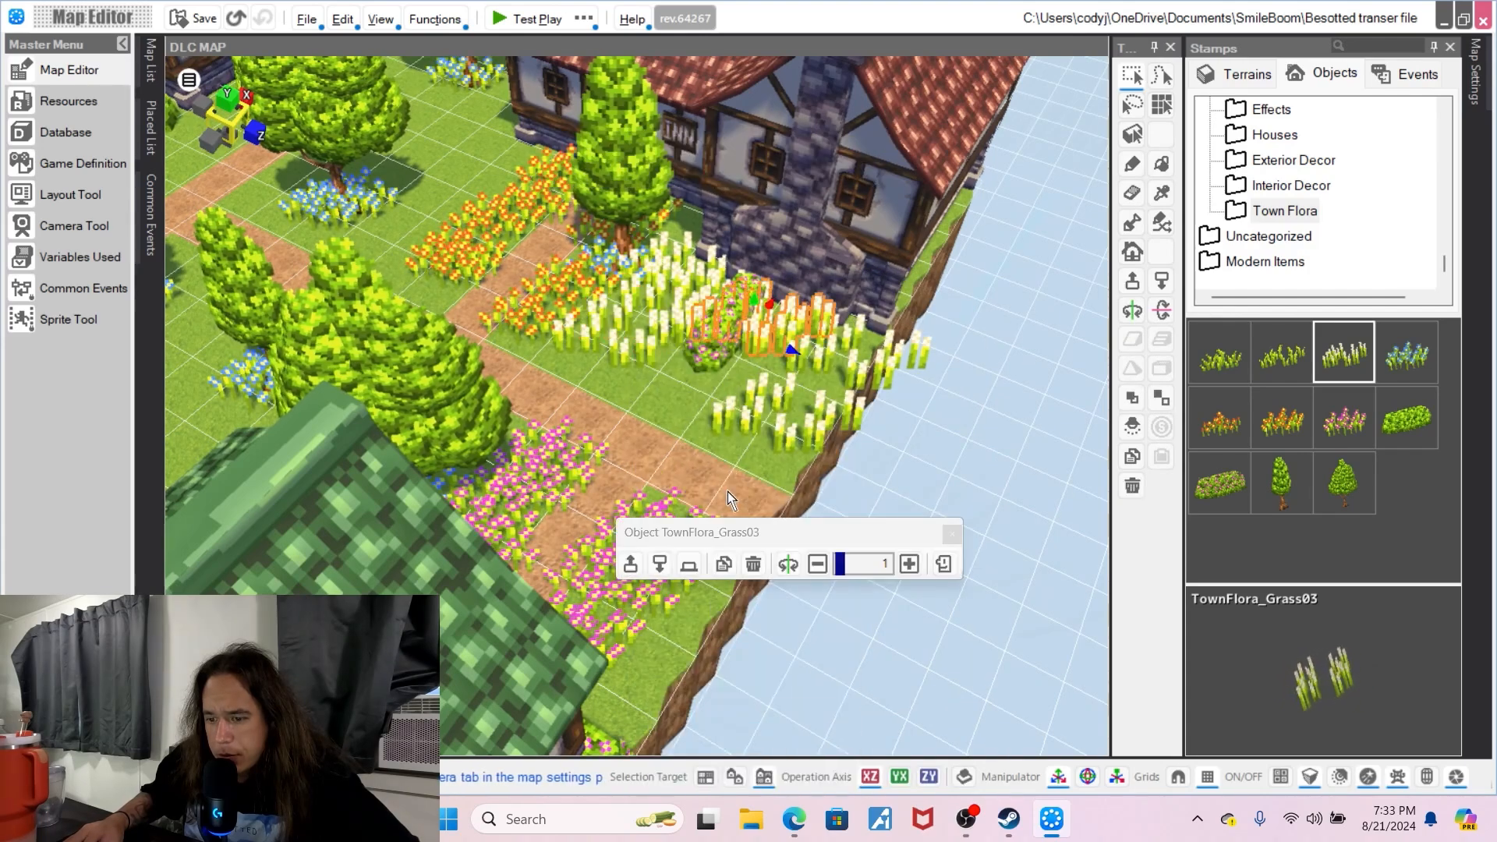
- Delete the TownFlora_Grass03 clusters along the map edge below the inn's stone chimney
{"action": "right_click", "coordinate": [769, 423]}
{"action": "left_click", "coordinate": [795, 683]}
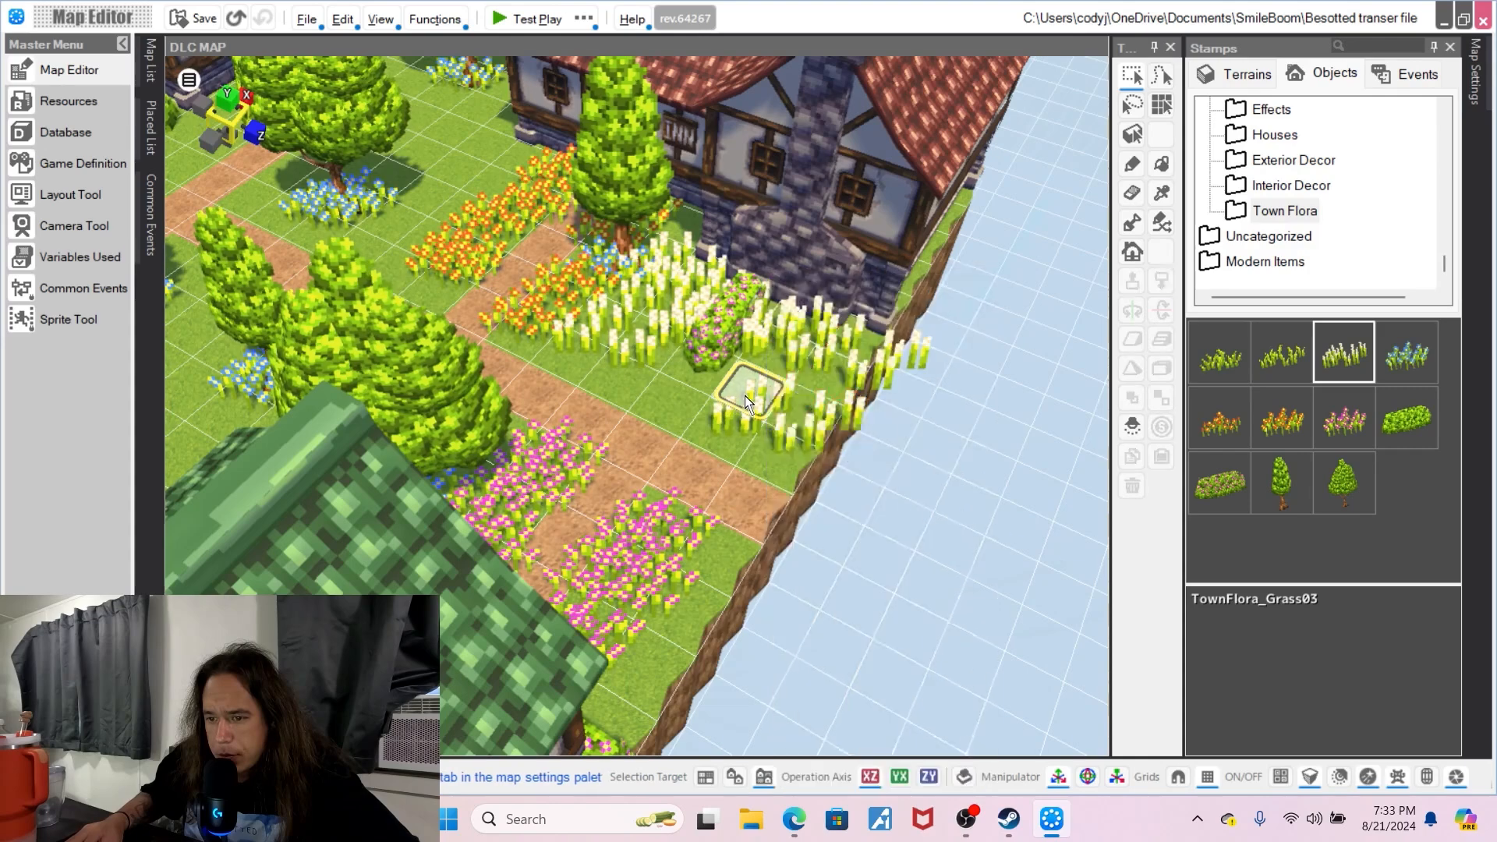
{"action": "right_click", "coordinate": [747, 396]}
{"action": "left_click", "coordinate": [778, 686]}
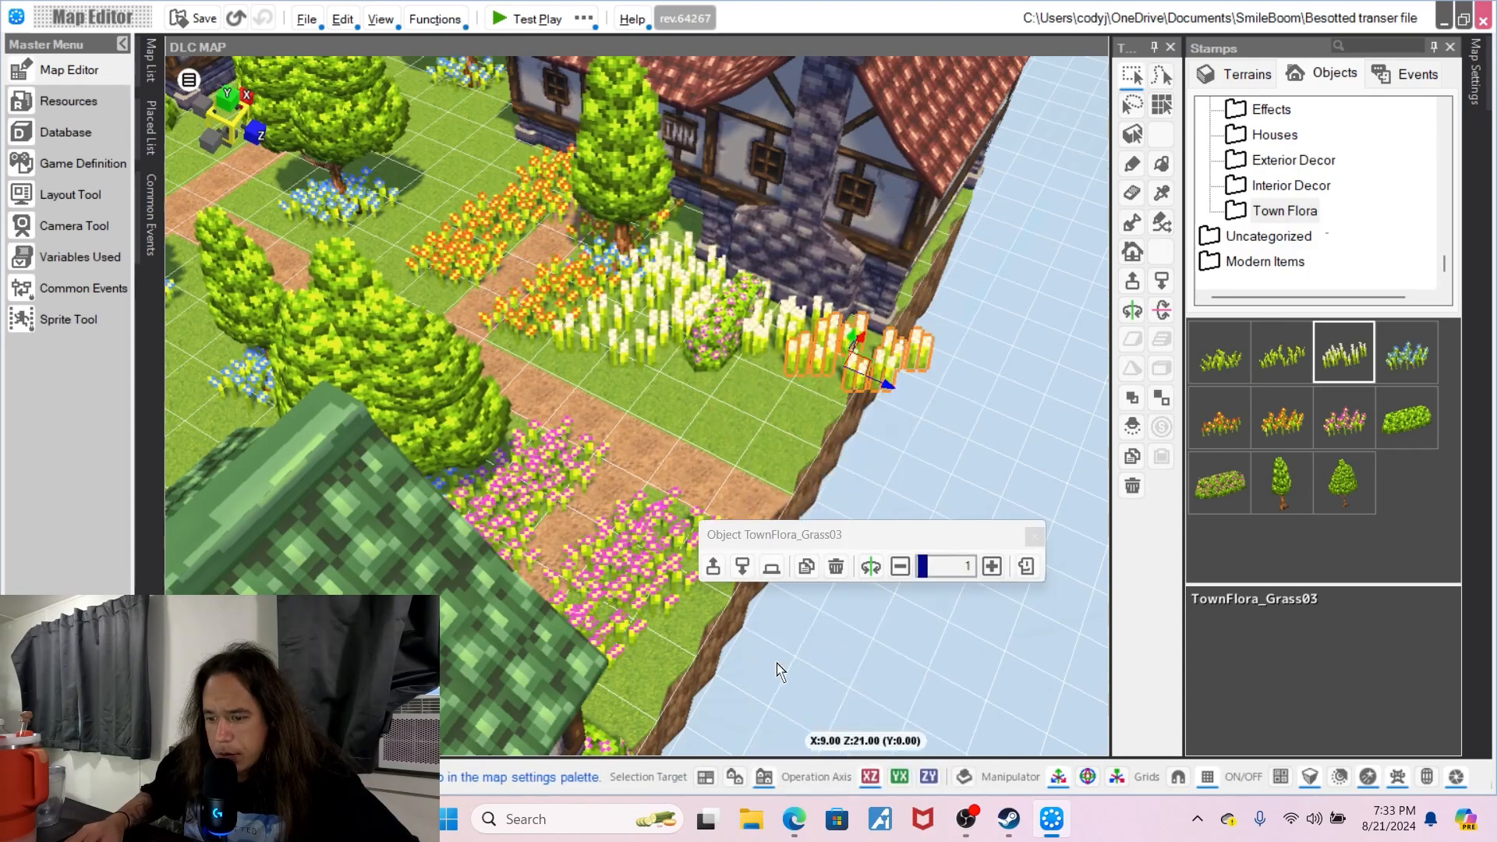
{"action": "right_click", "coordinate": [811, 376]}
{"action": "left_click", "coordinate": [875, 708]}
- Delete the TownFlora_Bush02 beside the inn's chimney together with the TownFlora_Grass03 cluster next to it
{"action": "left_click", "coordinate": [730, 388]}
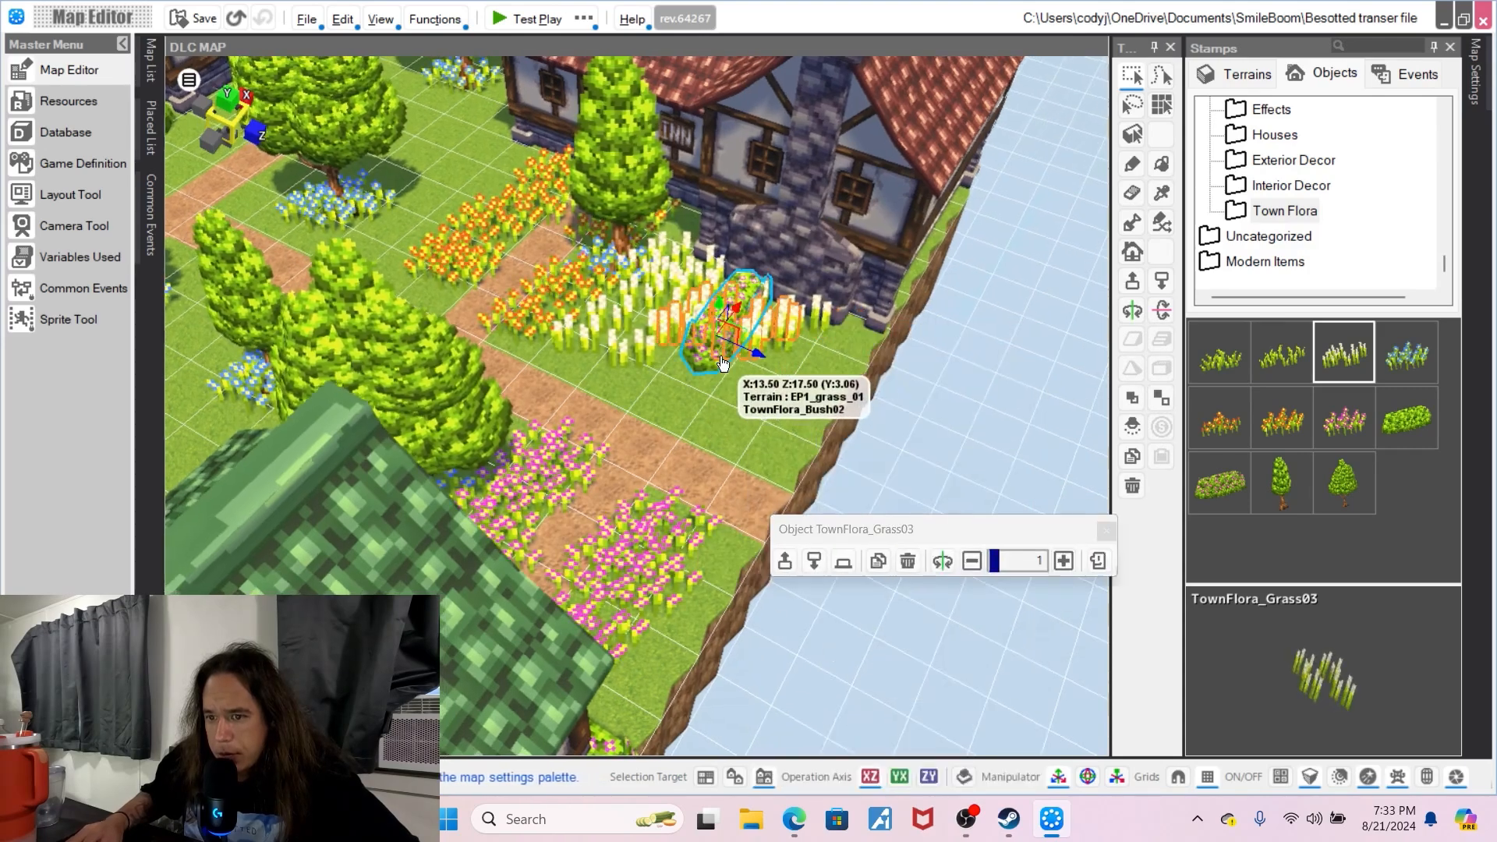
{"action": "right_click", "coordinate": [722, 360]}
{"action": "left_click", "coordinate": [799, 721]}
{"action": "right_click", "coordinate": [769, 336]}
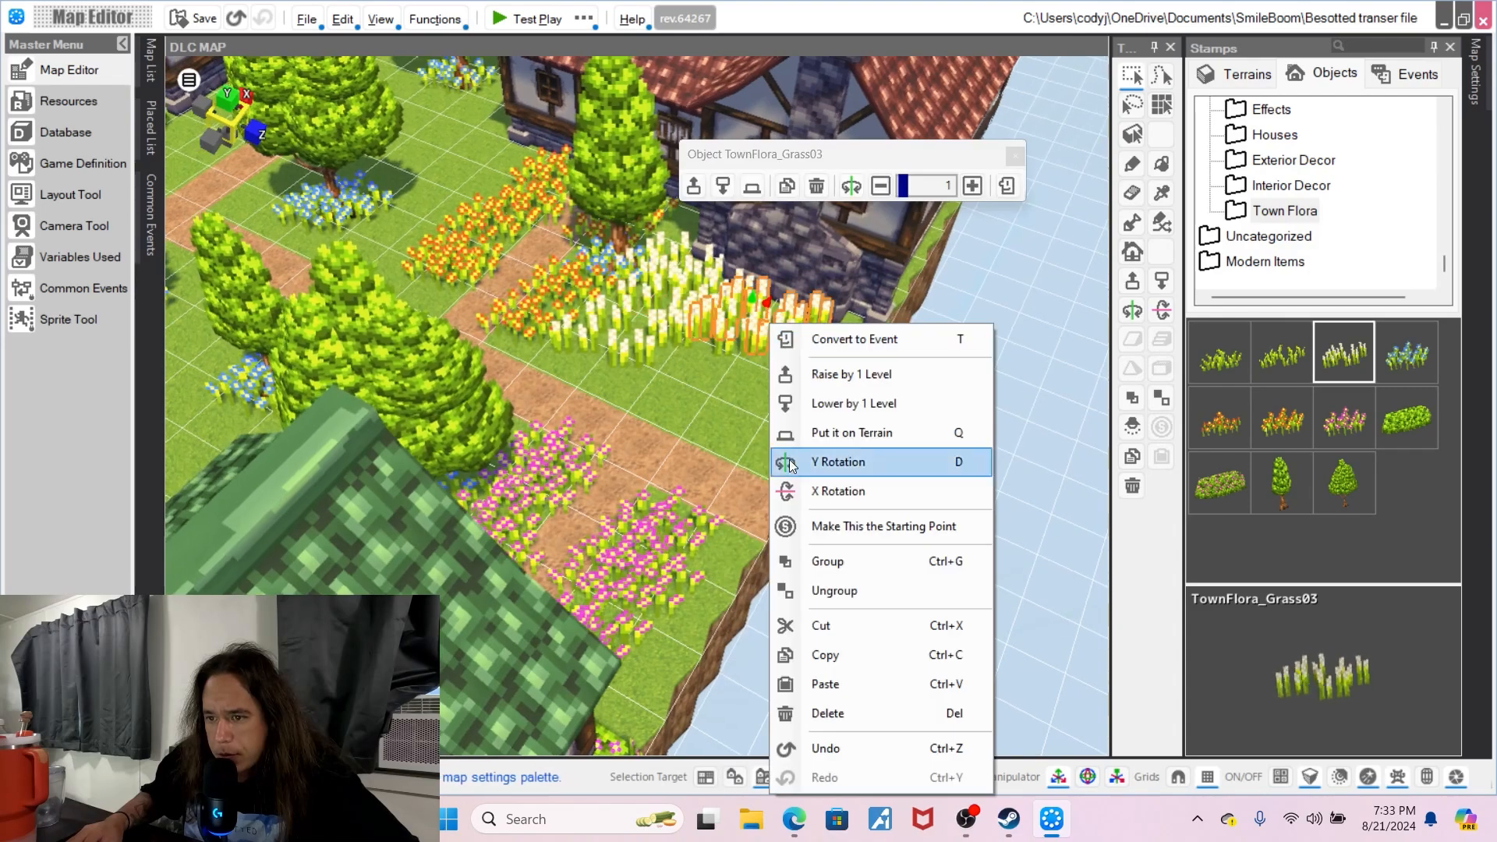
{"action": "left_click", "coordinate": [862, 711]}
- Clear the remaining TownFlora_Grass03 clusters between the inn's chimney, the tree and the orange flowers
{"action": "right_click", "coordinate": [666, 318]}
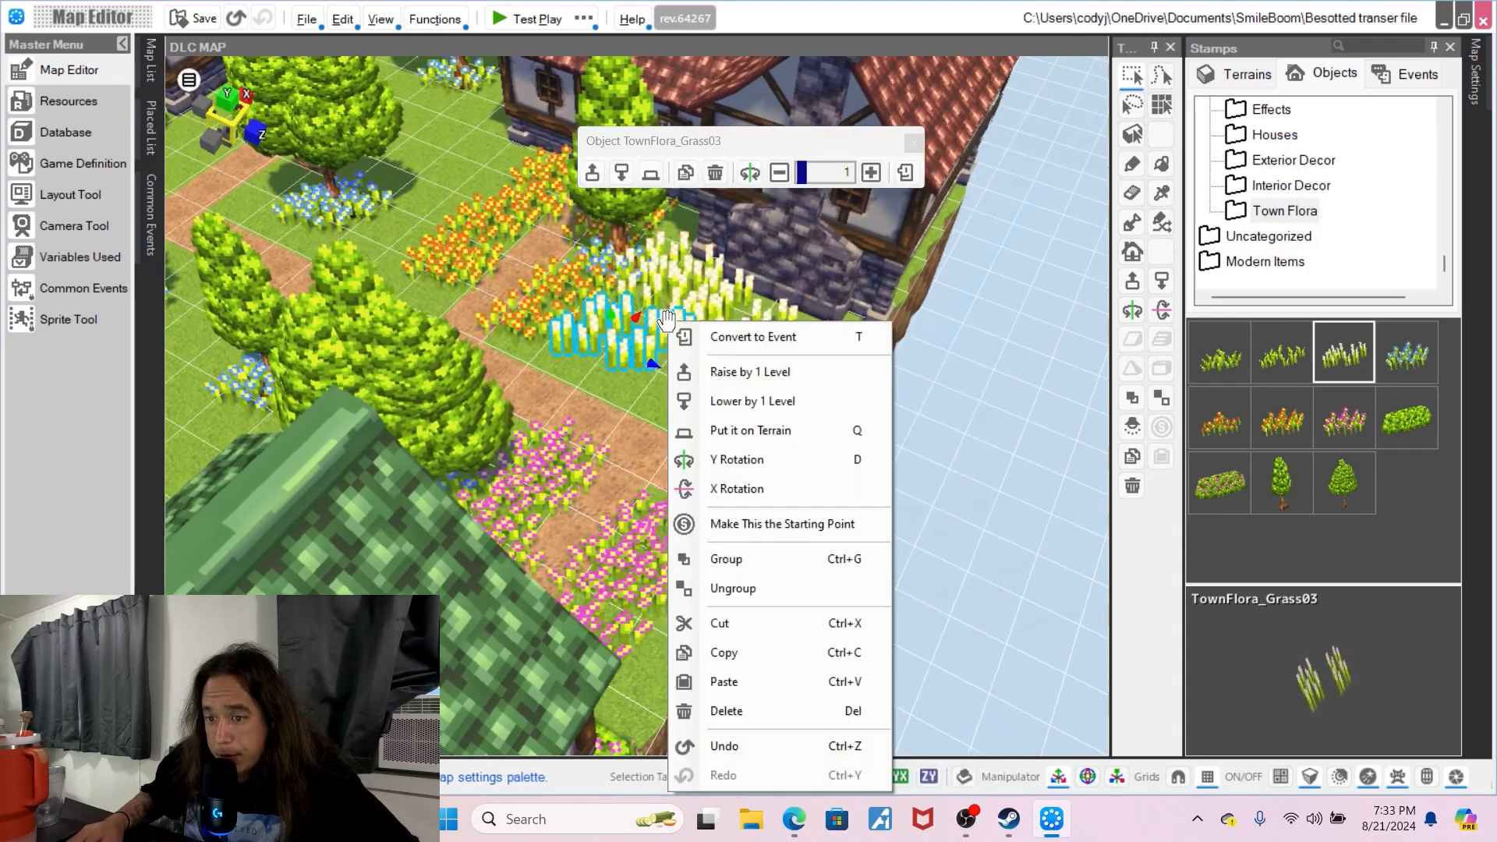
{"action": "left_click", "coordinate": [759, 711]}
{"action": "right_click", "coordinate": [735, 312]}
{"action": "left_click", "coordinate": [792, 695]}
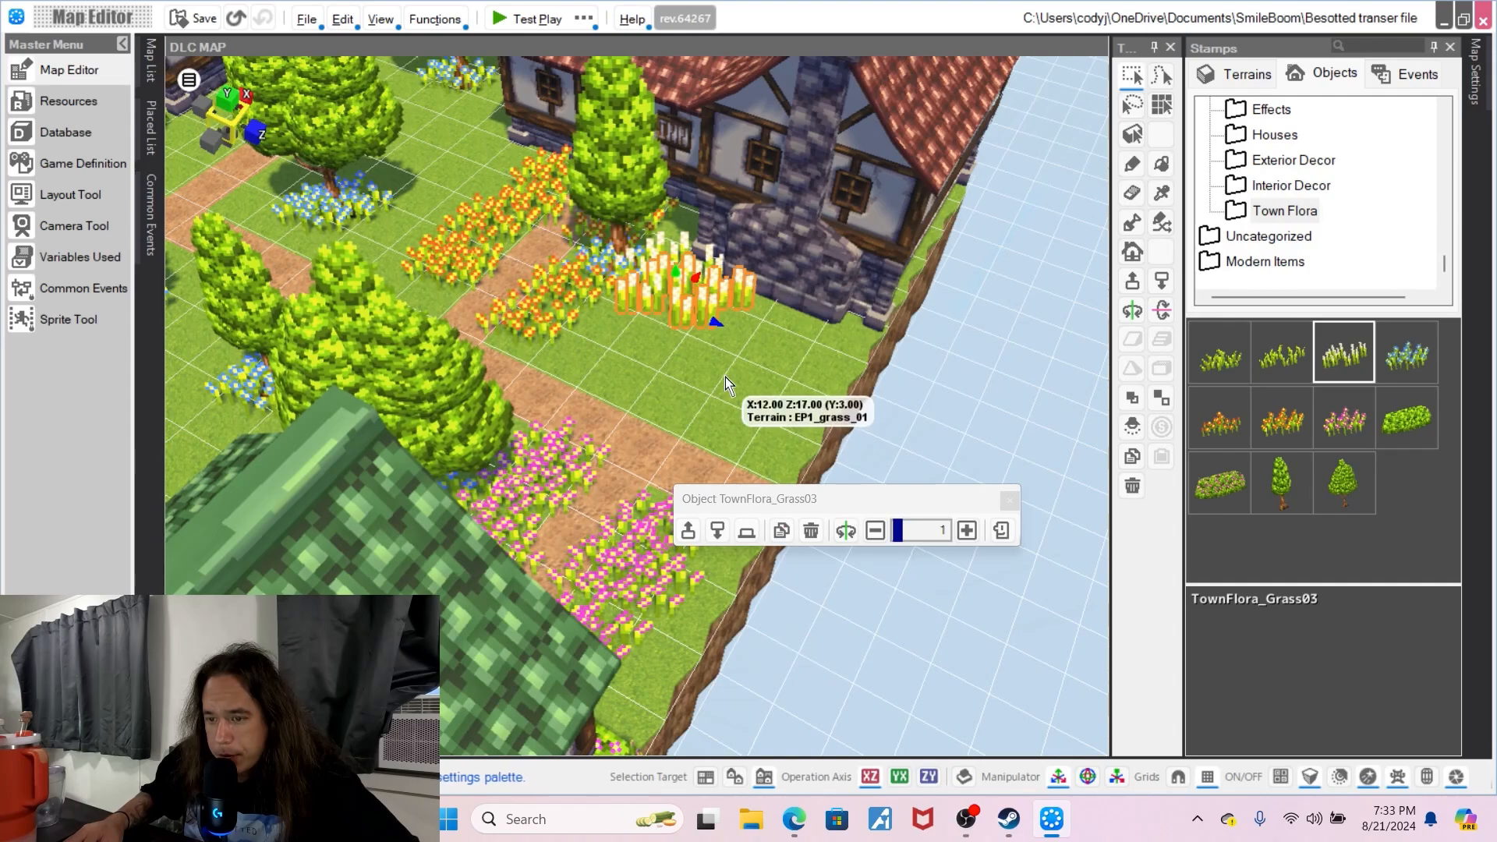
{"action": "right_click", "coordinate": [706, 319]}
{"action": "left_click", "coordinate": [799, 703]}
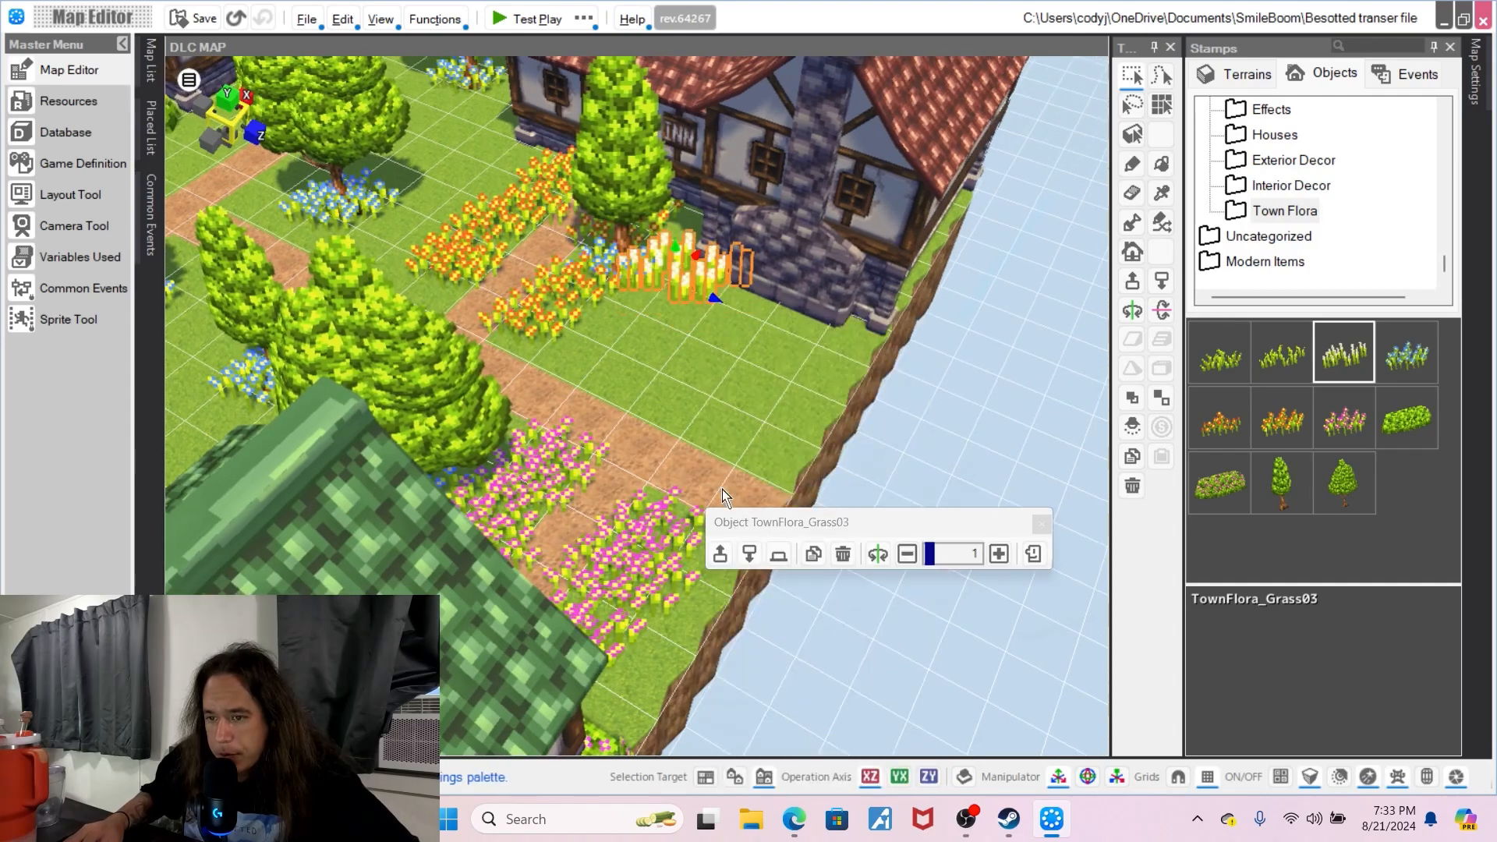
{"action": "right_click", "coordinate": [678, 274]}
{"action": "left_click", "coordinate": [727, 659]}
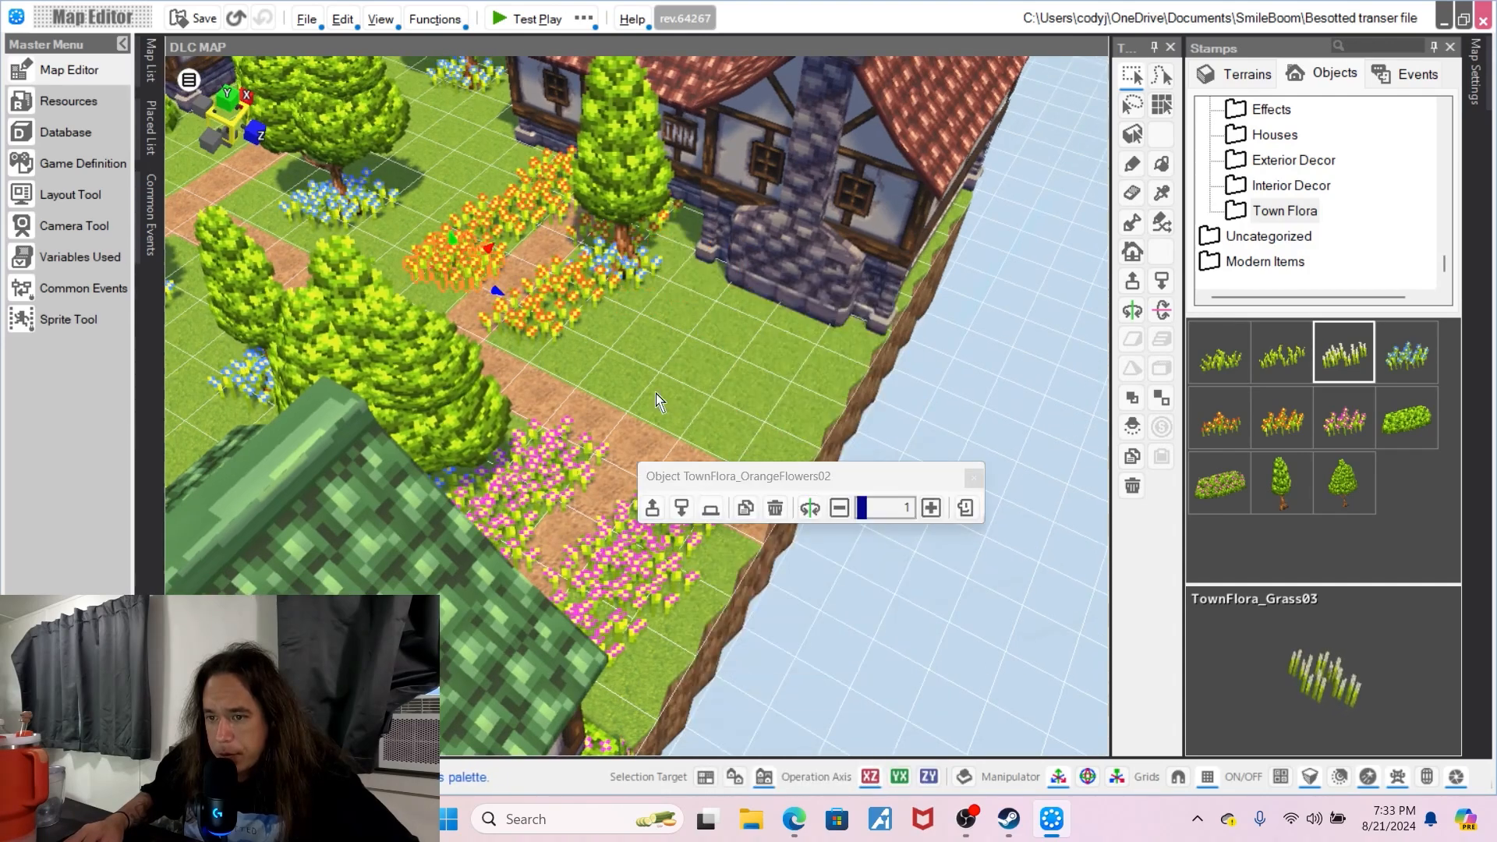
{"action": "left_click", "coordinate": [738, 363]}
{"action": "middle_click_drag", "start_coordinate": [761, 386], "coordinate": [668, 377]}
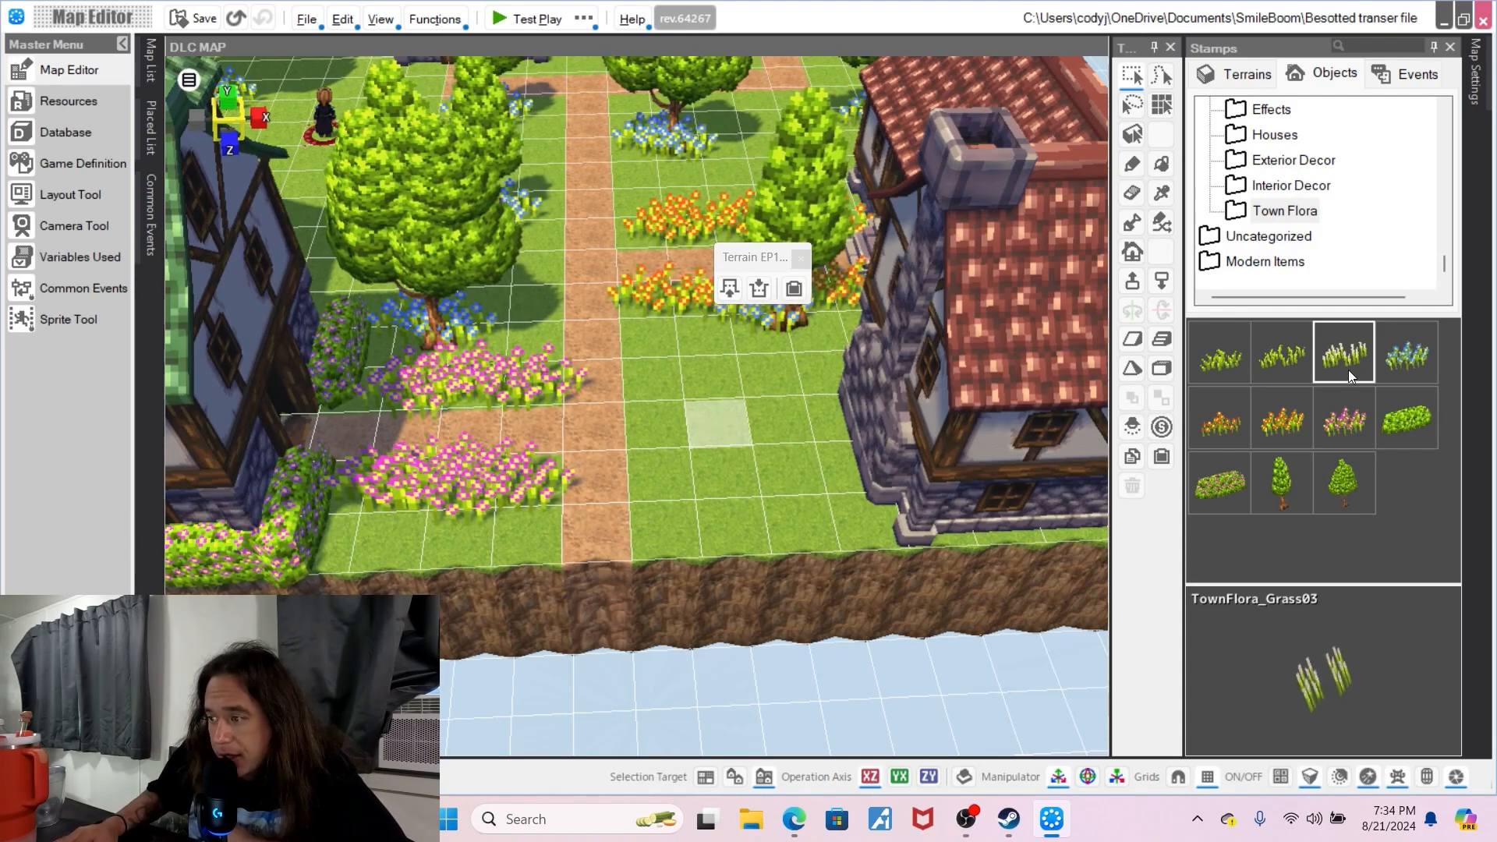
- Try a TownFlora_Grass02 cluster on the lawn near the inn's corner at the map edge, and delete it
{"action": "left_click", "coordinate": [801, 530]}
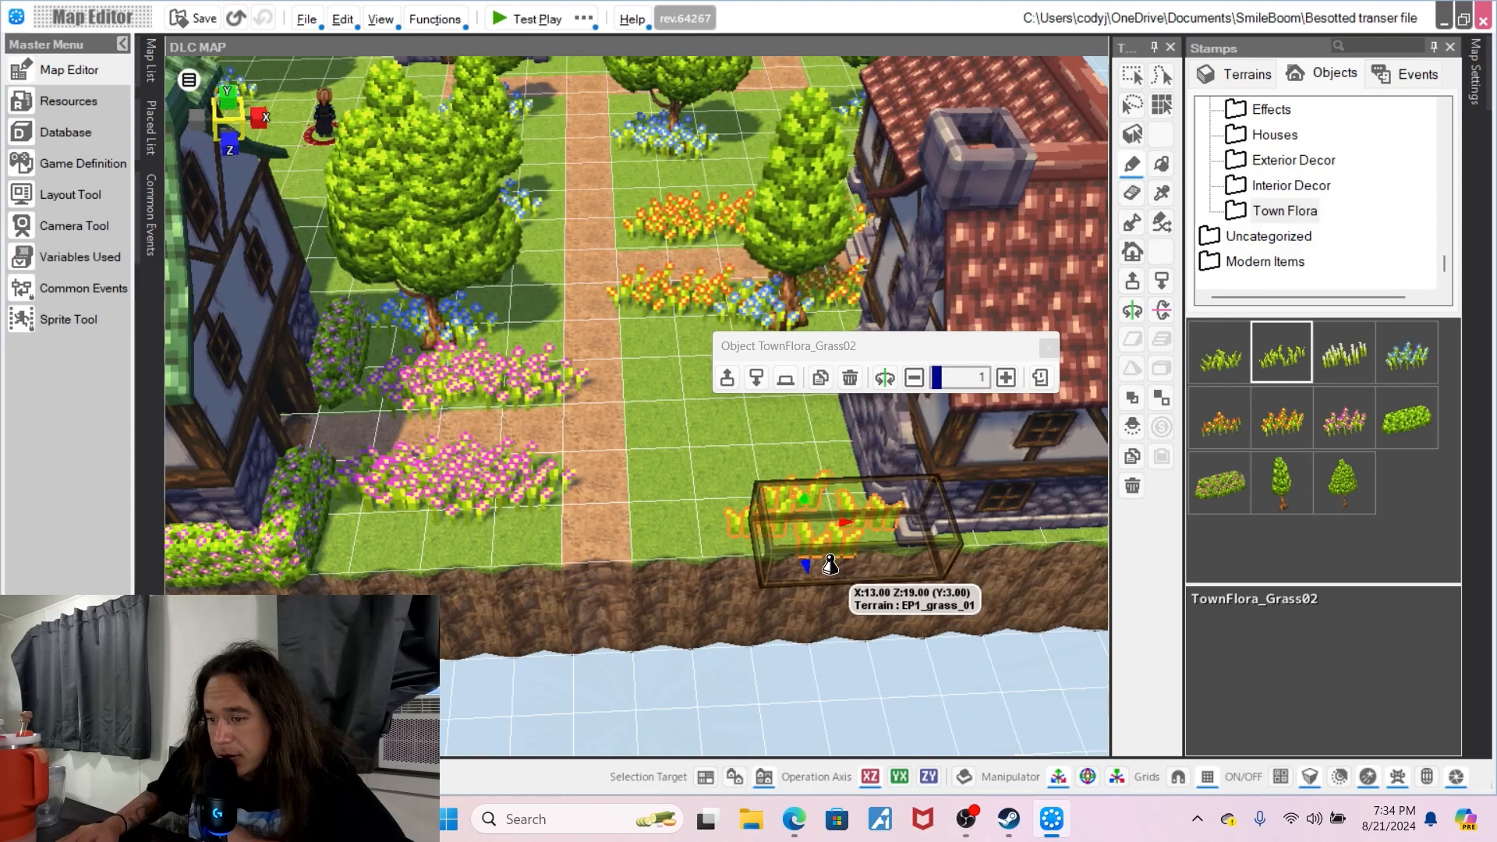
{"action": "left_click_drag", "start_coordinate": [810, 567], "coordinate": [935, 510]}
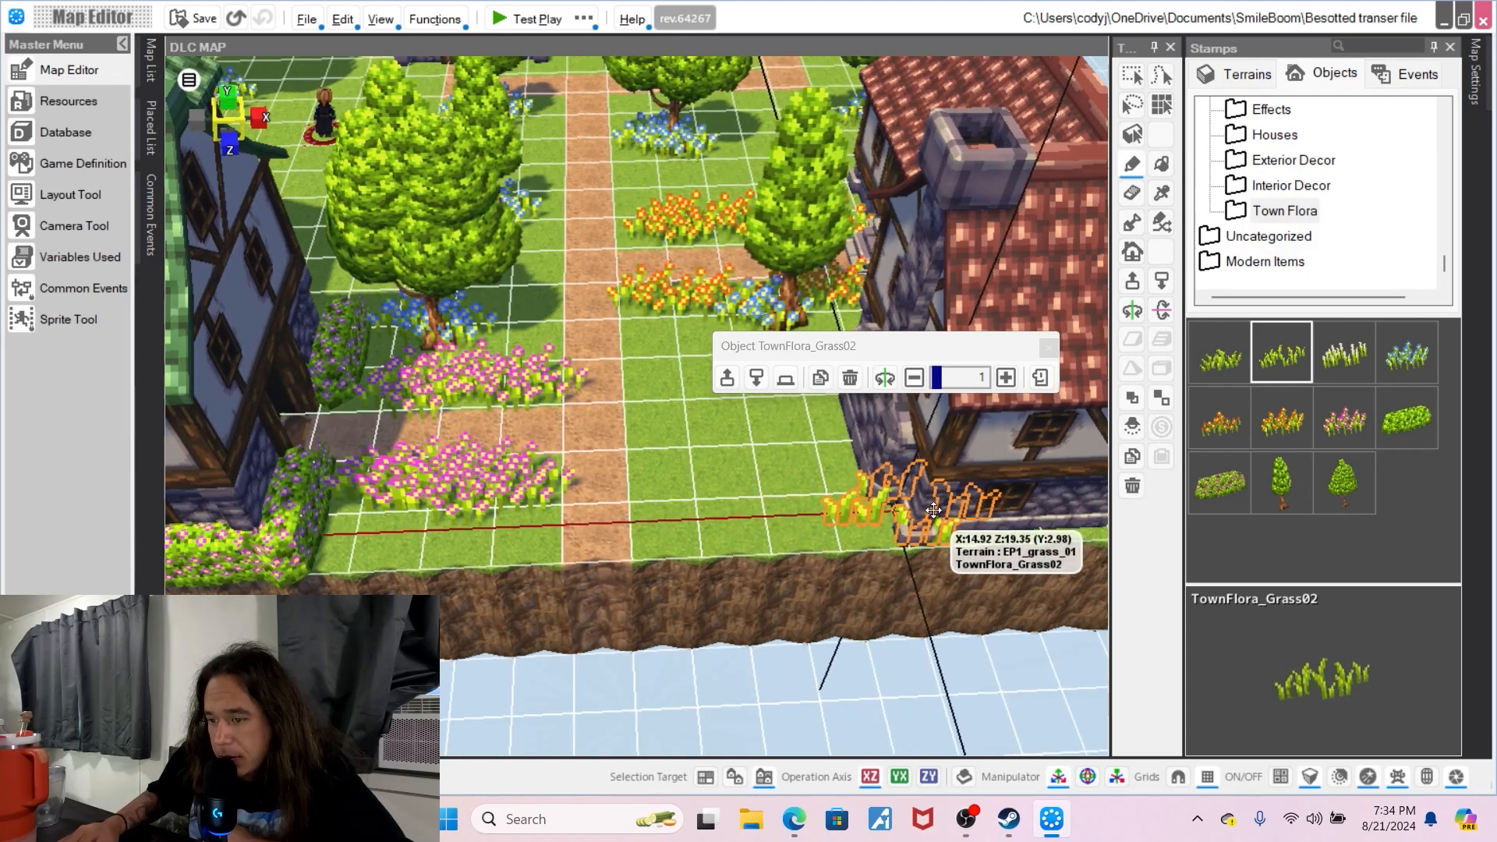
{"action": "right_click", "coordinate": [831, 528]}
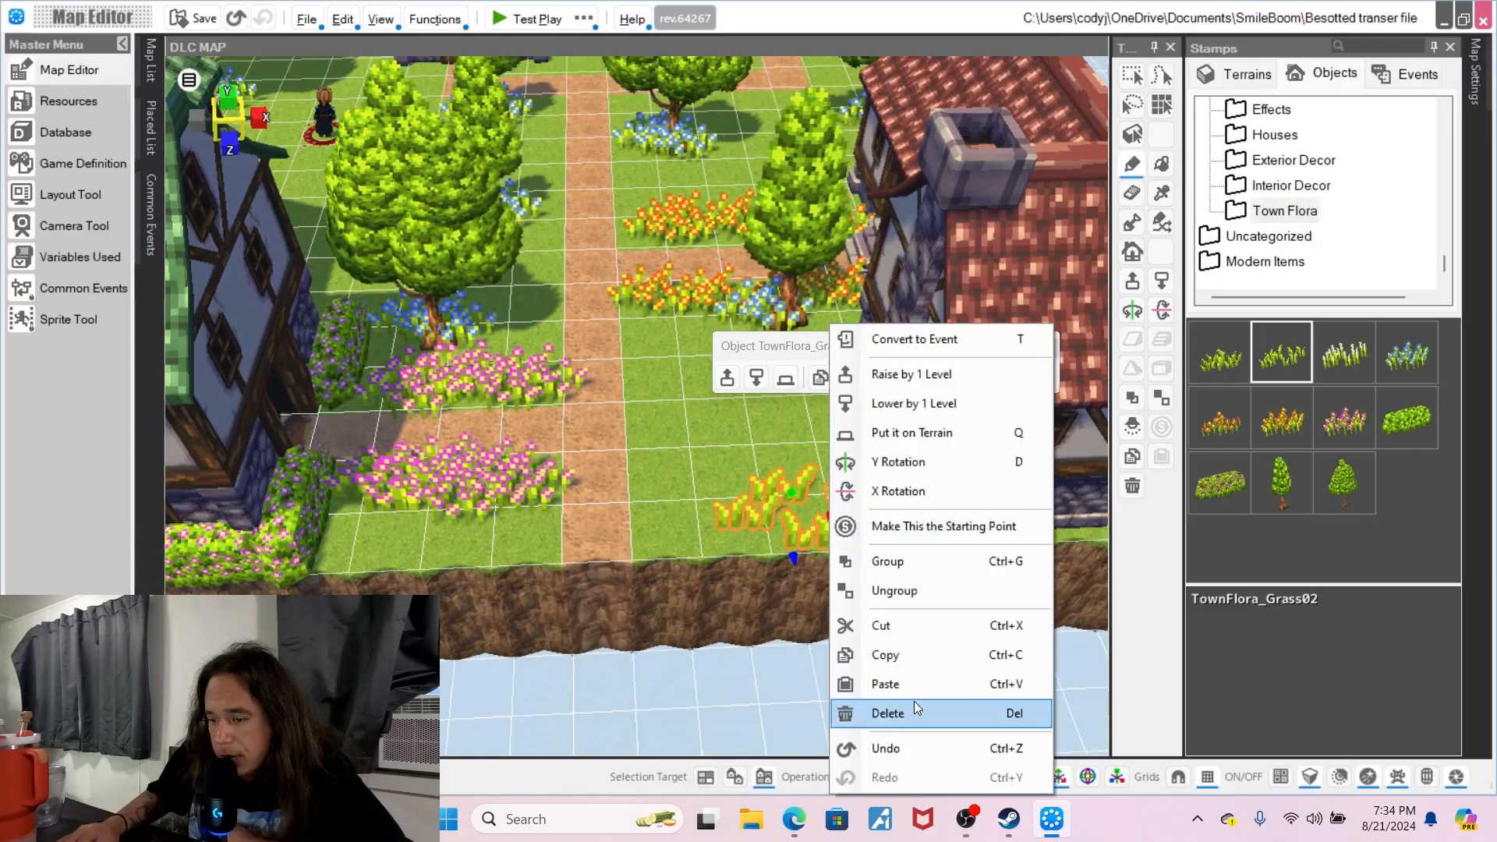
{"action": "left_click", "coordinate": [916, 708]}
- Place a Crate_Empy from Interior Decor on the grass beside the inn's stone chimney, rotated to run lengthwise along the wall
{"action": "right_click_drag", "start_coordinate": [648, 307], "coordinate": [635, 389]}
{"action": "middle_click_drag", "start_coordinate": [635, 389], "coordinate": [592, 306]}
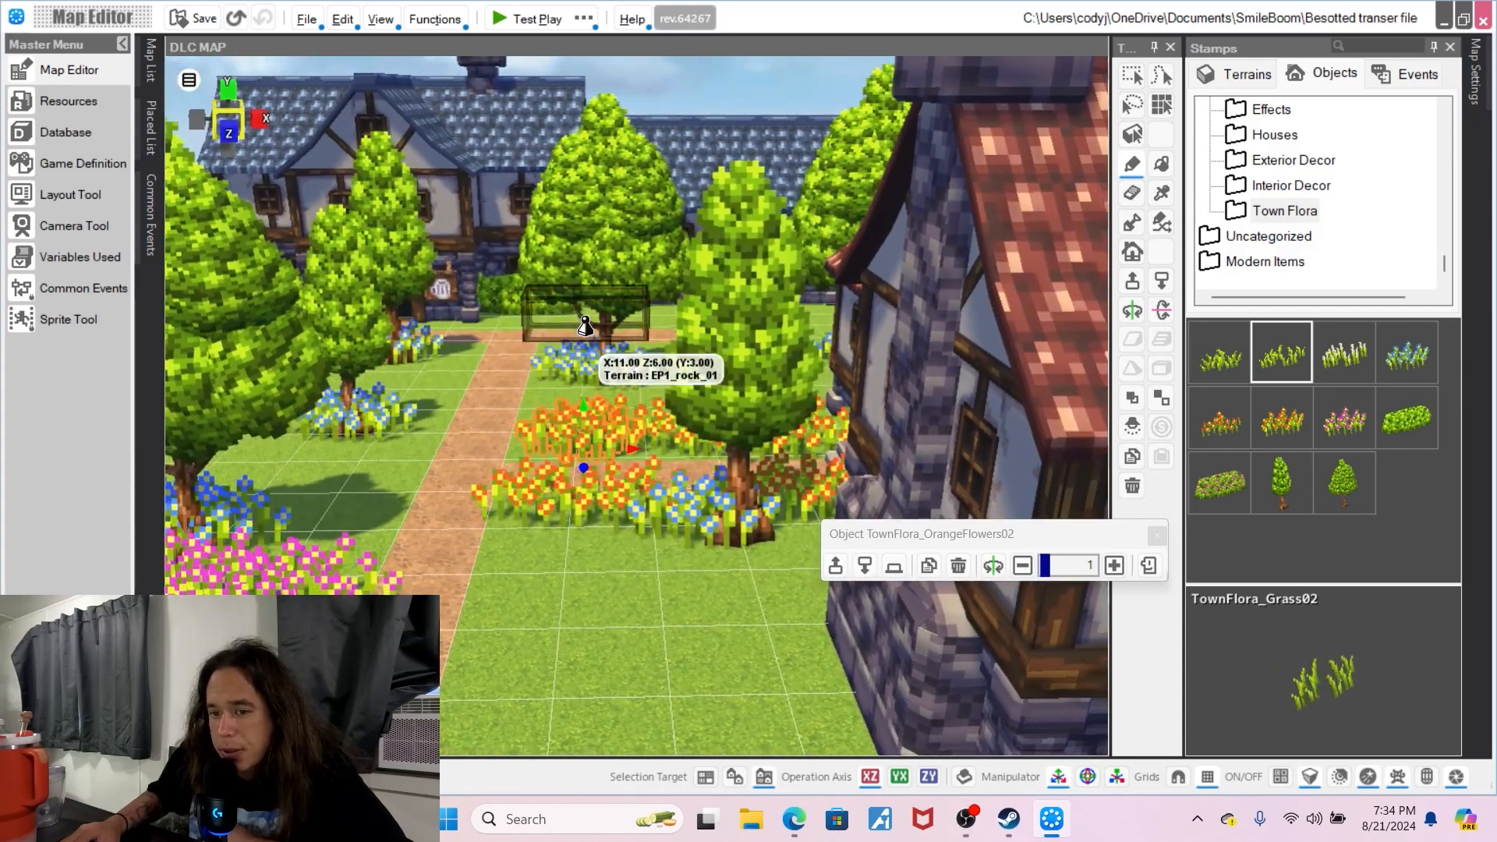
{"action": "scroll", "coordinate": [581, 333], "scroll_direction": "down", "scroll_amount": 3}
{"action": "middle_click_drag", "start_coordinate": [575, 348], "coordinate": [941, 463]}
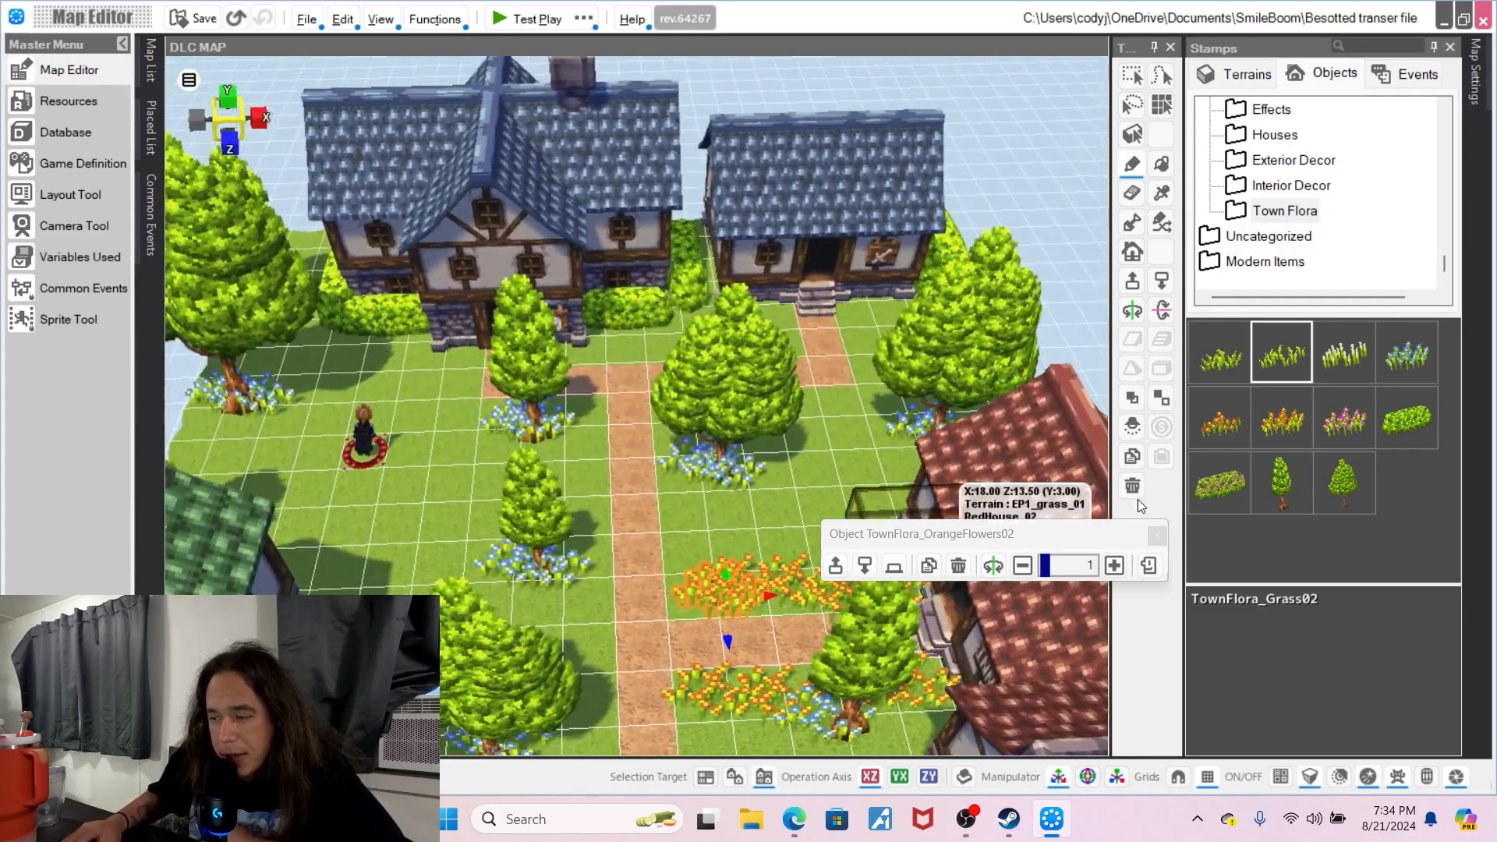
{"action": "left_click", "coordinate": [1291, 187]}
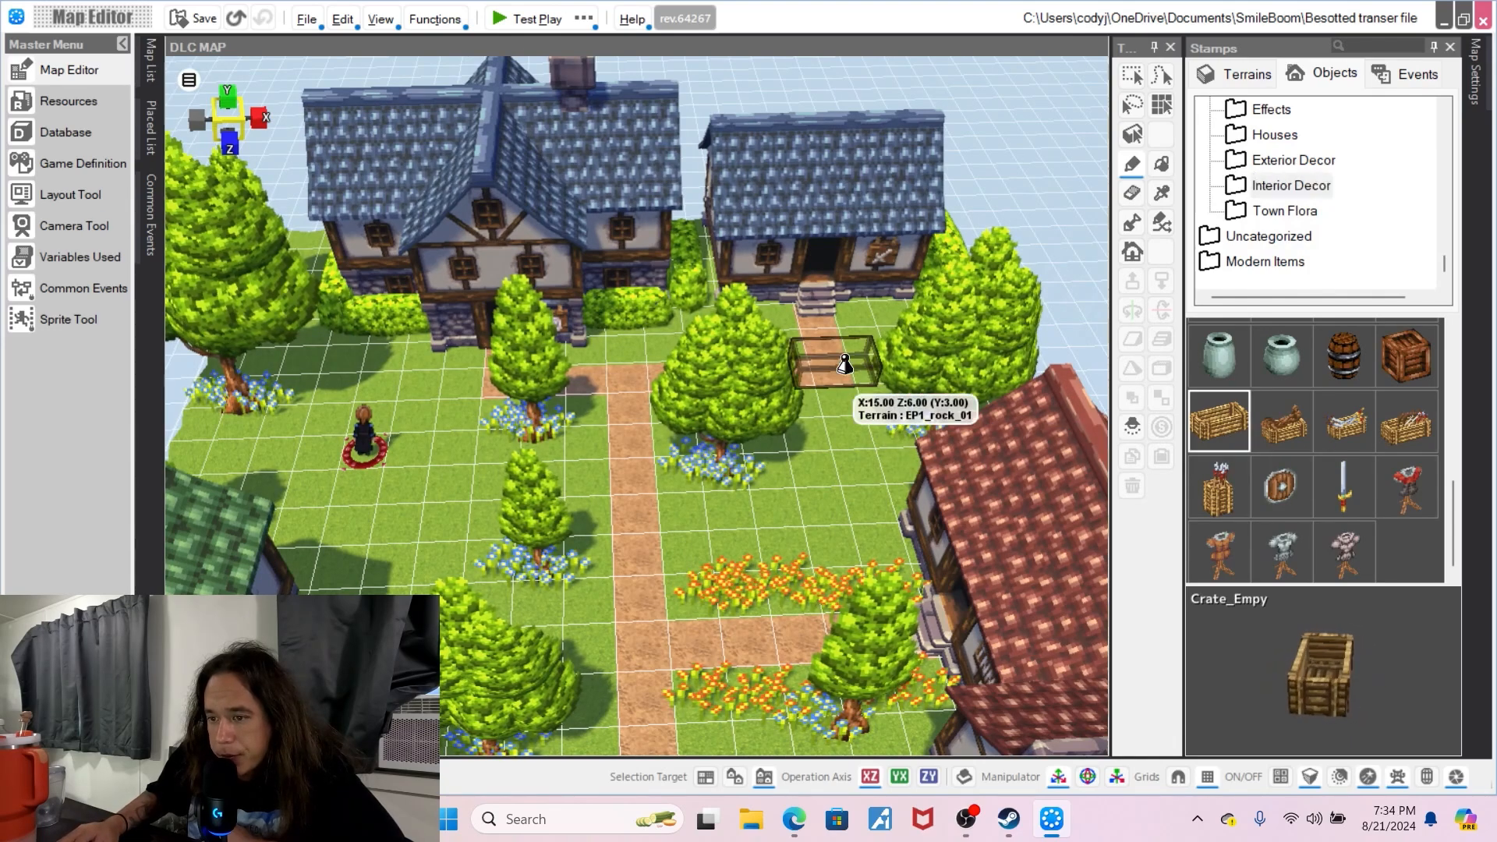
{"action": "right_click_drag", "start_coordinate": [831, 458], "coordinate": [875, 441]}
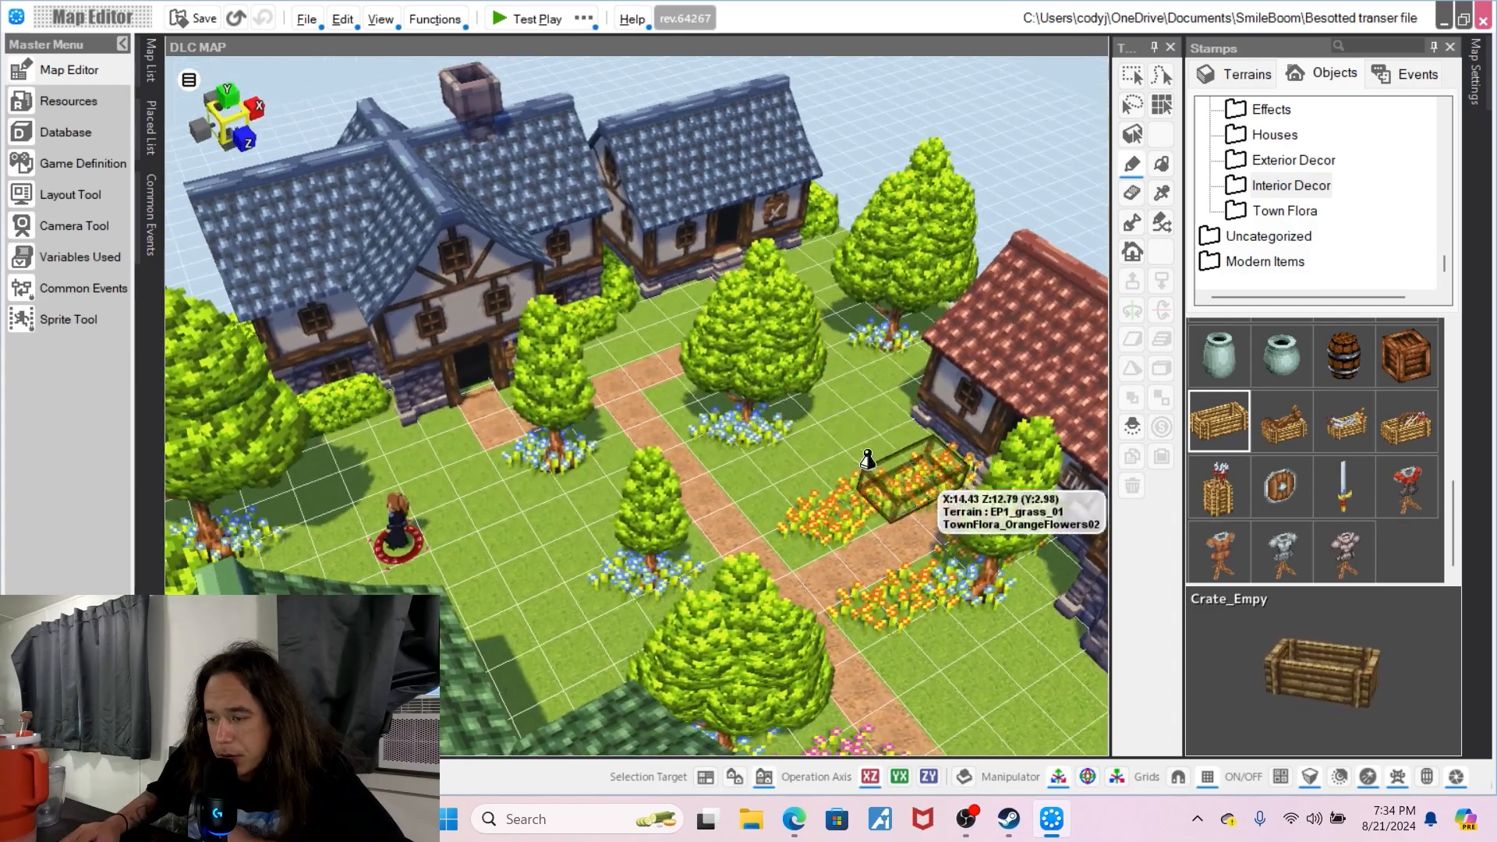
{"action": "middle_click_drag", "start_coordinate": [853, 460], "coordinate": [826, 436]}
{"action": "right_click_drag", "start_coordinate": [826, 436], "coordinate": [792, 406]}
{"action": "left_click", "coordinate": [793, 597]}
{"action": "key", "text": "r"}
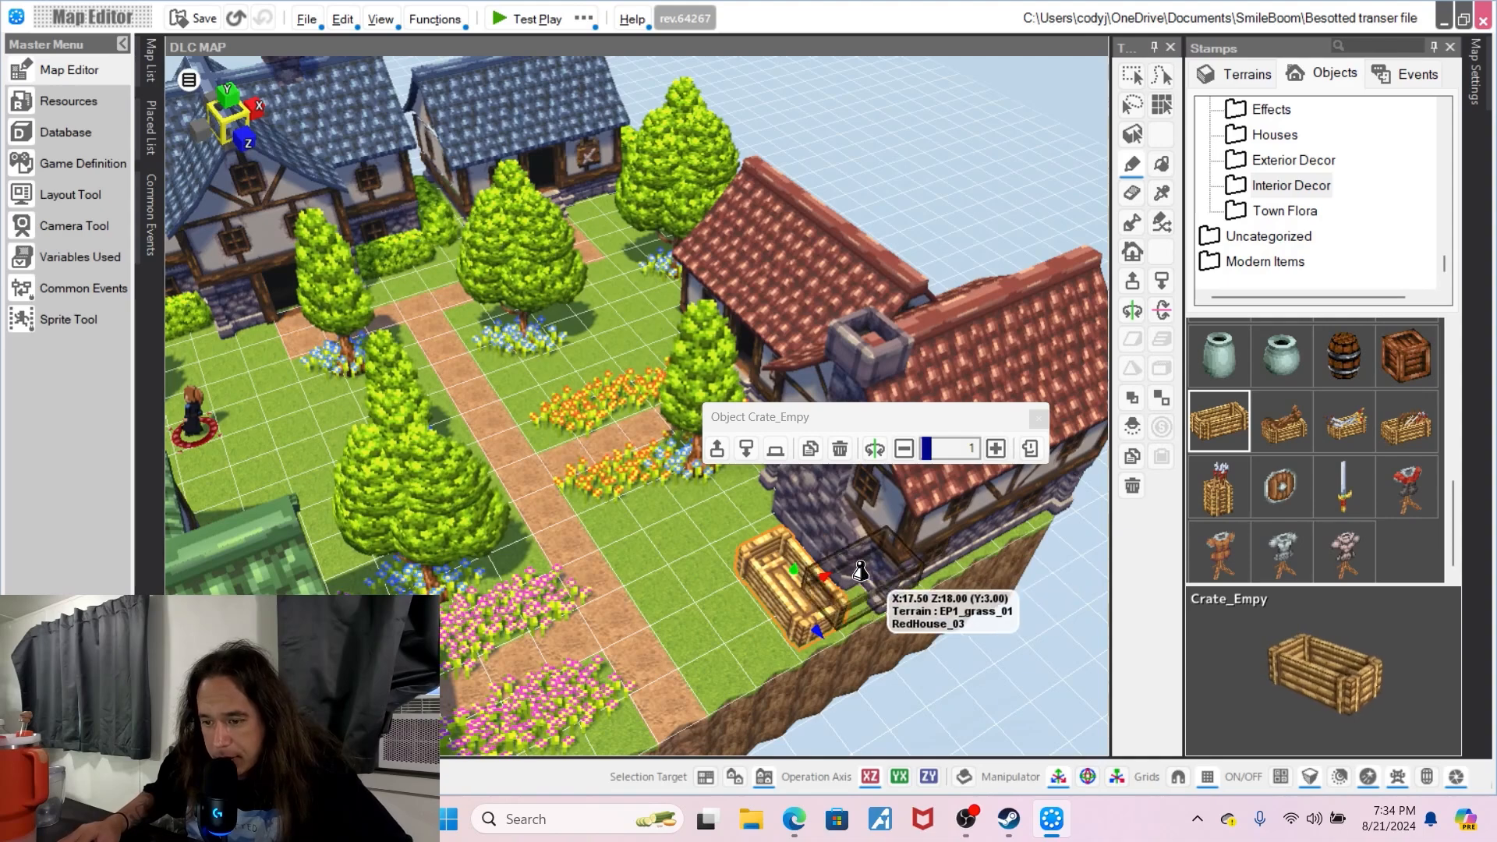
{"action": "left_click_drag", "start_coordinate": [820, 629], "coordinate": [809, 548]}
- Place an Armor02 stand on the grass in front of the blue house with the sword sign, beside its steps
{"action": "middle_click_drag", "start_coordinate": [795, 599], "coordinate": [721, 612]}
{"action": "left_click", "coordinate": [1241, 558]}
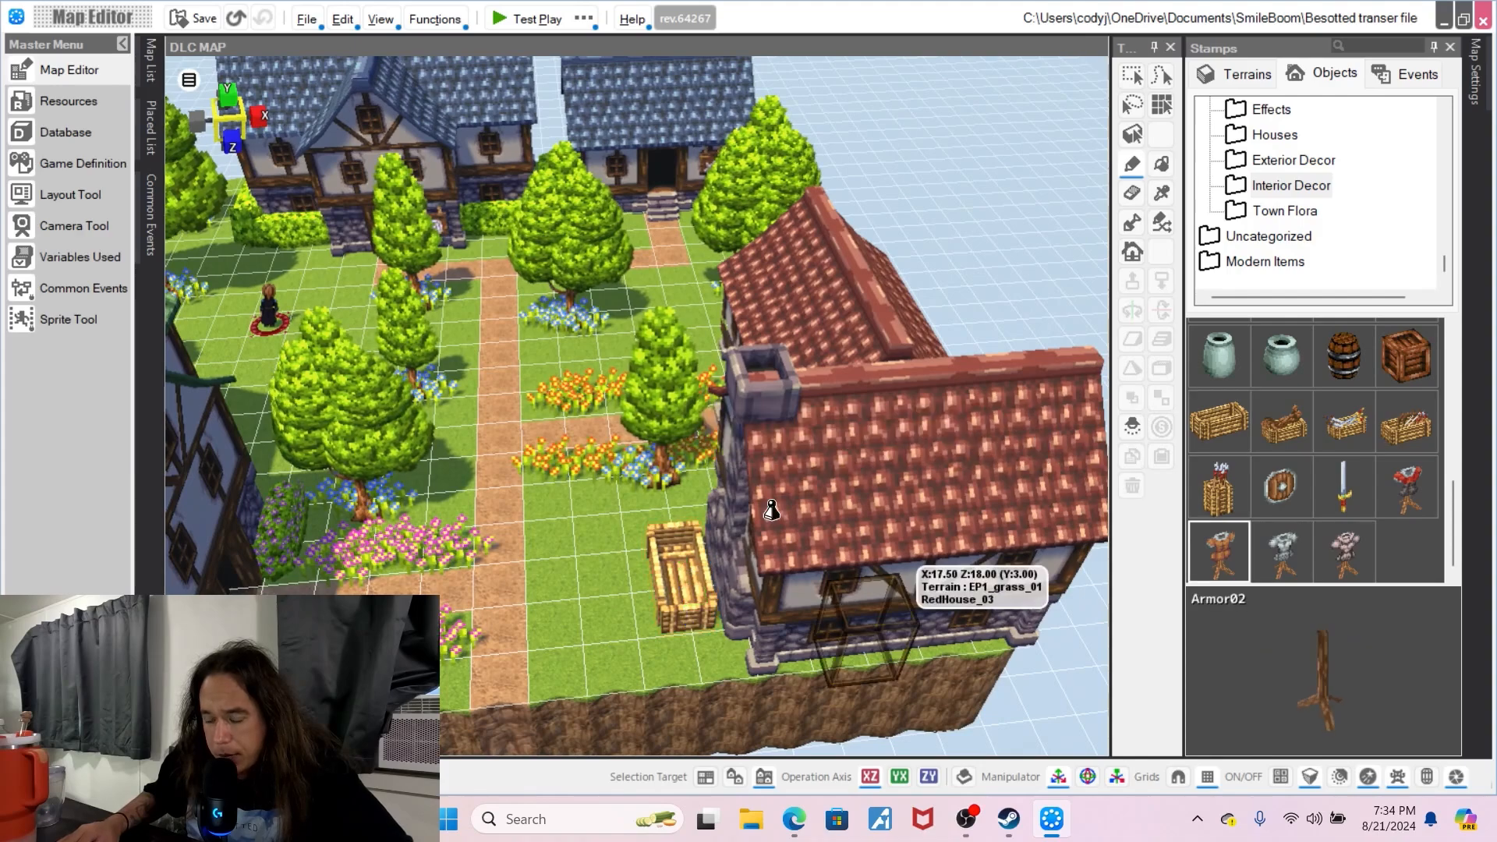
{"action": "scroll", "coordinate": [624, 452], "scroll_direction": "up", "scroll_amount": 5}
{"action": "scroll", "coordinate": [670, 515], "scroll_direction": "up", "scroll_amount": 3}
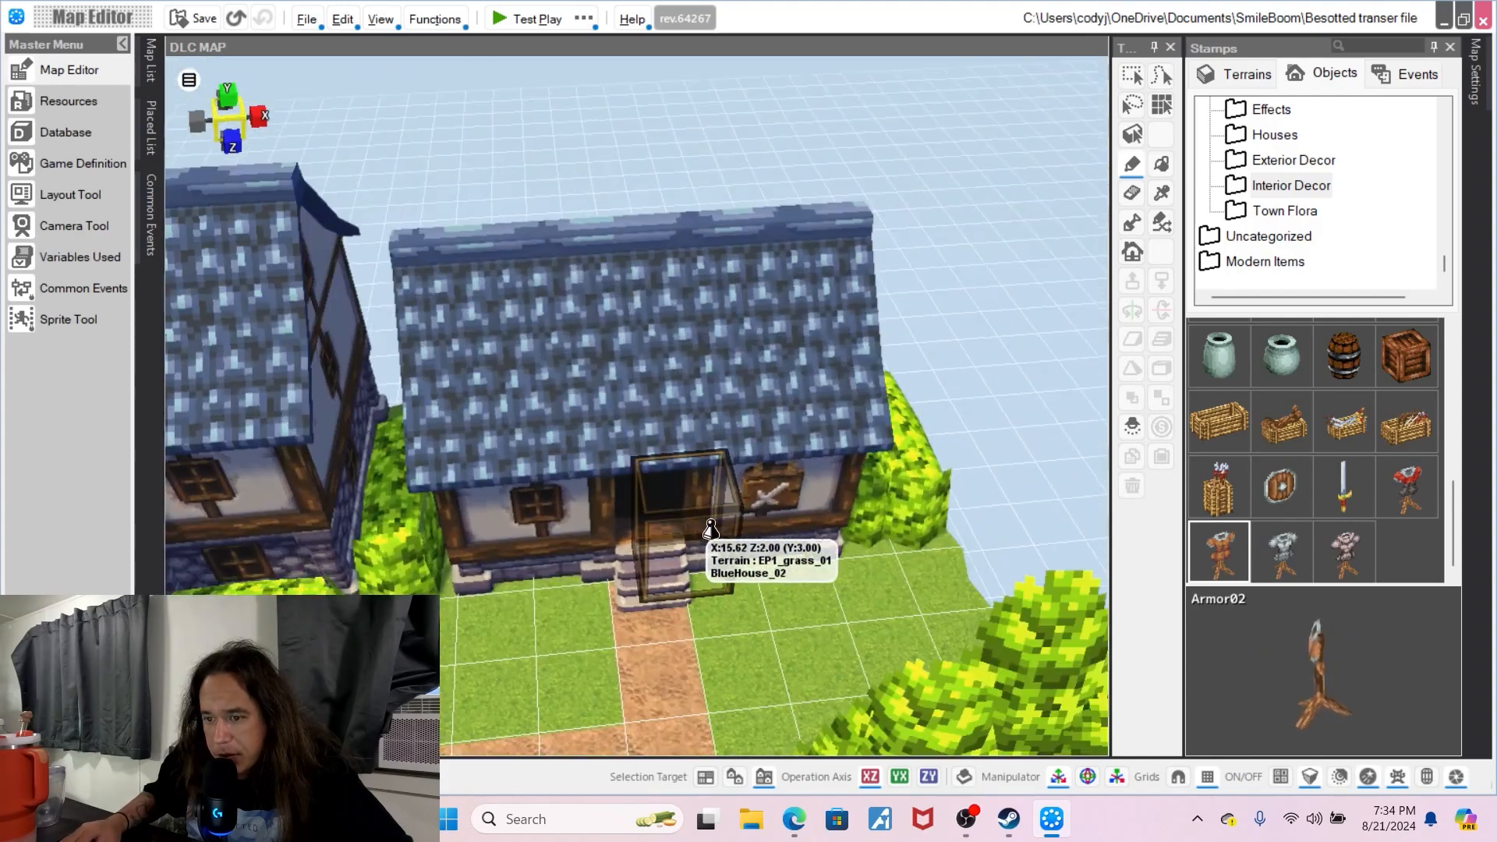
{"action": "left_click", "coordinate": [831, 612]}
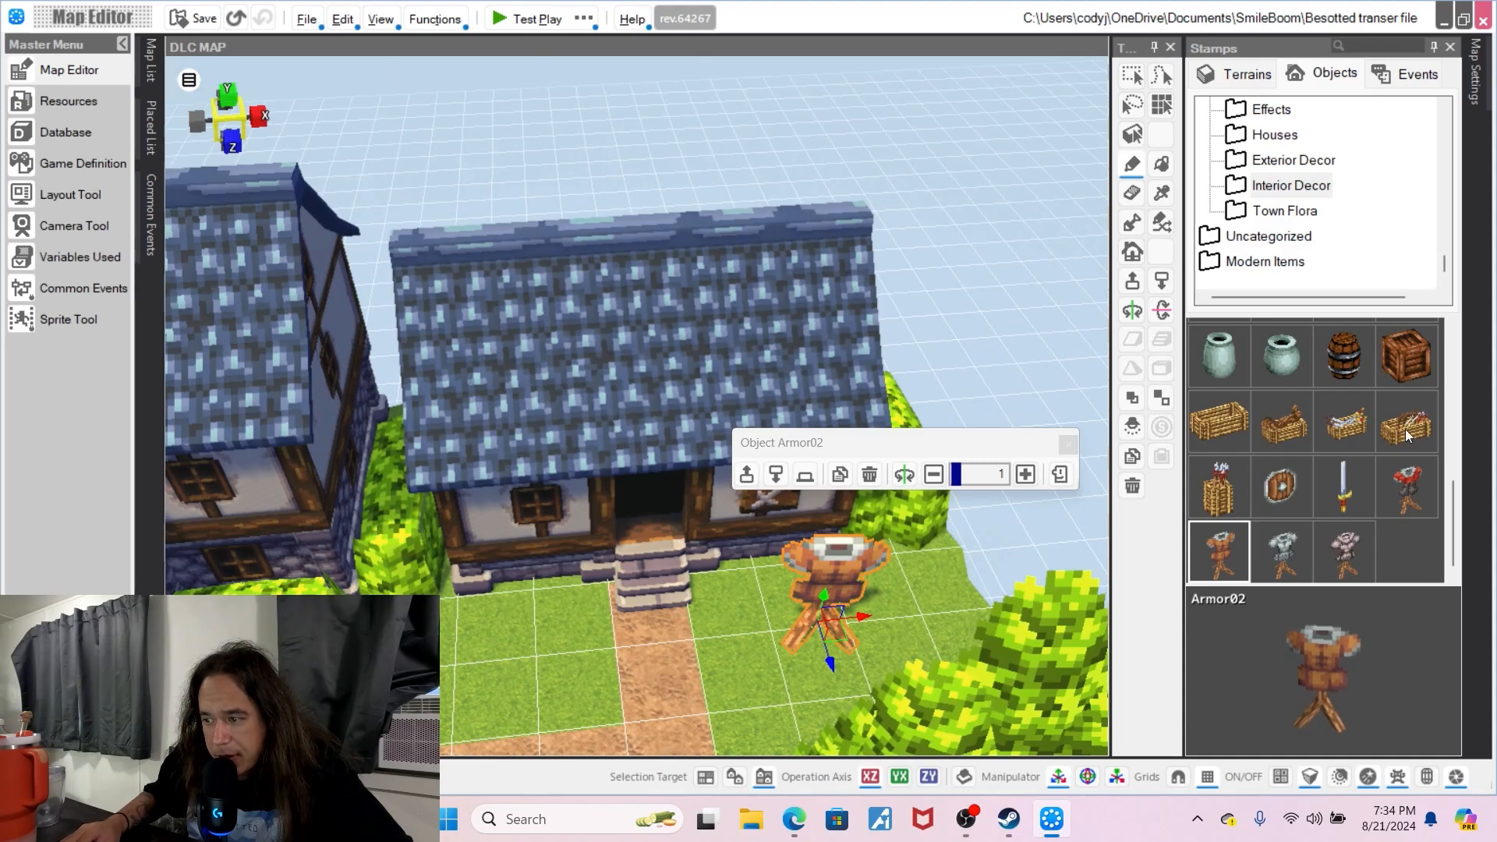
- Scale the Armor02 stand in front of the sword-sign house to 0.7 and shift it closer to the house steps
{"action": "left_click", "coordinate": [1408, 488]}
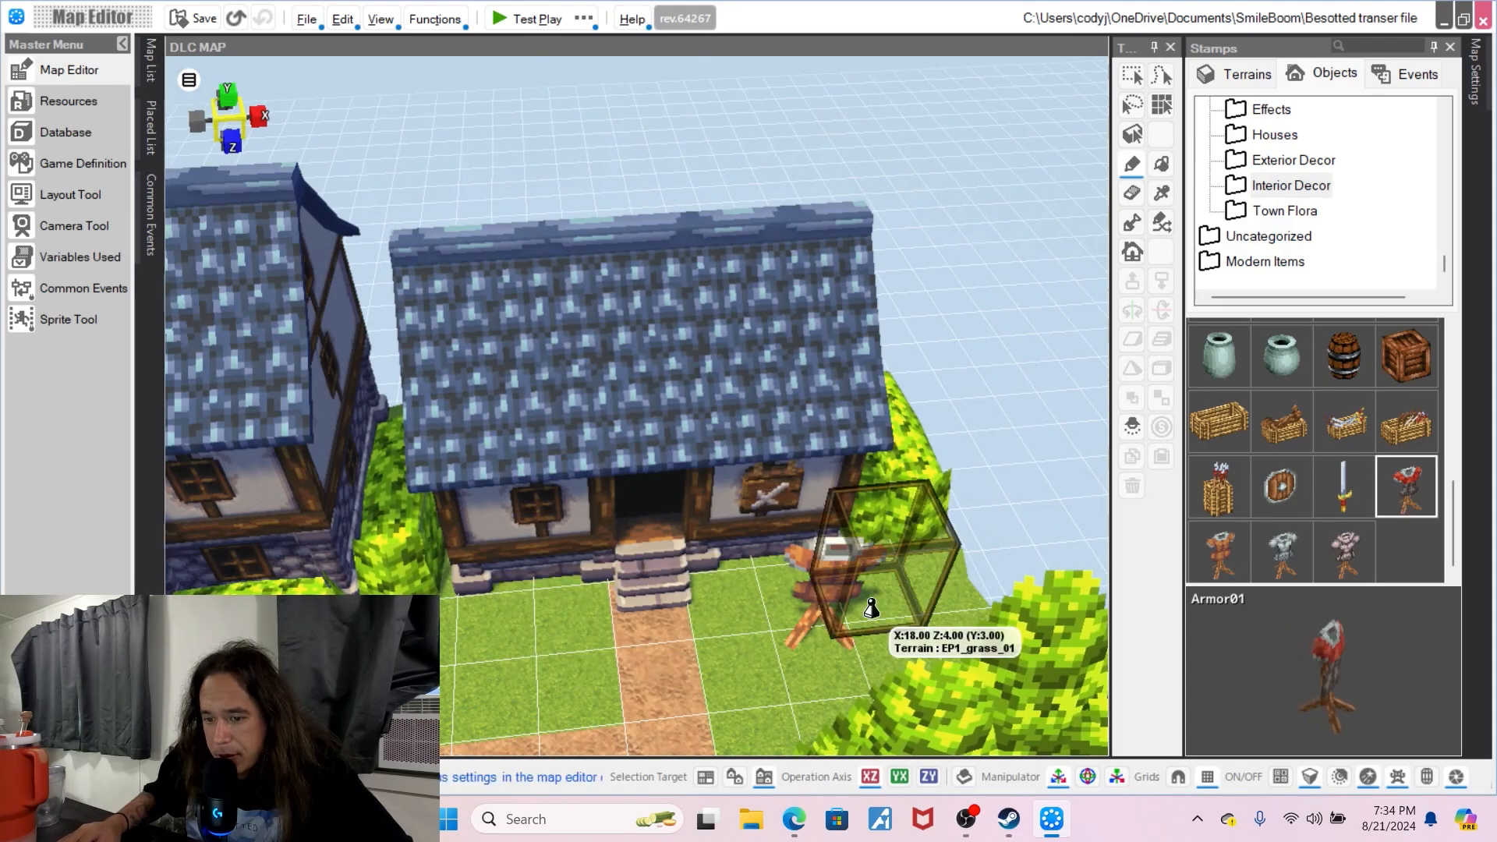
{"action": "left_click", "coordinate": [847, 592]}
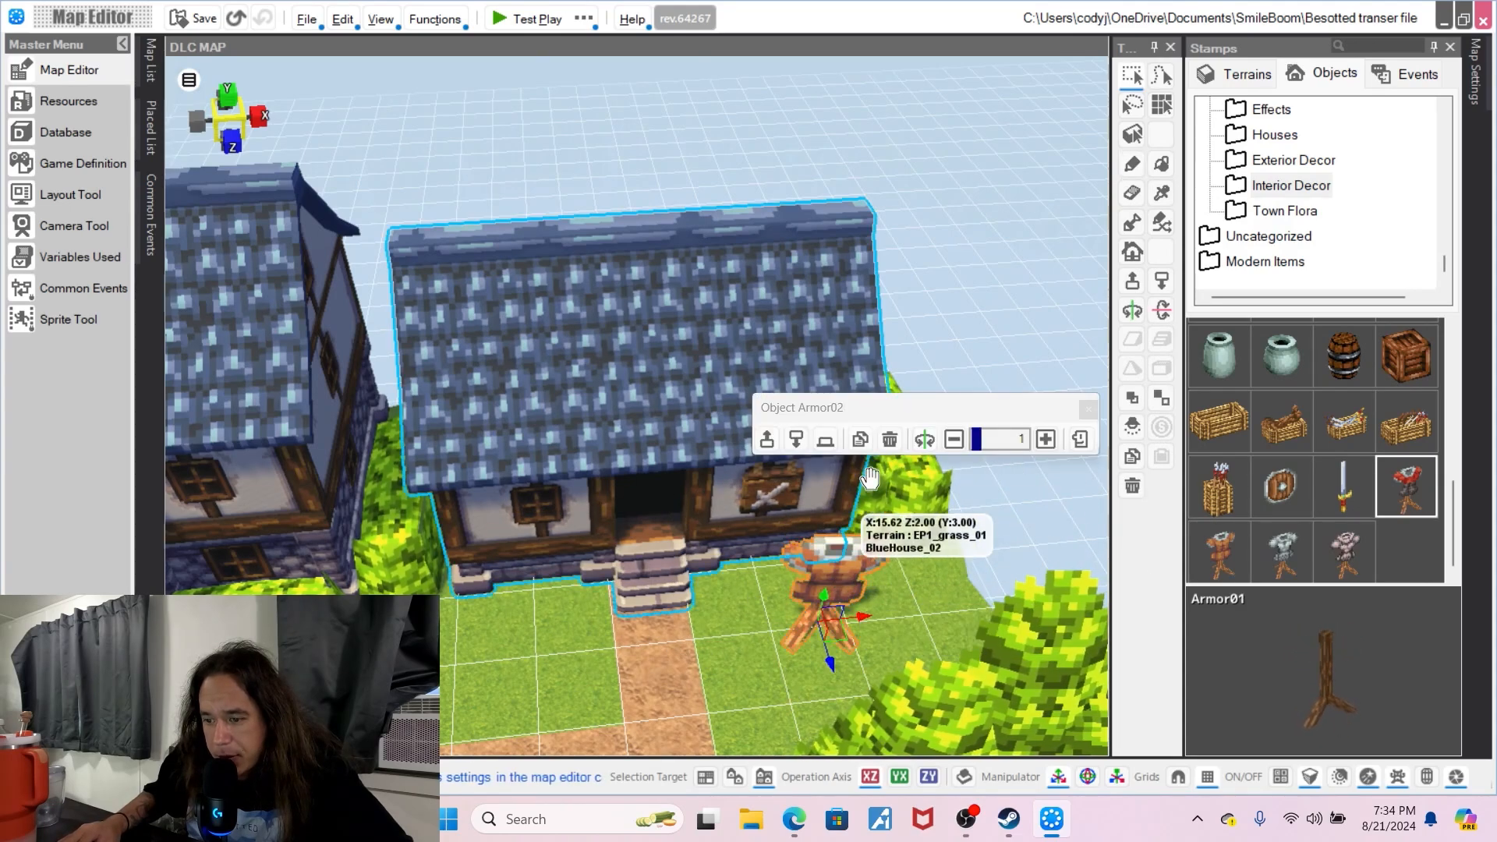
{"action": "left_click", "coordinate": [956, 446]}
{"action": "left_click", "coordinate": [955, 446]}
{"action": "left_click", "coordinate": [953, 439]}
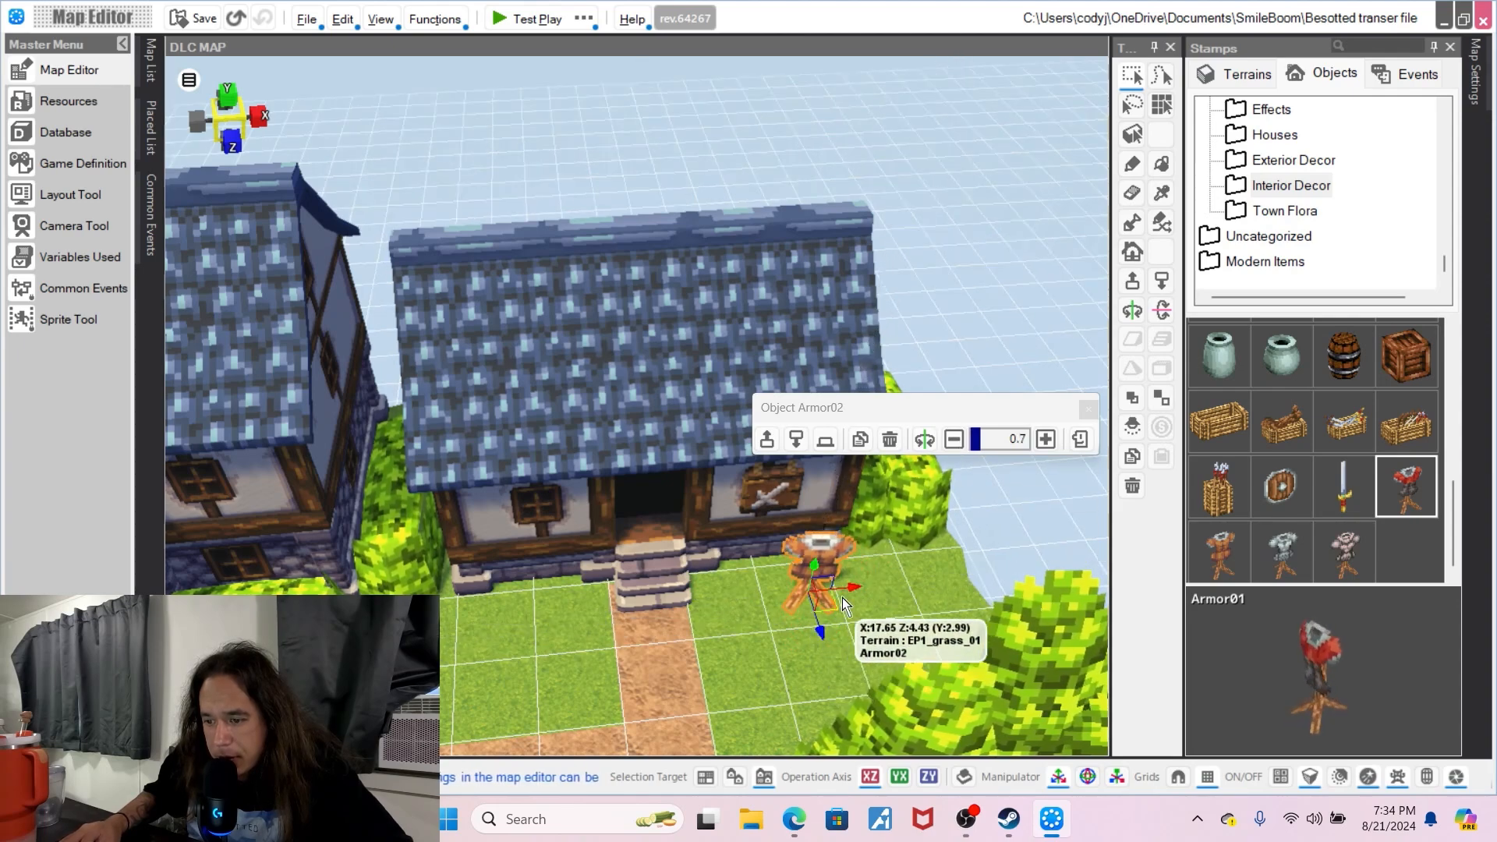
{"action": "left_click_drag", "start_coordinate": [855, 587], "coordinate": [833, 588]}
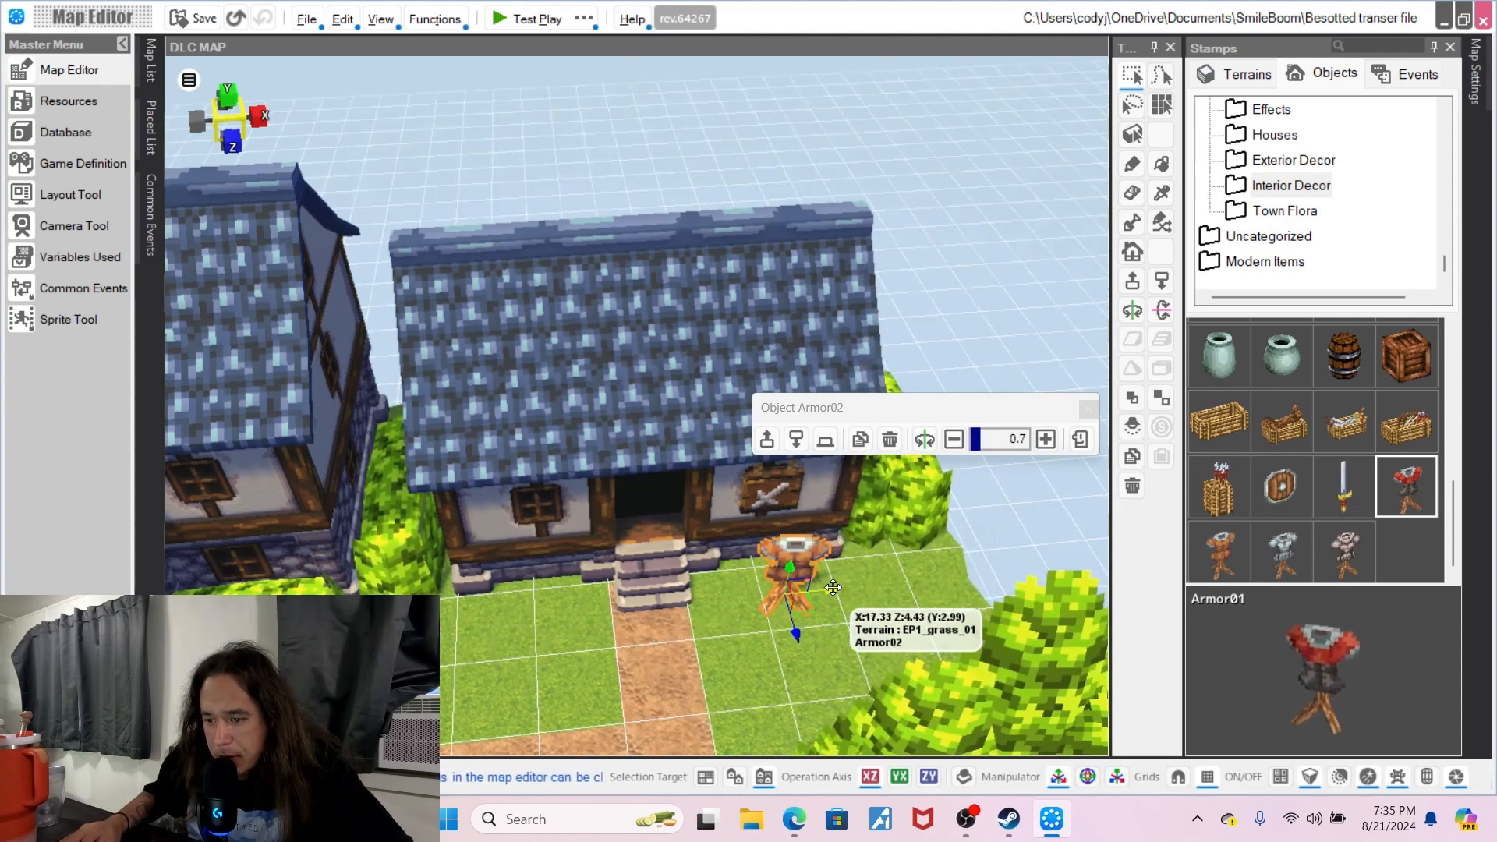
- Place a scaled-down Armor01 stand on the grass across the steps from Armor02, and move it closer to the house wall
{"action": "left_click", "coordinate": [1223, 545]}
{"action": "middle_click_drag", "start_coordinate": [897, 585], "coordinate": [1045, 414]}
{"action": "right_click_drag", "start_coordinate": [817, 516], "coordinate": [784, 506]}
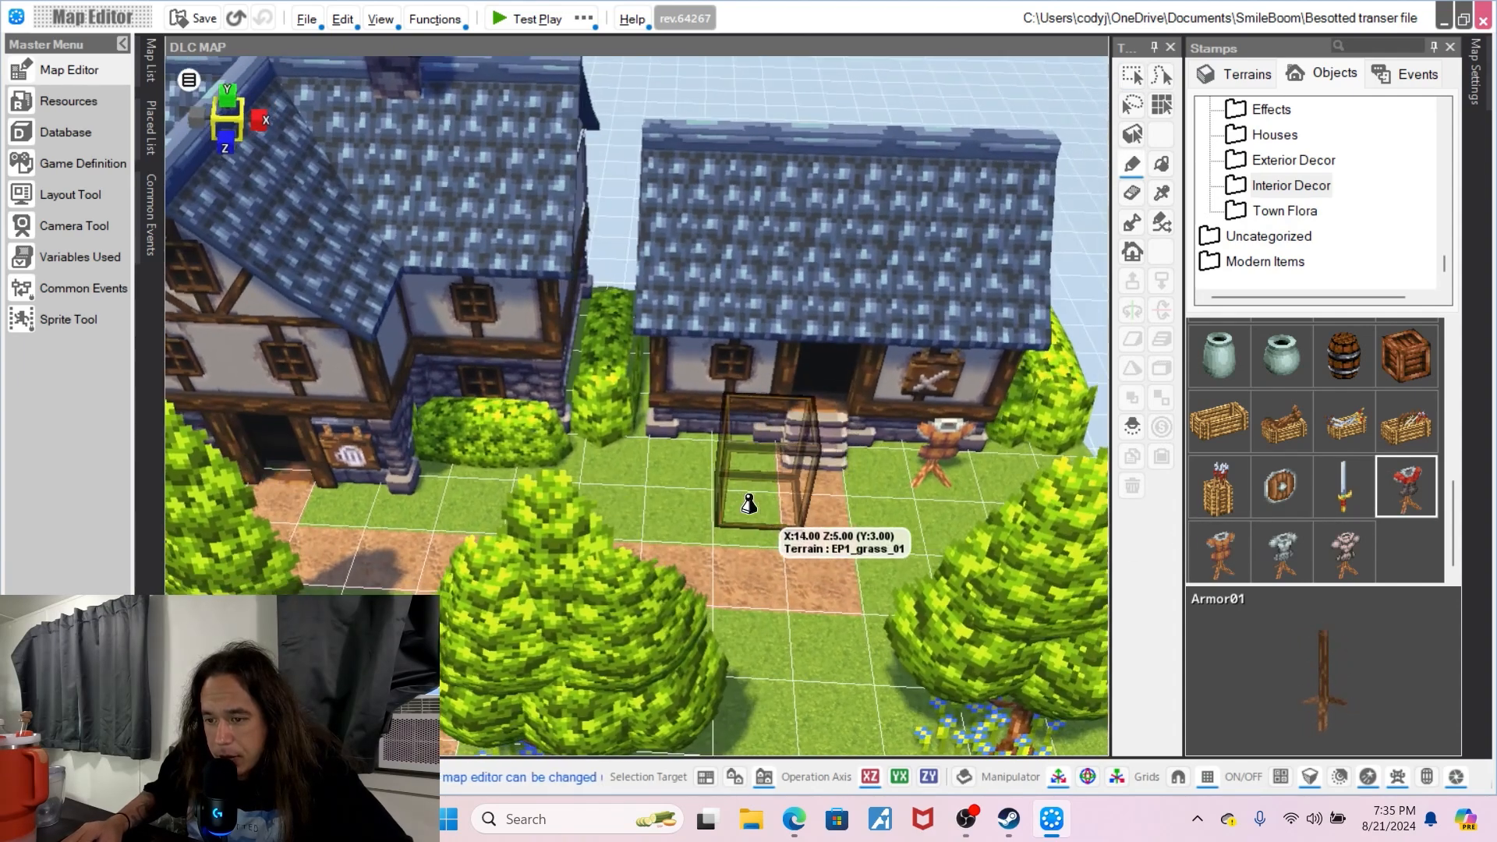
{"action": "left_click", "coordinate": [721, 499]}
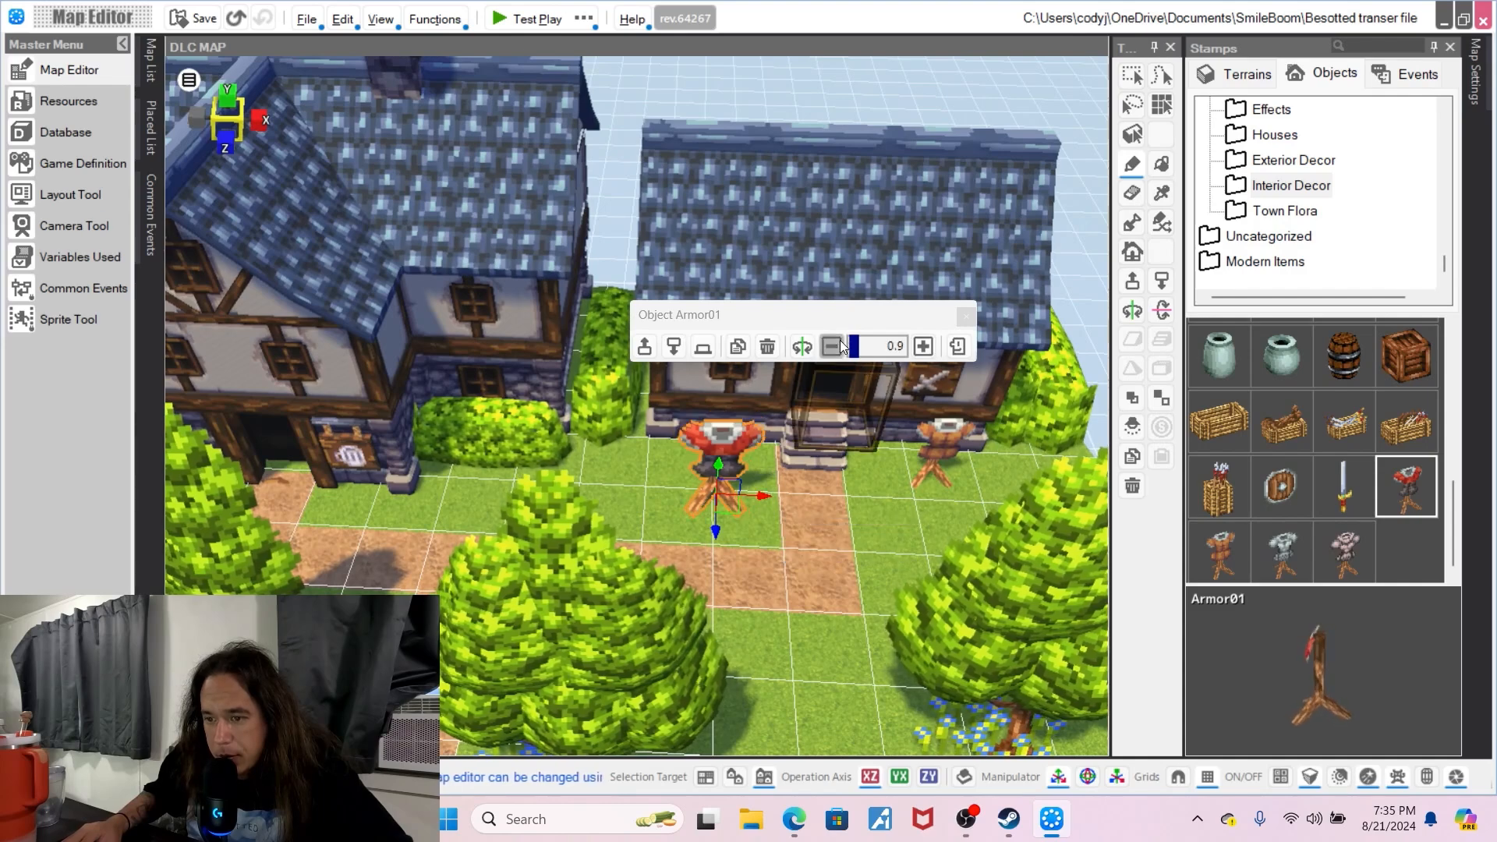
{"action": "left_click_drag", "start_coordinate": [716, 531], "coordinate": [716, 508]}
- Place an Armor03 stand on the grass in front of Armor02, near the tree, and scale it to 0.7
{"action": "left_click", "coordinate": [1276, 549]}
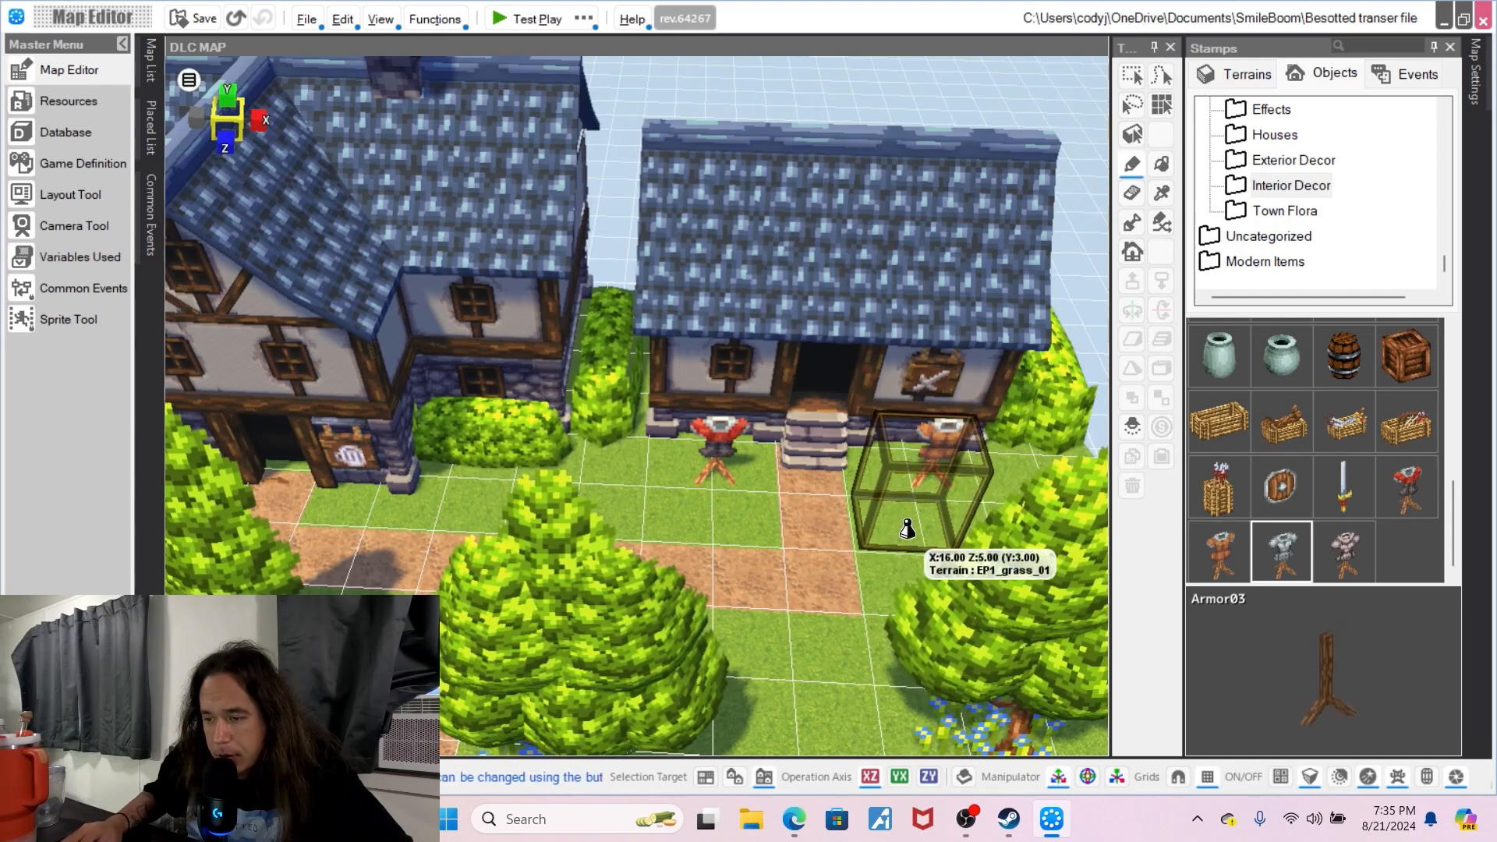
{"action": "right_click_drag", "start_coordinate": [920, 538], "coordinate": [939, 550]}
{"action": "left_click", "coordinate": [960, 489]}
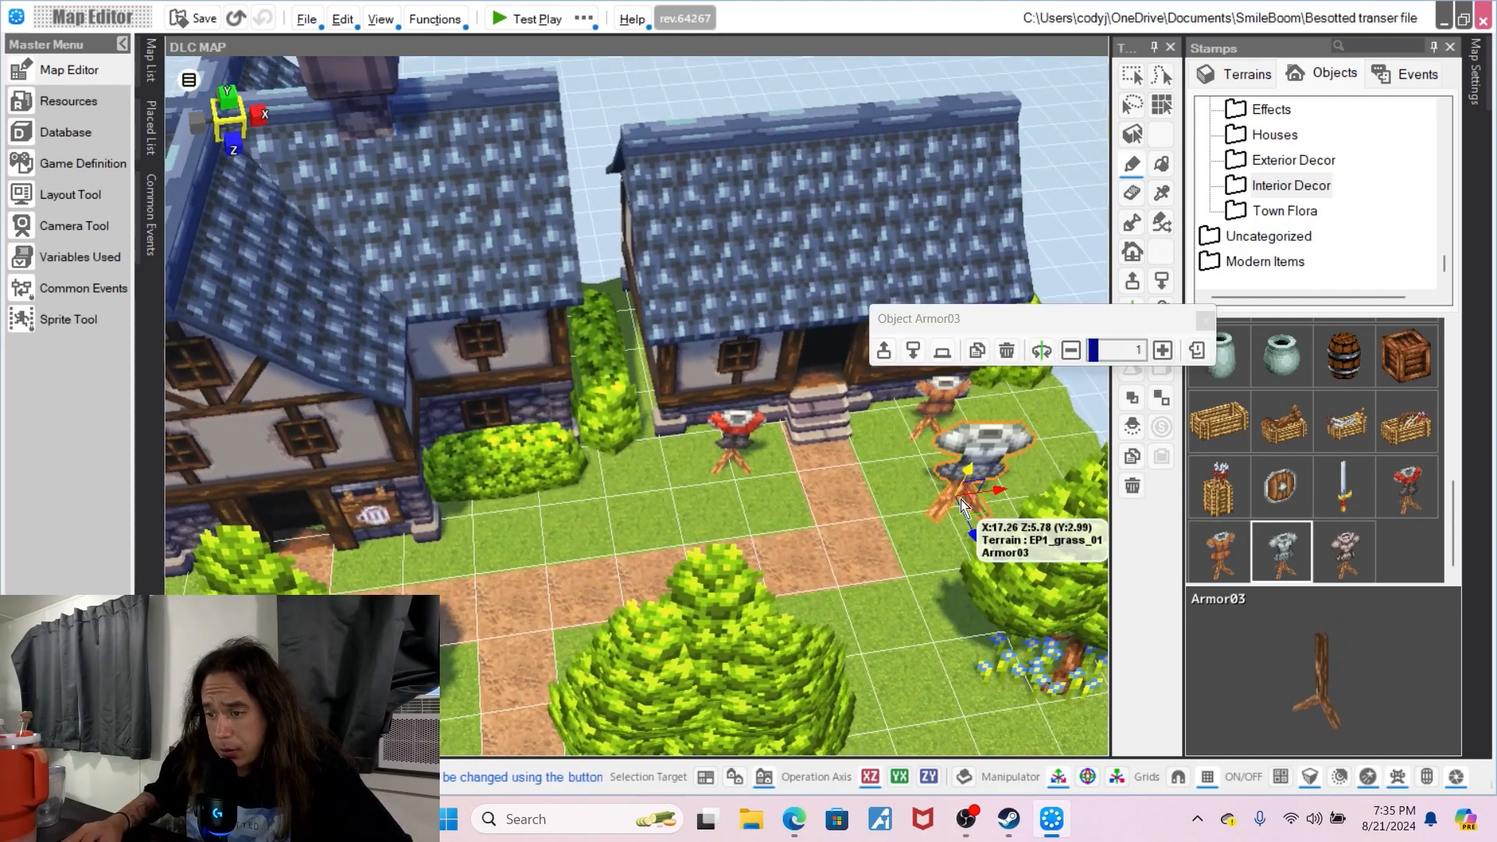
{"action": "left_click", "coordinate": [1071, 350]}
{"action": "left_click", "coordinate": [1070, 350]}
{"action": "left_click", "coordinate": [1070, 350]}
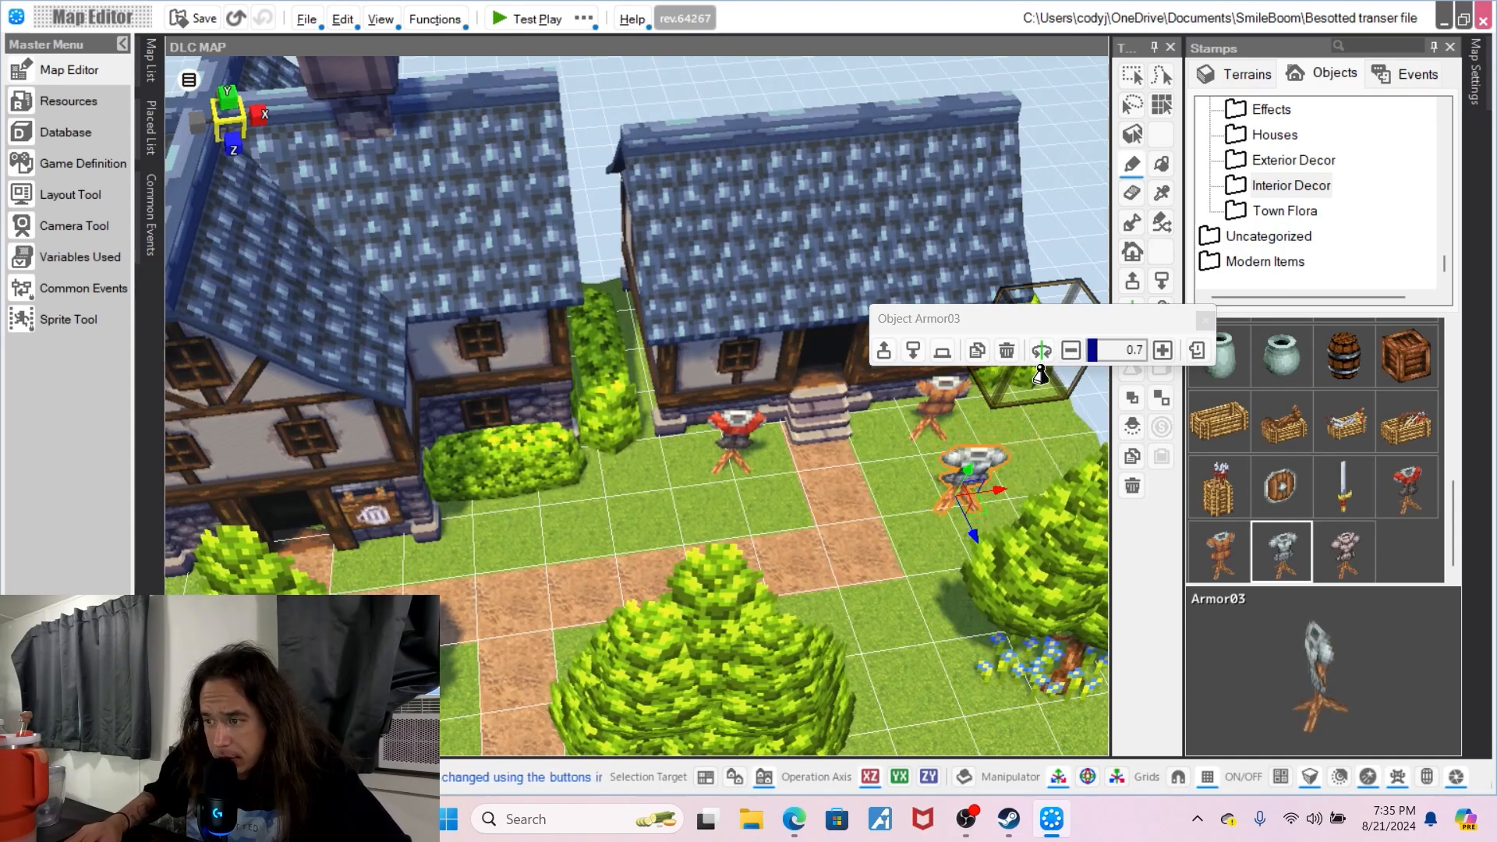
- Place an Armor04 stand on the grass beside Armor01, toward the neighbouring house, and scale it down to match the other stands
{"action": "left_click", "coordinate": [1344, 550]}
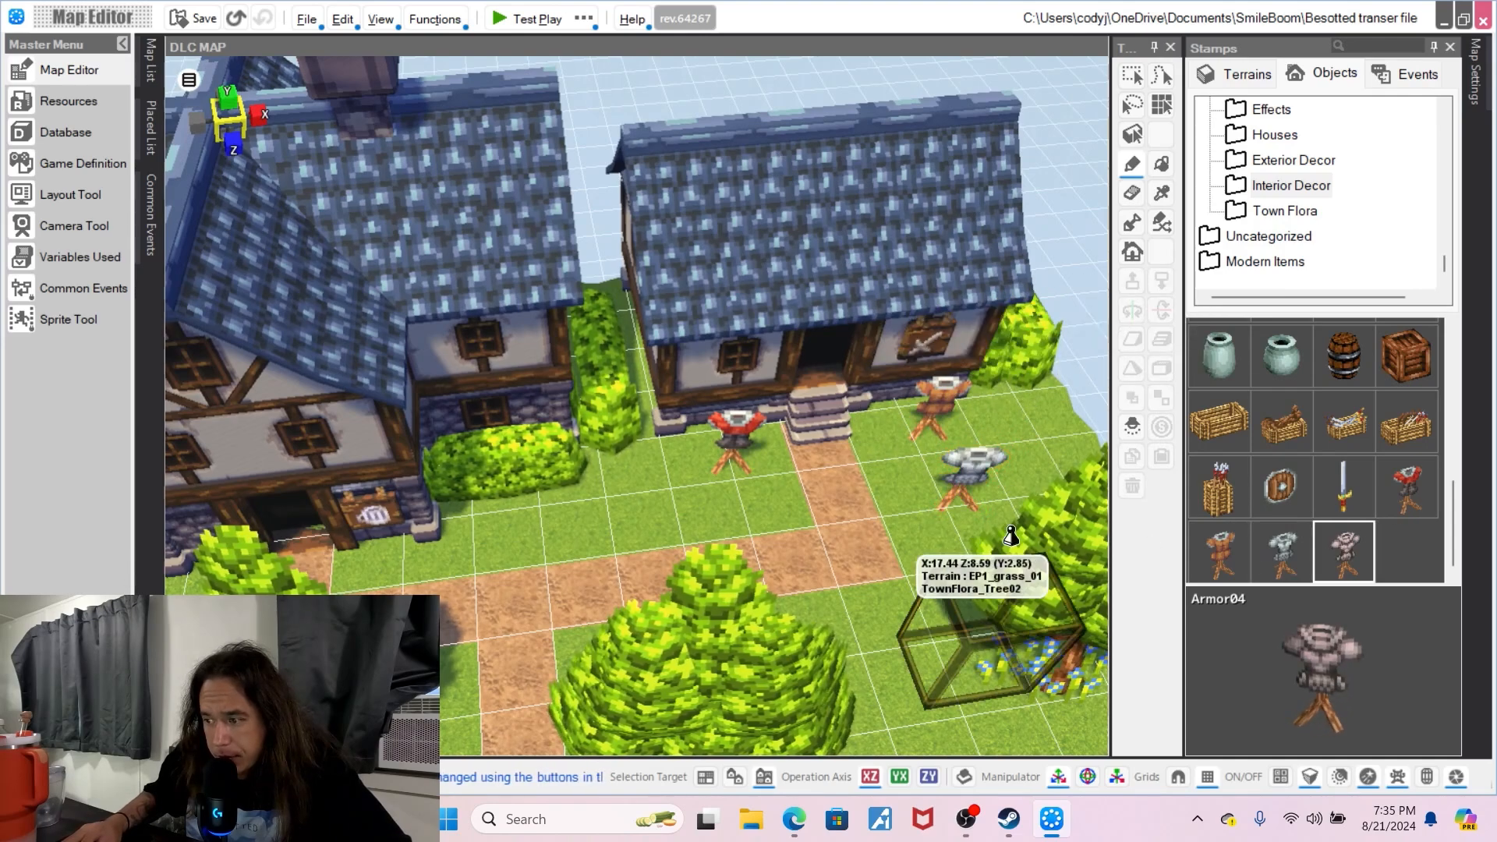
{"action": "left_click", "coordinate": [659, 492]}
{"action": "left_click", "coordinate": [779, 373]}
{"action": "left_click", "coordinate": [780, 373]}
{"action": "left_click", "coordinate": [780, 372]}
{"action": "right_click", "coordinate": [889, 495]}
{"action": "left_click", "coordinate": [853, 632]}
{"action": "middle_click_drag", "start_coordinate": [795, 639], "coordinate": [874, 616]}
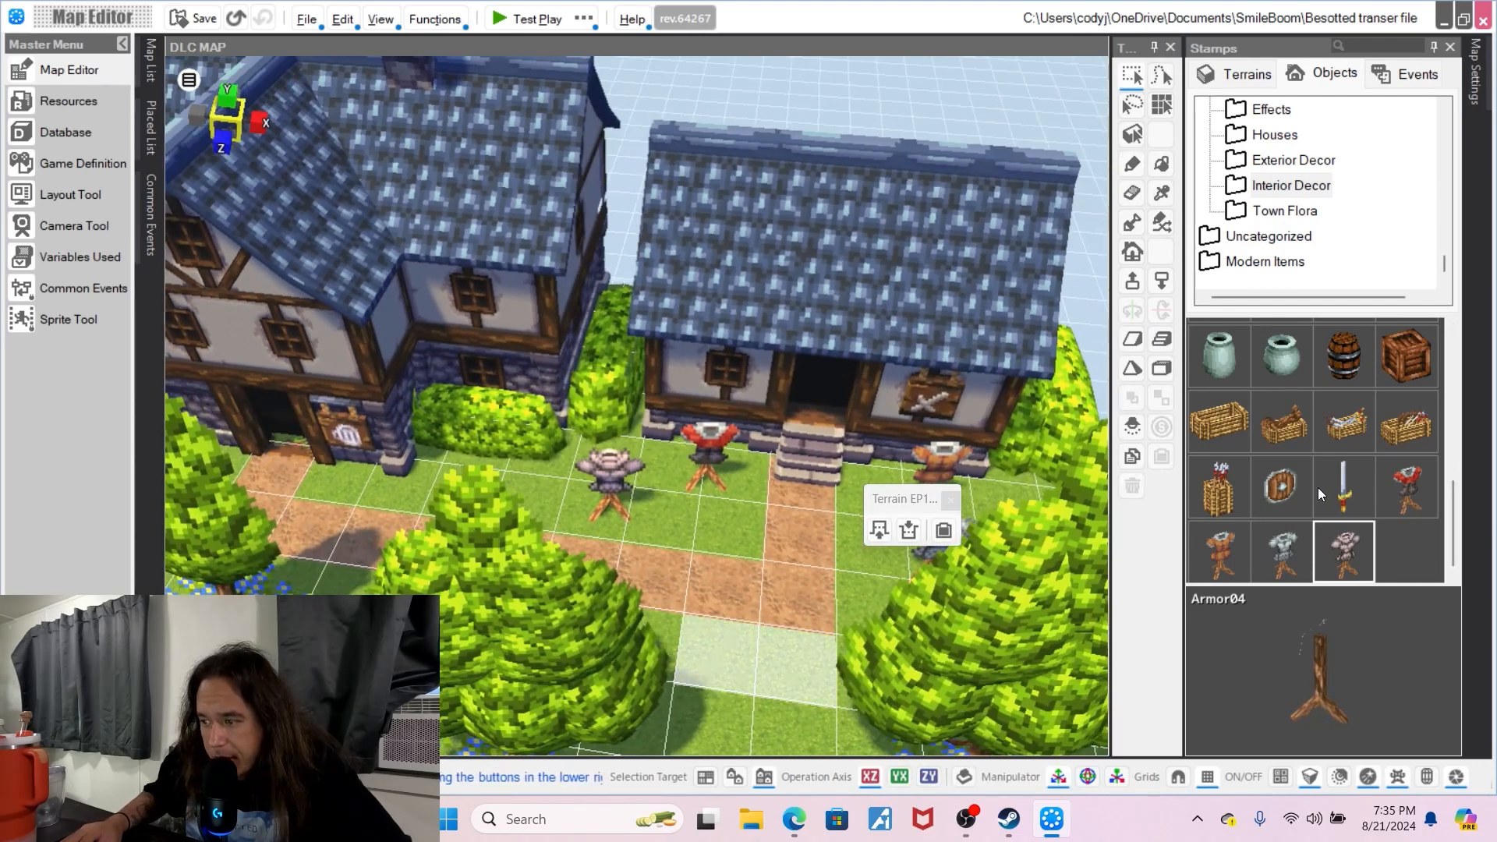
{"action": "left_click", "coordinate": [1346, 427]}
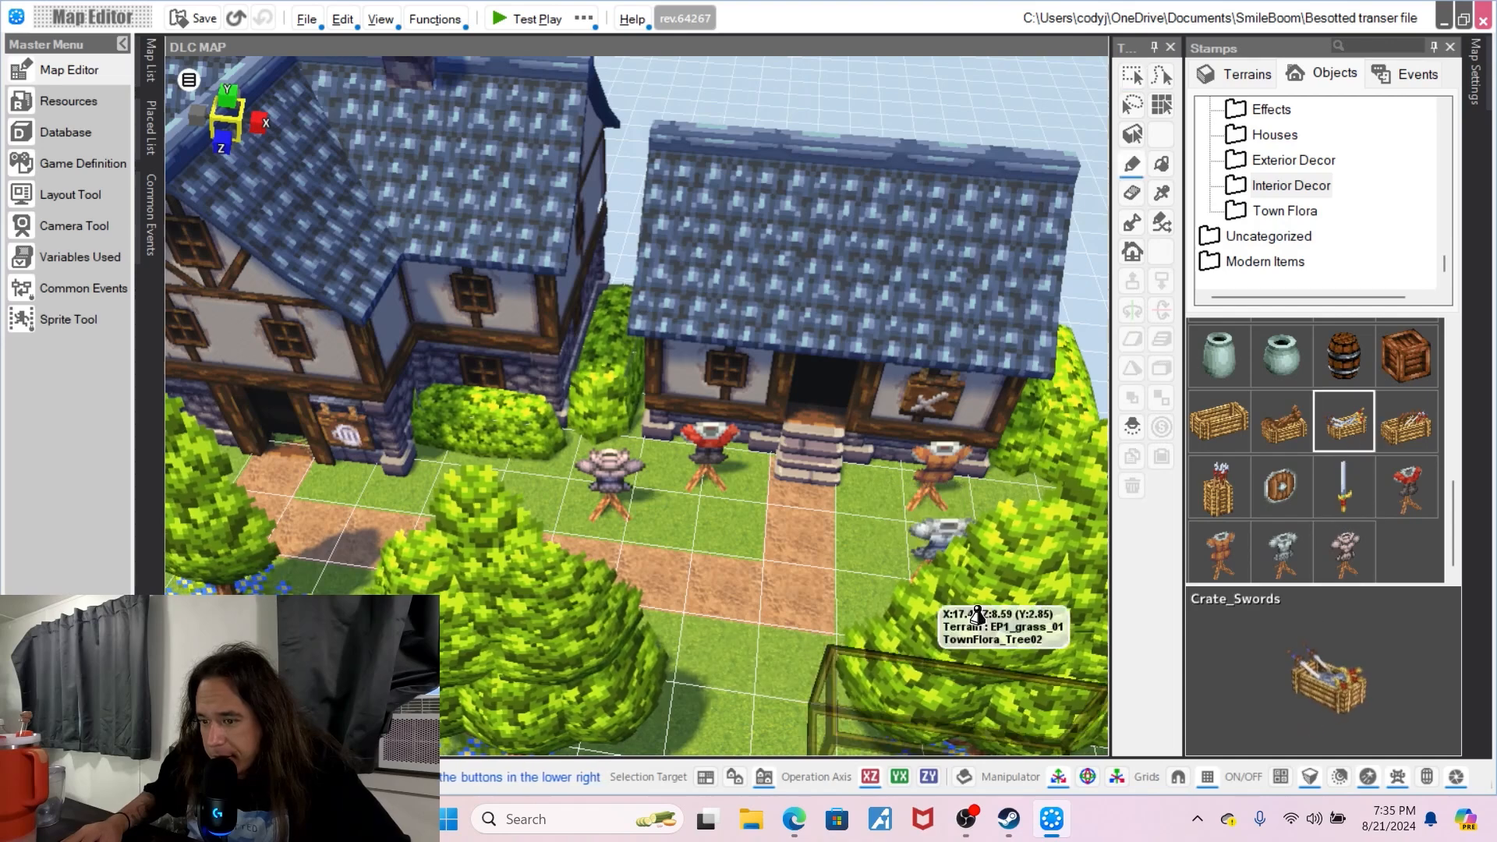
{"action": "right_click", "coordinate": [887, 555]}
{"action": "right_click", "coordinate": [915, 571]}
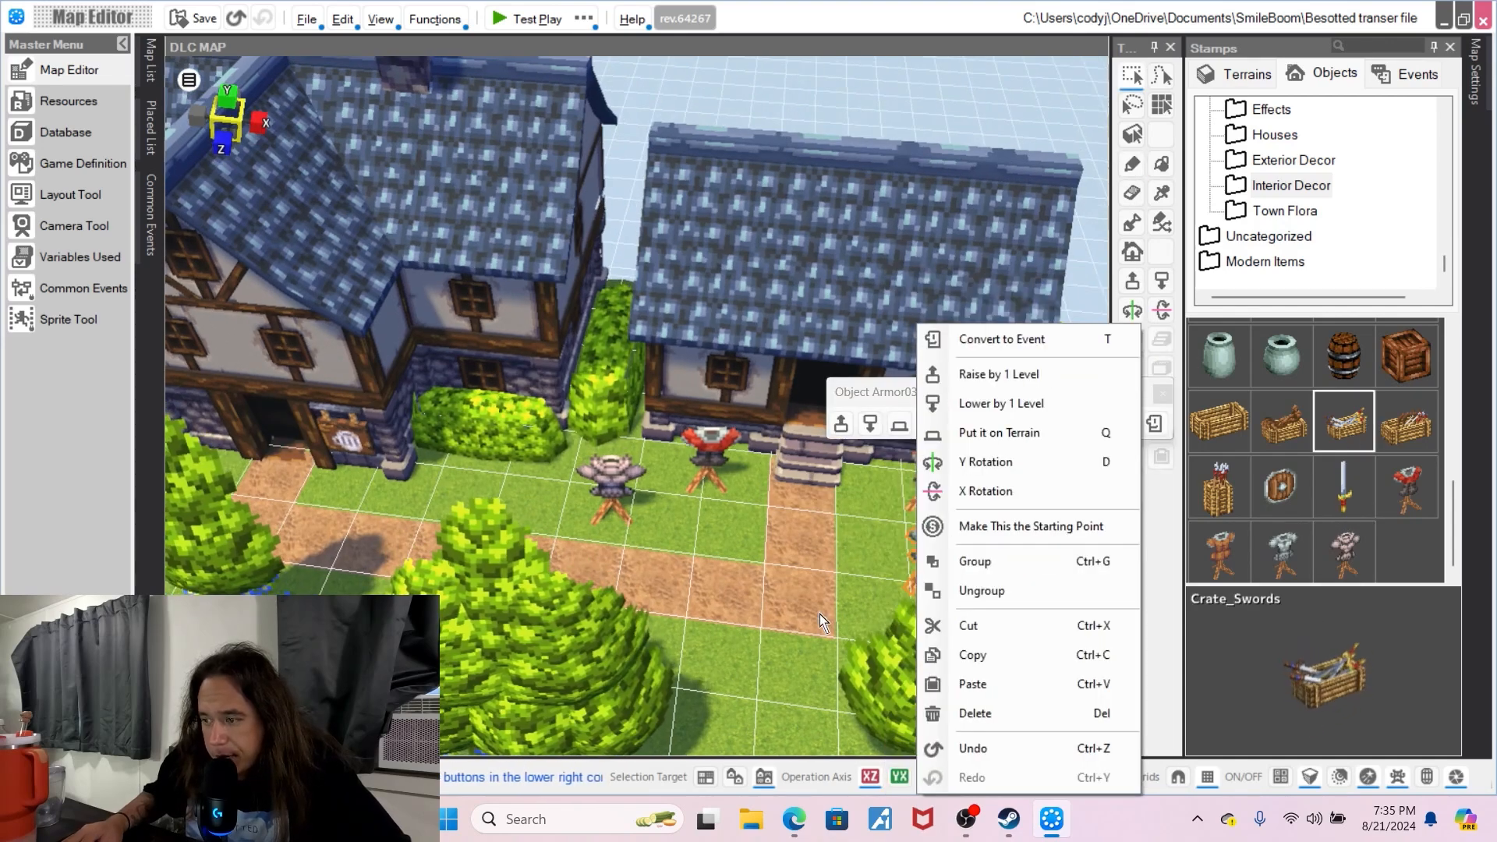
{"action": "right_click", "coordinate": [784, 661]}
{"action": "left_click", "coordinate": [751, 666]}
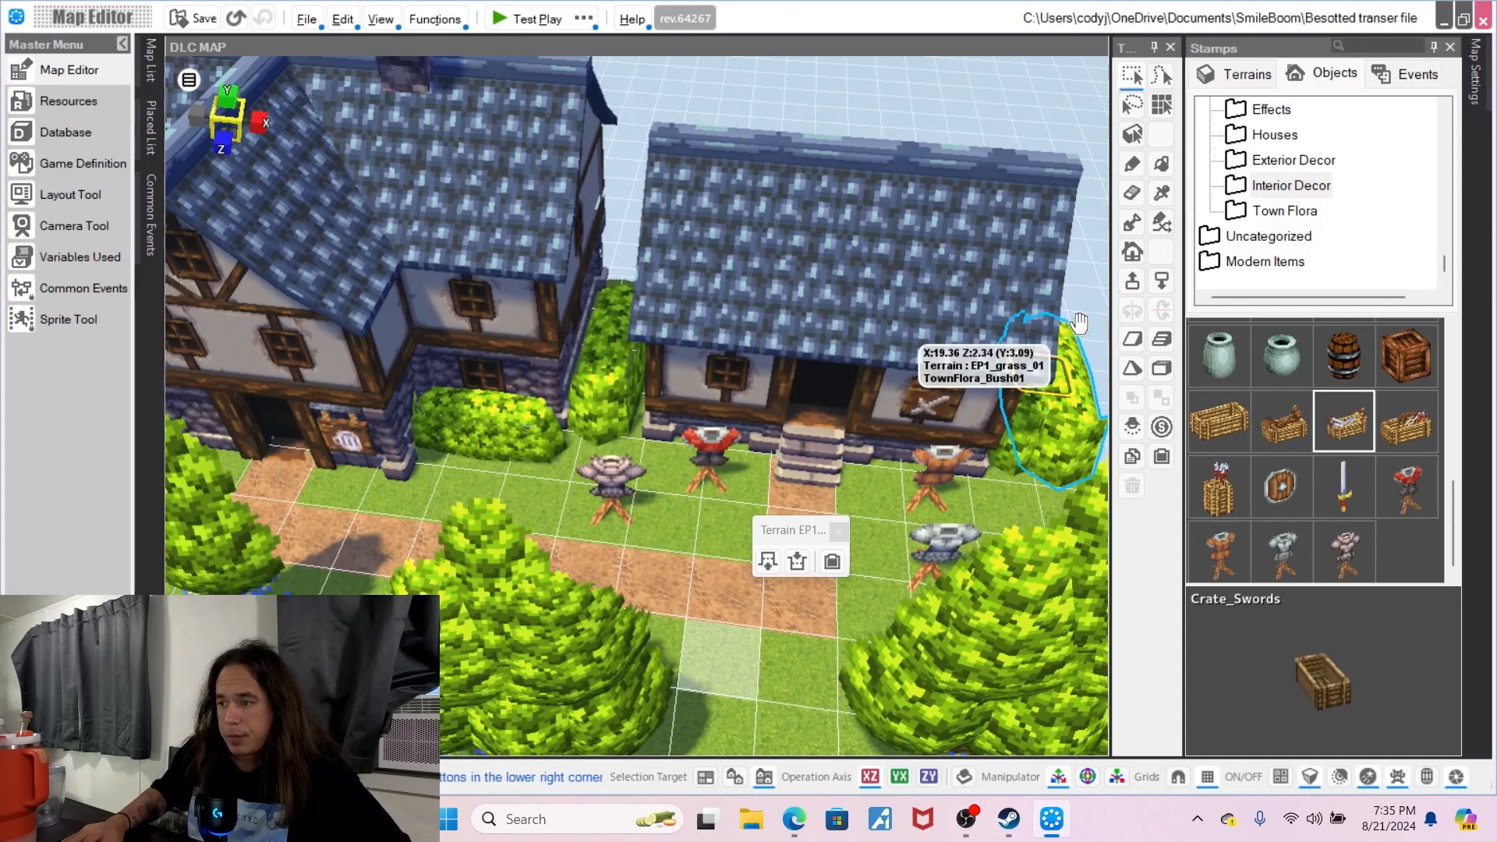
- Place a ClothesLine03 object from Exterior Decor, move it up the dirt path and rotate it to run along the path
{"action": "left_click", "coordinate": [1316, 161]}
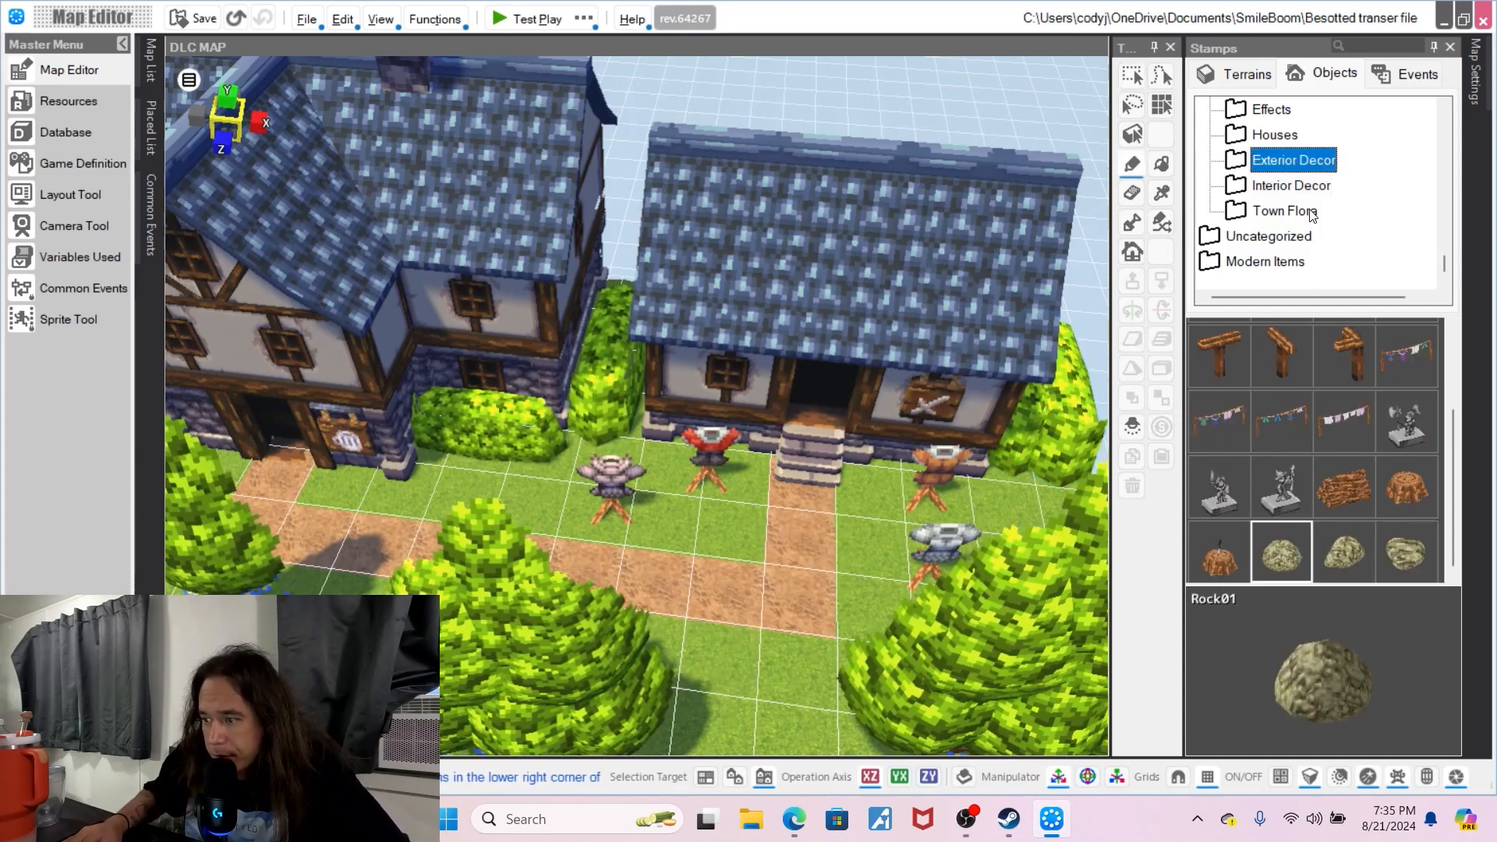
{"action": "middle_click_drag", "start_coordinate": [765, 554], "coordinate": [841, 387]}
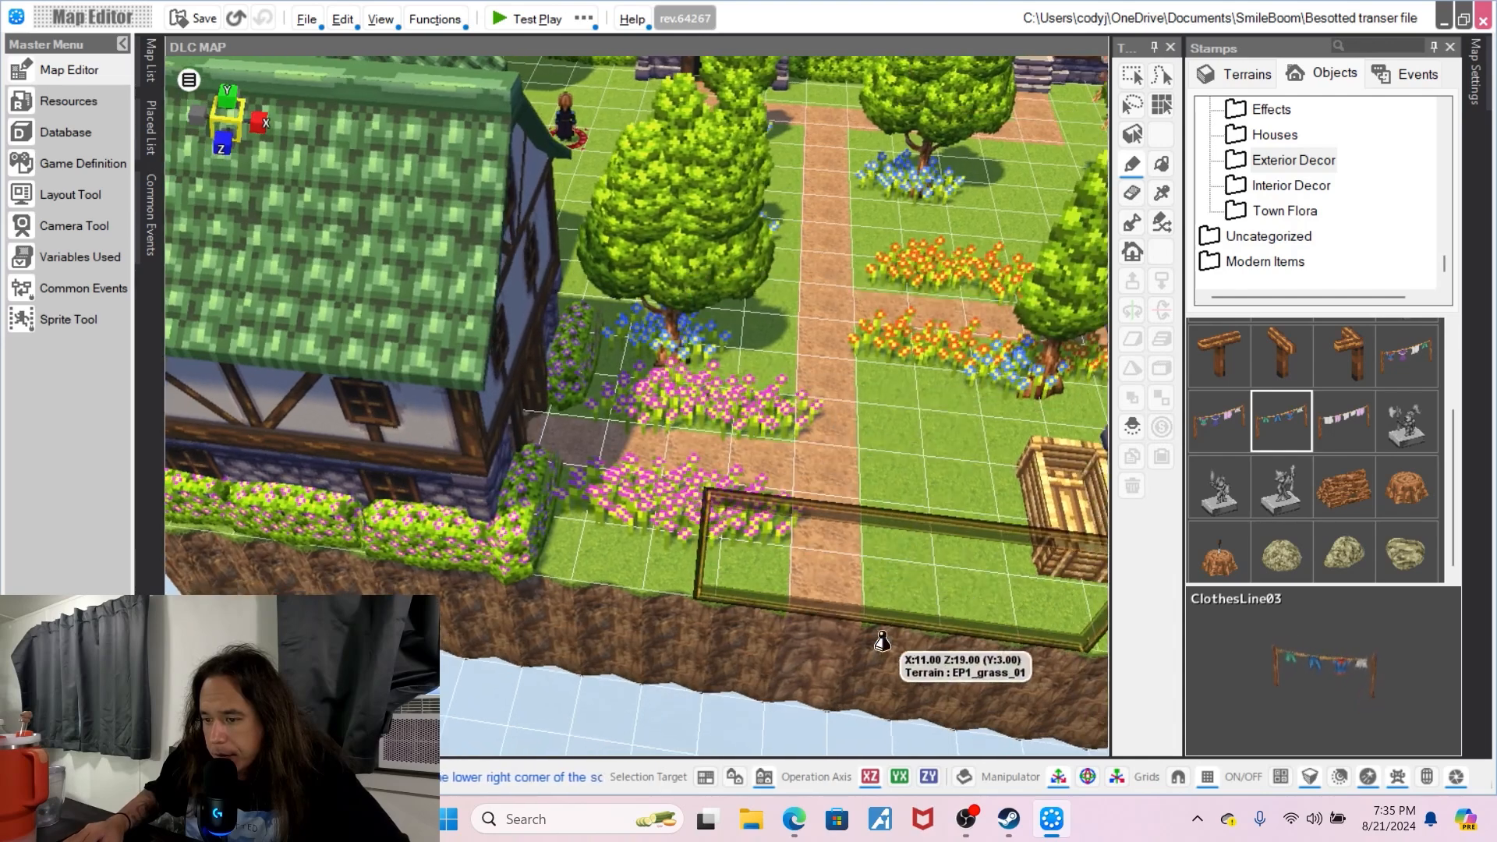
{"action": "left_click", "coordinate": [841, 611]}
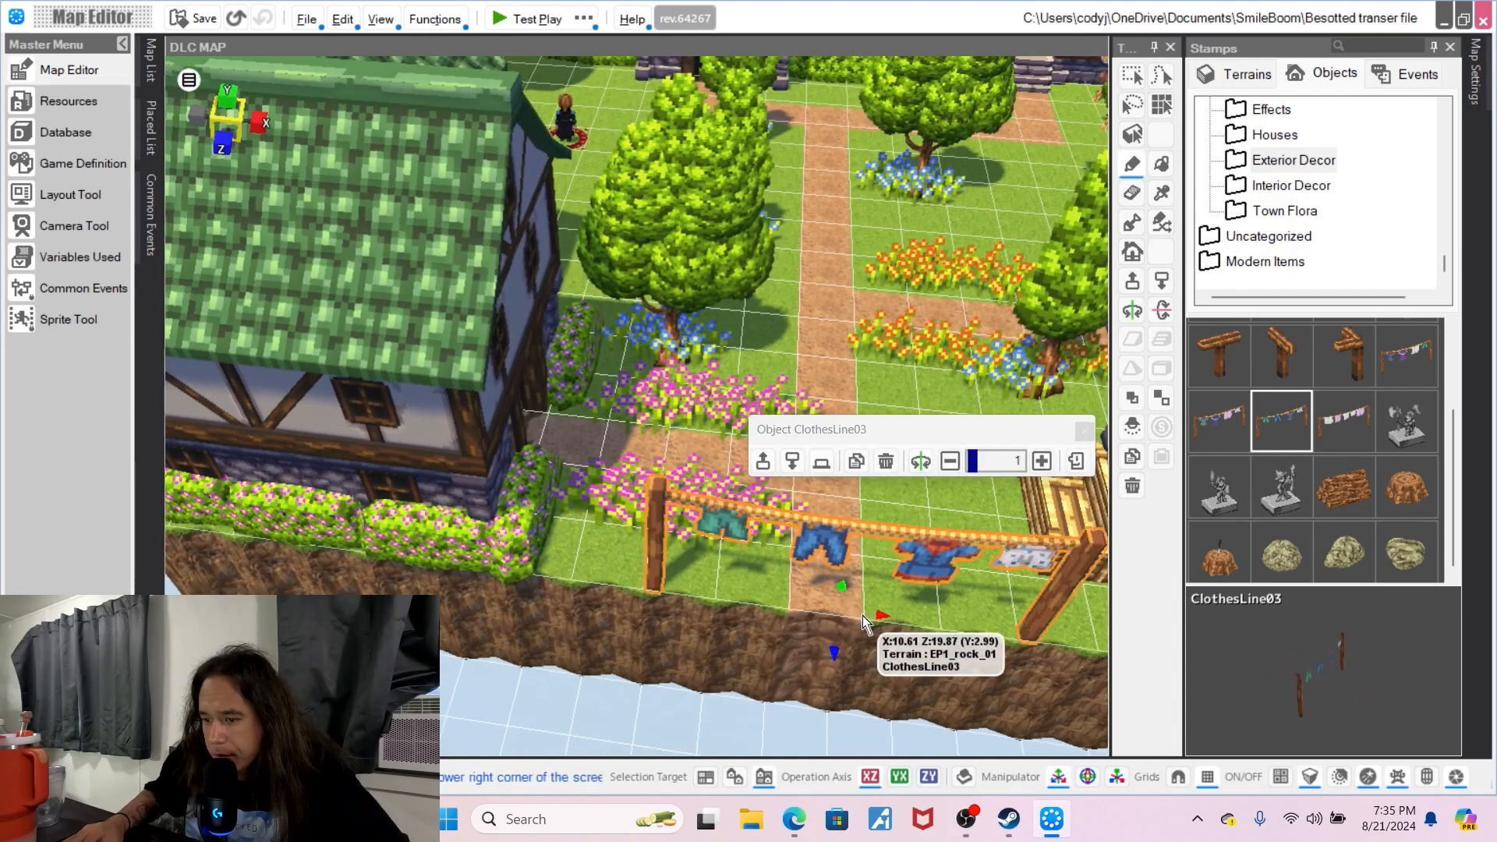
{"action": "left_click_drag", "start_coordinate": [845, 610], "coordinate": [902, 220]}
{"action": "middle_click_drag", "start_coordinate": [1014, 187], "coordinate": [854, 351]}
{"action": "key", "text": "r"}
{"action": "key", "text": "r"}
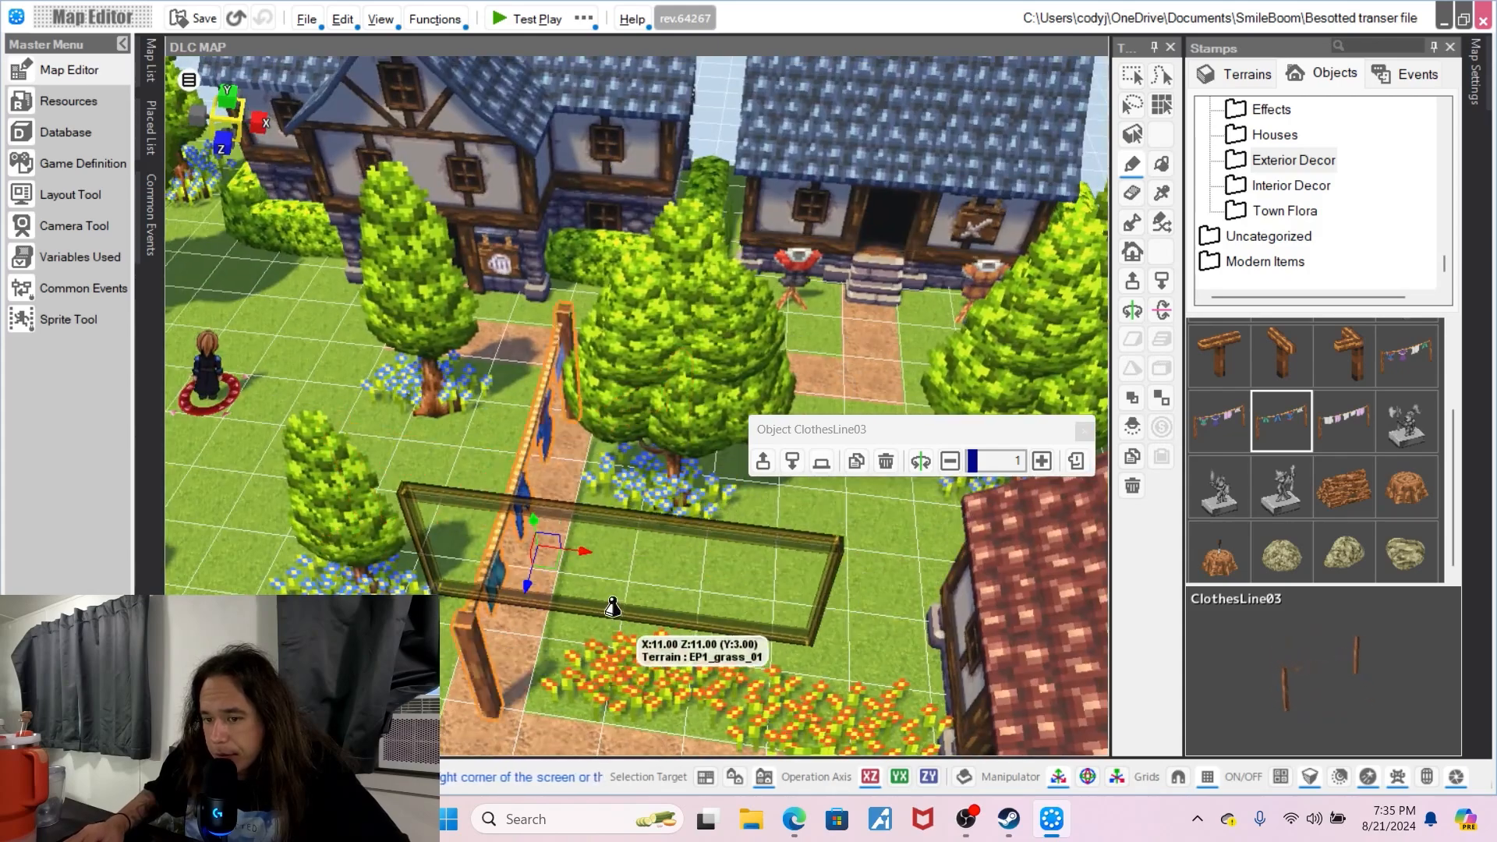
- Move the clothesline beside the green-roofed house, behind the start point, and scale it to 0.7
{"action": "left_click_drag", "start_coordinate": [571, 546], "coordinate": [296, 490]}
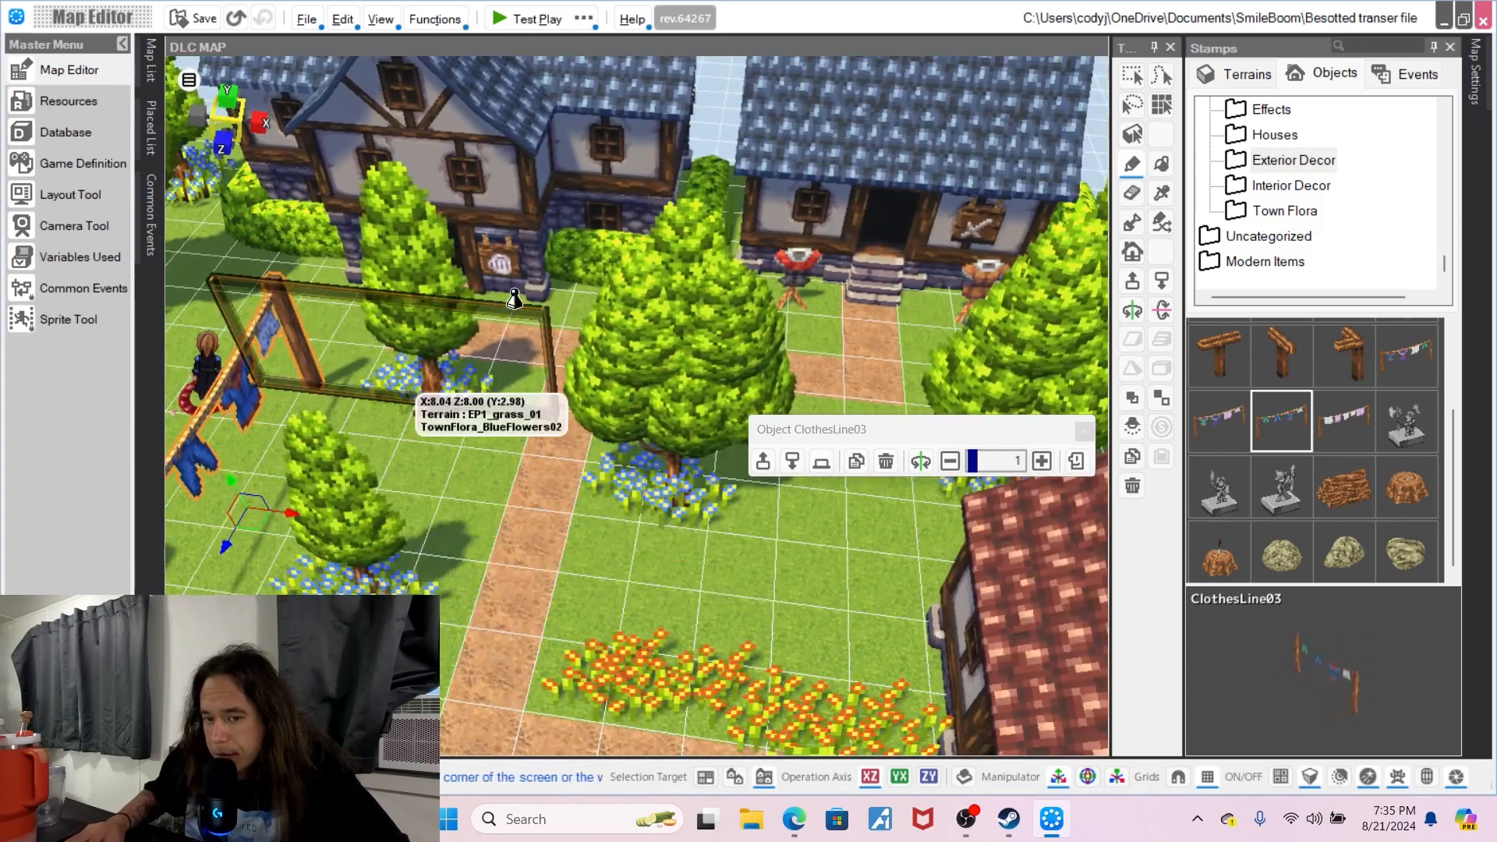
{"action": "right_click_drag", "start_coordinate": [686, 460], "coordinate": [582, 444]}
{"action": "middle_click_drag", "start_coordinate": [582, 444], "coordinate": [608, 529]}
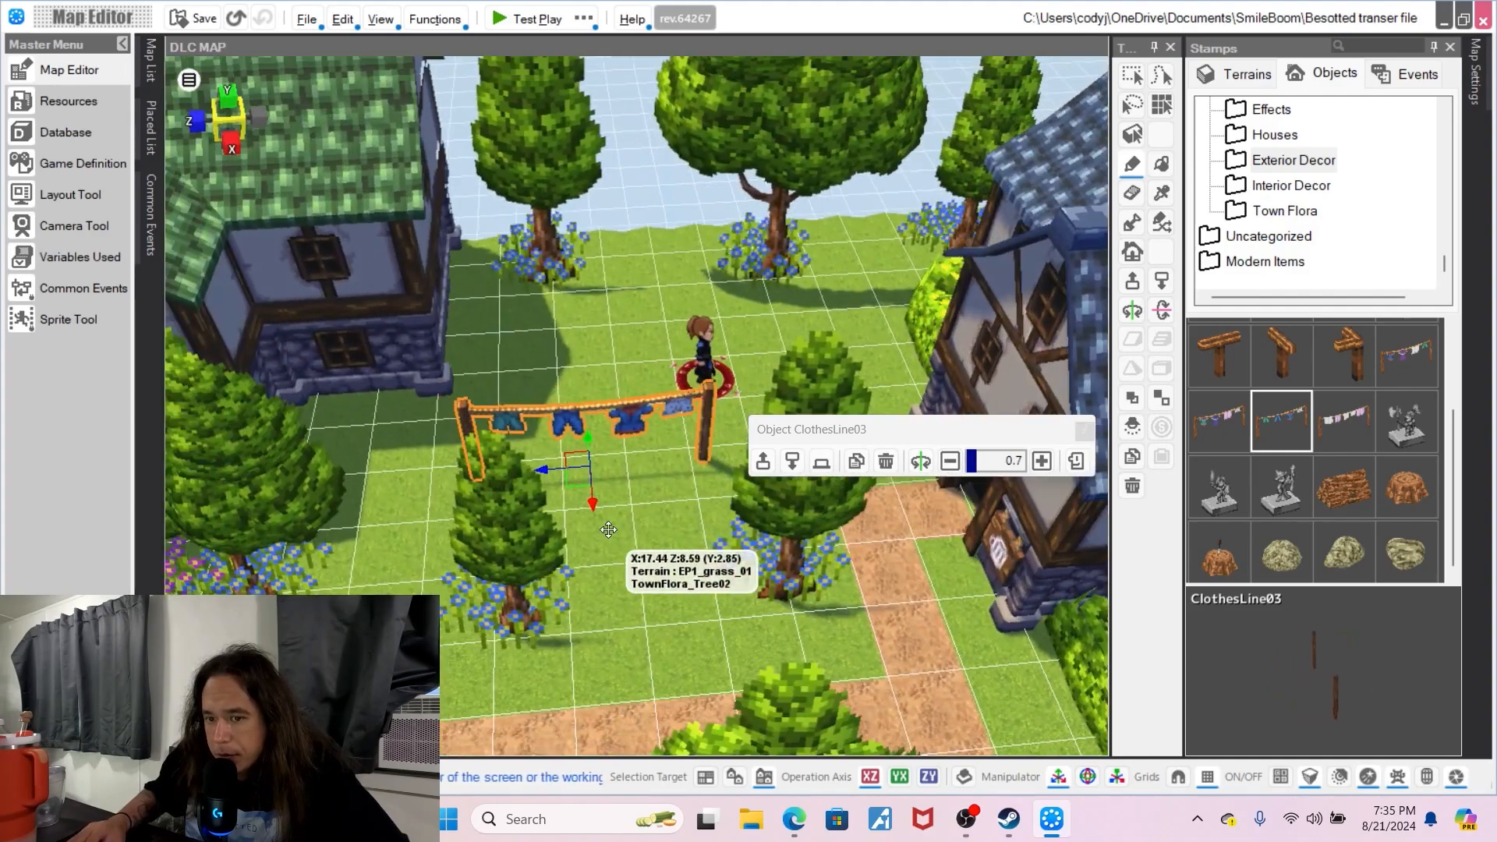
{"action": "left_click_drag", "start_coordinate": [596, 507], "coordinate": [568, 354]}
- Place a ClothesLine04, scale it to 0.7 and align it parallel in front of the first clothesline
{"action": "left_click", "coordinate": [1326, 409]}
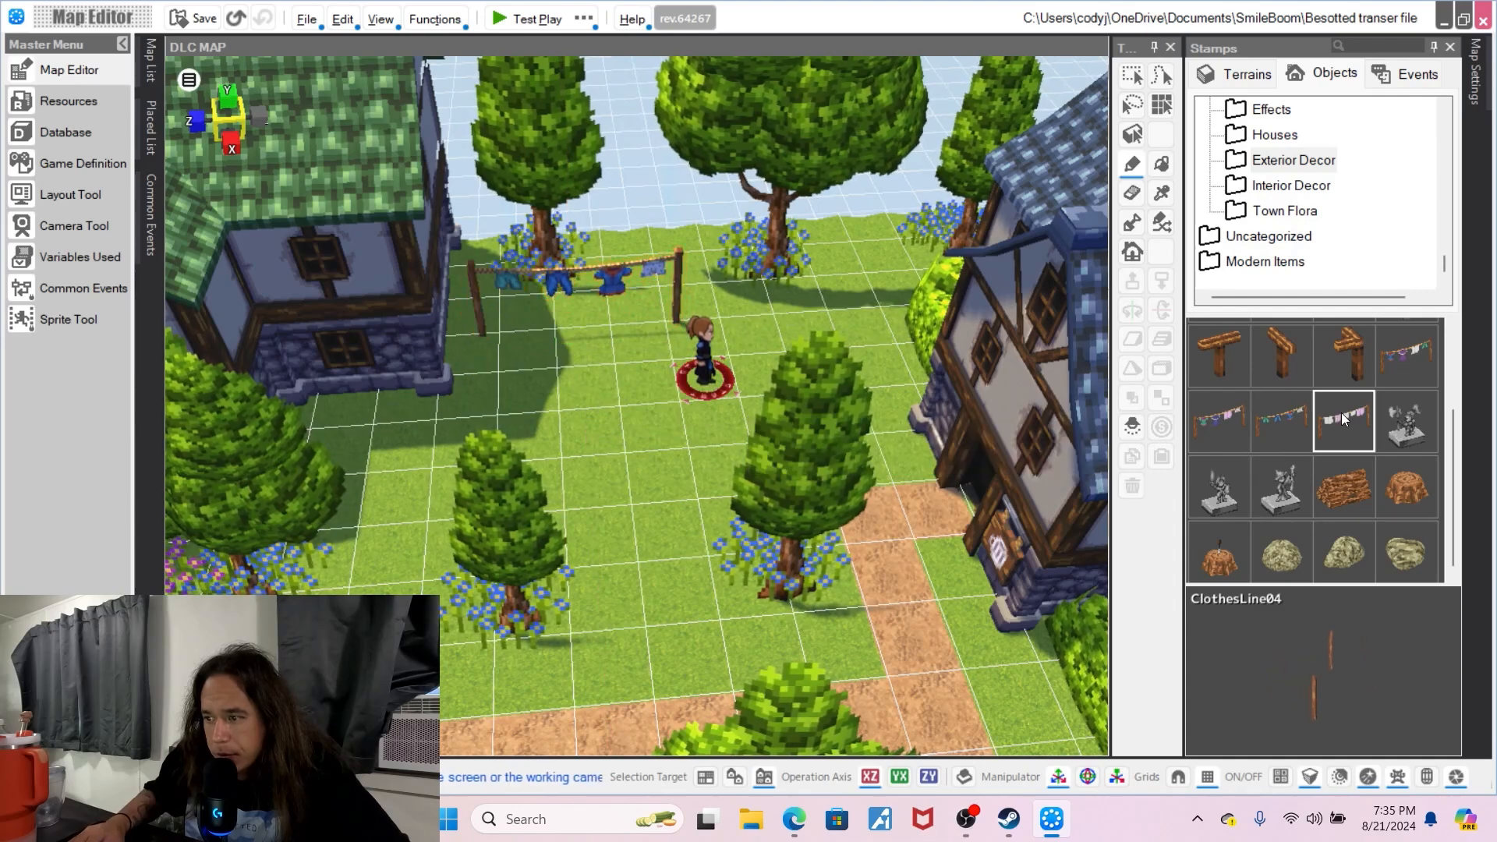
{"action": "left_click", "coordinate": [577, 431]}
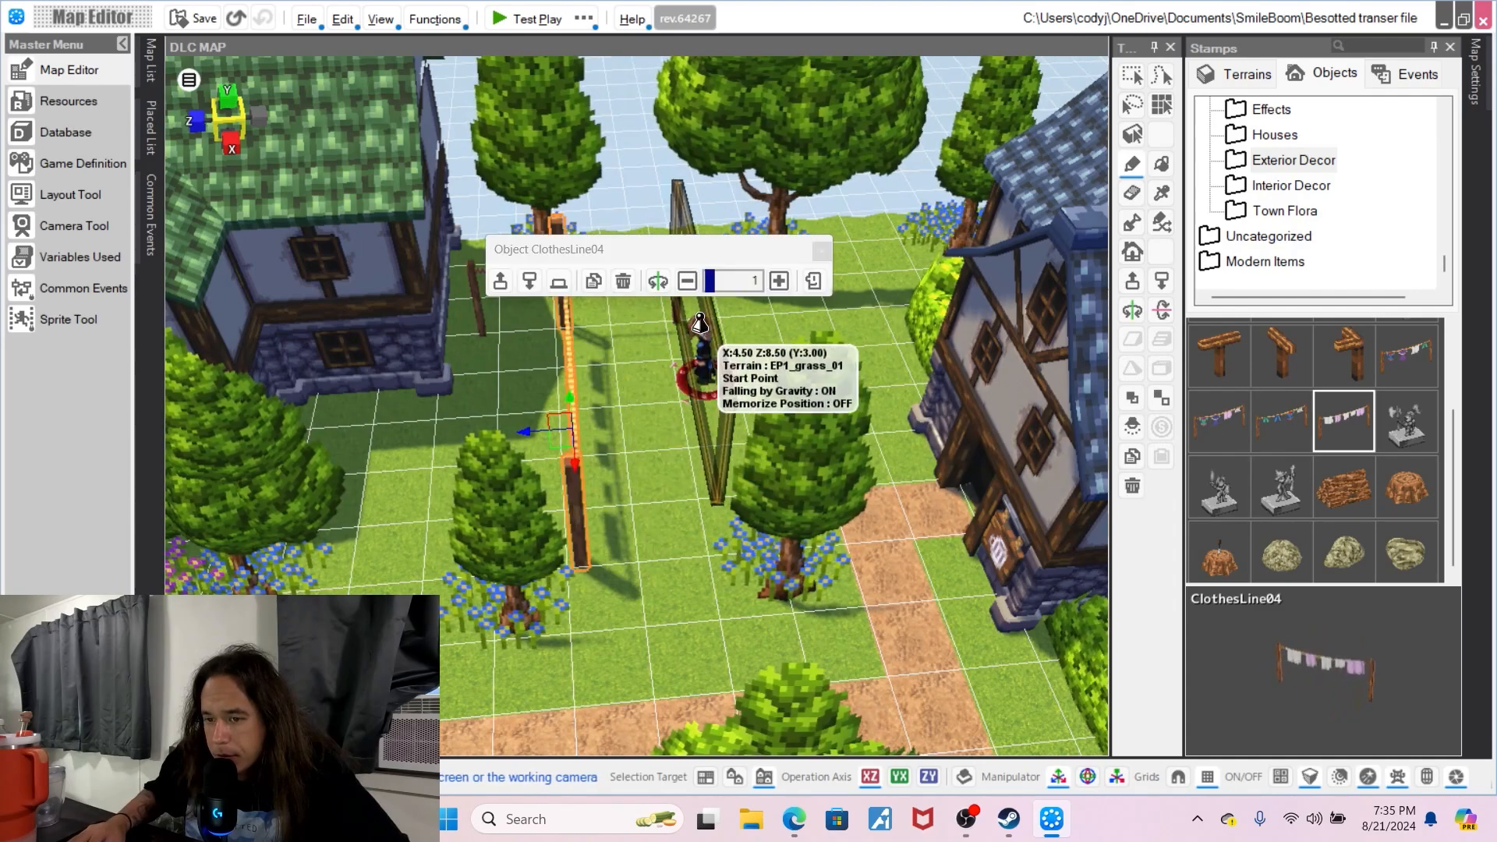
{"action": "left_click", "coordinate": [688, 279]}
{"action": "left_click", "coordinate": [687, 280]}
{"action": "left_click", "coordinate": [687, 280]}
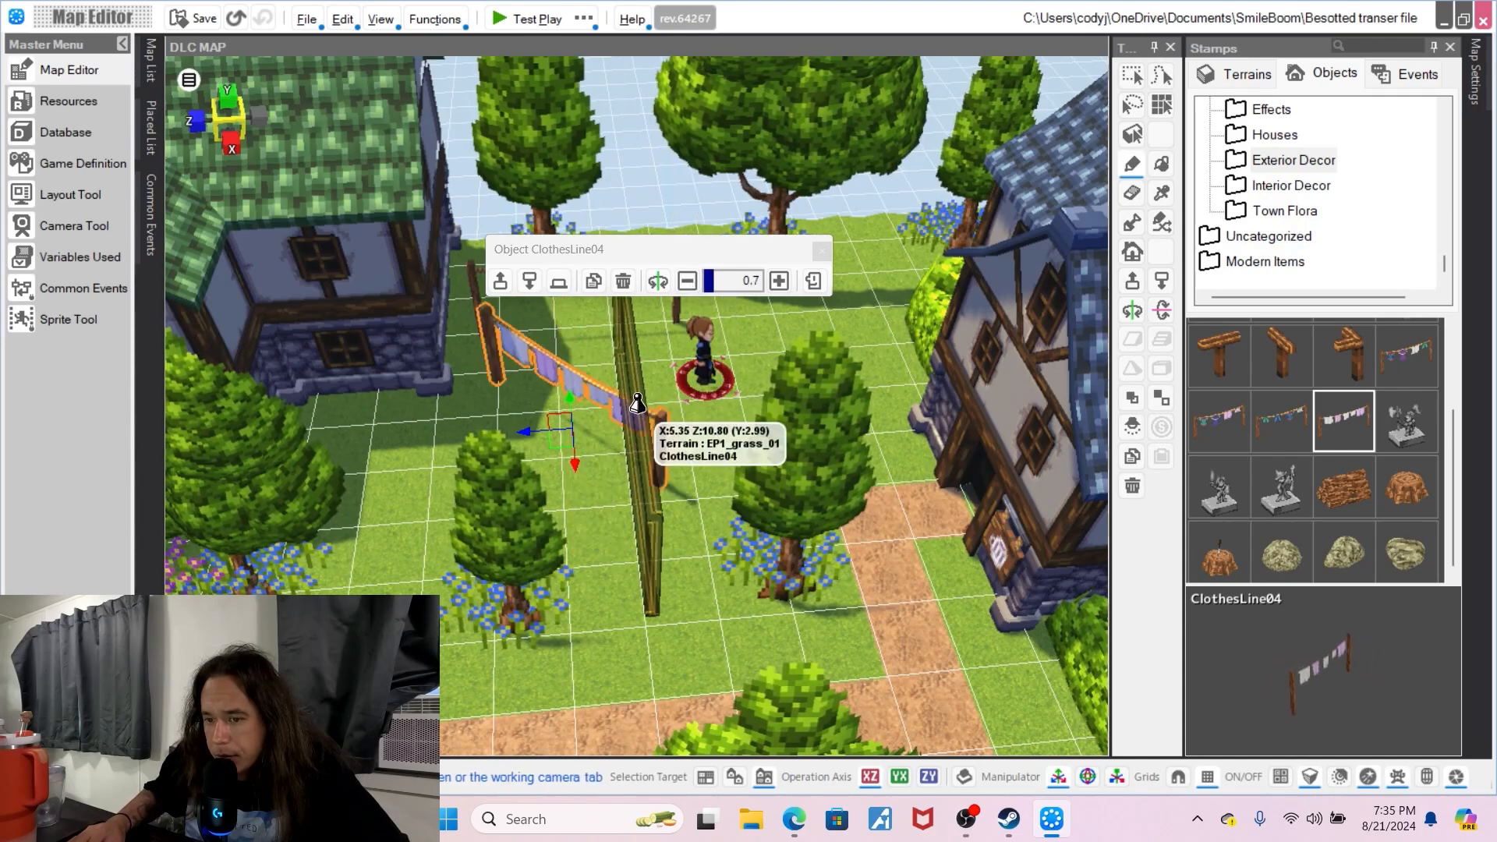
{"action": "left_click_drag", "start_coordinate": [572, 464], "coordinate": [560, 384]}
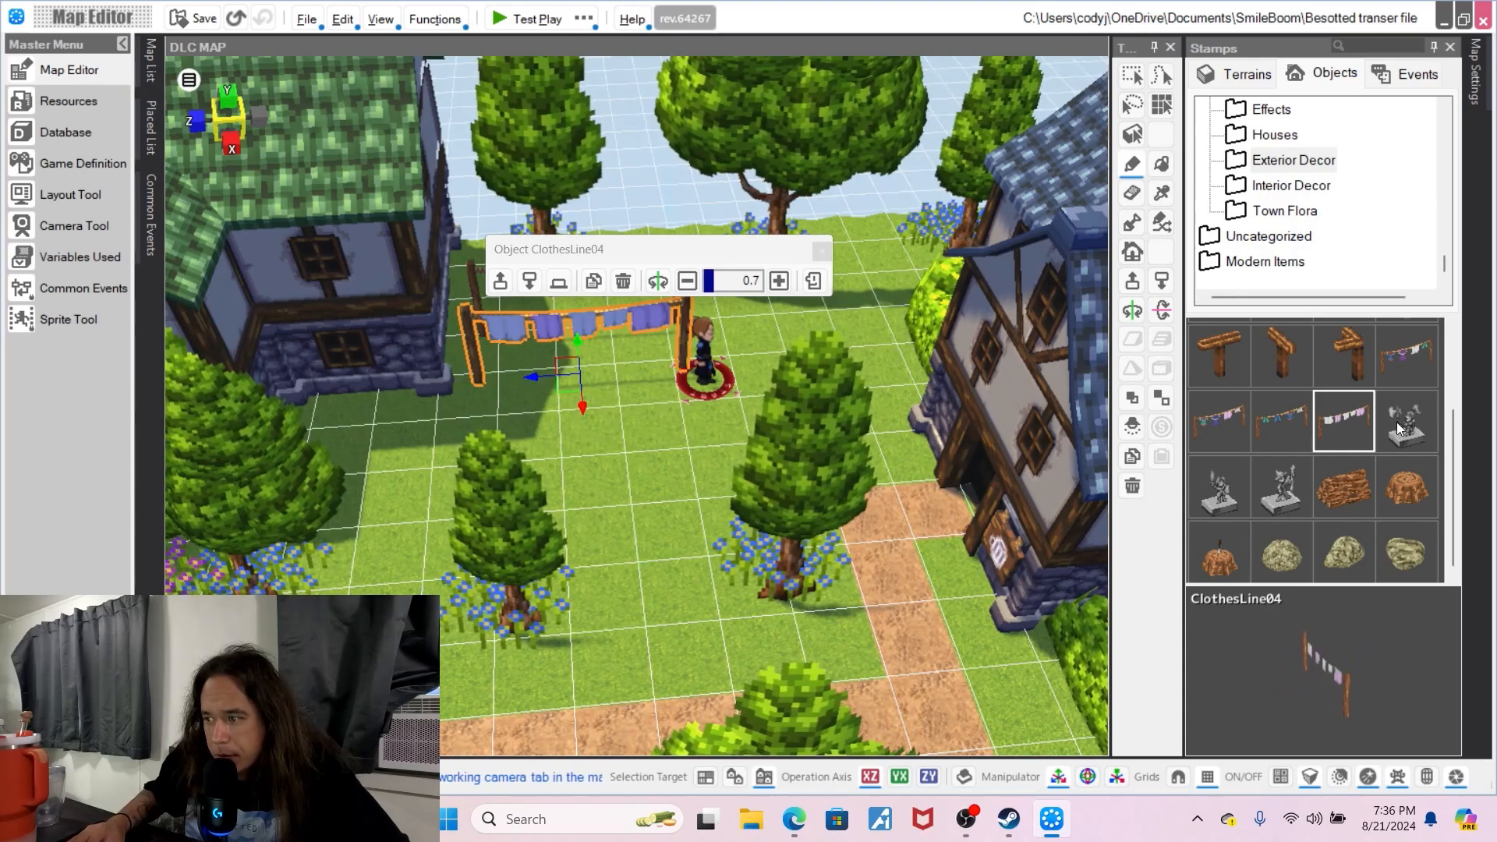
- Place a rotated Logs01 pile against the wall of the green-roofed house near the clotheslines
{"action": "left_click", "coordinate": [1349, 485]}
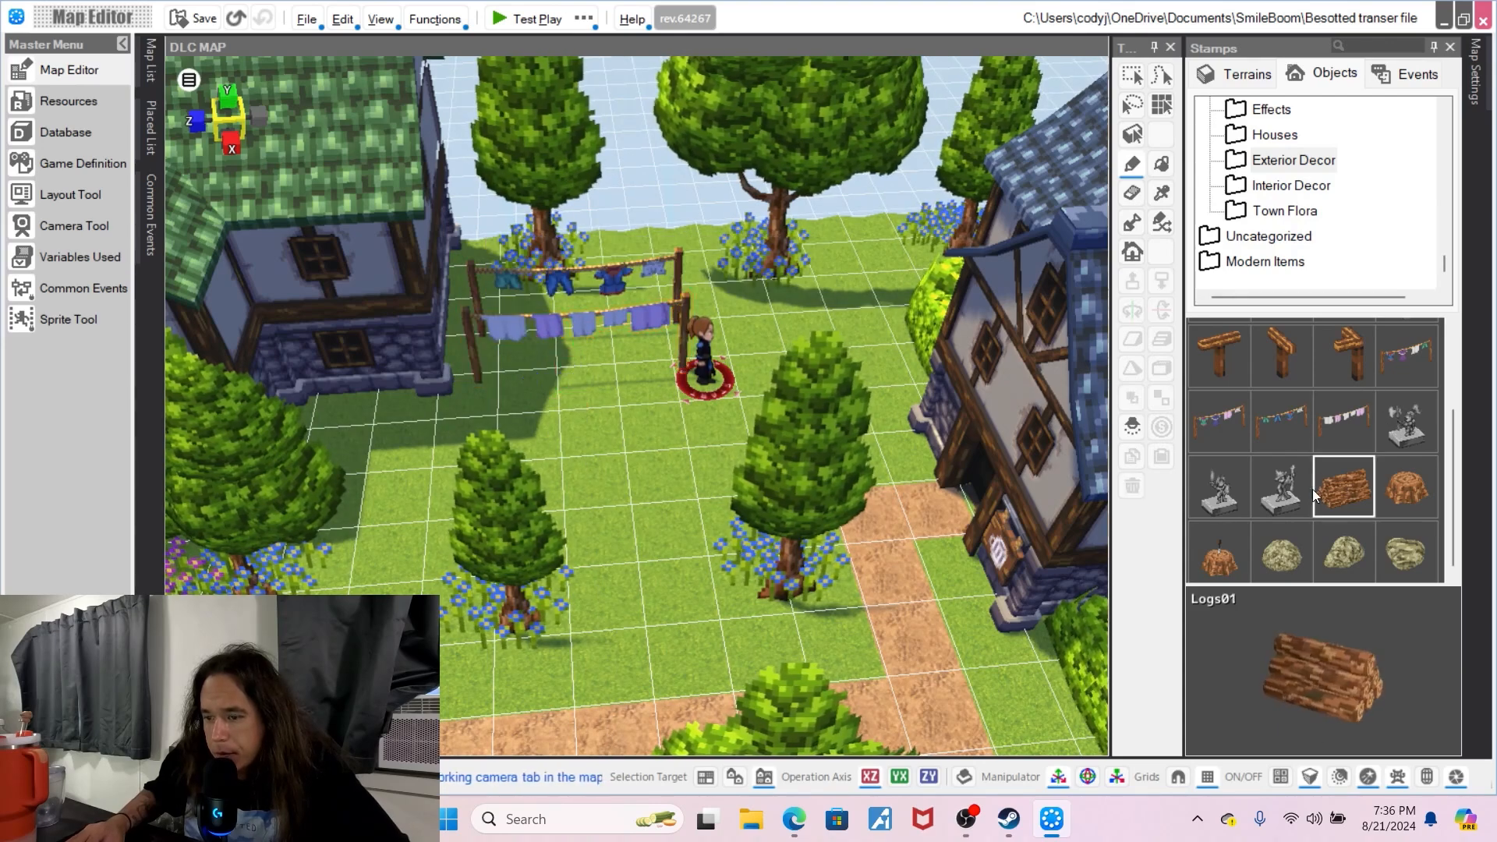
{"action": "left_click", "coordinate": [361, 427]}
{"action": "key", "text": "r"}
{"action": "left_click_drag", "start_coordinate": [364, 479], "coordinate": [312, 419]}
{"action": "middle_click_drag", "start_coordinate": [503, 530], "coordinate": [746, 479]}
{"action": "right_click_drag", "start_coordinate": [746, 480], "coordinate": [731, 523]}
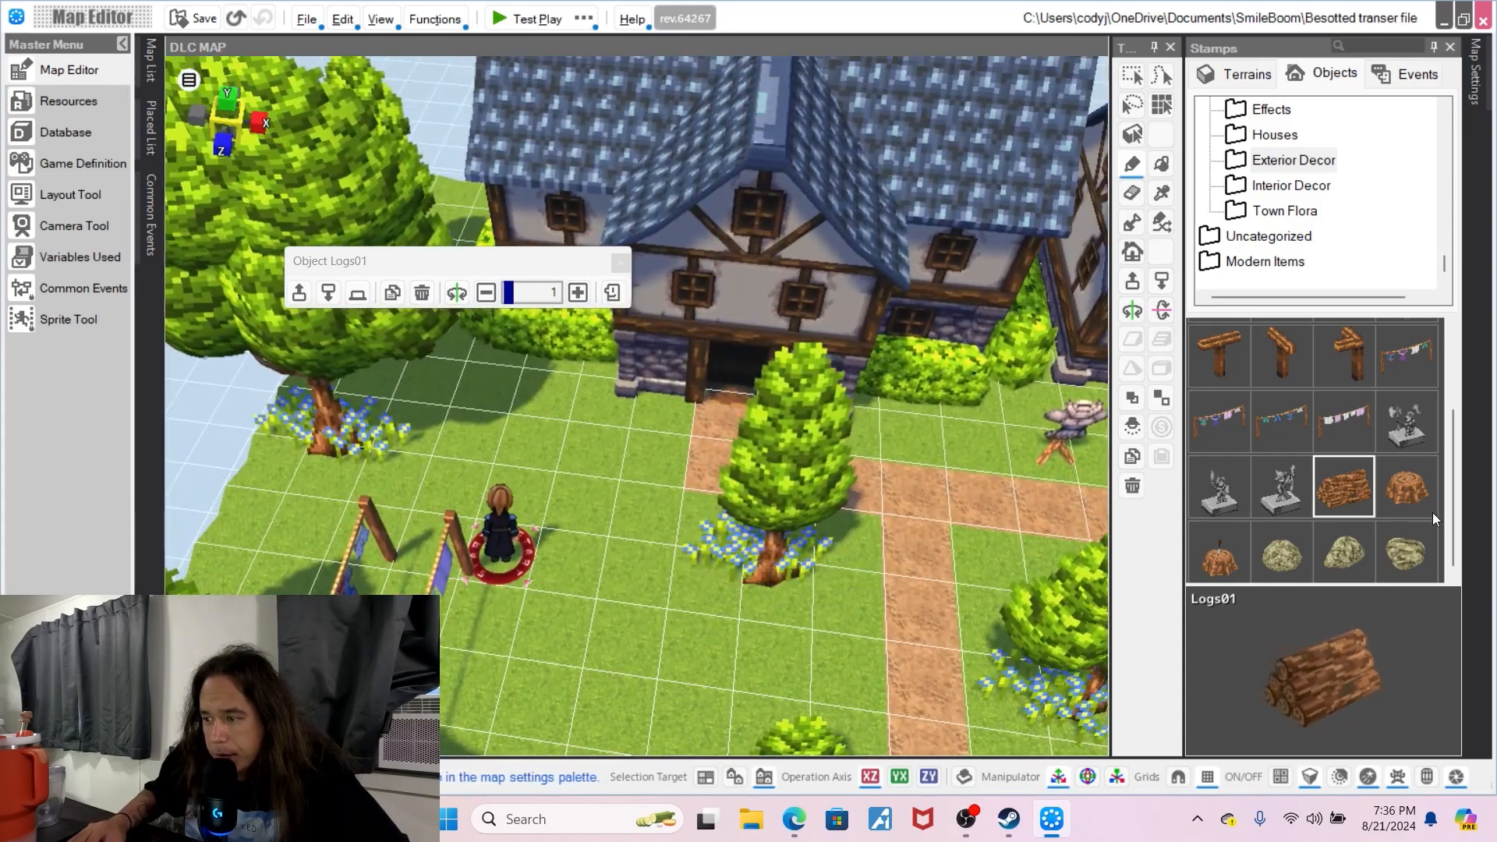
- Place a Logs01 pile scaled to 0.7 against the wall beside the large blue-roofed house's entrance
{"action": "left_click", "coordinate": [633, 423]}
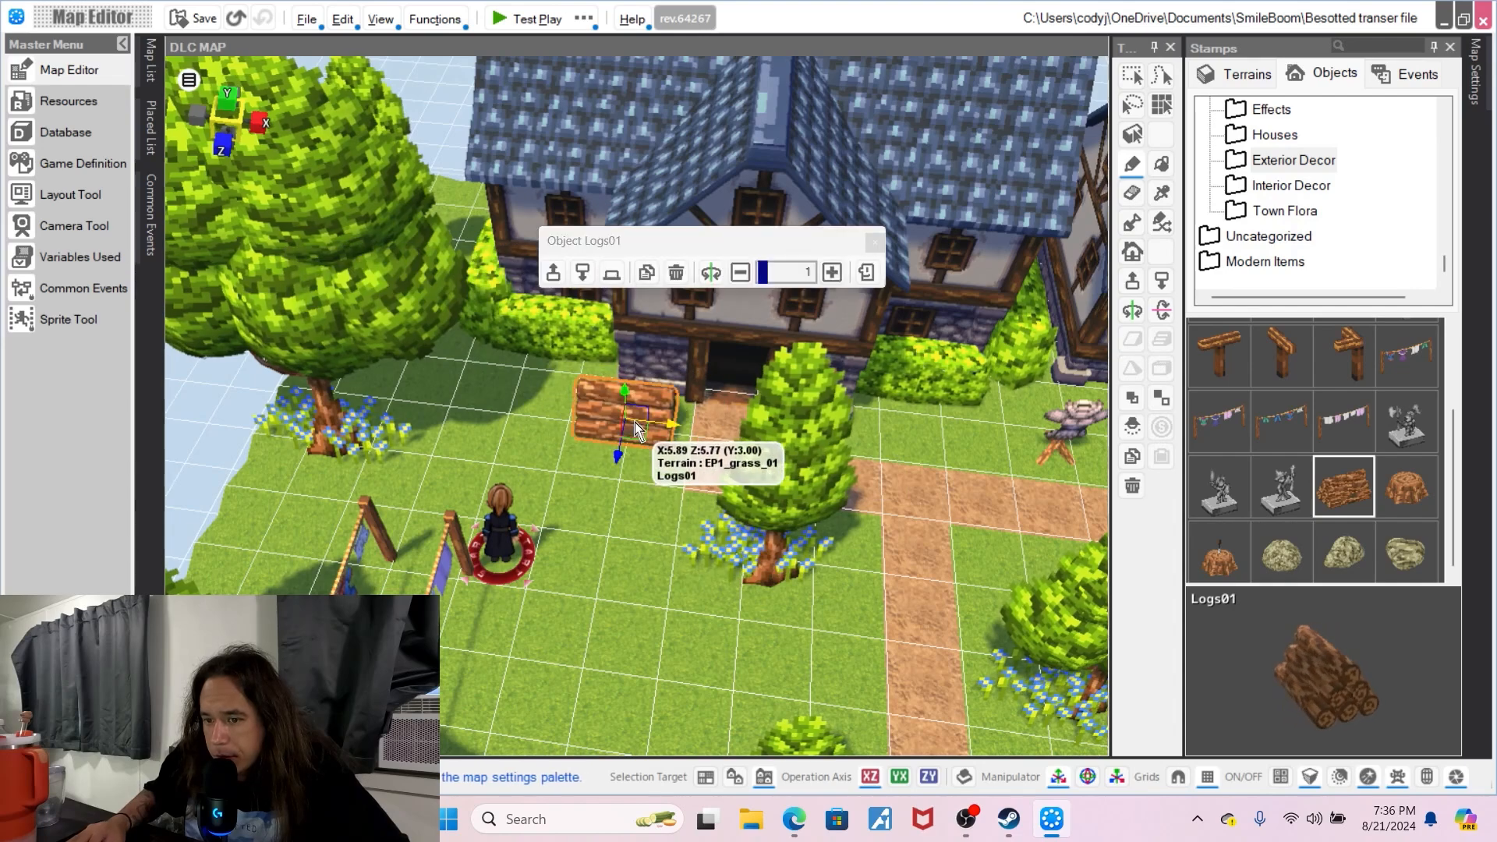
{"action": "left_click", "coordinate": [741, 273]}
{"action": "left_click", "coordinate": [741, 273]}
{"action": "left_click", "coordinate": [741, 273]}
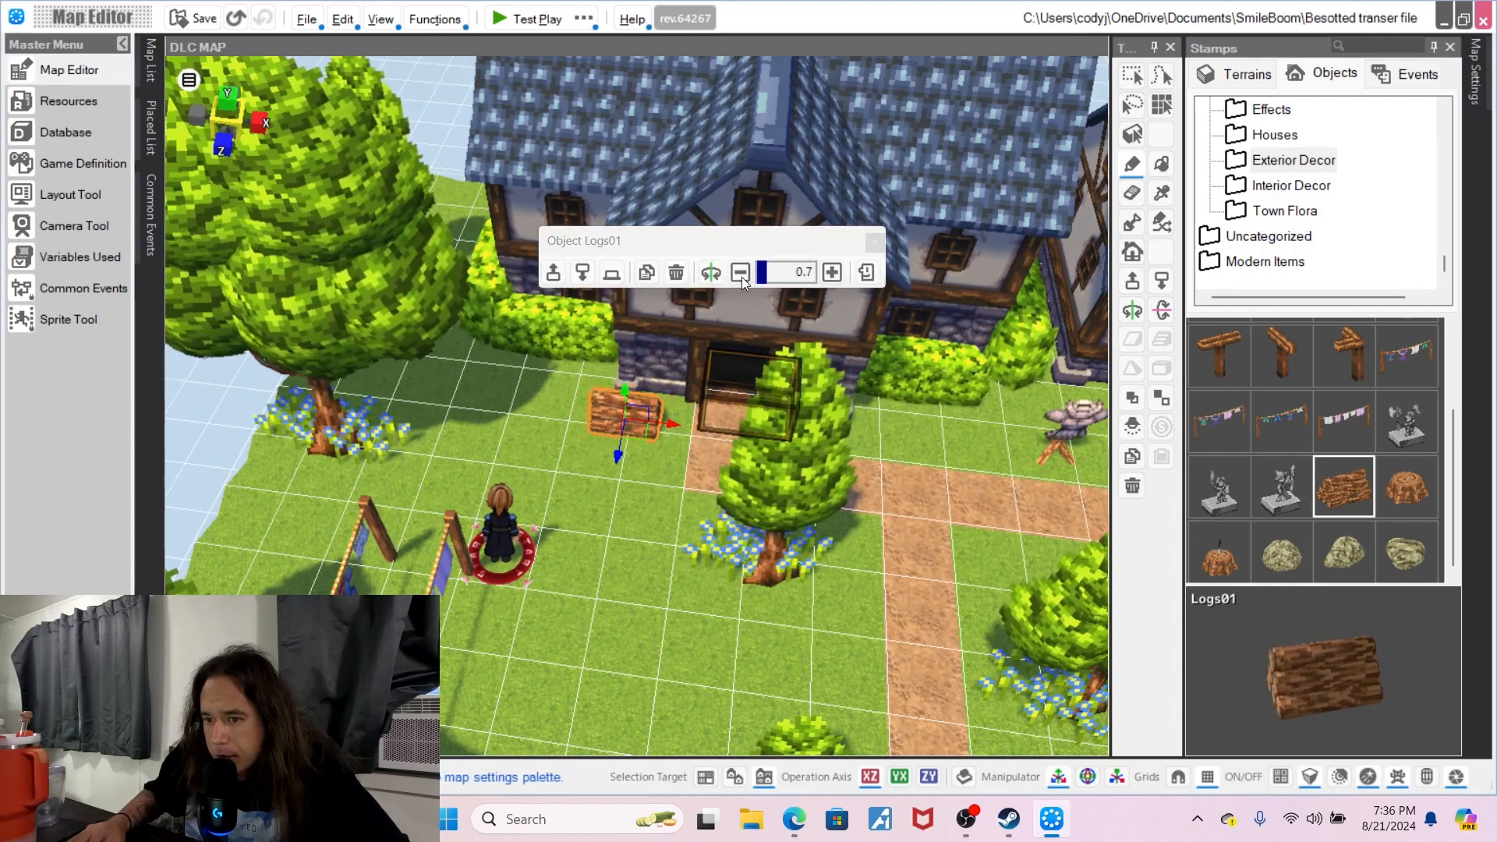
{"action": "left_click_drag", "start_coordinate": [672, 424], "coordinate": [698, 427]}
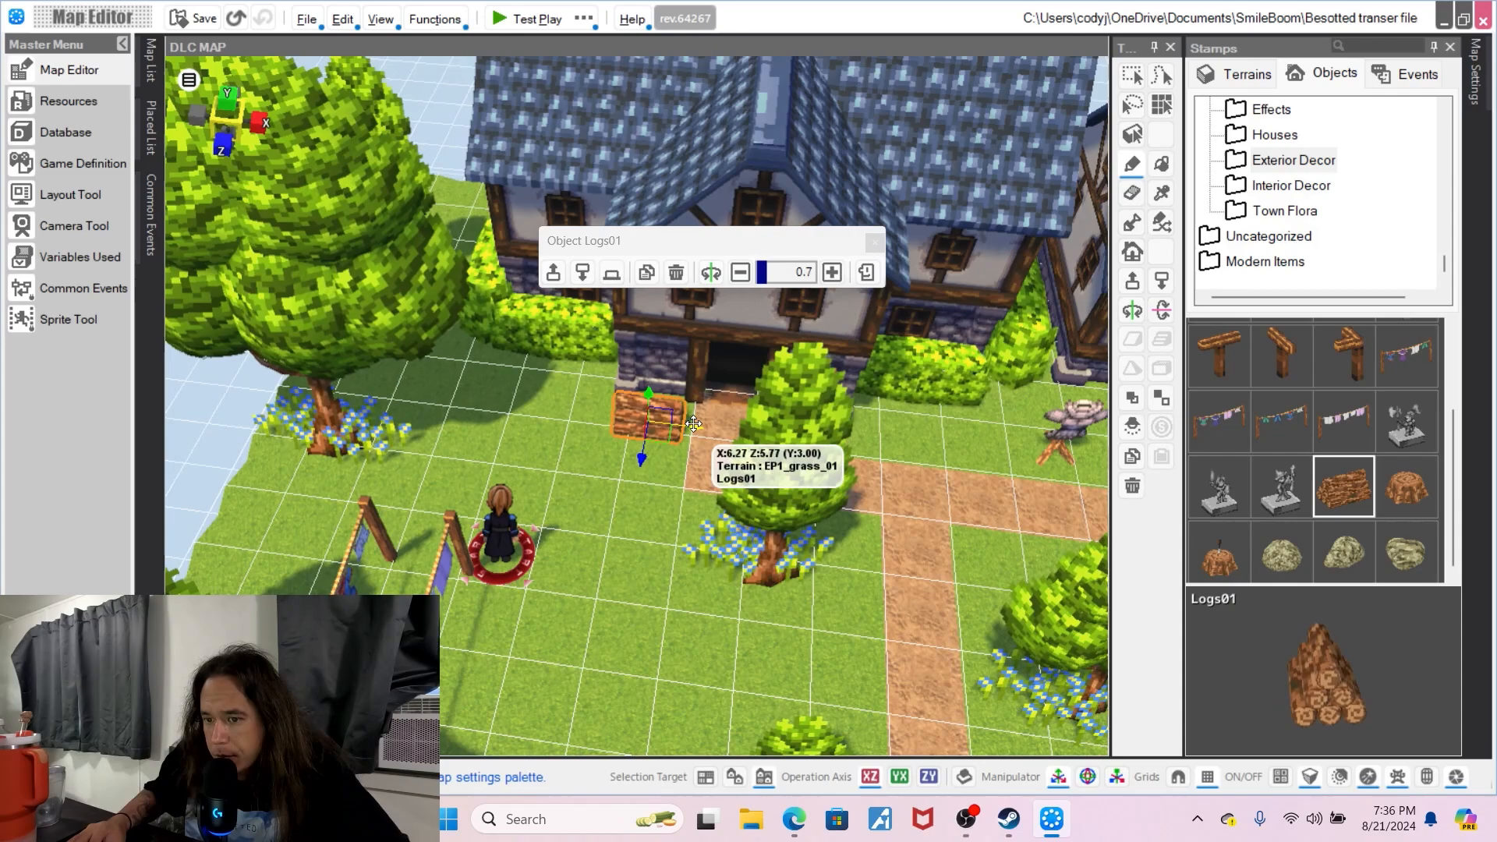
{"action": "left_click_drag", "start_coordinate": [639, 469], "coordinate": [644, 454]}
- Place another Logs01 pile scaled to 0.7 beside the red-roofed house, just below the large wooden crate
{"action": "middle_click_drag", "start_coordinate": [884, 556], "coordinate": [878, 403]}
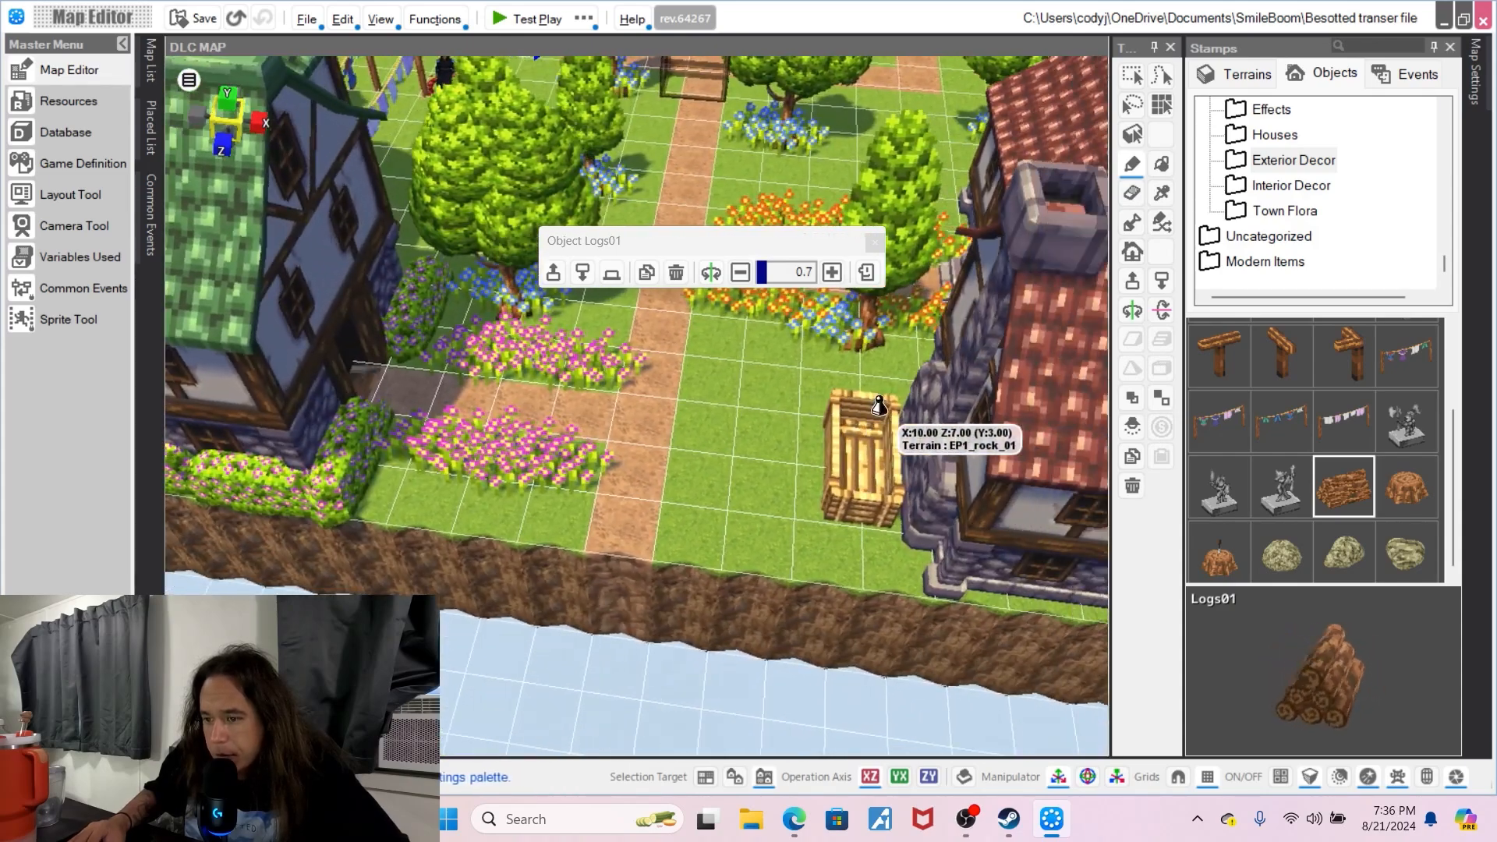
{"action": "left_click", "coordinate": [865, 563]}
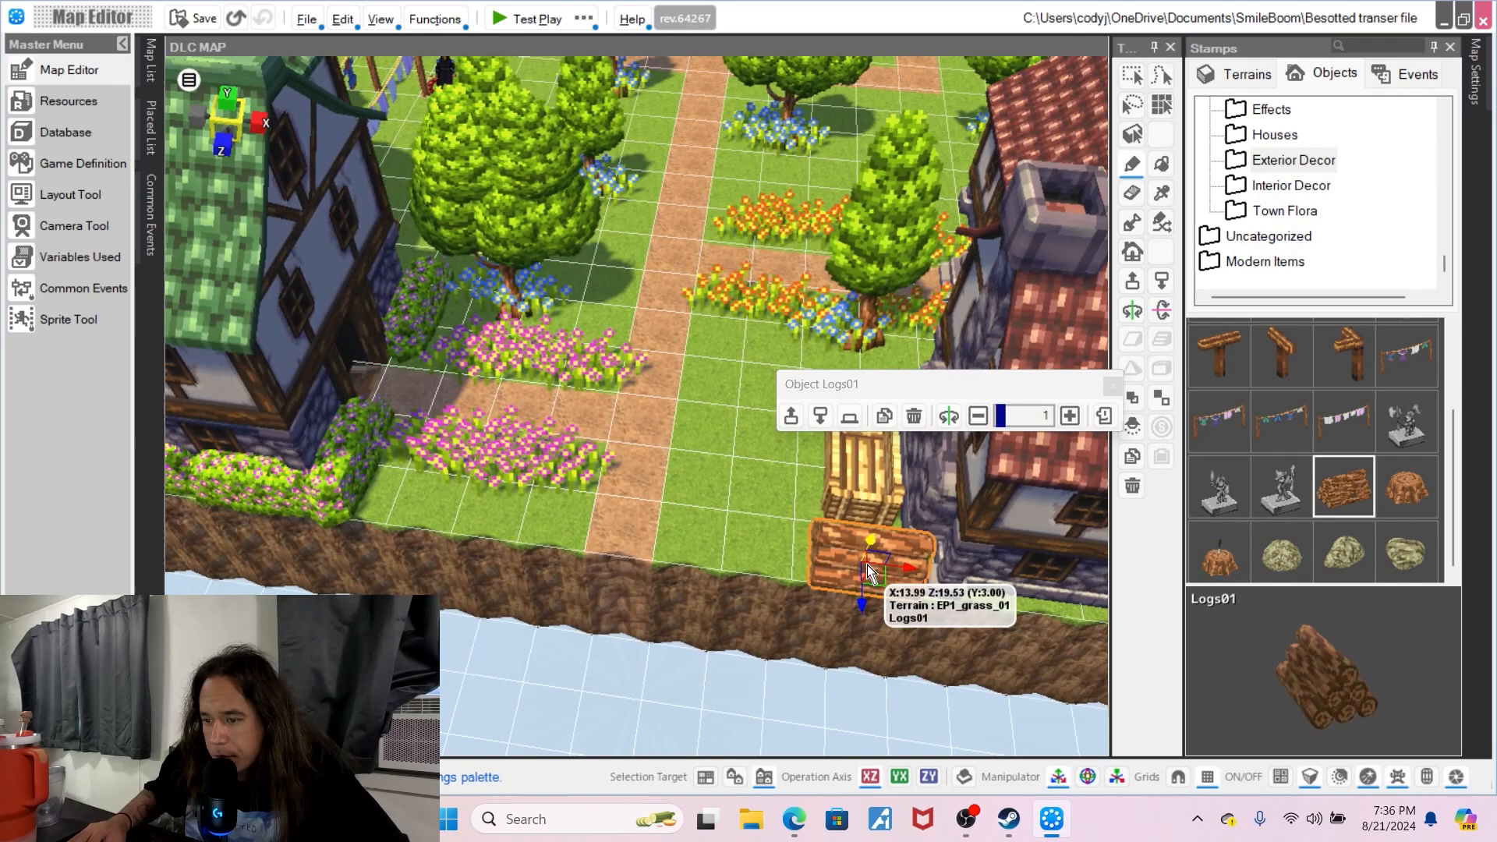
{"action": "left_click", "coordinate": [978, 415]}
{"action": "left_click_drag", "start_coordinate": [902, 575], "coordinate": [931, 564]}
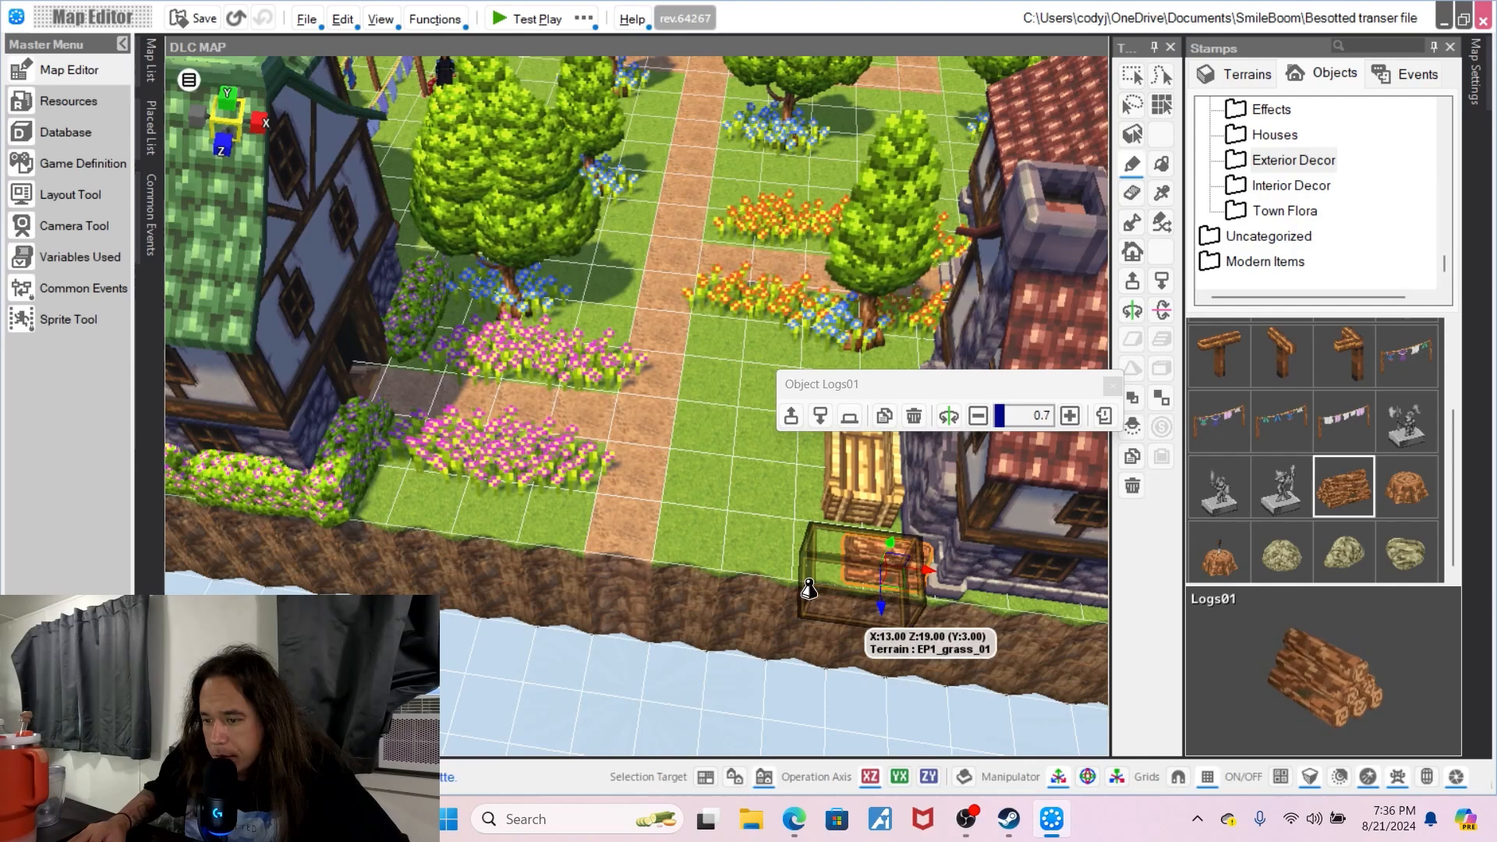
- Place a Rock01 scaled to 0.1 next to the log pile and the wooden crate
{"action": "left_click", "coordinate": [1281, 551]}
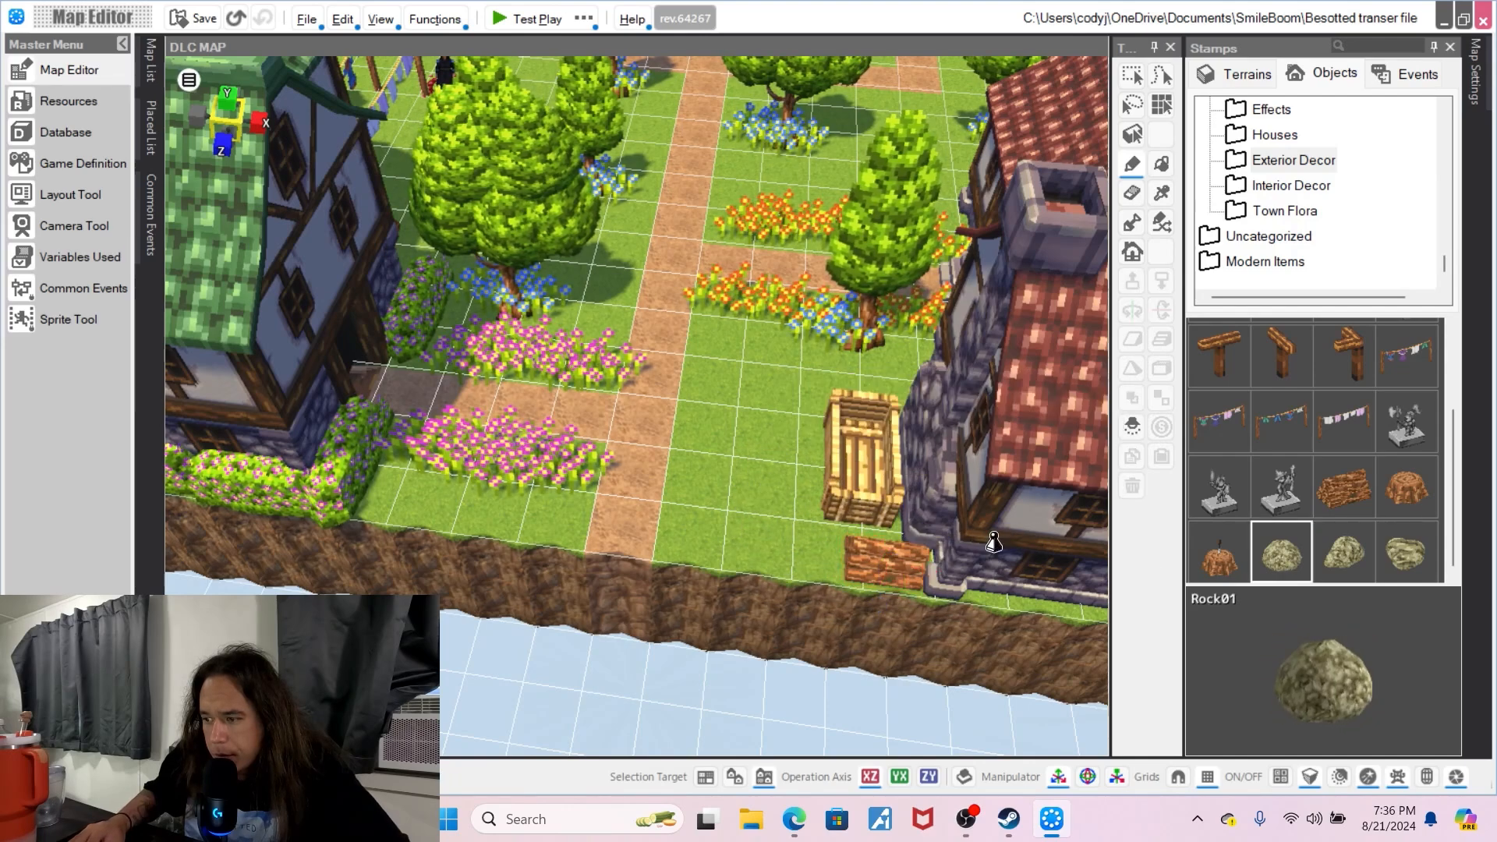
{"action": "left_click", "coordinate": [721, 499]}
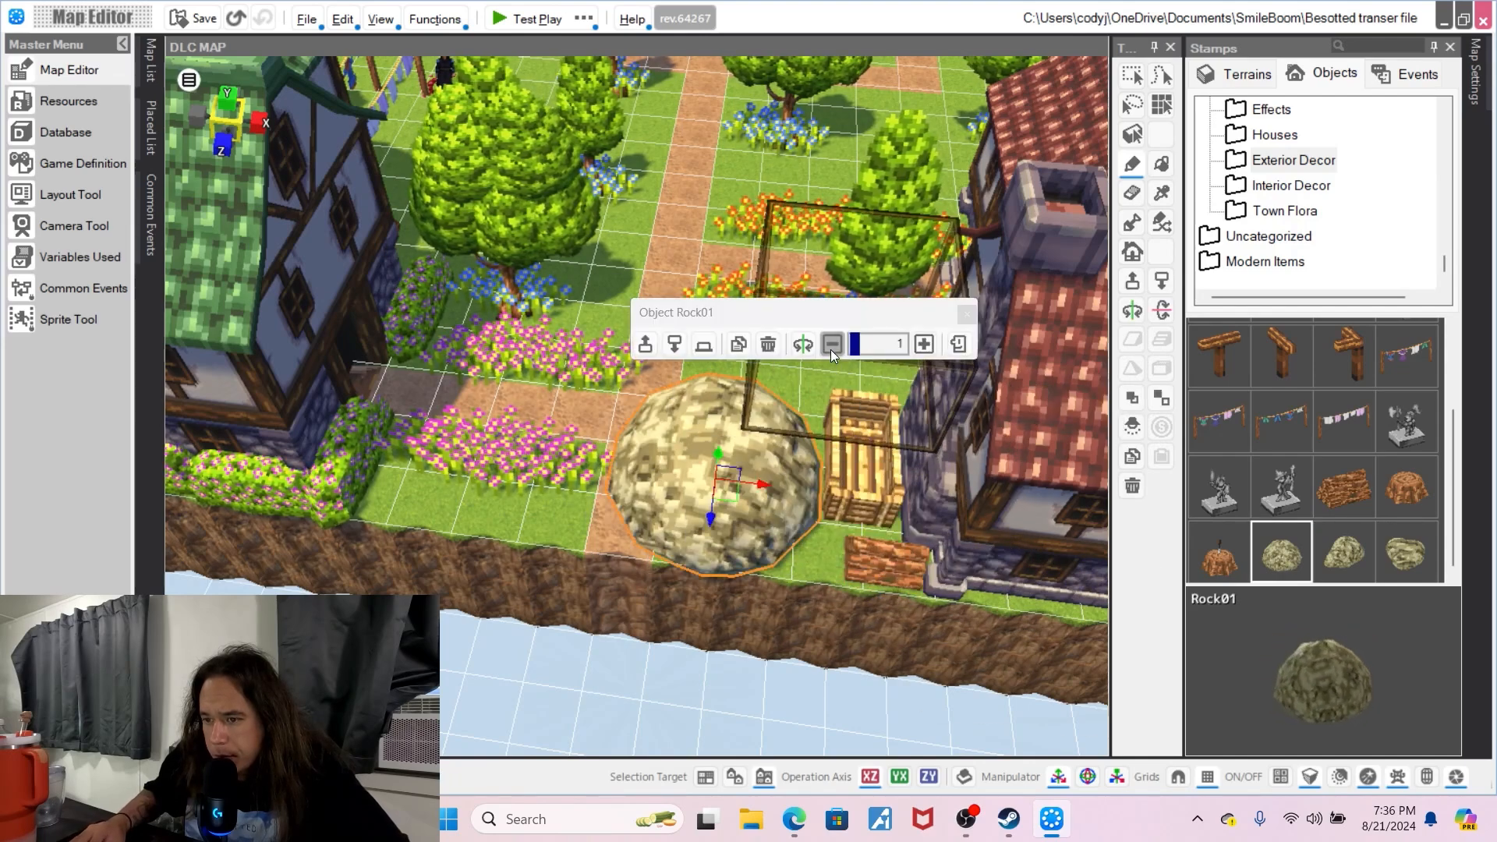
{"action": "left_click", "coordinate": [830, 349]}
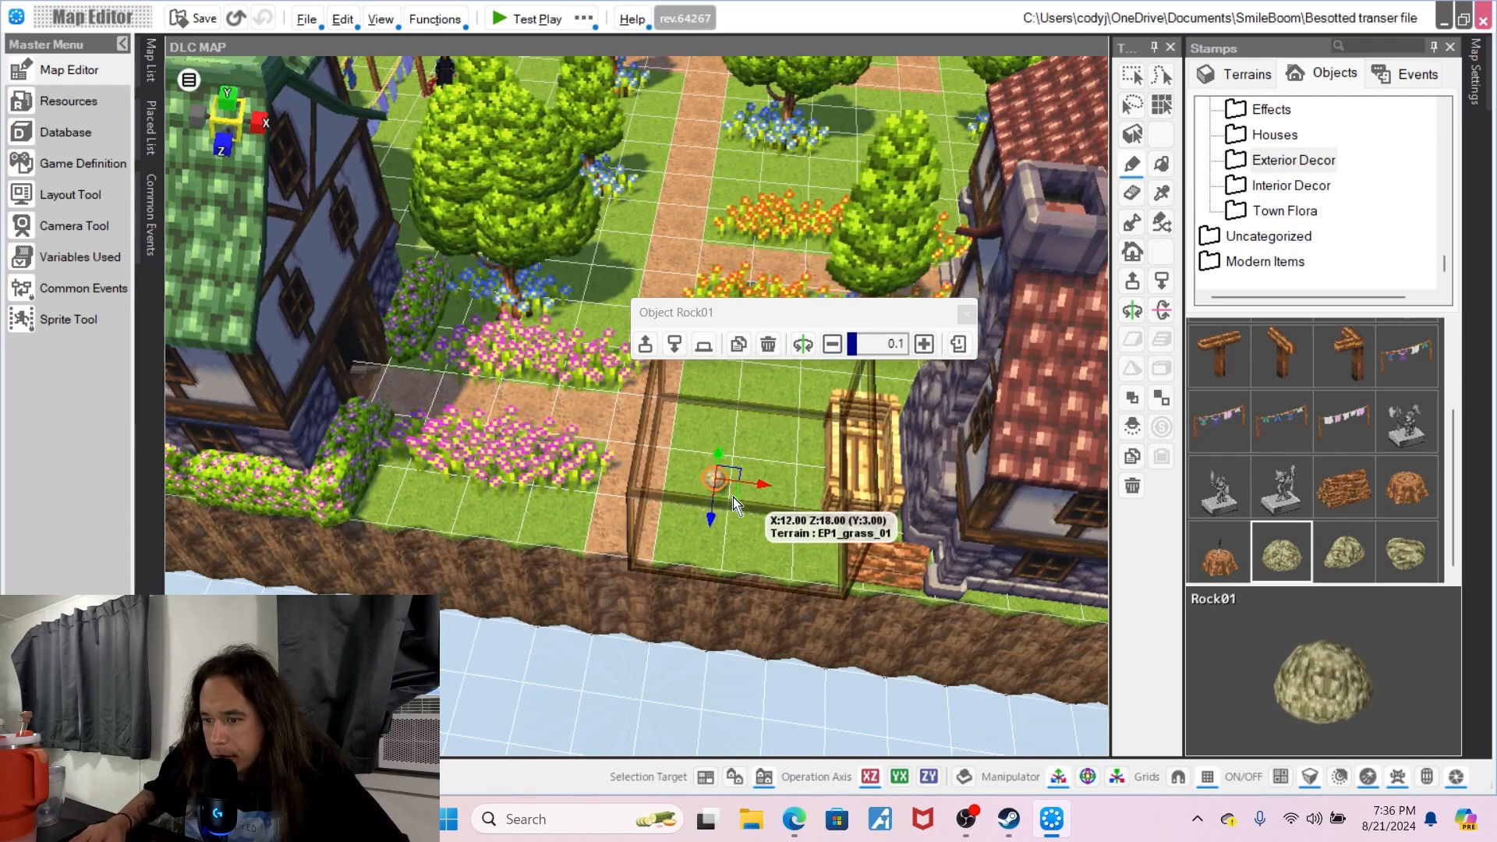
{"action": "left_click_drag", "start_coordinate": [755, 493], "coordinate": [877, 535]}
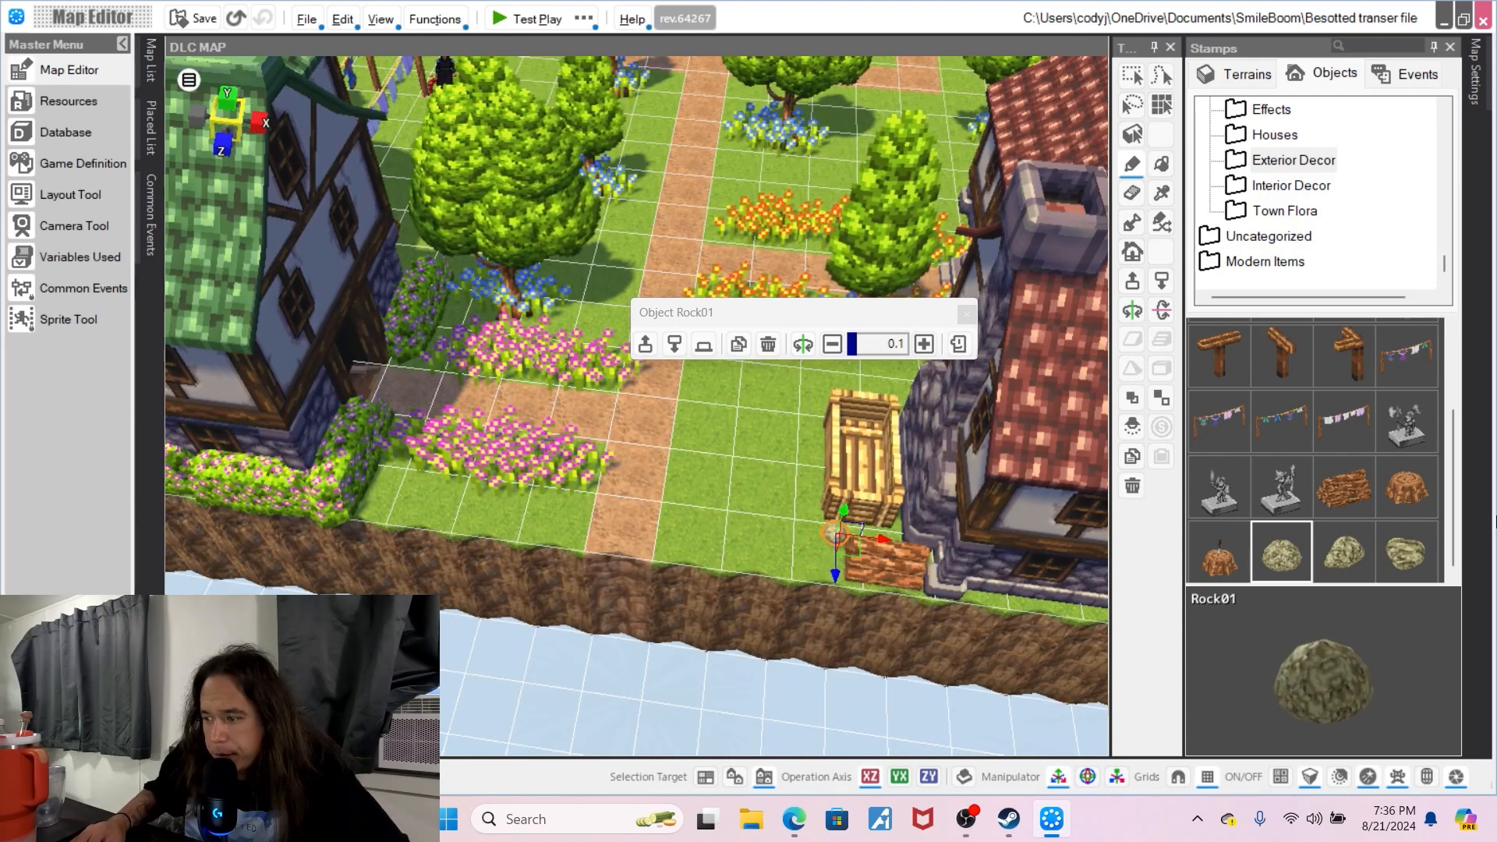
- Place two Stump01 objects scaled to 0.6, one on the grass near the crate and one above the orange flowers
{"action": "left_click", "coordinate": [1416, 474]}
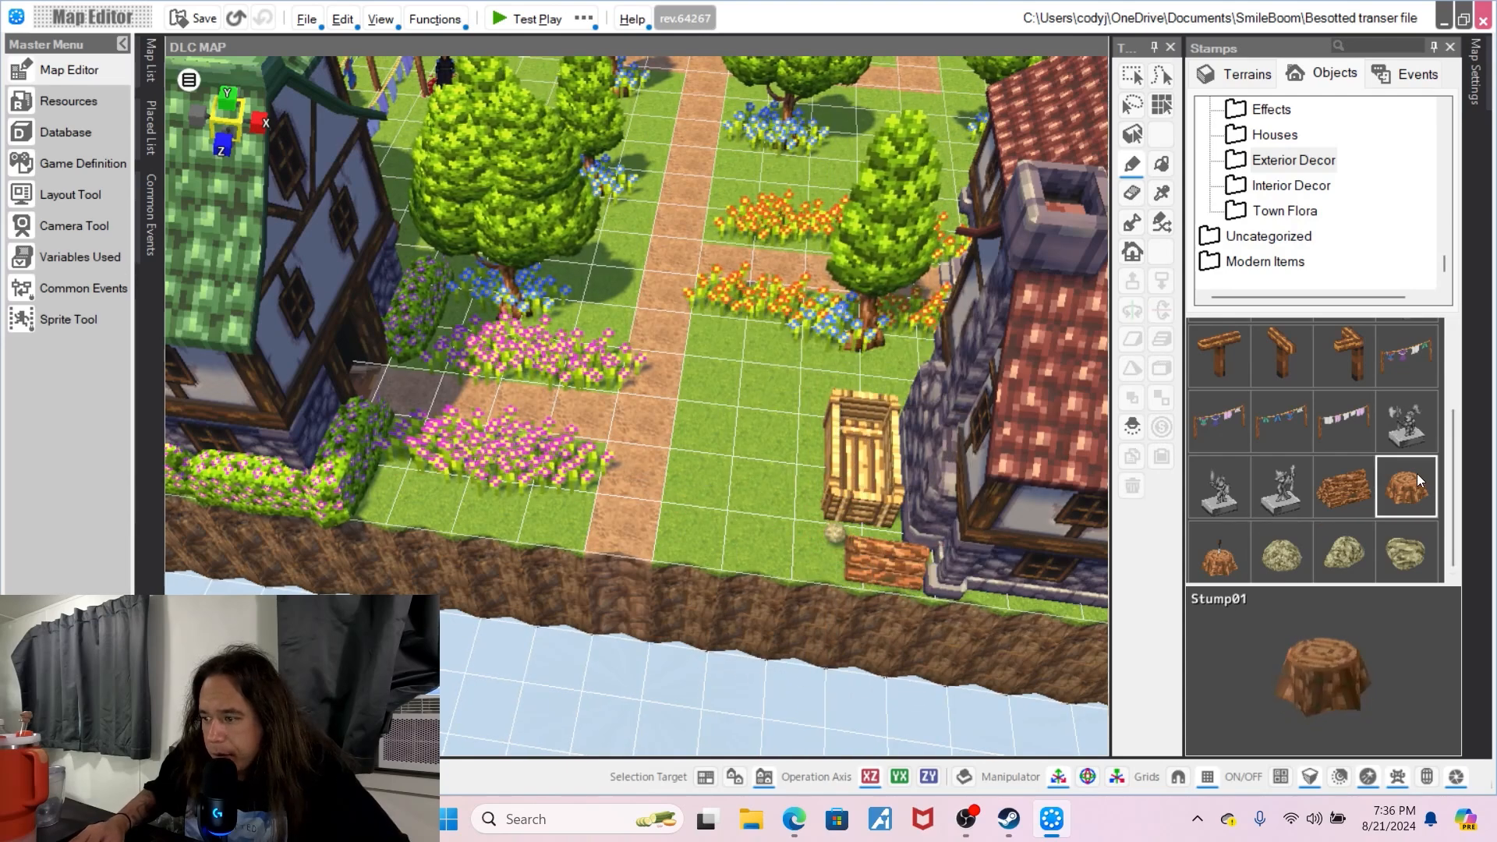
{"action": "left_click", "coordinate": [743, 439]}
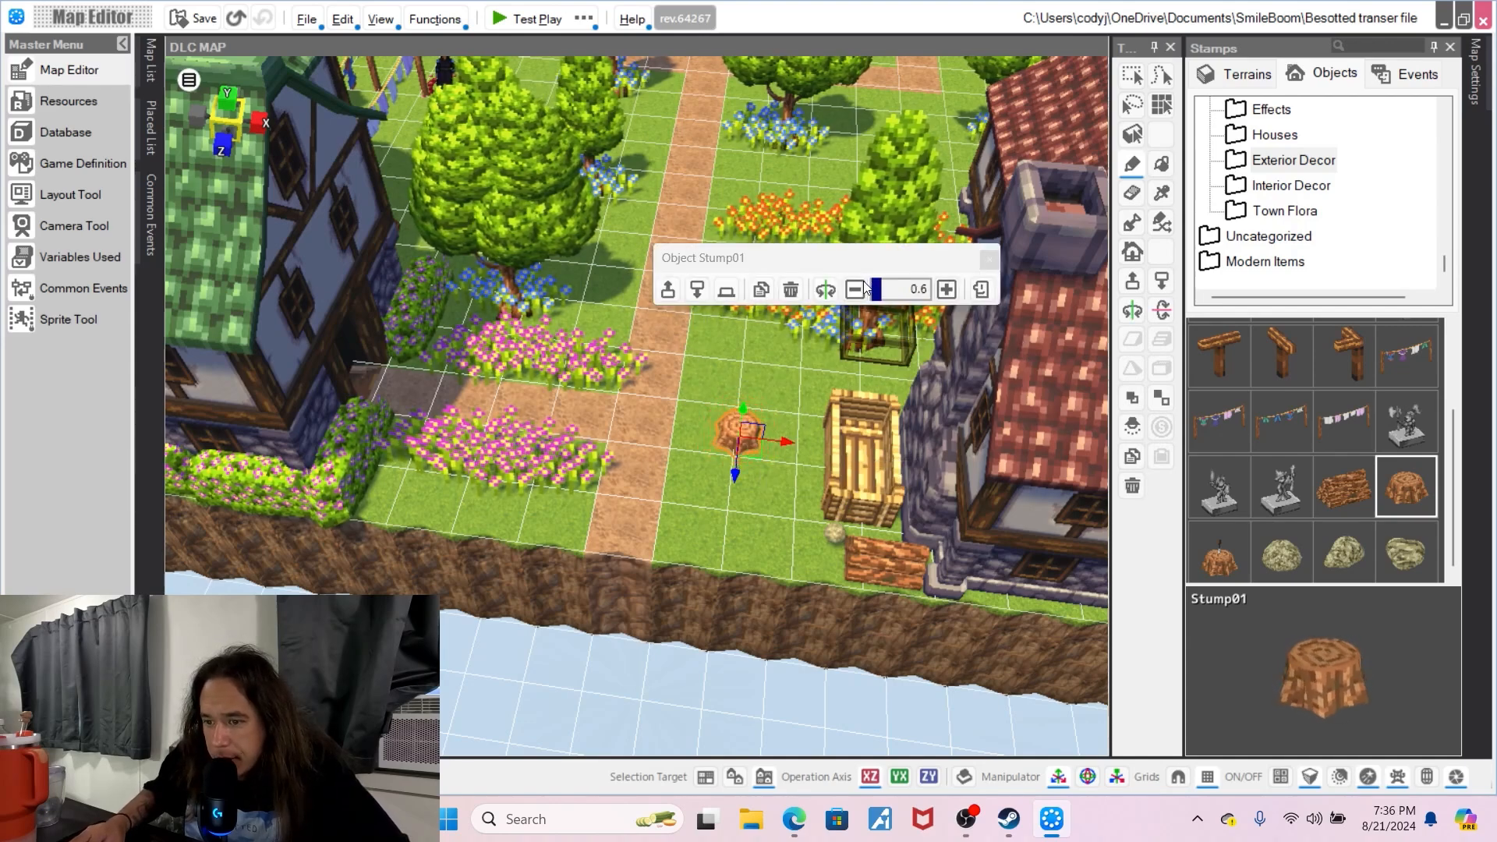
{"action": "middle_click_drag", "start_coordinate": [675, 510], "coordinate": [666, 600]}
{"action": "left_click", "coordinate": [860, 489]}
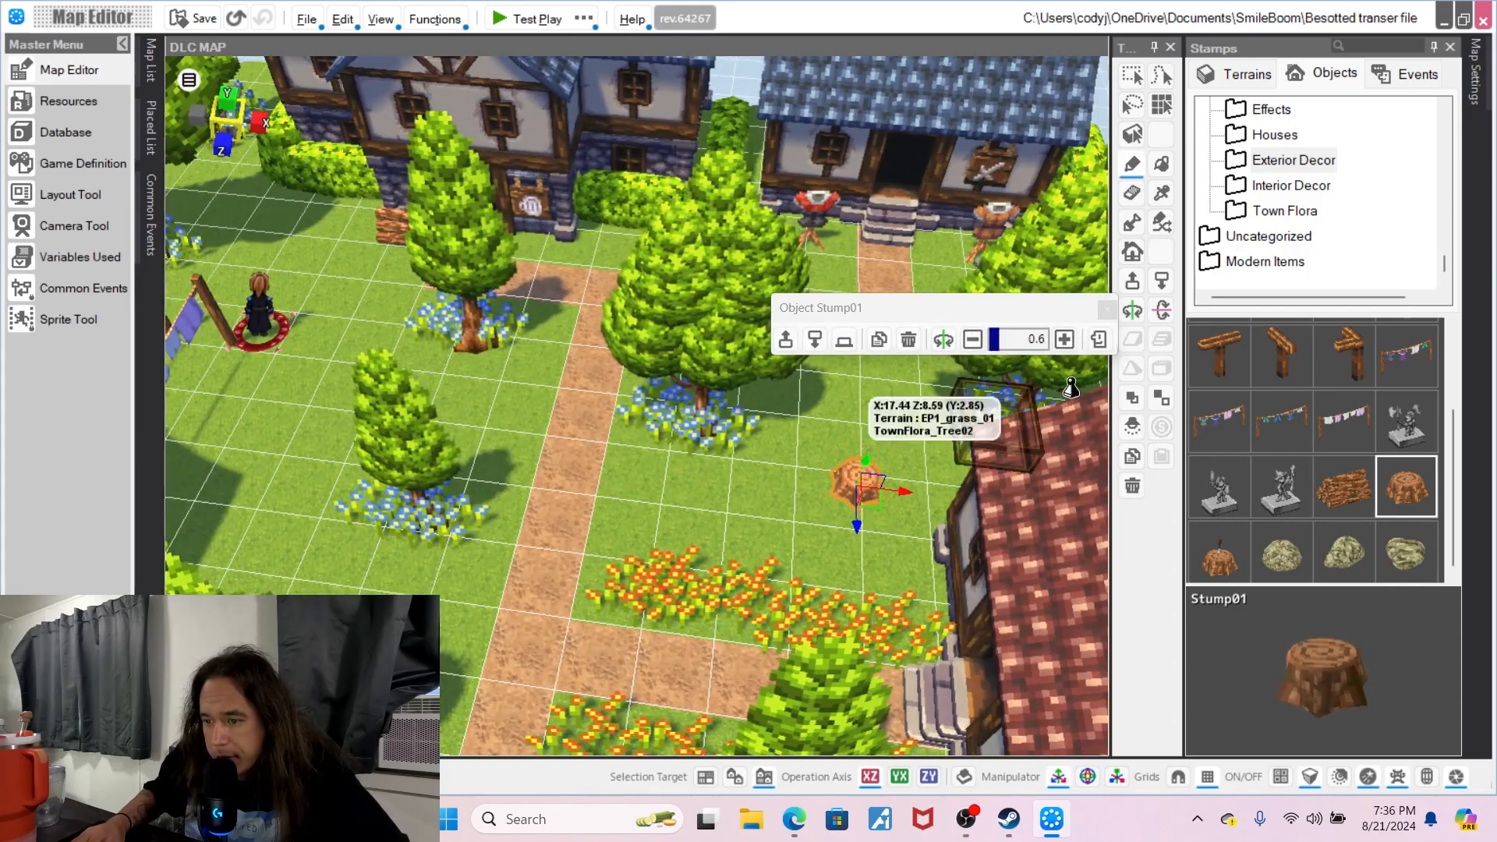
- Place a Stump02 scaled to 0.6 on the grass between the start point and the large blue-roofed house
{"action": "left_click", "coordinate": [1234, 552]}
{"action": "middle_click_drag", "start_coordinate": [586, 407], "coordinate": [644, 467]}
{"action": "left_click", "coordinate": [572, 442]}
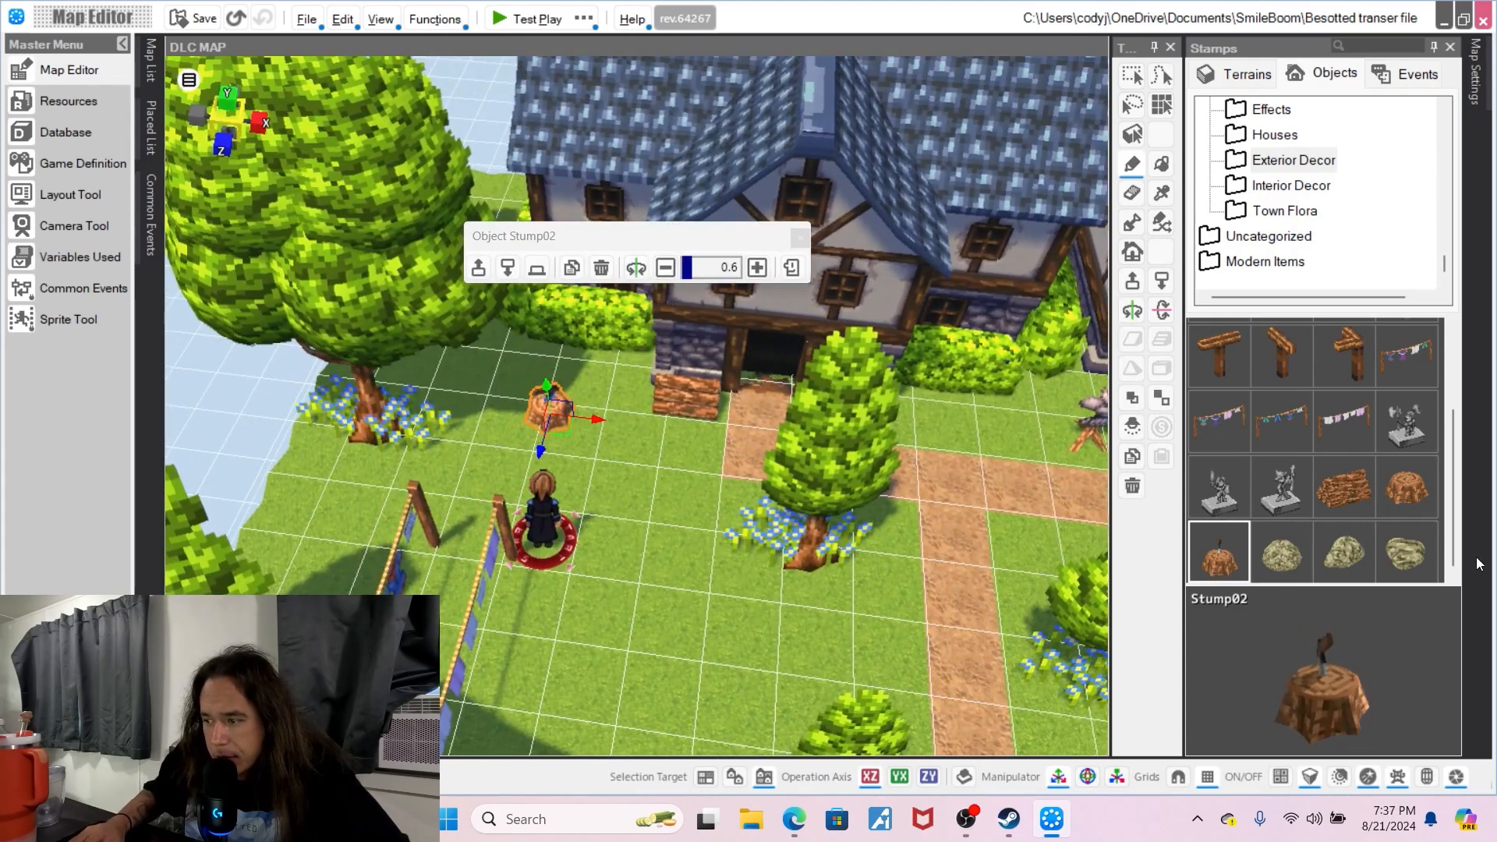
- Place a ClothesLine02, scale it down, rotate it and line it up parallel to the other two clotheslines
{"action": "left_click", "coordinate": [1407, 495]}
{"action": "middle_click_drag", "start_coordinate": [782, 629], "coordinate": [696, 640]}
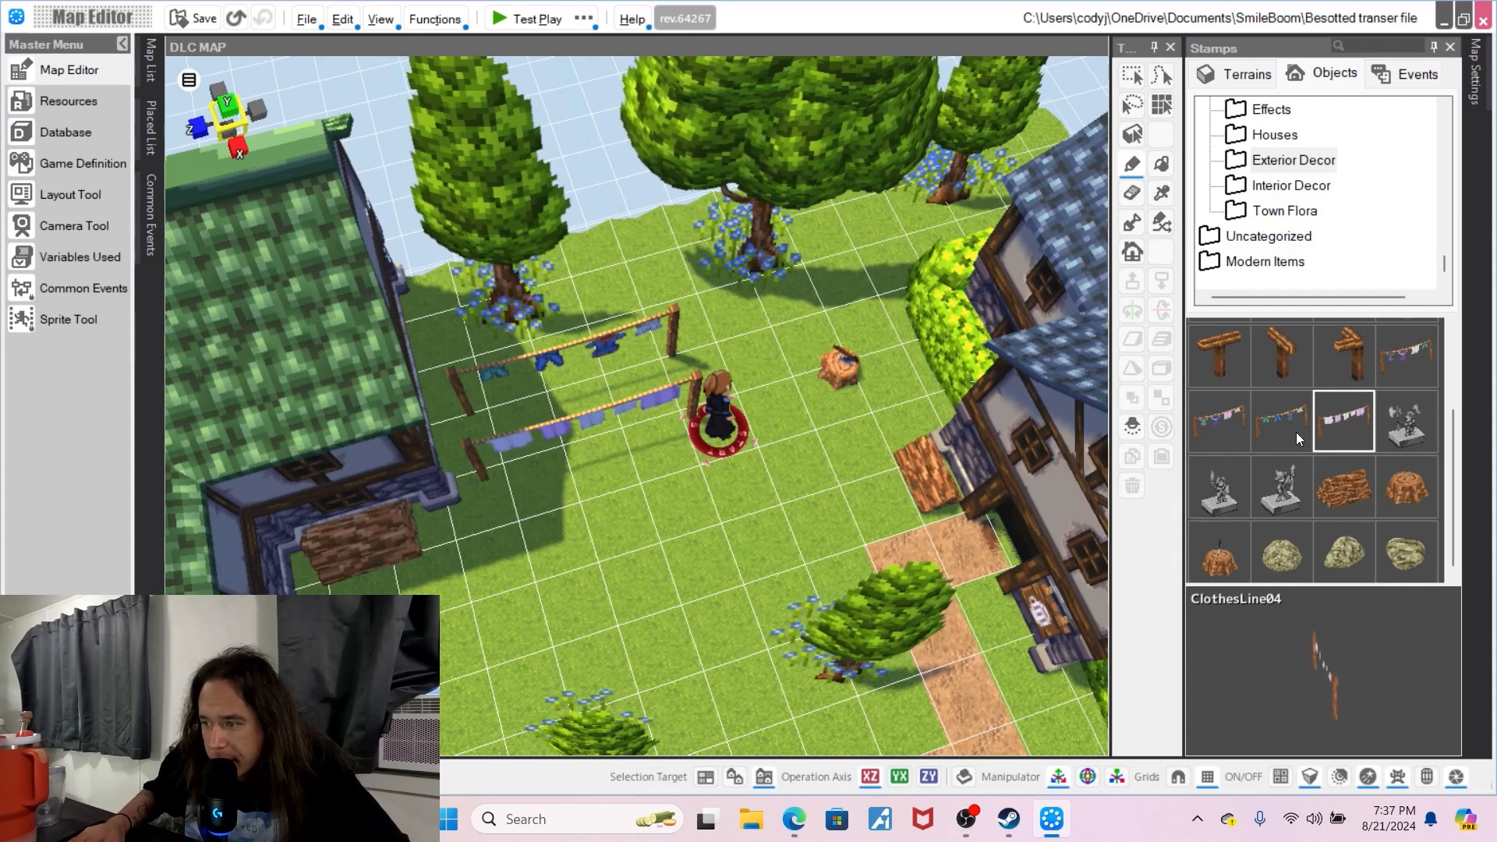
{"action": "left_click", "coordinate": [1220, 424]}
{"action": "left_click", "coordinate": [624, 605]}
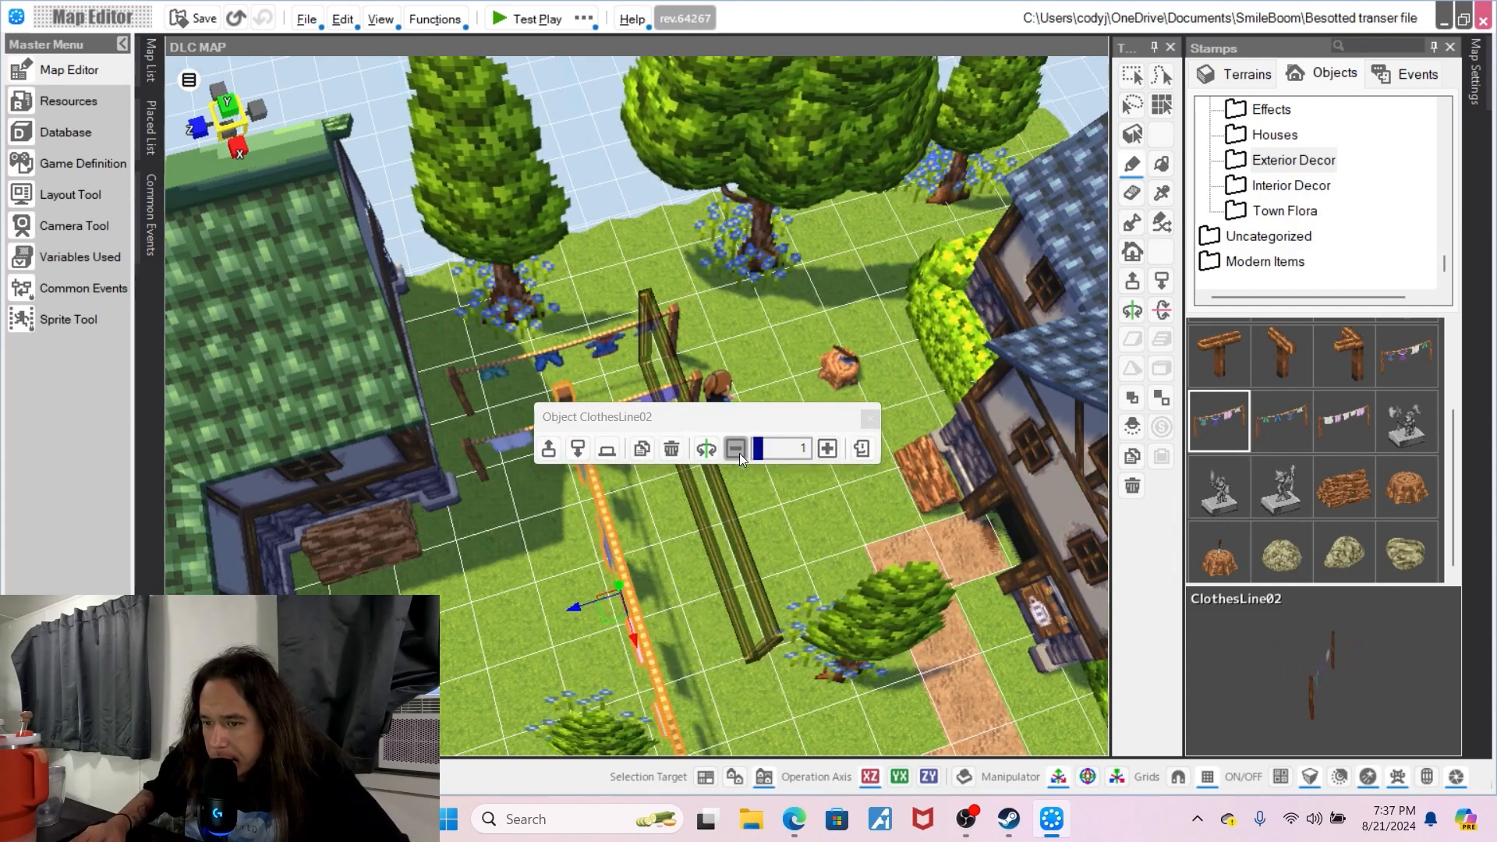
{"action": "left_click", "coordinate": [737, 451]}
{"action": "left_click", "coordinate": [737, 451]}
{"action": "left_click", "coordinate": [737, 451]}
{"action": "key", "text": "r"}
{"action": "left_click_drag", "start_coordinate": [726, 548], "coordinate": [619, 573]}
{"action": "right_click", "coordinate": [719, 613]}
{"action": "mouse_move", "coordinate": [694, 602]}
{"action": "right_mouse_down"}
{"action": "mouse_move", "coordinate": [791, 473]}
{"action": "mouse_move", "coordinate": [812, 511]}
{"action": "mouse_move", "coordinate": [892, 484]}
{"action": "right_mouse_up"}
{"action": "scroll", "coordinate": [900, 481], "scroll_direction": "down", "scroll_amount": 3}
{"action": "middle_click_drag", "start_coordinate": [909, 478], "coordinate": [724, 528]}
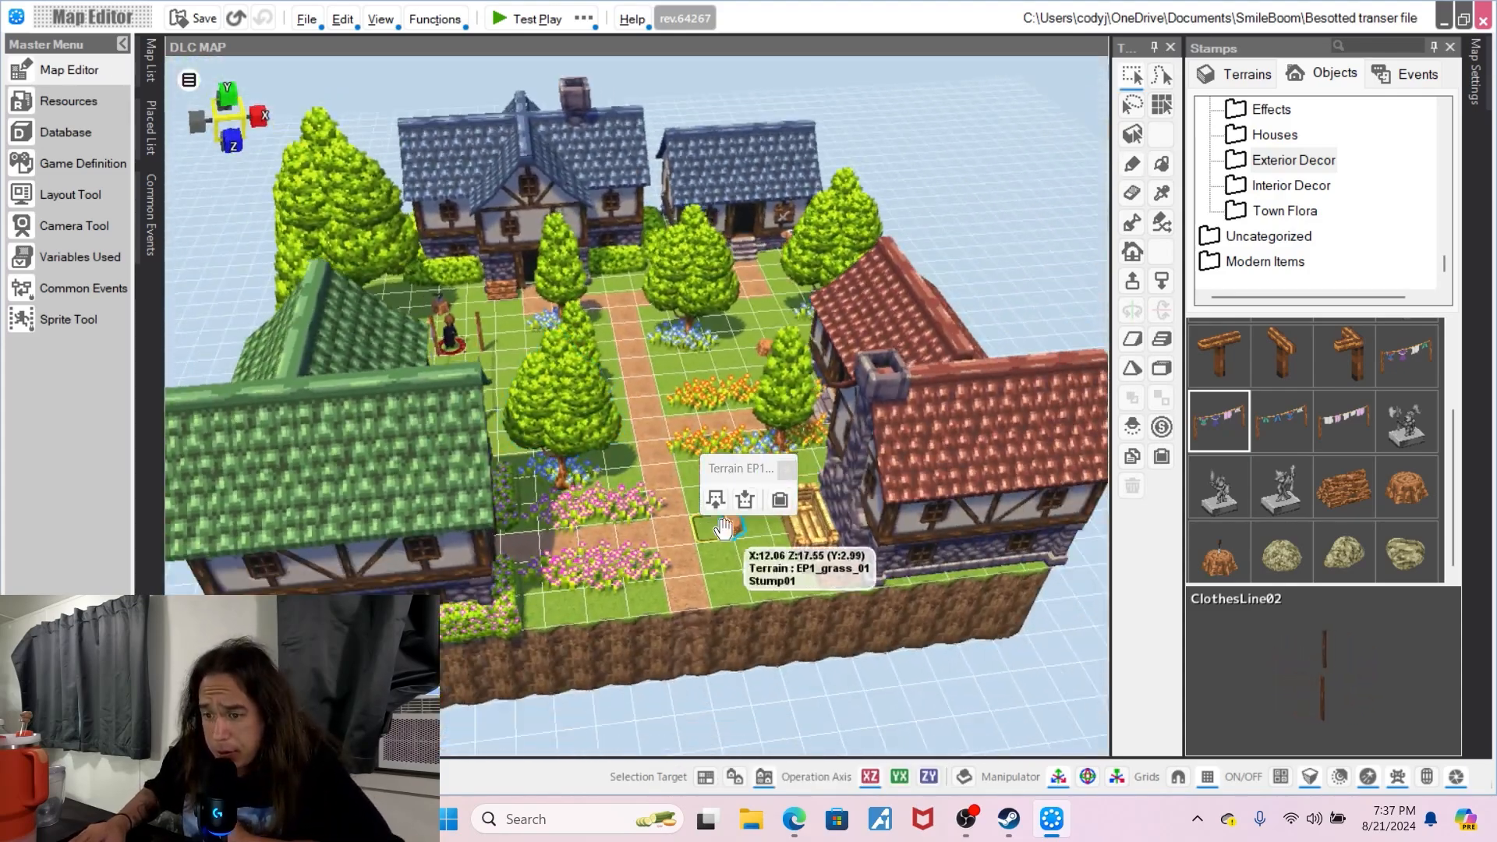
{"action": "left_click", "coordinate": [744, 571]}
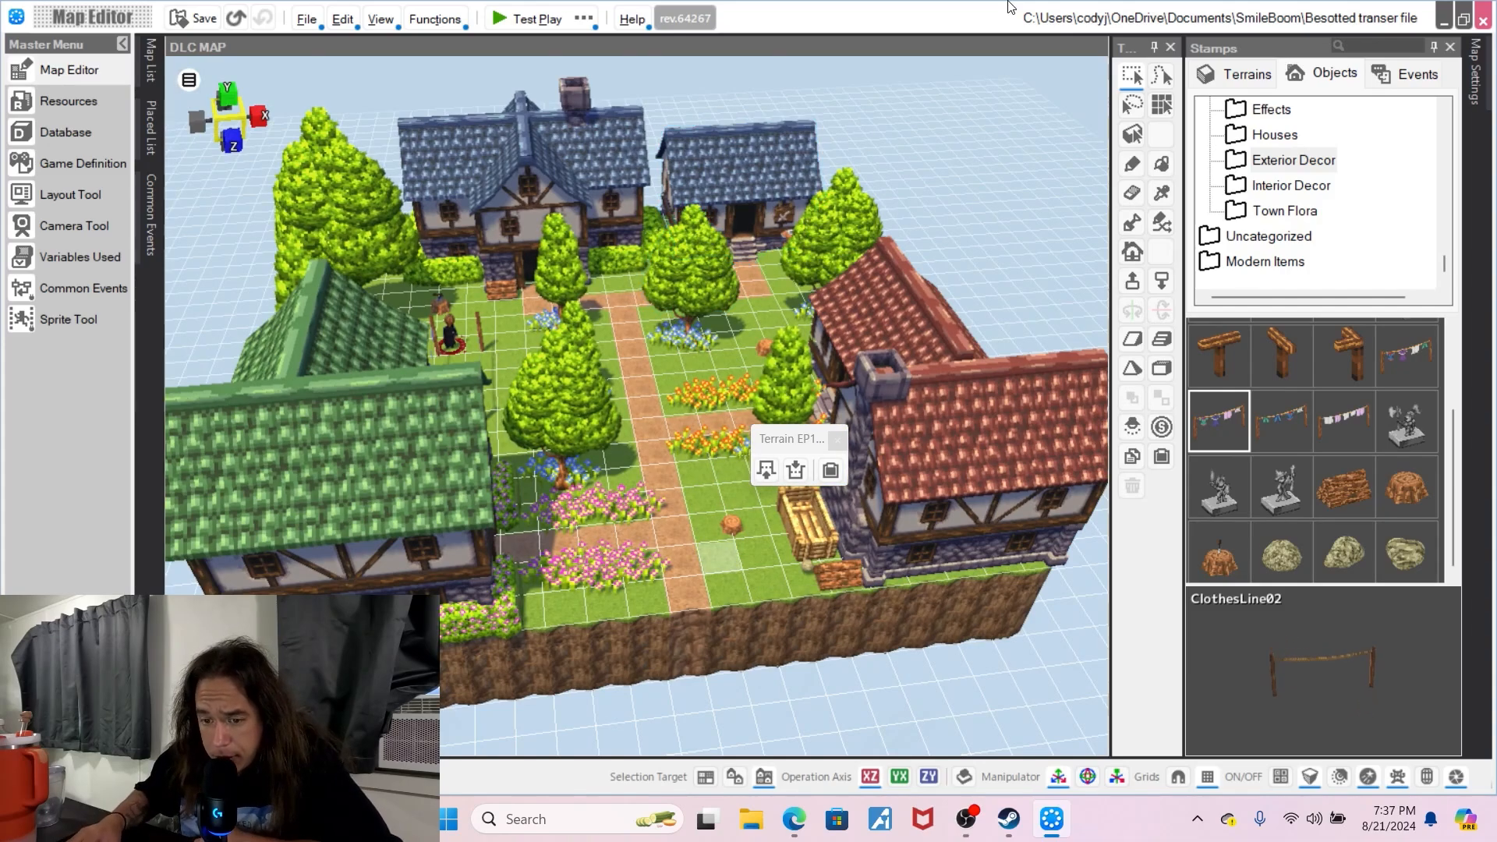
{"action": "scroll", "coordinate": [795, 335], "scroll_direction": "up", "scroll_amount": 5}
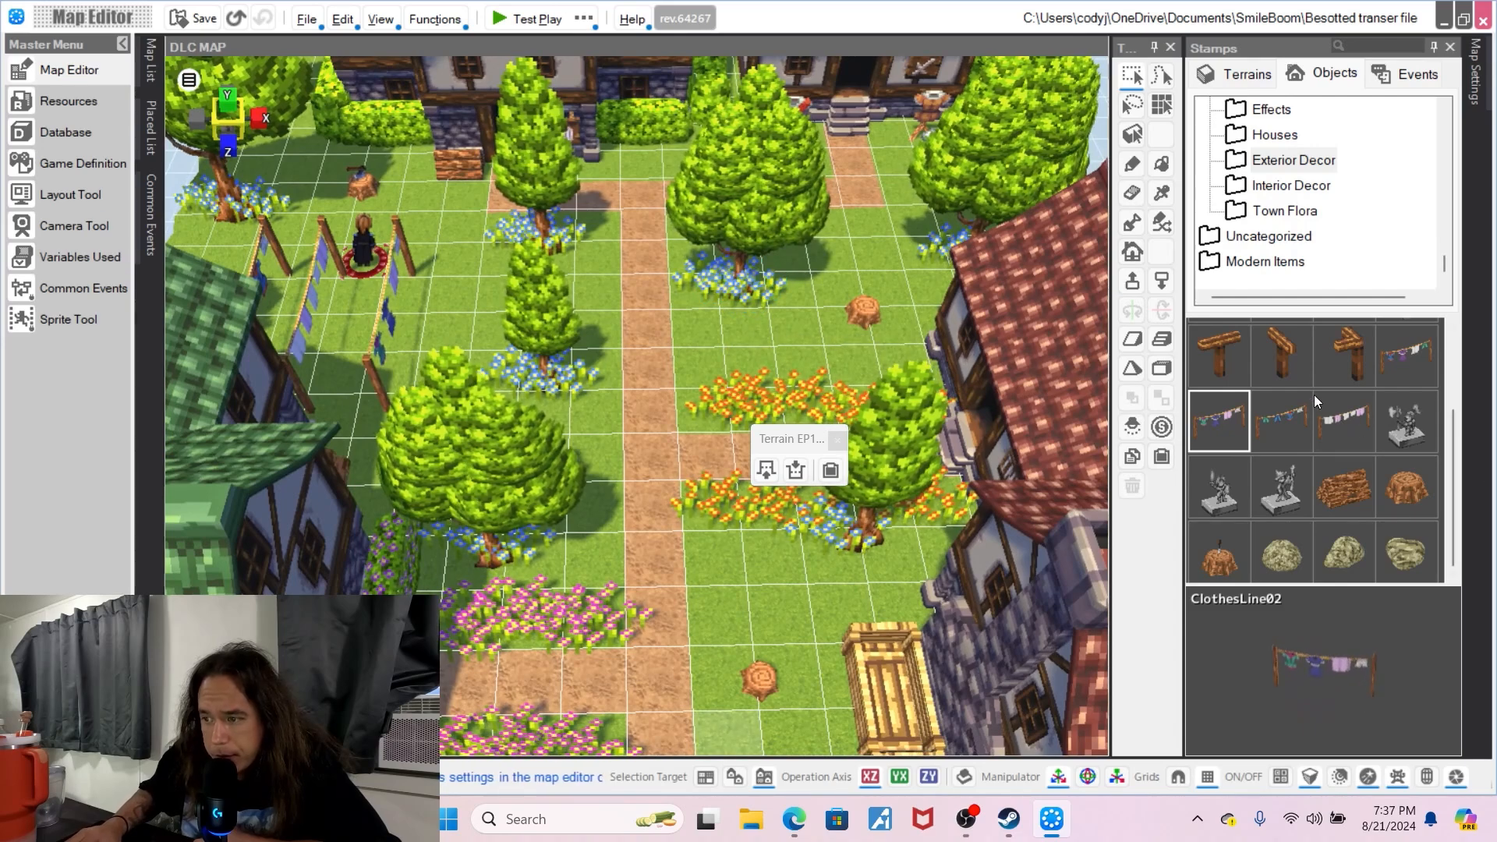
- Try a Fence02 piece on the grass beside the dirt path at the map's front edge, and delete it
{"action": "left_click", "coordinate": [1336, 373]}
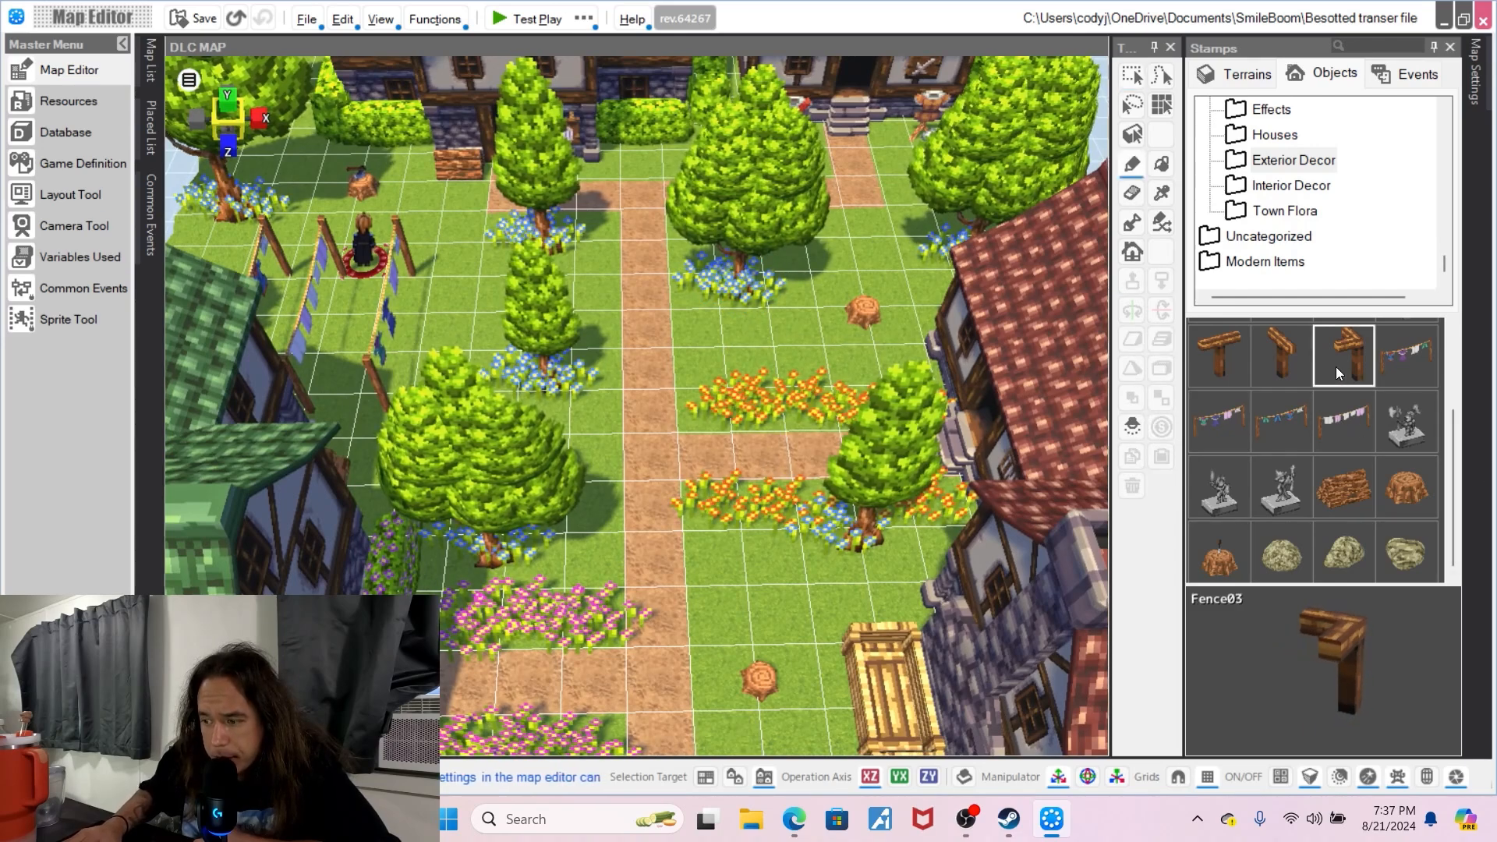
{"action": "left_click", "coordinate": [1296, 364]}
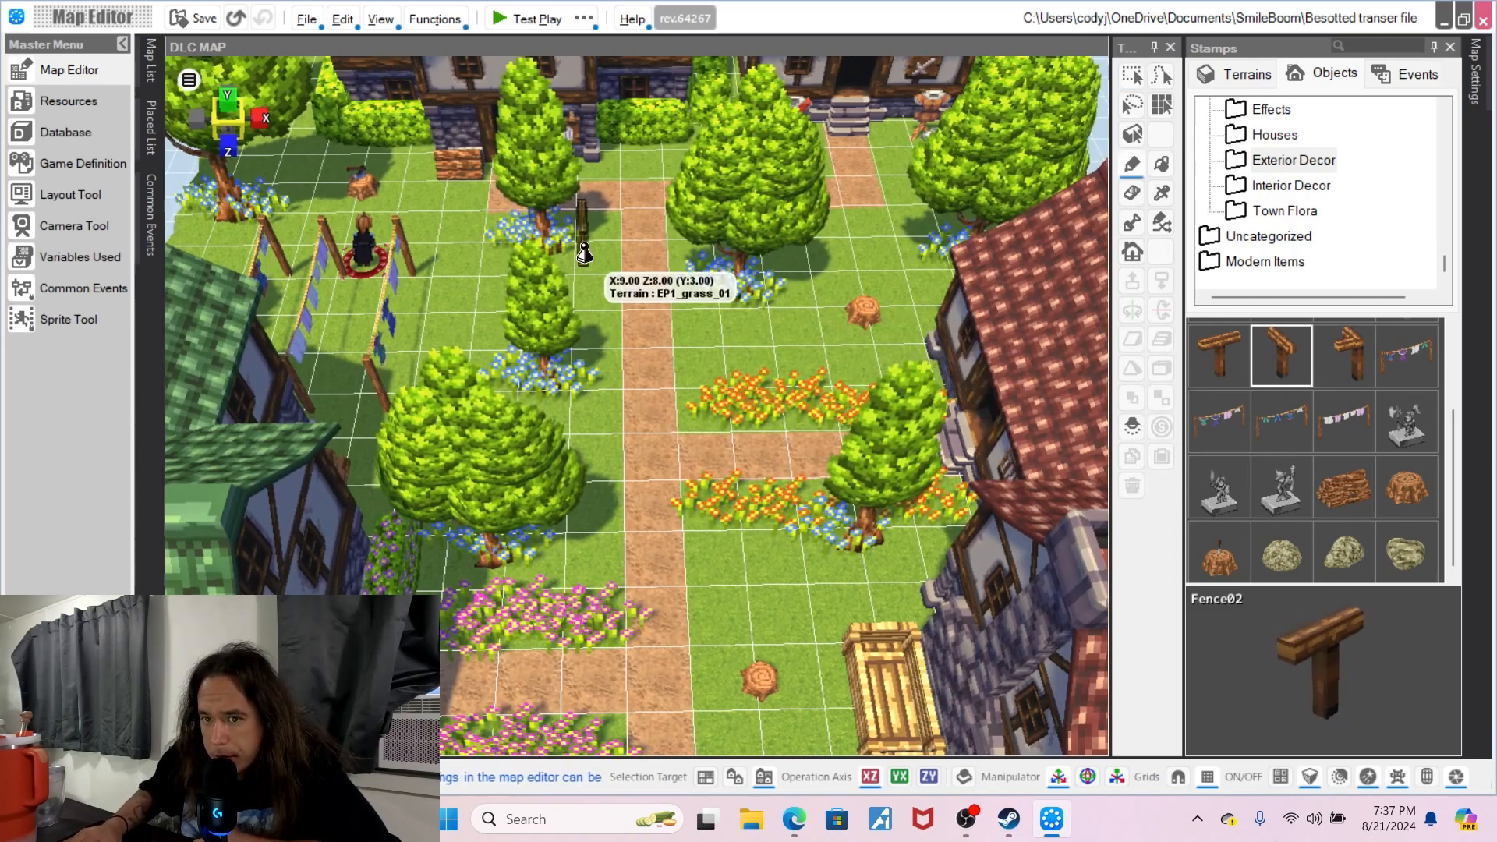
{"action": "right_click_drag", "start_coordinate": [641, 290], "coordinate": [681, 301]}
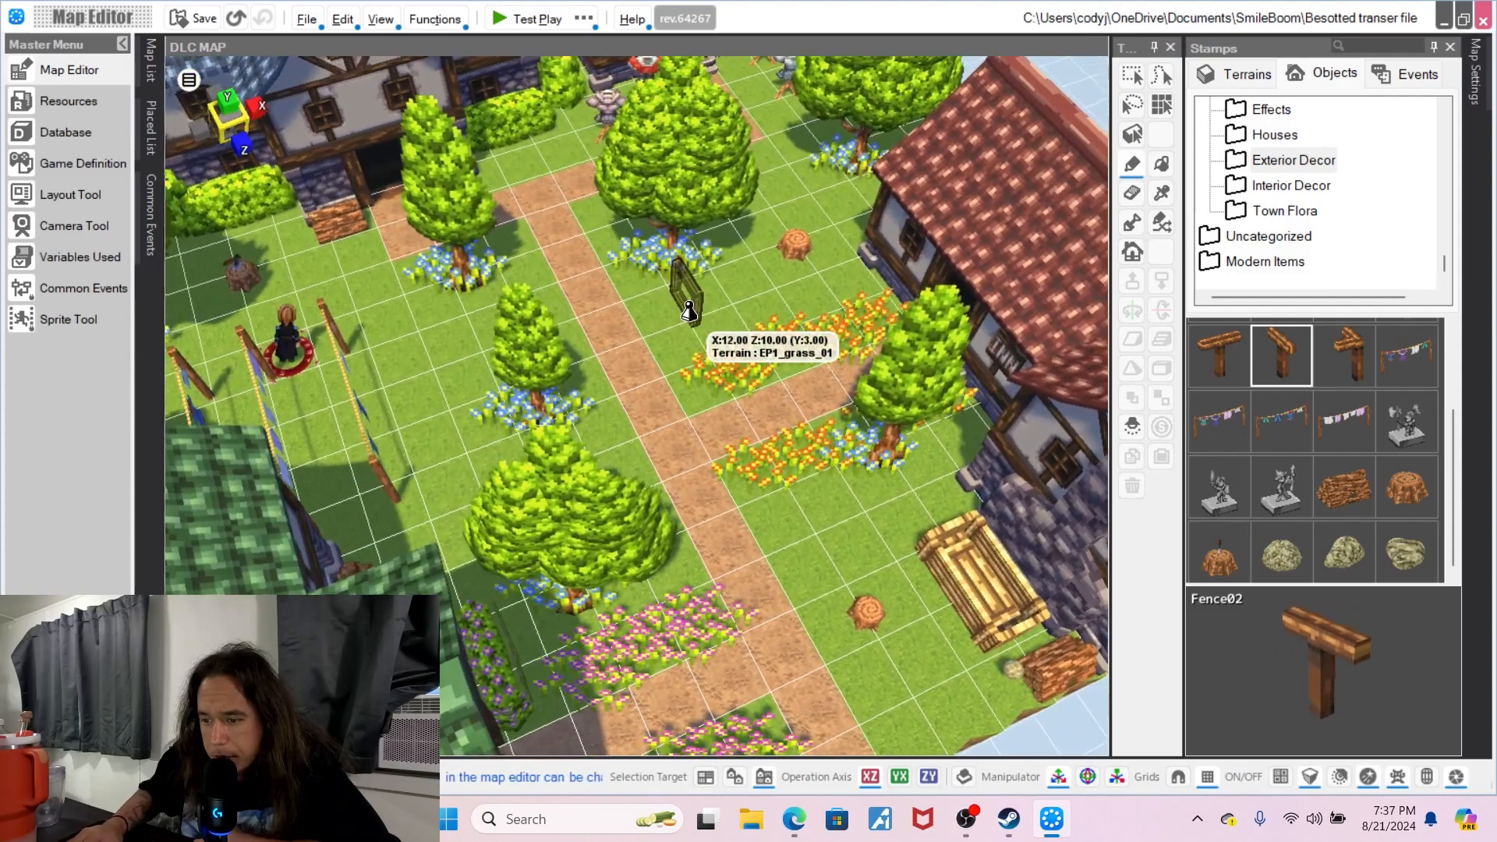
{"action": "middle_click_drag", "start_coordinate": [694, 276], "coordinate": [673, 237]}
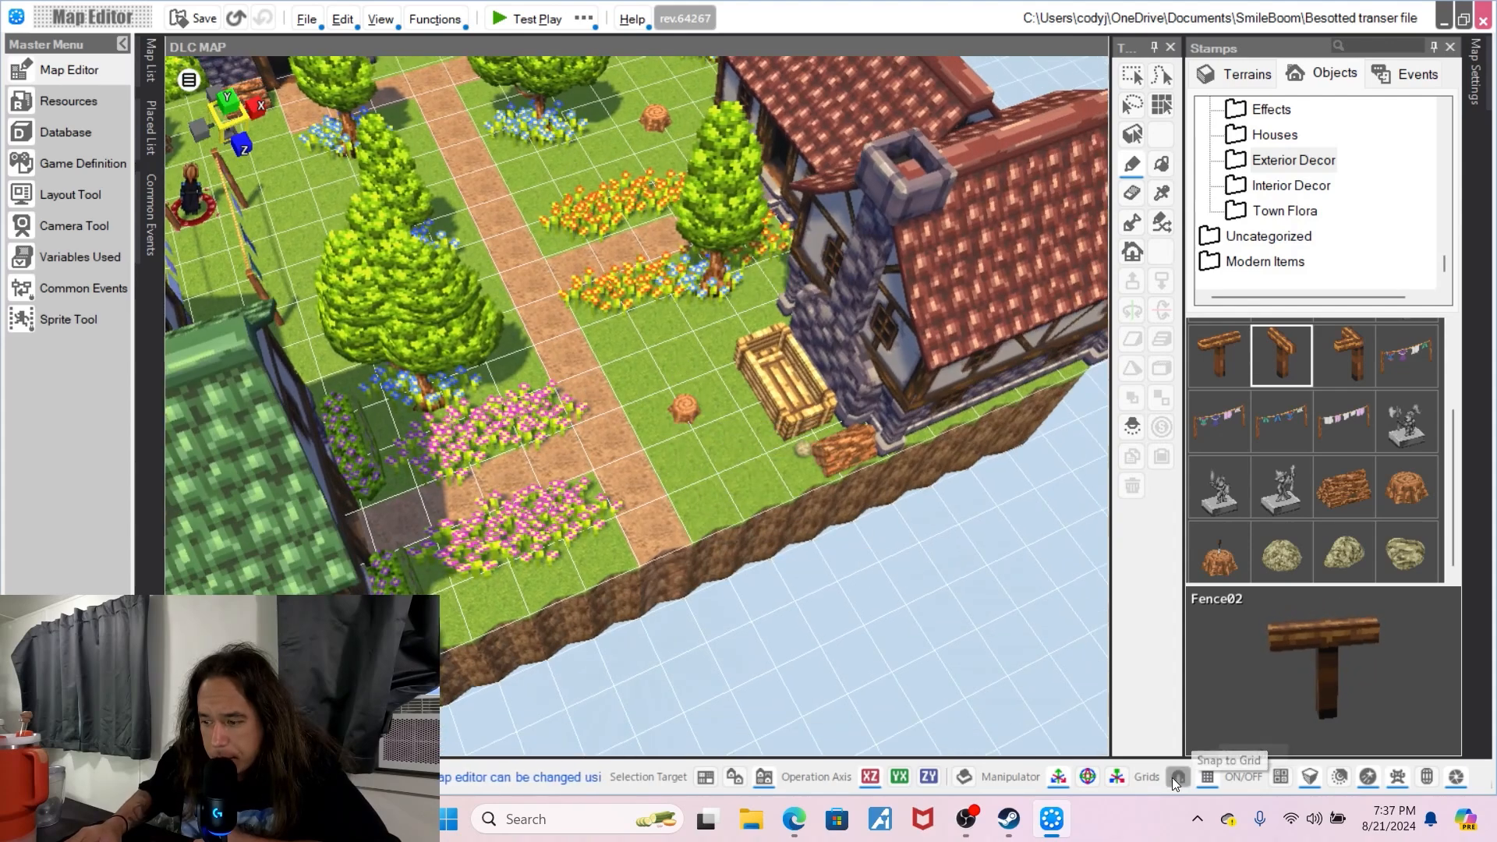
{"action": "right_click_drag", "start_coordinate": [987, 575], "coordinate": [762, 495]}
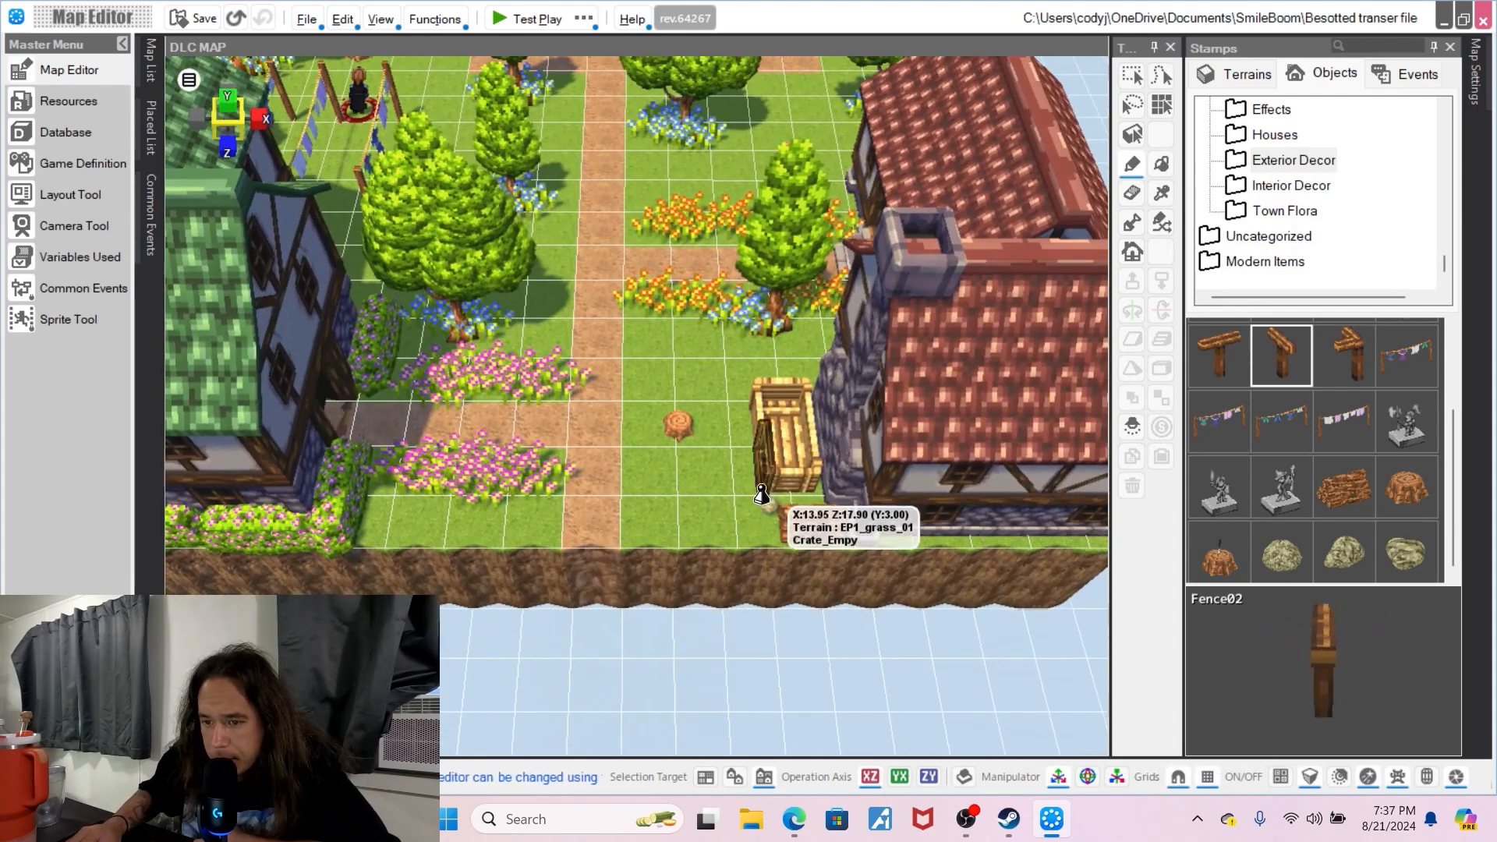
{"action": "left_click", "coordinate": [627, 523]}
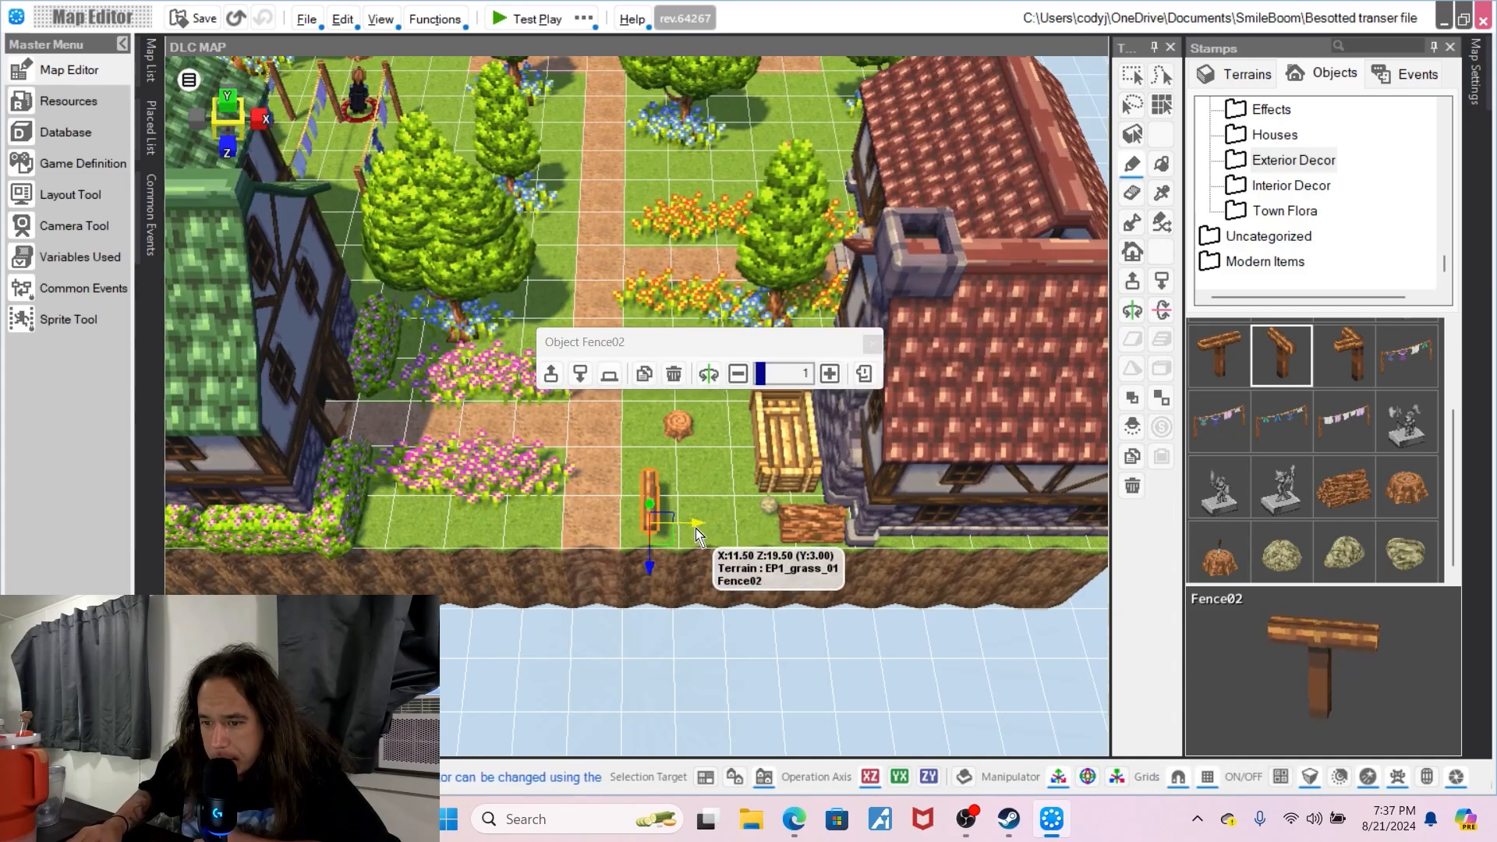
{"action": "right_click_drag", "start_coordinate": [665, 524], "coordinate": [697, 468]}
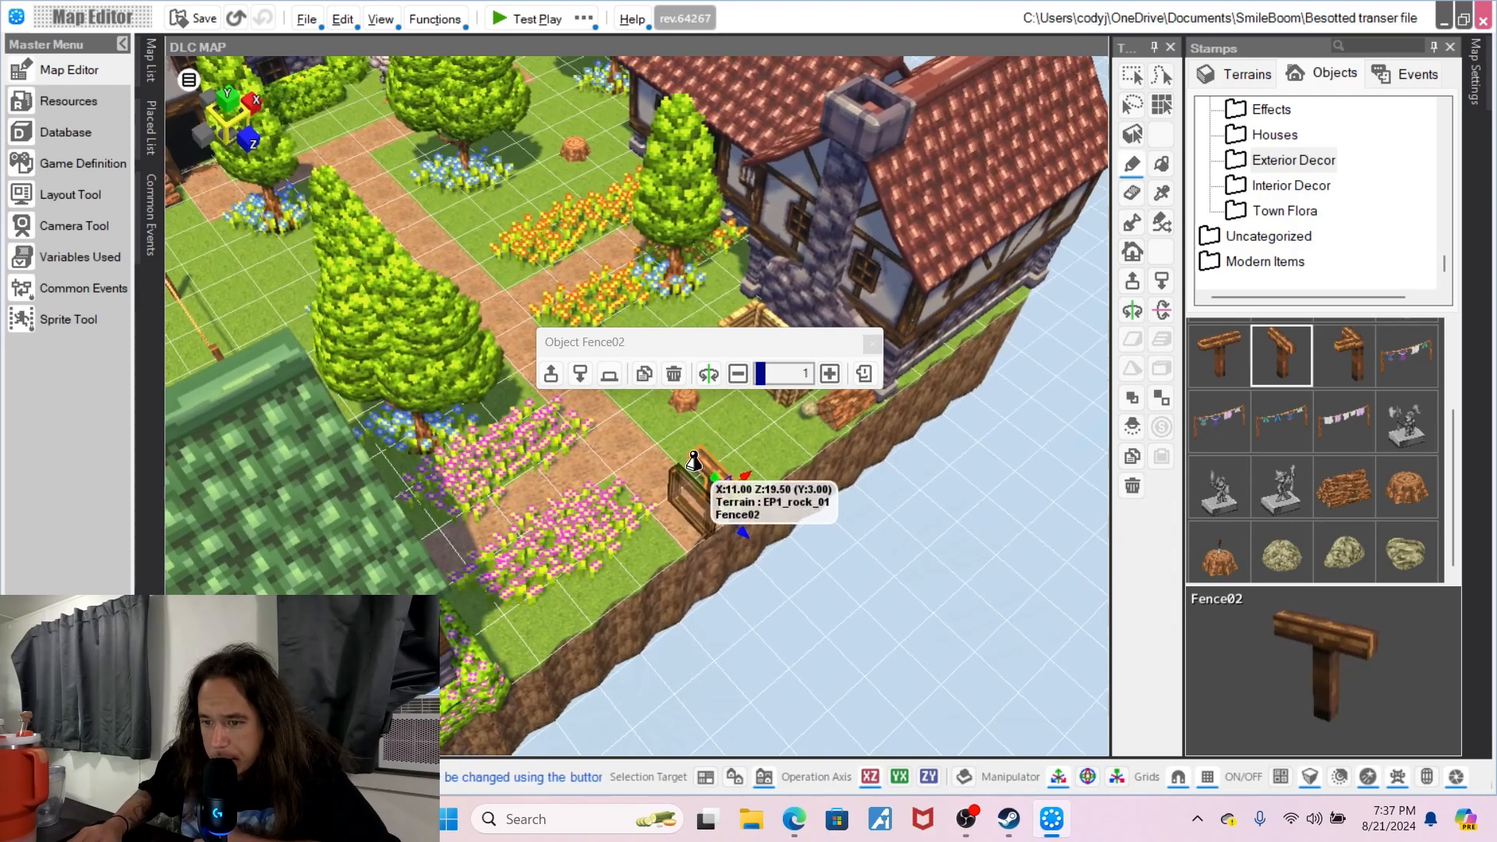
{"action": "right_click", "coordinate": [721, 490]}
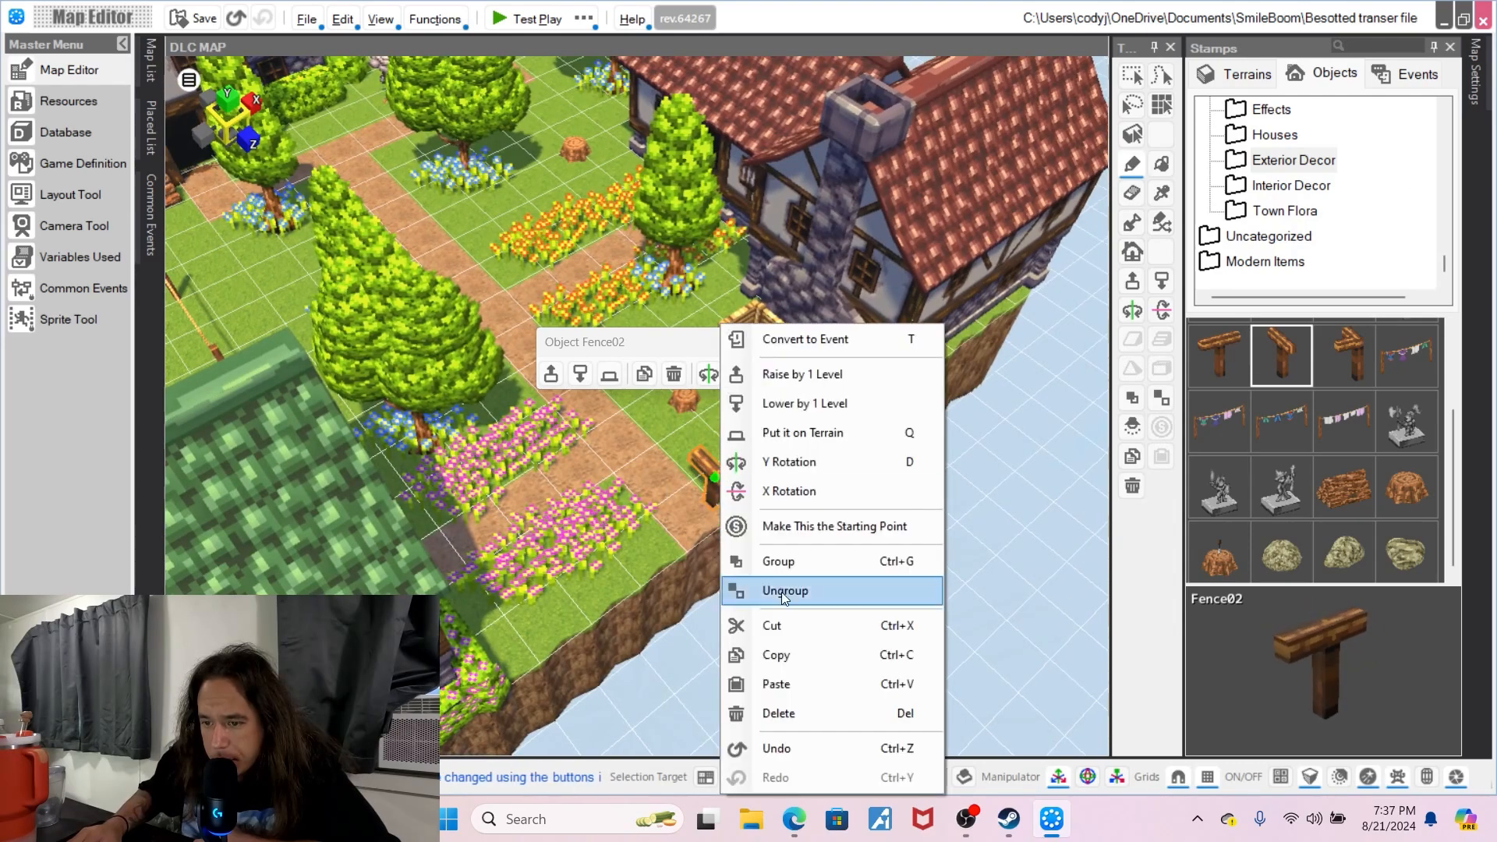
{"action": "left_click", "coordinate": [775, 717]}
- Place a Statue_Dwarf on the grass between the clotheslines and the dirt path and scale it to 0.6
{"action": "right_click_drag", "start_coordinate": [737, 477], "coordinate": [670, 474]}
{"action": "middle_click_drag", "start_coordinate": [671, 474], "coordinate": [645, 608]}
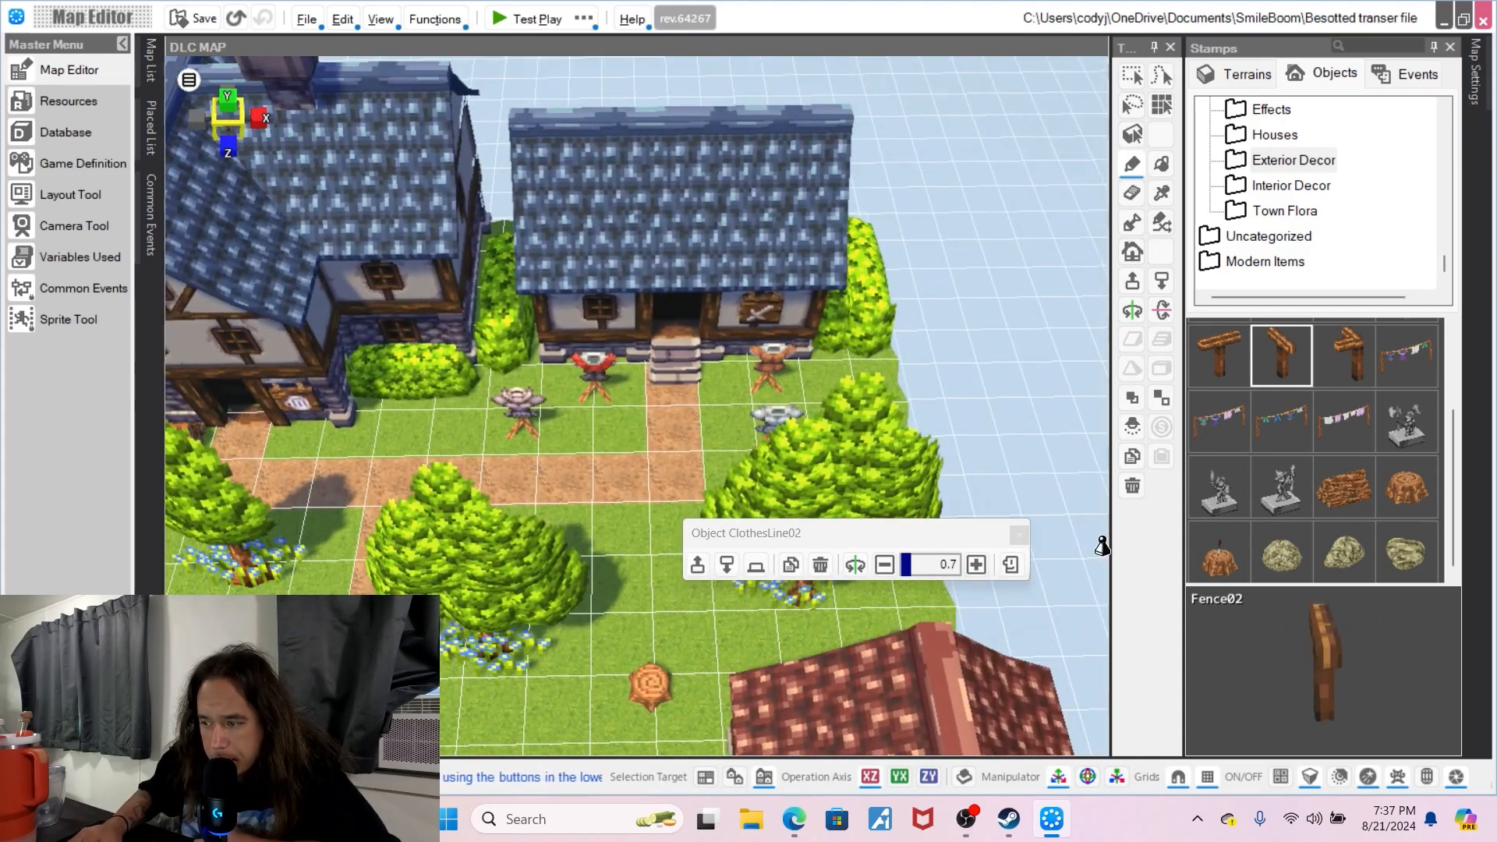
{"action": "left_click", "coordinate": [1407, 436]}
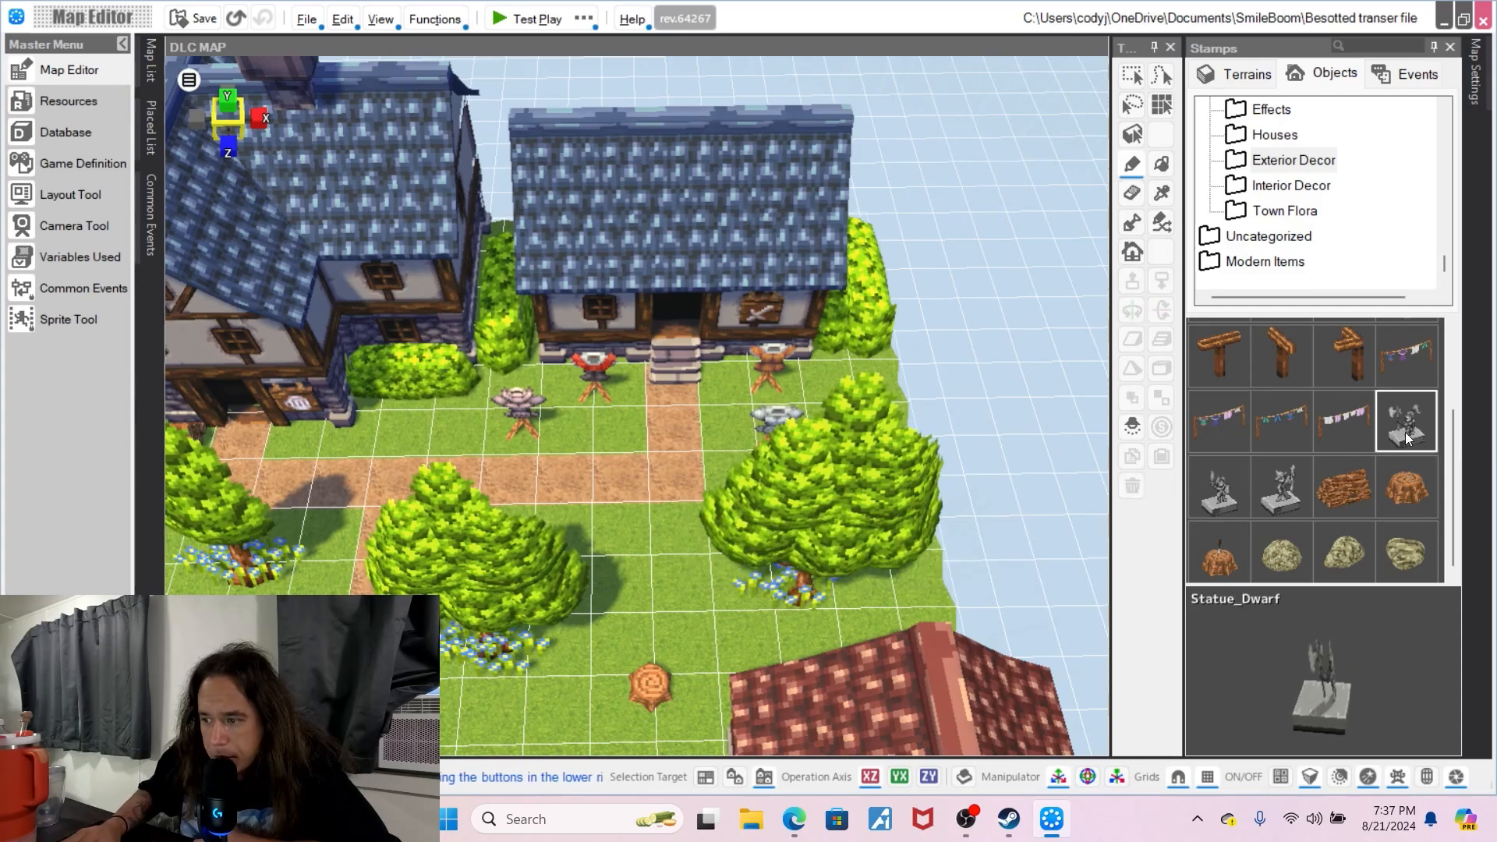
{"action": "middle_click_drag", "start_coordinate": [700, 568], "coordinate": [790, 517]}
{"action": "left_click", "coordinate": [827, 445]}
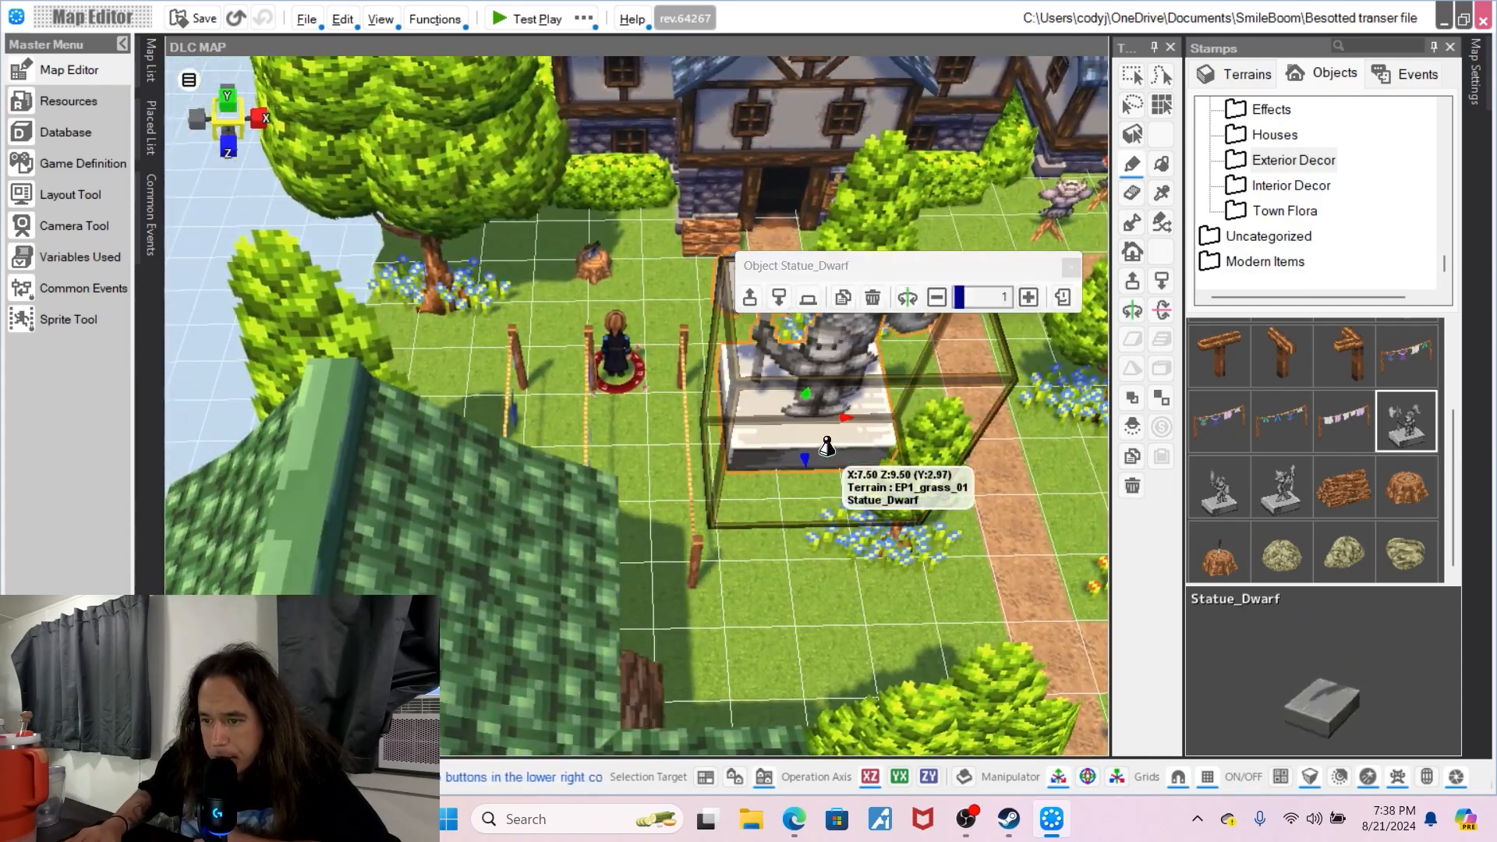
{"action": "left_click", "coordinate": [936, 297]}
{"action": "left_click", "coordinate": [935, 297]}
{"action": "left_click", "coordinate": [935, 297]}
{"action": "left_click", "coordinate": [936, 297]}
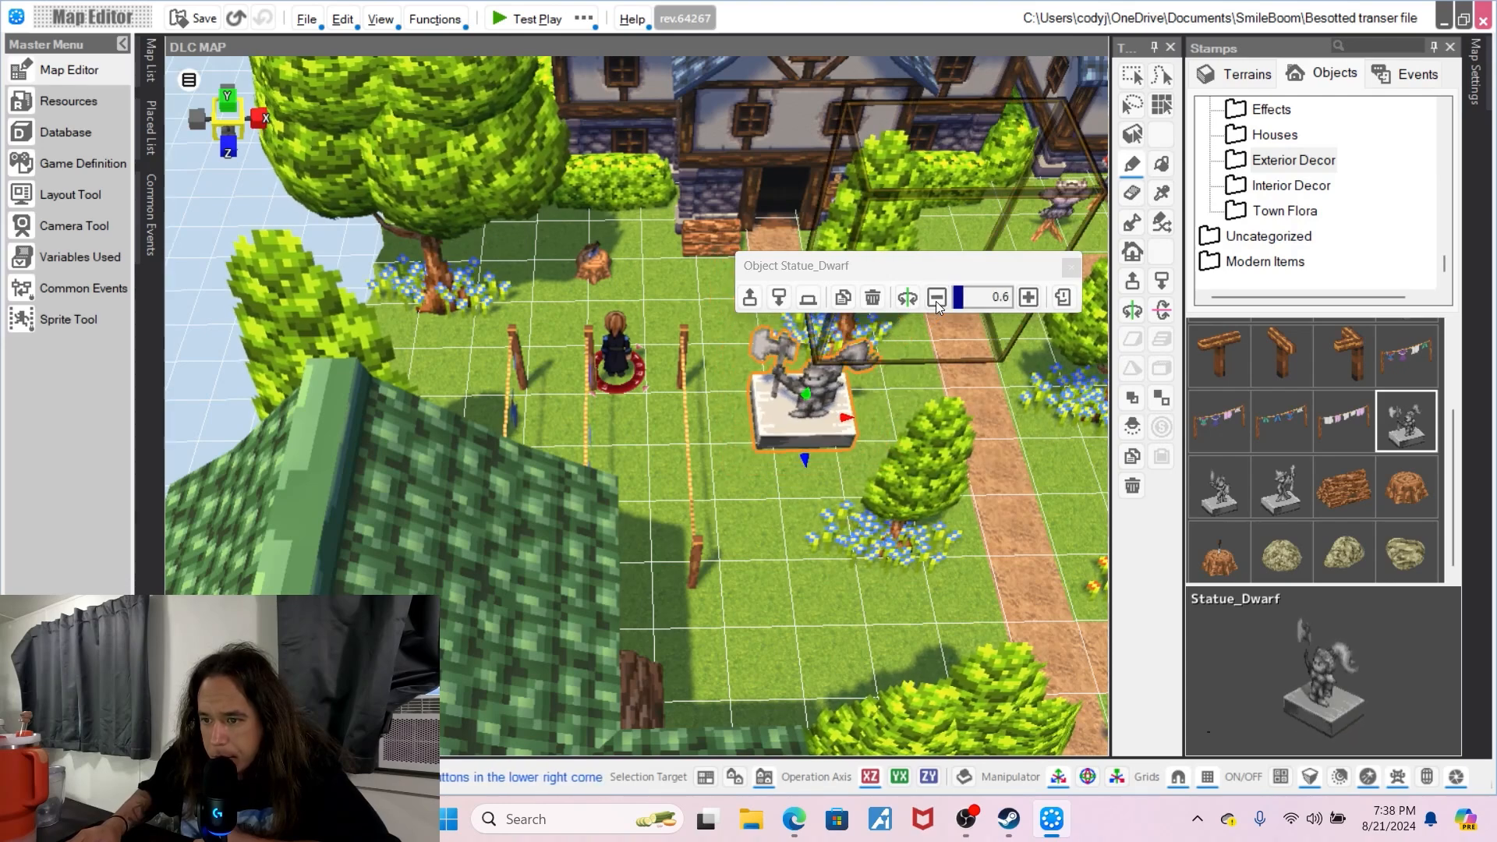
- Move the dwarf statue next to the dirt path beside the small tree, facing the path
{"action": "left_click_drag", "start_coordinate": [844, 414], "coordinate": [833, 505]}
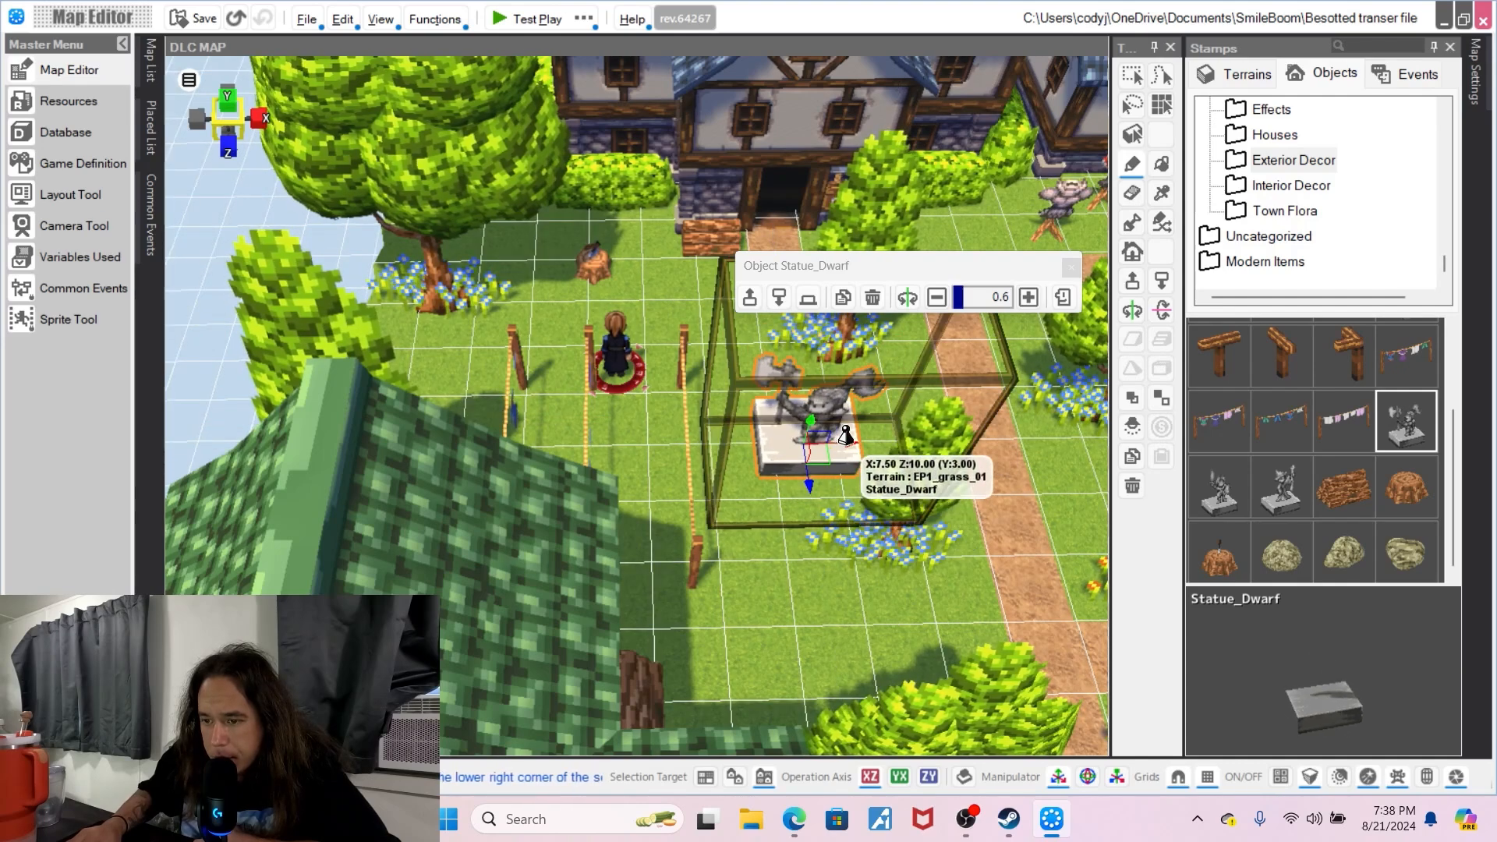
{"action": "left_click_drag", "start_coordinate": [876, 446], "coordinate": [919, 446]}
{"action": "right_click_drag", "start_coordinate": [1010, 496], "coordinate": [966, 475]}
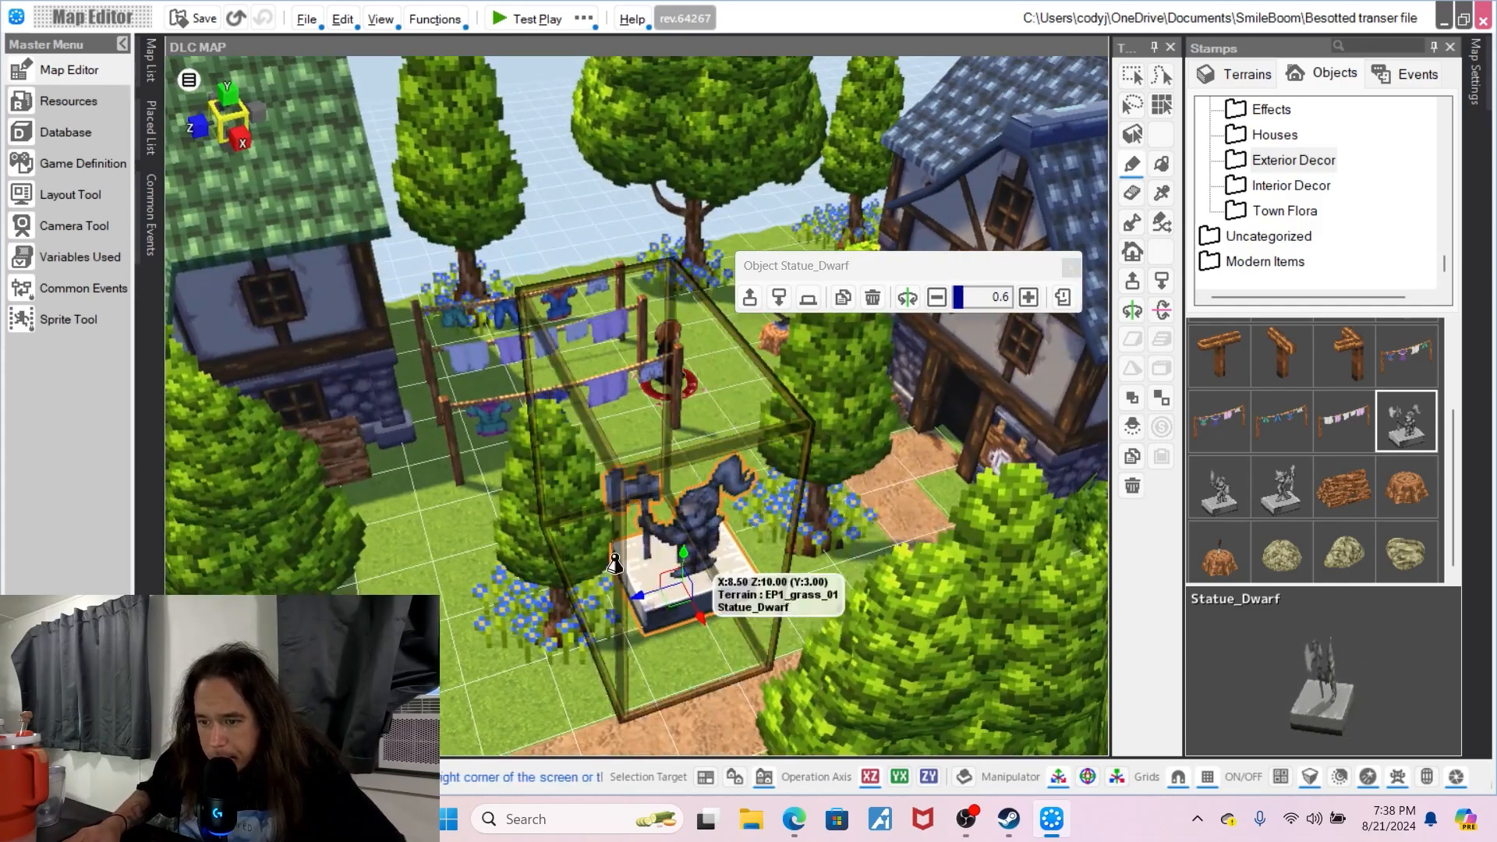
{"action": "left_click_drag", "start_coordinate": [705, 617], "coordinate": [752, 646]}
{"action": "right_click_drag", "start_coordinate": [662, 644], "coordinate": [774, 636]}
{"action": "middle_click_drag", "start_coordinate": [994, 667], "coordinate": [748, 569]}
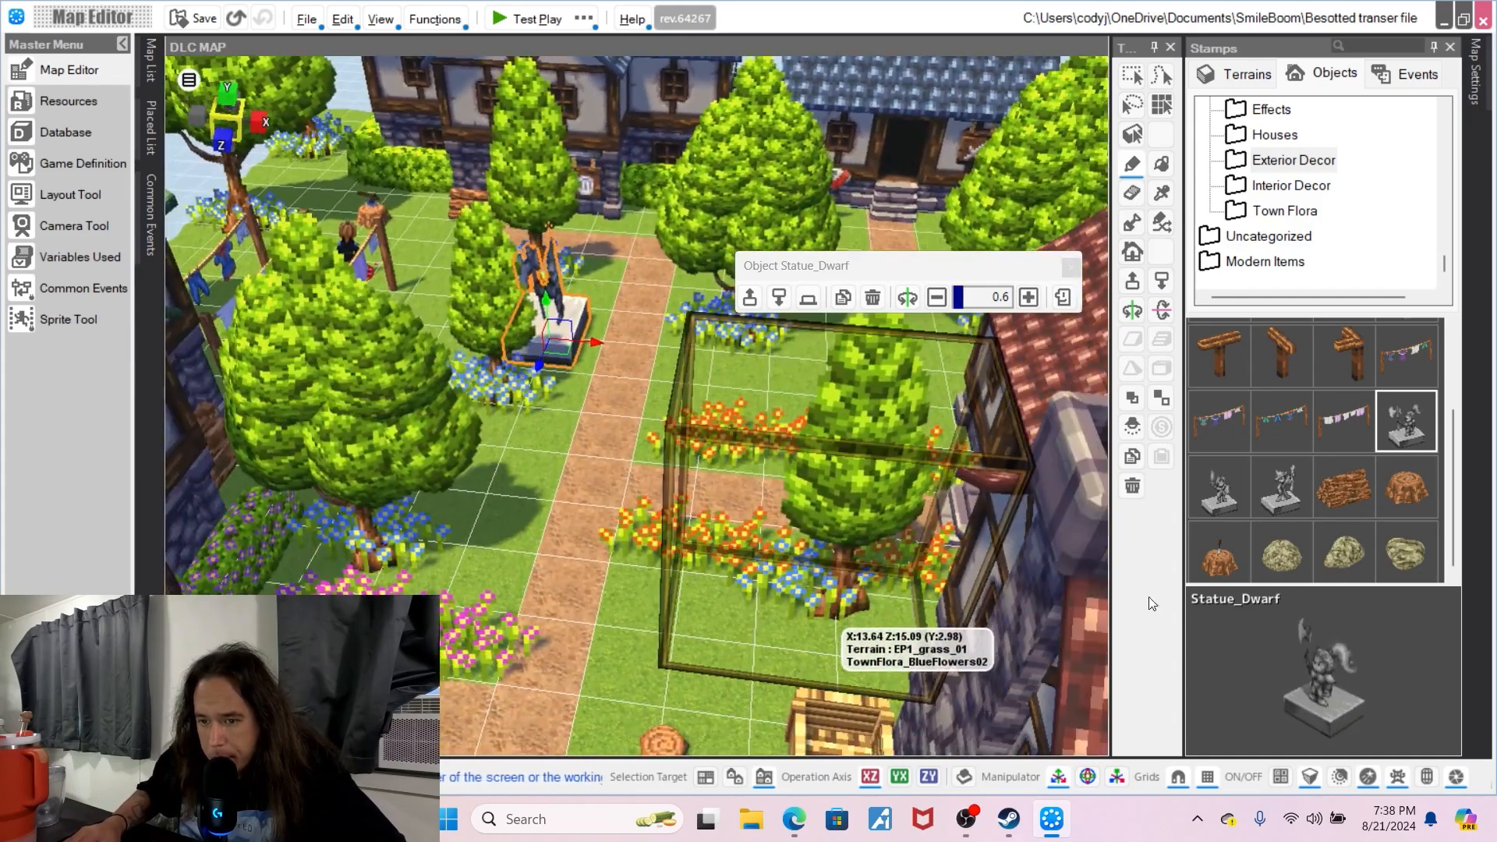
- Place a Statue_Mage on the same side of the dirt path as the dwarf statue and scale it down to match
{"action": "right_click_drag", "start_coordinate": [752, 484], "coordinate": [657, 502]}
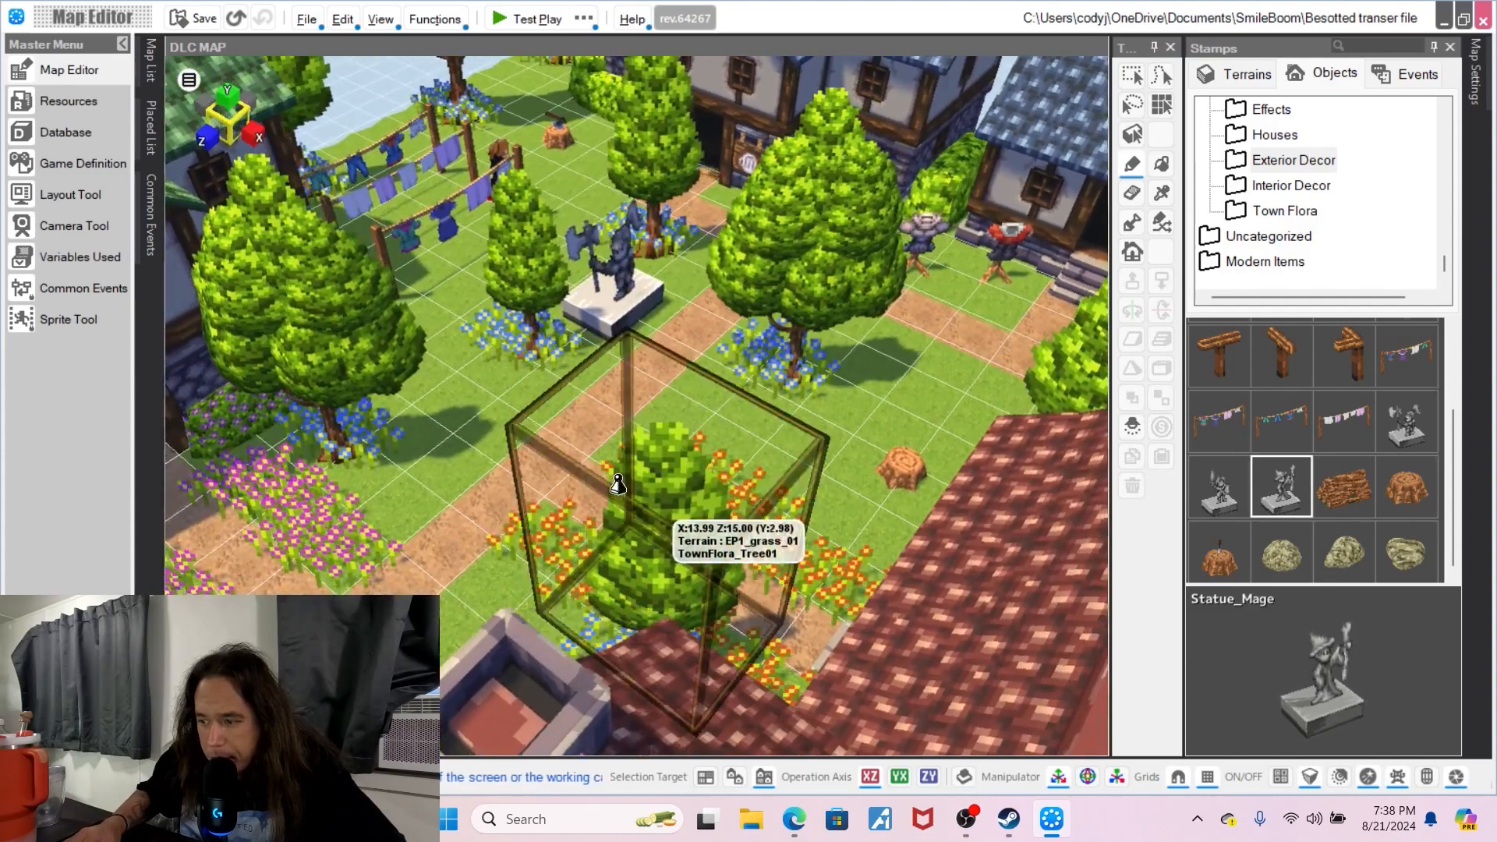
{"action": "left_click", "coordinate": [494, 399]}
{"action": "left_click", "coordinate": [611, 251]}
{"action": "left_click", "coordinate": [613, 252]}
{"action": "left_click", "coordinate": [613, 253]}
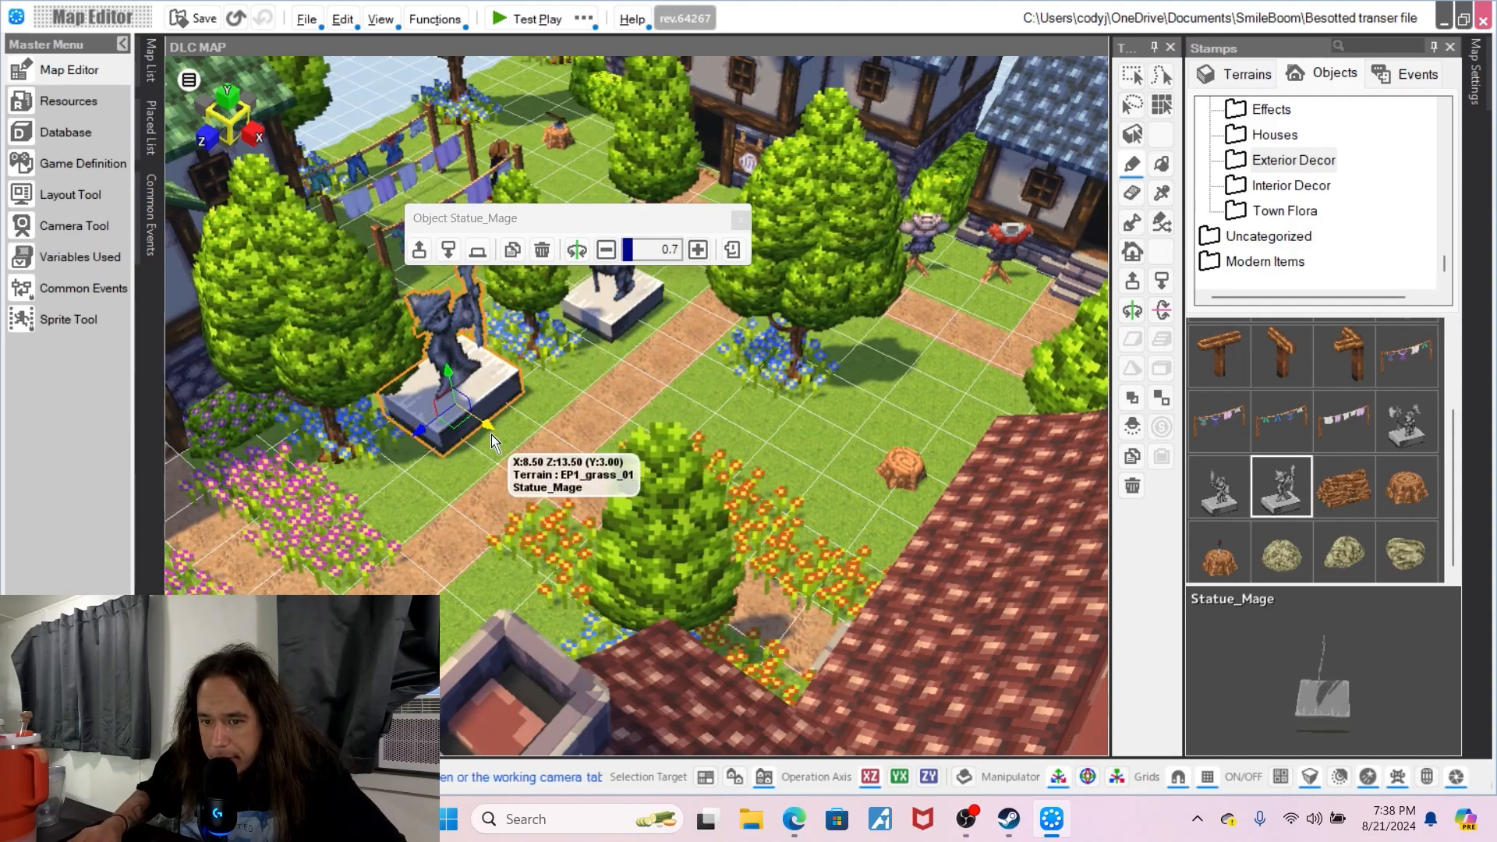
{"action": "left_click", "coordinate": [607, 249]}
- Place a Statue_Knight across the dirt path, near the wooden crate and stump, and scale it to 0.6
{"action": "left_click", "coordinate": [1234, 494]}
{"action": "right_click_drag", "start_coordinate": [889, 503], "coordinate": [920, 488]}
{"action": "middle_click_drag", "start_coordinate": [883, 485], "coordinate": [884, 427]}
{"action": "left_click", "coordinate": [716, 419]}
{"action": "left_click", "coordinate": [792, 273]}
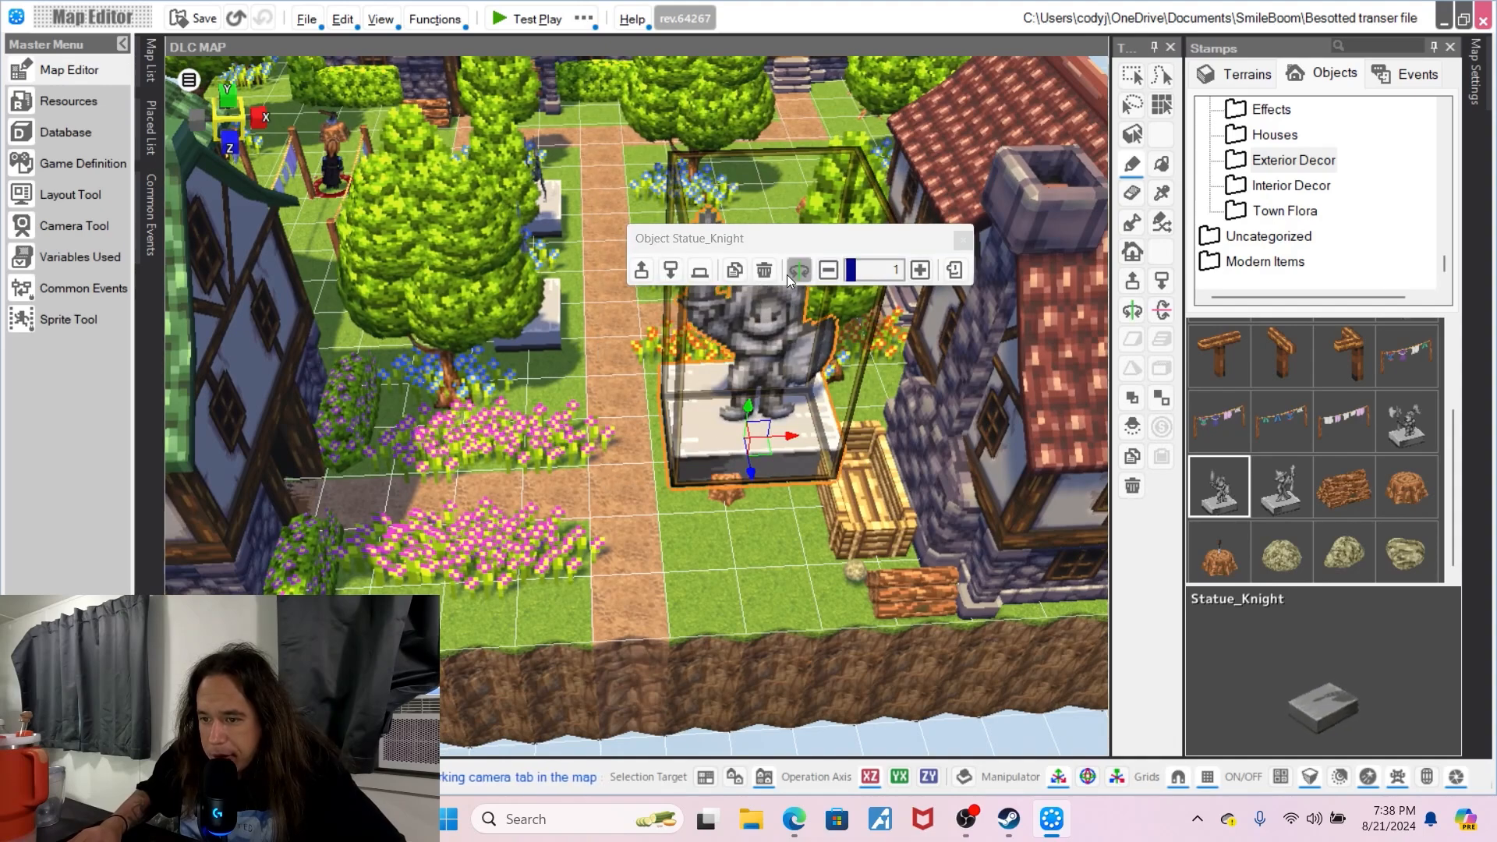
{"action": "left_click", "coordinate": [828, 269]}
{"action": "left_click", "coordinate": [828, 270]}
{"action": "left_click", "coordinate": [828, 269]}
{"action": "left_click", "coordinate": [828, 269]}
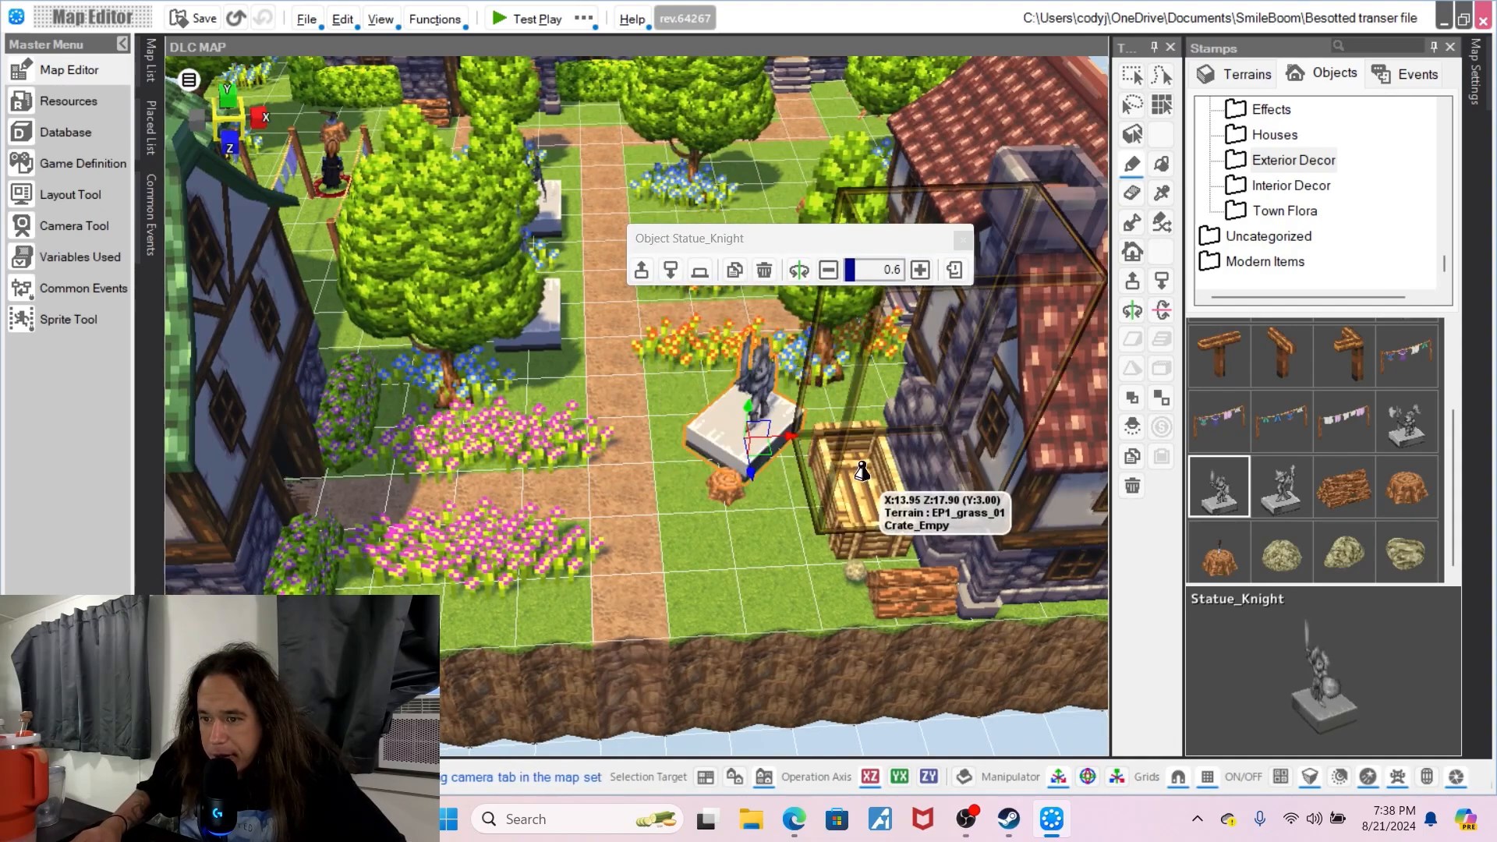
- Rotate the knight statue square to the grid and align it beside the dirt path, between the orange flowers and the stump
{"action": "key", "text": "r"}
{"action": "mouse_move", "coordinate": [791, 436]}
{"action": "left_mouse_down"}
{"action": "mouse_move", "coordinate": [735, 436]}
{"action": "mouse_move", "coordinate": [780, 452]}
{"action": "left_mouse_up"}
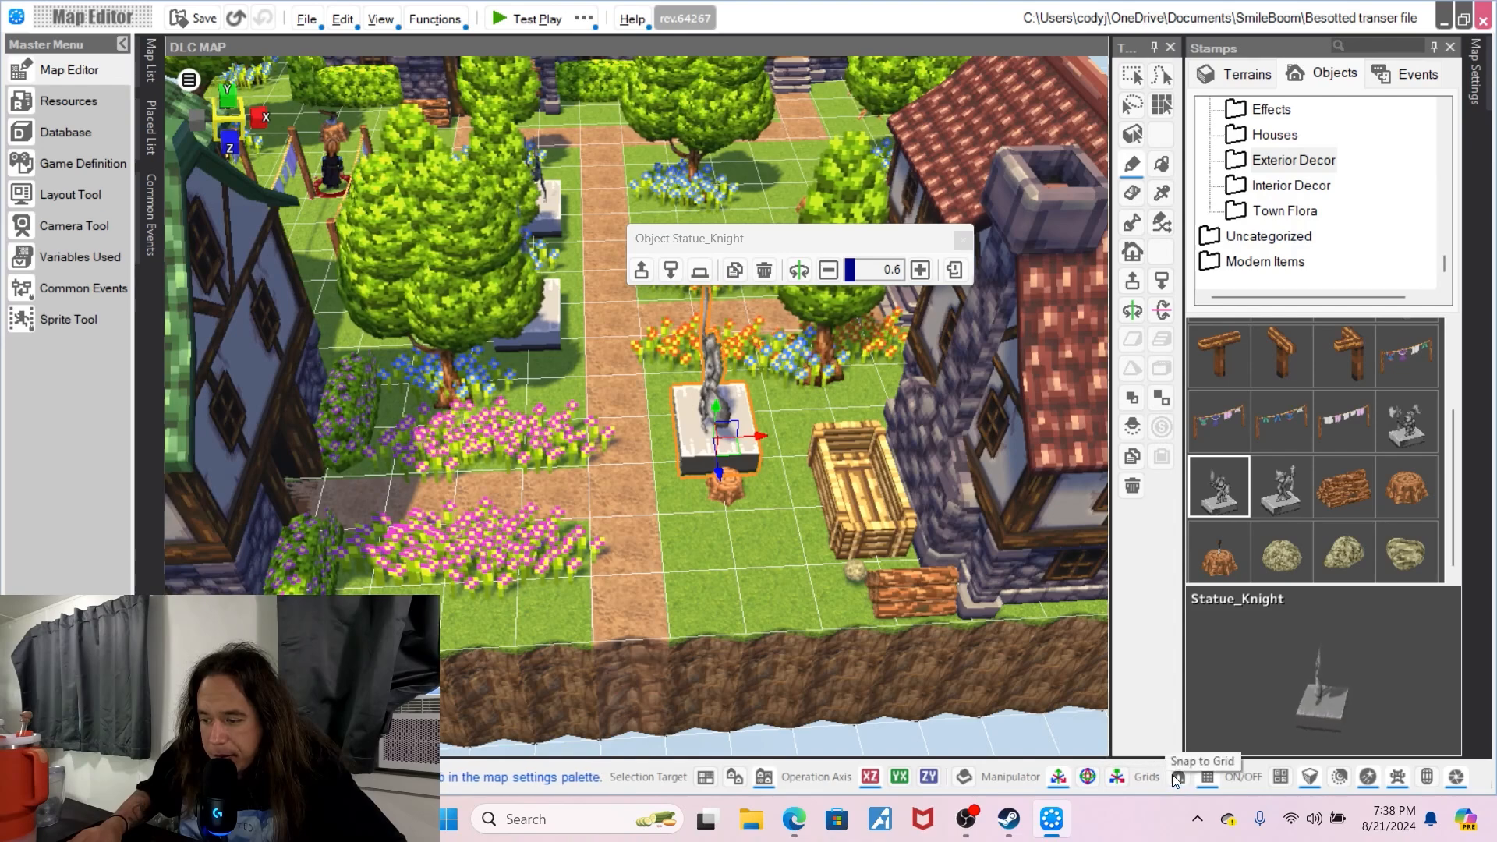
{"action": "left_click_drag", "start_coordinate": [721, 473], "coordinate": [738, 421]}
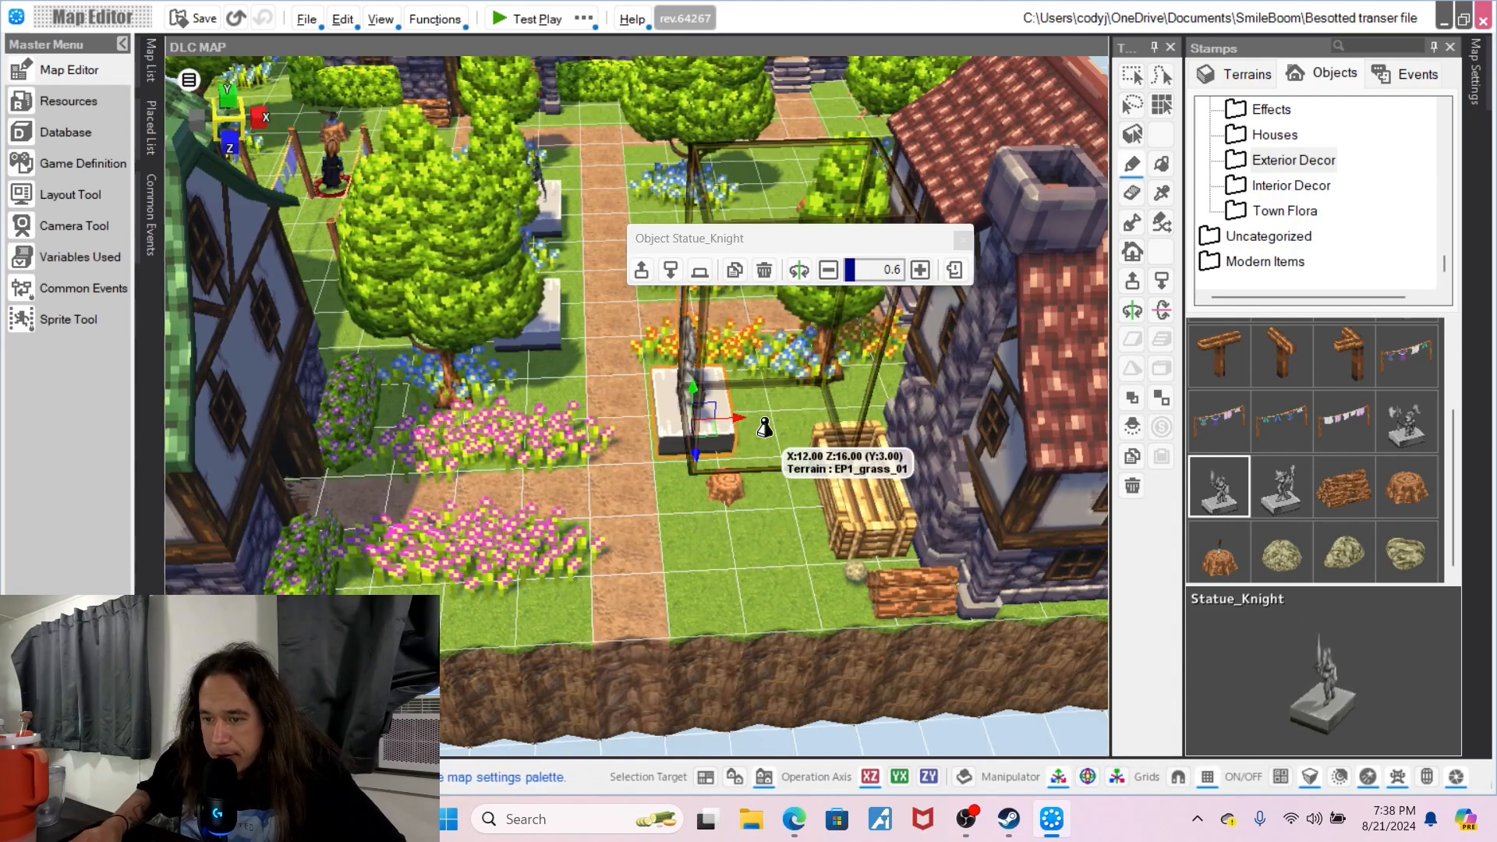
{"action": "right_click", "coordinate": [765, 502]}
{"action": "left_click", "coordinate": [694, 593]}
{"action": "mouse_move", "coordinate": [694, 593]}
{"action": "middle_mouse_down"}
{"action": "mouse_move", "coordinate": [786, 569]}
{"action": "mouse_move", "coordinate": [695, 597]}
{"action": "middle_mouse_up"}
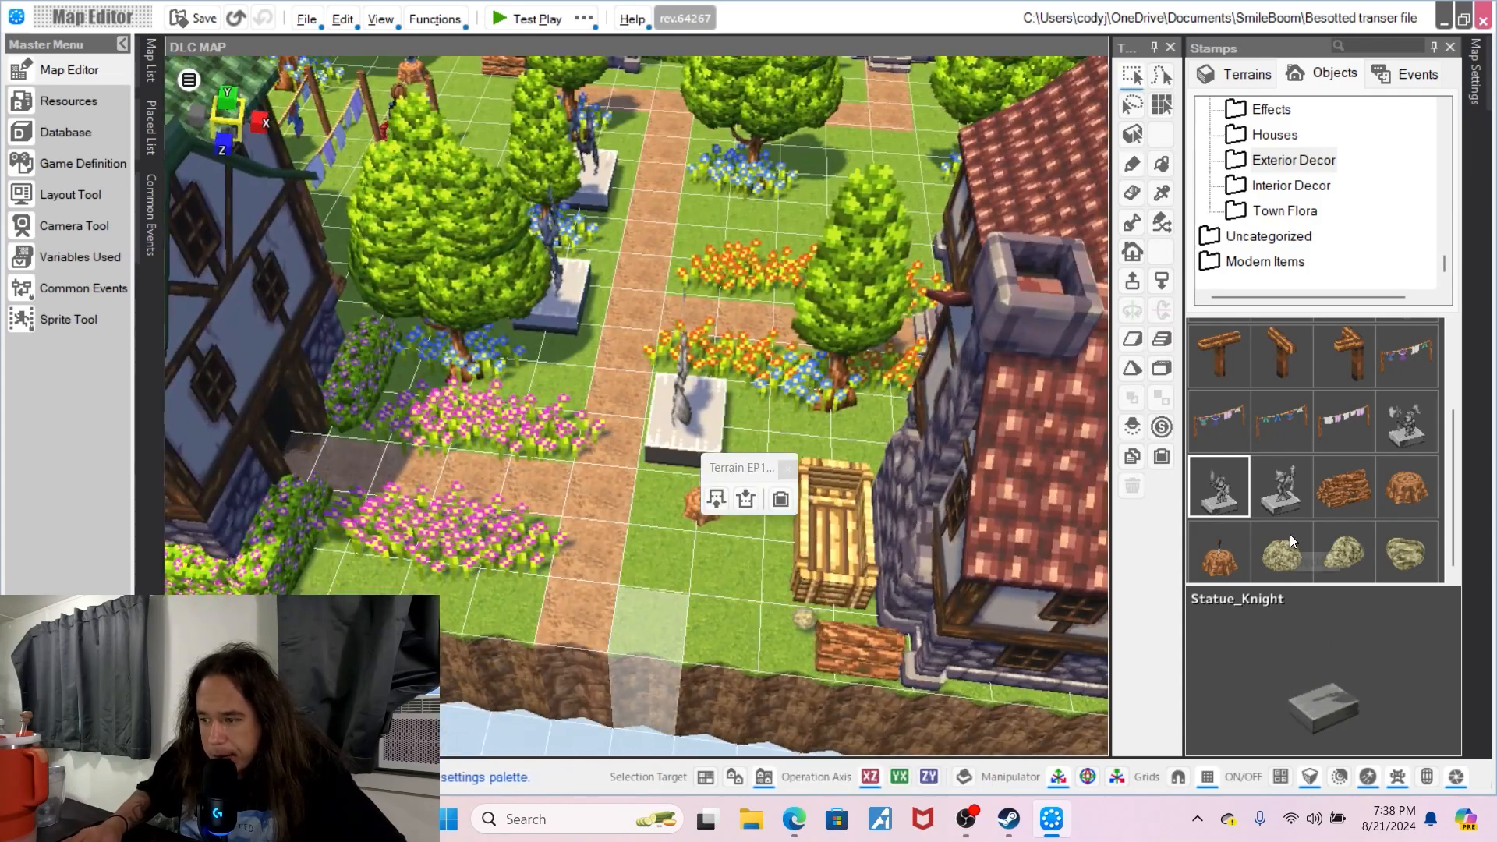
- Browse the object categories and choose Table_wood02 from Interior Decor
{"action": "scroll", "coordinate": [1289, 533], "scroll_direction": "up", "scroll_amount": 2}
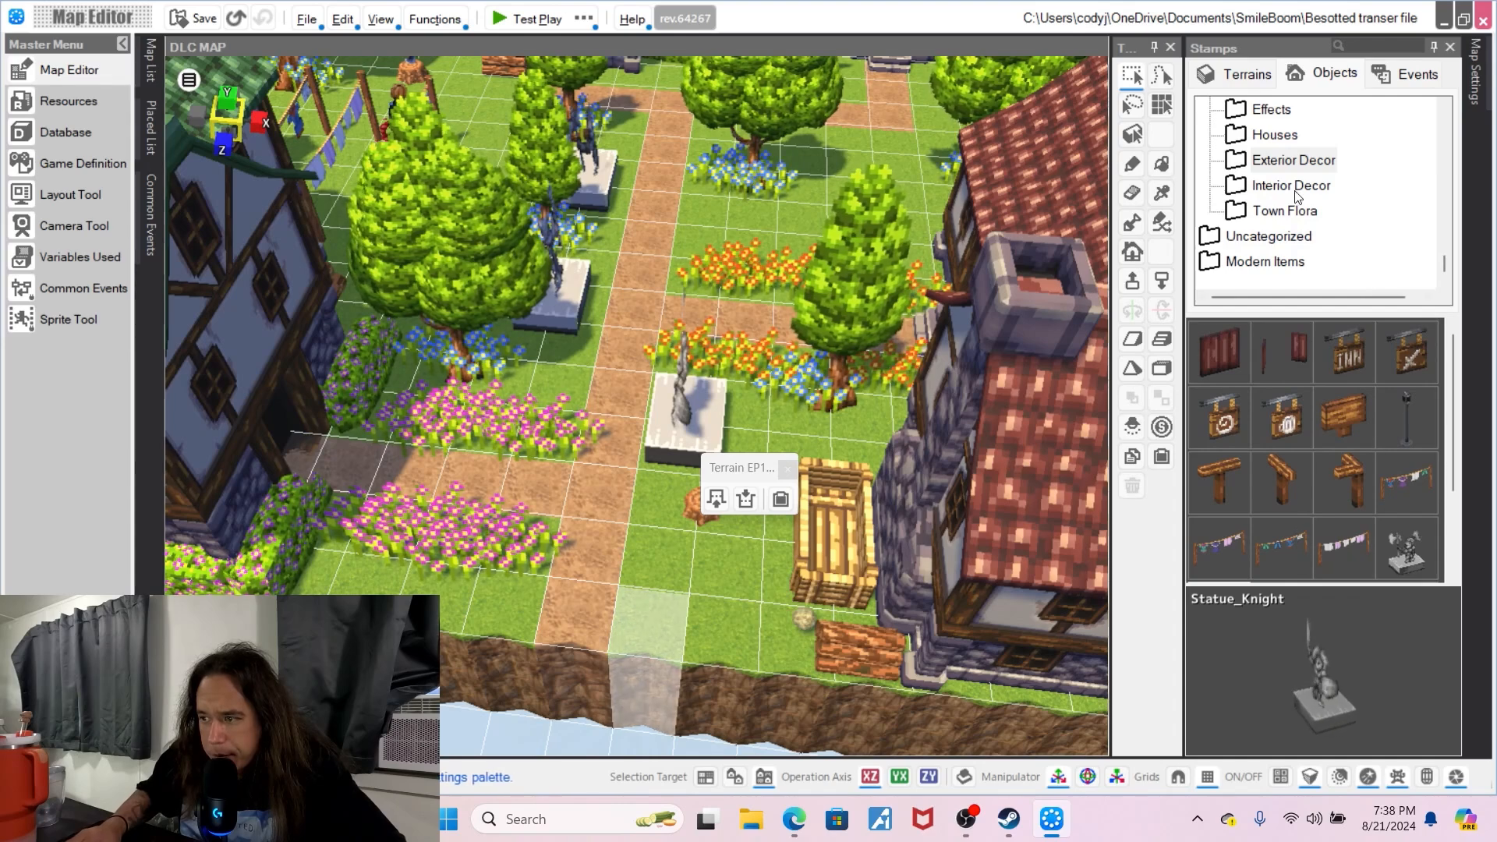
{"action": "left_click", "coordinate": [1276, 135]}
{"action": "key", "text": "Up"}
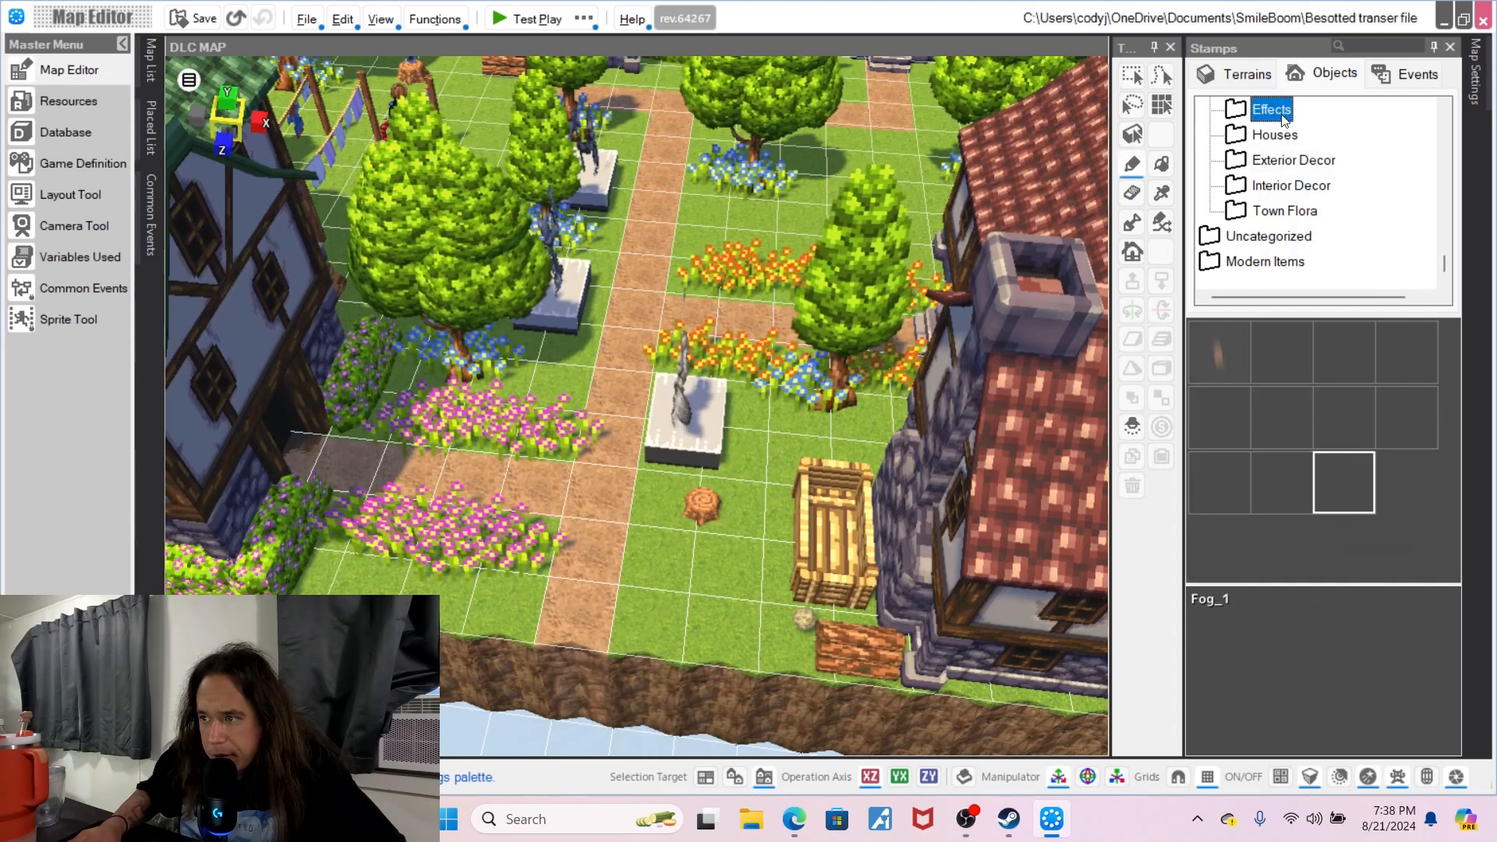
{"action": "left_click", "coordinate": [1288, 185]}
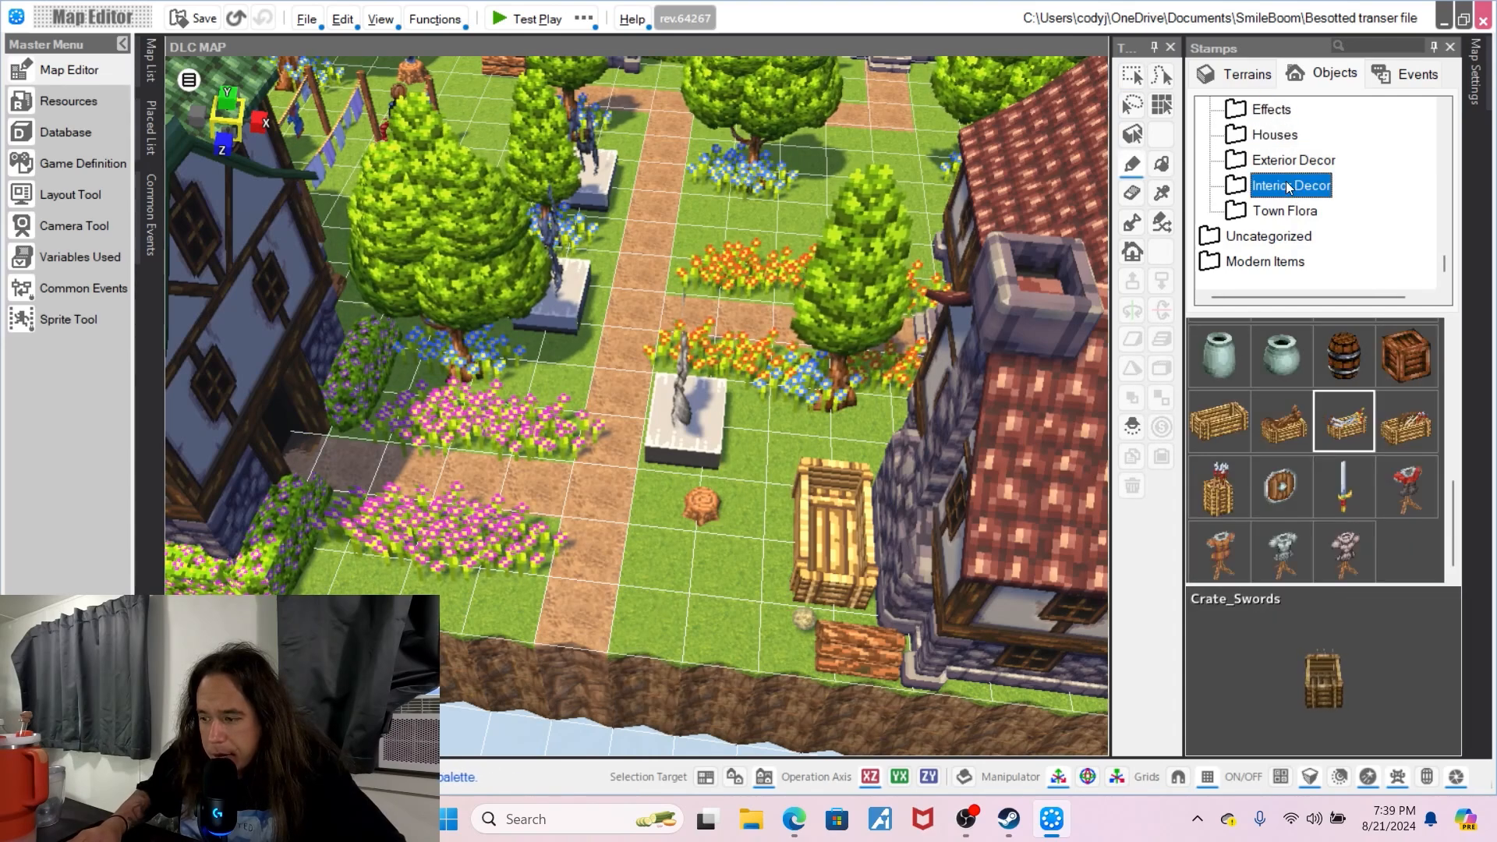
{"action": "left_click", "coordinate": [1283, 210]}
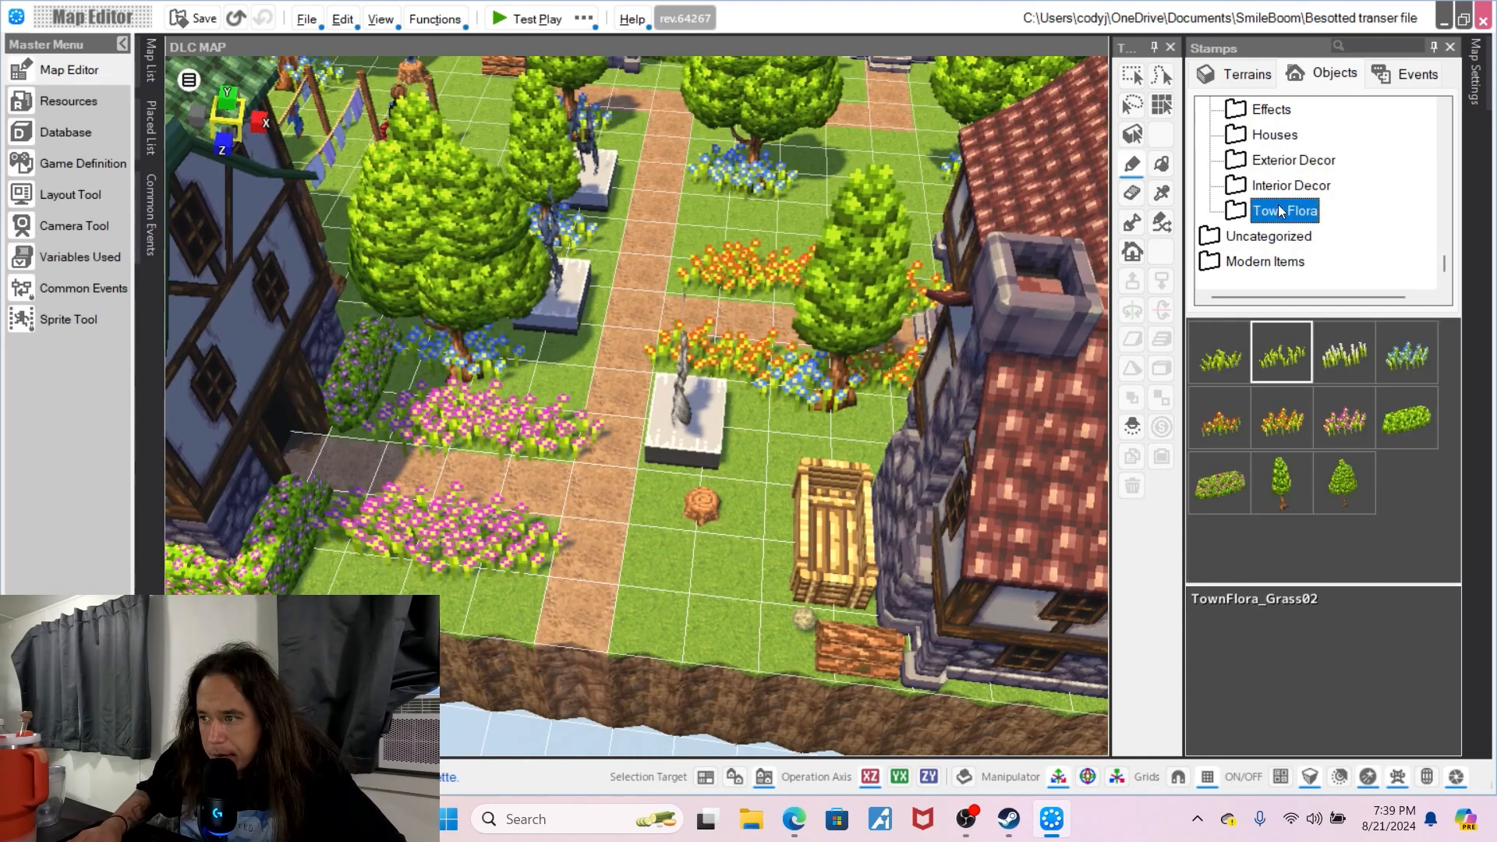
{"action": "left_click", "coordinate": [1285, 188]}
{"action": "scroll", "coordinate": [1317, 486], "scroll_direction": "up", "scroll_amount": 5}
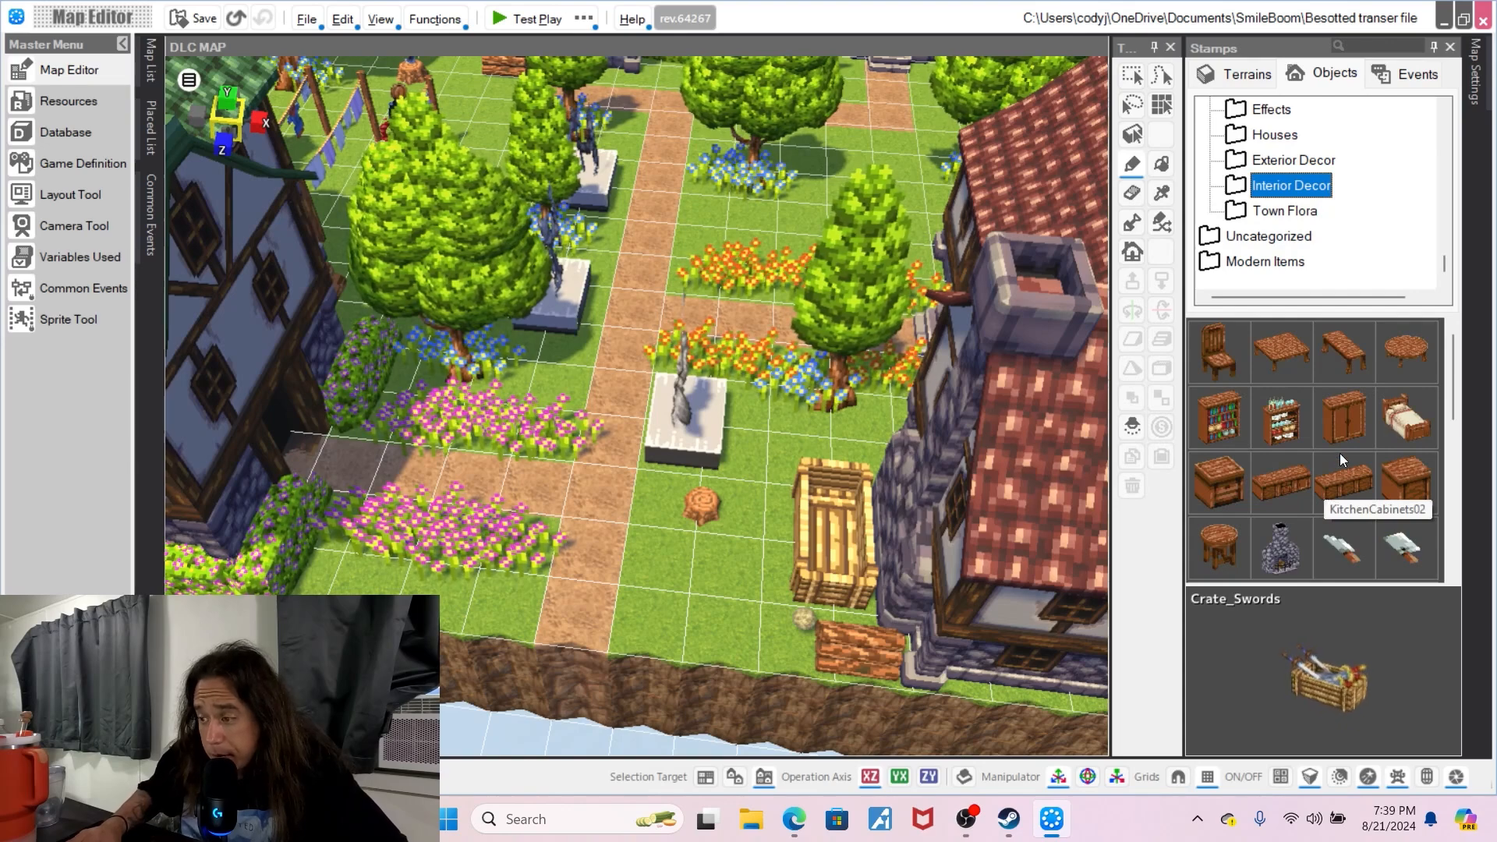
{"action": "left_click", "coordinate": [1347, 360]}
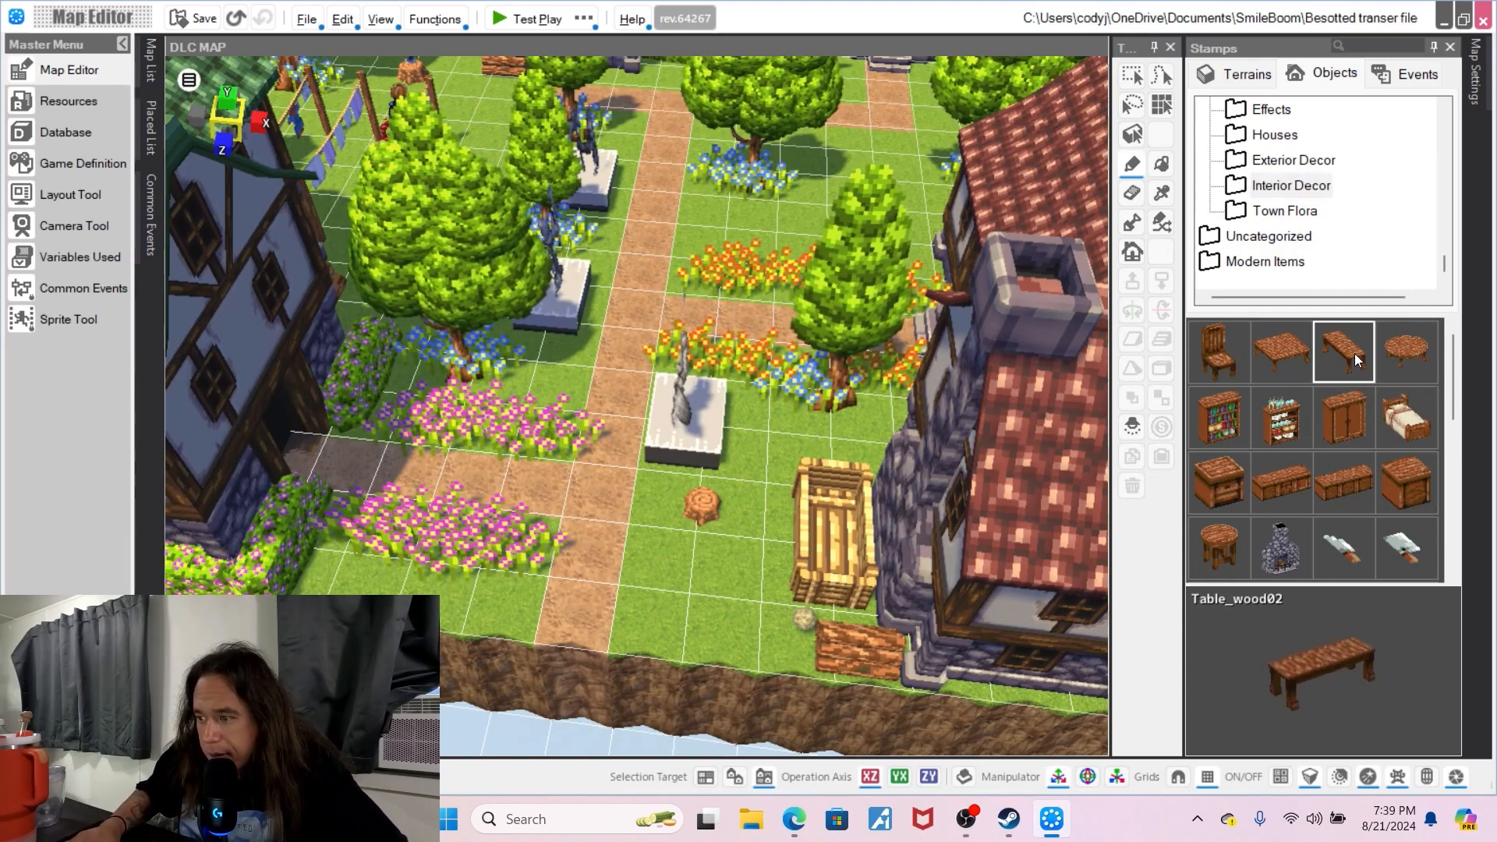
- Try a Table_wood02 as a bench beside the stump near the red-roofed house, turned sideways and scaled to 0.6
{"action": "middle_click_drag", "start_coordinate": [775, 306], "coordinate": [871, 398]}
{"action": "middle_click_drag", "start_coordinate": [760, 405], "coordinate": [899, 424]}
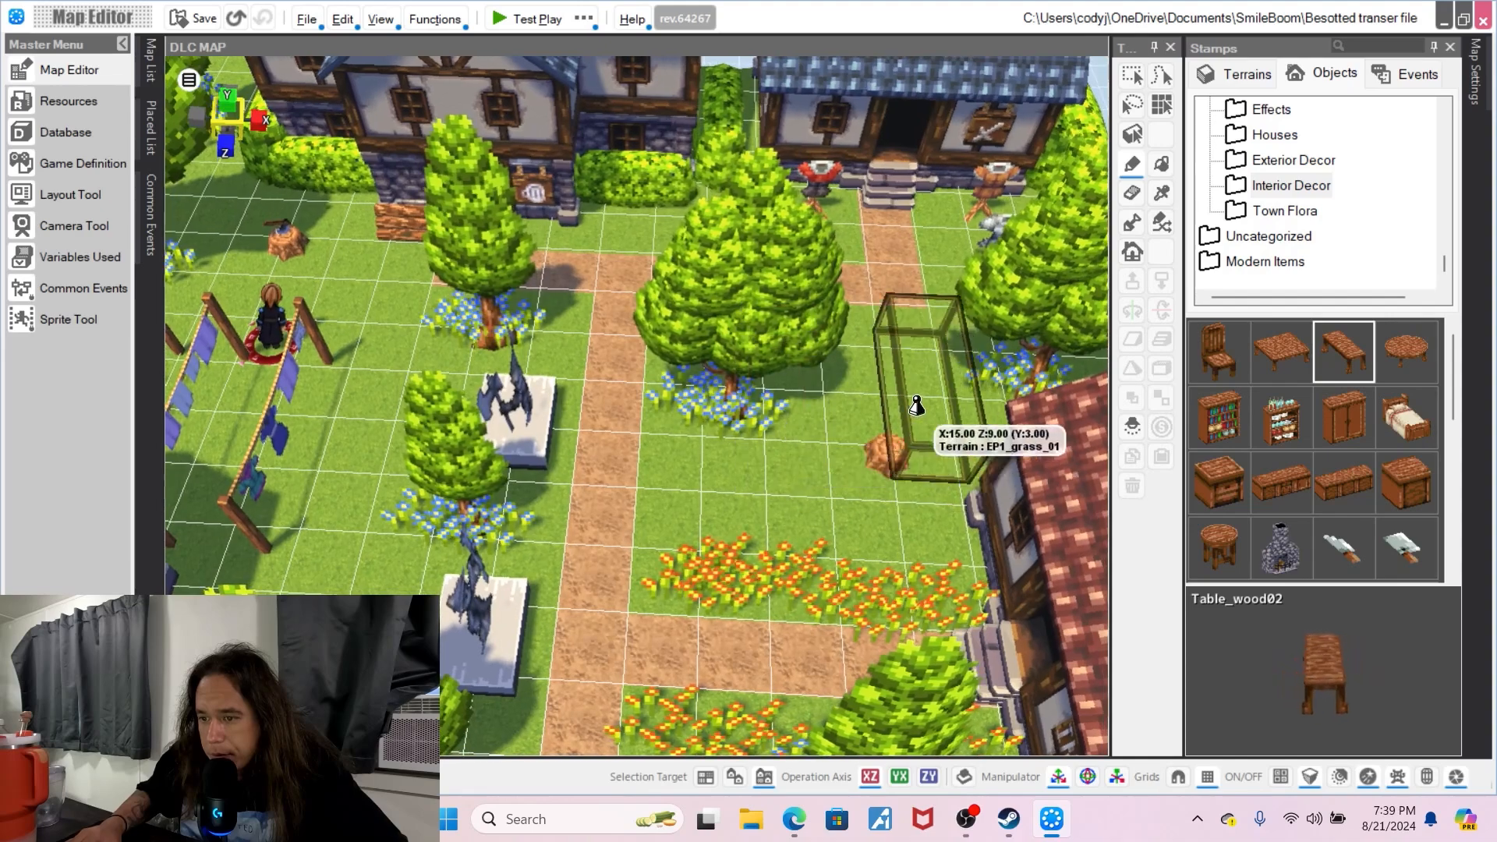
{"action": "left_click", "coordinate": [916, 406]}
{"action": "left_click", "coordinate": [1012, 245]}
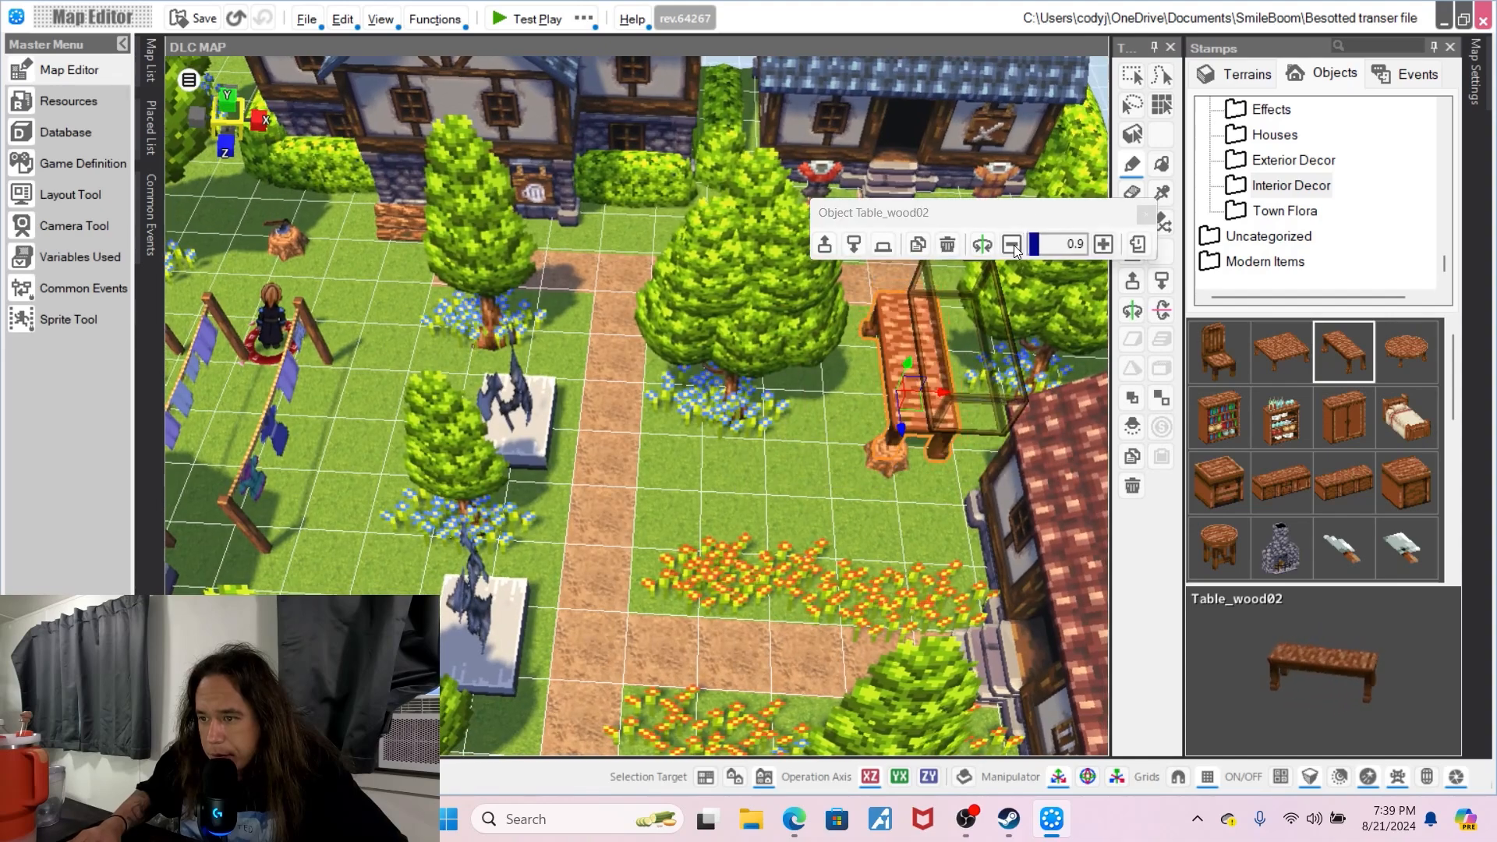
{"action": "left_click", "coordinate": [1012, 245]}
{"action": "left_click", "coordinate": [1012, 244]}
{"action": "left_click", "coordinate": [1012, 245]}
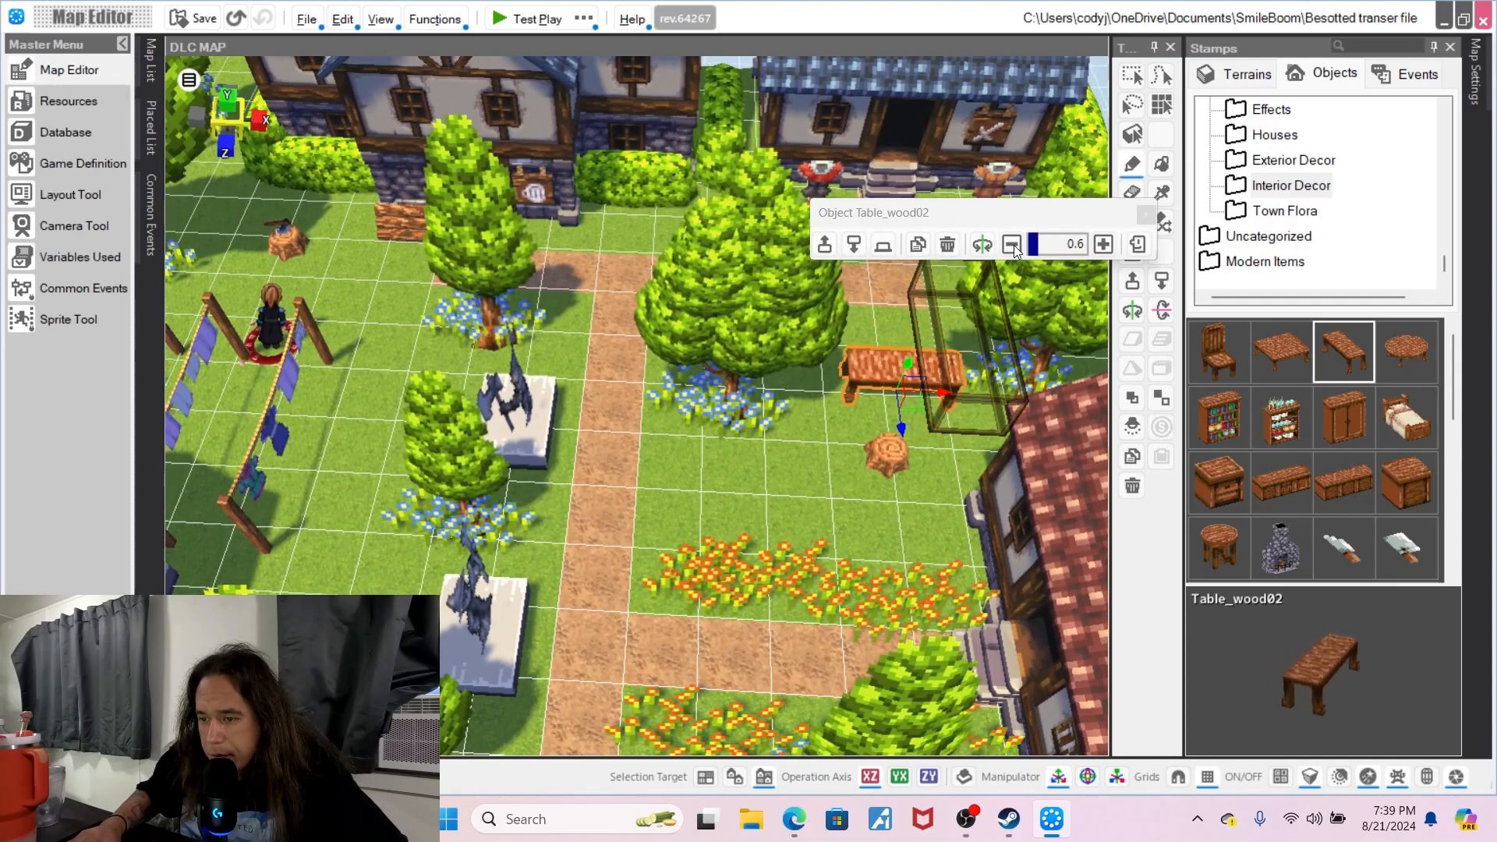
{"action": "left_click_drag", "start_coordinate": [944, 393], "coordinate": [928, 390]}
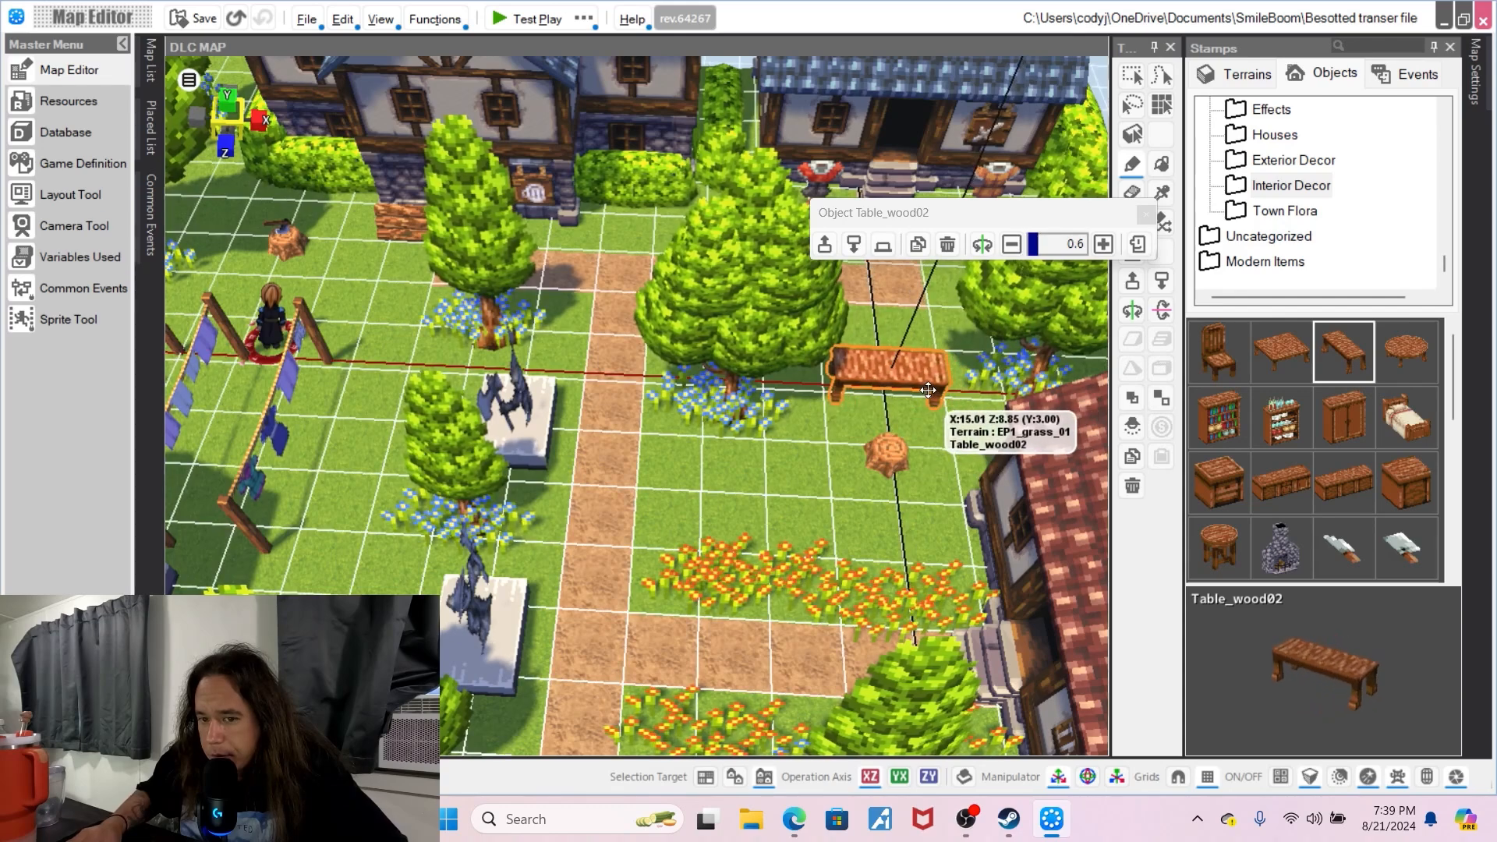
{"action": "right_click", "coordinate": [917, 390]}
{"action": "left_click", "coordinate": [973, 713]}
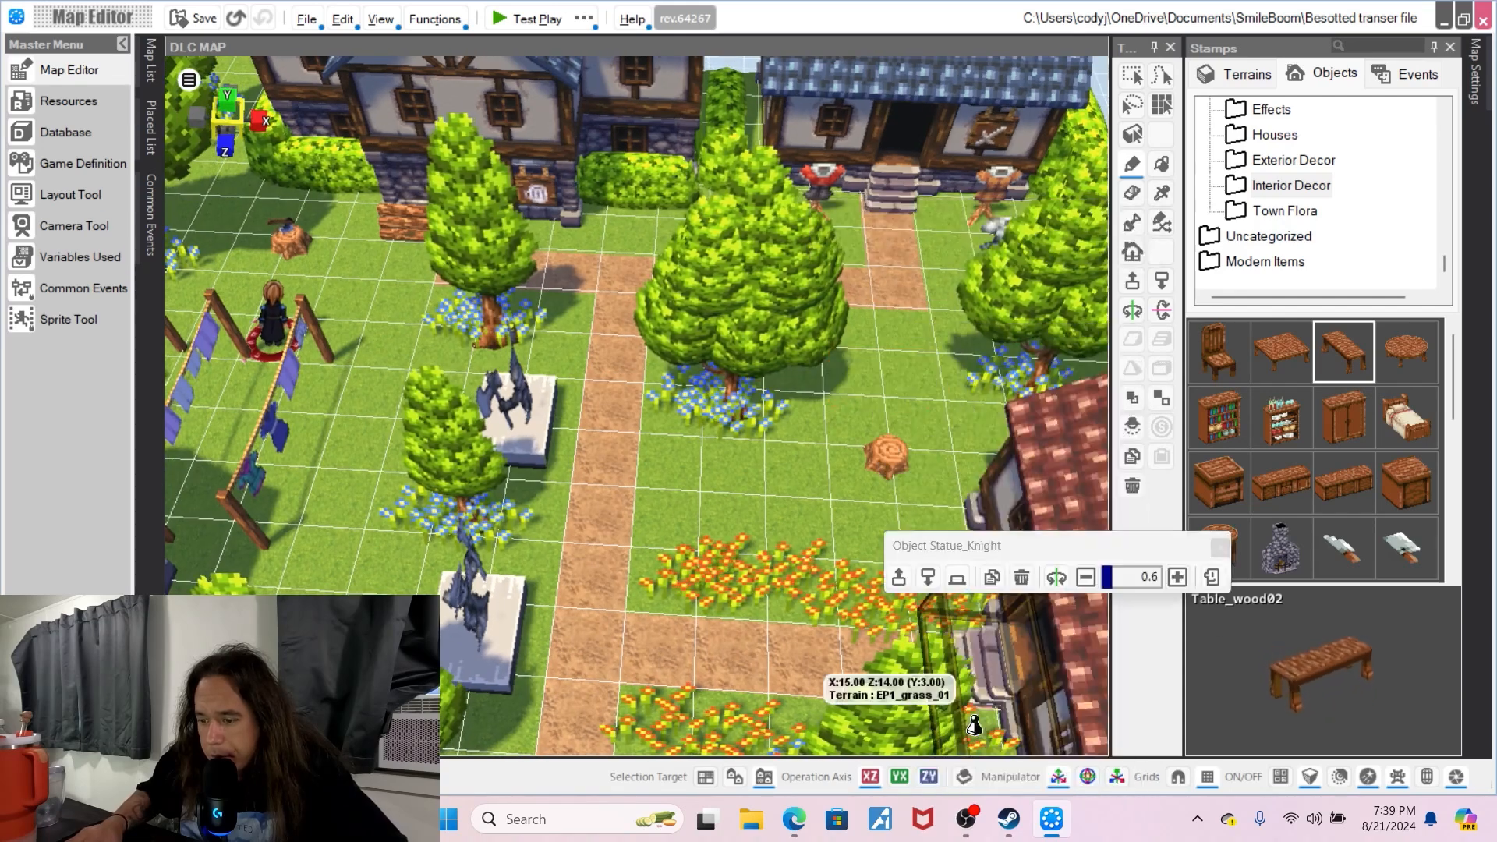
- Look through the Interior Decor objects for other props that could suit the village
{"action": "scroll", "coordinate": [751, 438], "scroll_direction": "down", "scroll_amount": 2}
{"action": "middle_click_drag", "start_coordinate": [751, 397], "coordinate": [737, 362]}
{"action": "middle_click_drag", "start_coordinate": [657, 334], "coordinate": [788, 359]}
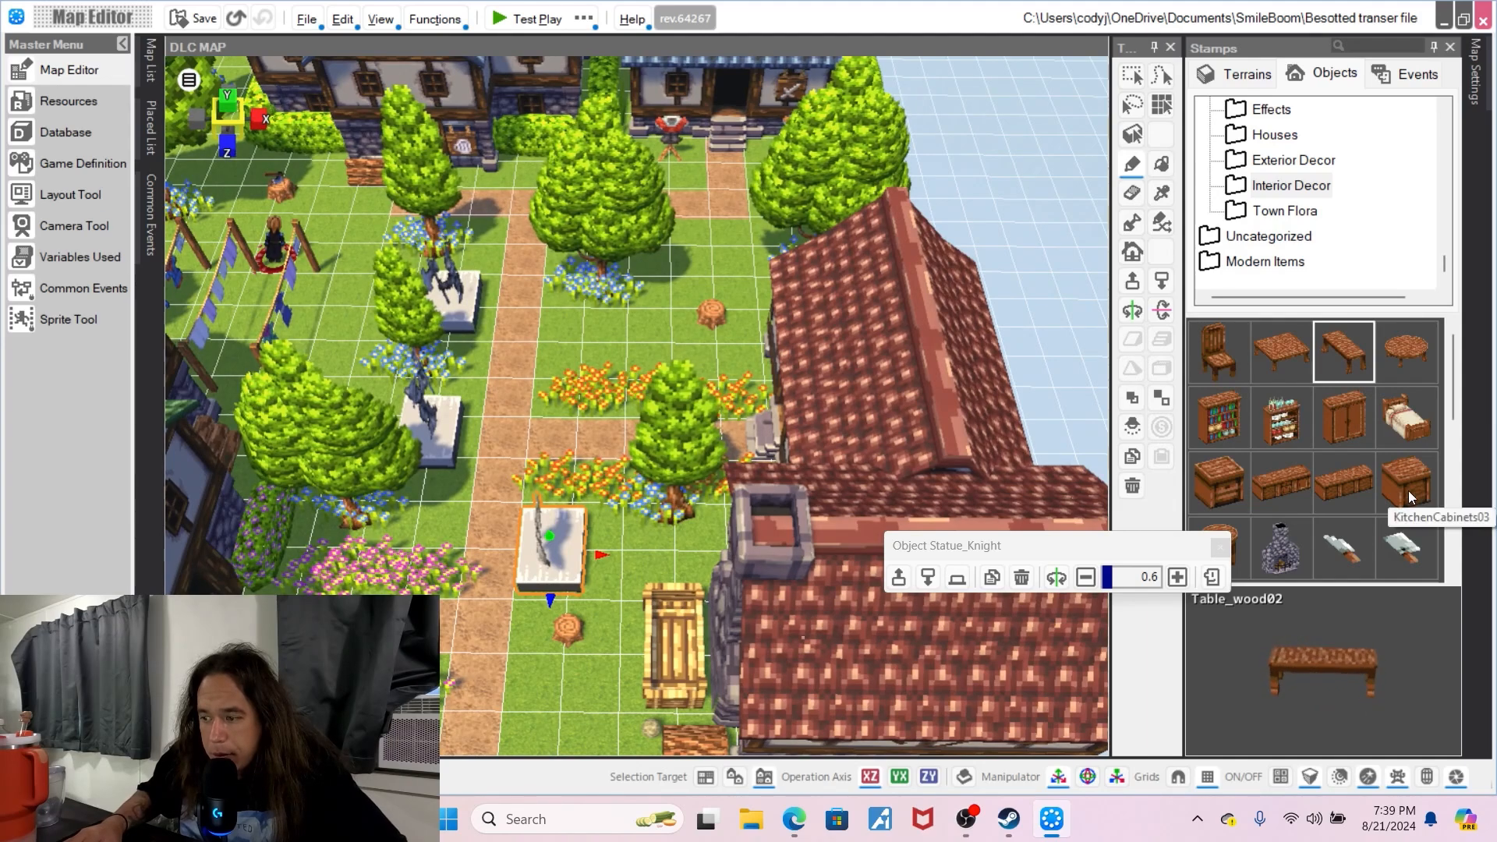
{"action": "scroll", "coordinate": [1400, 488], "scroll_direction": "down", "scroll_amount": 2}
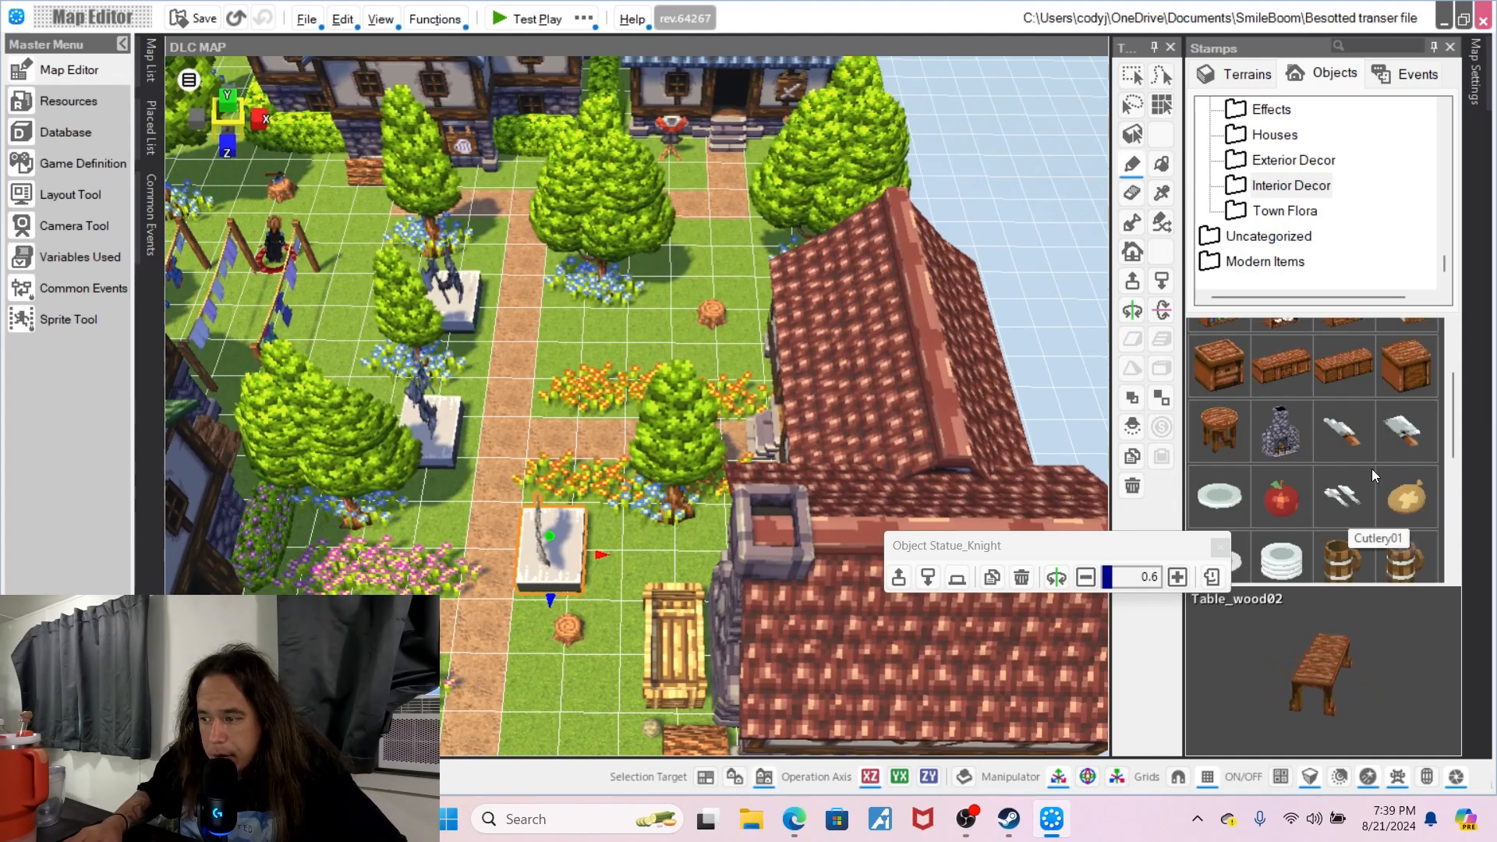
{"action": "scroll", "coordinate": [1372, 469], "scroll_direction": "down", "scroll_amount": 2}
{"action": "scroll", "coordinate": [1368, 467], "scroll_direction": "down", "scroll_amount": 2}
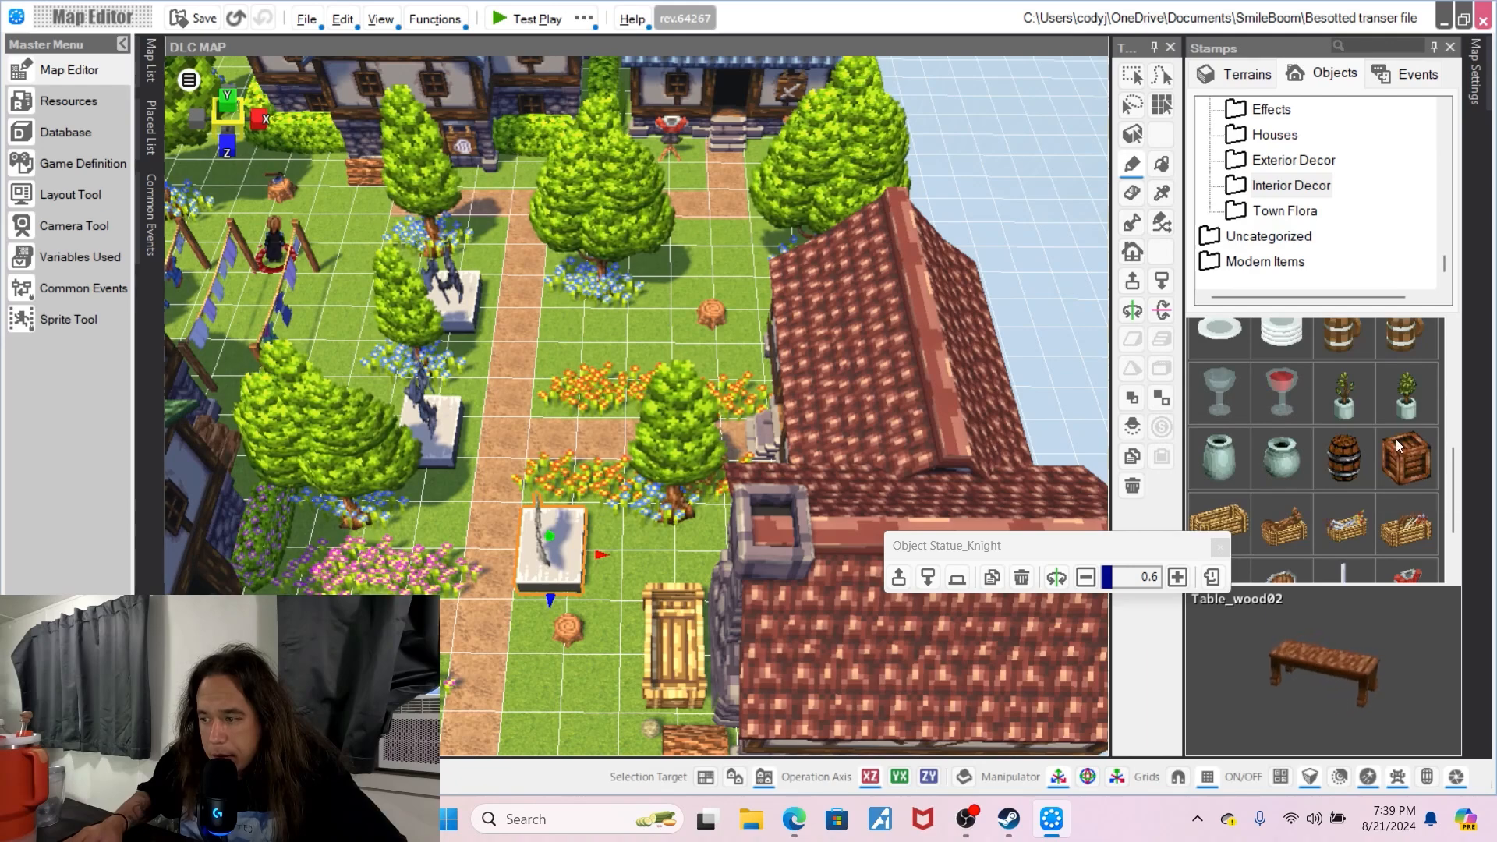
{"action": "scroll", "coordinate": [1406, 402], "scroll_direction": "down", "scroll_amount": 2}
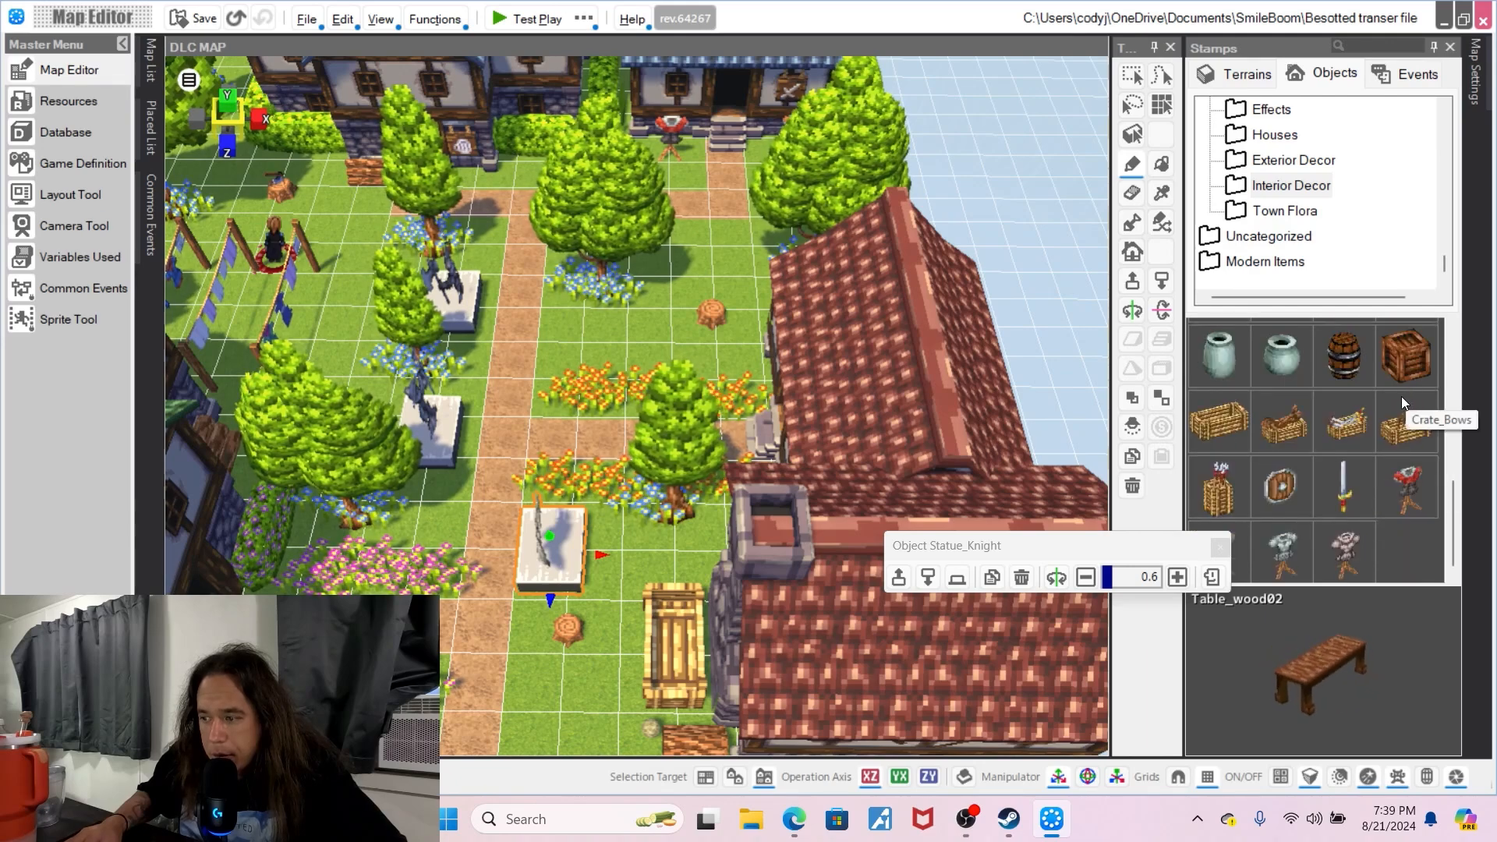
{"action": "scroll", "coordinate": [1395, 406], "scroll_direction": "up", "scroll_amount": 10}
{"action": "scroll", "coordinate": [676, 307], "scroll_direction": "up", "scroll_amount": 1}
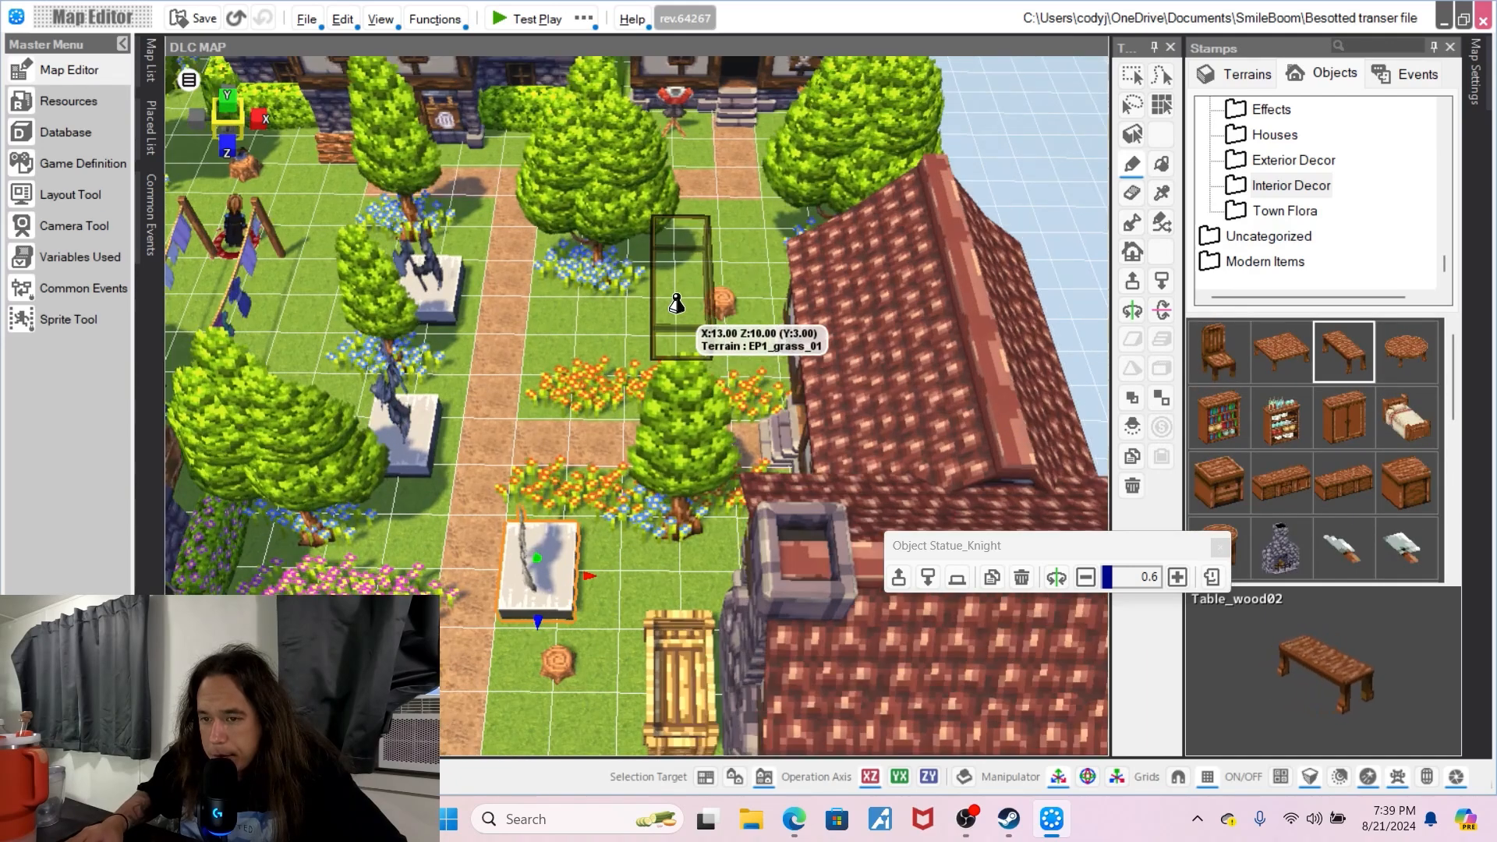
{"action": "right_click", "coordinate": [672, 303]}
{"action": "left_click", "coordinate": [636, 302]}
{"action": "mouse_move", "coordinate": [636, 318]}
{"action": "middle_mouse_down"}
{"action": "mouse_move", "coordinate": [571, 322]}
{"action": "mouse_move", "coordinate": [508, 288]}
{"action": "mouse_move", "coordinate": [633, 251]}
{"action": "mouse_move", "coordinate": [630, 281]}
{"action": "mouse_move", "coordinate": [608, 295]}
{"action": "mouse_move", "coordinate": [620, 318]}
{"action": "mouse_move", "coordinate": [655, 312]}
{"action": "middle_mouse_up"}
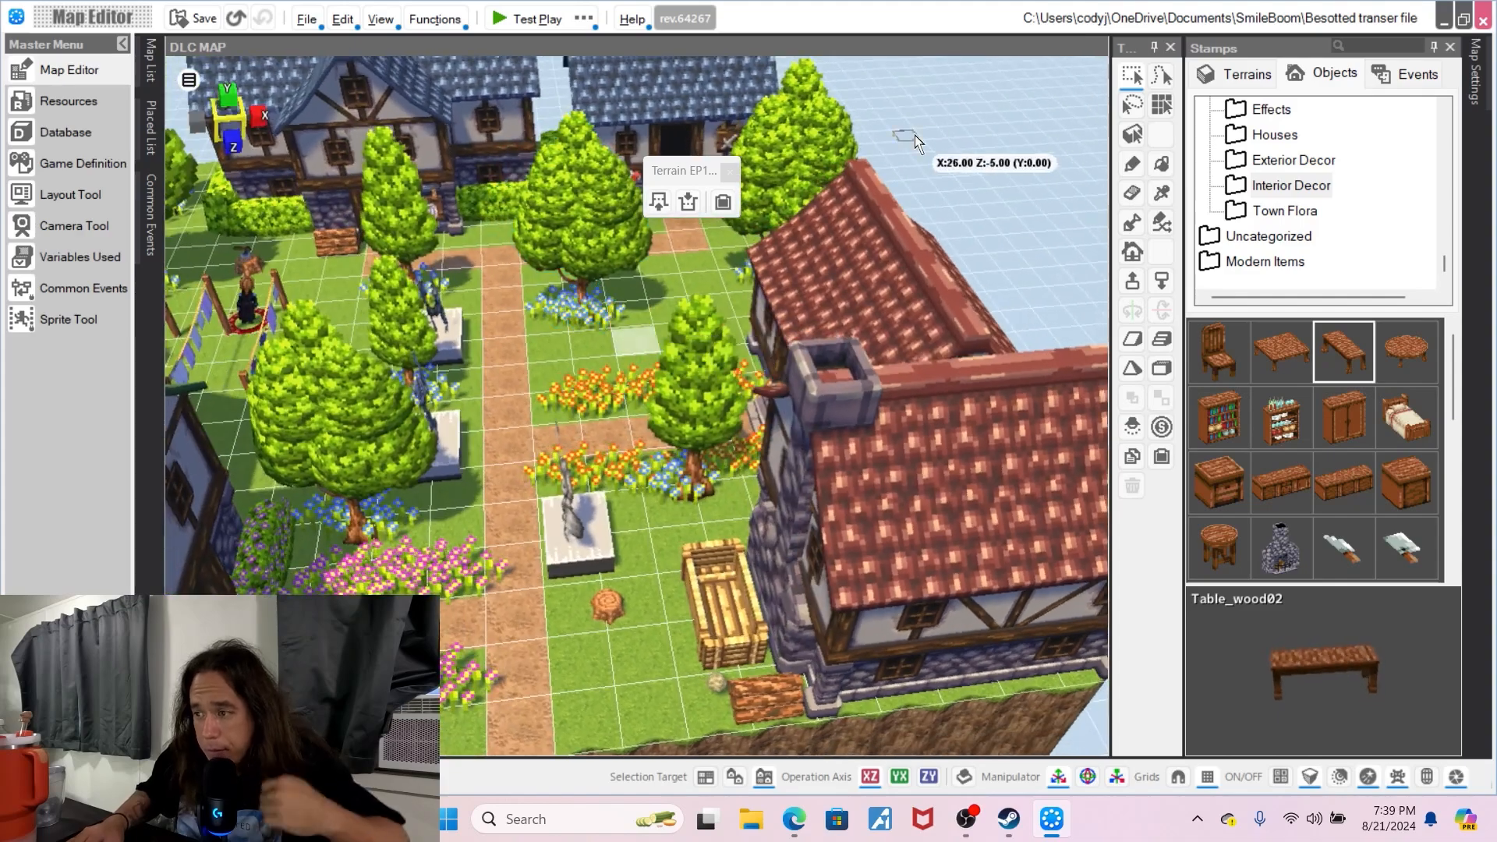
{"action": "middle_click_drag", "start_coordinate": [369, 316], "coordinate": [399, 223]}
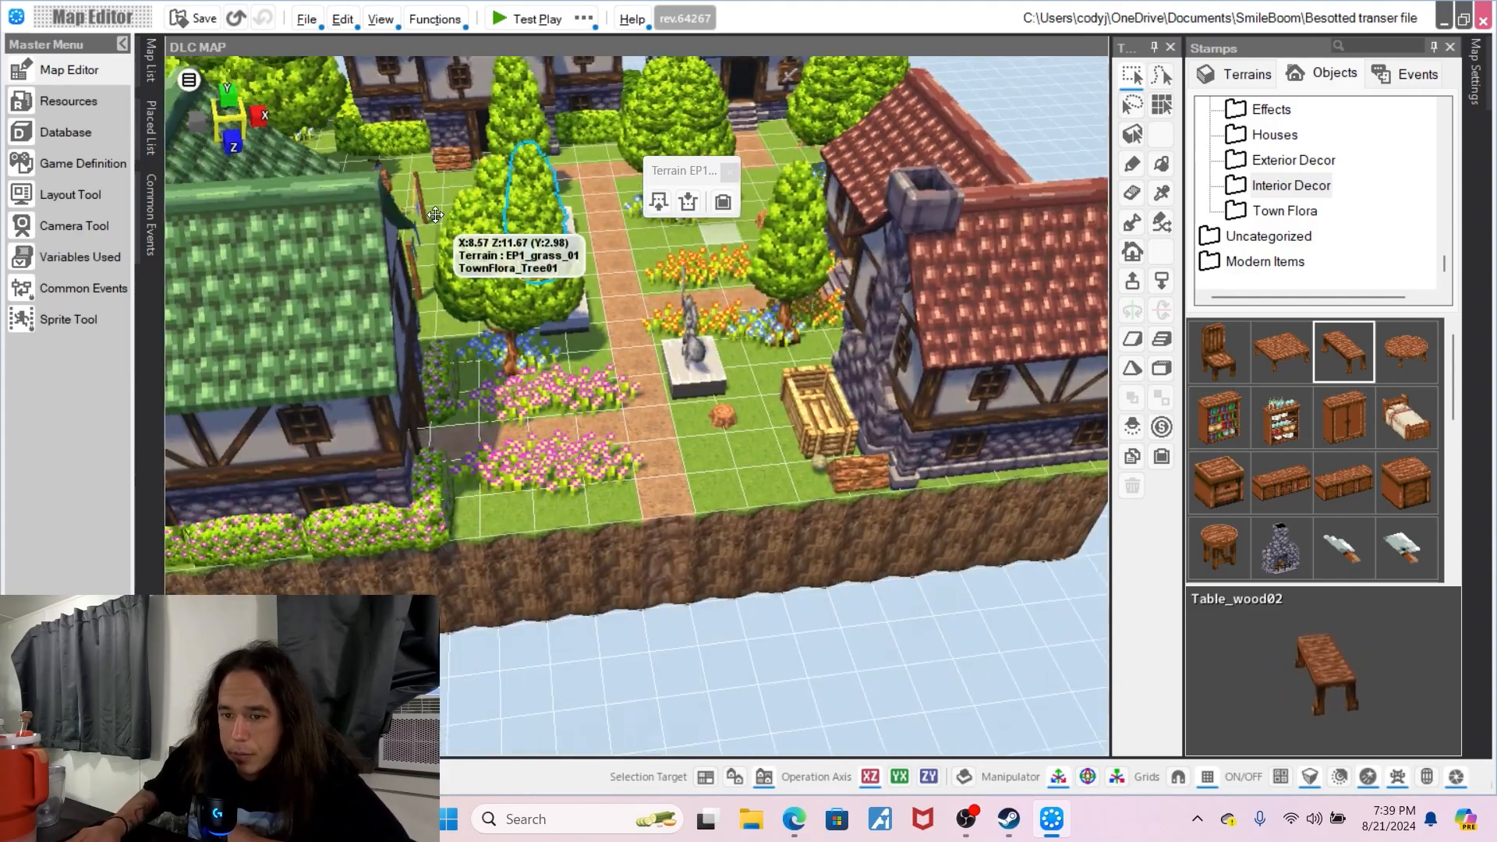
{"action": "left_click", "coordinate": [1233, 442]}
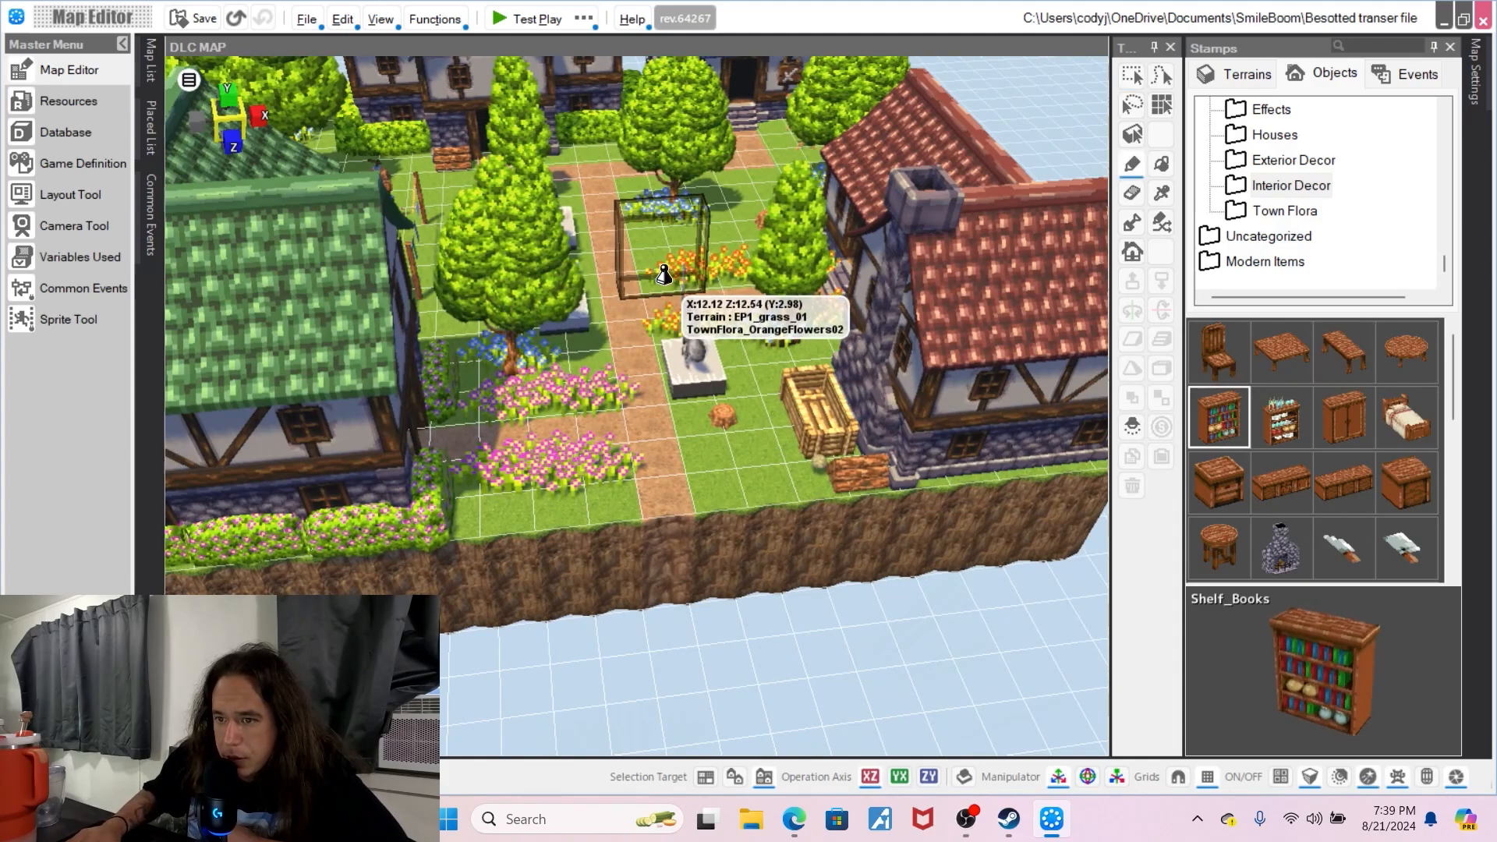
{"action": "right_click", "coordinate": [662, 245]}
{"action": "left_click", "coordinate": [655, 238]}
{"action": "right_click_drag", "start_coordinate": [654, 238], "coordinate": [591, 304]}
{"action": "middle_click_drag", "start_coordinate": [702, 261], "coordinate": [666, 322]}
{"action": "right_click_drag", "start_coordinate": [680, 316], "coordinate": [724, 285]}
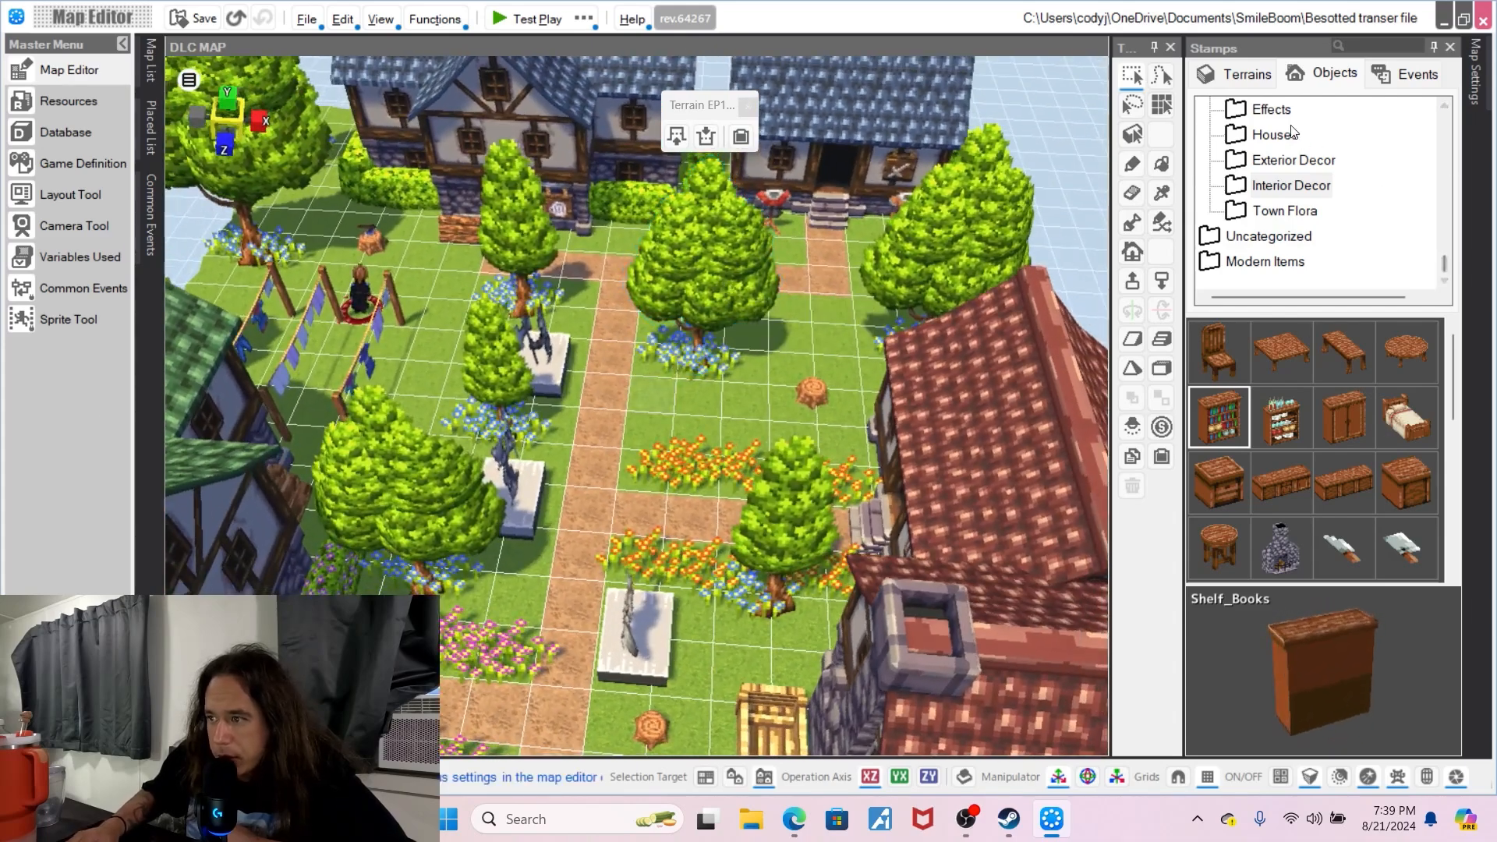
- Place Fog_1 objects from the Effects category around the village, including the dirt path, the pink flowers and the grass beside the crate
{"action": "scroll", "coordinate": [1291, 139], "scroll_direction": "up", "scroll_amount": 1}
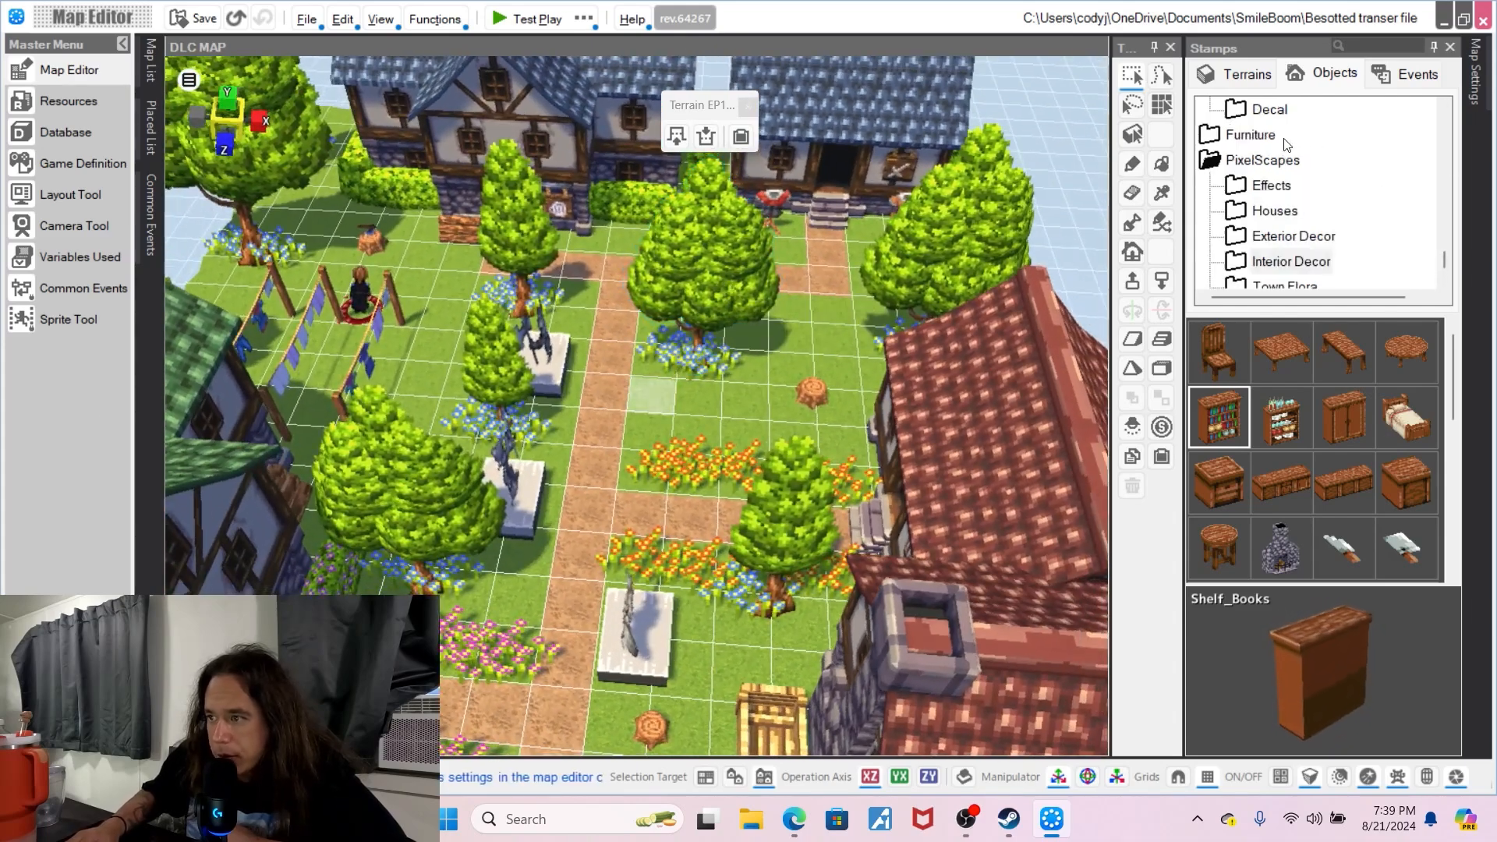
{"action": "left_click", "coordinate": [1278, 186]}
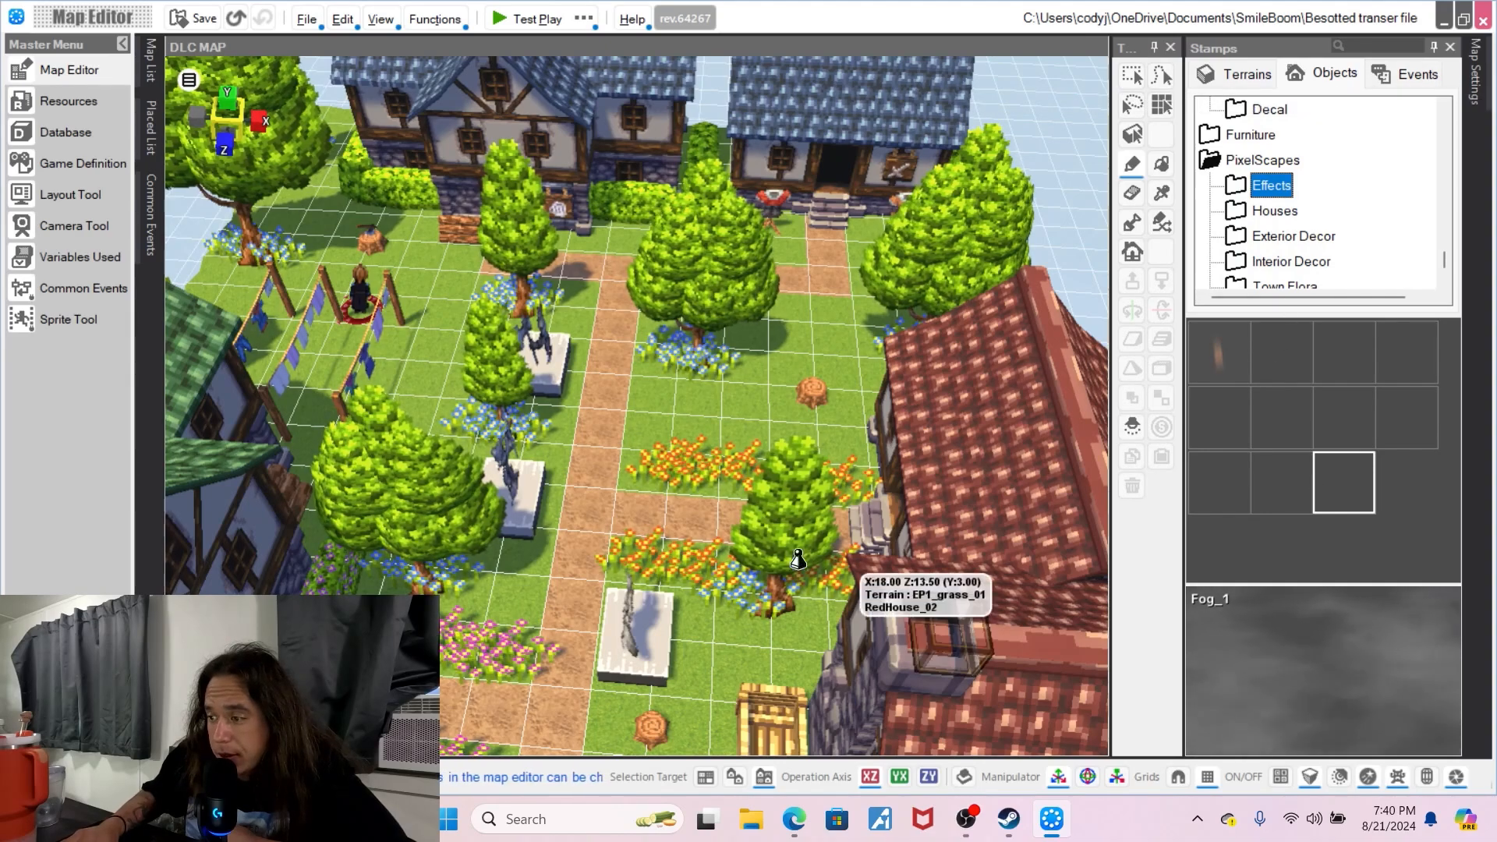
{"action": "left_click", "coordinate": [601, 495]}
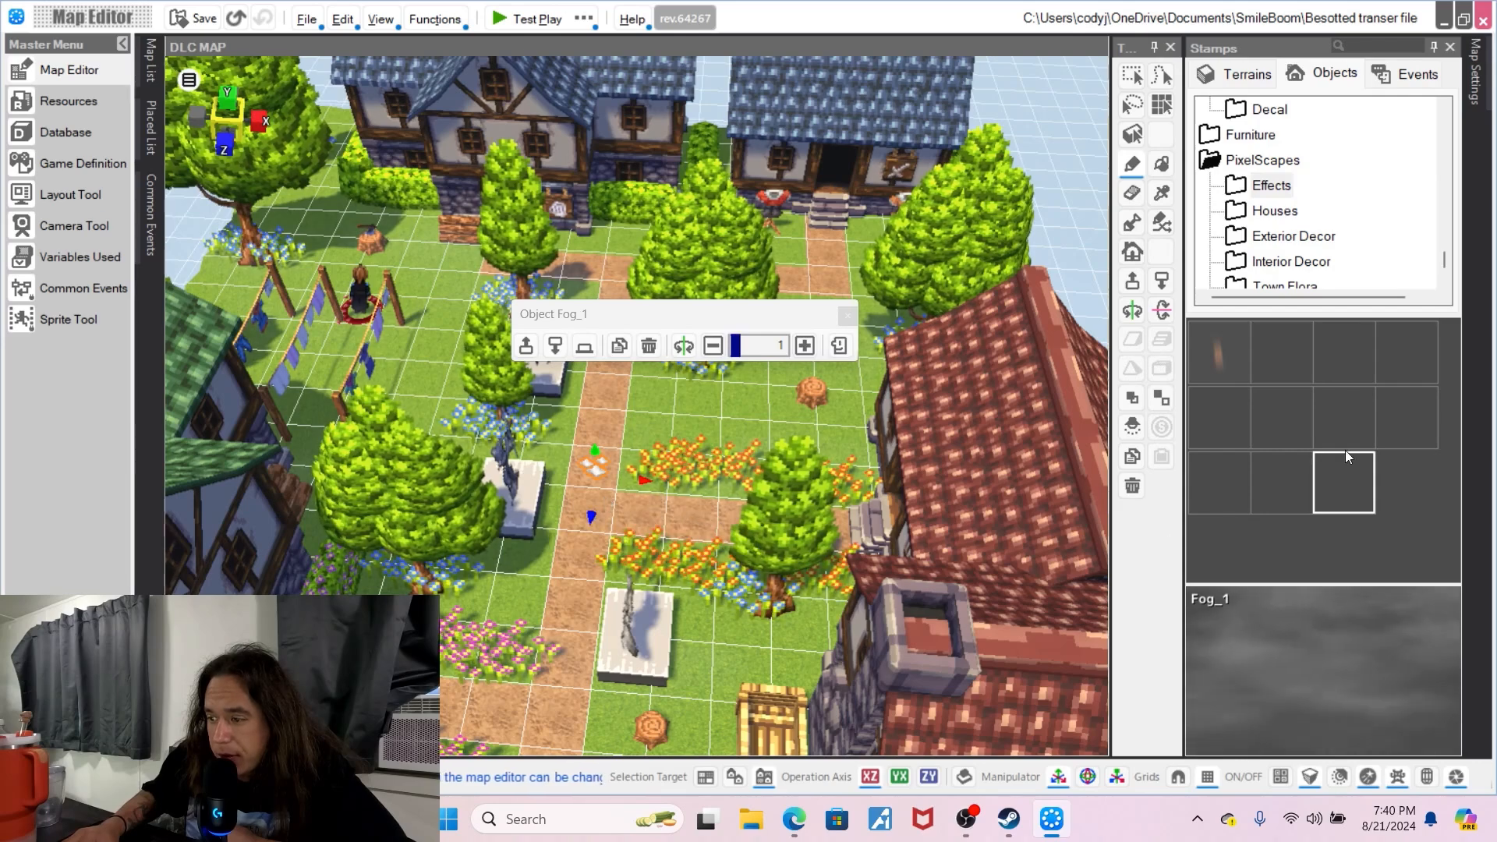
{"action": "left_click", "coordinate": [841, 269]}
{"action": "middle_click_drag", "start_coordinate": [746, 348], "coordinate": [801, 326]}
{"action": "left_click", "coordinate": [660, 285]}
{"action": "middle_click_drag", "start_coordinate": [660, 286], "coordinate": [620, 233]}
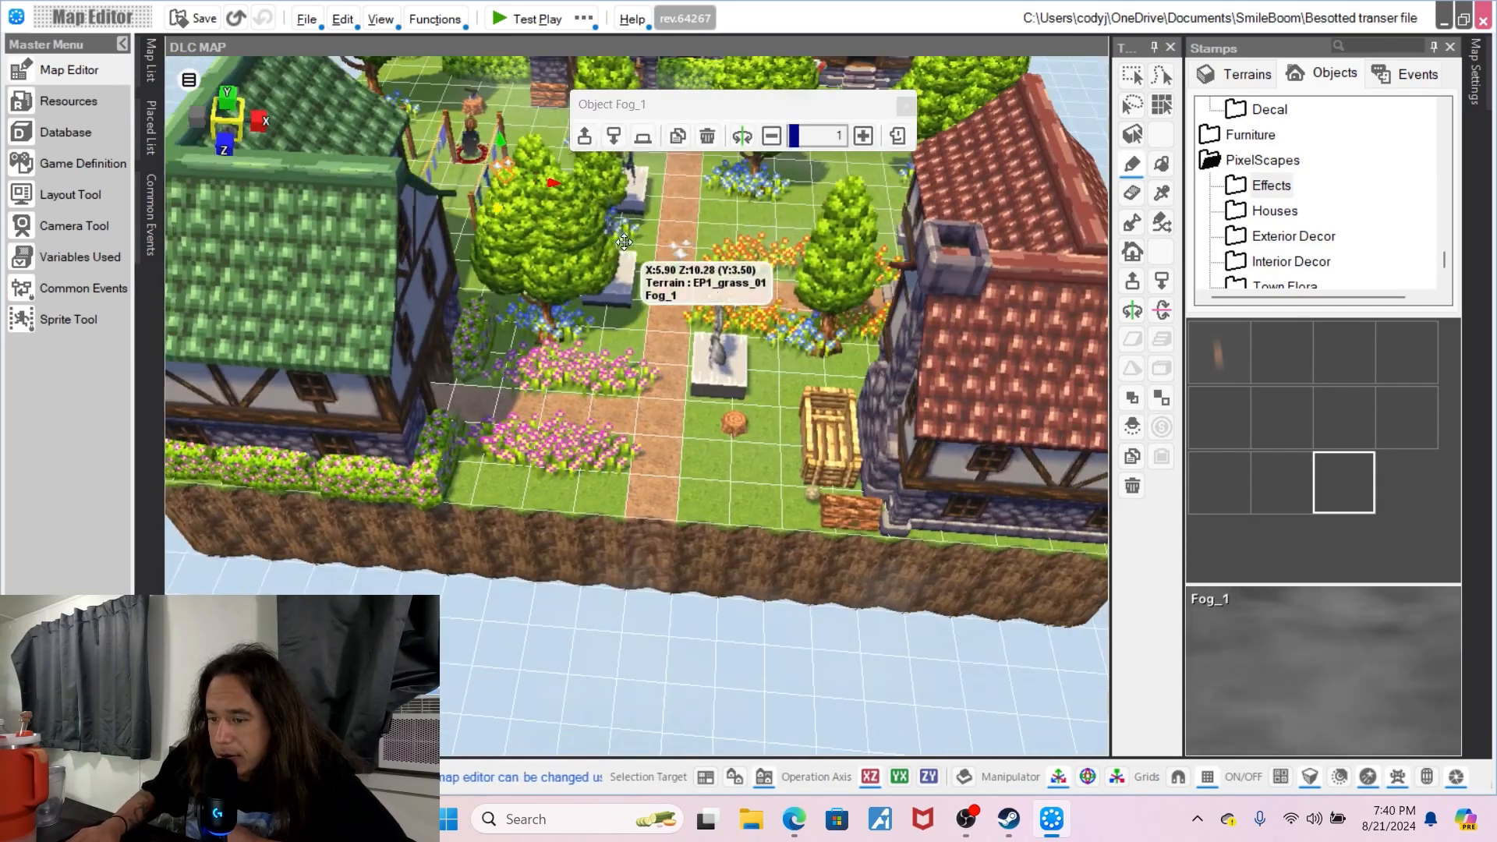
{"action": "left_click", "coordinate": [763, 516]}
{"action": "left_click", "coordinate": [563, 371]}
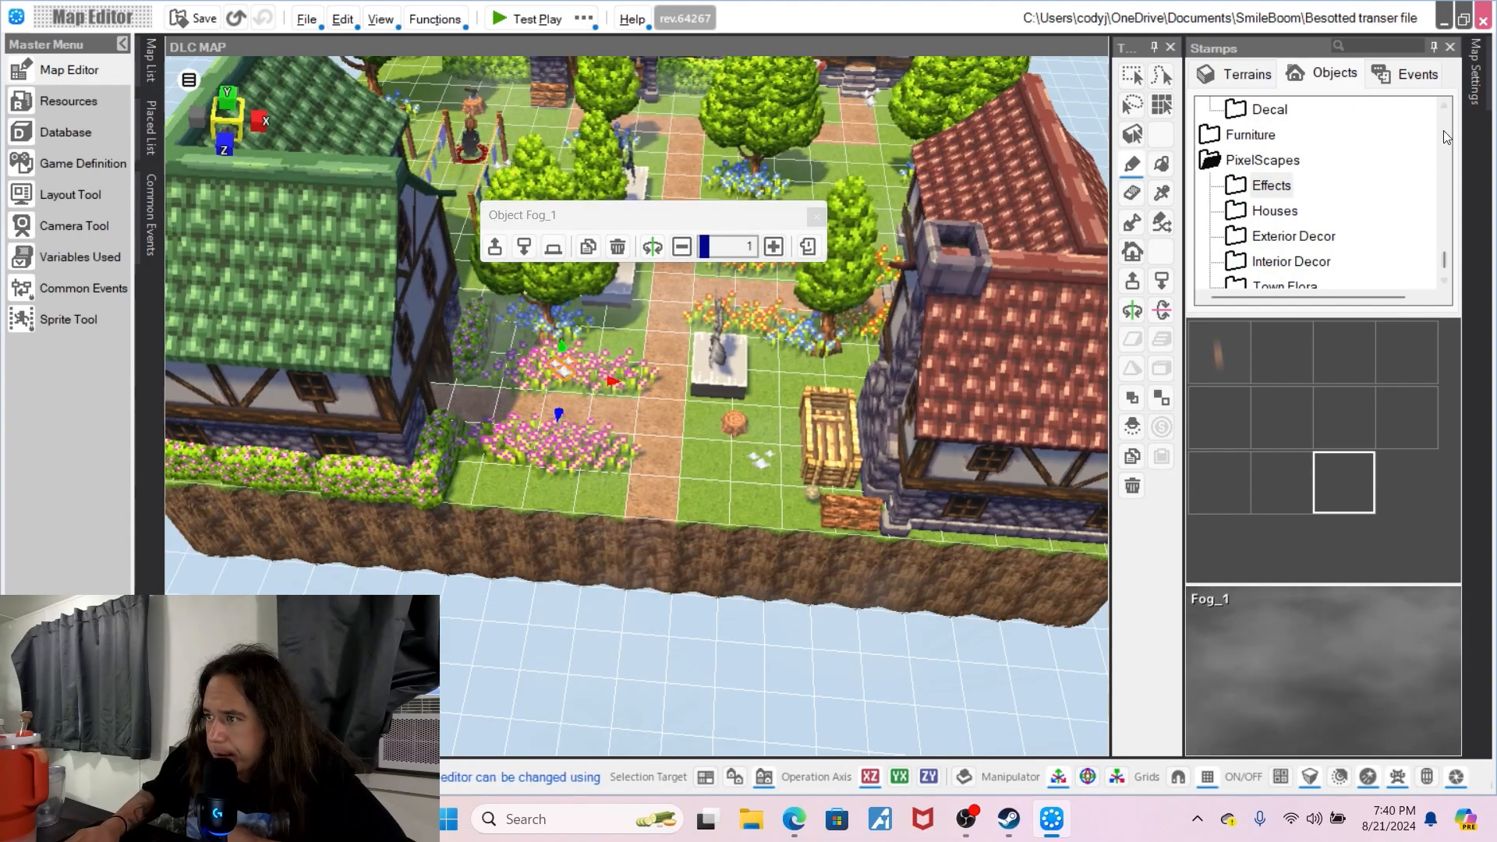
- Apply the Indoor(Night) rendering preset in the map settings and check the fog in the dark
{"action": "left_click", "coordinate": [1475, 78]}
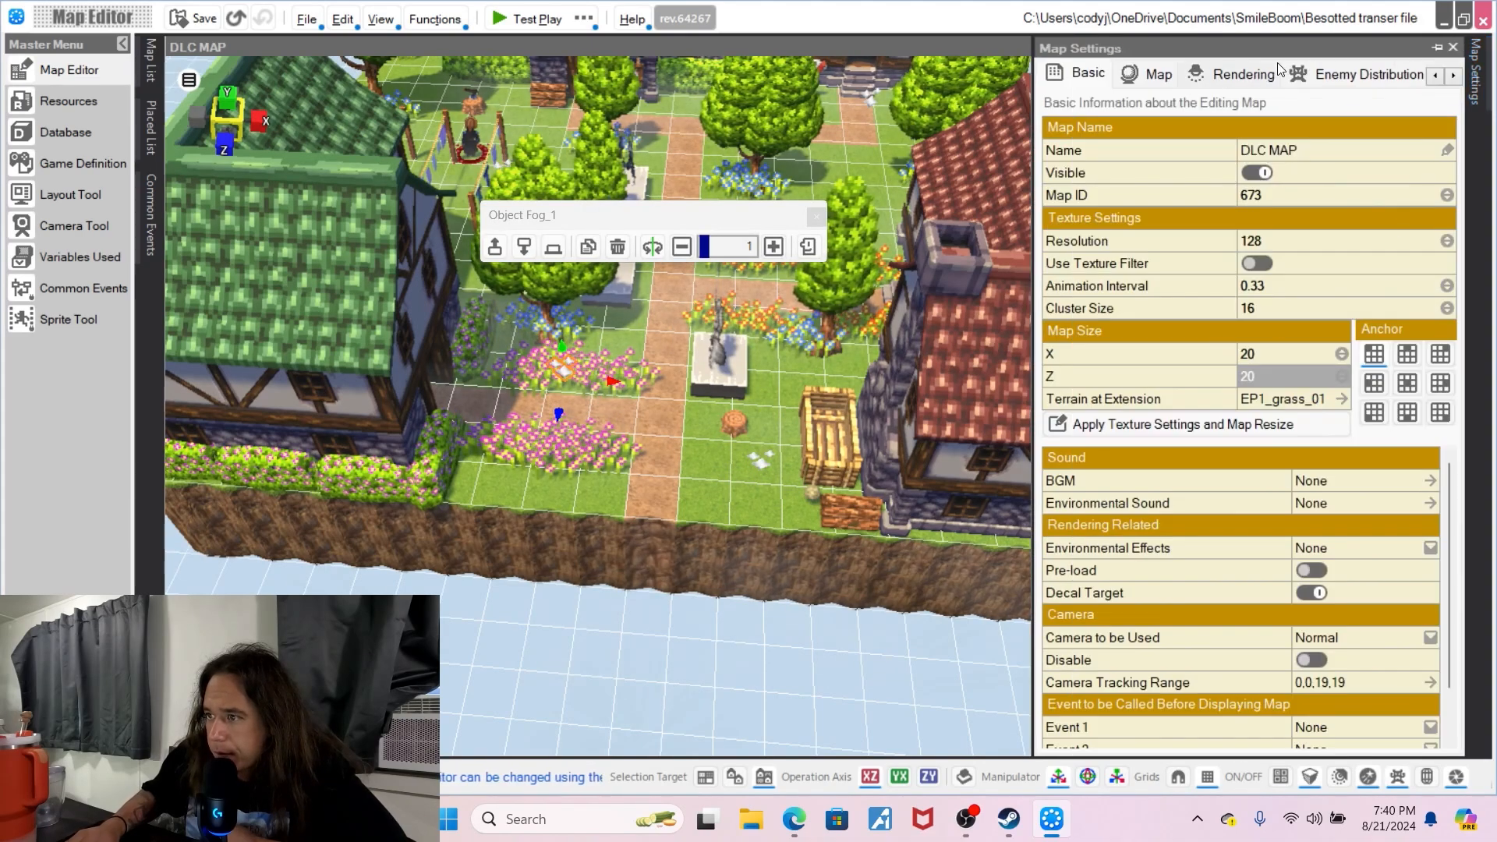
{"action": "left_click", "coordinate": [1244, 73]}
{"action": "left_click", "coordinate": [1149, 394]}
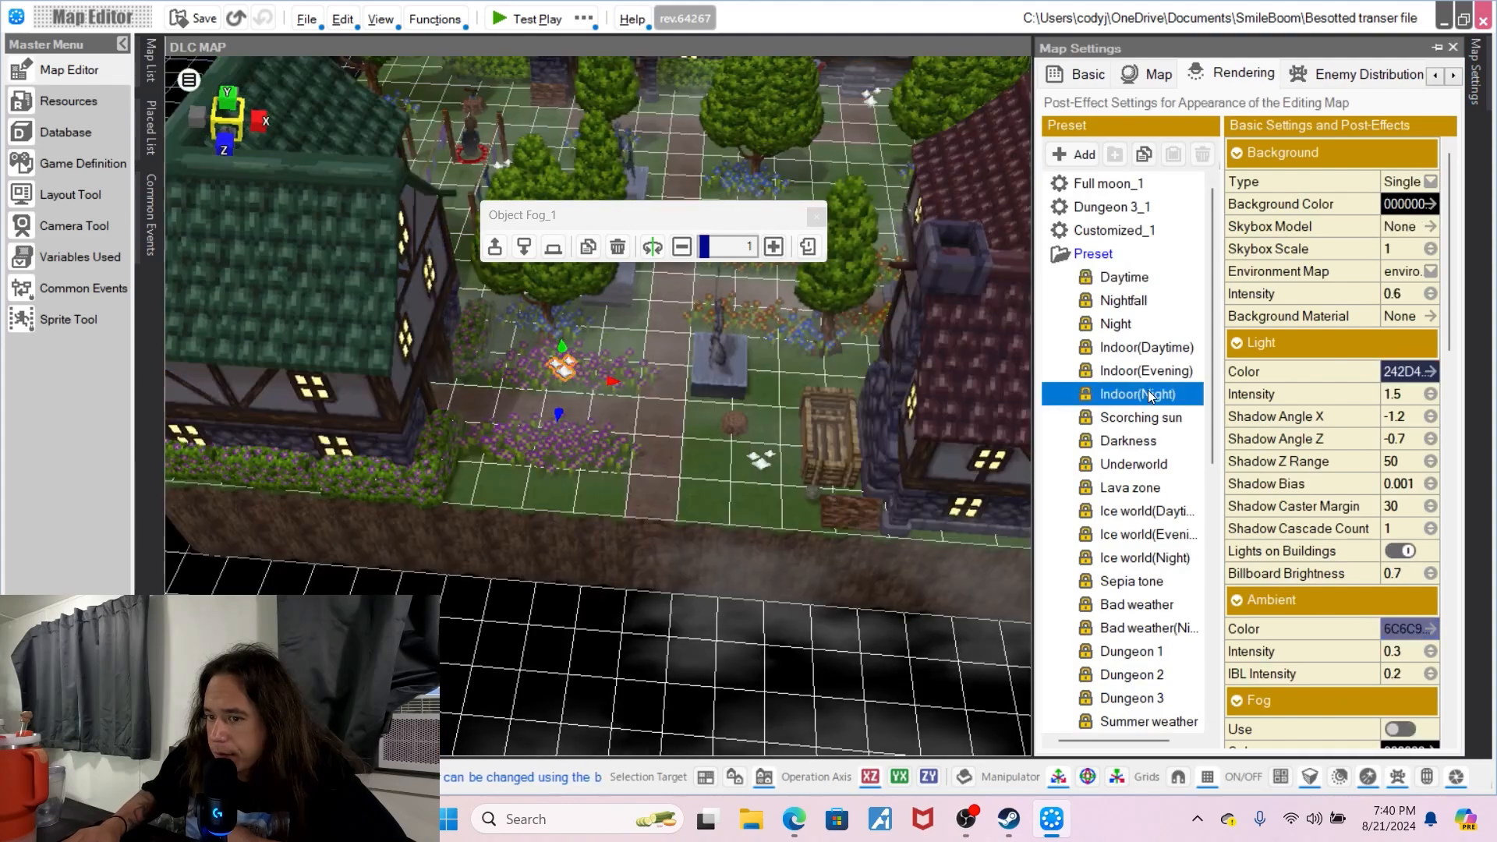
{"action": "middle_click_drag", "start_coordinate": [727, 422], "coordinate": [736, 475]}
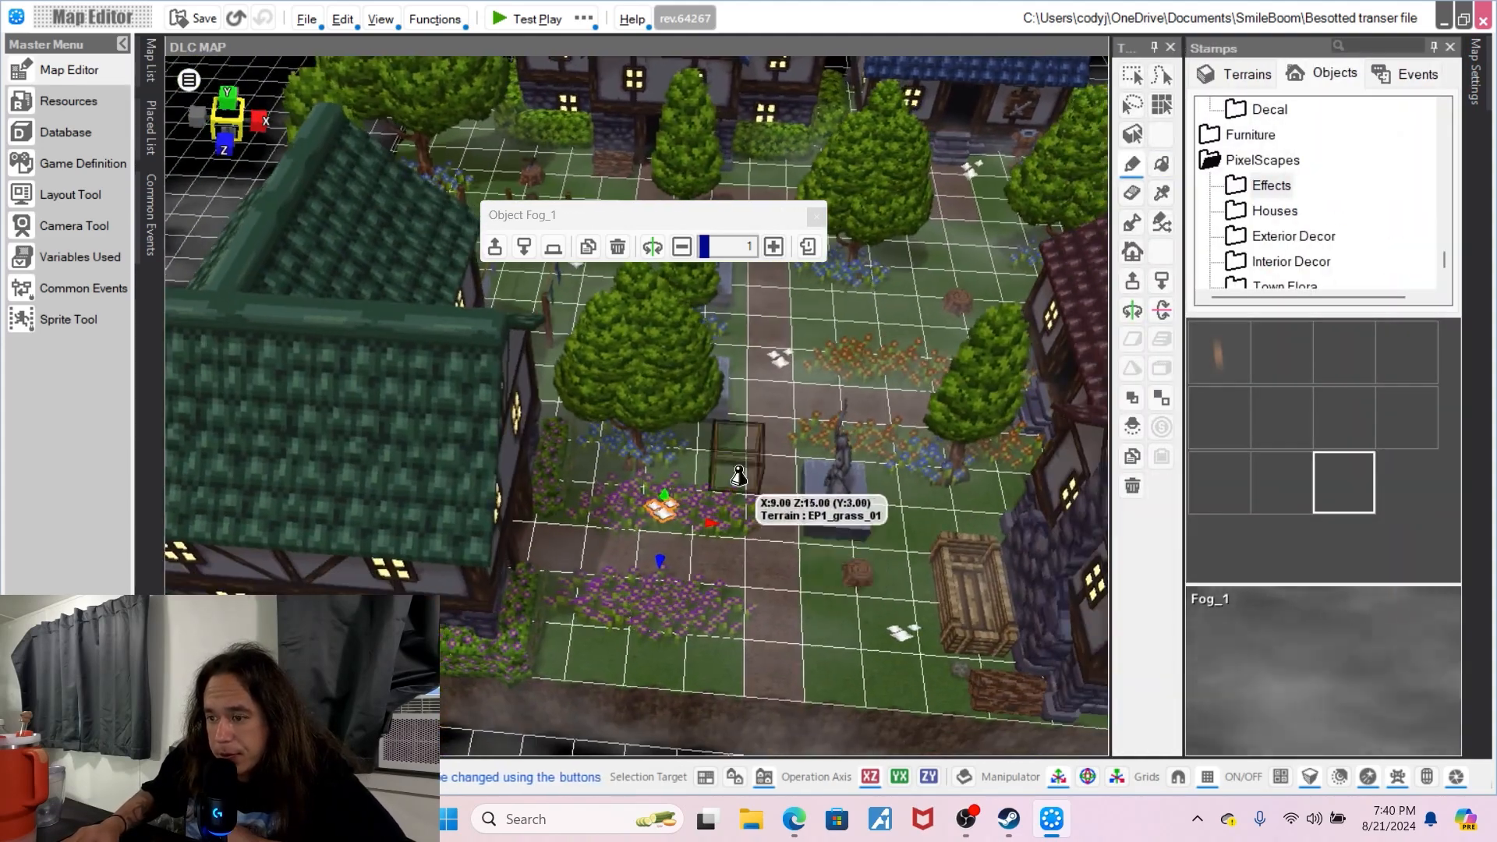
- Compare the Night, Sepia tone, three Ice world and Underworld rendering presets on the map
{"action": "left_click", "coordinate": [1473, 72]}
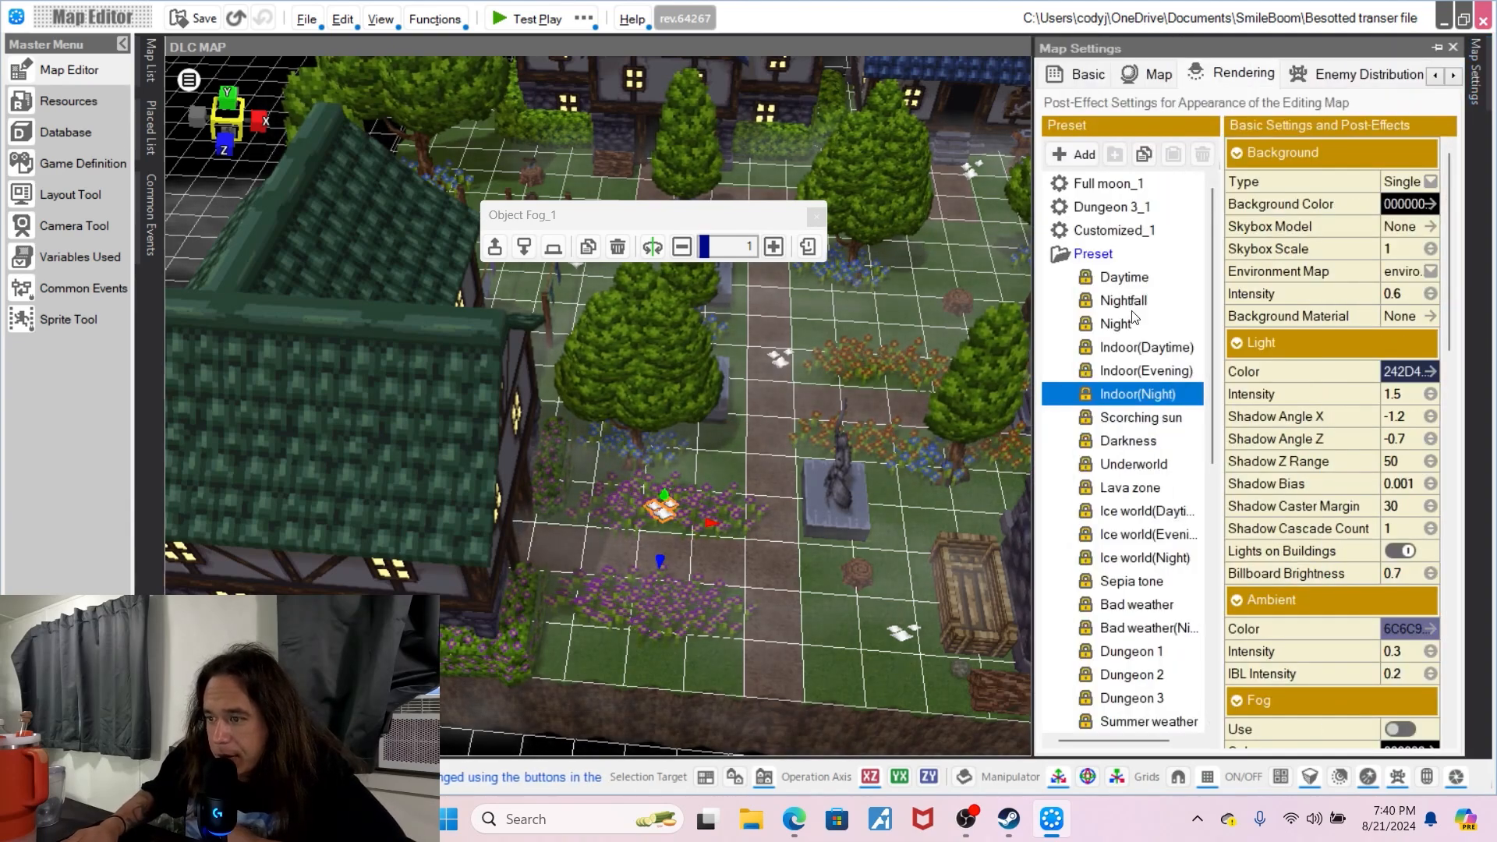
{"action": "left_click", "coordinate": [1115, 324]}
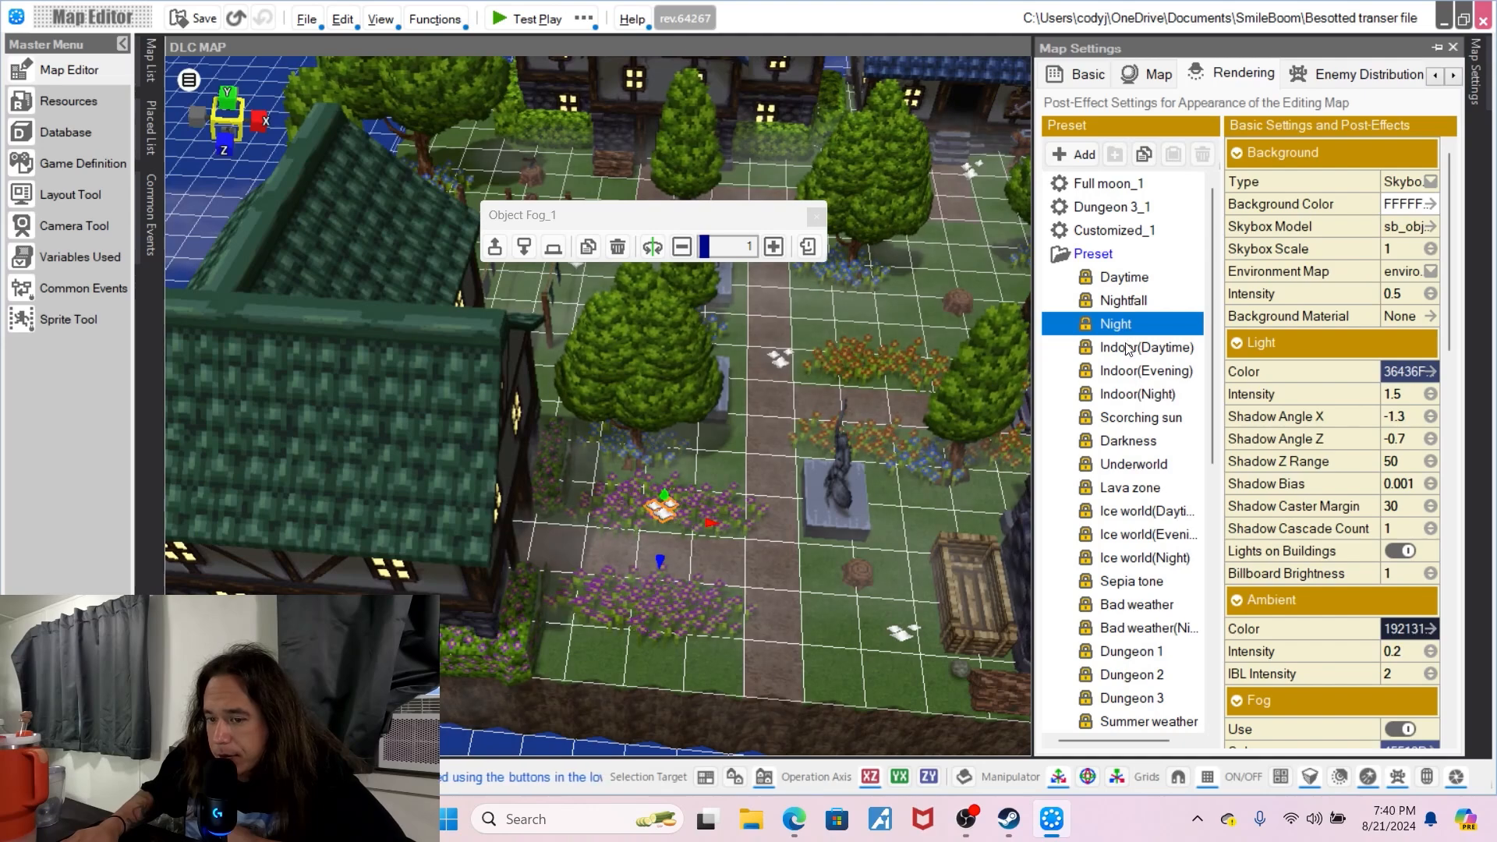
{"action": "left_click", "coordinate": [1131, 581]}
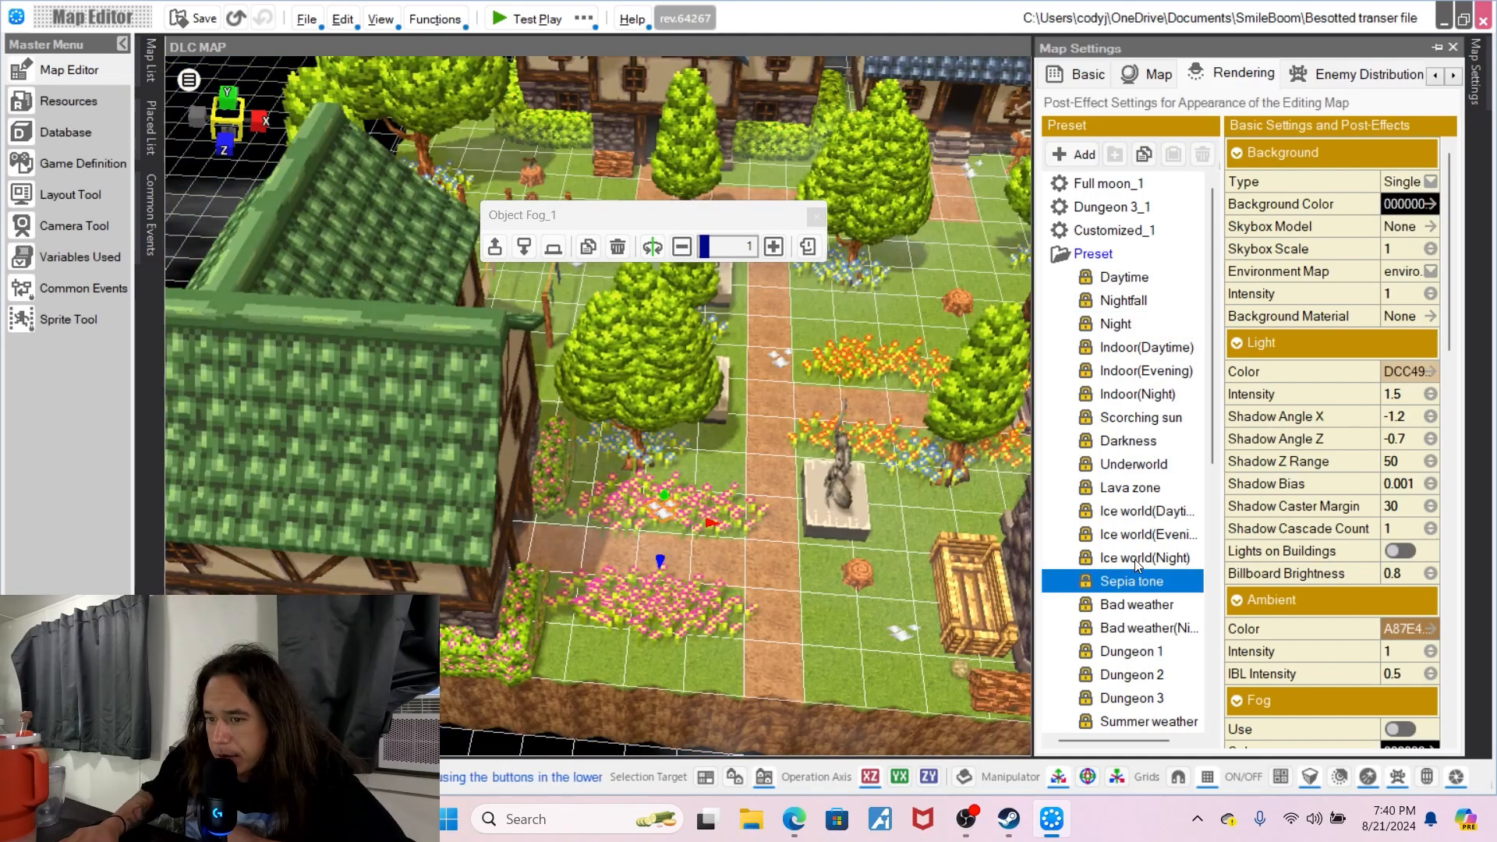
{"action": "left_click", "coordinate": [1136, 559]}
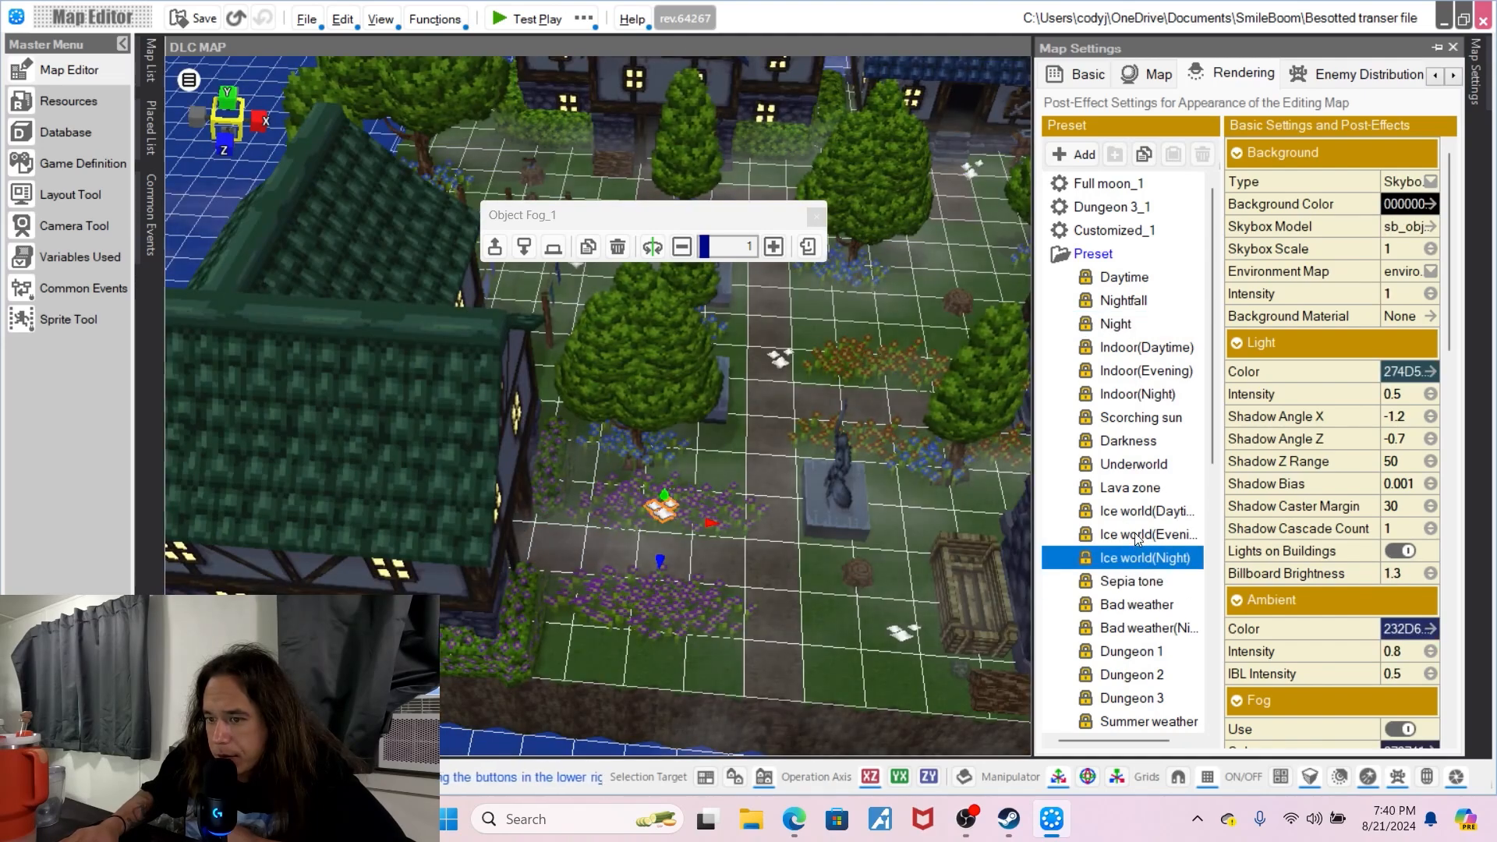
{"action": "left_click", "coordinate": [1136, 536]}
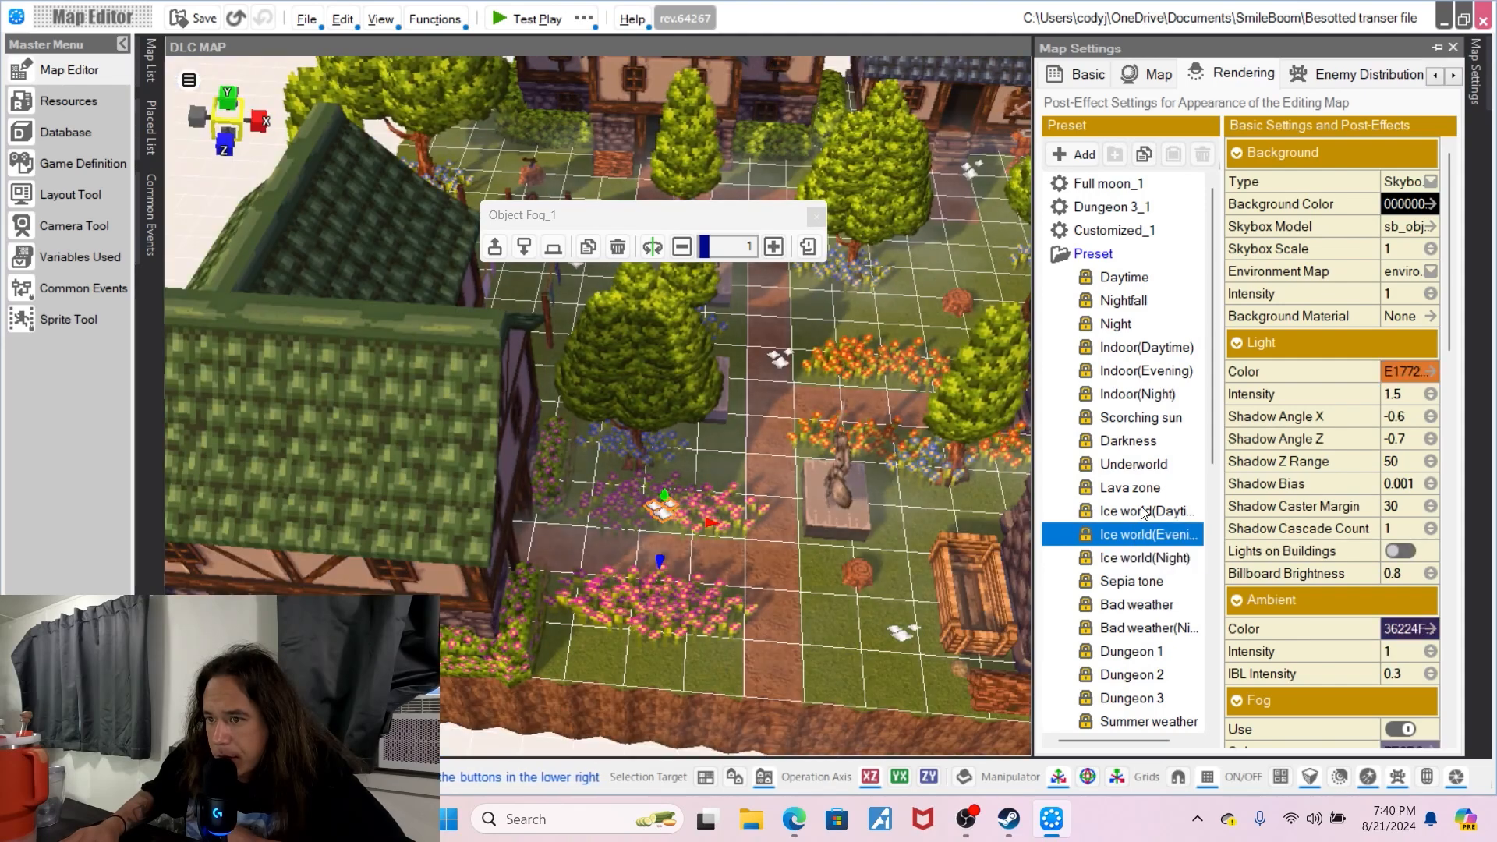
{"action": "left_click", "coordinate": [1143, 512]}
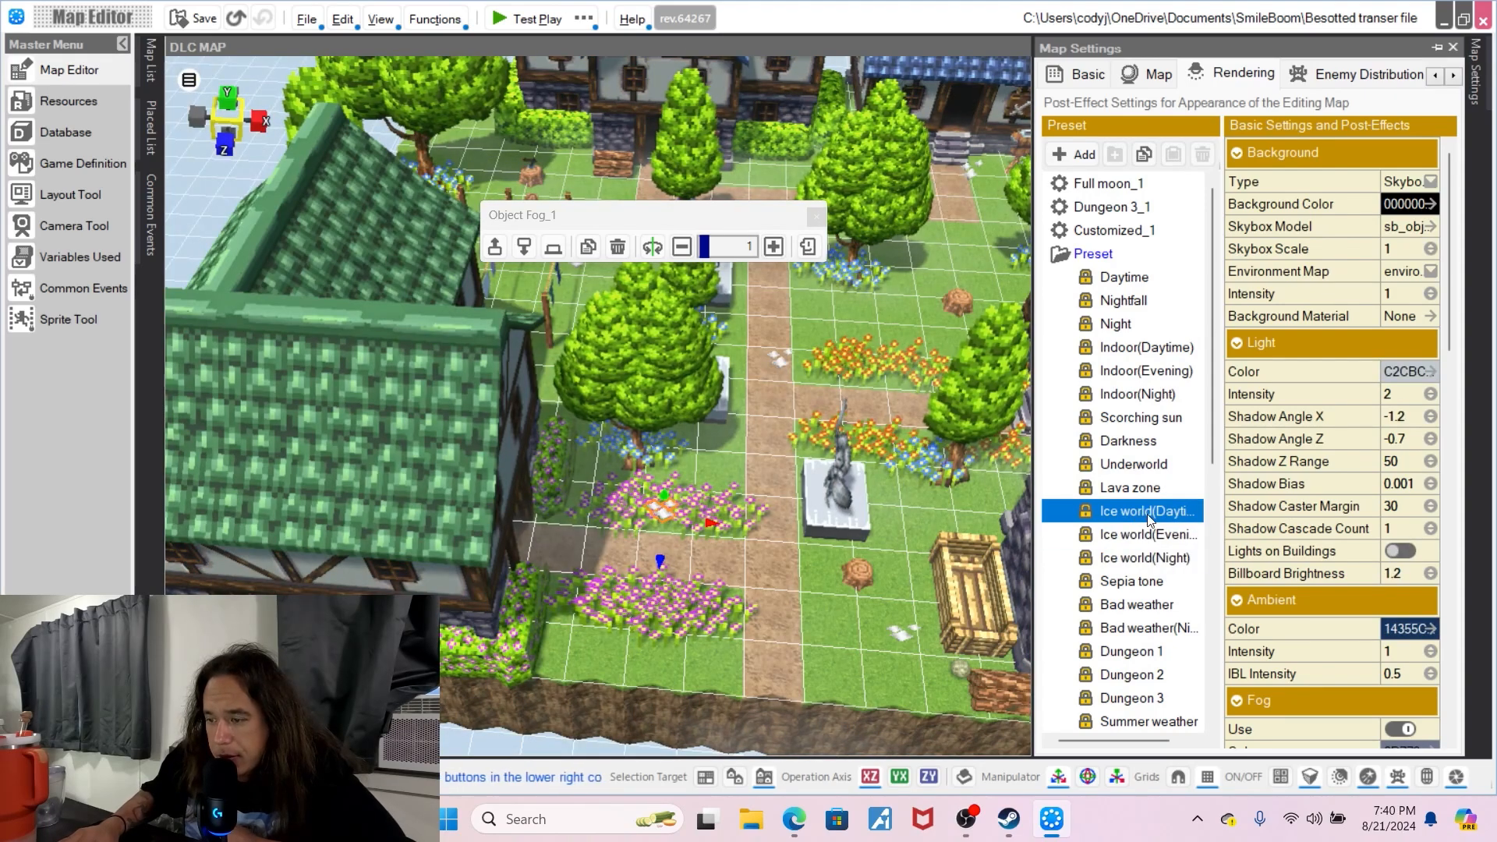
{"action": "left_click", "coordinate": [1142, 465]}
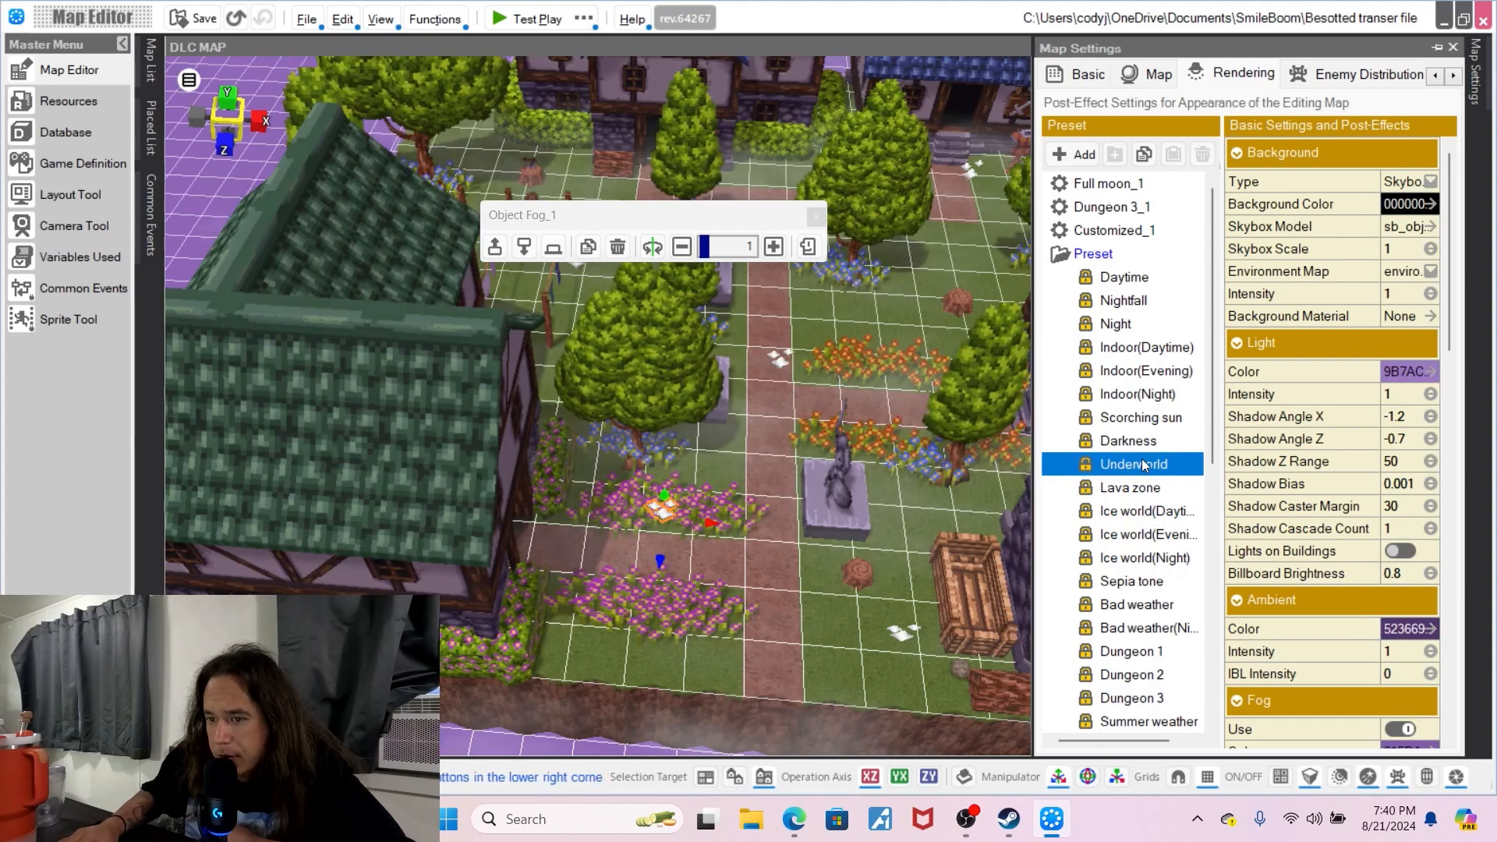
- Try the night Fancied sky, Milky way, Full moon, Barrier(Daytime) and Barrier(Night) rendering presets on the map
{"action": "scroll", "coordinate": [1115, 646], "scroll_direction": "down", "scroll_amount": 2}
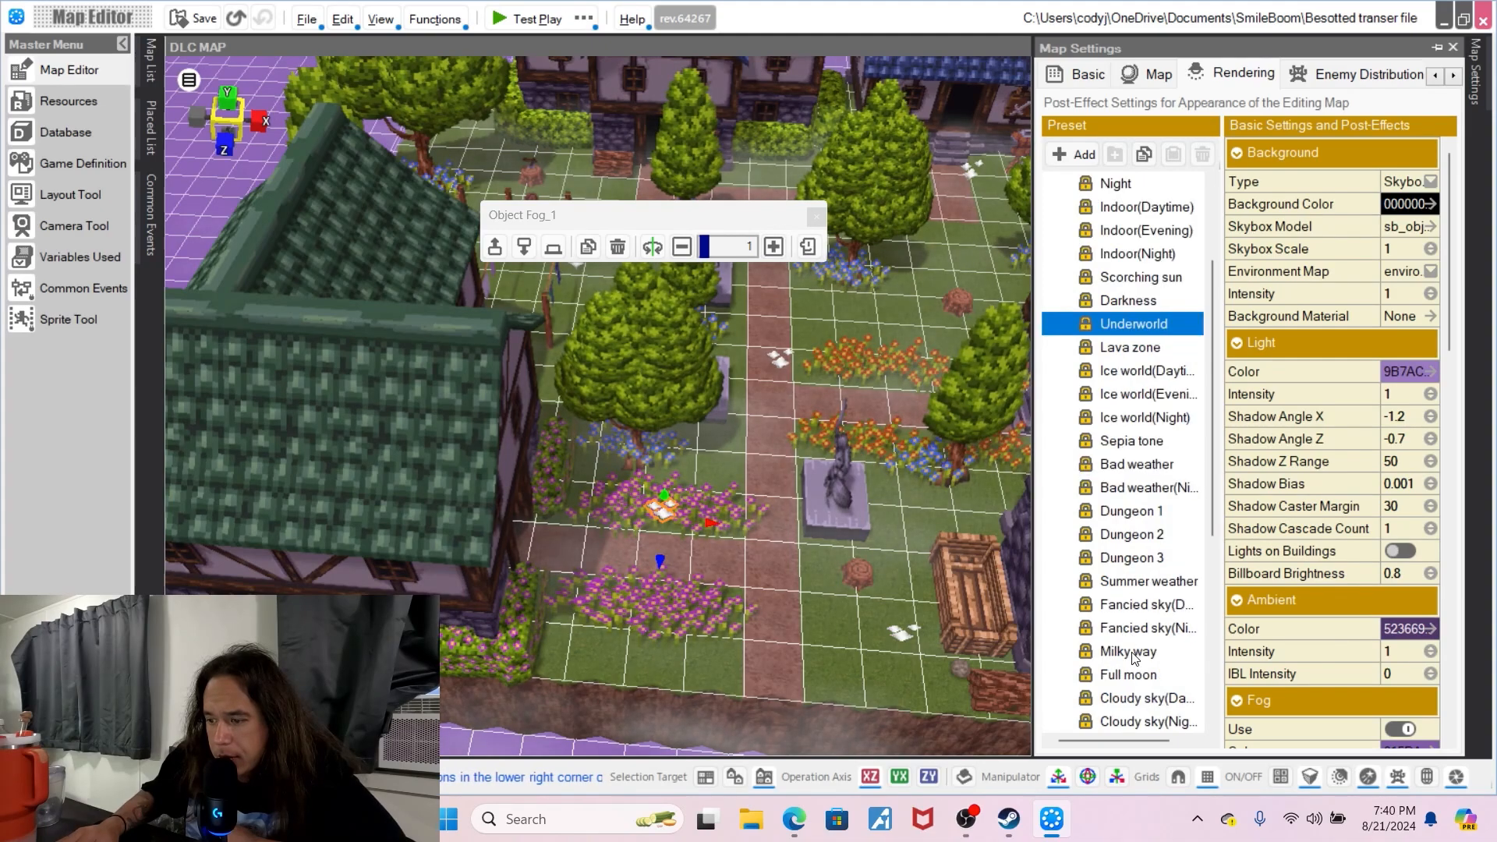
{"action": "left_click", "coordinate": [1138, 628]}
{"action": "left_click", "coordinate": [1130, 652]}
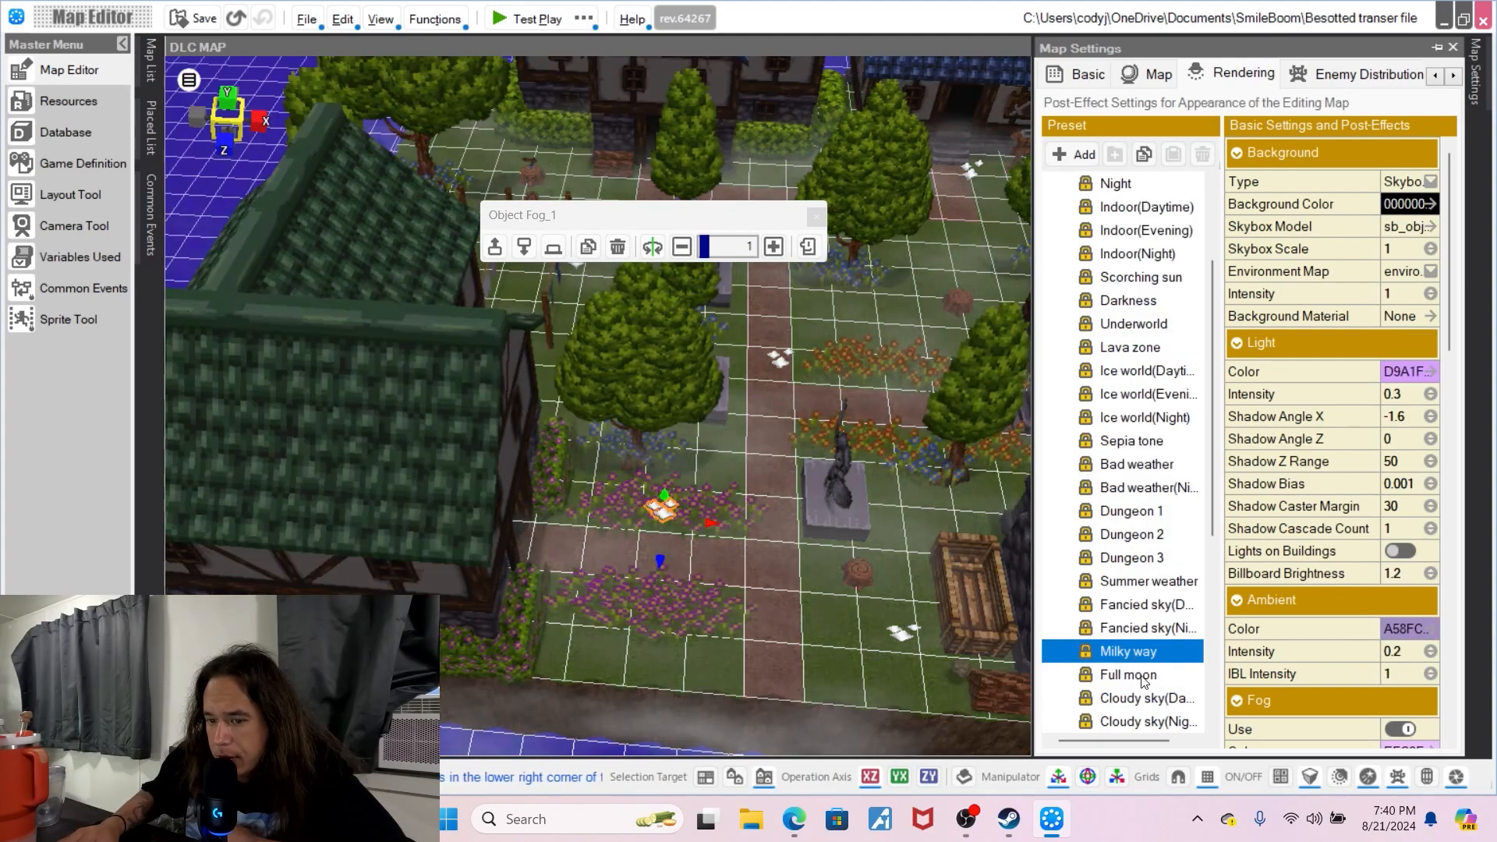
{"action": "left_click", "coordinate": [1146, 686]}
{"action": "scroll", "coordinate": [1146, 682], "scroll_direction": "down", "scroll_amount": 1}
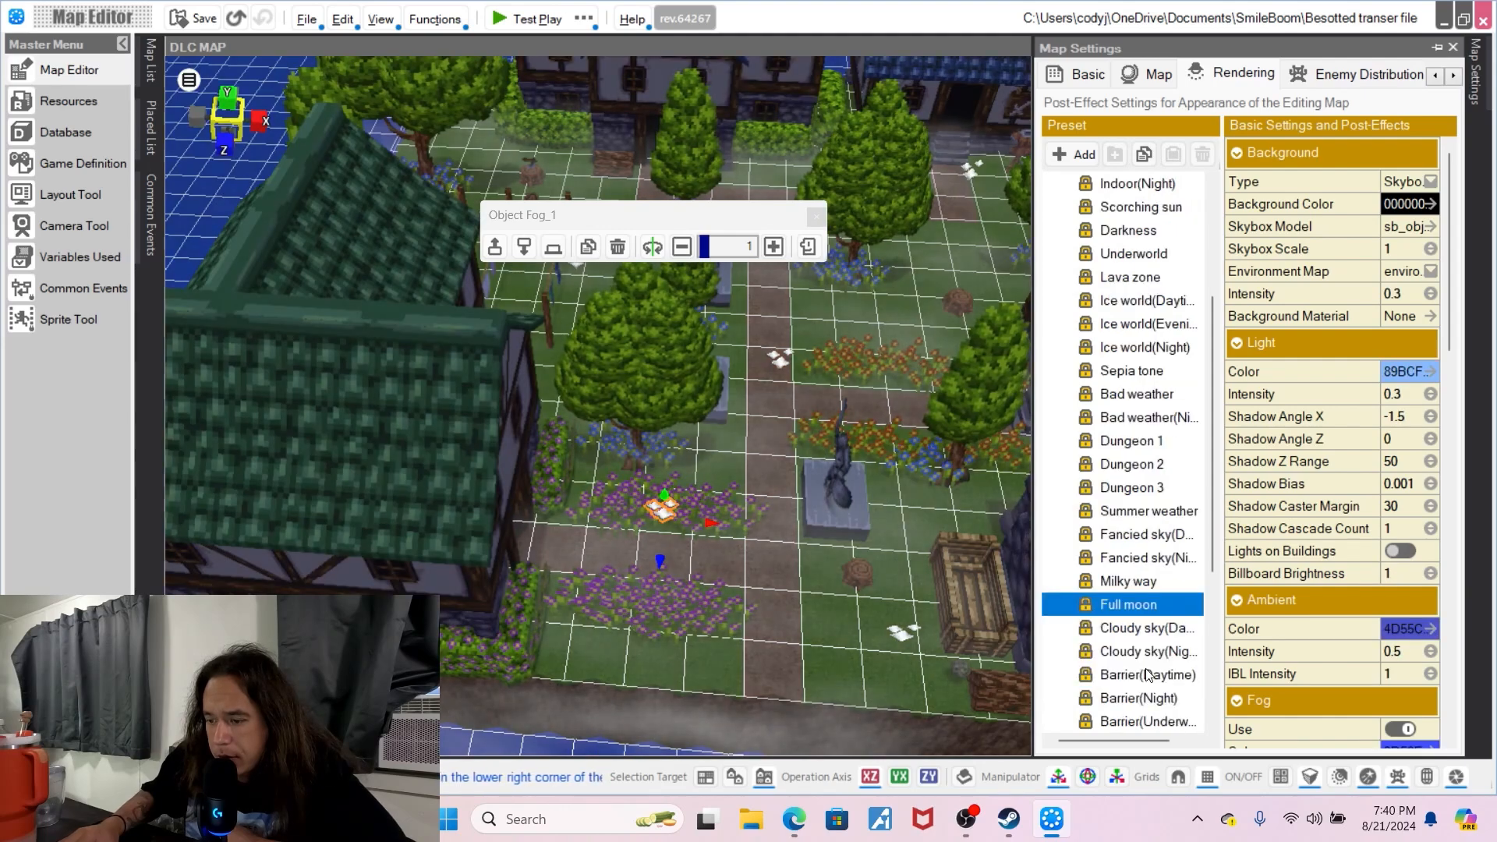
{"action": "left_click", "coordinate": [1148, 675]}
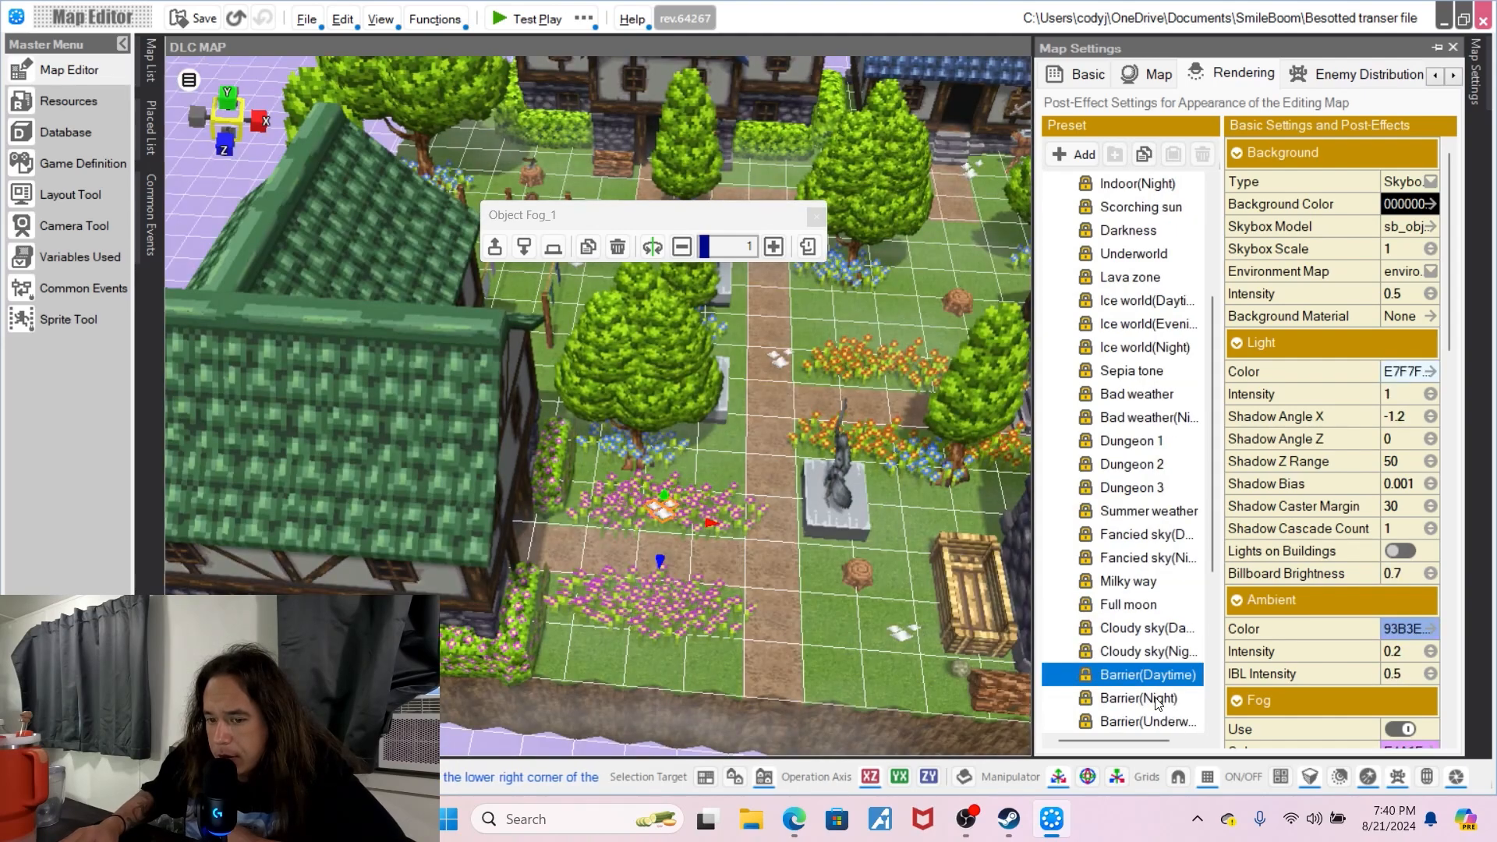
{"action": "left_click", "coordinate": [1158, 699]}
- Try the EP_1(Daytime), EP_1(Evening) and EP_1(Cloudy) rendering presets on the map
{"action": "scroll", "coordinate": [1159, 690], "scroll_direction": "down", "scroll_amount": 3}
{"action": "left_click", "coordinate": [1156, 674]}
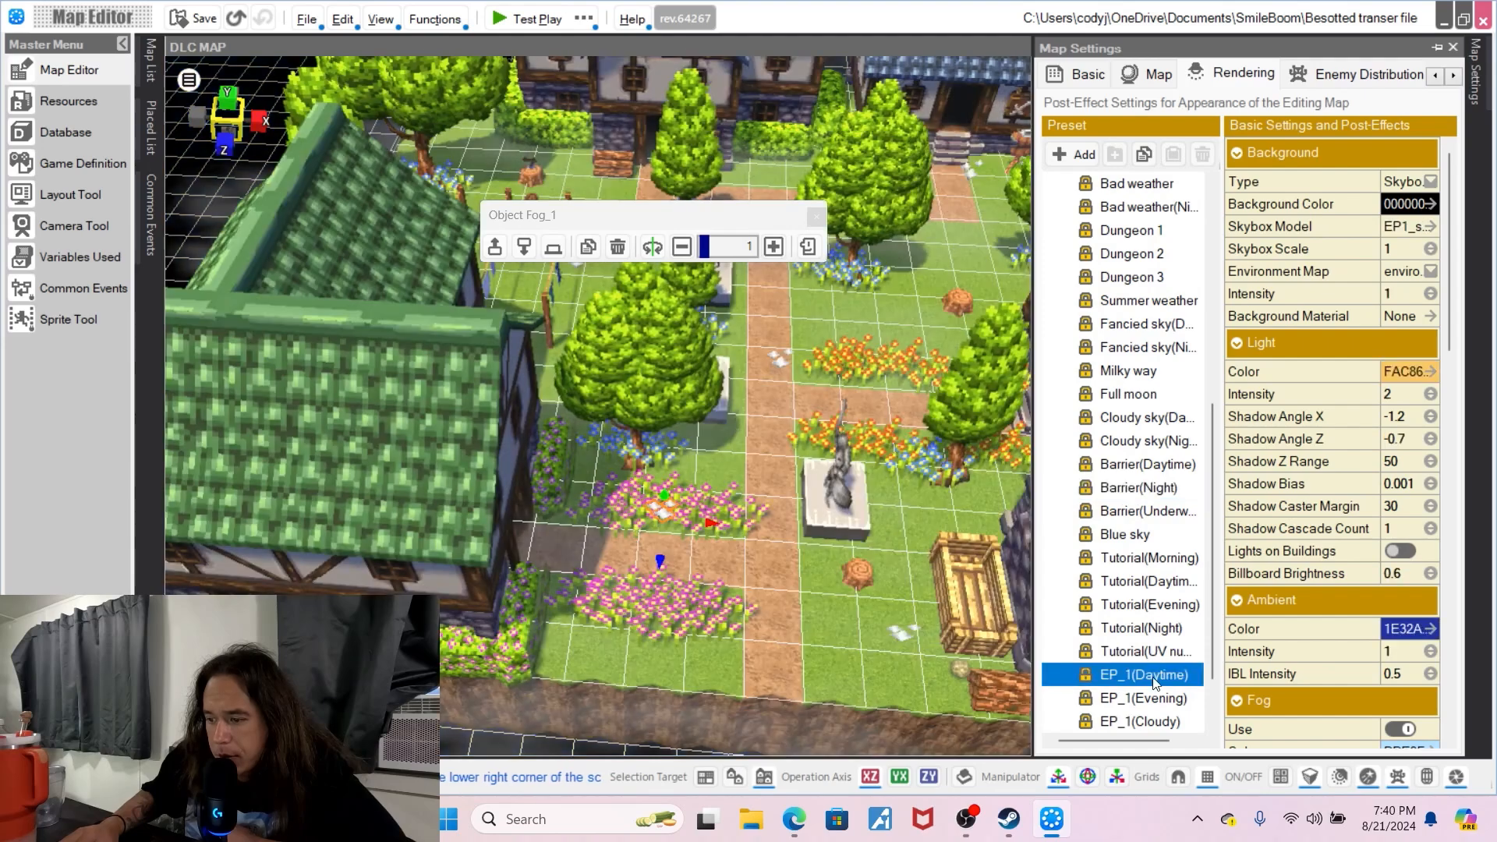
{"action": "left_click", "coordinate": [1158, 700]}
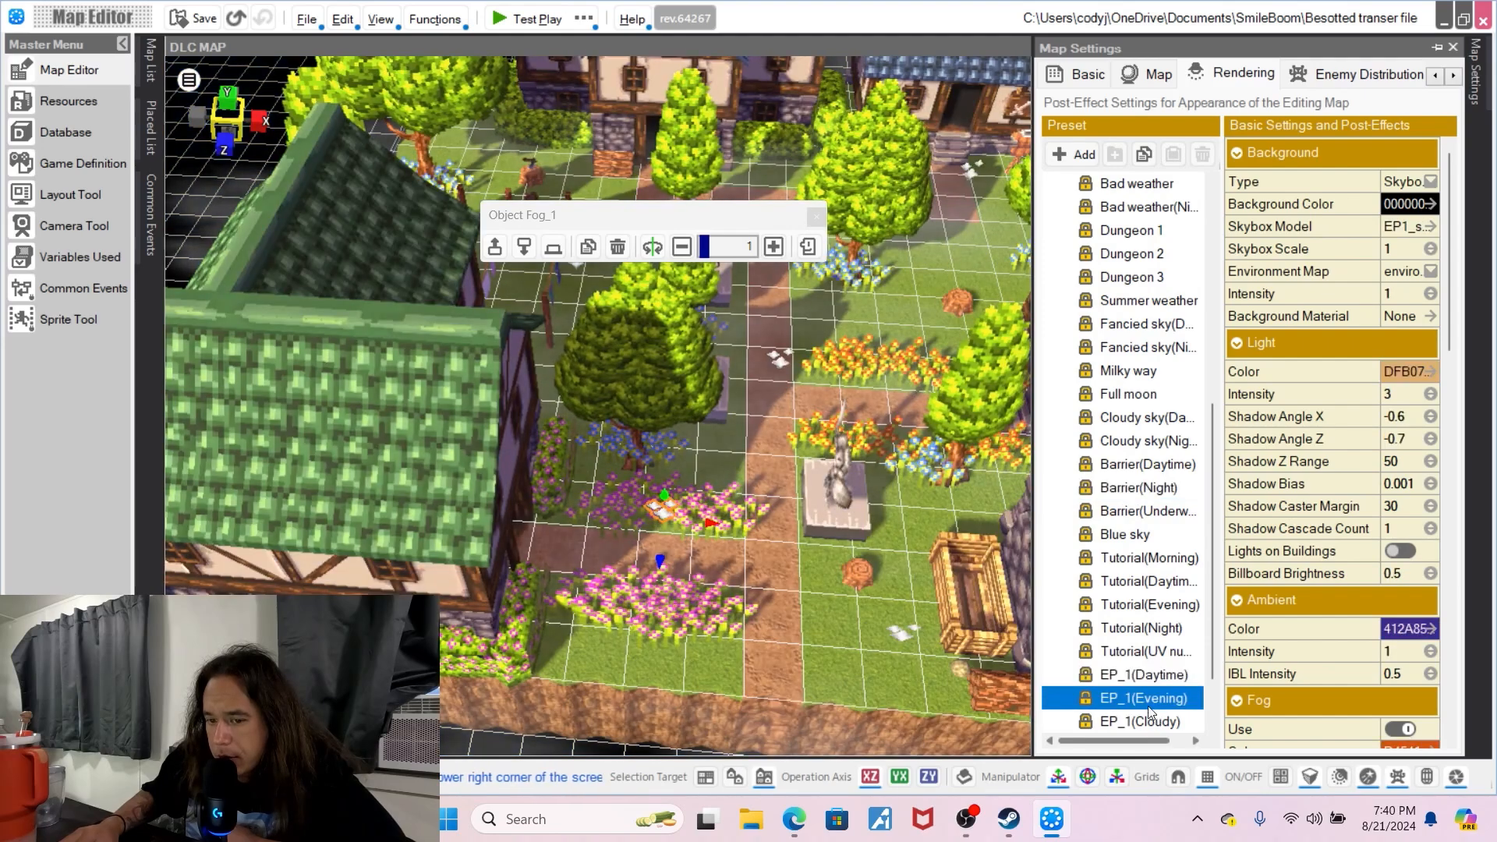
{"action": "left_click", "coordinate": [1150, 731]}
{"action": "scroll", "coordinate": [1151, 725], "scroll_direction": "down", "scroll_amount": 2}
- Apply the Night rendering preset to the map after trying Nightfall
{"action": "scroll", "coordinate": [1130, 639], "scroll_direction": "up", "scroll_amount": 8}
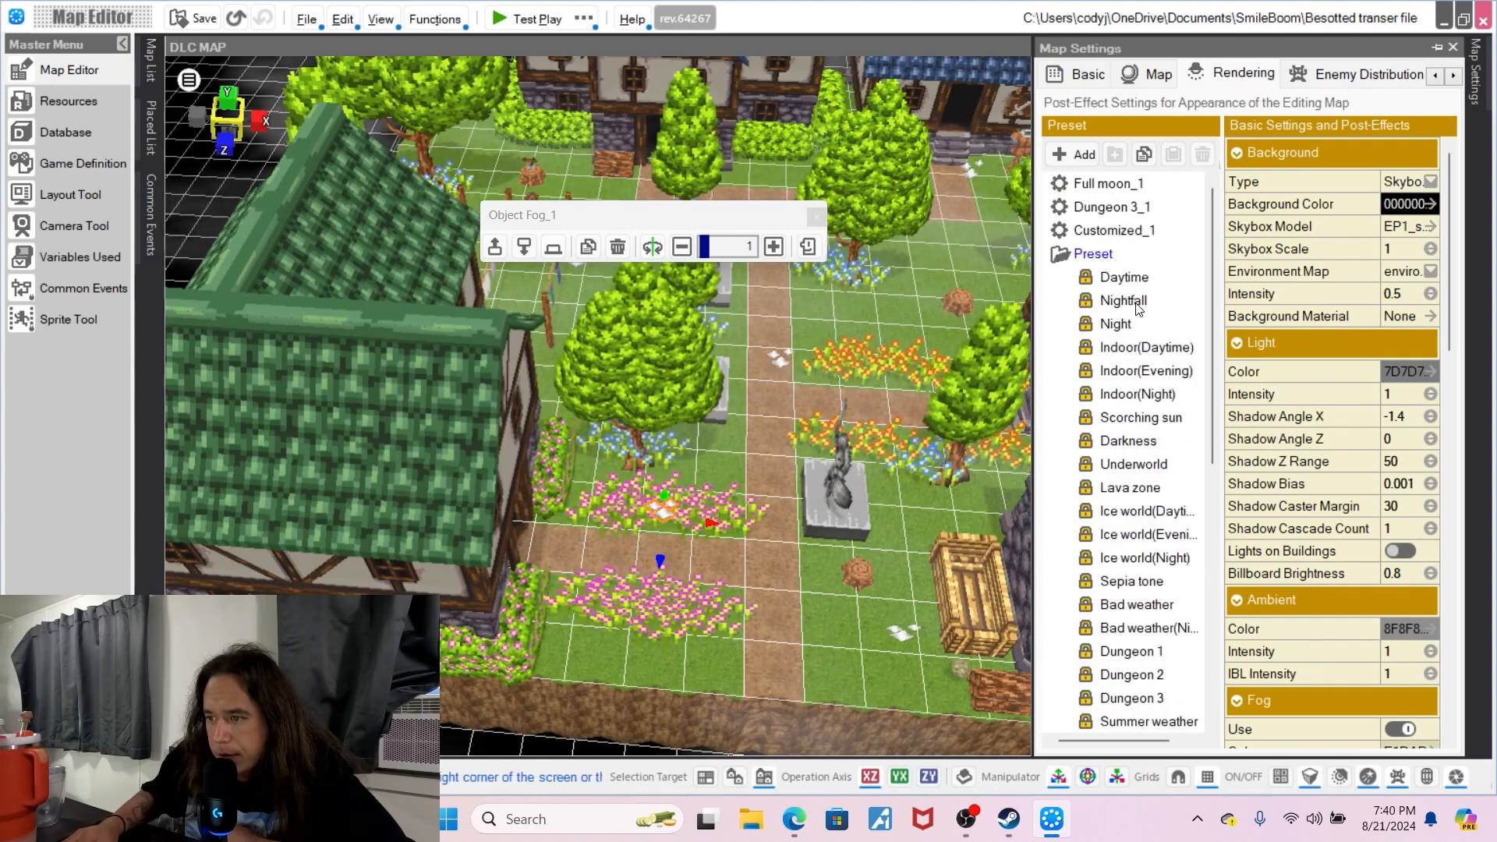
{"action": "left_click", "coordinate": [1138, 304]}
{"action": "left_click", "coordinate": [1128, 327]}
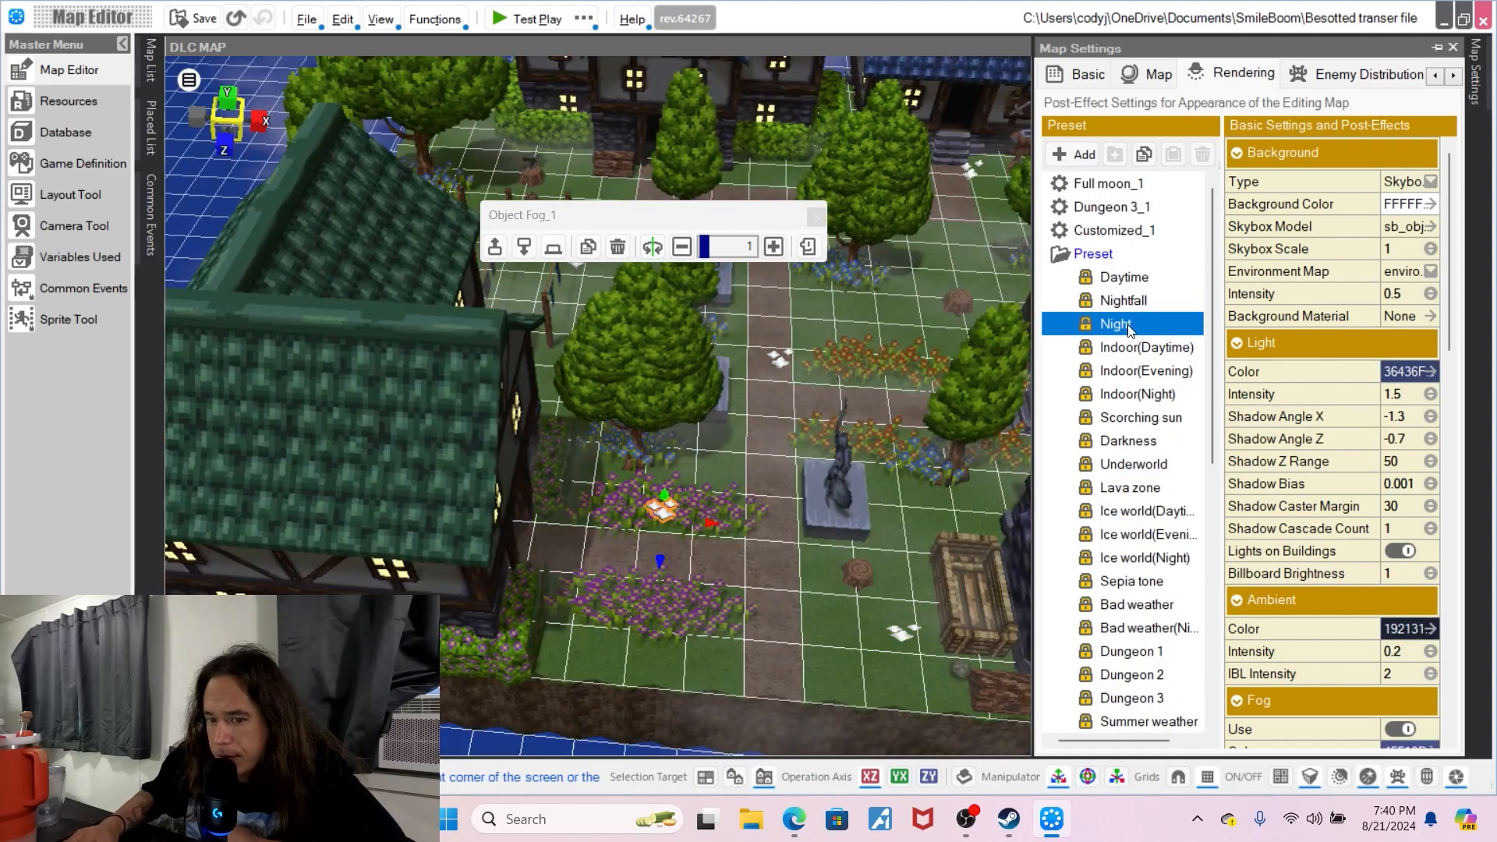
{"action": "middle_click_drag", "start_coordinate": [855, 376], "coordinate": [824, 376]}
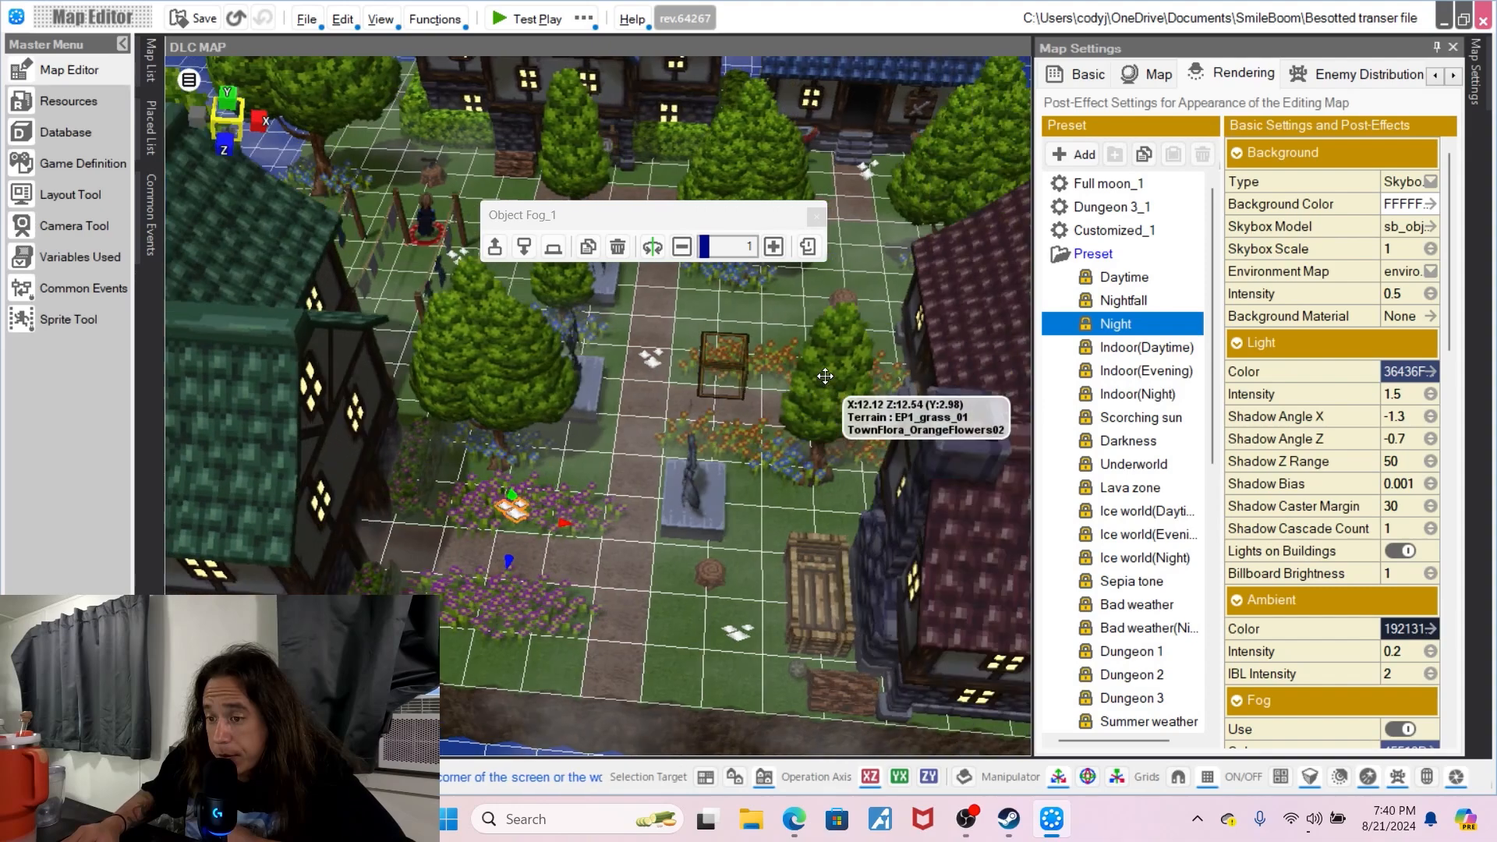
- Place more Fog_1 objects beside the tree stump near the crate, before the small blue-roofed house and by the large tree near the clothesline
{"action": "left_click", "coordinate": [1477, 88]}
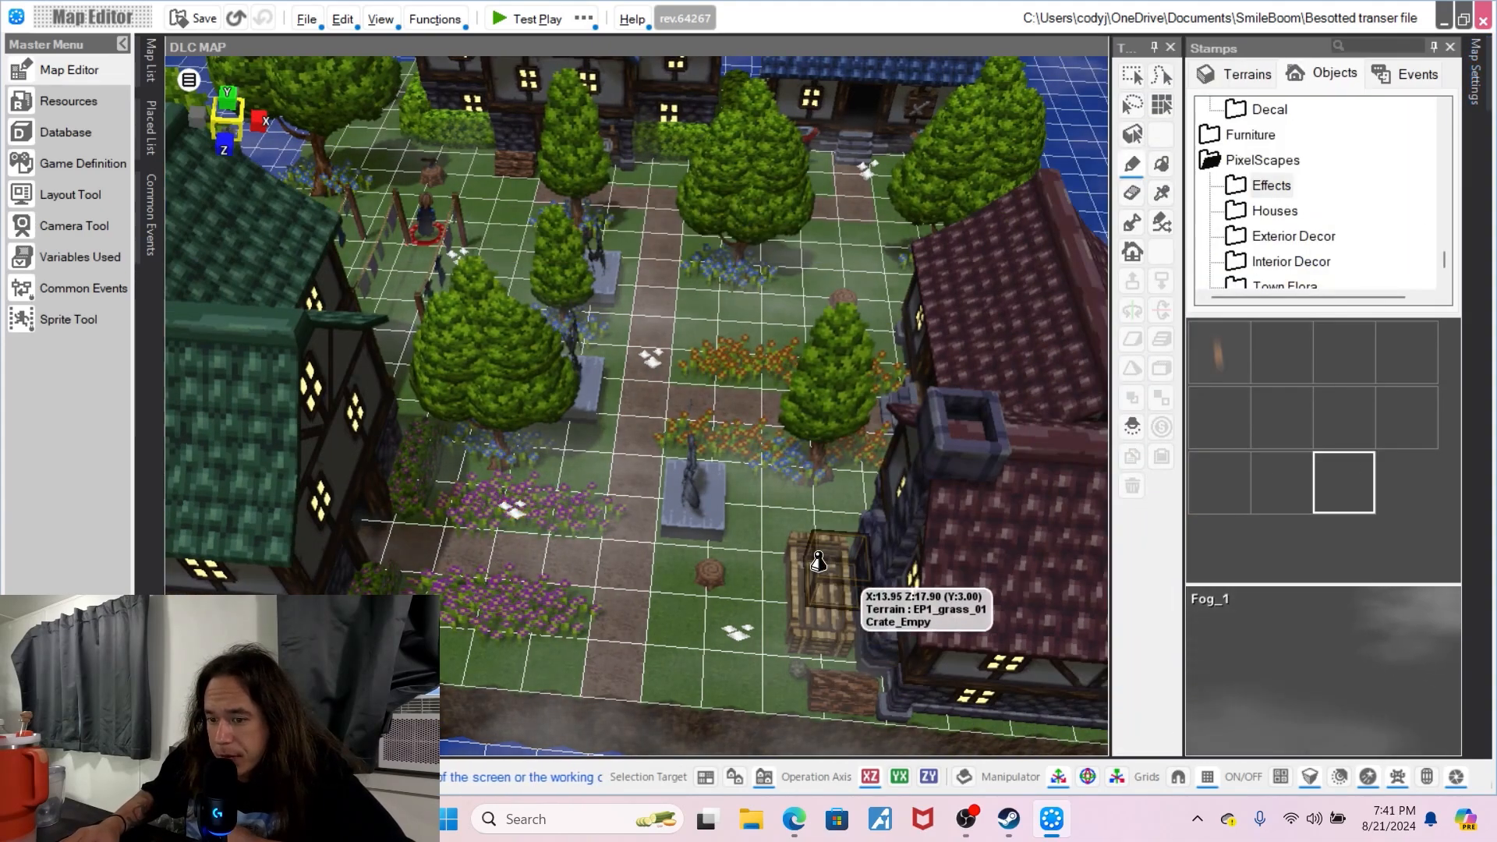
{"action": "left_click", "coordinate": [737, 546]}
{"action": "left_click", "coordinate": [871, 199]}
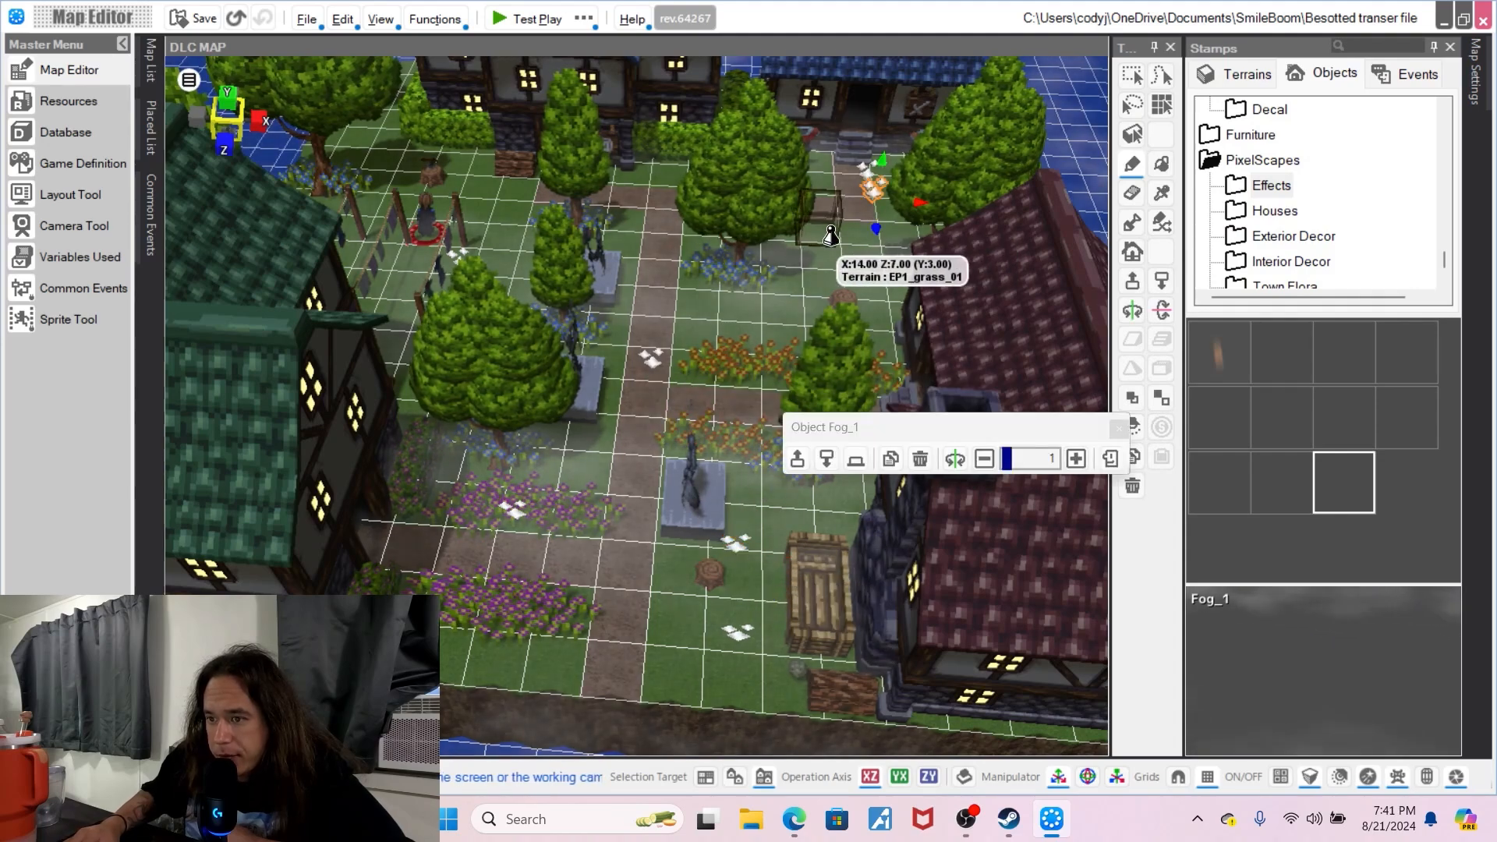
{"action": "key", "text": "a"}
{"action": "key", "text": "w"}
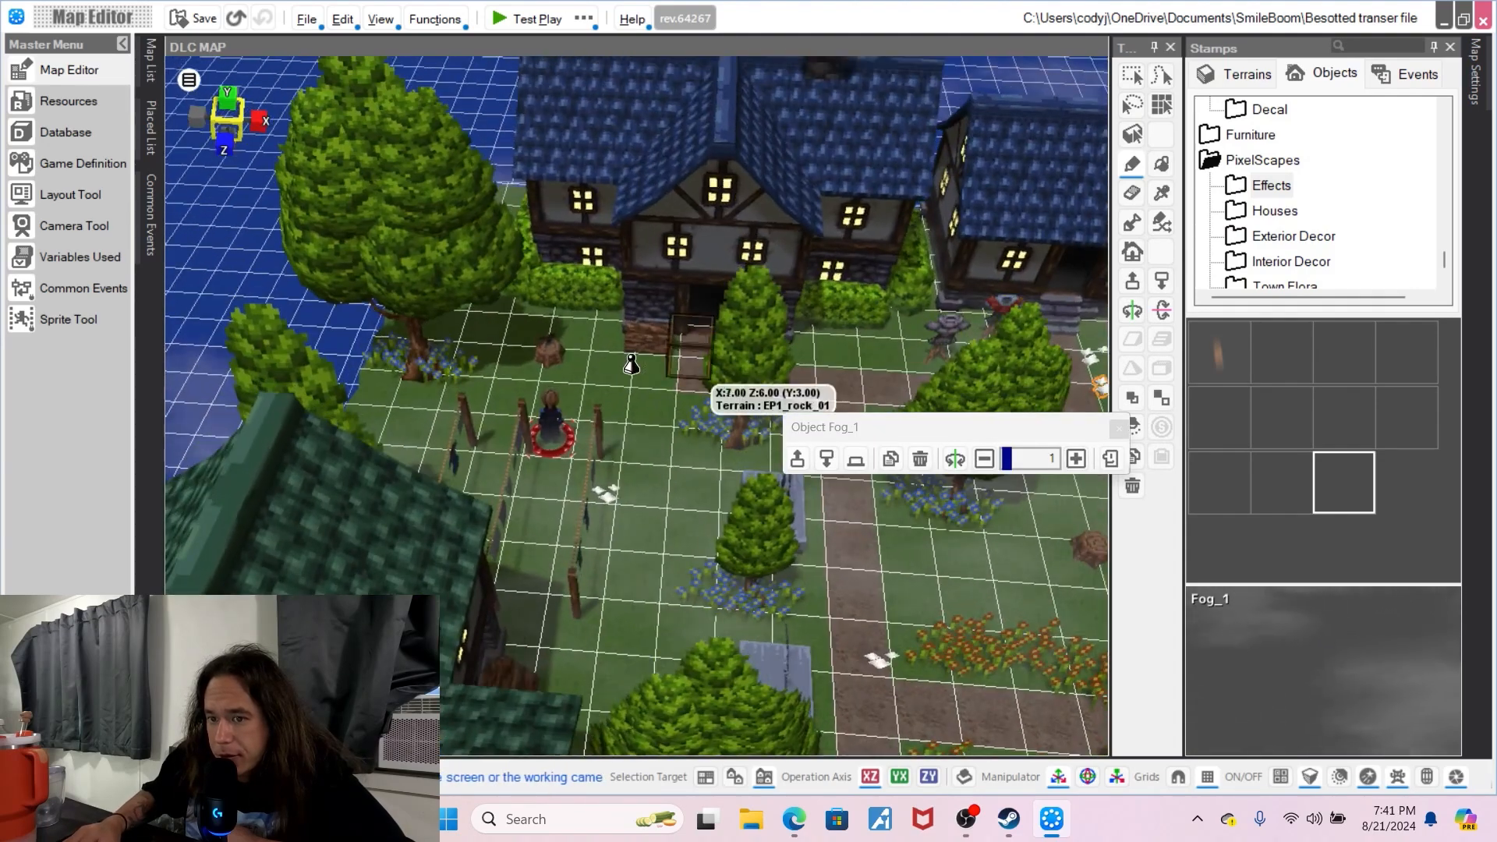
{"action": "left_click", "coordinate": [477, 354]}
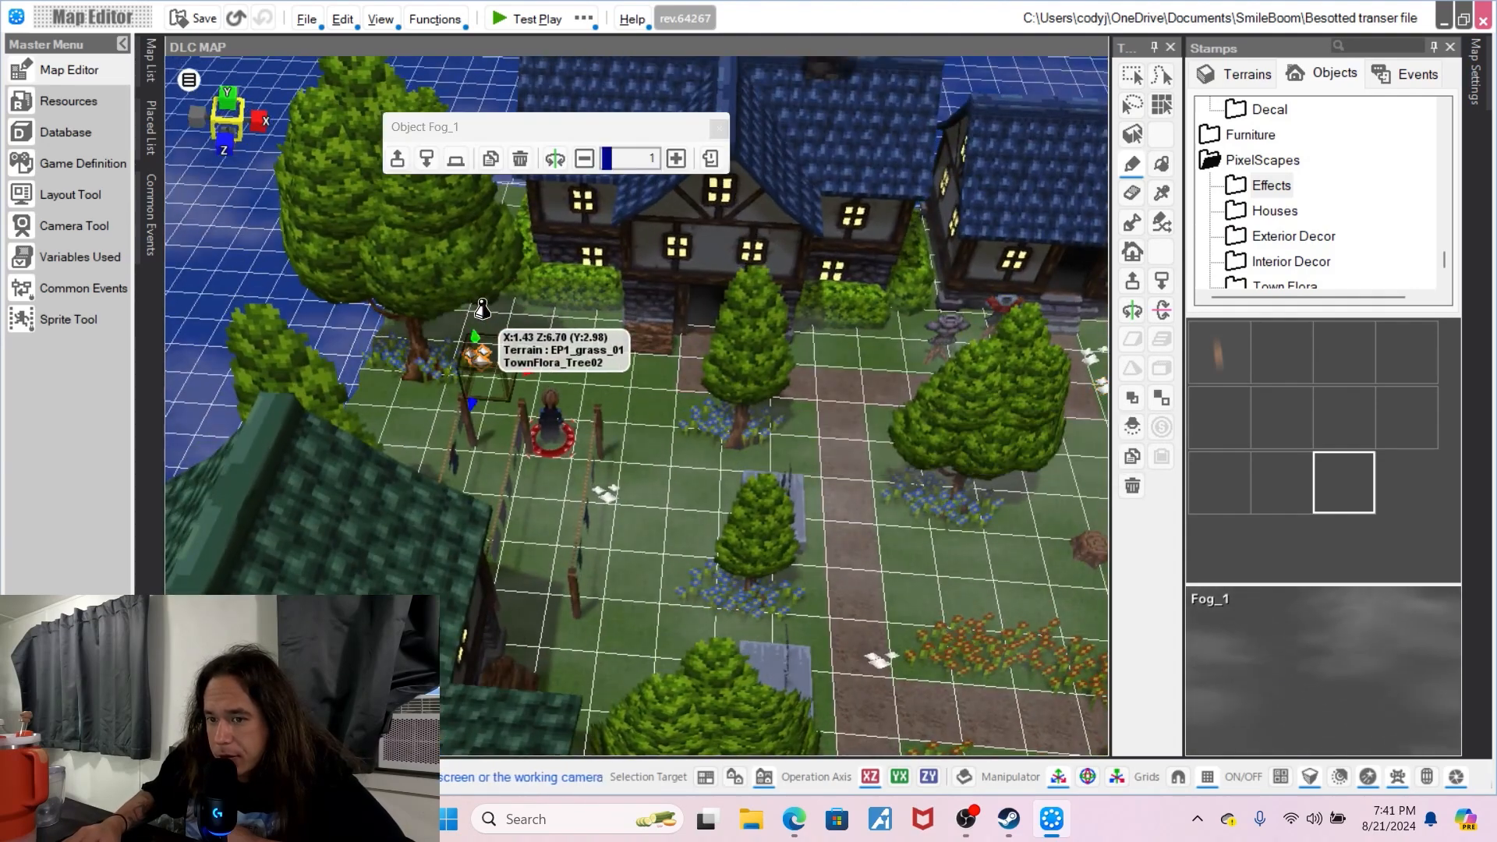
- Place a Godray effect on the dirt path by the orange flowers, then shift it over to the statue and lower it
{"action": "left_click", "coordinate": [1218, 351]}
{"action": "key", "text": "s"}
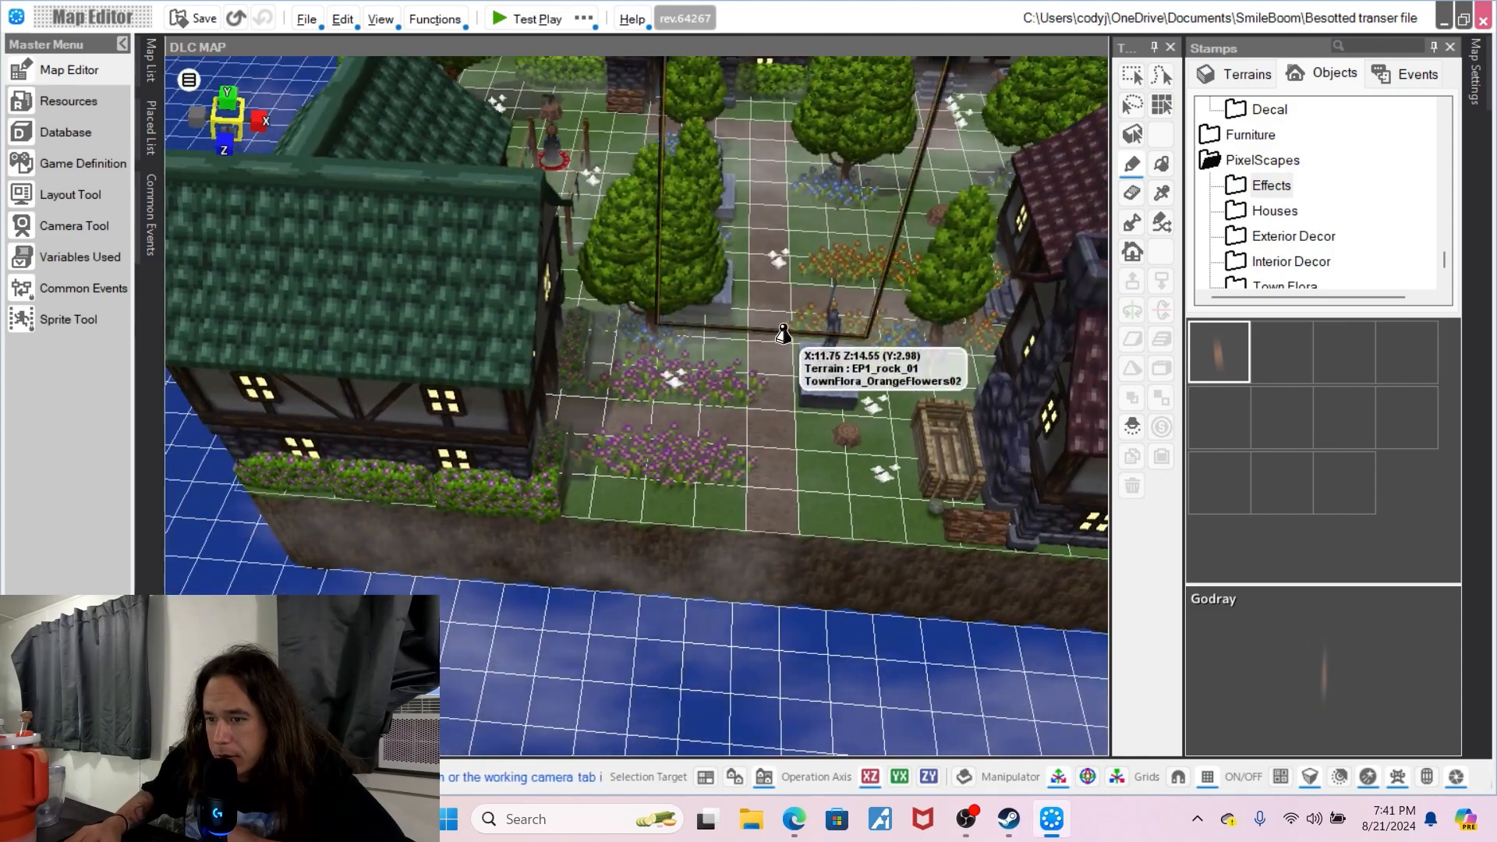
{"action": "left_click", "coordinate": [783, 333]}
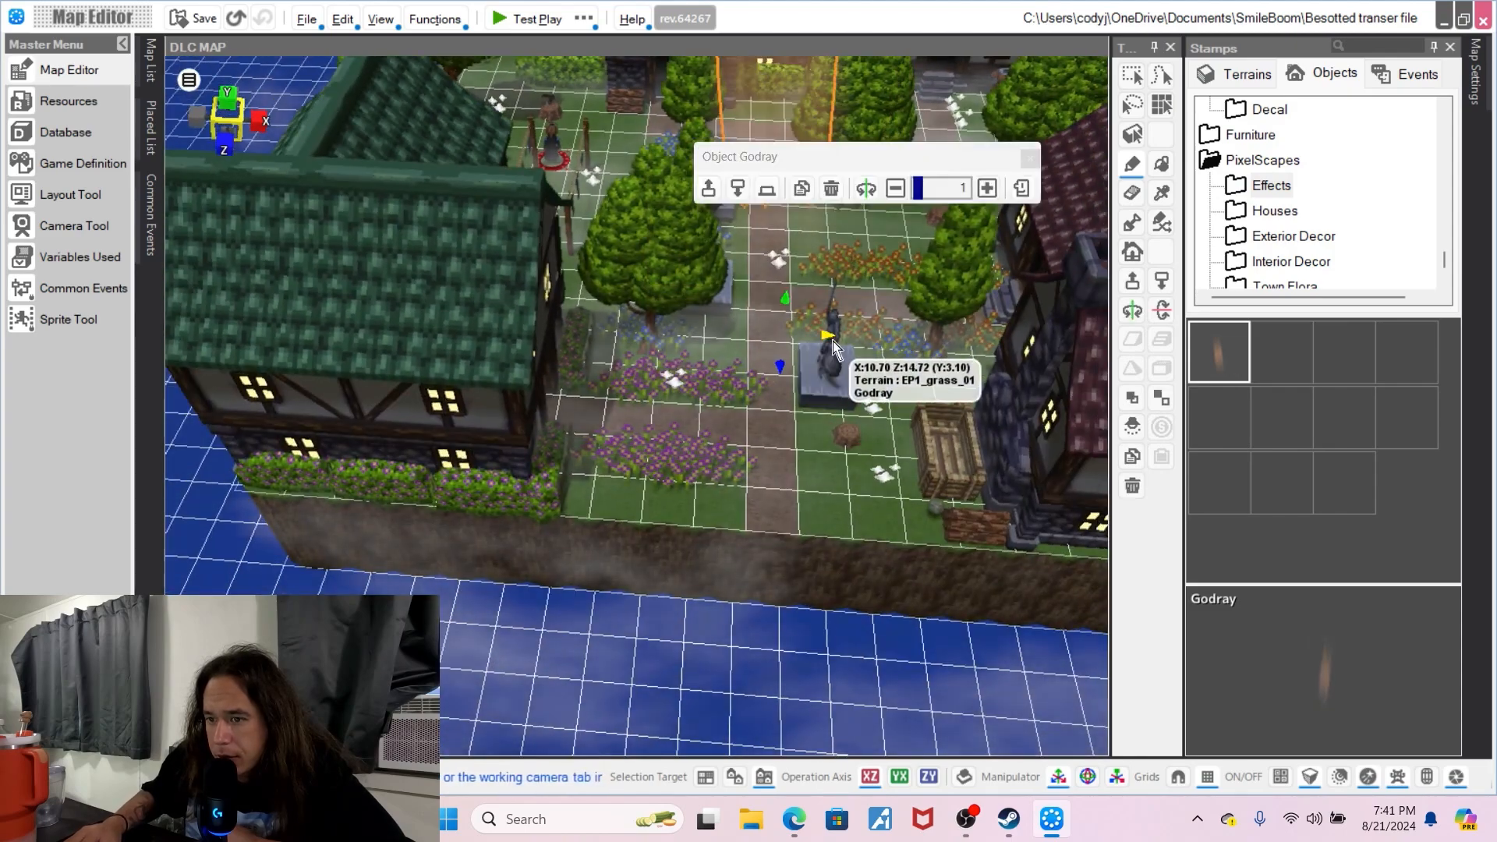
{"action": "key", "text": "w"}
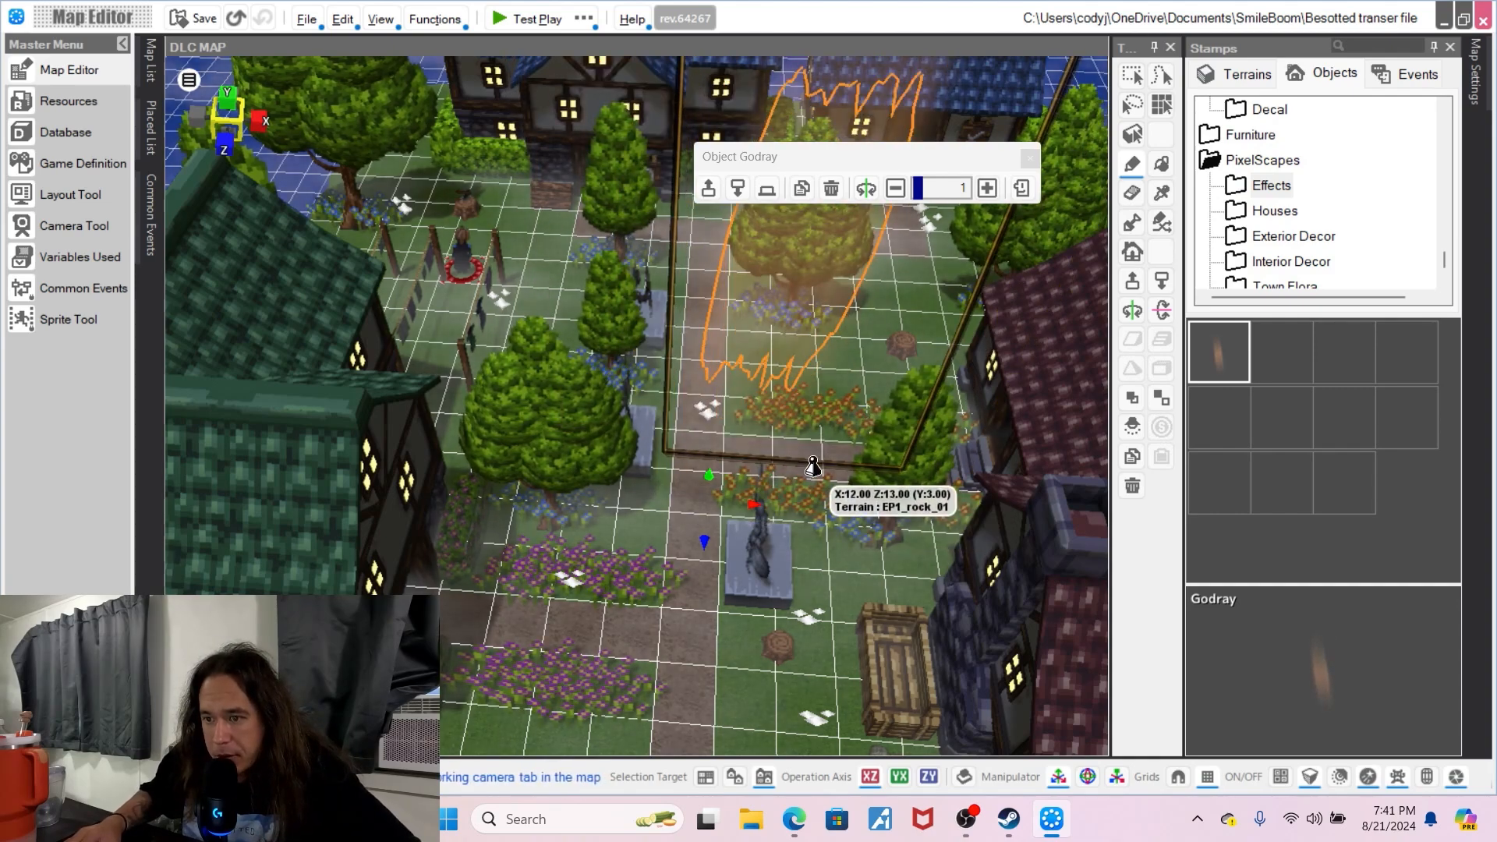
{"action": "left_click_drag", "start_coordinate": [751, 504], "coordinate": [796, 541]}
{"action": "scroll", "coordinate": [767, 487], "scroll_direction": "up", "scroll_amount": 1}
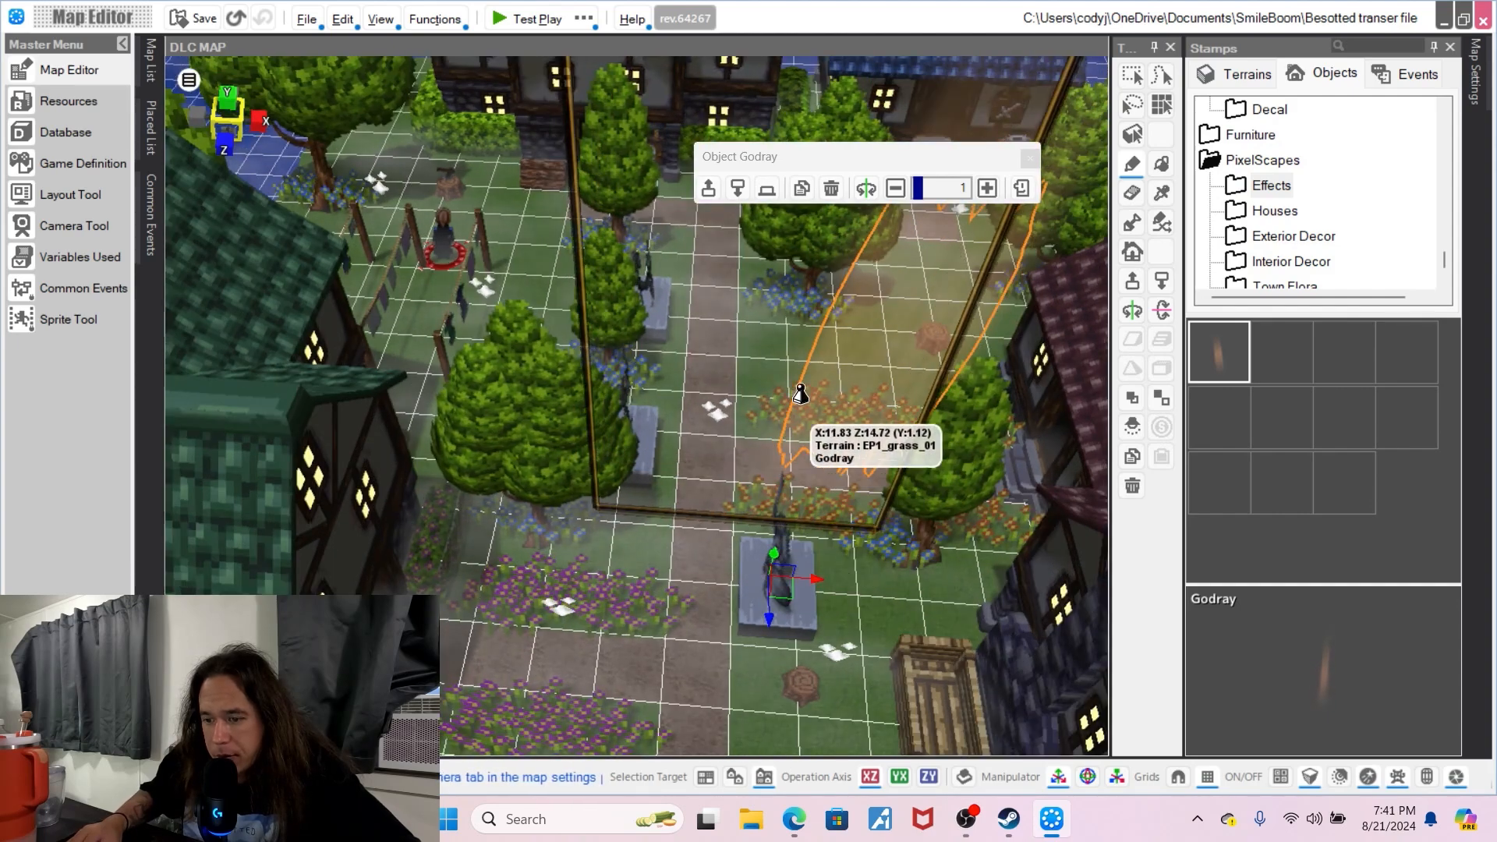
{"action": "middle_click_drag", "start_coordinate": [745, 503], "coordinate": [811, 387]}
{"action": "right_click", "coordinate": [781, 622]}
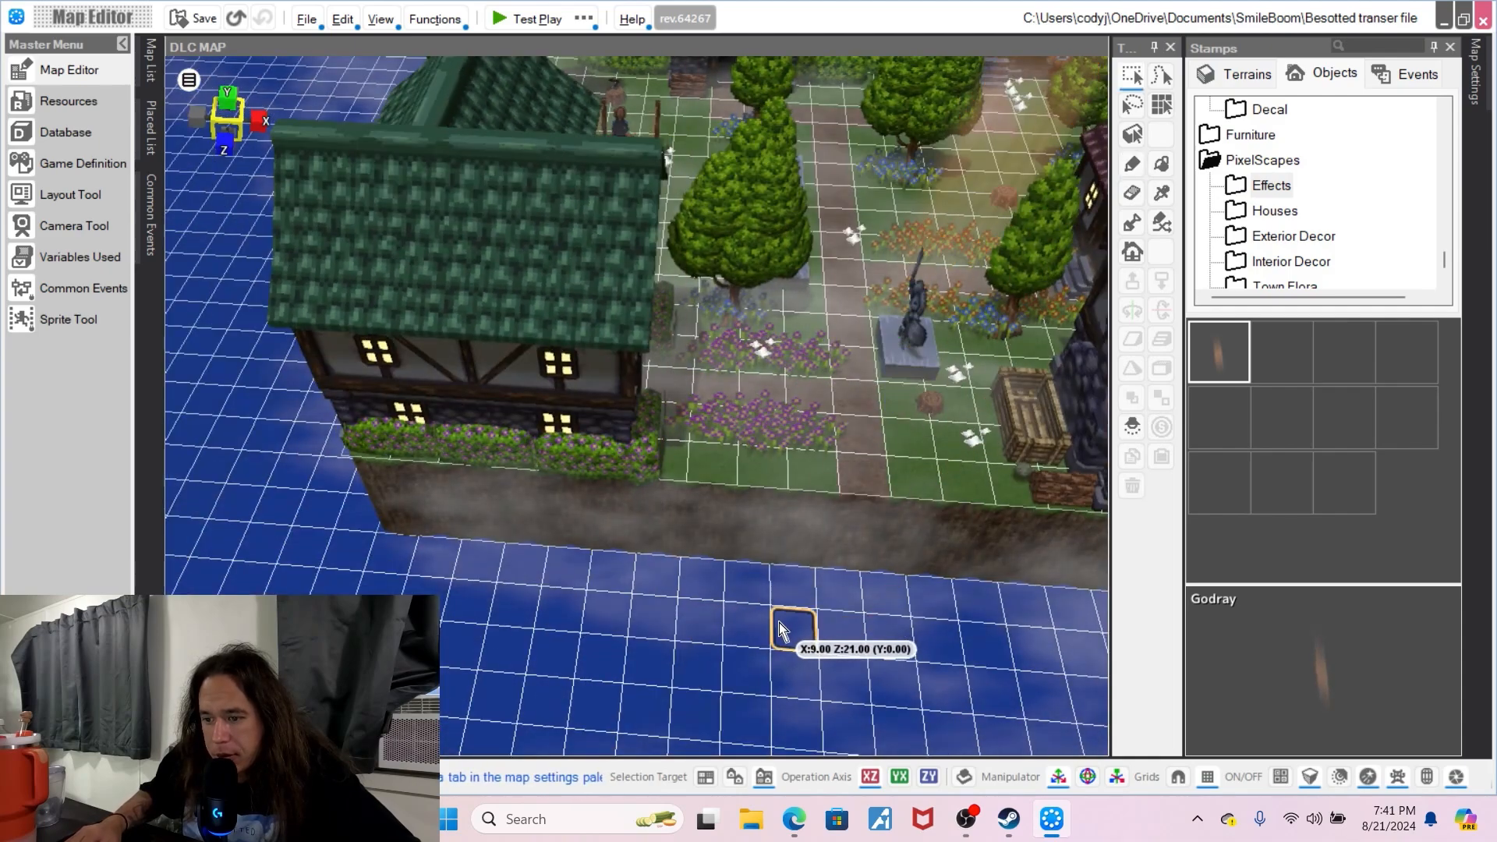
- Place and lower Godray effects by the large tree near the purple flowers and on the grass before the large blue-roofed house
{"action": "middle_click_drag", "start_coordinate": [844, 588], "coordinate": [814, 592]}
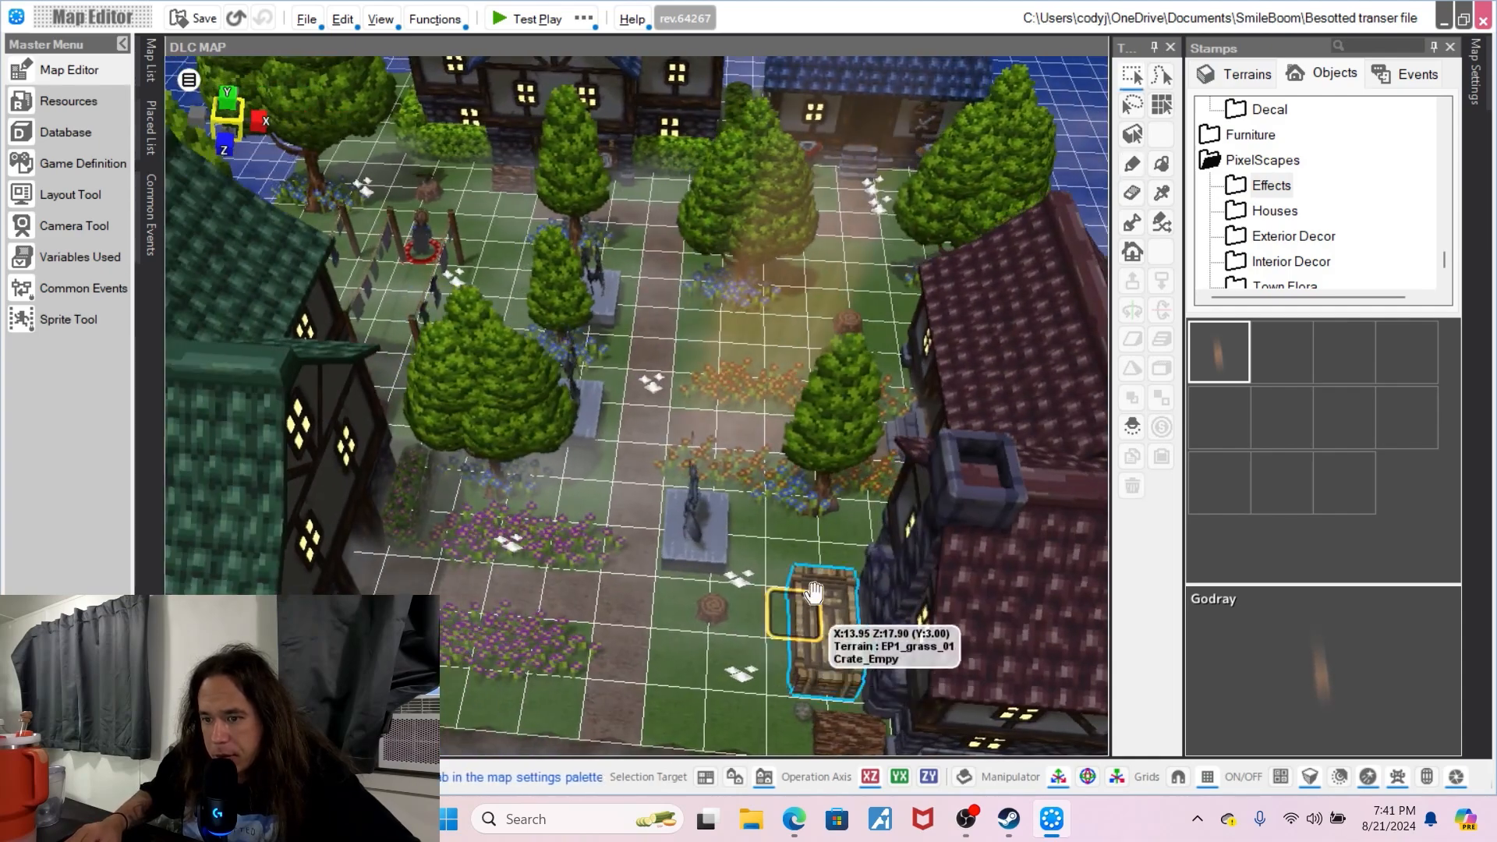
{"action": "left_click", "coordinate": [507, 450]}
{"action": "left_click_drag", "start_coordinate": [510, 481], "coordinate": [556, 549]}
{"action": "middle_click_drag", "start_coordinate": [591, 525], "coordinate": [647, 600]}
{"action": "left_click", "coordinate": [551, 471]}
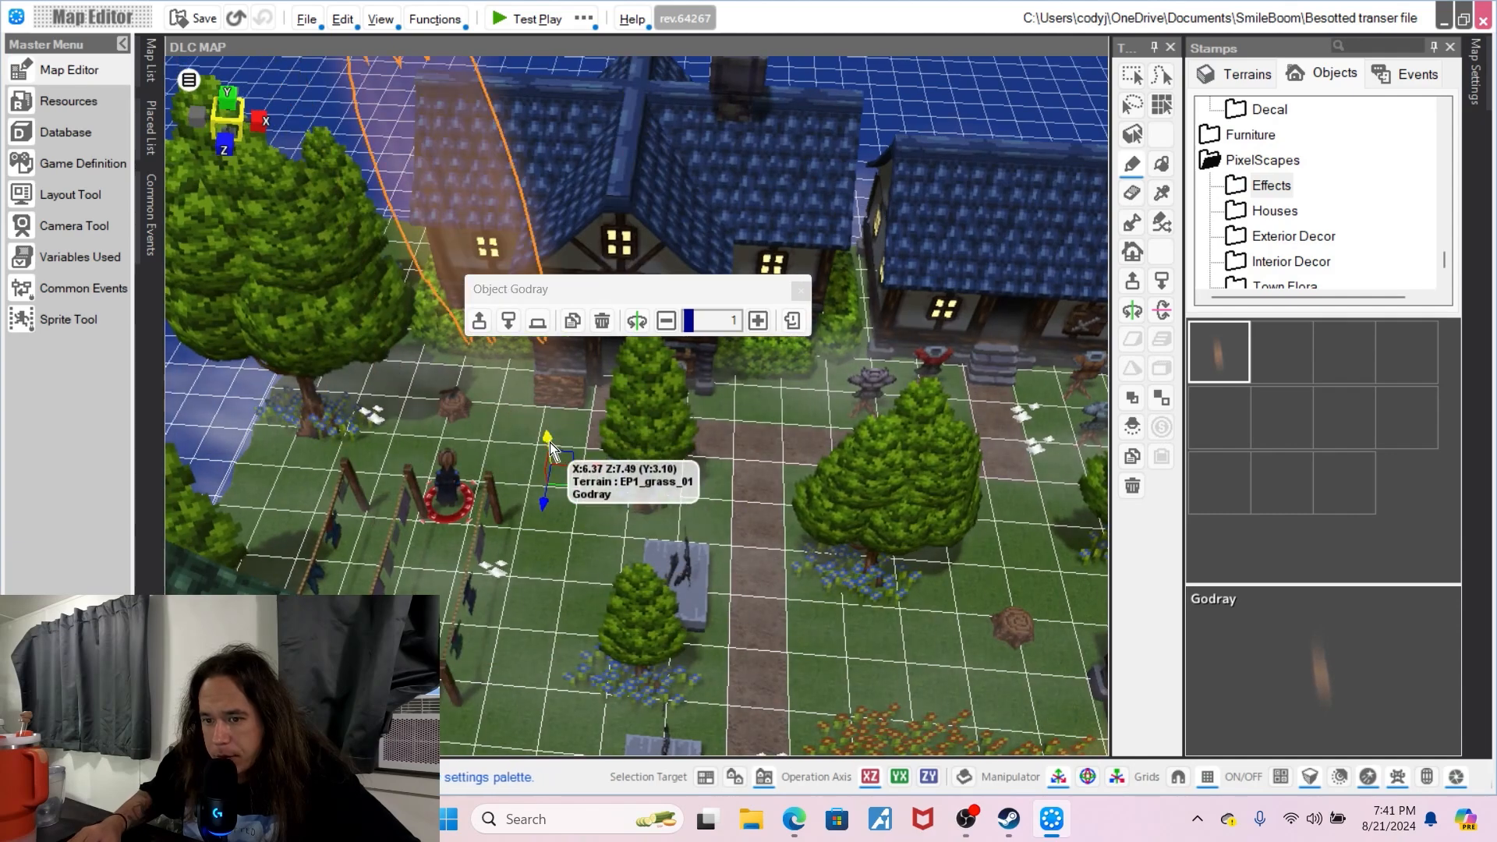
{"action": "left_click_drag", "start_coordinate": [550, 443], "coordinate": [595, 521]}
- Place a Godray effect on the grass in front of the small blue-roofed house, beside the trees, and lower it
{"action": "right_click_drag", "start_coordinate": [763, 526], "coordinate": [704, 536]}
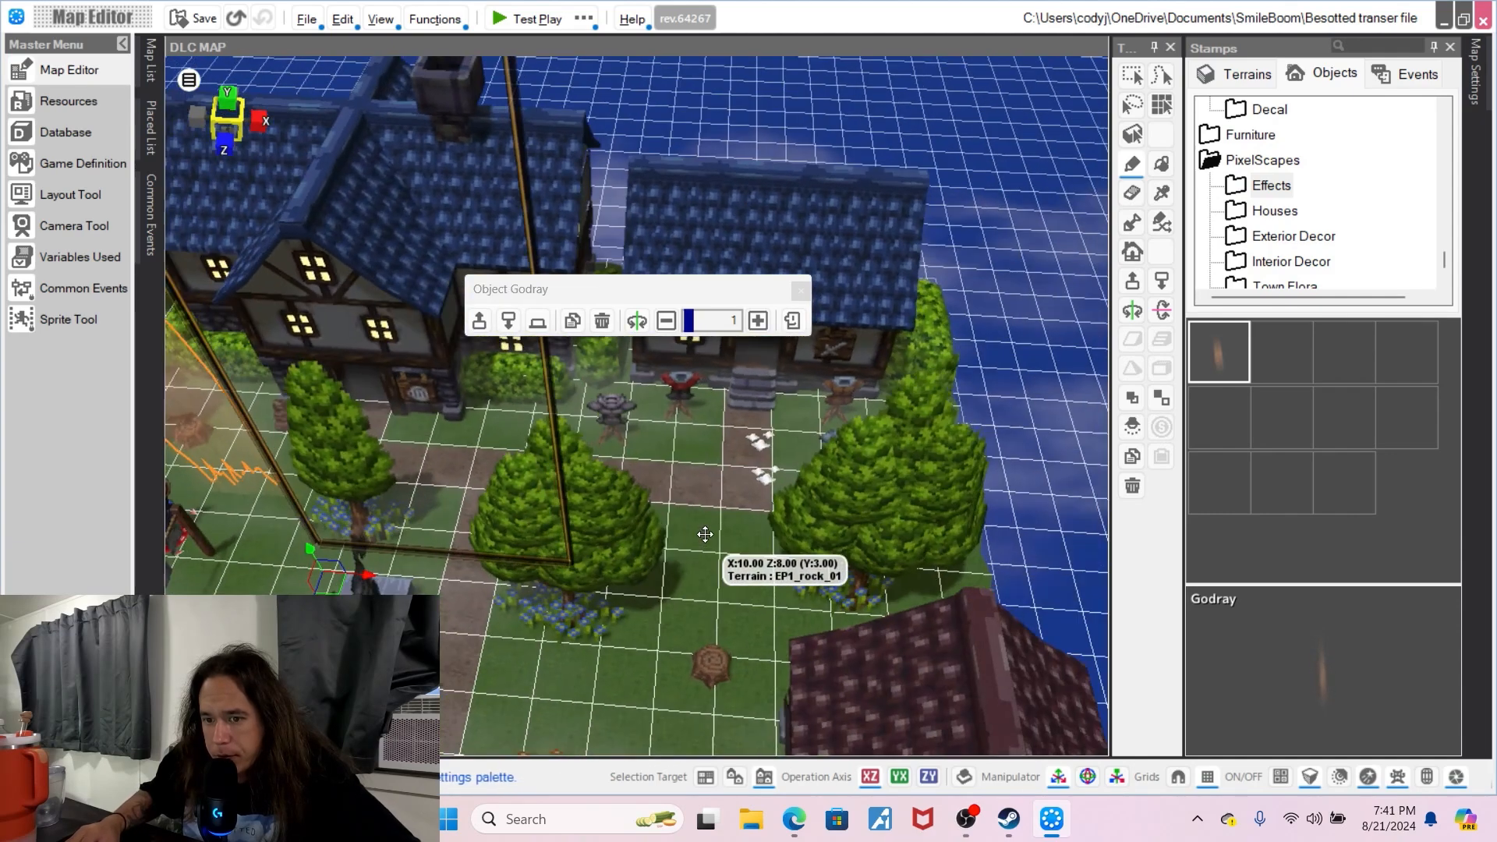
{"action": "left_click", "coordinate": [695, 502]}
{"action": "left_click_drag", "start_coordinate": [688, 576], "coordinate": [701, 618]}
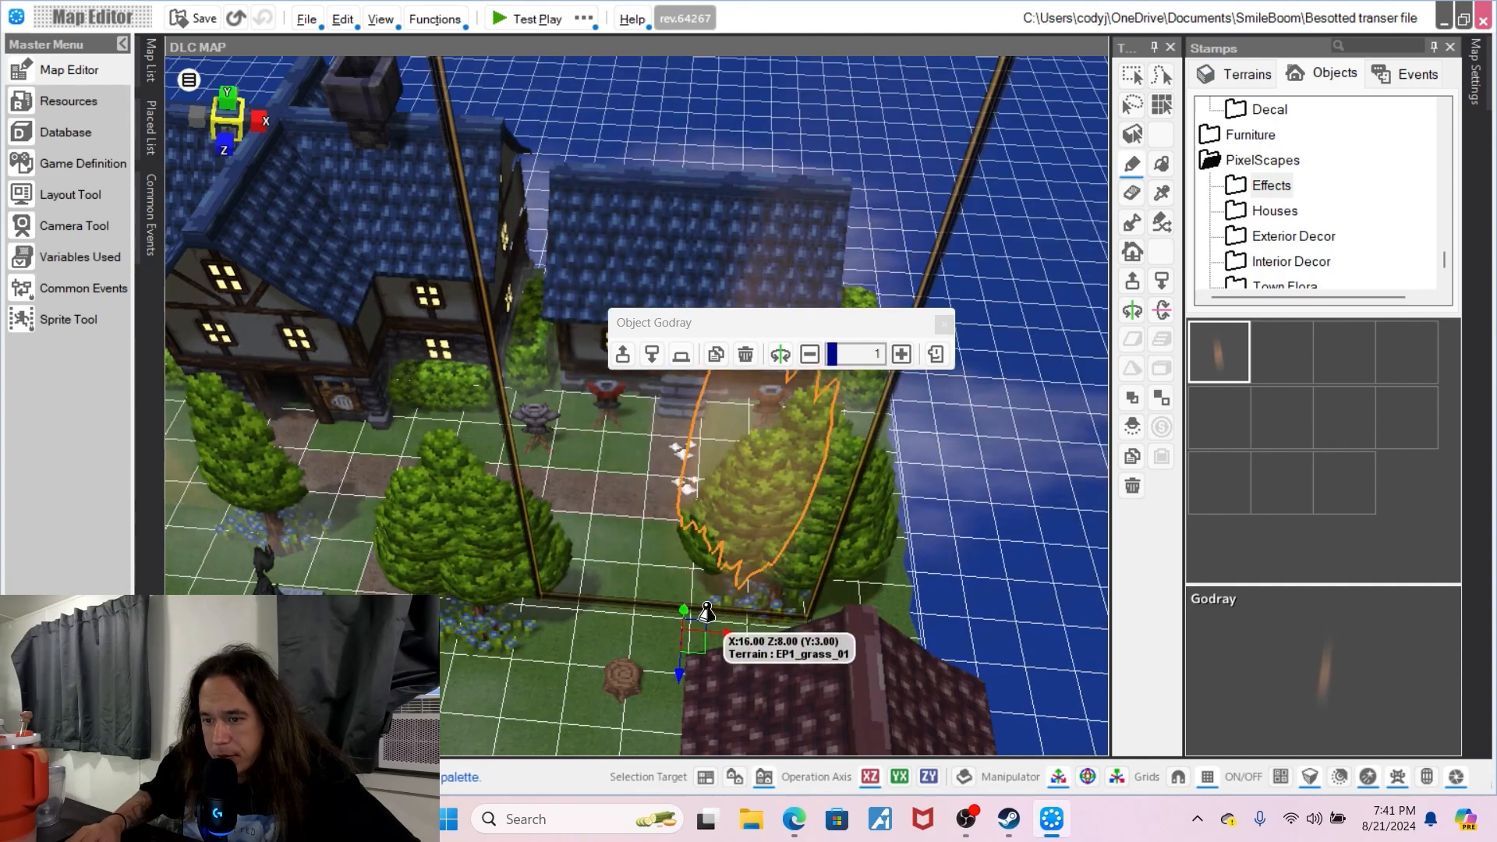
{"action": "key", "text": "Escape"}
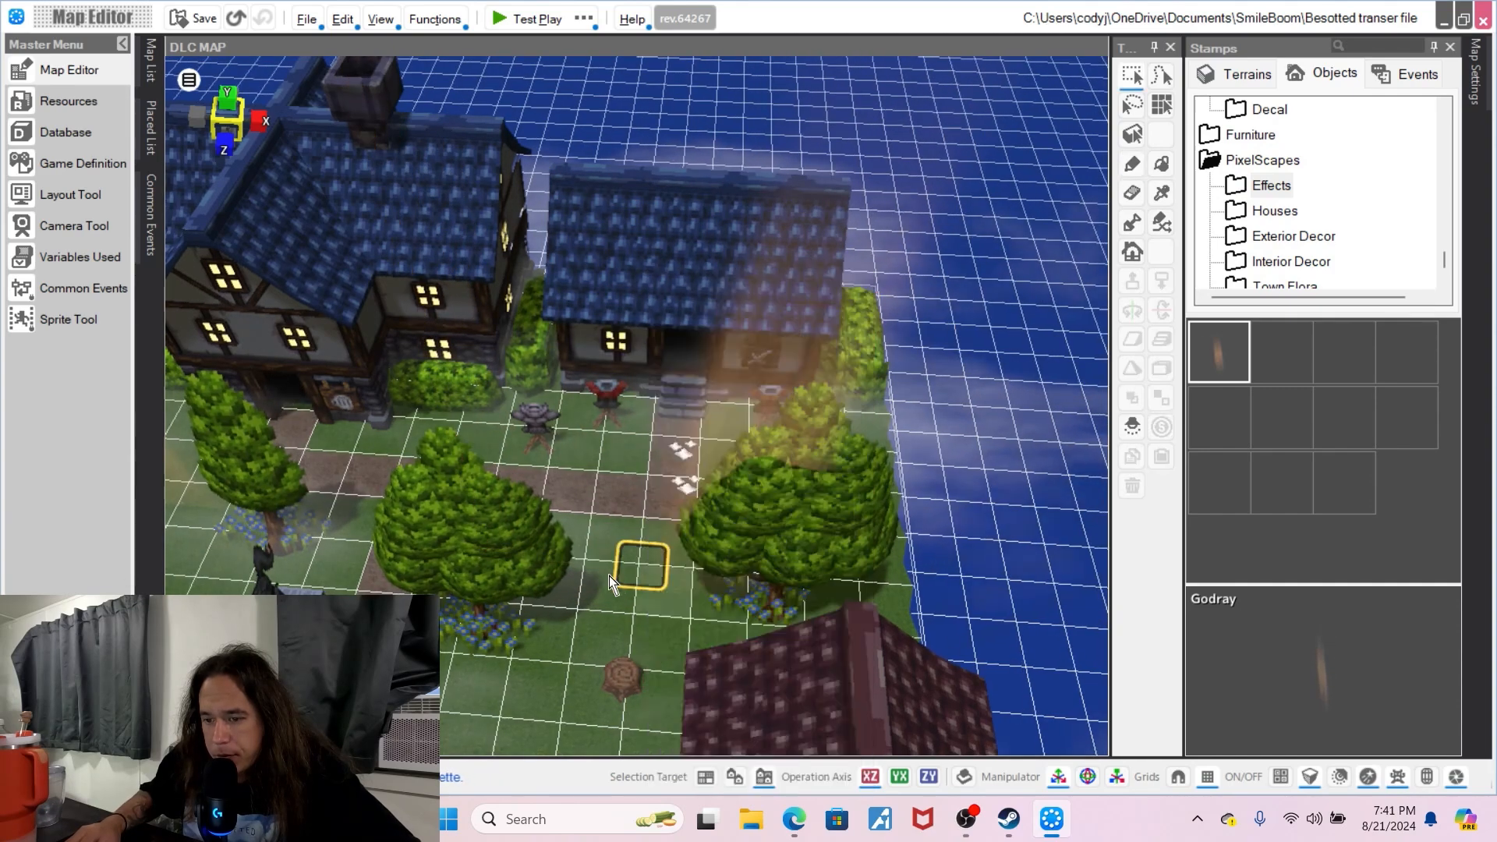
- Make the end of the dirt path at the village's edge the starting point and launch a test play
{"action": "middle_click_drag", "start_coordinate": [610, 577], "coordinate": [686, 561]}
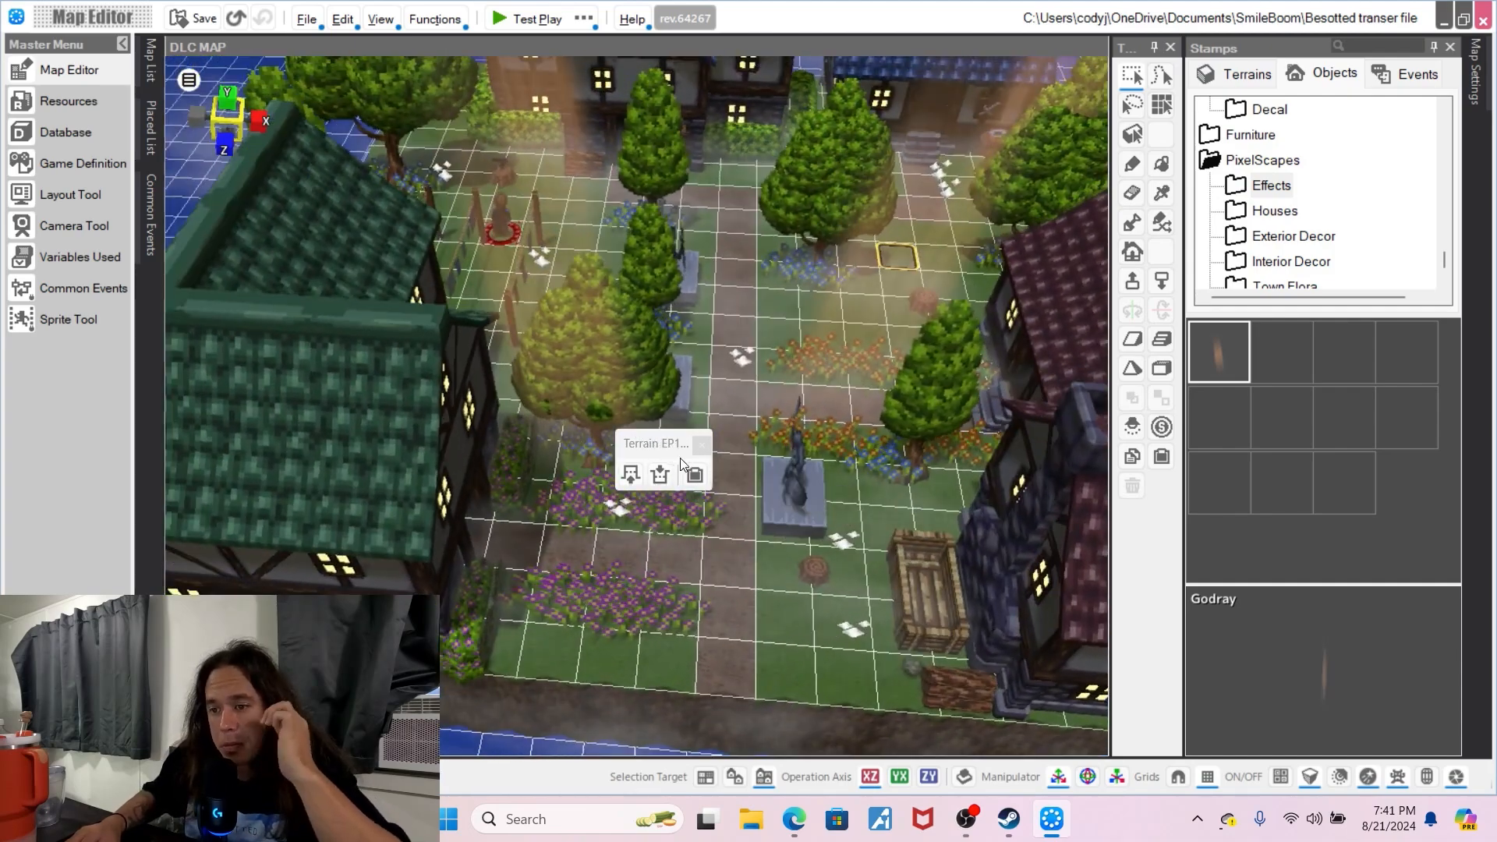
{"action": "right_click", "coordinate": [731, 674]}
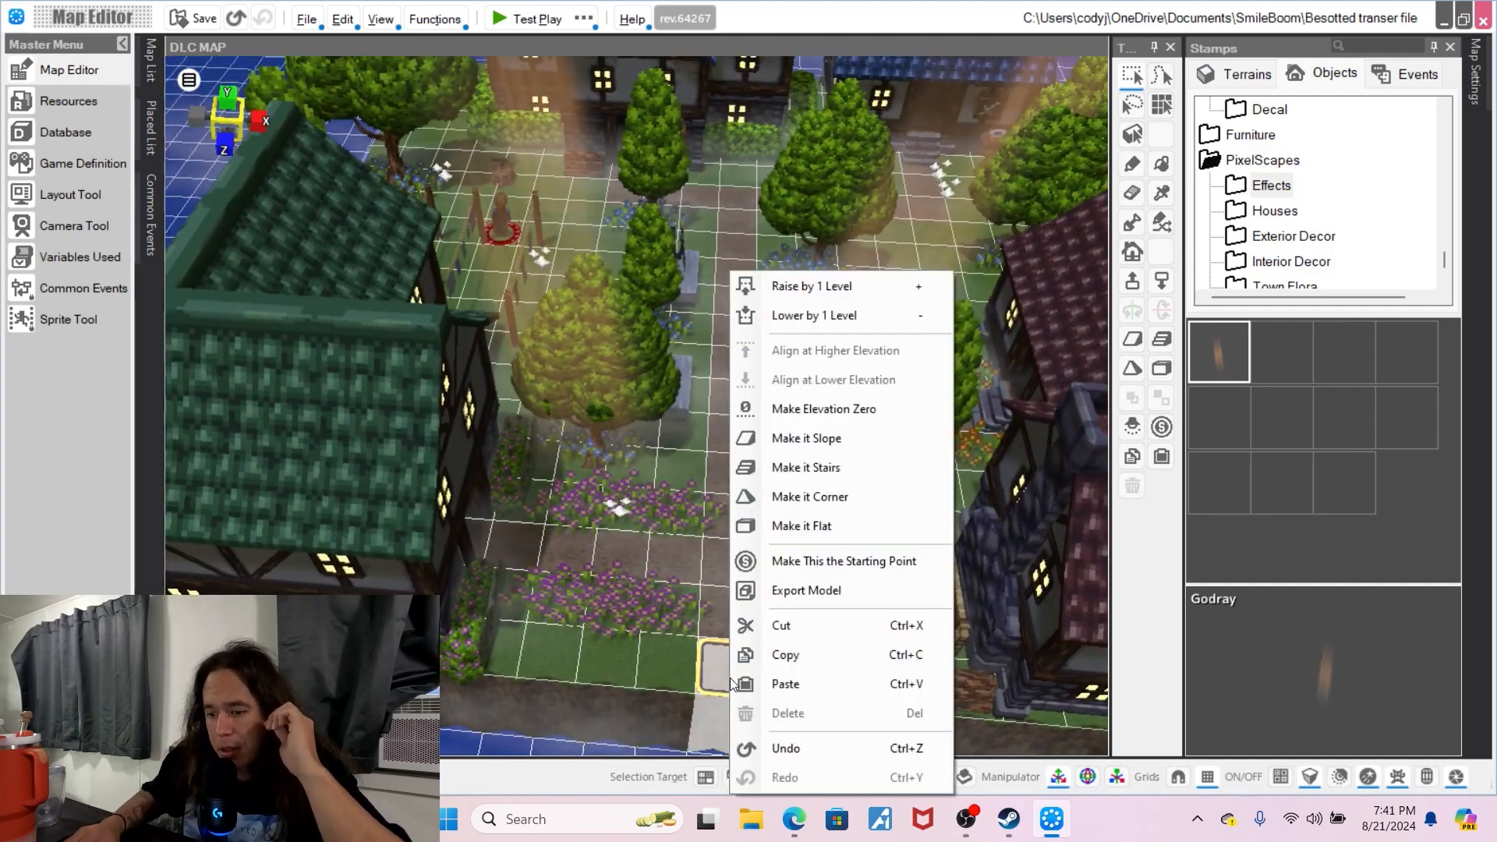
{"action": "left_click", "coordinate": [818, 561]}
{"action": "left_click", "coordinate": [584, 19]}
{"action": "left_click", "coordinate": [648, 71]}
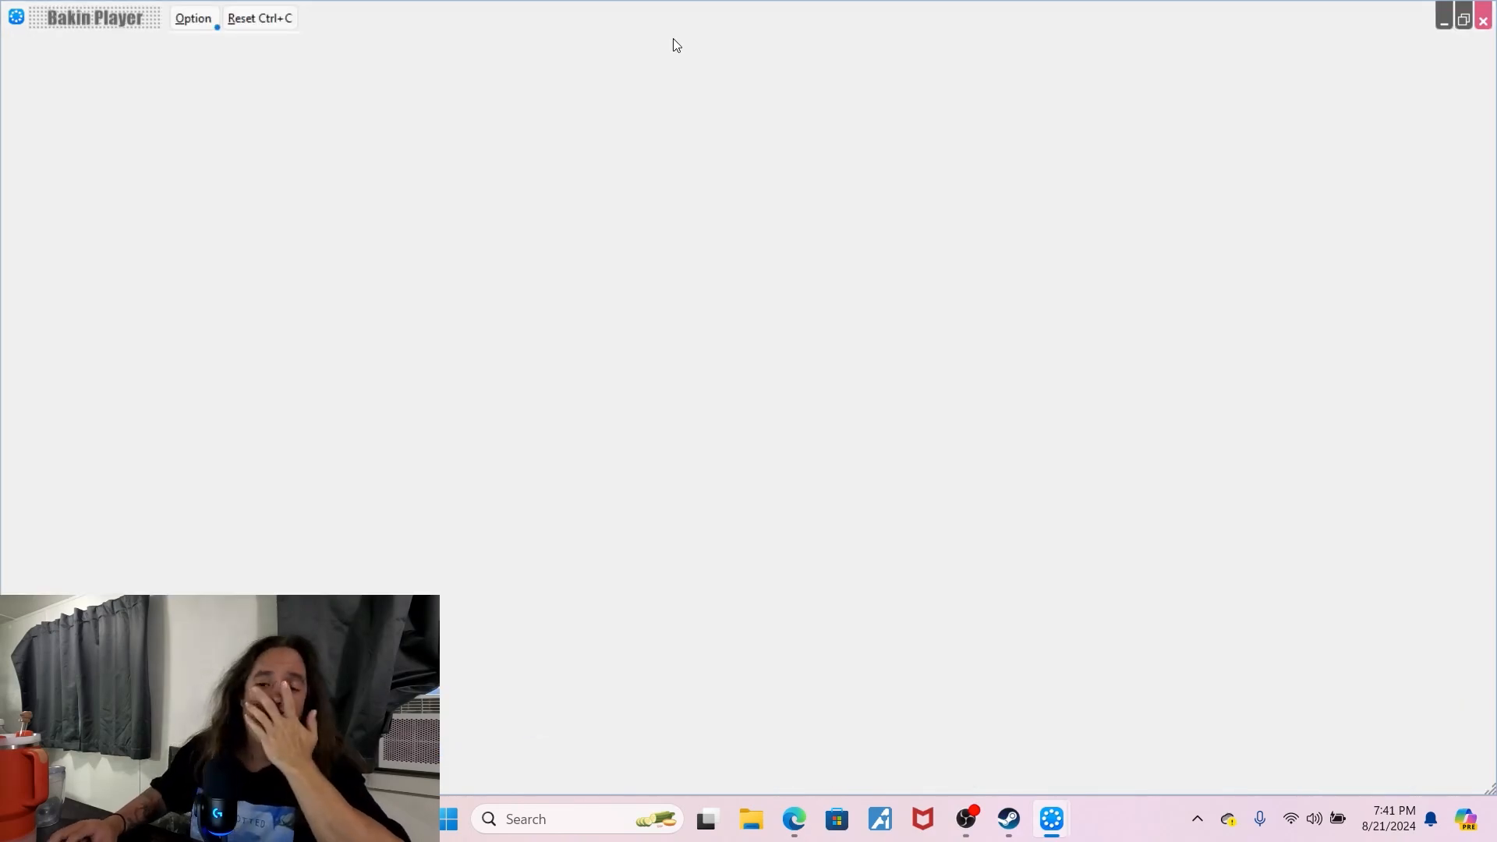
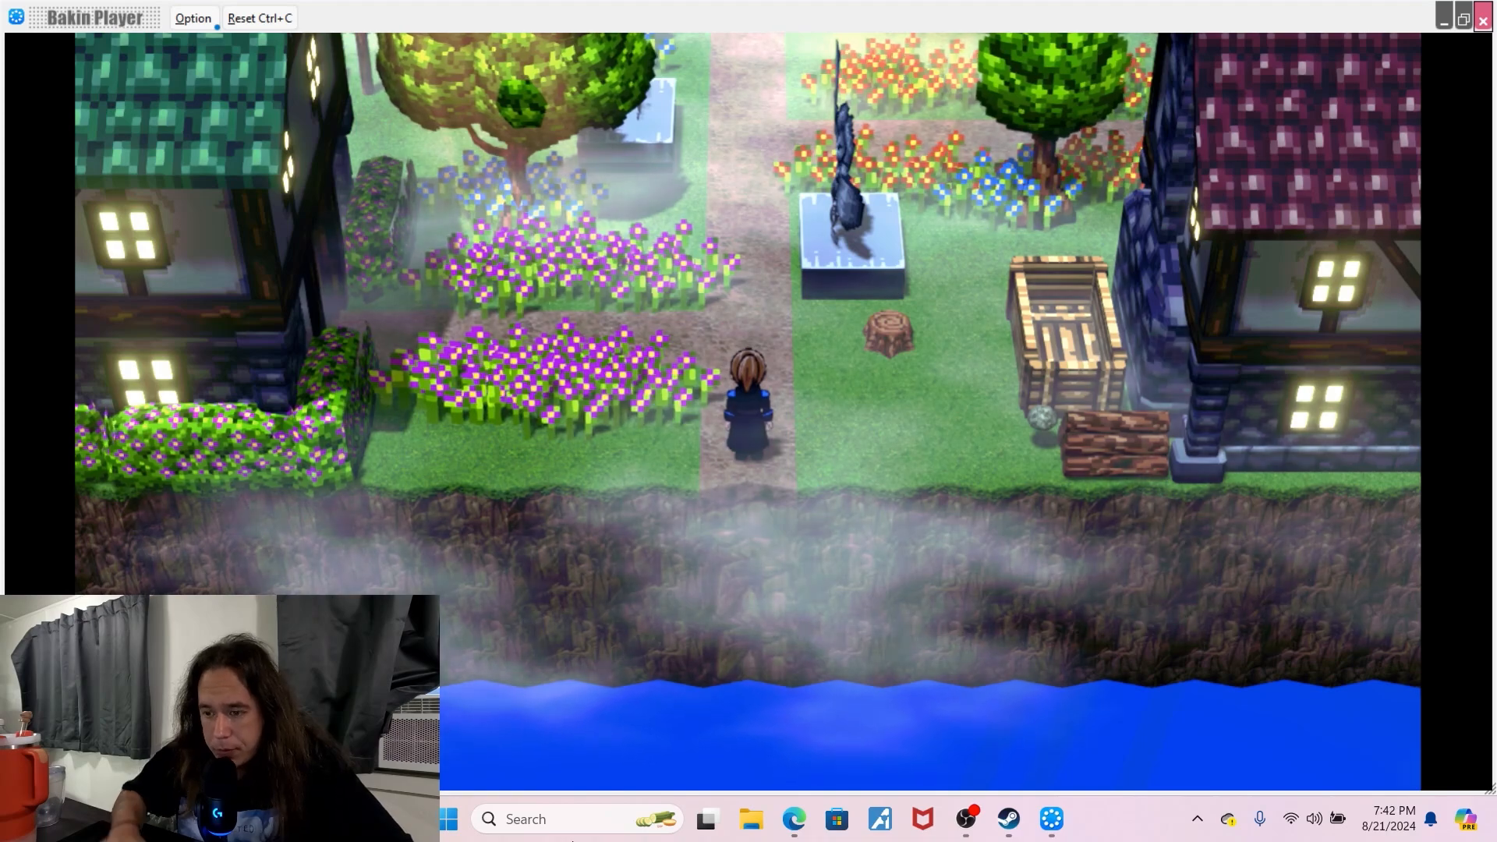
- Walk the party up the dirt path in the test play to examine the fog and light rays among the flowers and statues
{"action": "left_click", "coordinate": [1285, 643]}
{"action": "key", "text": "Up"}
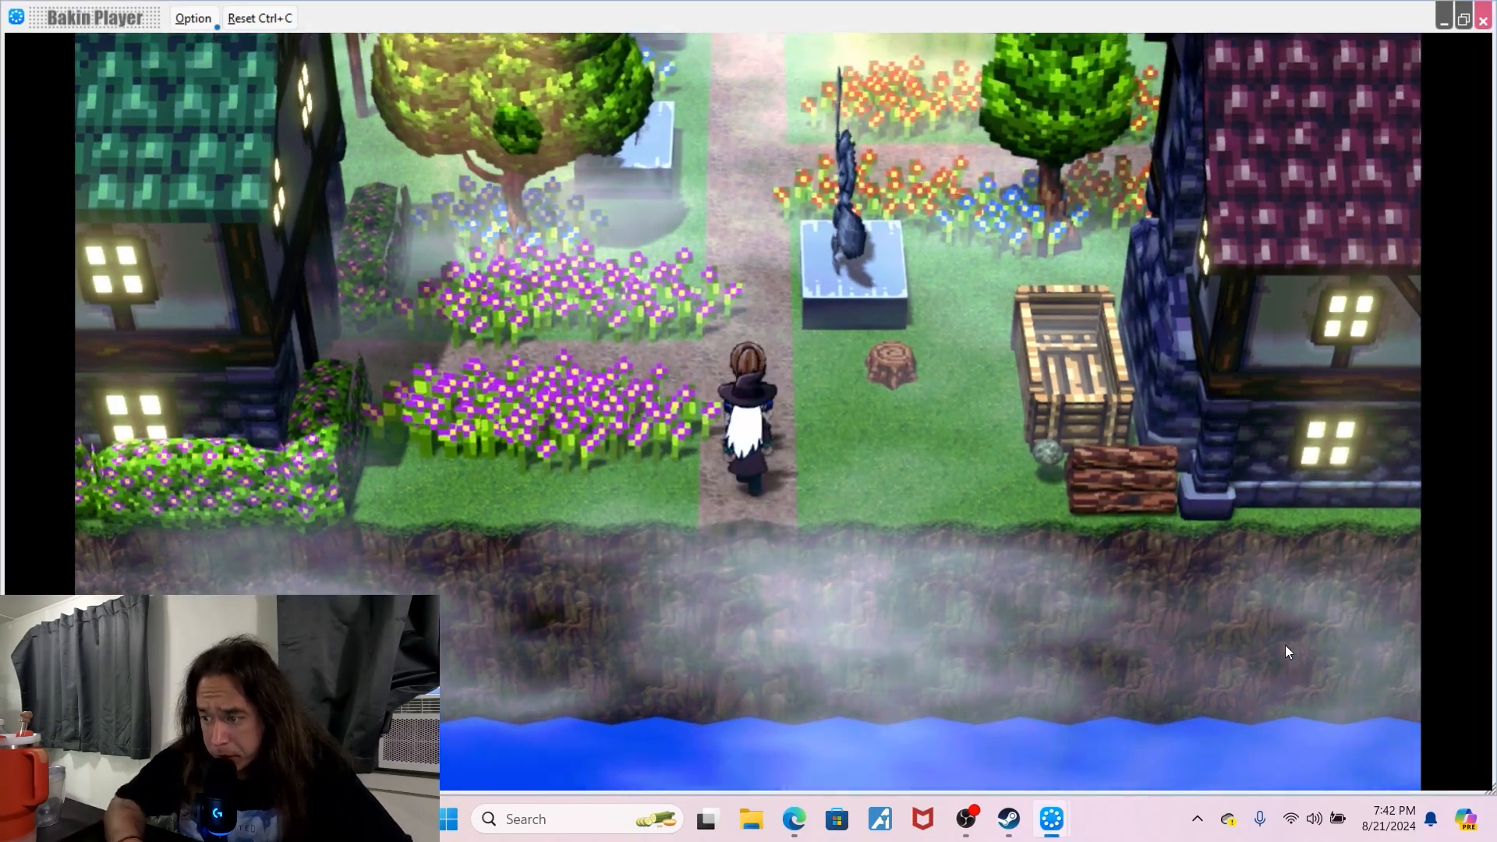
{"action": "key", "text": "a"}
{"action": "key", "text": "a"}
{"action": "key", "text": "a"}
{"action": "key", "text": "a"}
{"action": "key", "text": "a"}
{"action": "key", "text": "a"}
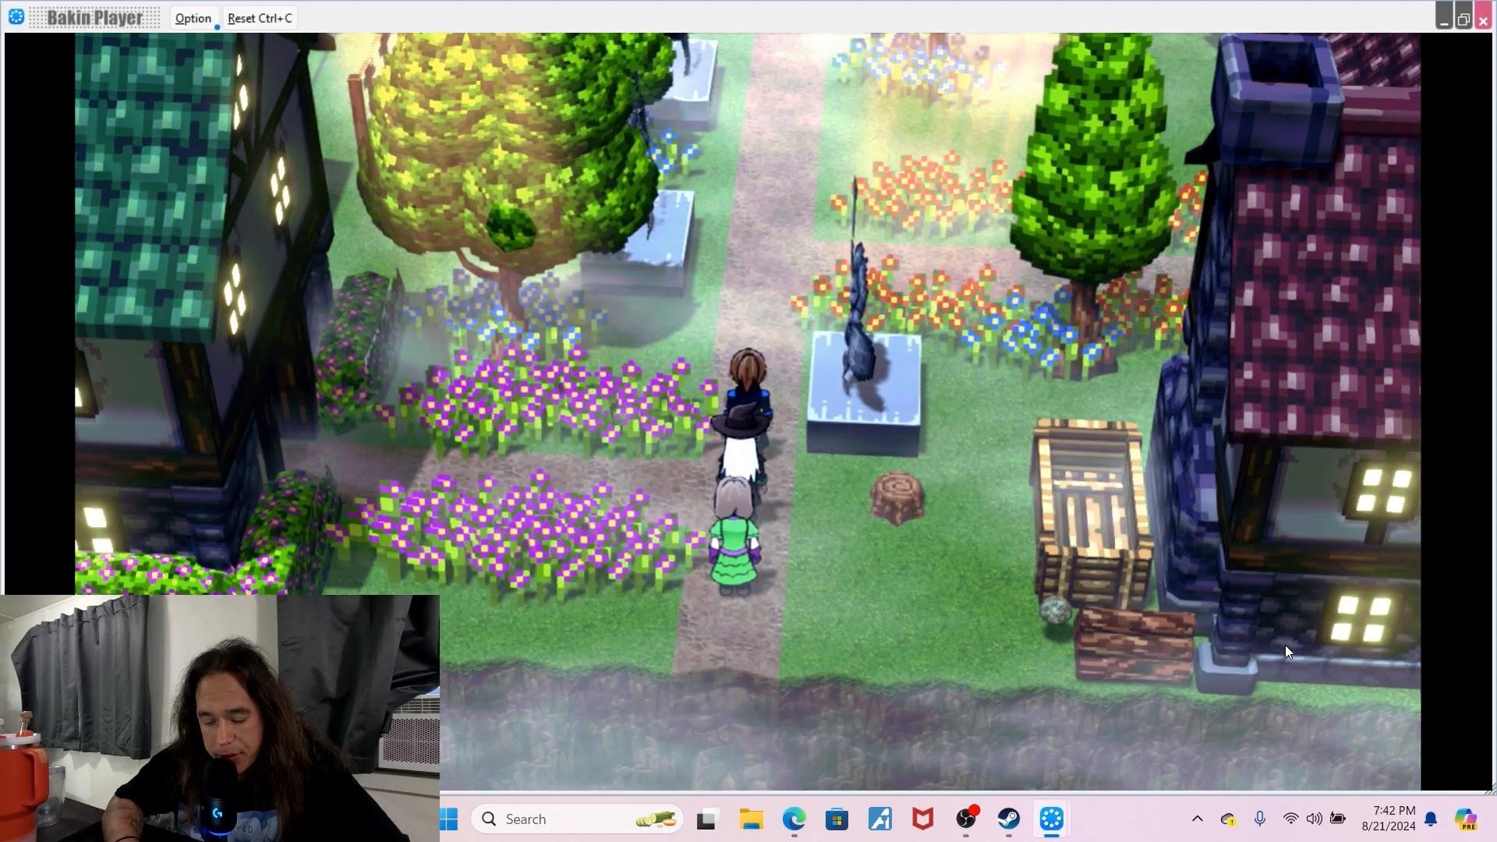
{"action": "key", "text": "s"}
{"action": "key", "text": "w"}
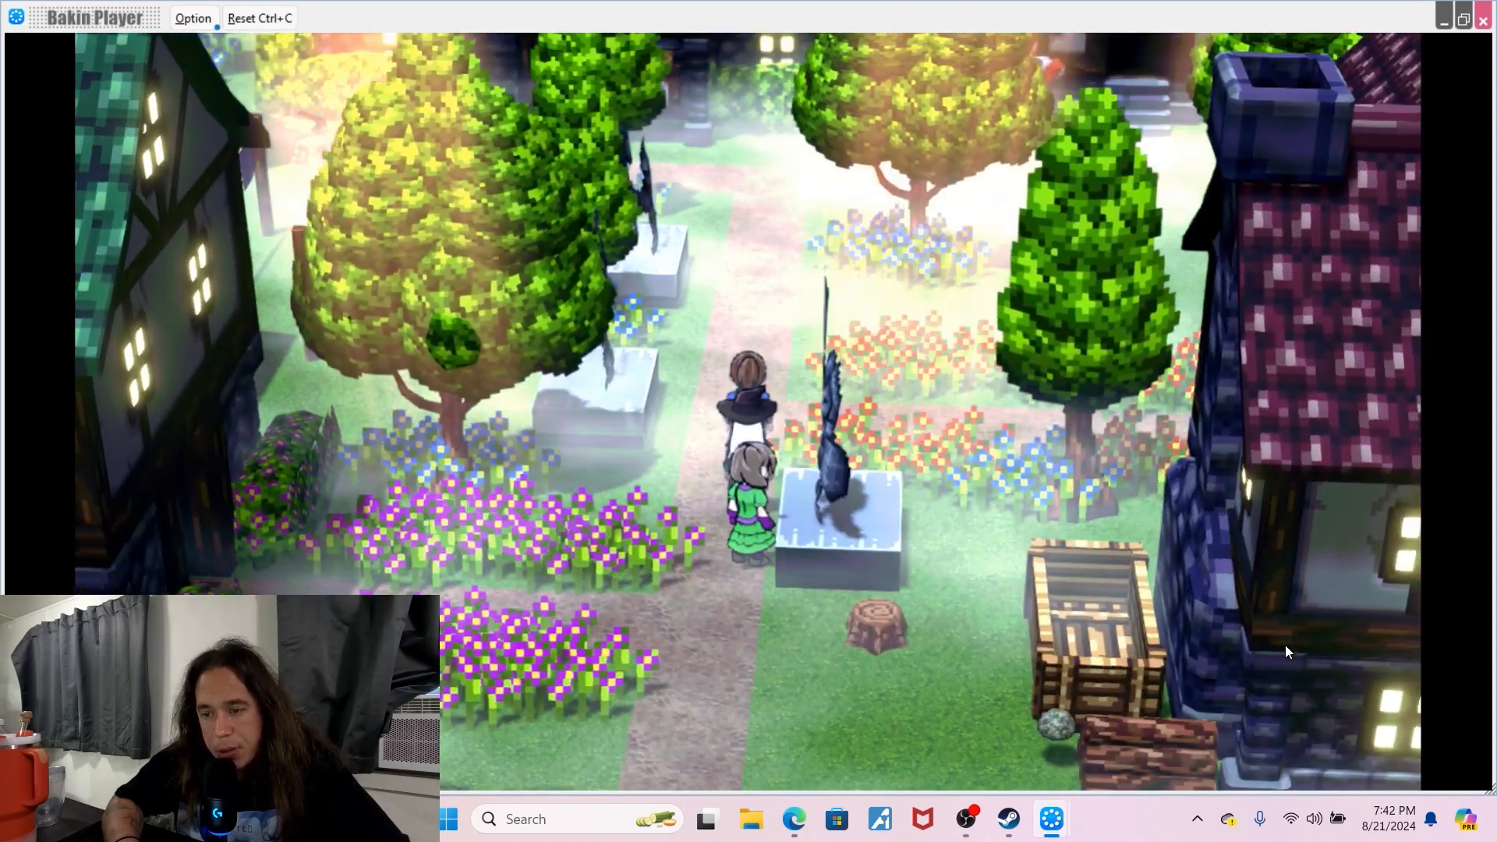
- Rotate the game camera around the party to examine the light rays and lit windows from several sides
{"action": "key", "text": "q"}
{"action": "key", "text": "e"}
{"action": "key", "text": "e"}
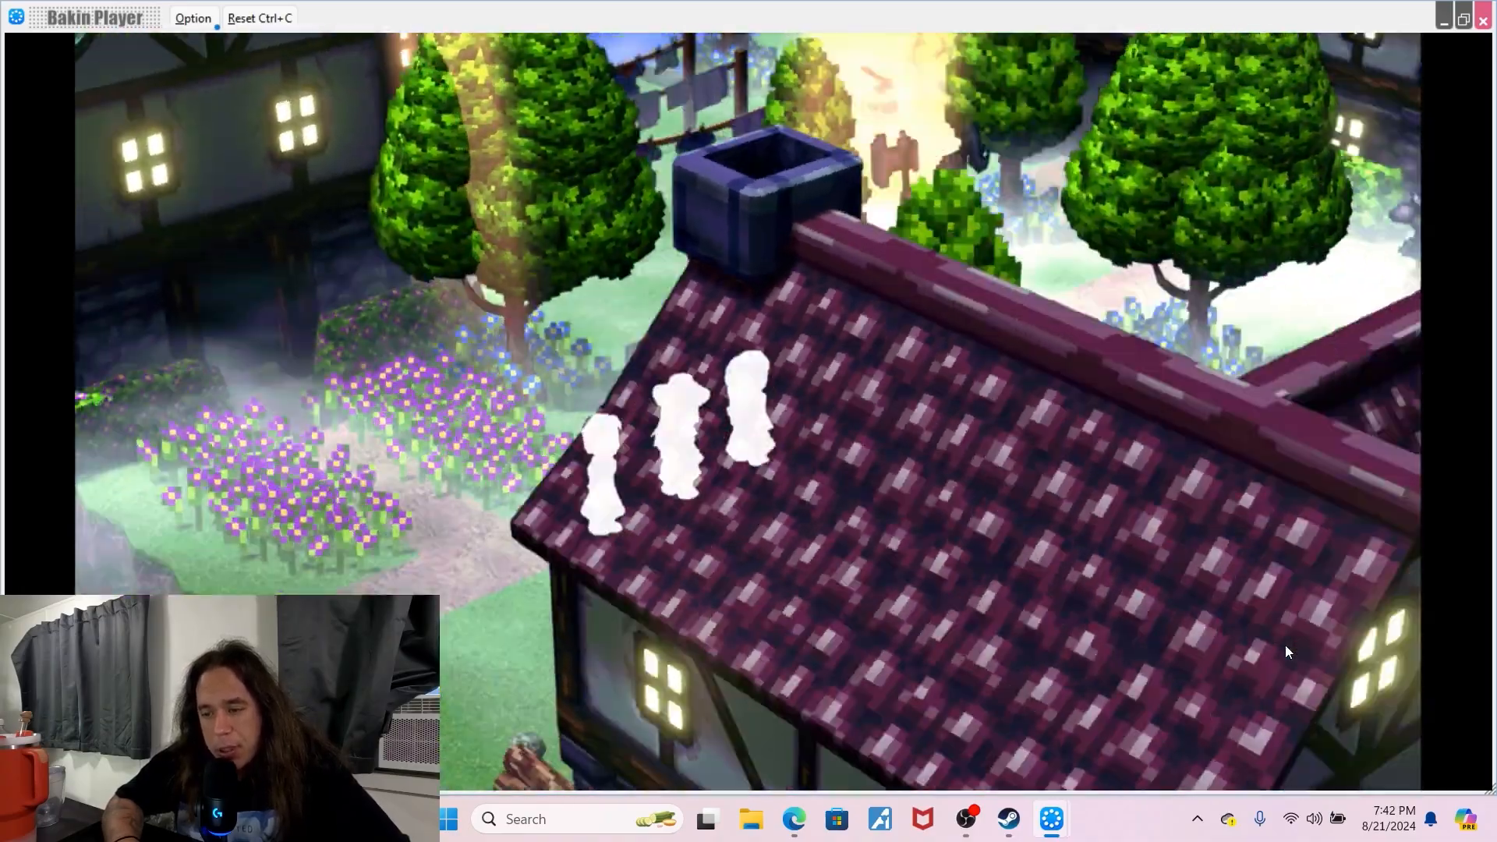
{"action": "key", "text": "e"}
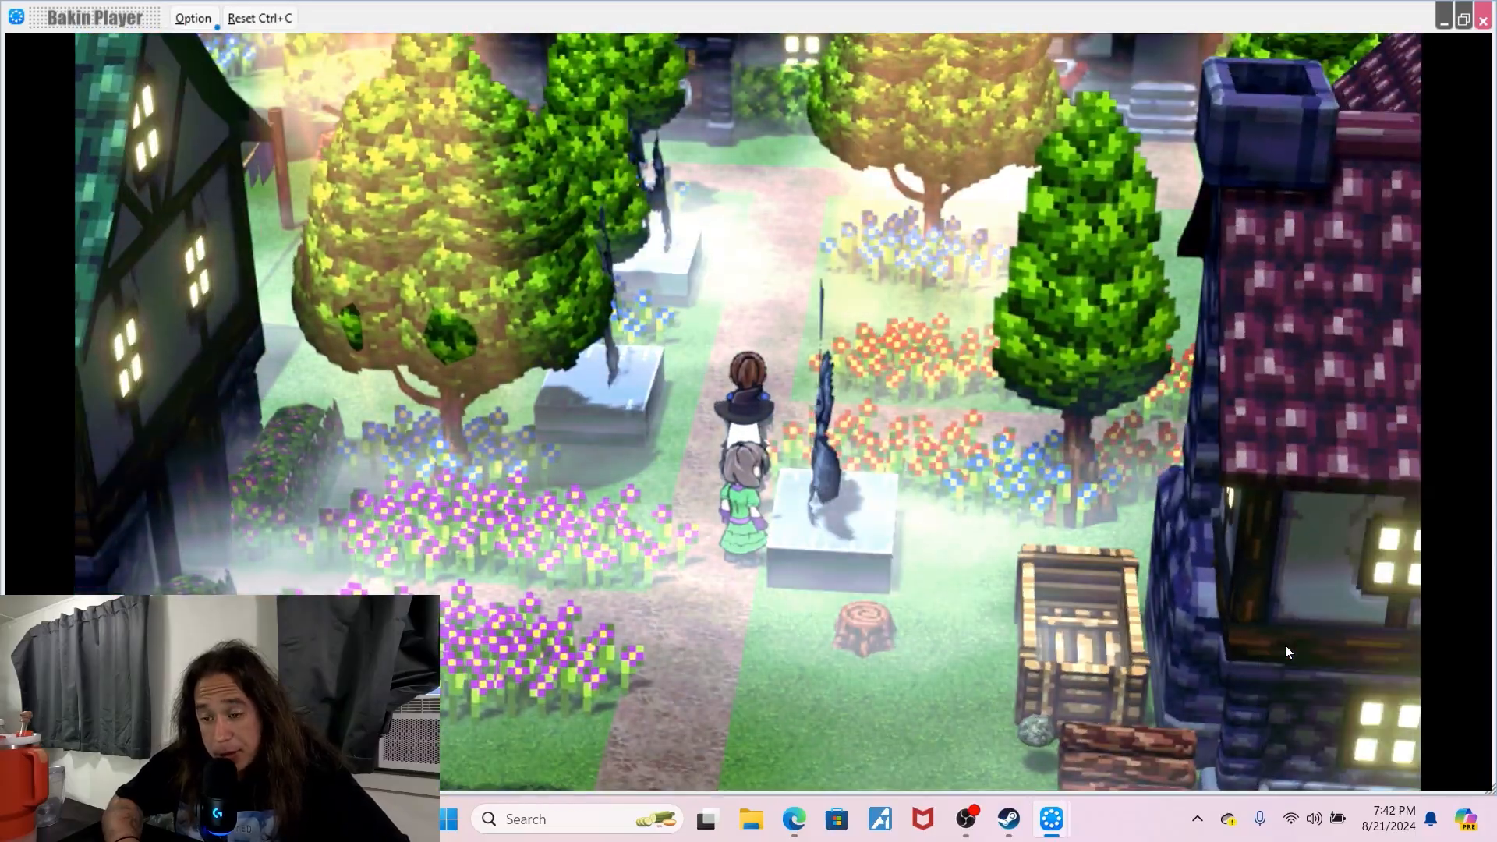
{"action": "key", "text": "e"}
{"action": "key", "text": "s"}
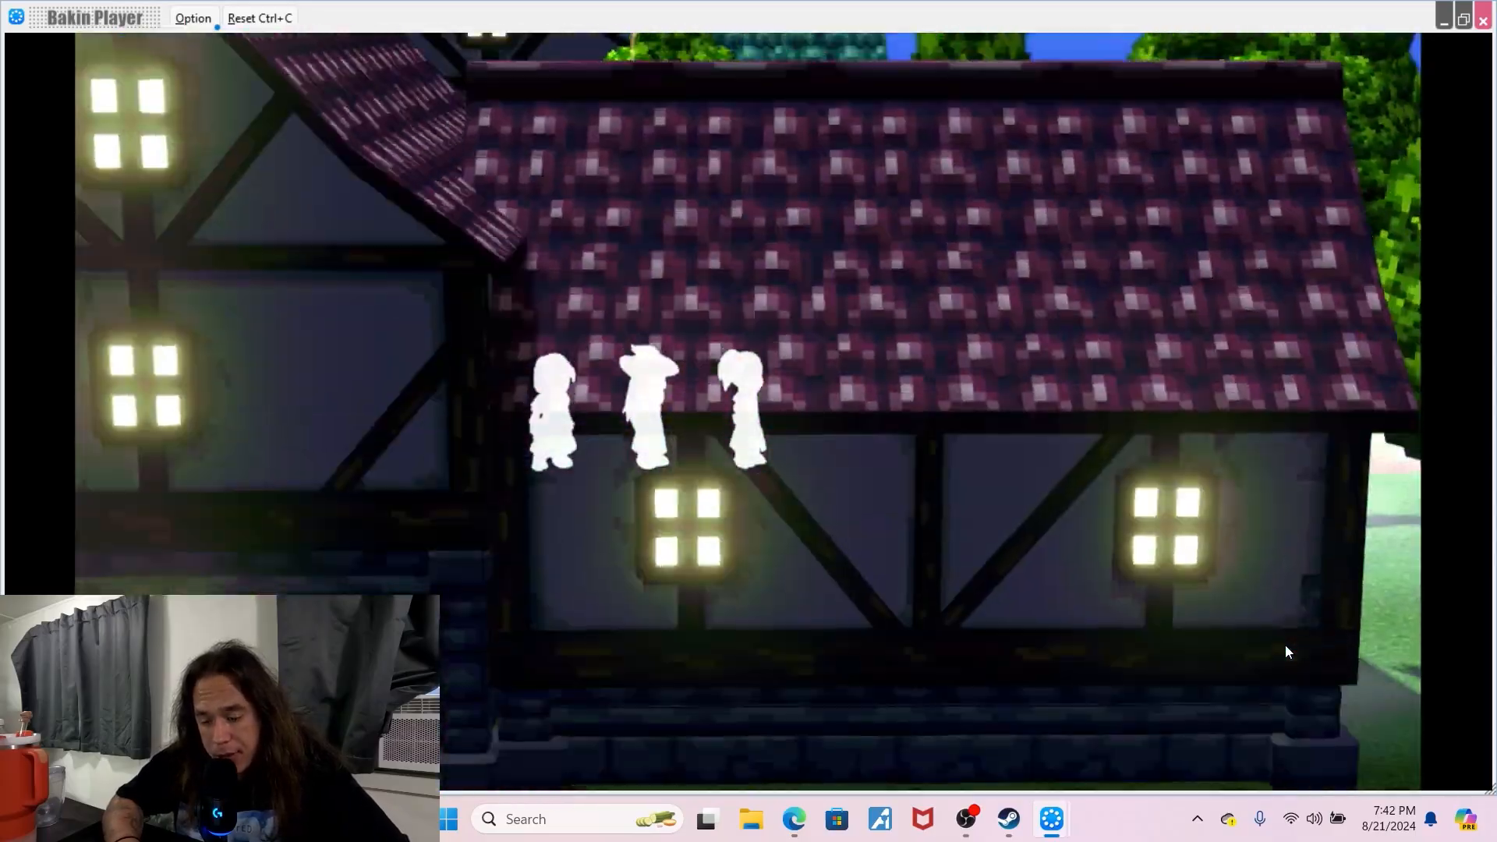
{"action": "key", "text": "w"}
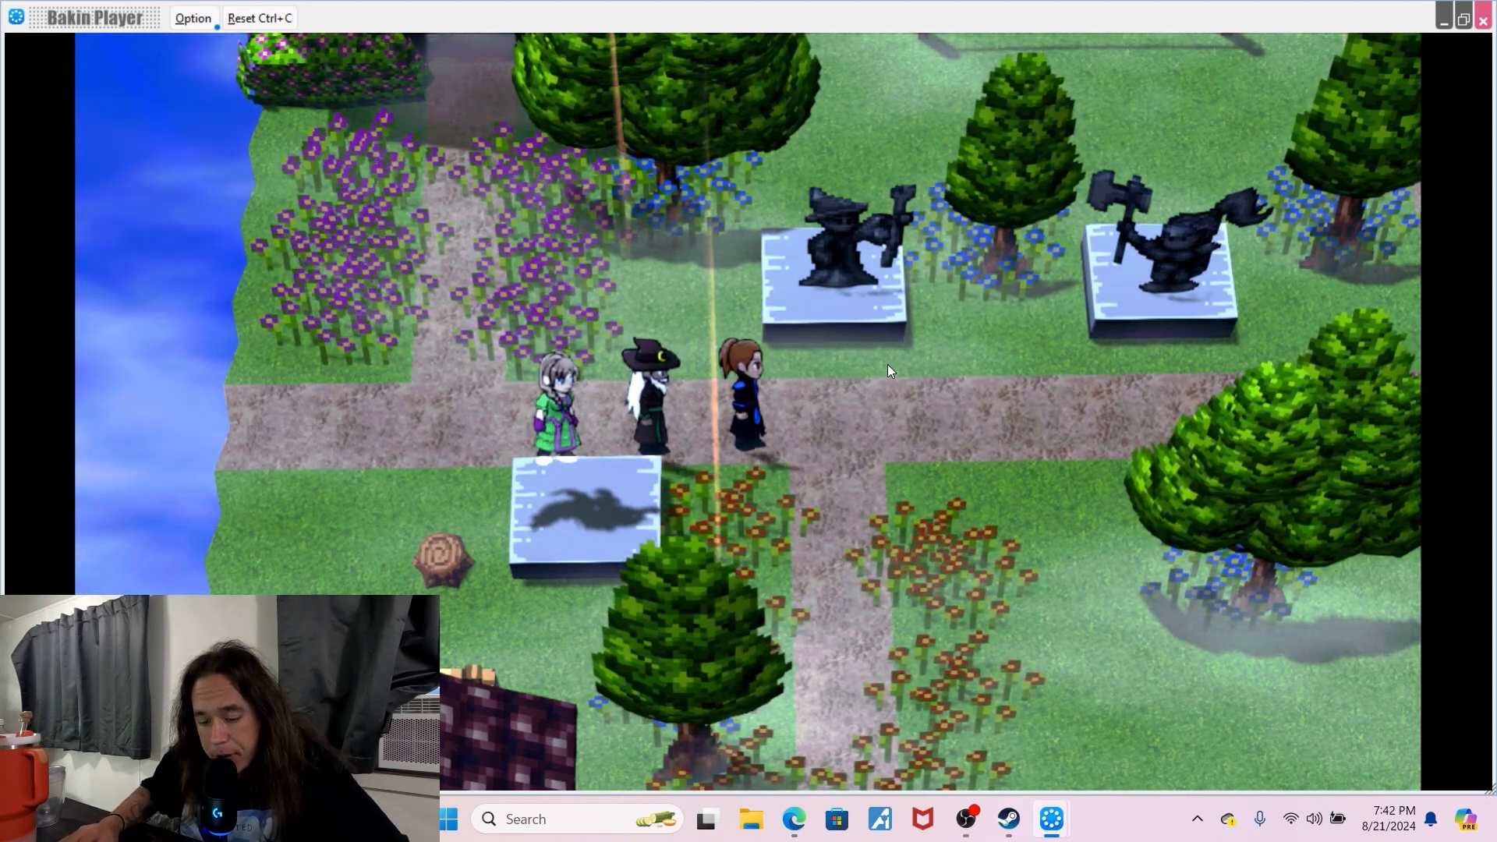
- View the statues and flower beds from higher and lower camera angles while moving the party along the path
{"action": "key", "text": "a"}
{"action": "key", "text": "d"}
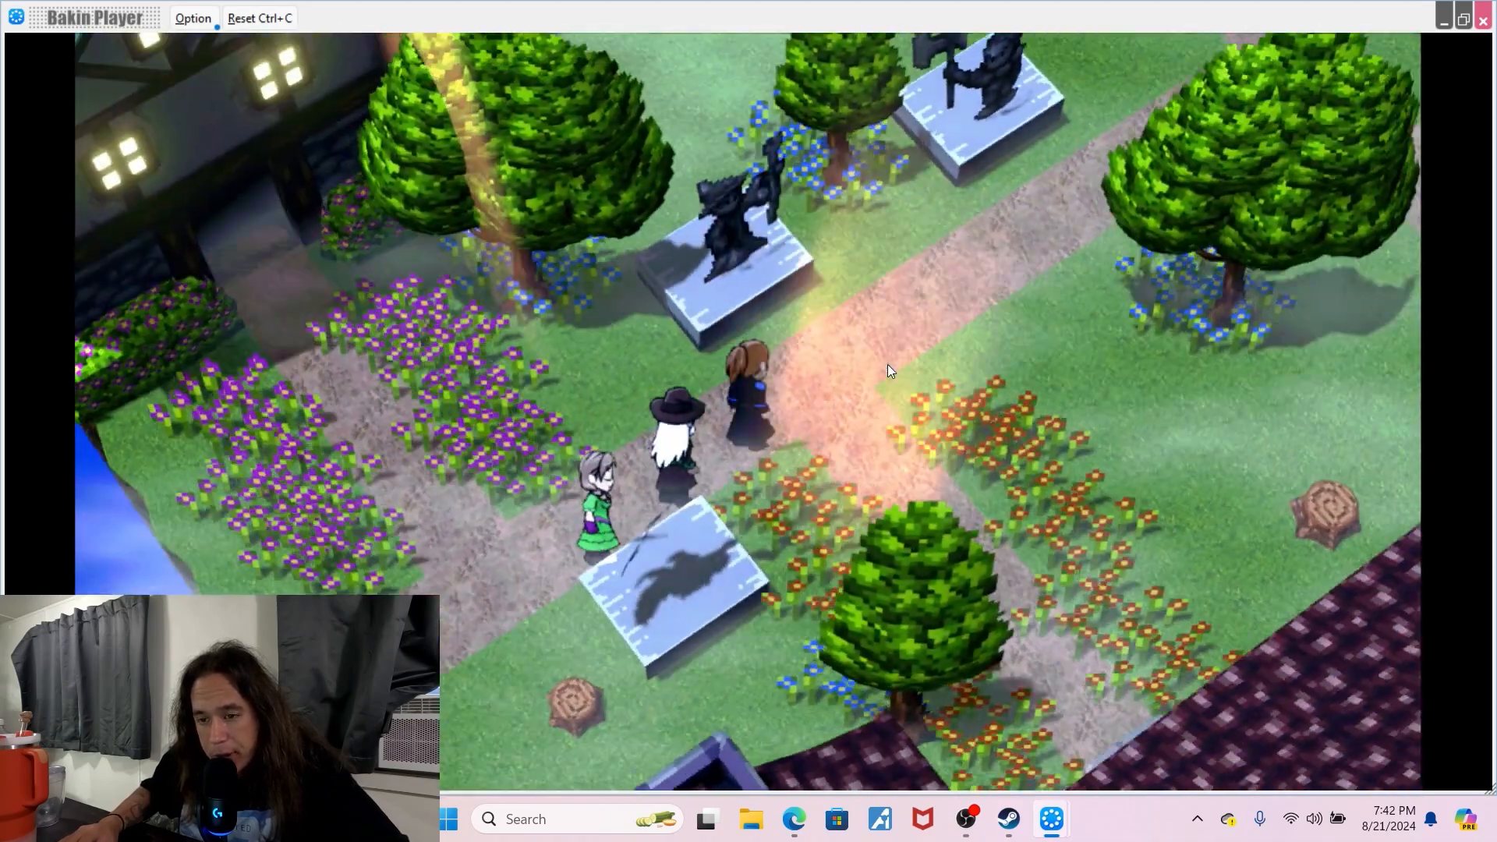
{"action": "key", "text": "a"}
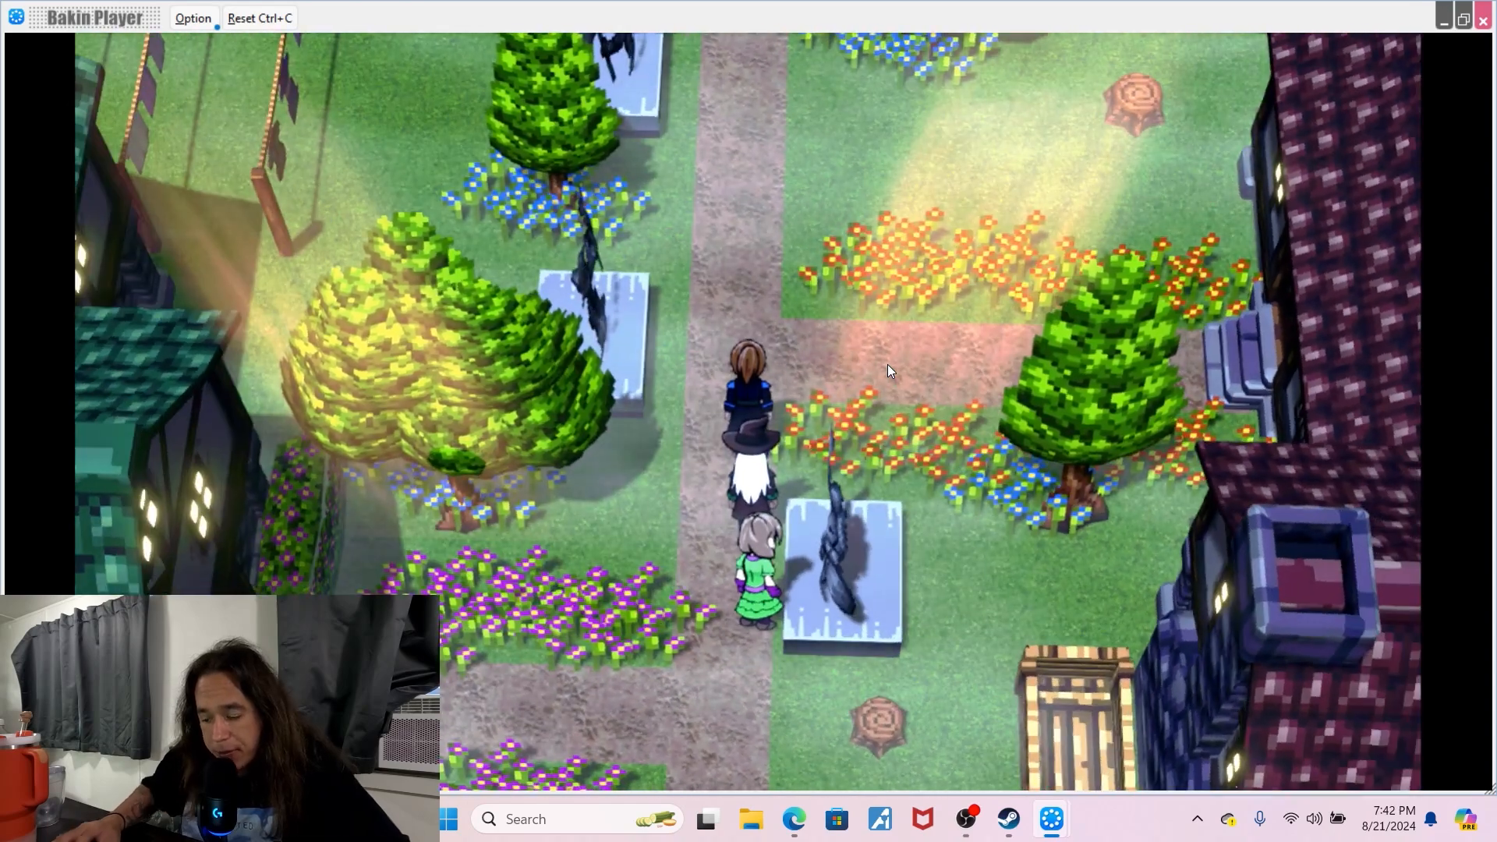
{"action": "key", "text": "Down"}
{"action": "key", "text": "Down"}
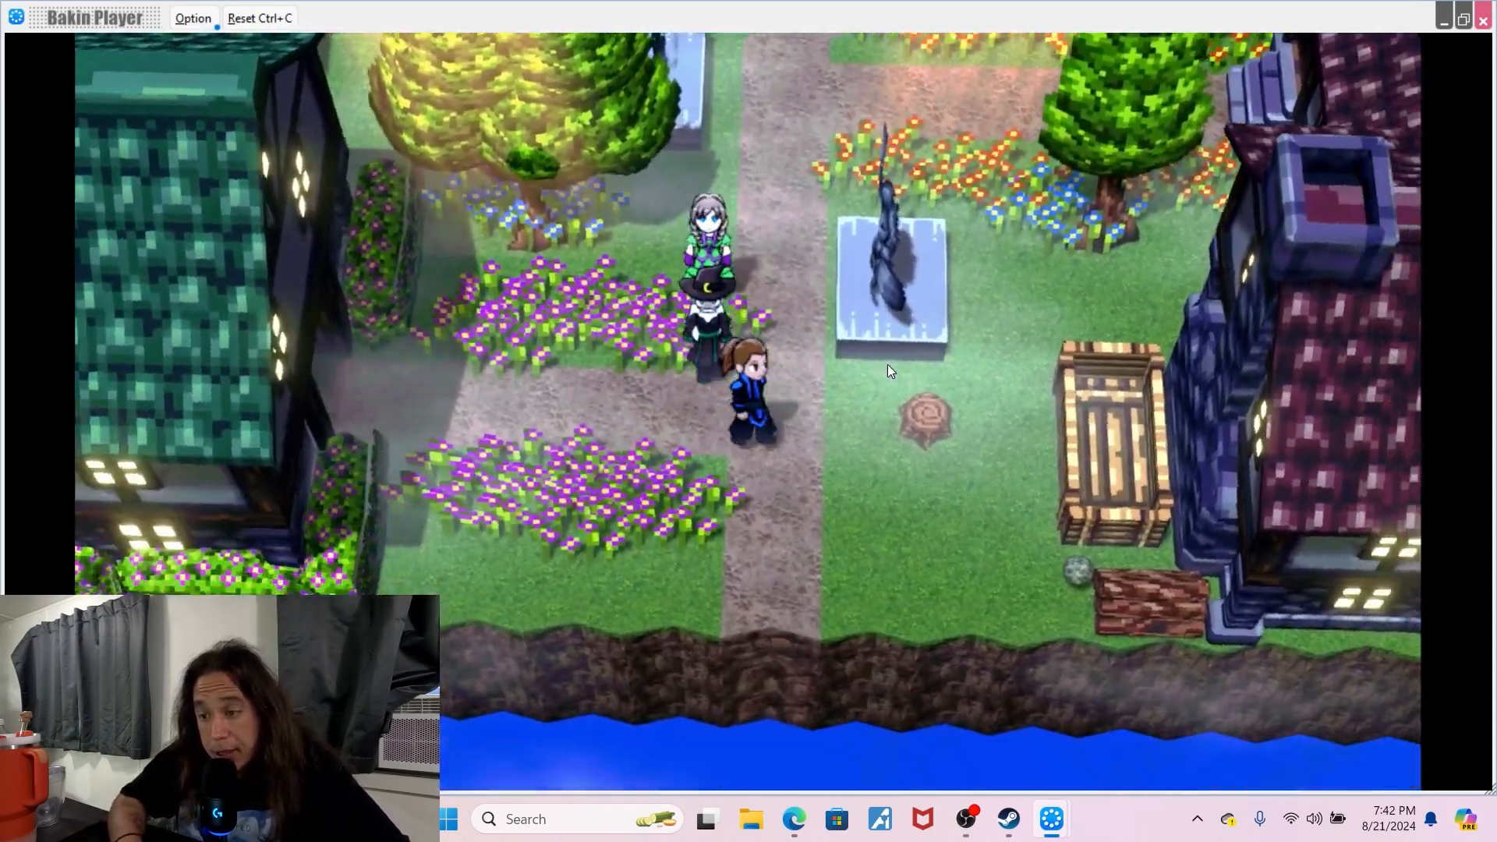
{"action": "key", "text": "w"}
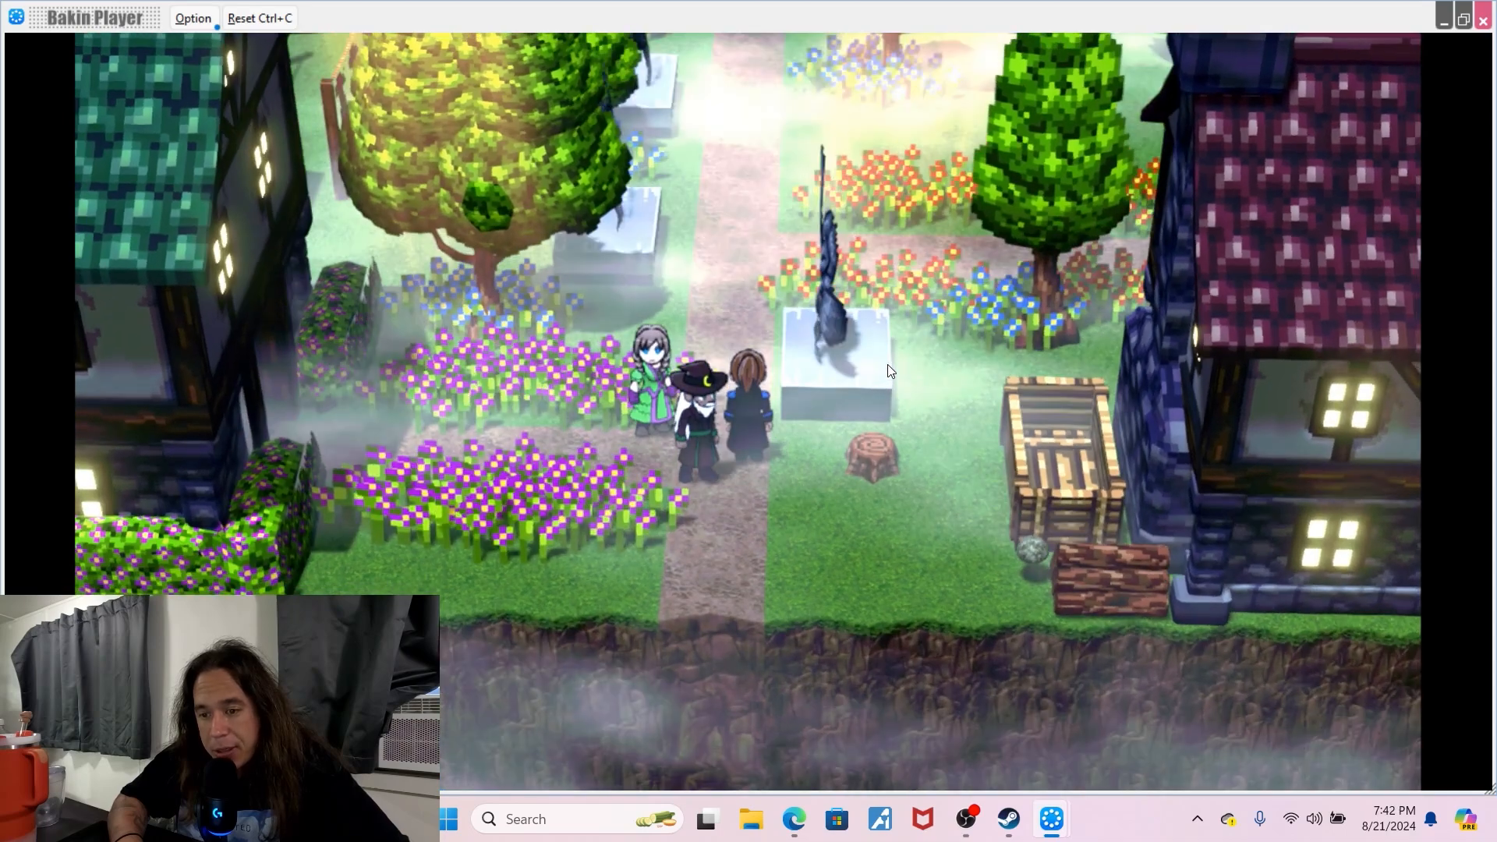
{"action": "key", "text": "Up"}
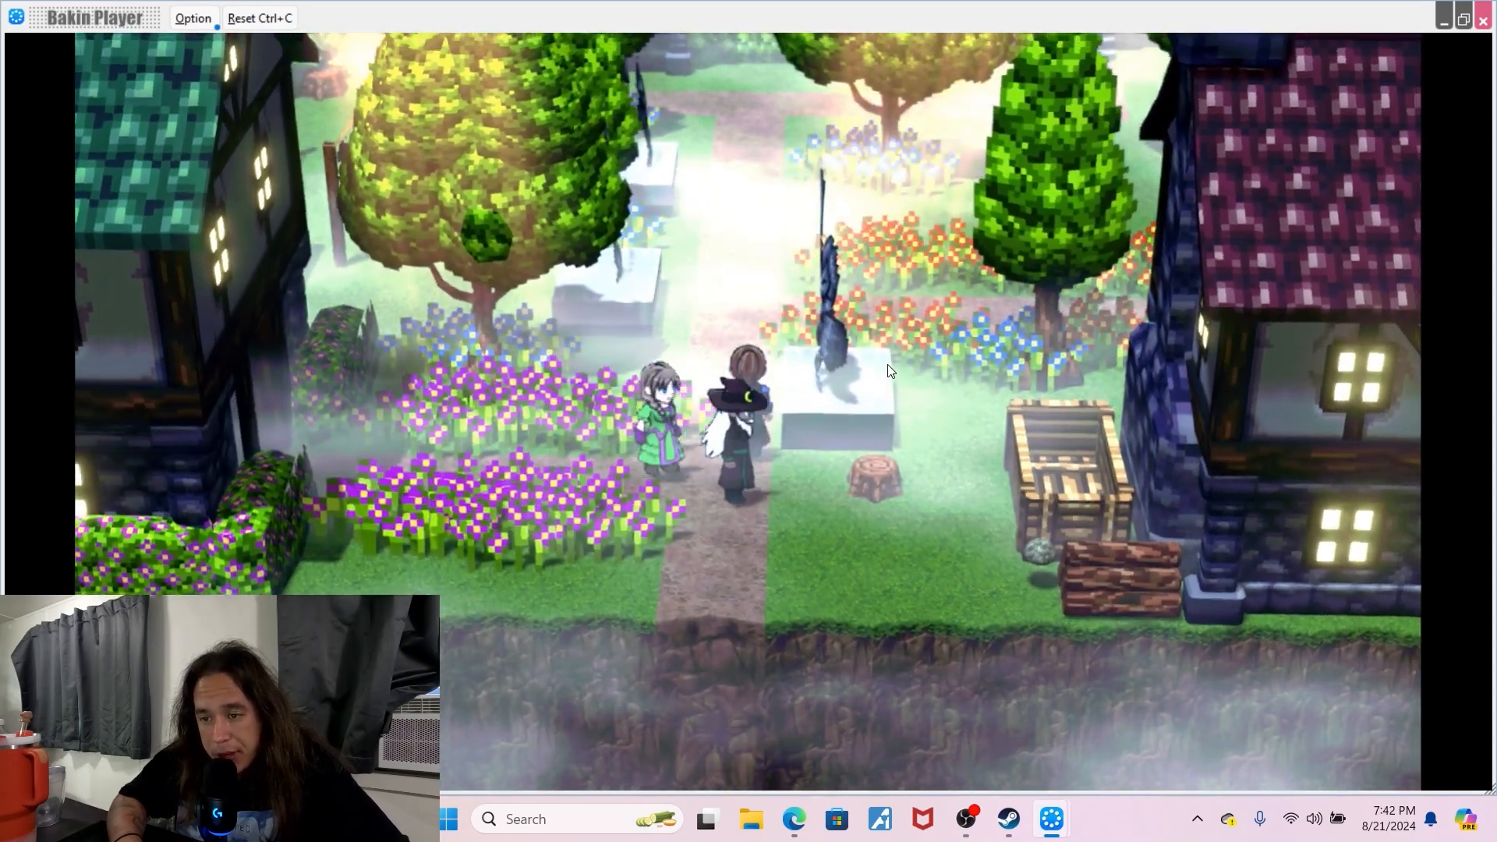
- Walk the party up the dirt path past the statues towards the blue-roofed houses, viewing the surroundings from rotated camera angles
{"action": "key", "text": "Up"}
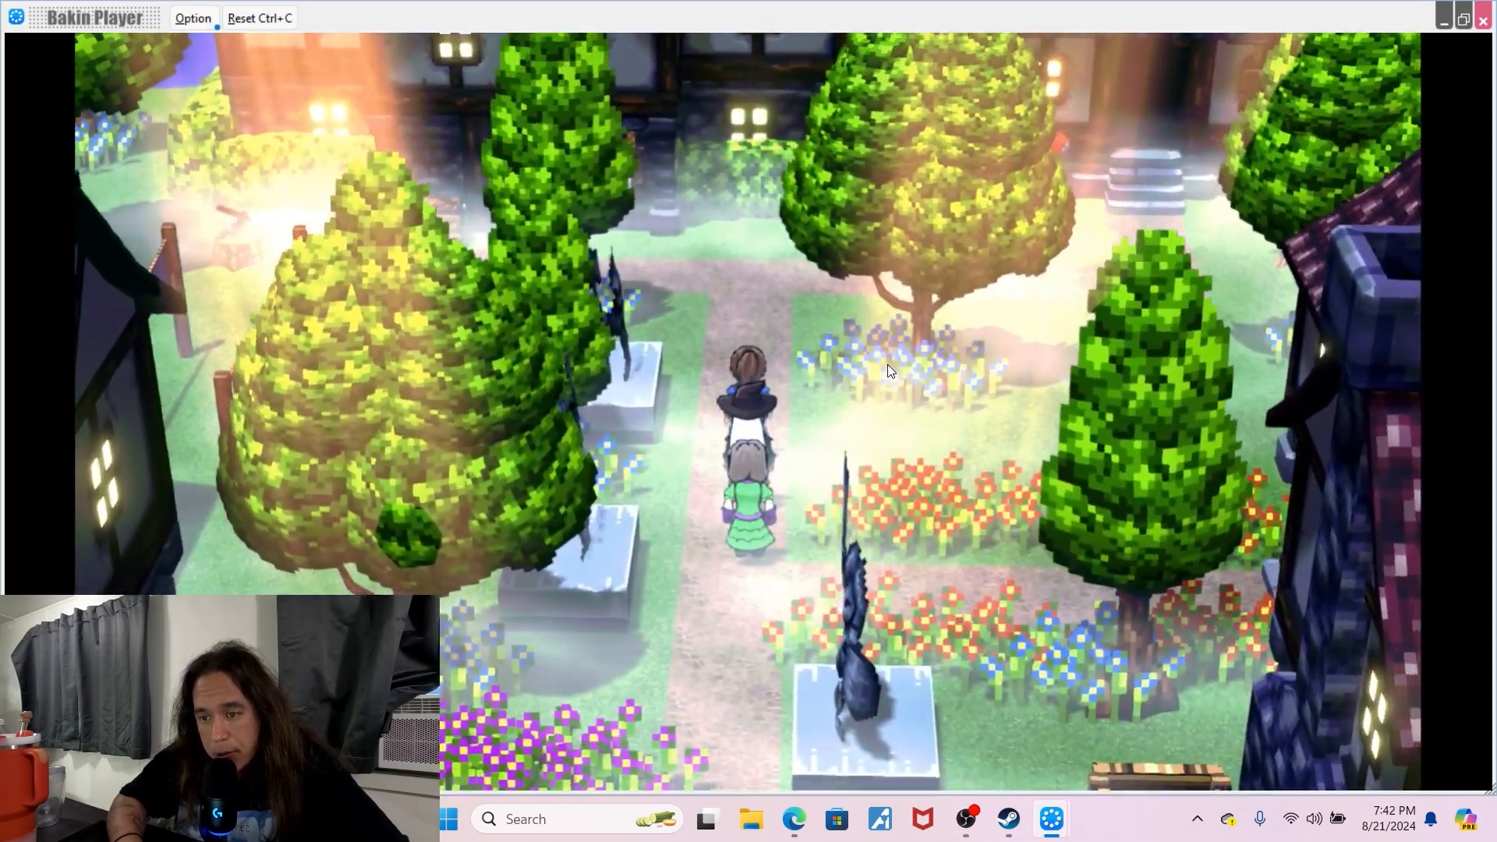
{"action": "key", "text": "Up"}
{"action": "key", "text": "a"}
{"action": "key", "text": "Right"}
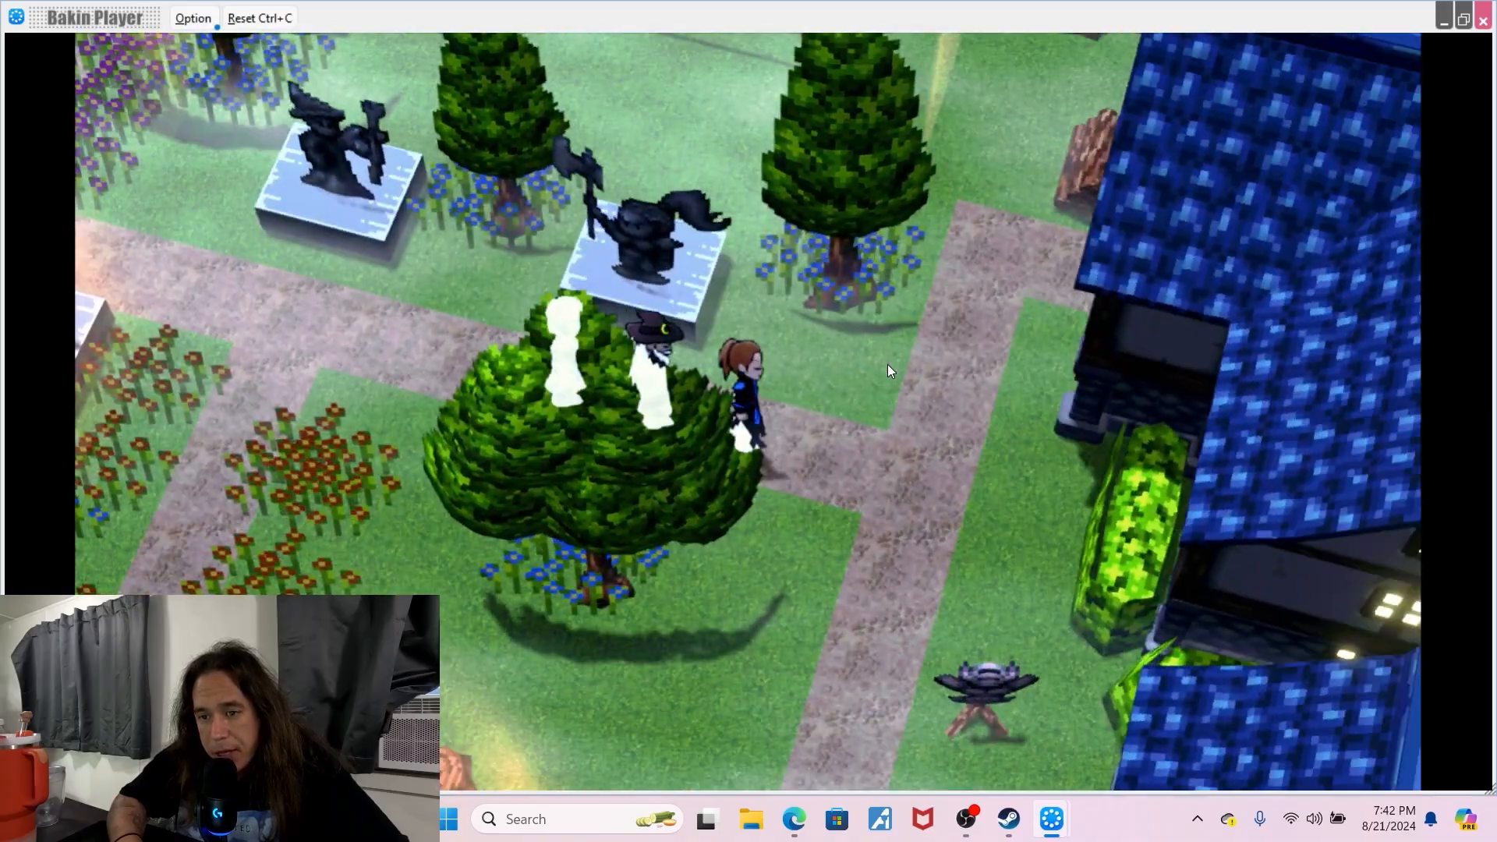
{"action": "key", "text": "a"}
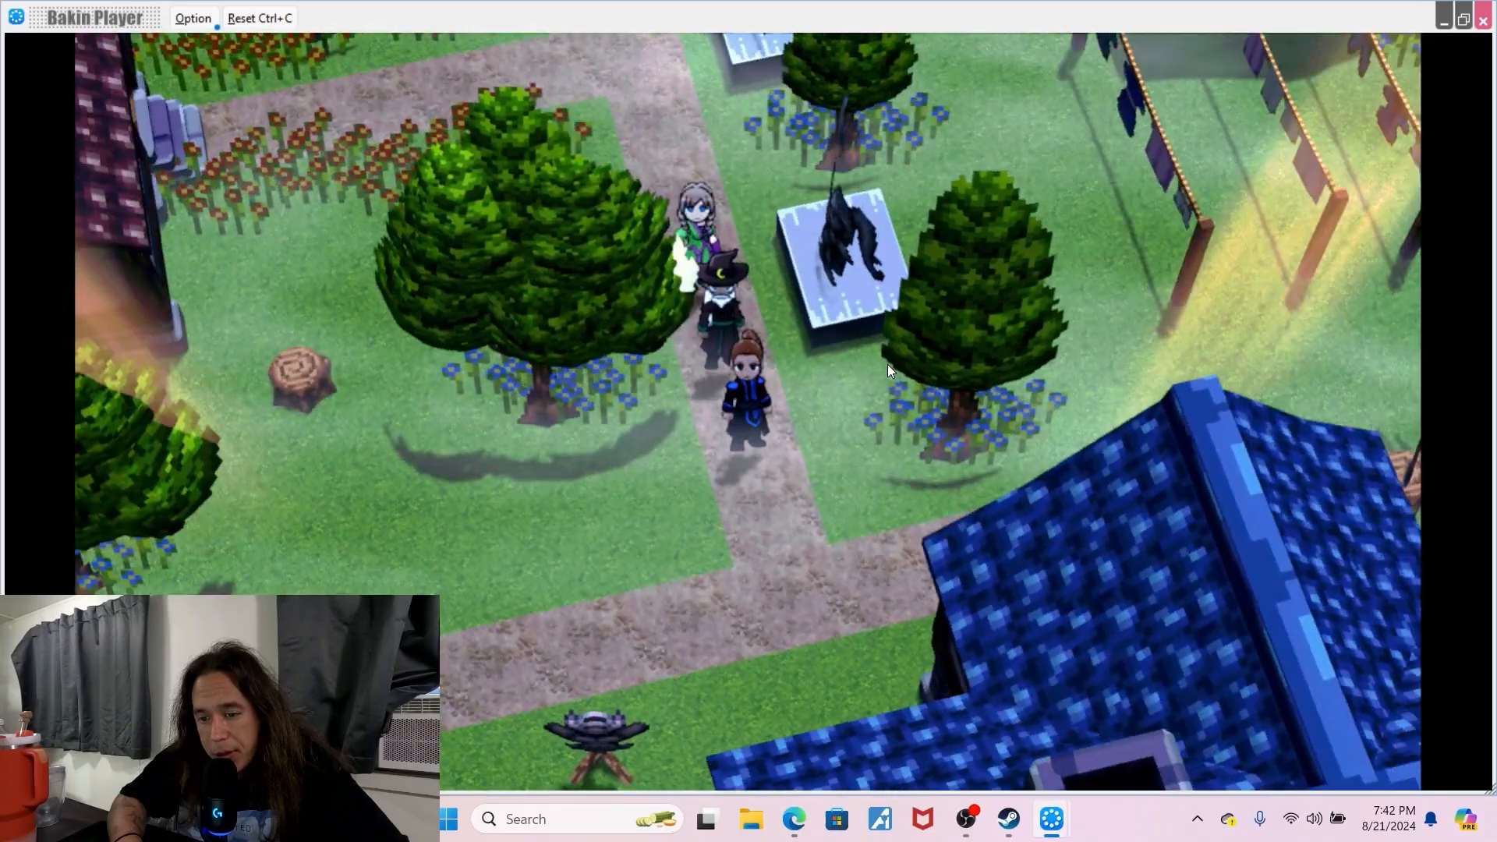
{"action": "key", "text": "a"}
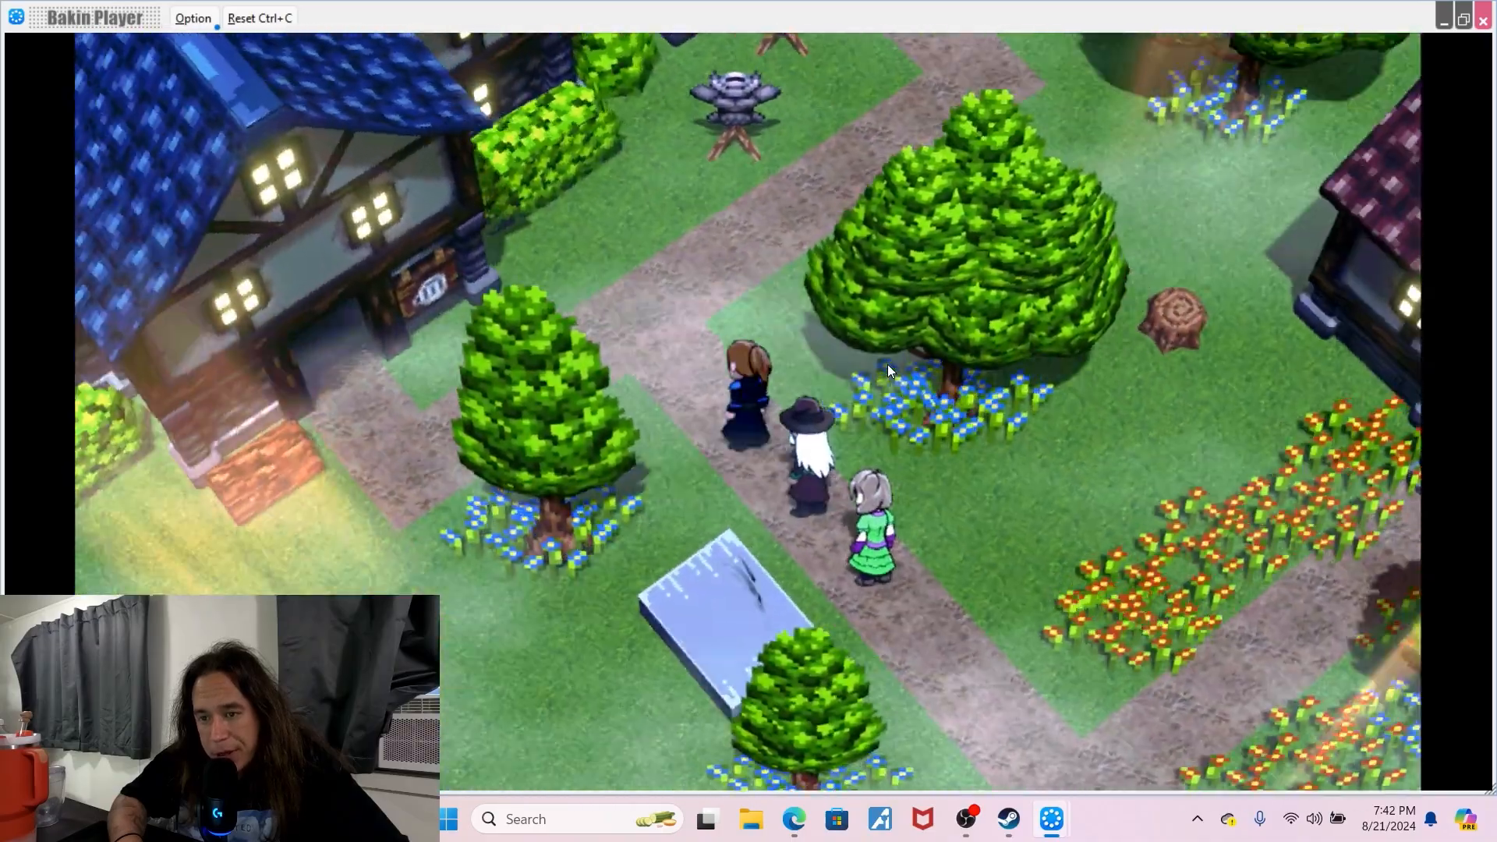
{"action": "key", "text": "a"}
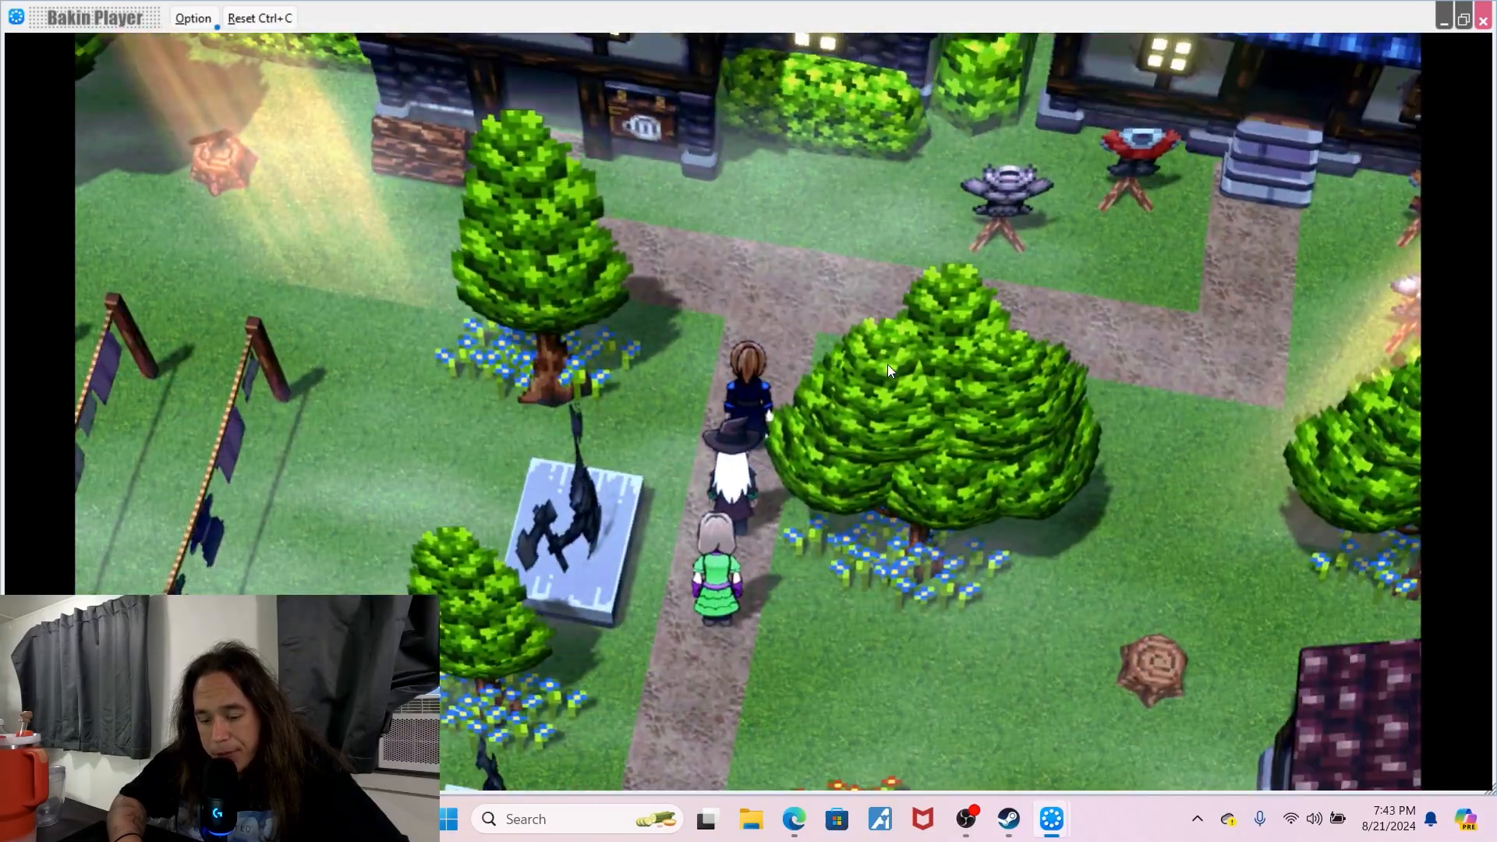
- Examine the blue-roofed shops, lit windows and armor stands from several camera heights and directions while moving the party between them
{"action": "key", "text": "Right"}
{"action": "key", "text": "w"}
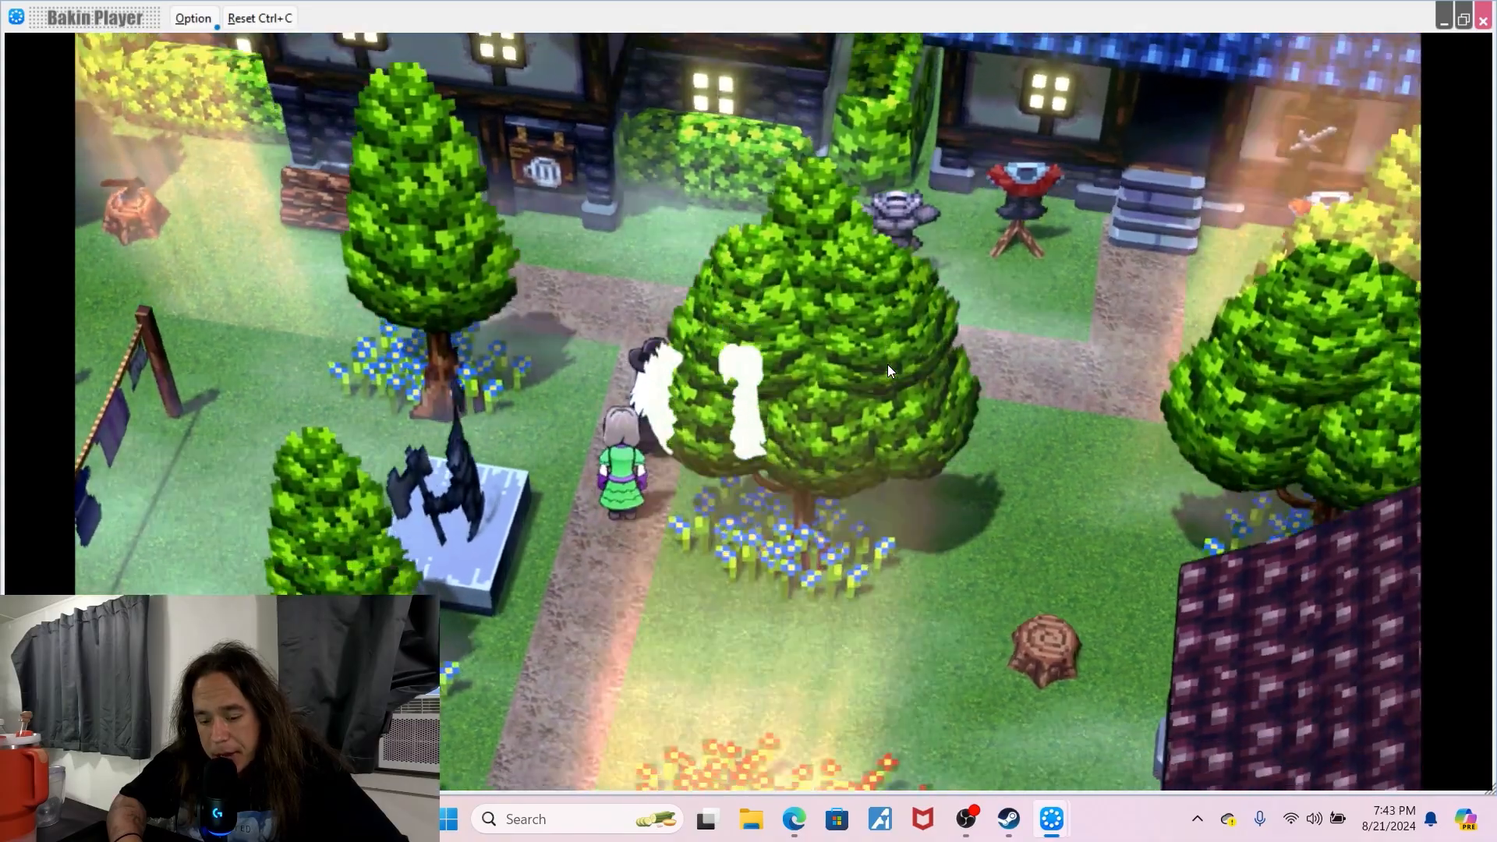
{"action": "key", "text": "w"}
{"action": "key", "text": "d"}
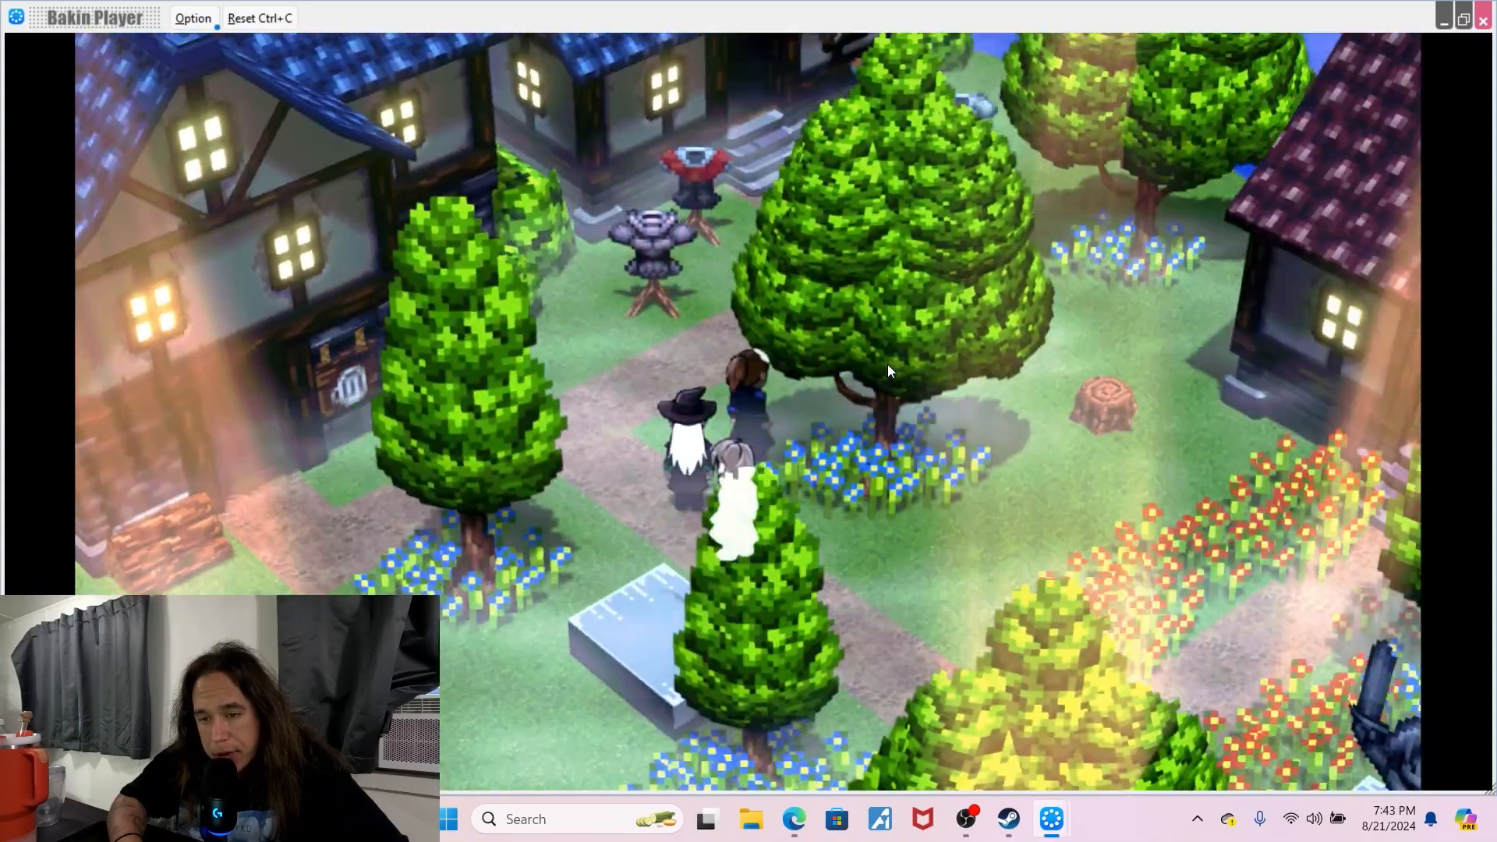
{"action": "key", "text": "Up"}
{"action": "key", "text": "a"}
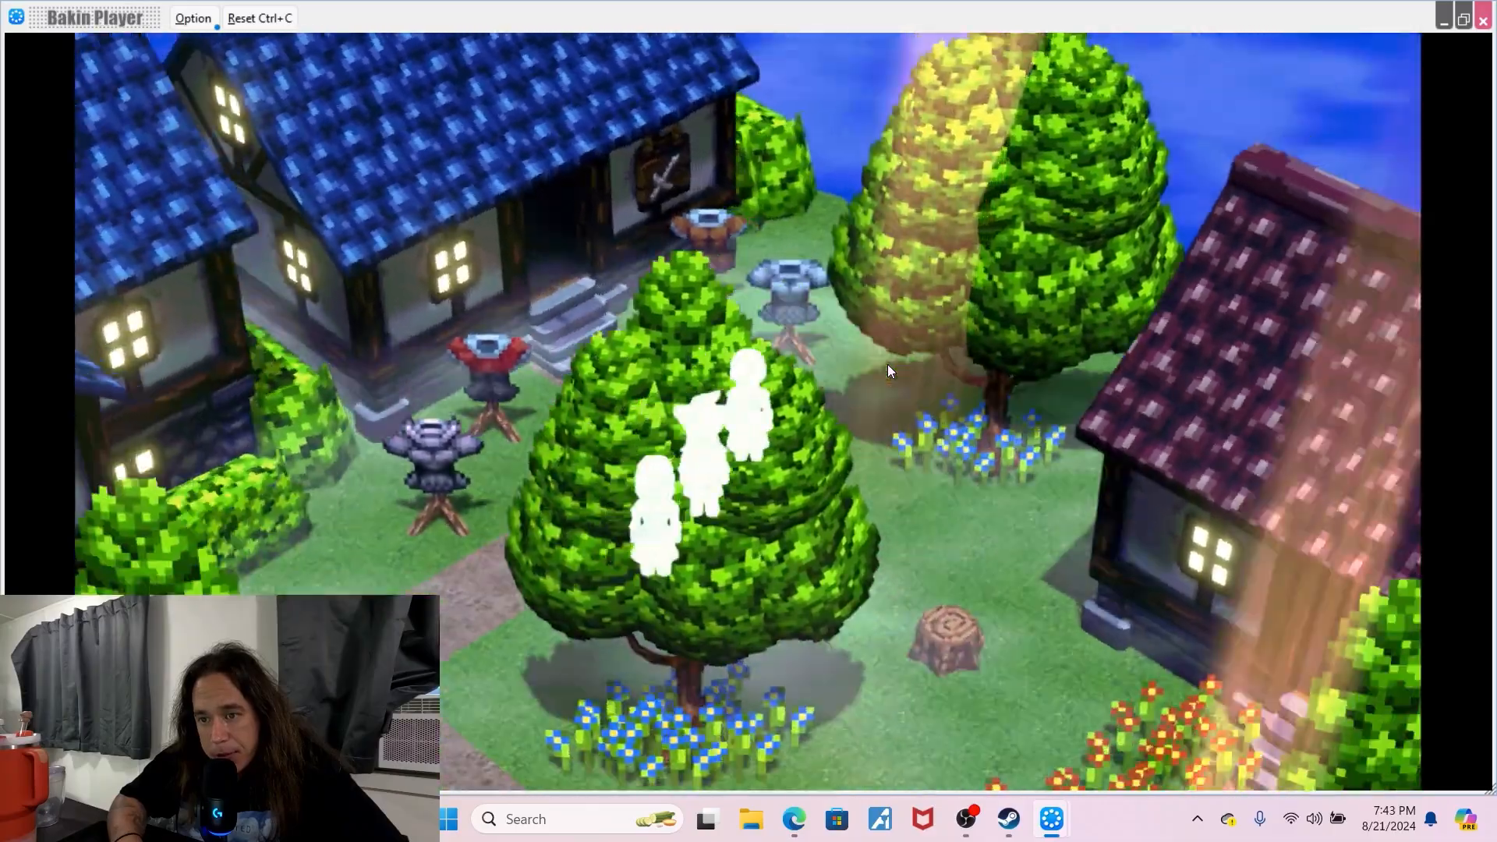
{"action": "key", "text": "d"}
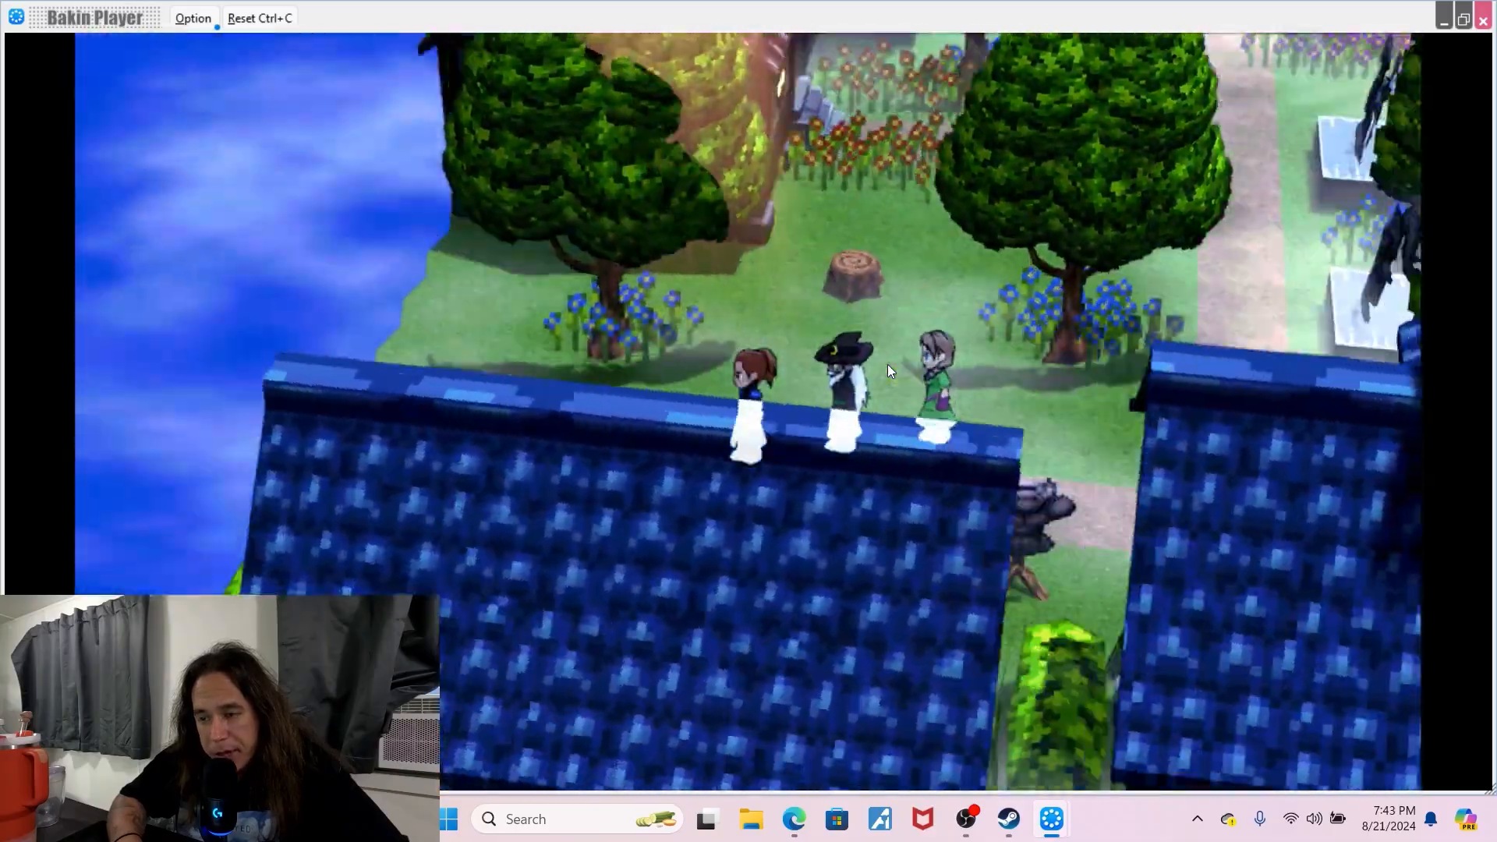
{"action": "key", "text": "Left"}
{"action": "key", "text": "a"}
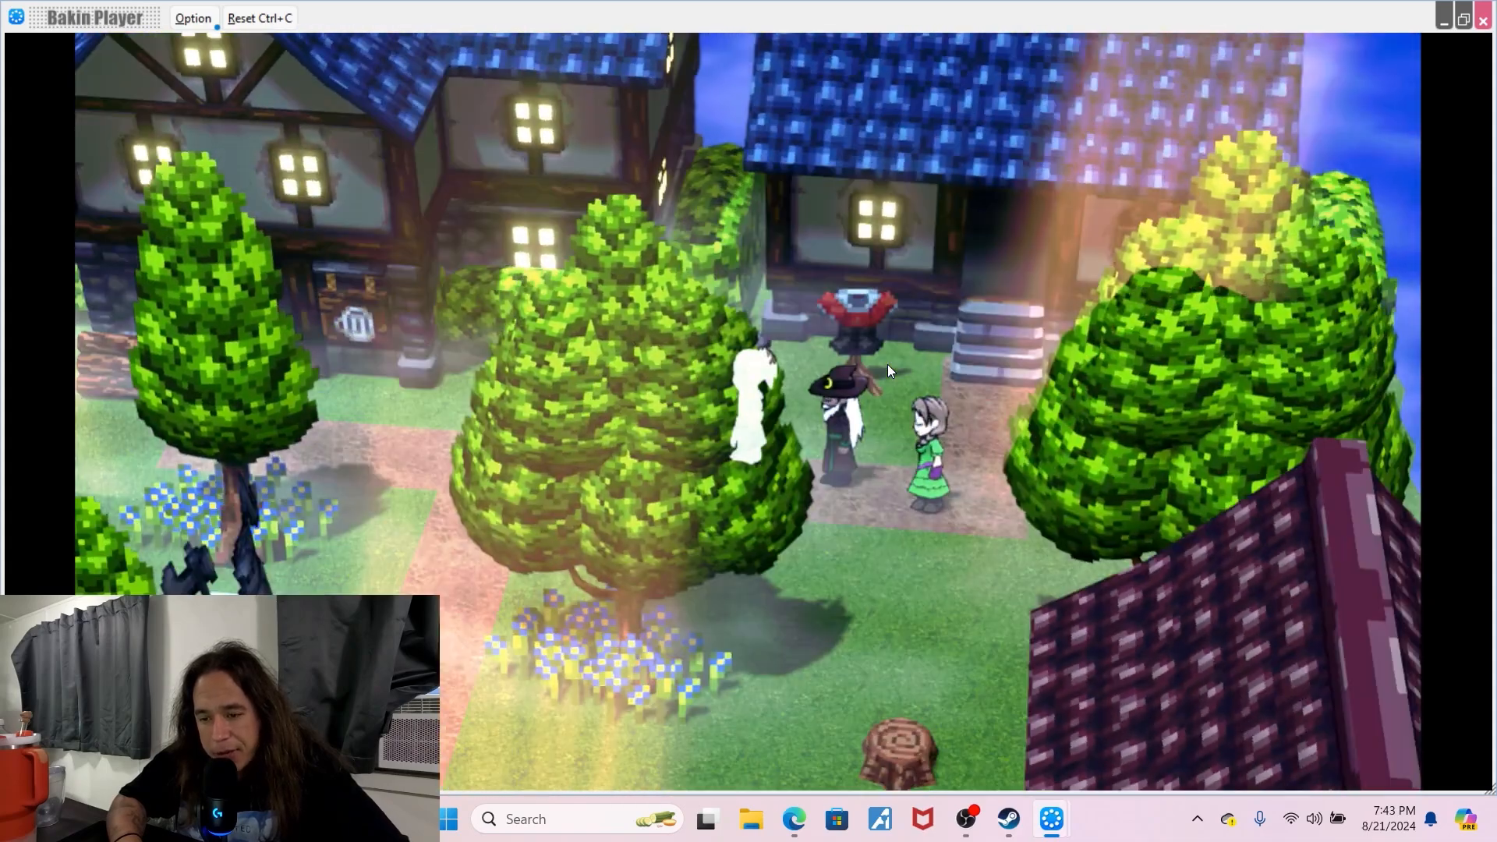
- Walk the party back down the path to the purple flower beds and inspect the fog by the cliff edge from all sides
{"action": "key", "text": "Left"}
{"action": "key", "text": "Down"}
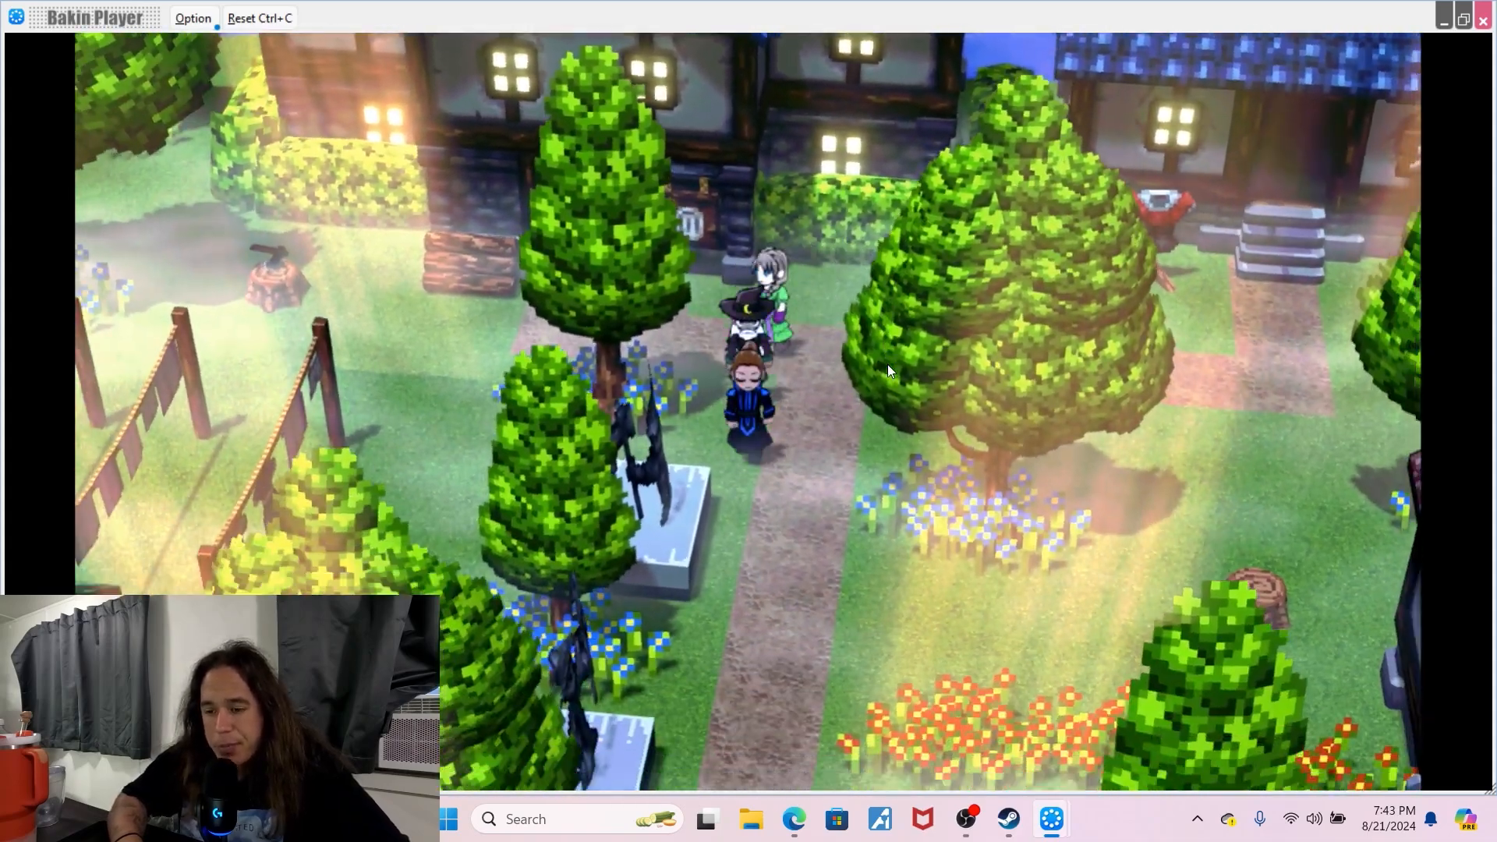
{"action": "key", "text": "Down"}
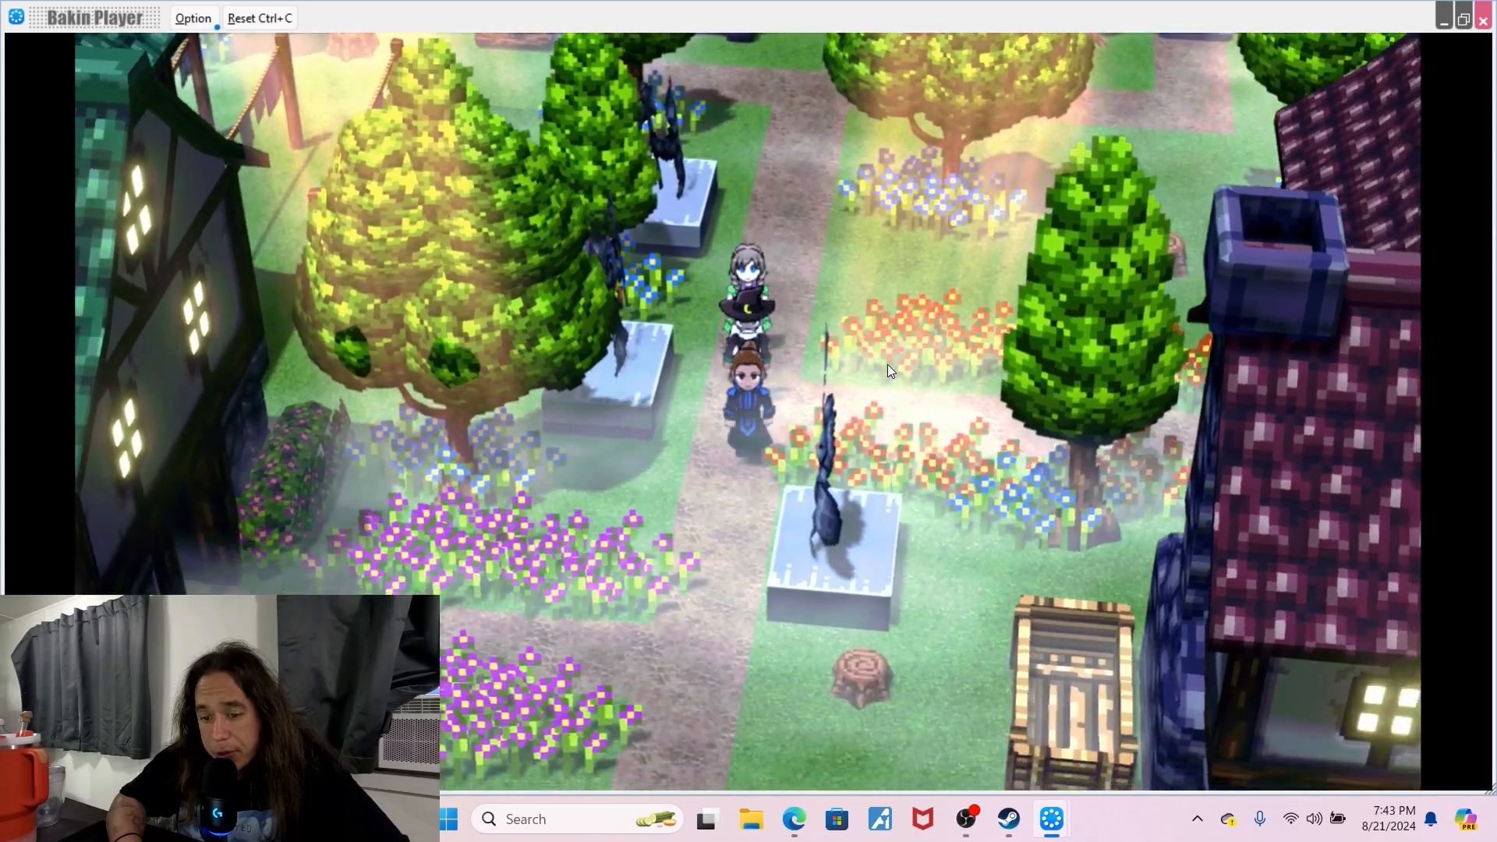
{"action": "key", "text": "Down"}
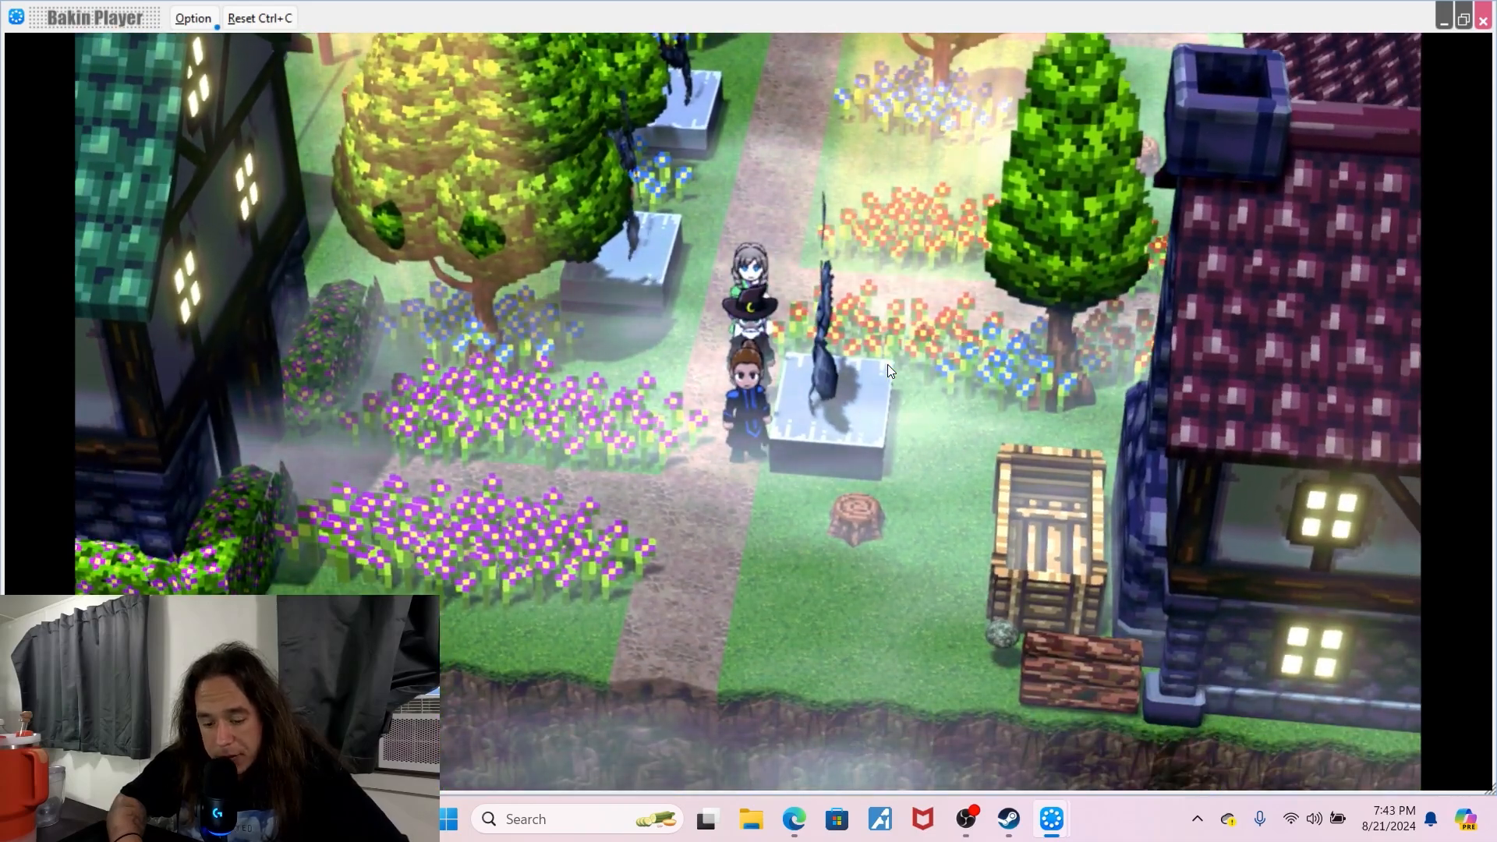
{"action": "key", "text": "a"}
{"action": "key", "text": "a"}
{"action": "key", "text": "a"}
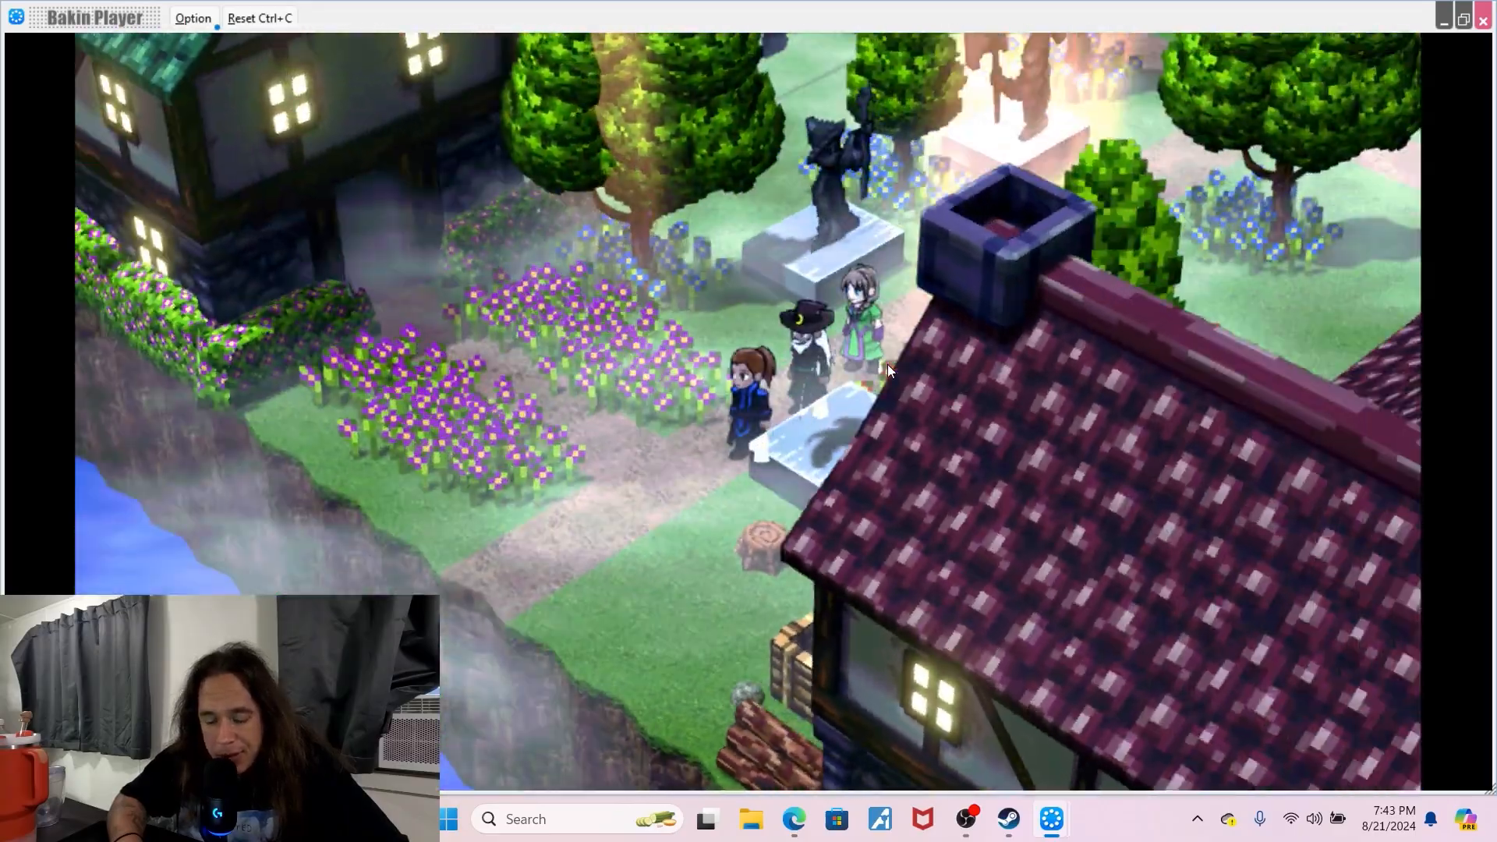
{"action": "key", "text": "a"}
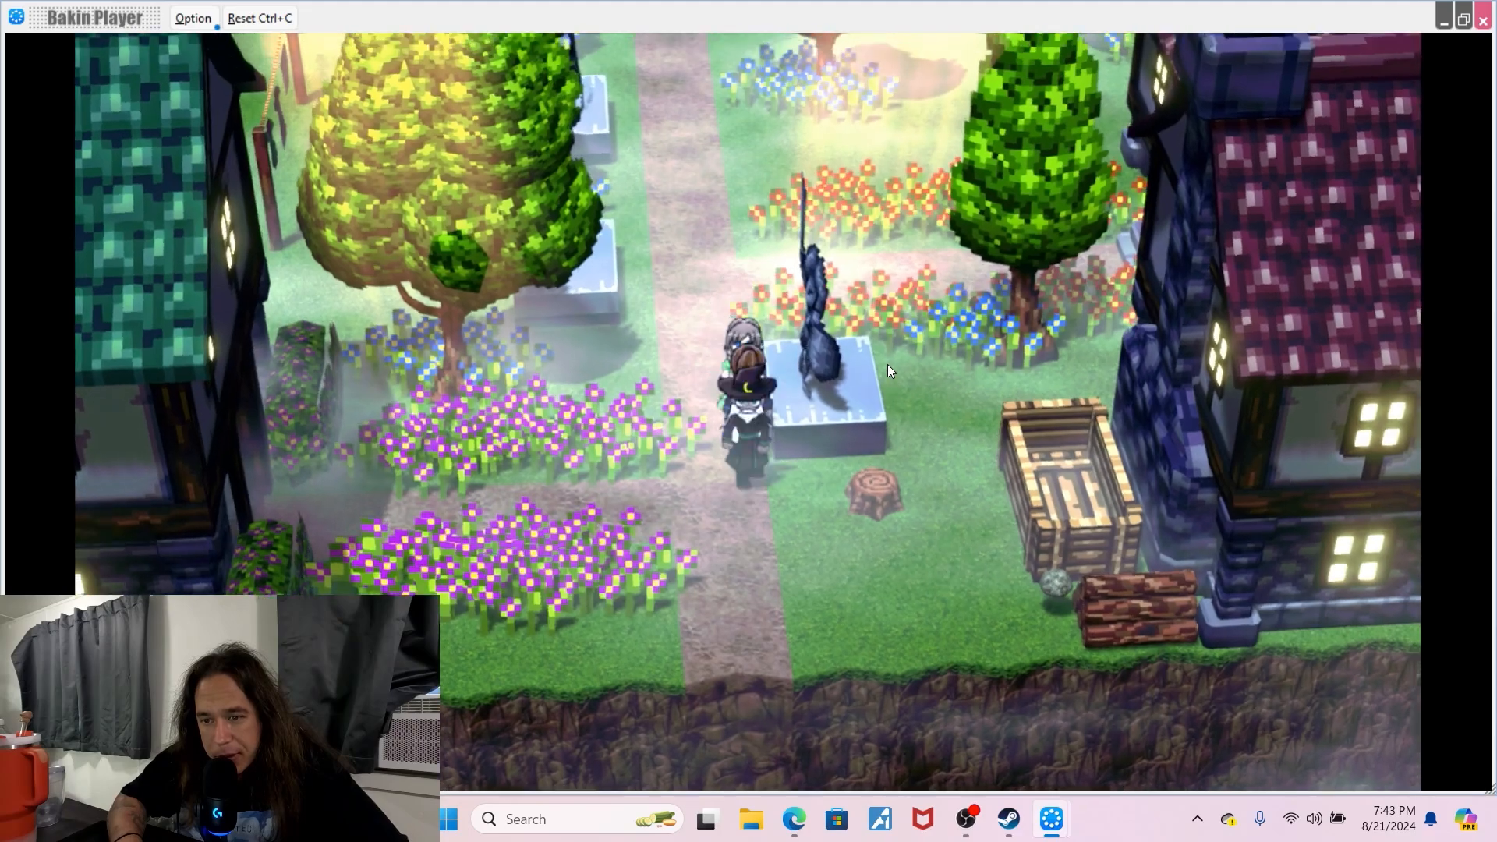
- Move the party around the flower beds and up to the wizard and axe statues to inspect them from the front
{"action": "key", "text": "Up"}
{"action": "key", "text": "Left"}
{"action": "key", "text": "Down"}
{"action": "key", "text": "Right"}
{"action": "key", "text": "Up"}
{"action": "key", "text": "Right"}
{"action": "key", "text": "Down"}
{"action": "key", "text": "Left"}
{"action": "key", "text": "Down"}
{"action": "key", "text": "a"}
{"action": "key", "text": "Left"}
{"action": "key", "text": "Up"}
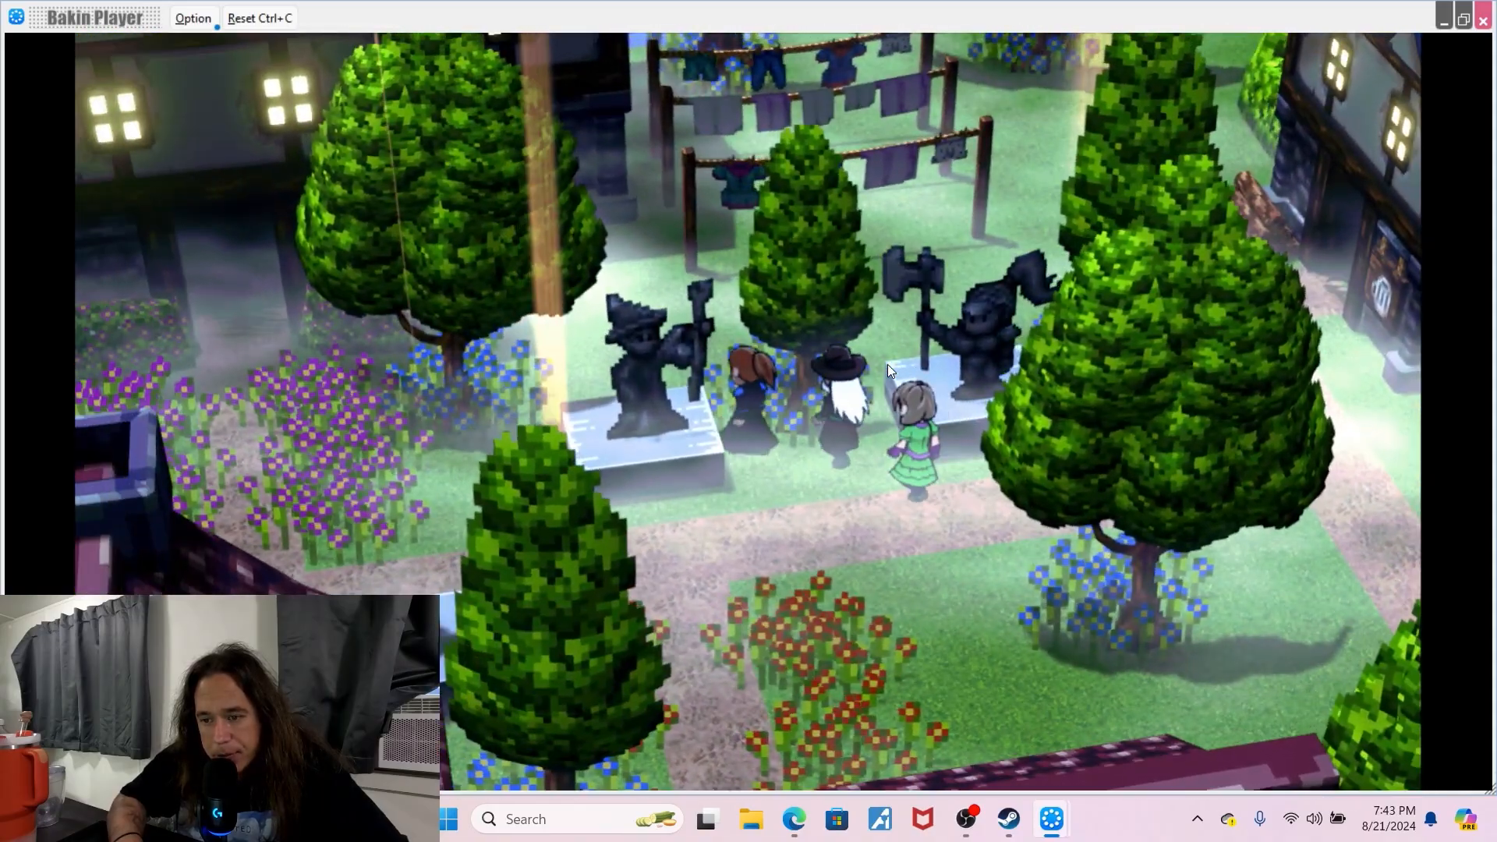
- Lead the party past the orange flowers and the large trees to the area behind the clotheslines
{"action": "key", "text": "Down"}
{"action": "key", "text": "Right"}
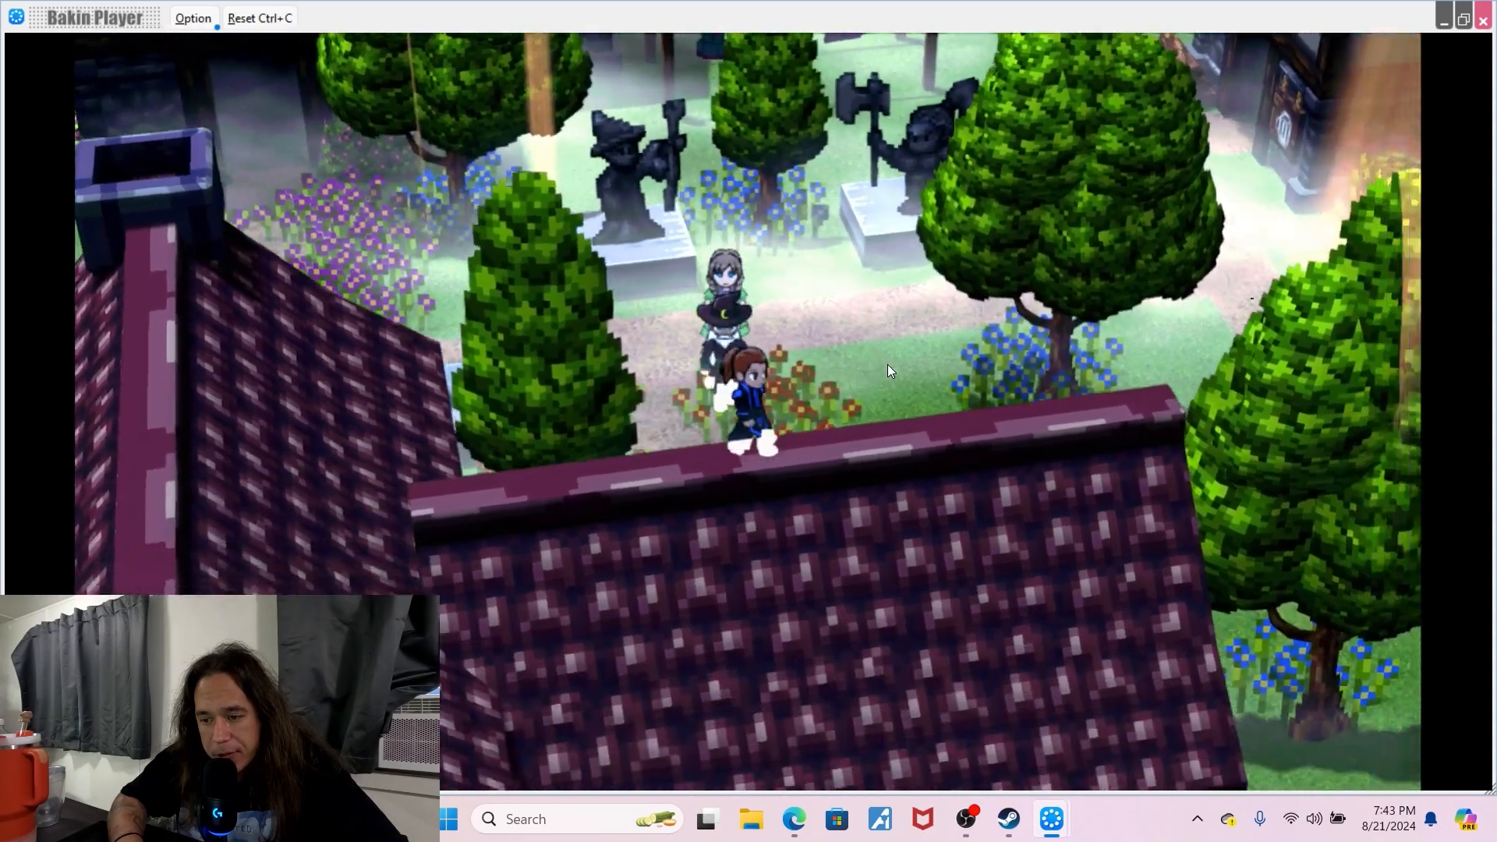
{"action": "key", "text": "Up"}
{"action": "key", "text": "Right"}
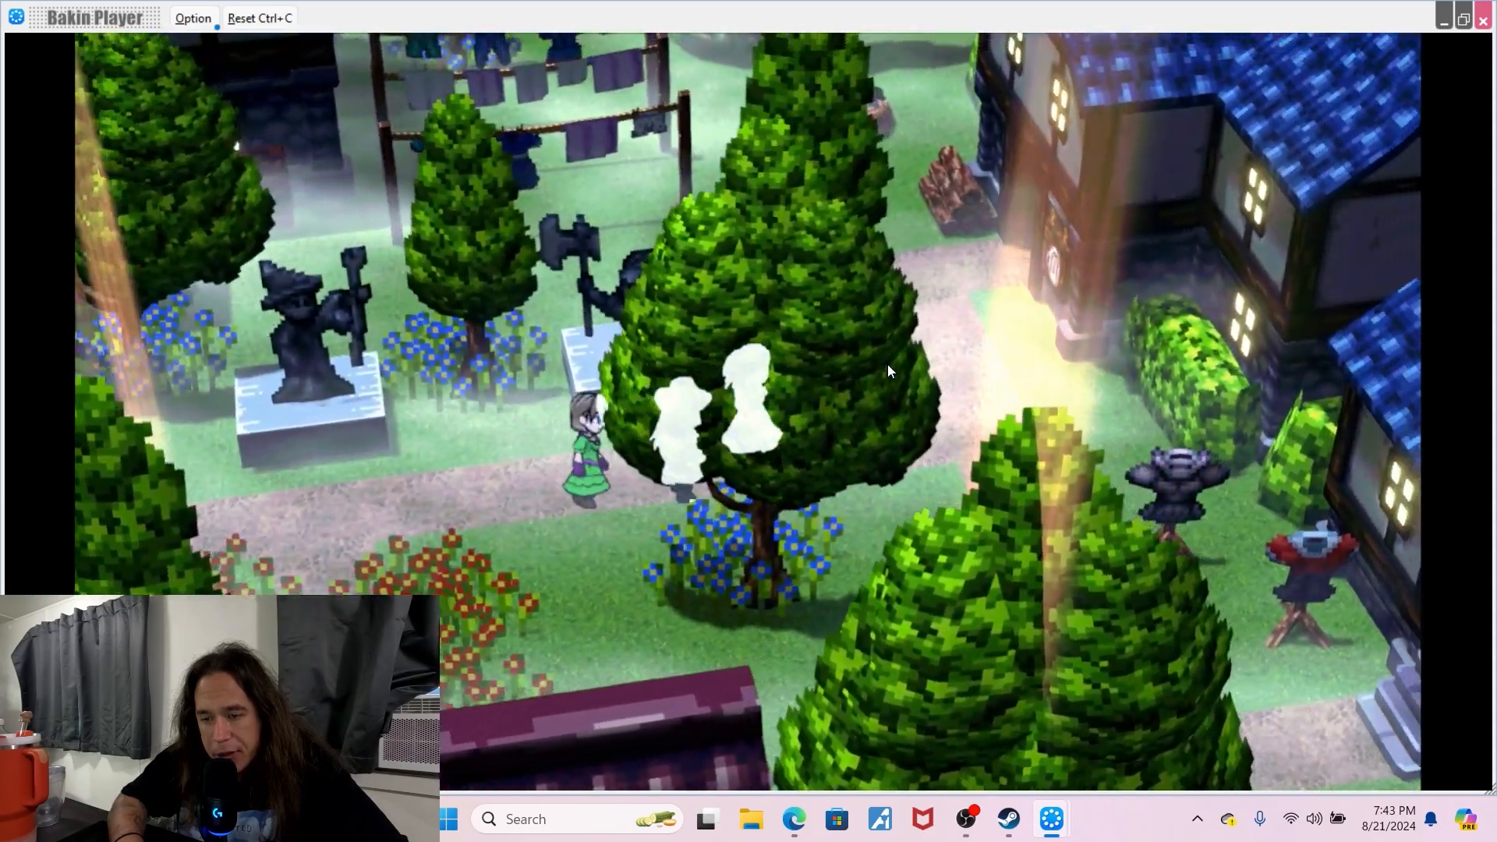
{"action": "key", "text": "Up"}
{"action": "key", "text": "Left"}
{"action": "key", "text": "a"}
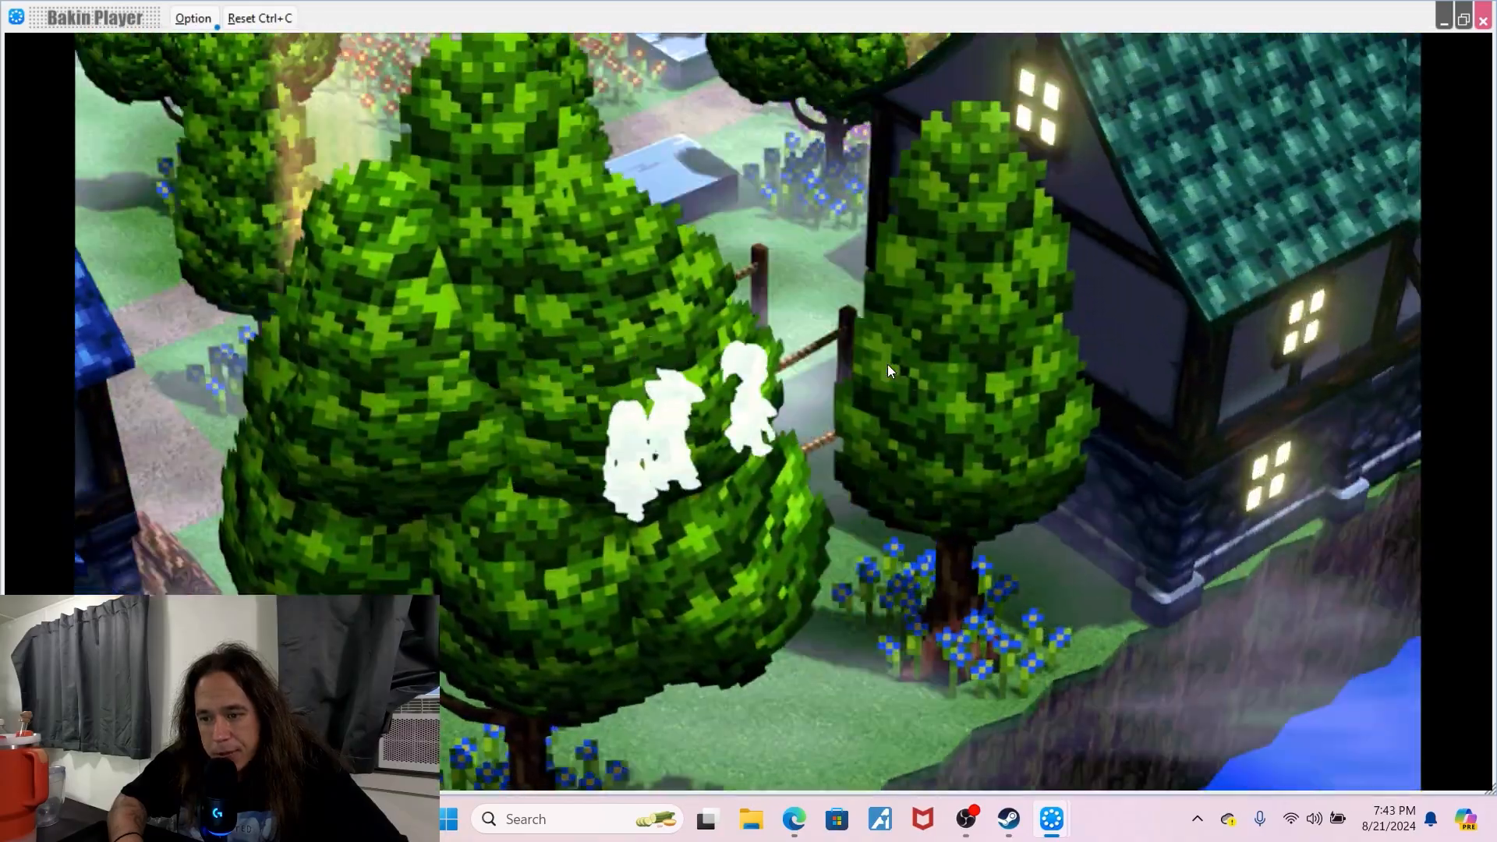
- Explore the trees along the map's outer edge and return to the statues, checking the scenery from different camera directions
{"action": "key", "text": "Right"}
{"action": "key", "text": "Left"}
{"action": "key", "text": "a"}
{"action": "key", "text": "Up"}
{"action": "key", "text": "Left"}
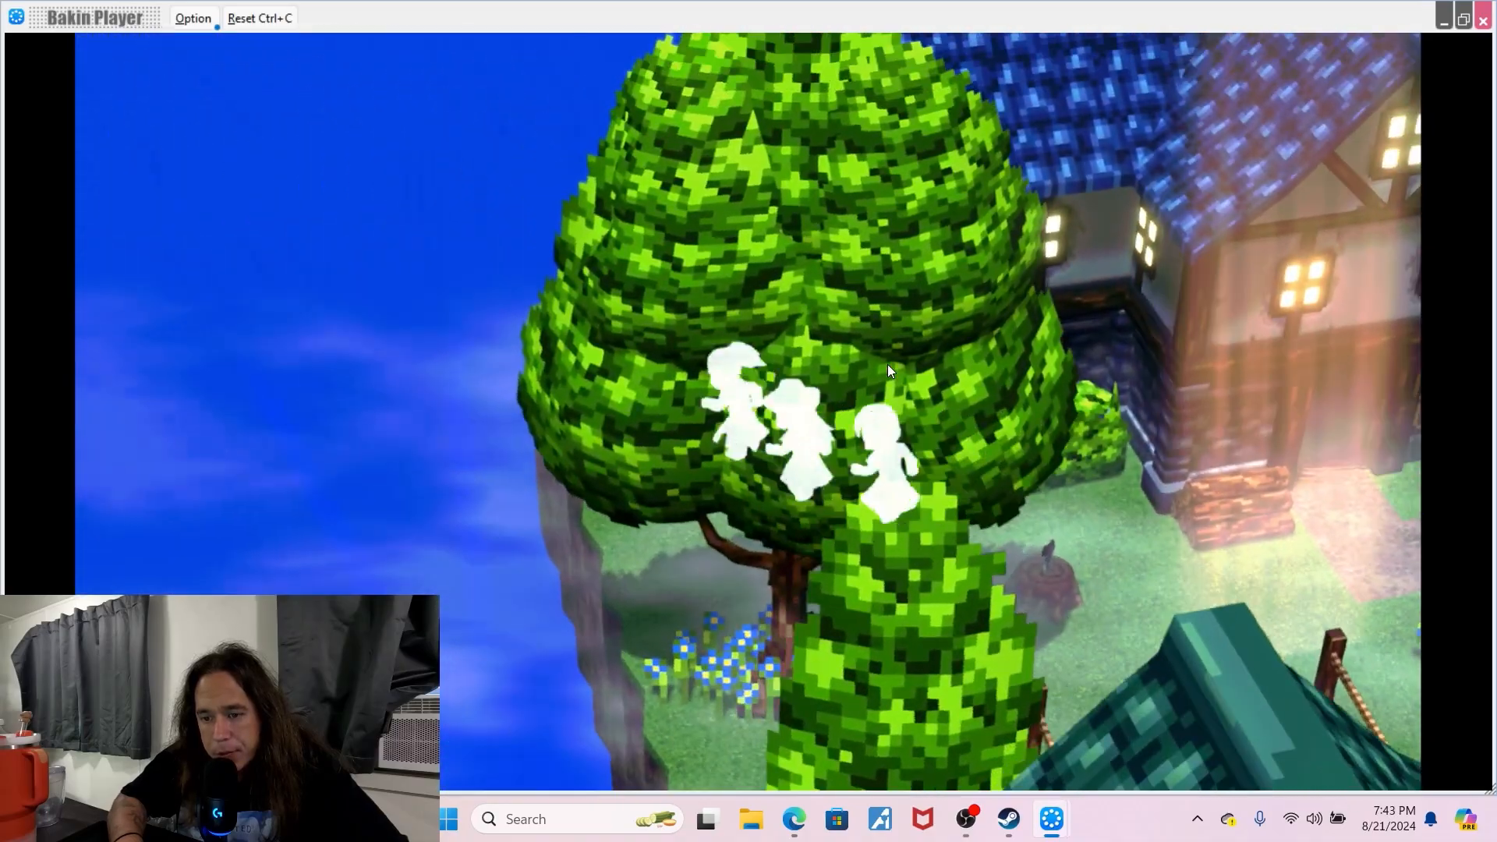
{"action": "key", "text": "a"}
{"action": "key", "text": "Right"}
{"action": "key", "text": "Up"}
{"action": "key", "text": "a"}
{"action": "key", "text": "Right"}
{"action": "key", "text": "Down"}
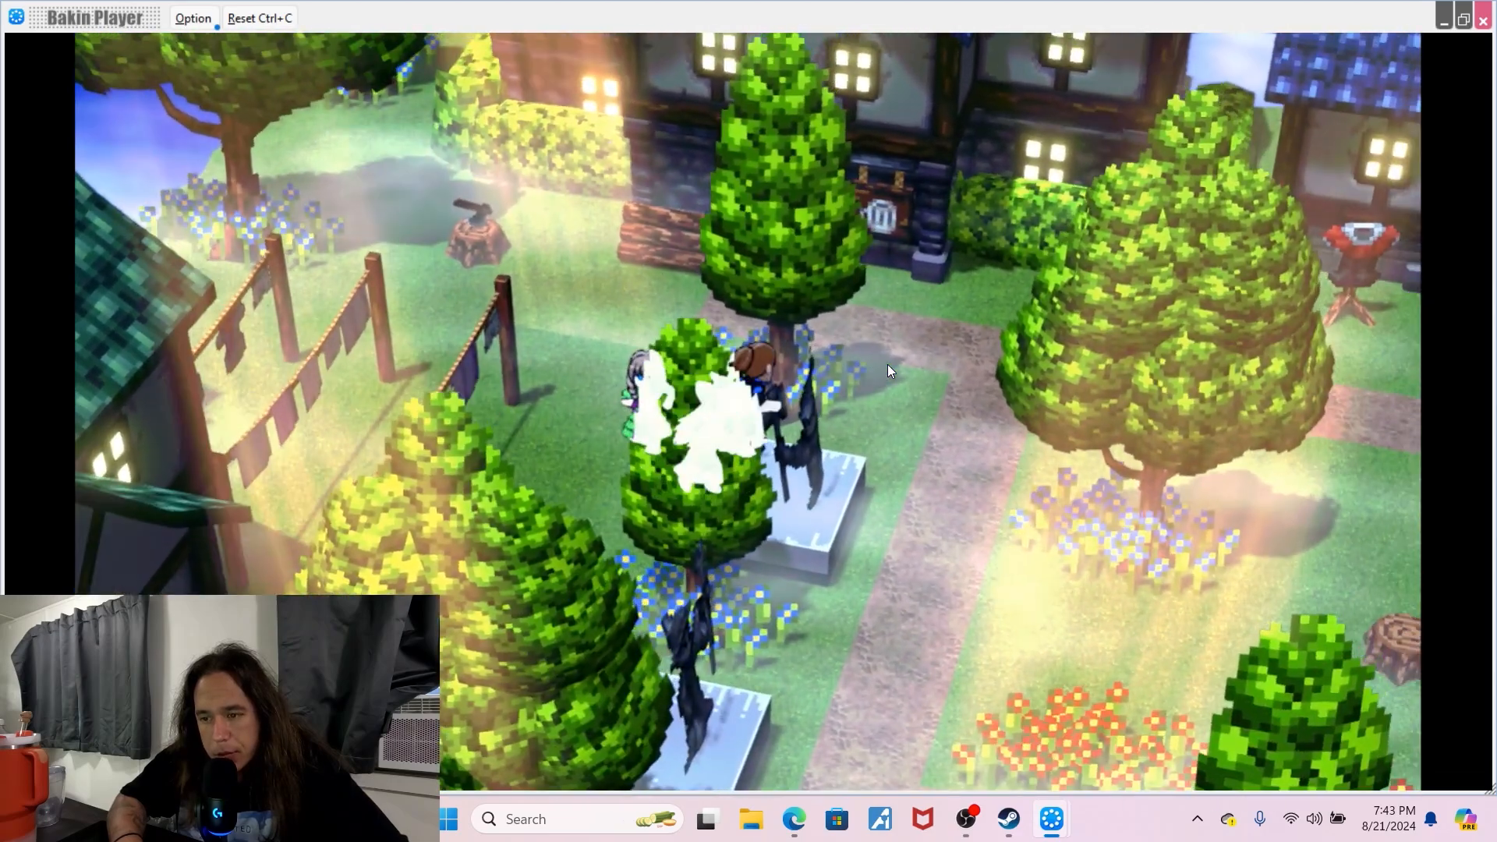
- Walk the party down to the path's start by the cliff and back up to the tree facing the shops
{"action": "key", "text": "Left"}
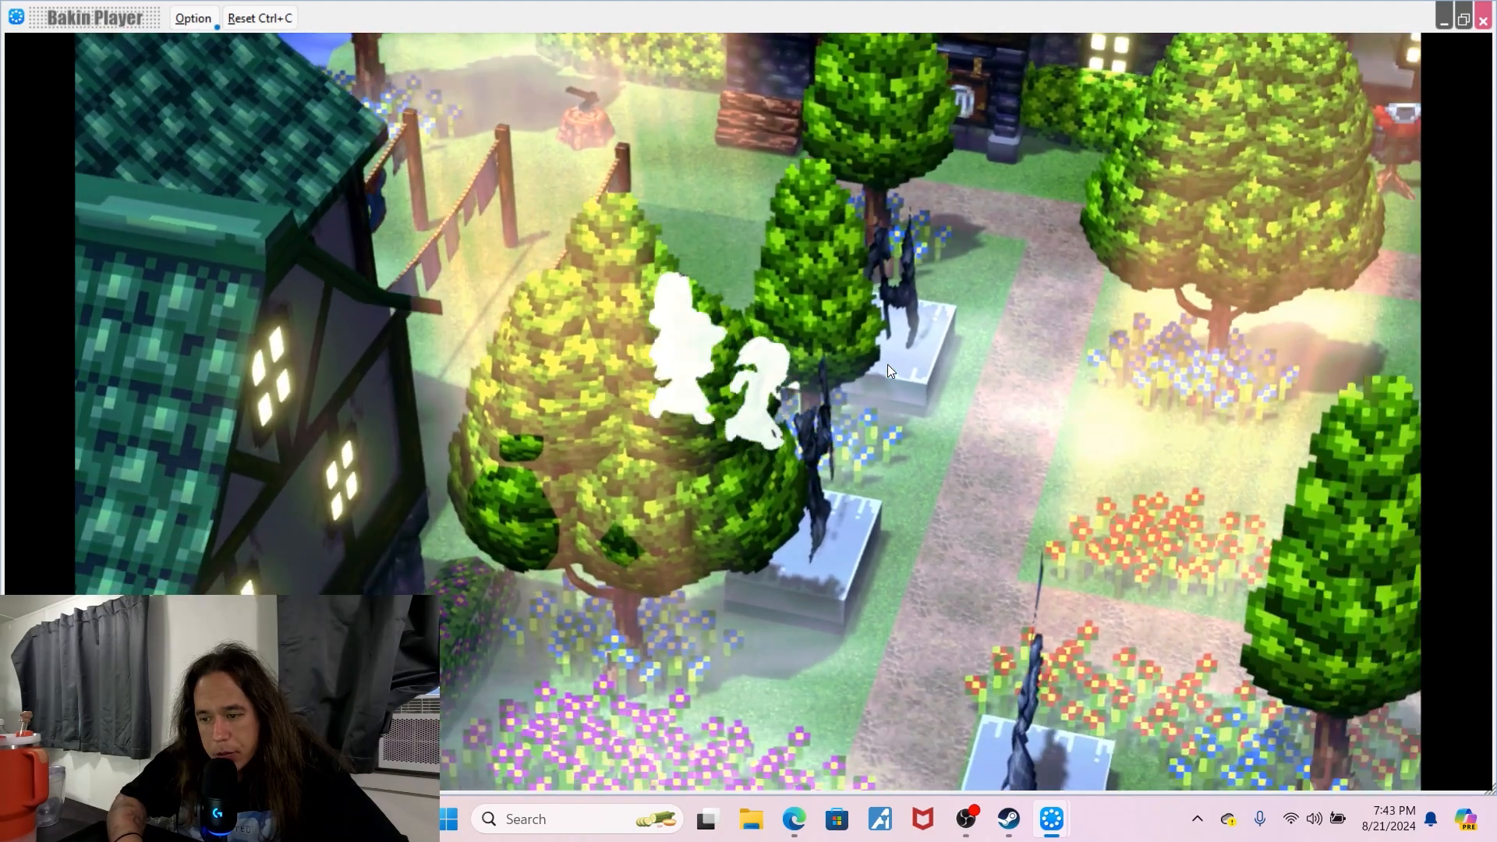
{"action": "key", "text": "Down"}
{"action": "key", "text": "Down"}
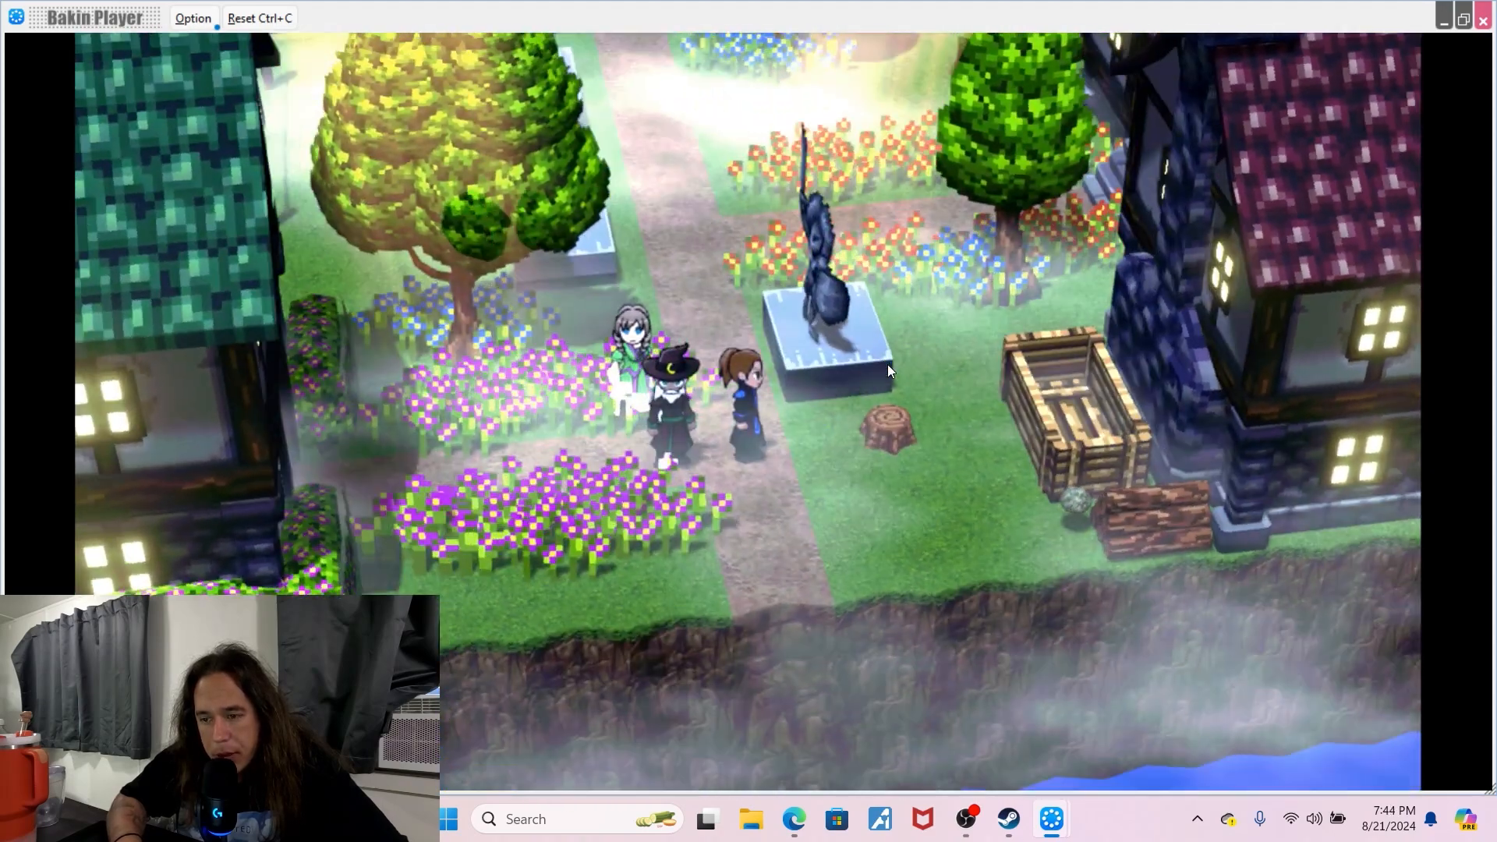
{"action": "key", "text": "Up"}
{"action": "key", "text": "Up"}
{"action": "key", "text": "Left"}
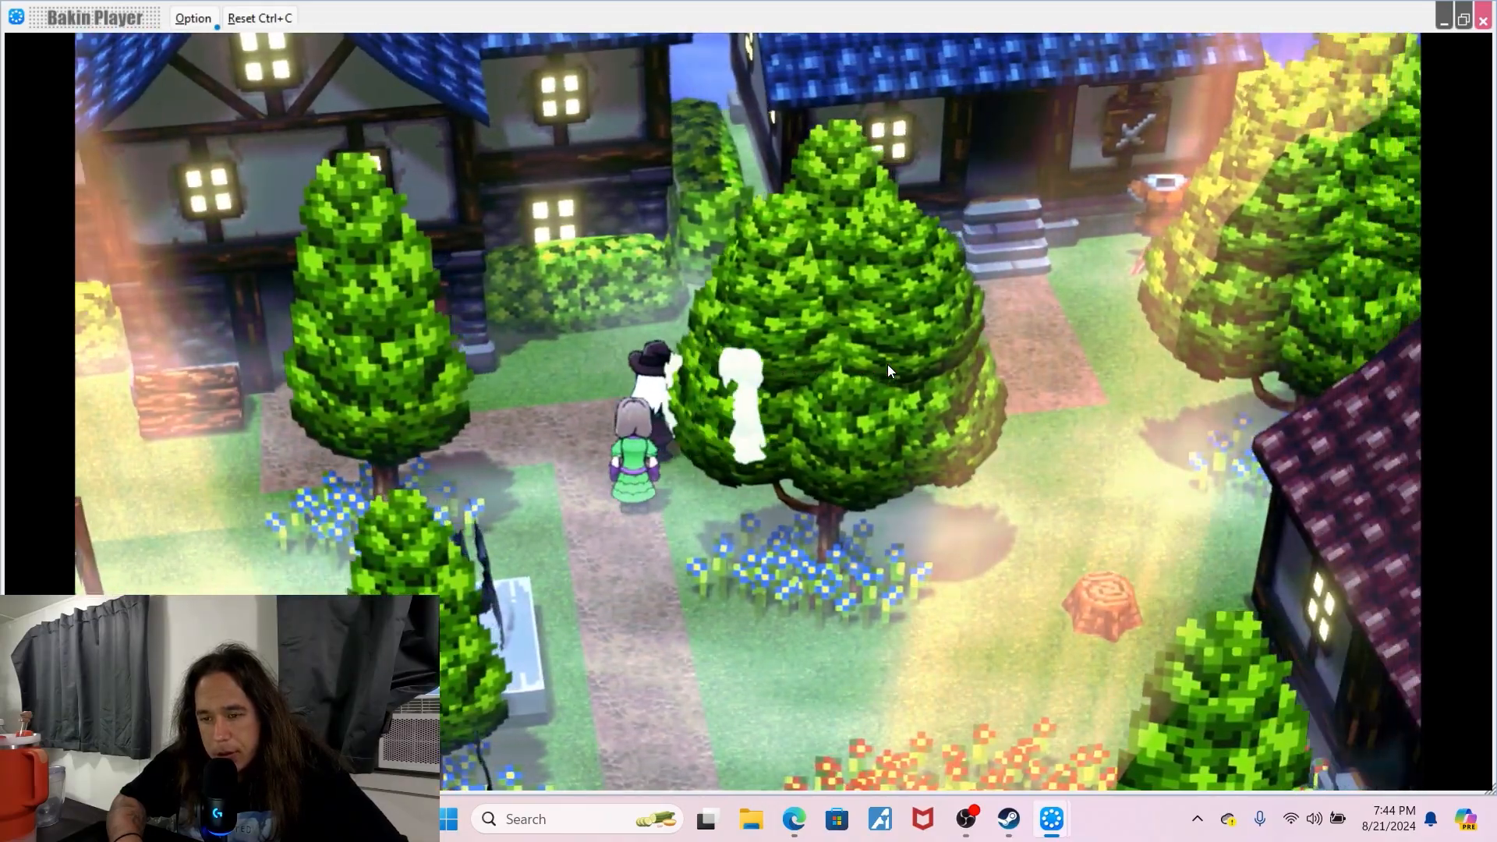
- Take a last look at the light rays along the statue path from changed camera angles, and end the test play
{"action": "key", "text": "s"}
{"action": "key", "text": "w"}
{"action": "key", "text": "Down"}
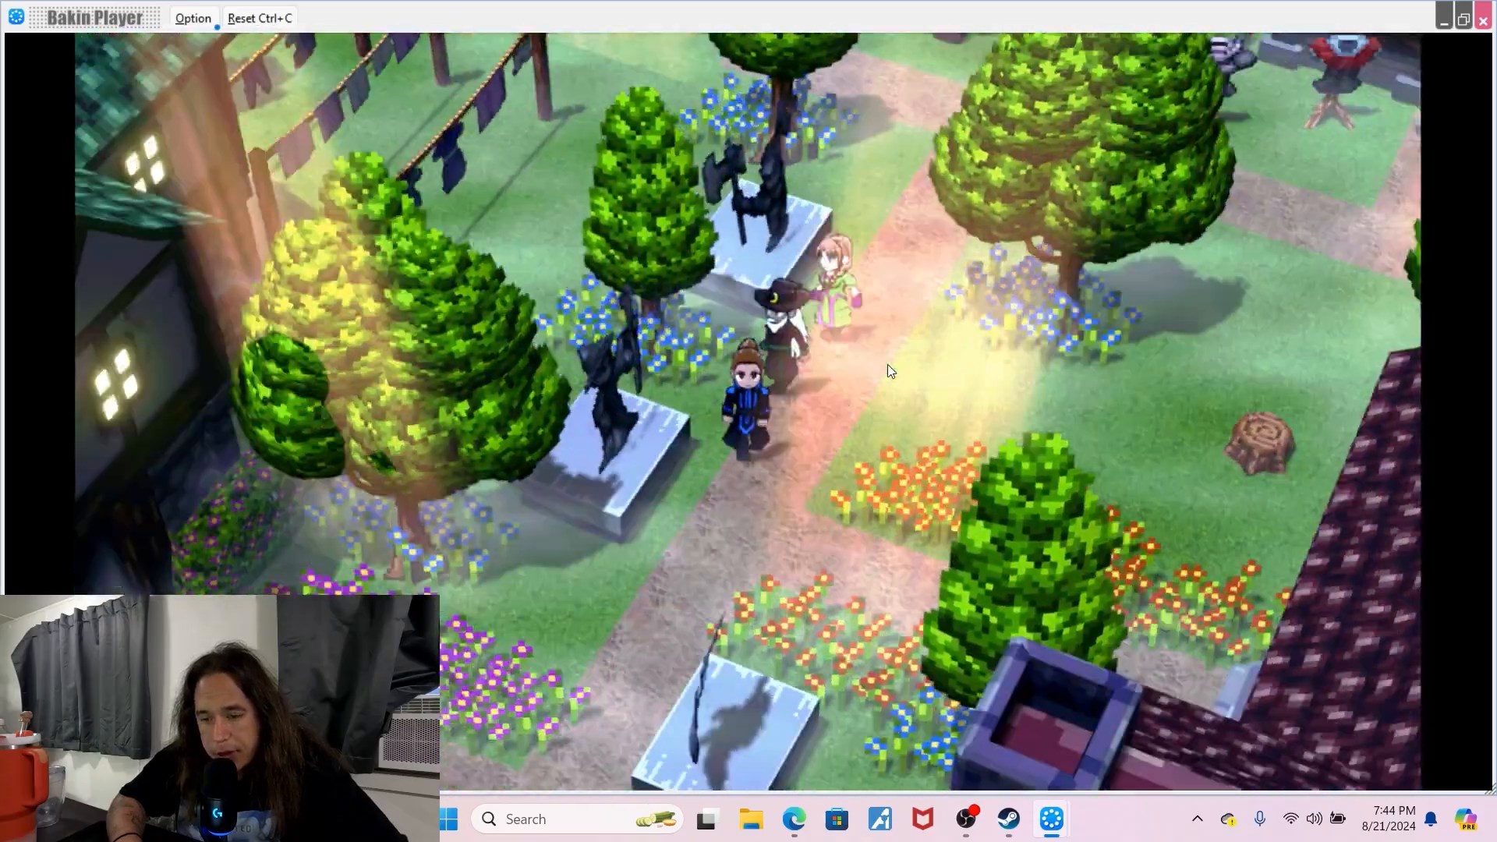
{"action": "key", "text": "Down"}
{"action": "key", "text": "d"}
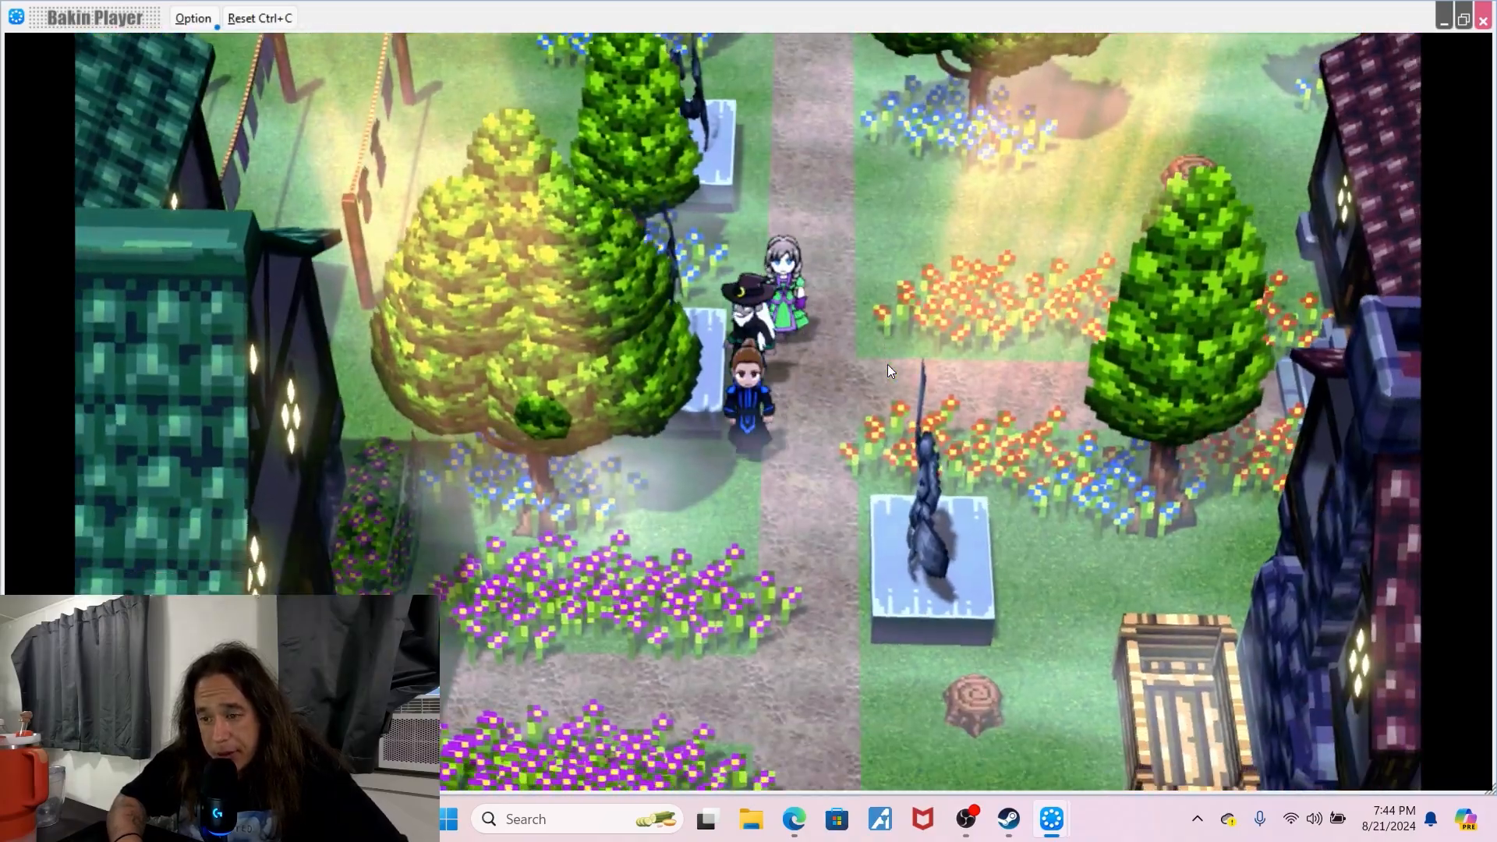
{"action": "key", "text": "Right"}
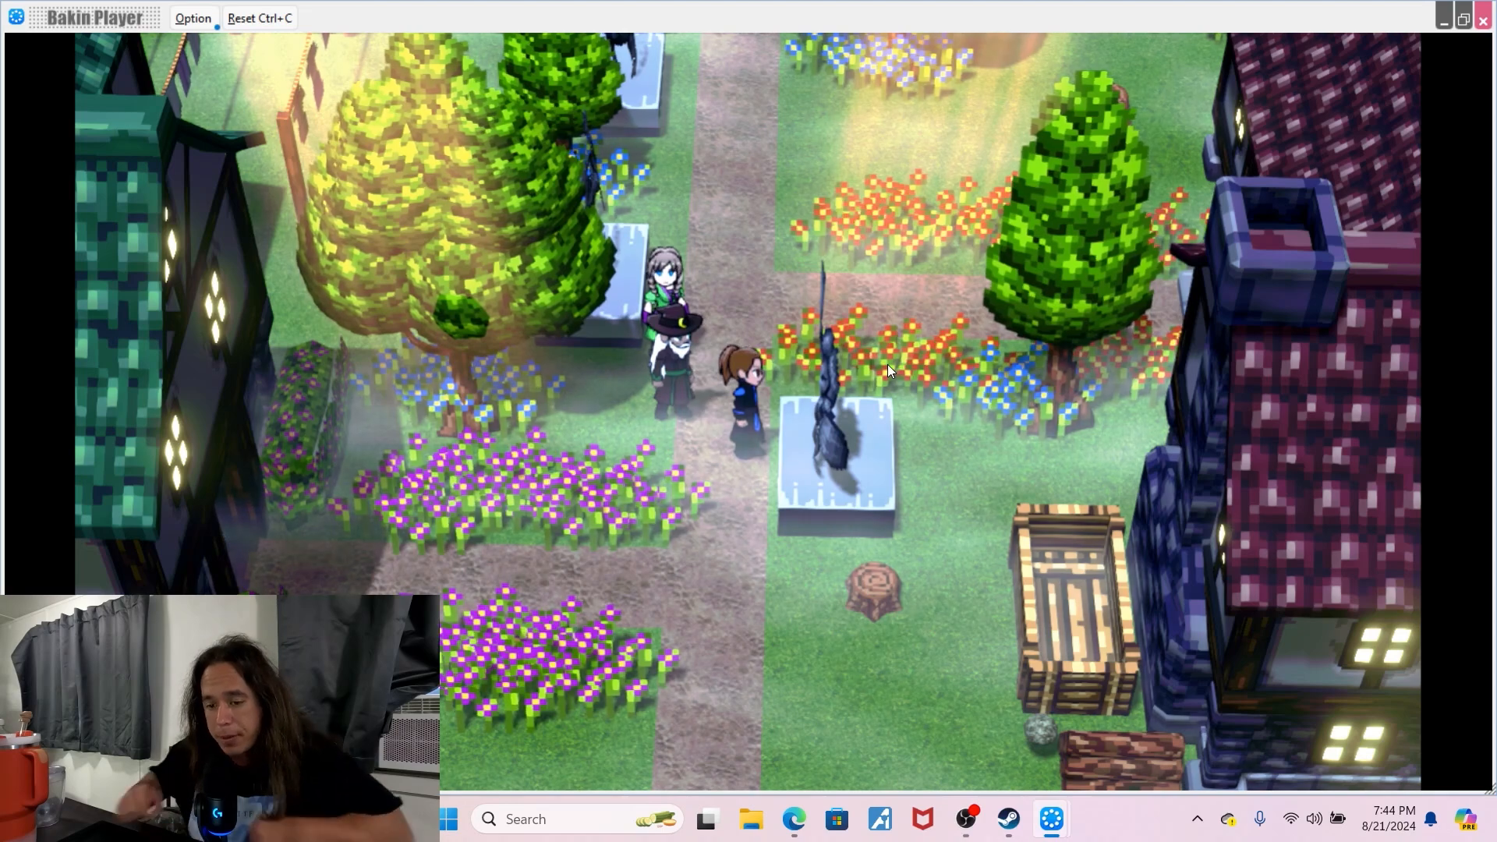
{"action": "left_click", "coordinate": [1481, 23]}
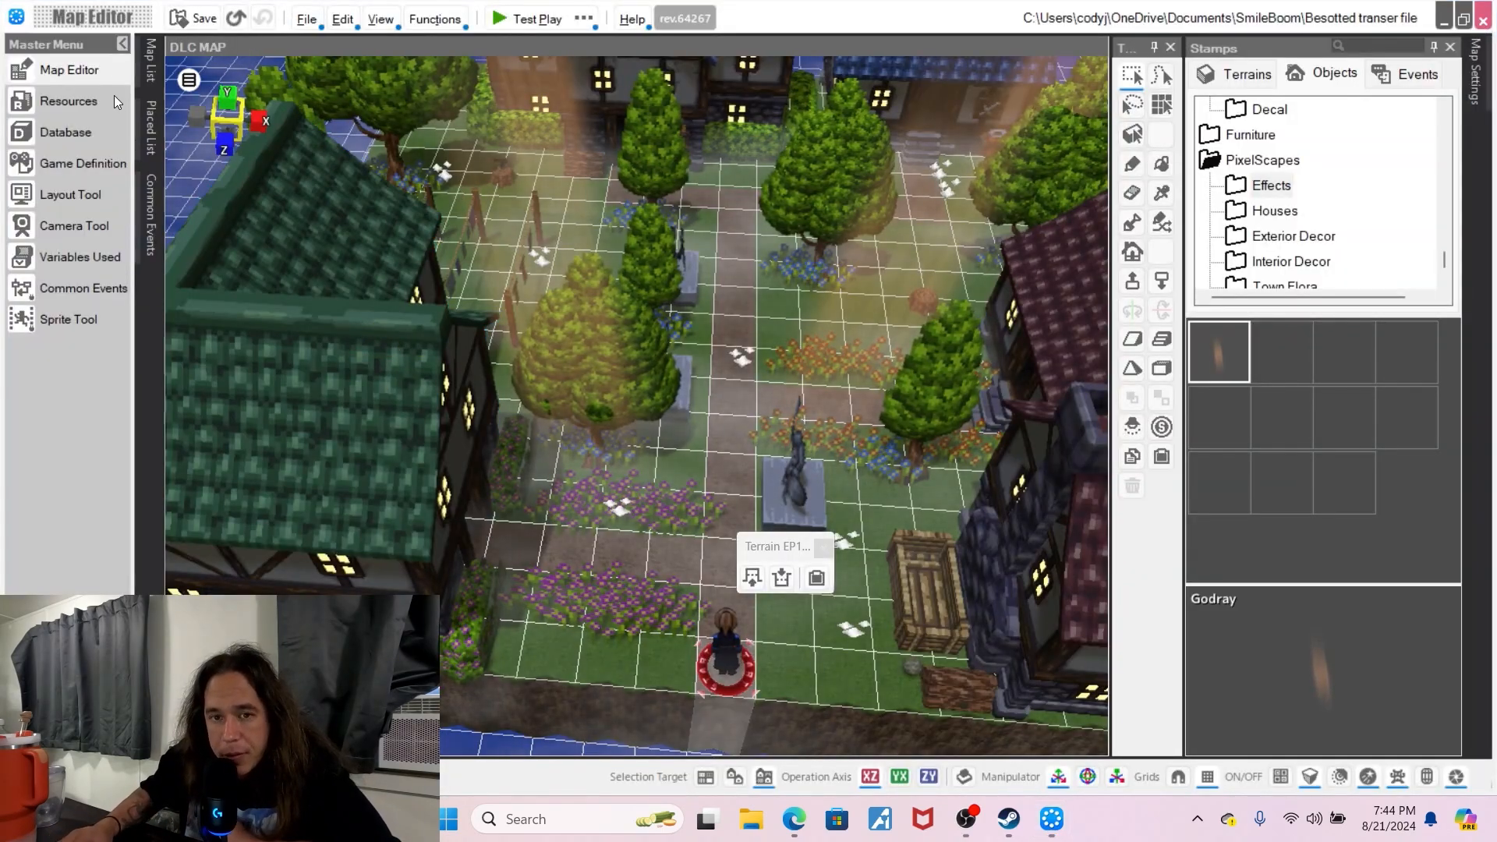
- Create a new map named DLC MAP 2 with a size of 15 by 15
{"action": "mouse_move", "coordinate": [151, 68]}
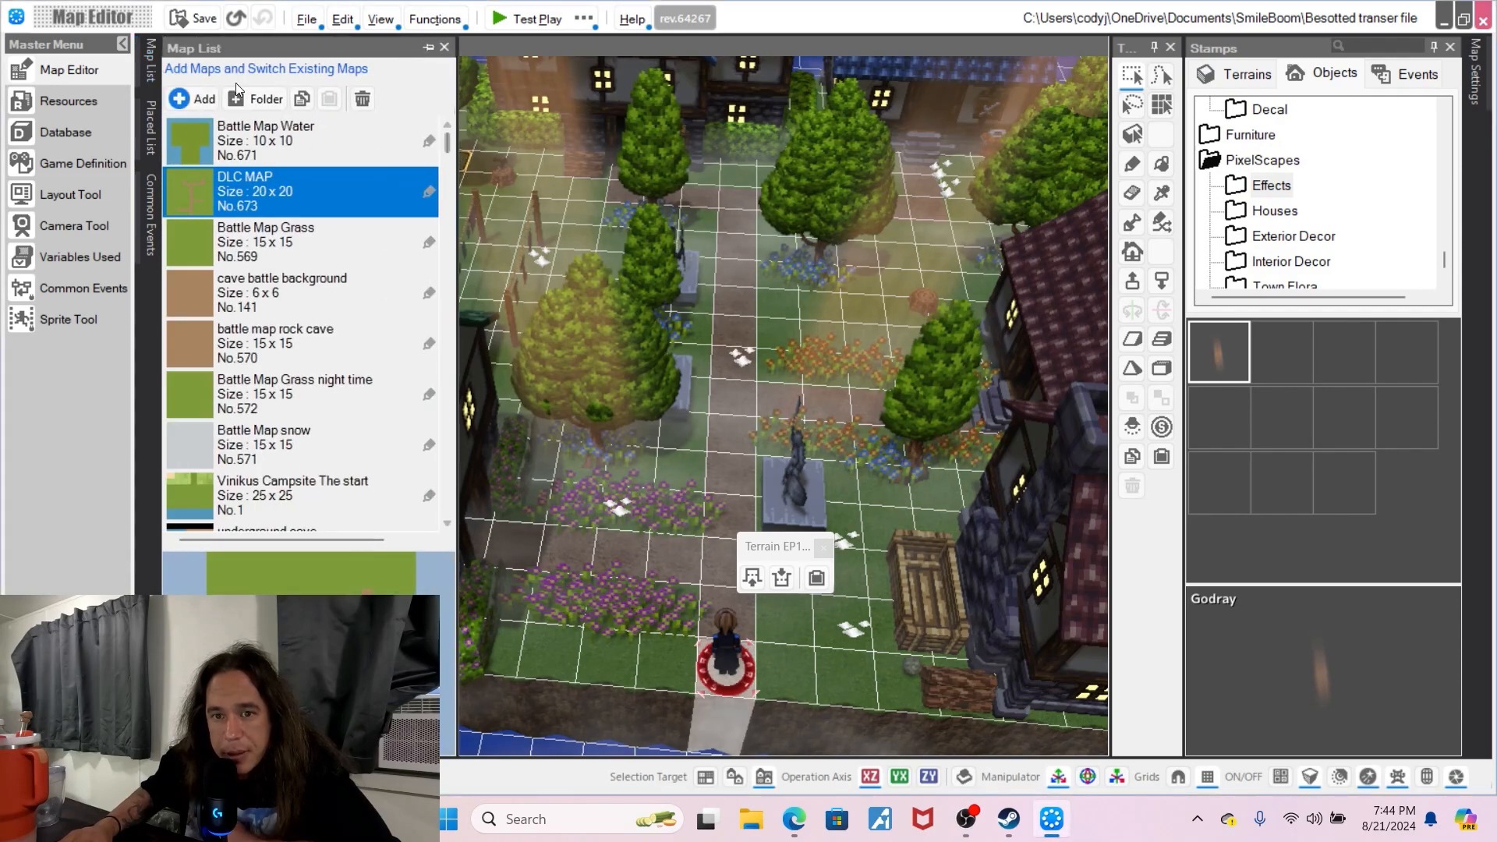
{"action": "left_click", "coordinate": [204, 100]}
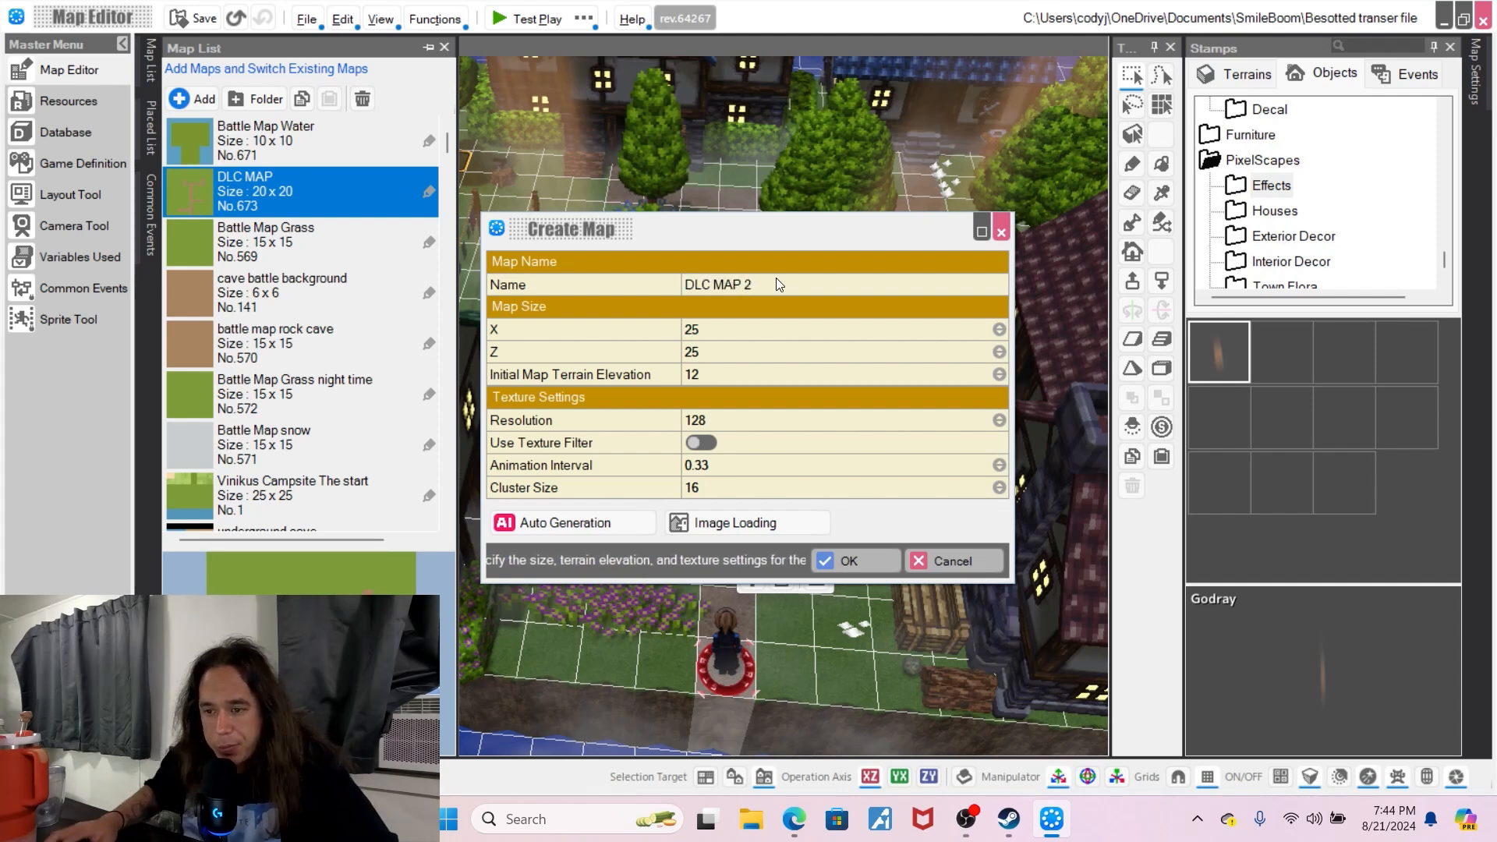
{"action": "left_click", "coordinate": [733, 331]}
{"action": "type", "text": "15"}
{"action": "left_click", "coordinate": [734, 353]}
{"action": "type", "text": "1"}
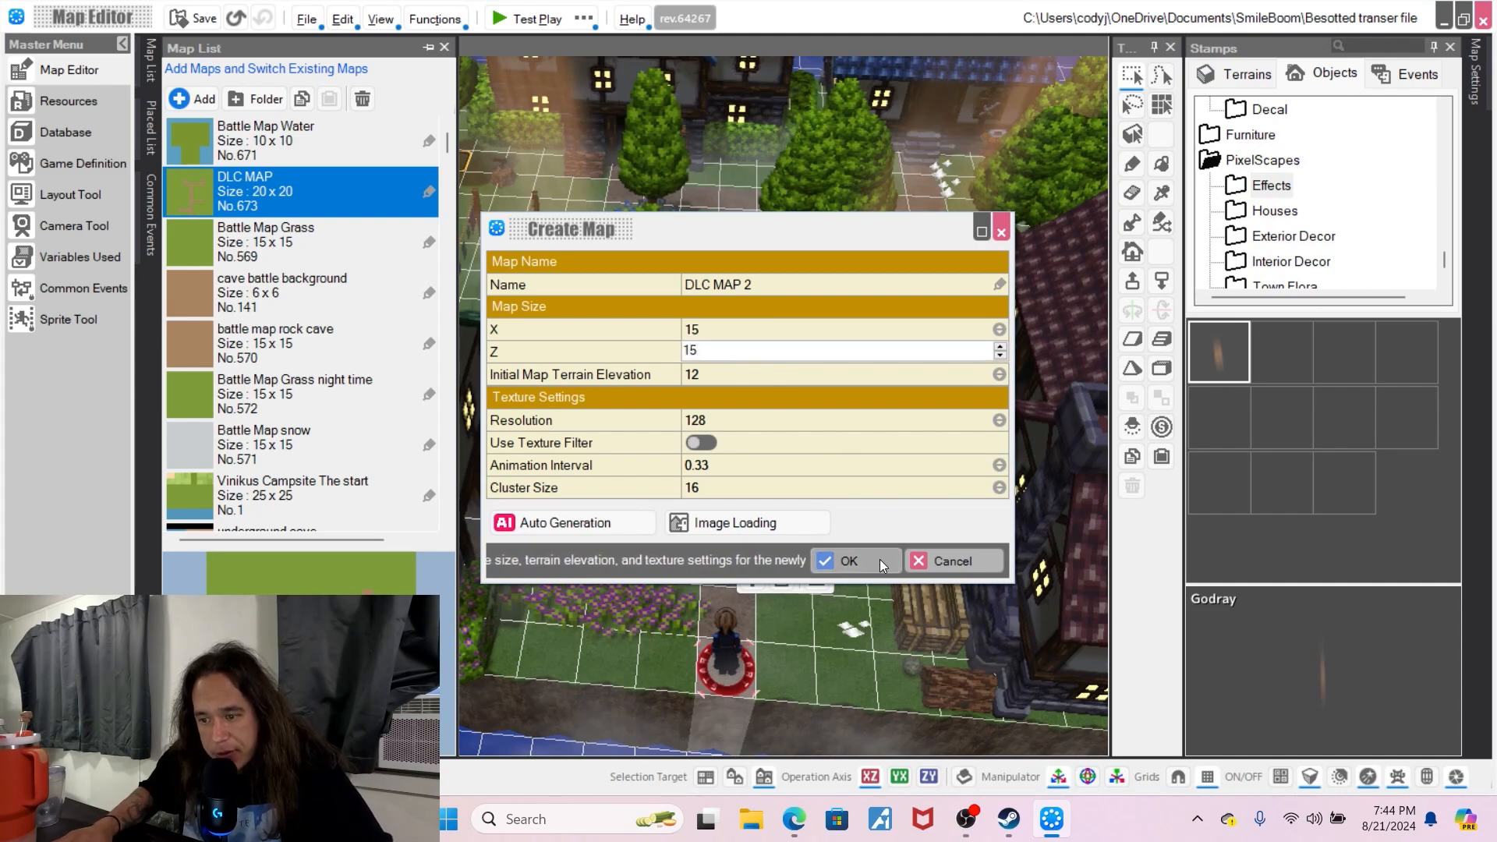
{"action": "left_click", "coordinate": [879, 559]}
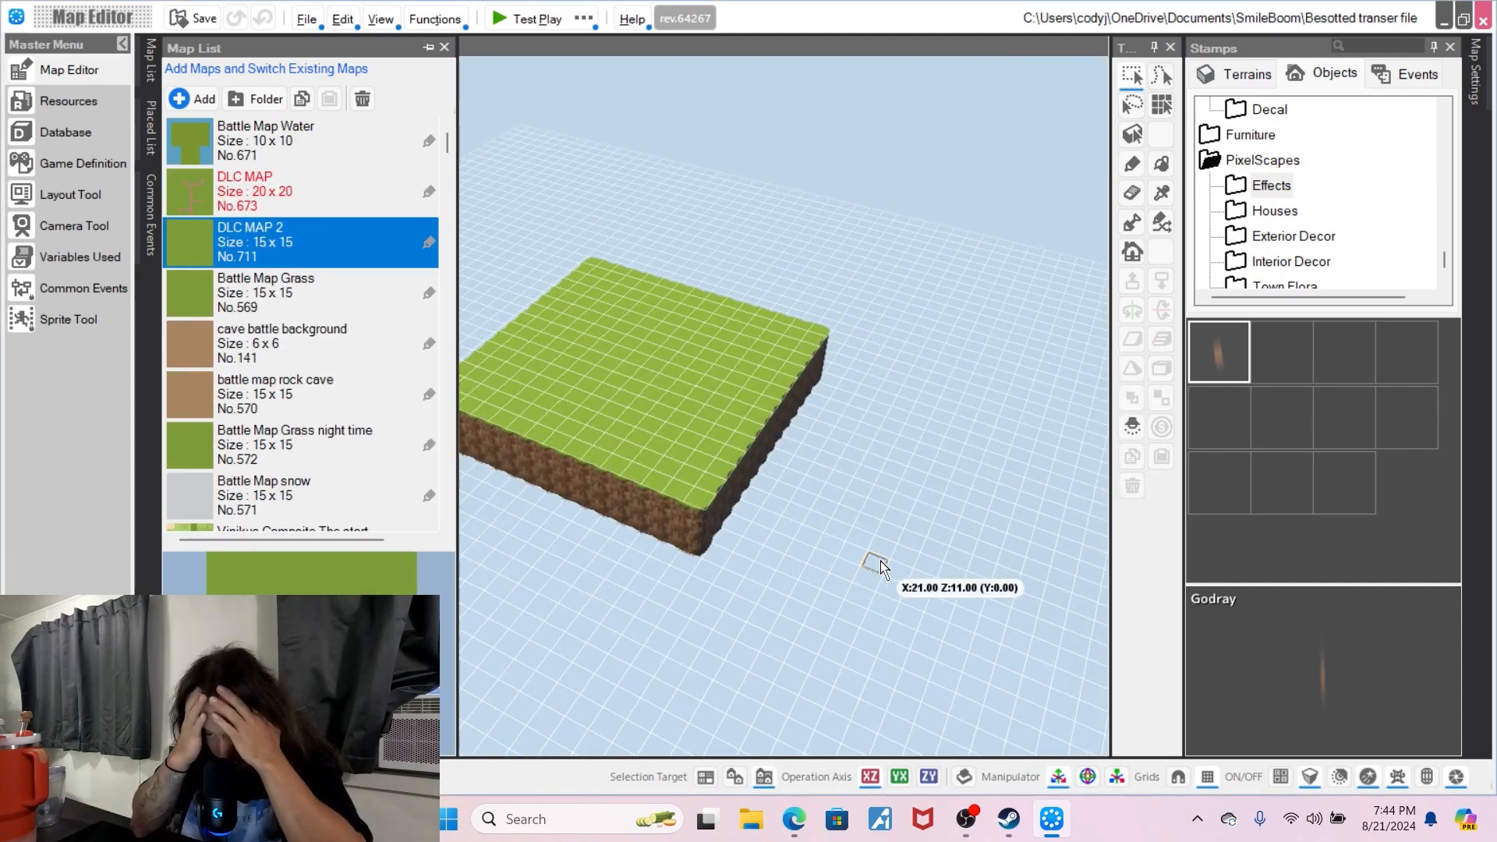
- Preview the Scorching sun and Darkness rendering presets on DLC MAP 2, and apply the Night preset
{"action": "middle_click_drag", "start_coordinate": [803, 432], "coordinate": [857, 438]}
{"action": "middle_click_drag", "start_coordinate": [706, 396], "coordinate": [796, 505]}
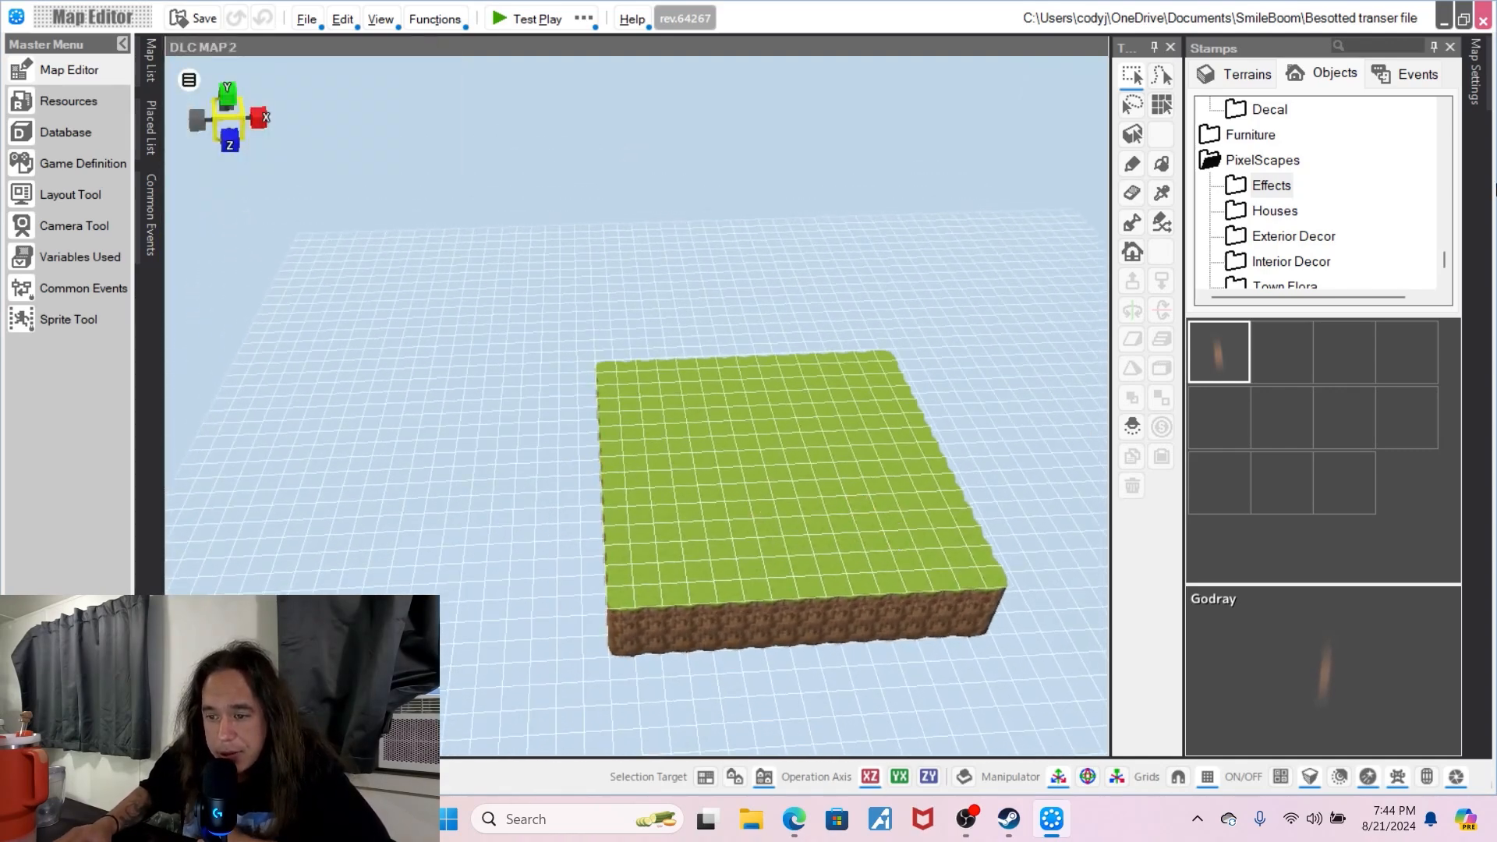
{"action": "left_click", "coordinate": [1475, 90]}
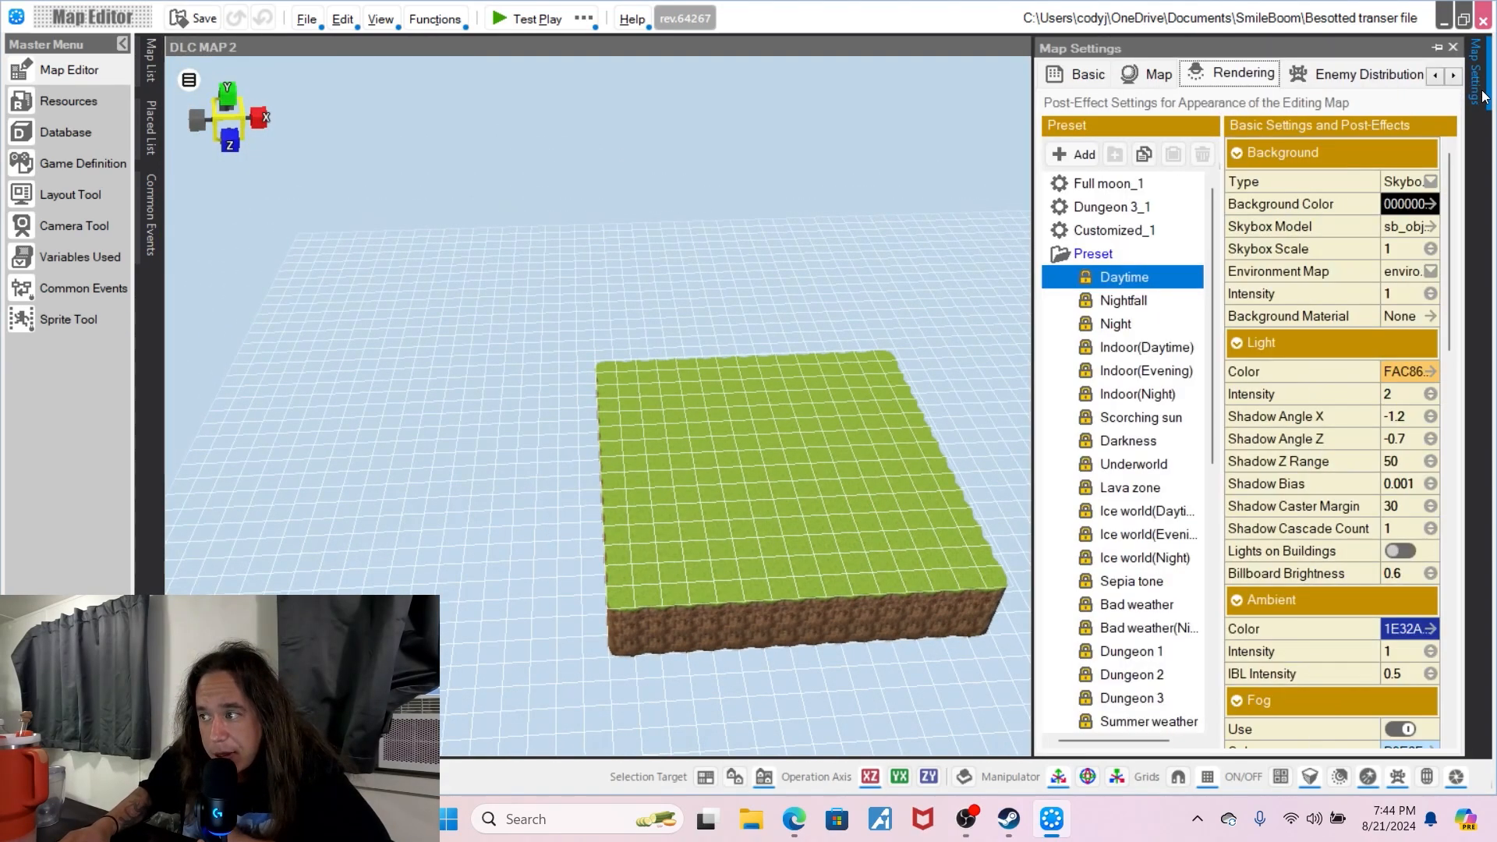
{"action": "left_click", "coordinate": [1137, 419]}
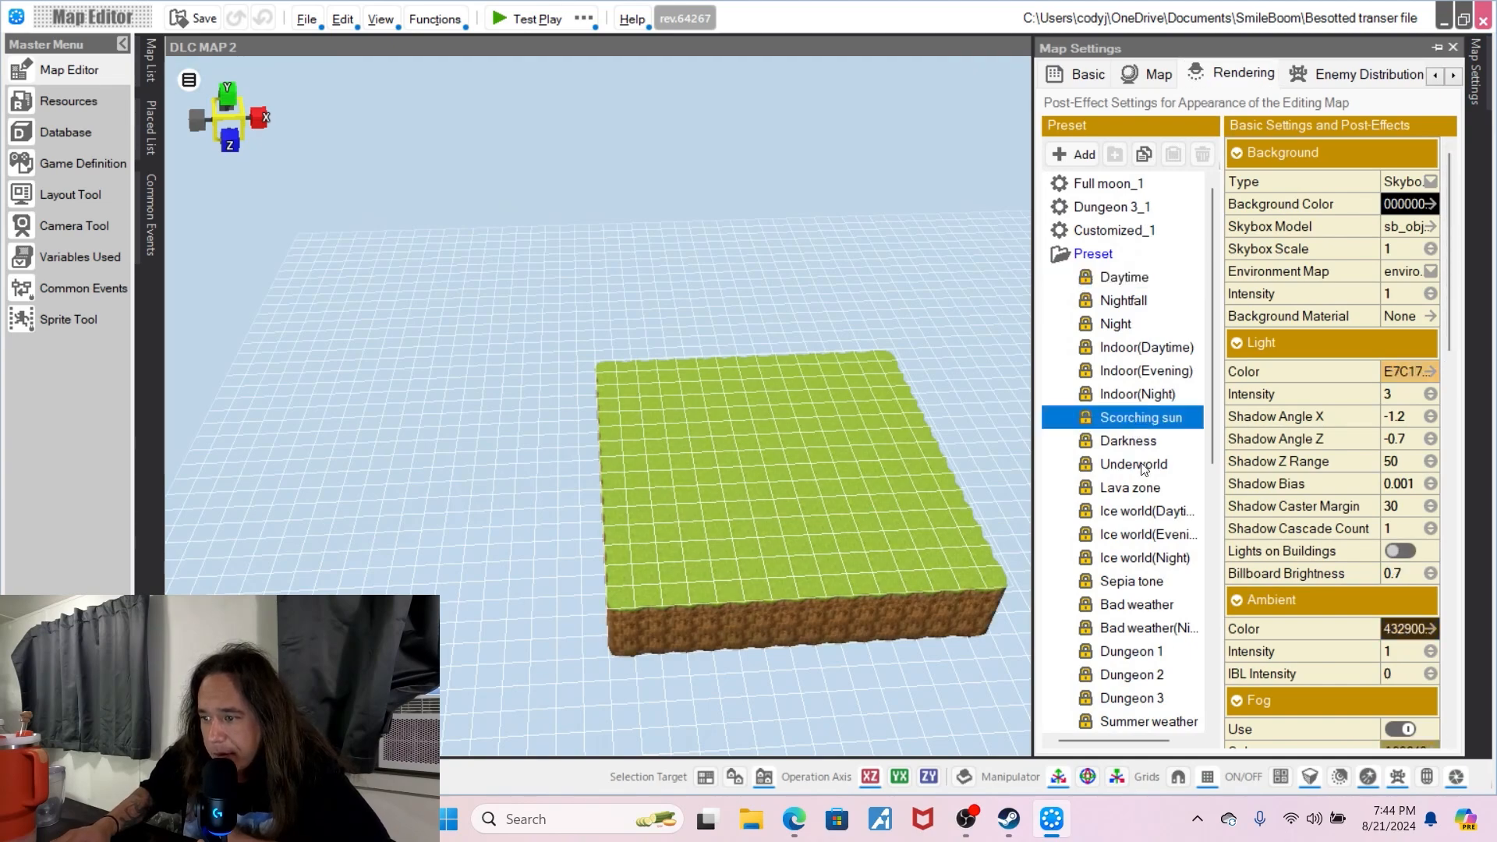
{"action": "left_click", "coordinate": [1141, 449]}
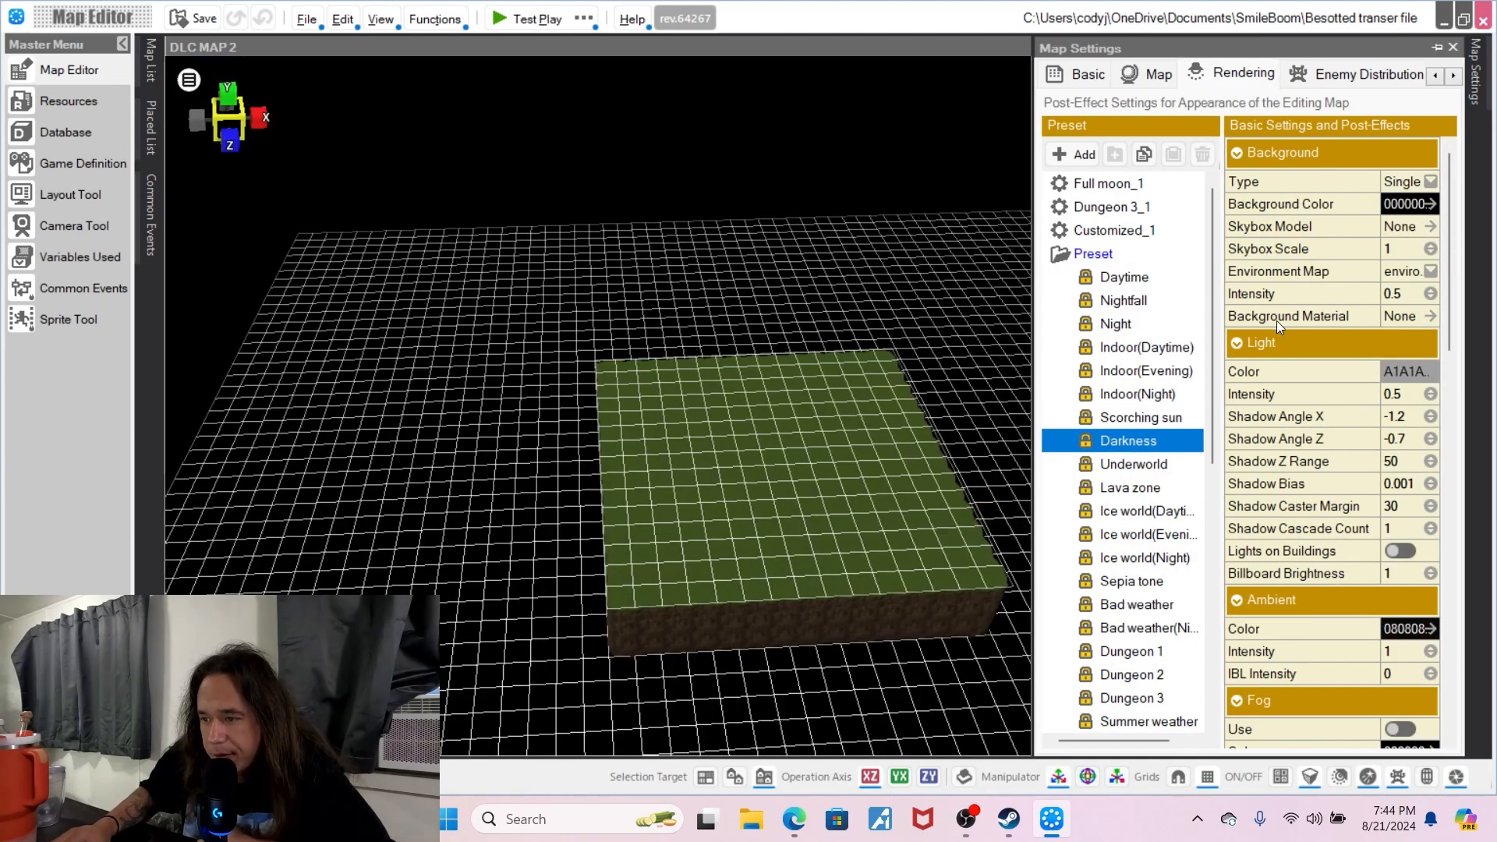
{"action": "middle_click_drag", "start_coordinate": [857, 435], "coordinate": [815, 439]}
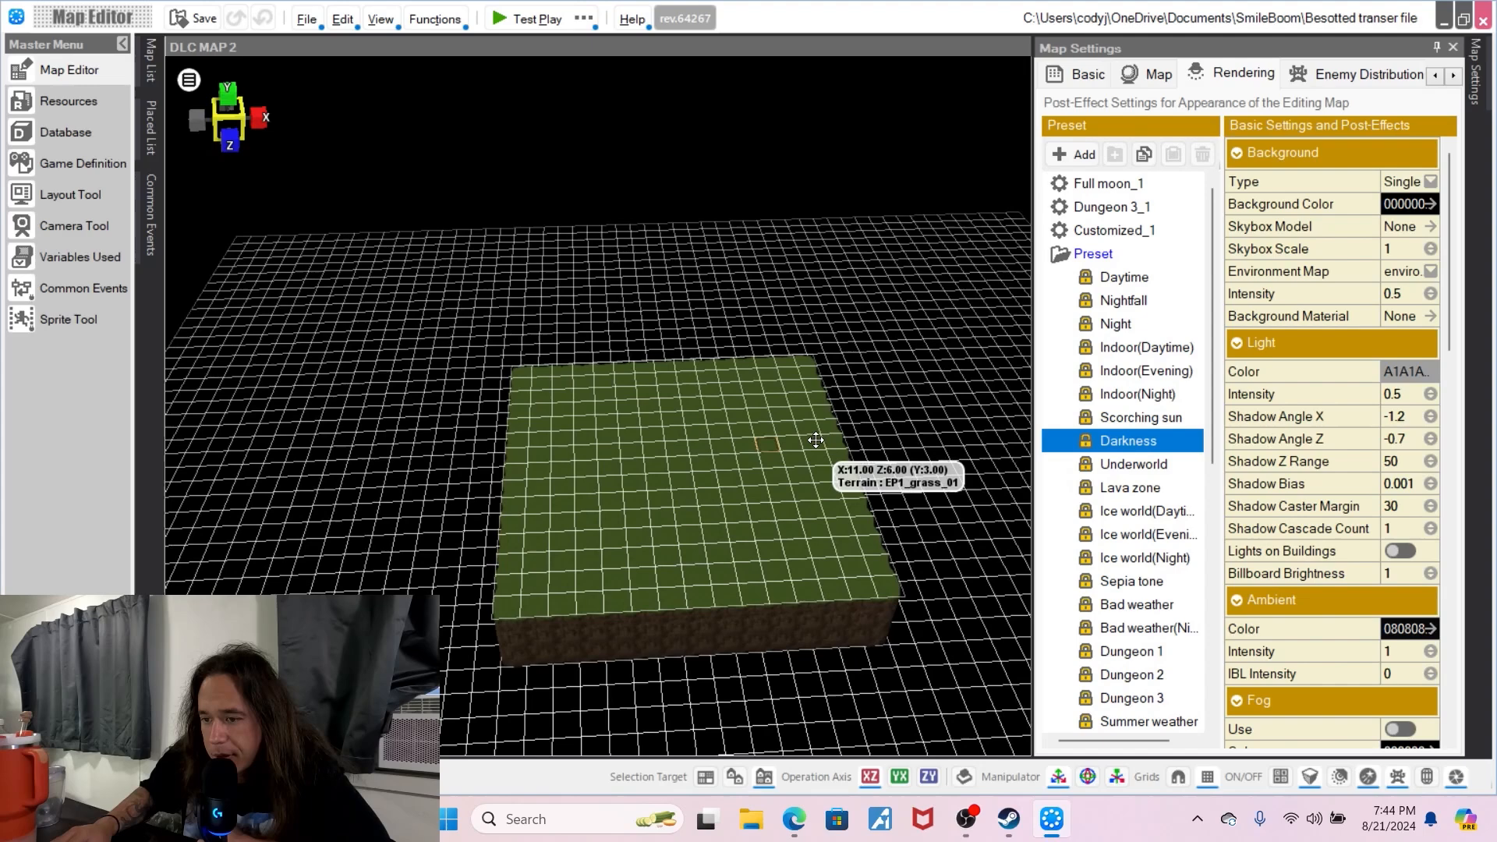
{"action": "left_click", "coordinate": [1123, 325]}
{"action": "scroll", "coordinate": [868, 445], "scroll_direction": "up", "scroll_amount": 4}
{"action": "left_click", "coordinate": [1476, 81]}
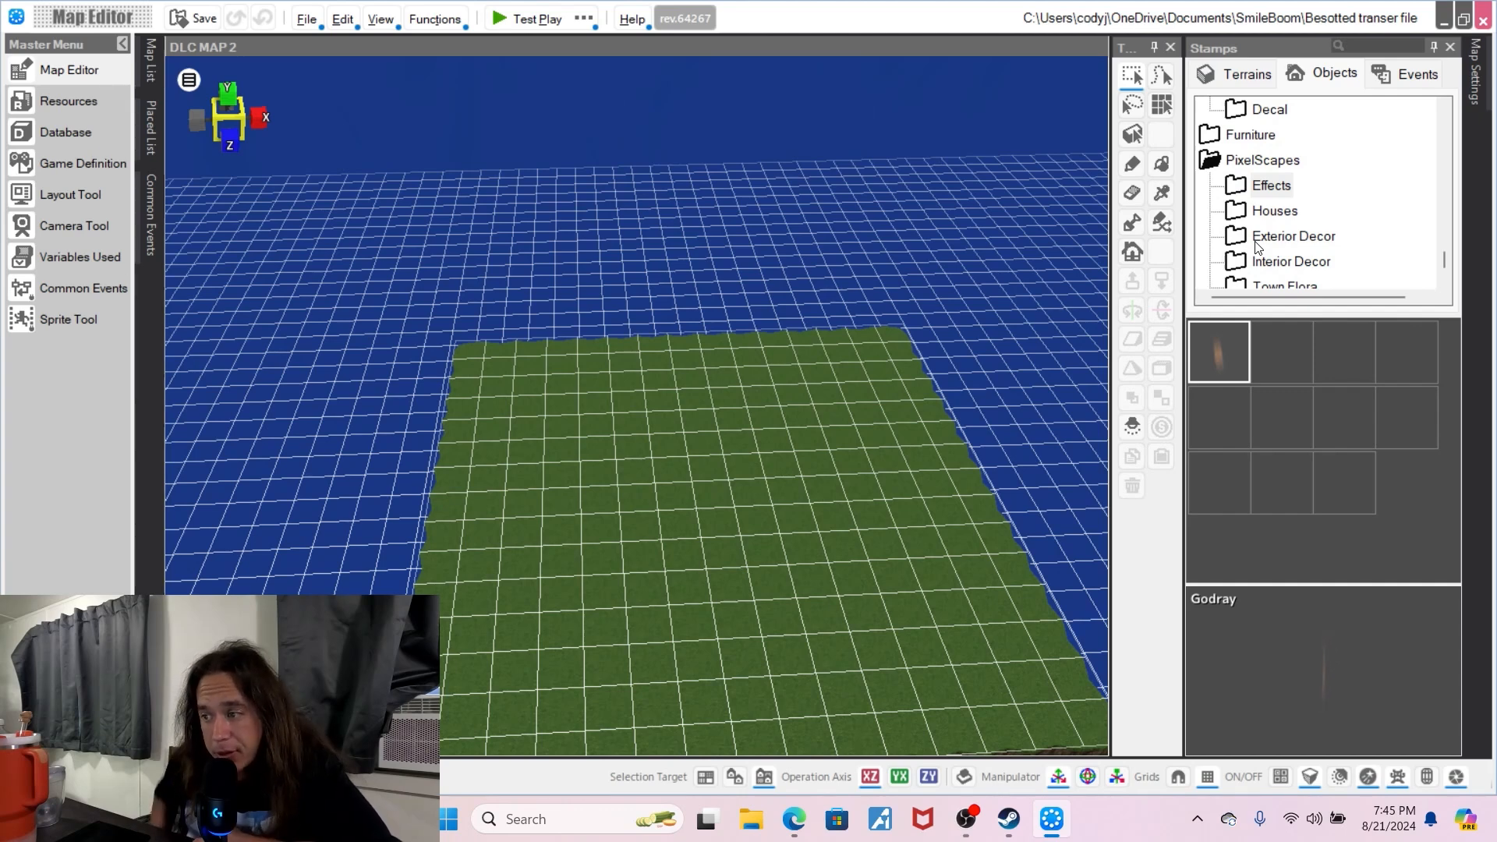
- Collapse the PixelScapes object folder, look through the Uncategorized objects, and open the Modern Items folder
{"action": "double_click", "coordinate": [1248, 160]}
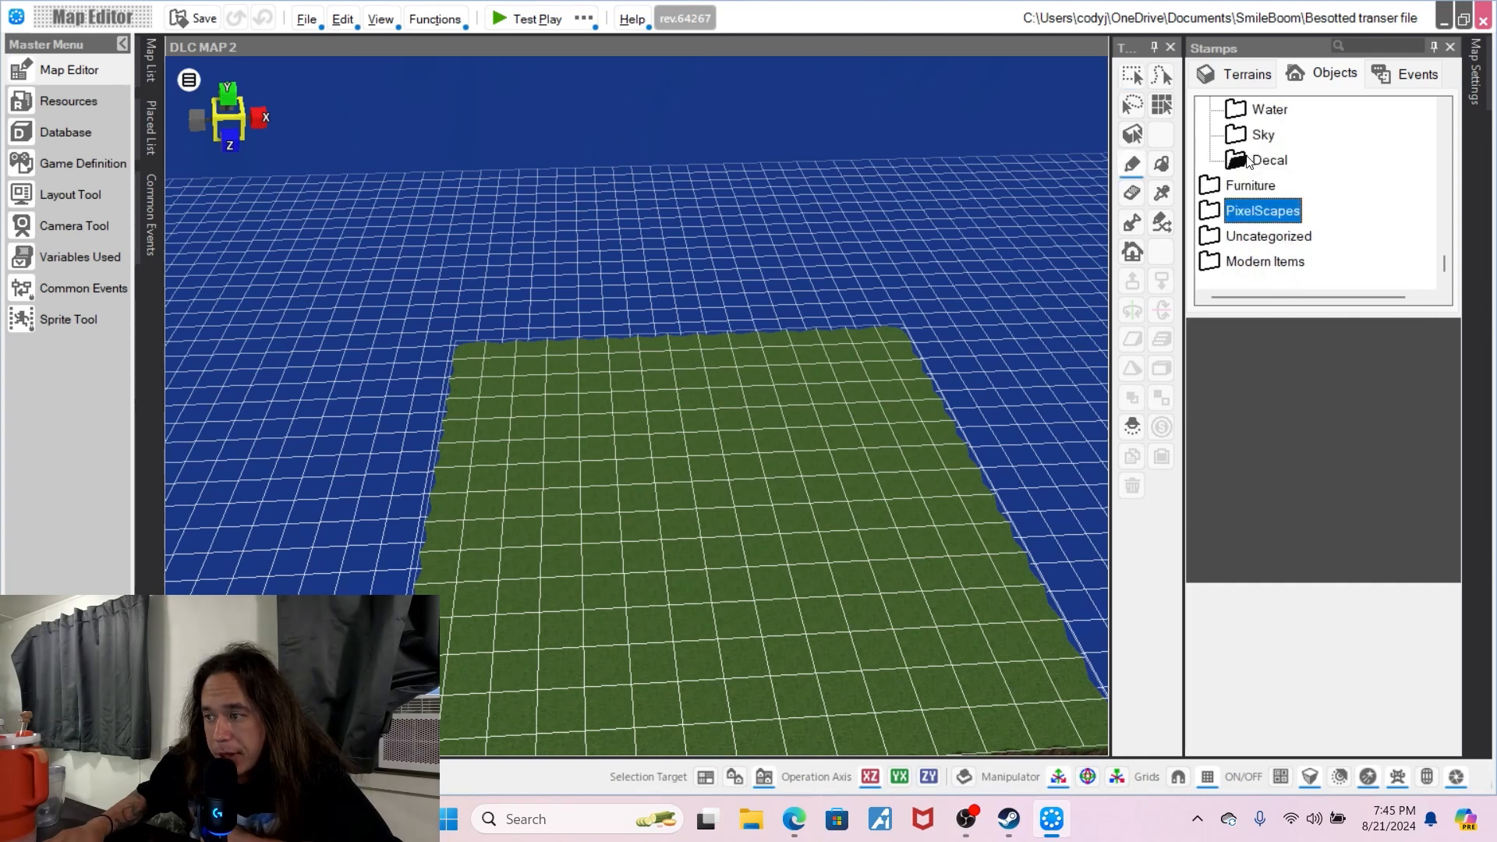
{"action": "left_click", "coordinate": [1278, 238]}
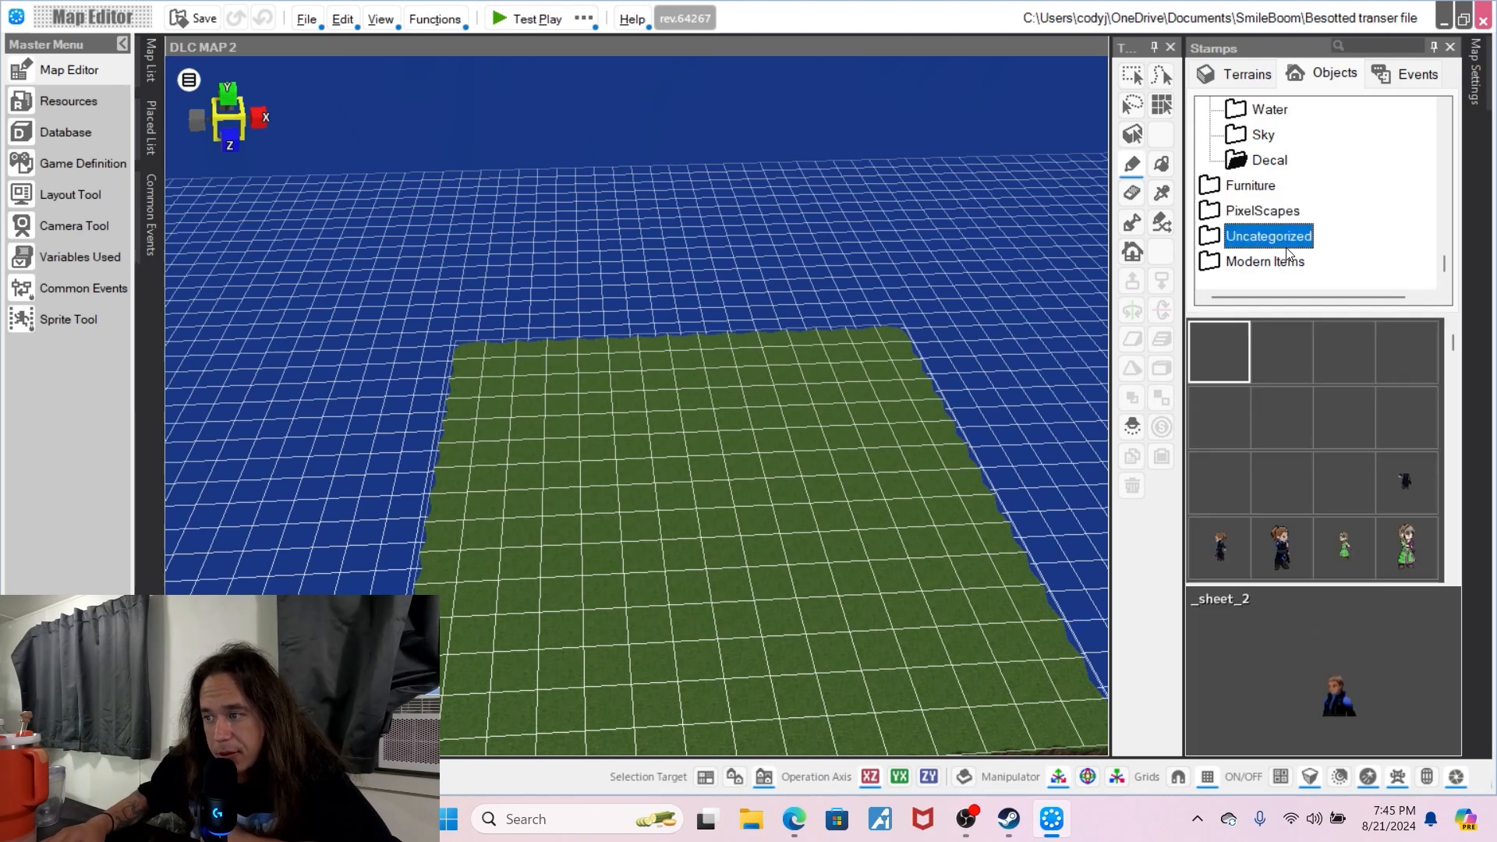
{"action": "scroll", "coordinate": [1340, 443], "scroll_direction": "down", "scroll_amount": 5}
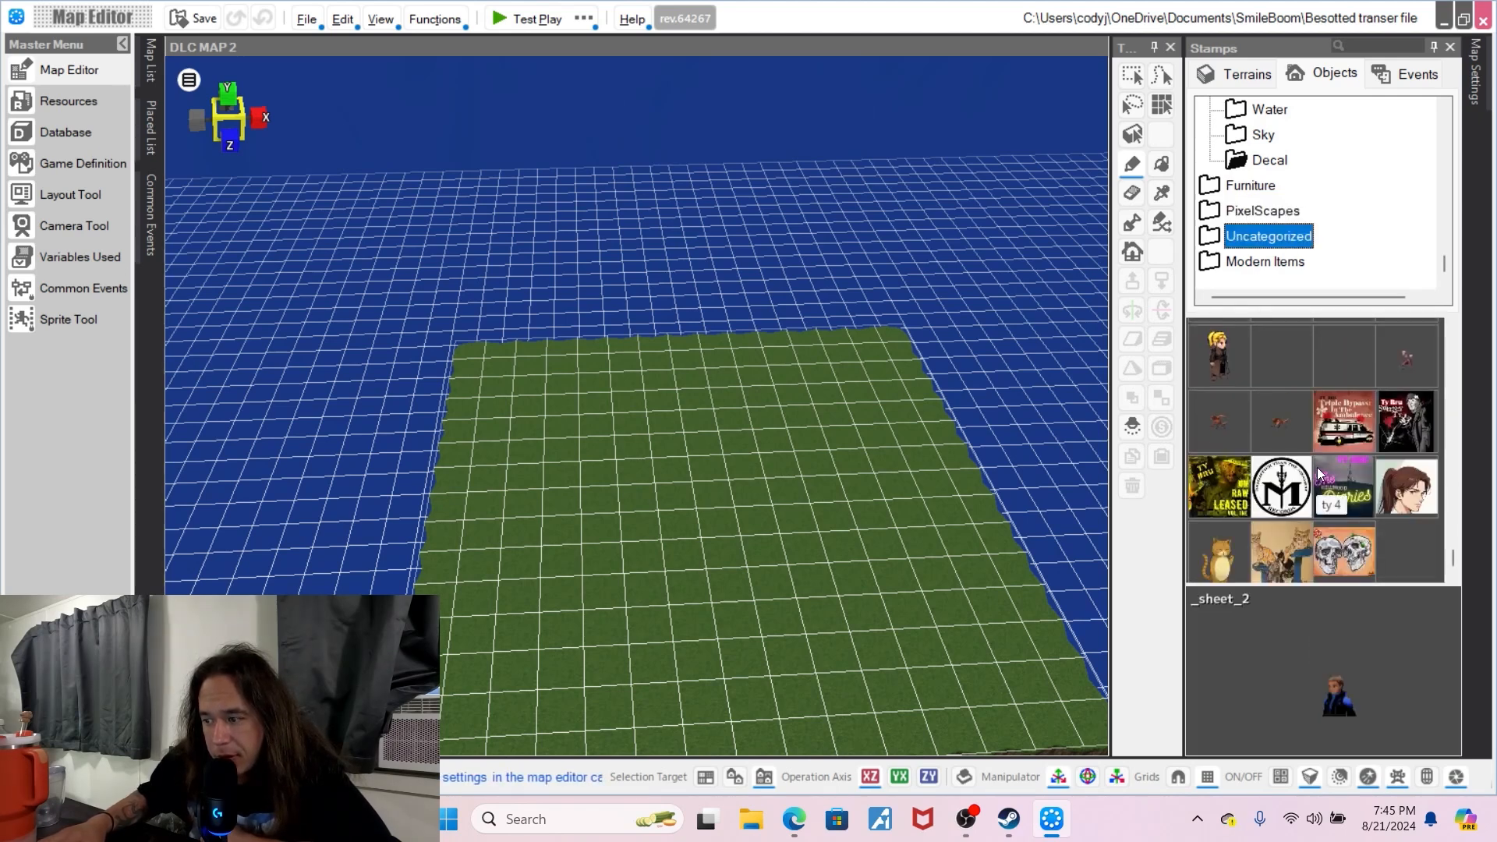
{"action": "left_click", "coordinate": [1299, 264]}
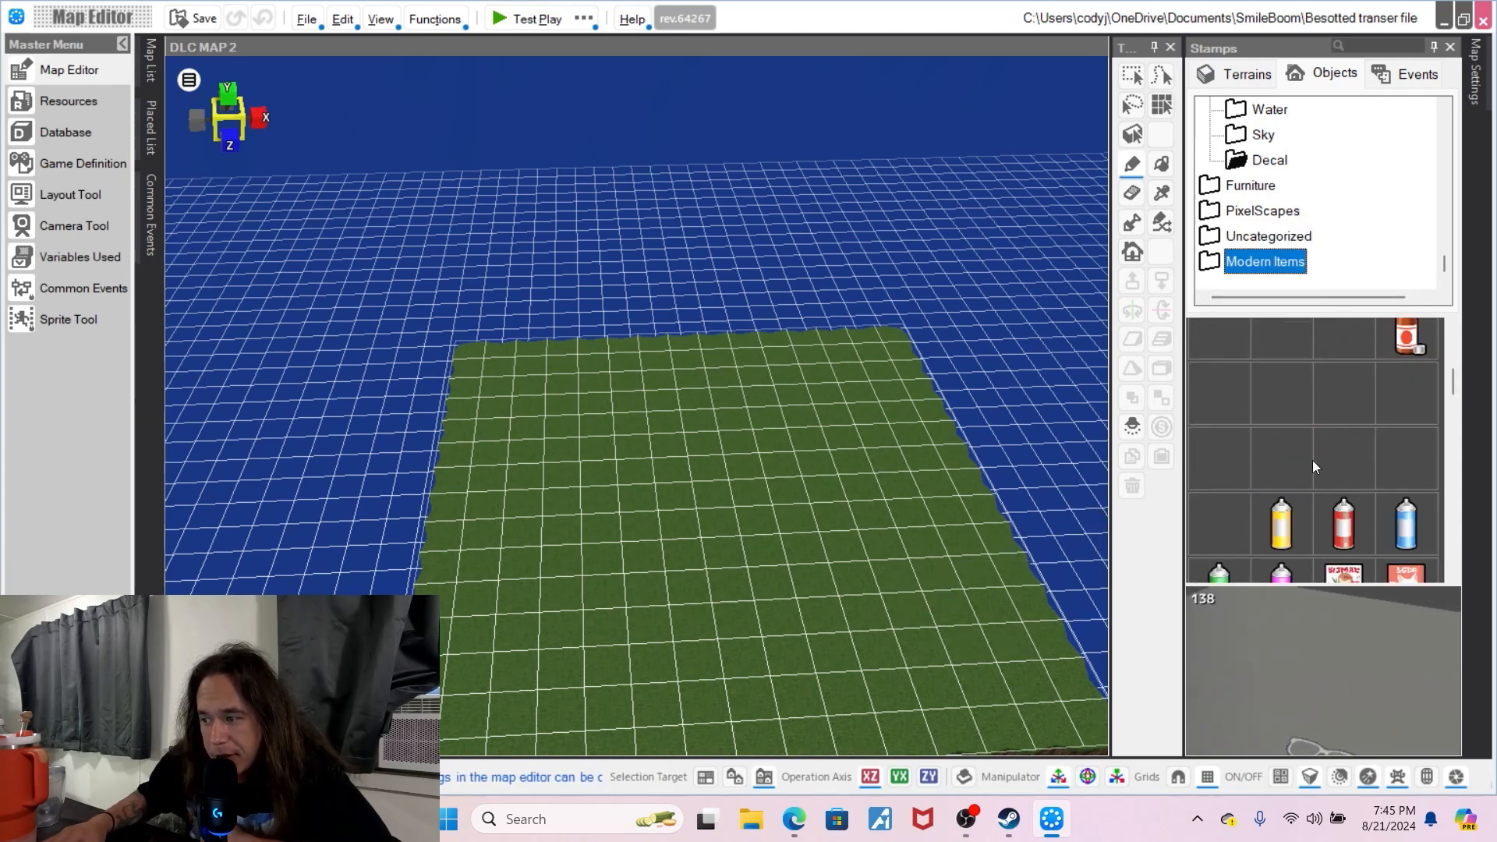
- Place the glasses, yellow capsule and red capsule in a row along the map's back edge, with one empty tile between each
{"action": "mouse_move", "coordinate": [730, 527]}
{"action": "right_mouse_down"}
{"action": "mouse_move", "coordinate": [736, 565]}
{"action": "mouse_move", "coordinate": [711, 535]}
{"action": "right_mouse_up"}
{"action": "scroll", "coordinate": [711, 534], "scroll_direction": "up", "scroll_amount": 5}
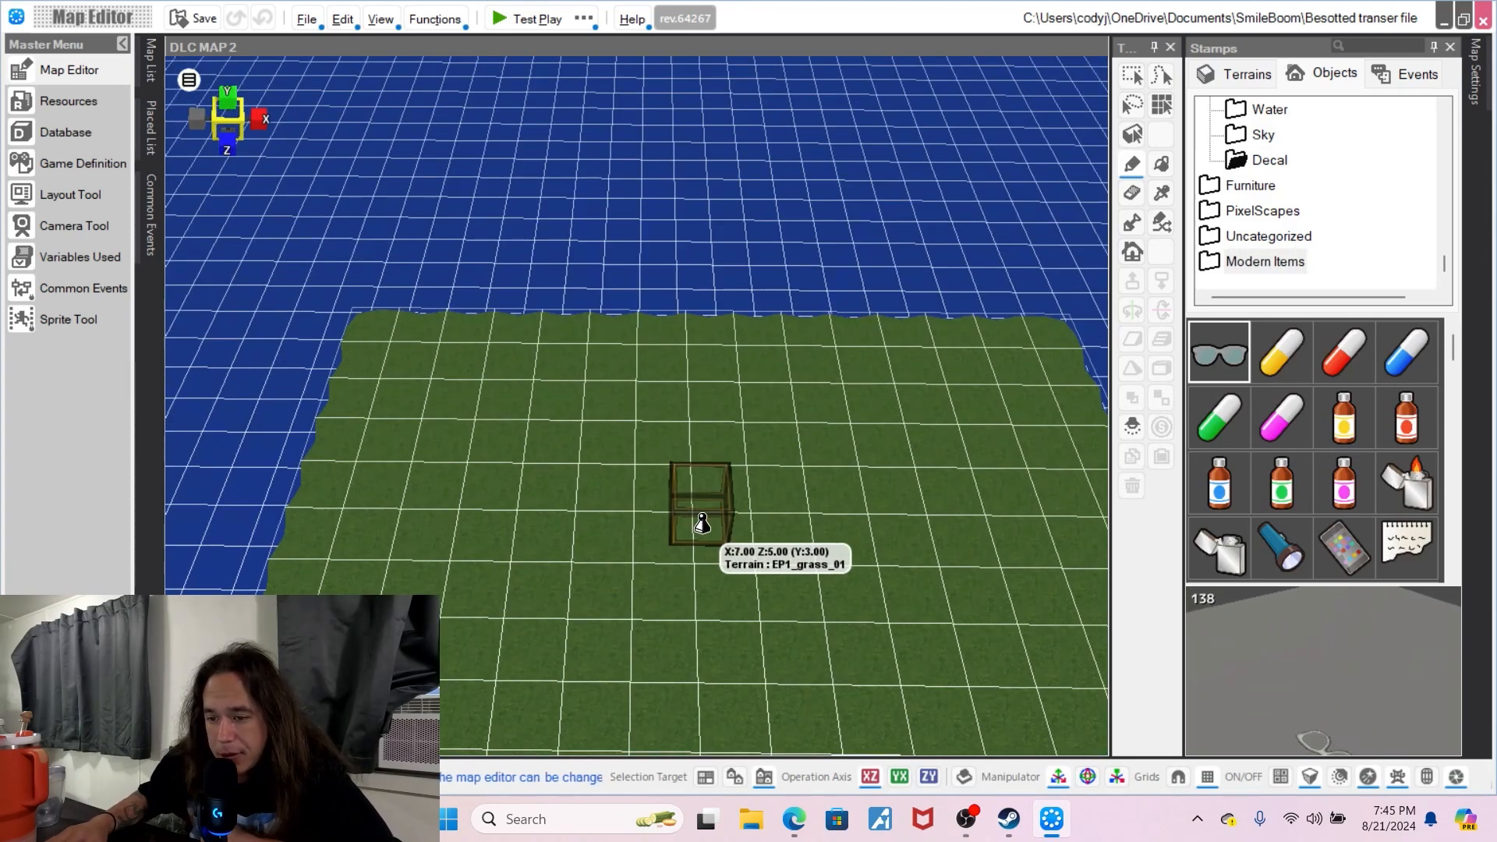
{"action": "mouse_move", "coordinate": [695, 514]}
{"action": "middle_mouse_down"}
{"action": "mouse_move", "coordinate": [718, 437]}
{"action": "mouse_move", "coordinate": [695, 498]}
{"action": "middle_mouse_up"}
{"action": "scroll", "coordinate": [693, 507], "scroll_direction": "down", "scroll_amount": 5}
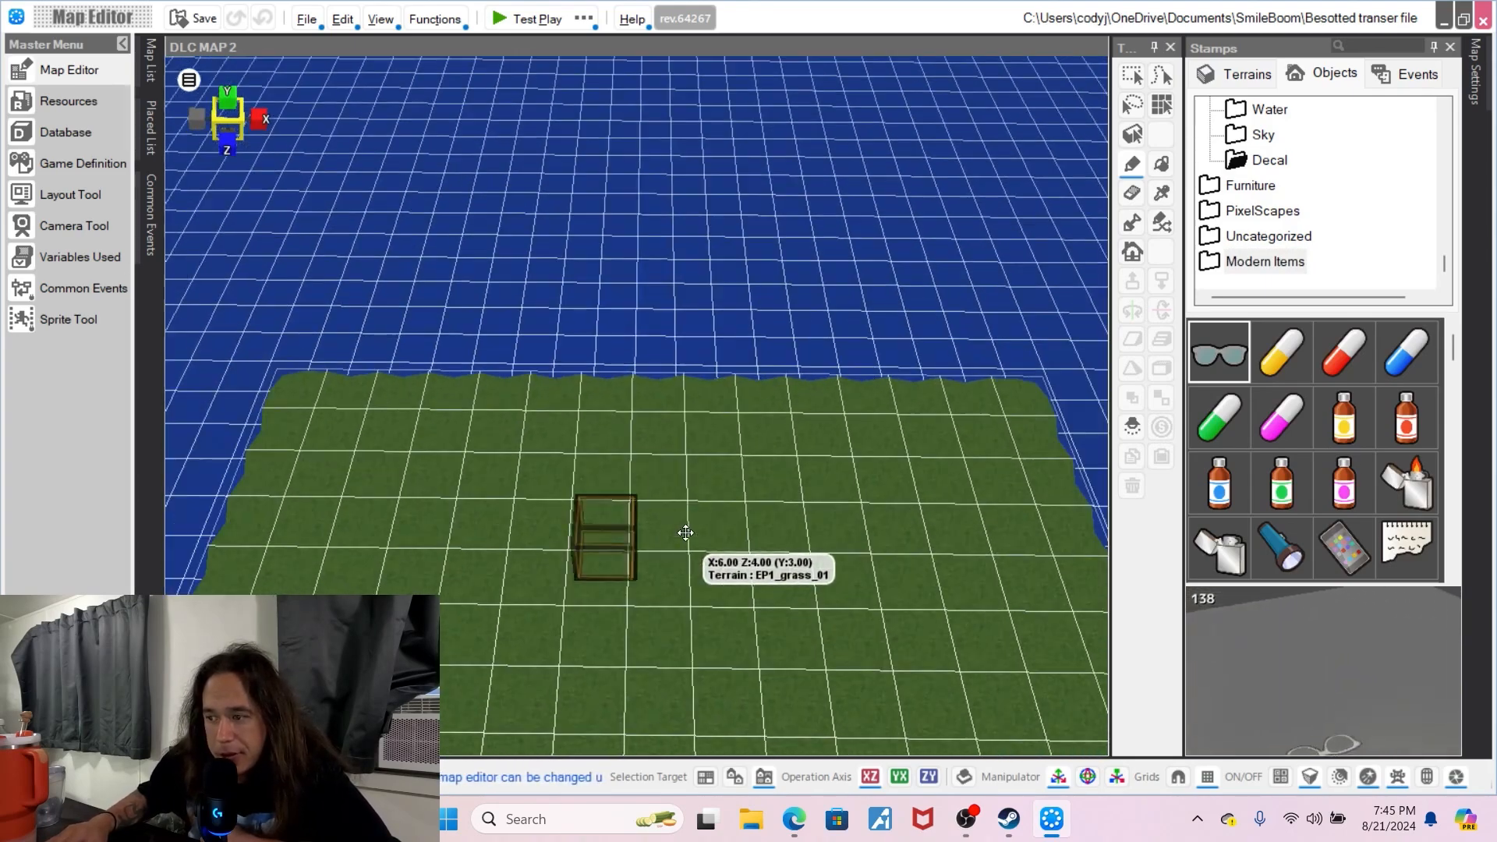
{"action": "left_click", "coordinate": [349, 446]}
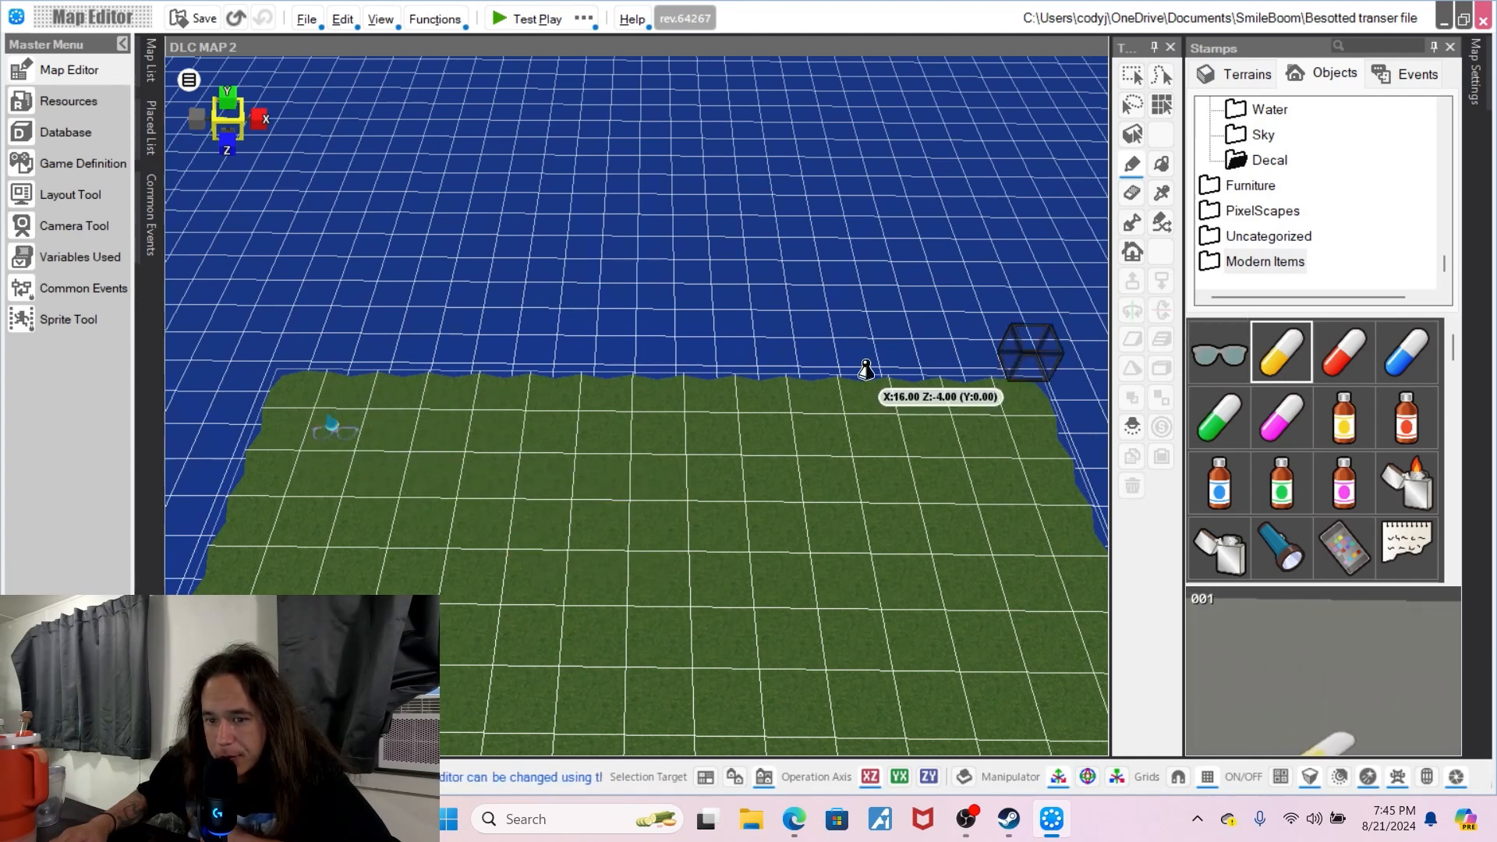
{"action": "left_click", "coordinate": [437, 427]}
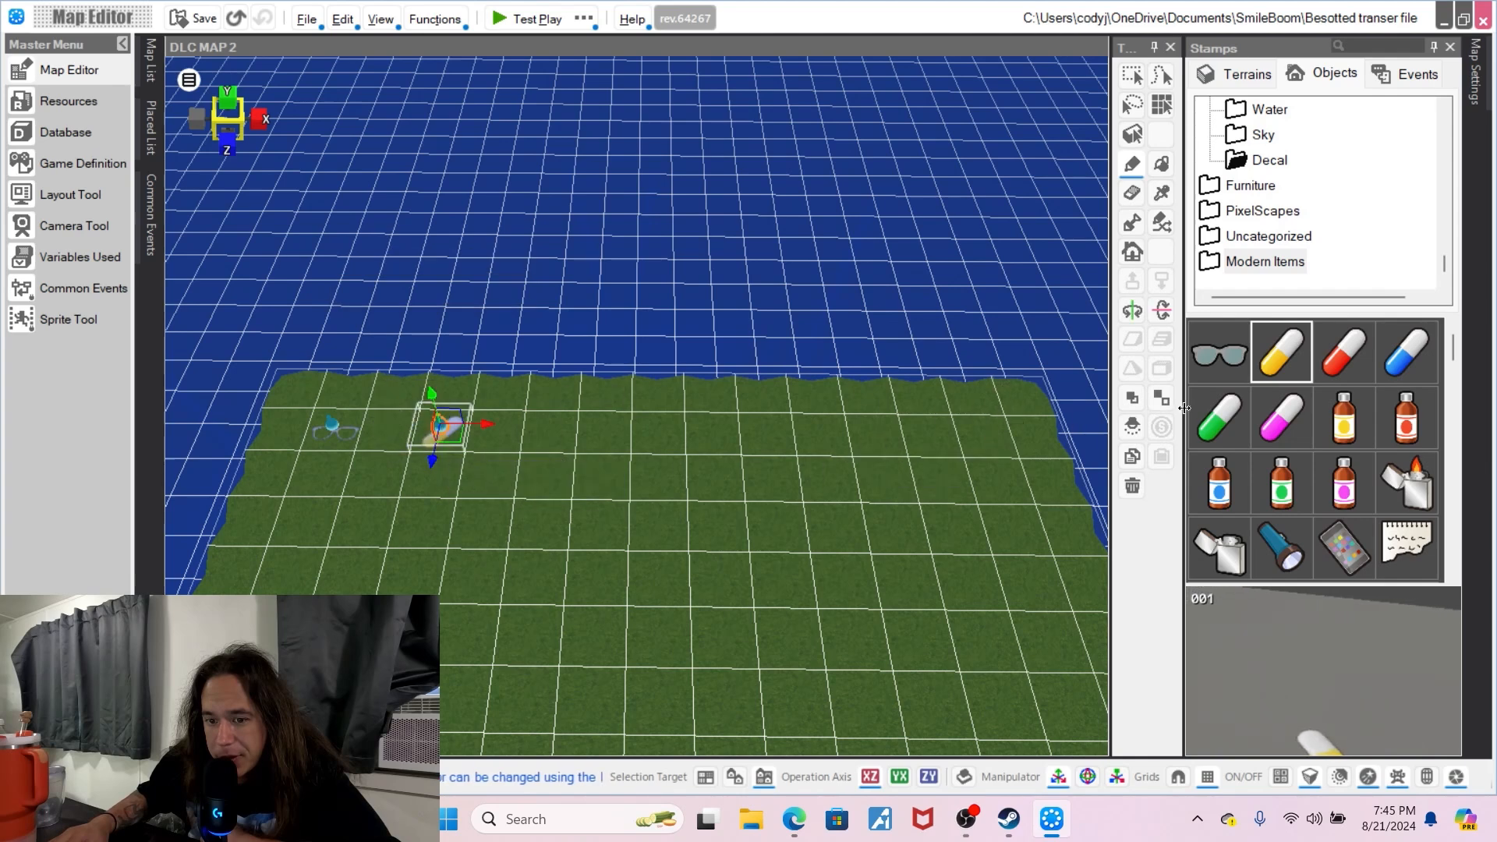
{"action": "left_click", "coordinate": [1349, 354]}
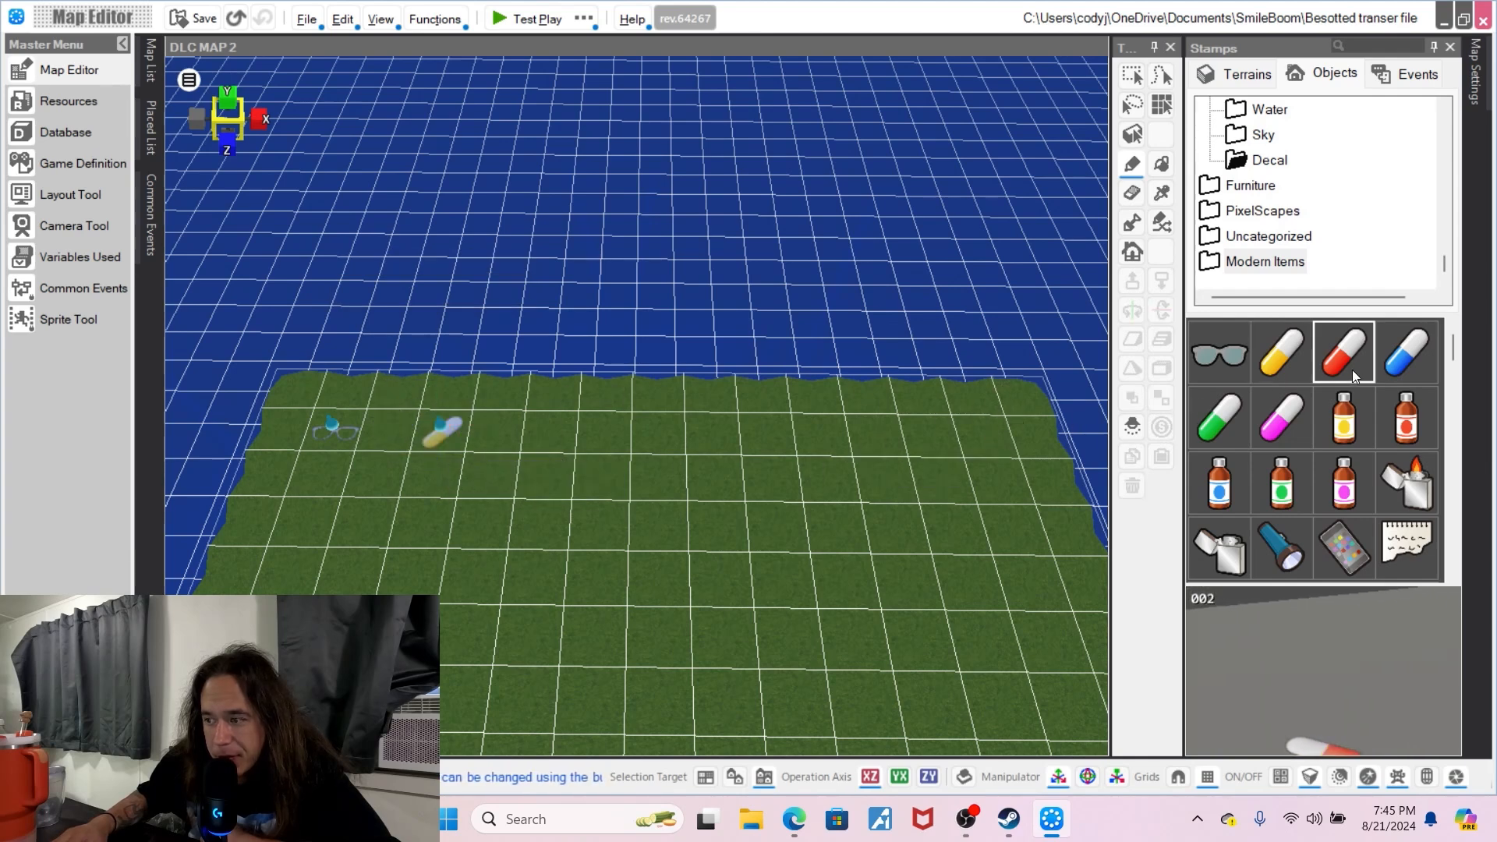
{"action": "left_click", "coordinate": [499, 427]}
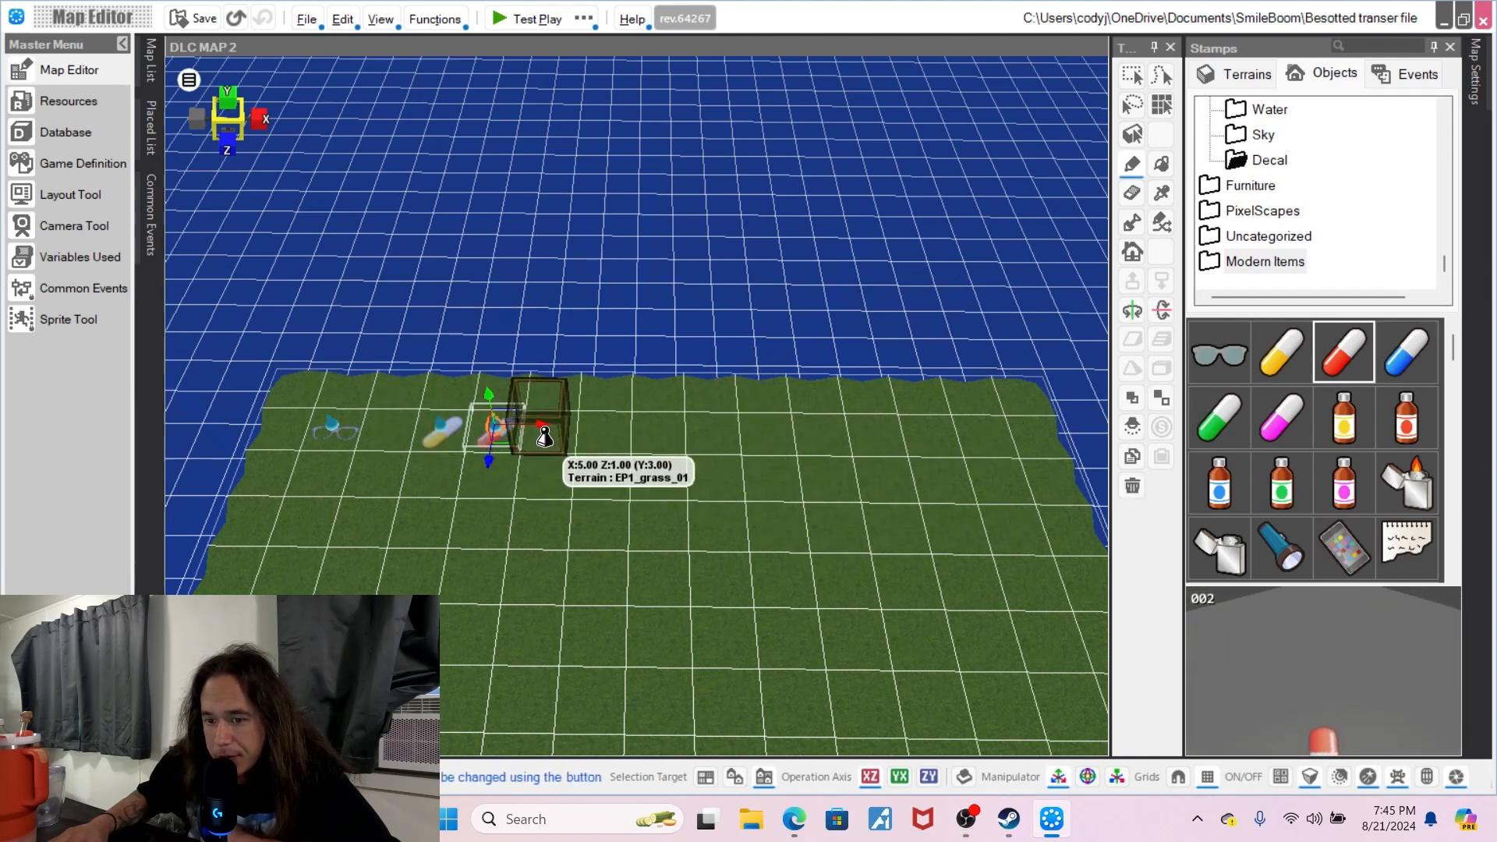
{"action": "left_click_drag", "start_coordinate": [546, 424], "coordinate": [597, 422]}
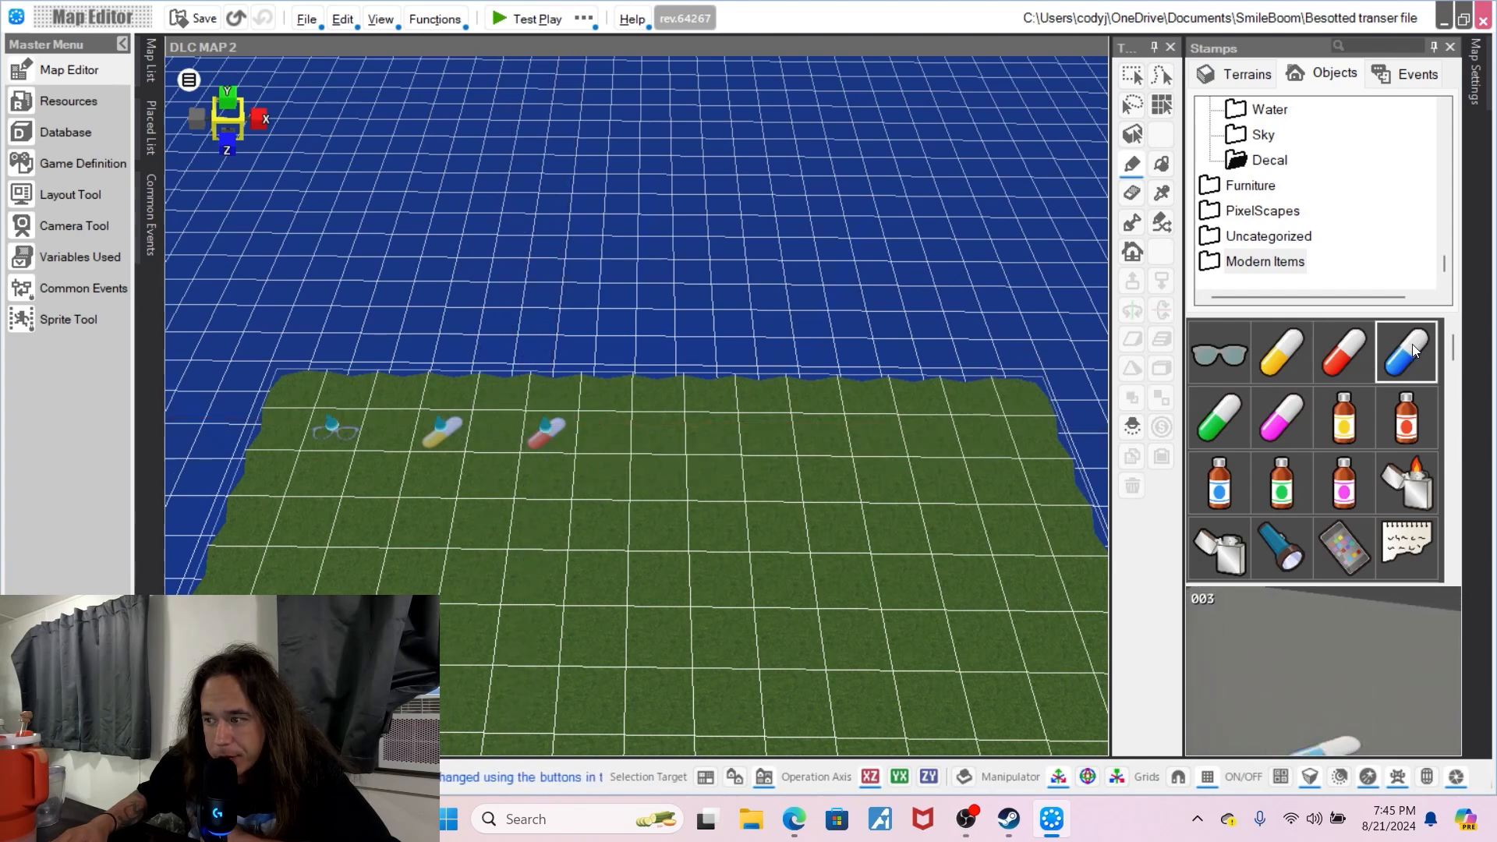
- Complete the back row with the blue, green and pink capsules and the yellow-labelled bottle, keeping the same spacing
{"action": "left_click", "coordinate": [657, 428]}
{"action": "left_click", "coordinate": [1220, 433]}
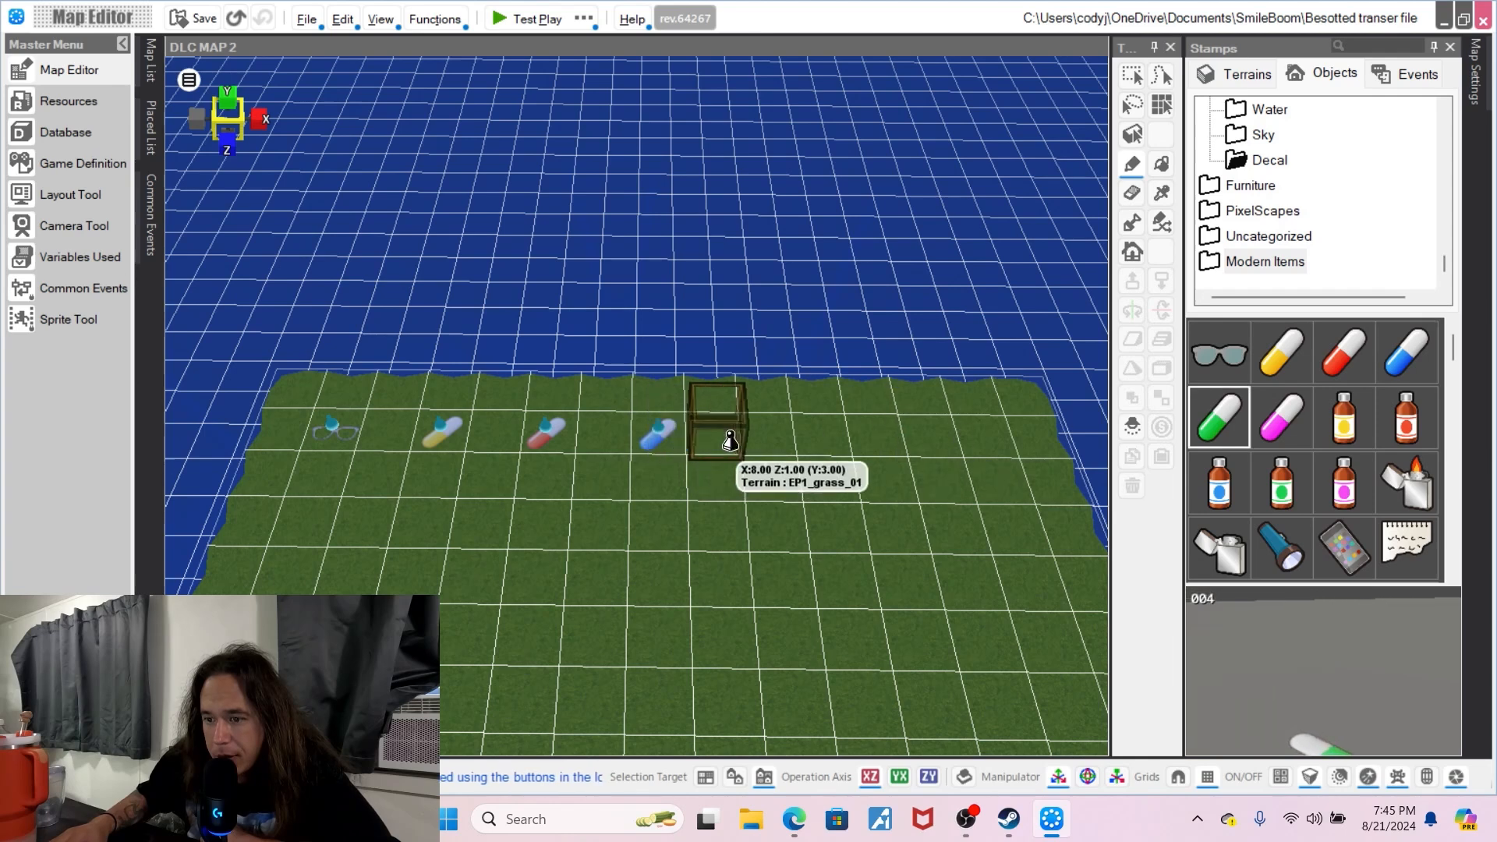
{"action": "left_click", "coordinate": [772, 438]}
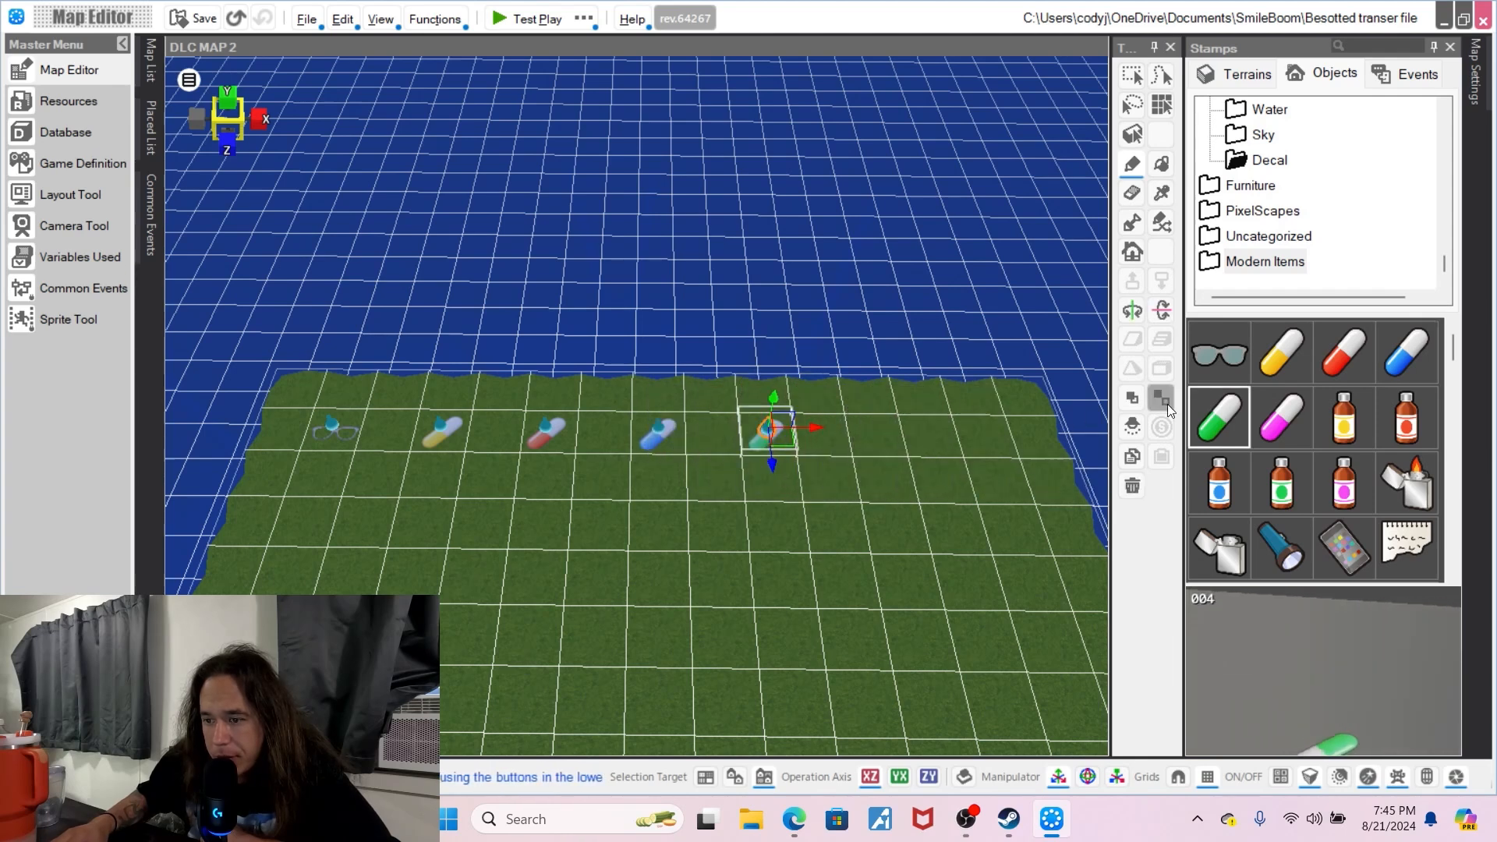
{"action": "left_click", "coordinate": [1279, 417]}
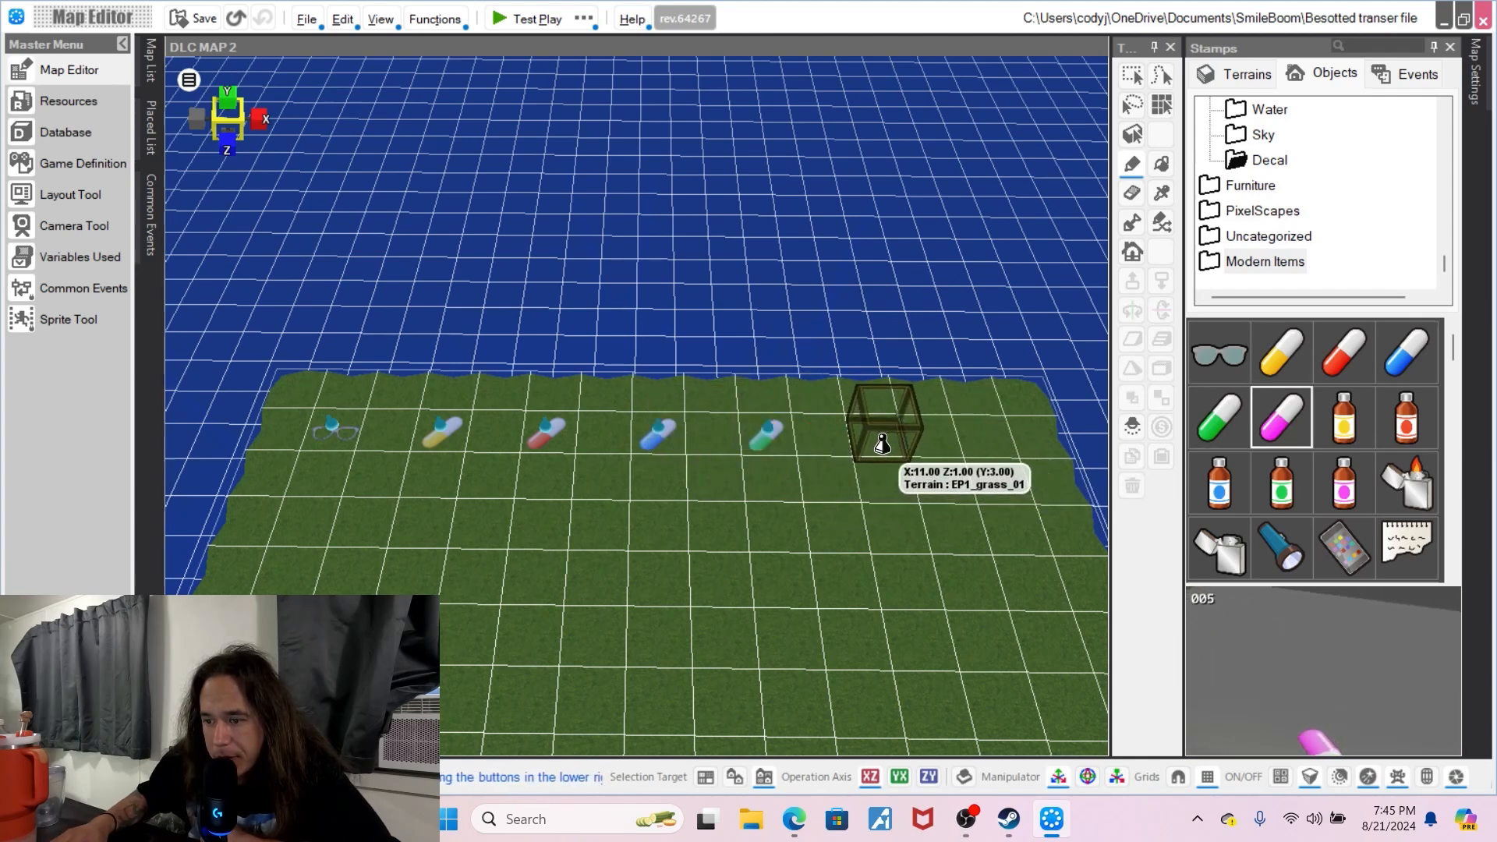
{"action": "left_click", "coordinate": [990, 441]}
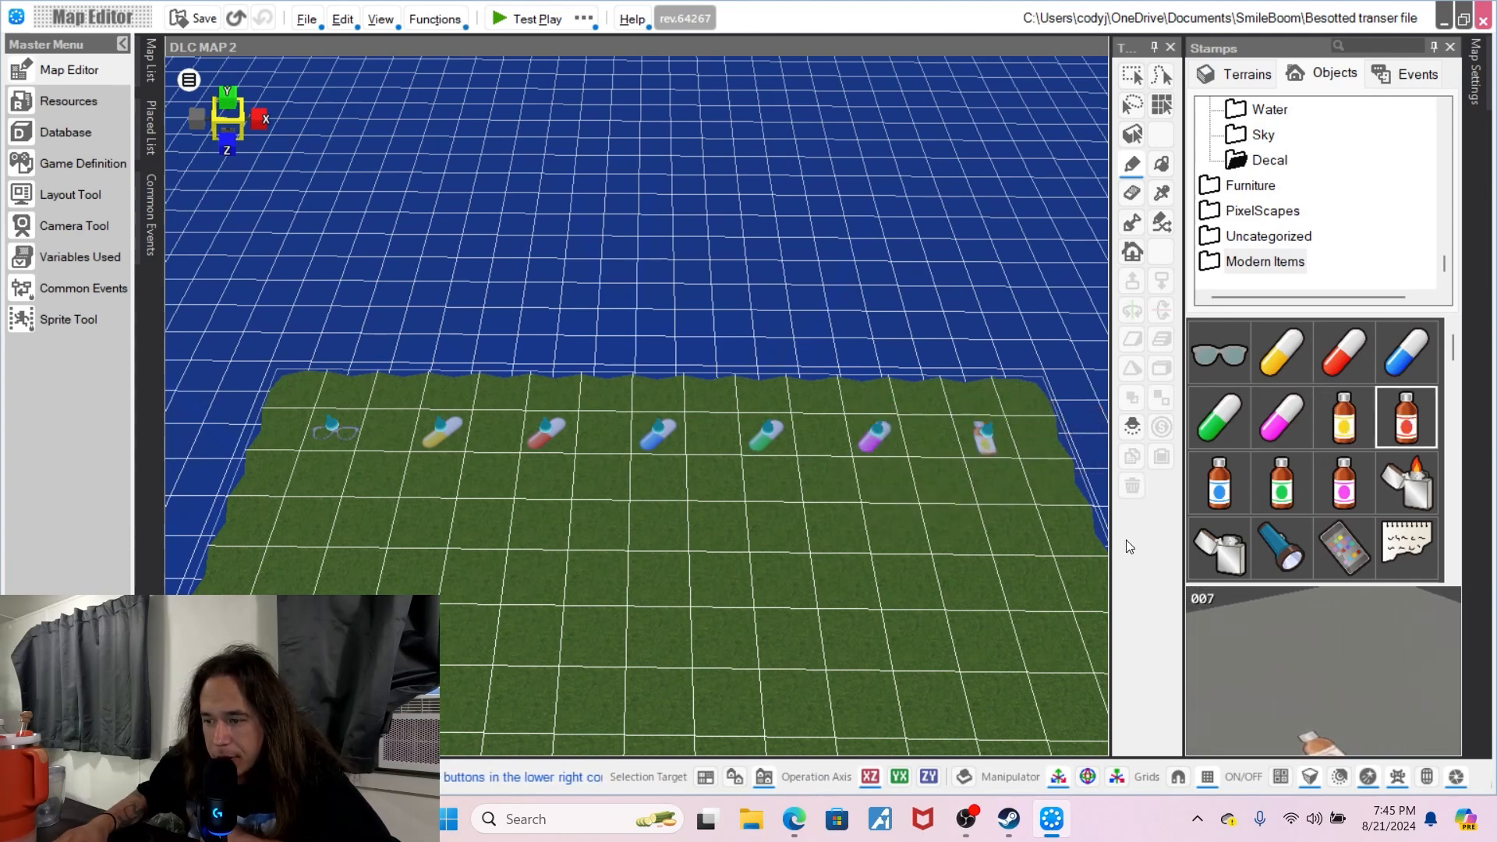
- Start a second row in front with the red-, blue-, green- and pink-labelled bottles, placed from the yellow-labelled bottle's end backwards
{"action": "left_click", "coordinate": [1019, 527]}
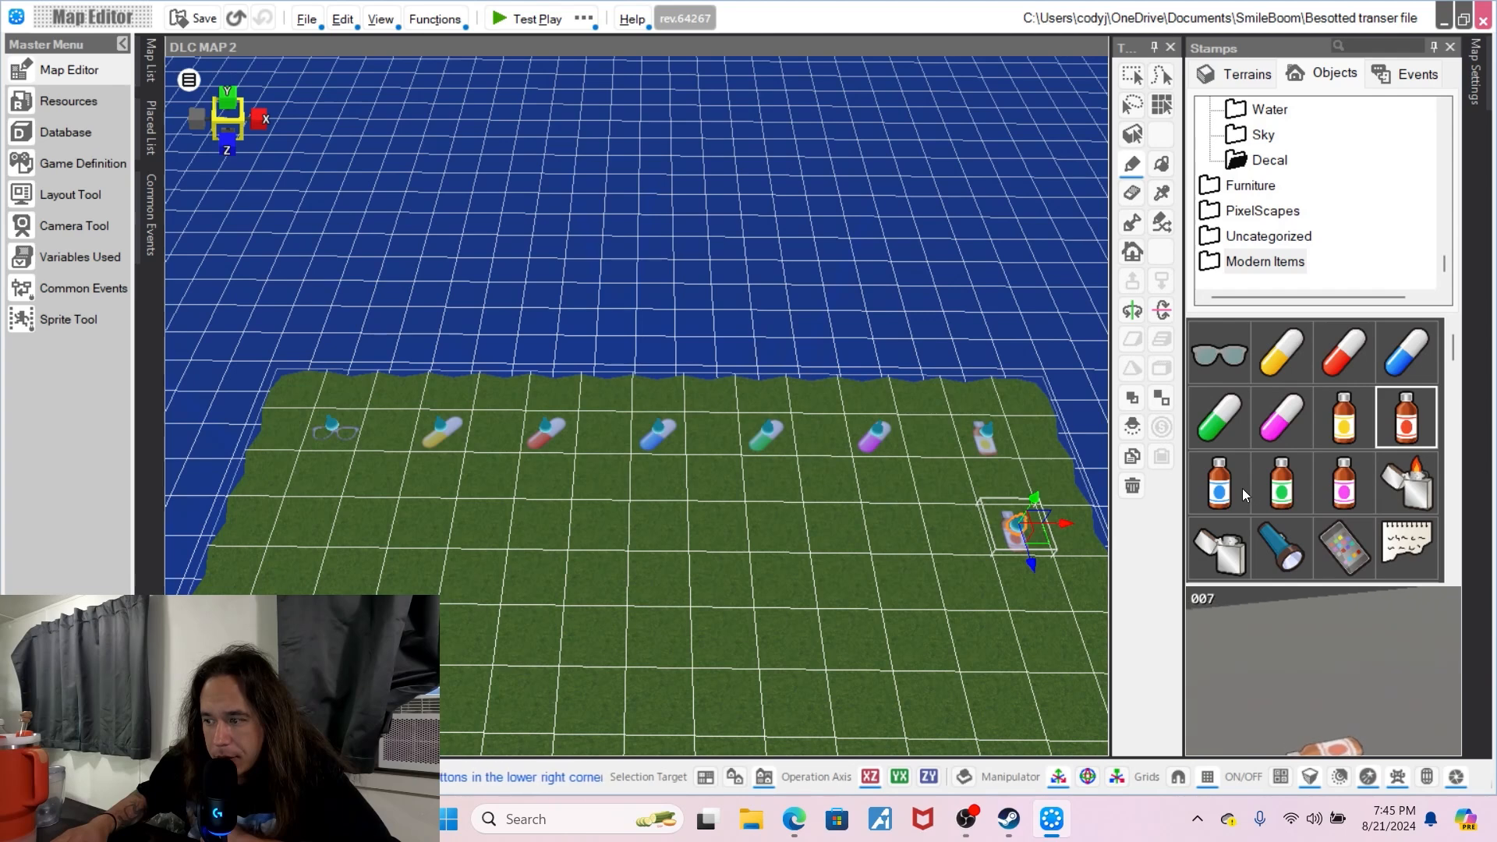
{"action": "left_click", "coordinate": [897, 525]}
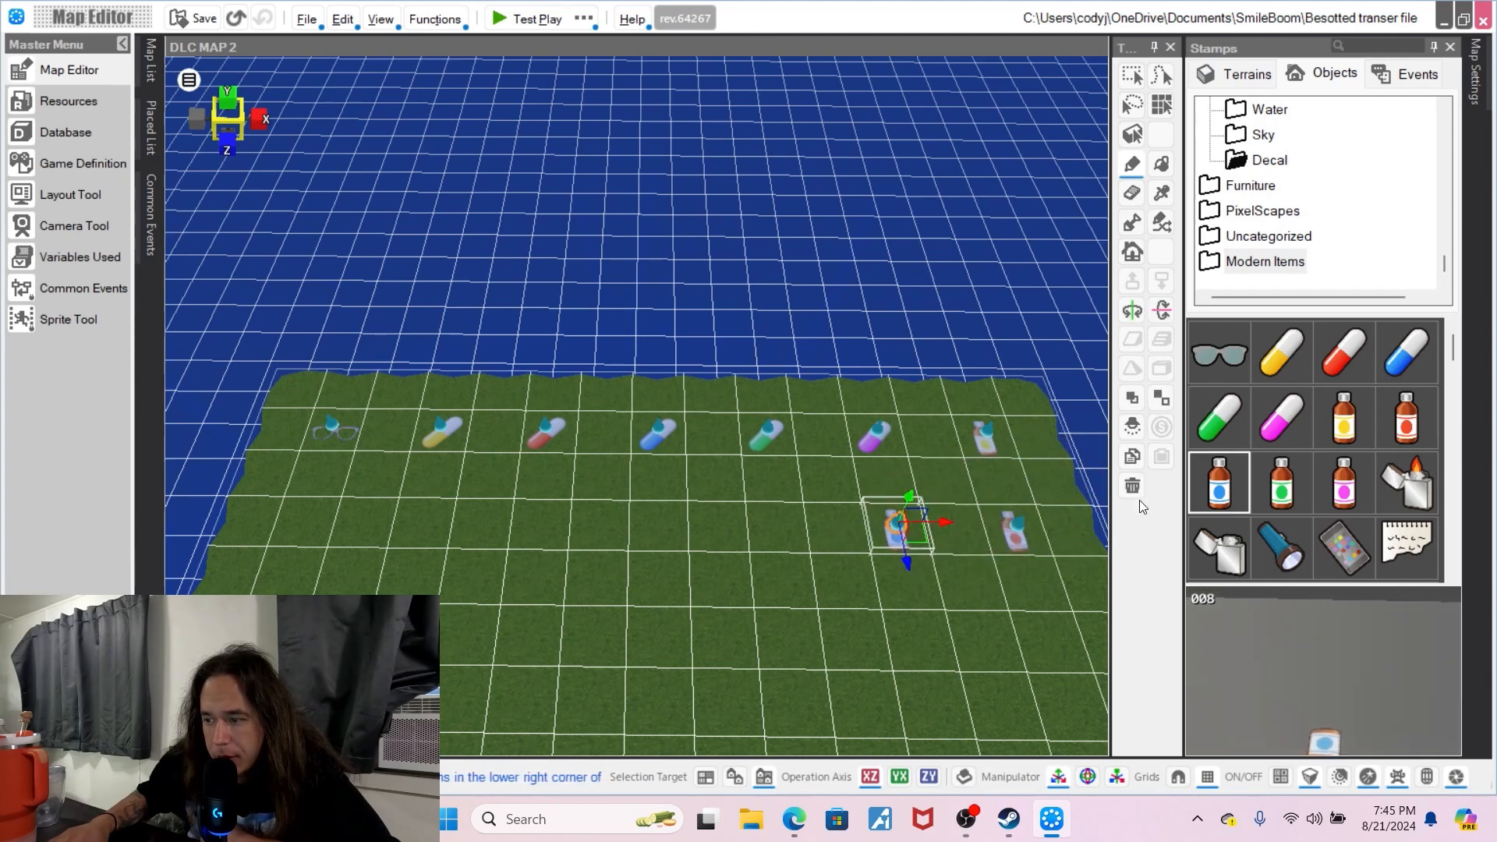
{"action": "left_click", "coordinate": [1299, 489]}
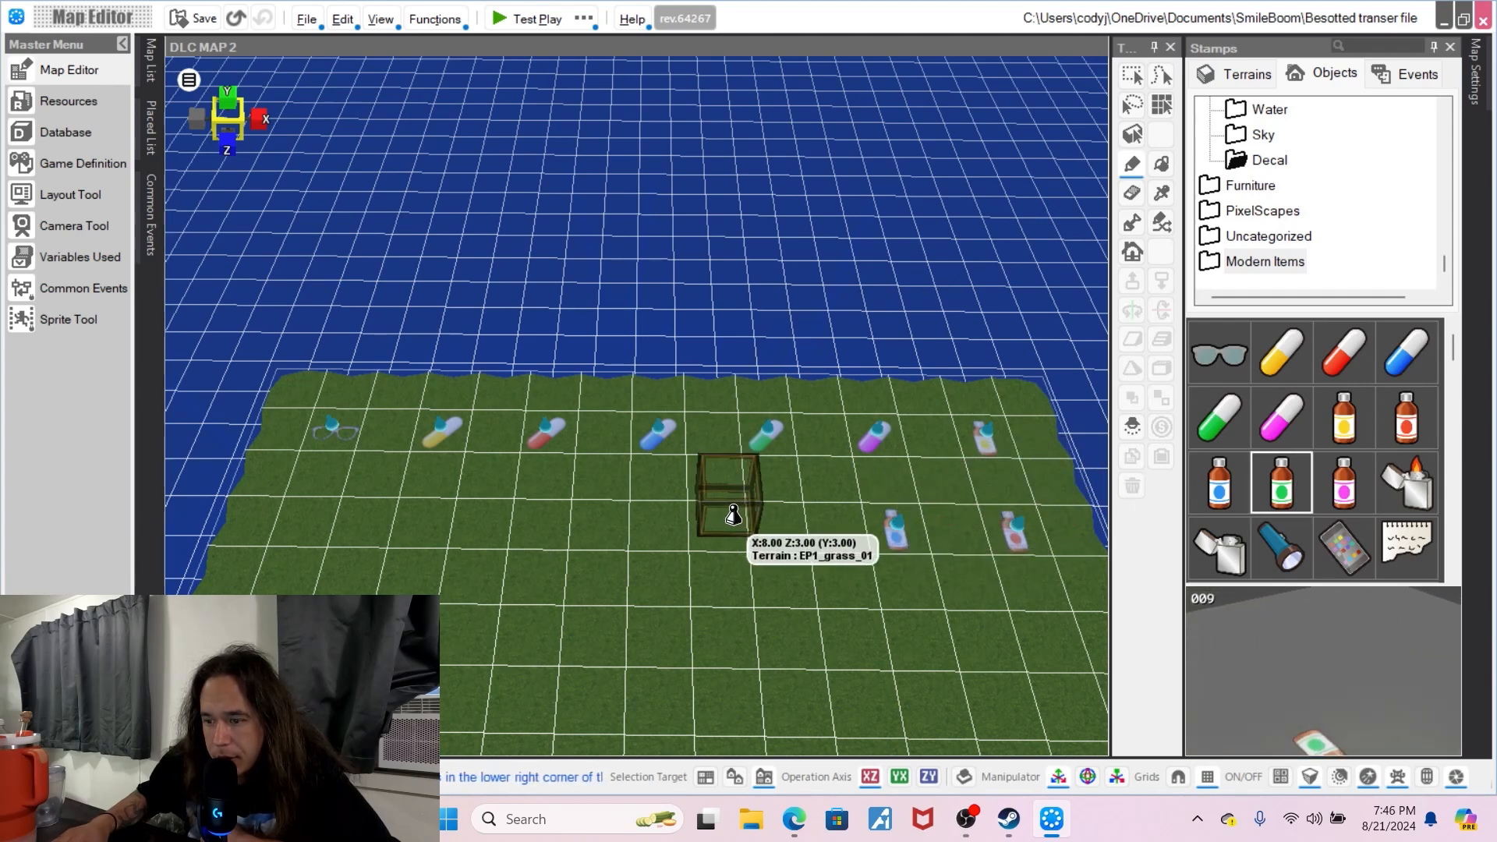
{"action": "left_click", "coordinate": [778, 522]}
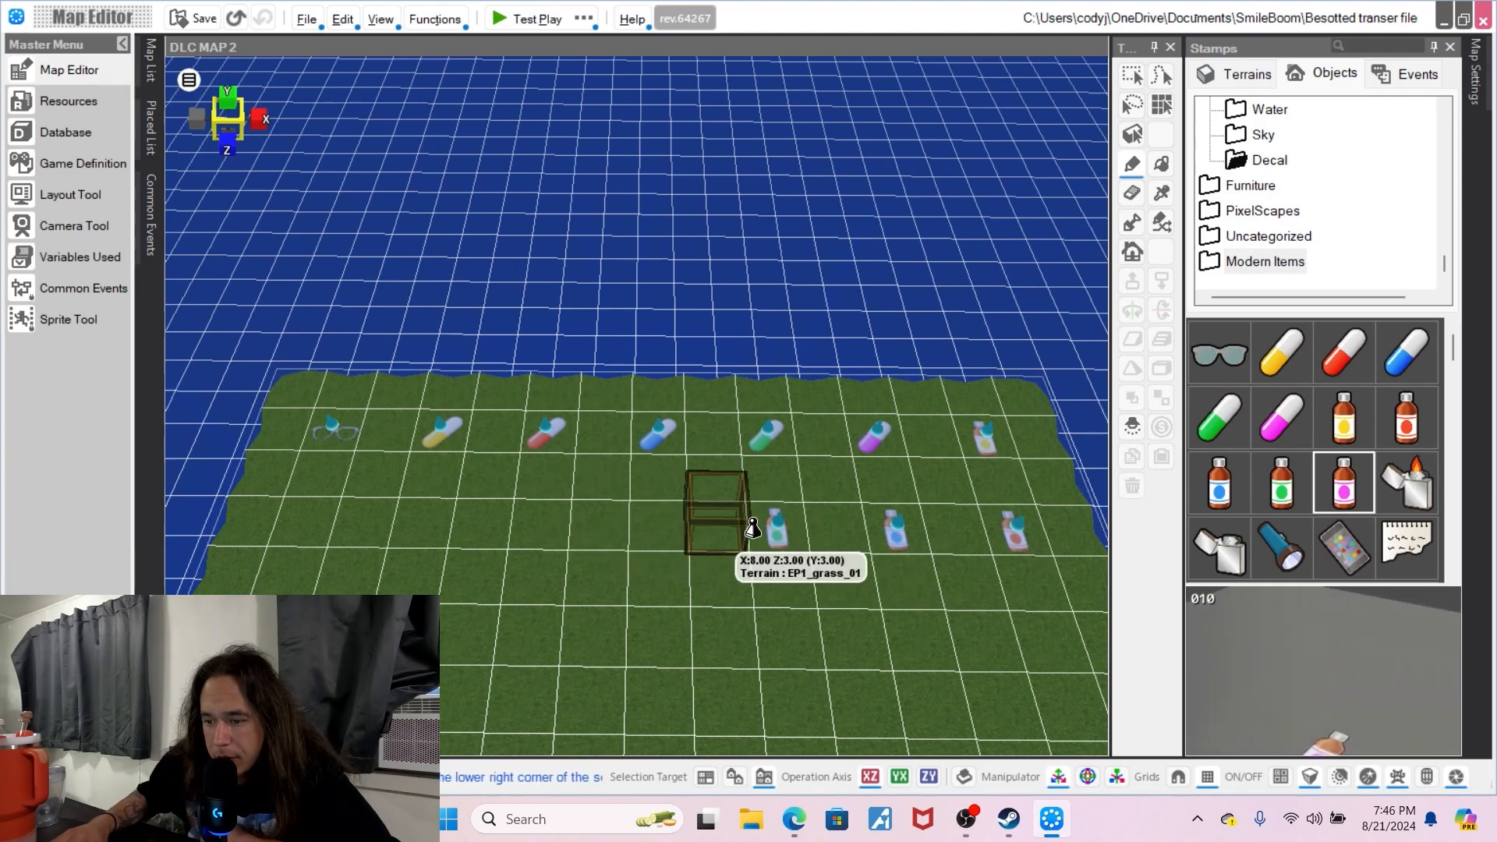
{"action": "left_click", "coordinate": [658, 519]}
- Finish the second row with the lit lighter, the unlit lighter and the flashlight, ending in front of the glasses
{"action": "key", "text": "s"}
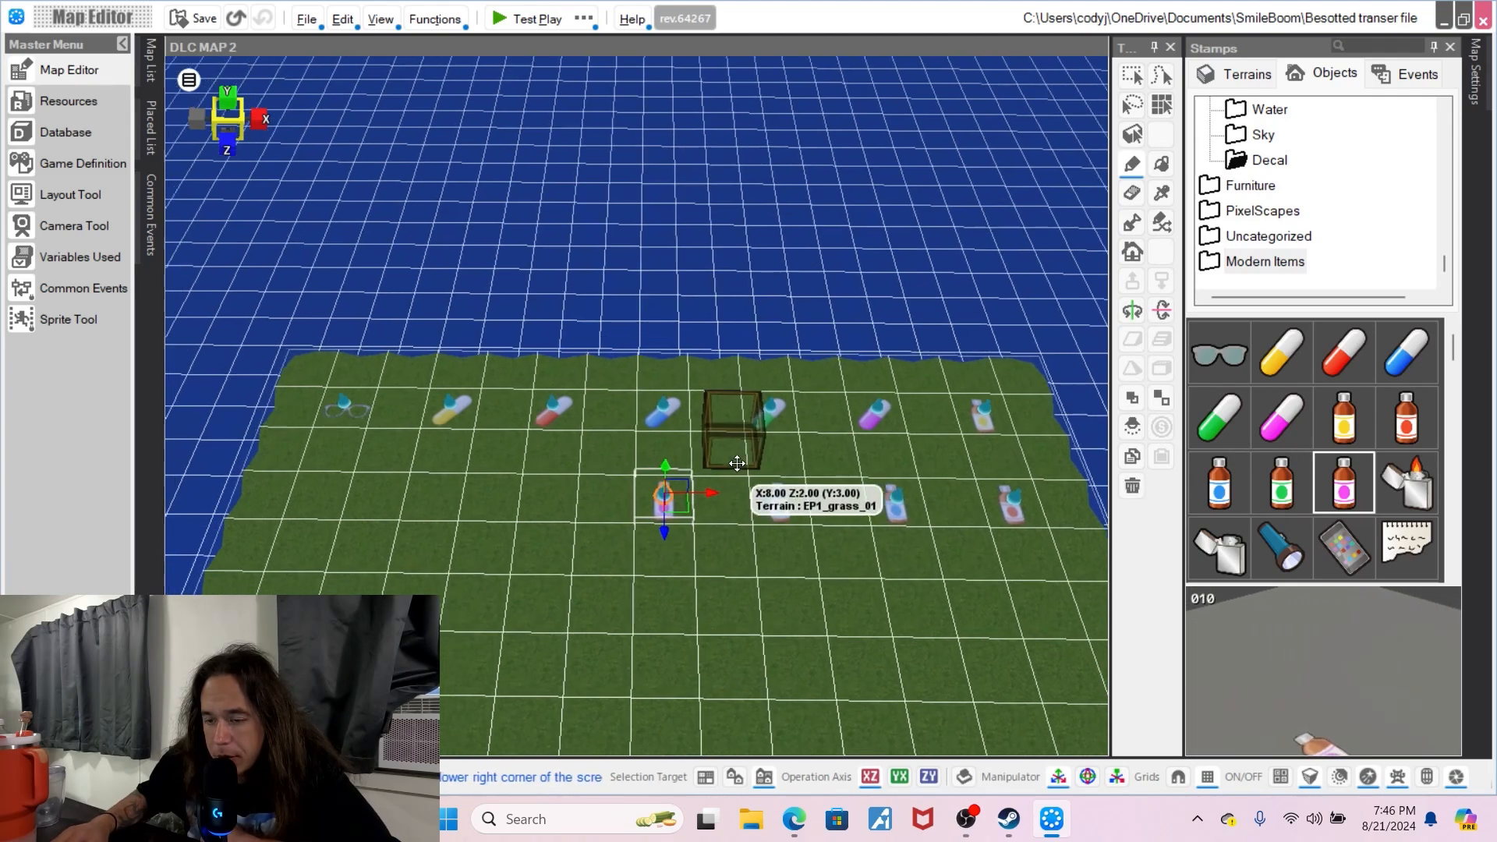
{"action": "key", "text": "a"}
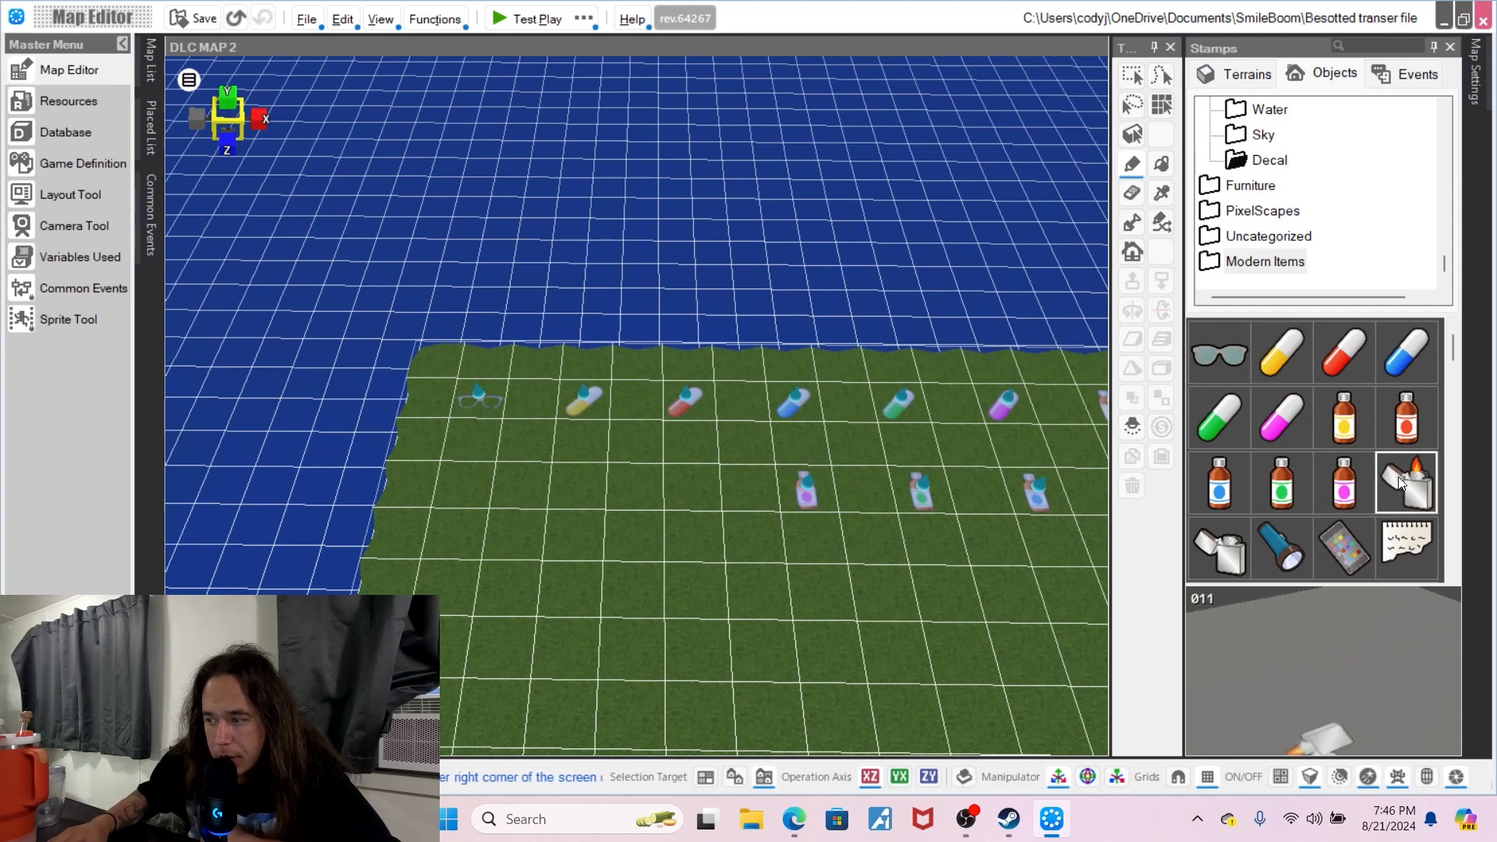
{"action": "left_click", "coordinate": [696, 487]}
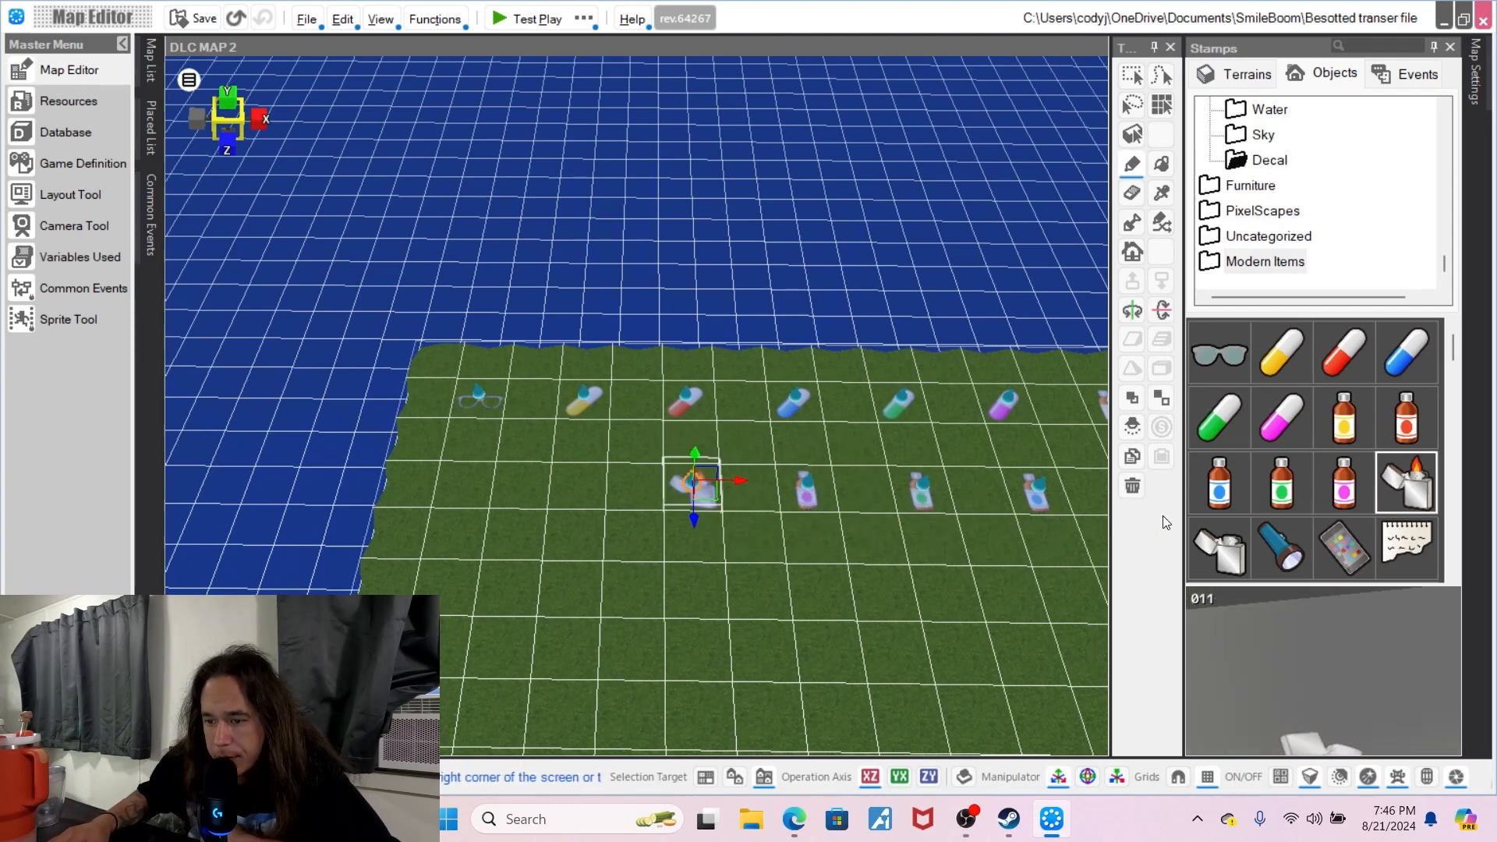
{"action": "scroll", "coordinate": [1267, 443], "scroll_direction": "down", "scroll_amount": 2}
{"action": "scroll", "coordinate": [1220, 380], "scroll_direction": "up", "scroll_amount": 4}
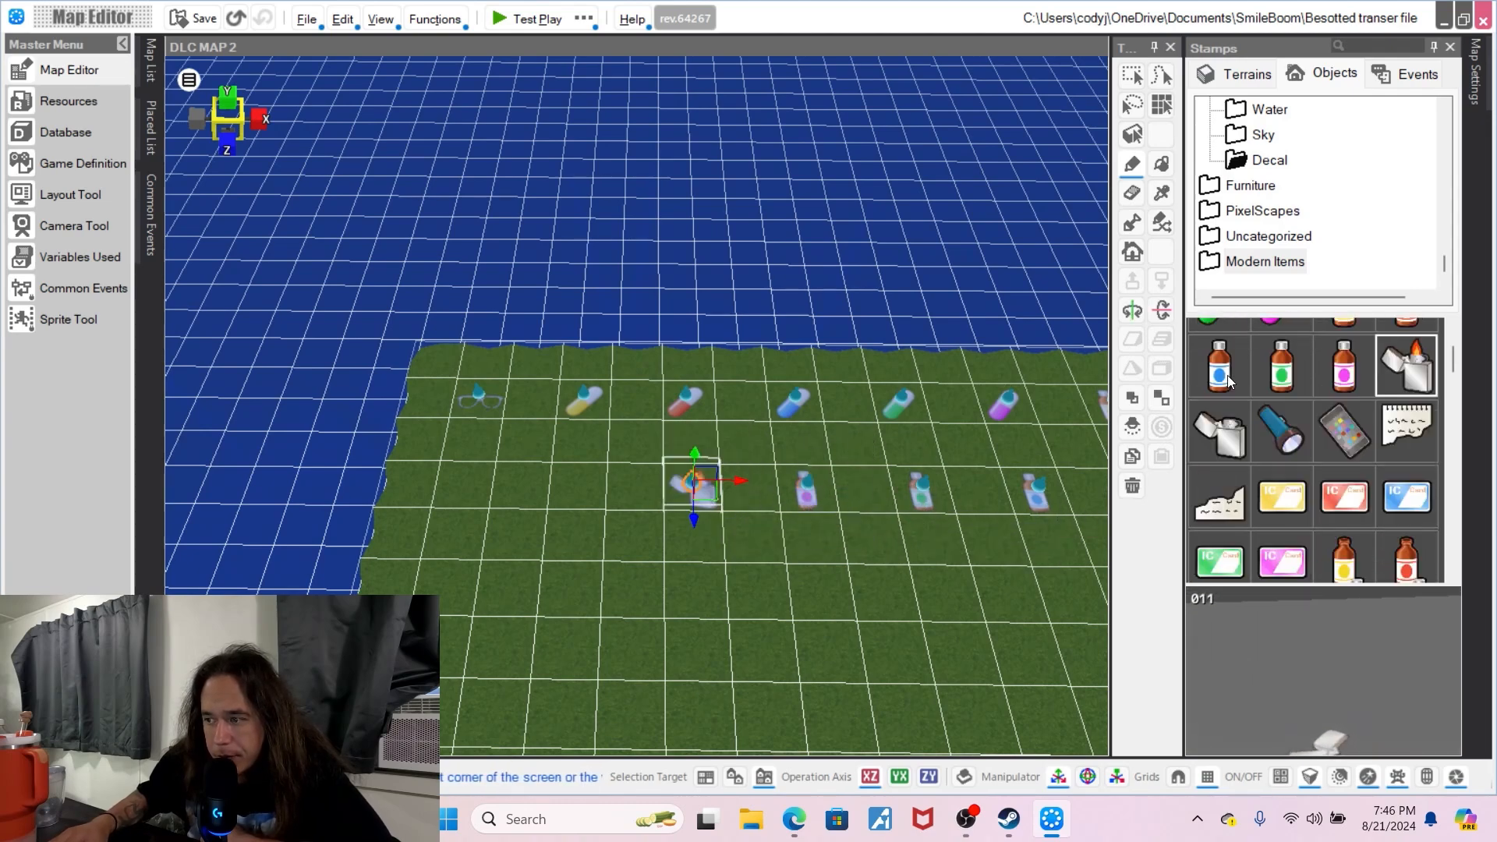
{"action": "left_click", "coordinate": [1223, 410]}
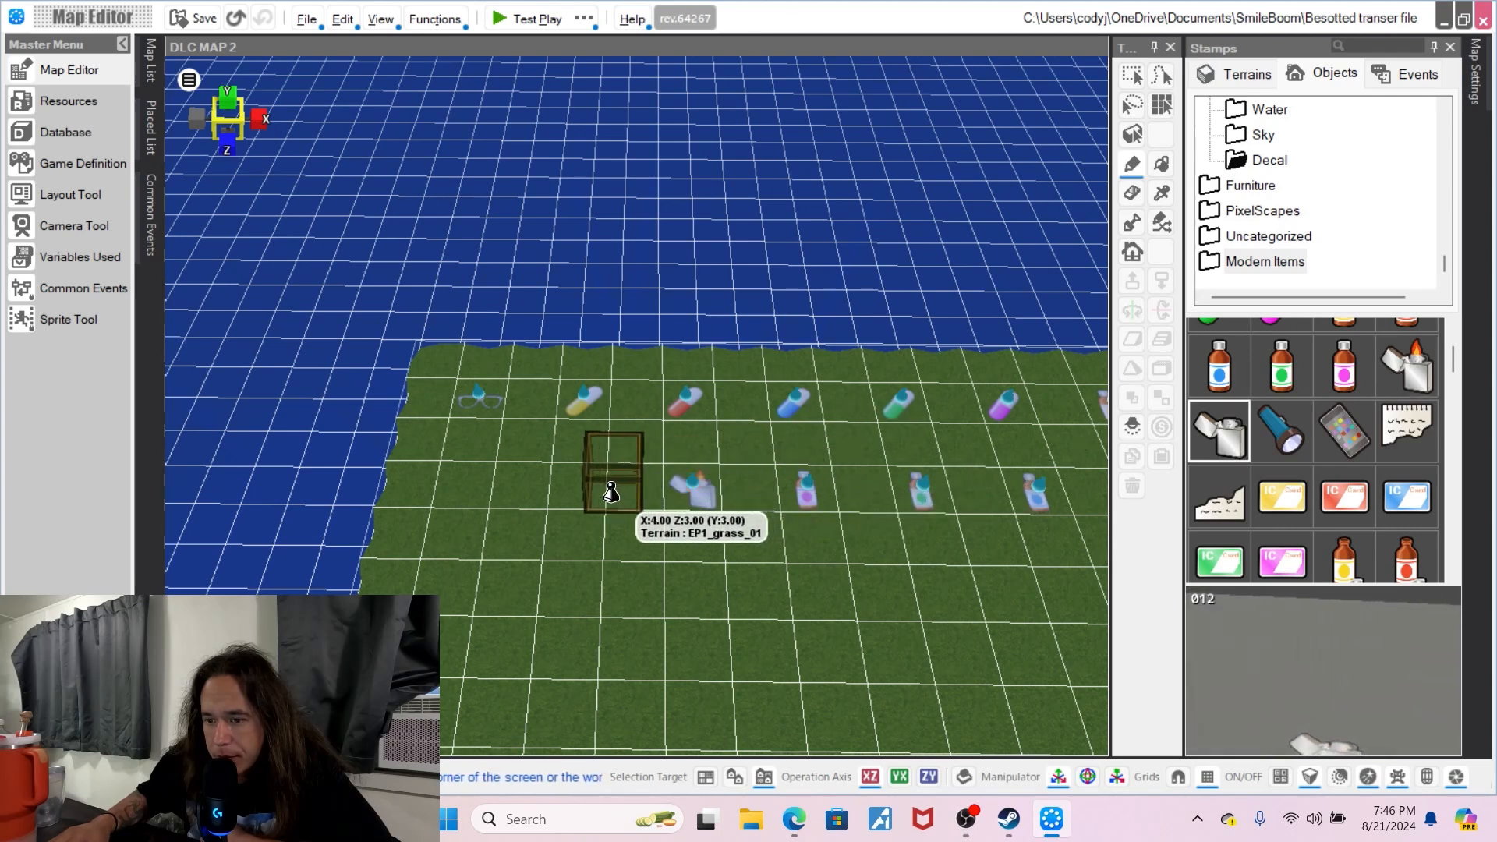
{"action": "left_click", "coordinate": [584, 491]}
{"action": "left_click", "coordinate": [1288, 429]}
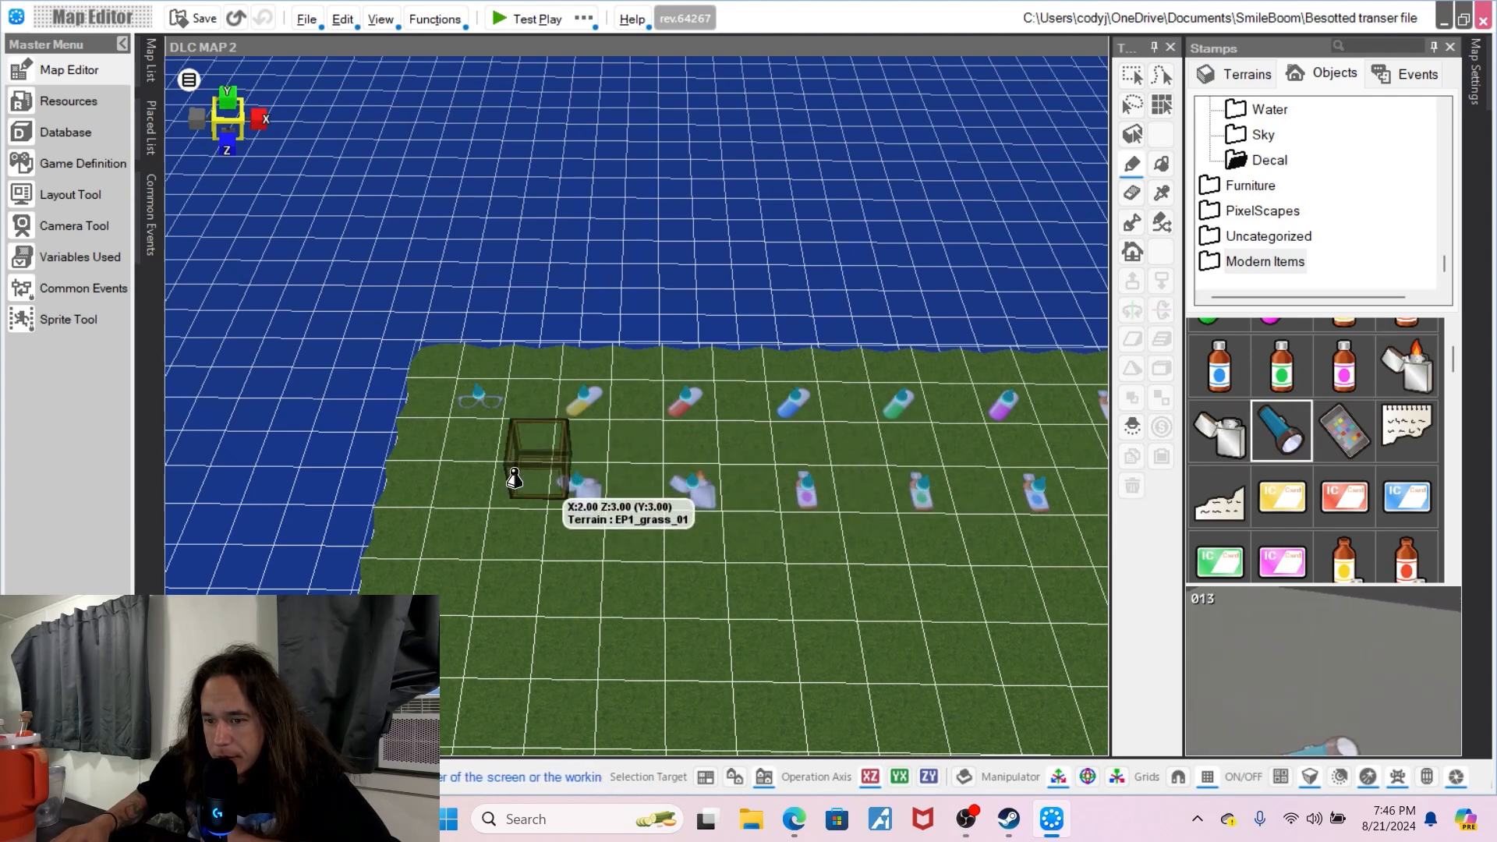
{"action": "left_click", "coordinate": [469, 493]}
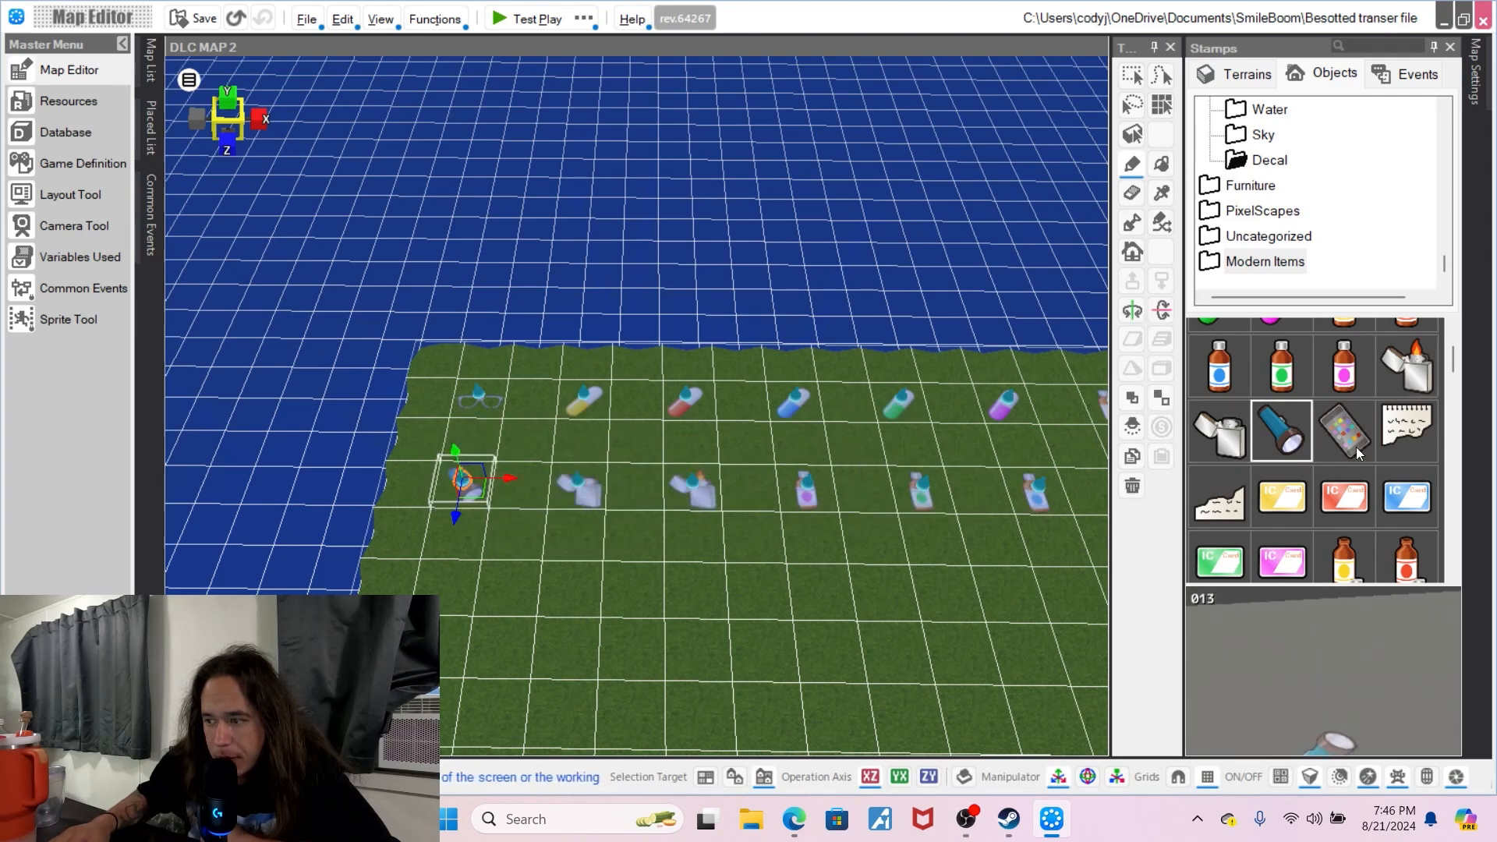
- Start a third row in front of the flashlight with the smartphone and the two torn note pieces, evenly spaced
{"action": "left_click", "coordinate": [450, 584]}
{"action": "left_click", "coordinate": [1417, 436]}
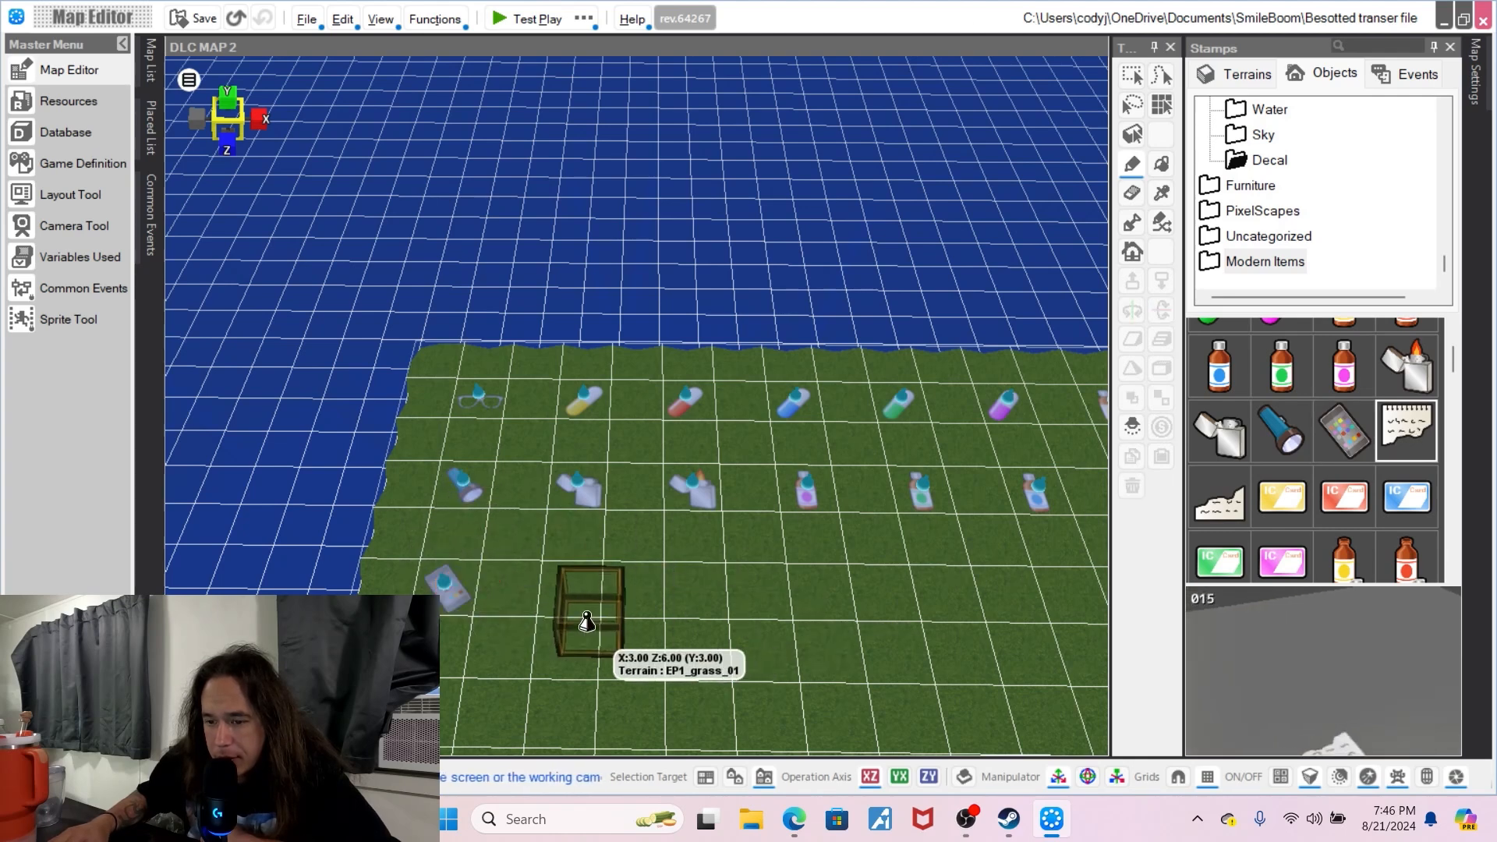
{"action": "left_click", "coordinate": [569, 584]}
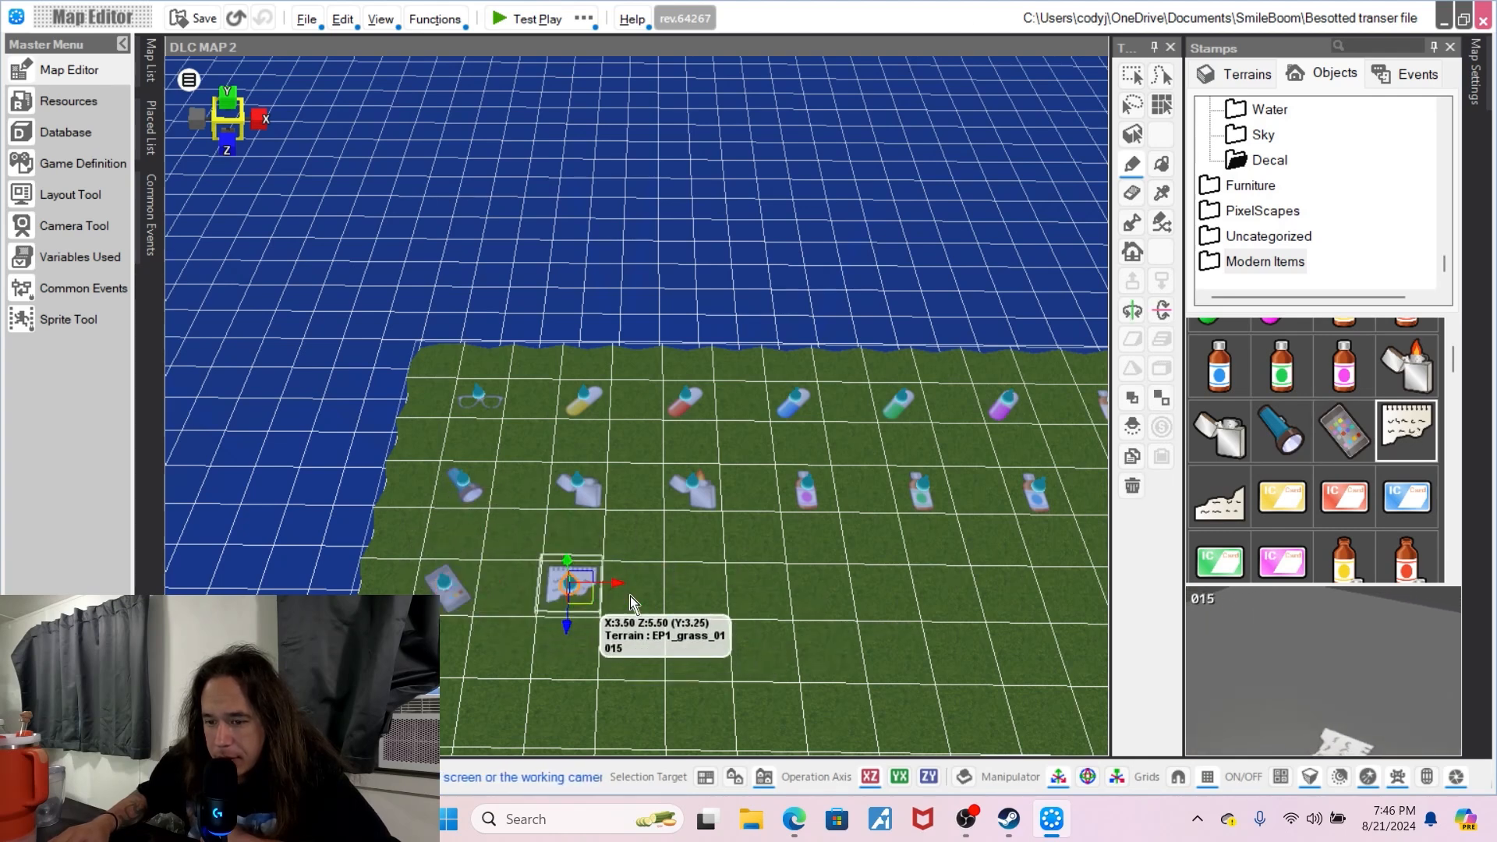
{"action": "left_click", "coordinate": [1220, 499]}
{"action": "left_click", "coordinate": [698, 591]}
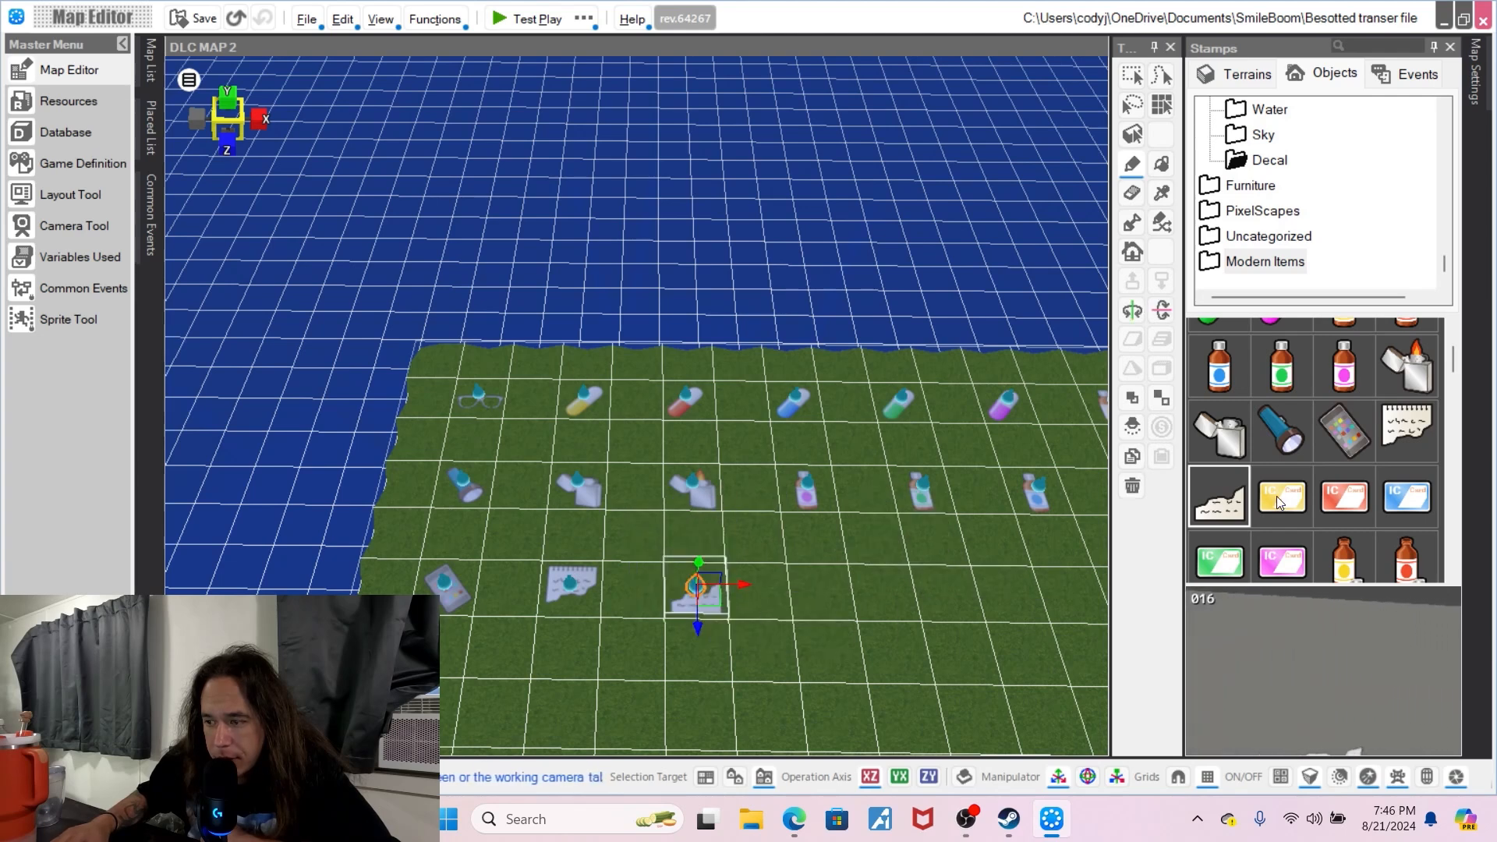
- Complete the third row with the yellow, red, blue and green IC cards, keeping one empty cell between items
{"action": "left_click", "coordinate": [1280, 498]}
{"action": "left_click", "coordinate": [822, 591]}
{"action": "left_click", "coordinate": [1343, 497]}
{"action": "left_click", "coordinate": [947, 591]}
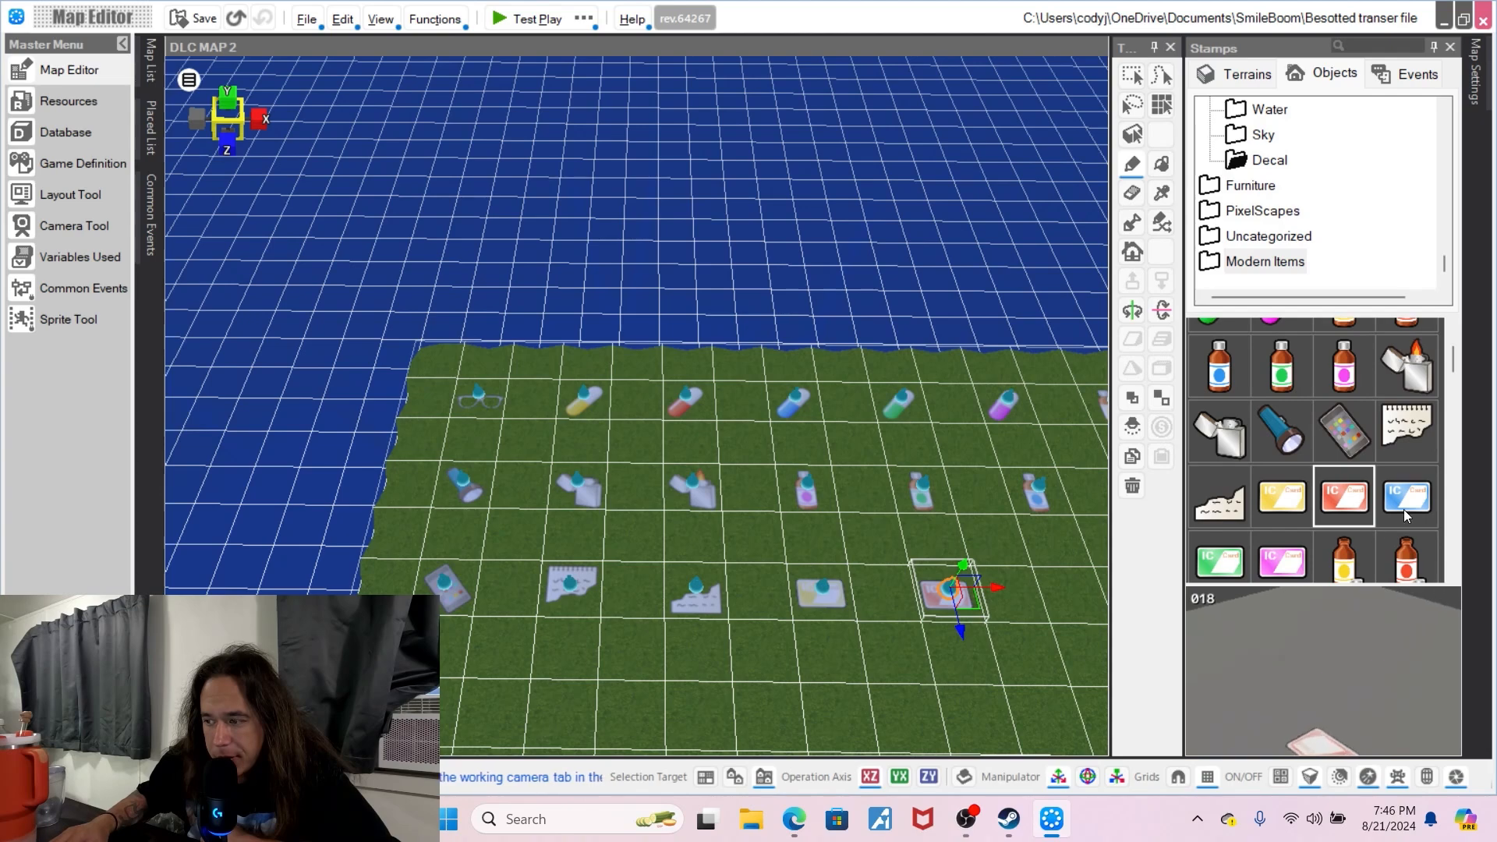
{"action": "left_click", "coordinate": [1406, 497]}
{"action": "middle_click_drag", "start_coordinate": [1107, 507], "coordinate": [1034, 499]}
{"action": "left_click", "coordinate": [801, 555]}
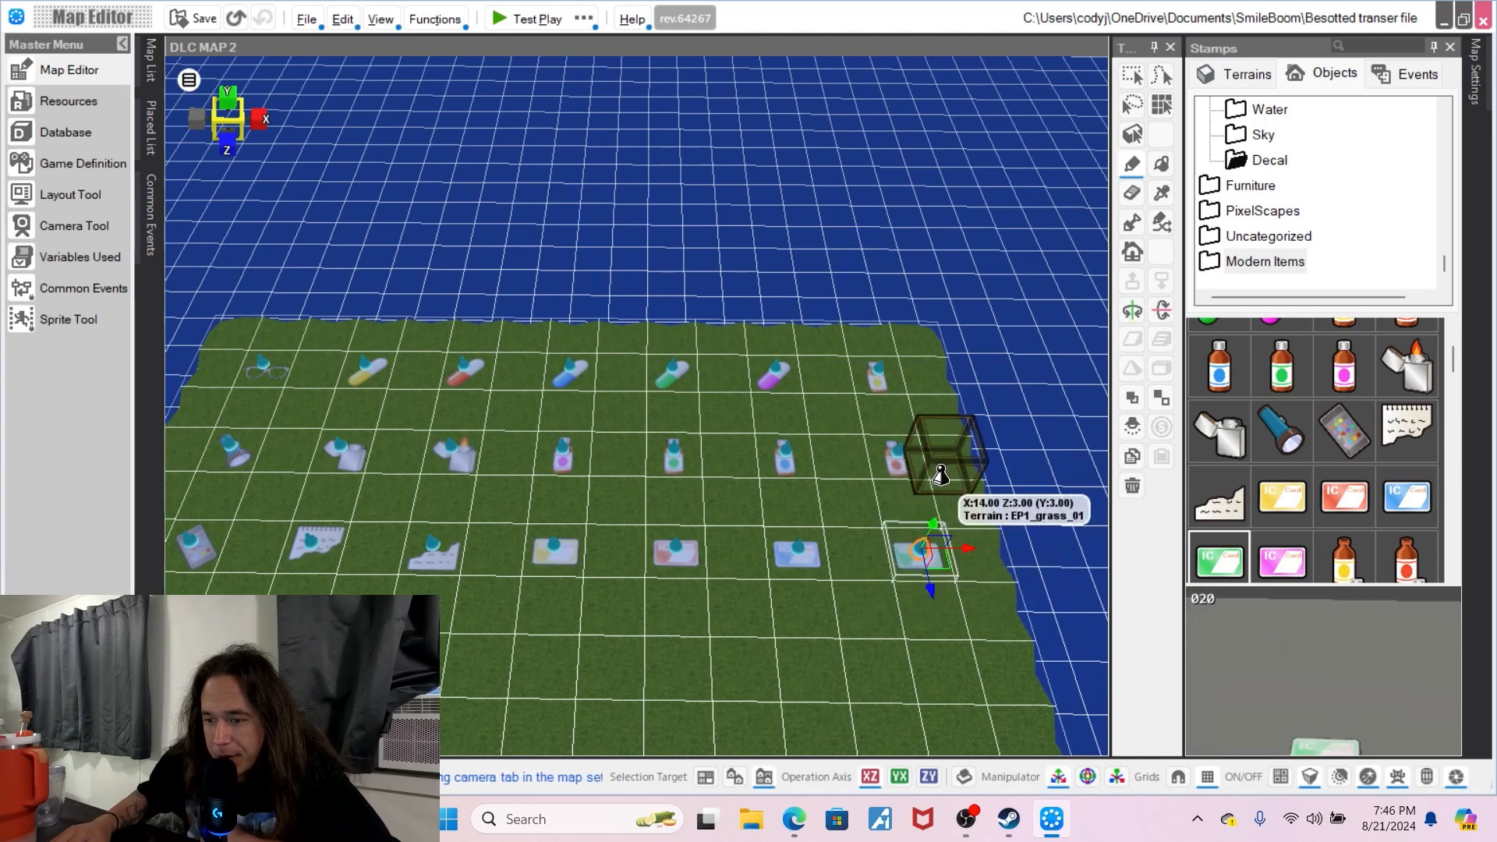
- Start a fourth row in front of the smartphone with the pink IC card and the brown bottles with yellow and red labels
{"action": "middle_click_drag", "start_coordinate": [946, 451], "coordinate": [1029, 390]}
{"action": "scroll", "coordinate": [1364, 545], "scroll_direction": "down", "scroll_amount": 3}
{"action": "left_click", "coordinate": [1284, 445]}
{"action": "left_click", "coordinate": [387, 466]}
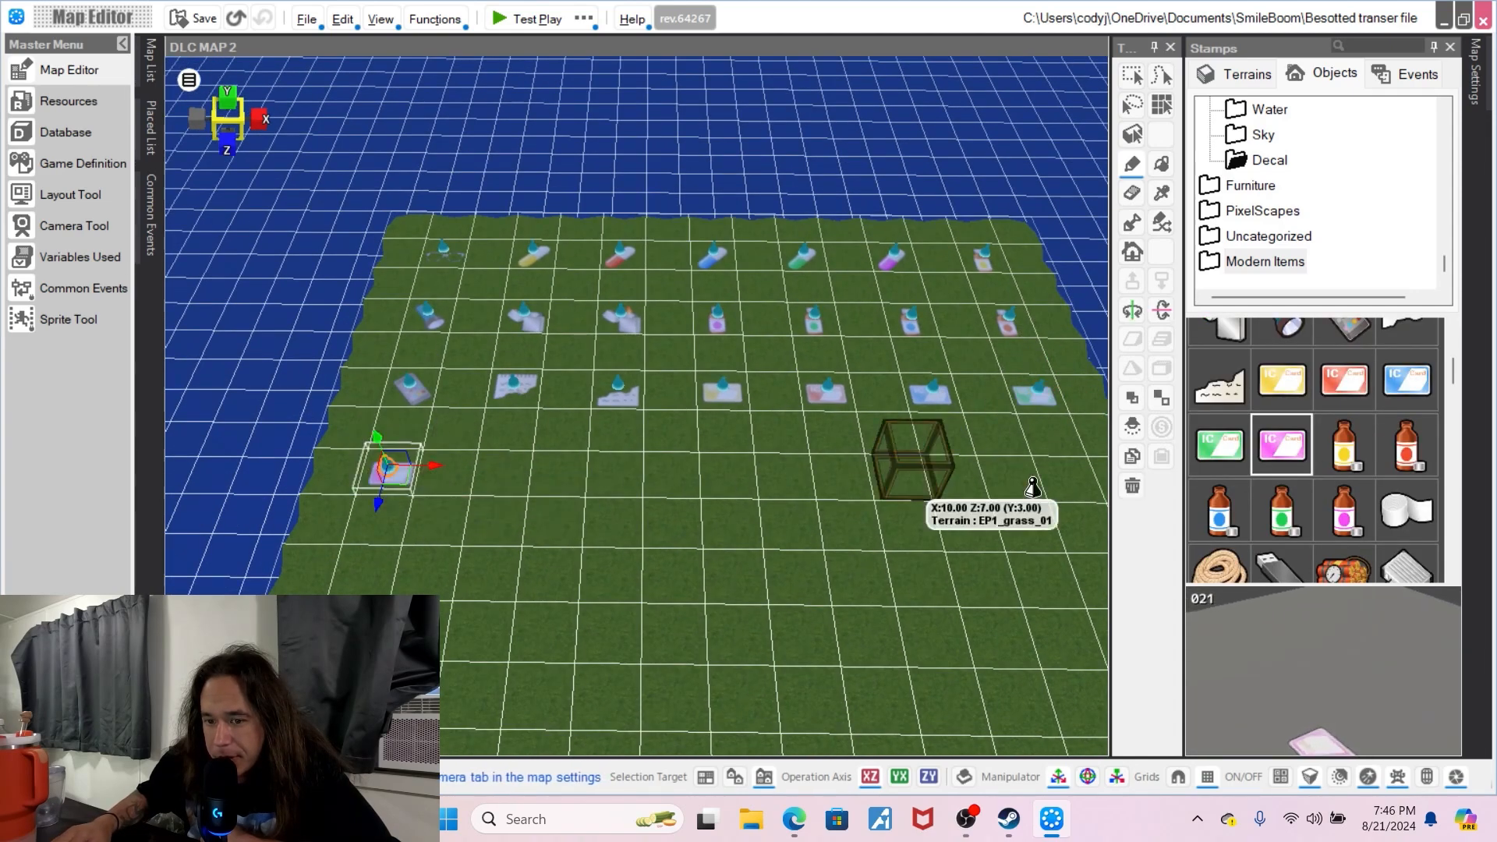
{"action": "left_click", "coordinate": [1343, 445]}
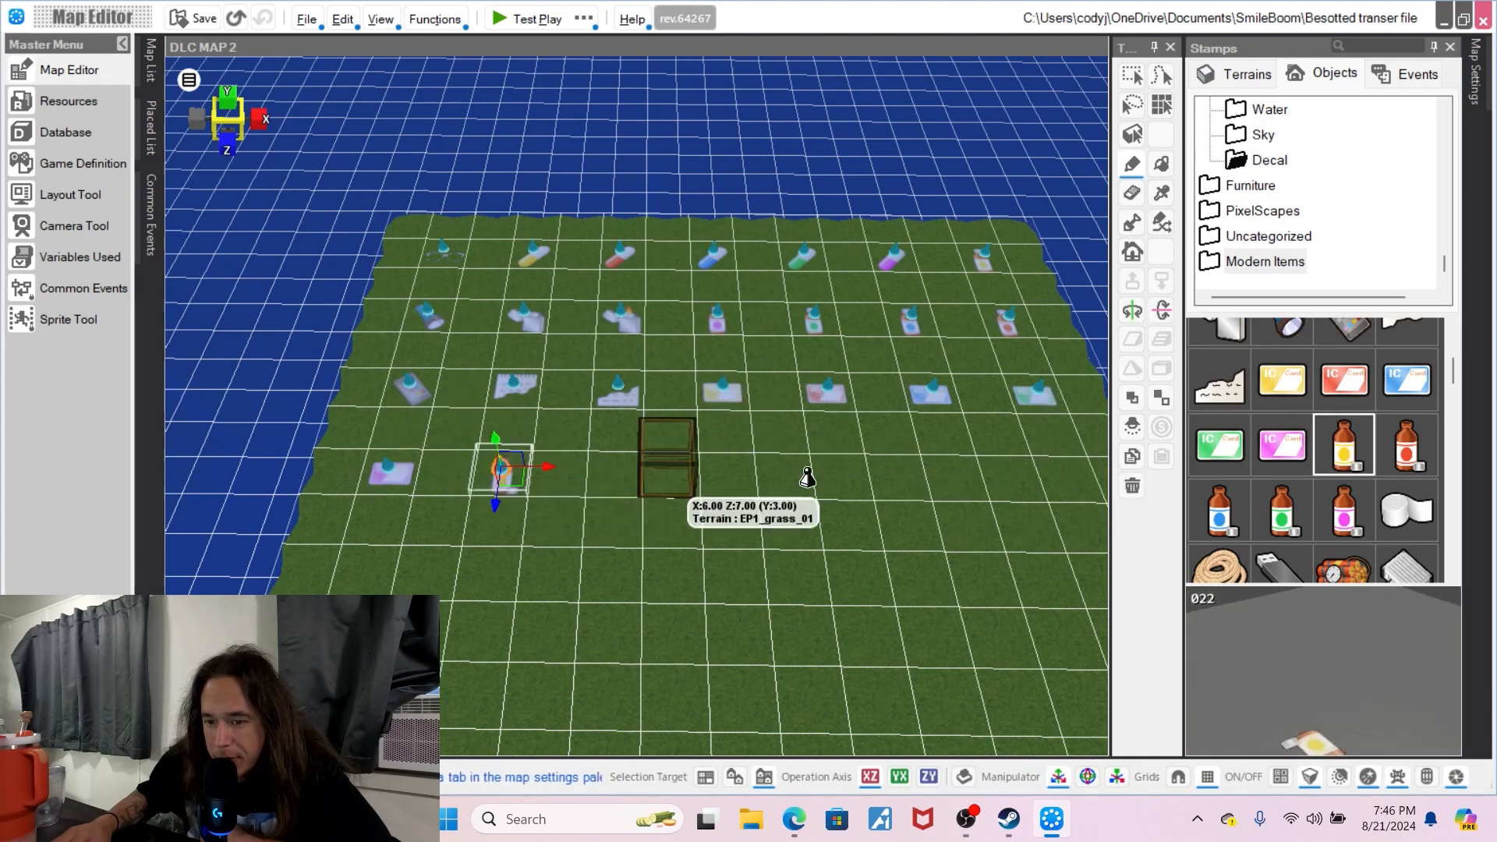
{"action": "left_click", "coordinate": [503, 474]}
{"action": "left_click", "coordinate": [1406, 444]}
{"action": "left_click", "coordinate": [618, 480]}
- Finish the fourth row with the blue-, green- and pink-labelled brown bottles and the white roll, evenly spaced
{"action": "left_click", "coordinate": [1219, 511]}
{"action": "left_click", "coordinate": [737, 477]}
{"action": "left_click", "coordinate": [844, 481]}
{"action": "left_click", "coordinate": [1343, 511]}
{"action": "left_click", "coordinate": [968, 485]}
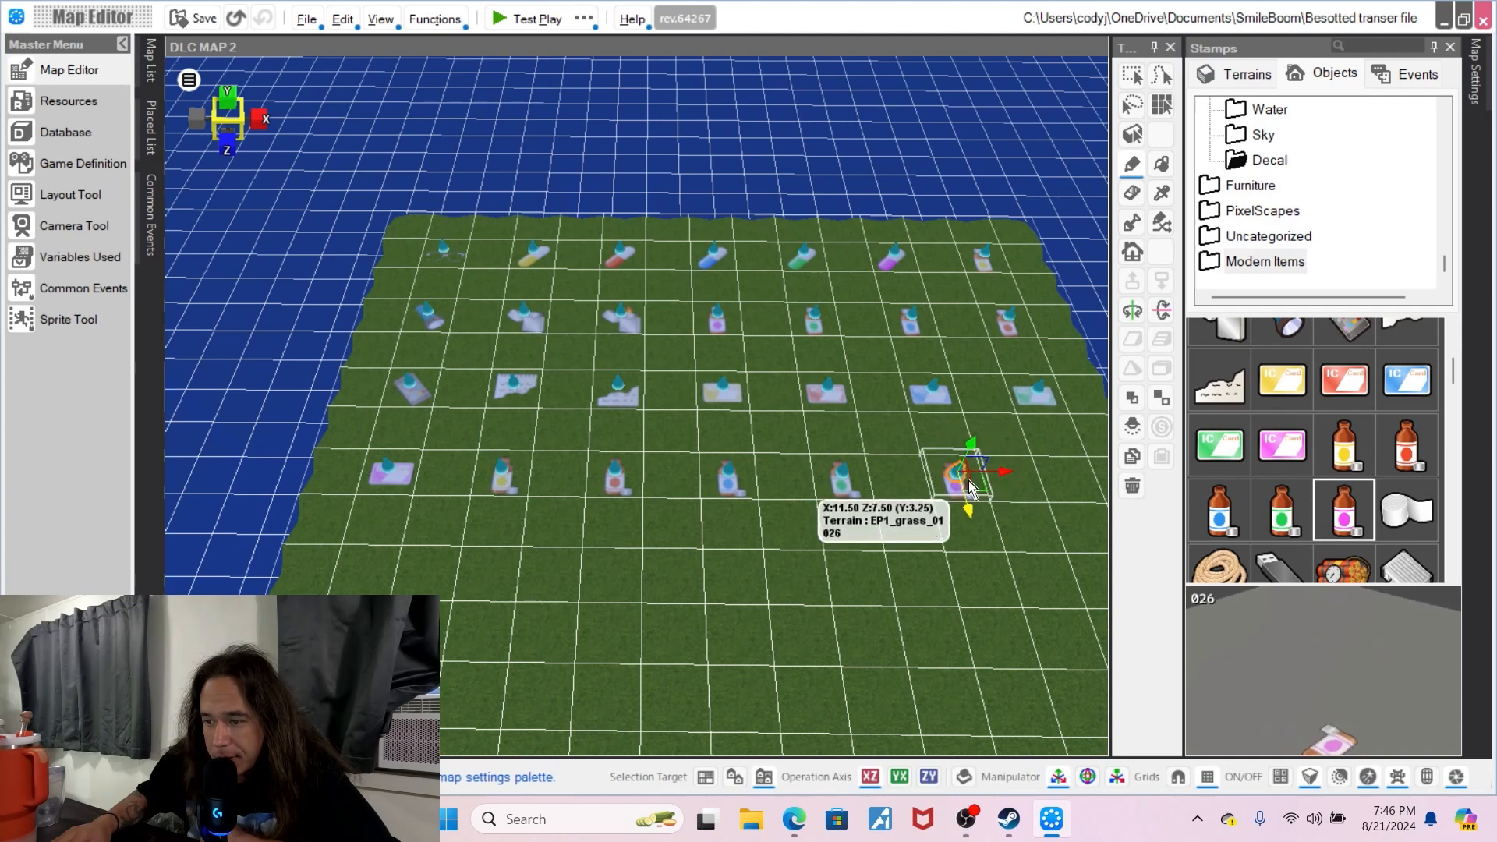
{"action": "middle_click_drag", "start_coordinate": [1082, 485], "coordinate": [994, 479]}
{"action": "left_click", "coordinate": [948, 473]}
- Place the coiled rope between the pink-labelled brown bottle and the white roll, and the USB stick in the cell just behind the rope
{"action": "scroll", "coordinate": [1221, 456], "scroll_direction": "down", "scroll_amount": 2}
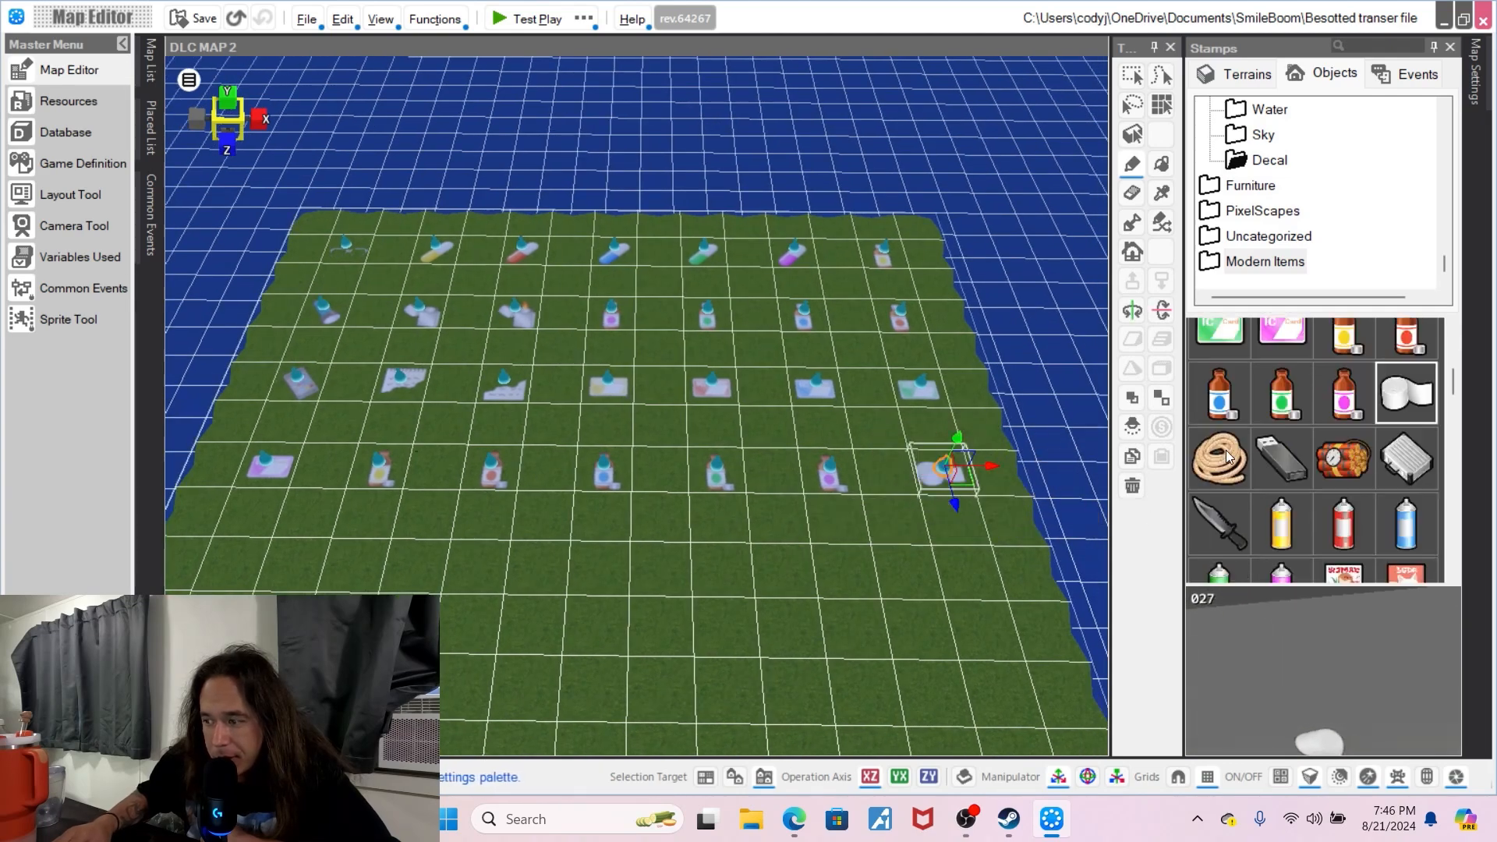
{"action": "scroll", "coordinate": [1252, 455], "scroll_direction": "down", "scroll_amount": 8}
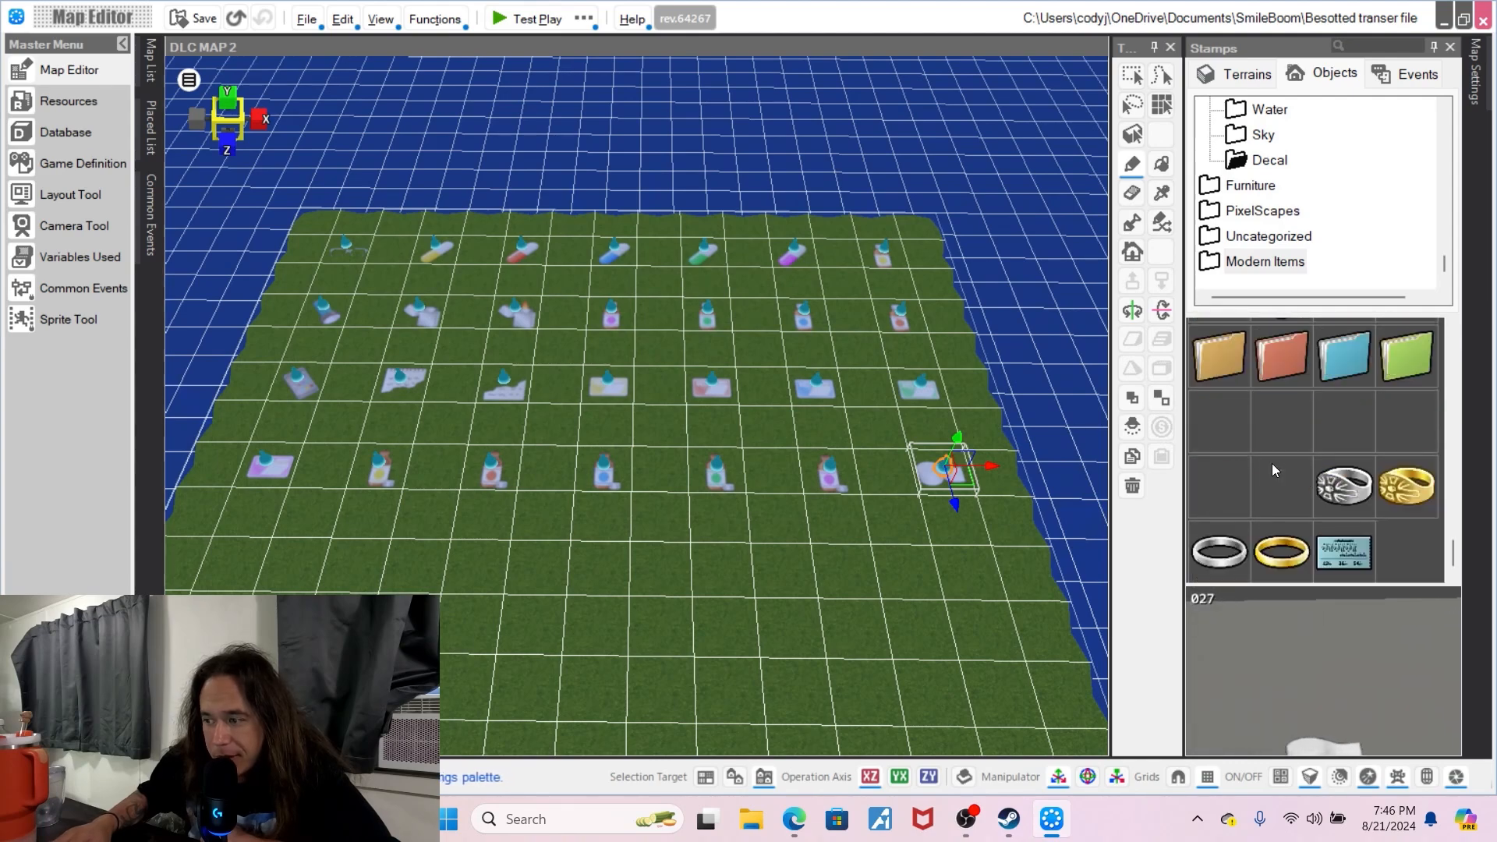
{"action": "scroll", "coordinate": [1325, 491], "scroll_direction": "up", "scroll_amount": 6}
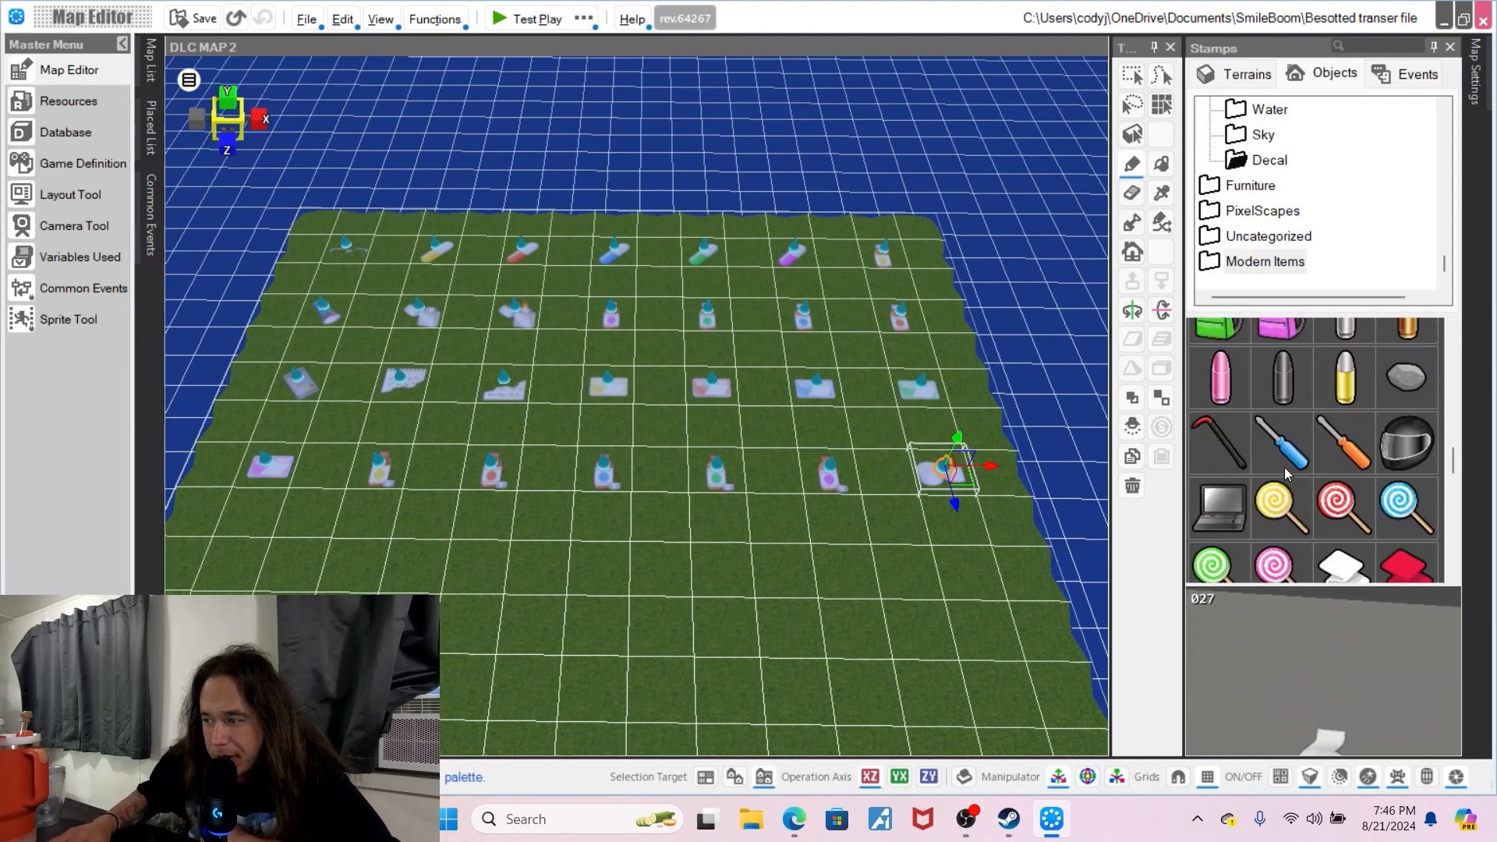
{"action": "scroll", "coordinate": [1289, 472], "scroll_direction": "up", "scroll_amount": 3}
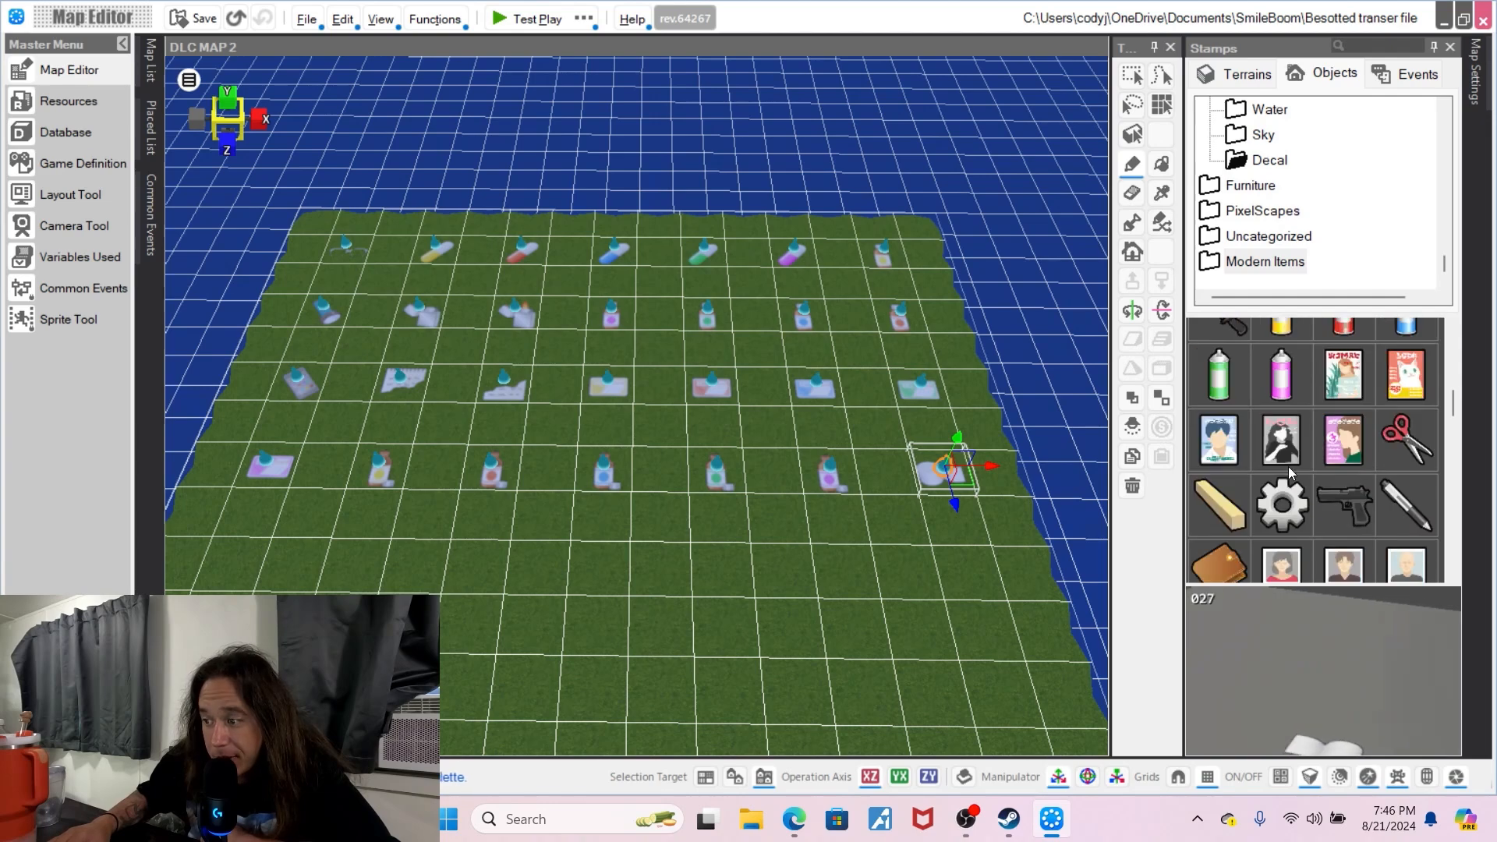
{"action": "left_click", "coordinate": [1237, 491]}
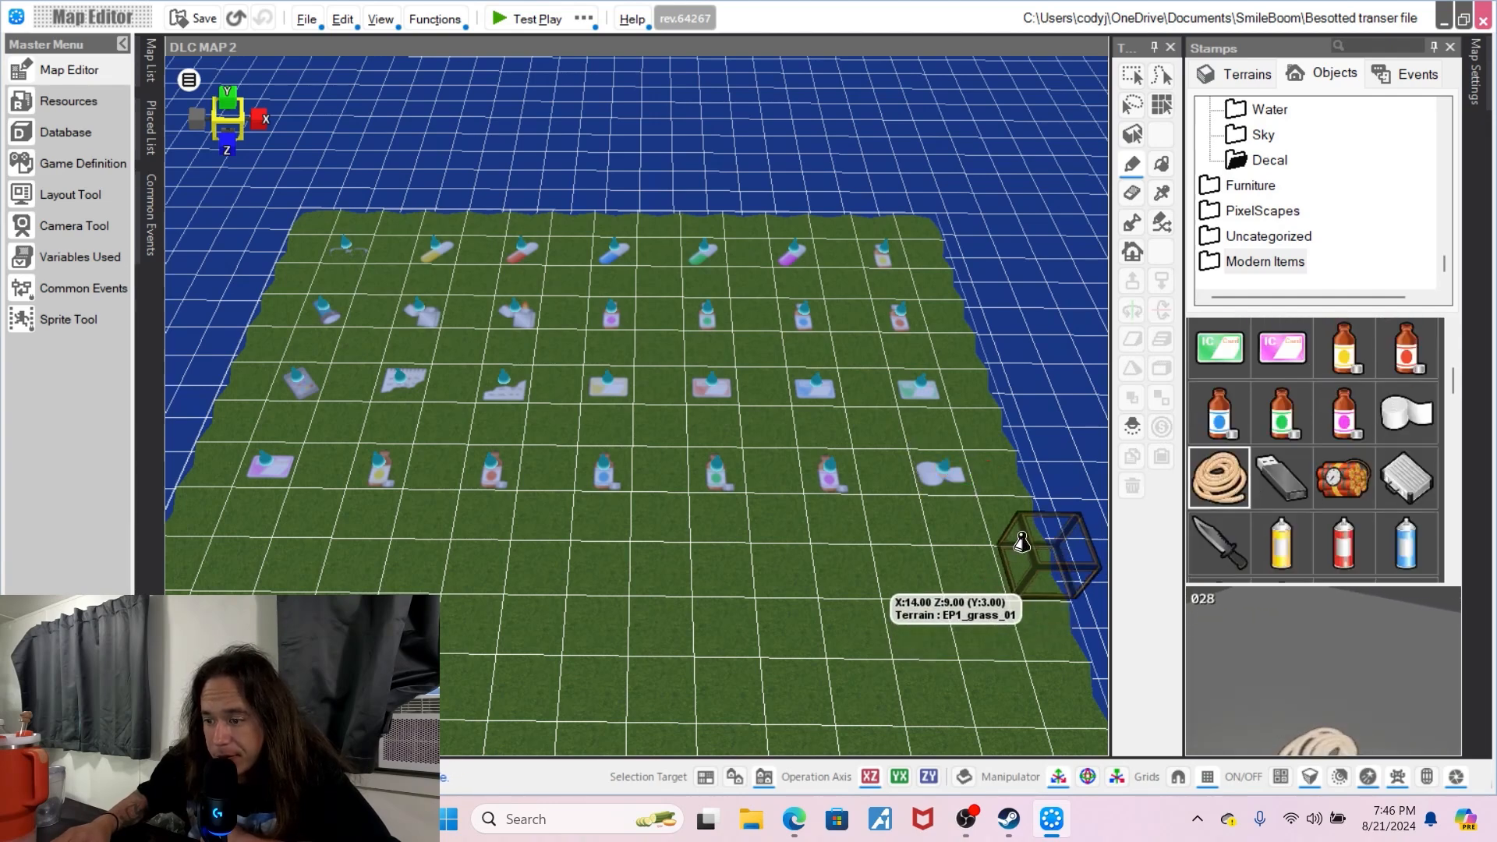
{"action": "left_click", "coordinate": [889, 467]}
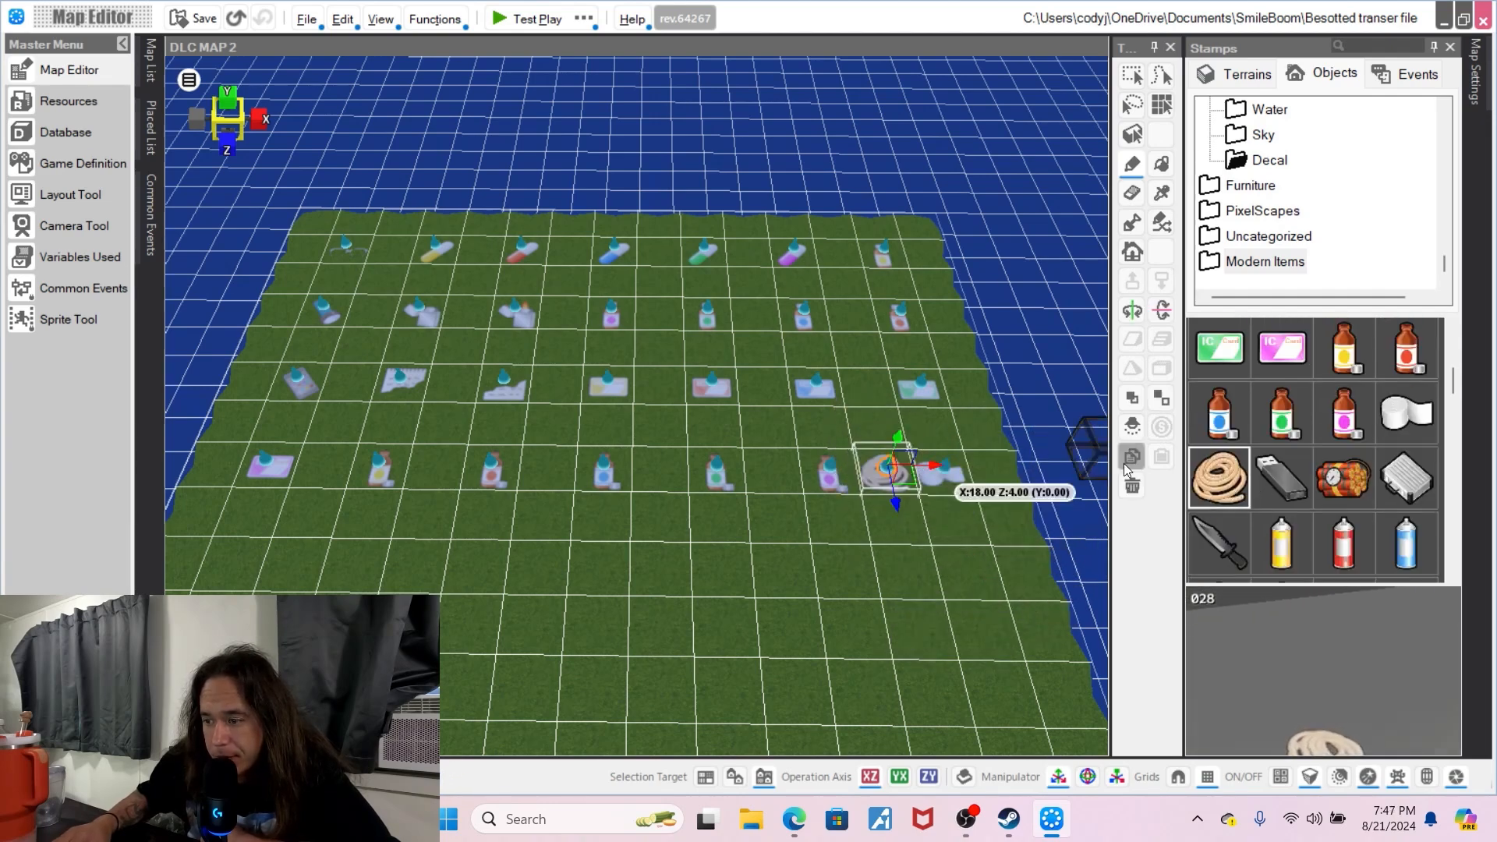
{"action": "left_click", "coordinate": [1281, 485]}
{"action": "left_click", "coordinate": [879, 423]}
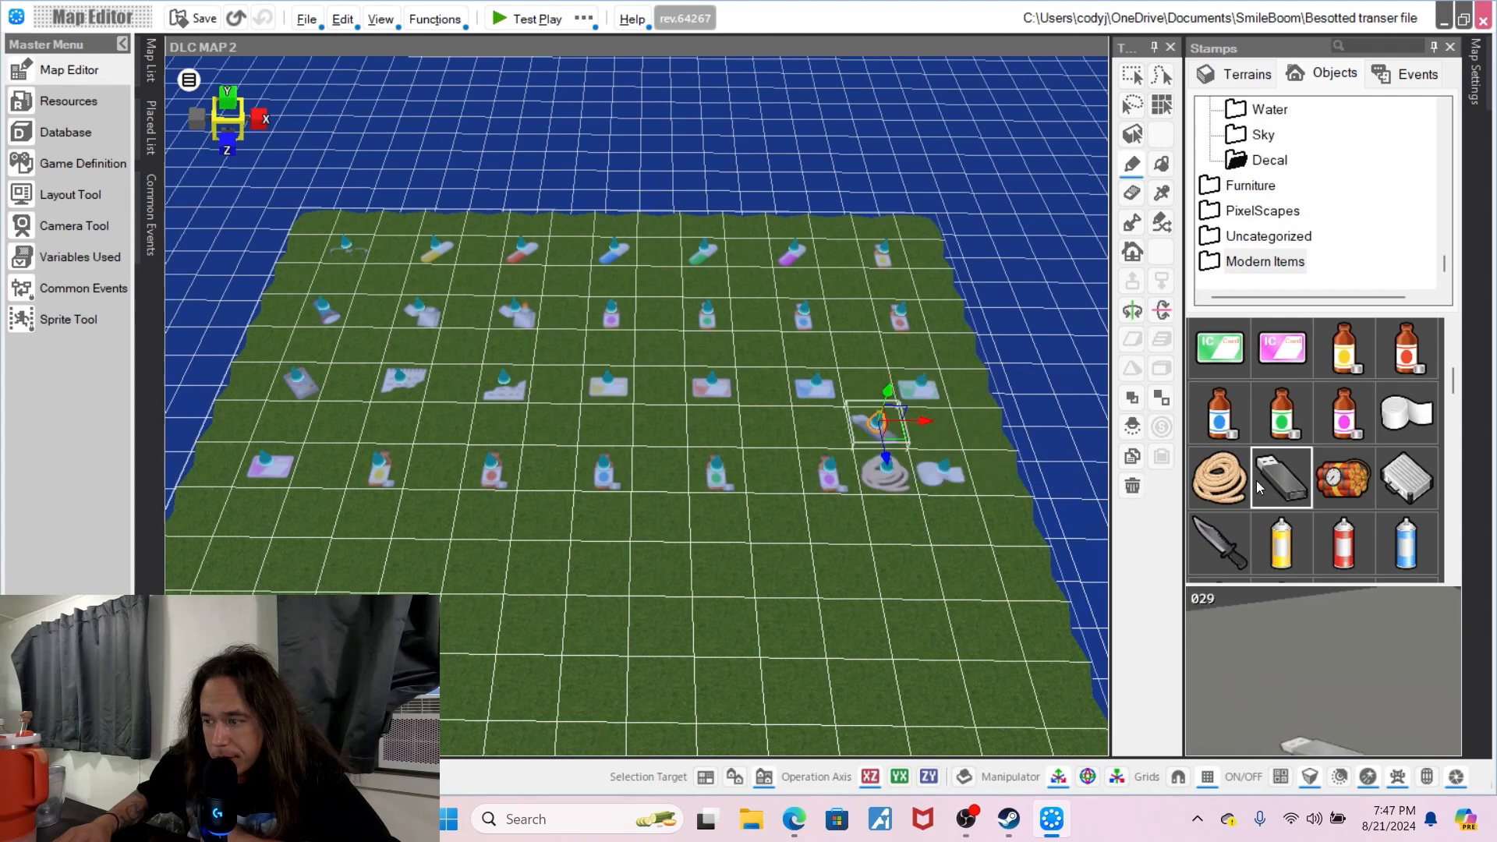
- Place the dynamite bomb between the blue and green IC cards, with the silver drive behind it and the knife beside the drive
{"action": "left_click", "coordinate": [1336, 481]}
{"action": "left_click", "coordinate": [881, 386]}
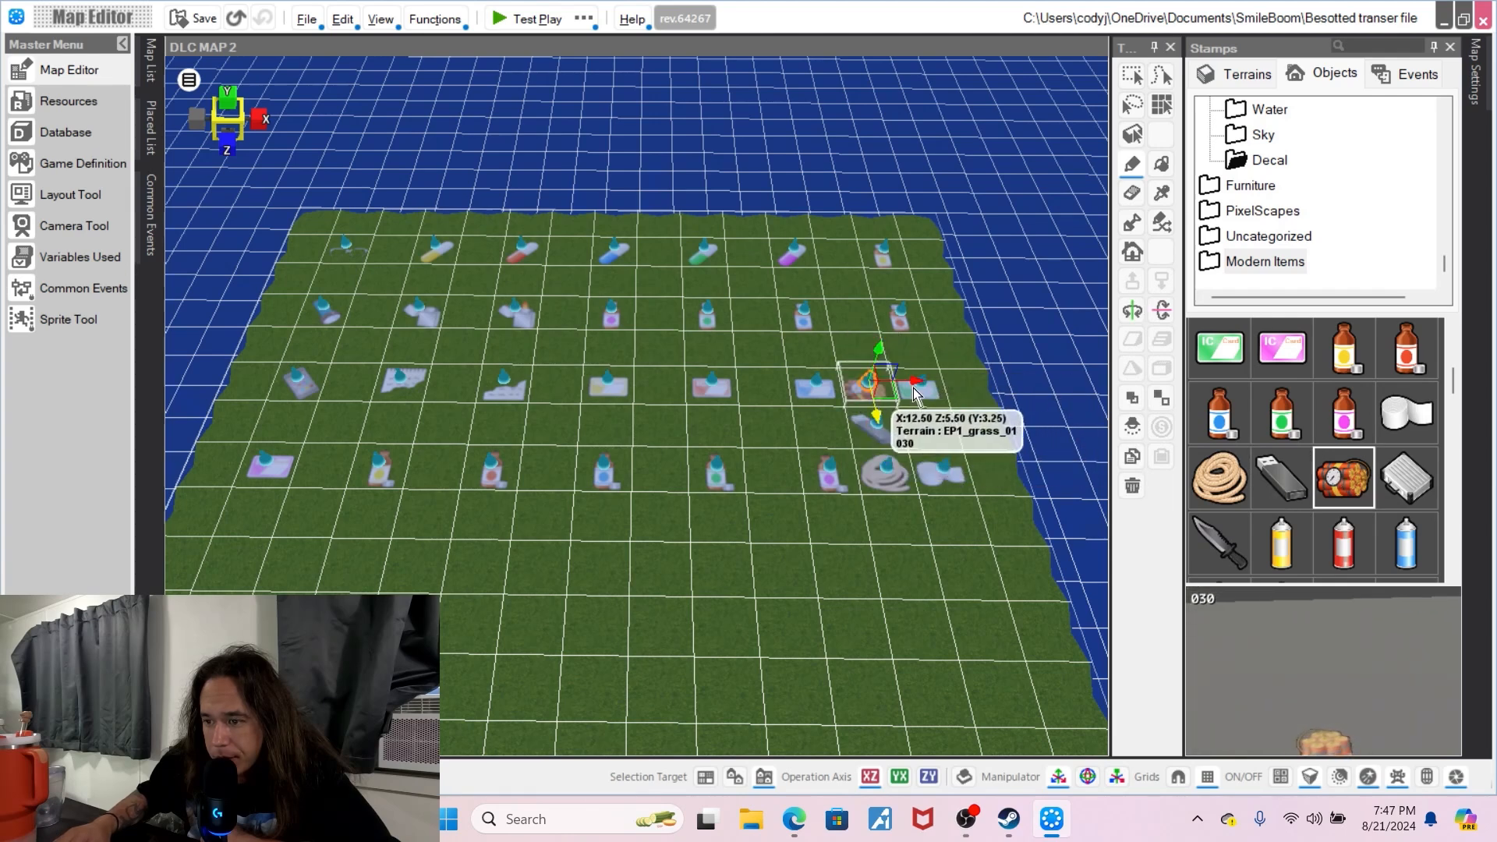
{"action": "left_click", "coordinate": [864, 351]}
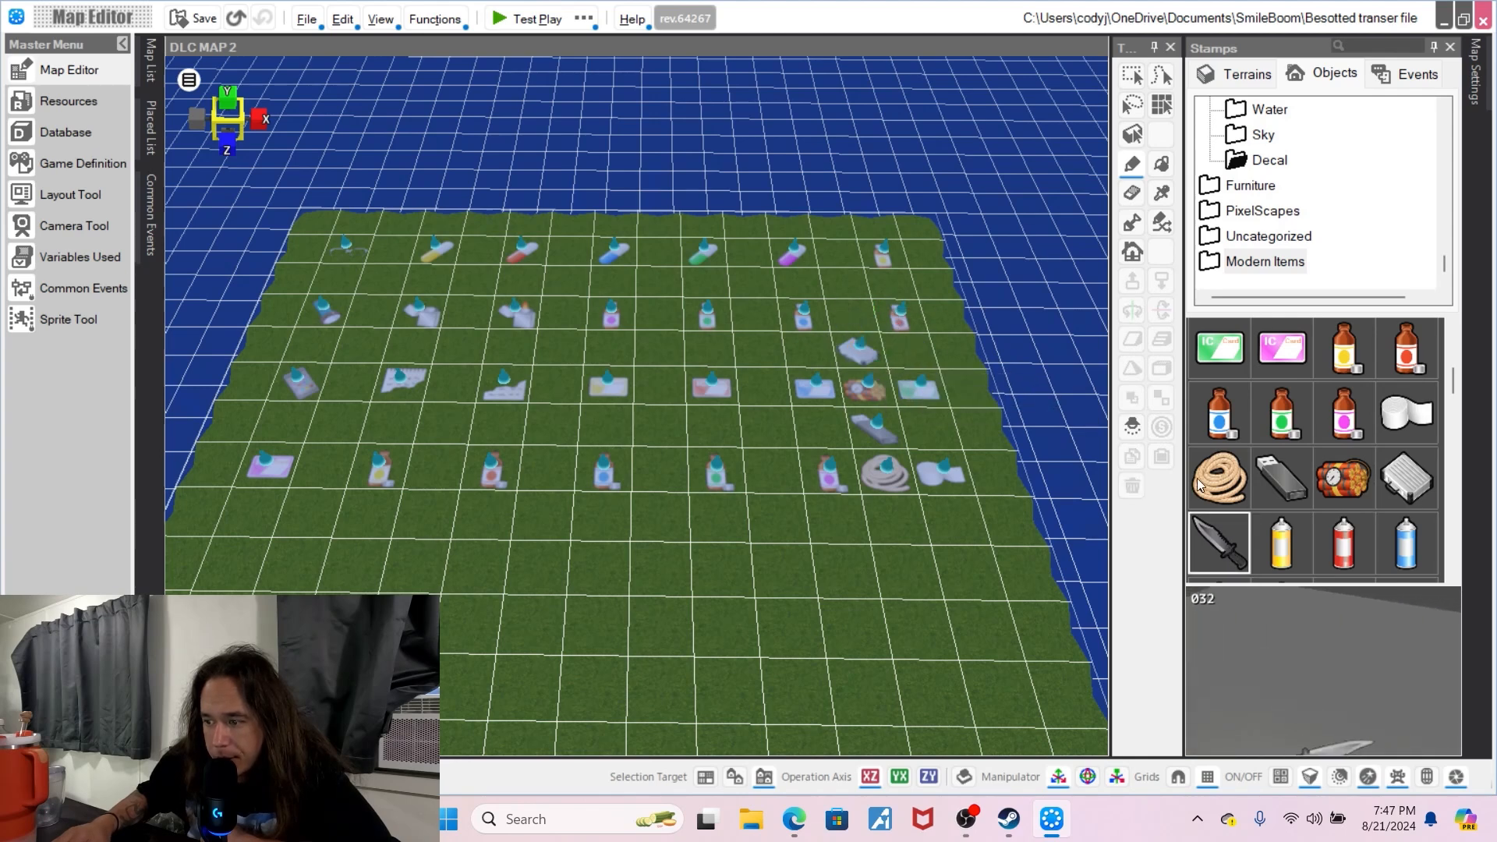
{"action": "left_click", "coordinate": [811, 352]}
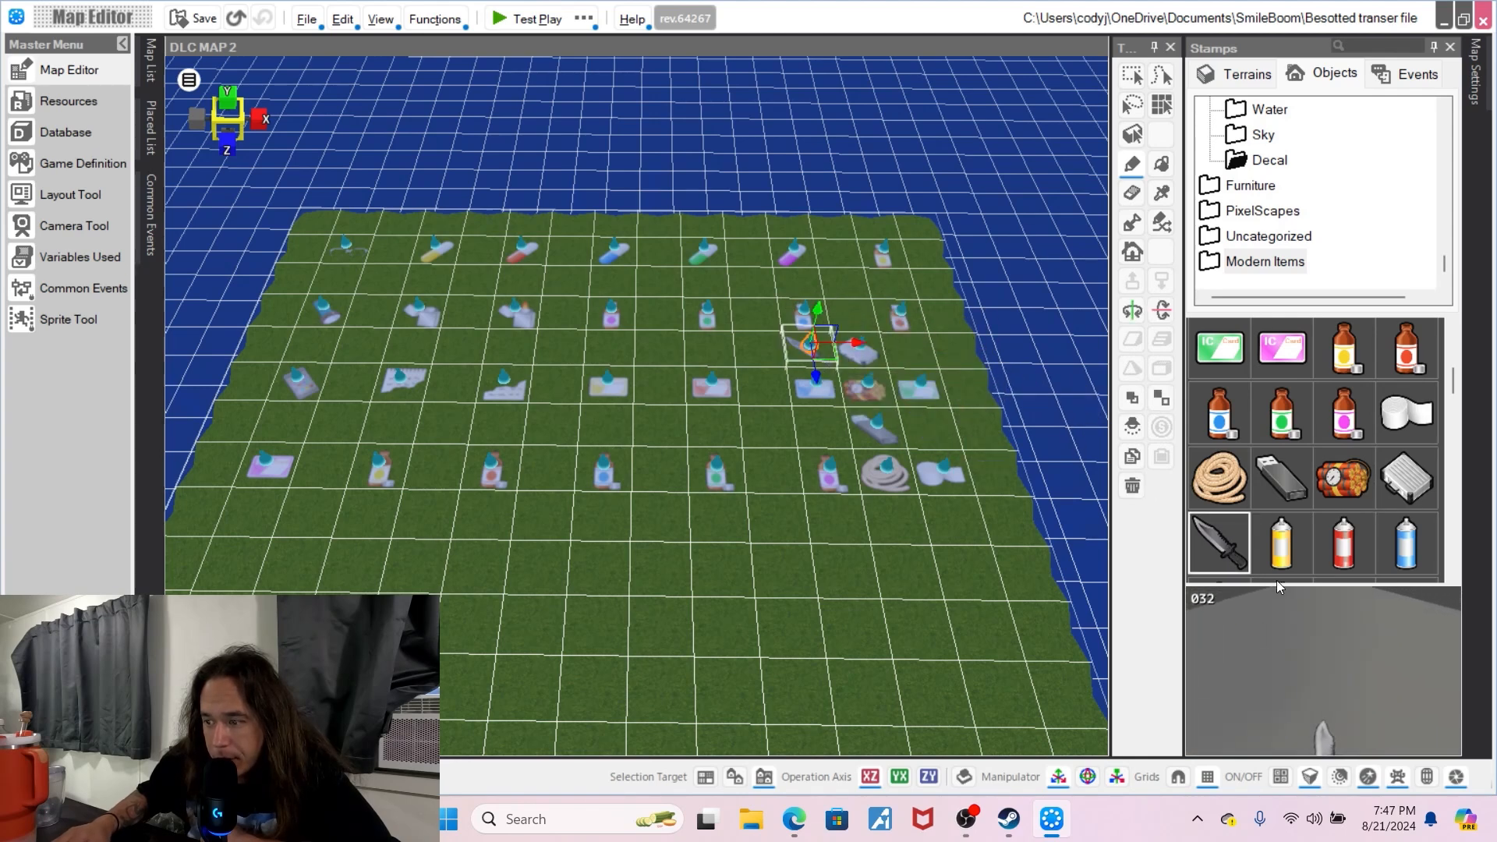
- Fill free cells with spray cans: yellow and red by the second row's end, blue between IC cards, green and pink before the fourth row
{"action": "left_click", "coordinate": [853, 308]}
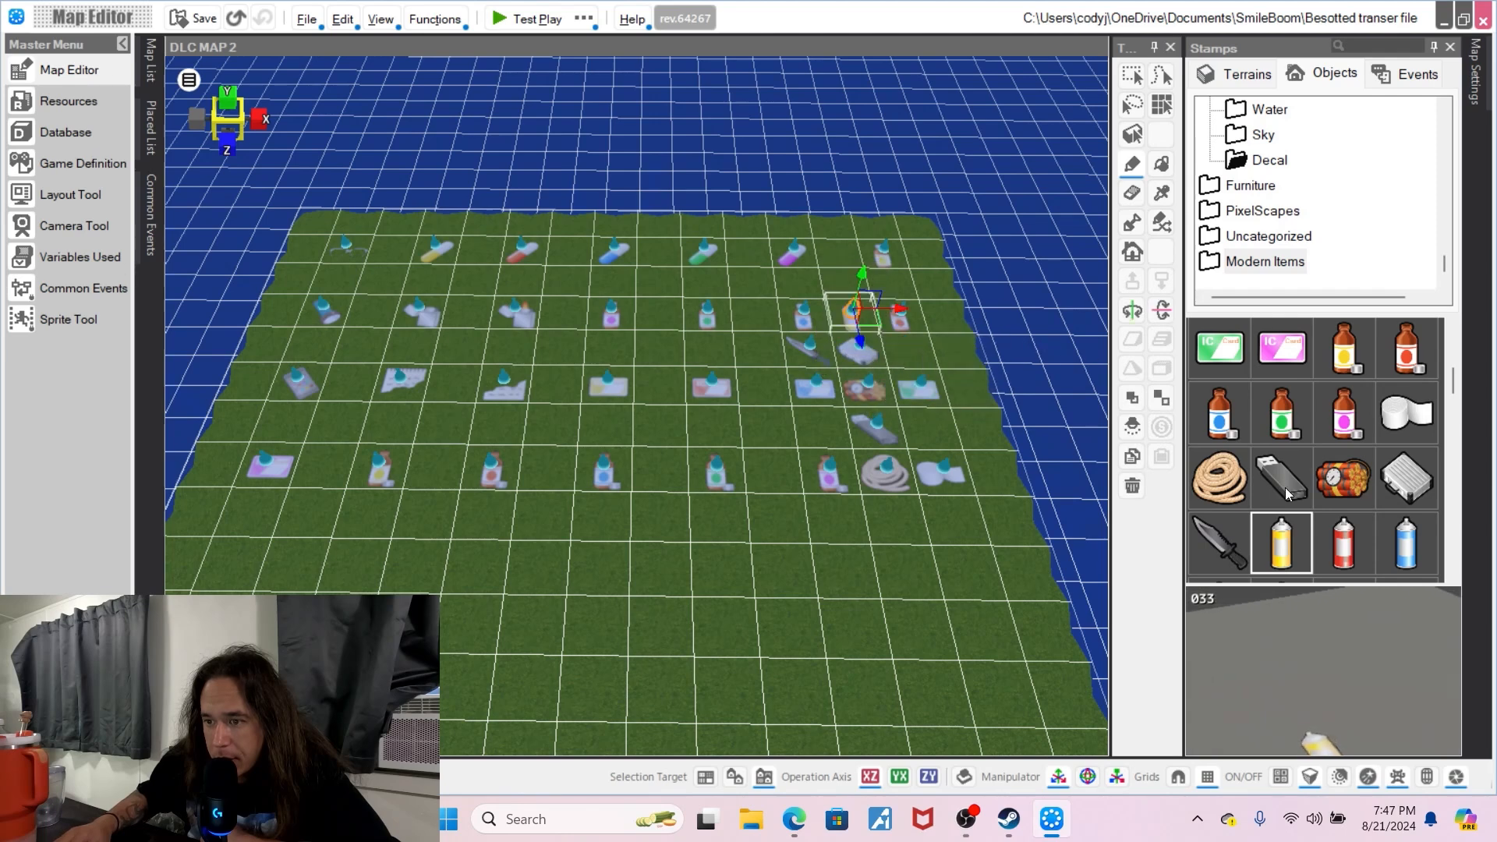
{"action": "left_click", "coordinate": [849, 280]}
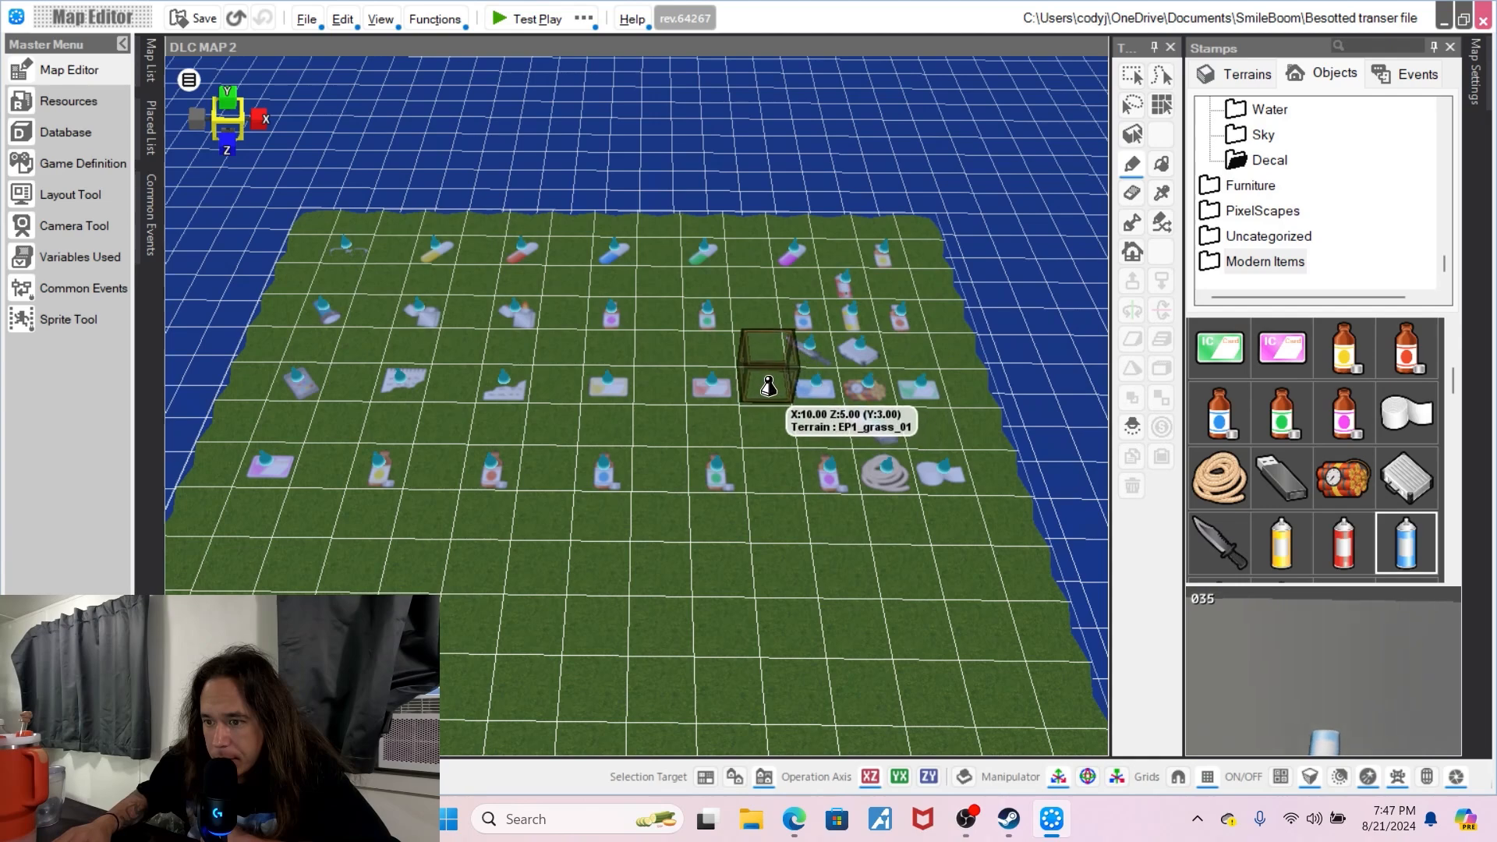
{"action": "left_click", "coordinate": [768, 386]}
{"action": "scroll", "coordinate": [1288, 503], "scroll_direction": "down", "scroll_amount": 2}
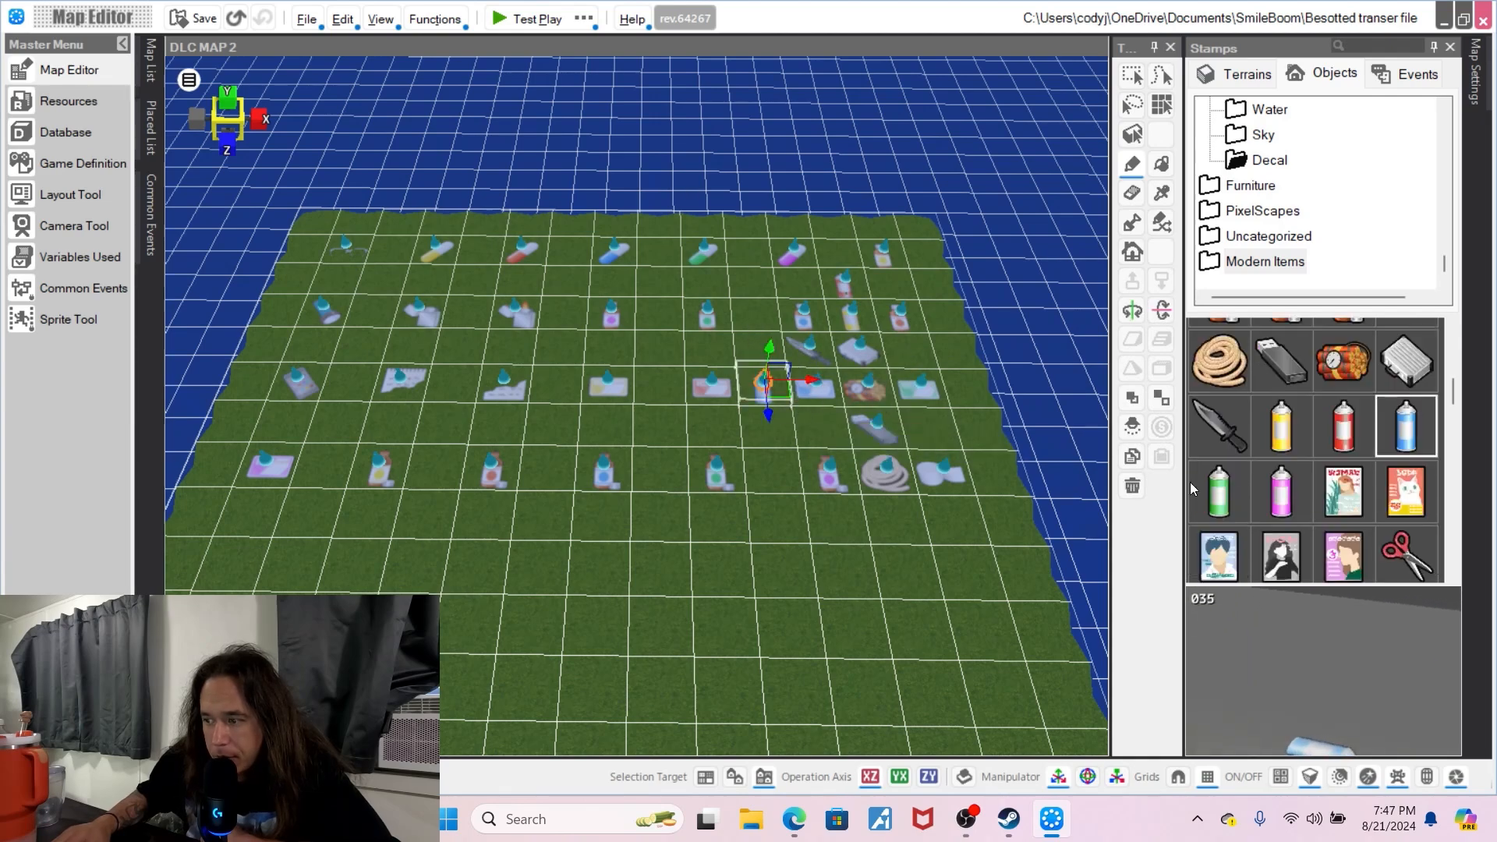
{"action": "left_click", "coordinate": [1223, 511]}
{"action": "left_click", "coordinate": [660, 420]}
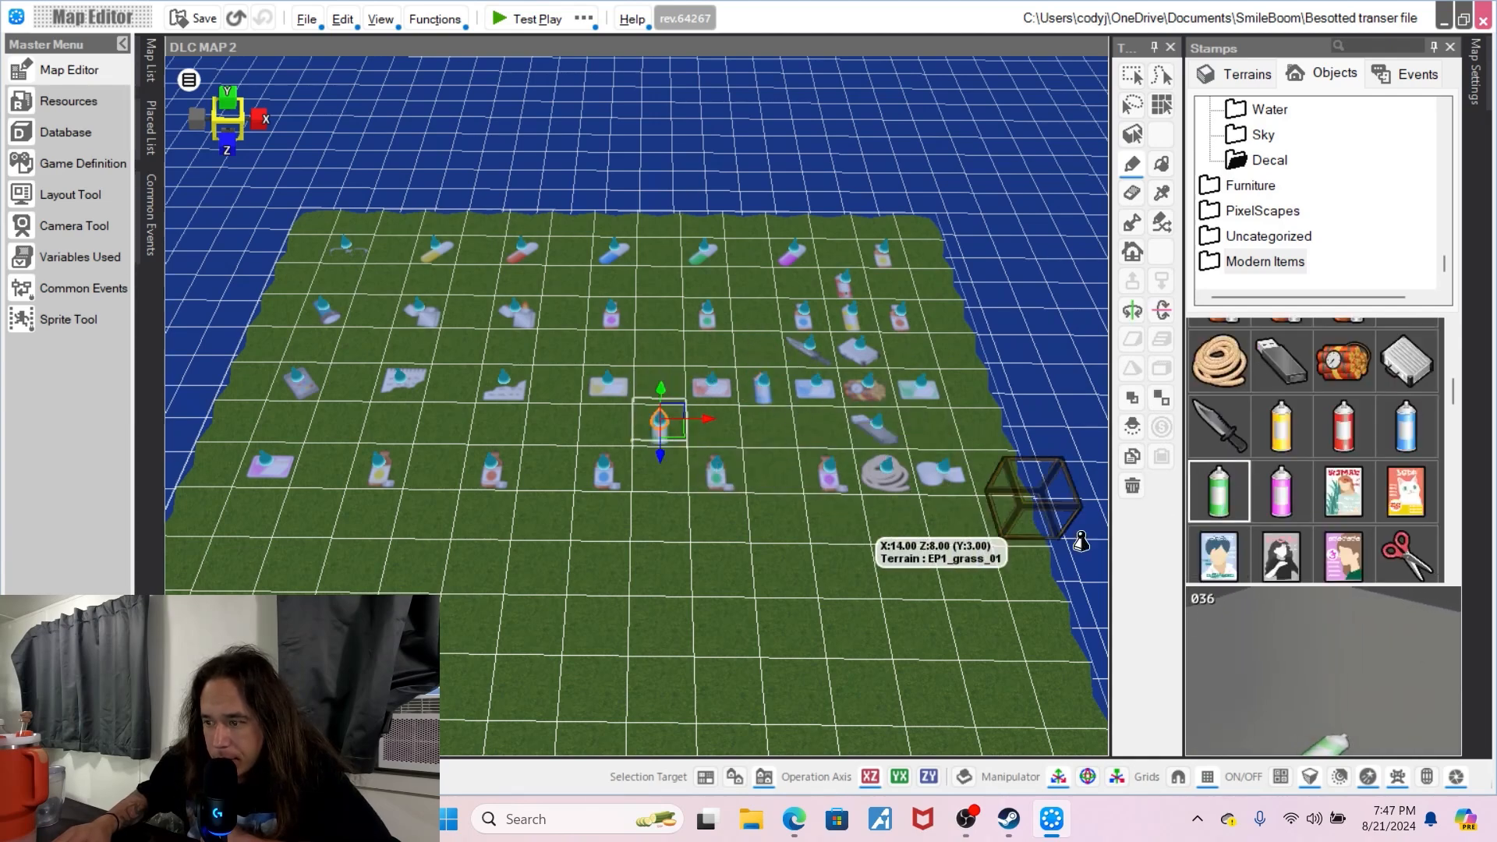
{"action": "left_click", "coordinate": [713, 423]}
- Place the black-and-white magazine between the yellow and red IC cards, and the green-figure and cat magazines in line beside the knife
{"action": "left_click", "coordinate": [1281, 555]}
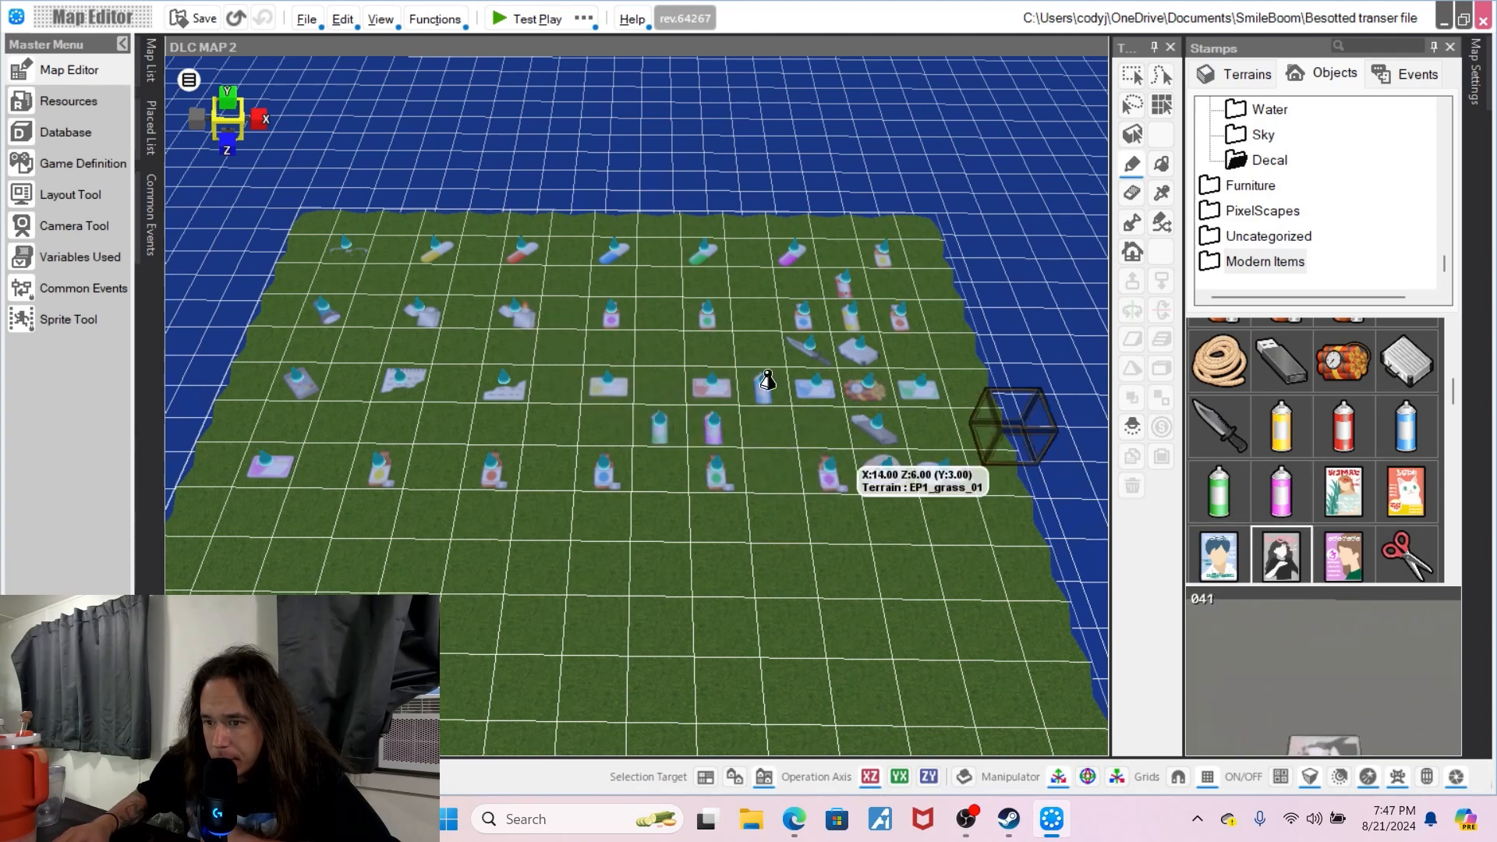
{"action": "left_click", "coordinate": [659, 384]}
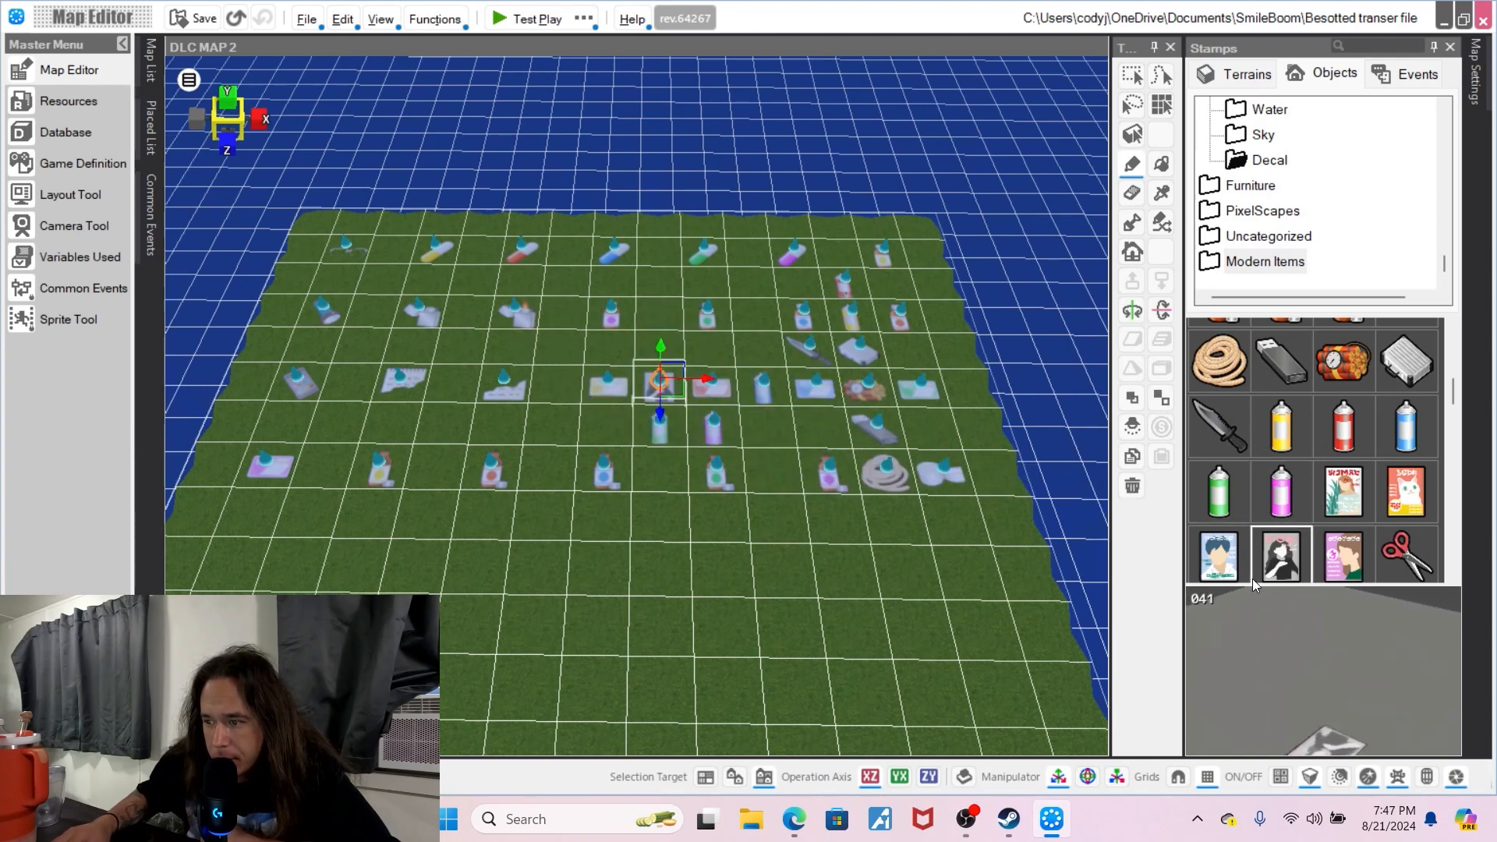
{"action": "left_click", "coordinate": [1349, 516]}
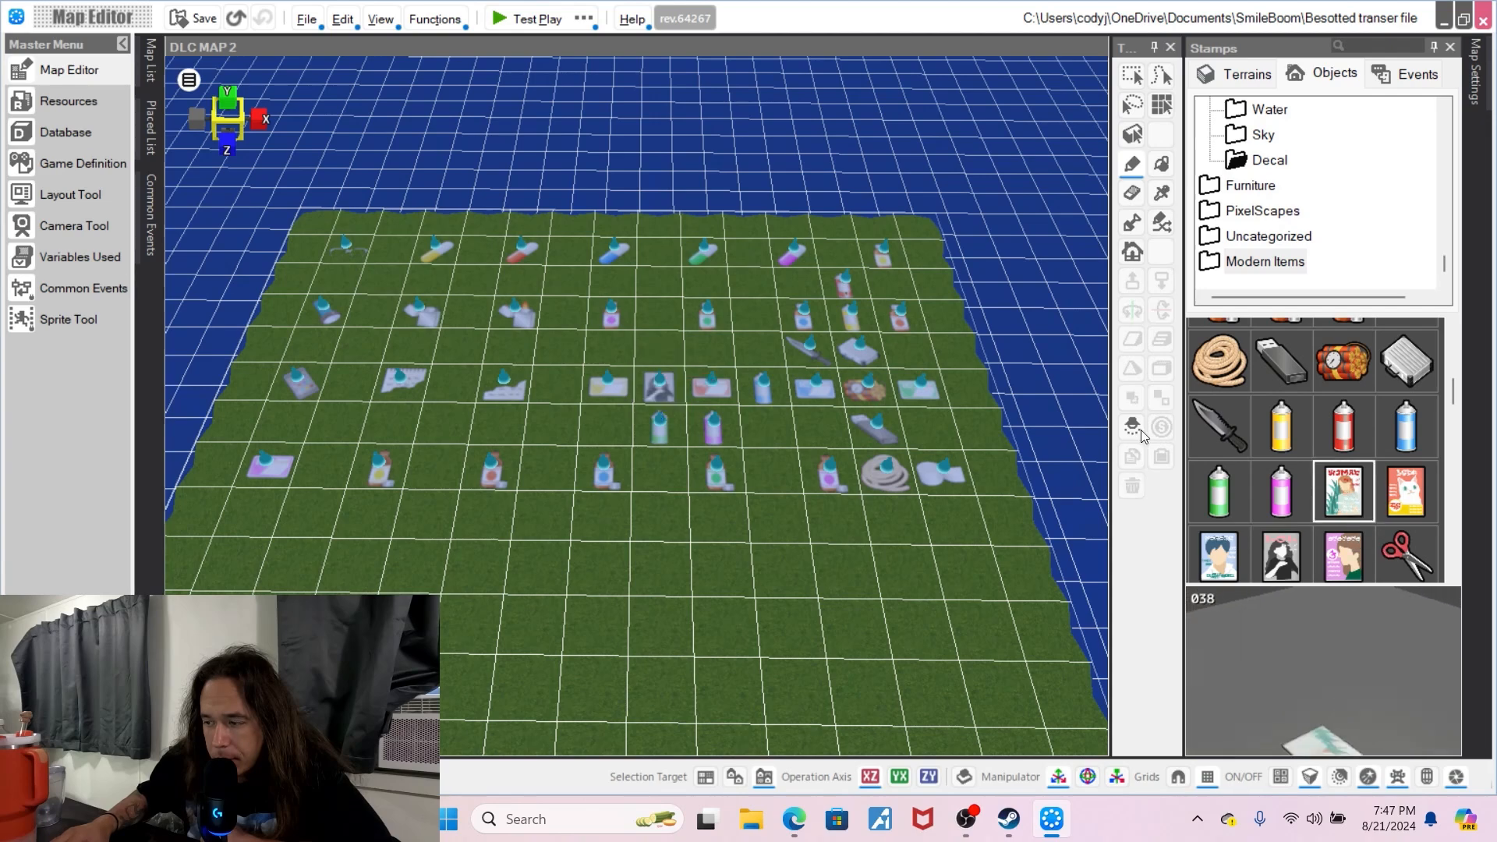
{"action": "left_click", "coordinate": [764, 350]}
{"action": "left_click", "coordinate": [1419, 505]}
{"action": "right_click_drag", "start_coordinate": [803, 407], "coordinate": [711, 454]}
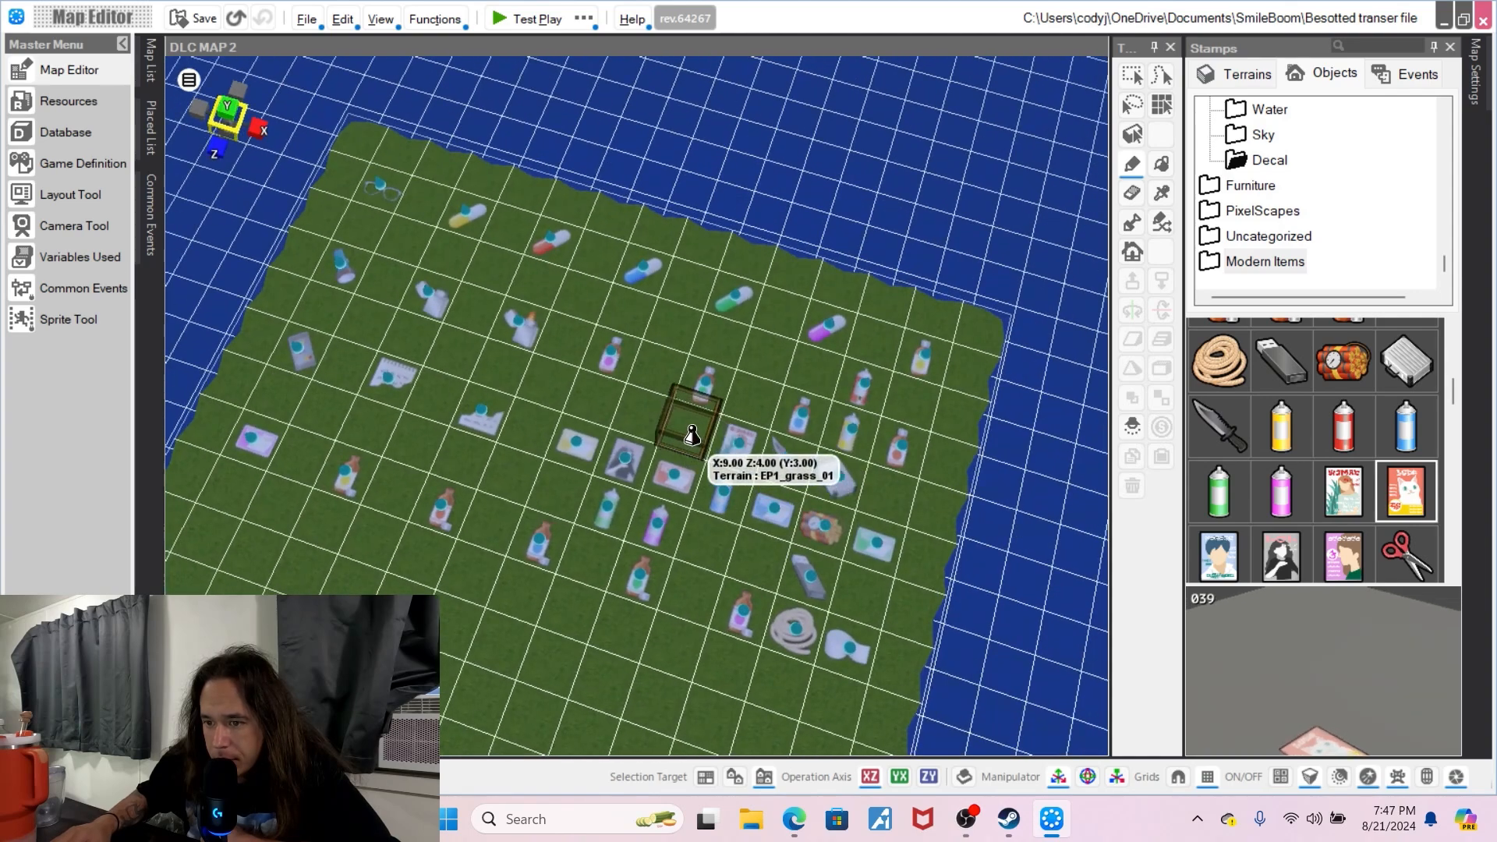
{"action": "left_click", "coordinate": [692, 435]}
- Place the blue and pink portrait magazines side by side in front of the second torn note piece
{"action": "key", "text": "a"}
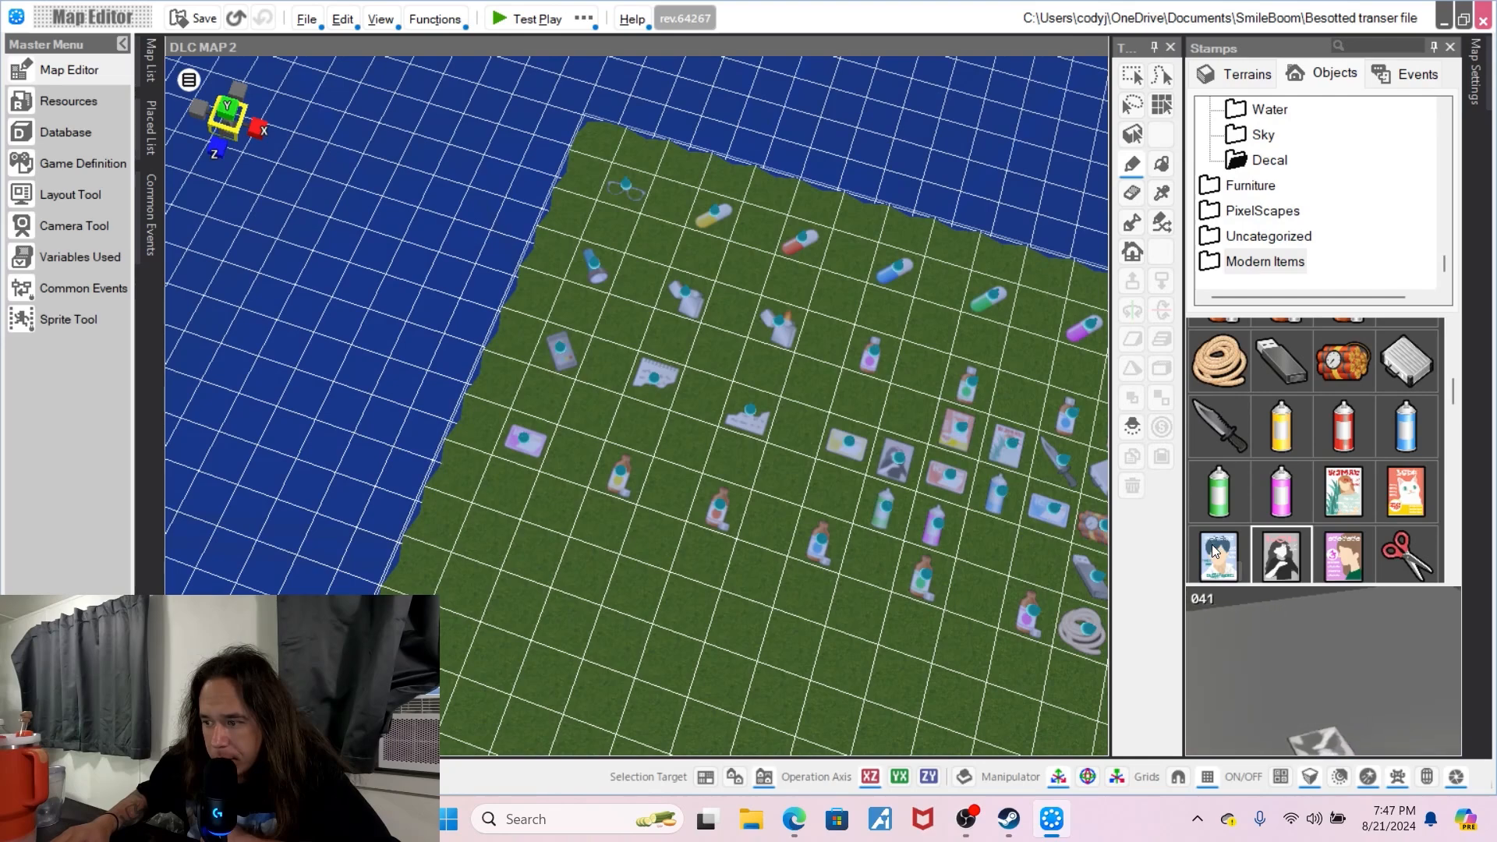
{"action": "left_click", "coordinate": [783, 470]}
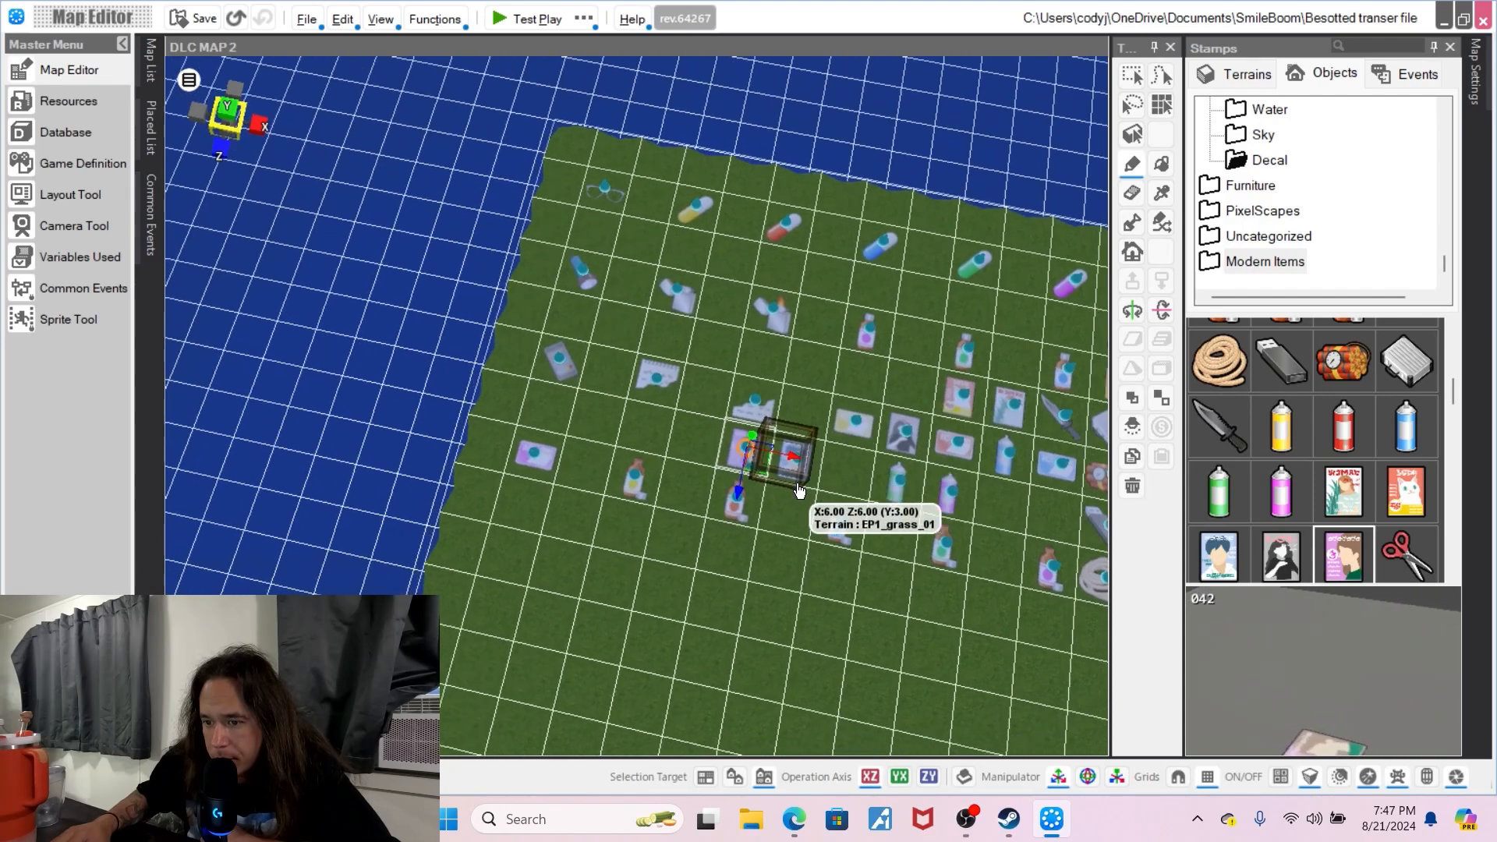
{"action": "left_click", "coordinate": [756, 444]}
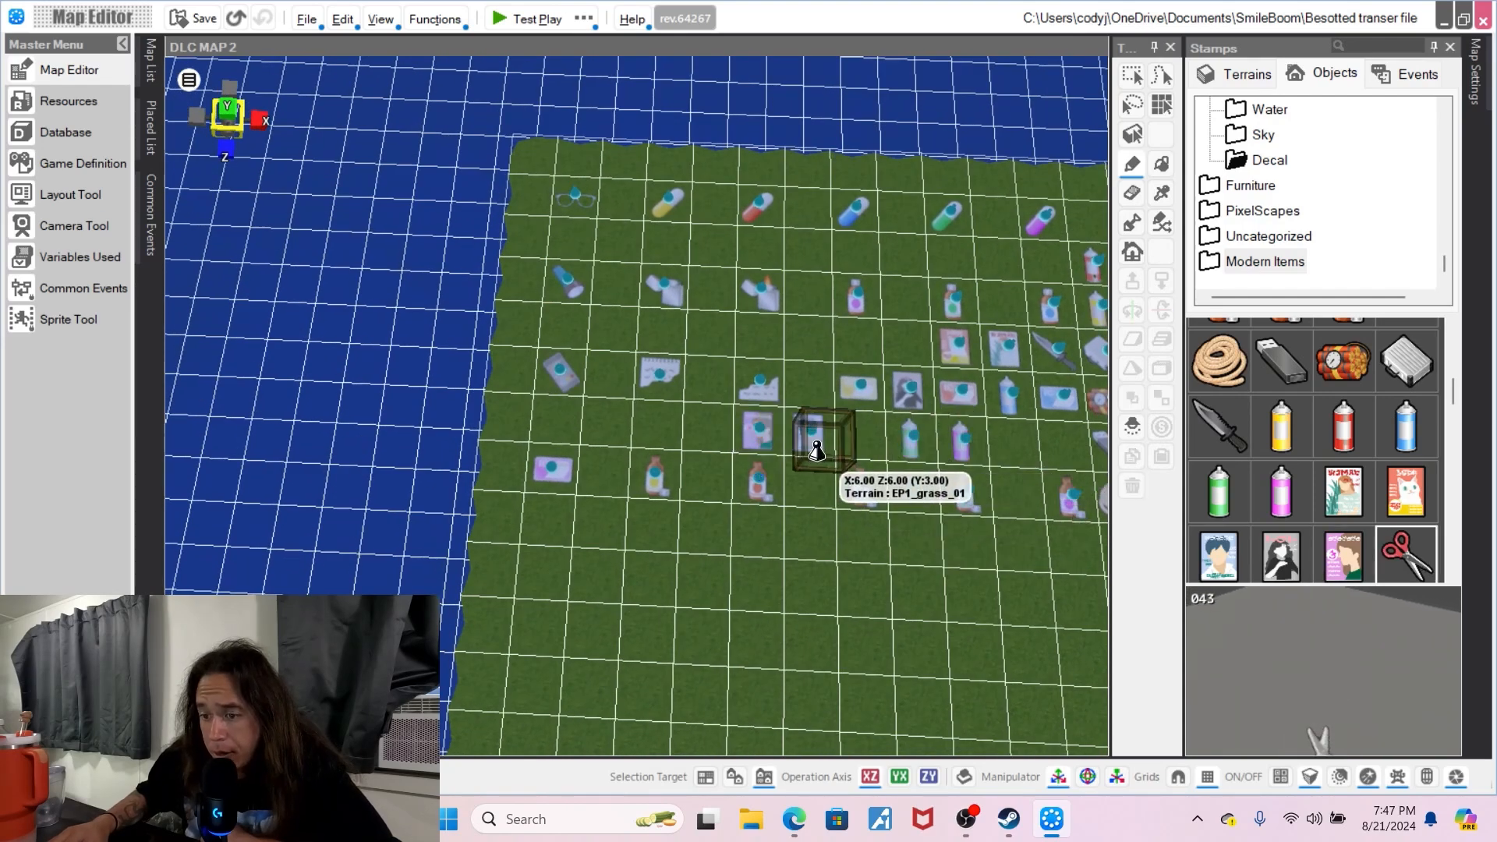
- Place the scissors and wooden bar in line beside the pink portrait magazine, and the gear between the two torn note pieces
{"action": "left_click", "coordinate": [709, 433]}
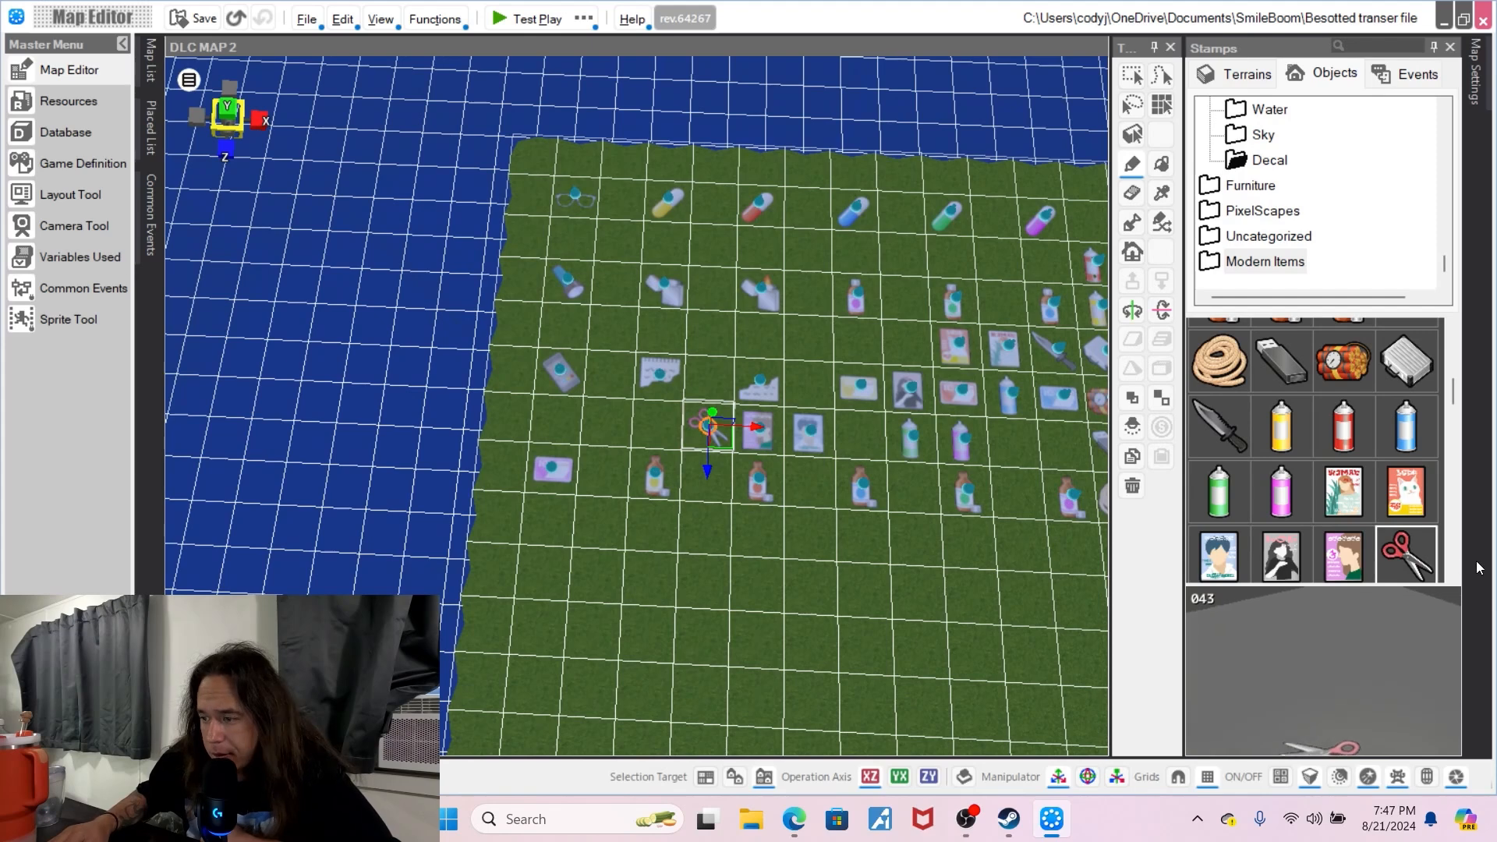
{"action": "scroll", "coordinate": [1373, 513], "scroll_direction": "down", "scroll_amount": 1}
{"action": "scroll", "coordinate": [1279, 432], "scroll_direction": "down", "scroll_amount": 2}
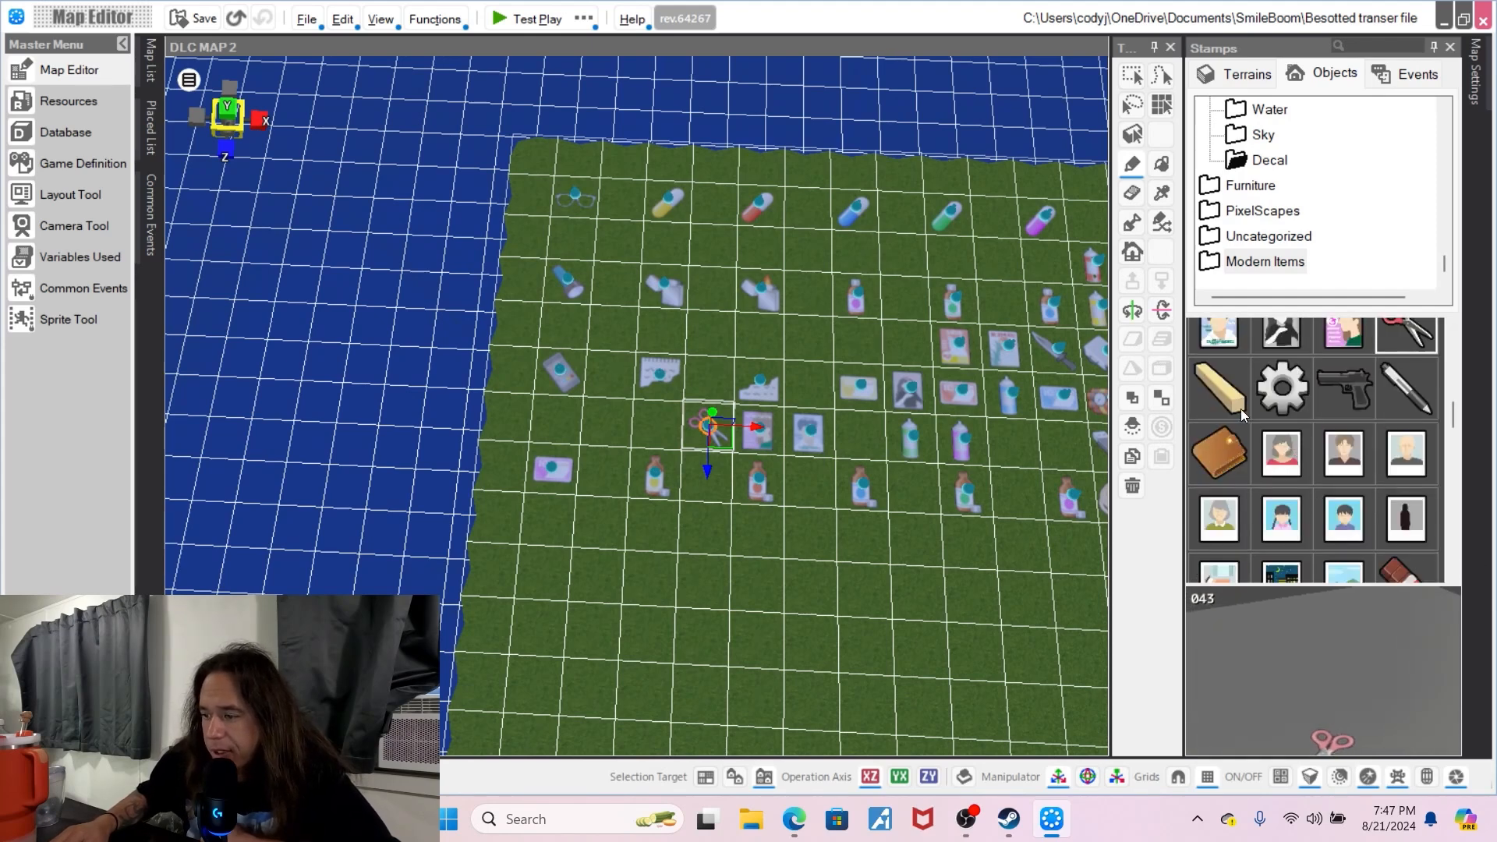
{"action": "left_click", "coordinate": [1229, 390]}
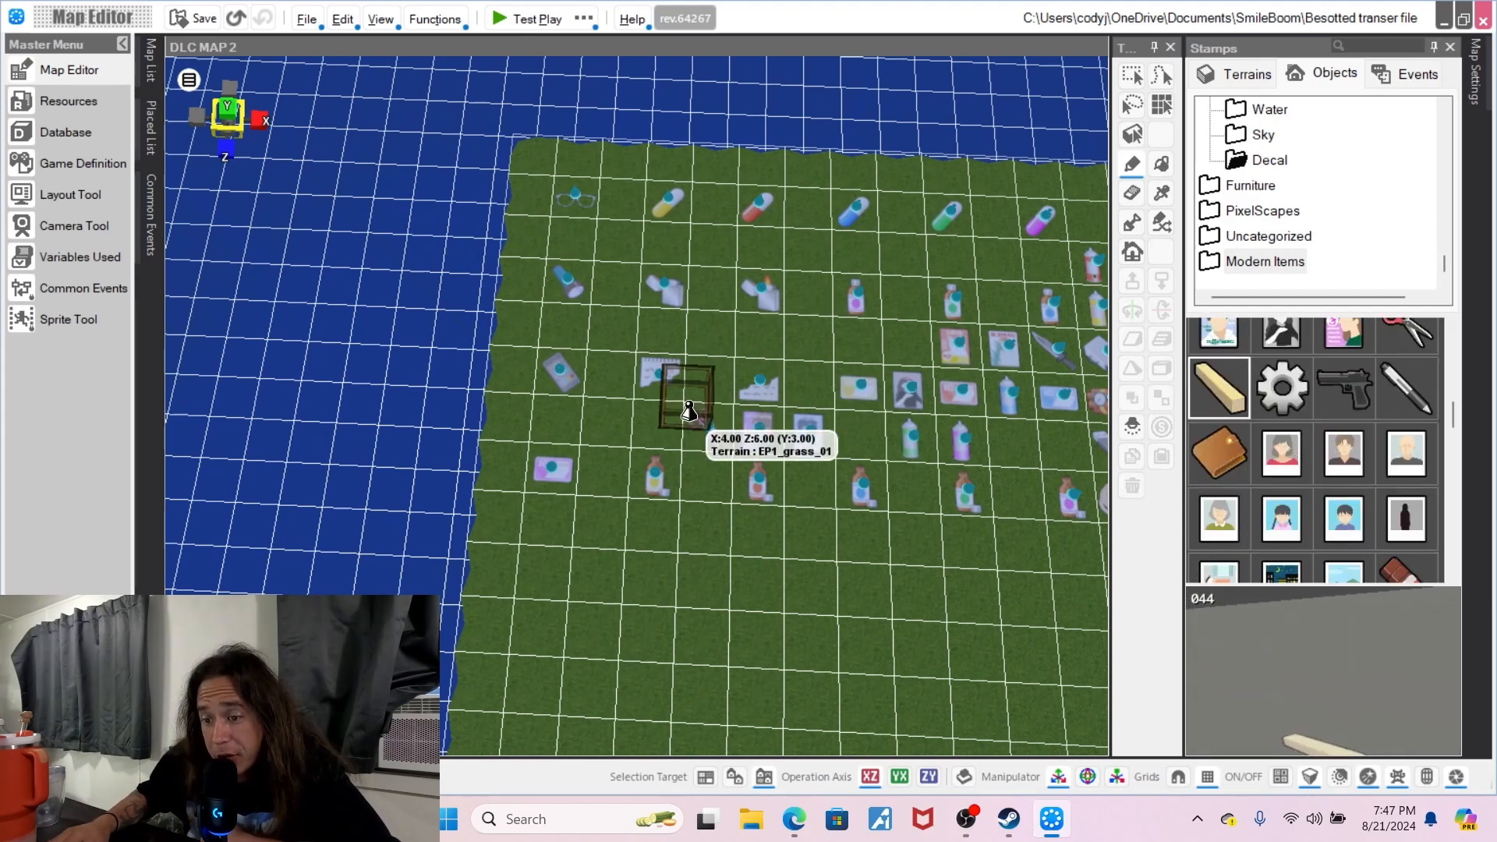
{"action": "left_click", "coordinate": [654, 422]}
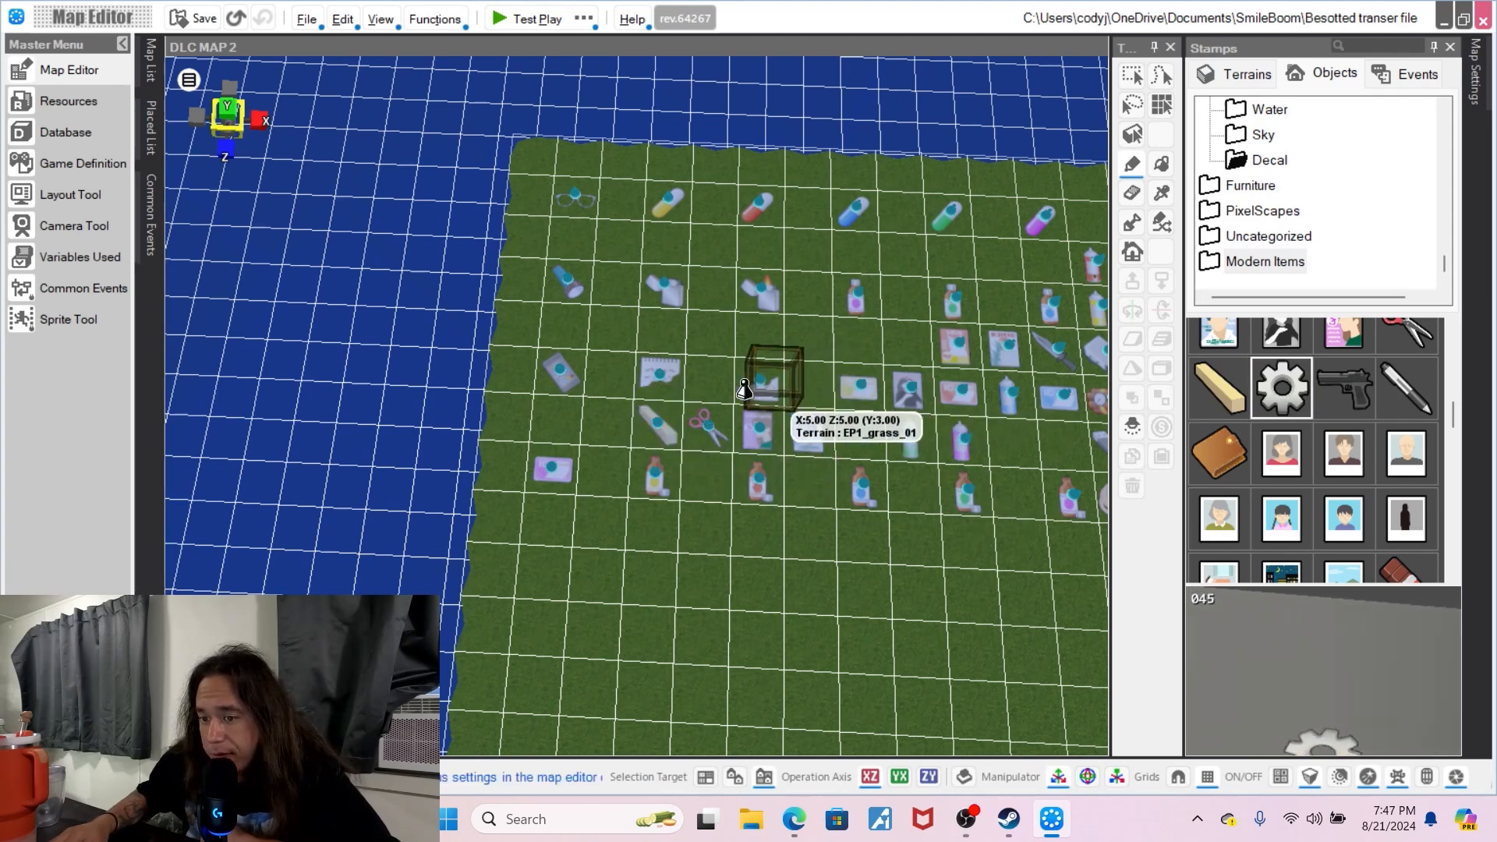
{"action": "left_click", "coordinate": [711, 380]}
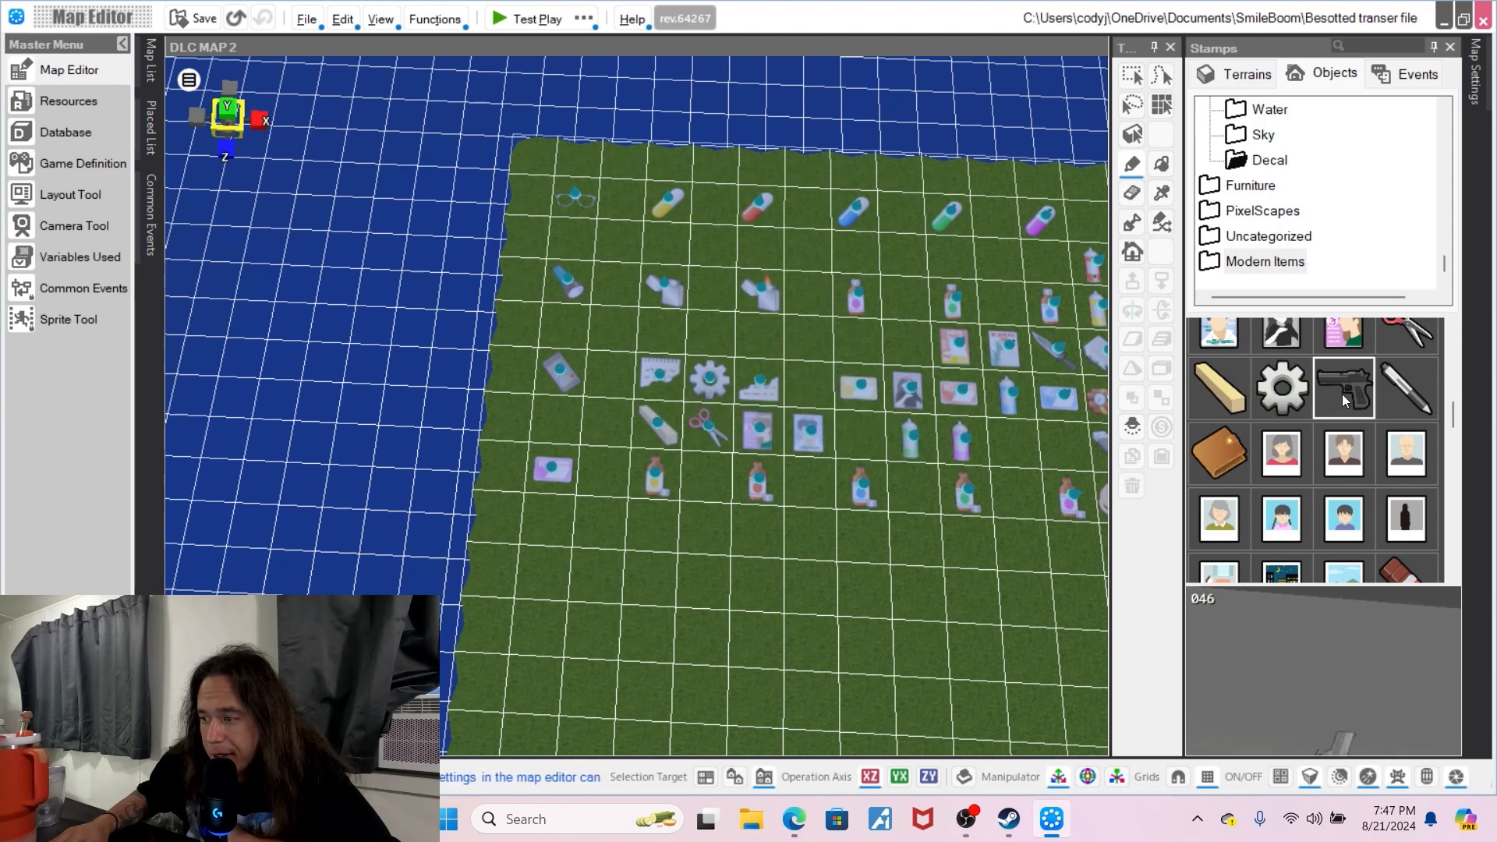
- Place the pistol and the pen in the row behind the torn notes, and the wallet beside the first torn note piece
{"action": "left_click", "coordinate": [662, 329]}
{"action": "left_click", "coordinate": [1415, 396]}
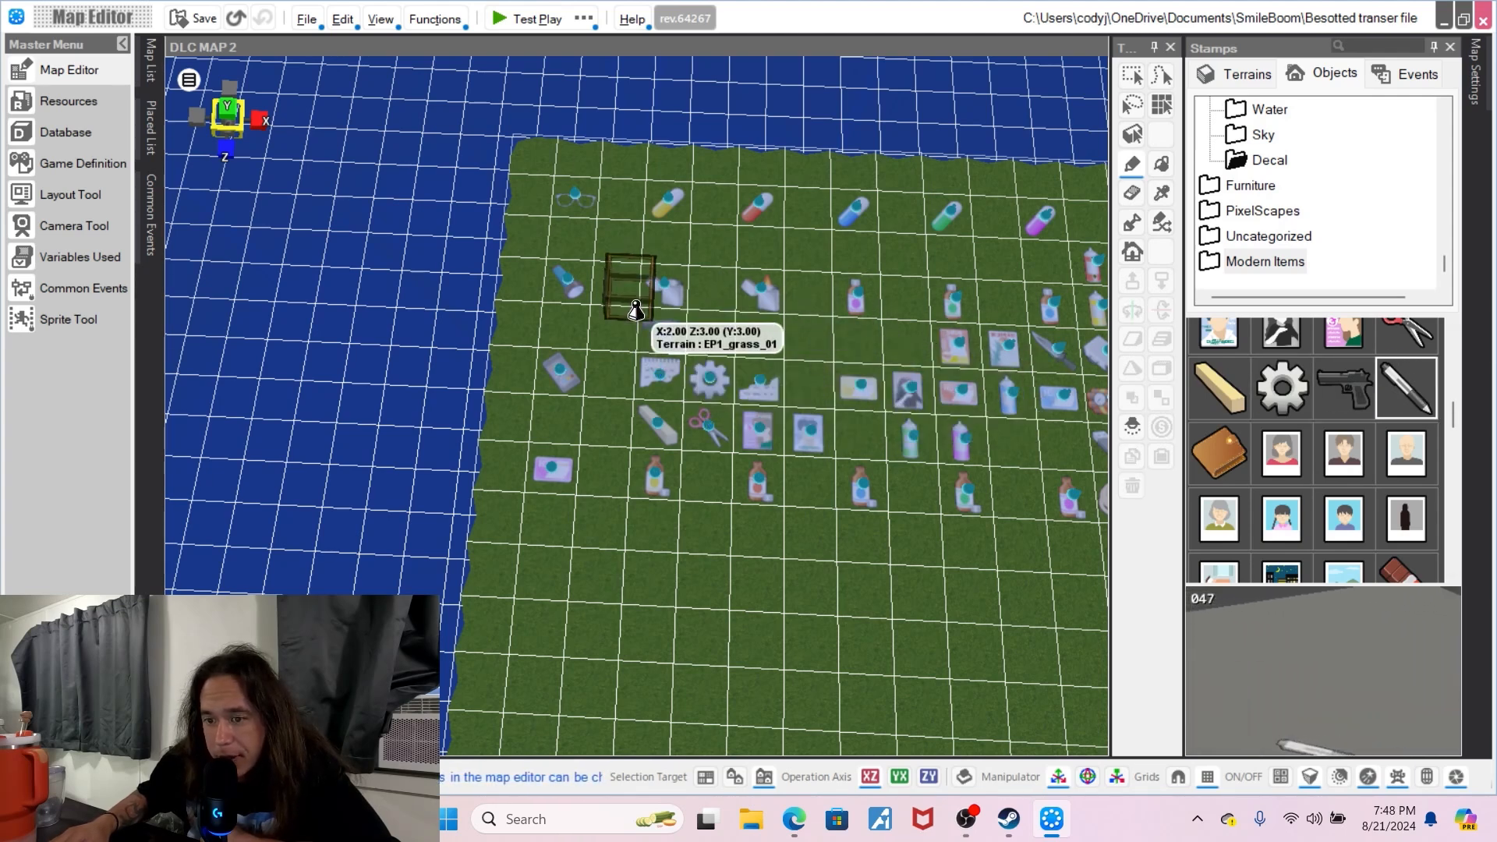
{"action": "left_click", "coordinate": [613, 327]}
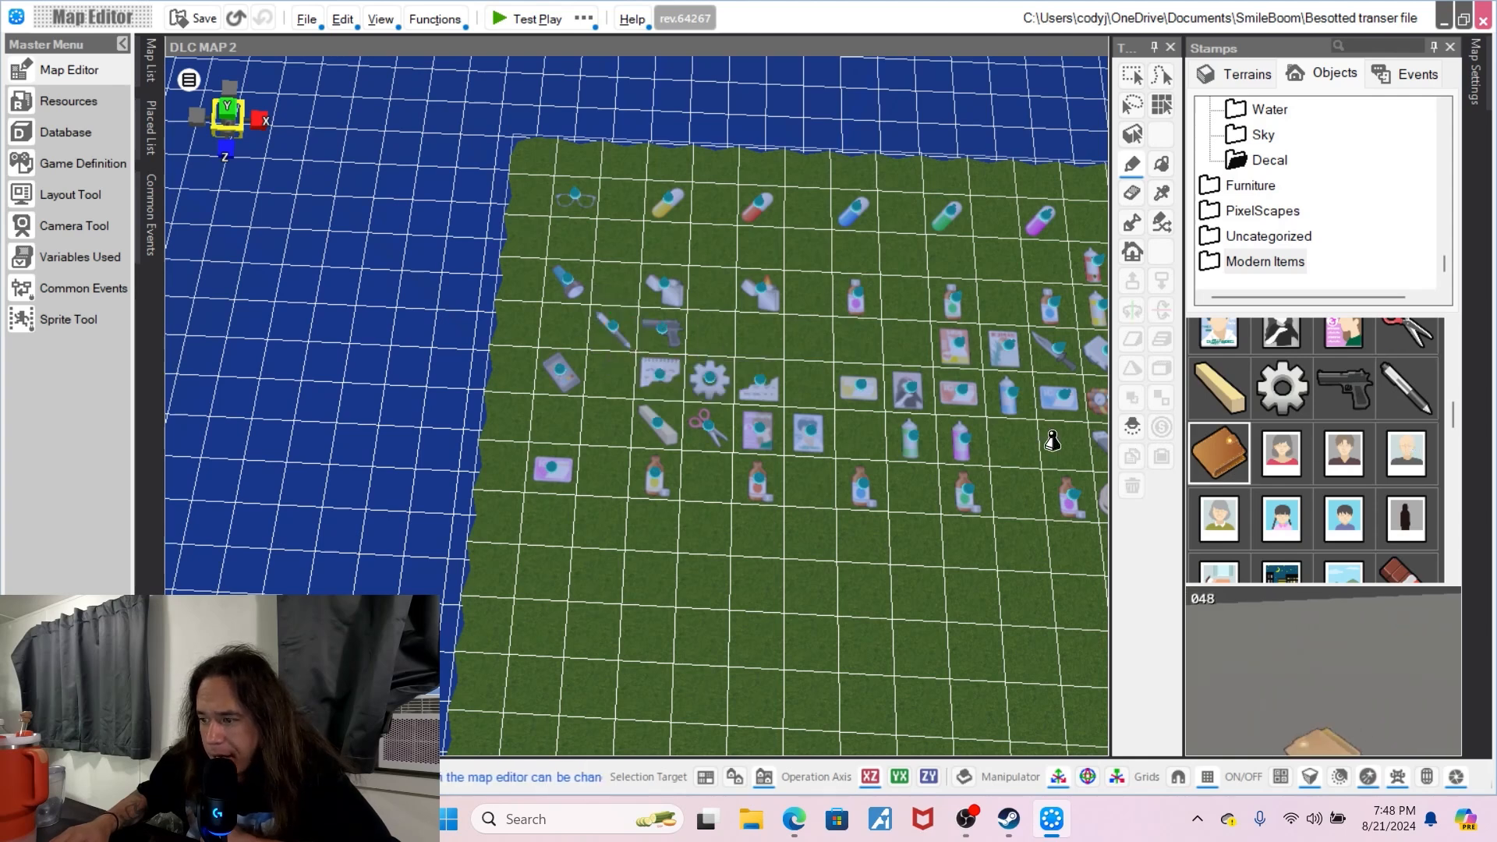
{"action": "left_click", "coordinate": [617, 381]}
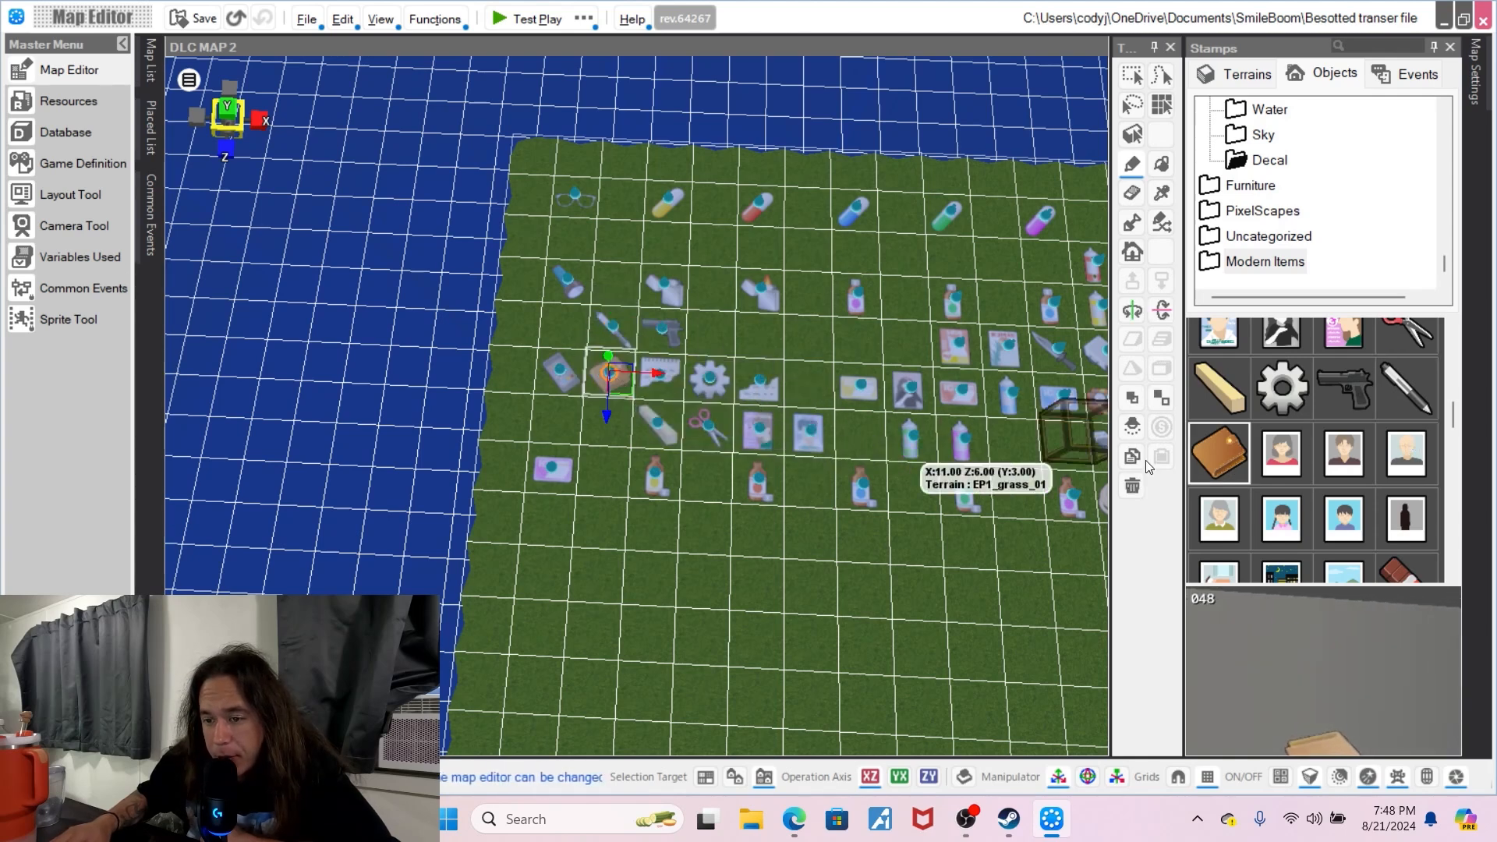
- Place the red-shirted woman, dark-haired man and bald man photos in line beside the wooden bar, and the grey-haired woman photo at the grass edge behind
{"action": "left_click", "coordinate": [1287, 460]}
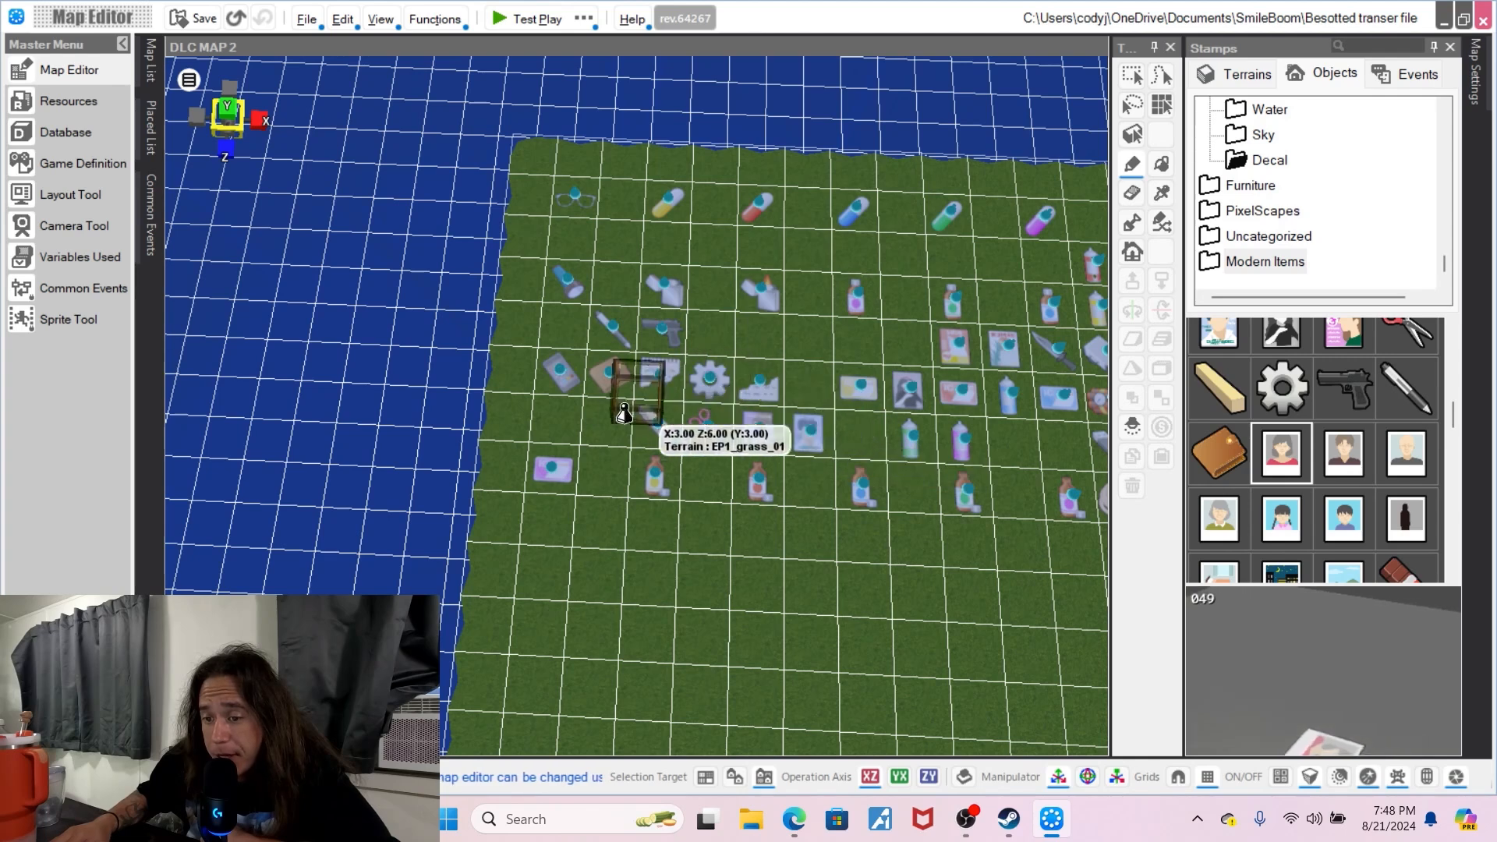
{"action": "left_click", "coordinate": [611, 423]}
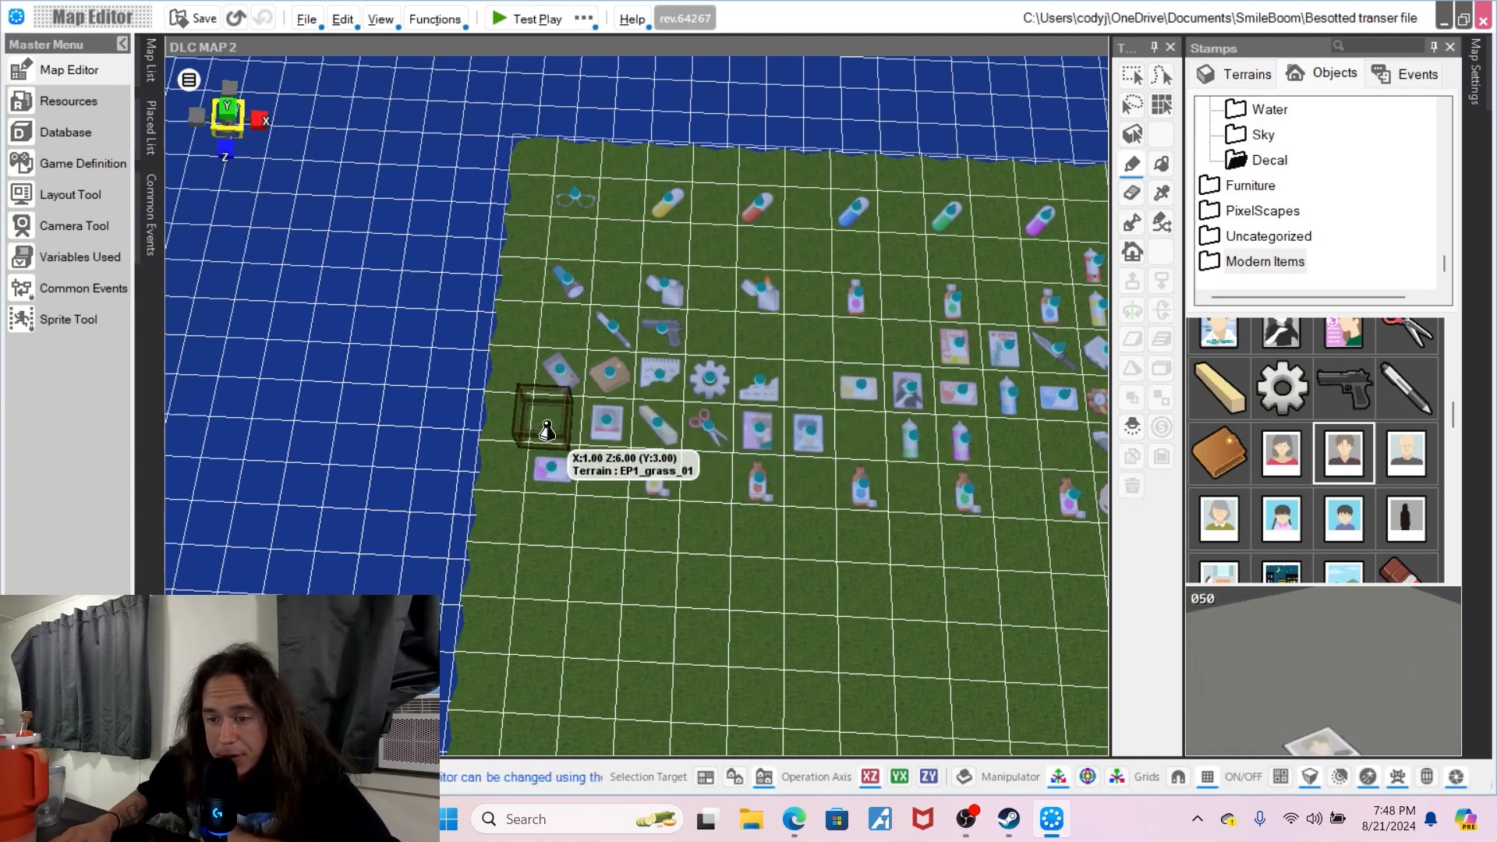
{"action": "left_click", "coordinate": [565, 423]}
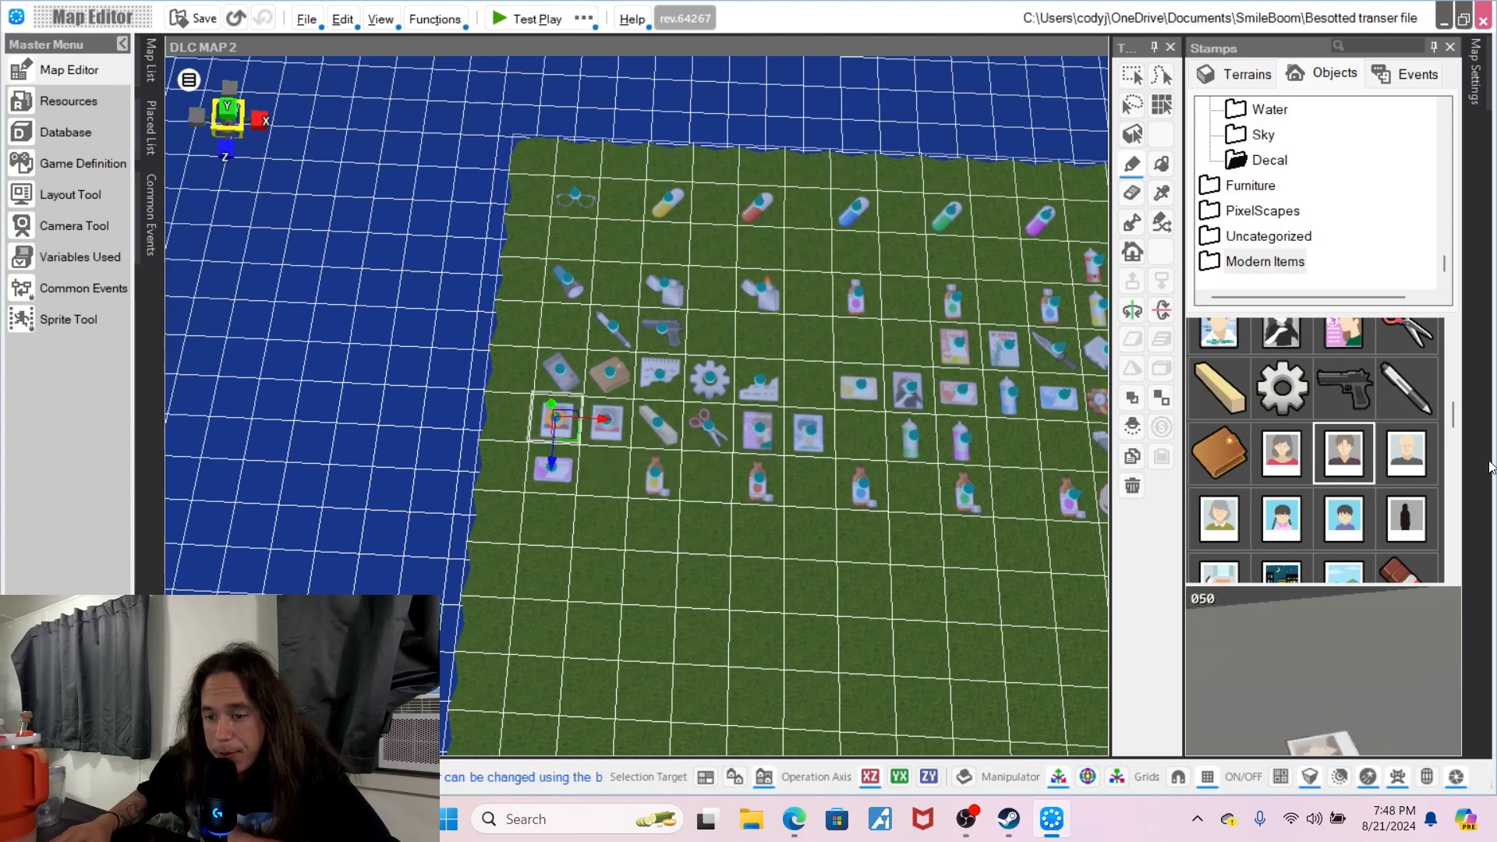
{"action": "left_click", "coordinate": [1413, 464]}
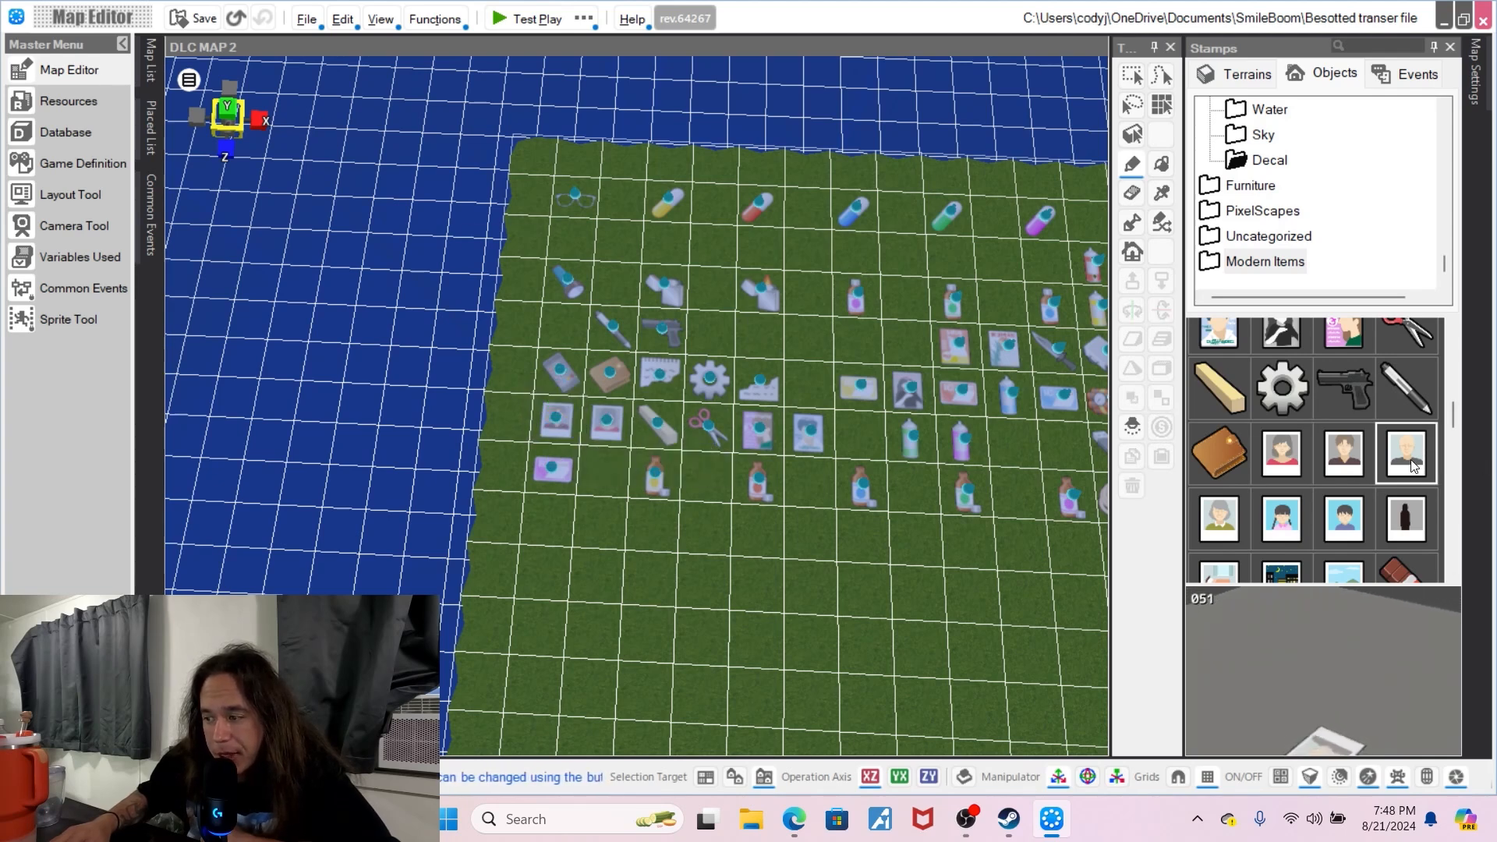
{"action": "left_click", "coordinate": [516, 427]}
{"action": "left_click", "coordinate": [1233, 526]}
{"action": "left_click", "coordinate": [515, 380]}
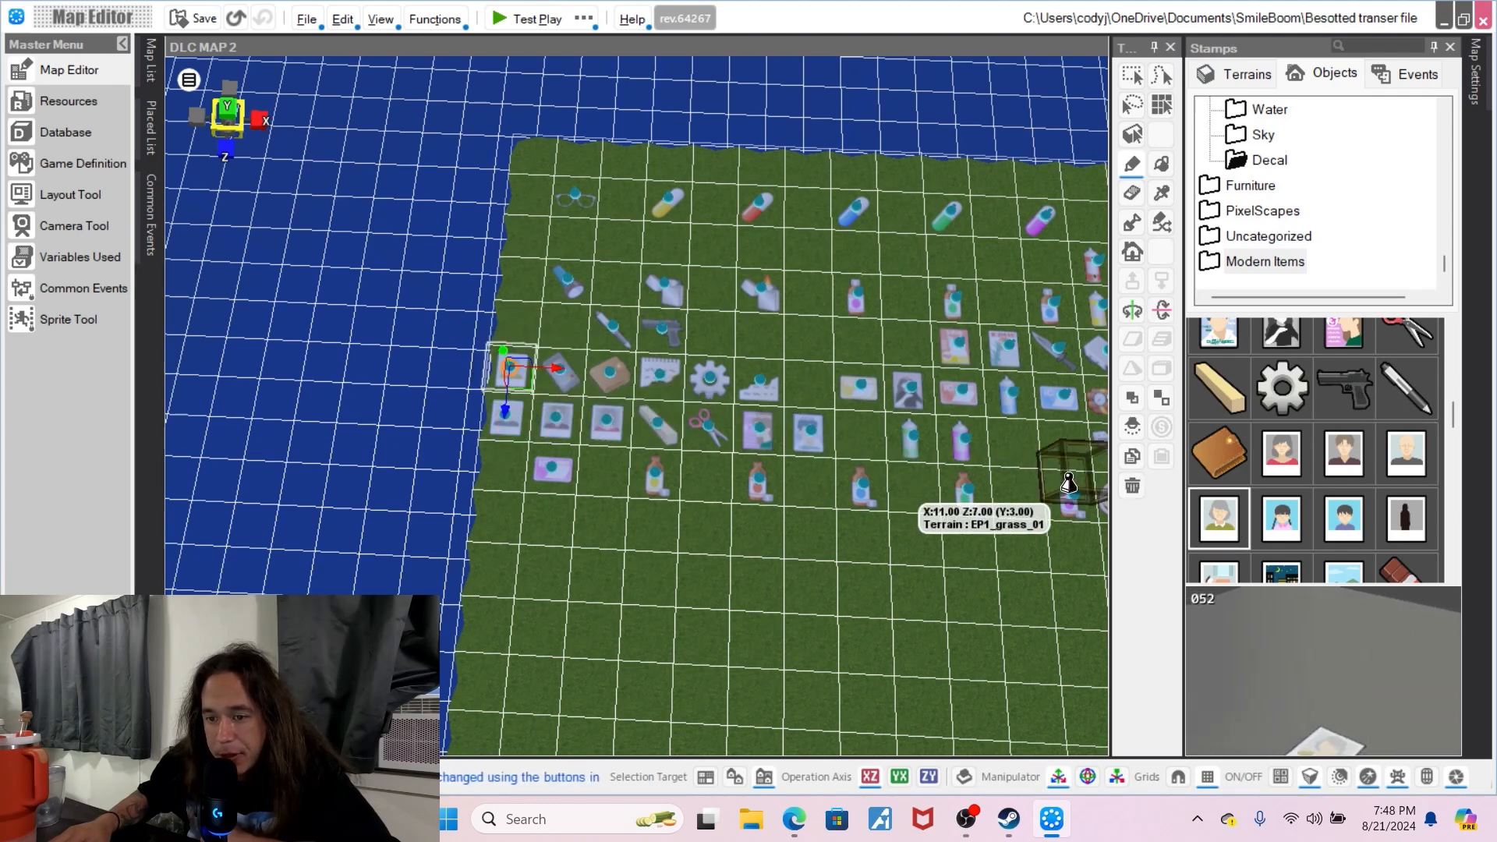
- Fill the front row's gaps between the pill bottles with the girl, boy and black silhouette photos
{"action": "left_click", "coordinate": [705, 482]}
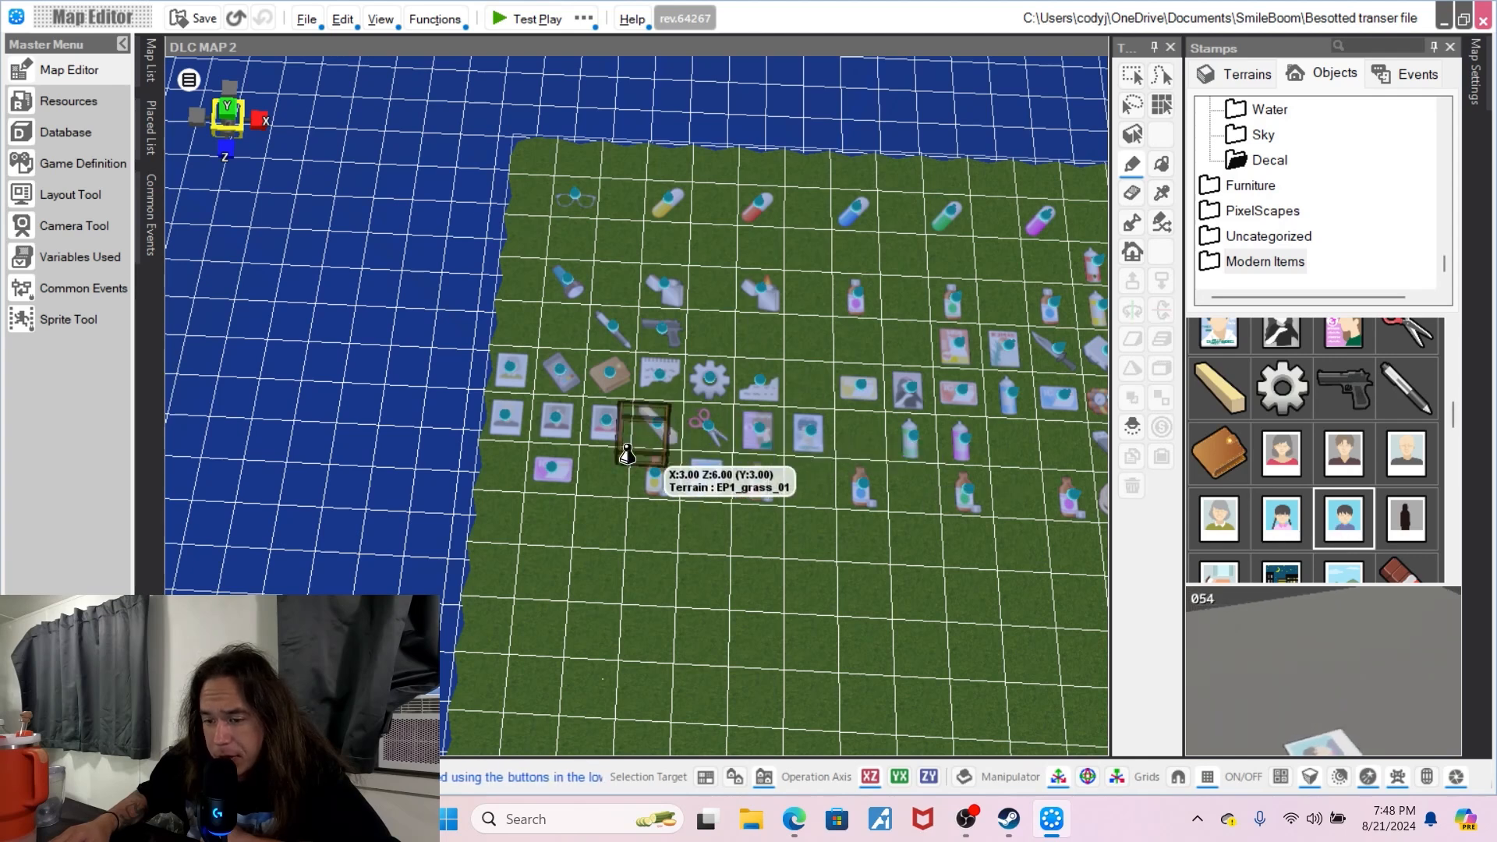
{"action": "left_click", "coordinate": [613, 483]}
{"action": "left_click", "coordinate": [1407, 518]}
{"action": "left_click", "coordinate": [811, 485]}
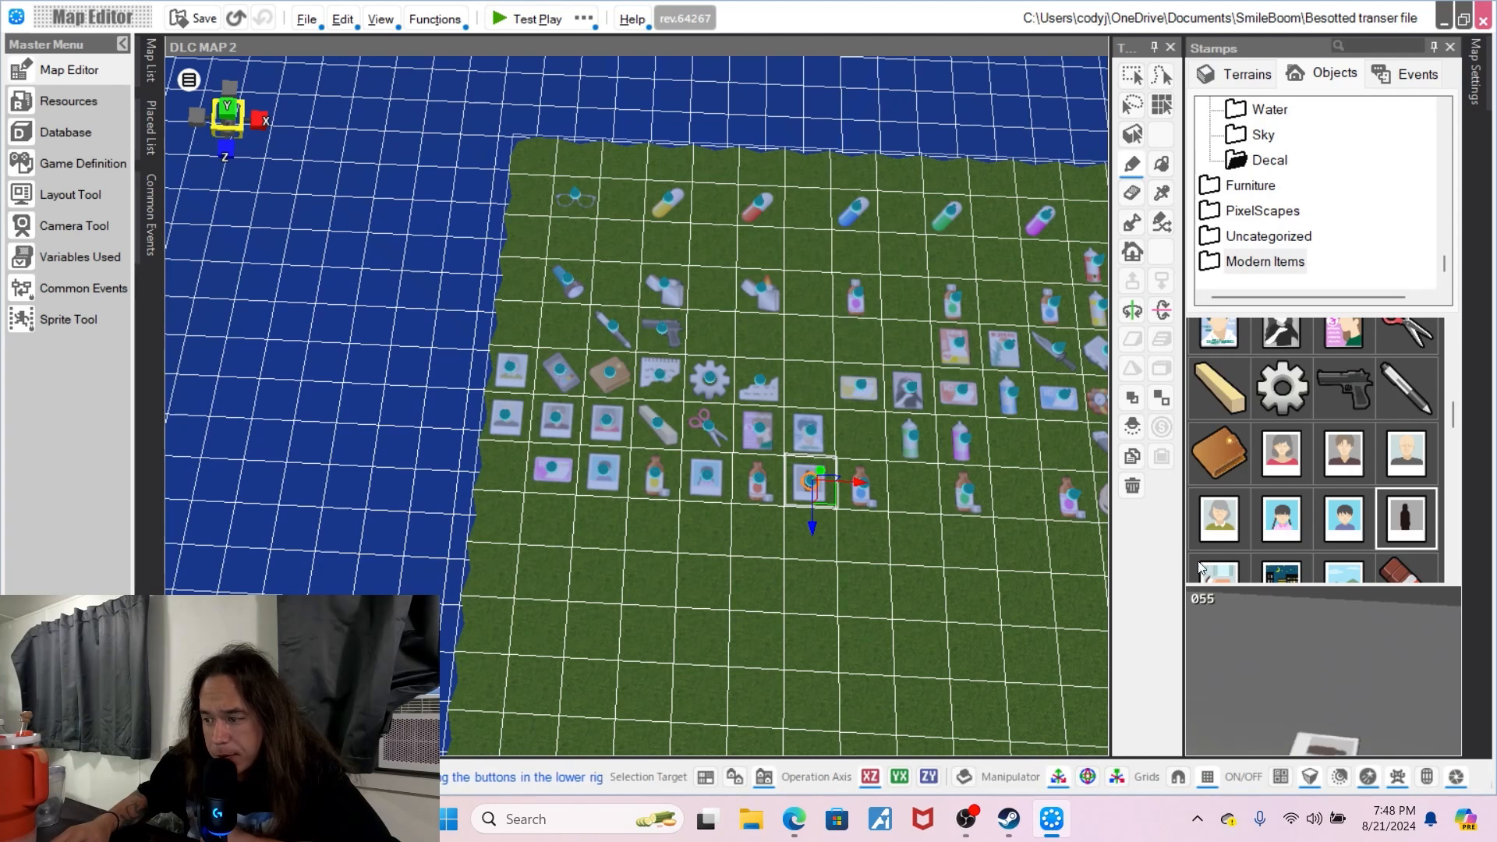
- Place photo 056 beside the blue portrait magazine, the night city photo between pill bottles, and the landscape photo beside the second torn note piece
{"action": "left_click", "coordinate": [1221, 575]}
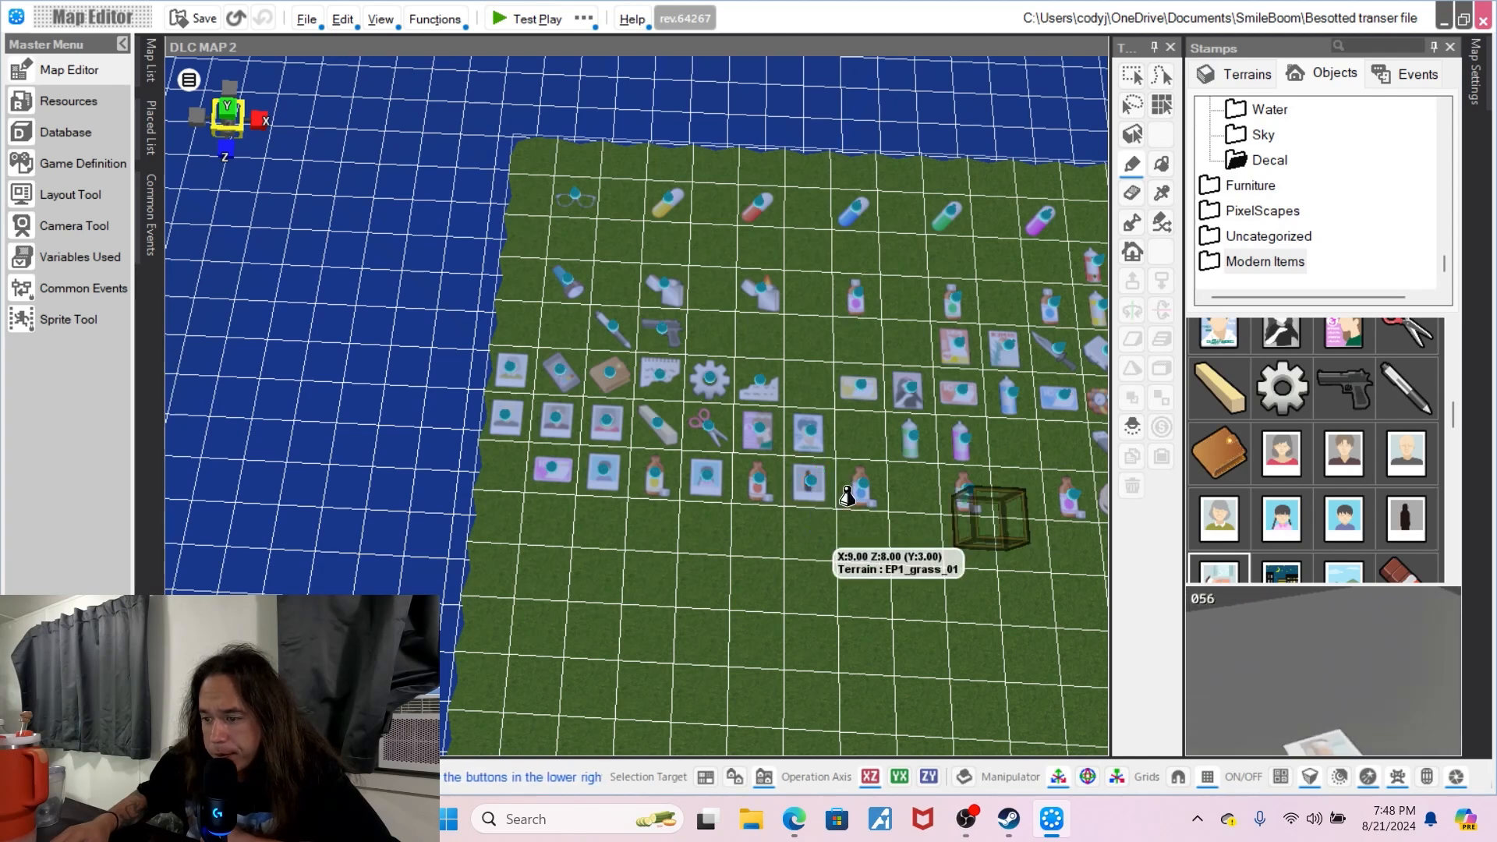
{"action": "left_click", "coordinate": [861, 435]}
{"action": "scroll", "coordinate": [1247, 440], "scroll_direction": "down", "scroll_amount": 2}
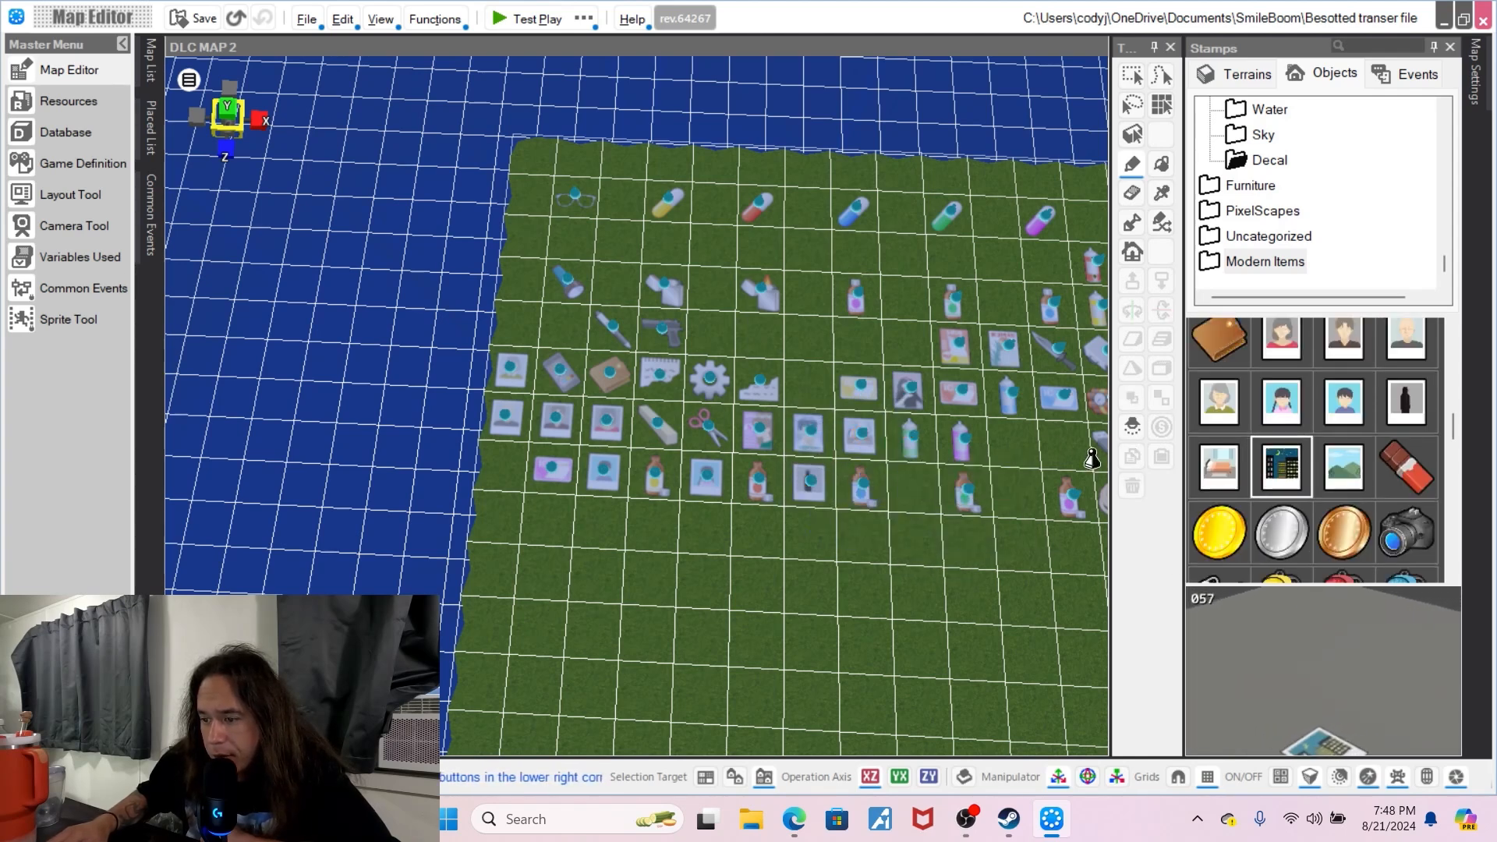
{"action": "left_click", "coordinate": [912, 490]}
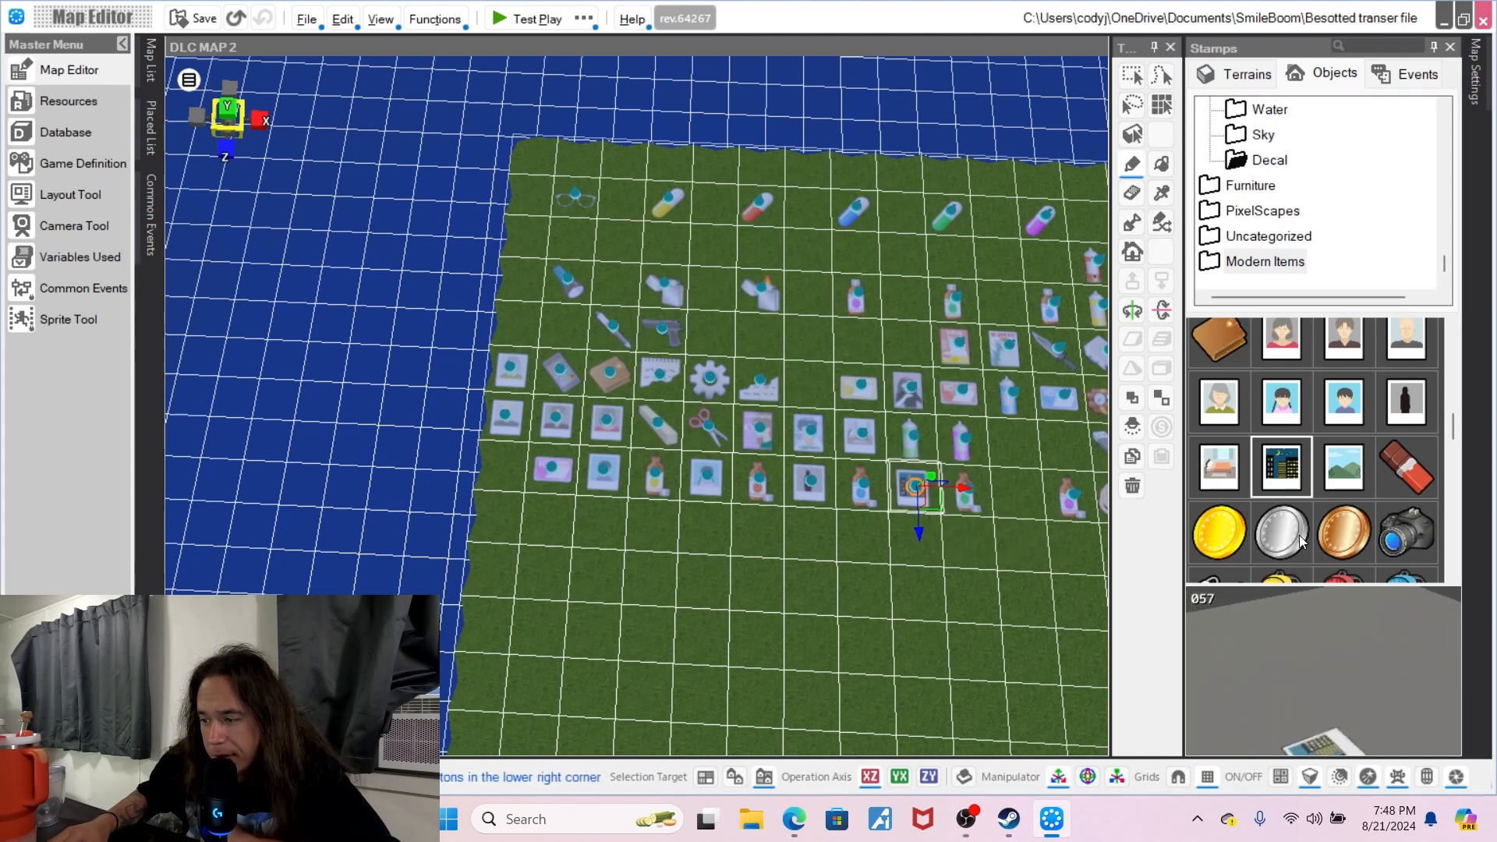
{"action": "left_click", "coordinate": [1346, 467]}
{"action": "left_click", "coordinate": [811, 384]}
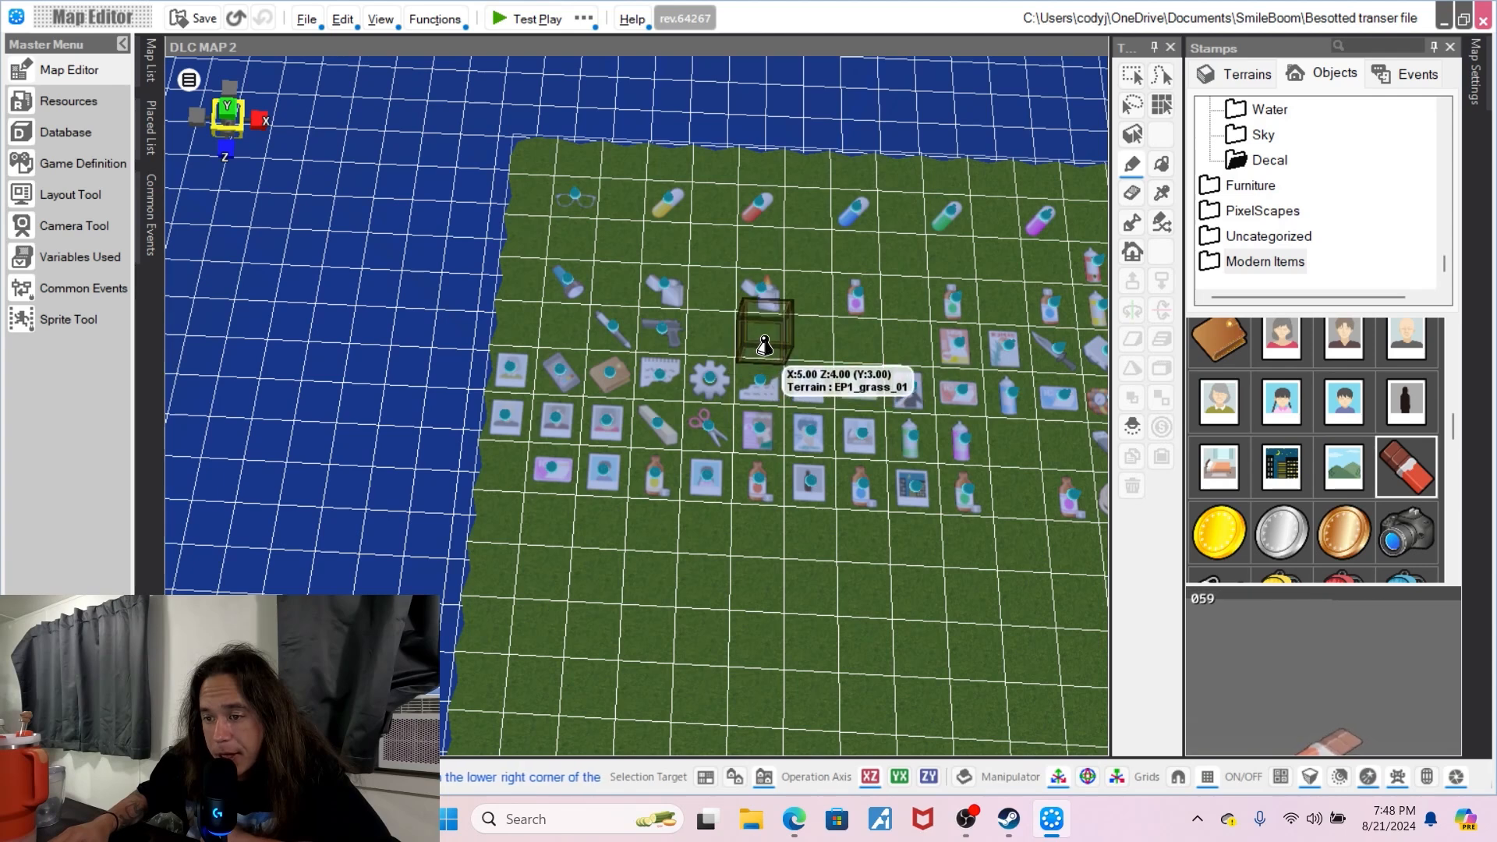
- Place the chocolate bar and the gold, silver and bronze coins in line beside the pistol
{"action": "left_click", "coordinate": [764, 345]}
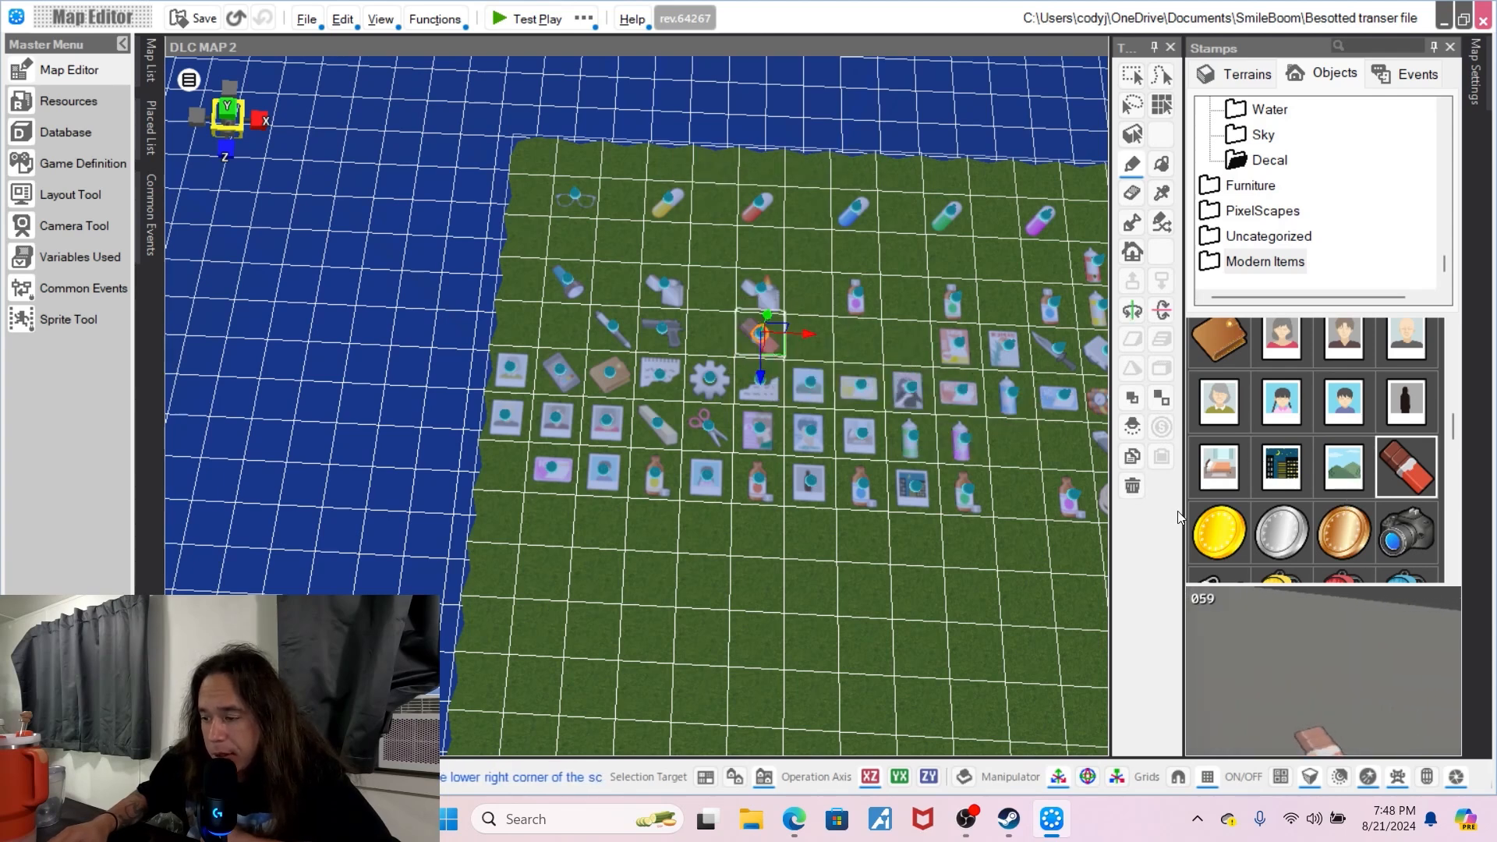
{"action": "left_click", "coordinate": [716, 343]}
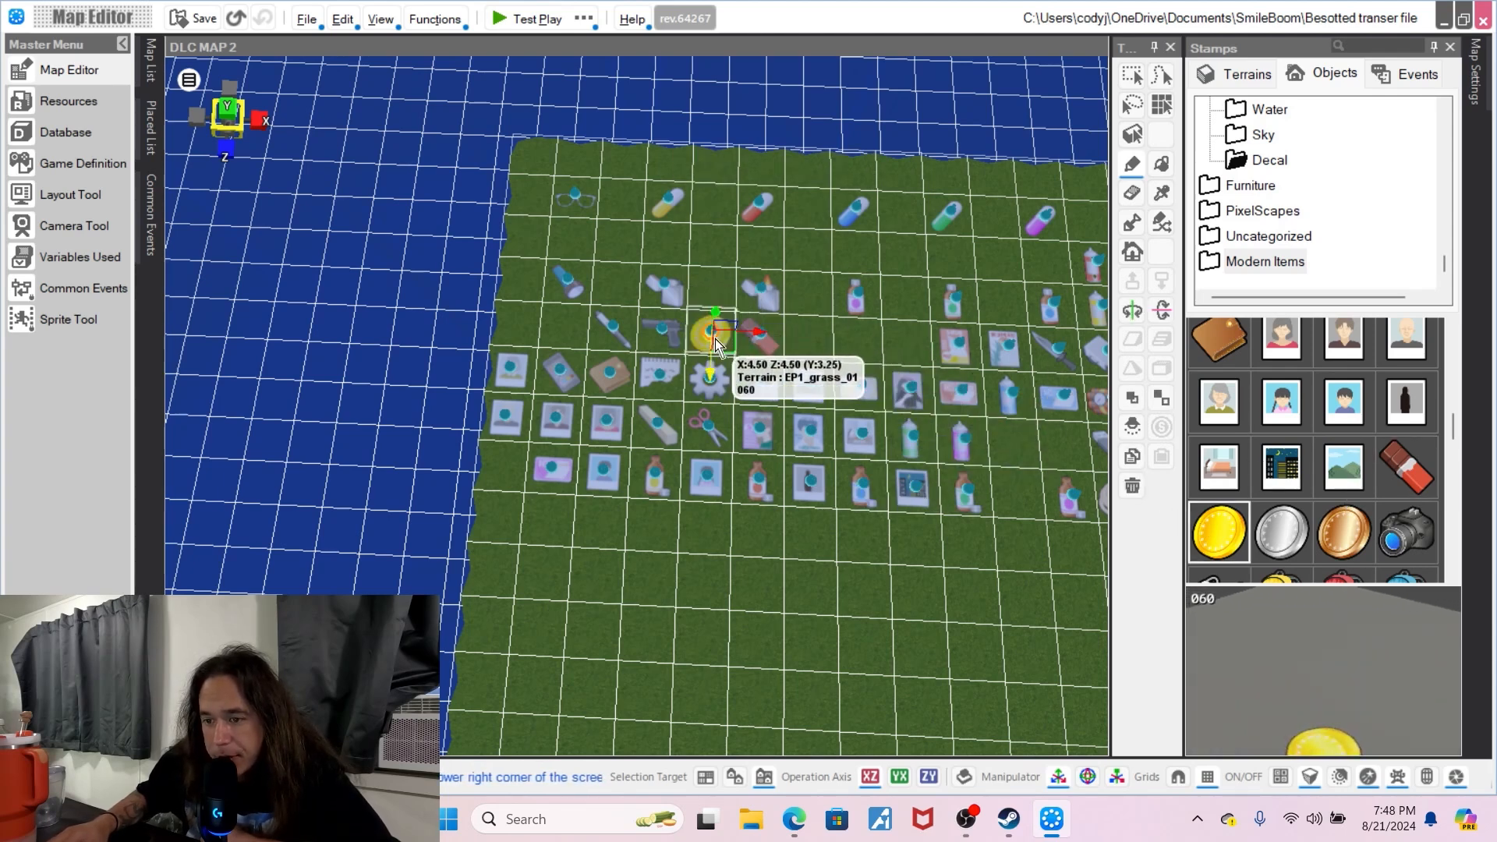
{"action": "left_click", "coordinate": [813, 341]}
{"action": "left_click", "coordinate": [1347, 530]}
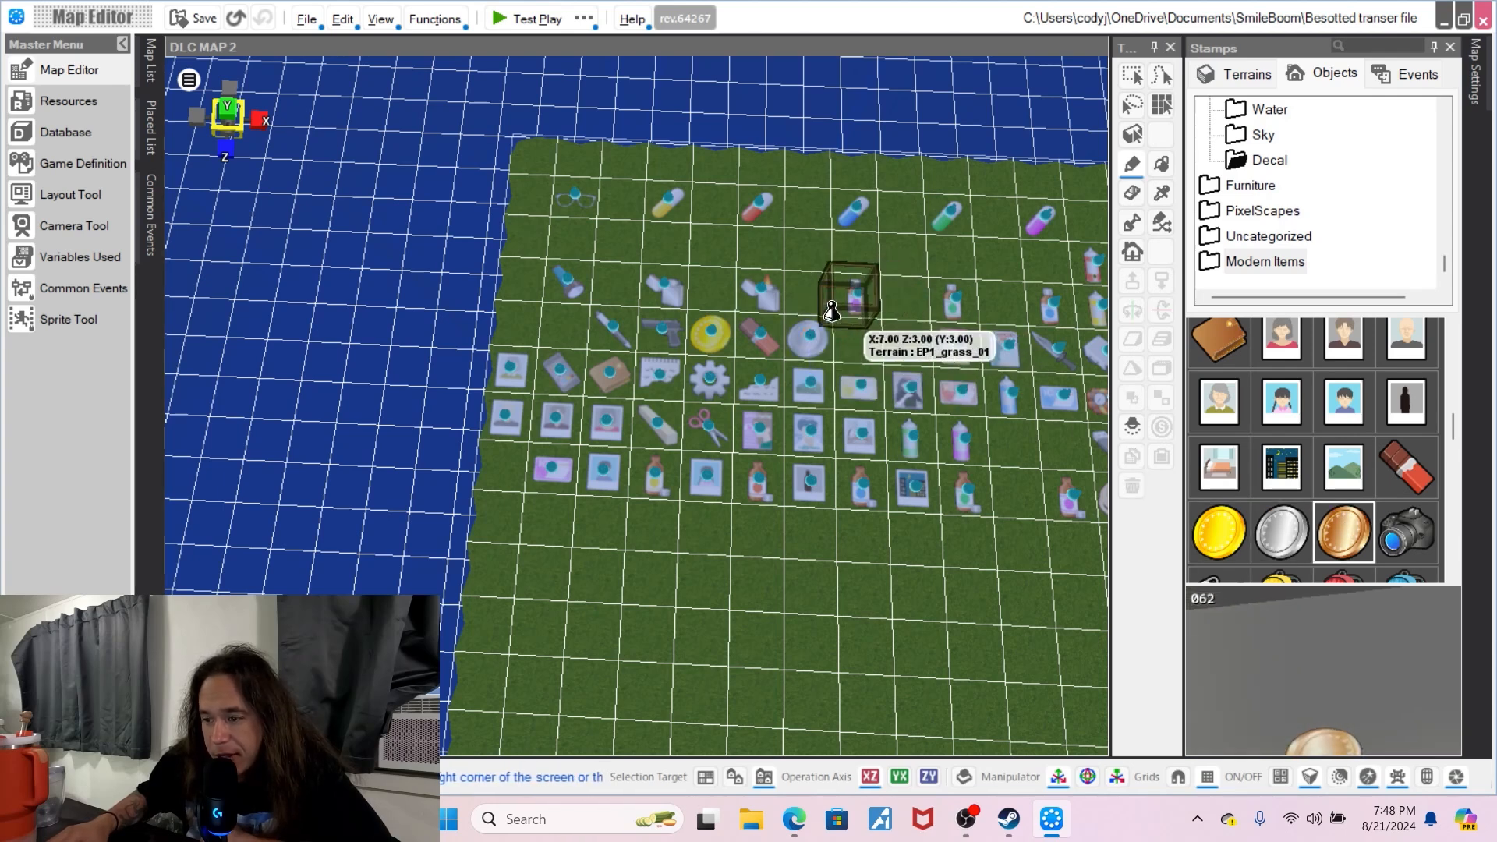
{"action": "left_click", "coordinate": [862, 346]}
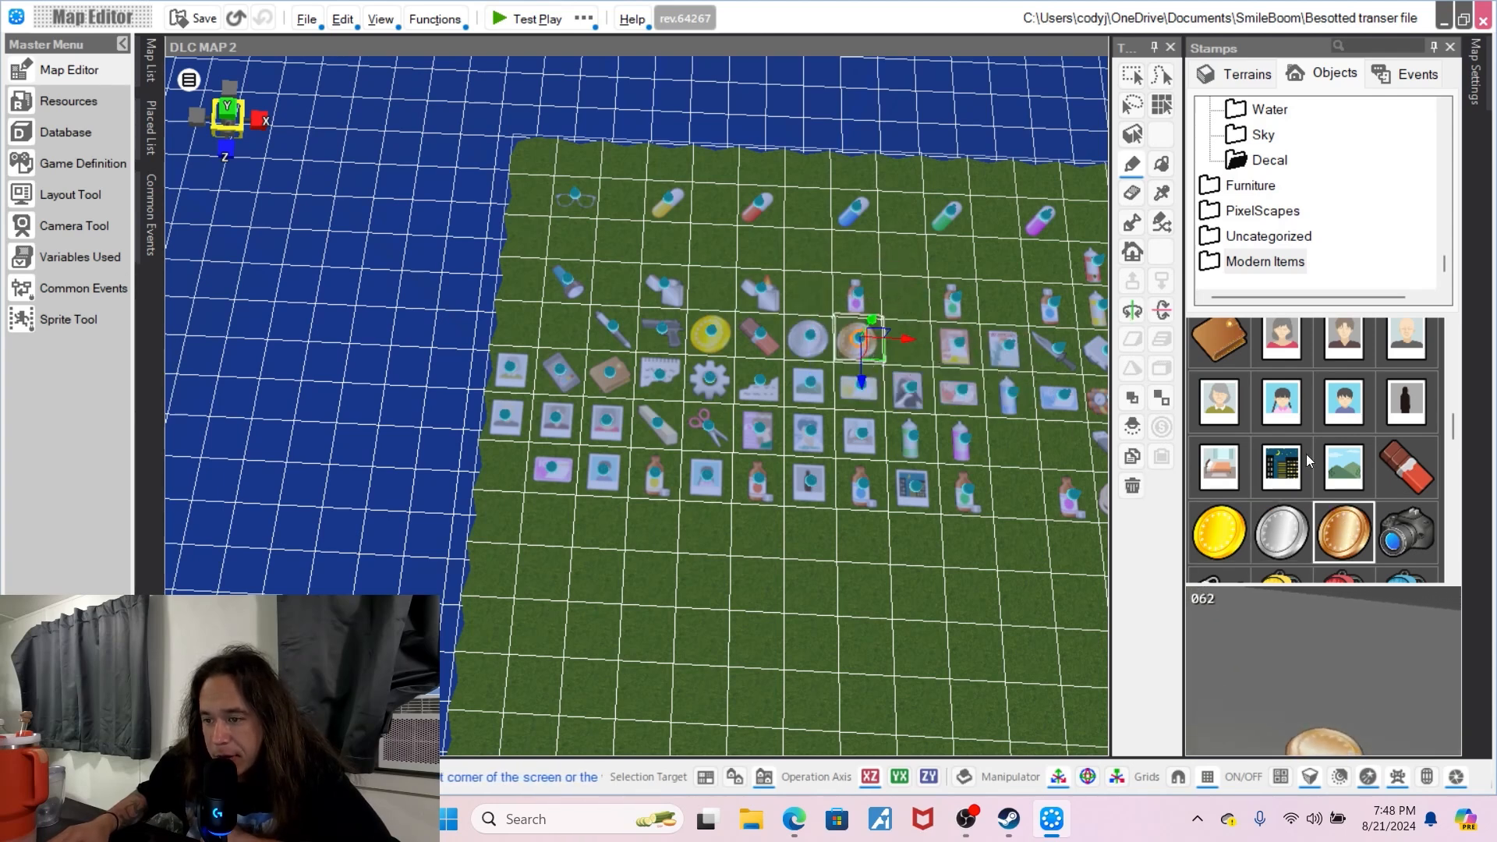
- Place the camera beside the bronze coin and the white face mask in the gap behind the silver coin
{"action": "left_click", "coordinate": [1408, 533]}
{"action": "left_click", "coordinate": [911, 352]}
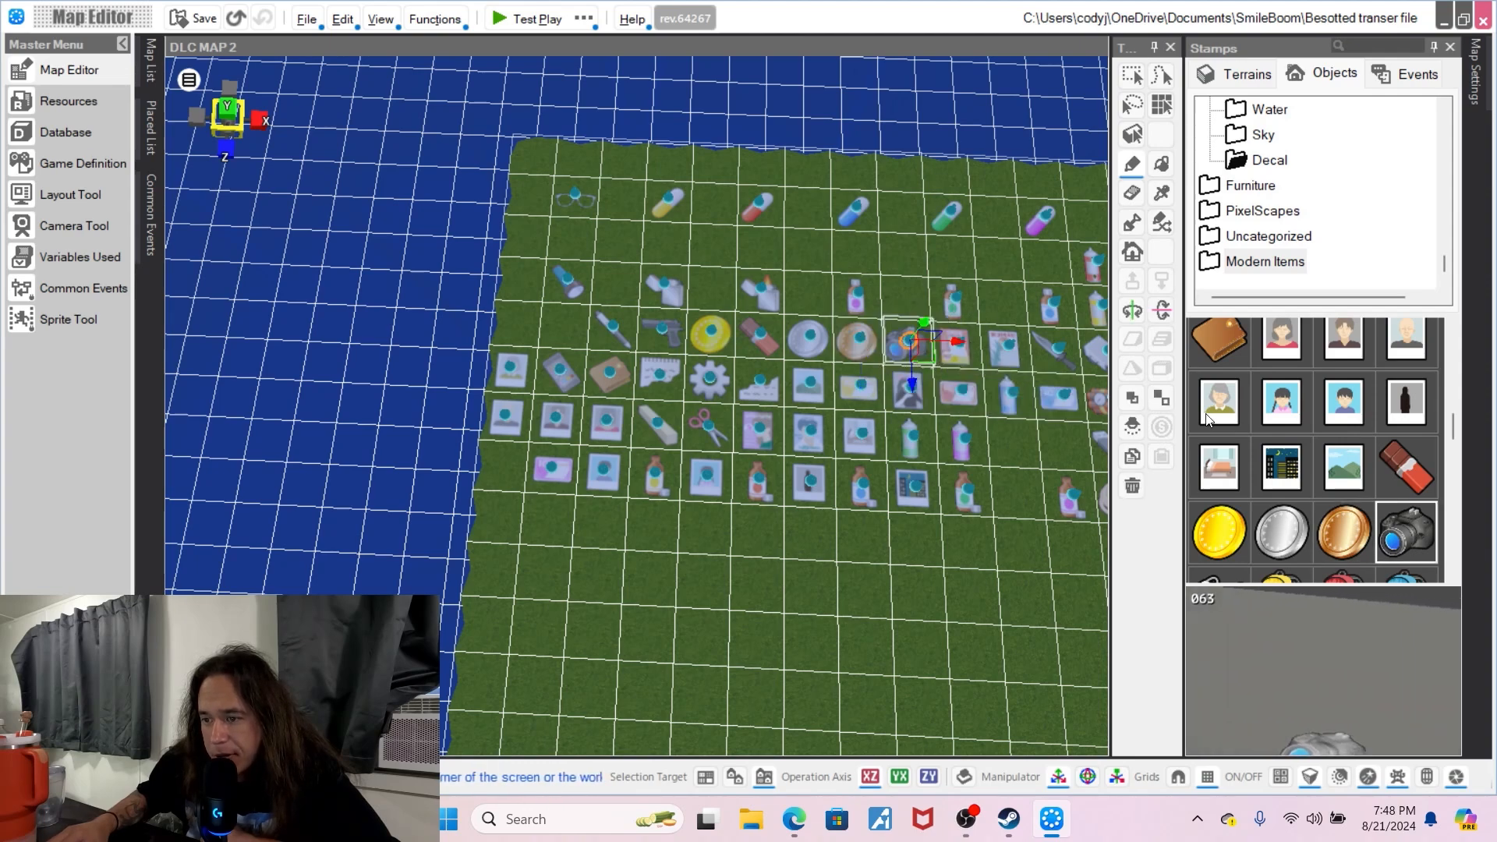
{"action": "scroll", "coordinate": [1297, 456], "scroll_direction": "down", "scroll_amount": 2}
{"action": "left_click", "coordinate": [1244, 479]}
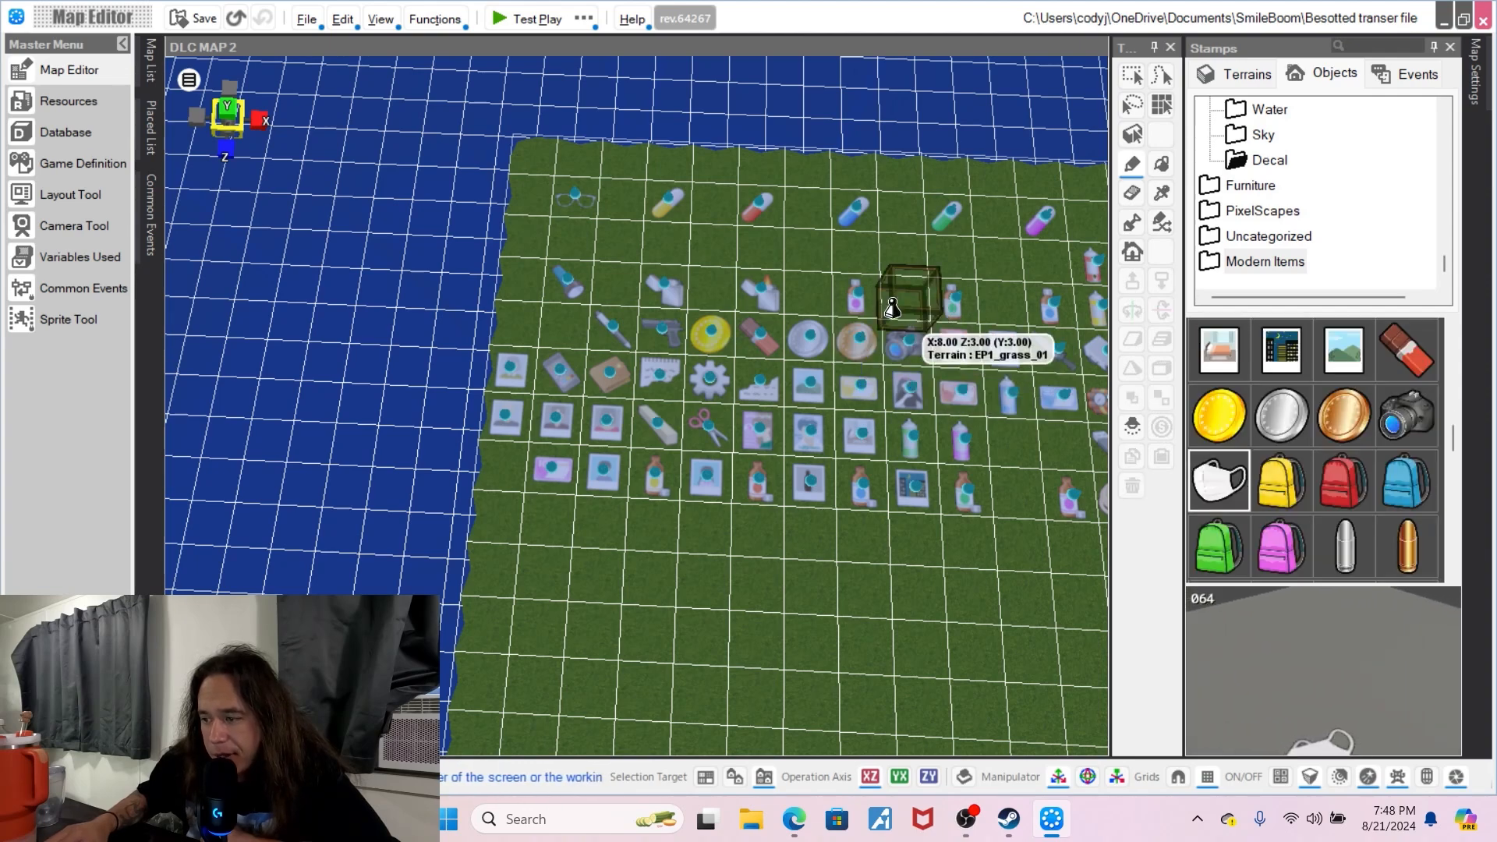
{"action": "left_click", "coordinate": [810, 287]}
- Place the yellow and red backpacks between the bottles, the green one with the blue one behind it, and the pink one beside the pen
{"action": "left_click", "coordinate": [1275, 490]}
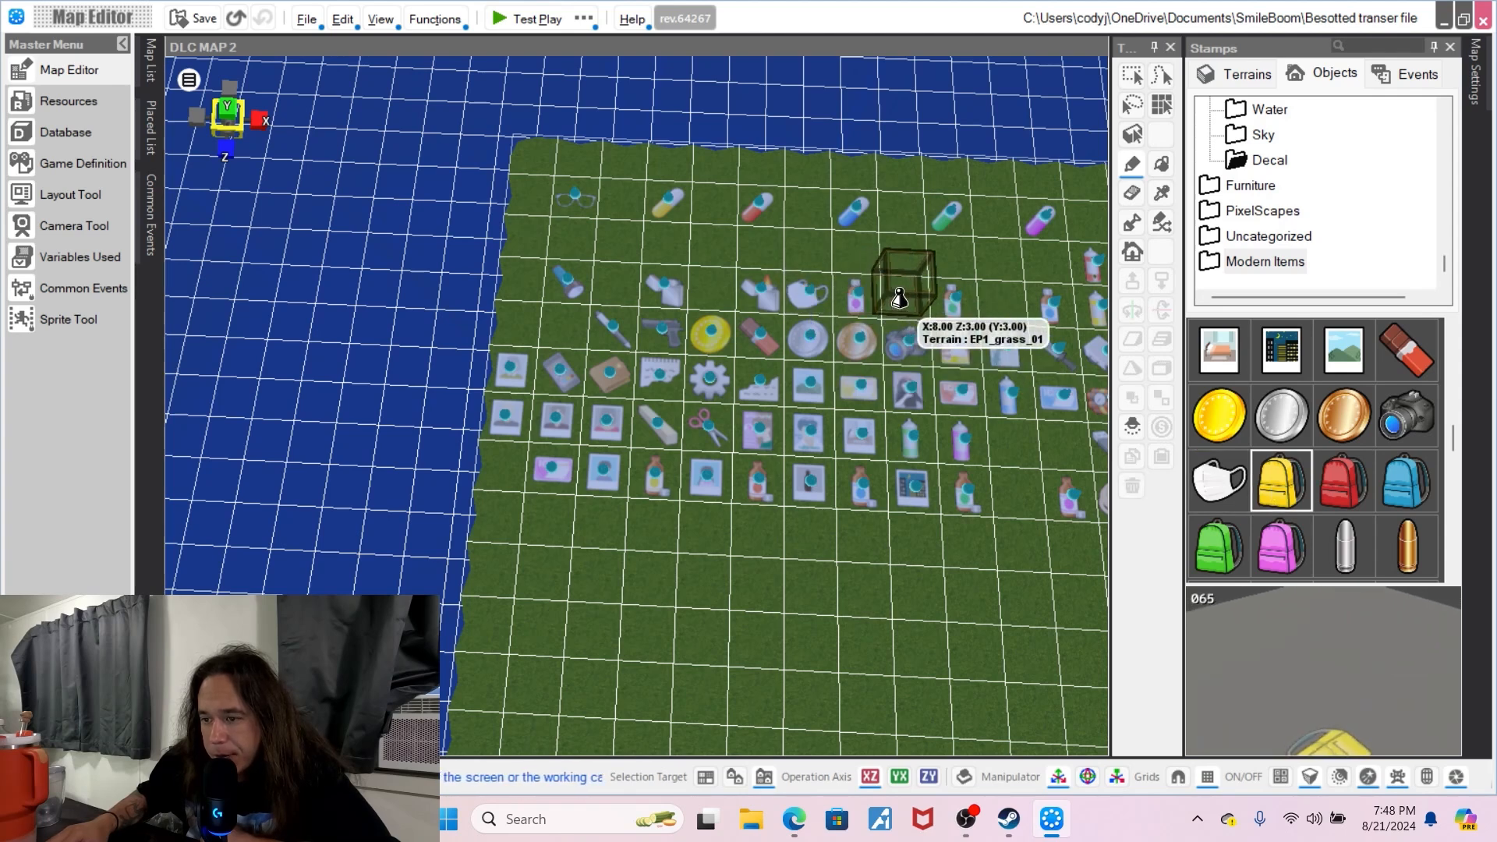
{"action": "left_click", "coordinate": [906, 294]}
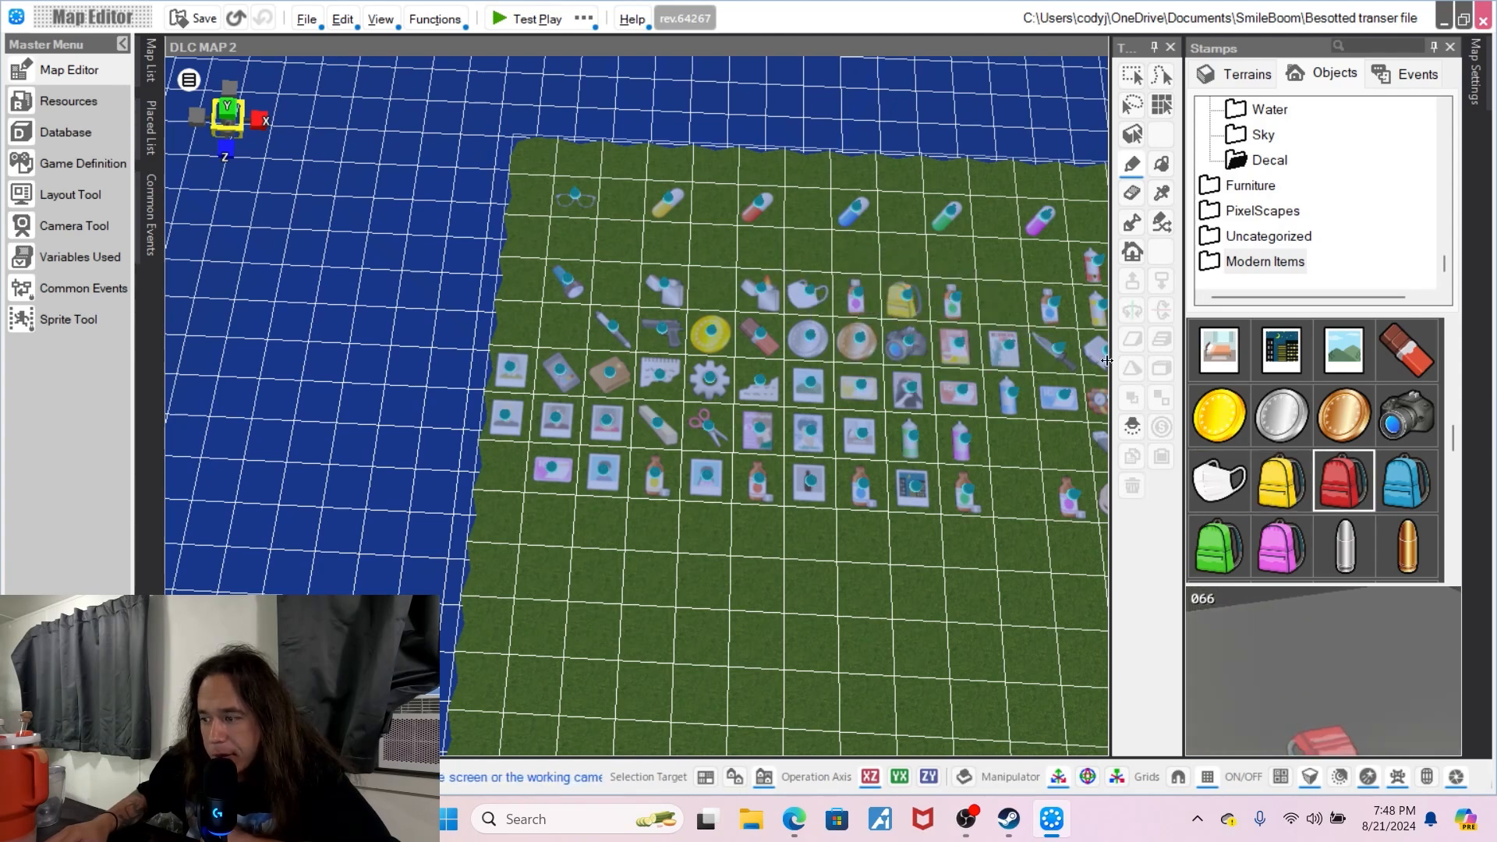
{"action": "left_click", "coordinate": [1002, 300]}
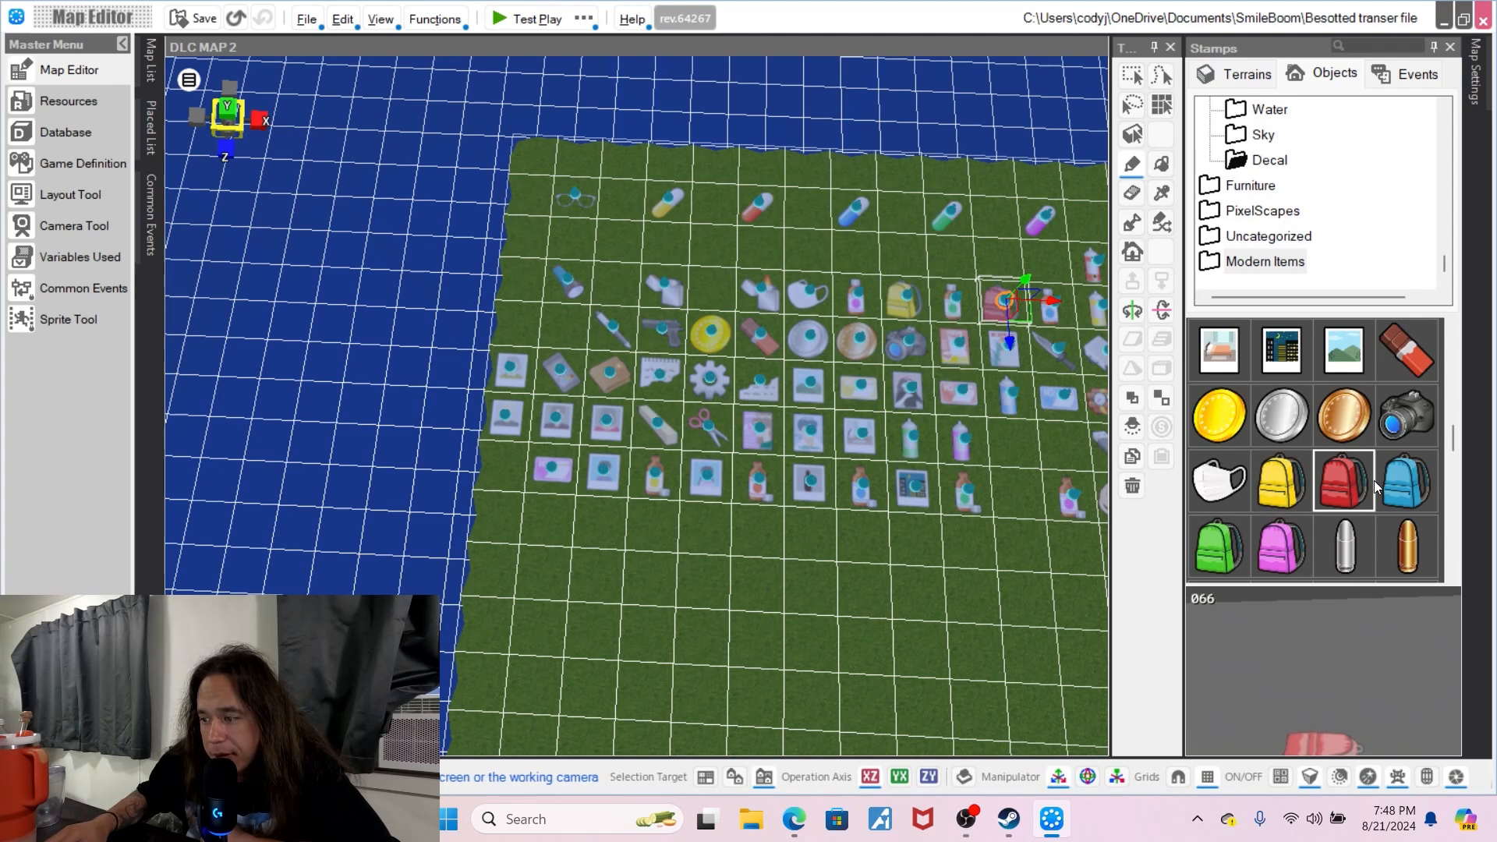
{"action": "left_click", "coordinate": [1398, 487]}
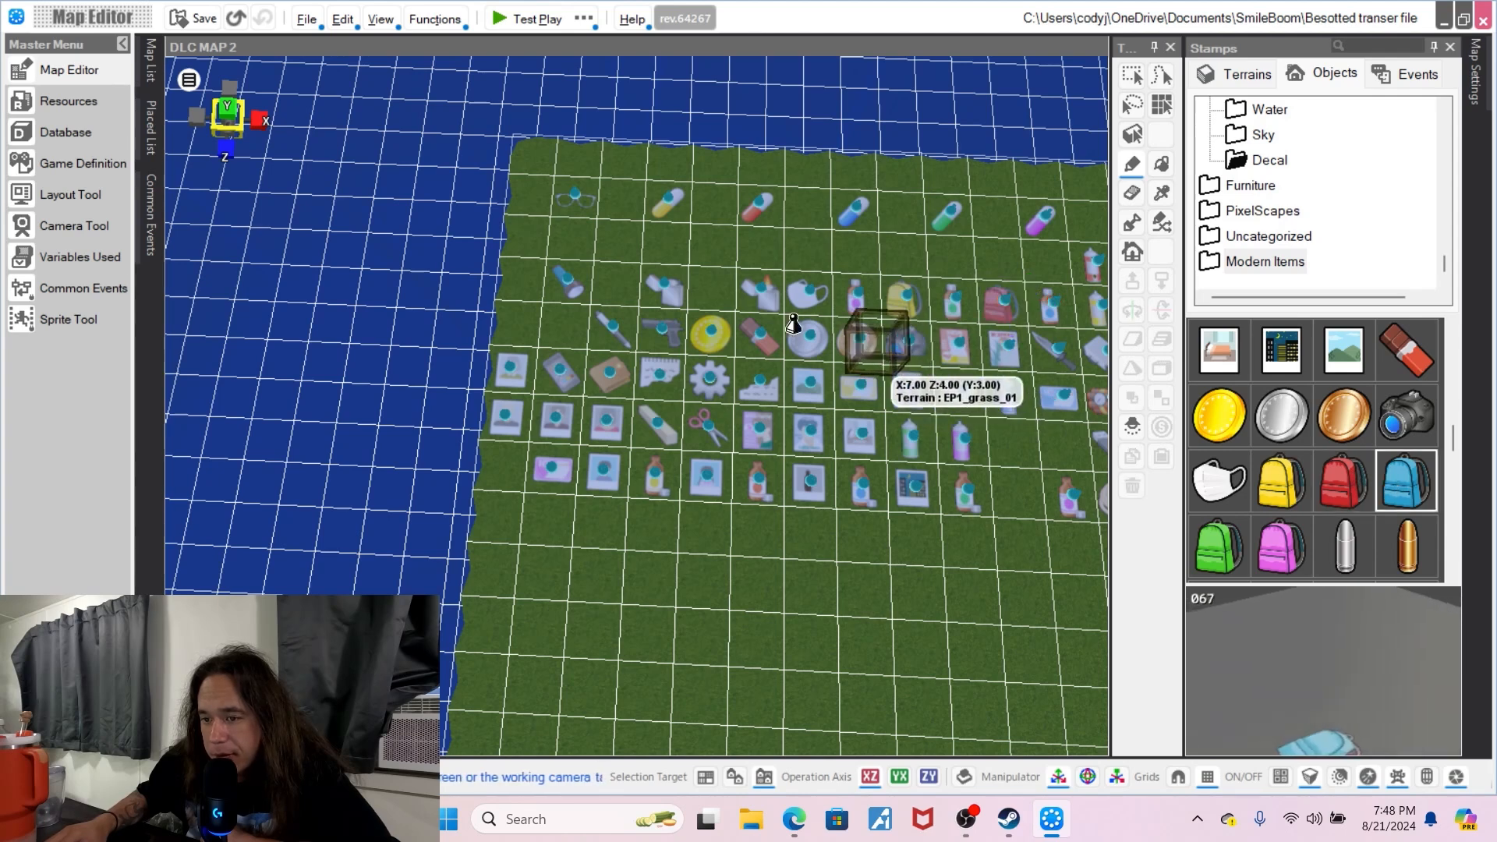
{"action": "left_click", "coordinate": [718, 249]}
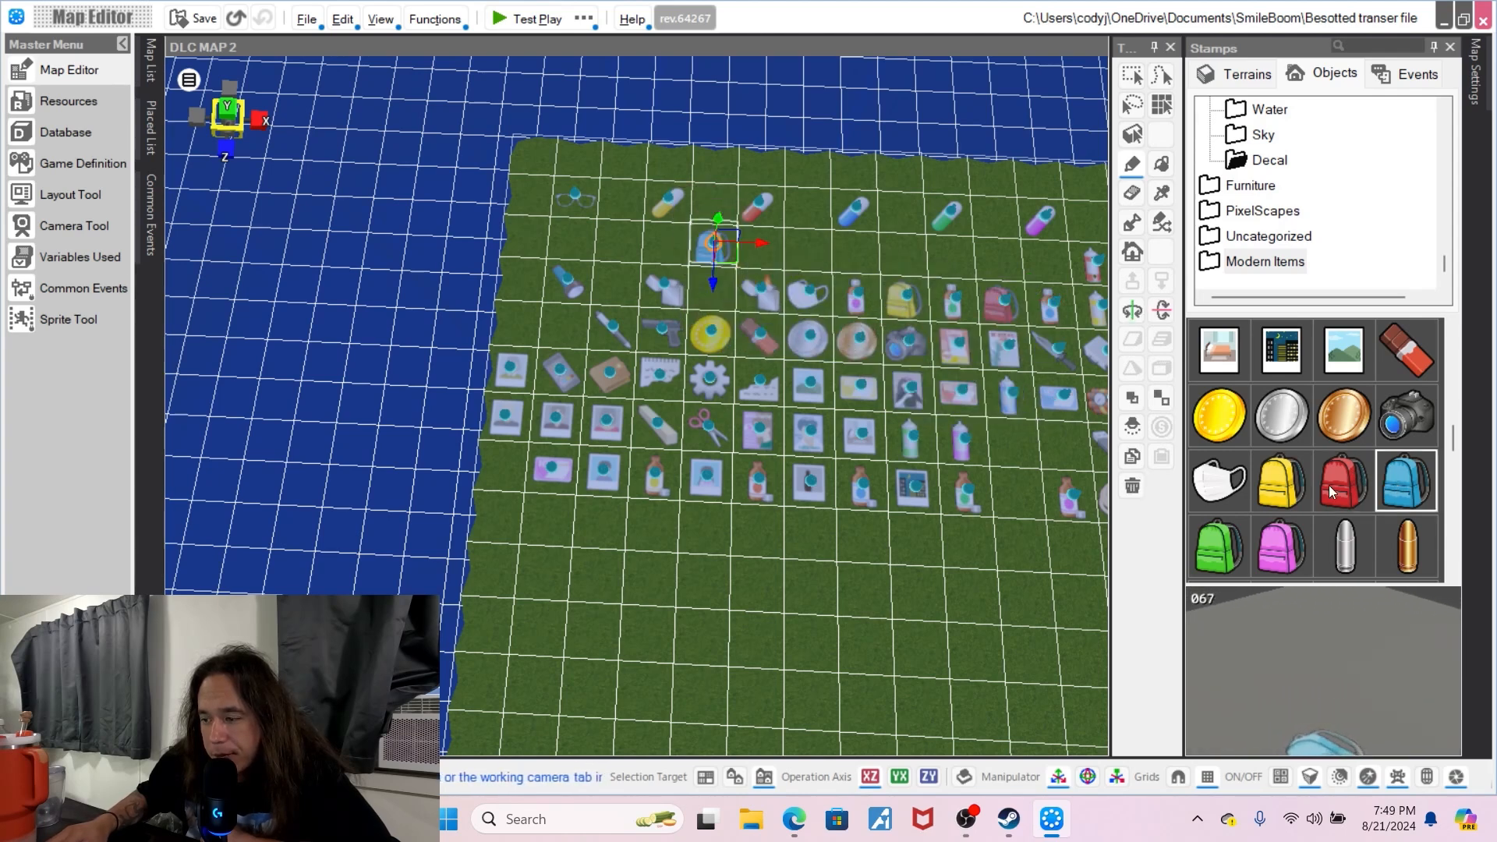
{"action": "left_click", "coordinate": [1241, 537]}
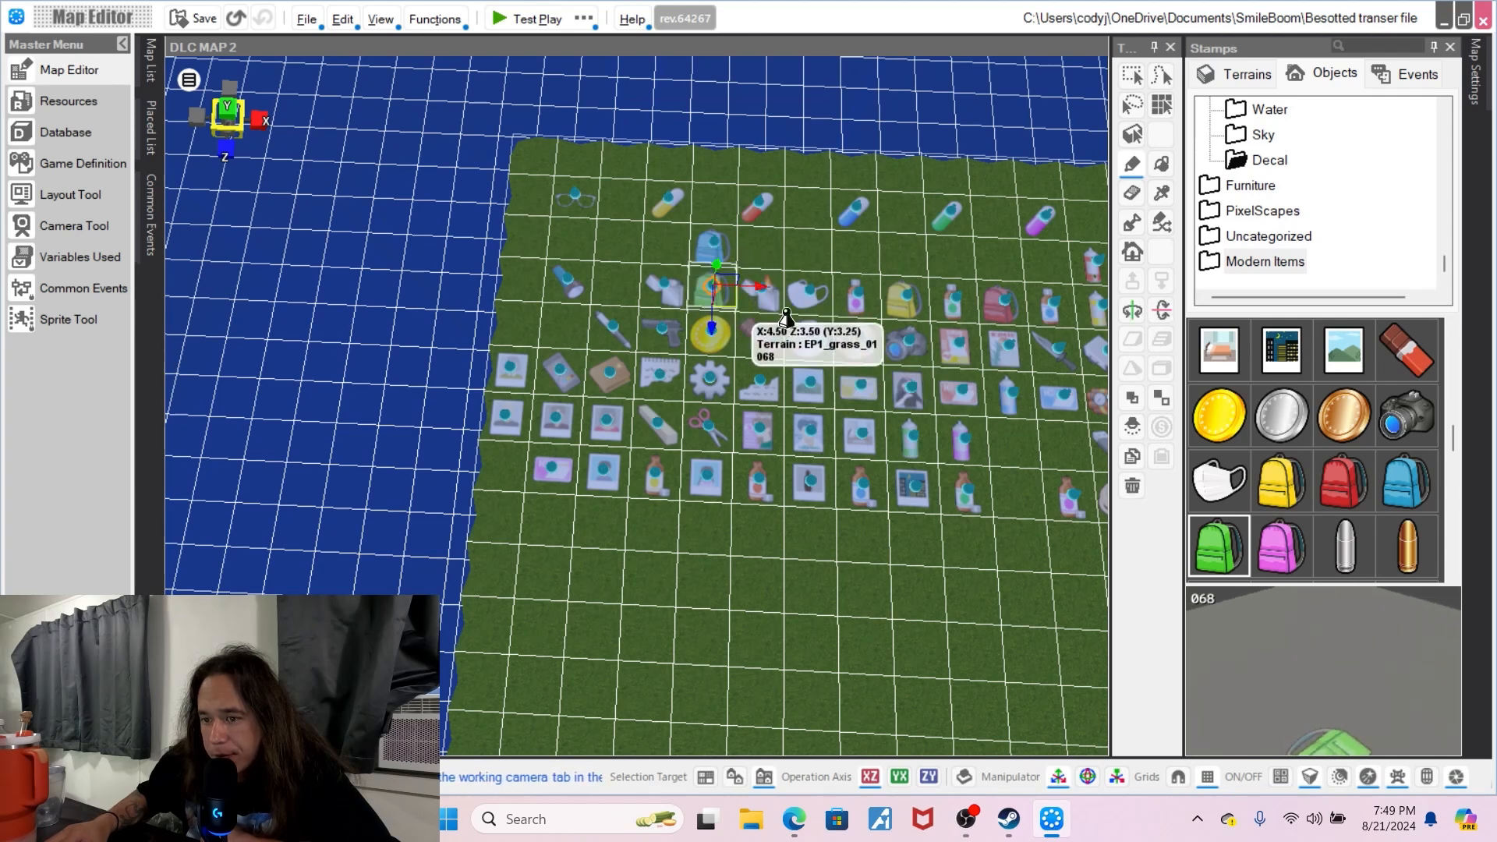
{"action": "left_click", "coordinate": [563, 326]}
- Place the silver bullet beside the pink backpack and the bronze bullet directly behind it at the grass edge
{"action": "left_click", "coordinate": [1359, 555]}
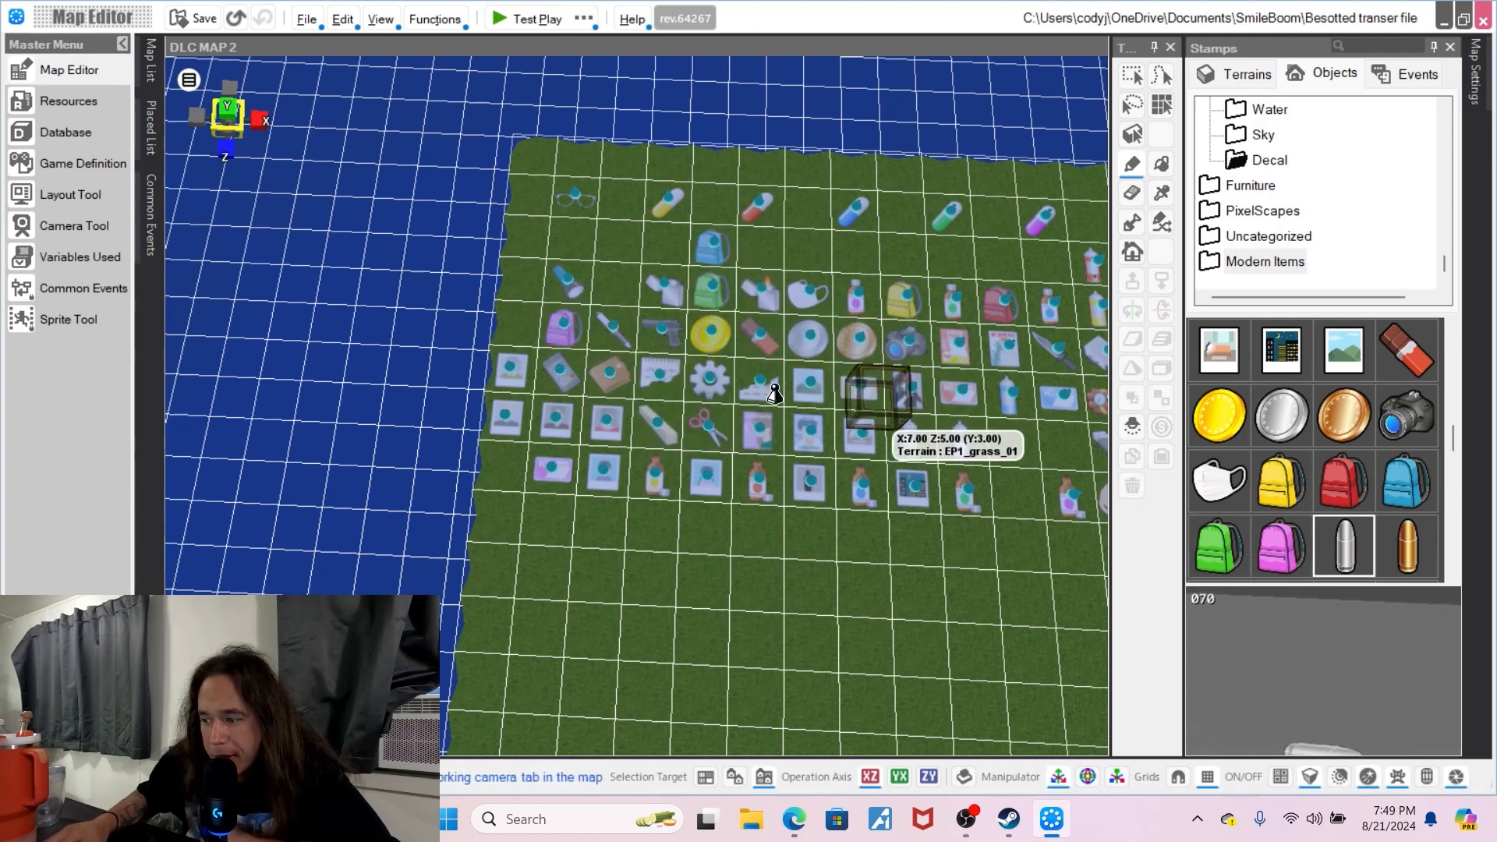
{"action": "left_click", "coordinate": [523, 334]}
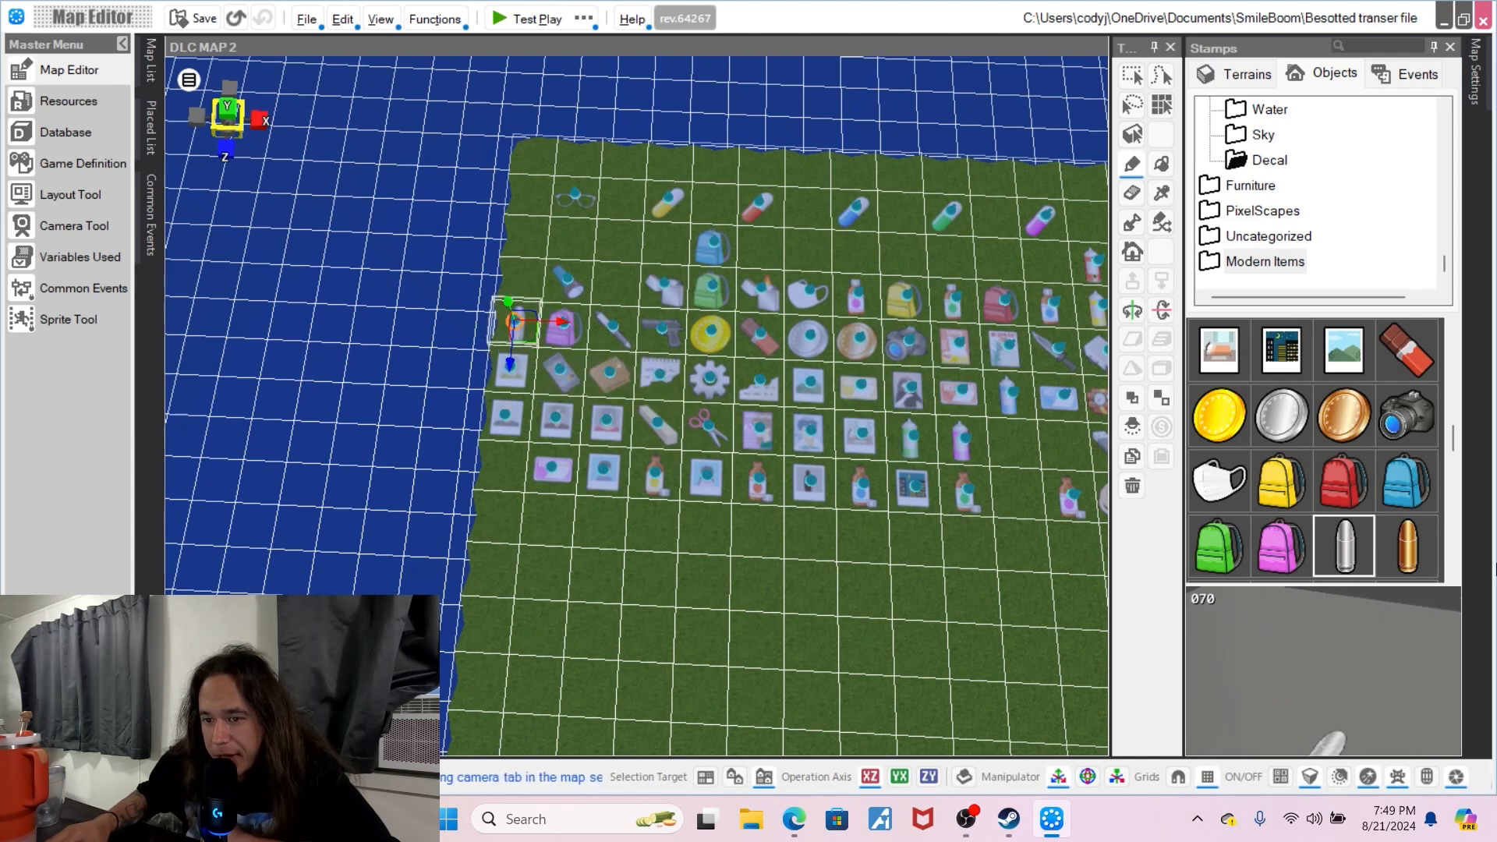
{"action": "left_click", "coordinate": [1408, 545]}
{"action": "left_click", "coordinate": [518, 276]}
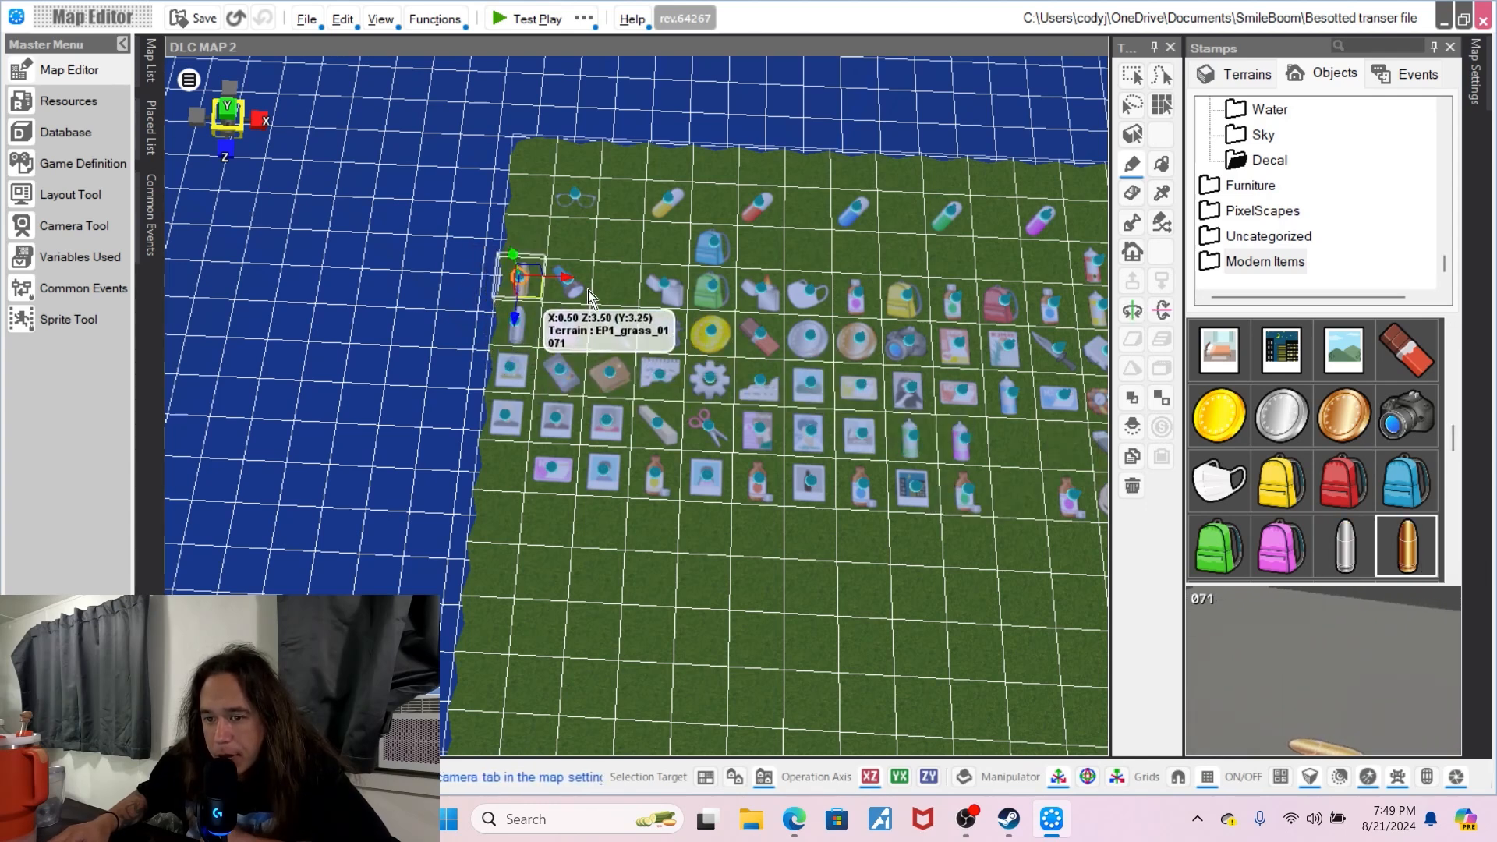
- Place the pink and black bullets in line beside the pink spray can, and the yellow-and-silver bullet between the last pill bottles in front
{"action": "scroll", "coordinate": [1406, 472], "scroll_direction": "down", "scroll_amount": 2}
{"action": "scroll", "coordinate": [1402, 471], "scroll_direction": "down", "scroll_amount": 2}
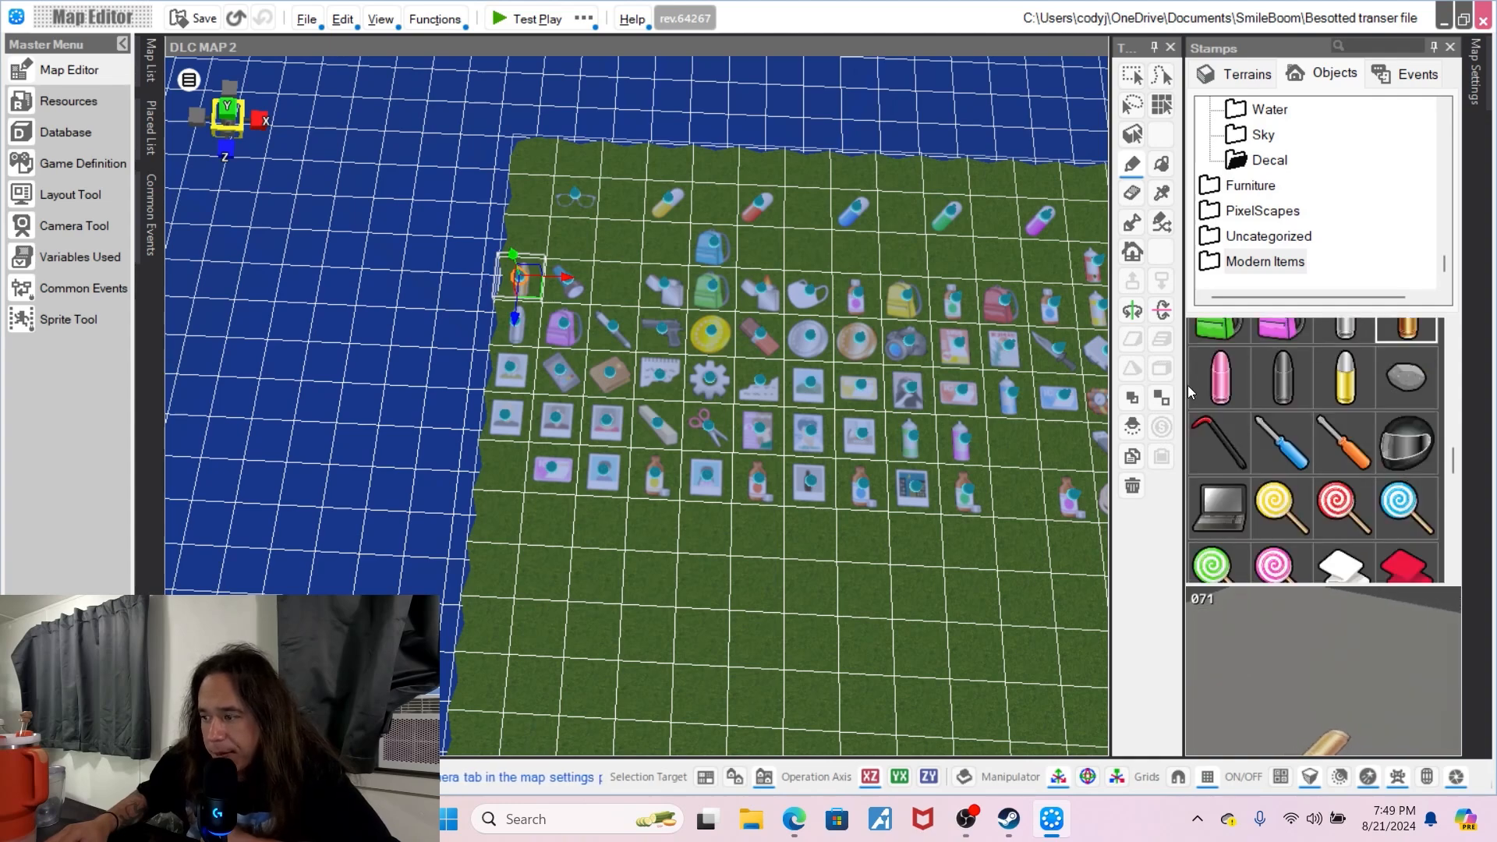
{"action": "left_click", "coordinate": [1232, 386]}
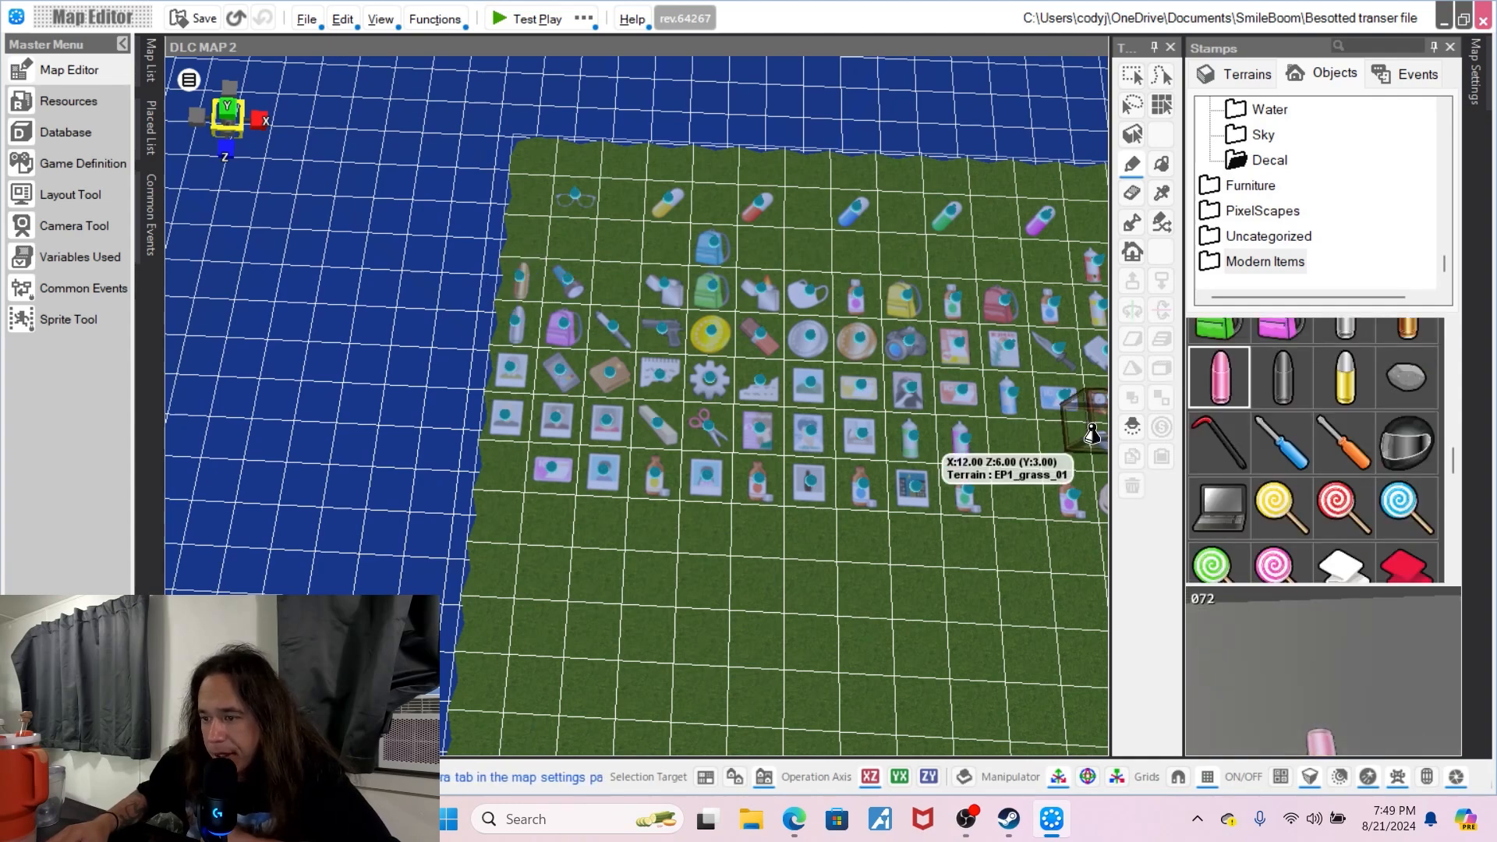
{"action": "left_click", "coordinate": [1017, 443]}
{"action": "left_click", "coordinate": [1282, 378]}
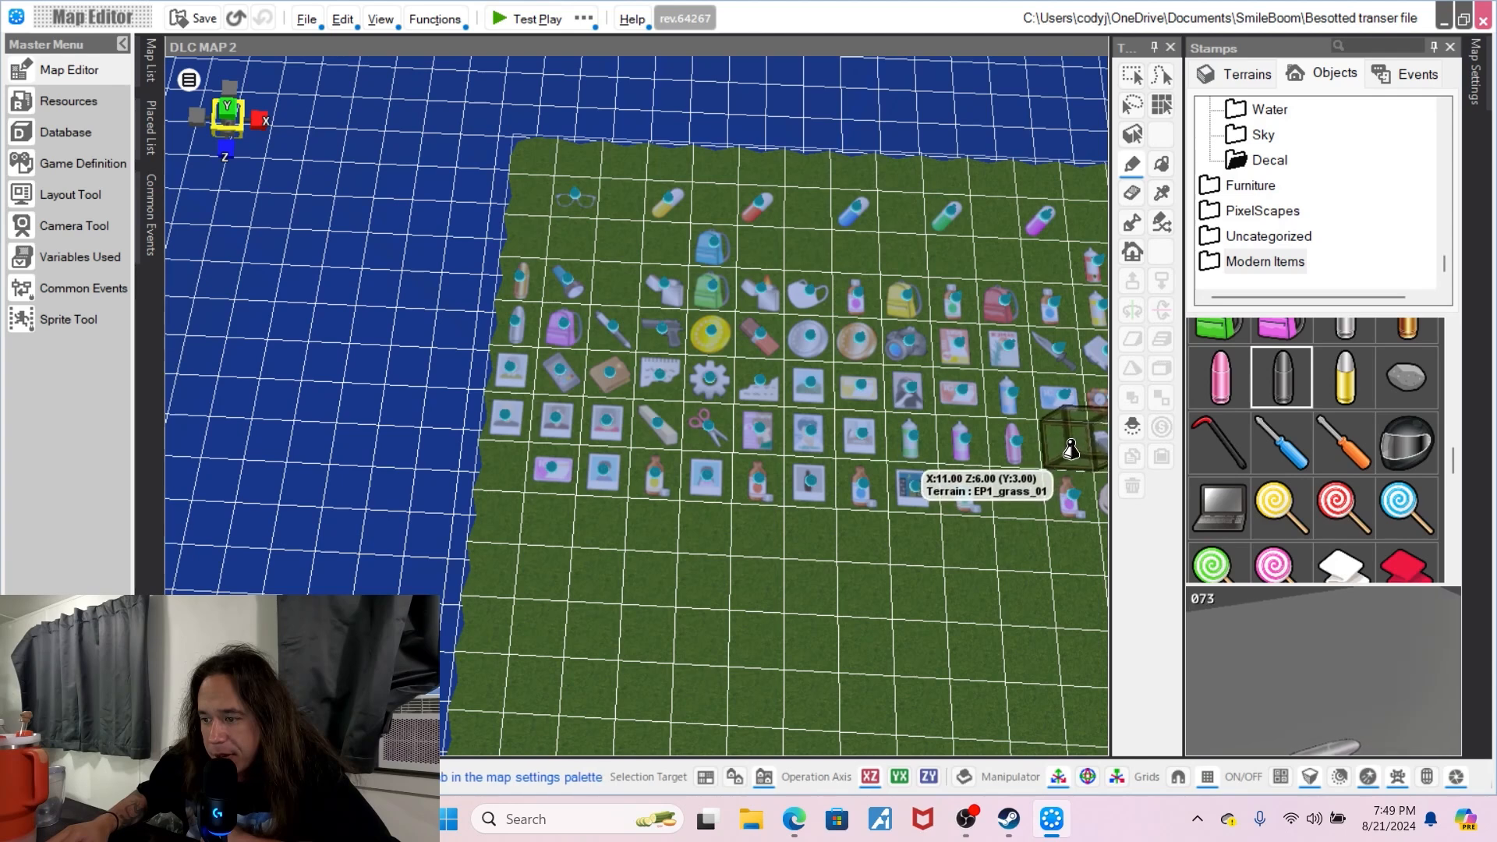
{"action": "left_click", "coordinate": [1068, 443]}
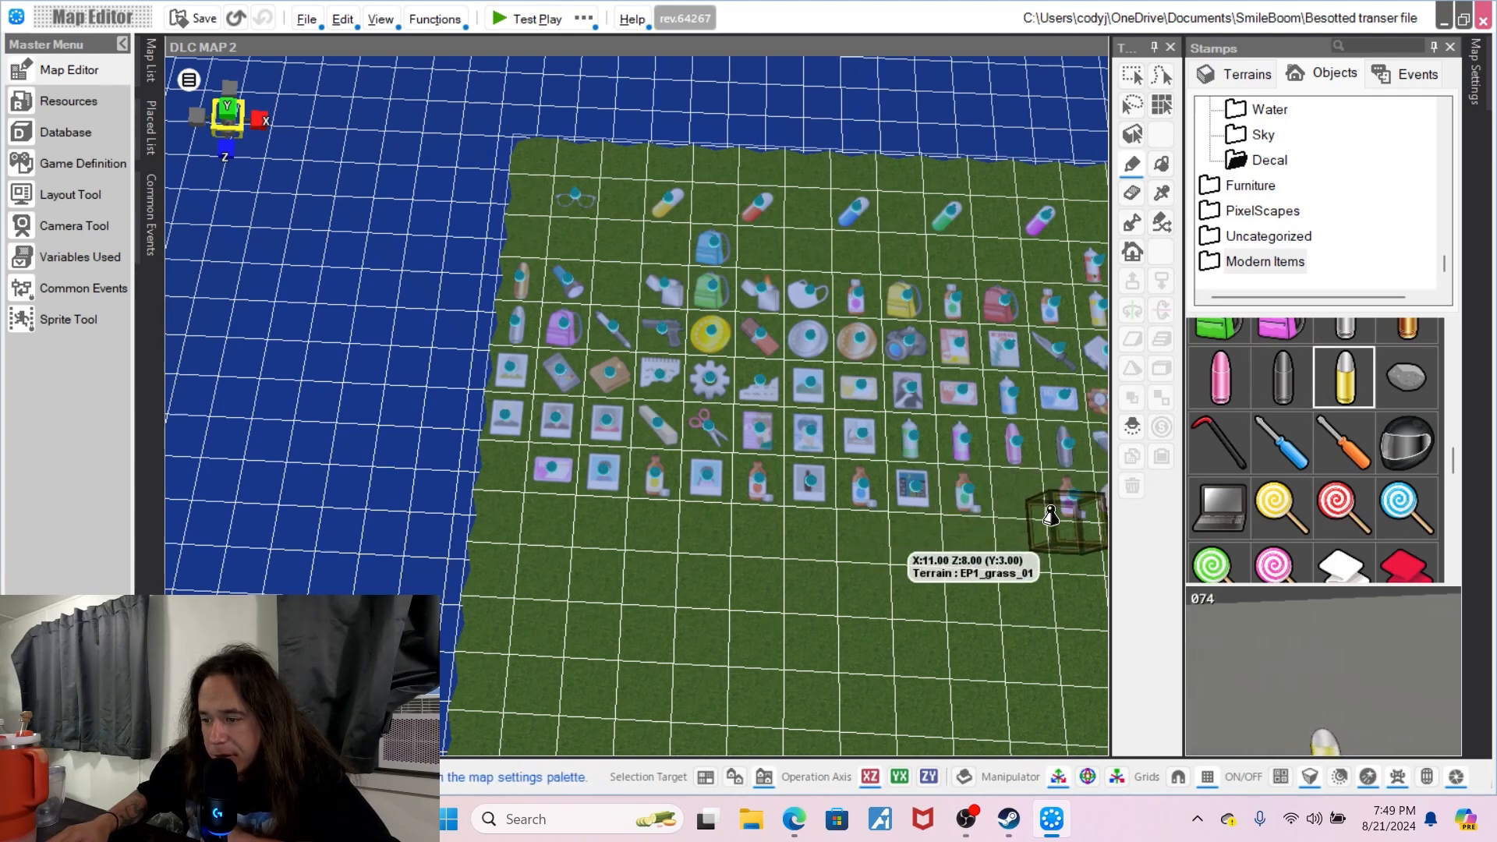
{"action": "left_click", "coordinate": [1021, 493]}
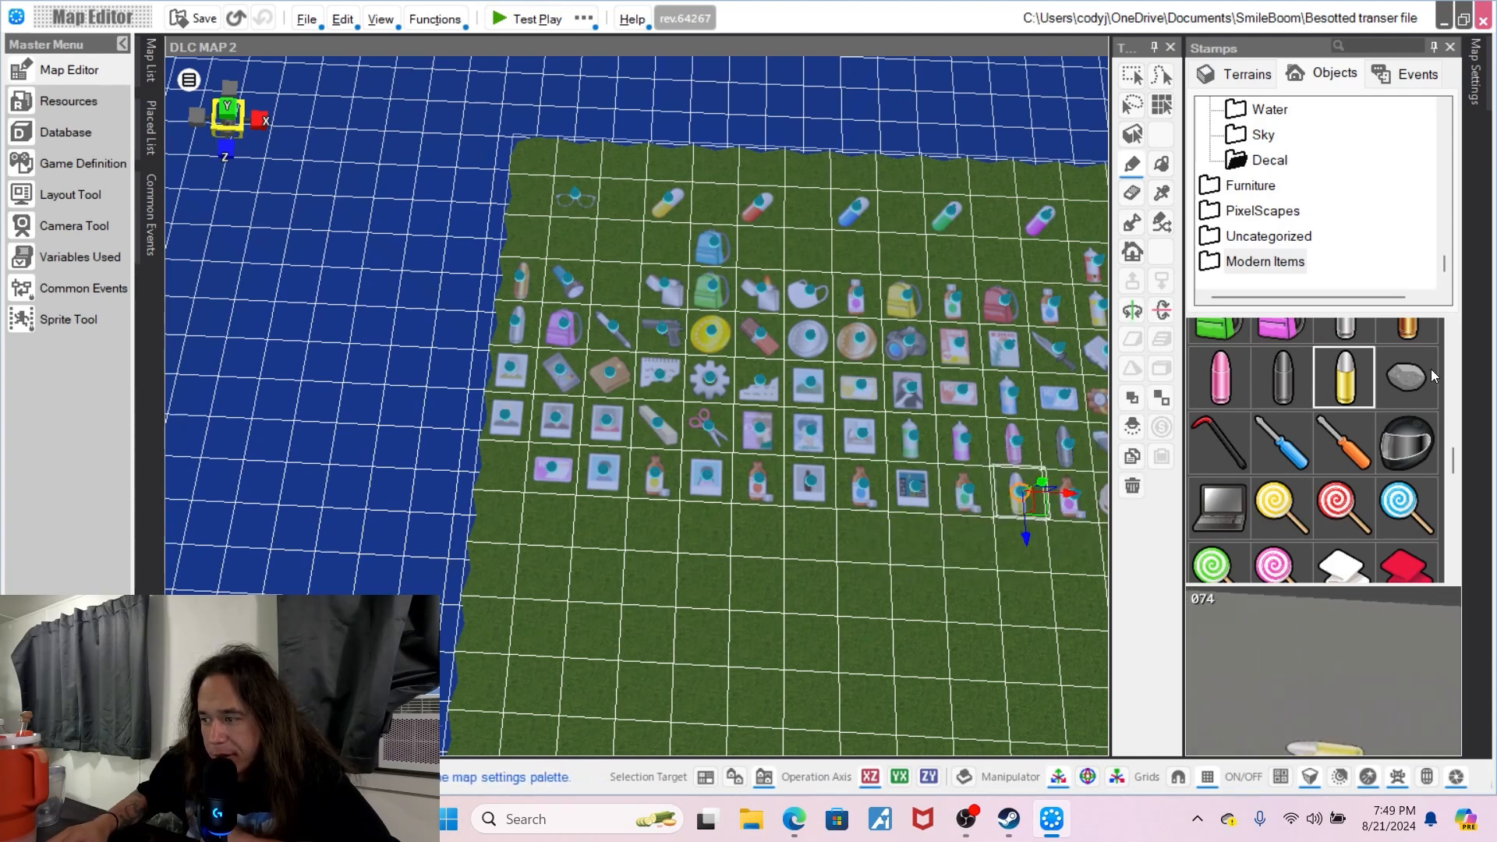
- Place the rock behind the white face mask, the crowbar between it and the blue backpack, and the blue screwdriver in the gap one row forward
{"action": "left_click", "coordinate": [811, 249]}
{"action": "left_click", "coordinate": [1221, 442]}
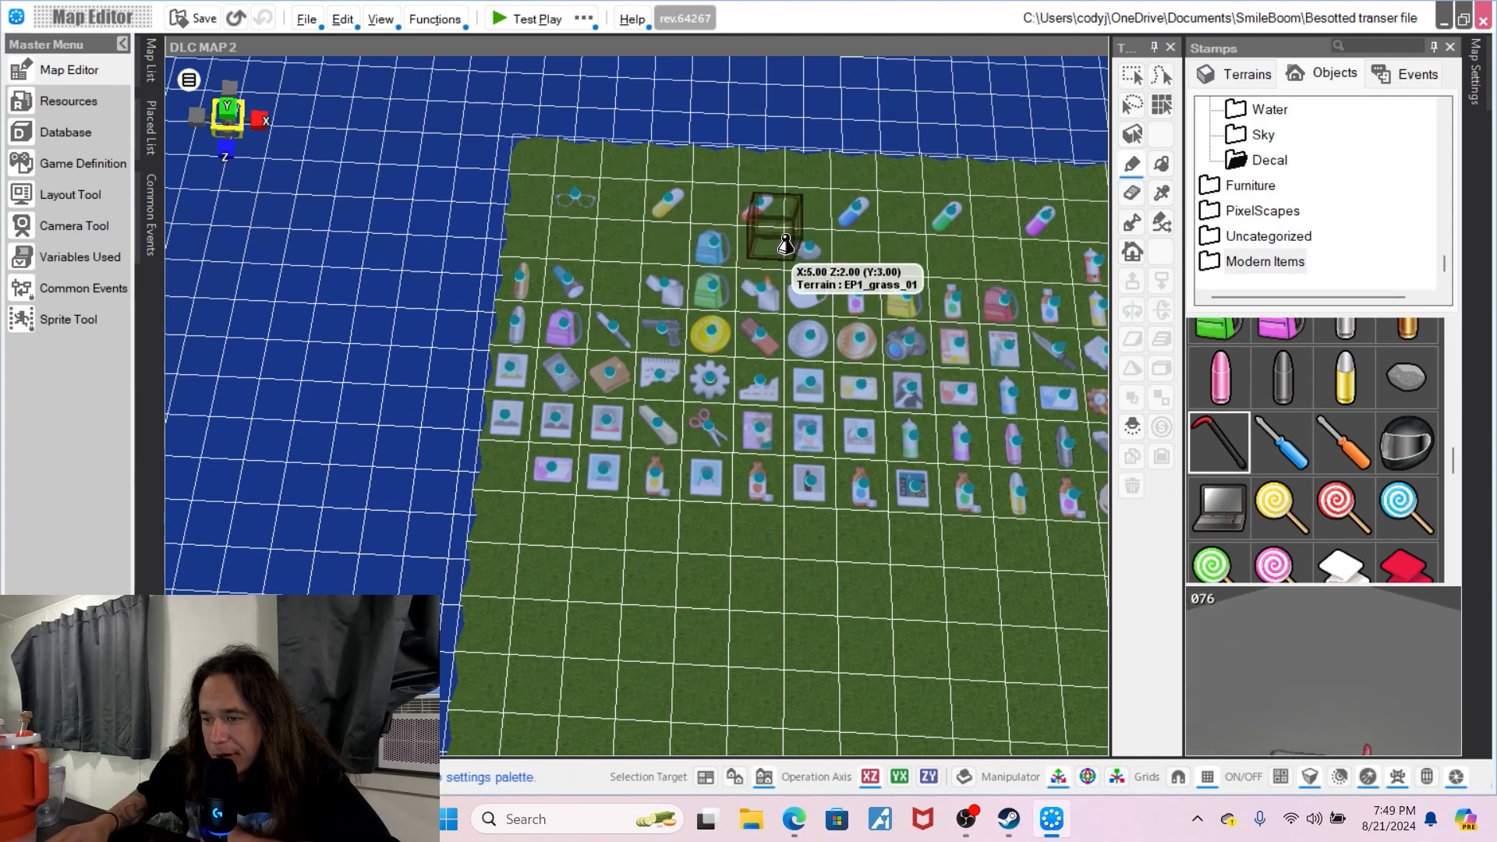
{"action": "left_click", "coordinate": [766, 256]}
{"action": "left_click", "coordinate": [1288, 455]}
{"action": "left_click", "coordinate": [622, 286]}
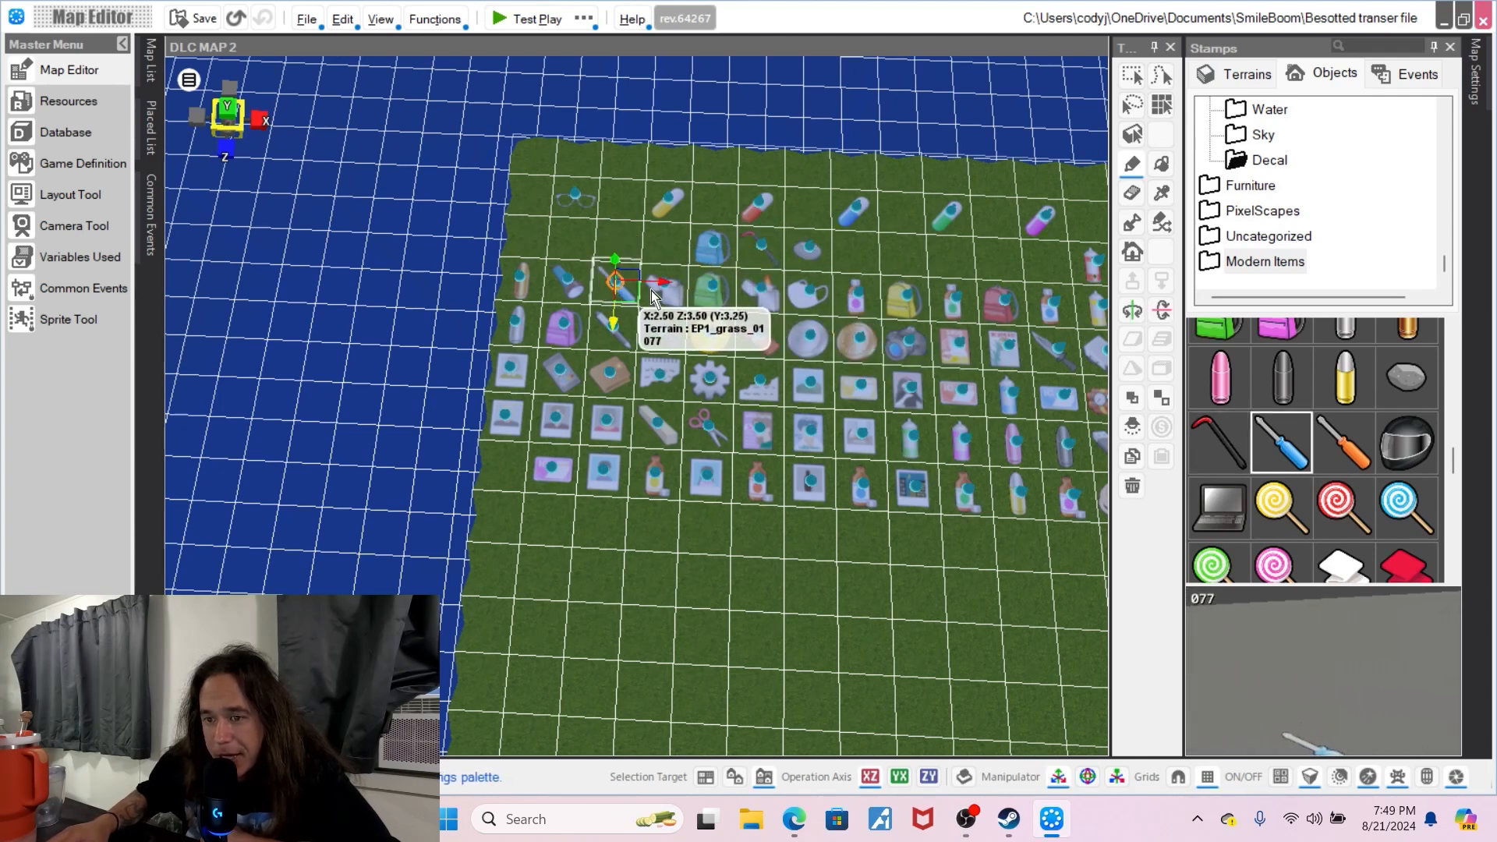
- Place the orange screwdriver, the black helmet and the laptop in line beside the blue backpack, ending in front of the glasses
{"action": "left_click", "coordinate": [1357, 455]}
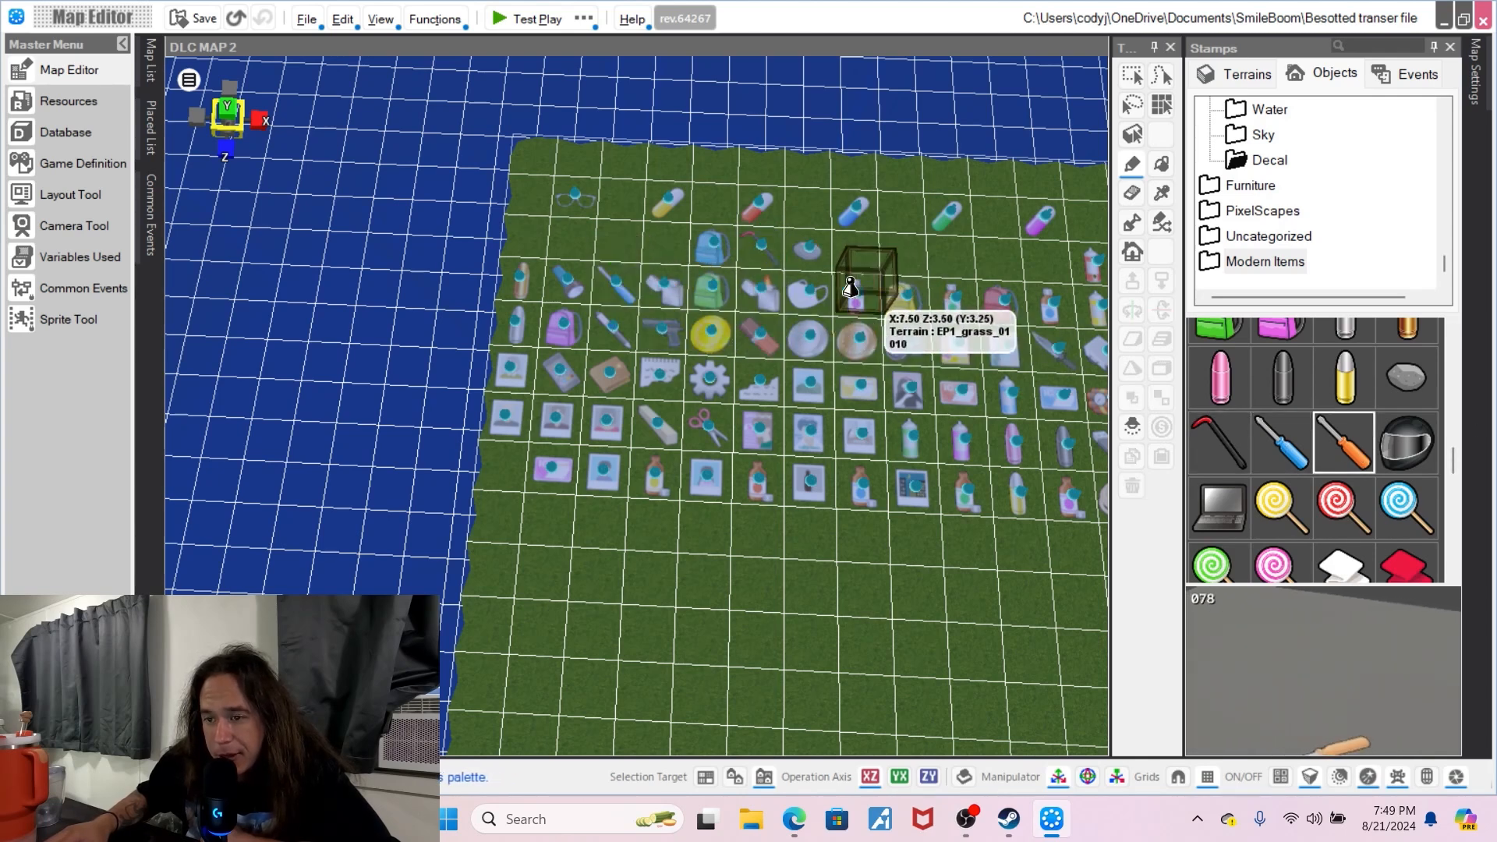
{"action": "left_click", "coordinate": [669, 251]}
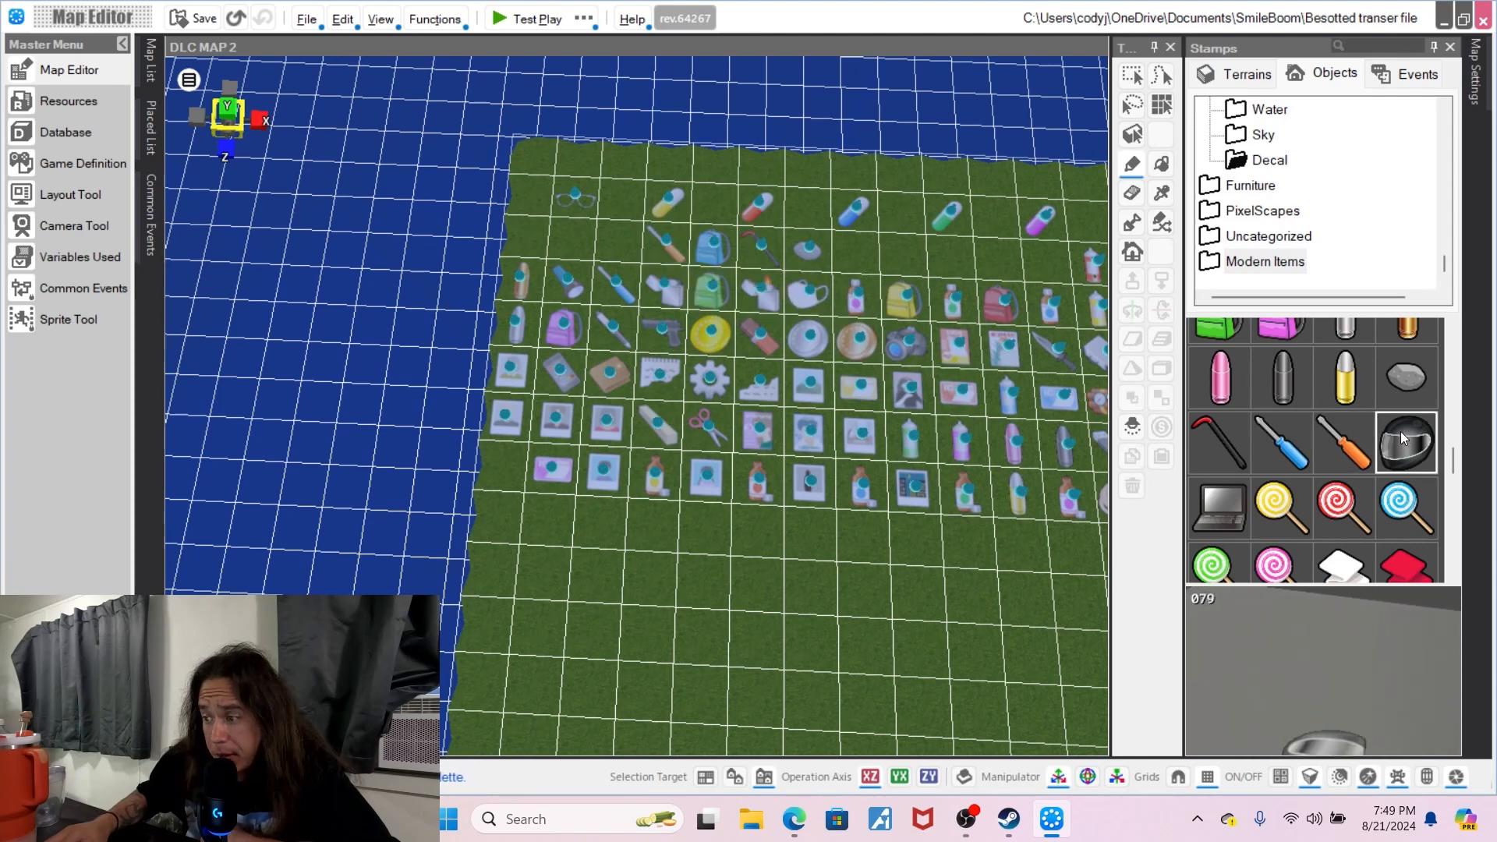
{"action": "left_click", "coordinate": [619, 240]}
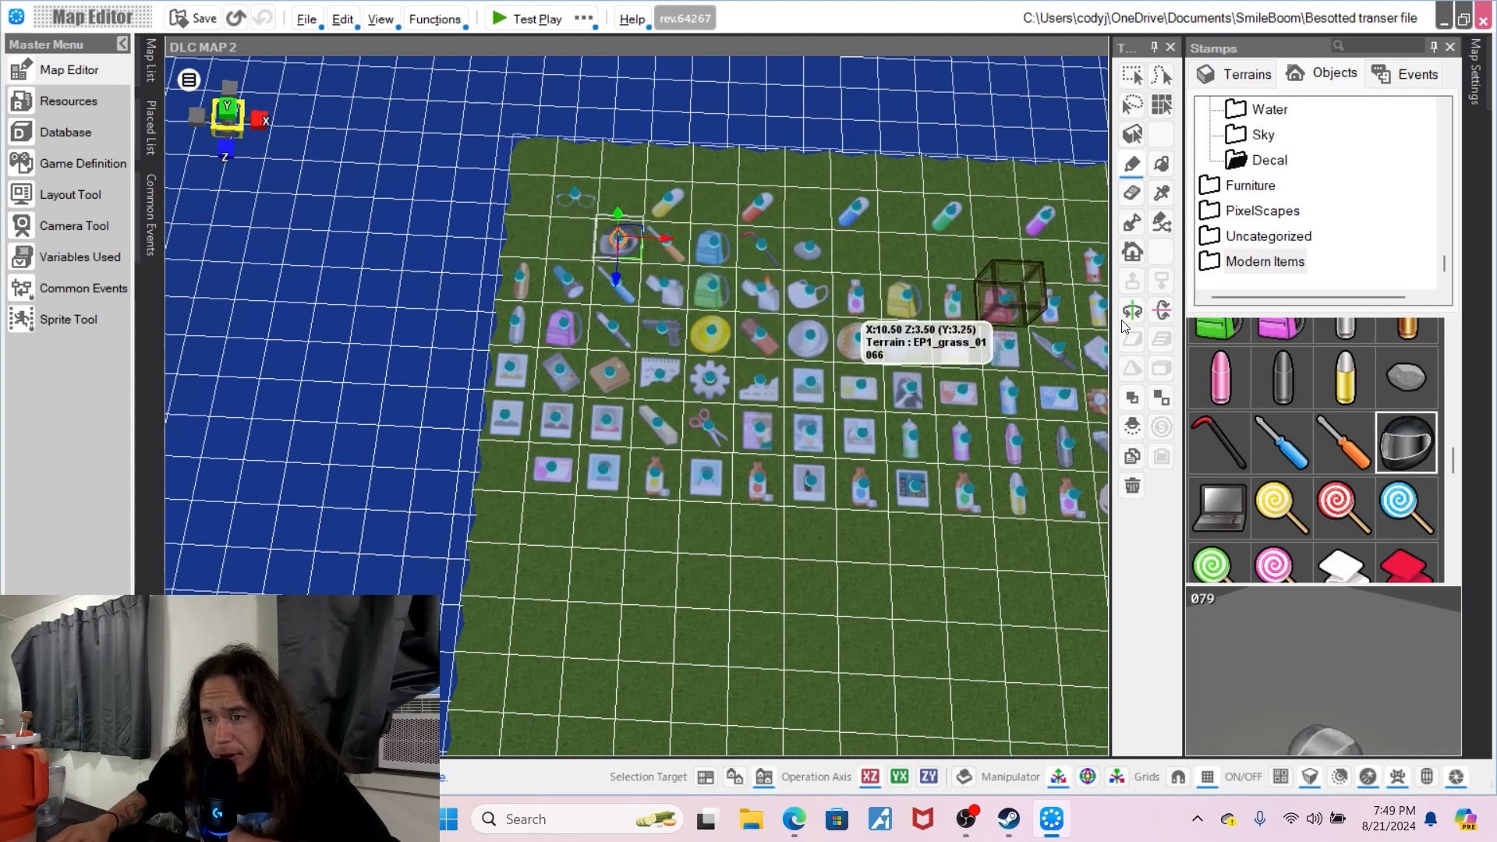
{"action": "left_click", "coordinate": [577, 244]}
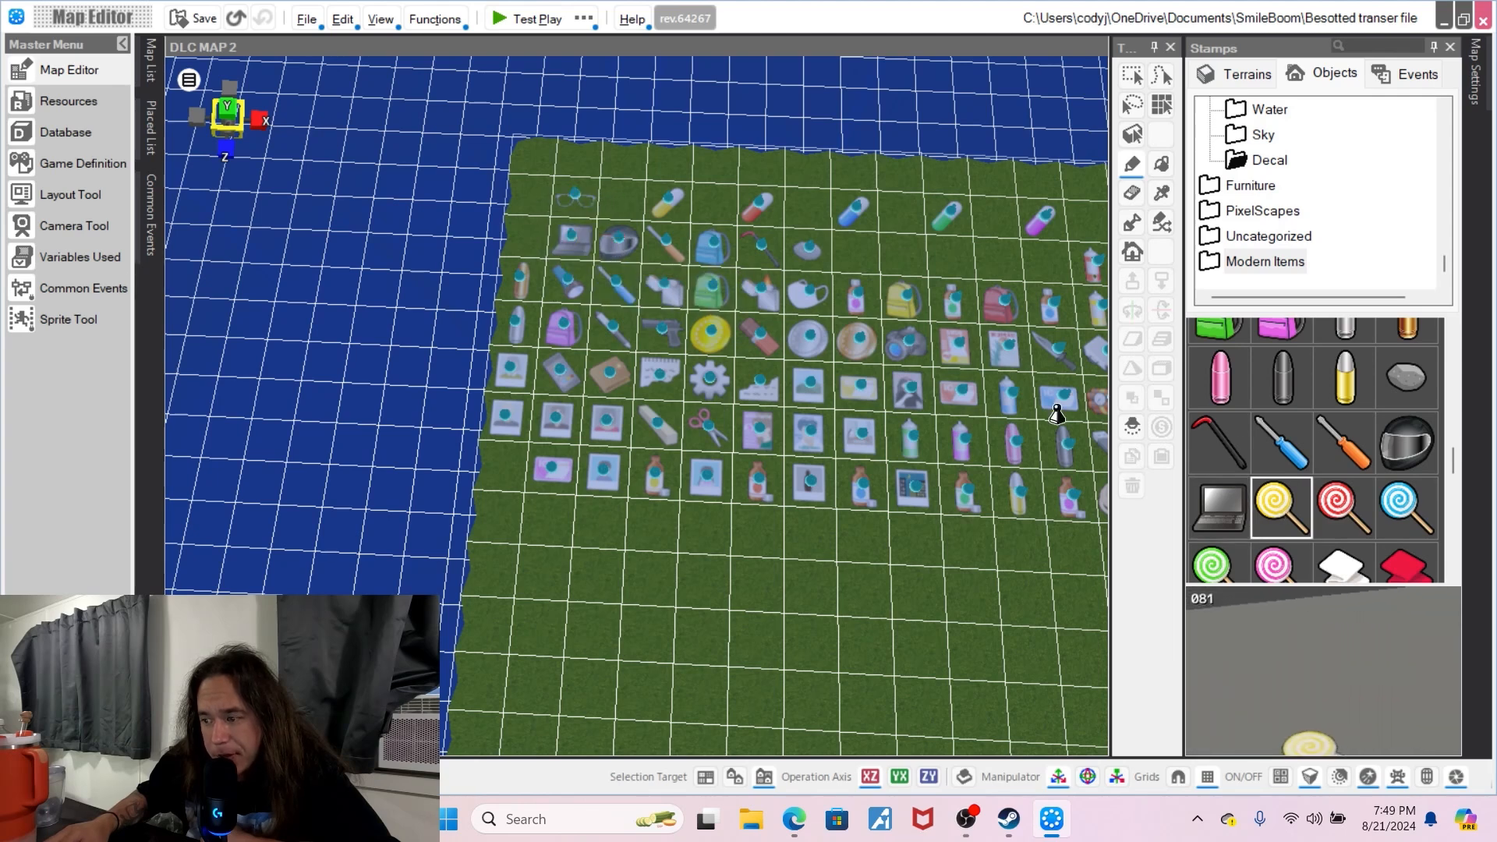
- Place the yellow lollipop between the yellow and red capsules, and the red lollipop between the glasses and the yellow capsule
{"action": "left_click", "coordinate": [714, 201]}
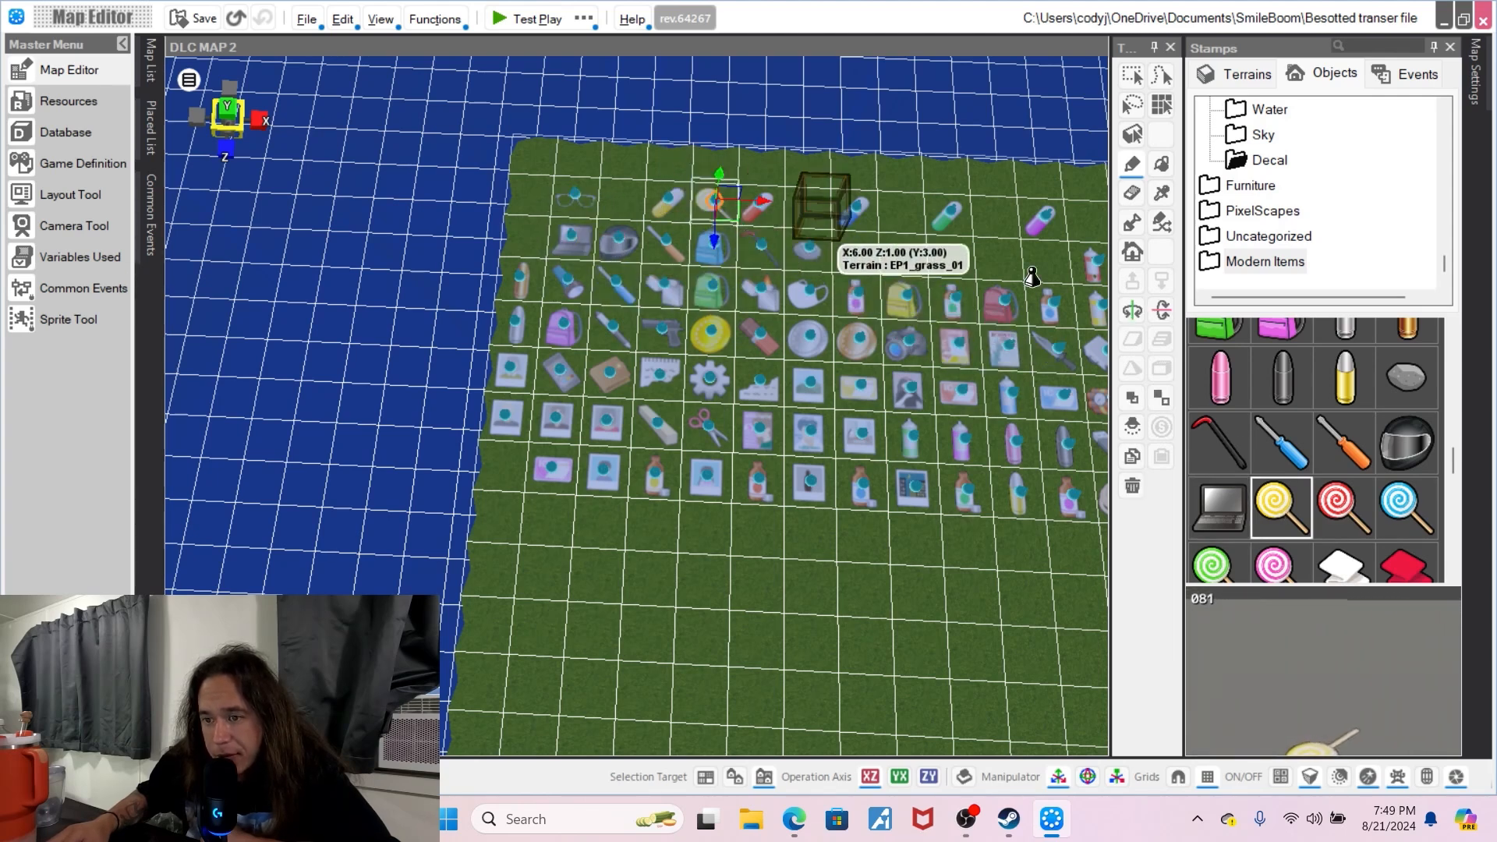
{"action": "left_click", "coordinate": [1360, 513]}
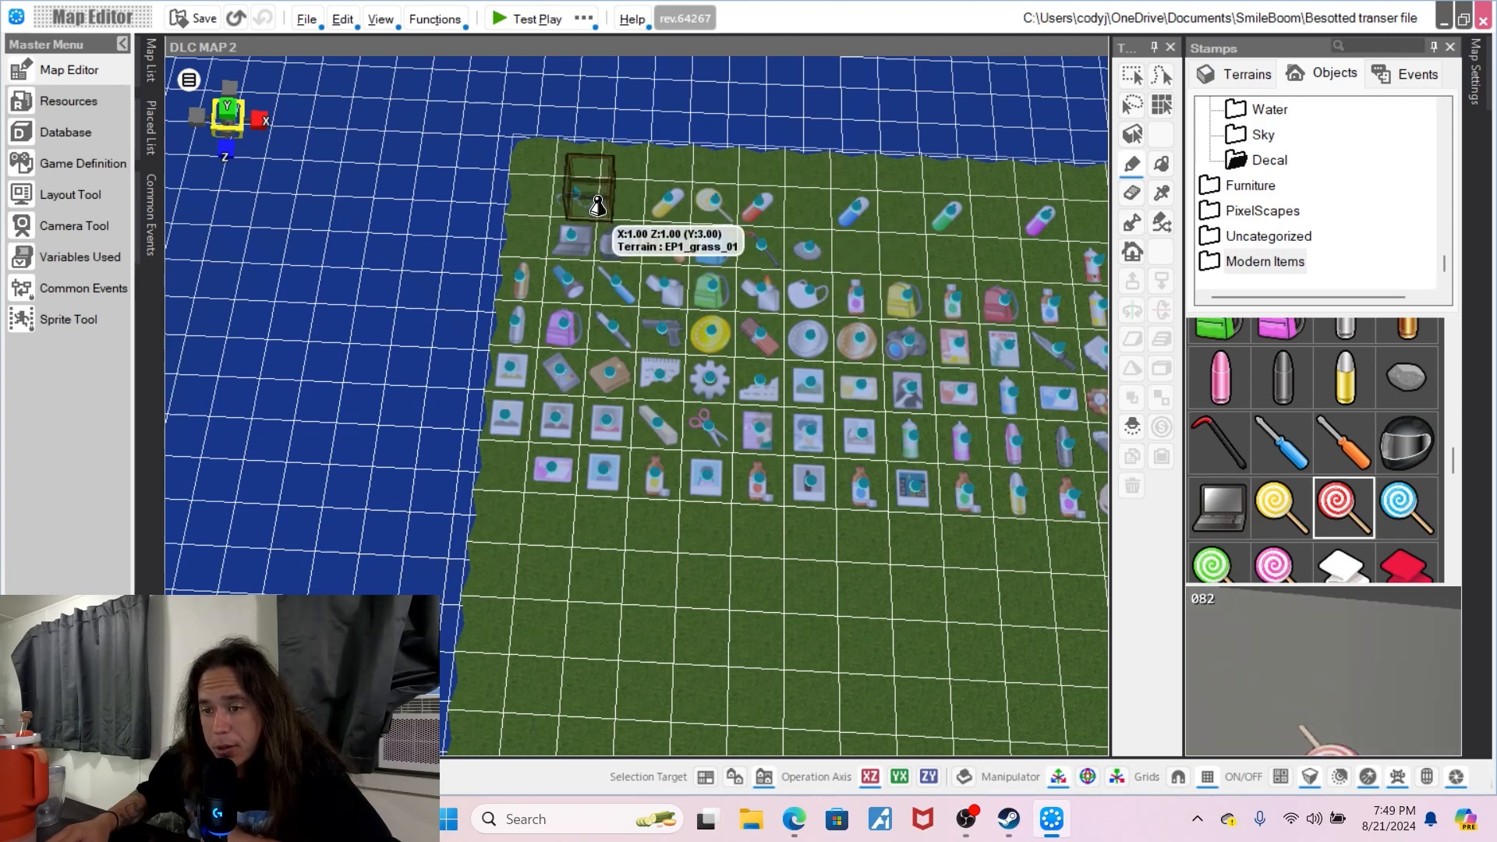
{"action": "left_click", "coordinate": [621, 206]}
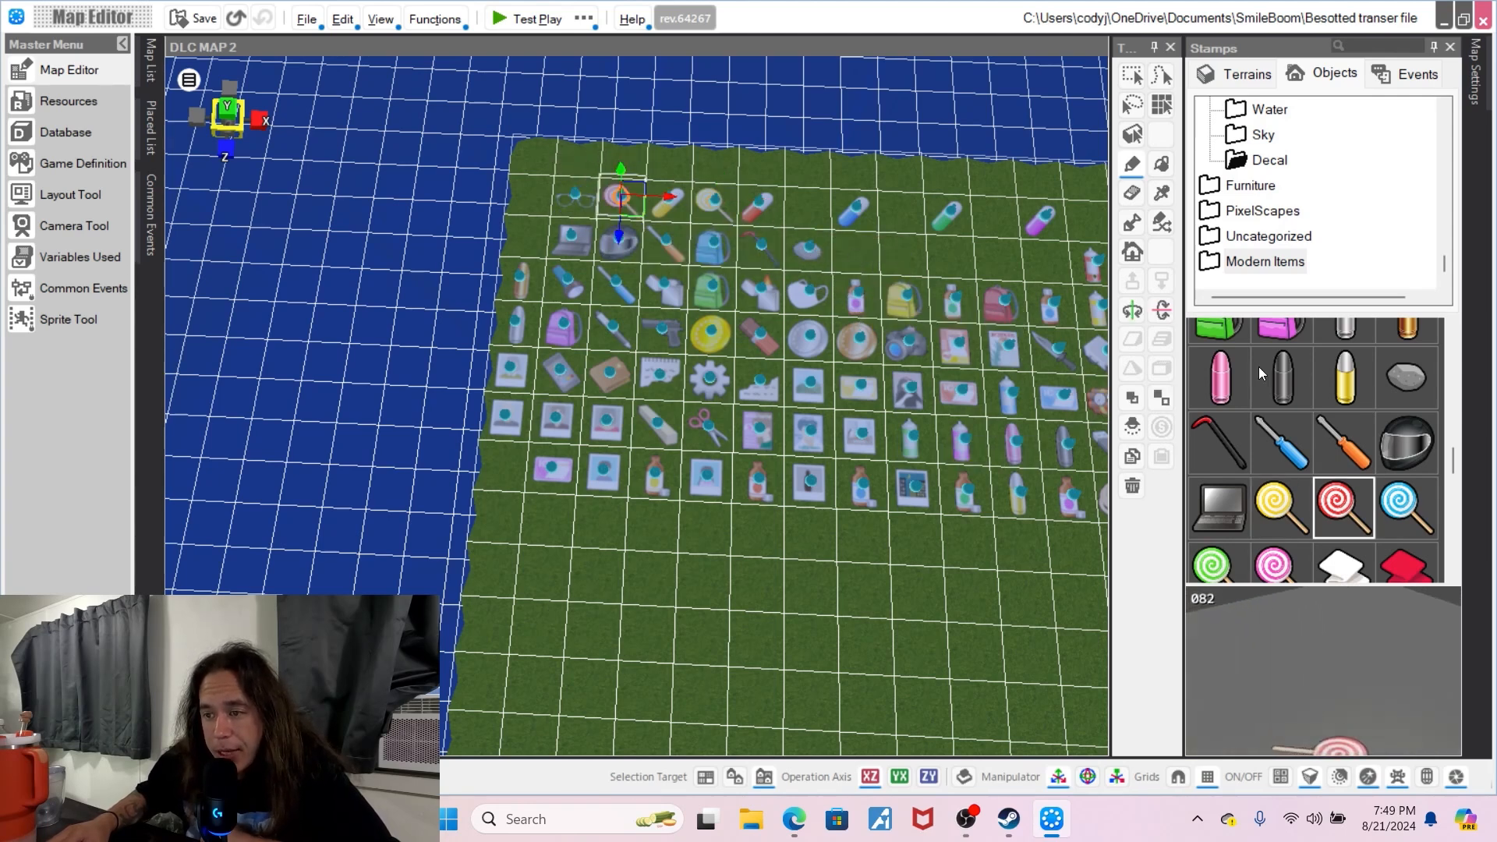
- Place the blue lollipop beside the laptop, the green one directly behind it beside the glasses, and the pink one beside the rock
{"action": "left_click", "coordinate": [1405, 501]}
{"action": "left_click", "coordinate": [520, 233]}
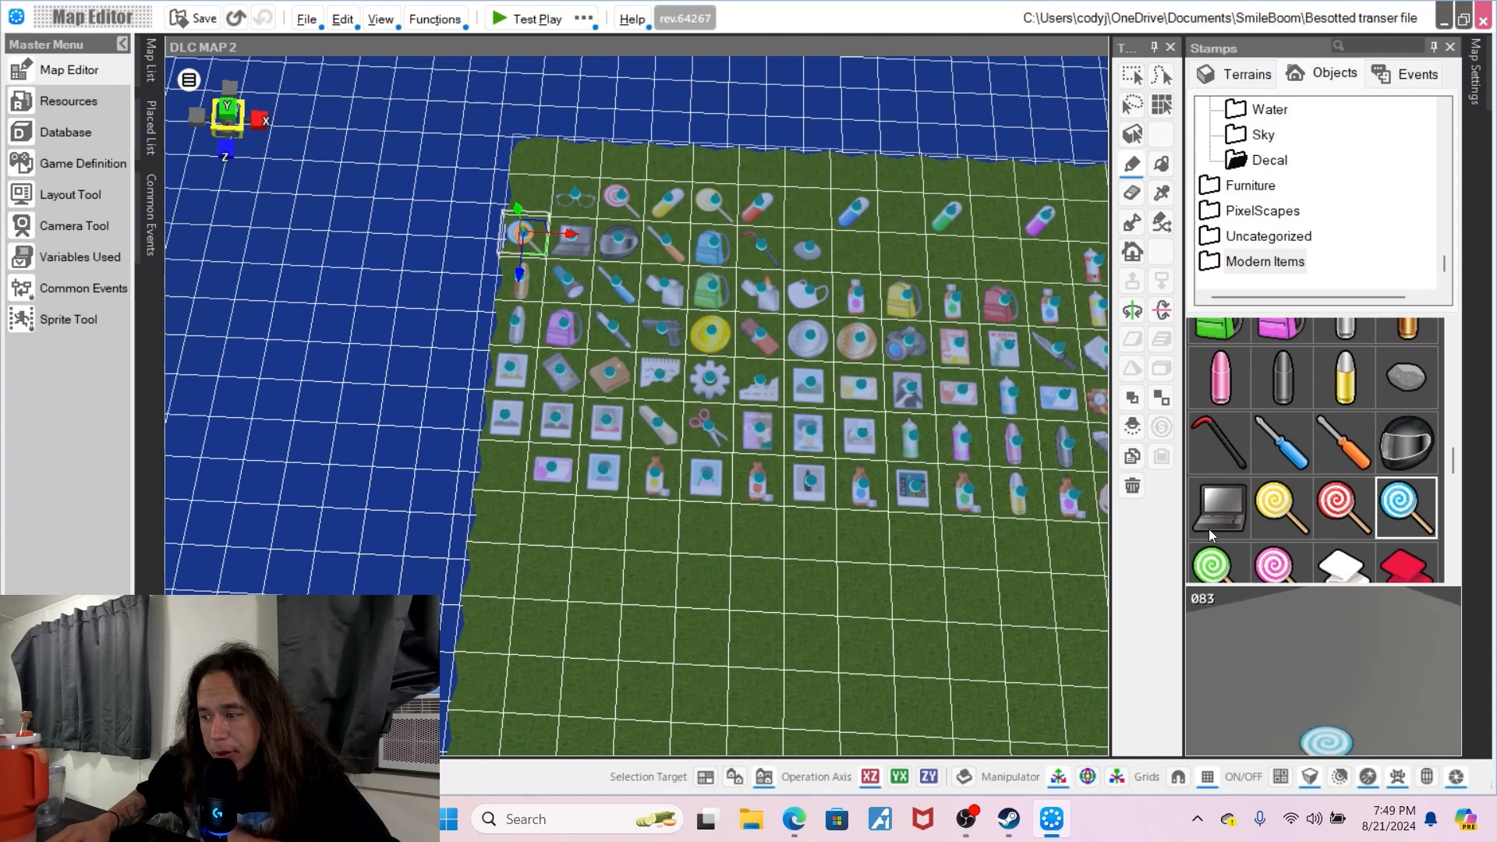
{"action": "left_click", "coordinate": [532, 201]}
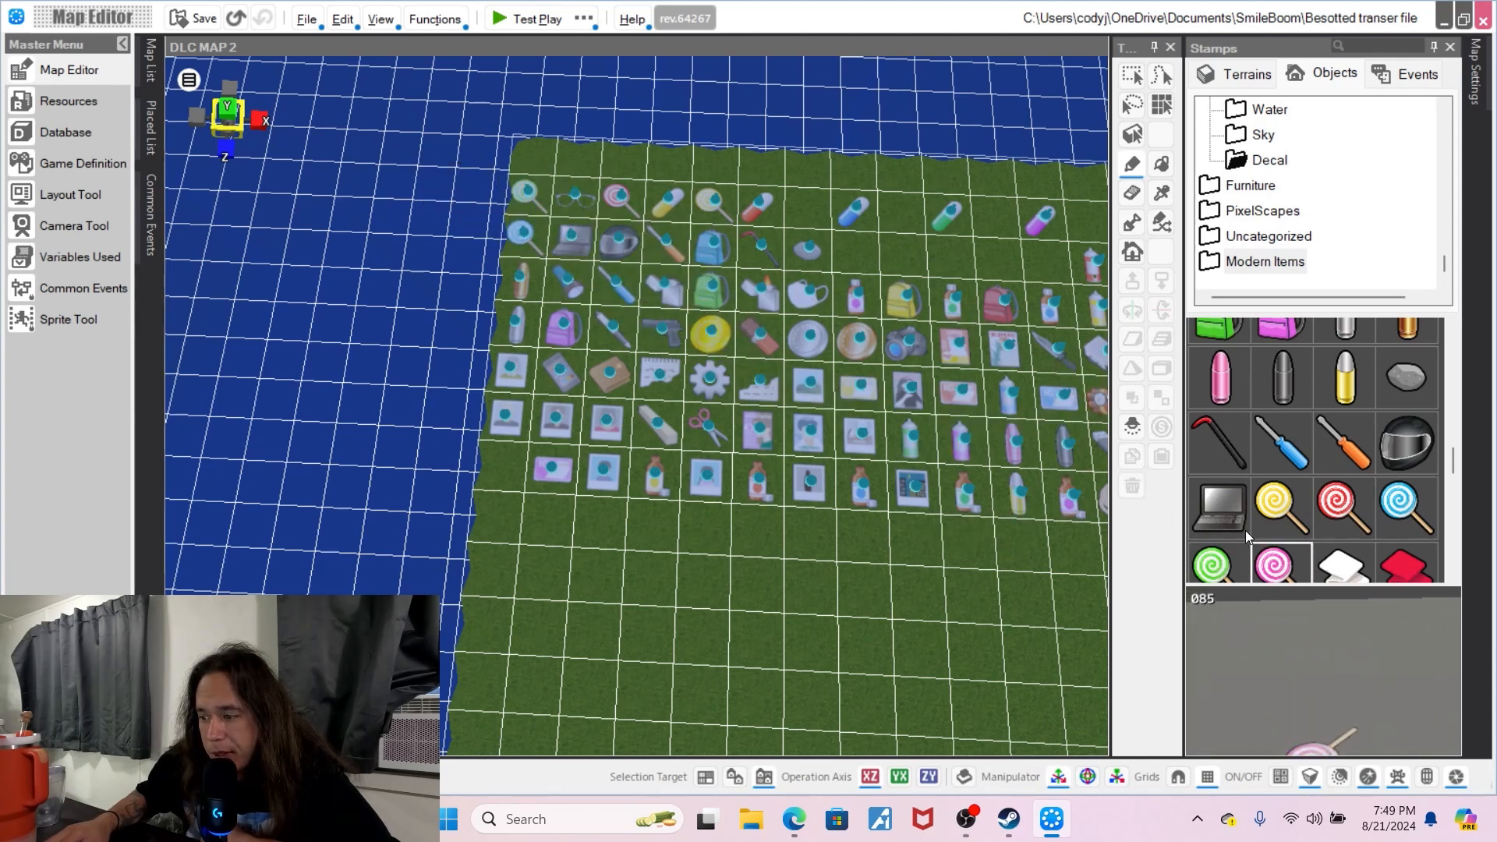
{"action": "left_click", "coordinate": [859, 243]}
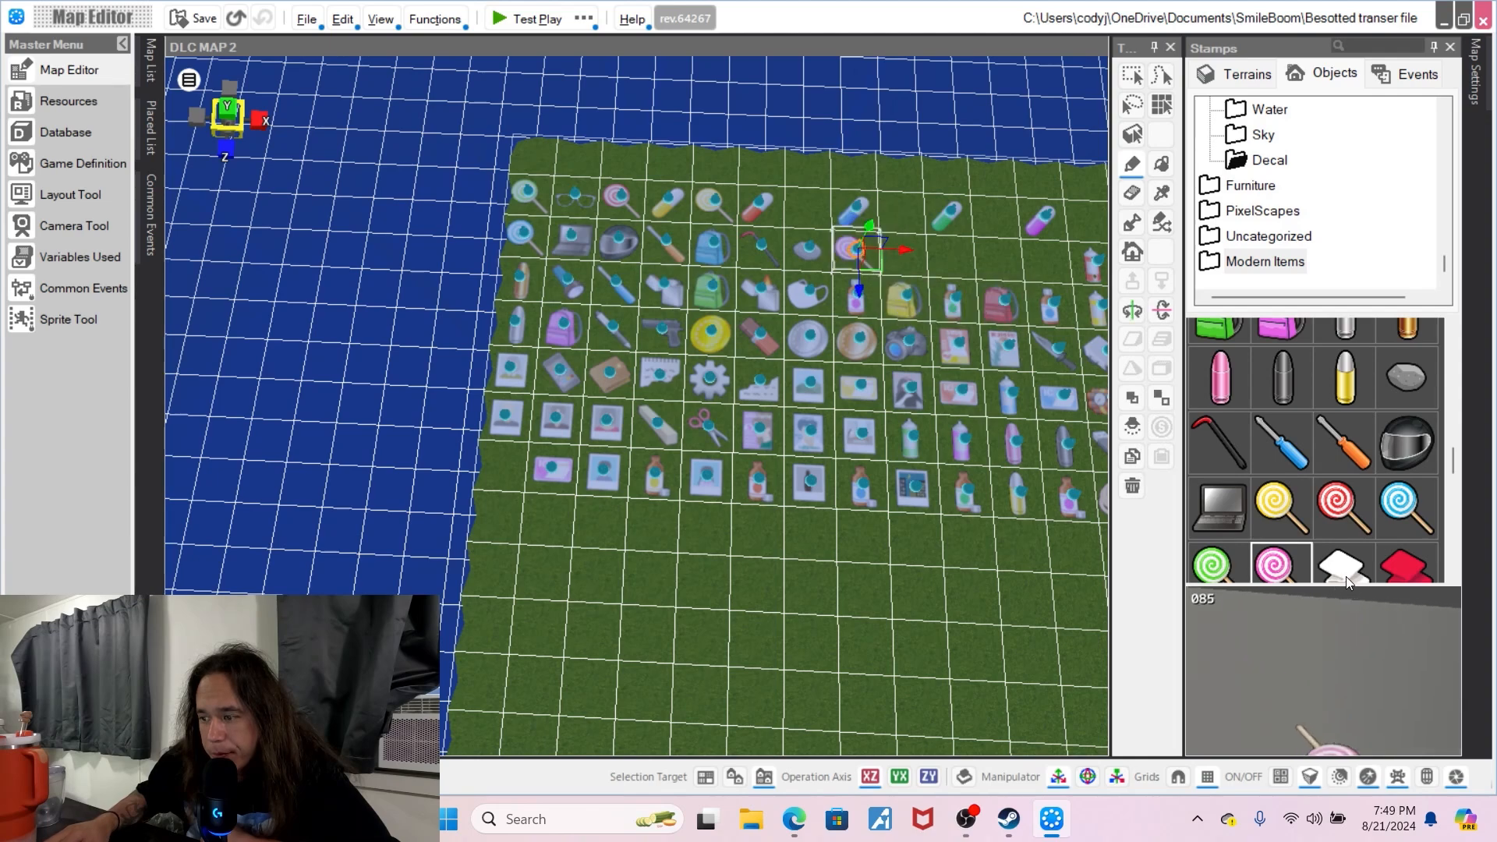
- Place the white folded cloth on the back edge of the grass and the red one in front of it, between the red and blue capsules
{"action": "left_click", "coordinate": [1345, 577]}
{"action": "left_click", "coordinate": [864, 221]}
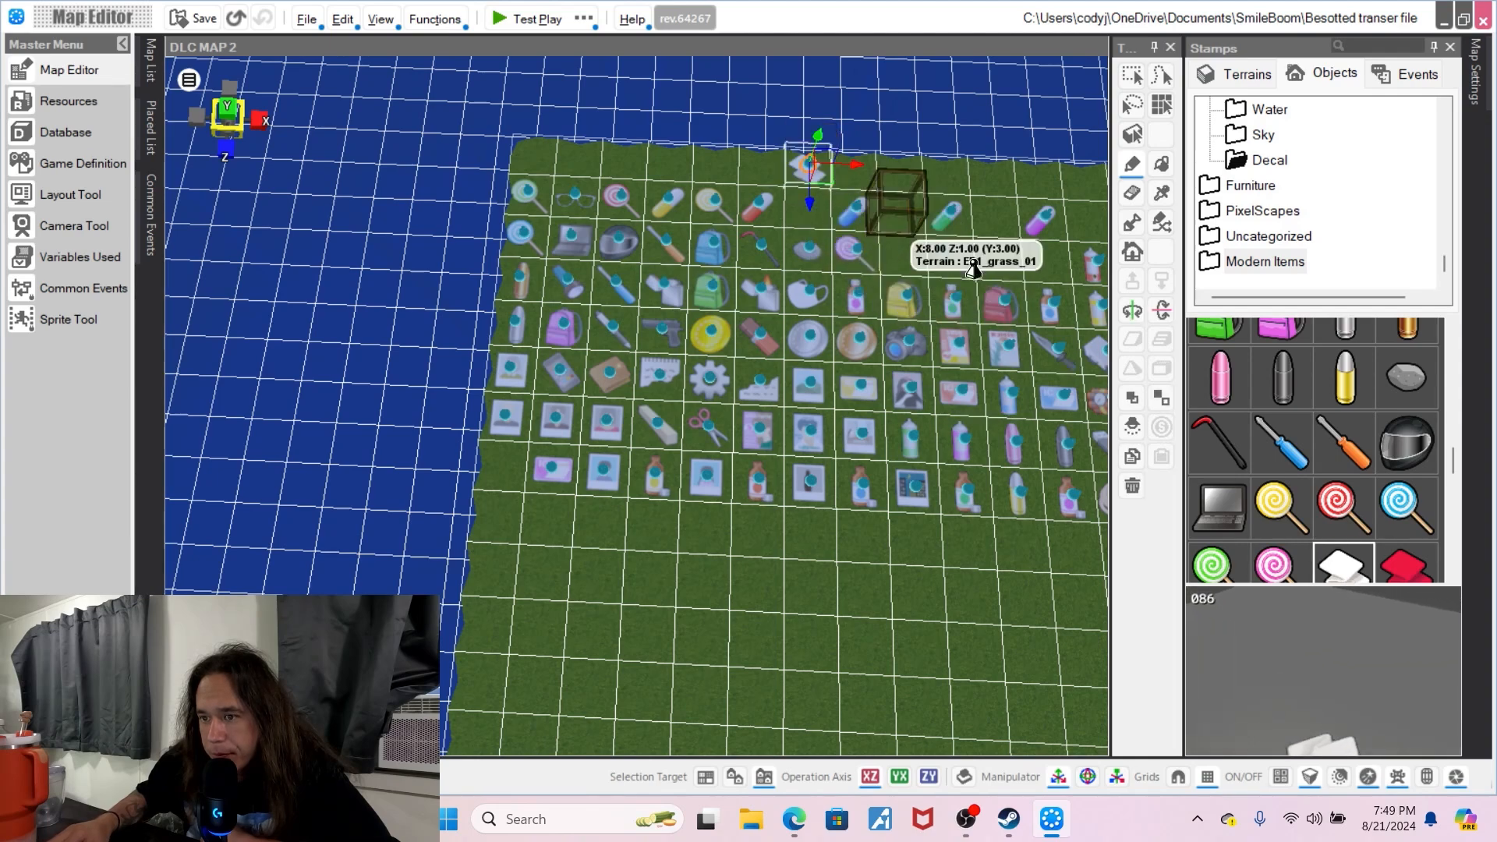
{"action": "left_click", "coordinate": [1408, 563]}
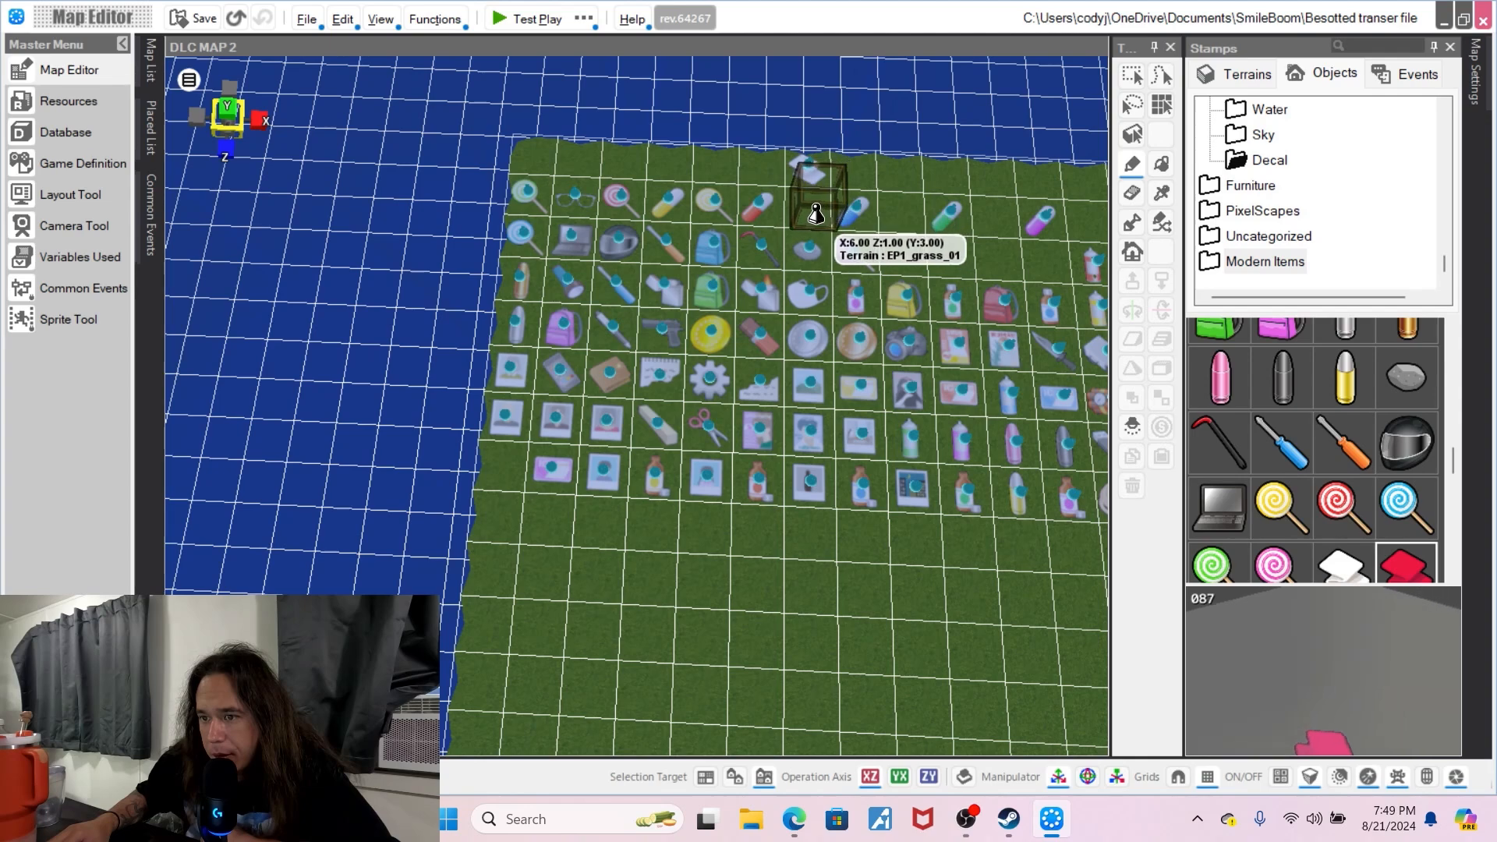
{"action": "left_click", "coordinate": [818, 213]}
- Place the pink folded cloth at the empty end of the front row, and the green and blue ones in line beside the white cloth
{"action": "scroll", "coordinate": [1355, 508], "scroll_direction": "down", "scroll_amount": 3}
{"action": "left_click", "coordinate": [1220, 401]}
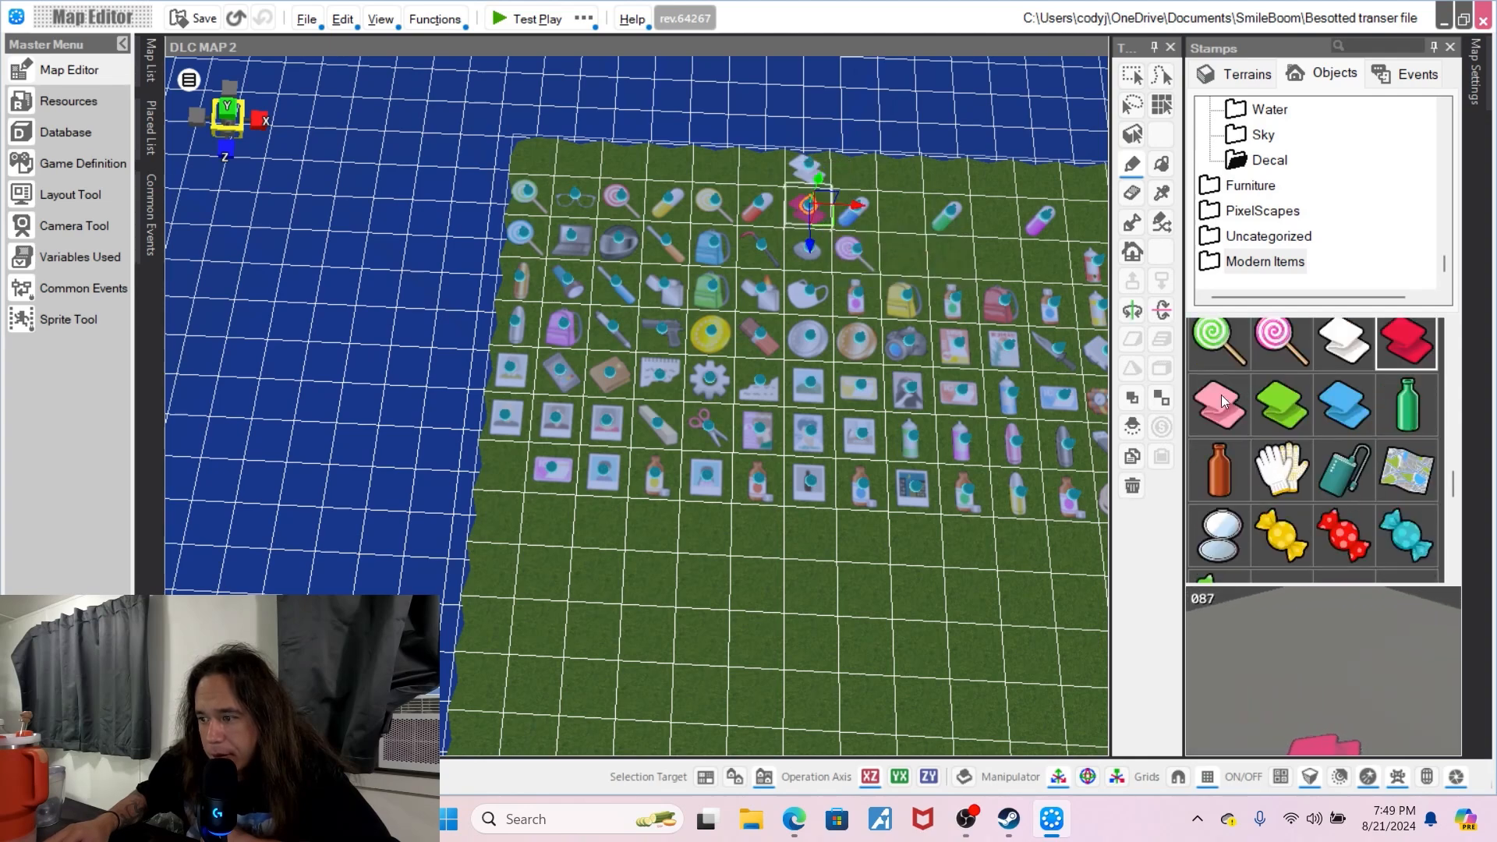
{"action": "left_click", "coordinate": [514, 473]}
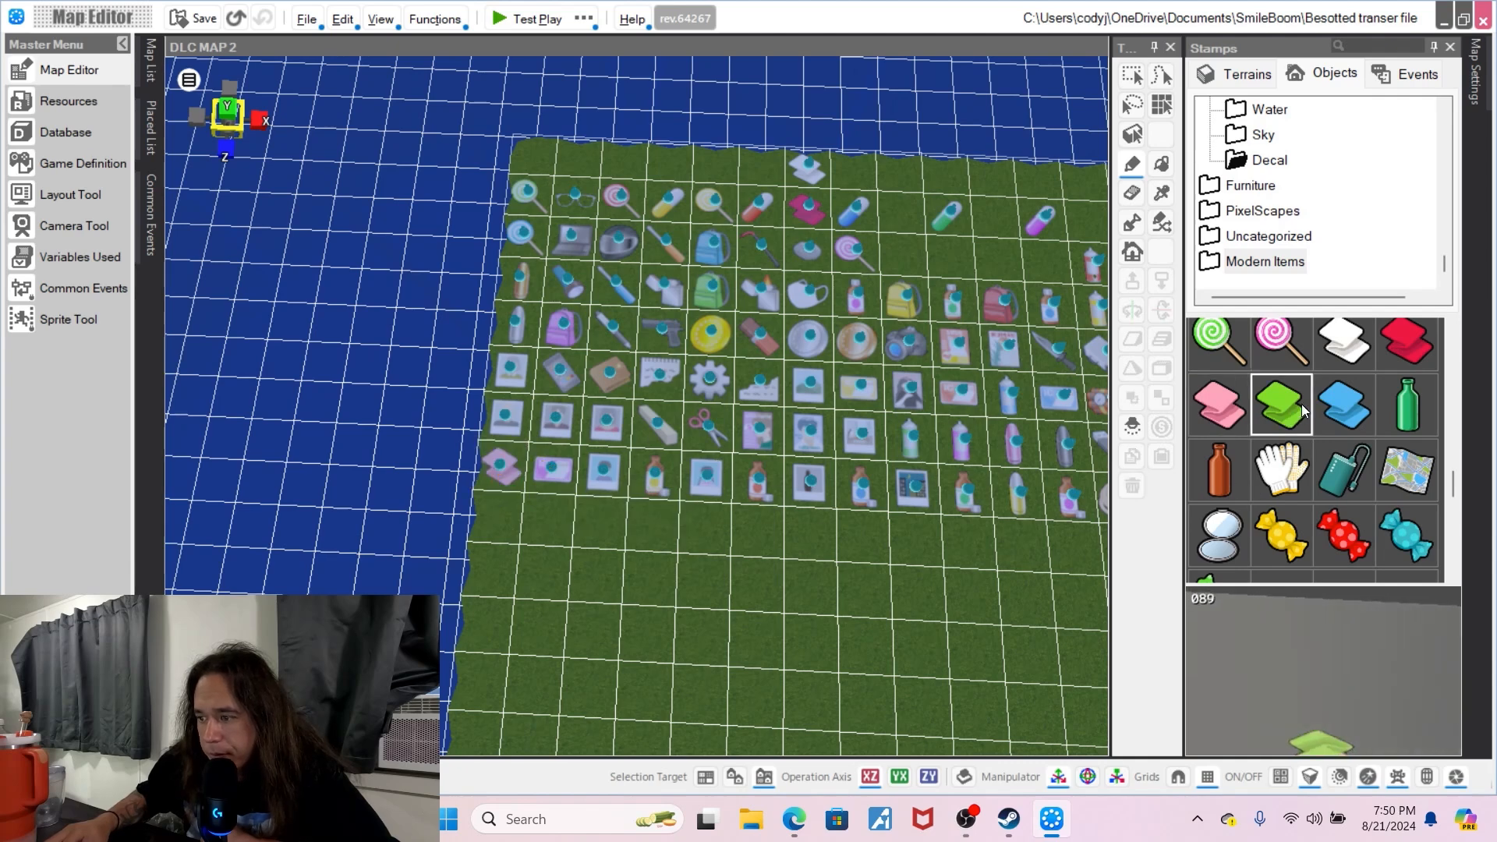
{"action": "left_click", "coordinate": [769, 166]}
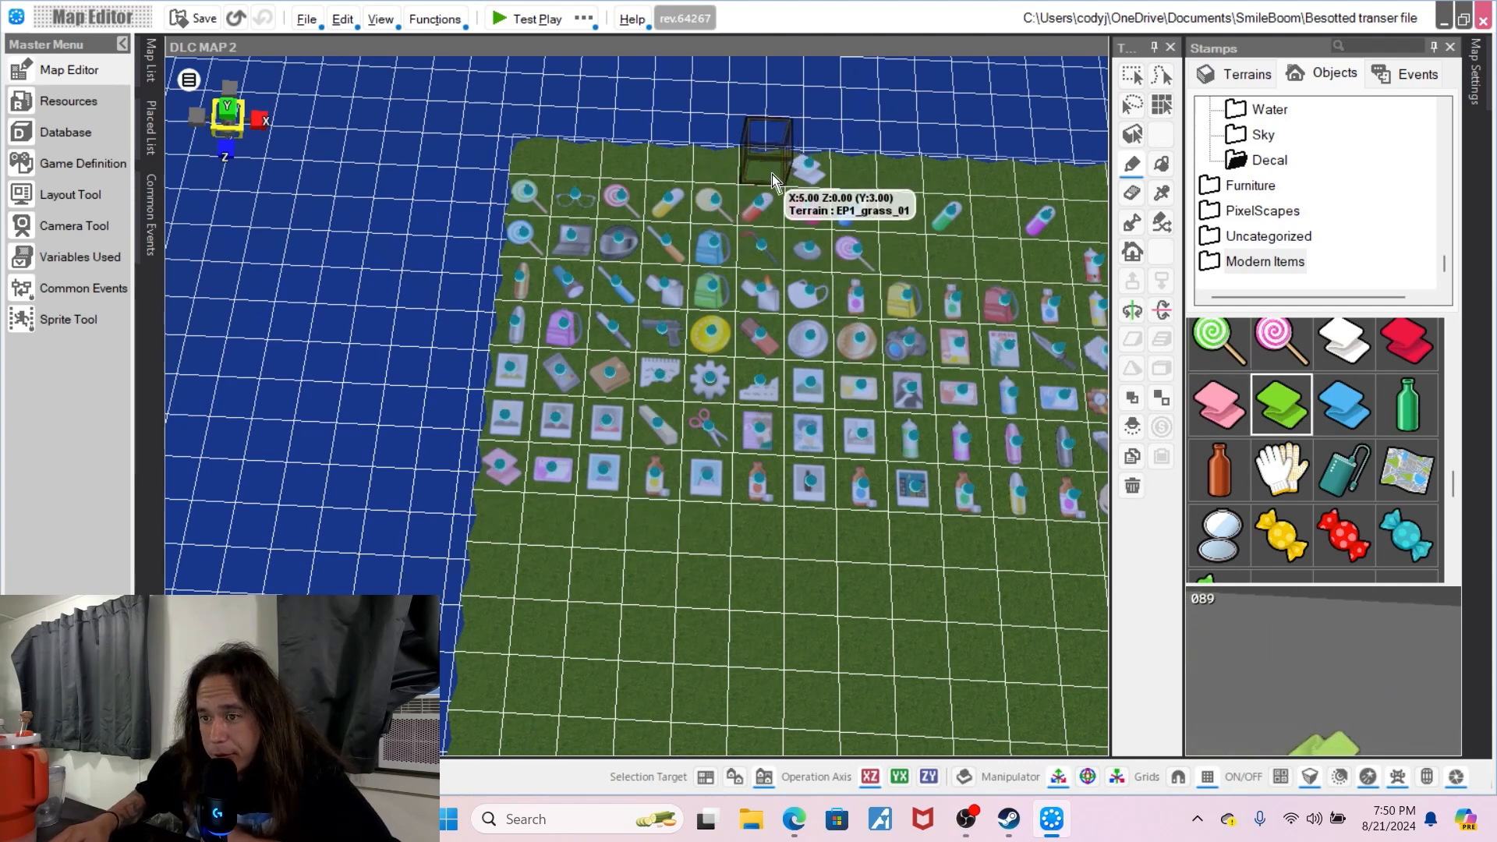
{"action": "left_click", "coordinate": [714, 158]}
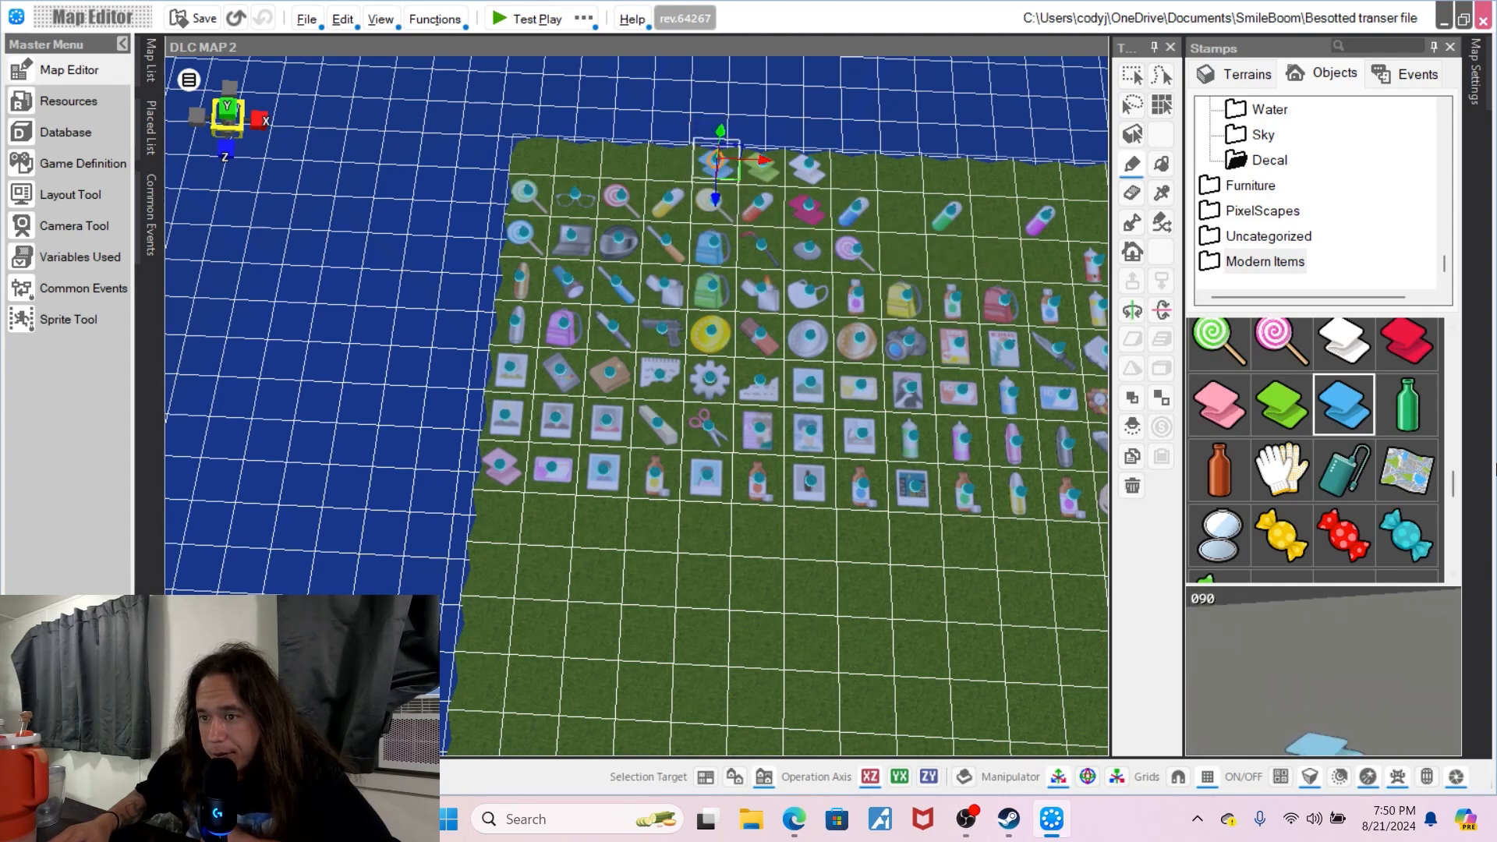
- Place the green bottle beside the blue cloth on the back edge, and the brown bottle beside the pink lollipop
{"action": "left_click", "coordinate": [1417, 424]}
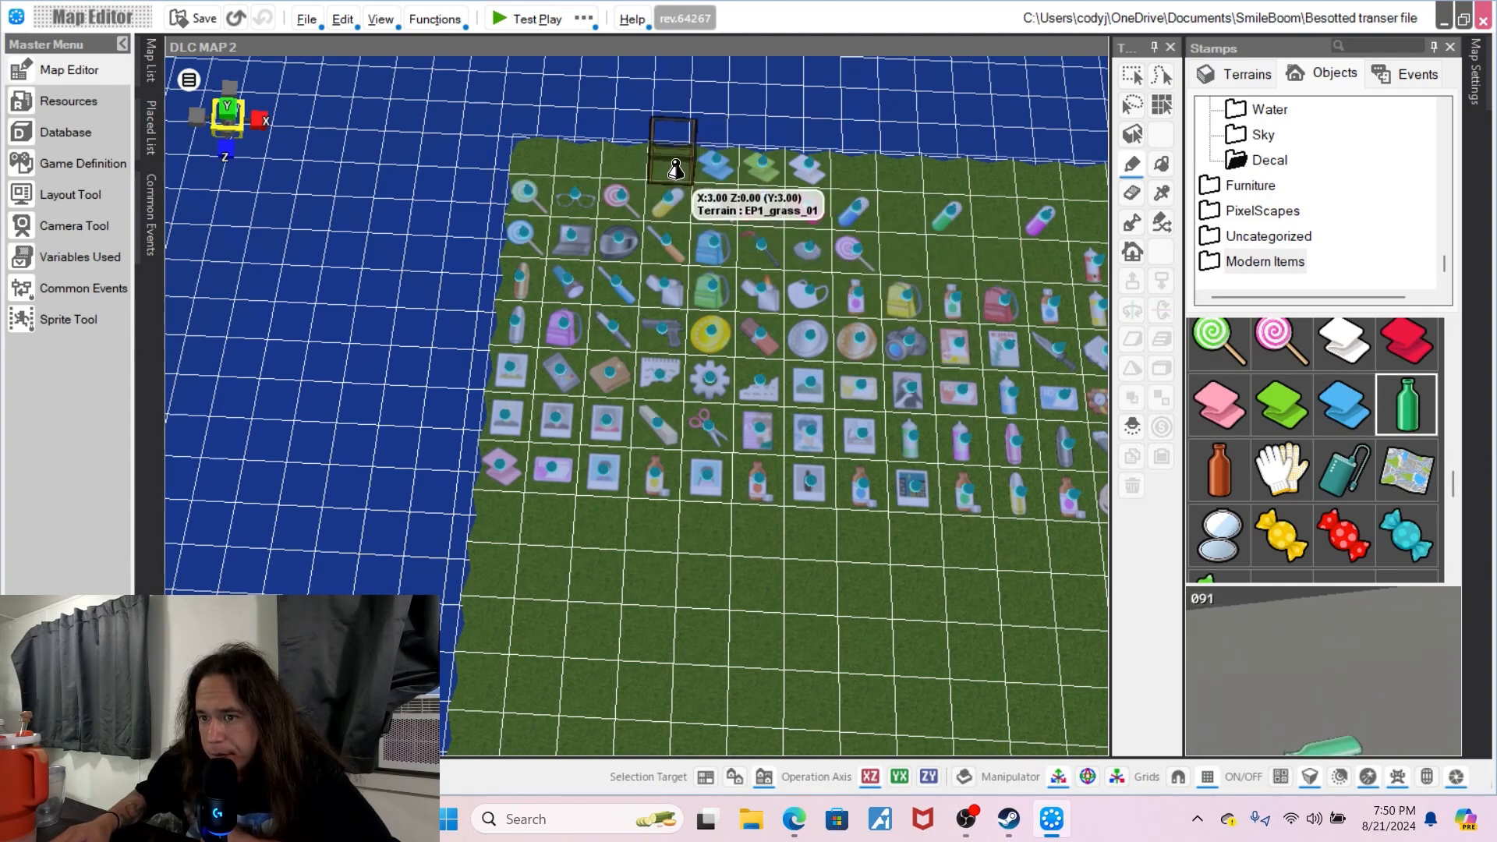
{"action": "left_click", "coordinate": [675, 168]}
{"action": "left_click", "coordinate": [1236, 458]}
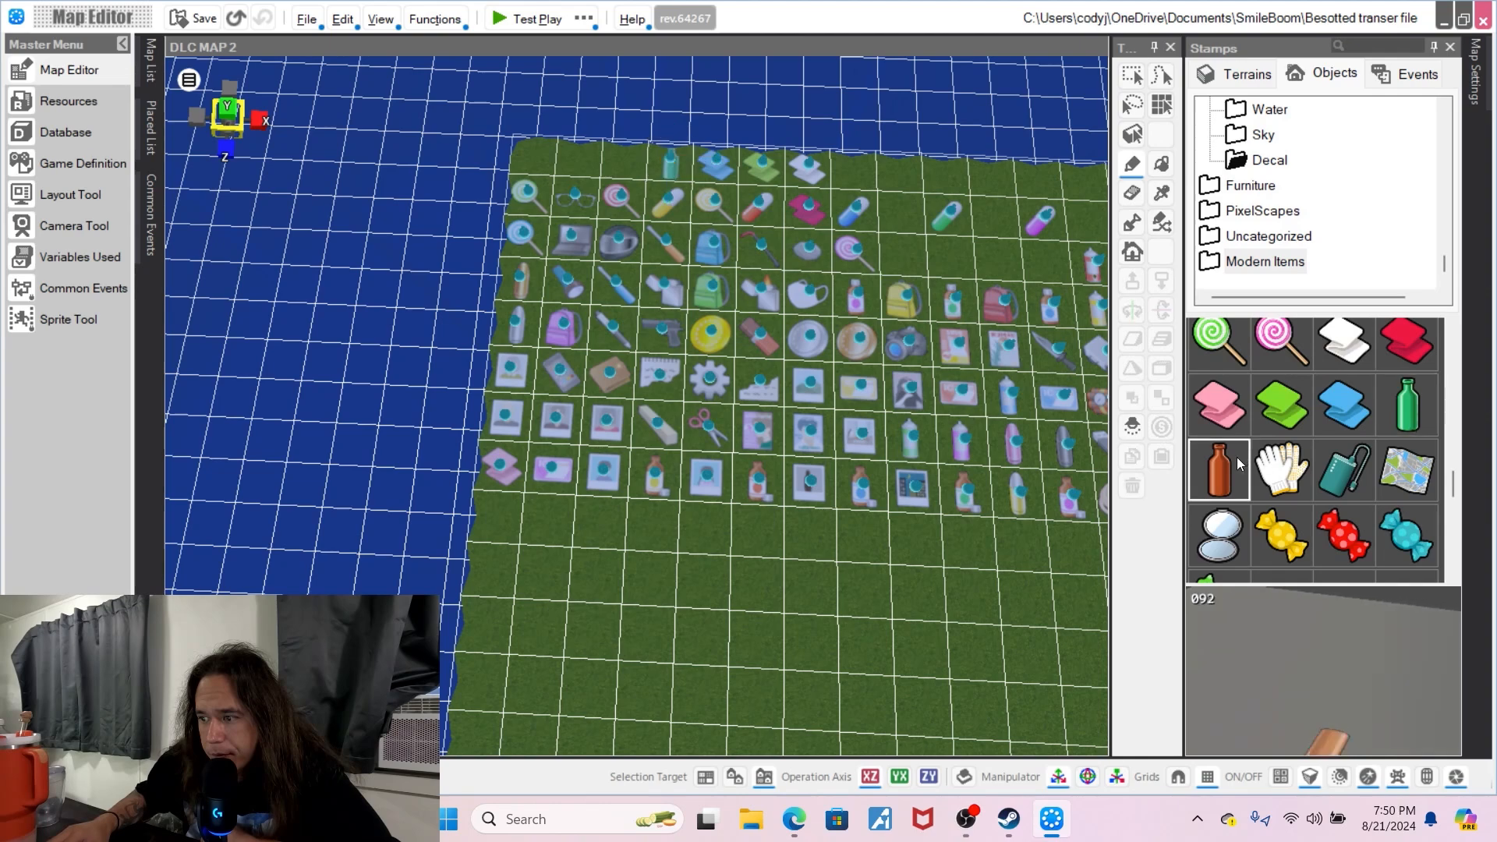
{"action": "left_click", "coordinate": [911, 261]}
- Place the white gloves between the blue and green capsules, and the teal corded item beside the white cloth on the back edge
{"action": "left_click", "coordinate": [1280, 470]}
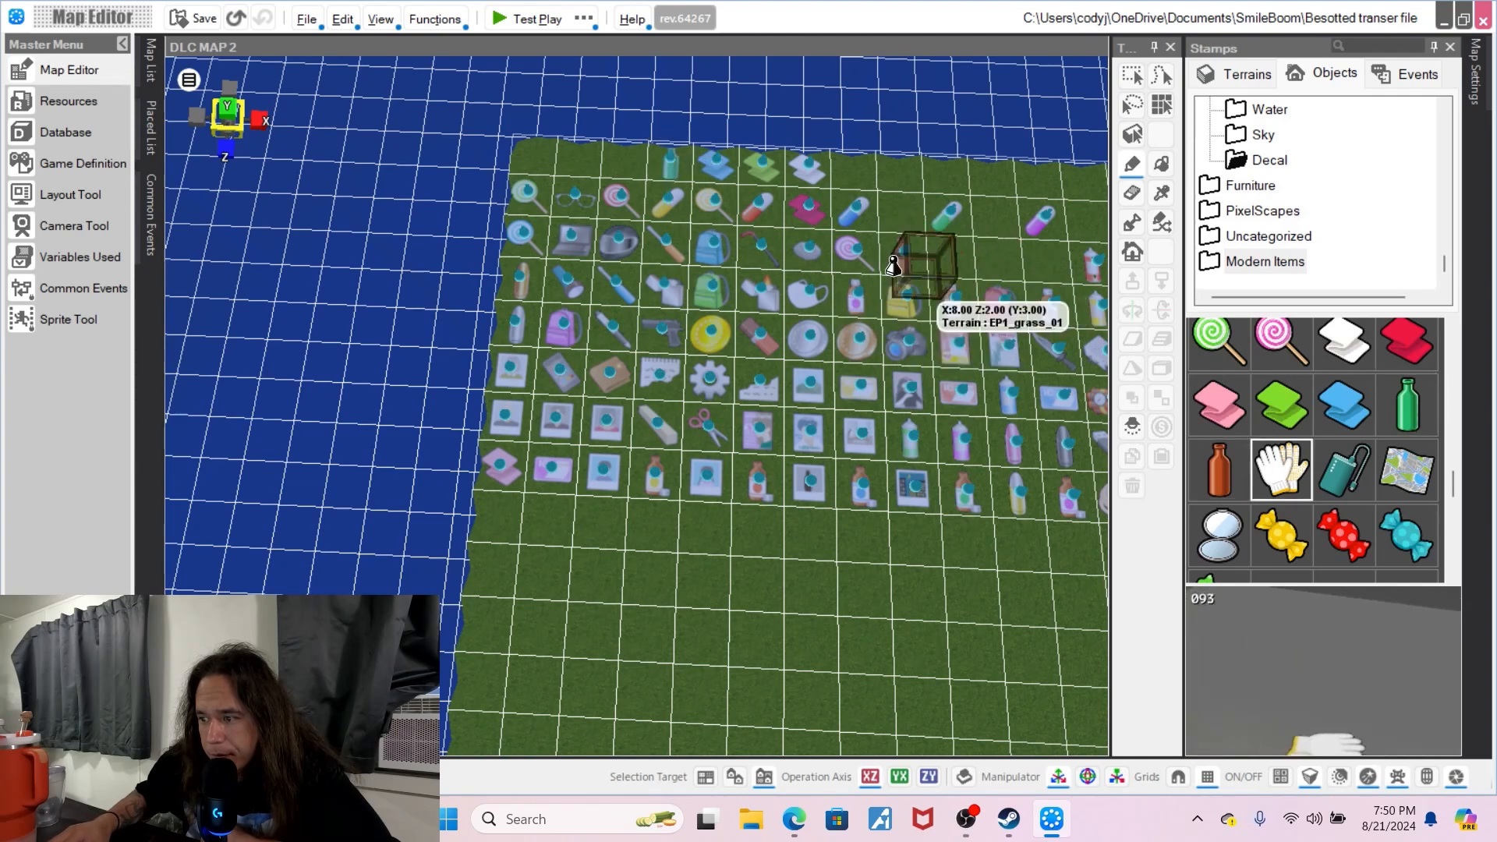
{"action": "left_click", "coordinate": [903, 214]}
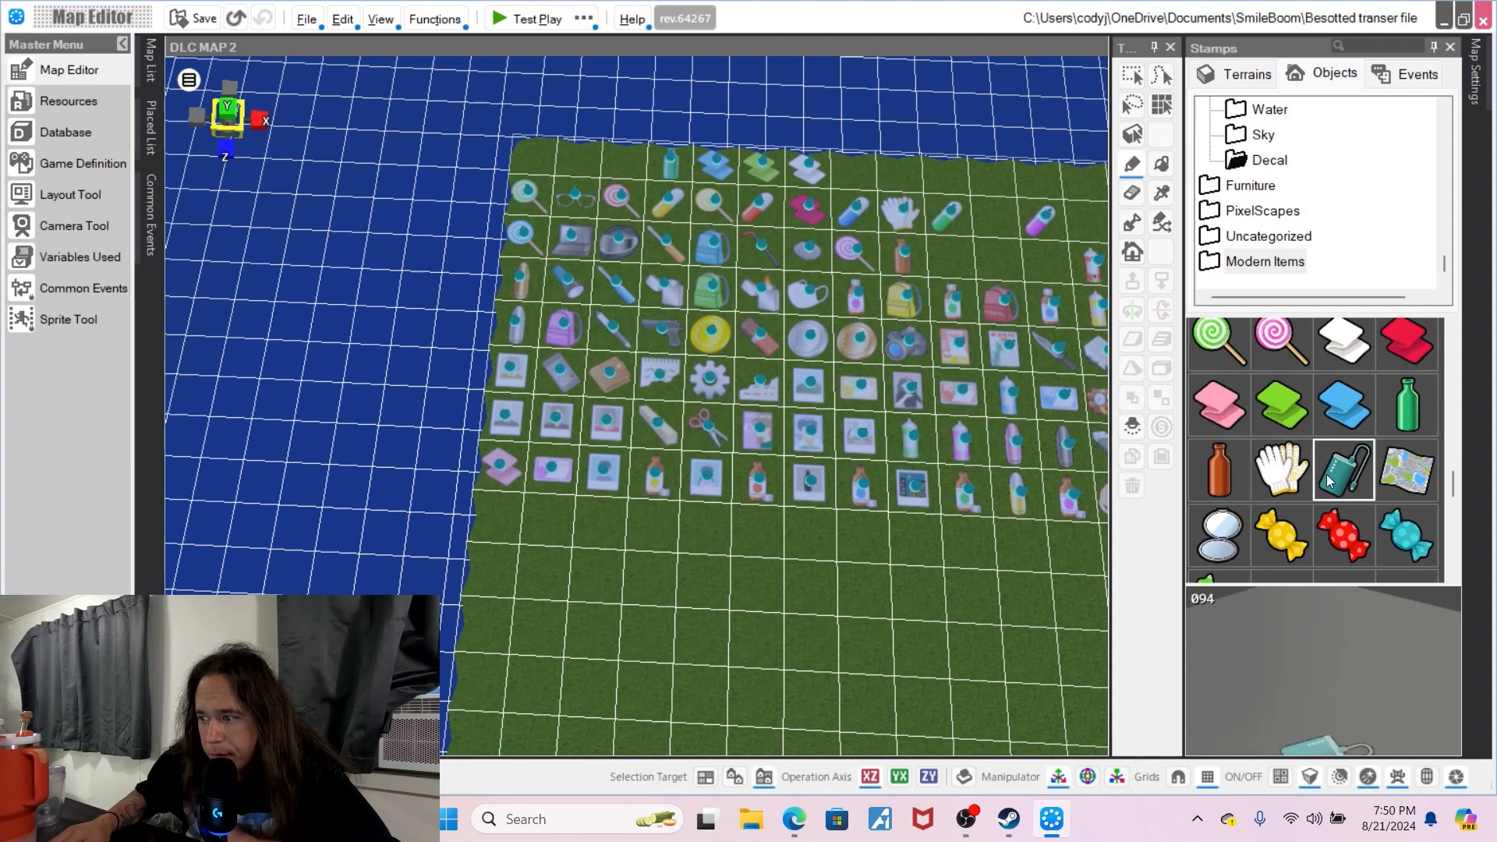
{"action": "left_click", "coordinate": [857, 176]}
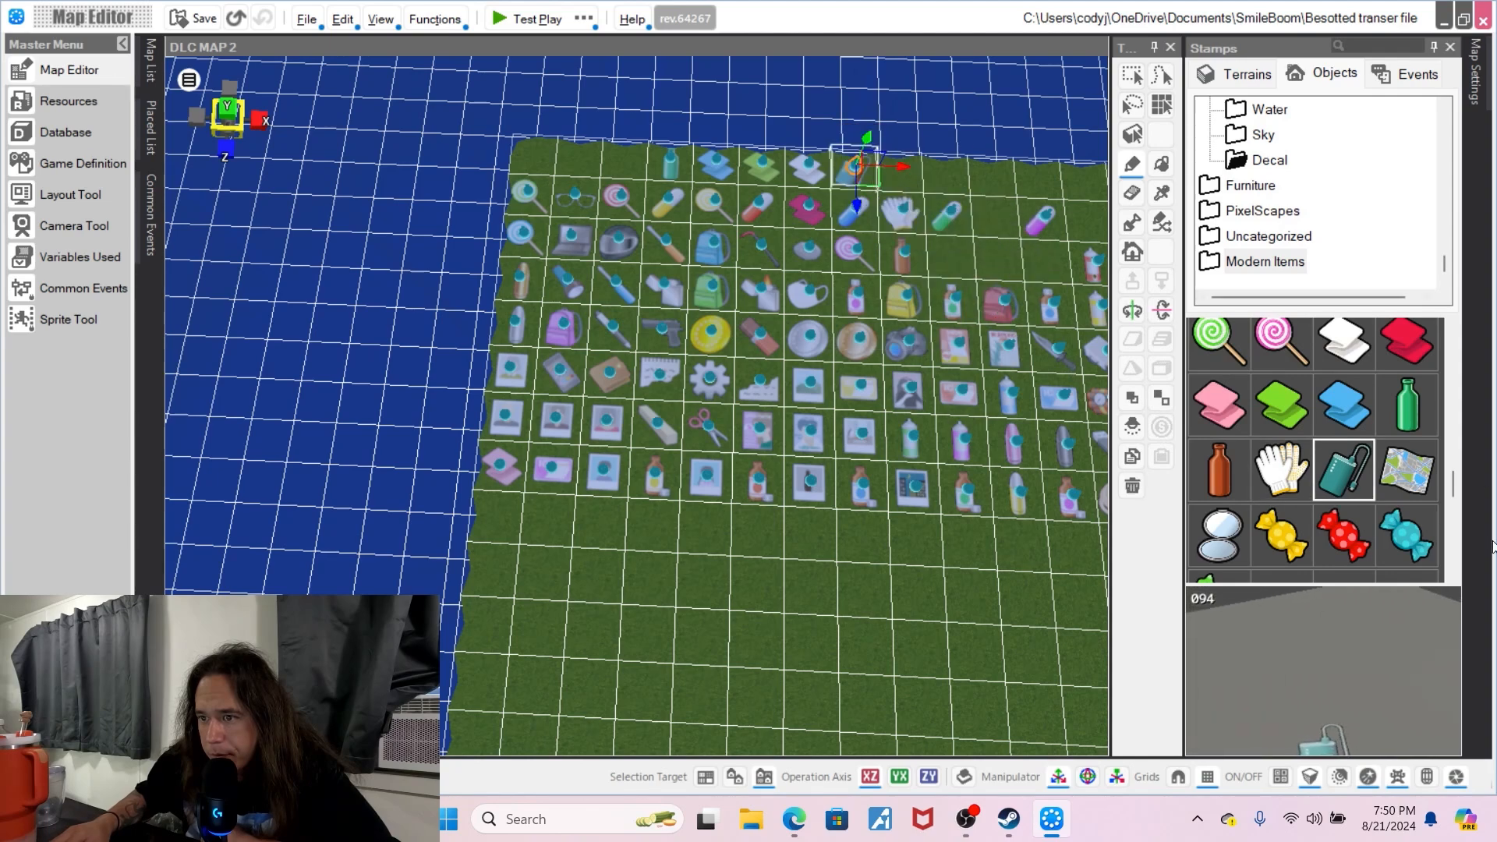
- Place the map in the back corner of the grass behind the green lollipop, and the compact mirror beside it behind the glasses
{"action": "left_click", "coordinate": [1409, 471]}
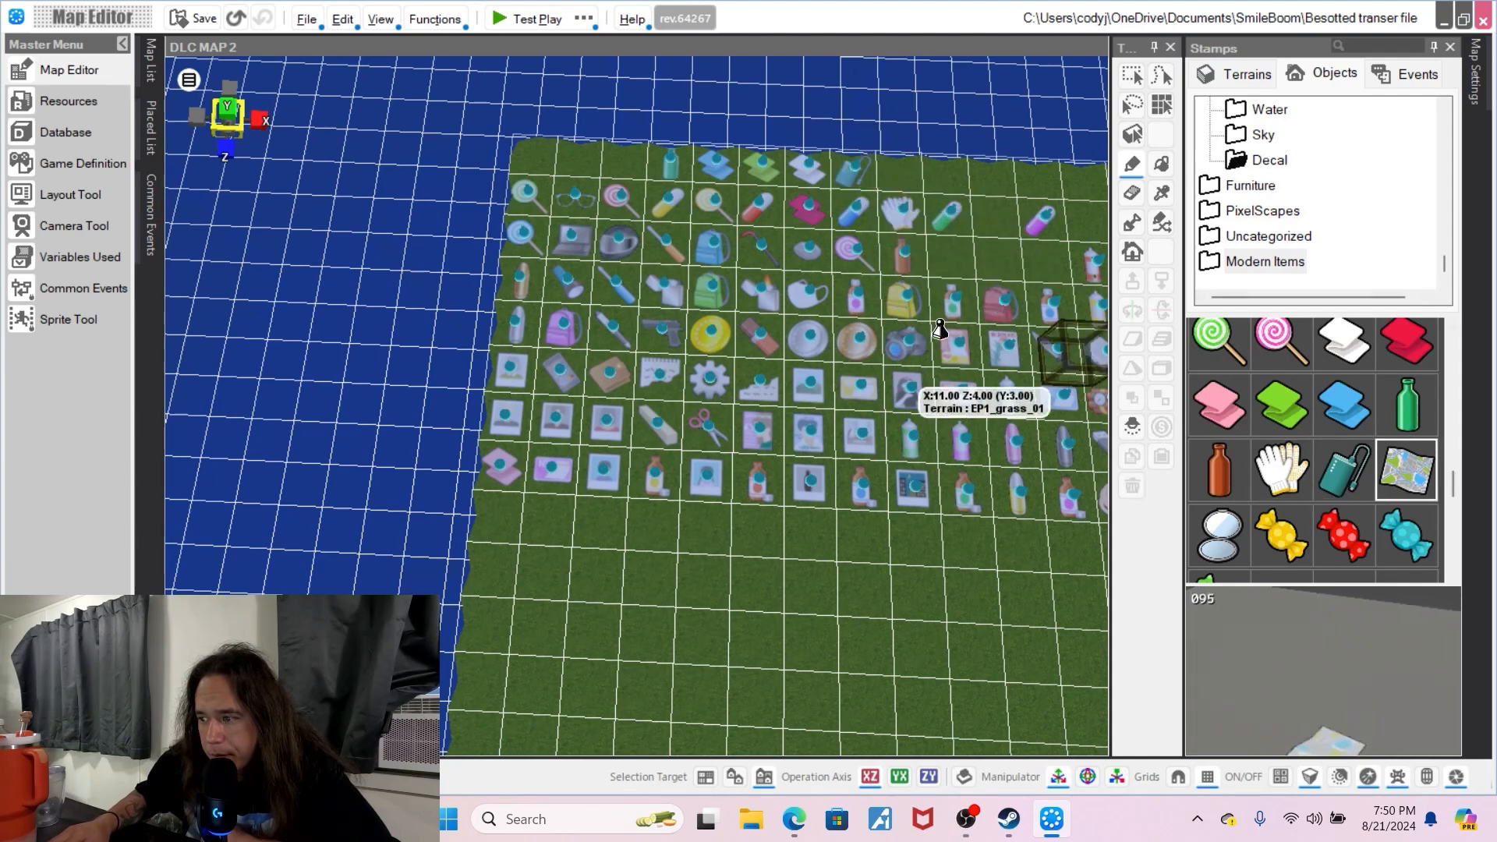
{"action": "left_click", "coordinate": [542, 160]}
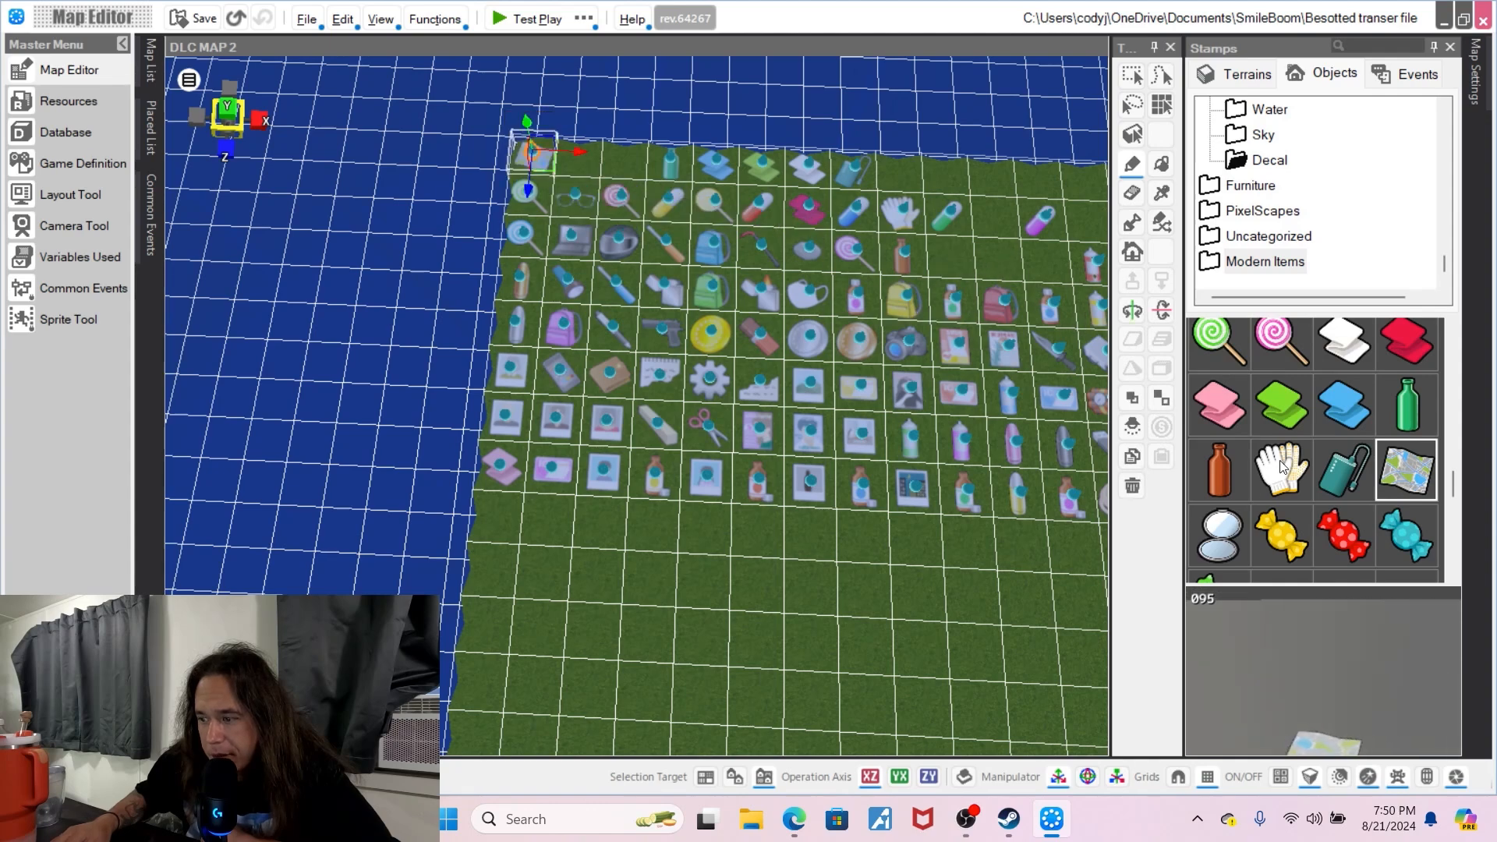
{"action": "left_click", "coordinate": [1240, 555]}
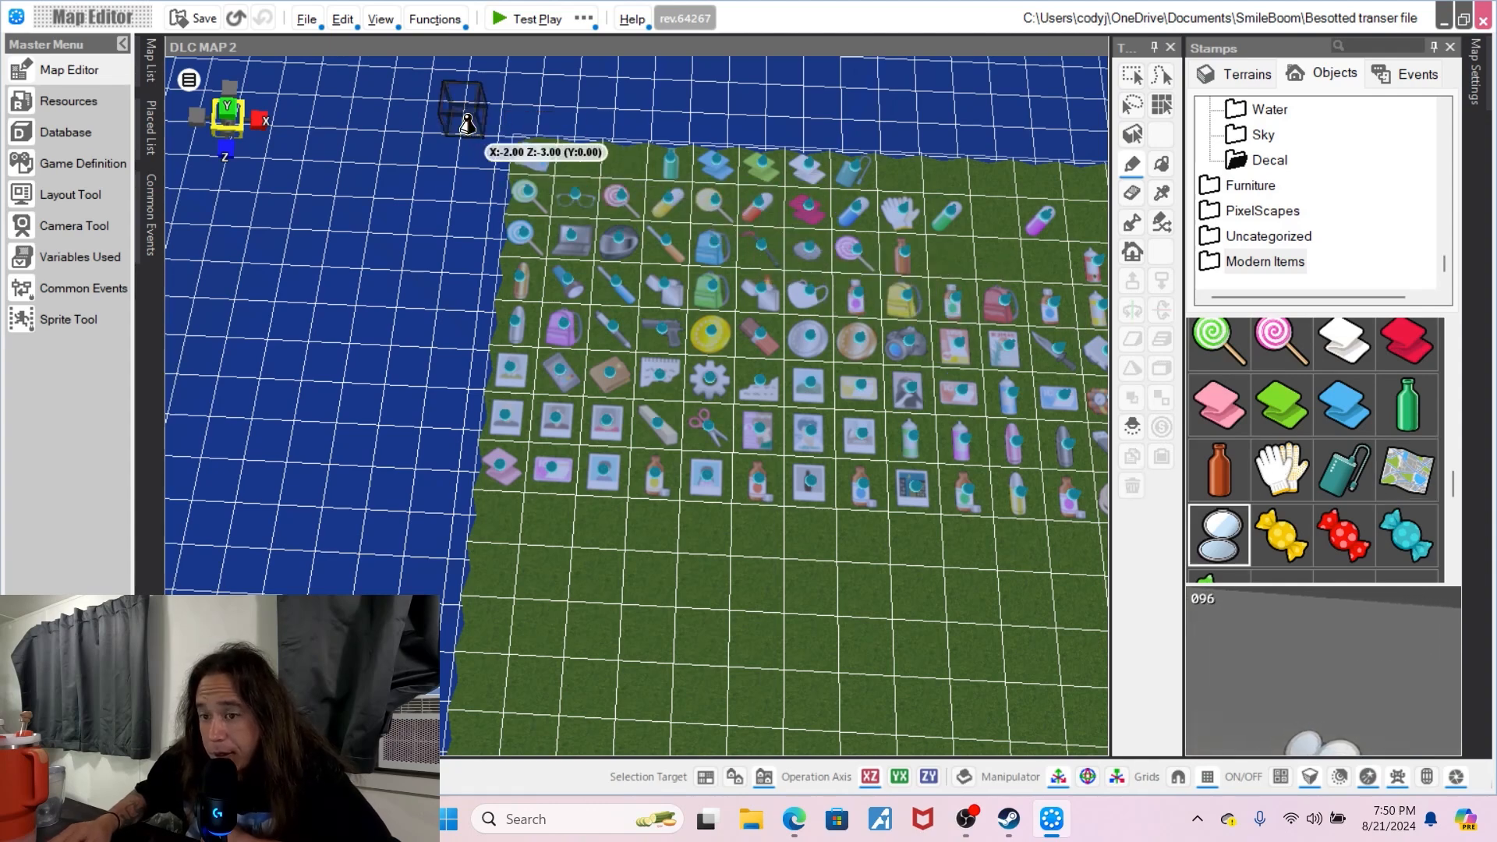
{"action": "left_click", "coordinate": [585, 161]}
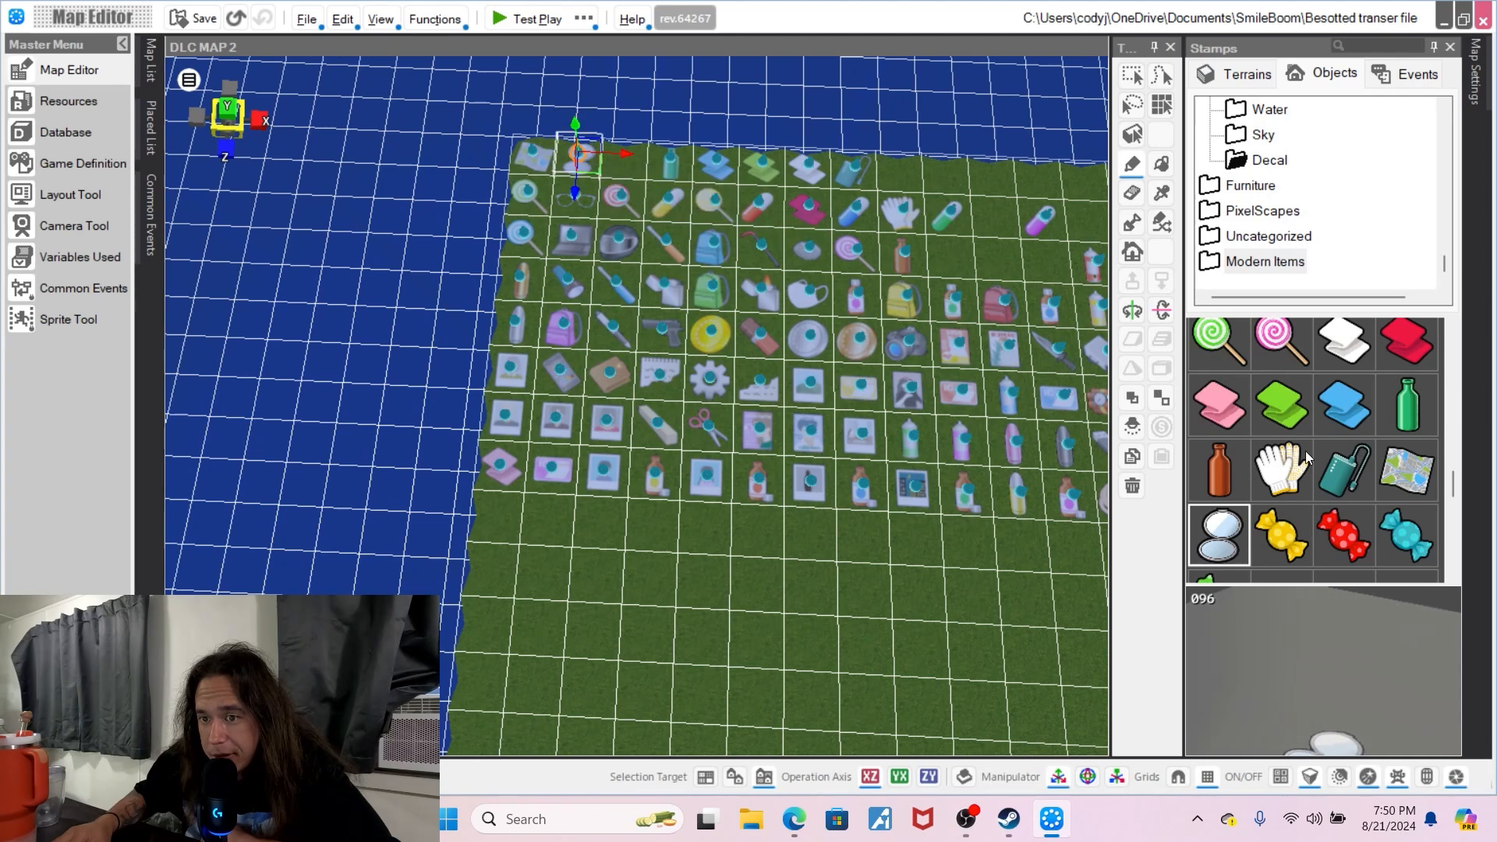
- Place the yellow candy between the compact mirror and the green bottle, and the red and blue candies in line beside the brown bottle
{"action": "left_click", "coordinate": [1285, 531]}
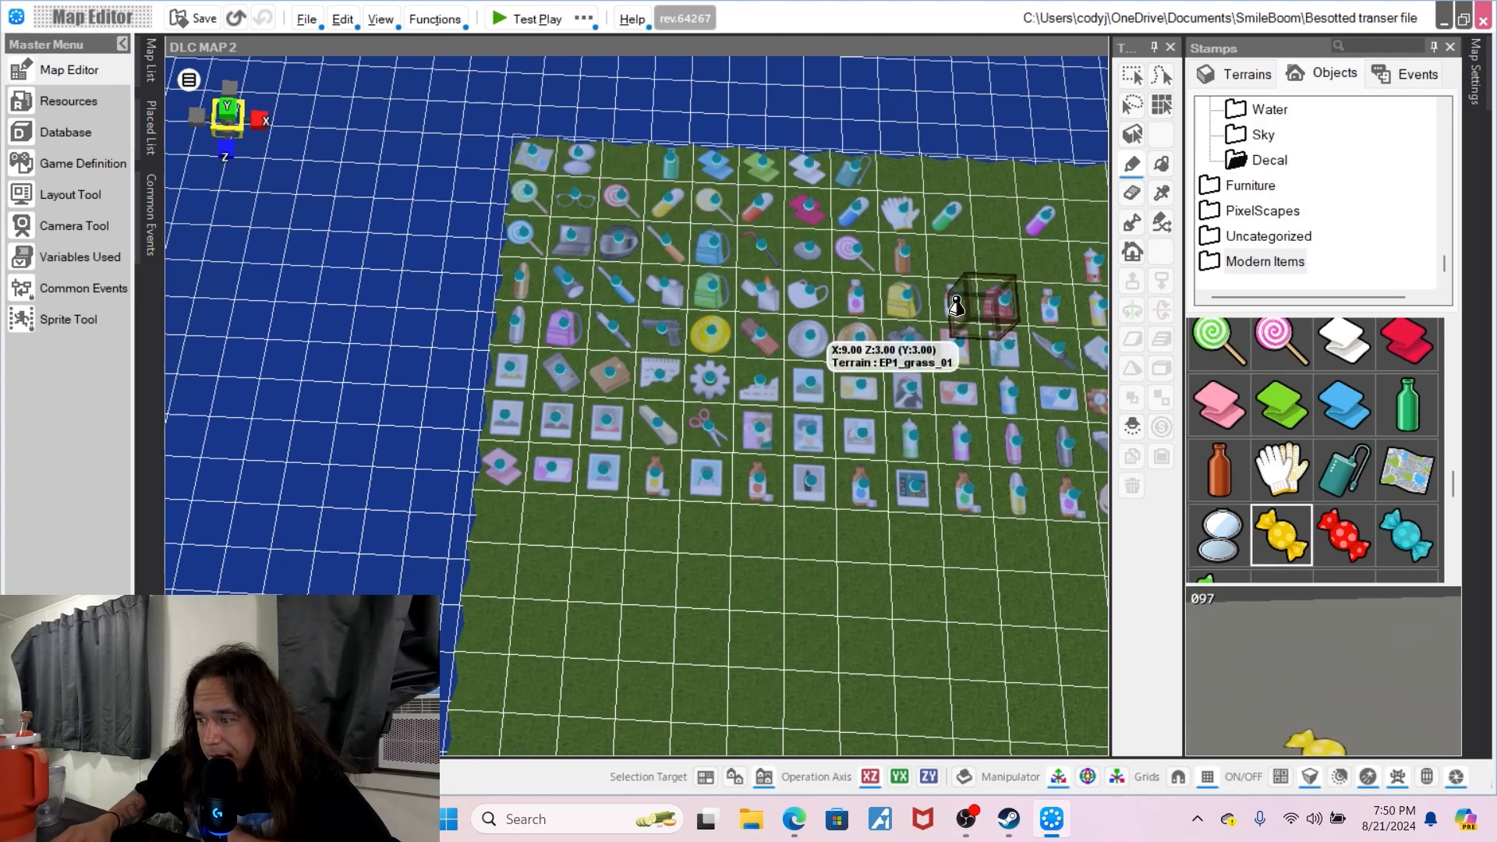
{"action": "left_click", "coordinate": [632, 164]}
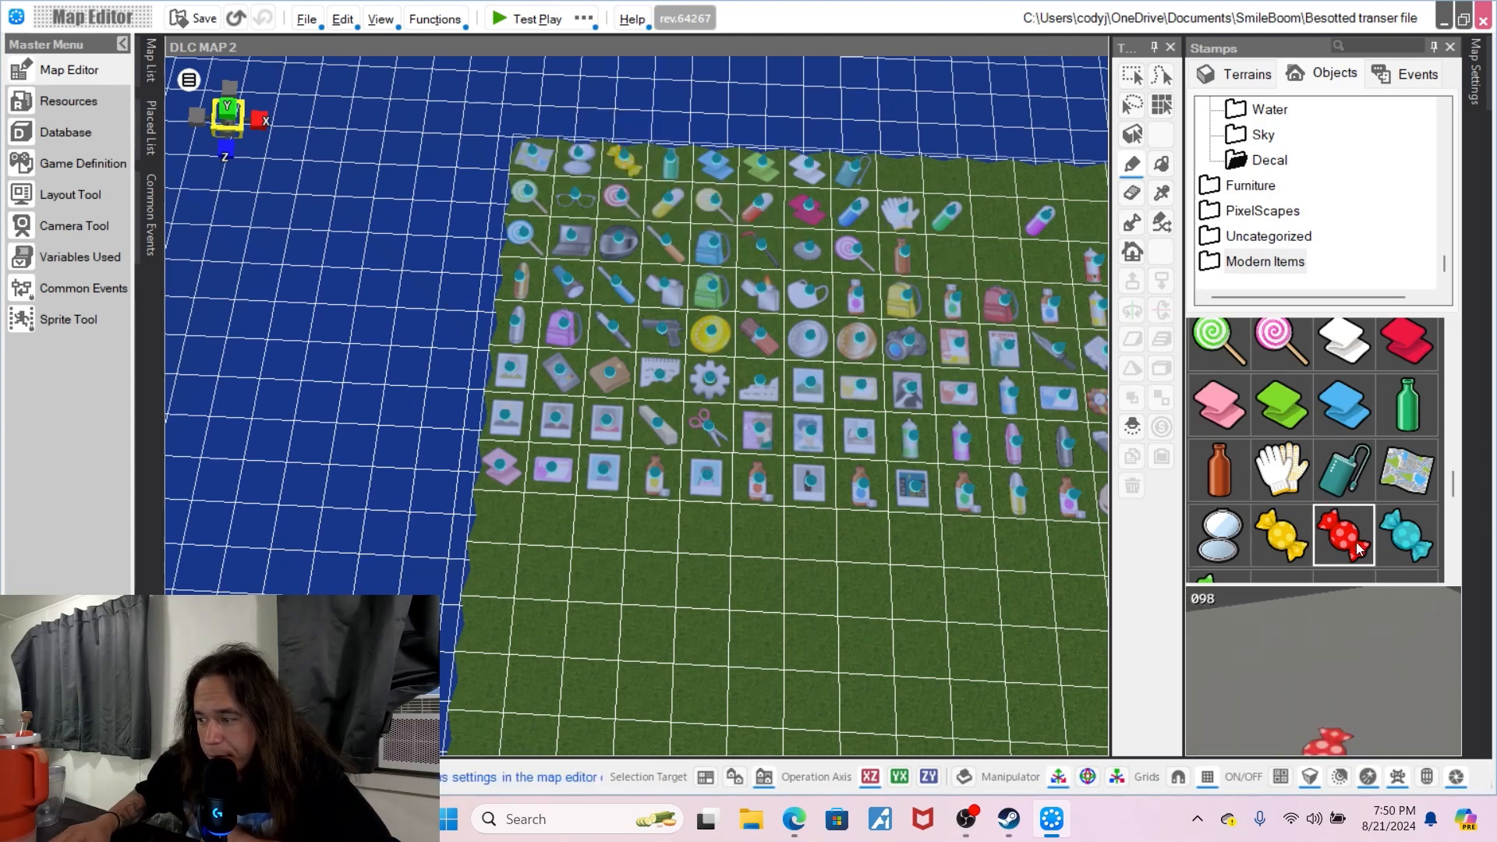
{"action": "left_click", "coordinate": [958, 262]}
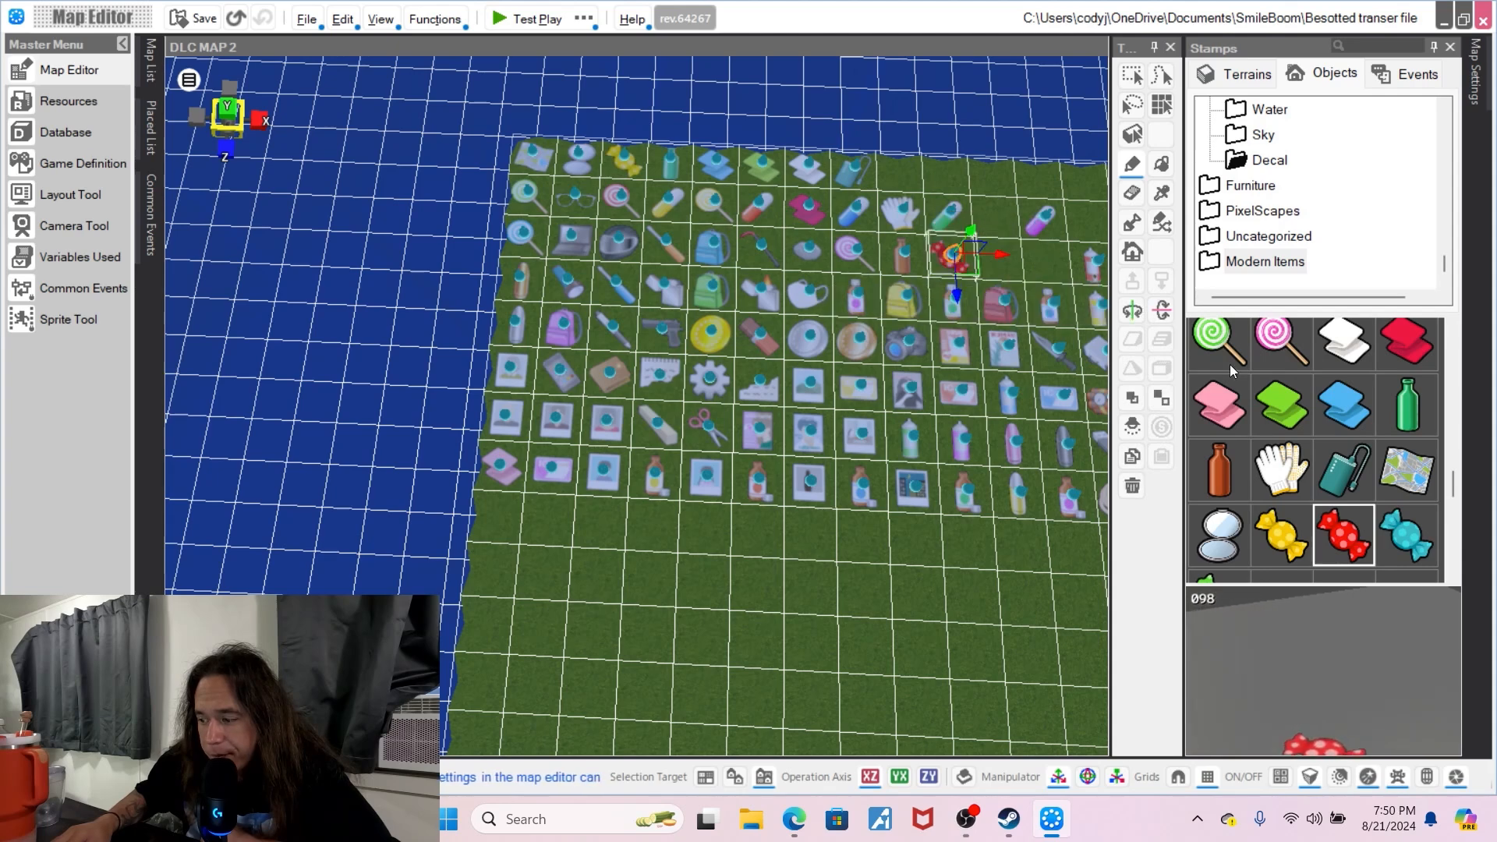
{"action": "left_click", "coordinate": [1006, 254]}
- Place the green candy and the yellow fish in line beside the teal corded item along the back edge of the grass
{"action": "scroll", "coordinate": [1392, 498], "scroll_direction": "down", "scroll_amount": 2}
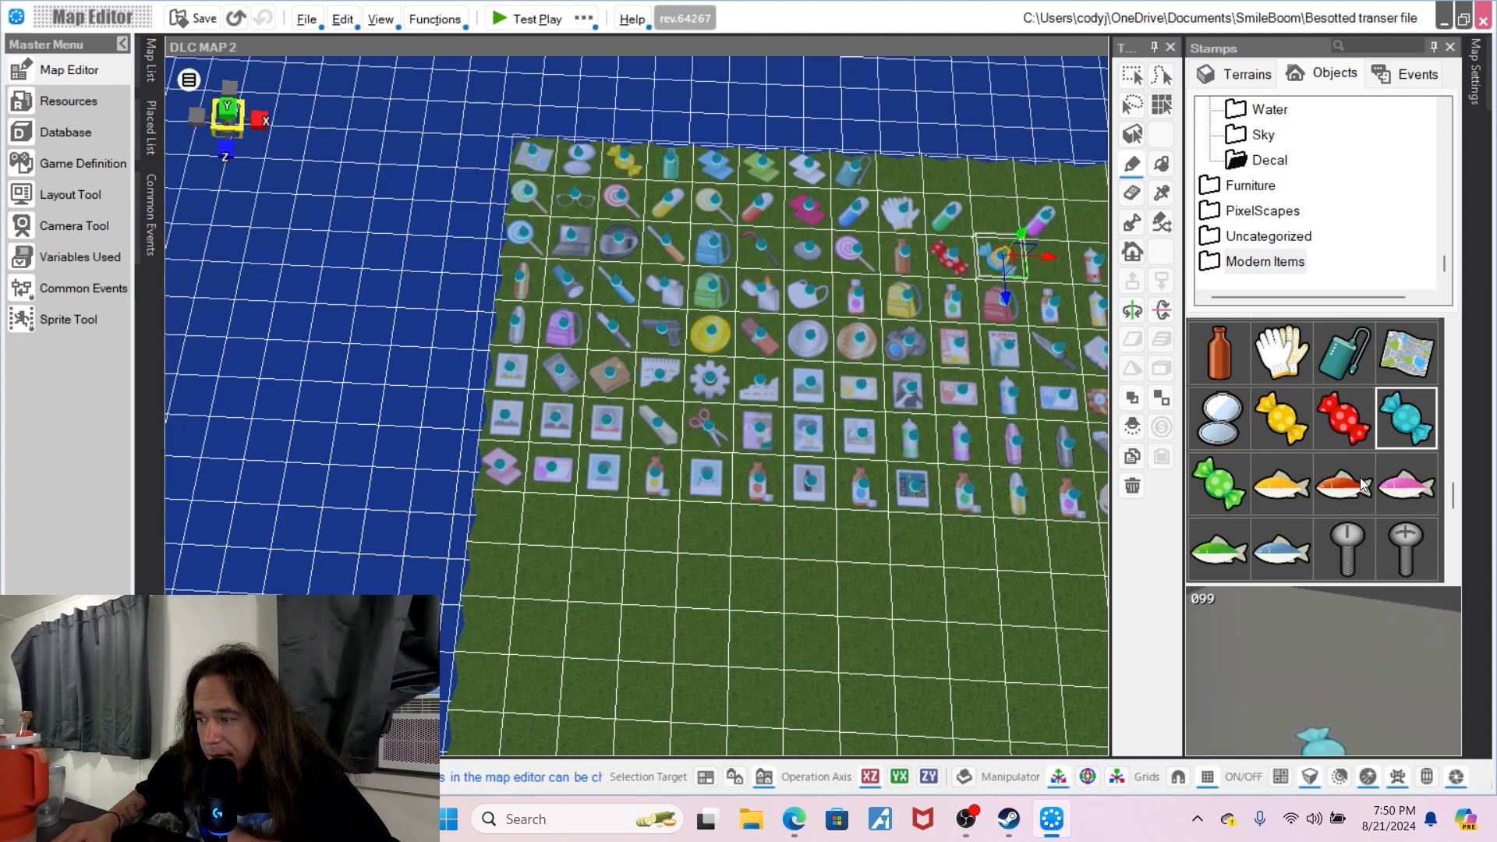
{"action": "left_click", "coordinate": [1237, 492]}
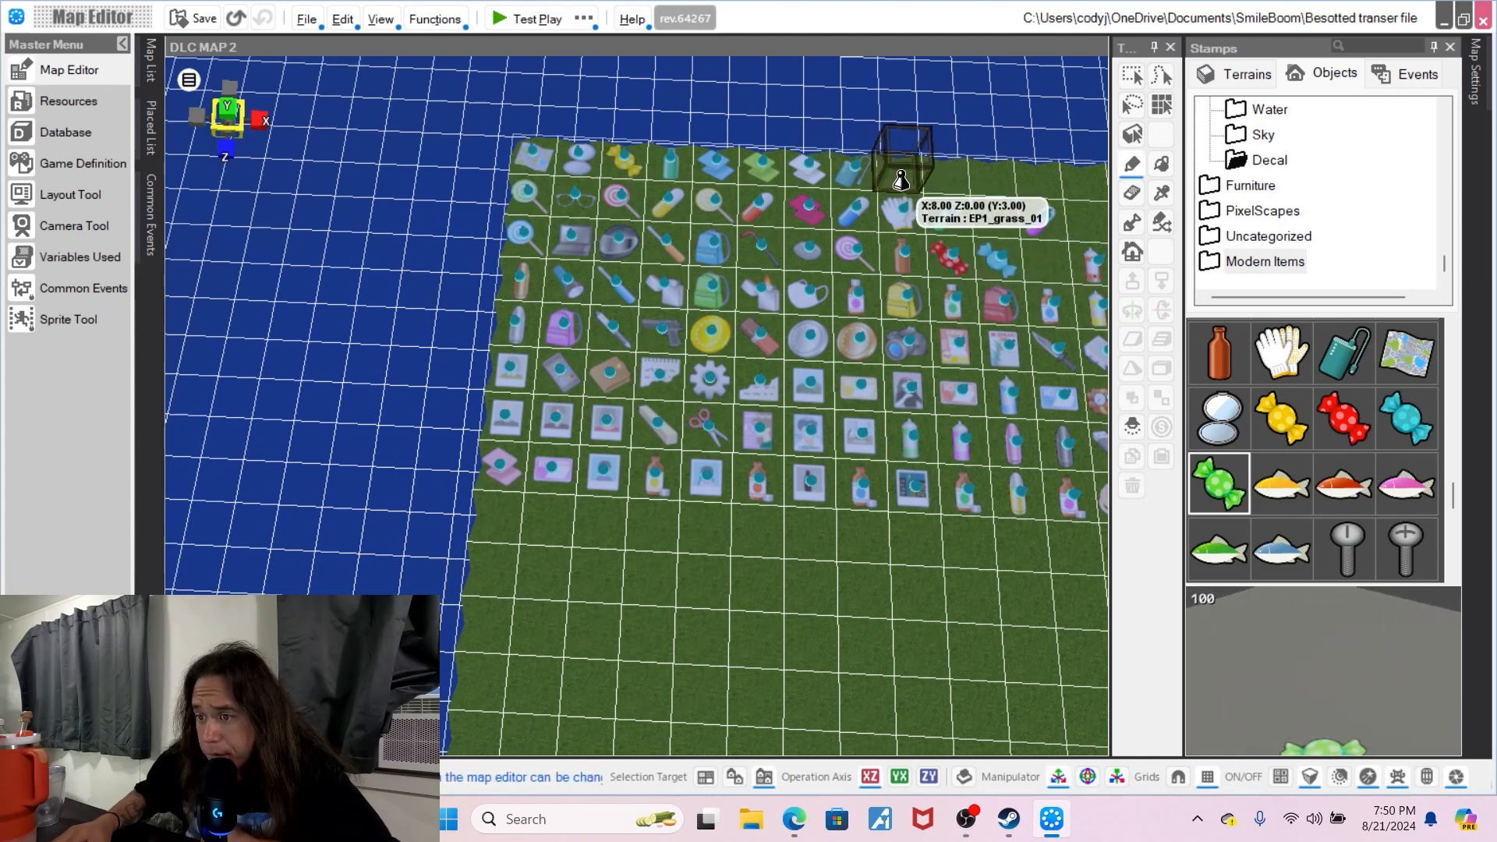
{"action": "left_click", "coordinate": [904, 177]}
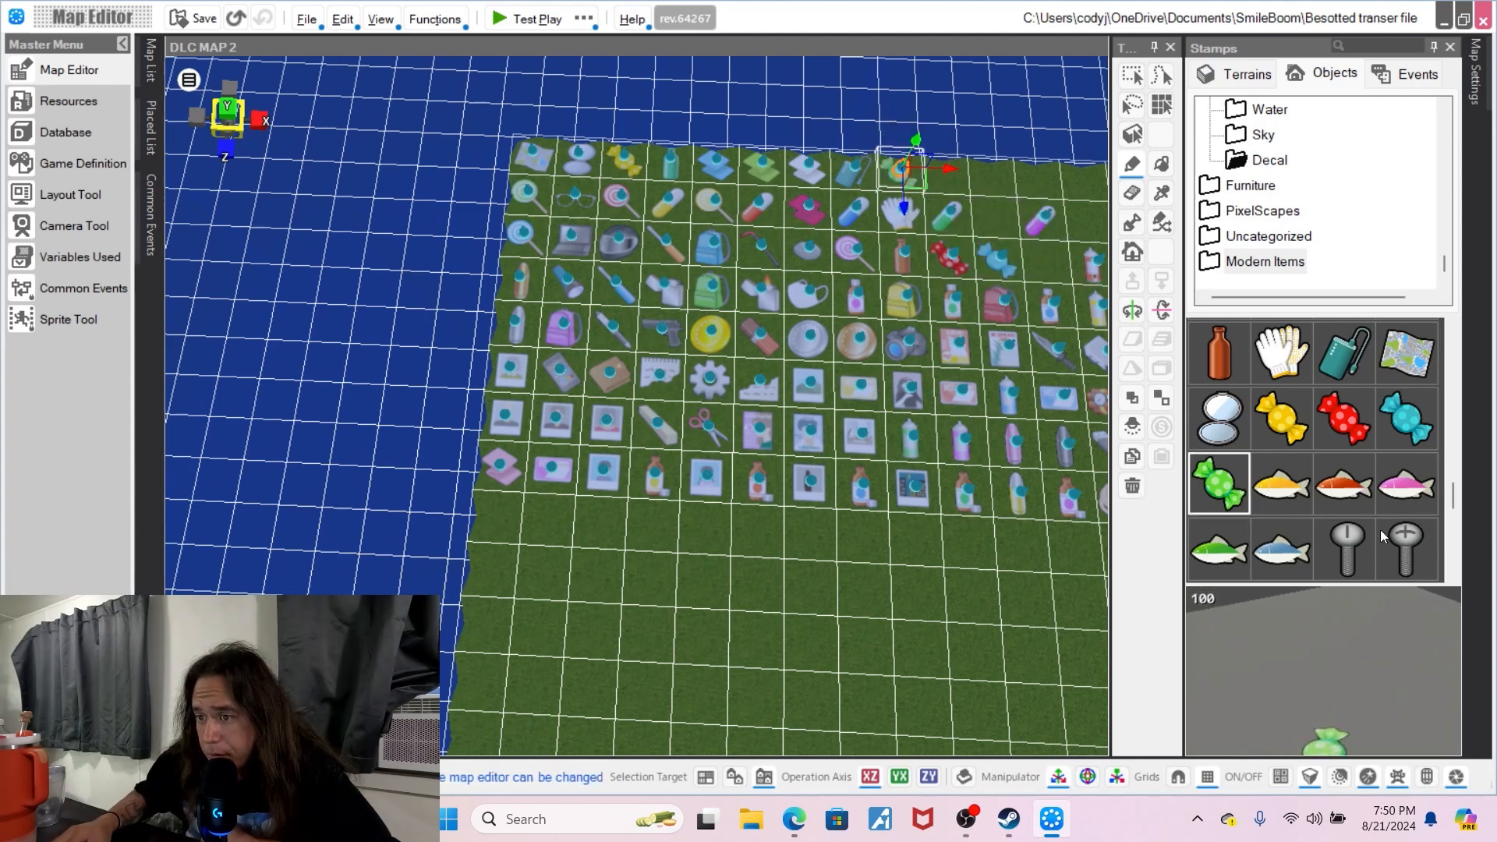
{"action": "left_click", "coordinate": [1289, 471]}
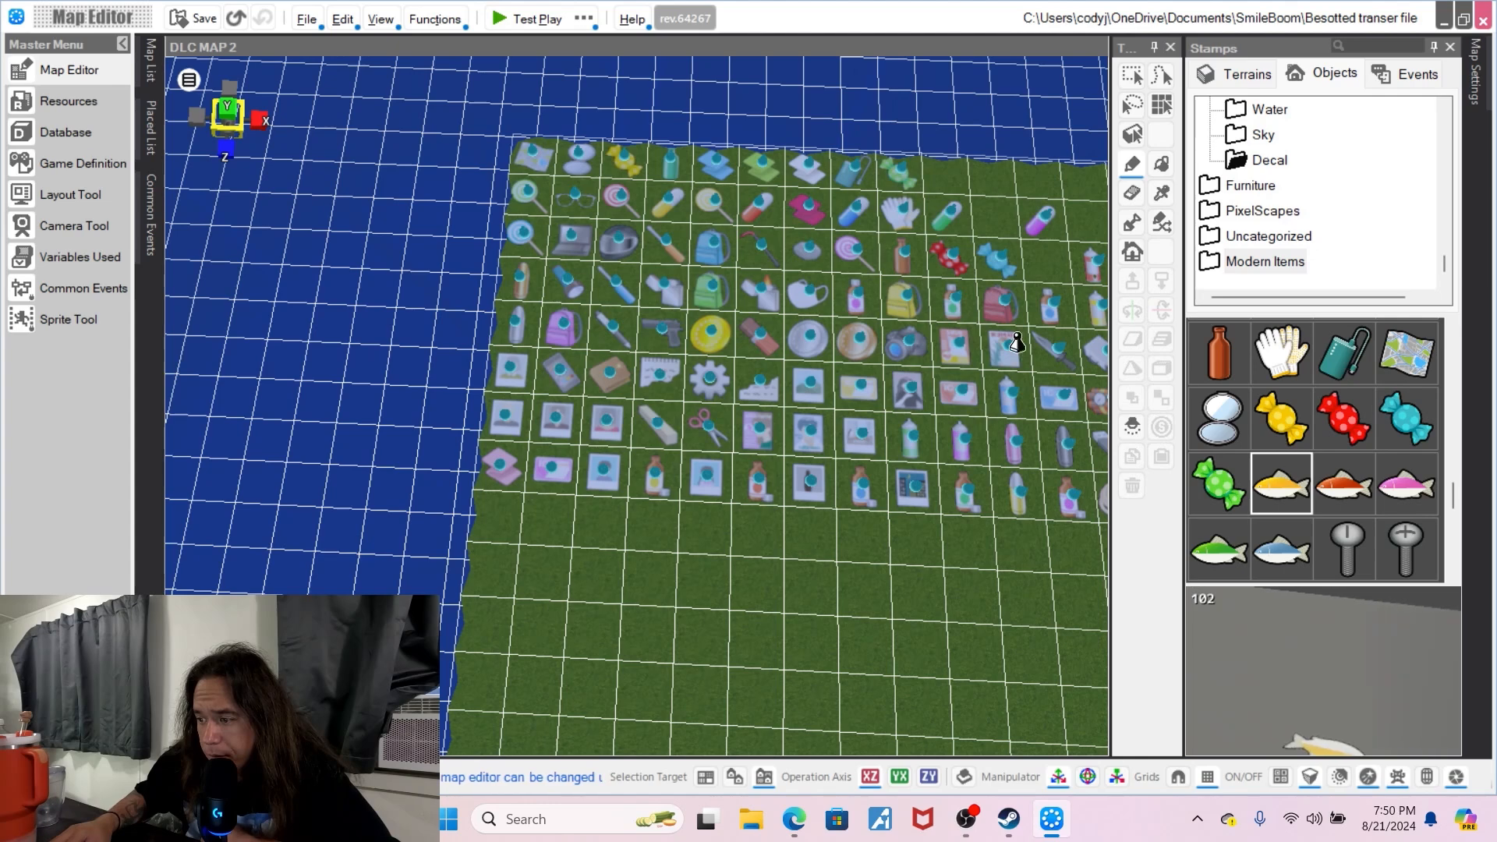
{"action": "left_click", "coordinate": [953, 184]}
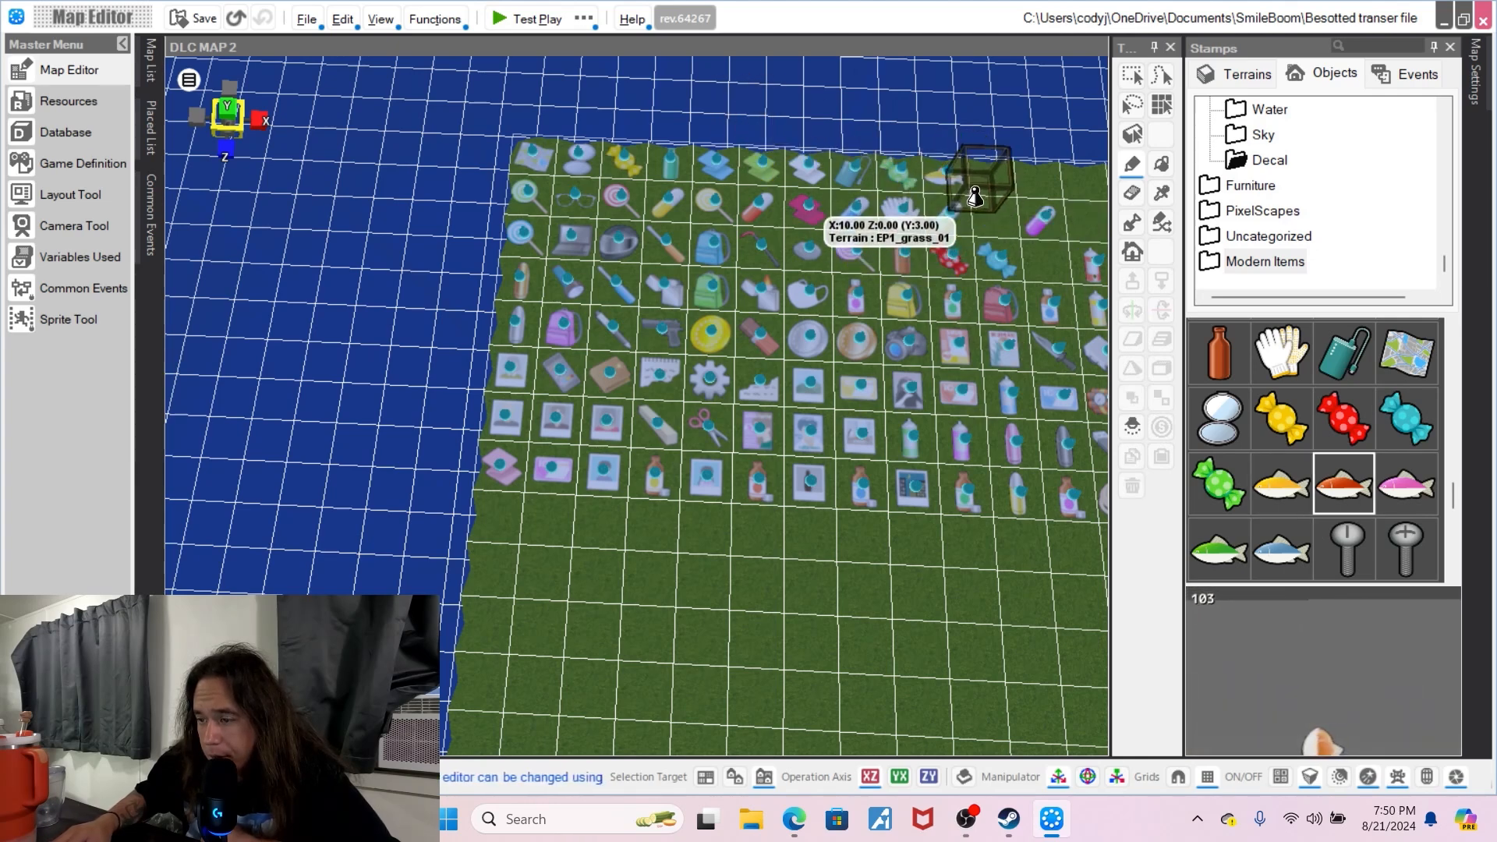
- Place the red fish between the green and purple capsules, and the pink fish in the edge cell two columns past the dark grey item
{"action": "left_click", "coordinate": [999, 226]}
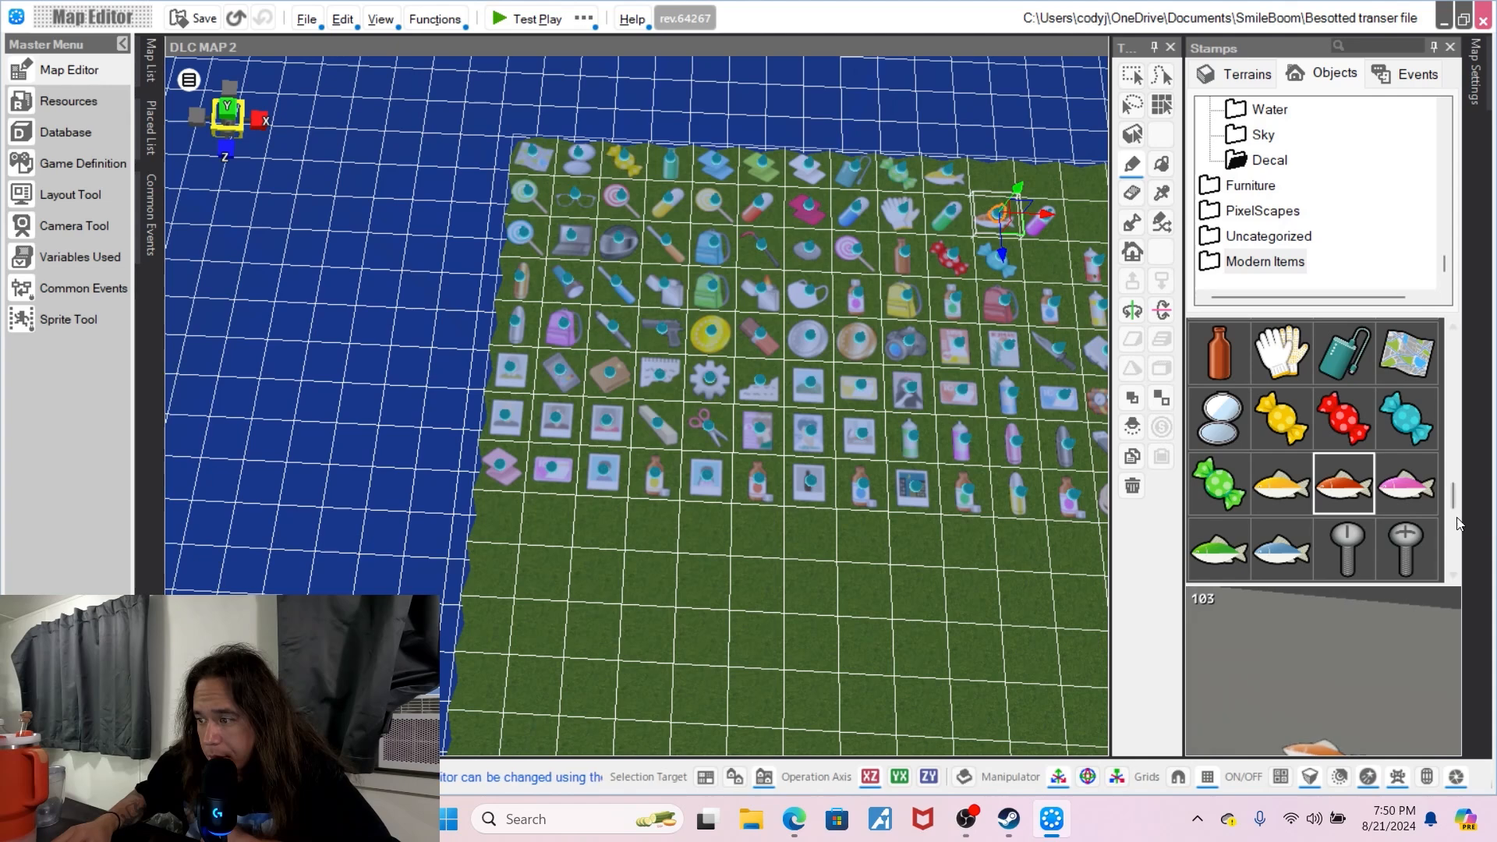
{"action": "key", "text": "d"}
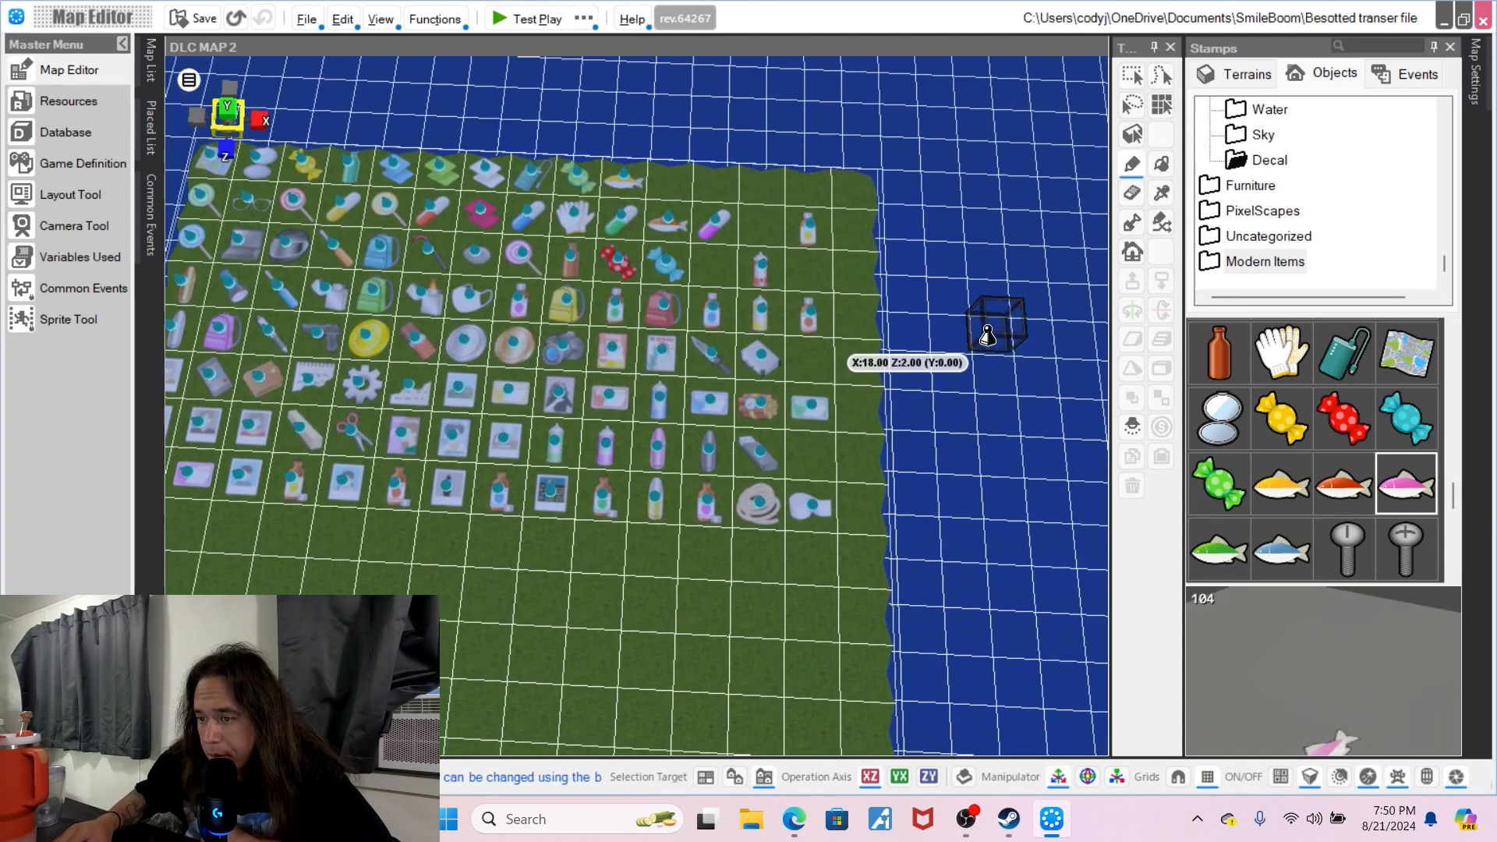
{"action": "left_click", "coordinate": [859, 460]}
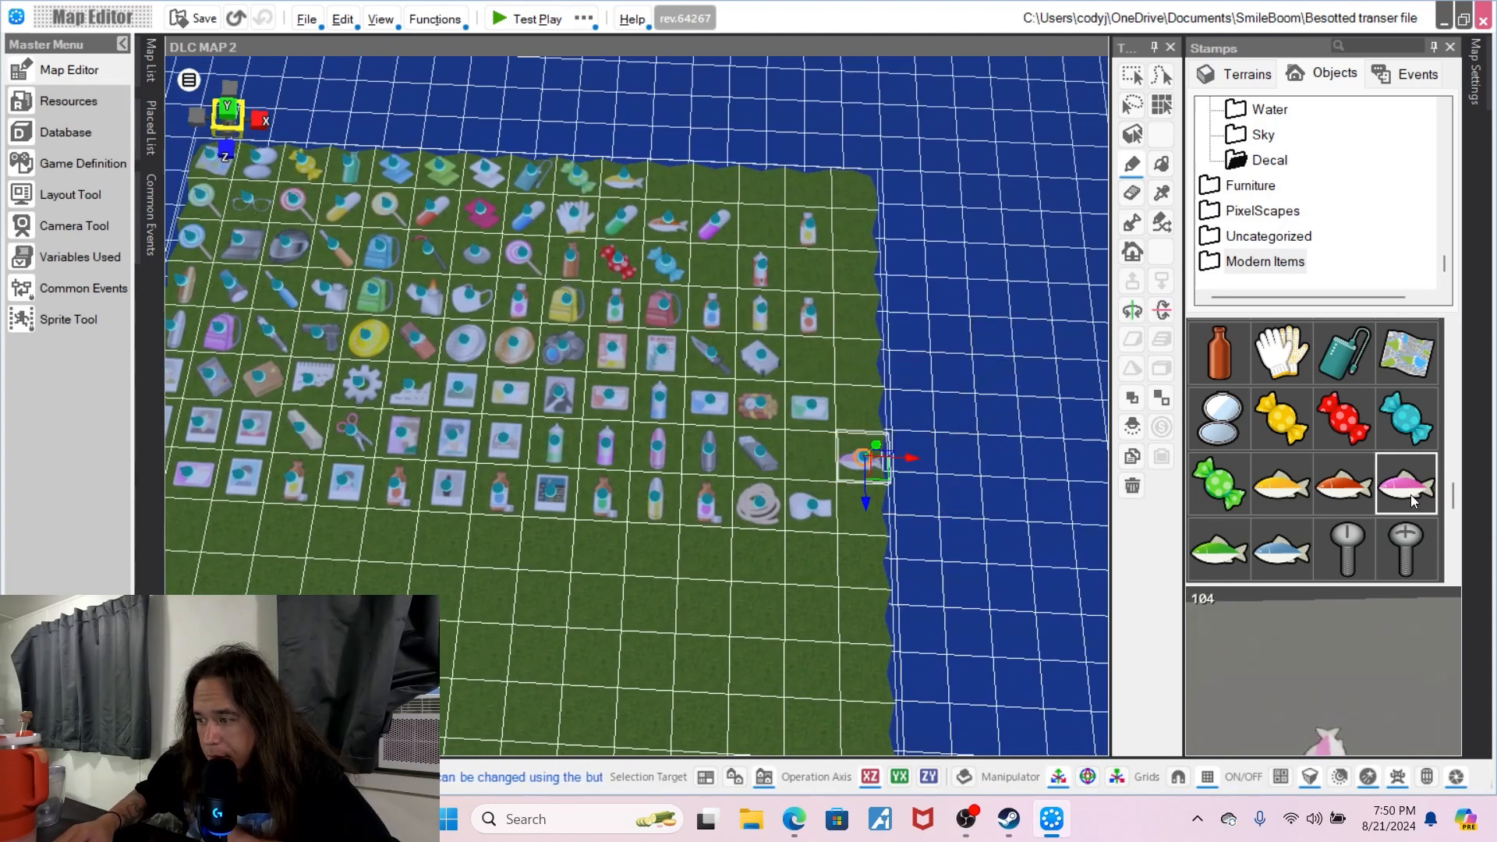
- Place the blue fish beside the pink fish, and the green fish on the edge of the grass in front of the pink one
{"action": "left_click", "coordinate": [1300, 559]}
{"action": "left_click", "coordinate": [811, 460]}
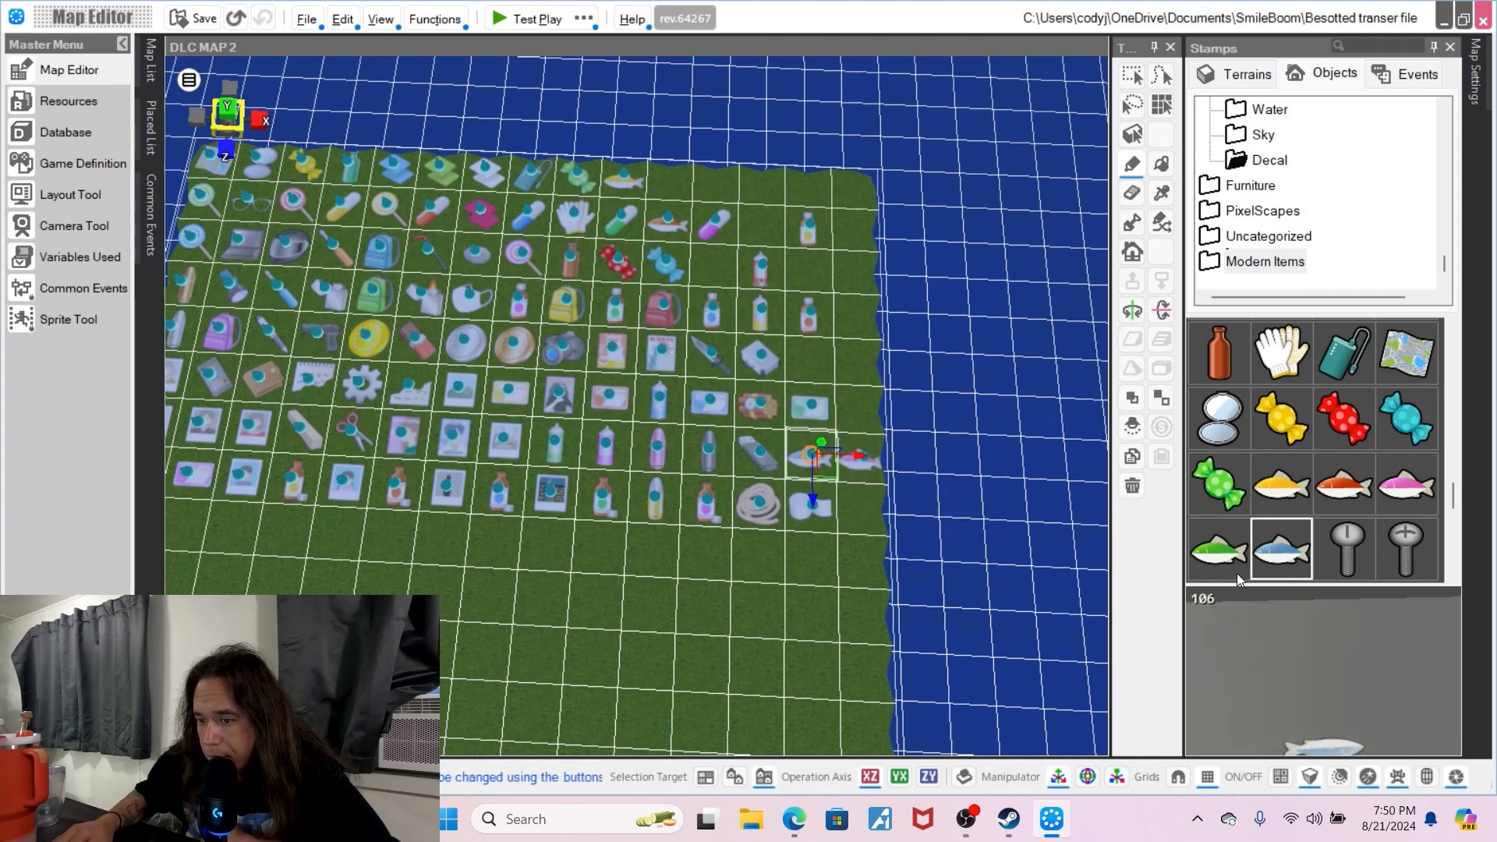
{"action": "left_click", "coordinate": [1220, 554]}
{"action": "left_click", "coordinate": [864, 510]}
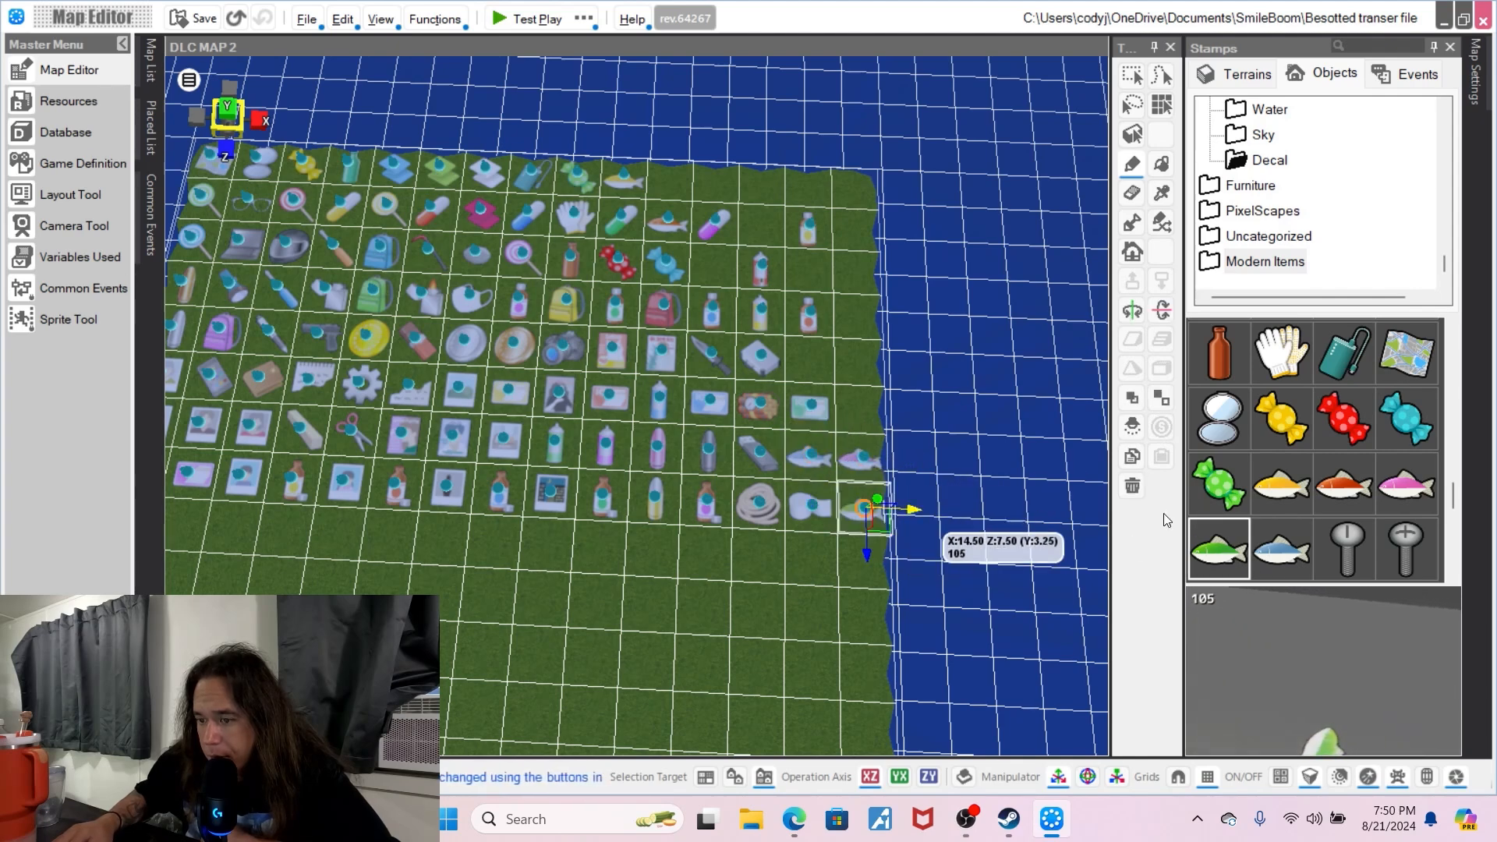
- Place the slotted screw on the grass edge behind the pink fish, and the cross-head screw between the purple capsule and the bottle
{"action": "left_click", "coordinate": [861, 409]}
{"action": "left_click", "coordinate": [1415, 554]}
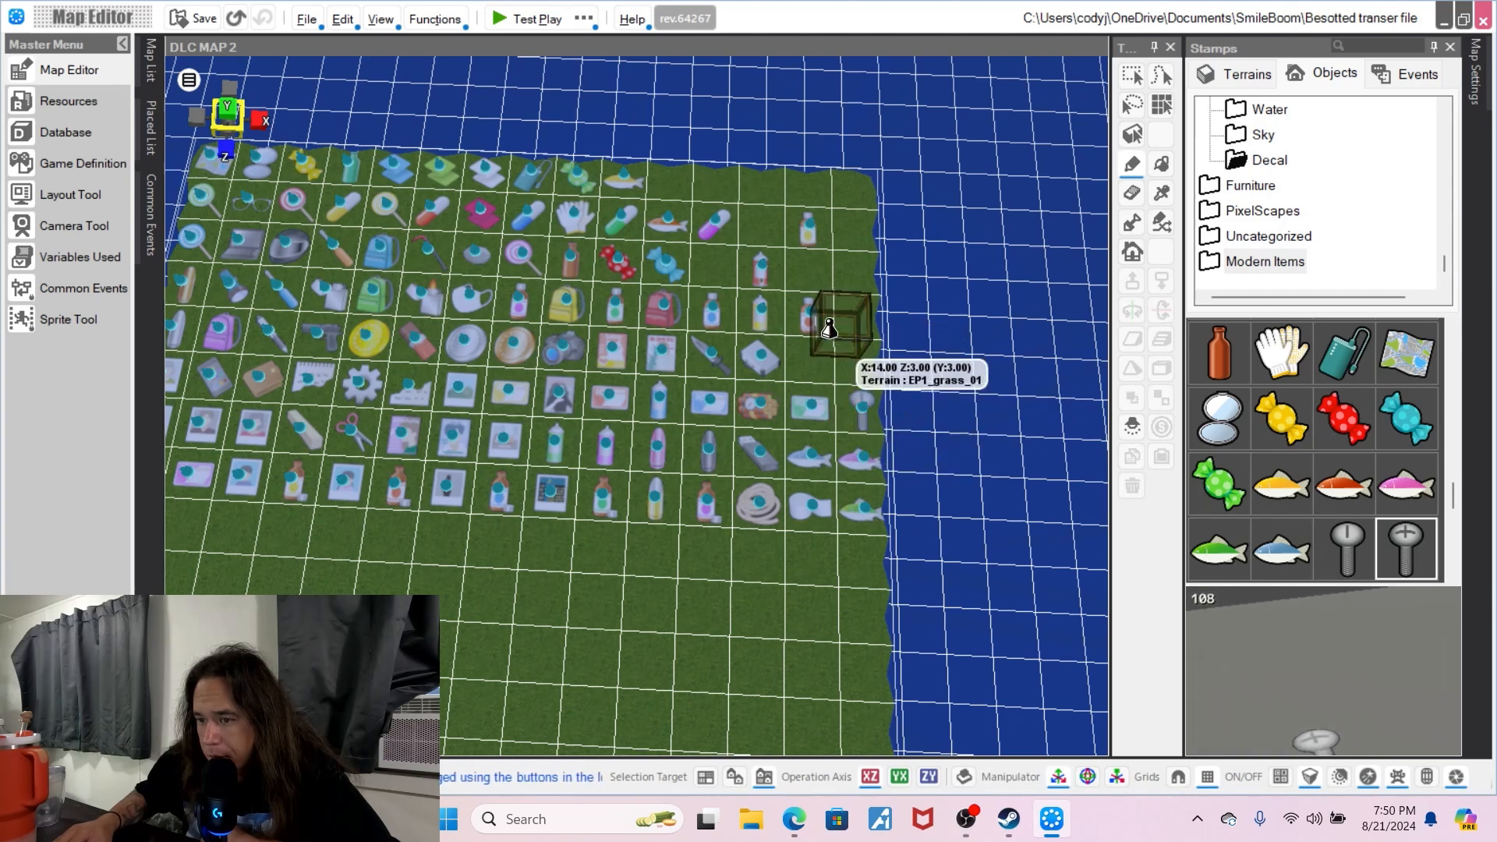
{"action": "left_click", "coordinate": [762, 222]}
- Place the white die between the blue candy and the bottle, and the banana on the grass edge behind the slotted screw
{"action": "scroll", "coordinate": [1292, 465], "scroll_direction": "down", "scroll_amount": 3}
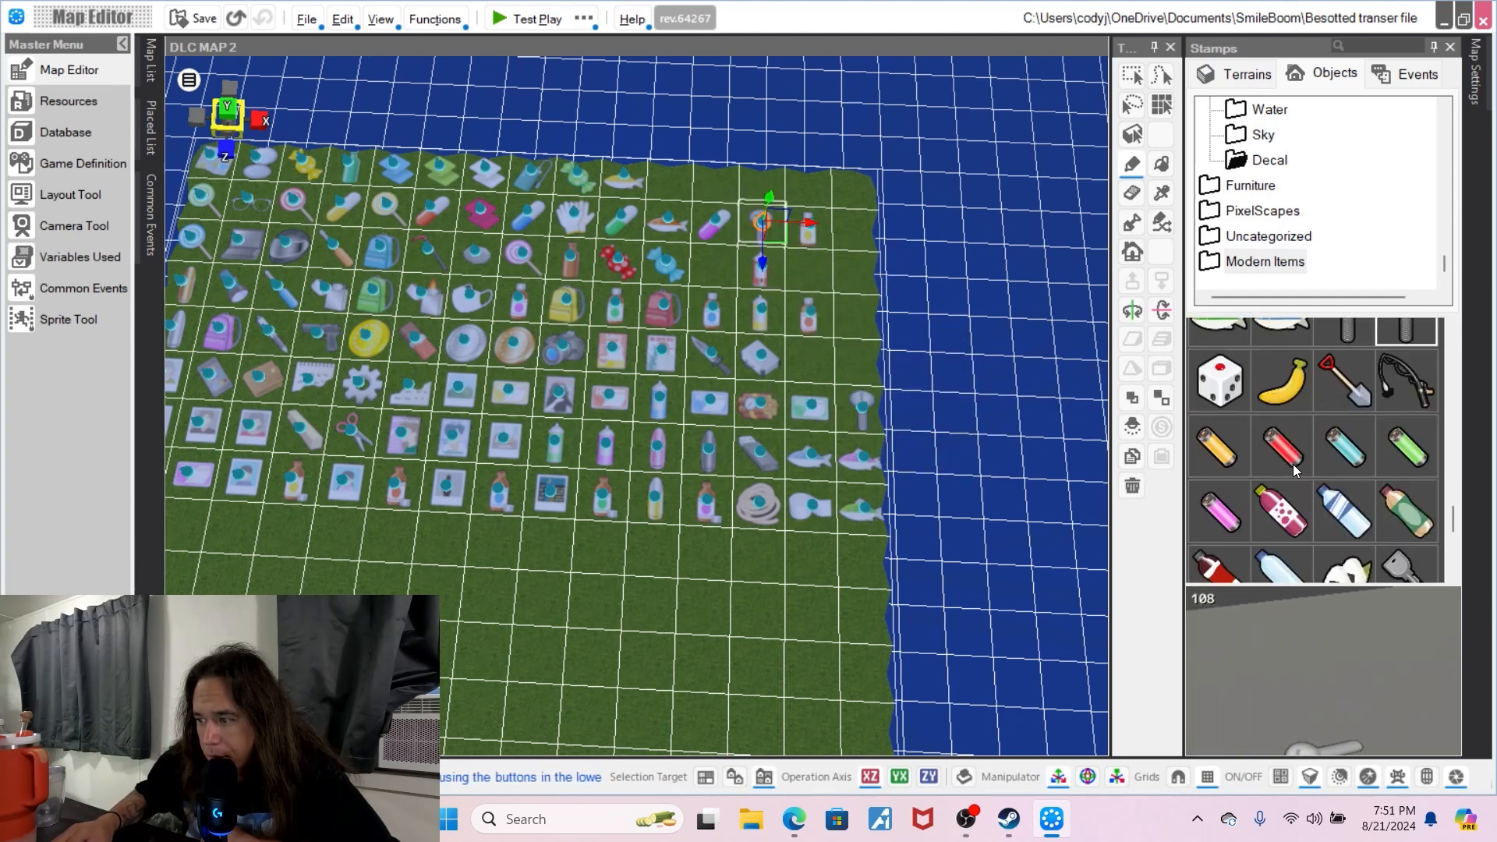
{"action": "left_click", "coordinate": [1221, 371]}
{"action": "left_click", "coordinate": [714, 265]}
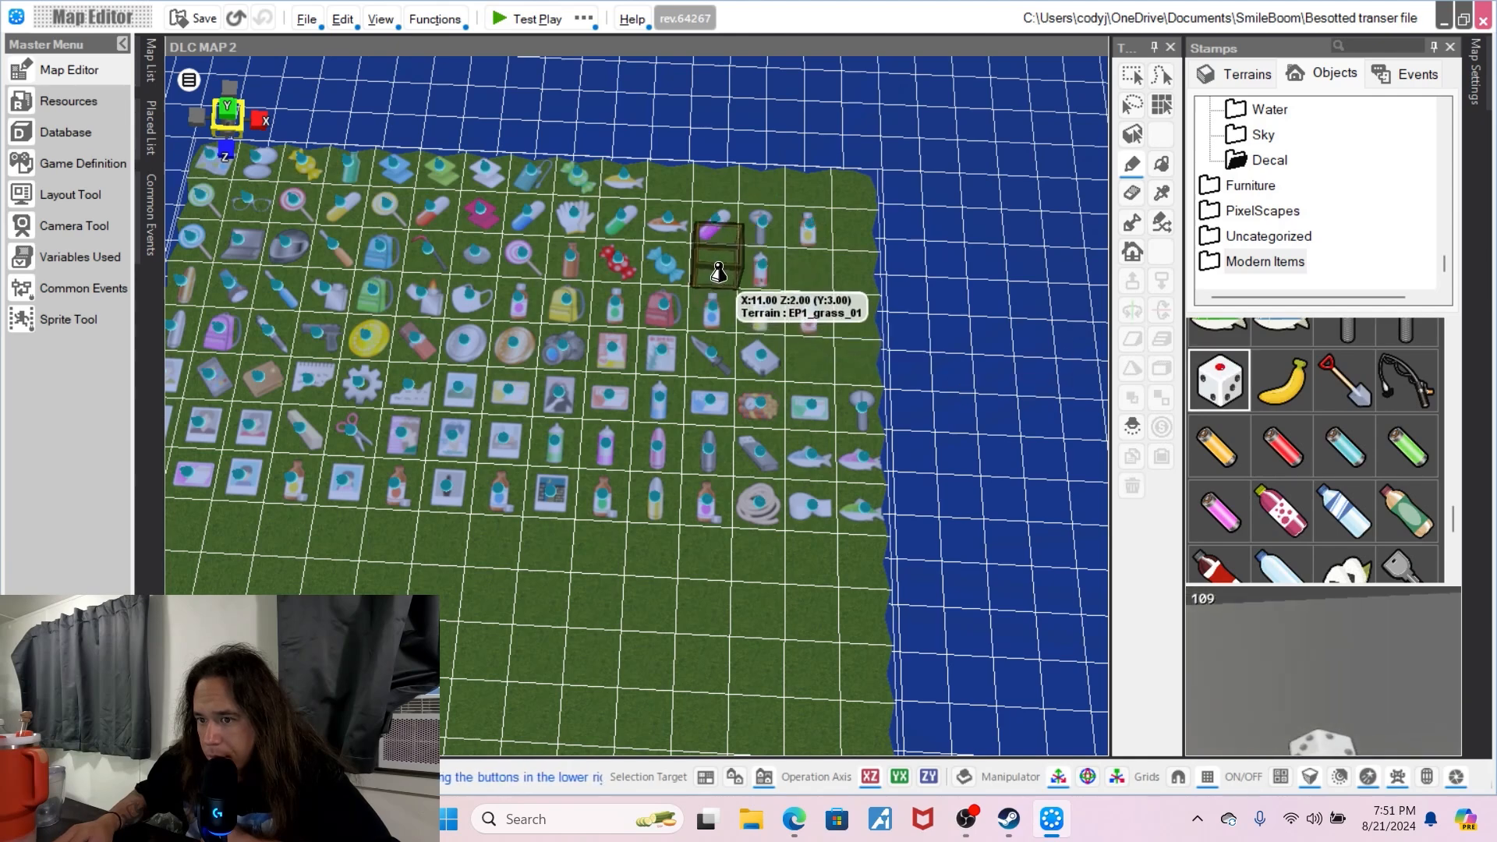
{"action": "left_click", "coordinate": [1284, 398]}
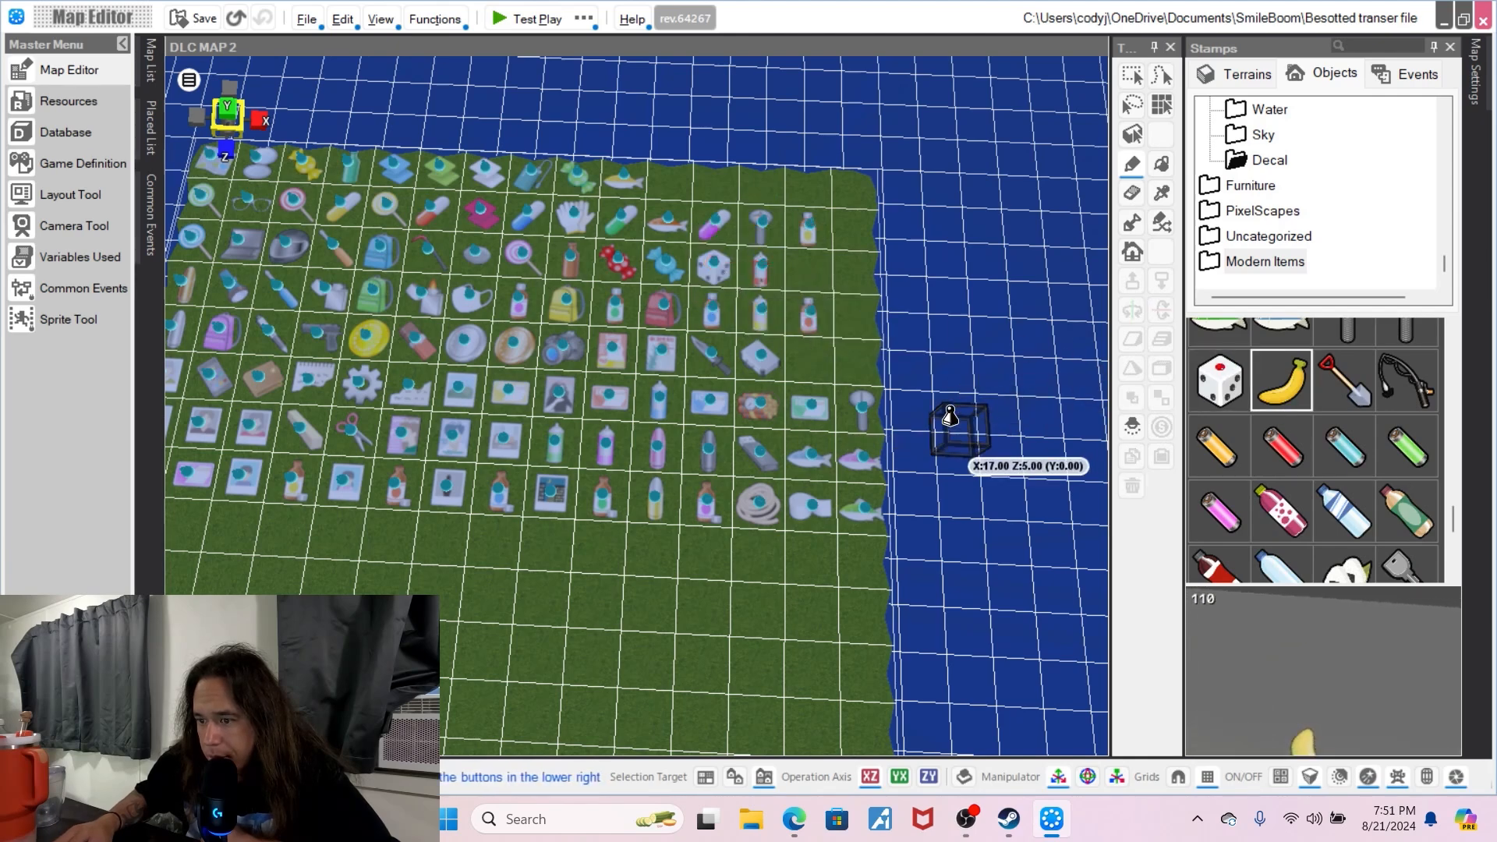
{"action": "left_click", "coordinate": [862, 369]}
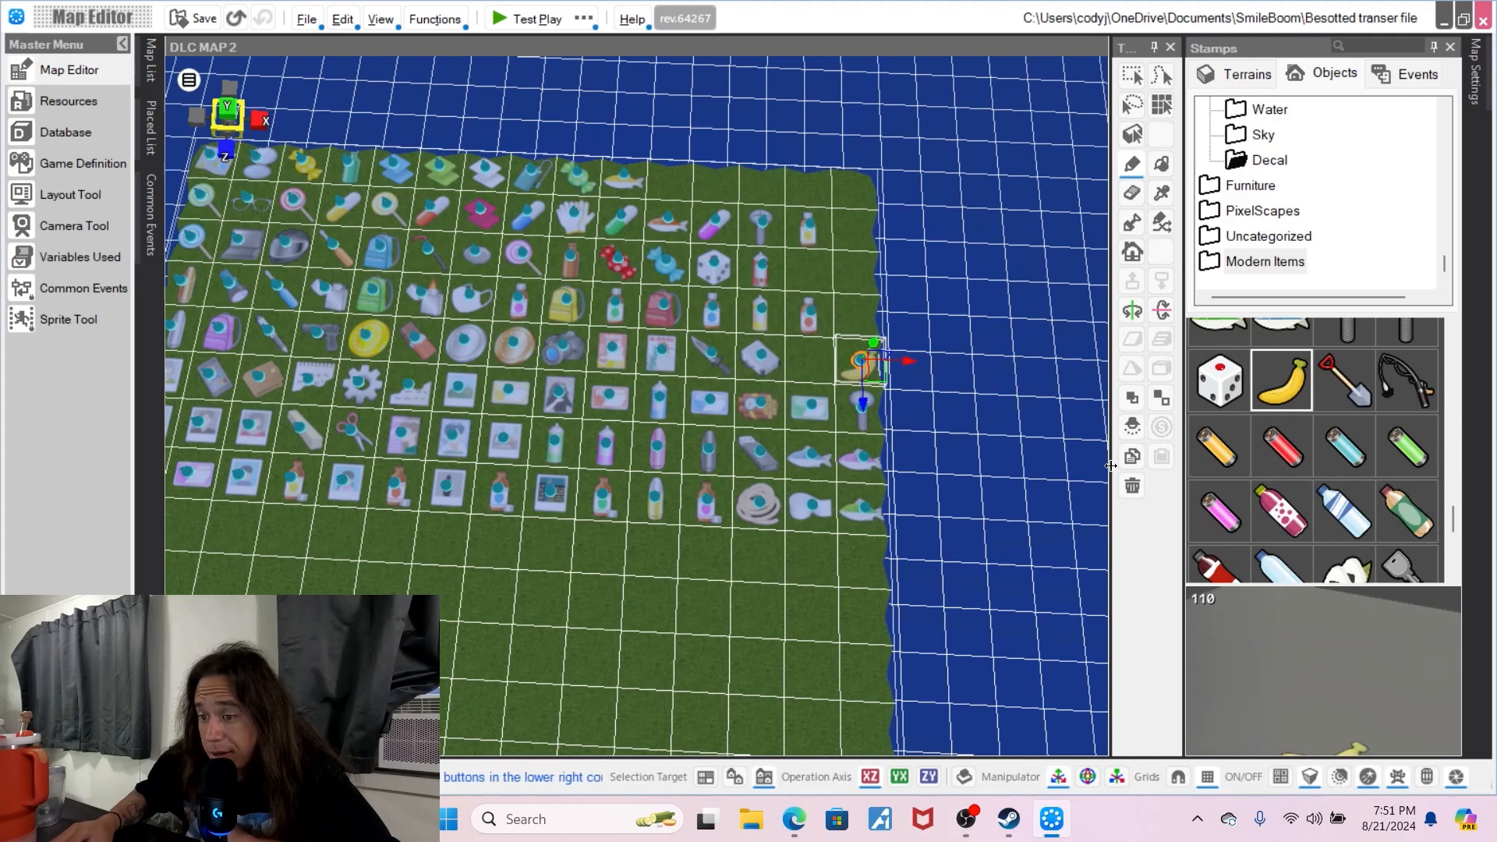
- Place the shovel beside the banana, and the black fishing rod on the grass edge behind the banana
{"action": "left_click", "coordinate": [1335, 384]}
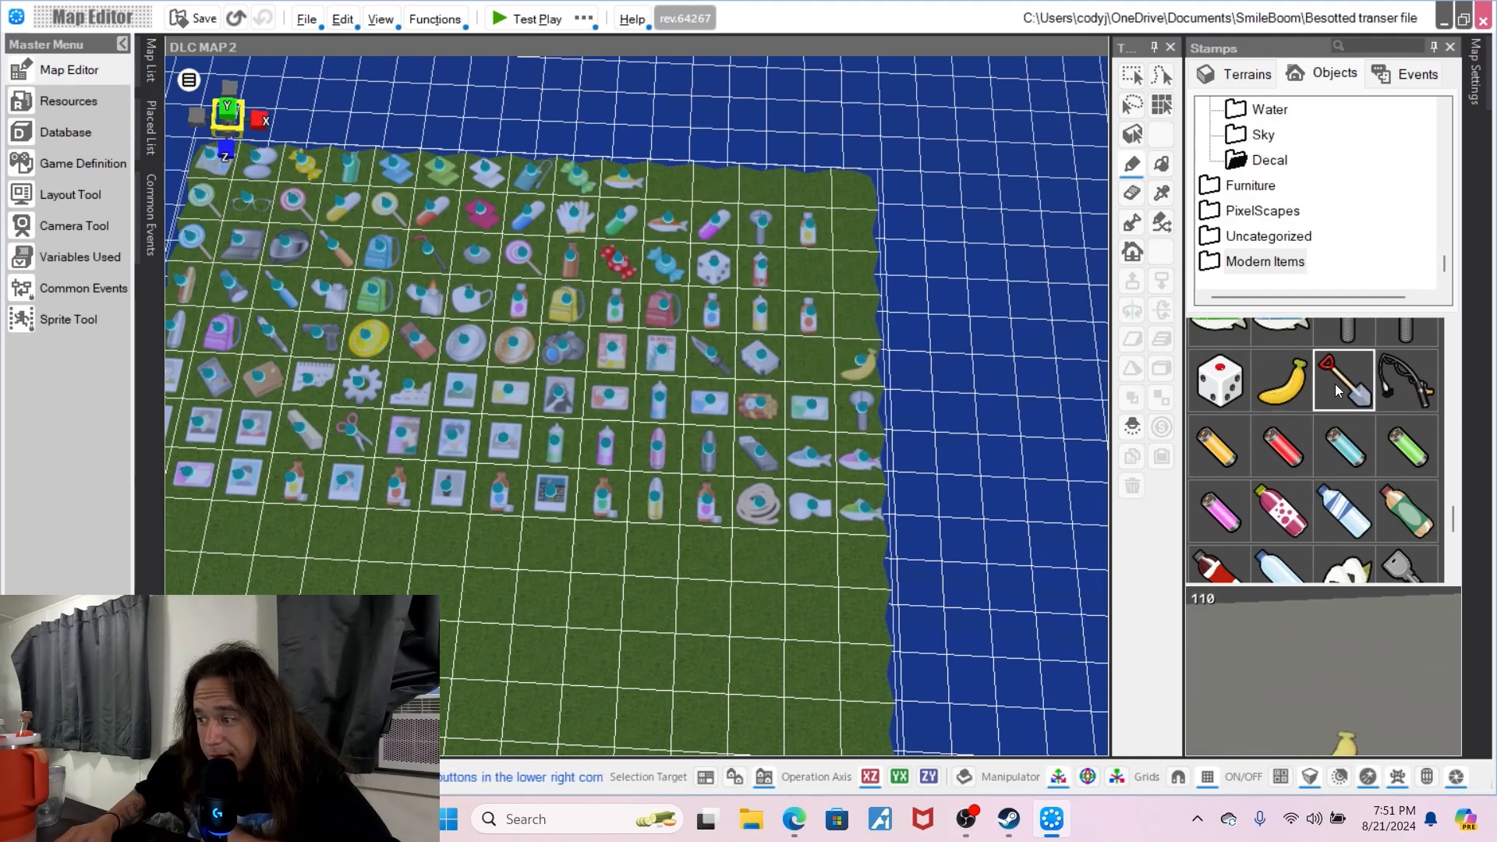
{"action": "left_click", "coordinate": [811, 361]}
{"action": "left_click", "coordinate": [1417, 394]}
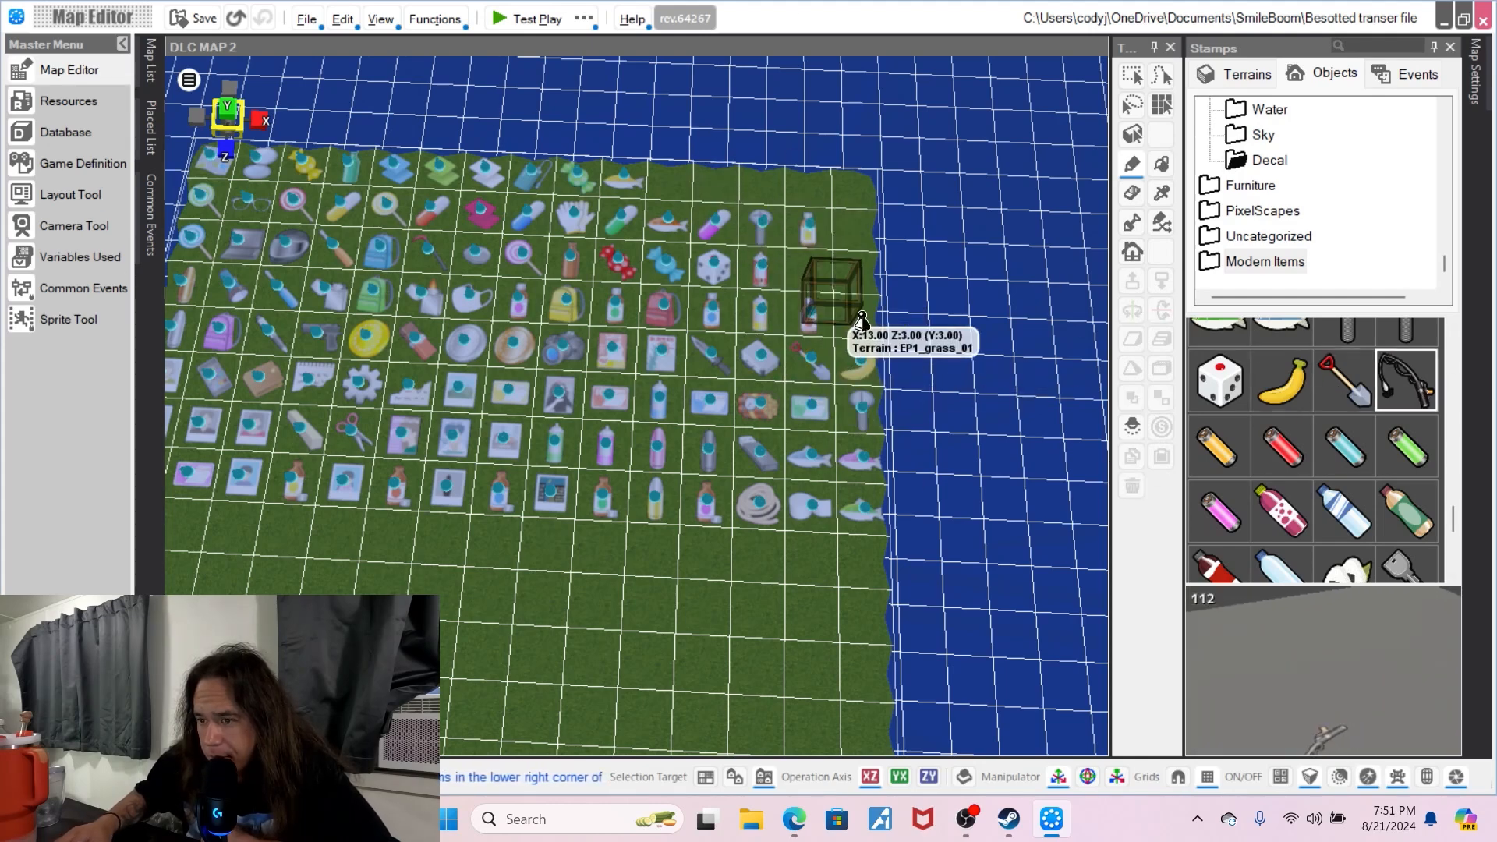
- Place the yellow and red batteries in the two empty cells at the end of the white die's row
{"action": "left_click", "coordinate": [1218, 444]}
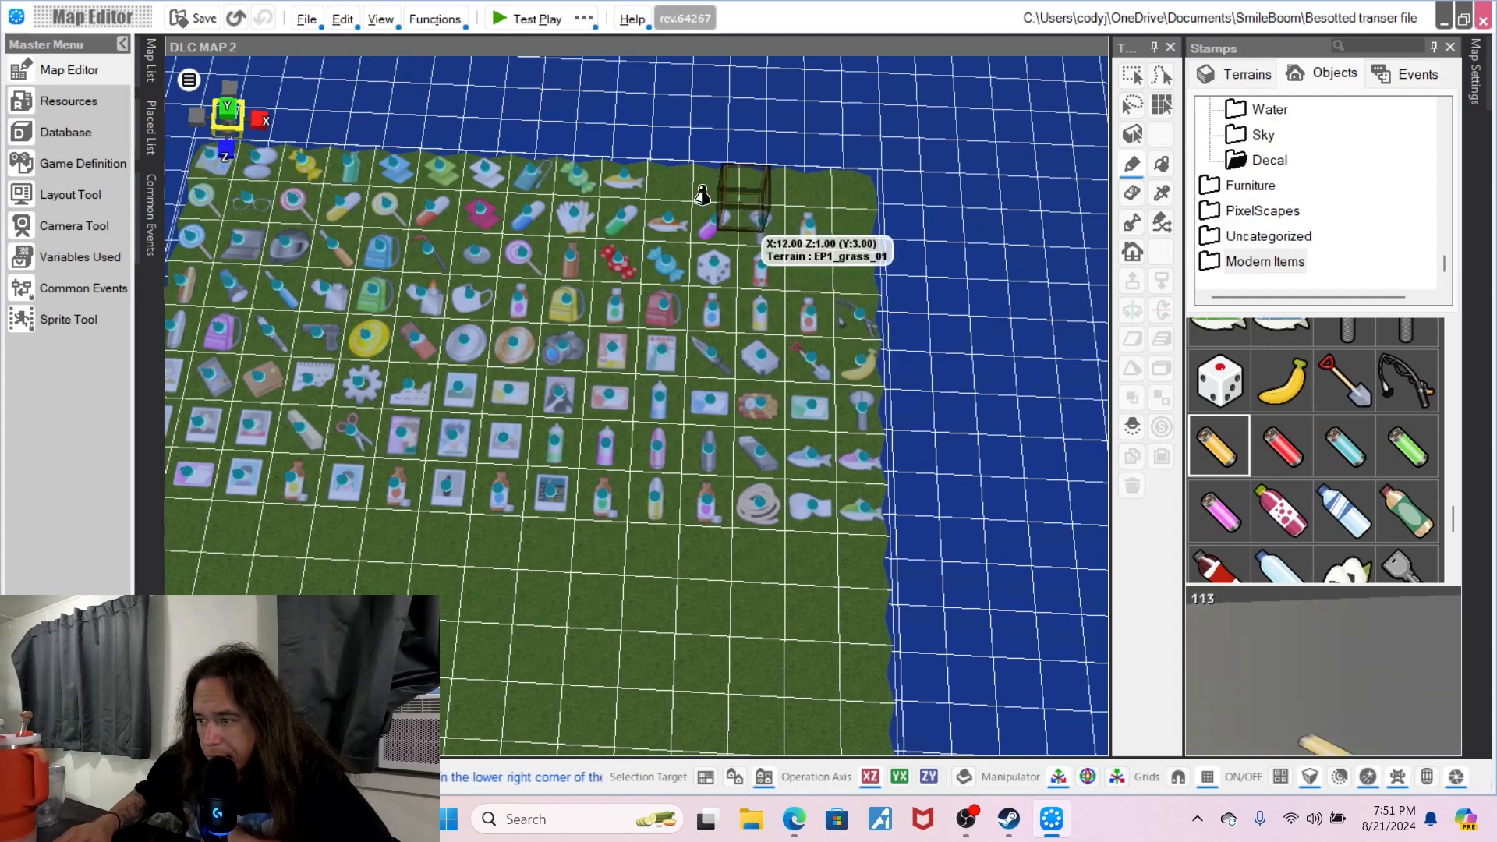
{"action": "left_click", "coordinate": [807, 274]}
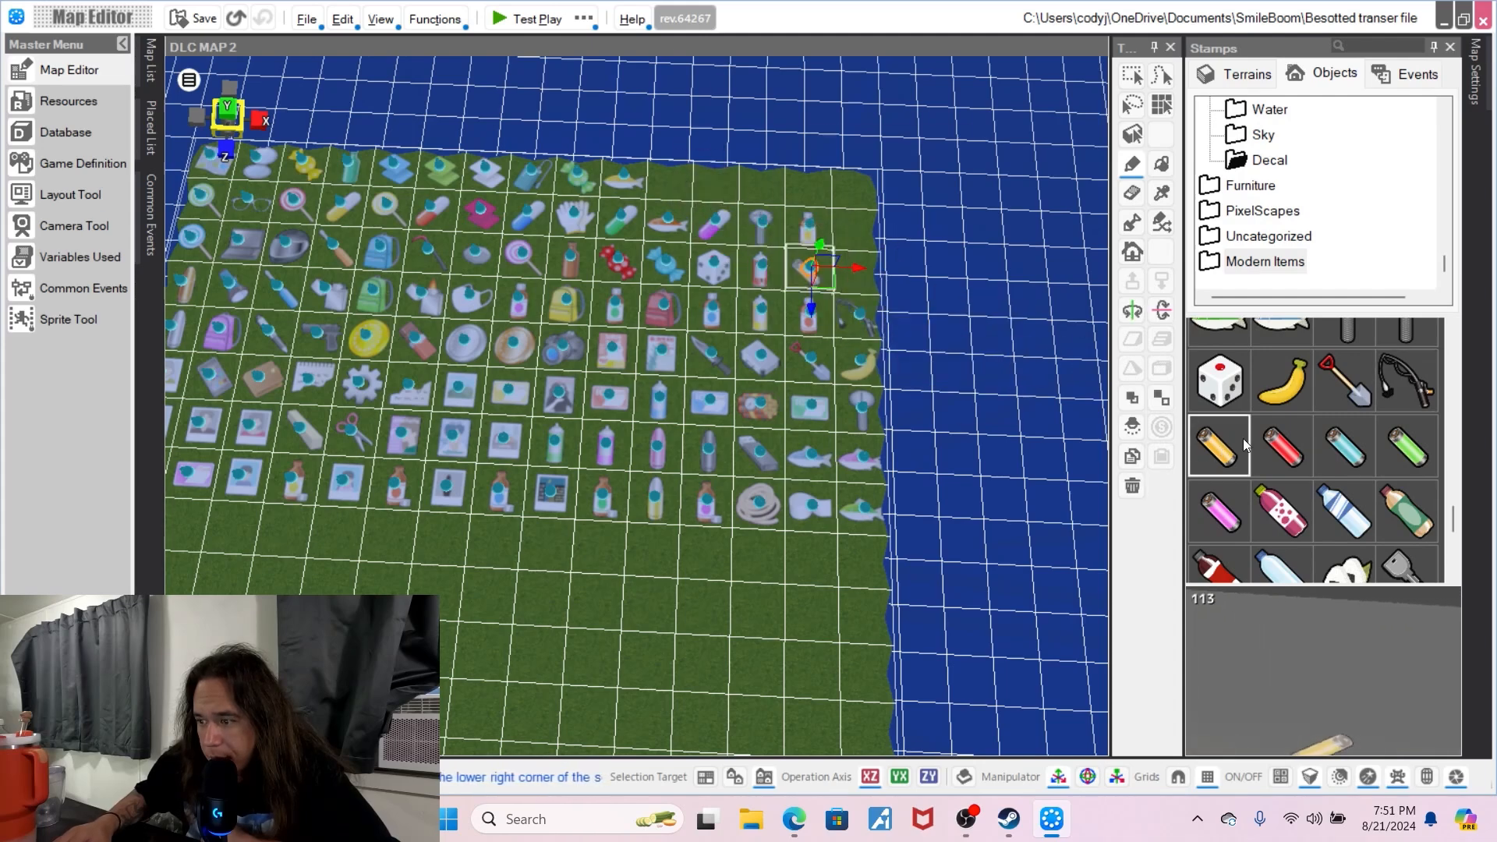
{"action": "left_click", "coordinate": [860, 269]}
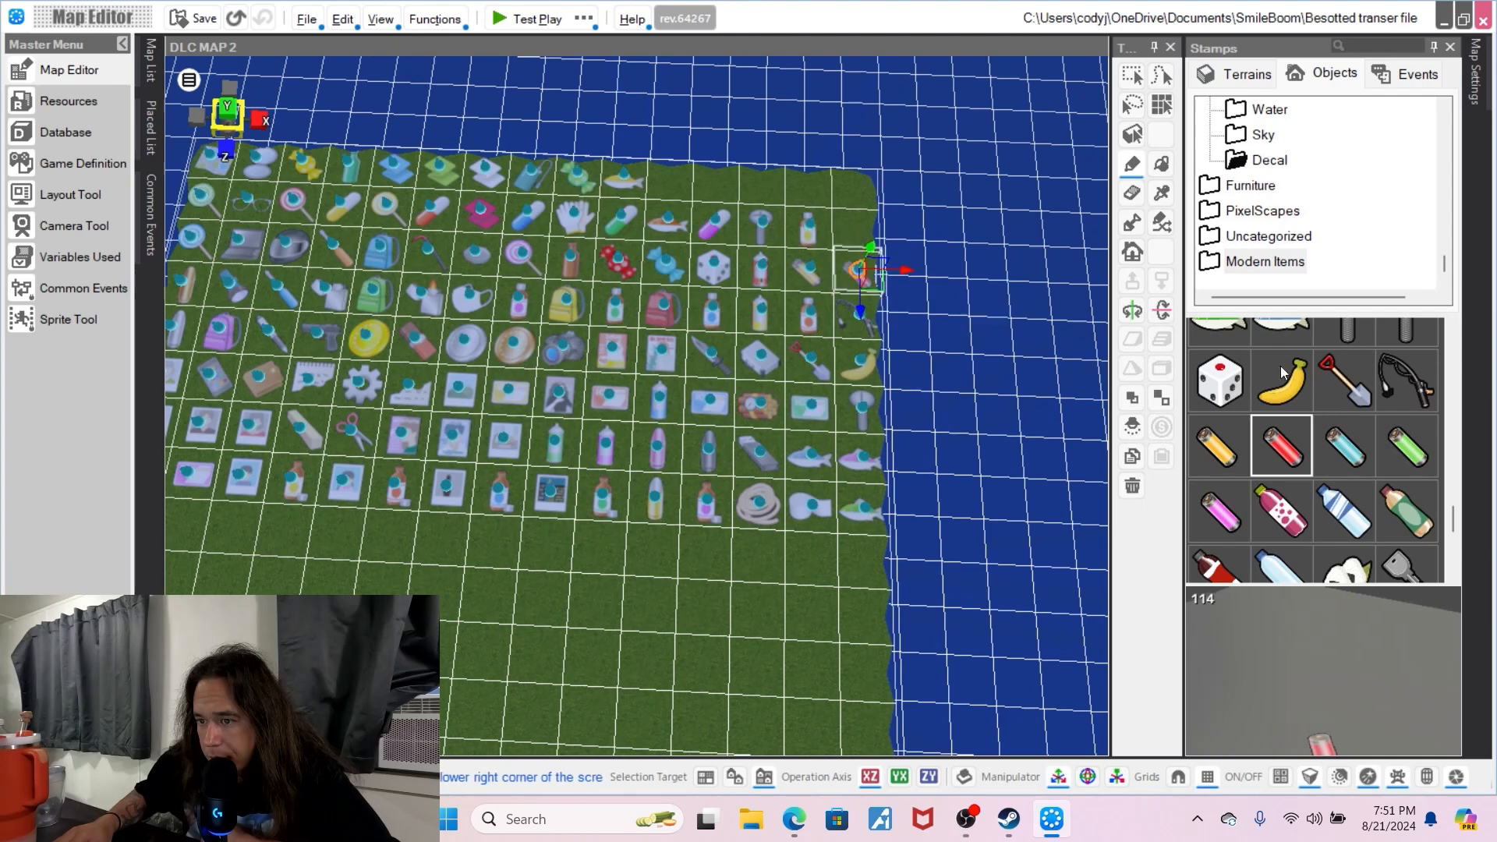
- Place the blue and purple batteries beside the yellow fish in the back row, and the green battery on the edge behind the red one
{"action": "left_click", "coordinate": [669, 180]}
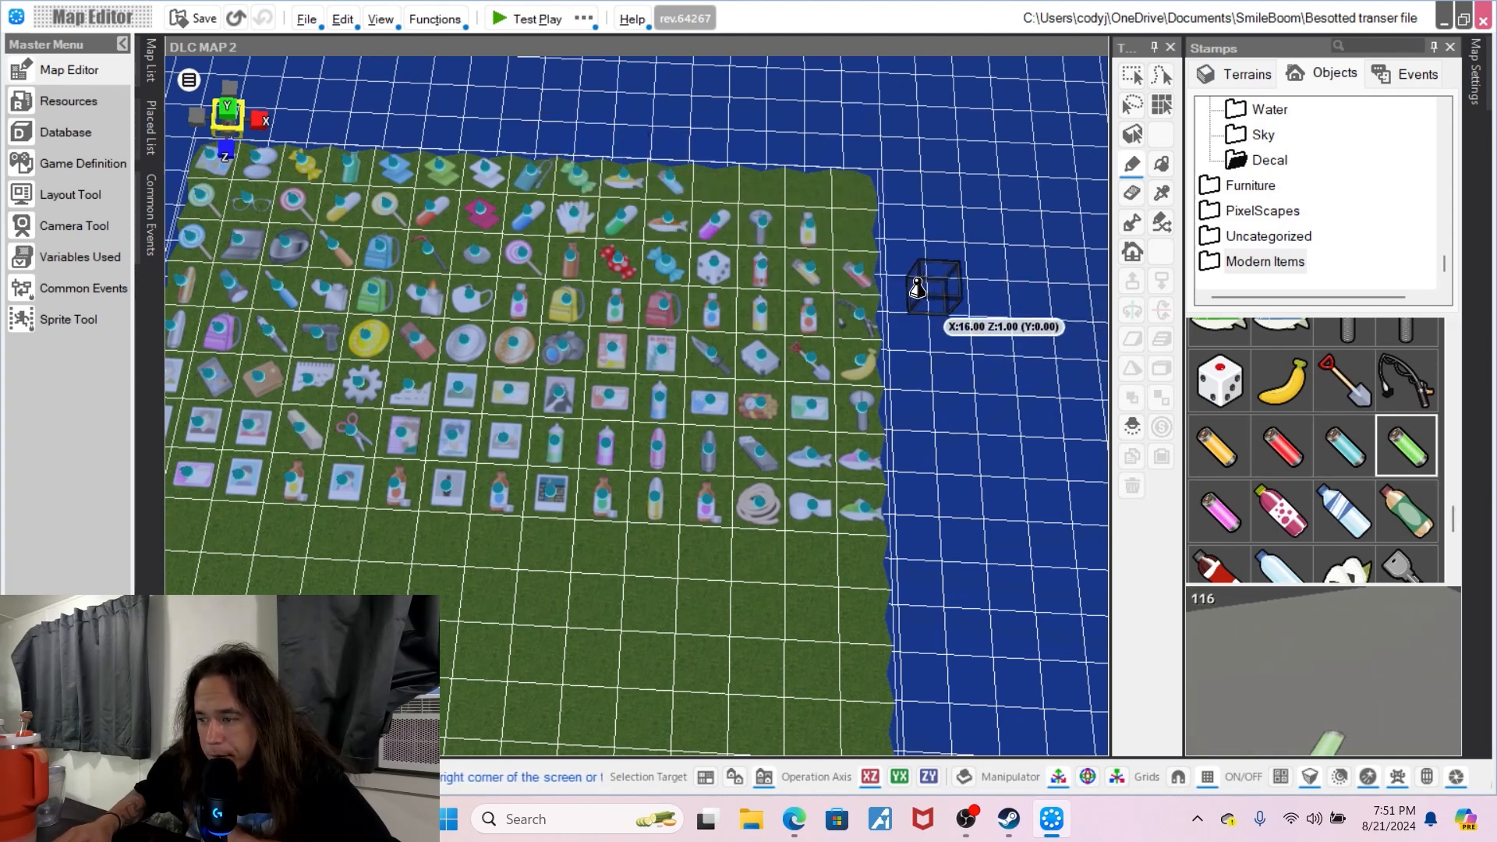
{"action": "left_click", "coordinate": [857, 227]}
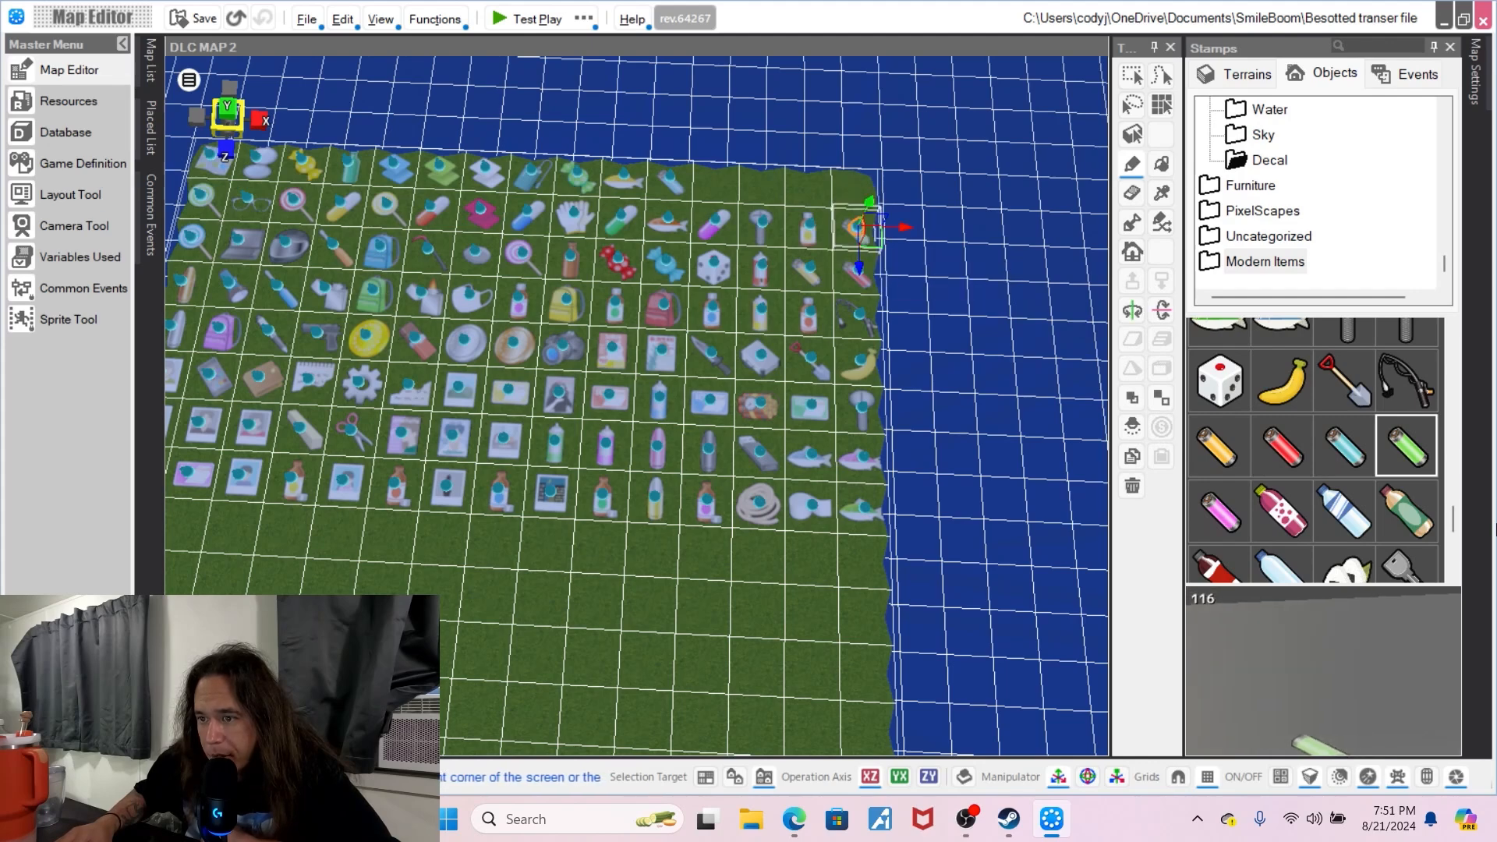
{"action": "left_click", "coordinate": [1238, 521]}
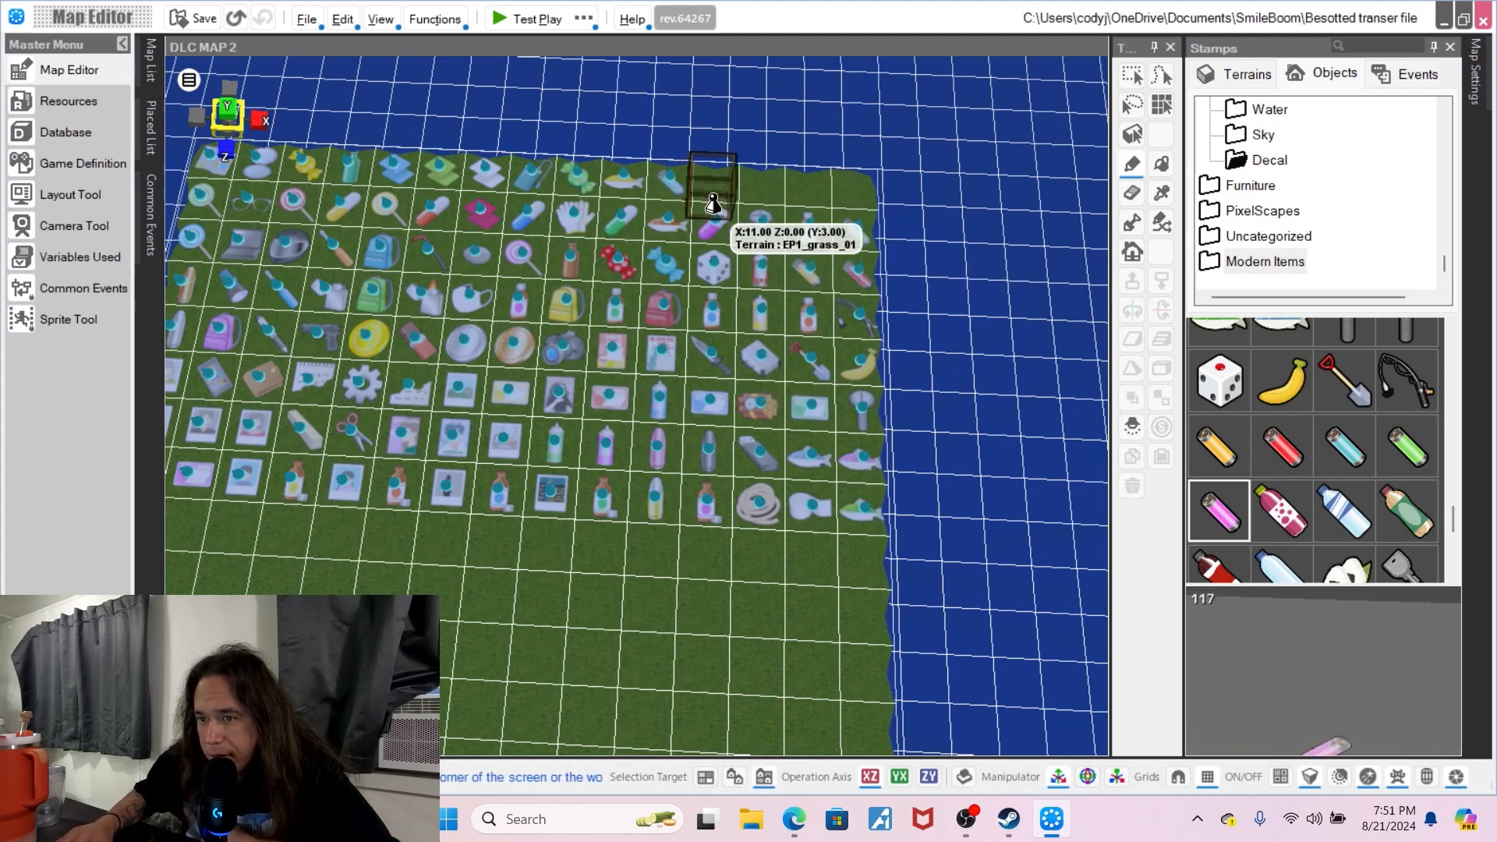
{"action": "left_click", "coordinate": [716, 180]}
- Fill the rest of the back row with the pink spotted, blue striped and green bottles, in line beside the purple battery
{"action": "left_click", "coordinate": [1296, 497]}
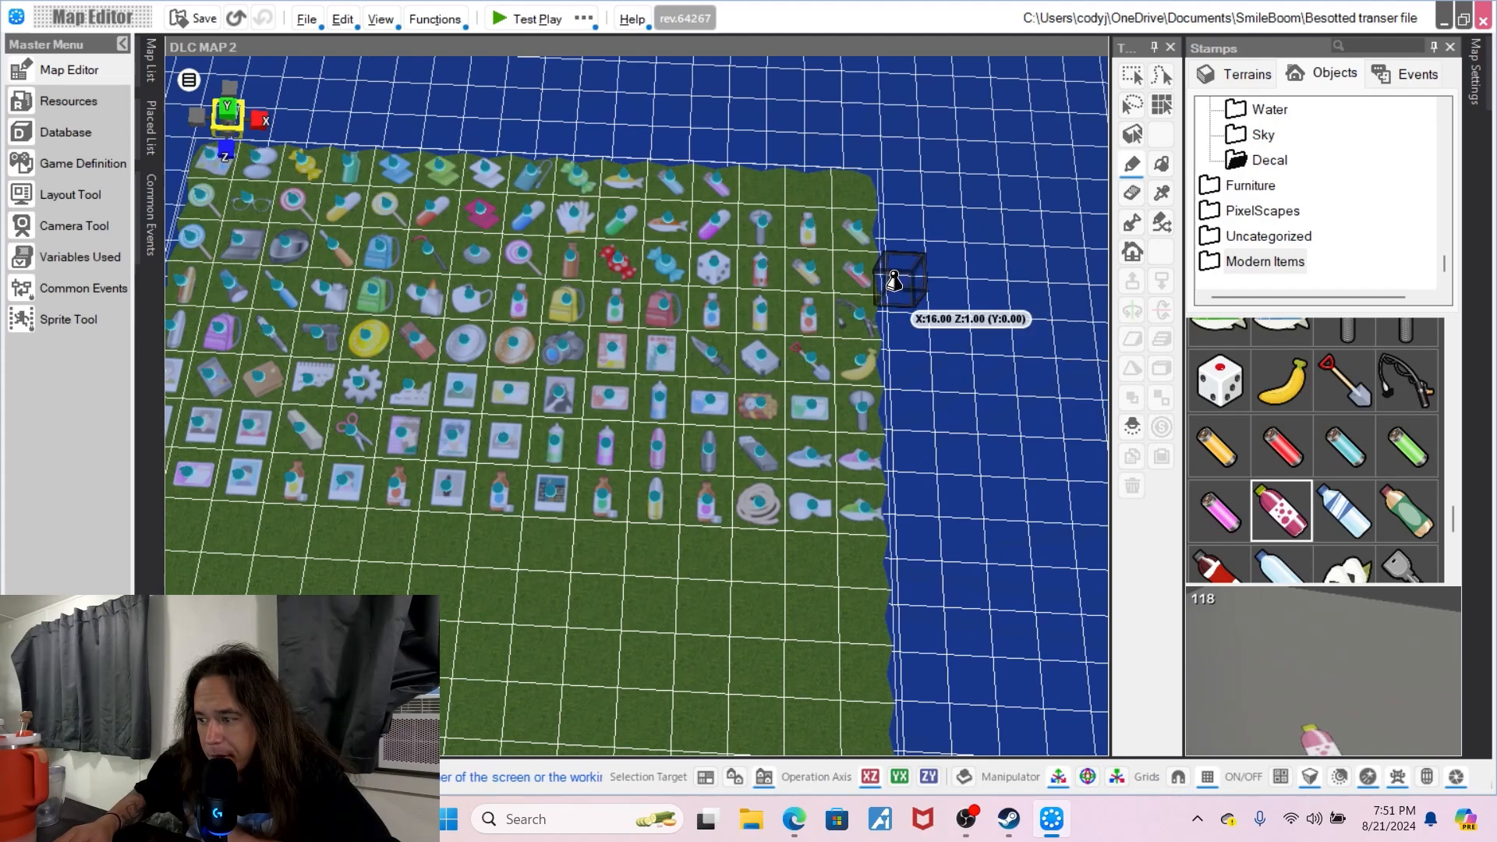
{"action": "left_click", "coordinate": [768, 192]}
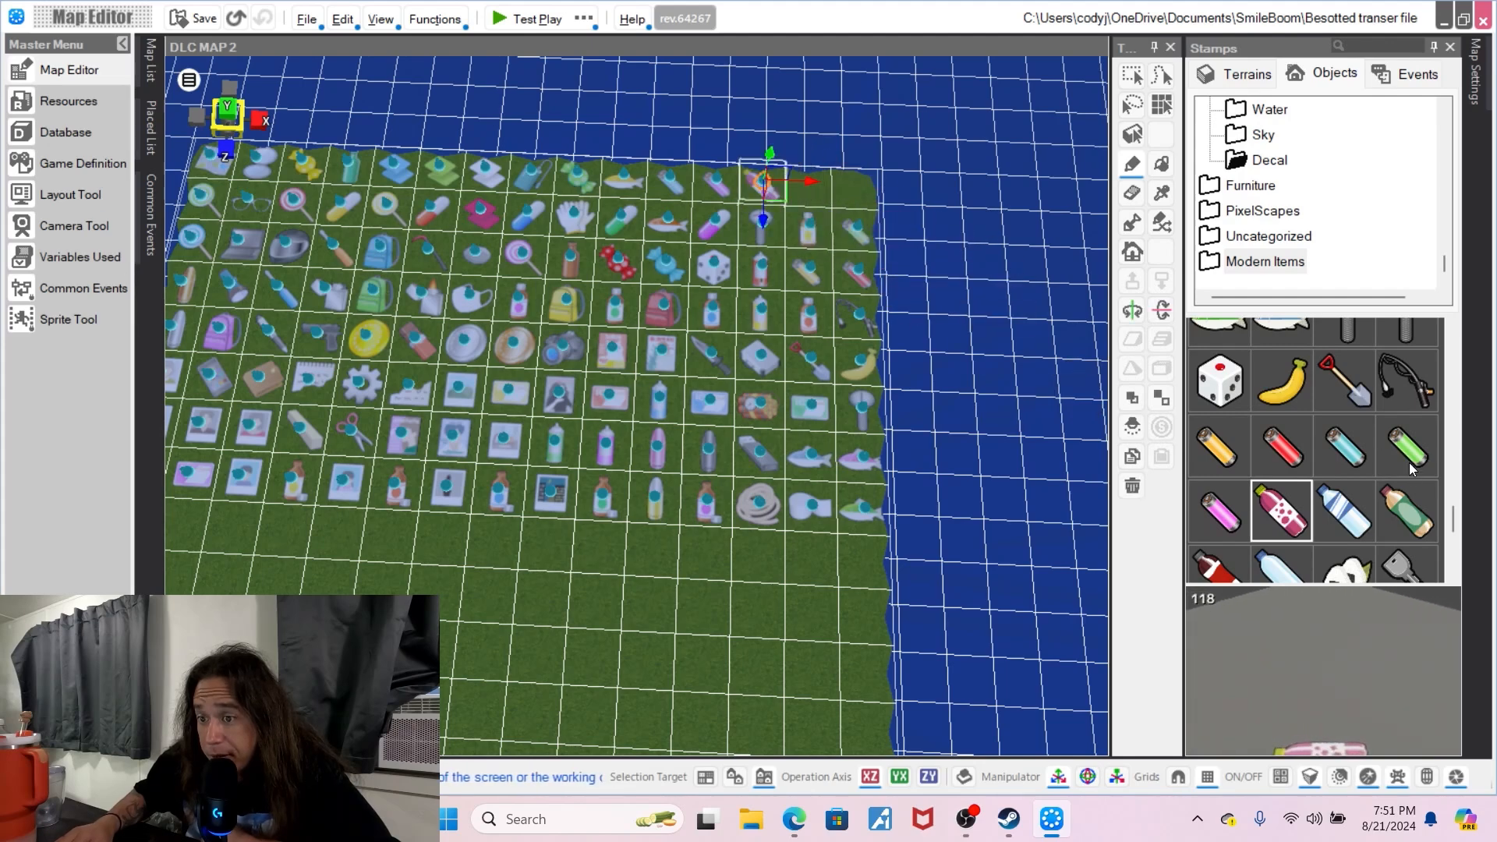
{"action": "left_click", "coordinate": [811, 186]}
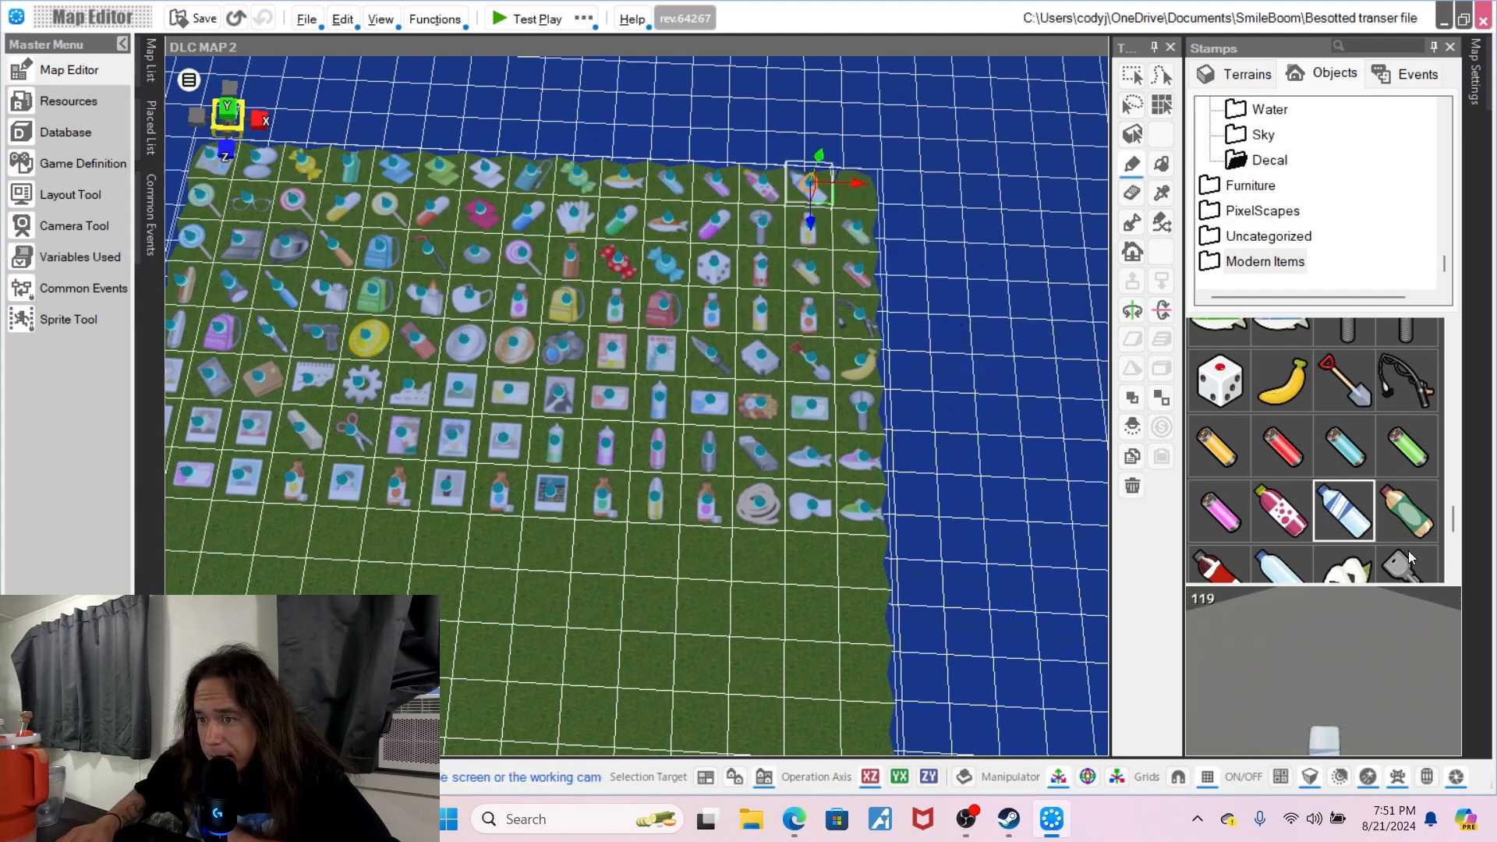
{"action": "left_click", "coordinate": [854, 185]}
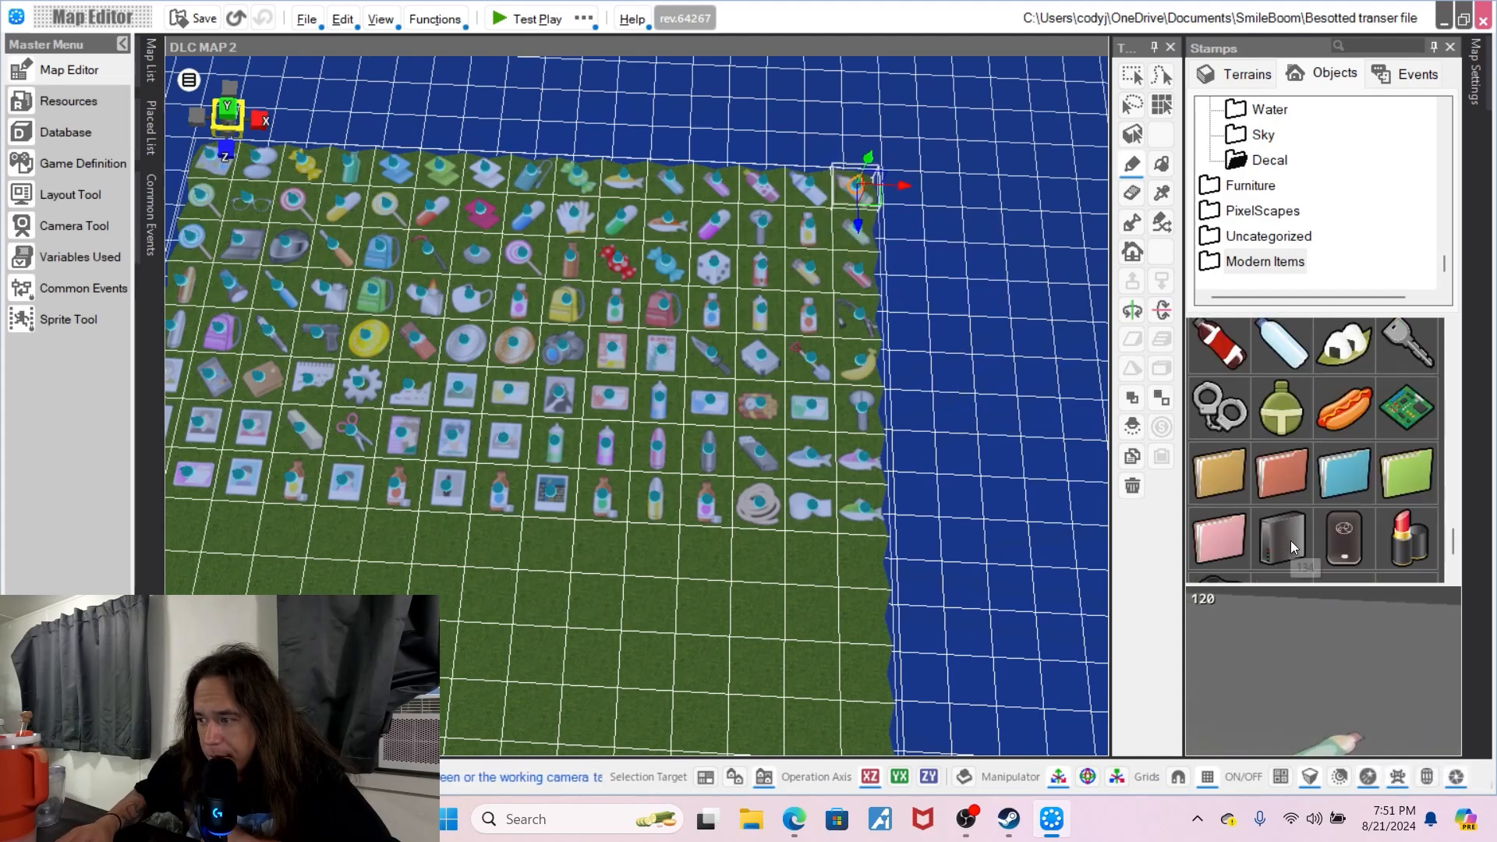
- Start a new front row with the hot dog on the grass edge before the green fish, and the light blue bottle beside it
{"action": "scroll", "coordinate": [1290, 539], "scroll_direction": "up", "scroll_amount": 2}
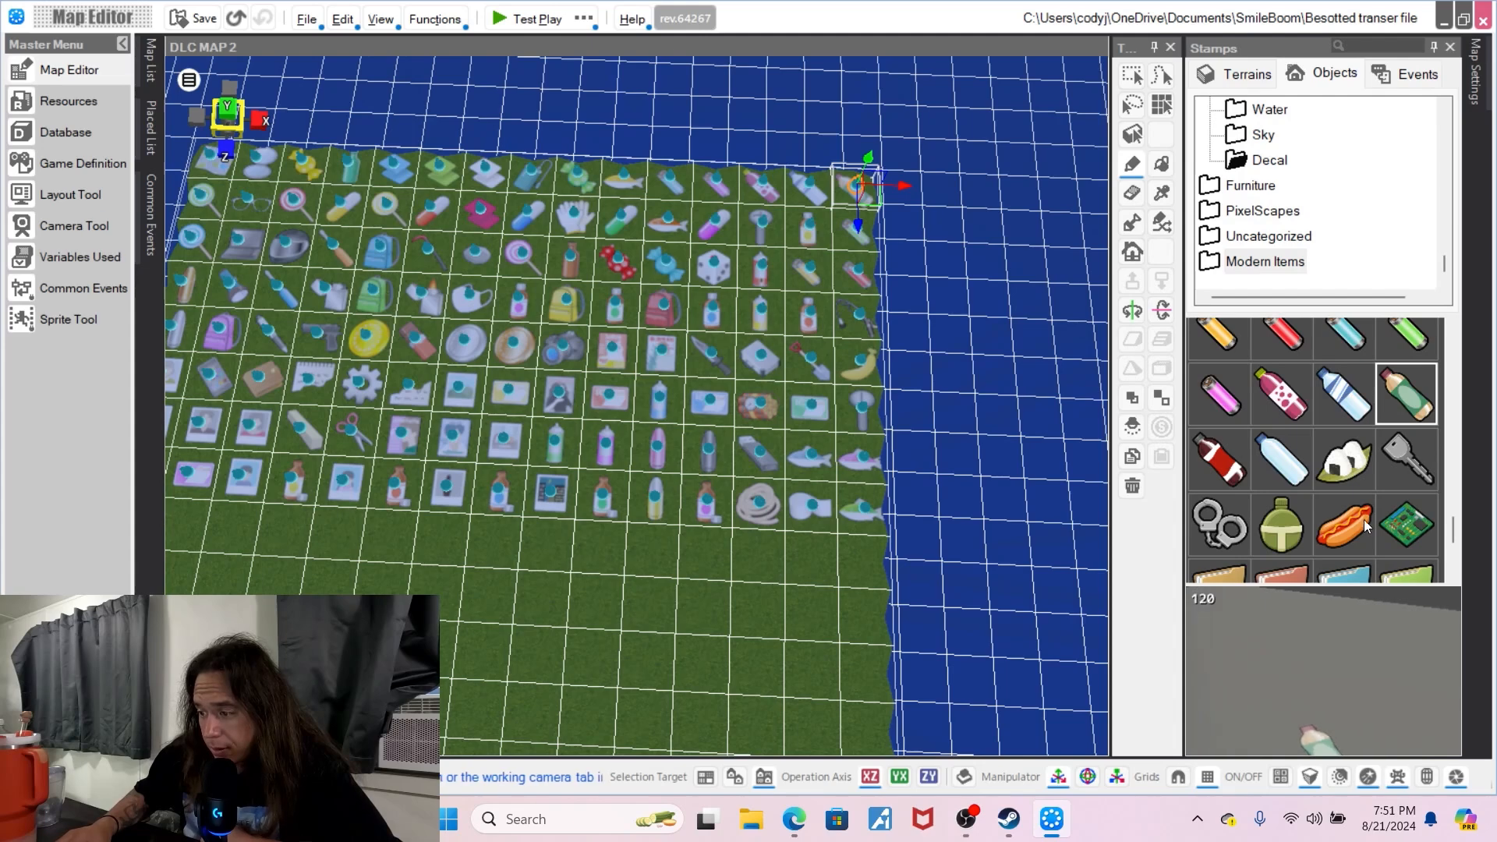
{"action": "left_click", "coordinate": [864, 559]}
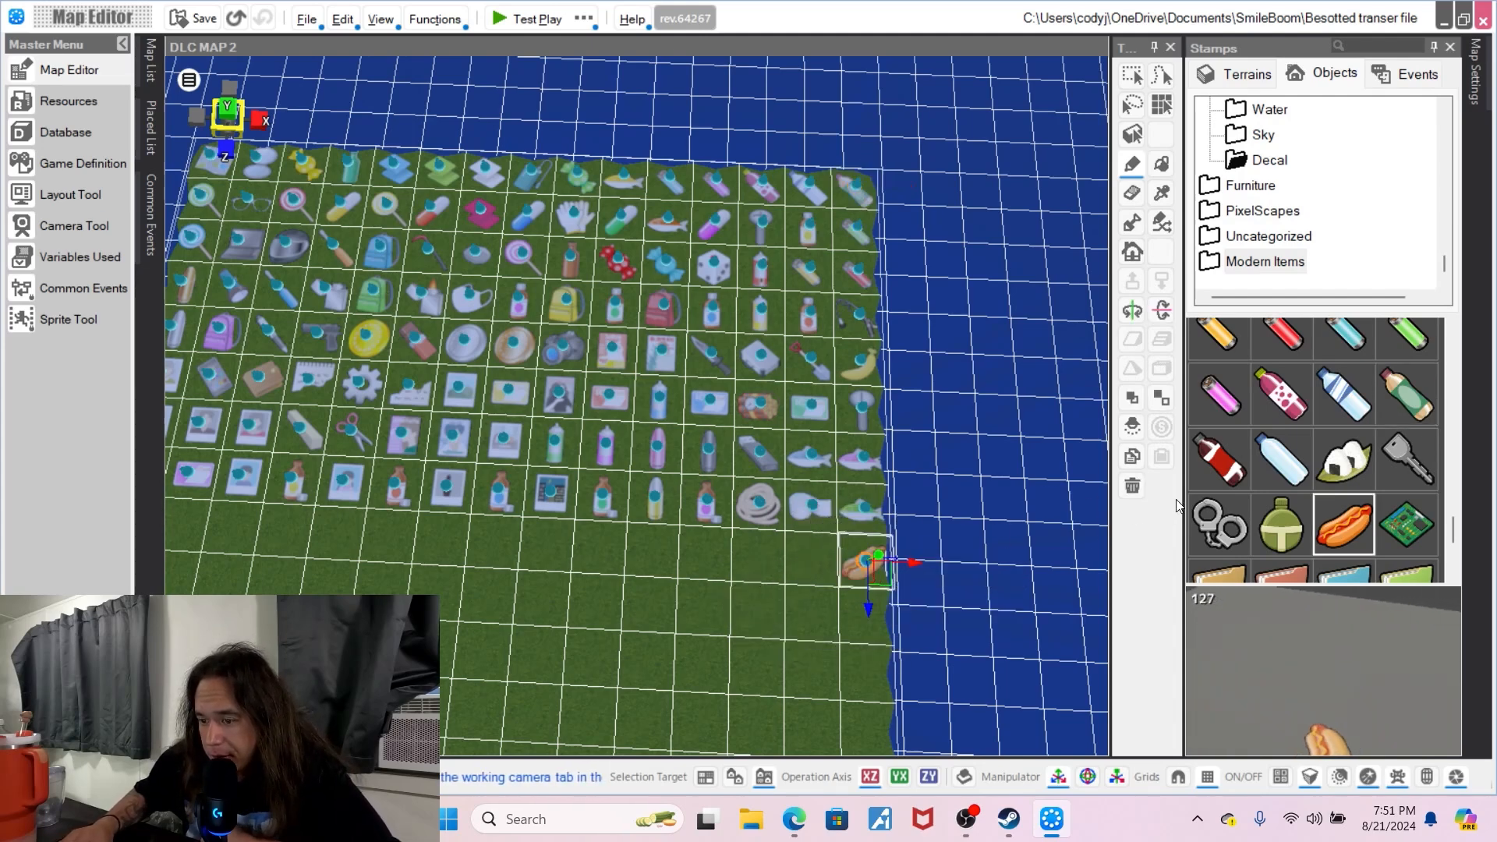
{"action": "left_click", "coordinate": [815, 563]}
- Place the red bottle beside the light blue bottle in the front row, and the rice balls beside the red bottle
{"action": "left_click", "coordinate": [1227, 461]}
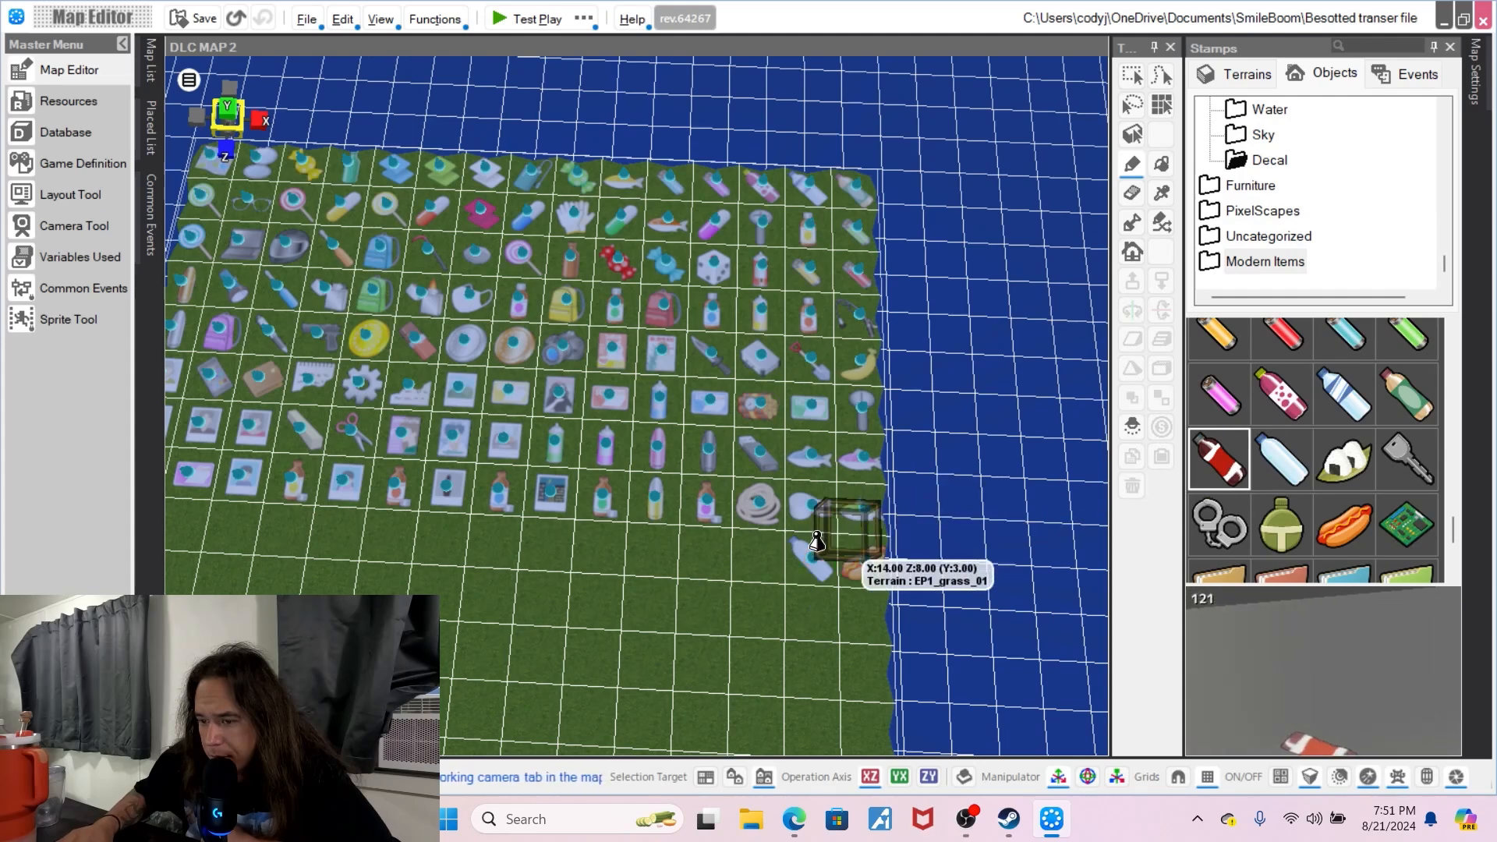
{"action": "left_click", "coordinate": [761, 561]}
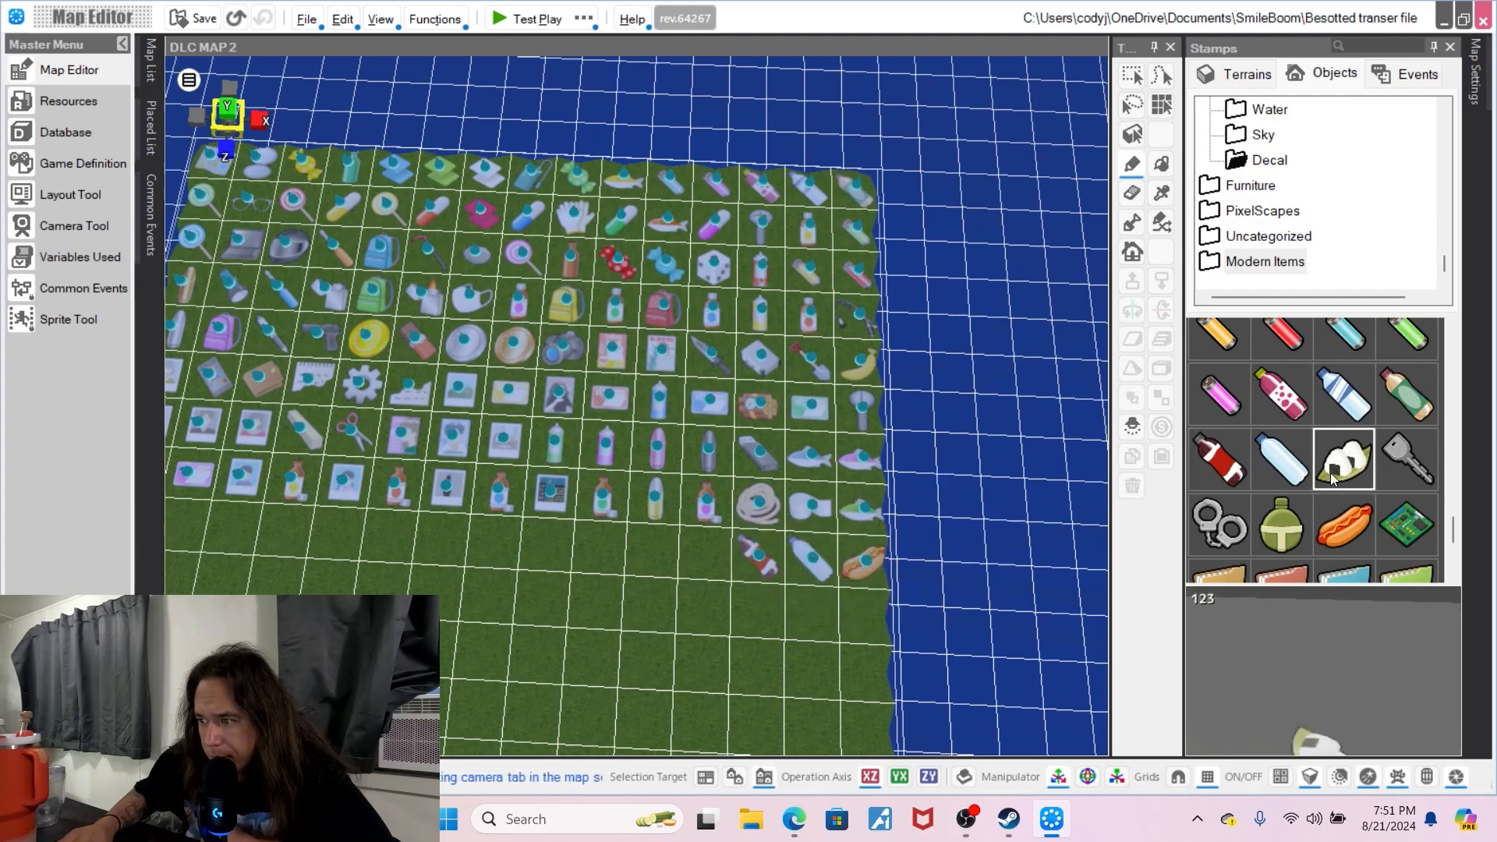
{"action": "left_click", "coordinate": [705, 558]}
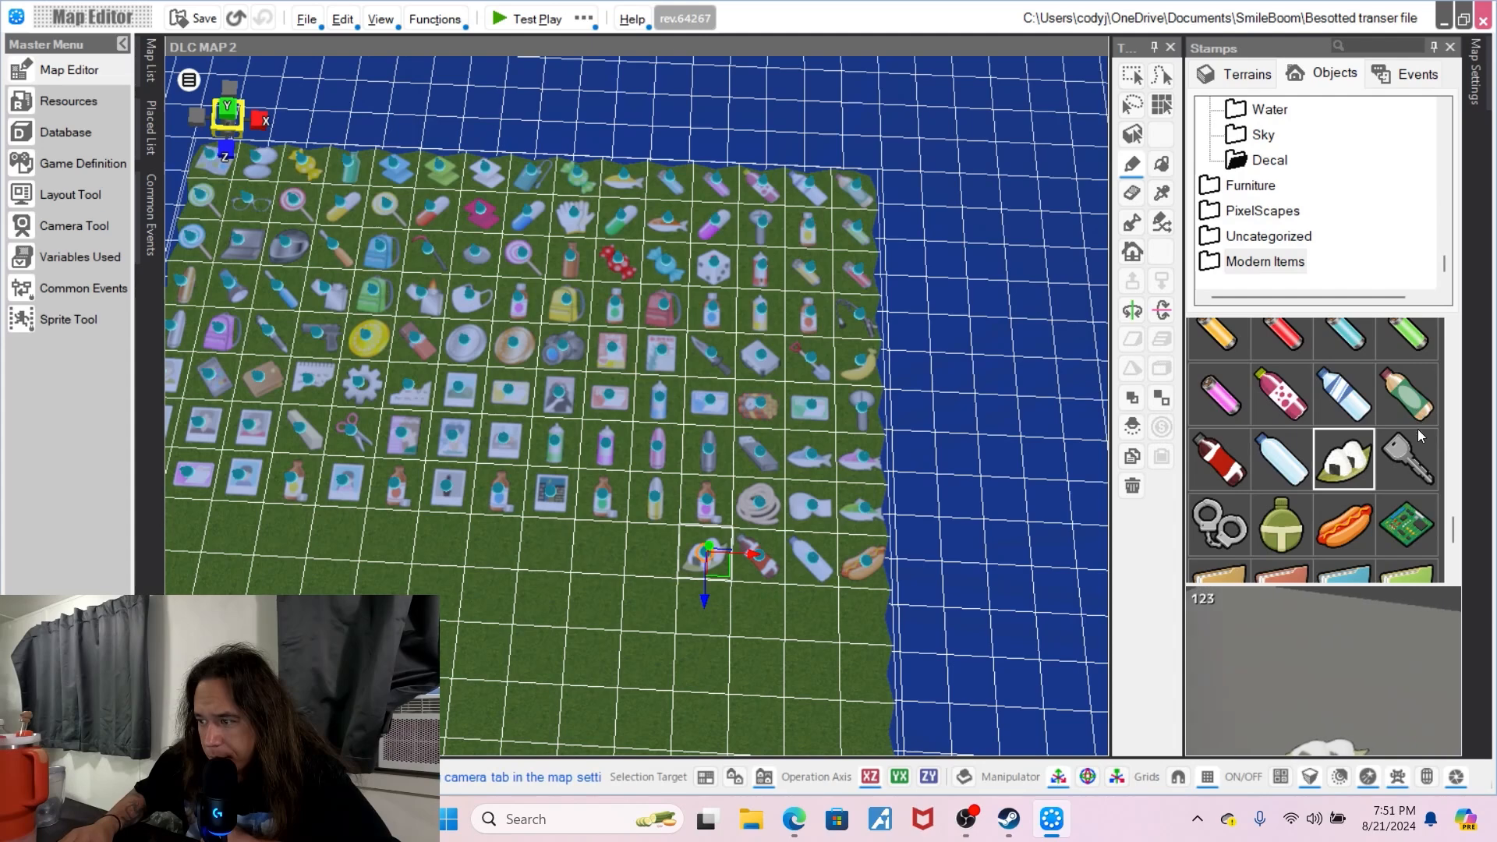
- Place the key beside the rice balls in the front row, and the handcuffs beside the key
{"action": "left_click", "coordinate": [1405, 458]}
{"action": "left_click", "coordinate": [652, 550]}
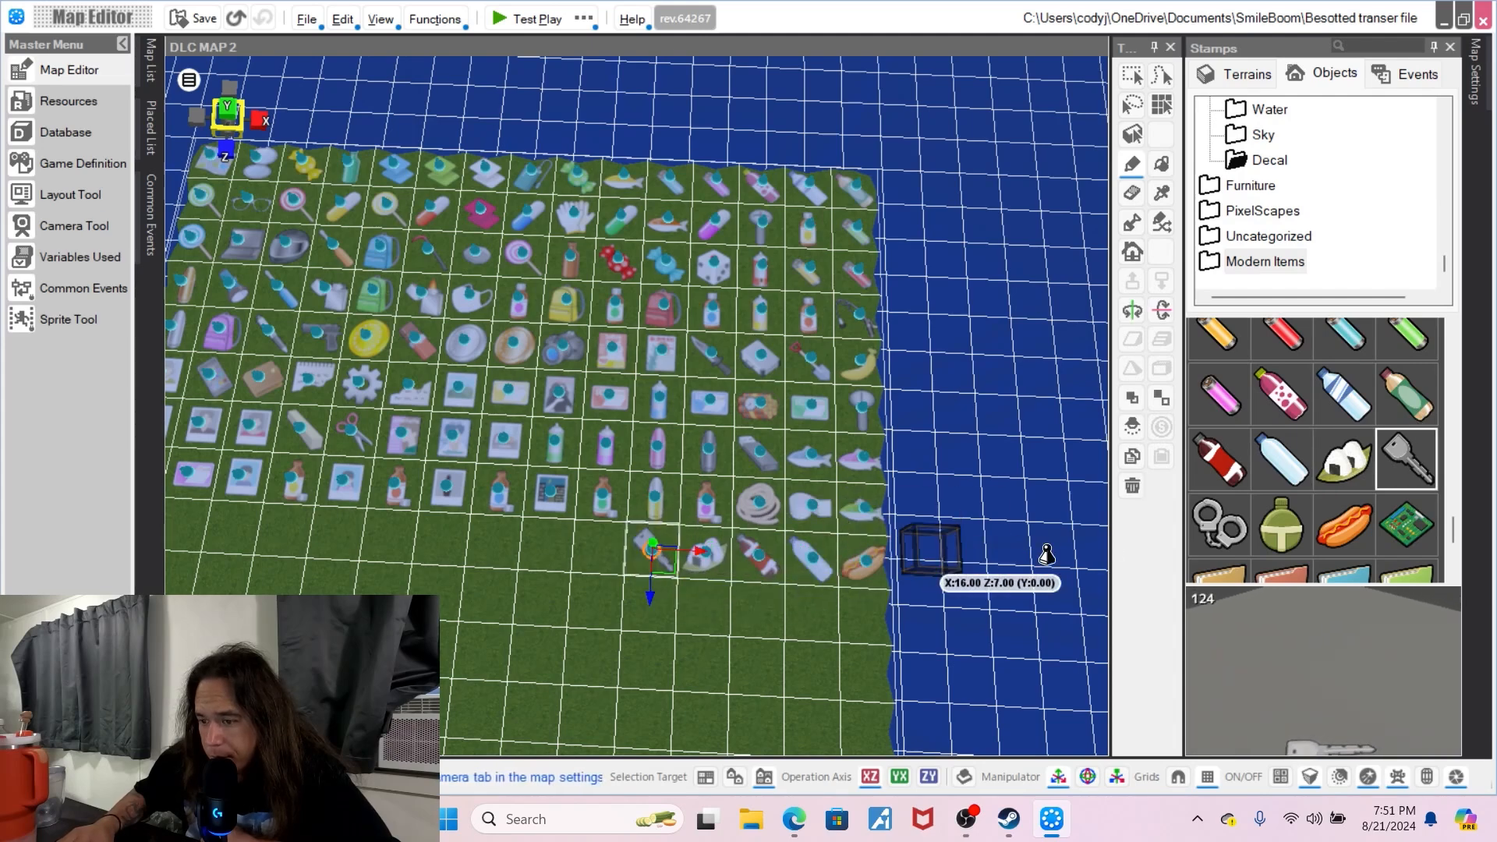
{"action": "left_click", "coordinate": [1219, 538]}
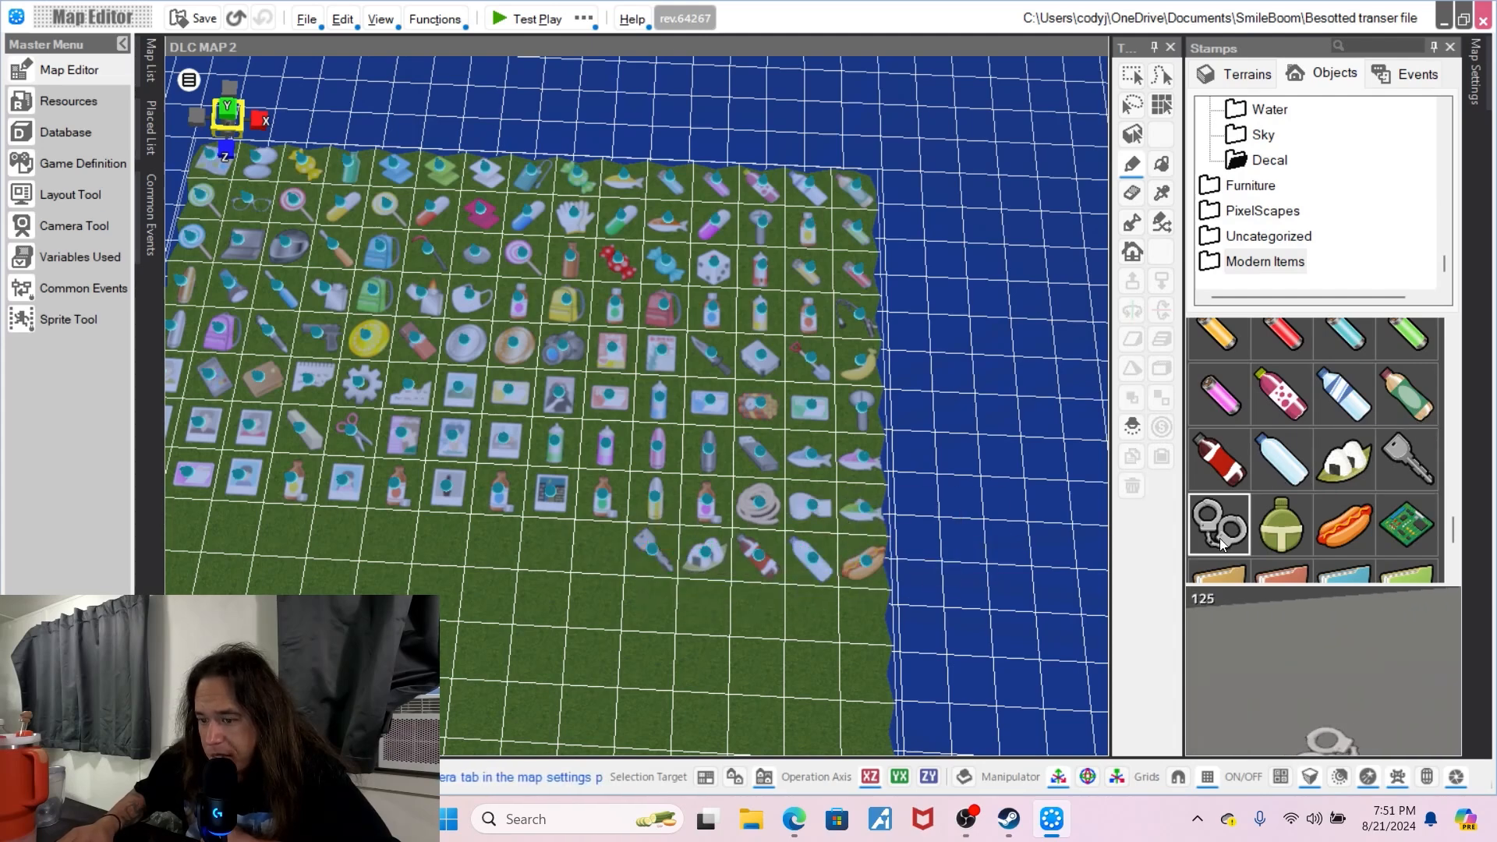
{"action": "left_click", "coordinate": [604, 555]}
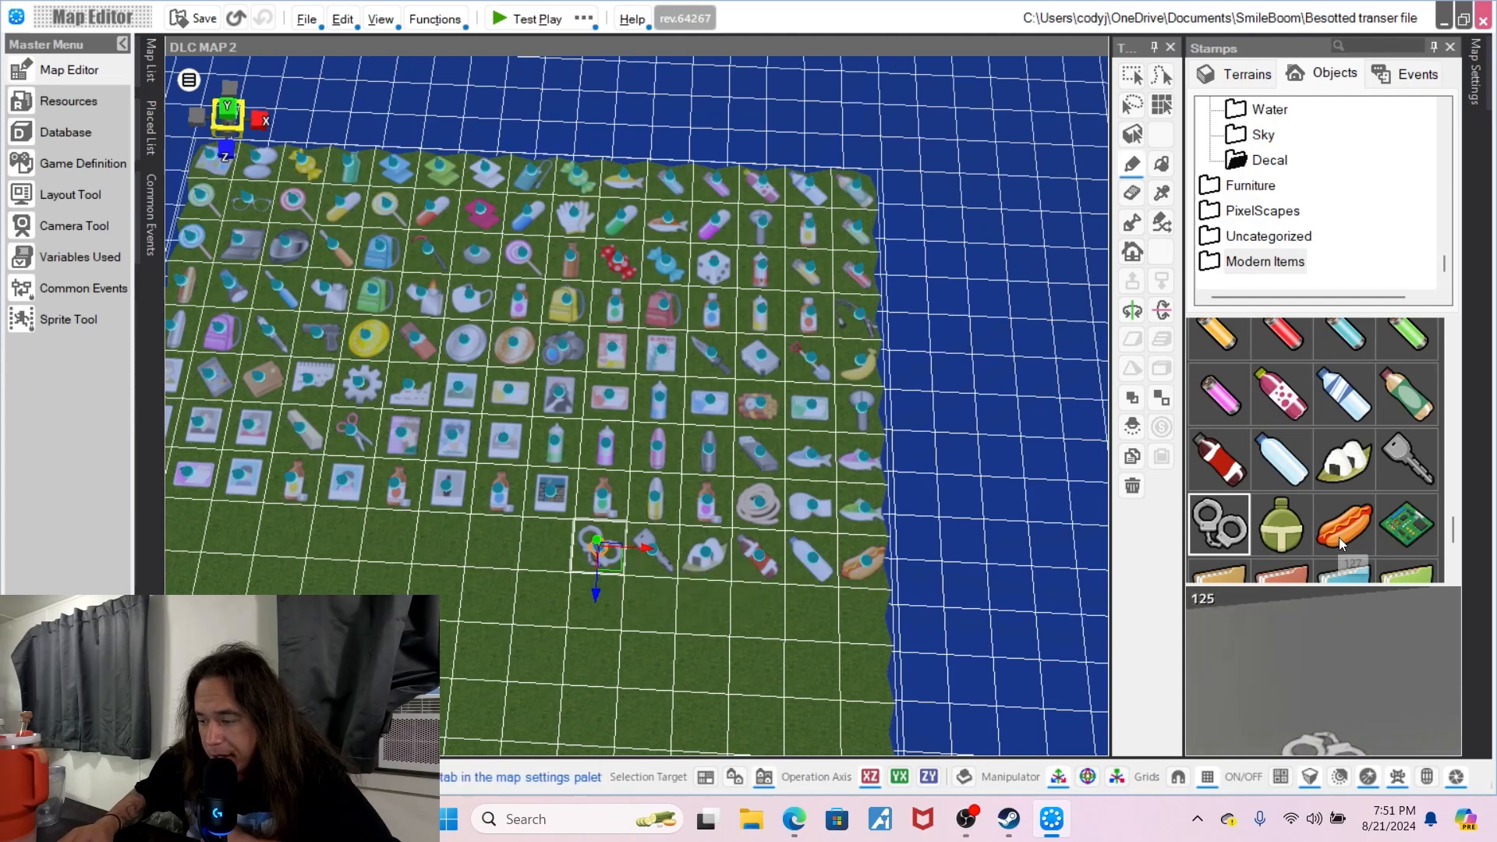
- Place the green canteen beside the handcuffs in the front row, and the green circuit board beside the canteen
{"action": "left_click", "coordinate": [1285, 536]}
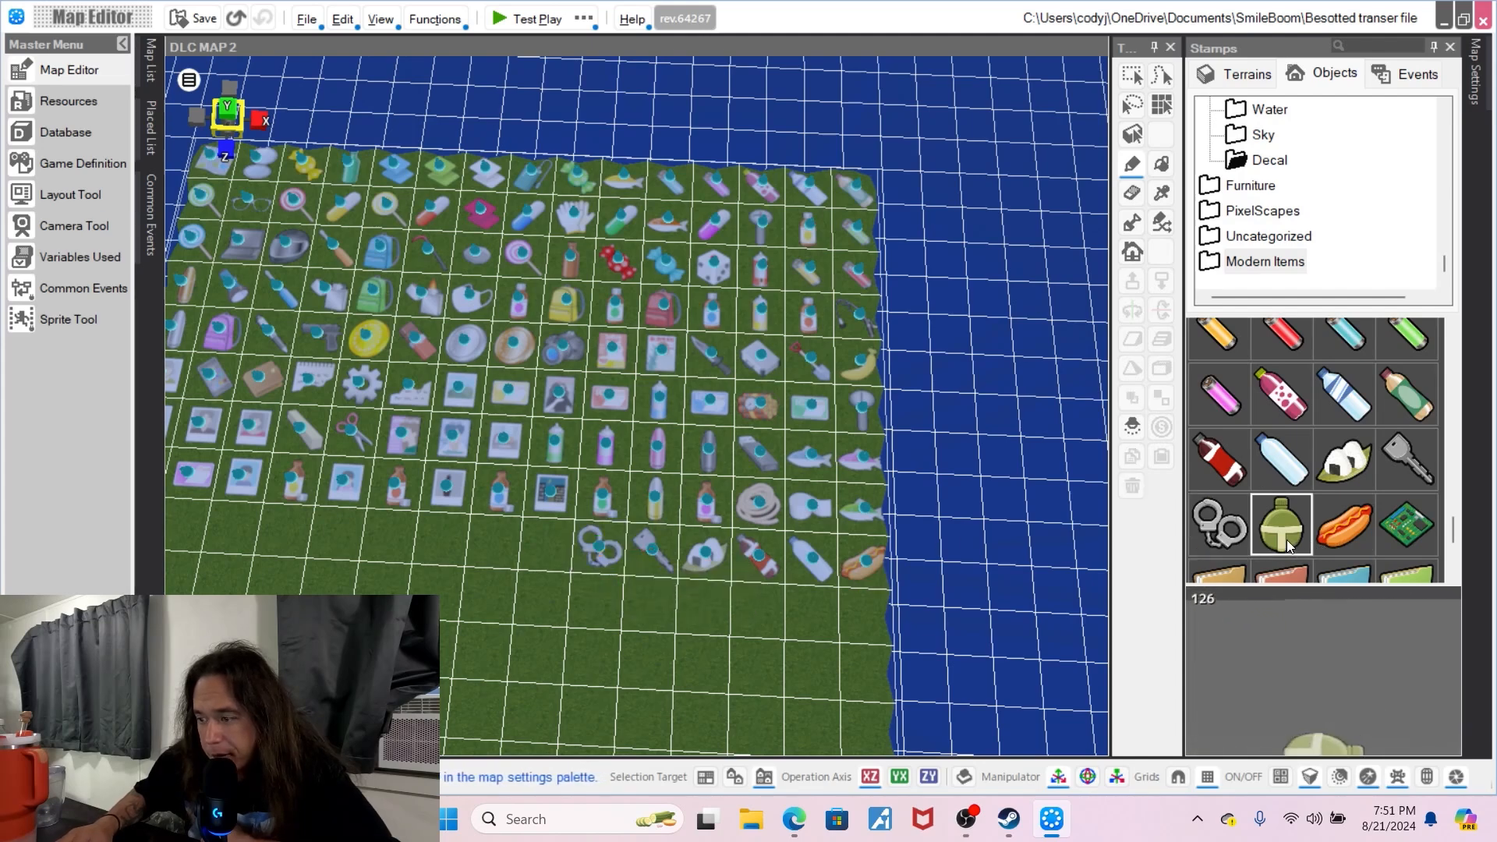
{"action": "left_click", "coordinate": [553, 552]}
{"action": "left_click", "coordinate": [1418, 513]}
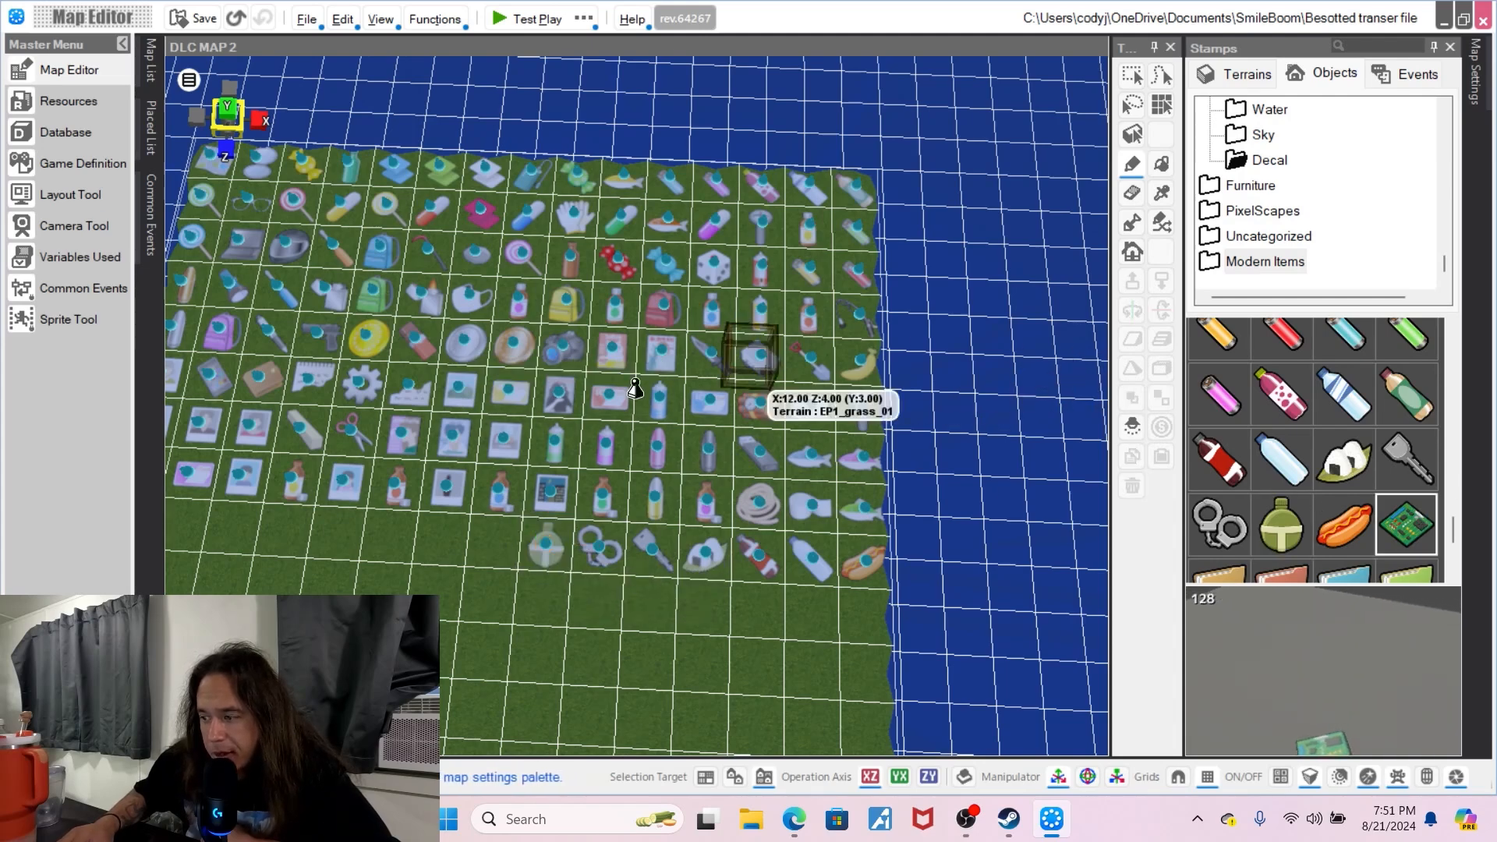
{"action": "left_click", "coordinate": [502, 545]}
- Place the yellow folder beside the green circuit board in the front row
{"action": "mouse_move", "coordinate": [653, 496]}
{"action": "middle_mouse_down"}
{"action": "mouse_move", "coordinate": [694, 473]}
{"action": "mouse_move", "coordinate": [651, 479]}
{"action": "middle_mouse_up"}
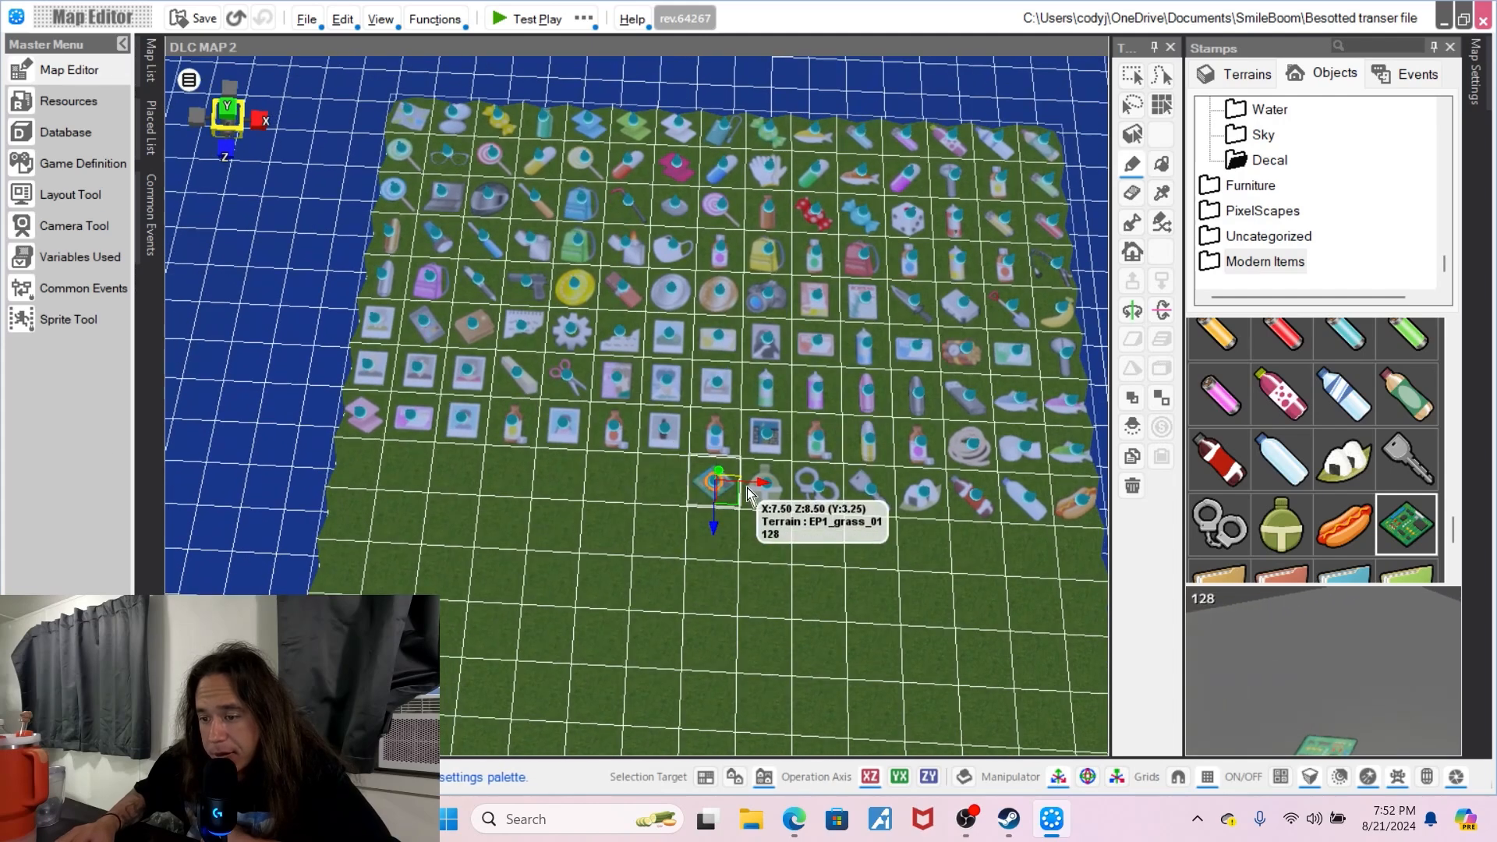
{"action": "scroll", "coordinate": [1283, 410], "scroll_direction": "down", "scroll_amount": 2}
{"action": "left_click", "coordinate": [1224, 461]}
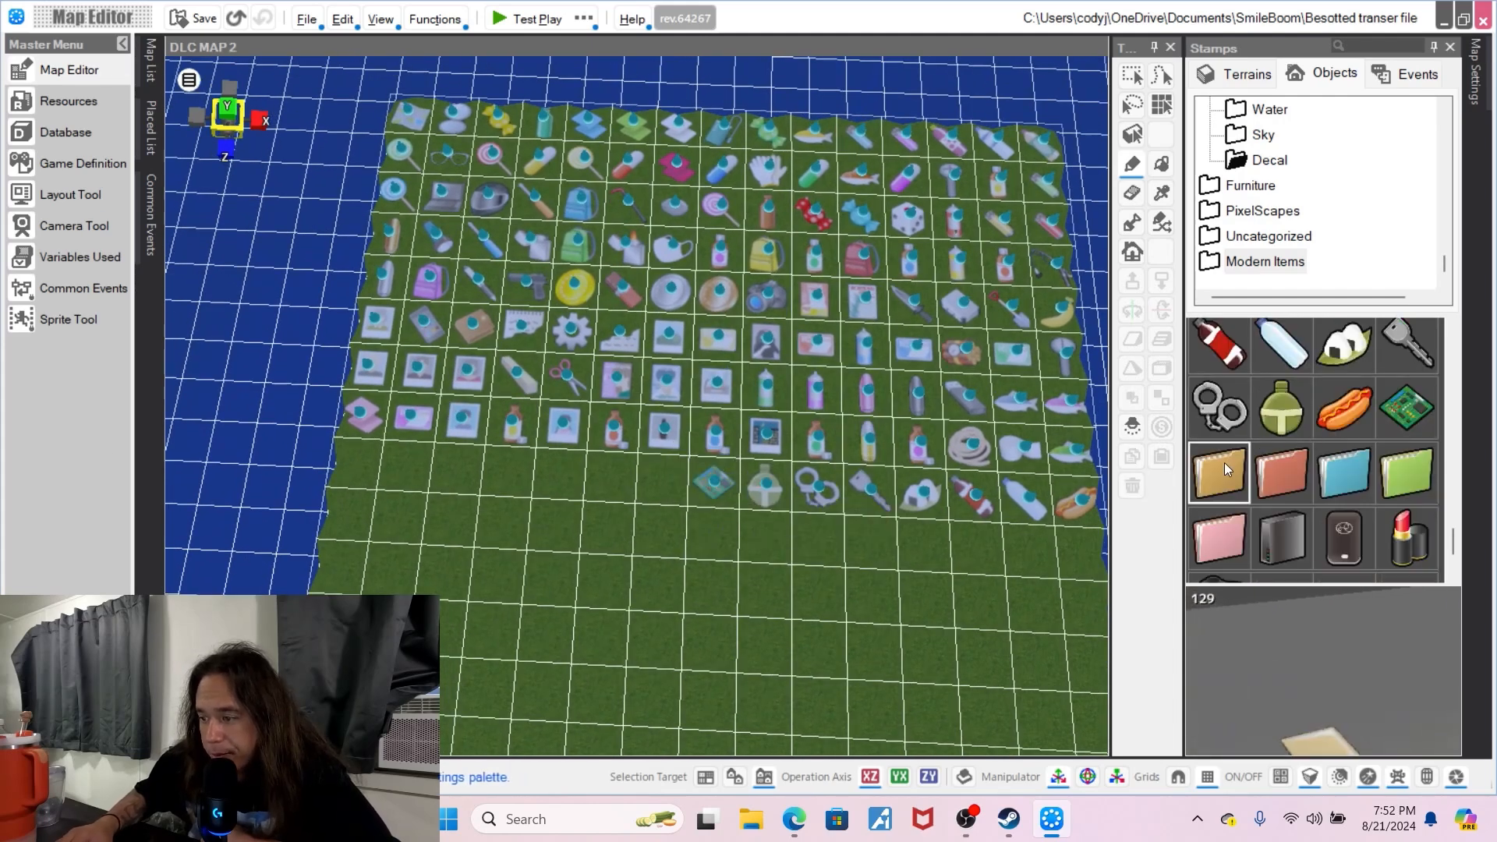
{"action": "left_click", "coordinate": [660, 478]}
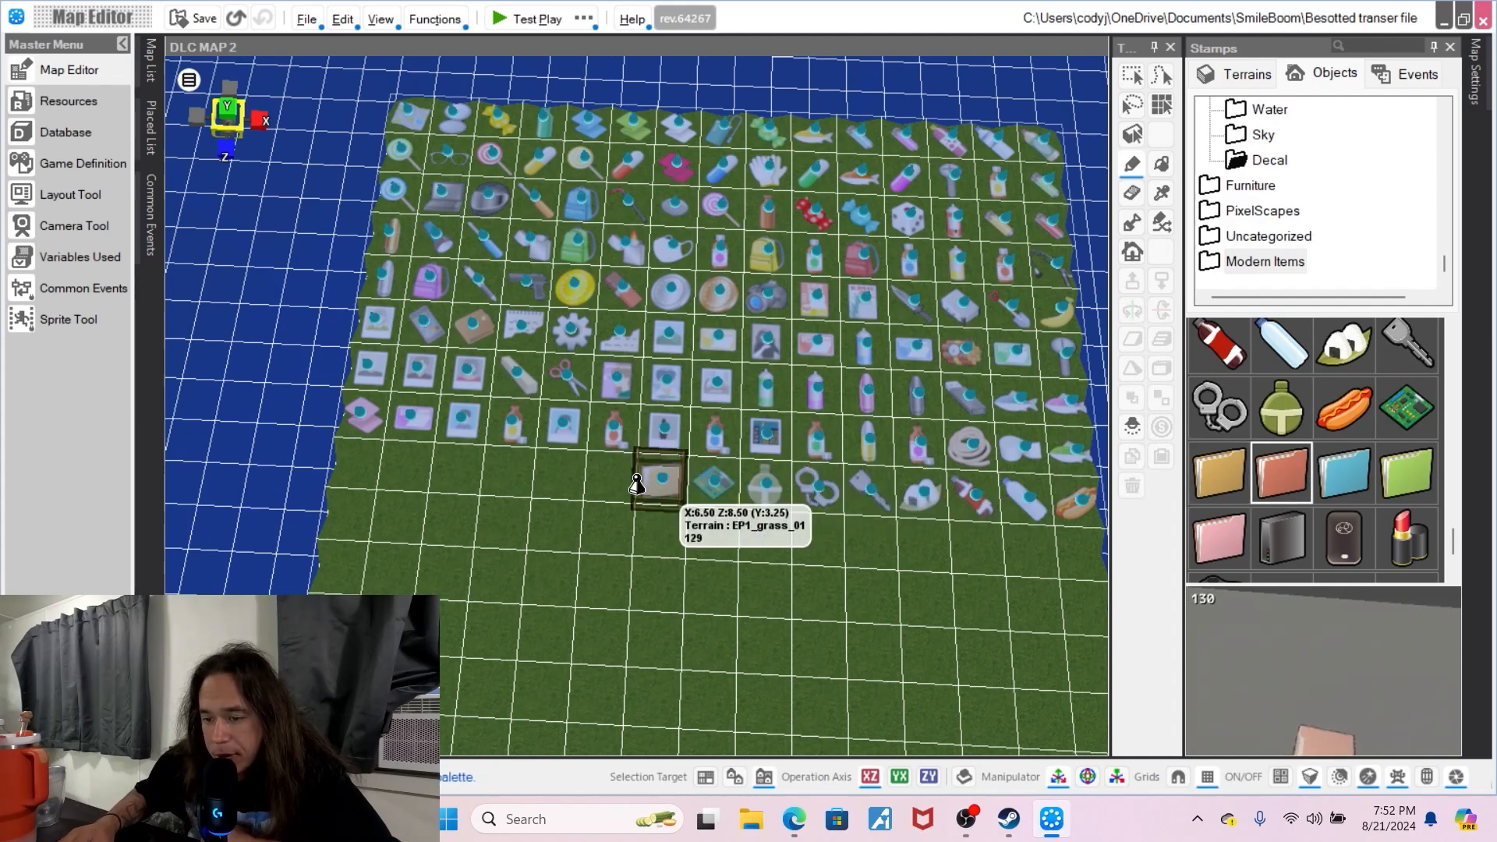
- Place the red, blue and green folders one after another beside the yellow folder in the front row
{"action": "left_click", "coordinate": [612, 477]}
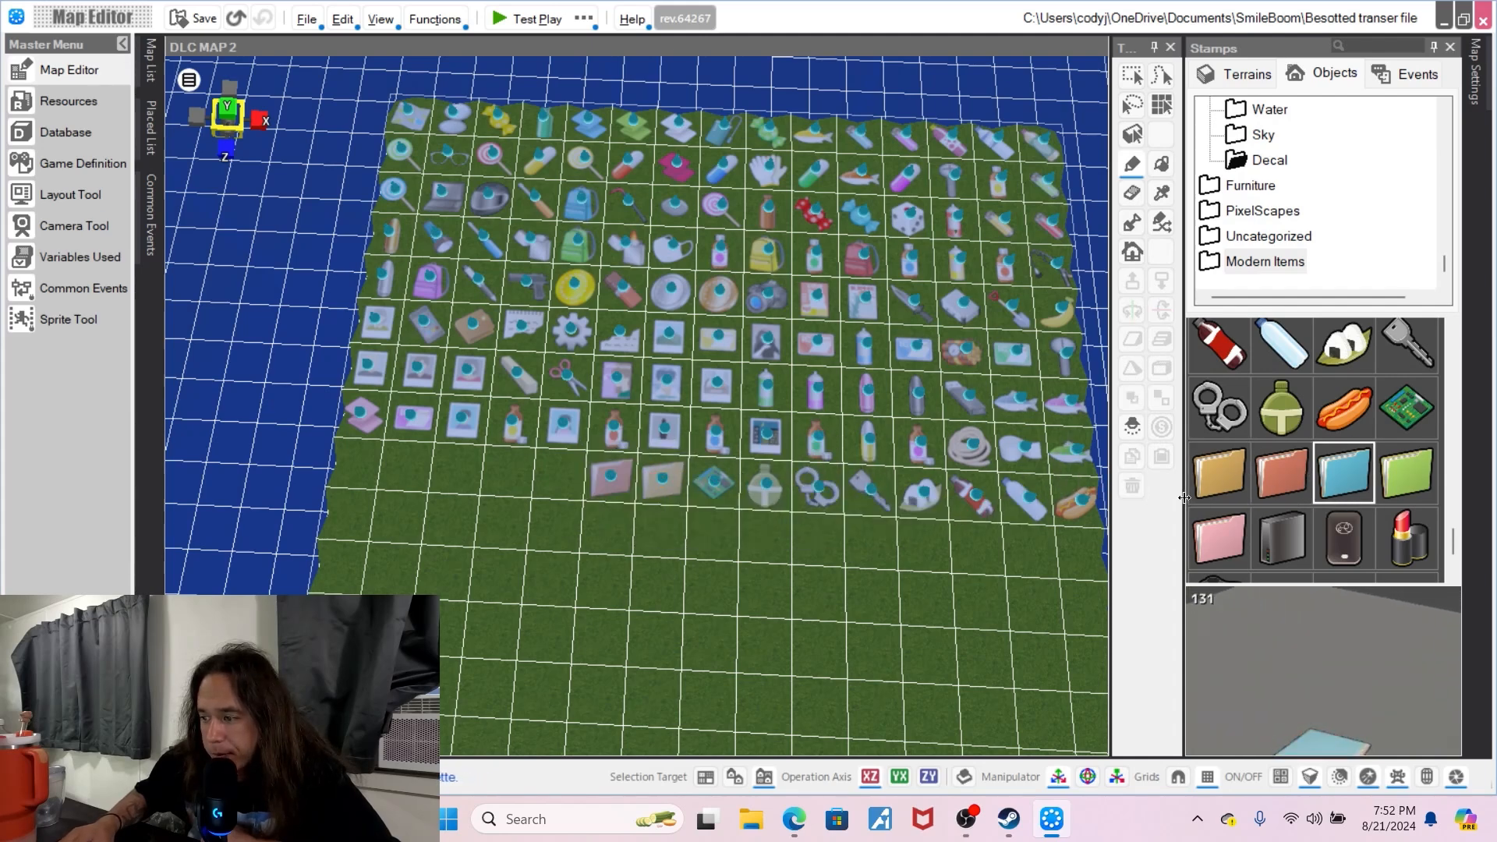
{"action": "left_click", "coordinate": [558, 473]}
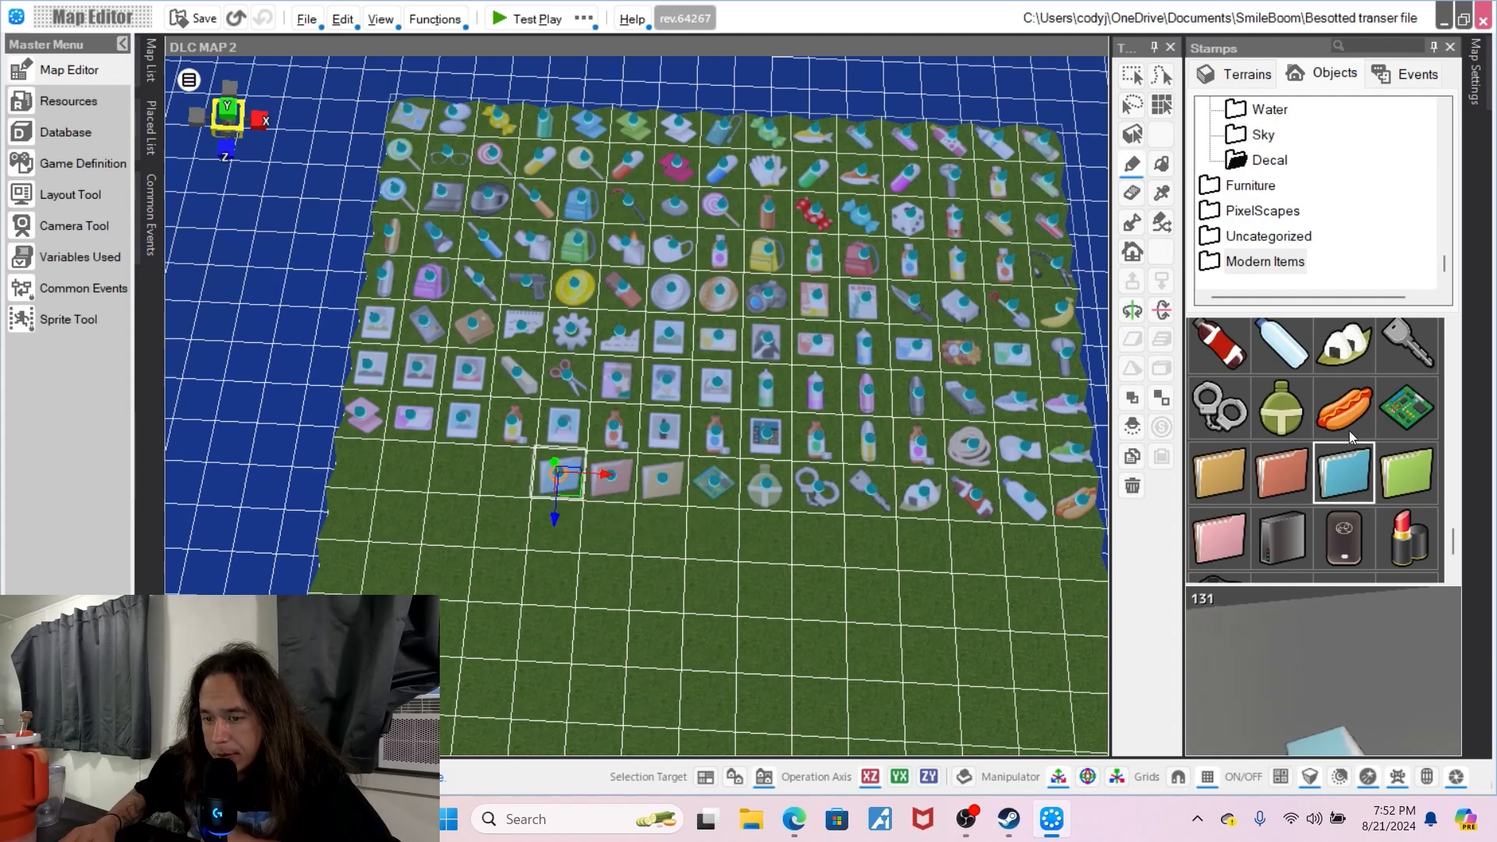
{"action": "left_click", "coordinate": [1395, 494]}
{"action": "left_click", "coordinate": [507, 473]}
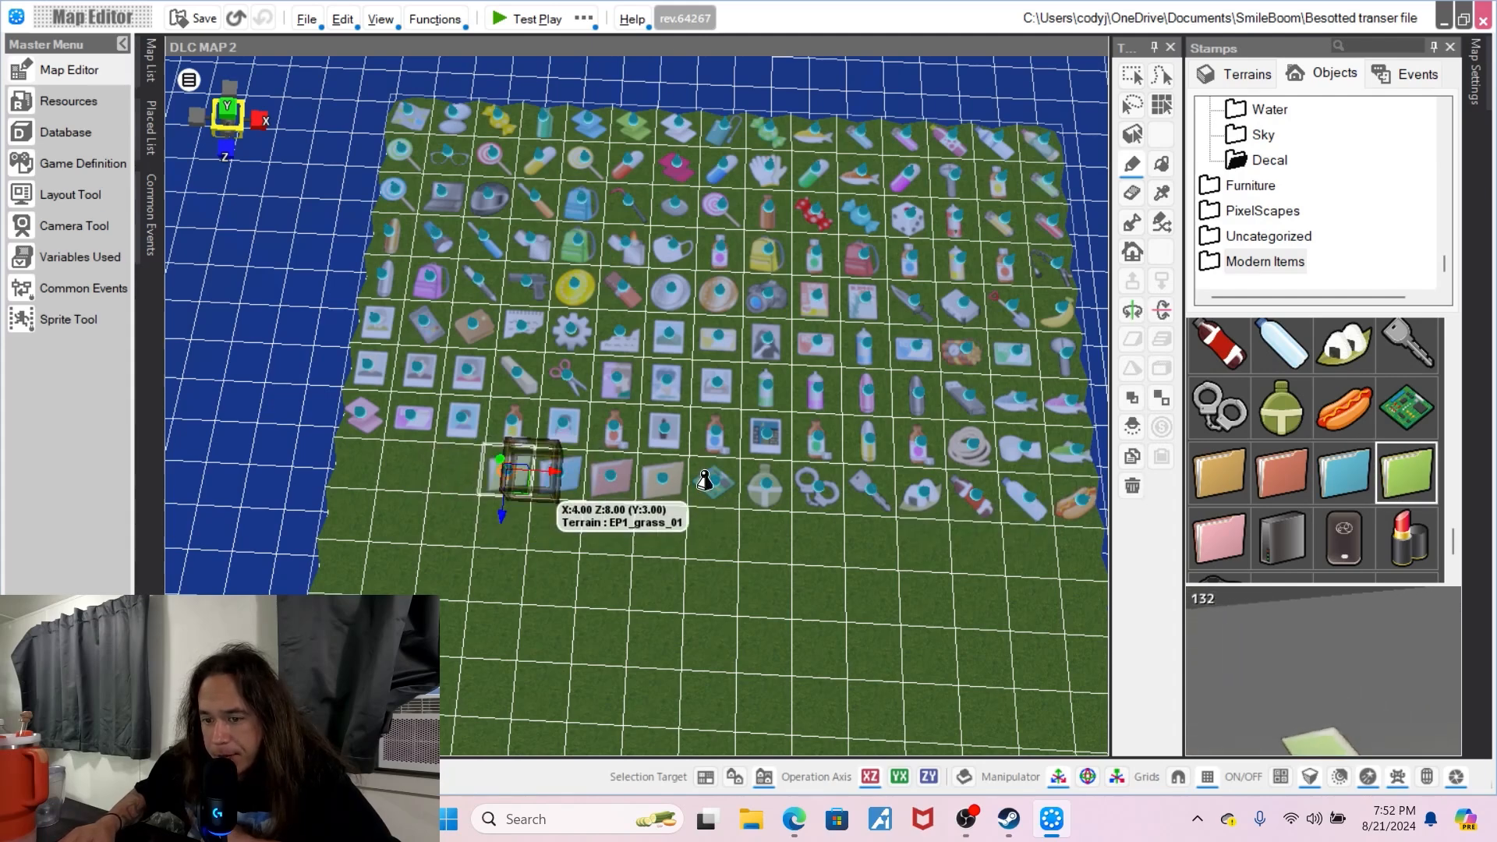
- Complete the front row with the pink folder, the dark grey case and the black phone beside the green folder
{"action": "left_click", "coordinate": [1220, 536]}
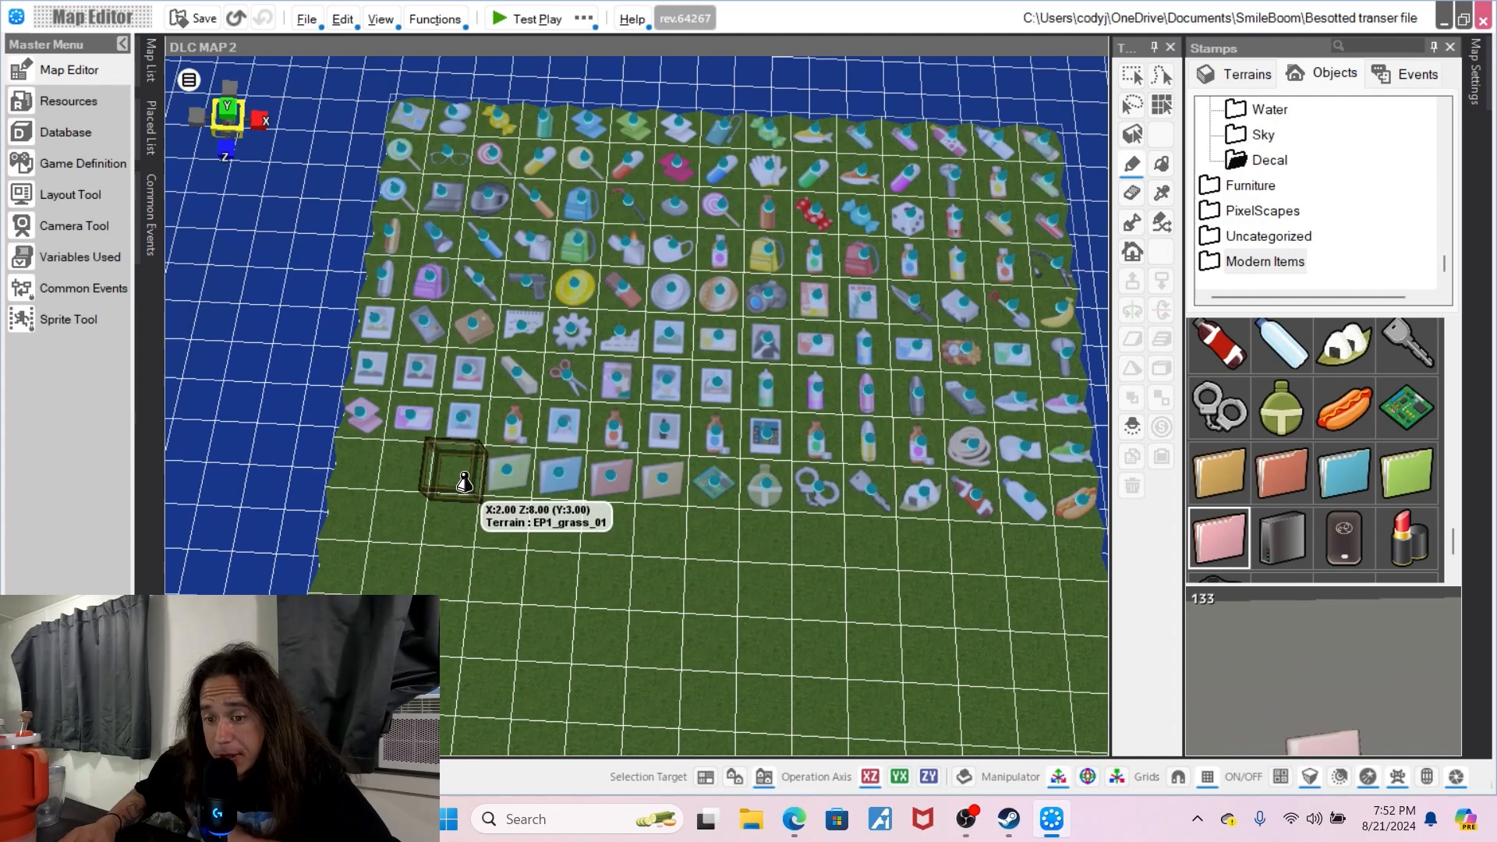
{"action": "left_click", "coordinate": [456, 473]}
{"action": "left_click", "coordinate": [1290, 546]}
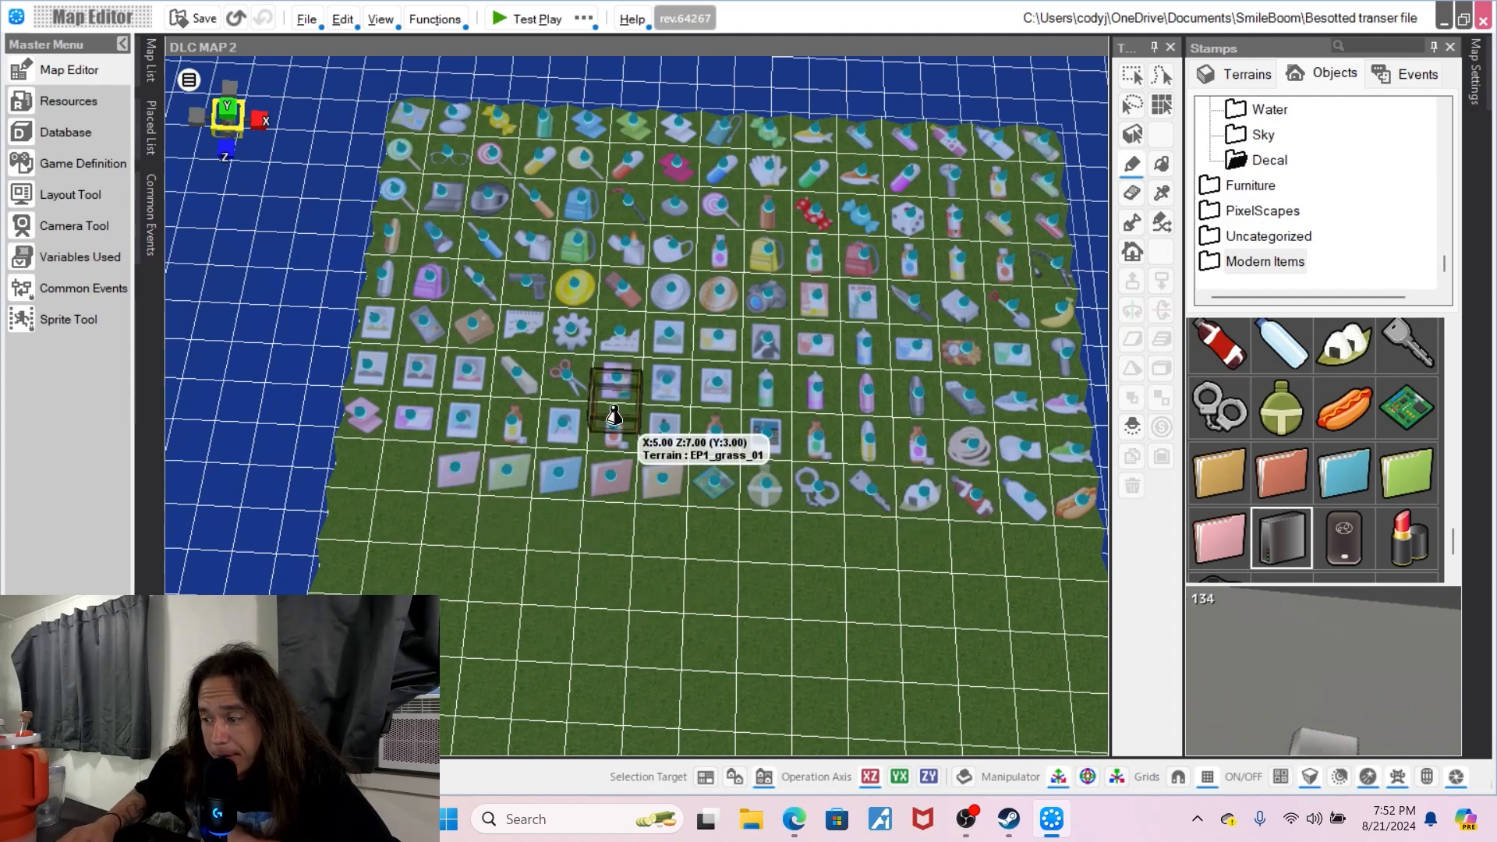
{"action": "left_click", "coordinate": [412, 470]}
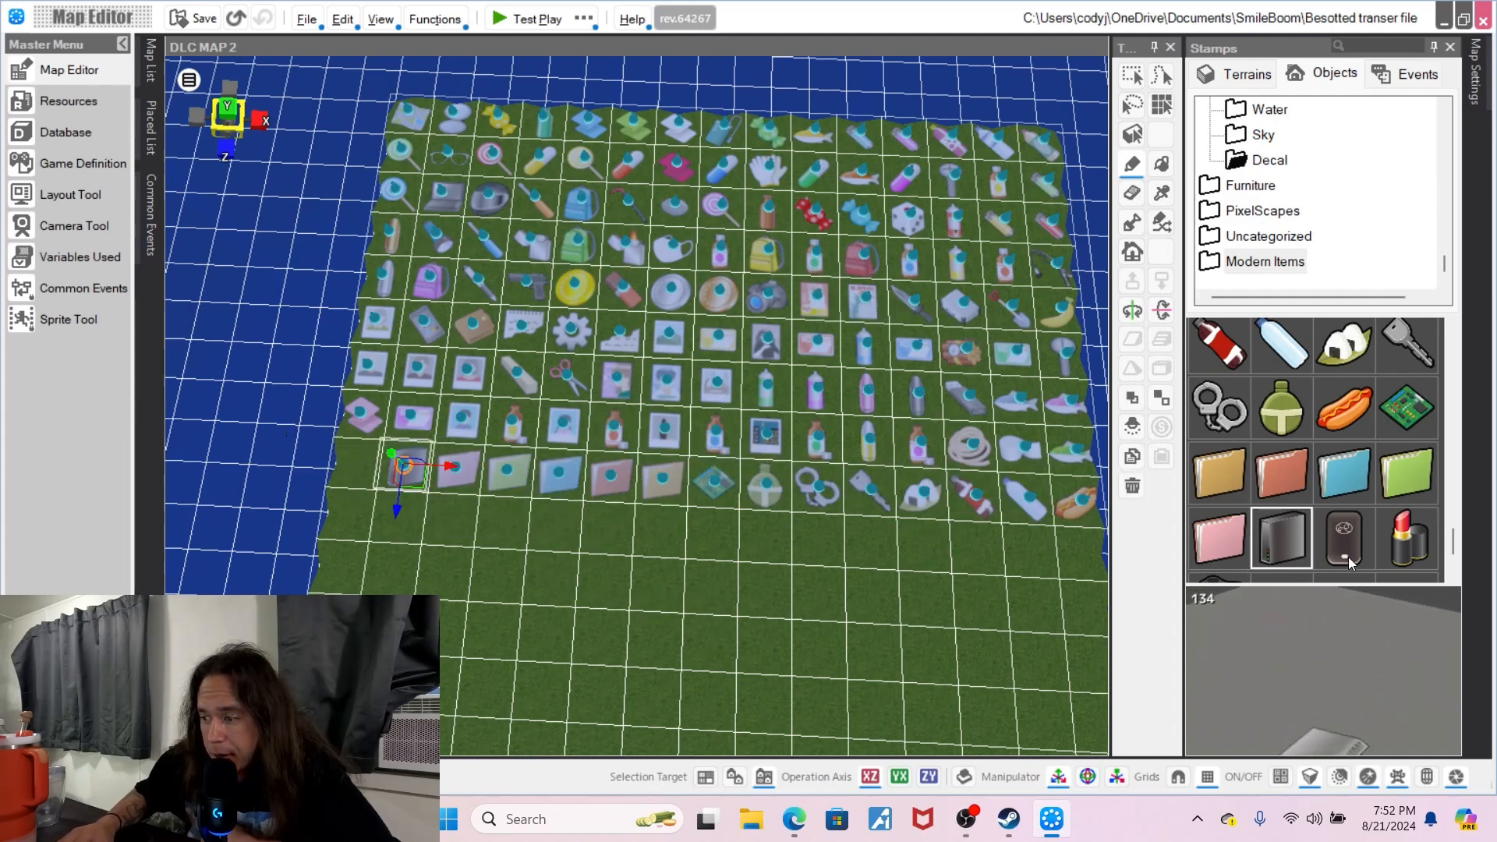
{"action": "left_click", "coordinate": [1062, 510]}
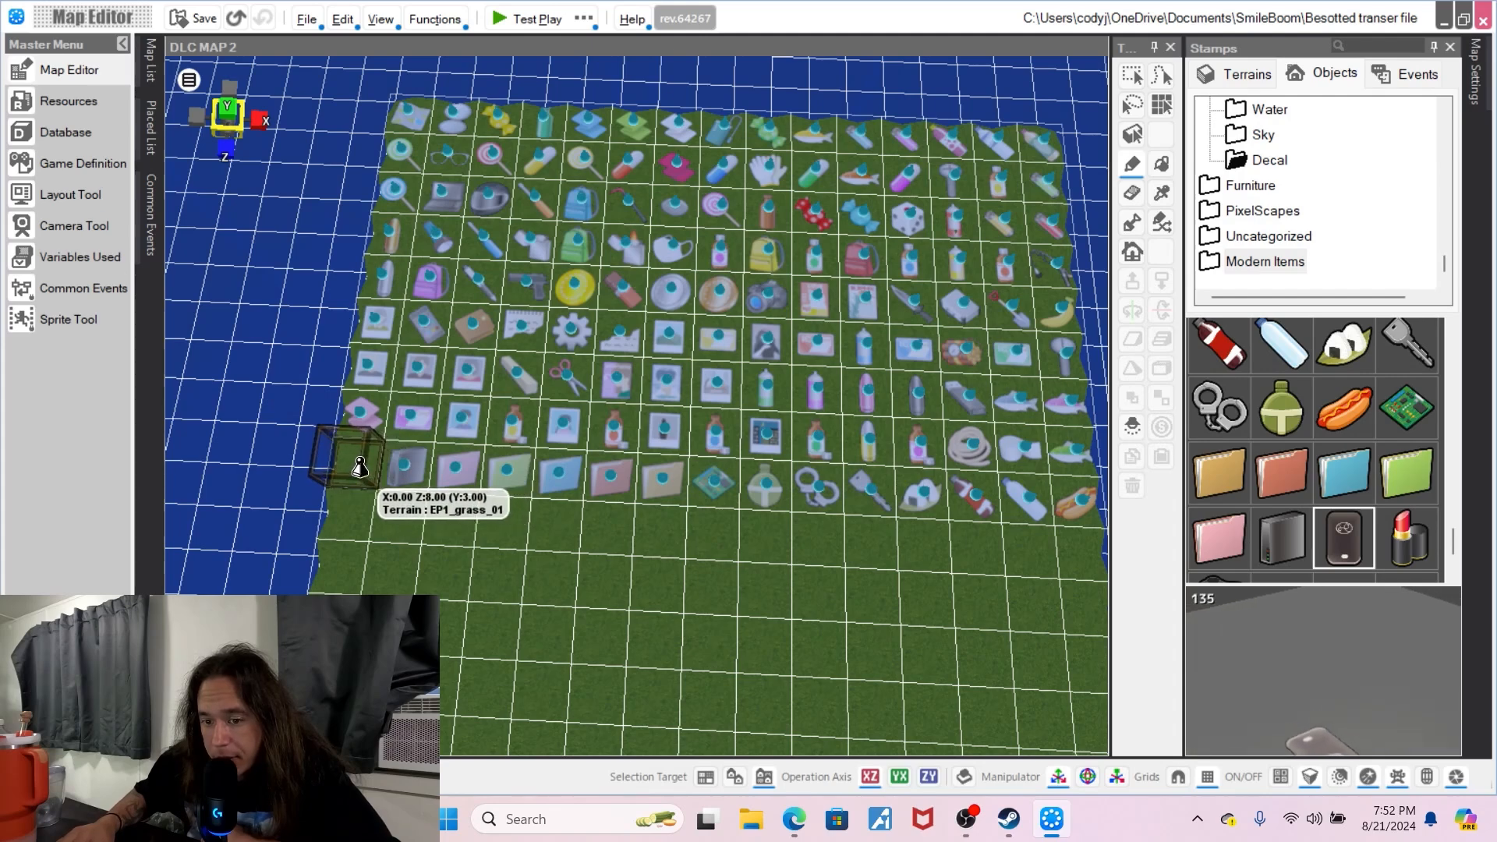
{"action": "left_click", "coordinate": [359, 468]}
- Start a new row in front with the lipstick at the grass edge and the green film roll beside it
{"action": "left_click", "coordinate": [1417, 532]}
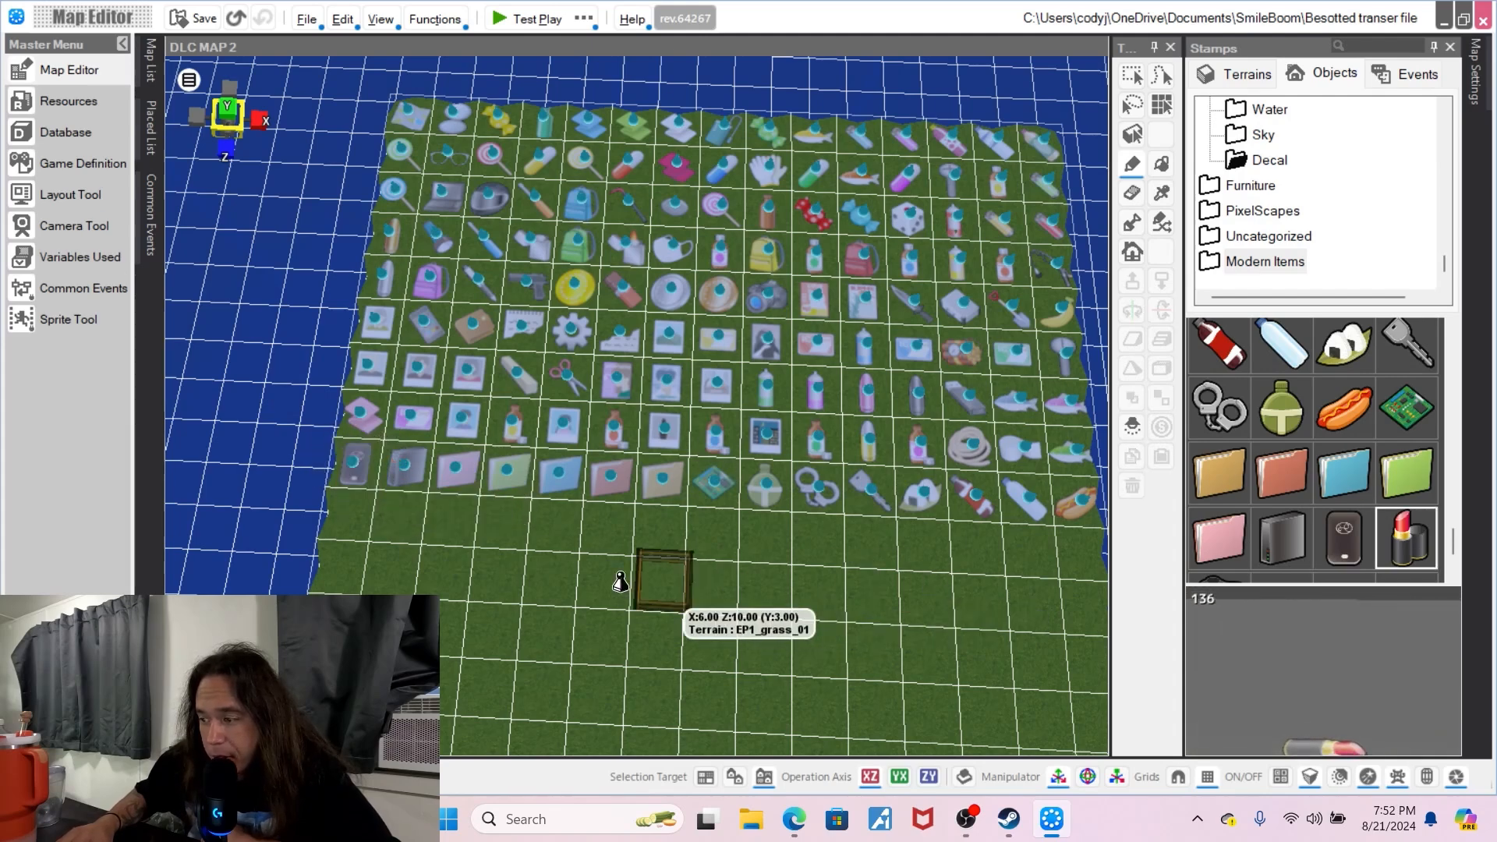
{"action": "left_click", "coordinate": [358, 518]}
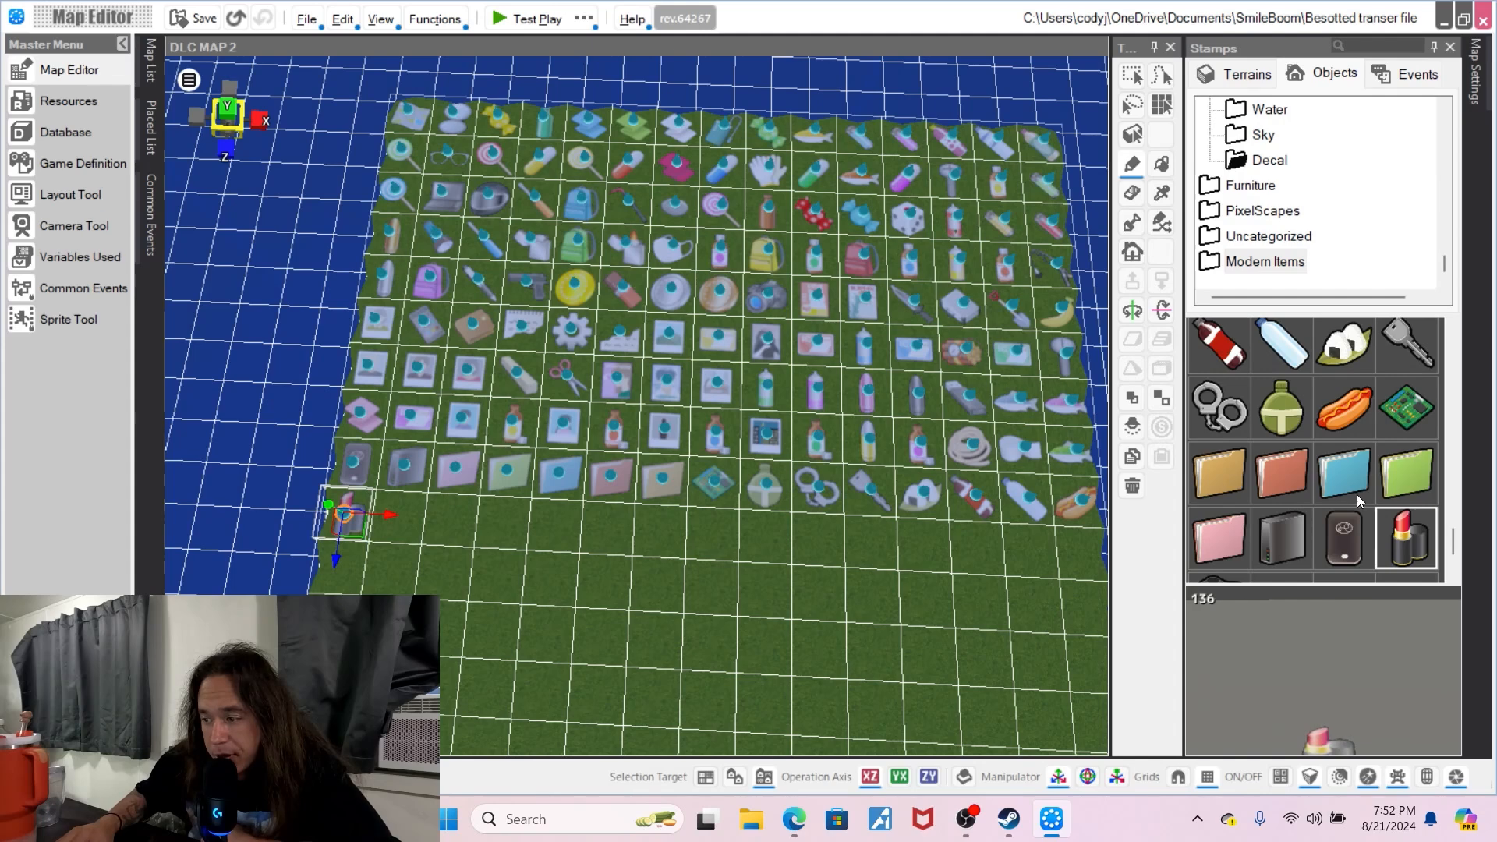
{"action": "scroll", "coordinate": [1356, 488], "scroll_direction": "down", "scroll_amount": 2}
{"action": "left_click", "coordinate": [1222, 490]}
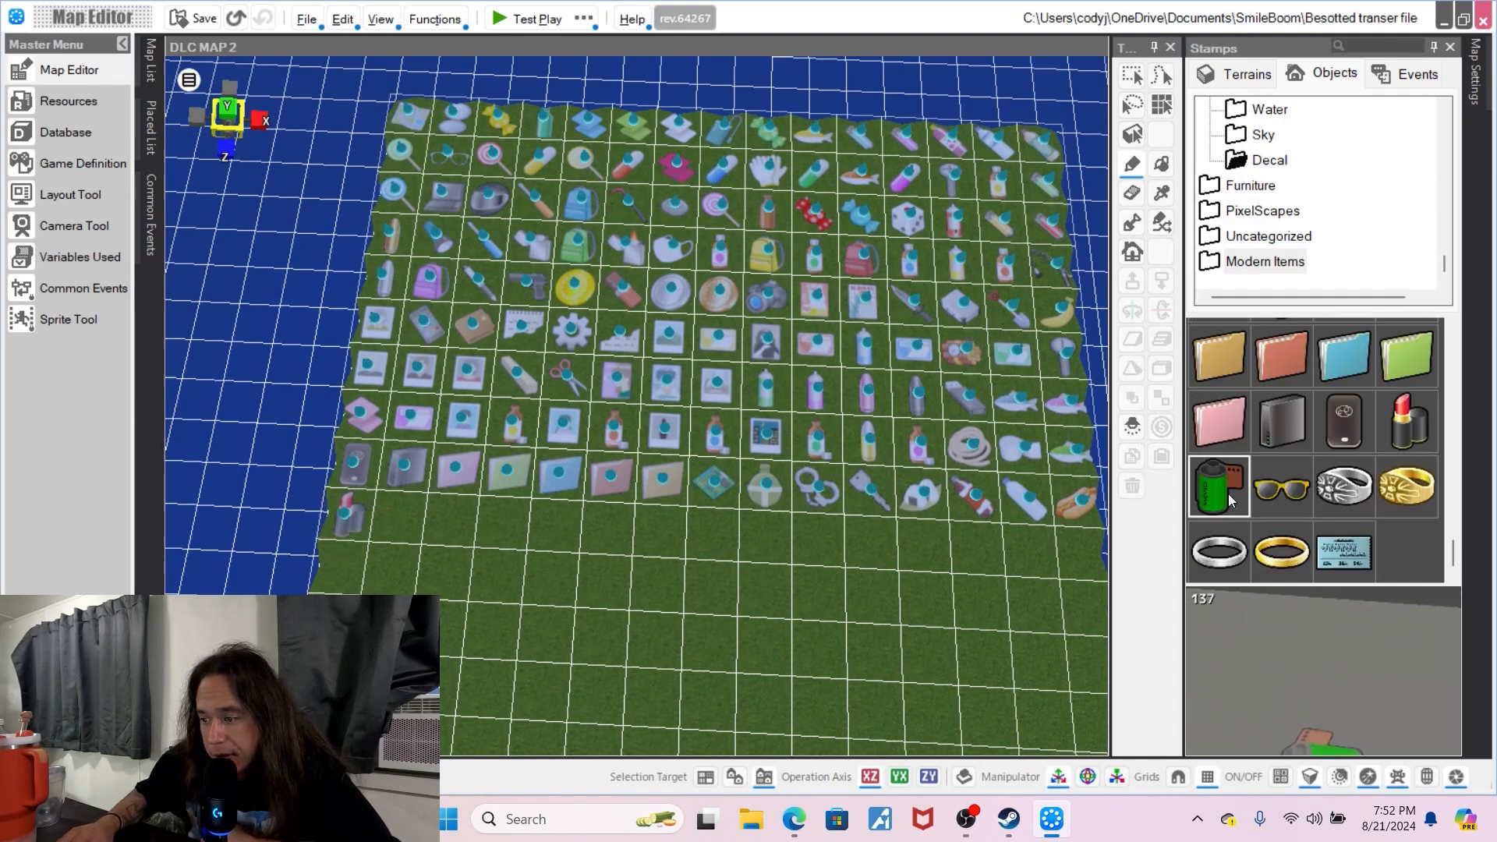
{"action": "left_click", "coordinate": [410, 517]}
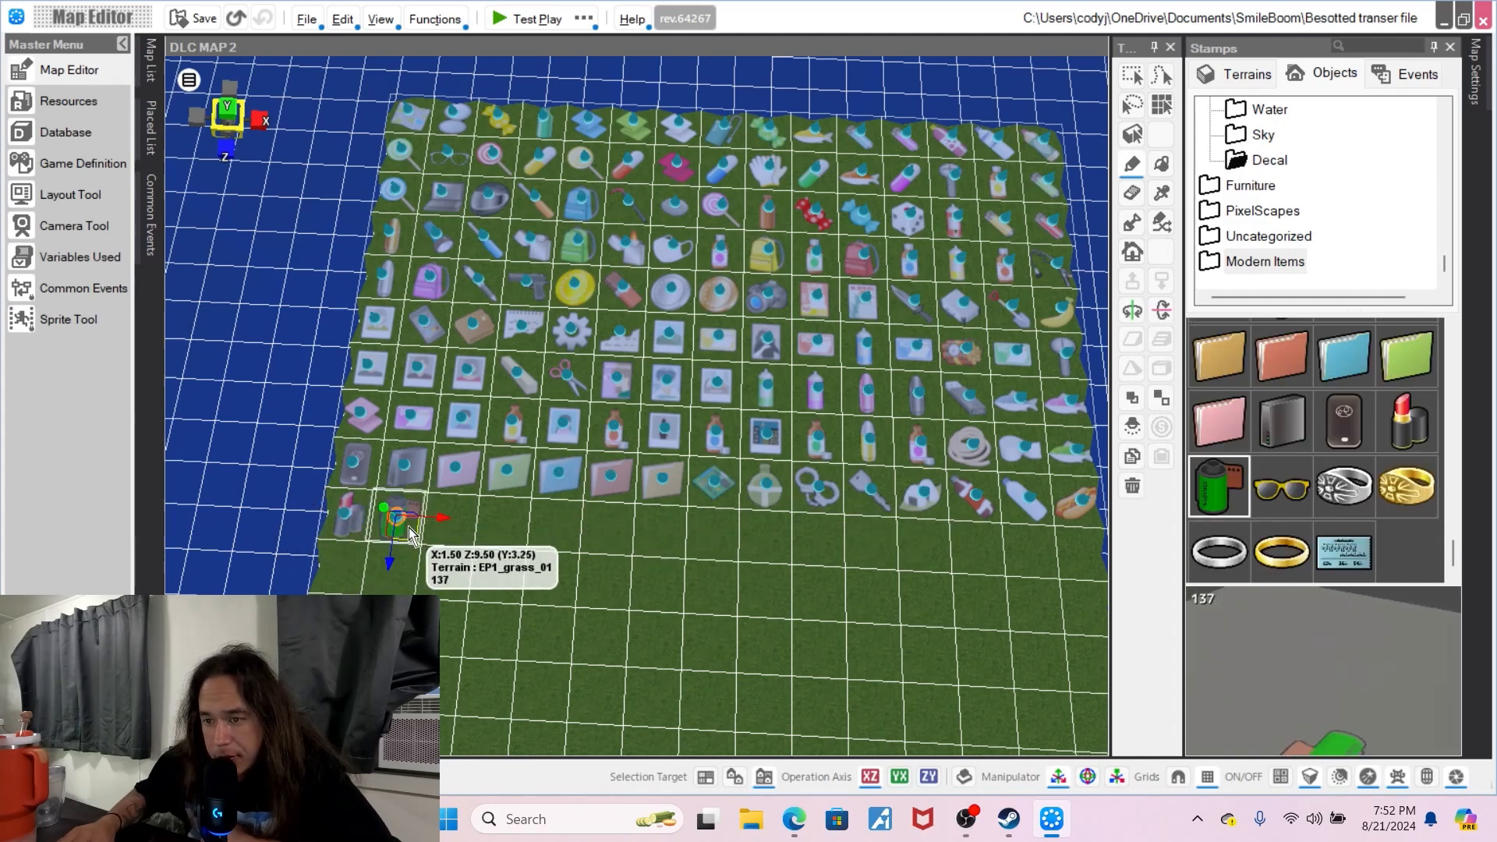
- Place the yellow-framed glasses, the ornate silver ring and the ornate gold ring beside the film roll in the new row
{"action": "left_click", "coordinate": [1302, 512]}
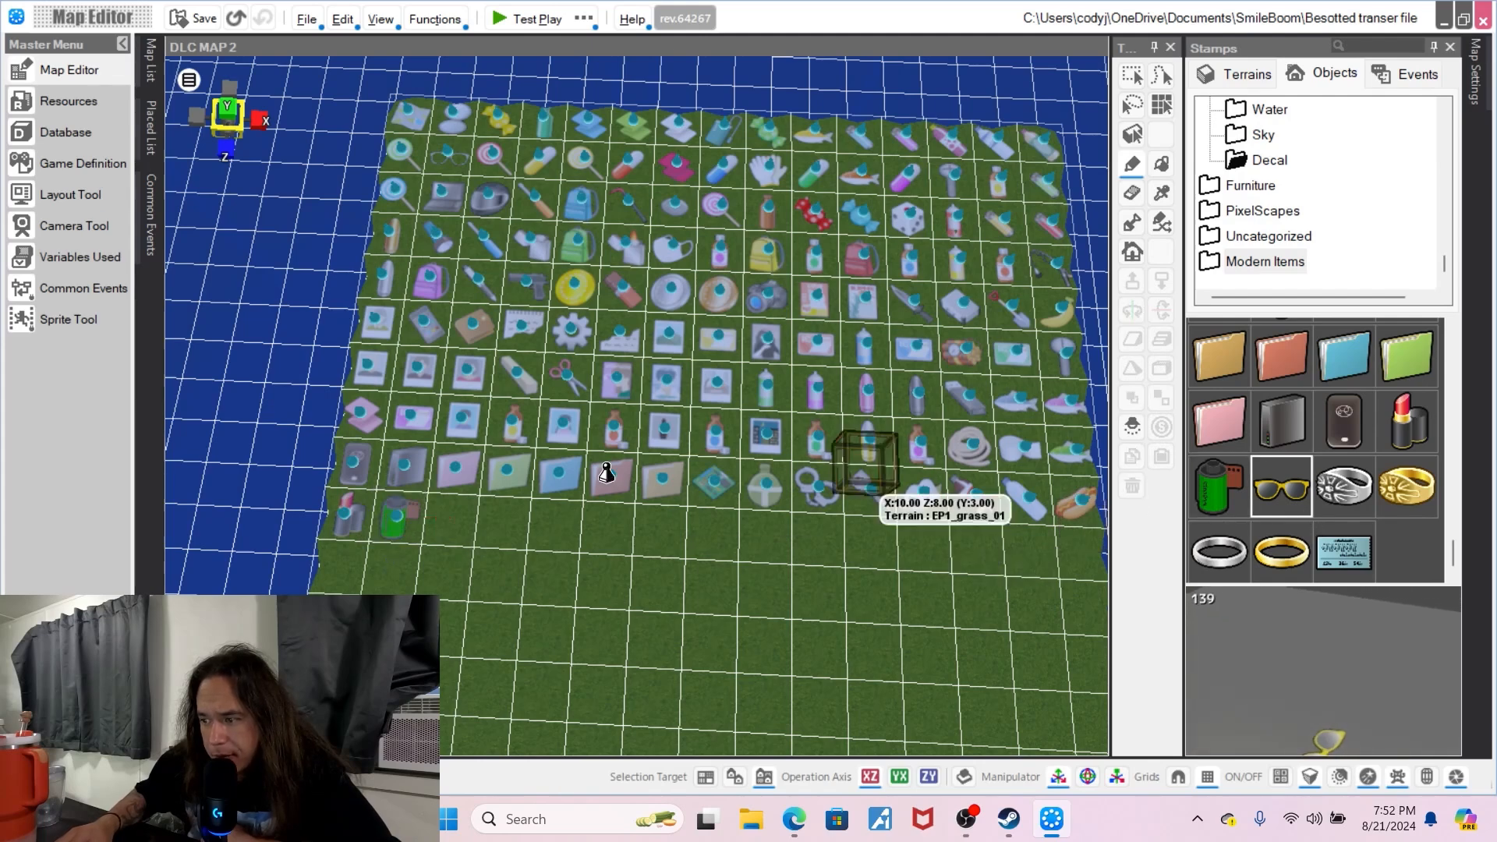
{"action": "left_click", "coordinate": [452, 516]}
{"action": "left_click", "coordinate": [1356, 498]}
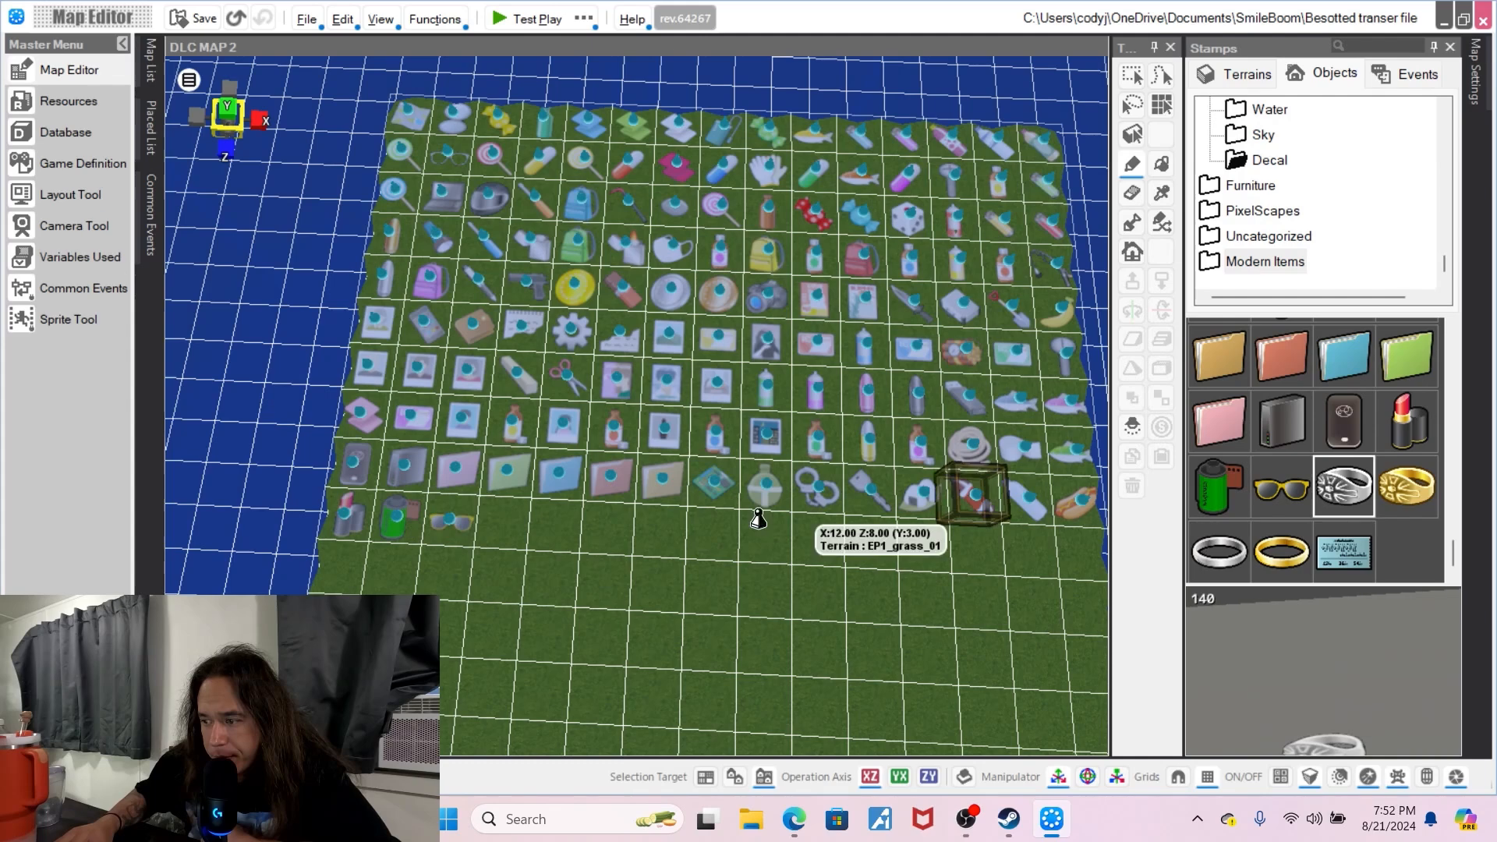
{"action": "left_click", "coordinate": [512, 533]}
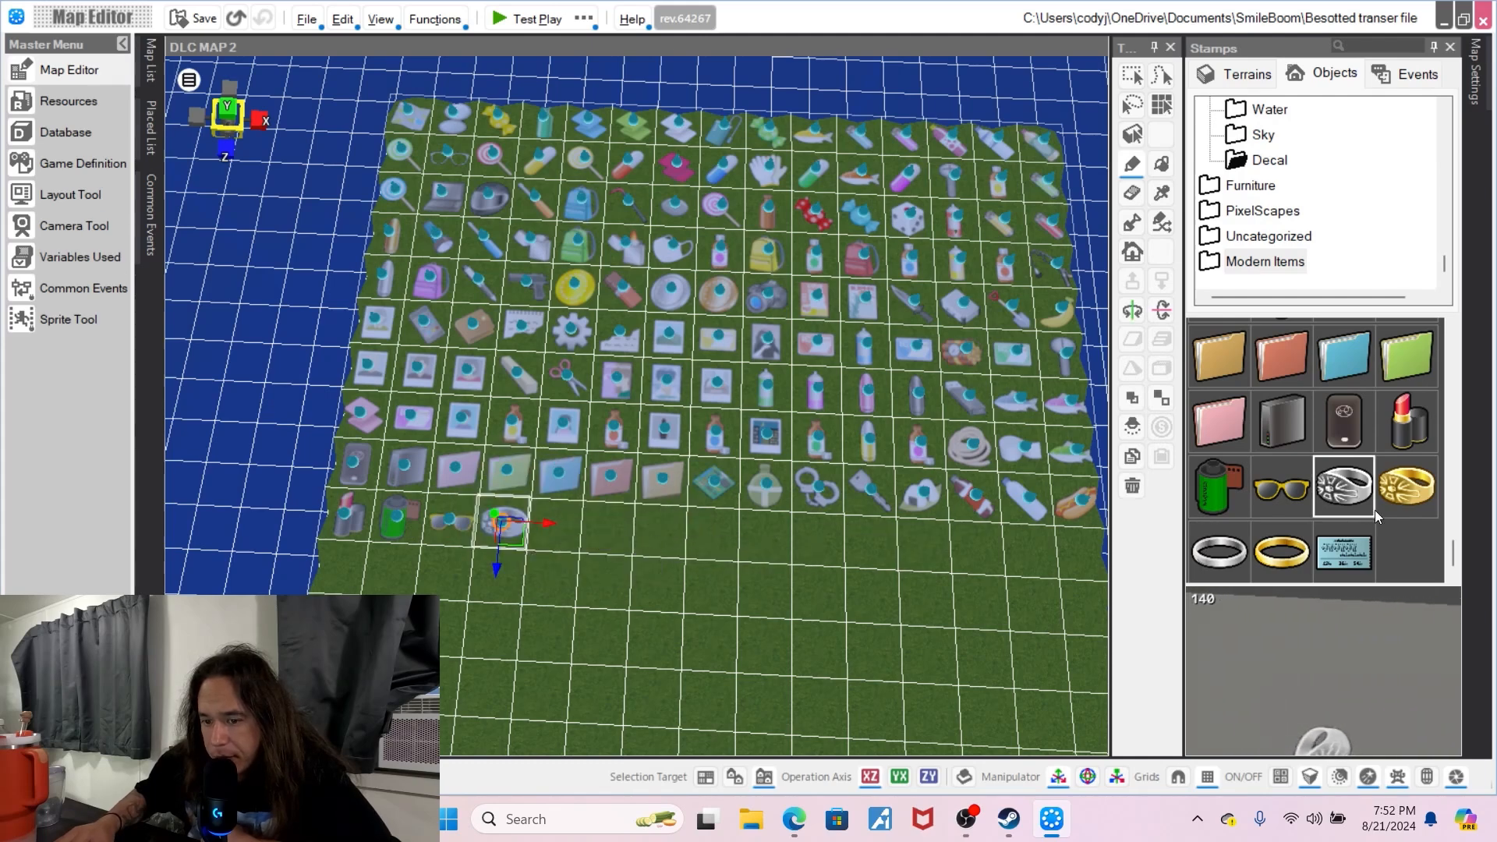
{"action": "left_click", "coordinate": [1419, 503]}
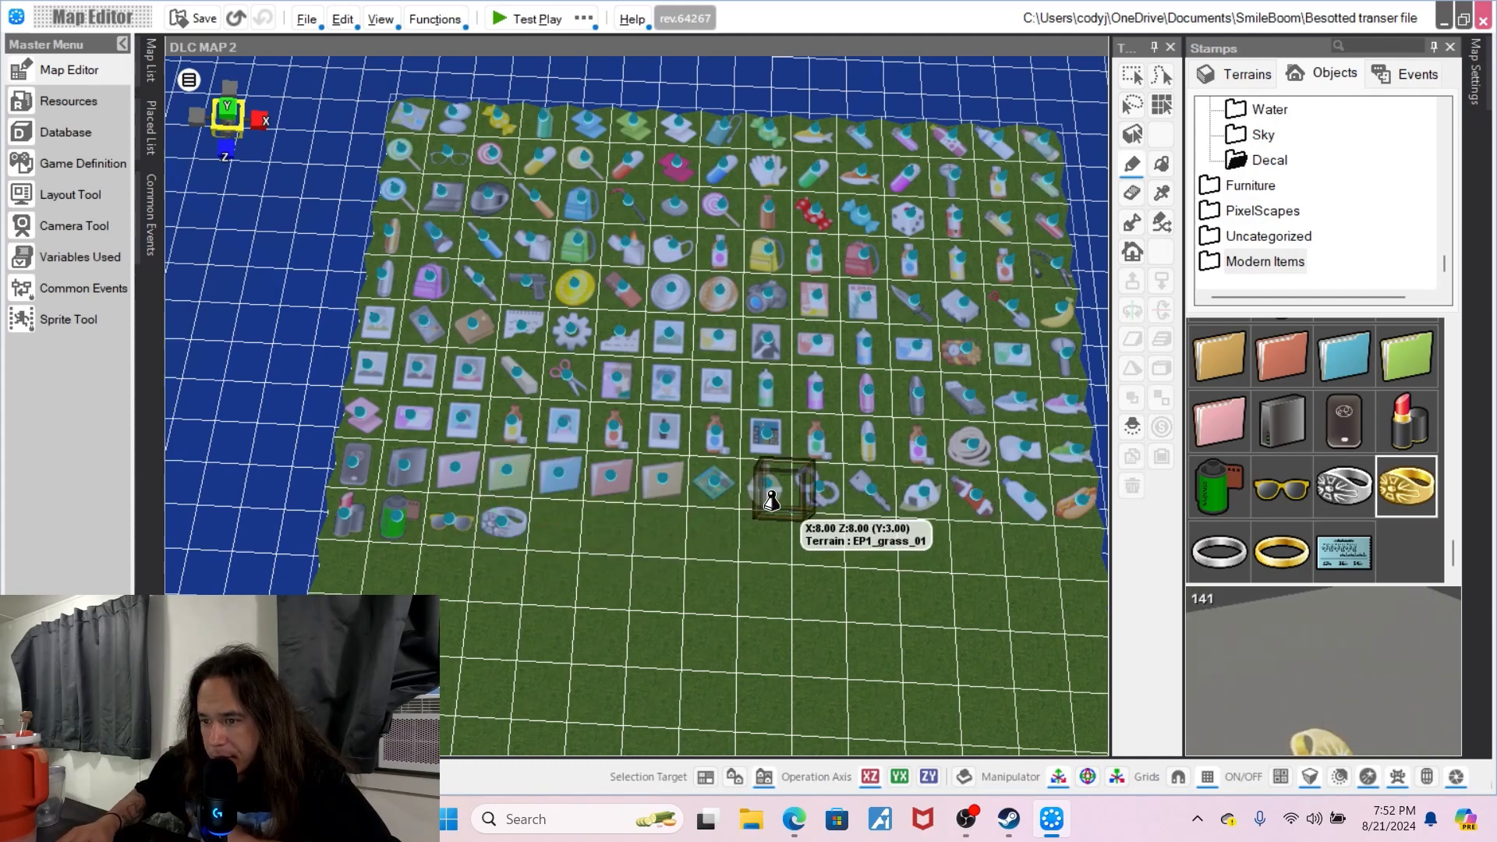
{"action": "left_click", "coordinate": [561, 533]}
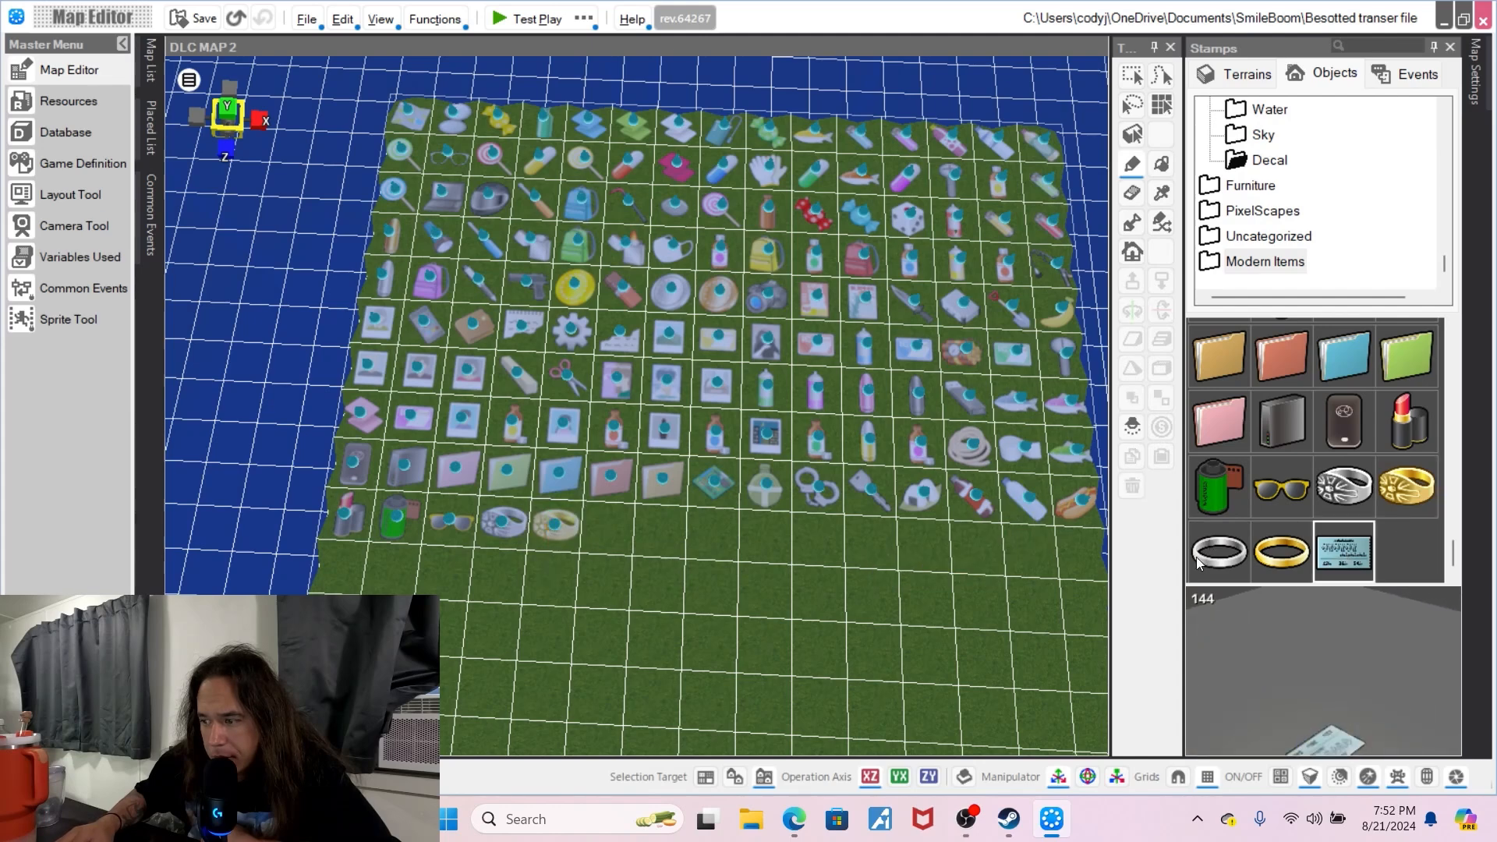
- Place the light blue ticket, the plain silver ring and the plain gold ring beside the ornate gold ring
{"action": "left_click", "coordinate": [608, 533]}
{"action": "left_click", "coordinate": [1219, 551]}
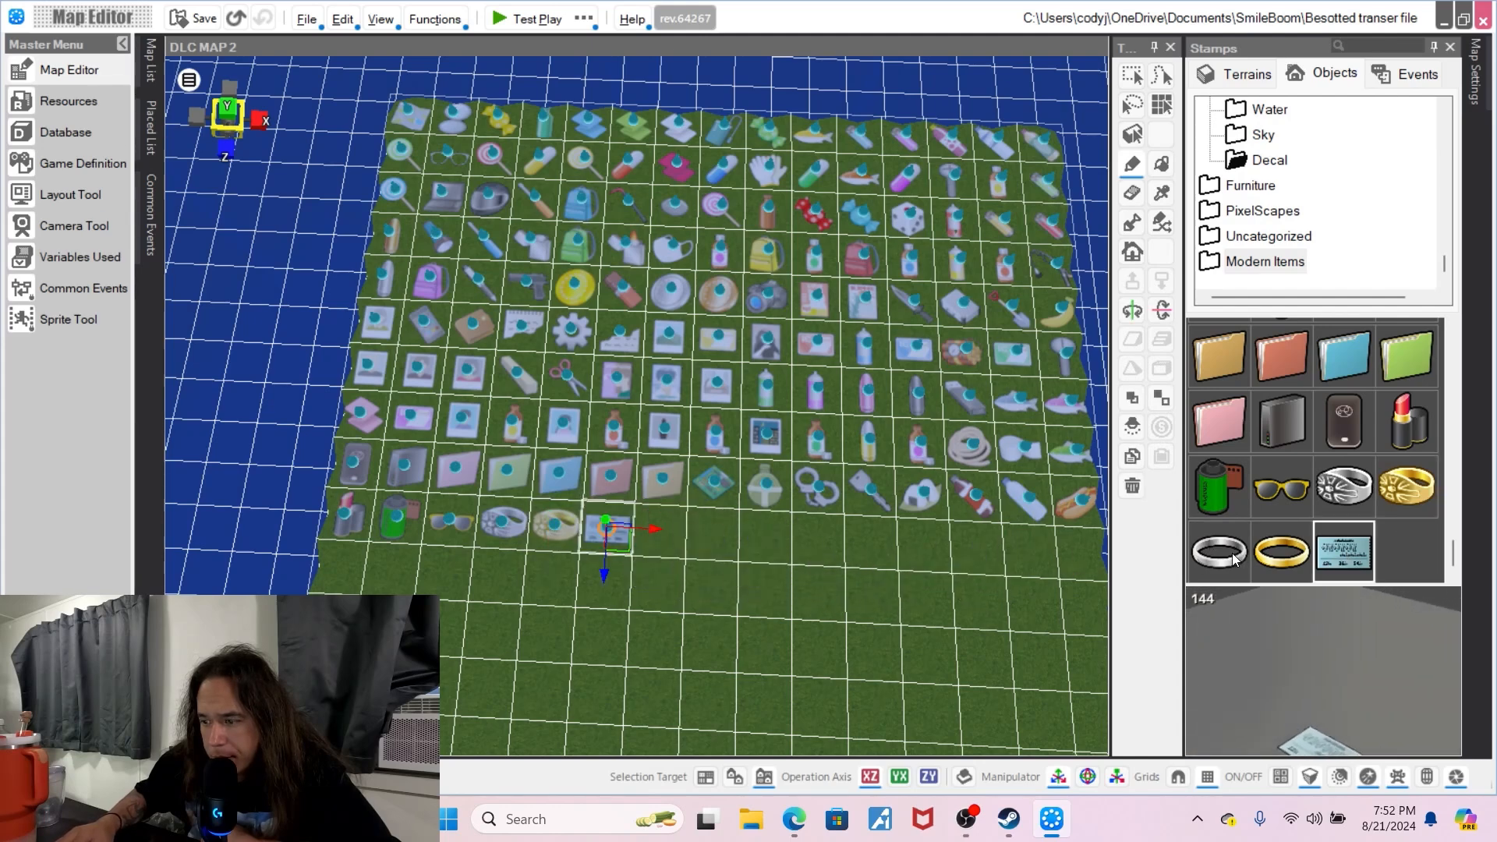
{"action": "left_click", "coordinate": [668, 541]}
{"action": "left_click", "coordinate": [1281, 551]}
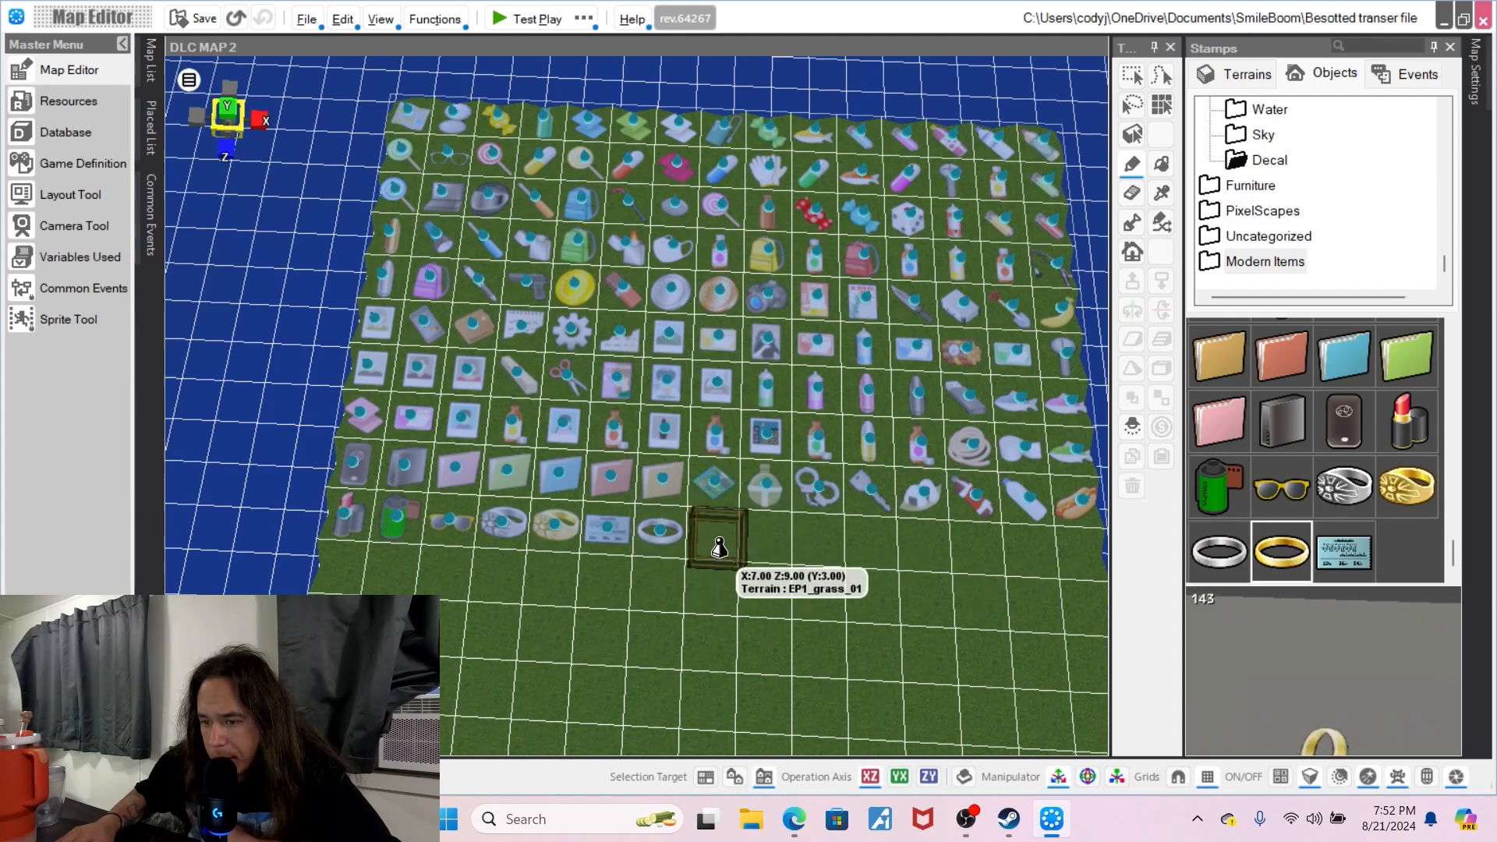
{"action": "left_click", "coordinate": [716, 546]}
{"action": "right_click", "coordinate": [930, 623]}
{"action": "left_click", "coordinate": [860, 633]}
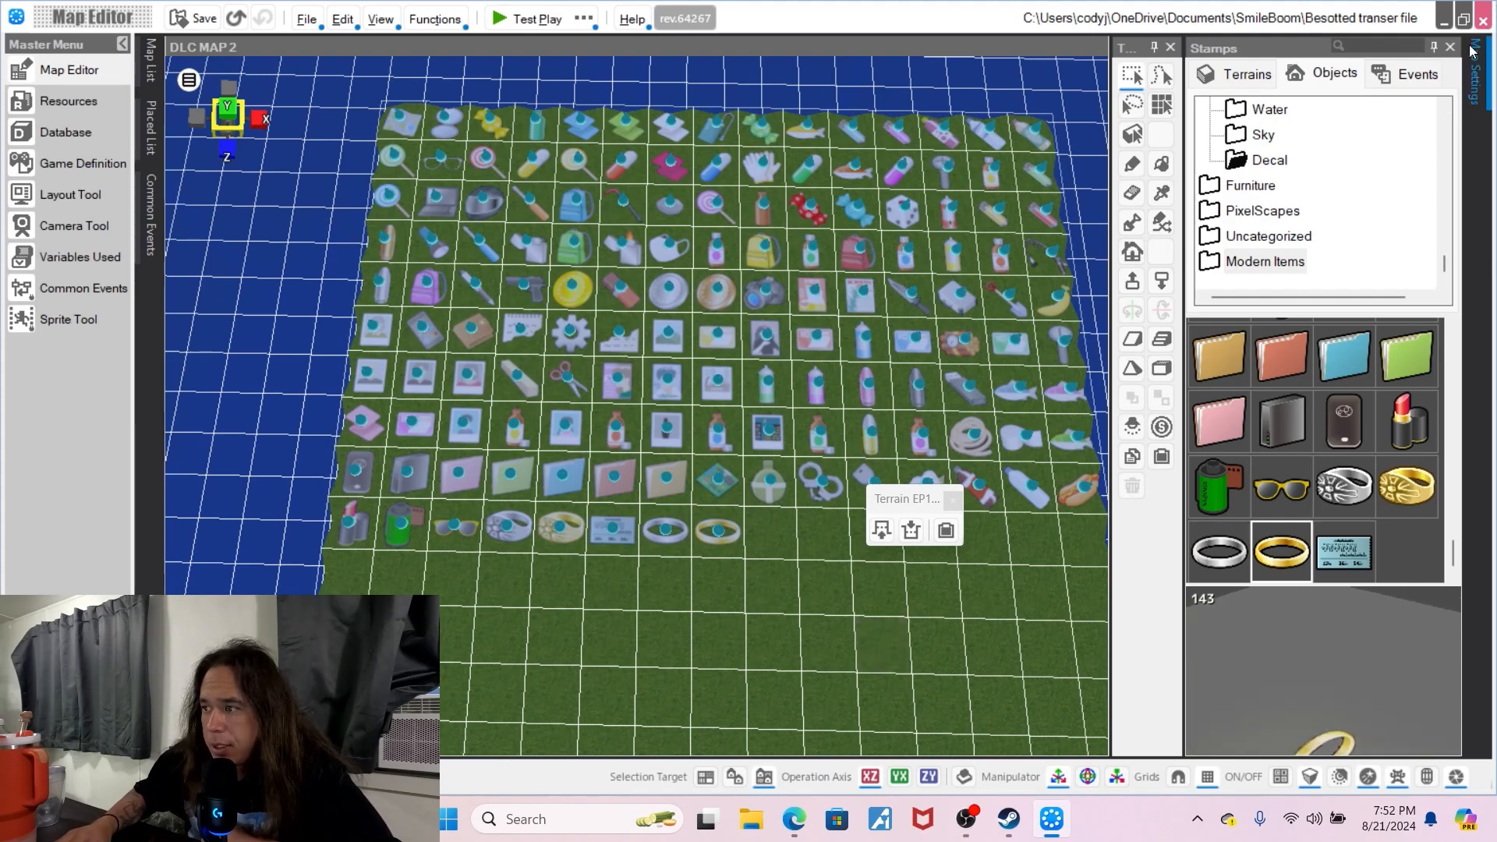
- Try the Nightfall, Daytime, Darkness, Lava zone, Sepia tone and Bad weather rendering presets on the map
{"action": "mouse_move", "coordinate": [1471, 50]}
{"action": "left_click", "coordinate": [1105, 300]}
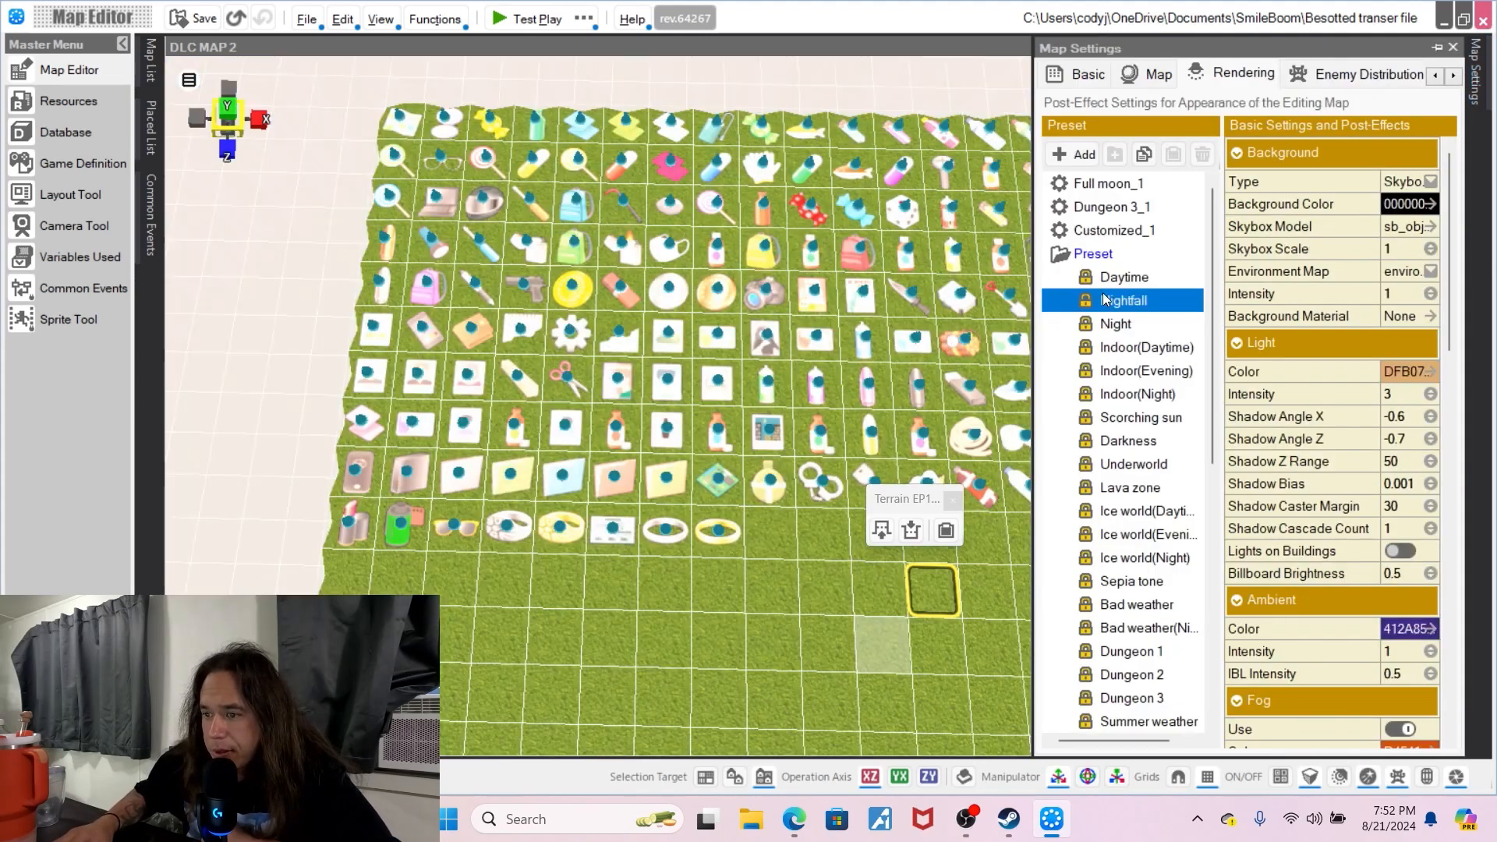
{"action": "left_click", "coordinate": [1122, 279]}
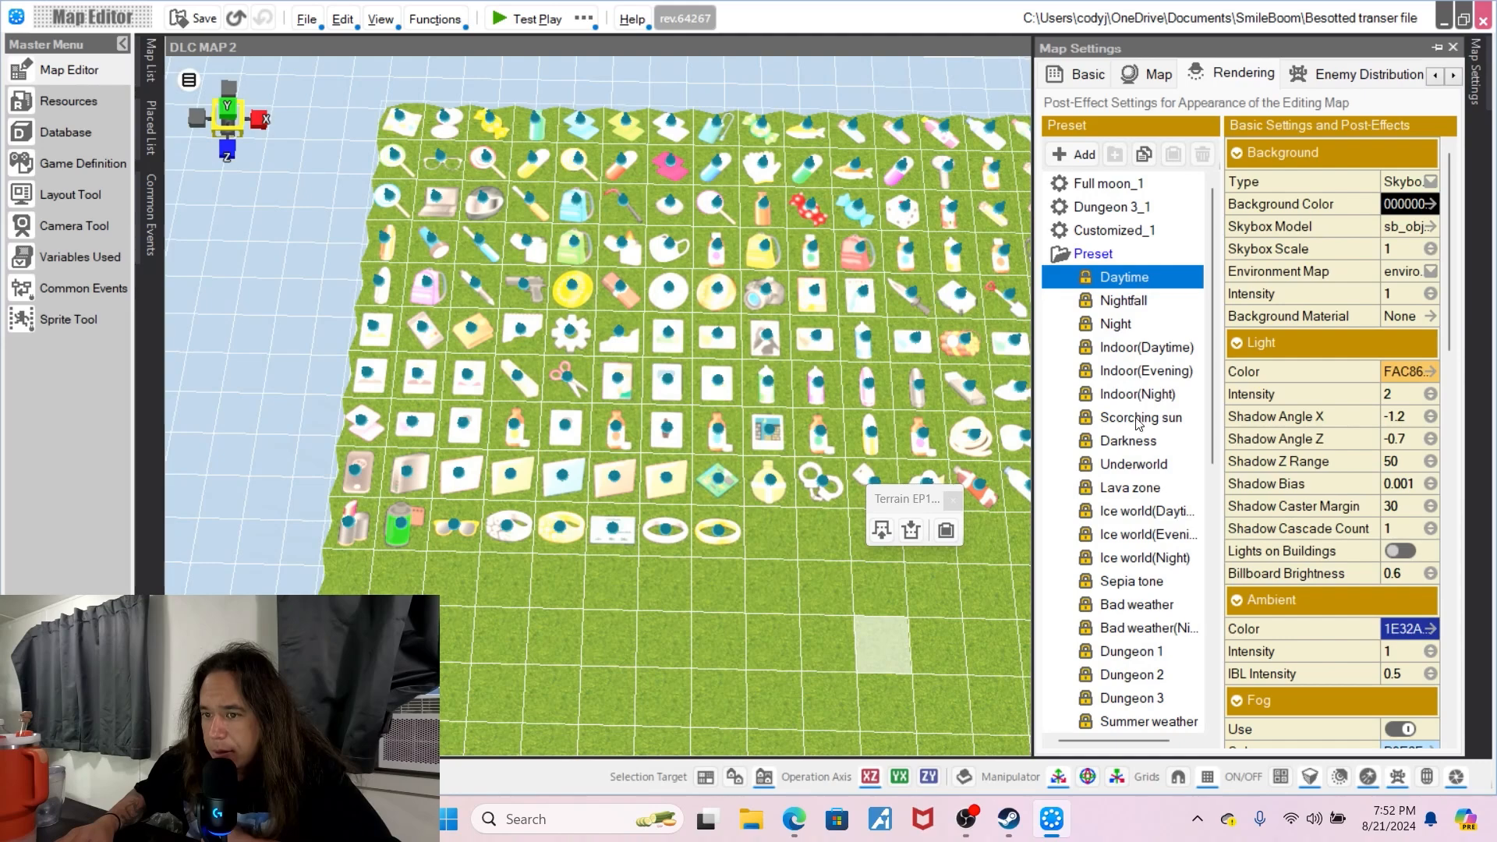
{"action": "left_click", "coordinate": [1135, 441]}
{"action": "left_click", "coordinate": [1146, 487]}
{"action": "left_click", "coordinate": [1140, 581]}
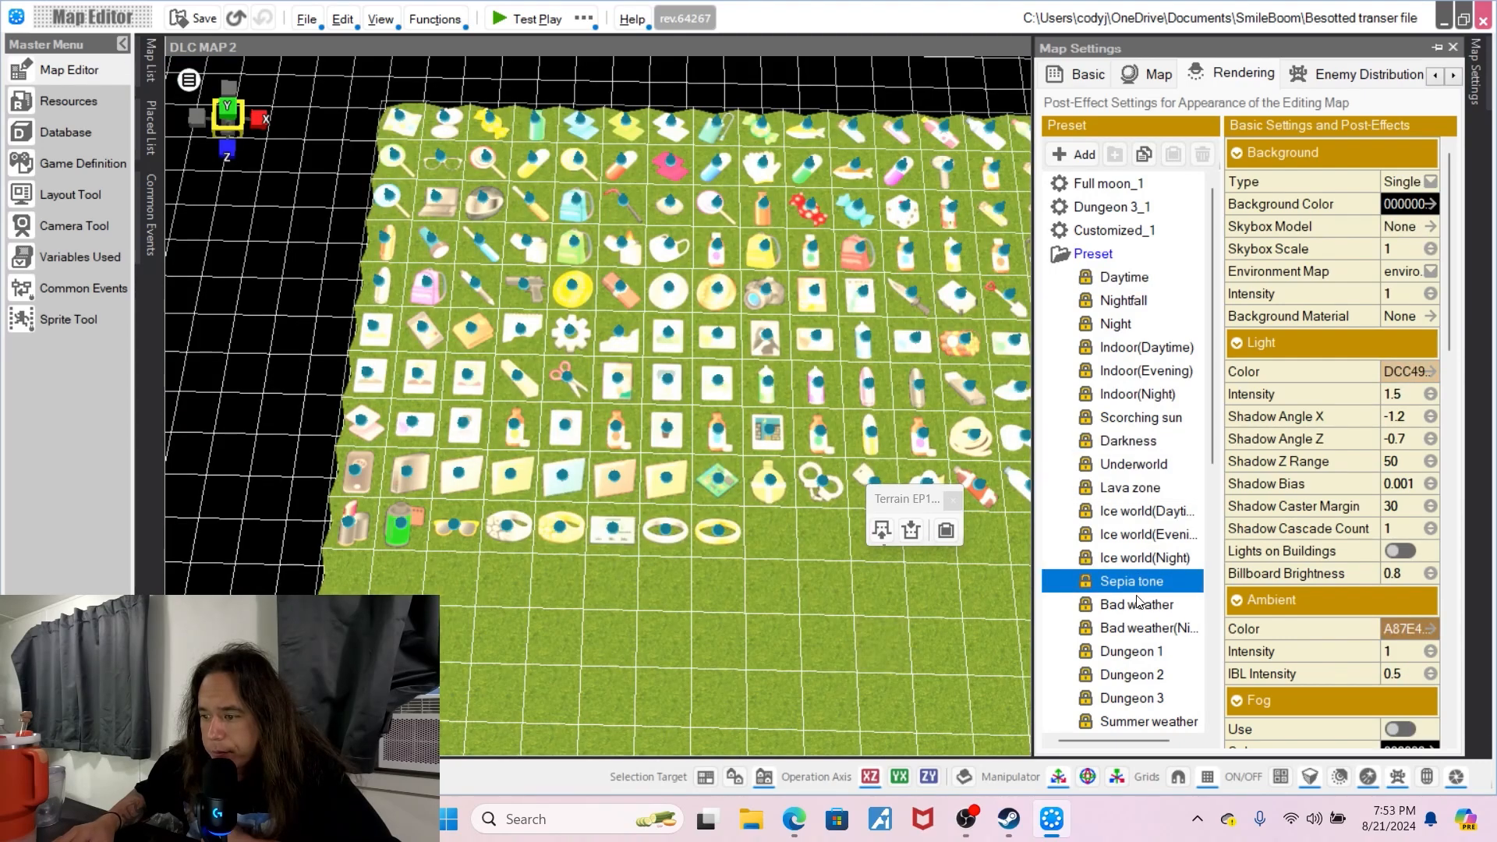
{"action": "left_click", "coordinate": [1140, 605]}
{"action": "middle_click_drag", "start_coordinate": [801, 532], "coordinate": [623, 475]}
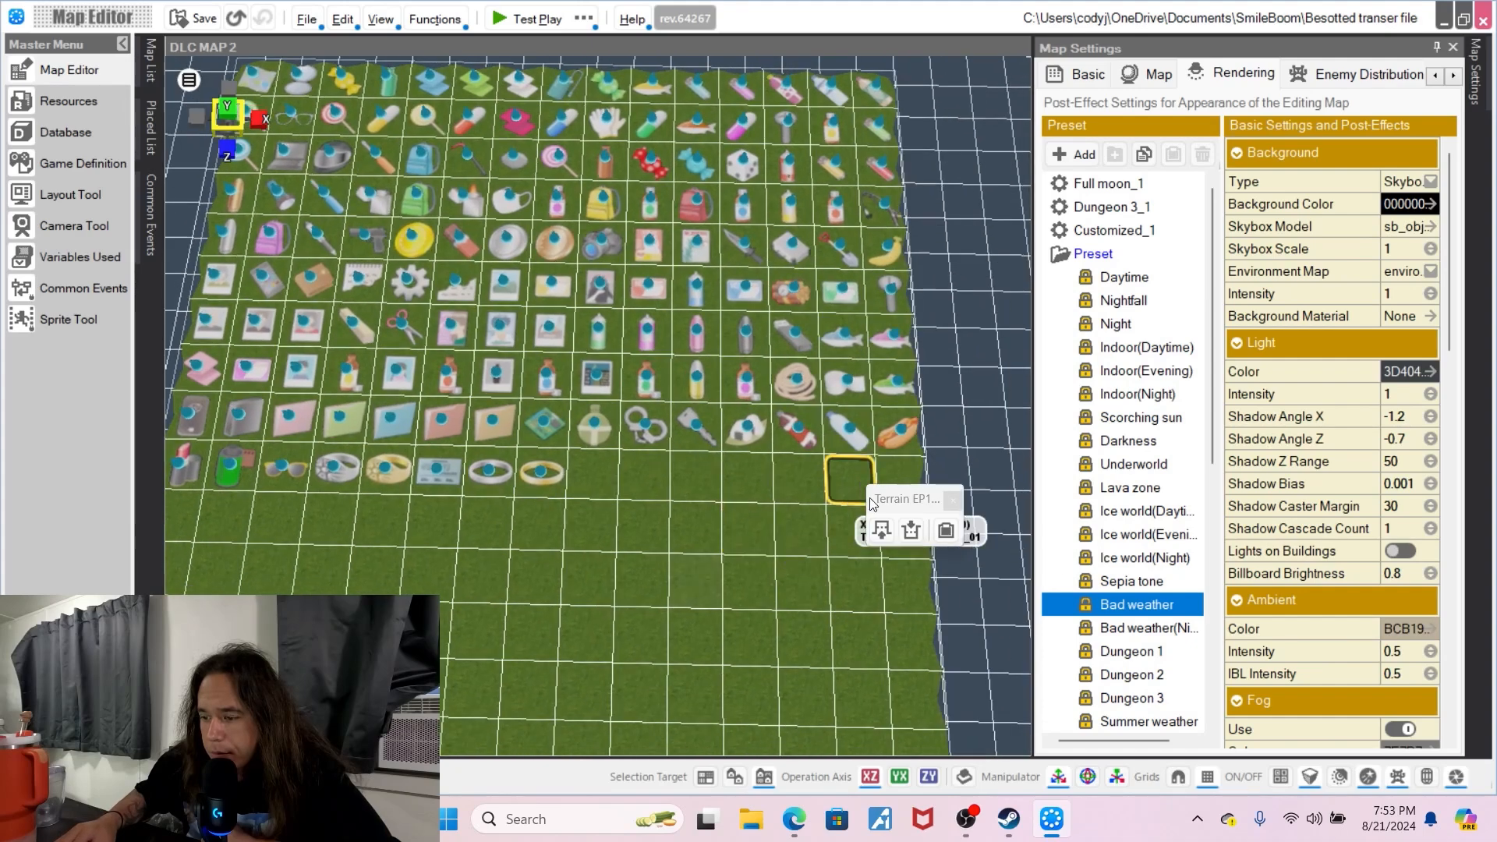
- Try the Dungeon 3, Dungeon 1, Full moon, Cloudy sky(Daytime) and Barrier rendering presets on the map
{"action": "left_click", "coordinate": [1104, 697]}
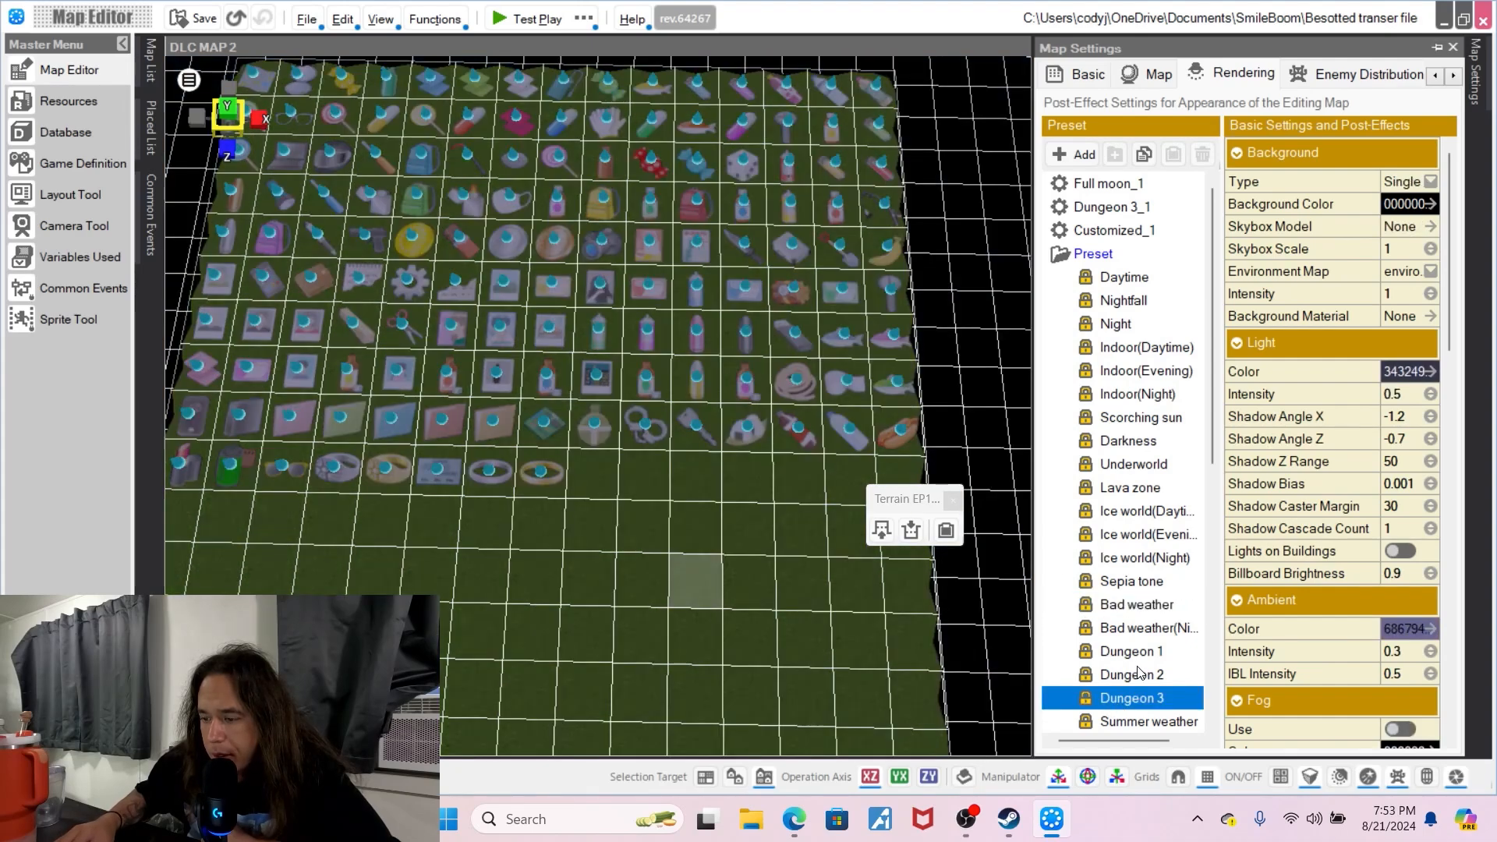
{"action": "left_click", "coordinate": [1141, 652]}
{"action": "scroll", "coordinate": [1150, 628], "scroll_direction": "down", "scroll_amount": 3}
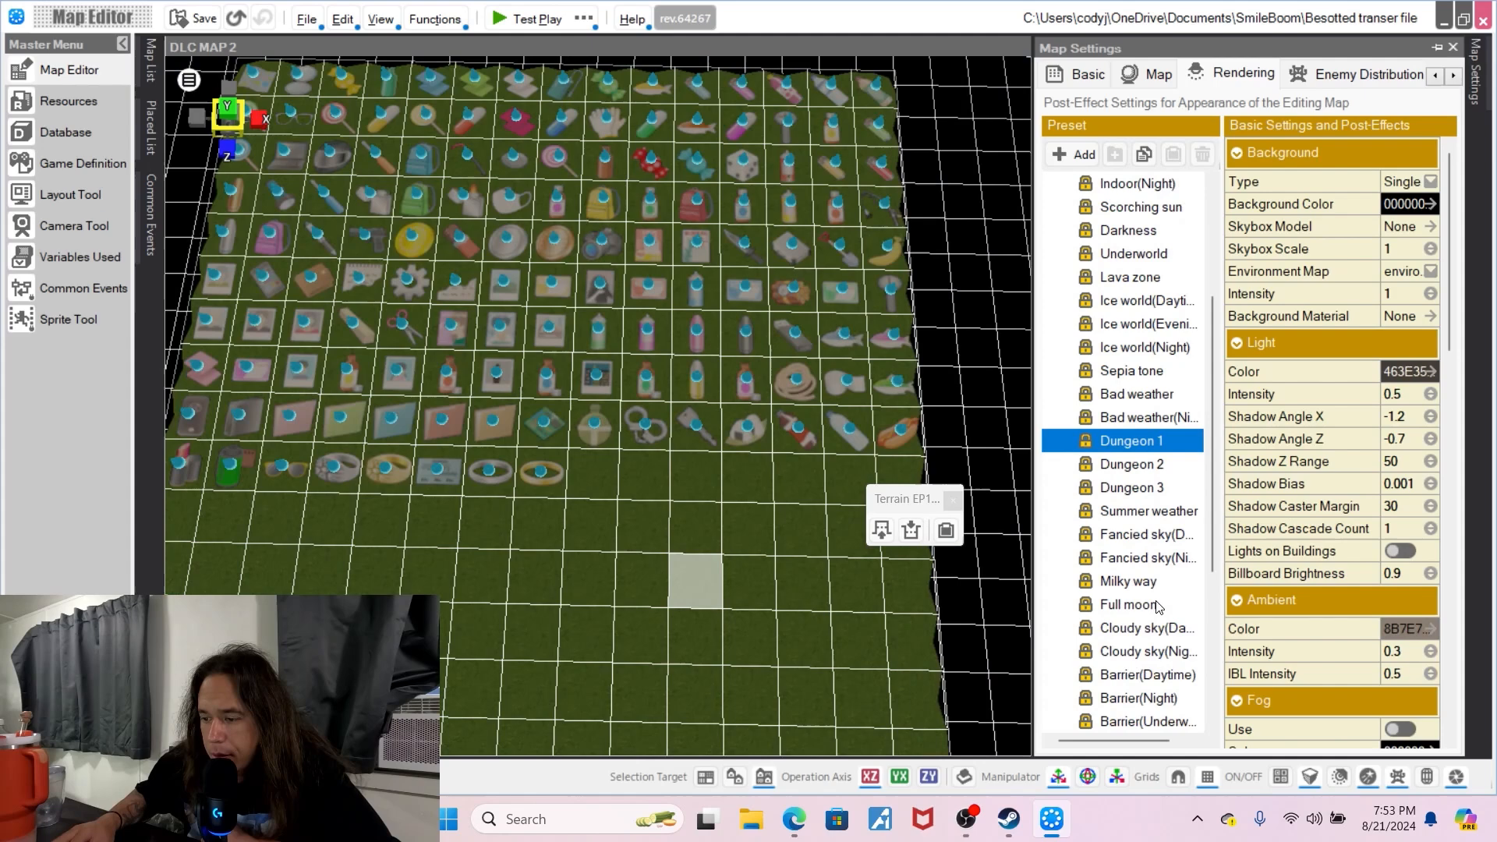
{"action": "left_click", "coordinate": [1158, 606]}
{"action": "left_click", "coordinate": [1156, 627]}
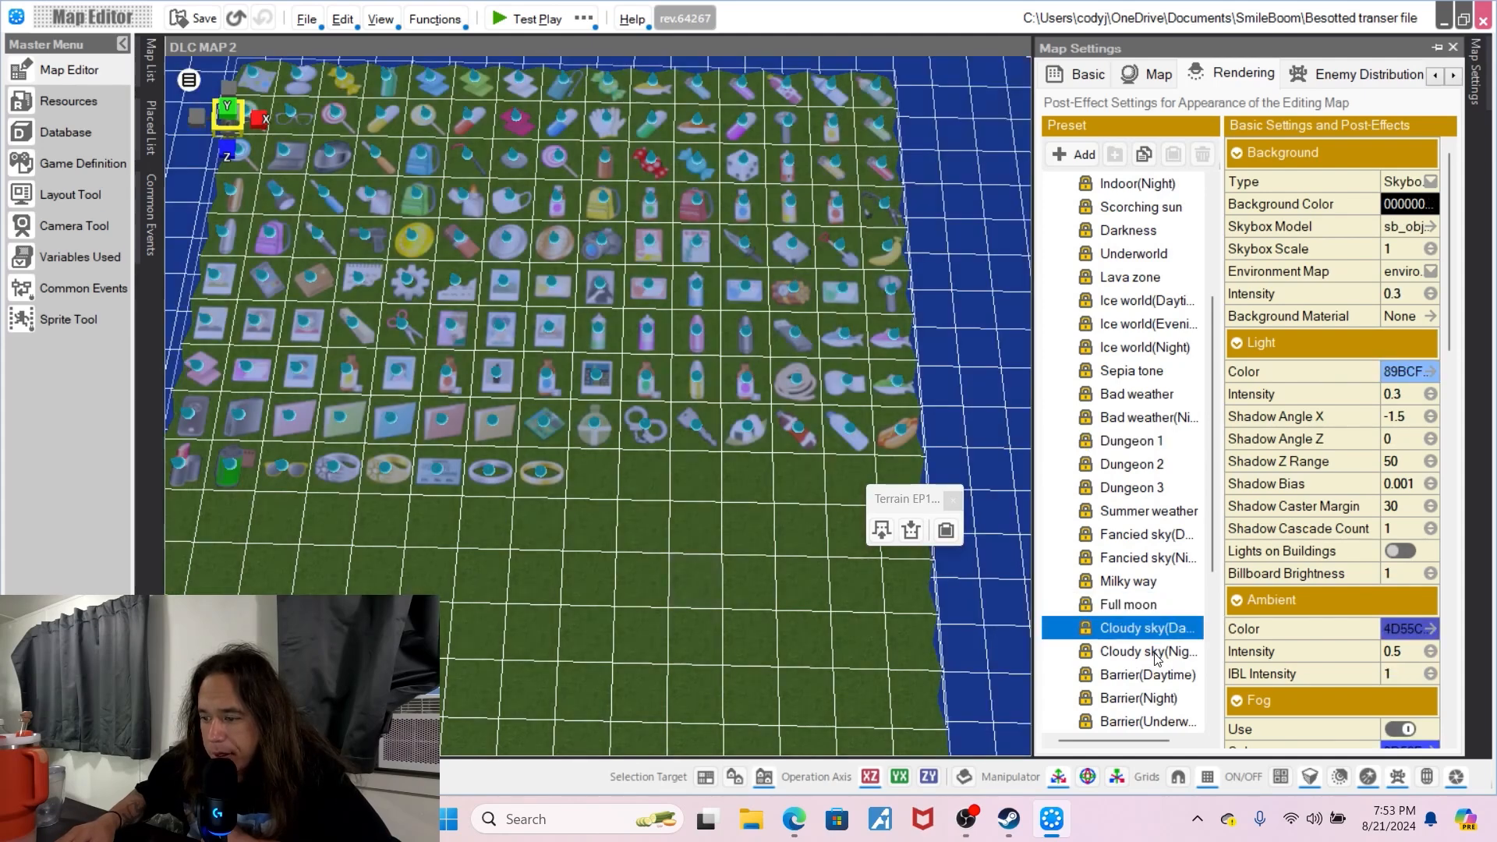
{"action": "left_click", "coordinate": [1161, 675]}
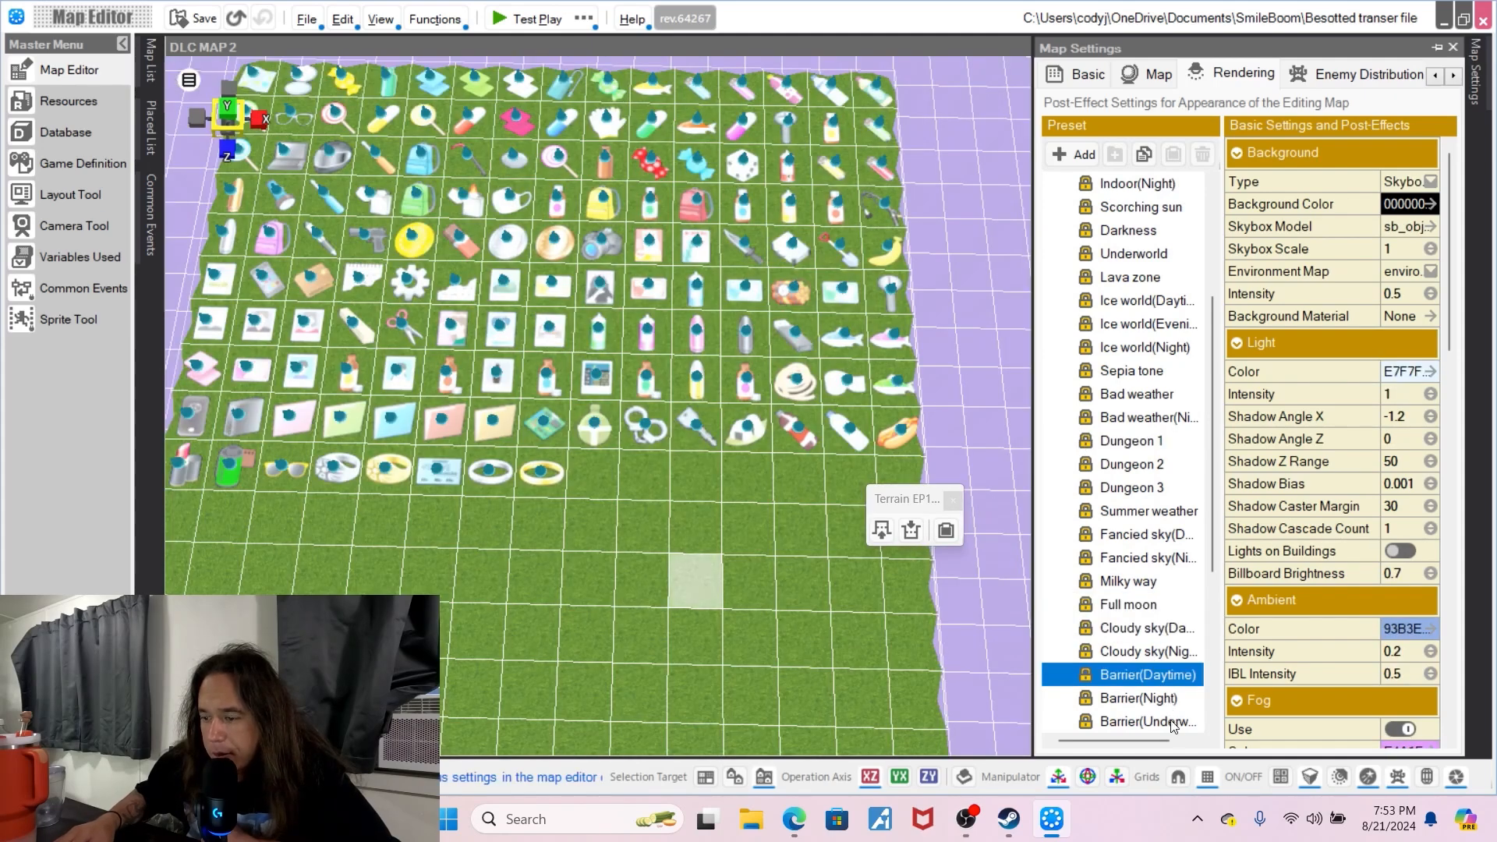
{"action": "key", "text": "Down"}
{"action": "left_click", "coordinate": [1170, 721]}
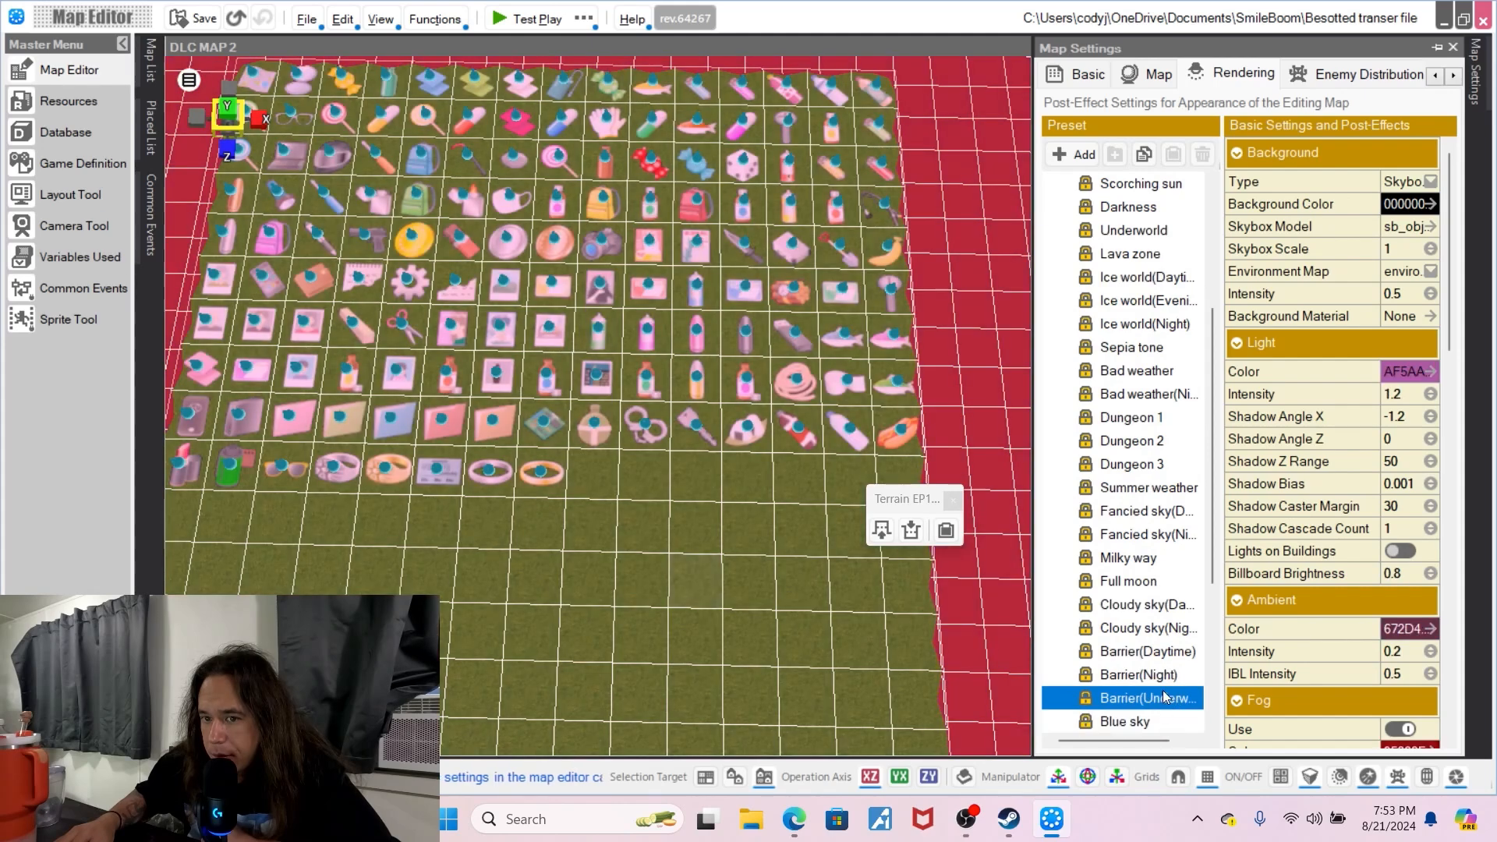
- Try the EP_1(Cloudy) rendering preset on the map and switch it to EP_1(Evening)
{"action": "scroll", "coordinate": [1163, 690], "scroll_direction": "down", "scroll_amount": 4}
{"action": "left_click", "coordinate": [1162, 657]}
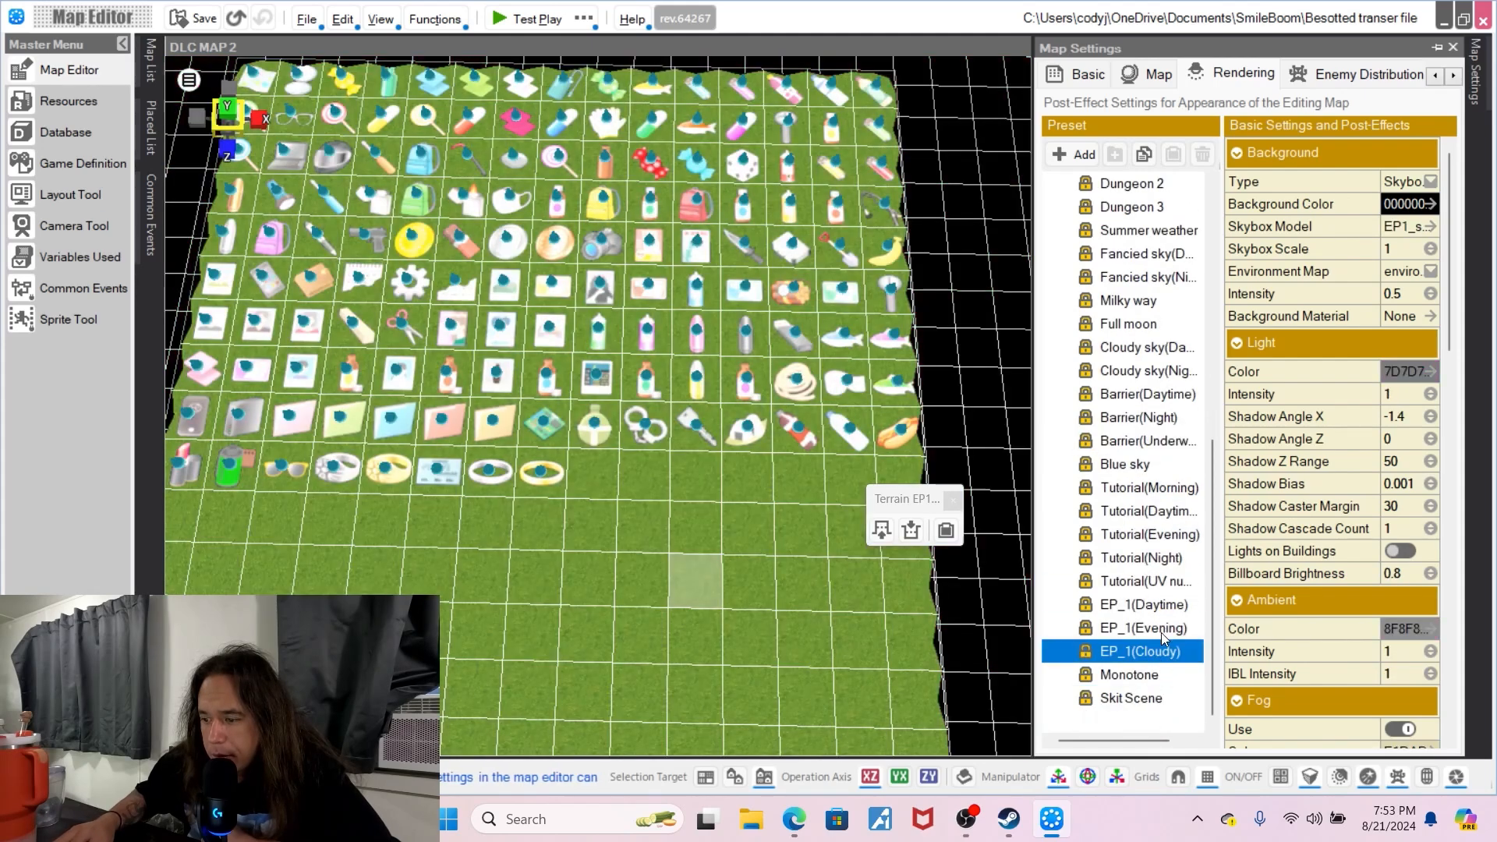
{"action": "left_click", "coordinate": [1162, 631]}
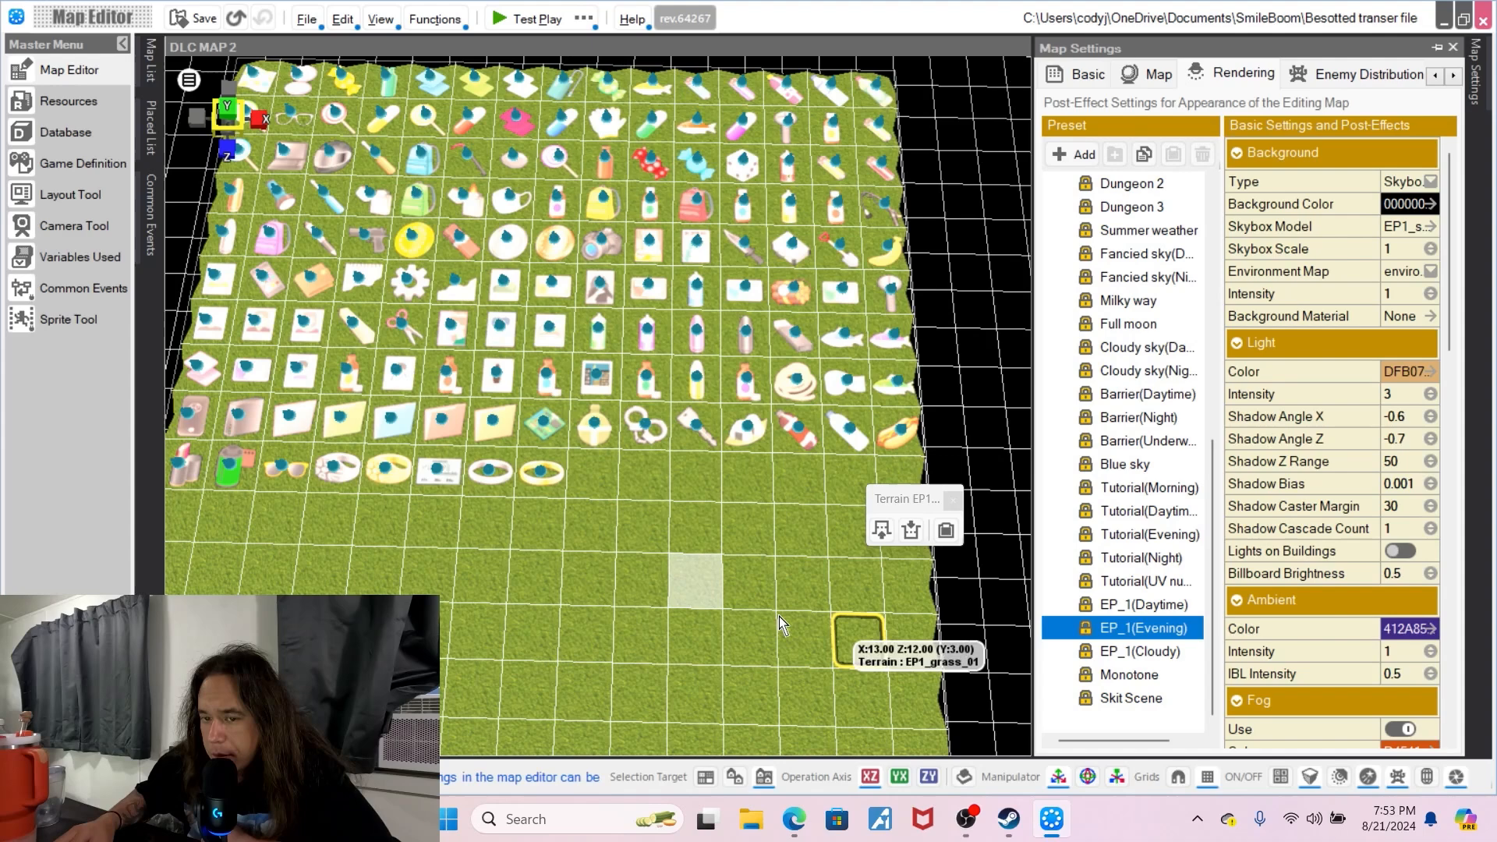
- Set the player's start position on the empty grass in front of the item rows and test play the map
{"action": "right_click", "coordinate": [709, 564]}
{"action": "left_click", "coordinate": [825, 569]}
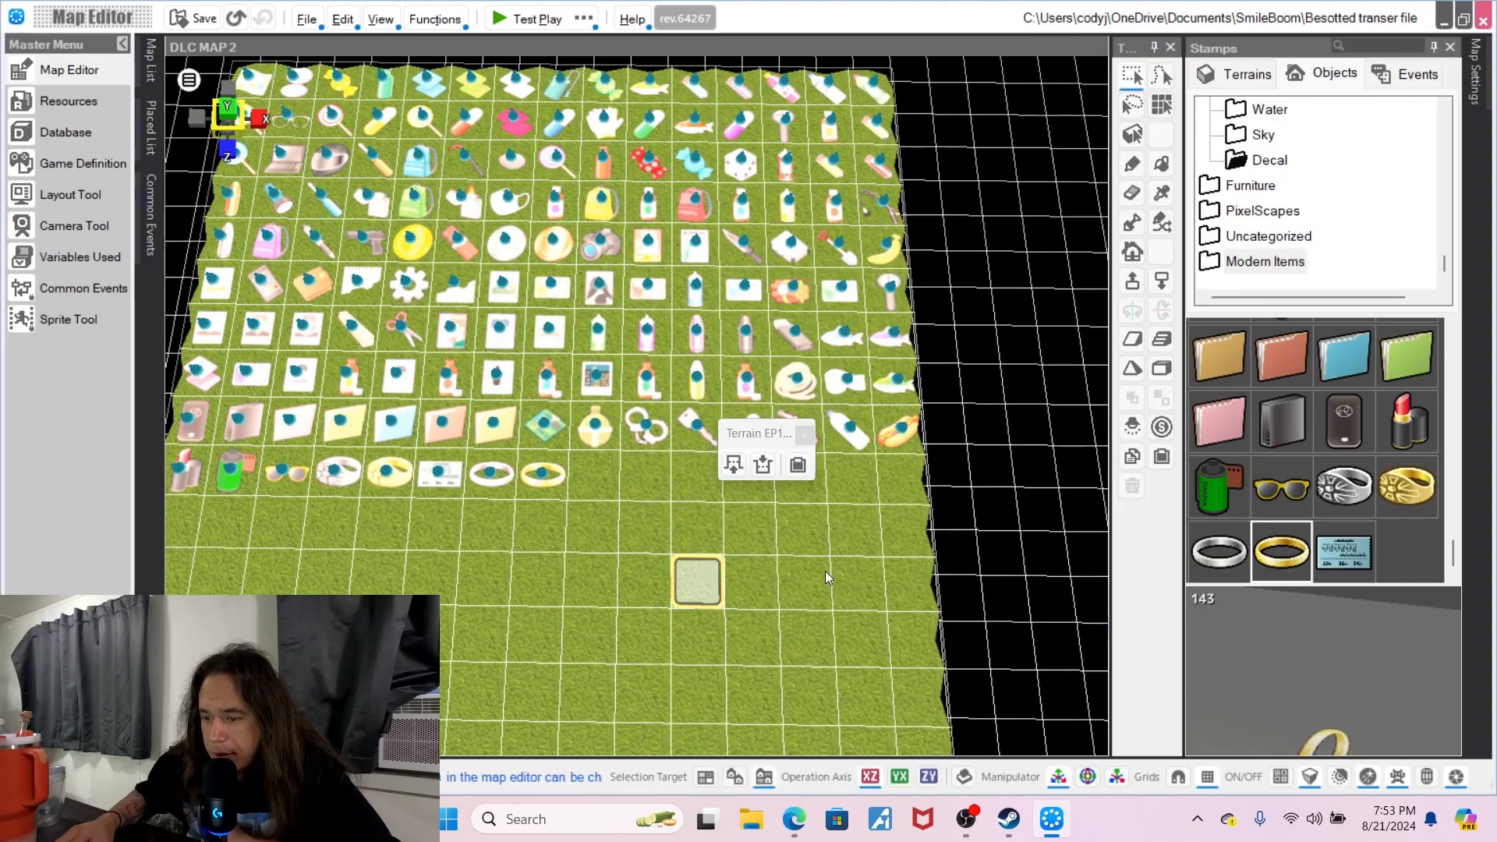
{"action": "left_click", "coordinate": [583, 18]}
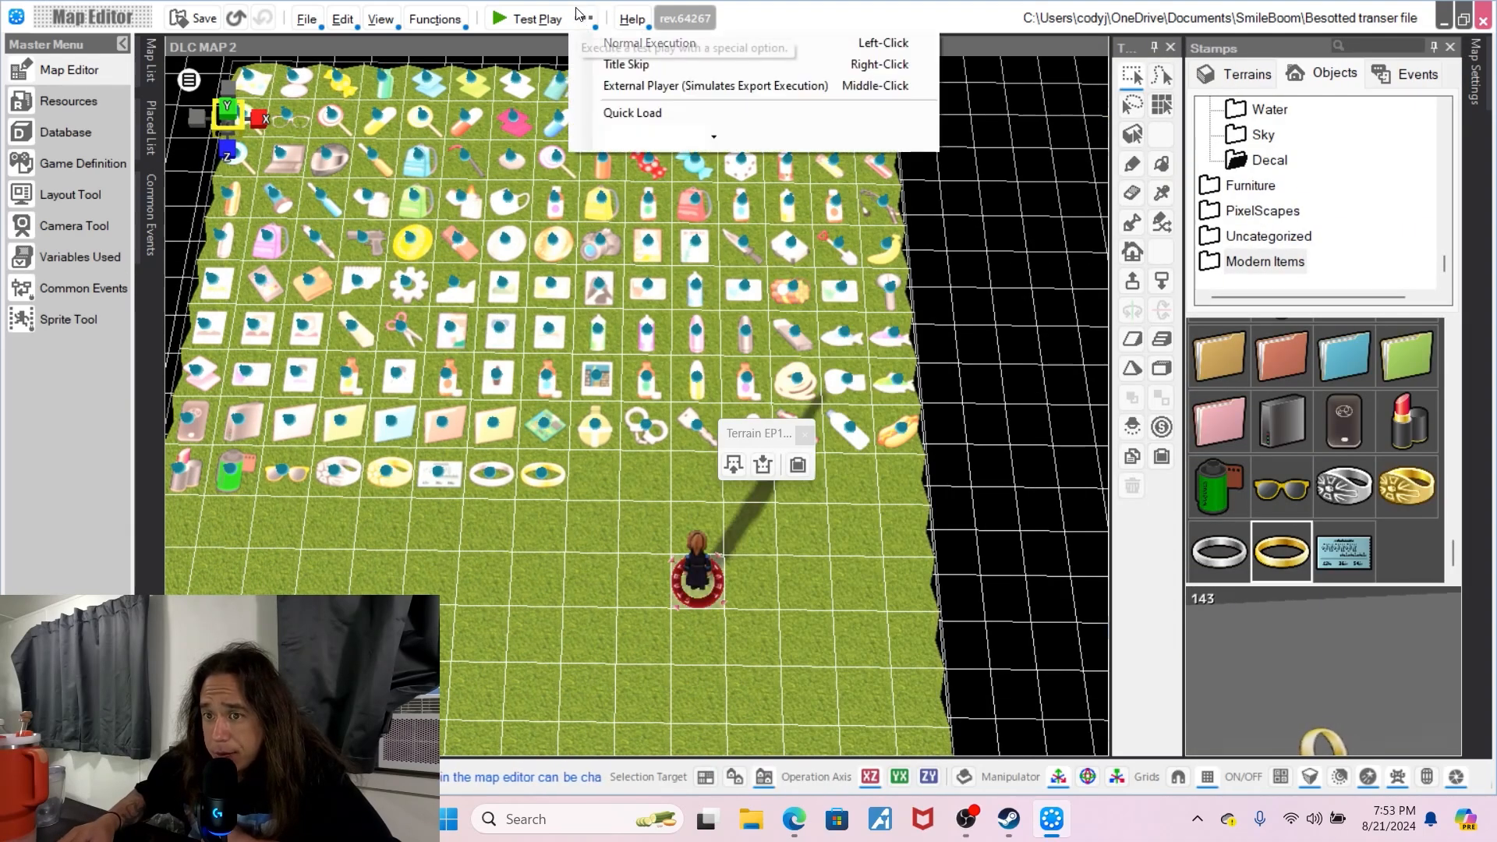
{"action": "left_click", "coordinate": [639, 85]}
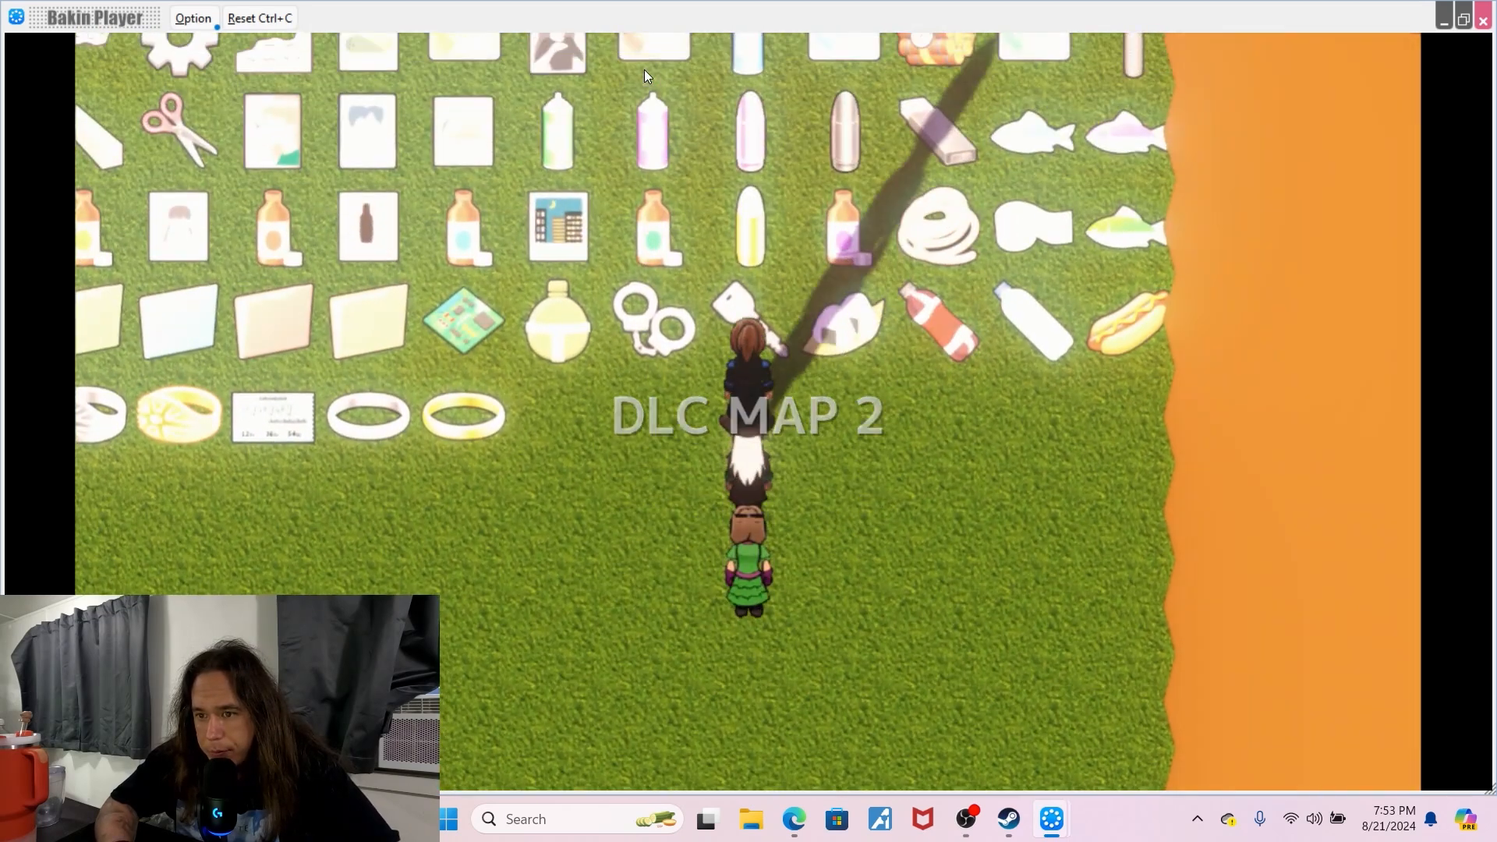
{"action": "left_click", "coordinate": [1482, 24]}
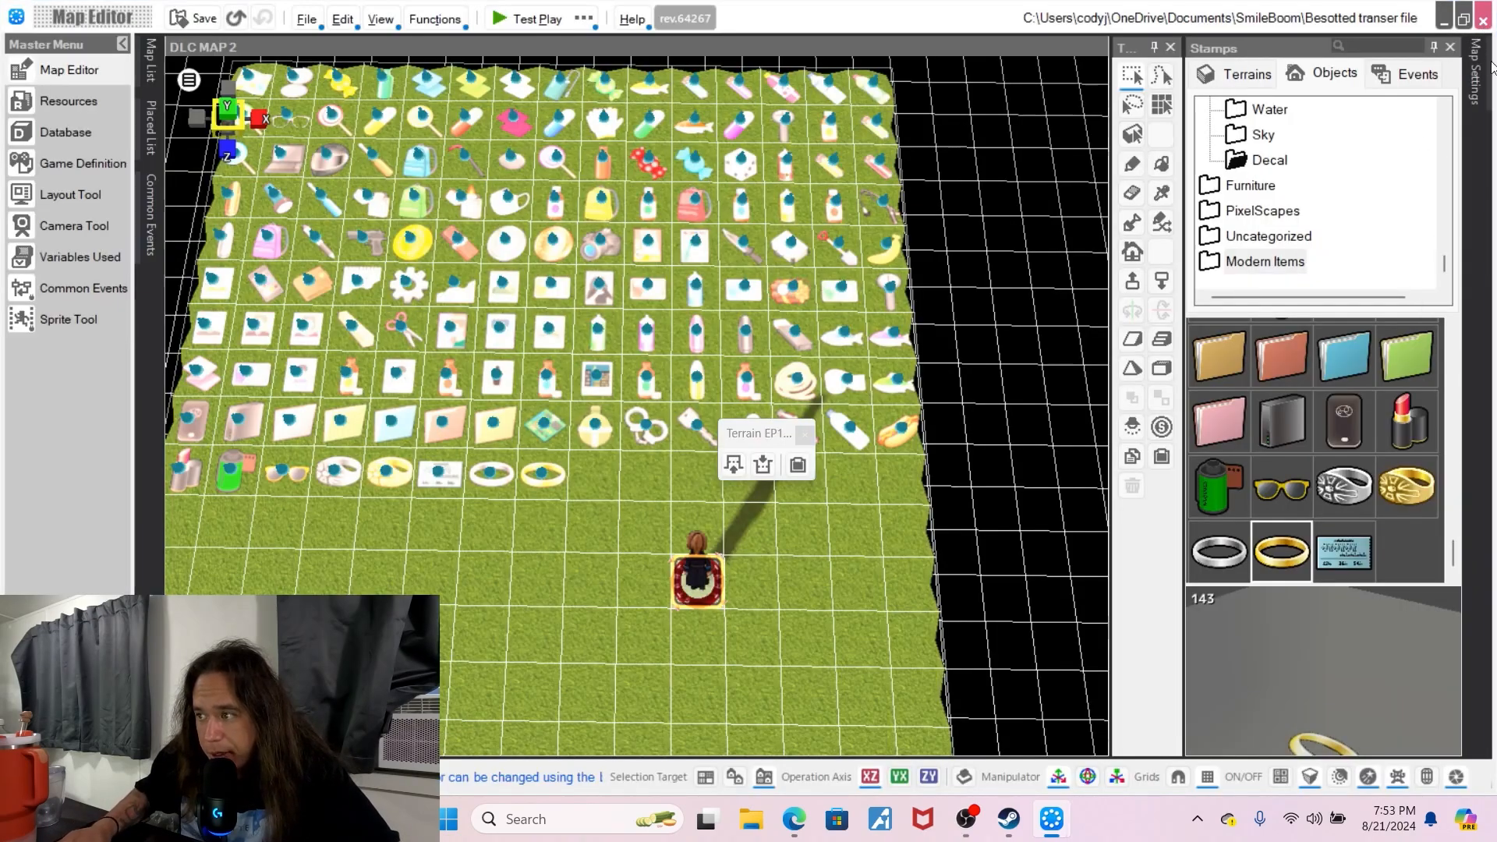
- Apply the Cloudy sky(Night) rendering preset to the map
{"action": "mouse_move", "coordinate": [1481, 71]}
{"action": "left_click", "coordinate": [1159, 373]}
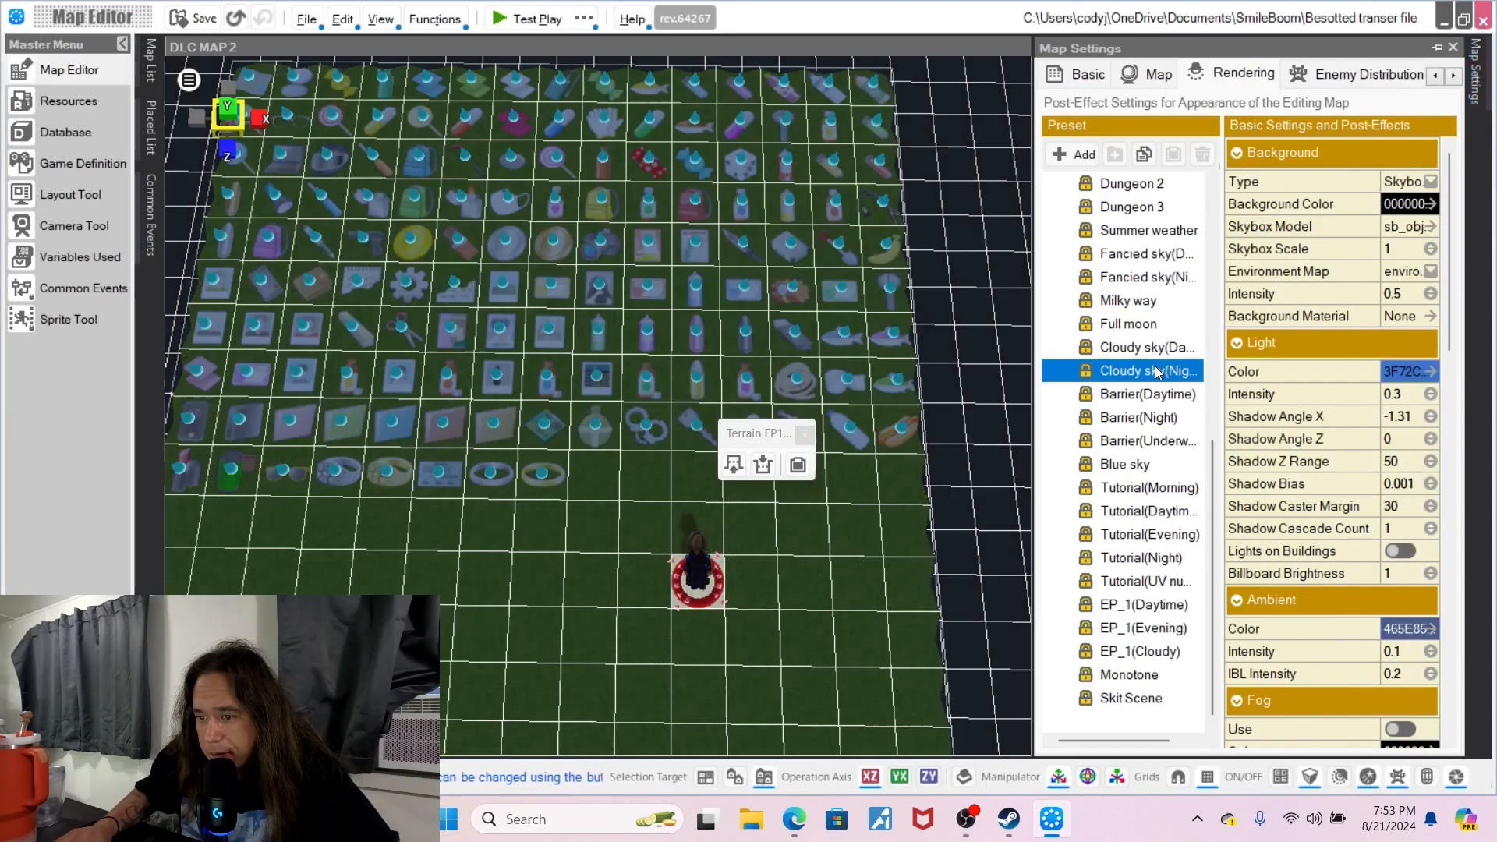
- Test play the map with normal execution, walk the party through the item rows to the open grass, and close the player
{"action": "left_click", "coordinate": [583, 16]}
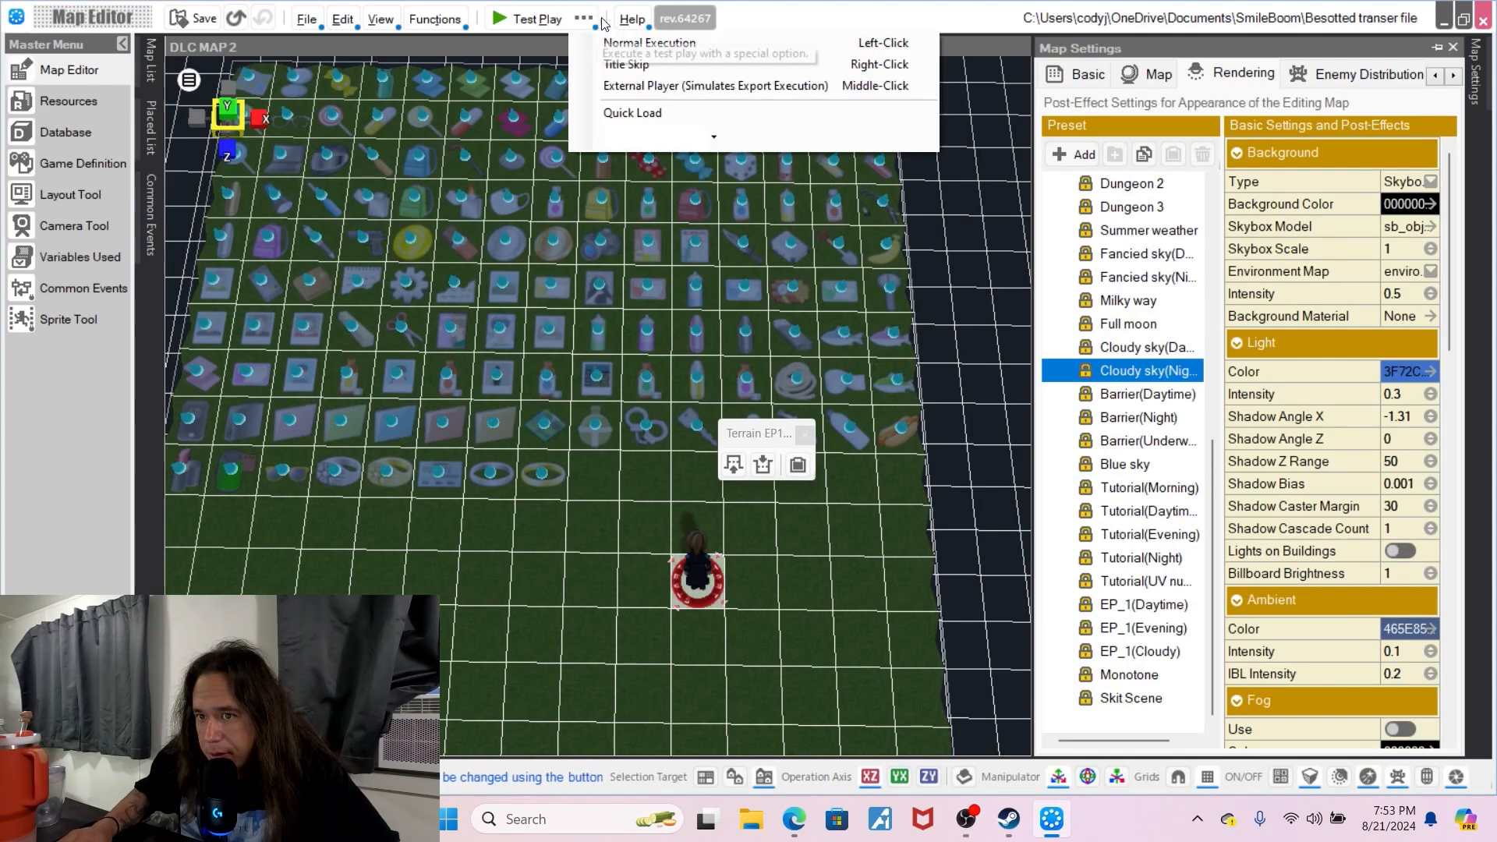
{"action": "left_click", "coordinate": [628, 62]}
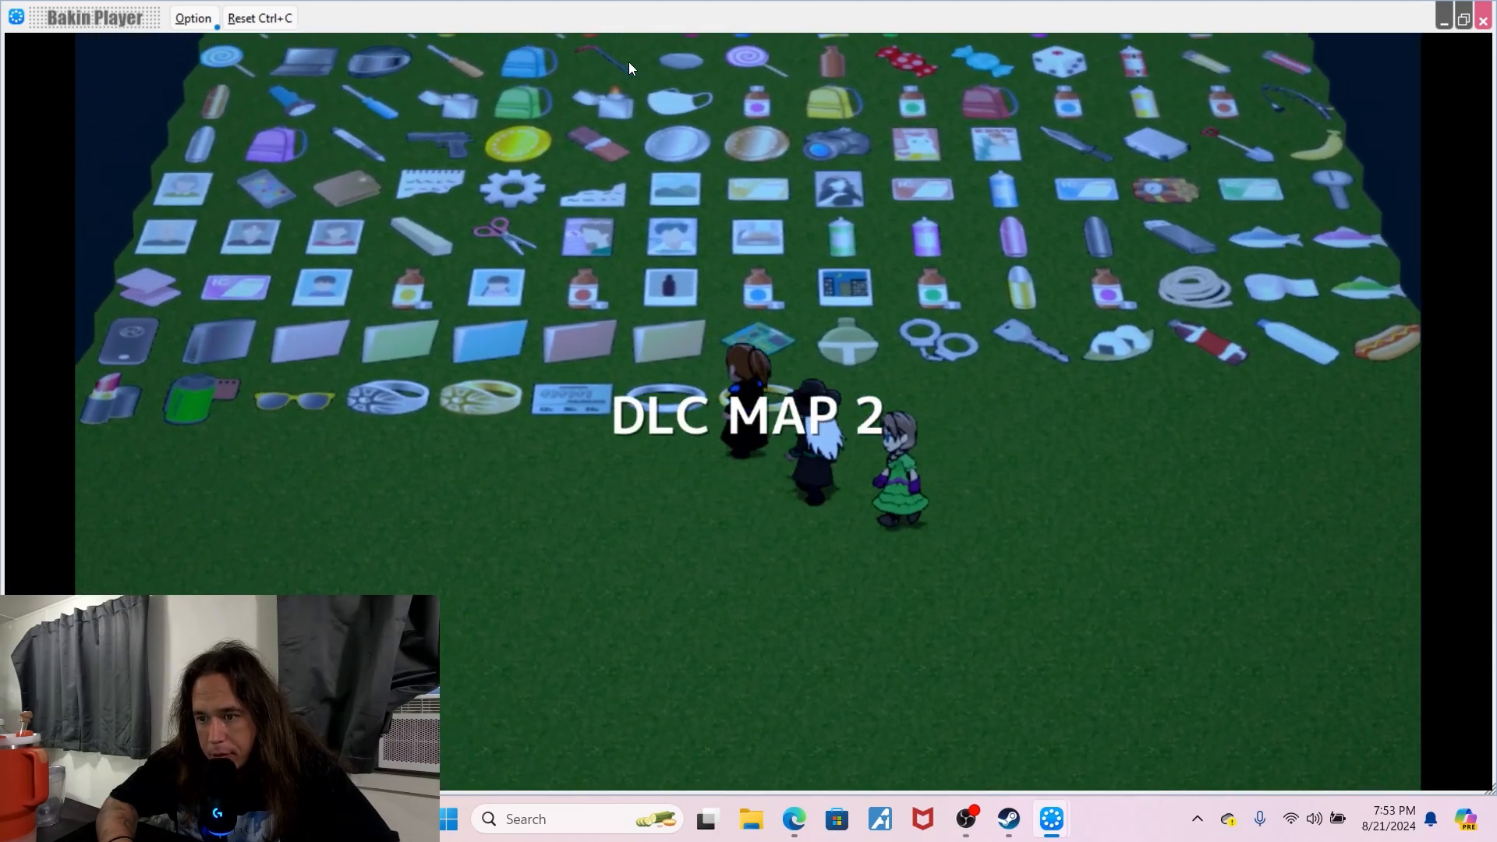
{"action": "key", "text": "Up"}
{"action": "key", "text": "Up"}
{"action": "key", "text": "w"}
{"action": "key", "text": "Up"}
{"action": "key", "text": "Down"}
{"action": "key", "text": "Right"}
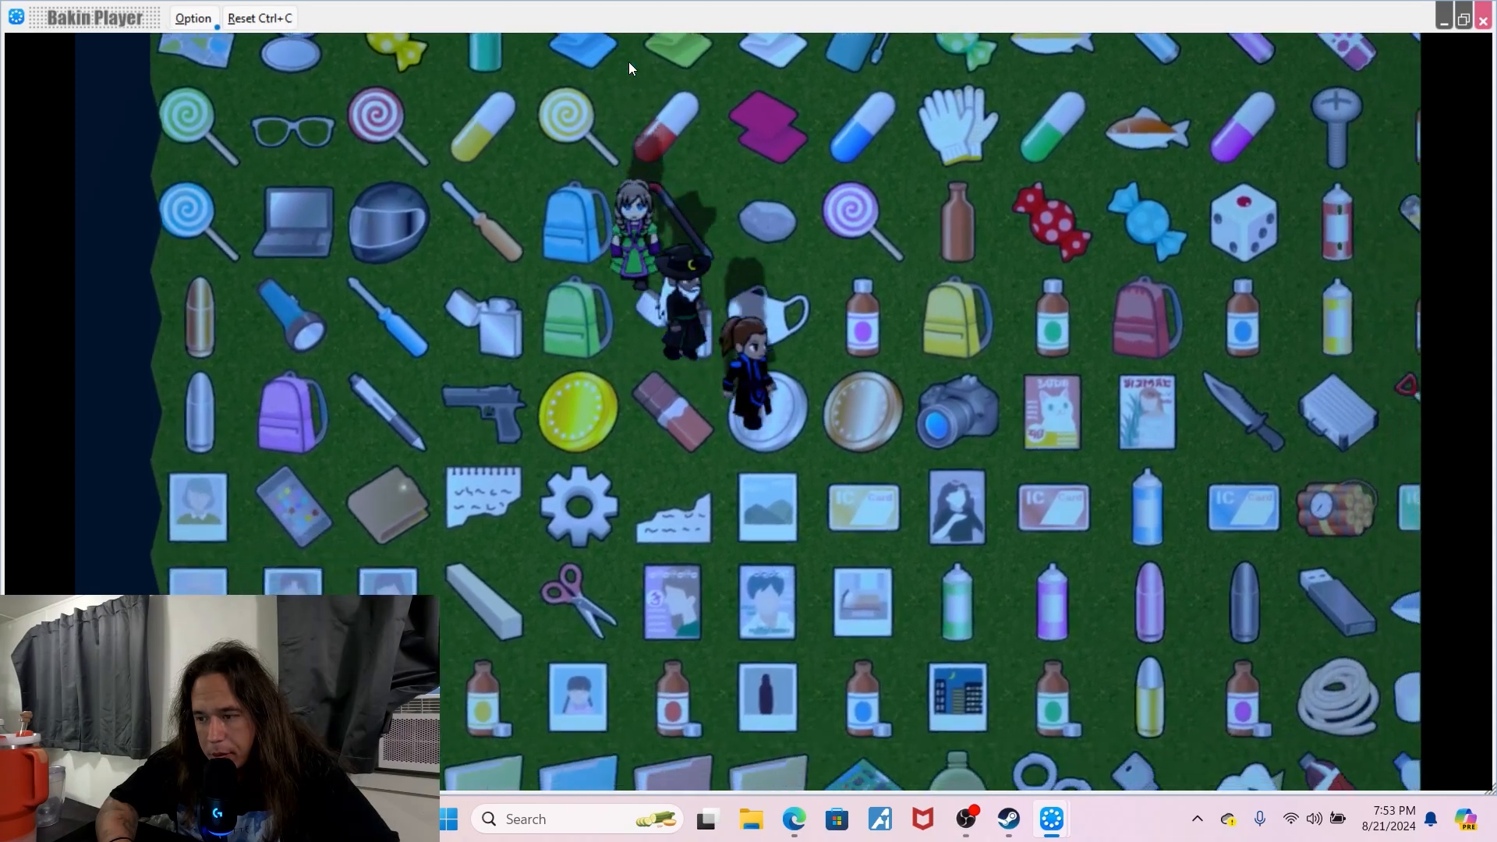
{"action": "key", "text": "Down"}
{"action": "key", "text": "Right"}
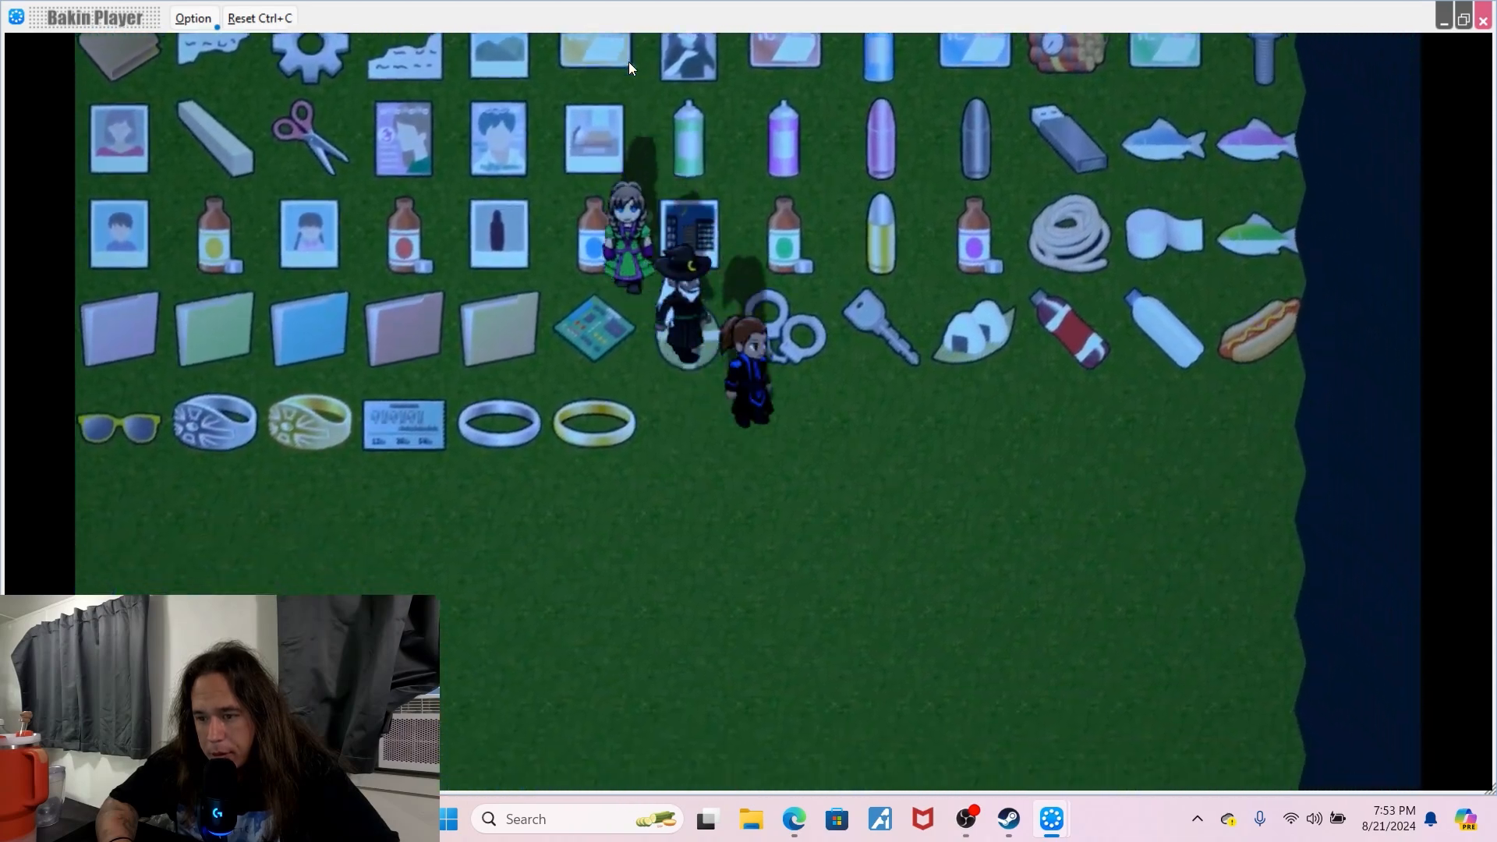
{"action": "key", "text": "Down"}
{"action": "key", "text": "Right"}
{"action": "key", "text": "s"}
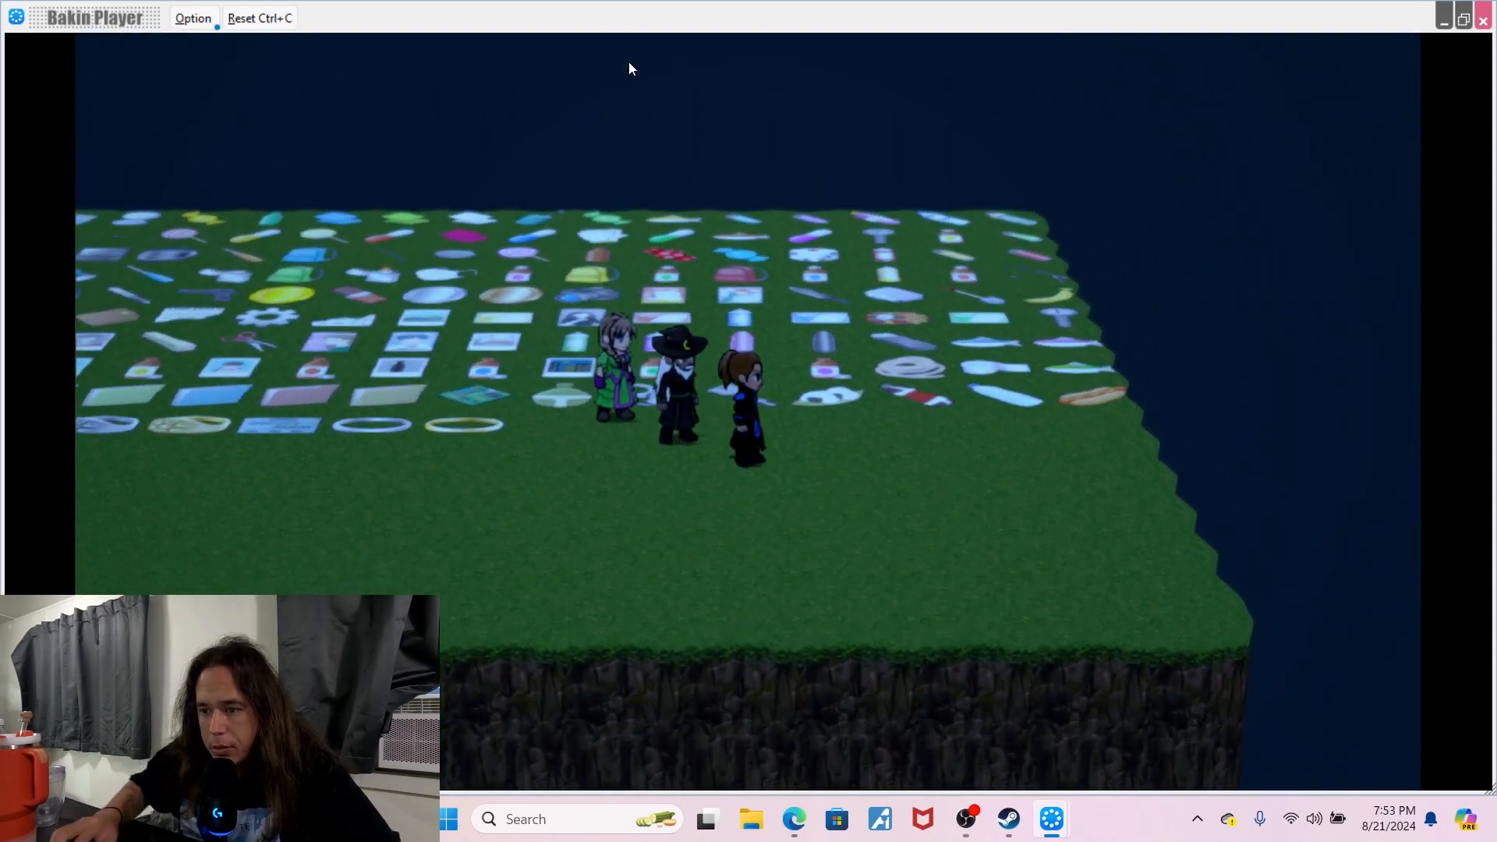
{"action": "left_click", "coordinate": [1483, 15]}
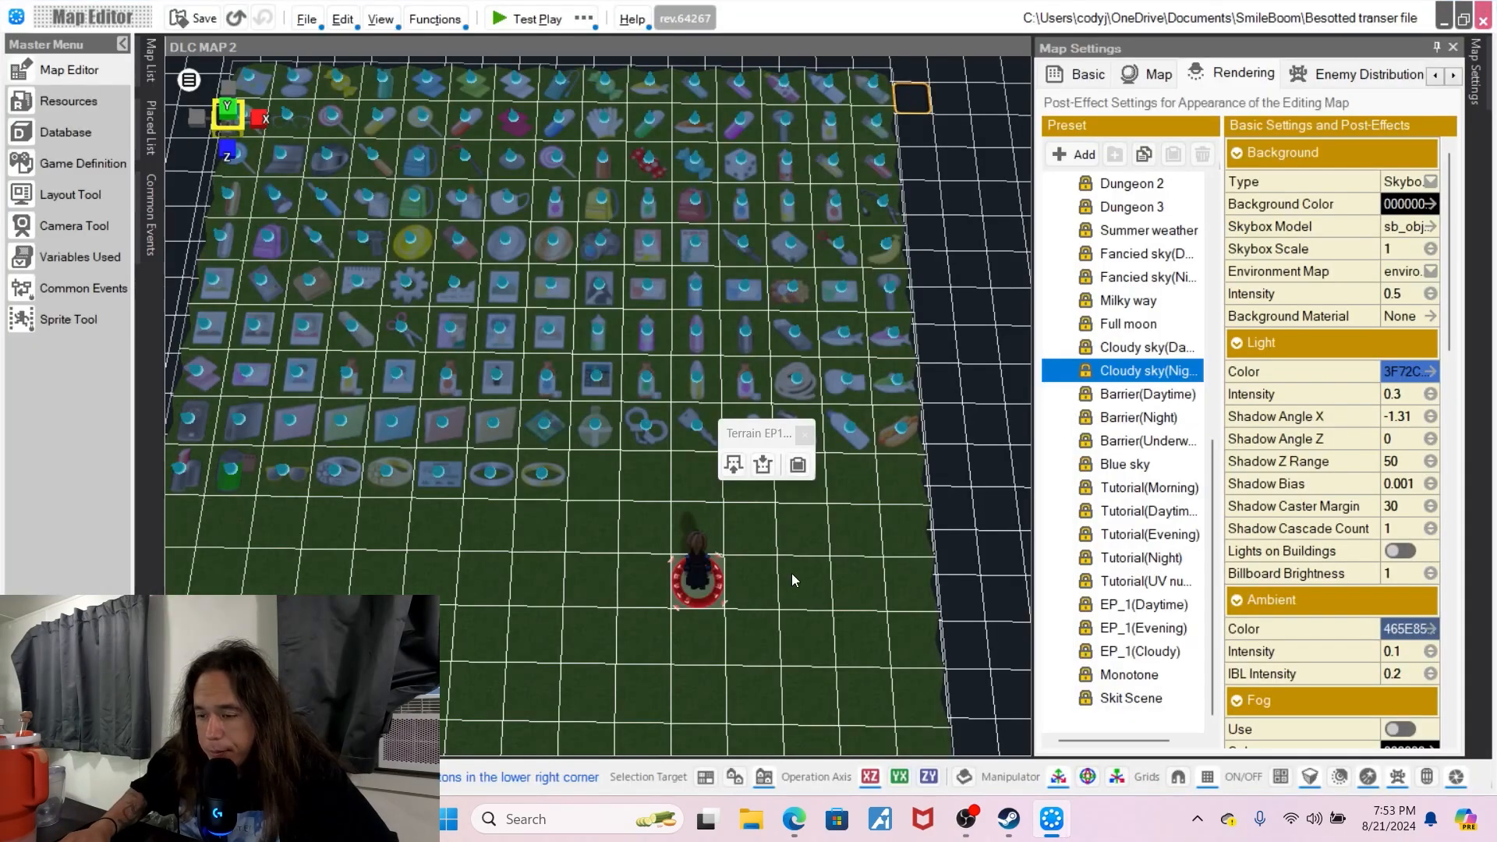
- Raise the strip of grass tiles along the map's side edge, beside the player start, into a tall dirt wall
{"action": "middle_click_drag", "start_coordinate": [839, 538], "coordinate": [840, 461]}
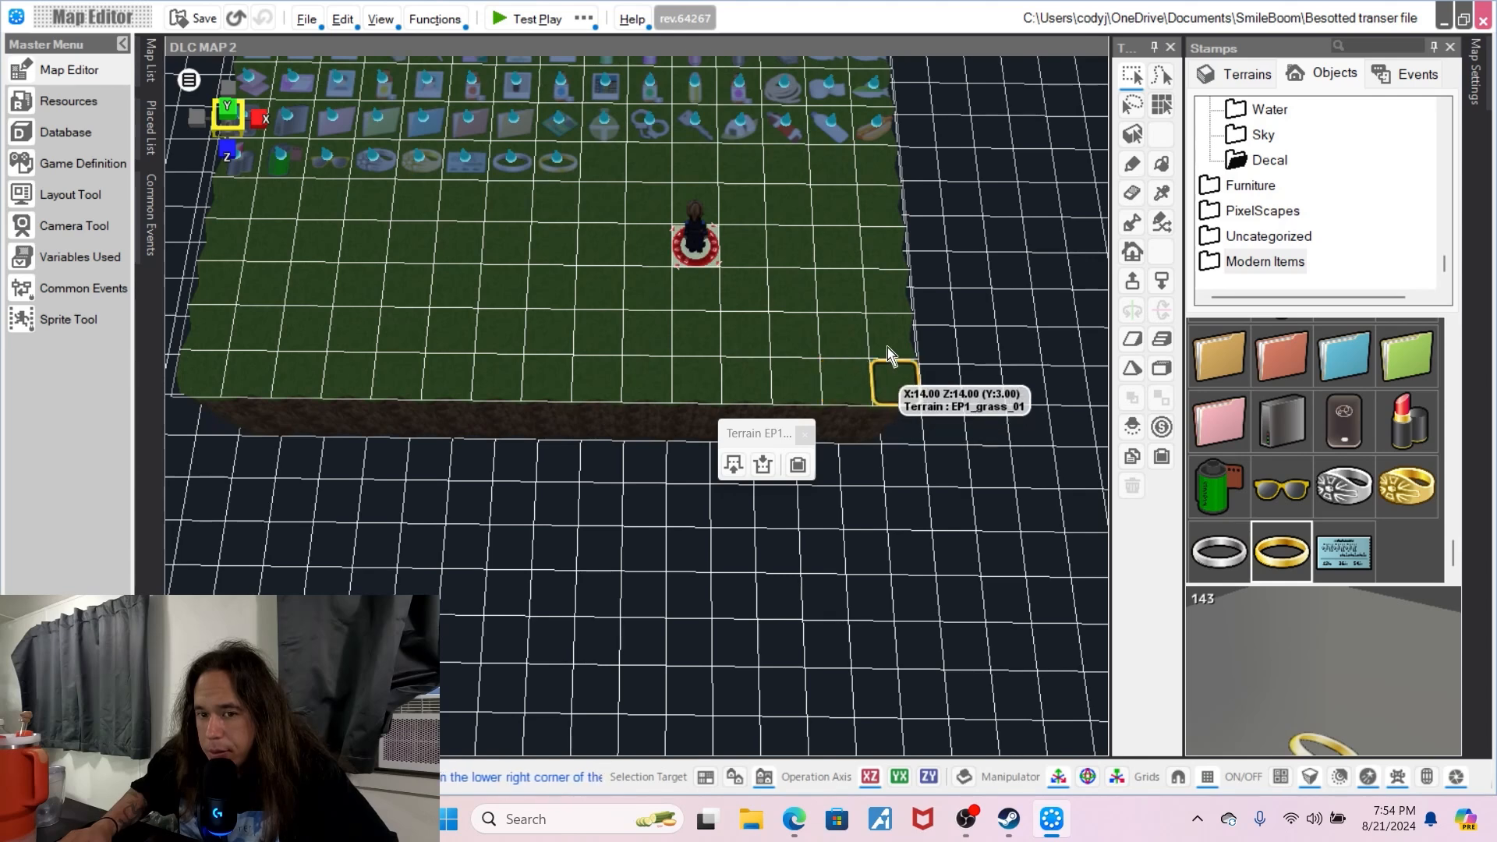
{"action": "left_click_drag", "start_coordinate": [889, 206], "coordinate": [902, 297]}
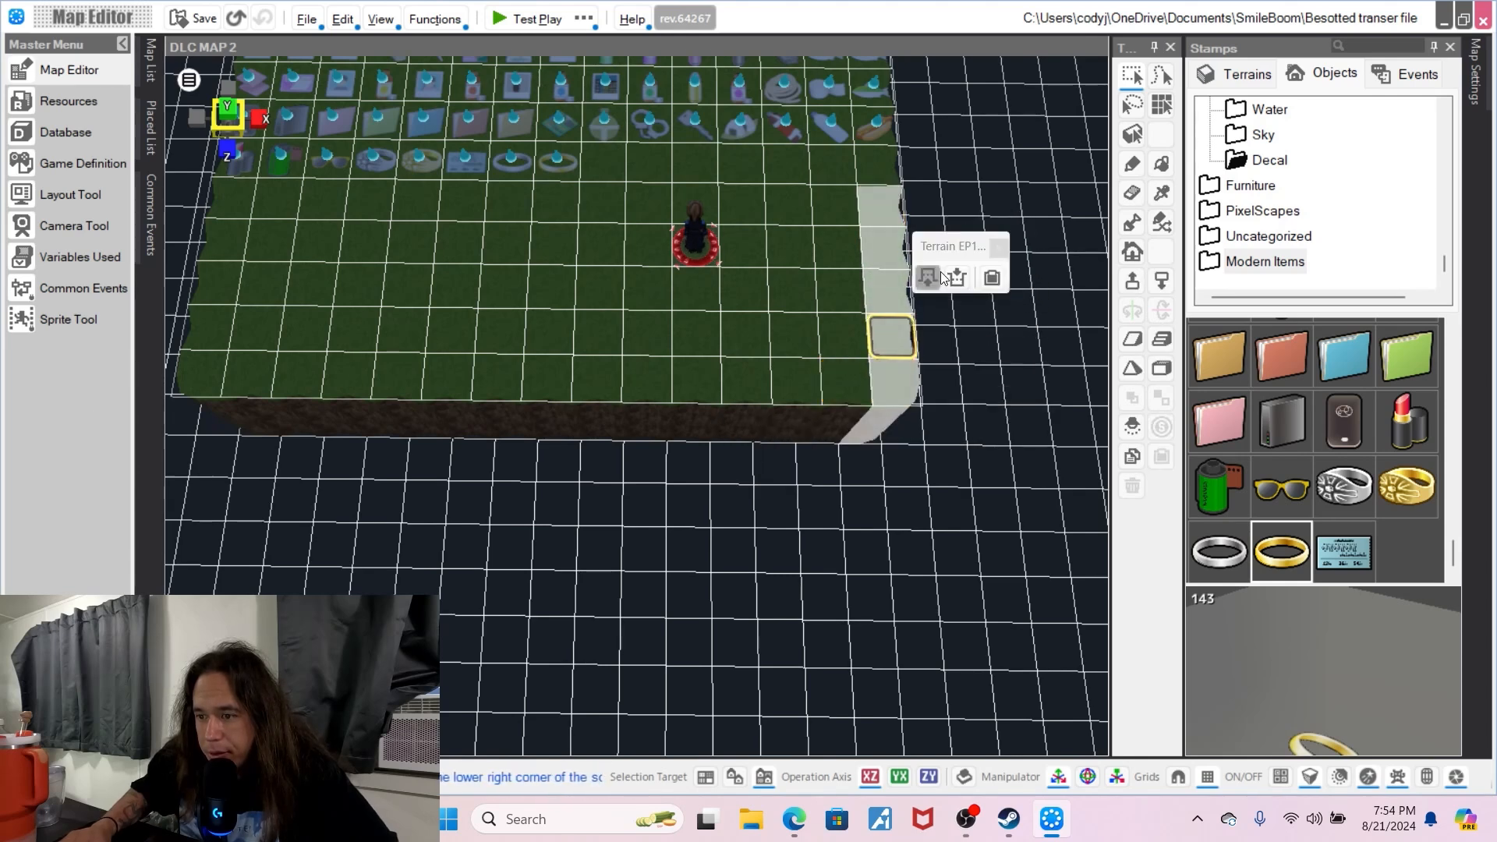
{"action": "left_click", "coordinate": [940, 277]}
{"action": "left_click", "coordinate": [939, 277]}
{"action": "left_click", "coordinate": [939, 277]}
{"action": "left_click", "coordinate": [940, 277]}
{"action": "left_click", "coordinate": [940, 277]}
{"action": "left_click", "coordinate": [814, 333]}
{"action": "right_click_drag", "start_coordinate": [813, 333], "coordinate": [921, 337]}
- Place the hot dog object from Modern Items on the grass at the foot of the raised wall
{"action": "scroll", "coordinate": [1342, 456], "scroll_direction": "up", "scroll_amount": 3}
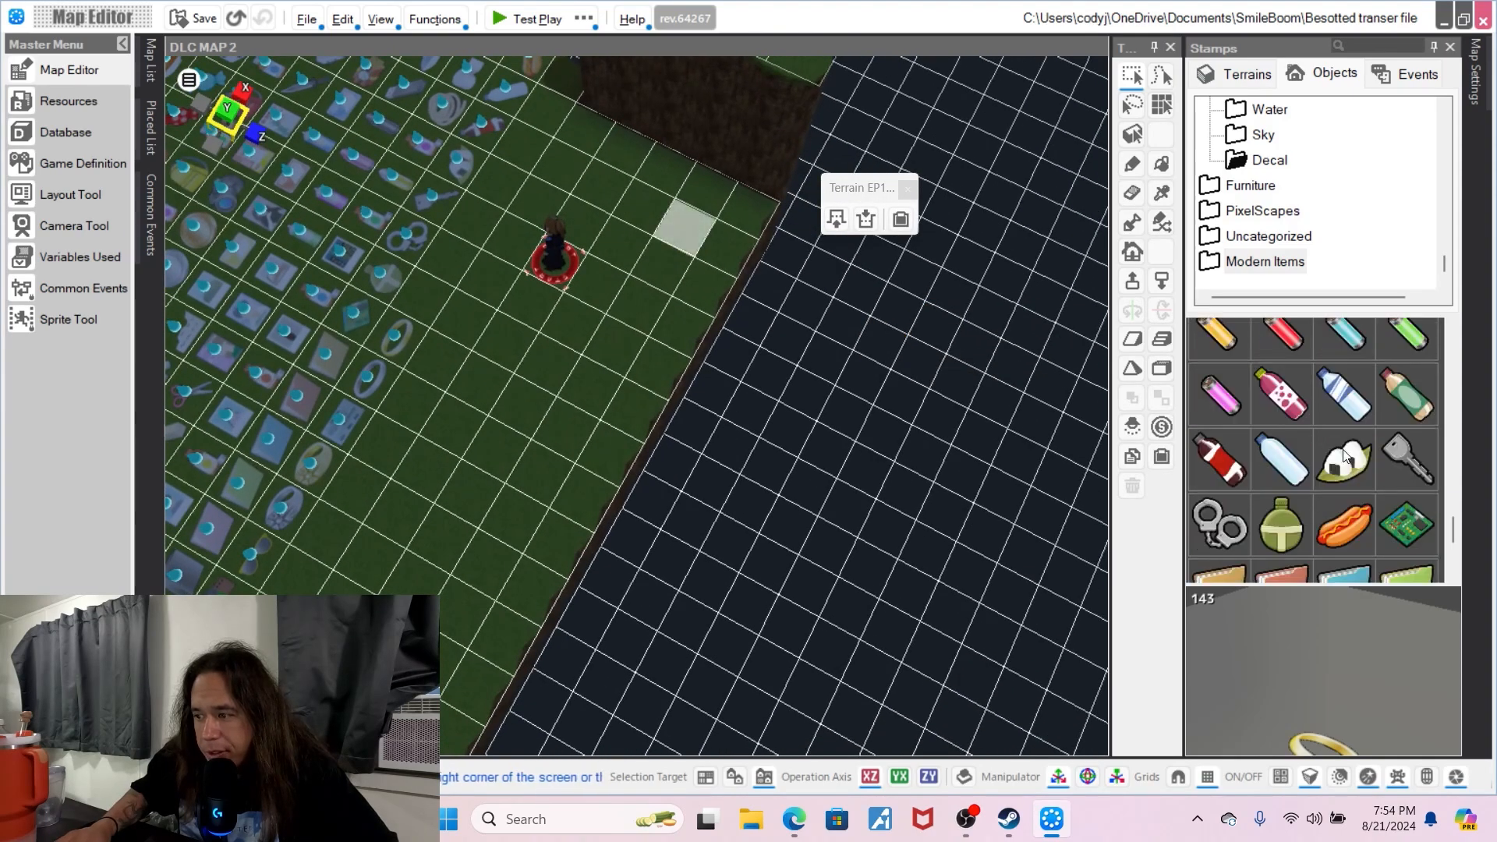
{"action": "left_click", "coordinate": [1361, 540]}
{"action": "middle_click_drag", "start_coordinate": [689, 334], "coordinate": [692, 373]}
{"action": "left_click", "coordinate": [679, 373]}
{"action": "scroll", "coordinate": [784, 394], "scroll_direction": "up", "scroll_amount": 4}
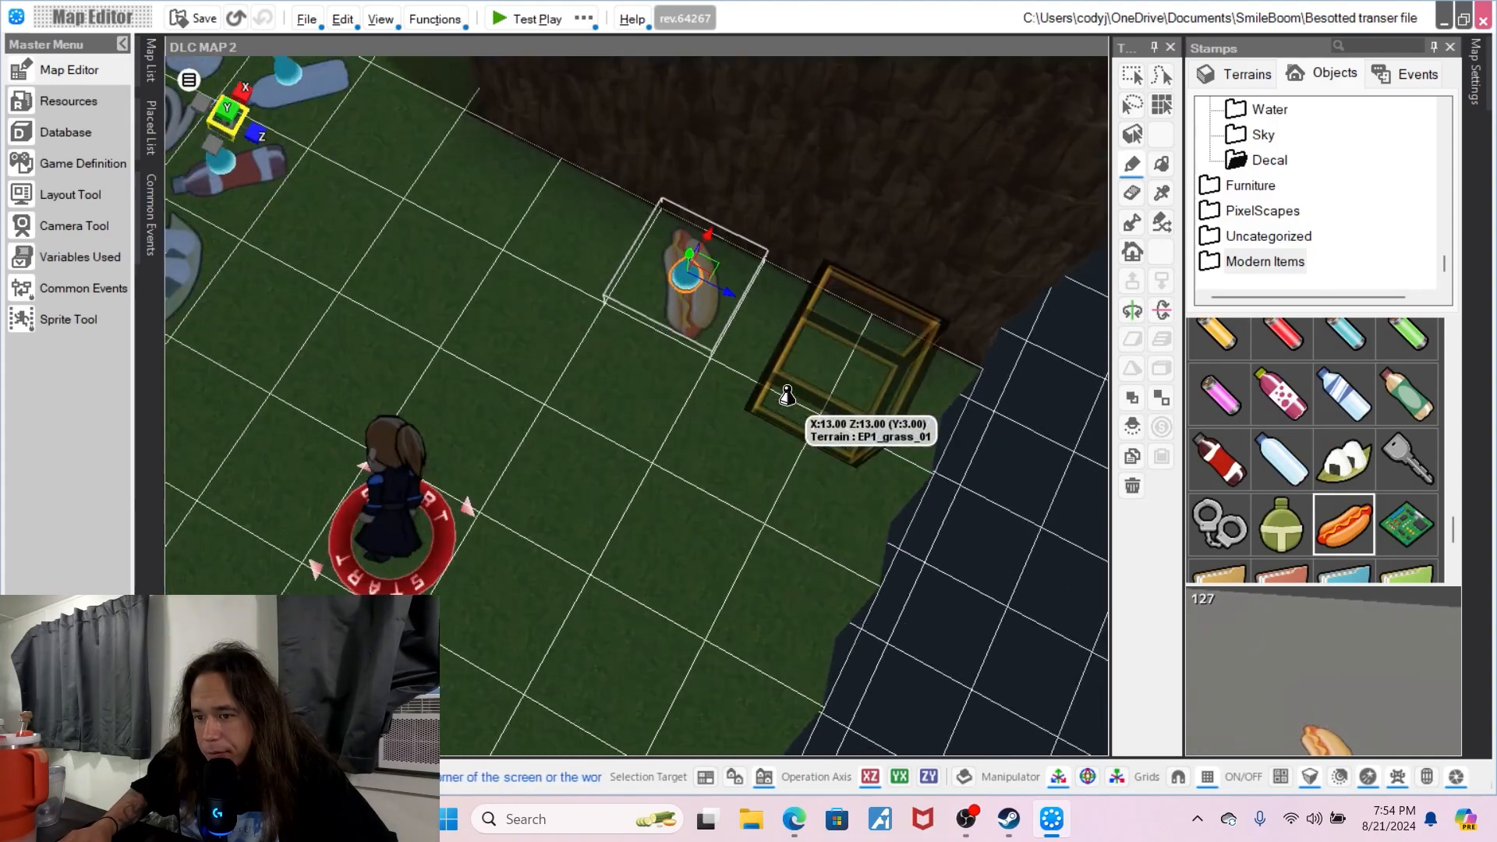
{"action": "scroll", "coordinate": [804, 395], "scroll_direction": "down", "scroll_amount": 4}
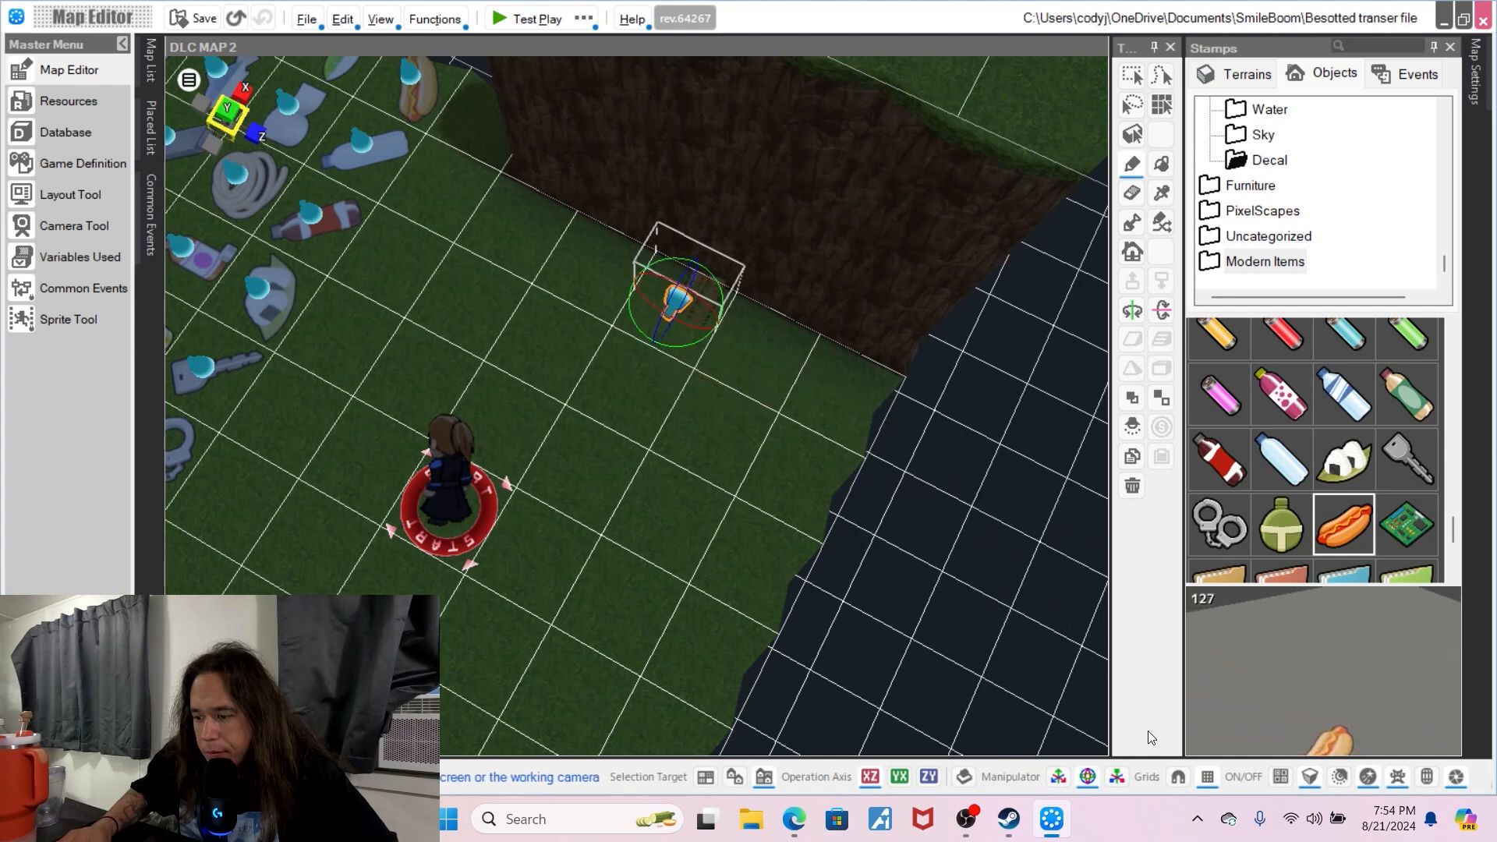
- Rotate the new hot dog decal upright against the dirt wall and scale it up to several tiles in size
{"action": "left_click", "coordinate": [1065, 783]}
{"action": "left_click_drag", "start_coordinate": [699, 268], "coordinate": [733, 162]}
{"action": "left_click", "coordinate": [1118, 777]}
{"action": "left_click_drag", "start_coordinate": [748, 199], "coordinate": [997, 322]}
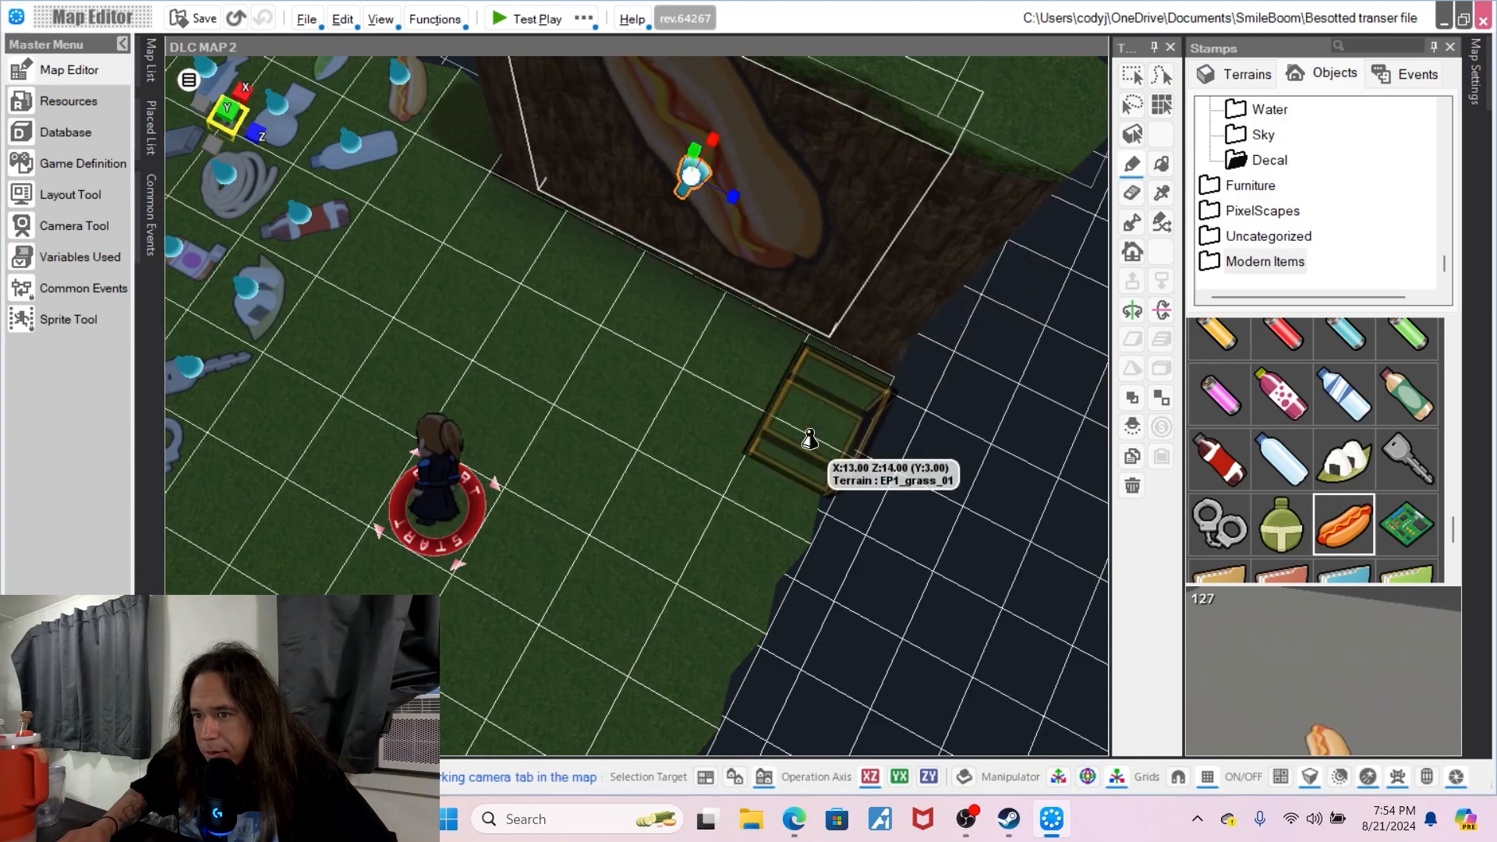
- Select the enlarged hot dog decal and move it slightly lower so it fits on the wall face
{"action": "right_click", "coordinate": [811, 441]}
{"action": "left_click", "coordinate": [712, 410]}
{"action": "mouse_move", "coordinate": [712, 409]}
{"action": "middle_mouse_down"}
{"action": "mouse_move", "coordinate": [659, 447]}
{"action": "mouse_move", "coordinate": [718, 406]}
{"action": "middle_mouse_up"}
{"action": "left_click", "coordinate": [679, 156]}
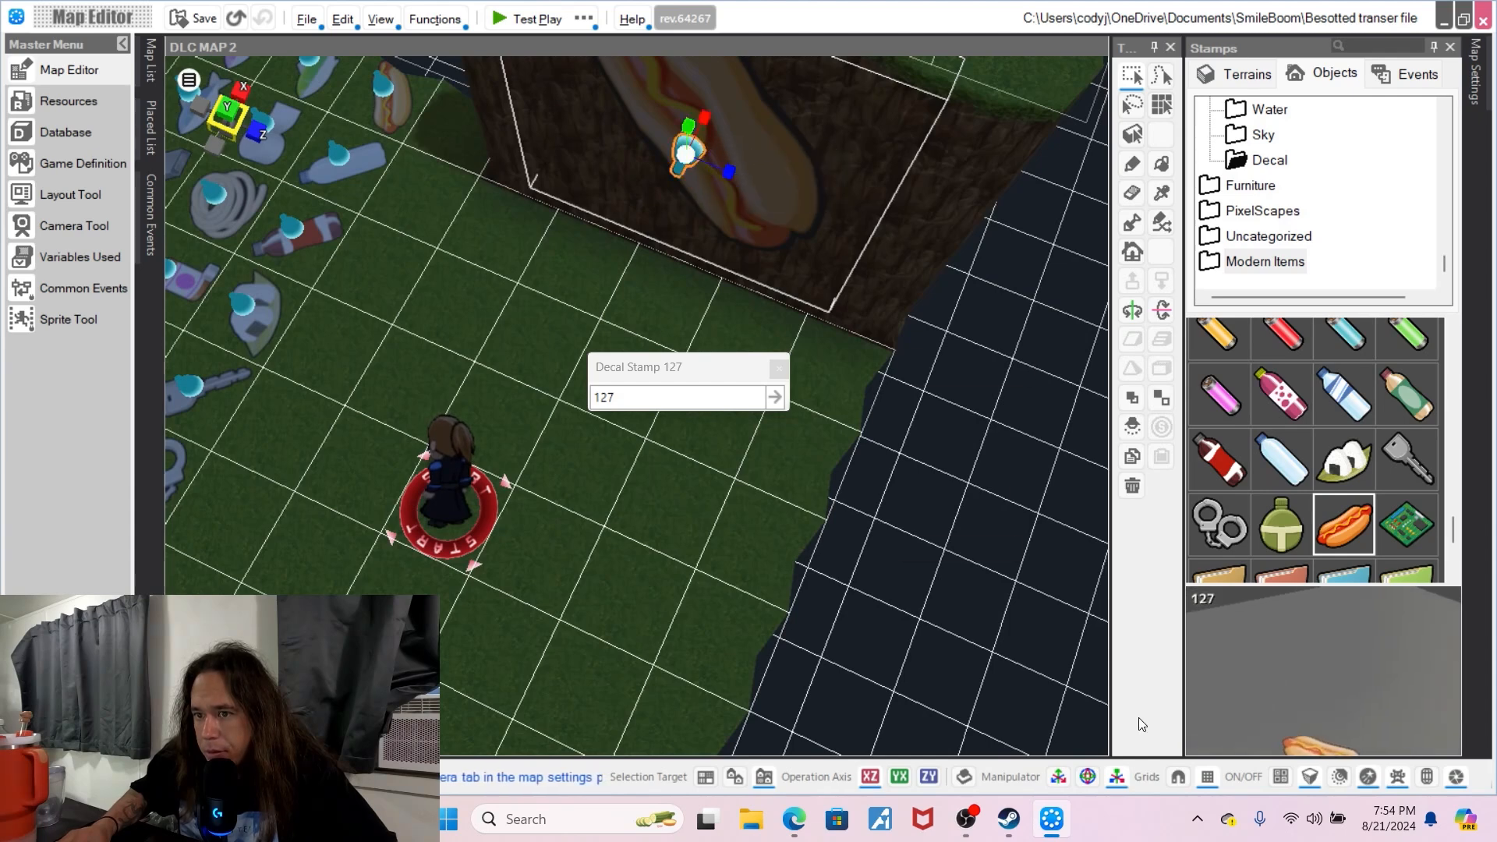
{"action": "left_click_drag", "start_coordinate": [688, 134], "coordinate": [688, 176]}
{"action": "left_click", "coordinate": [495, 290]}
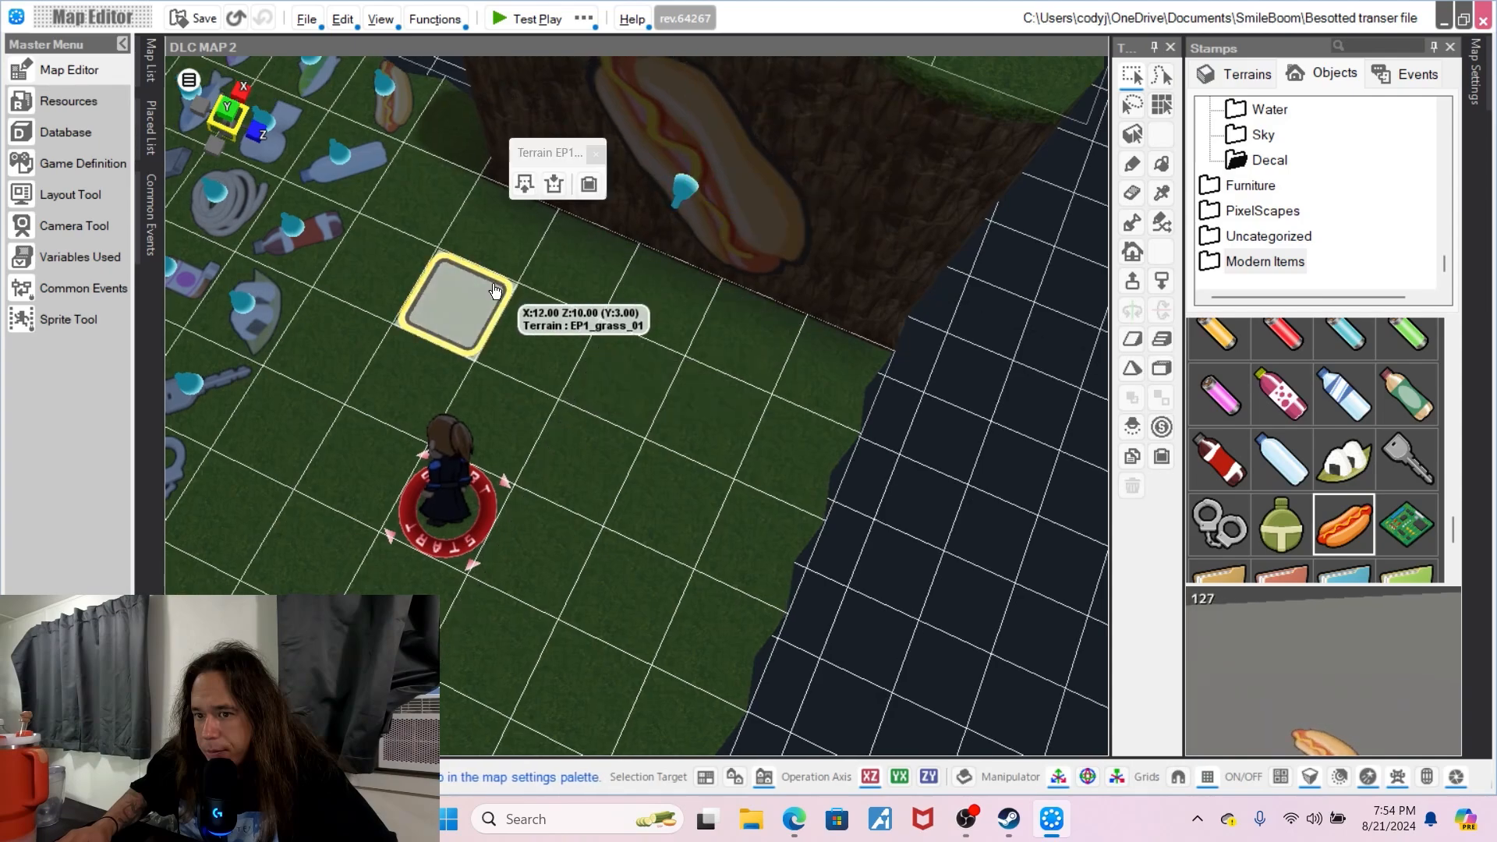
{"action": "right_click_drag", "start_coordinate": [495, 291], "coordinate": [470, 284]}
{"action": "scroll", "coordinate": [470, 284], "scroll_direction": "down", "scroll_amount": 3}
{"action": "right_click_drag", "start_coordinate": [488, 376], "coordinate": [714, 364]}
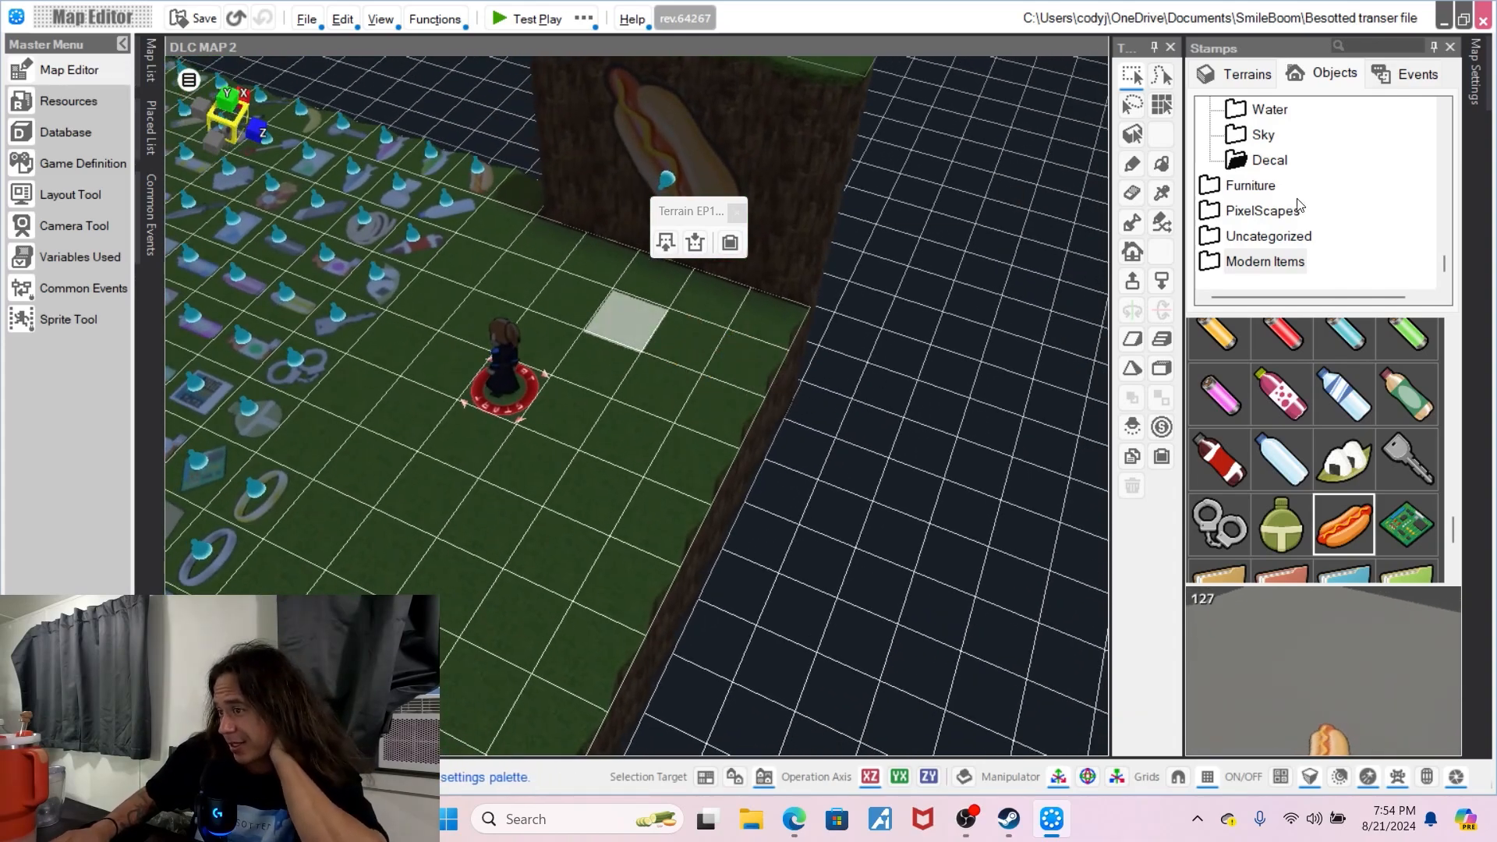
- Try the Sunlight environmental effect on the map
{"action": "mouse_move", "coordinate": [1491, 102]}
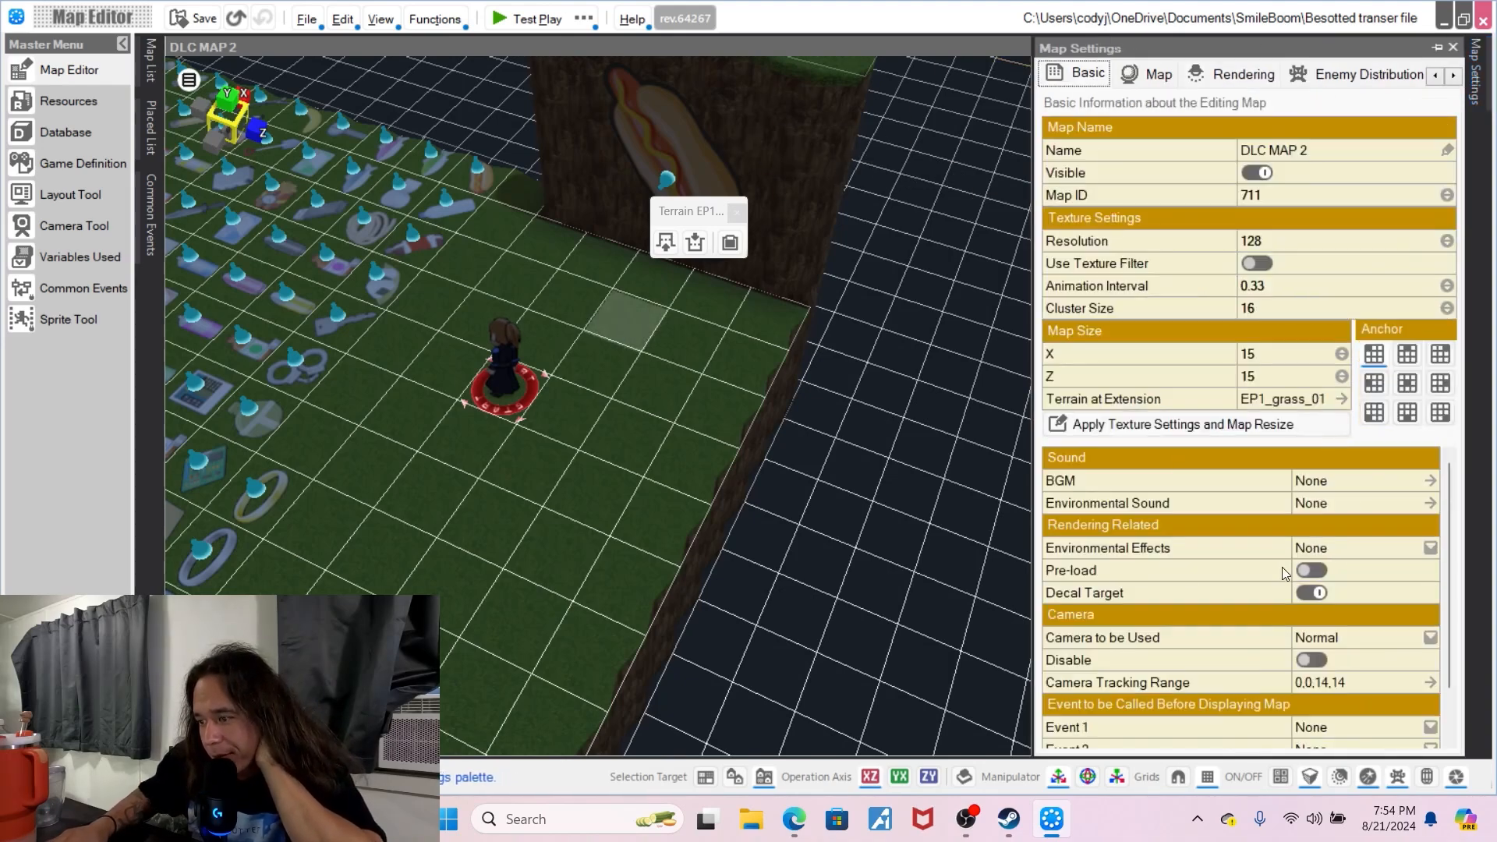
{"action": "left_click", "coordinate": [1346, 543]}
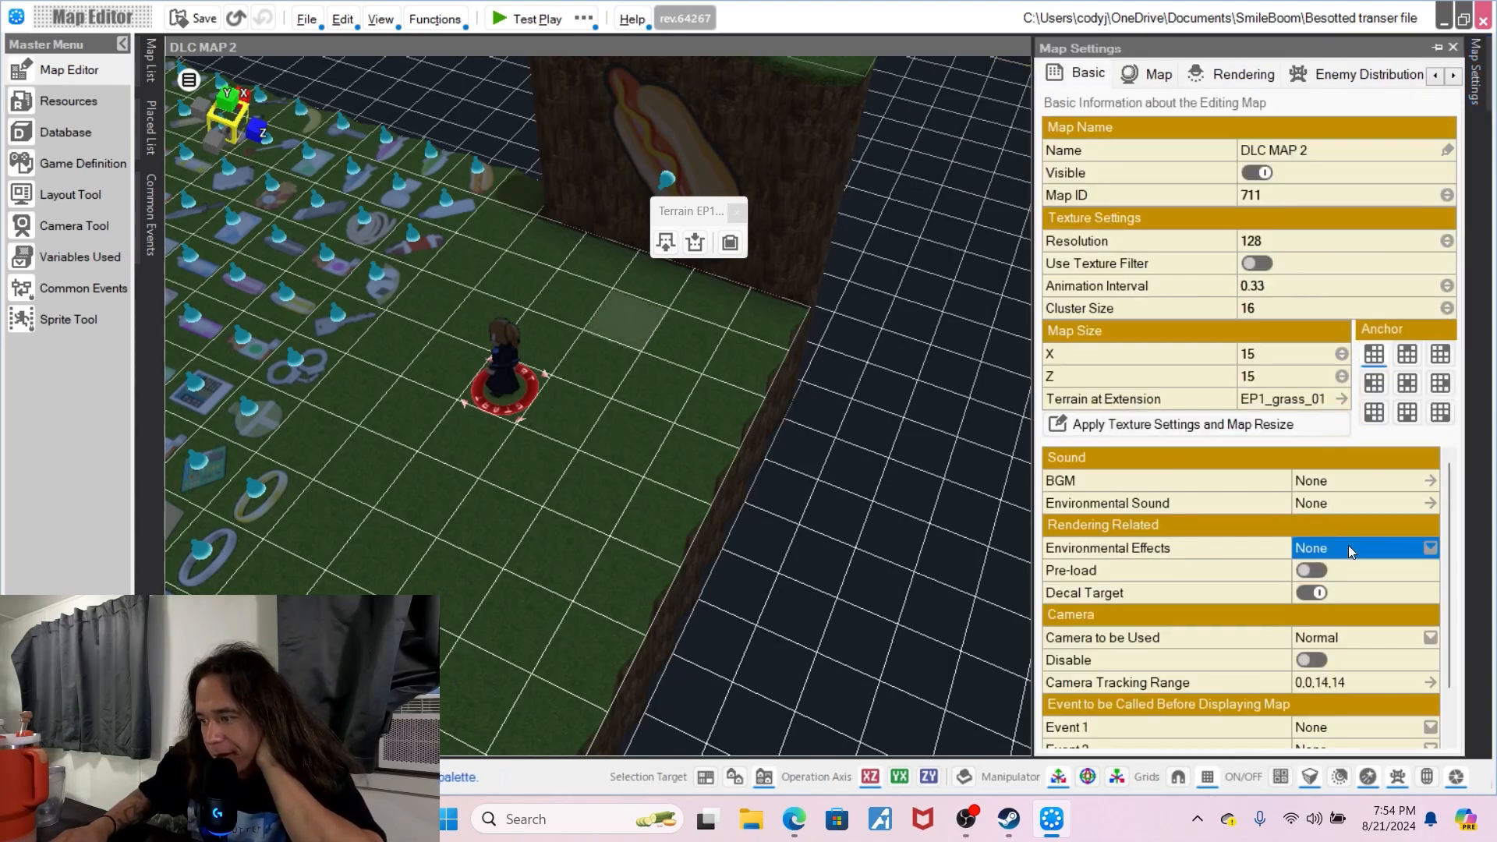
{"action": "left_click", "coordinate": [1347, 549]}
{"action": "left_click", "coordinate": [1390, 617]}
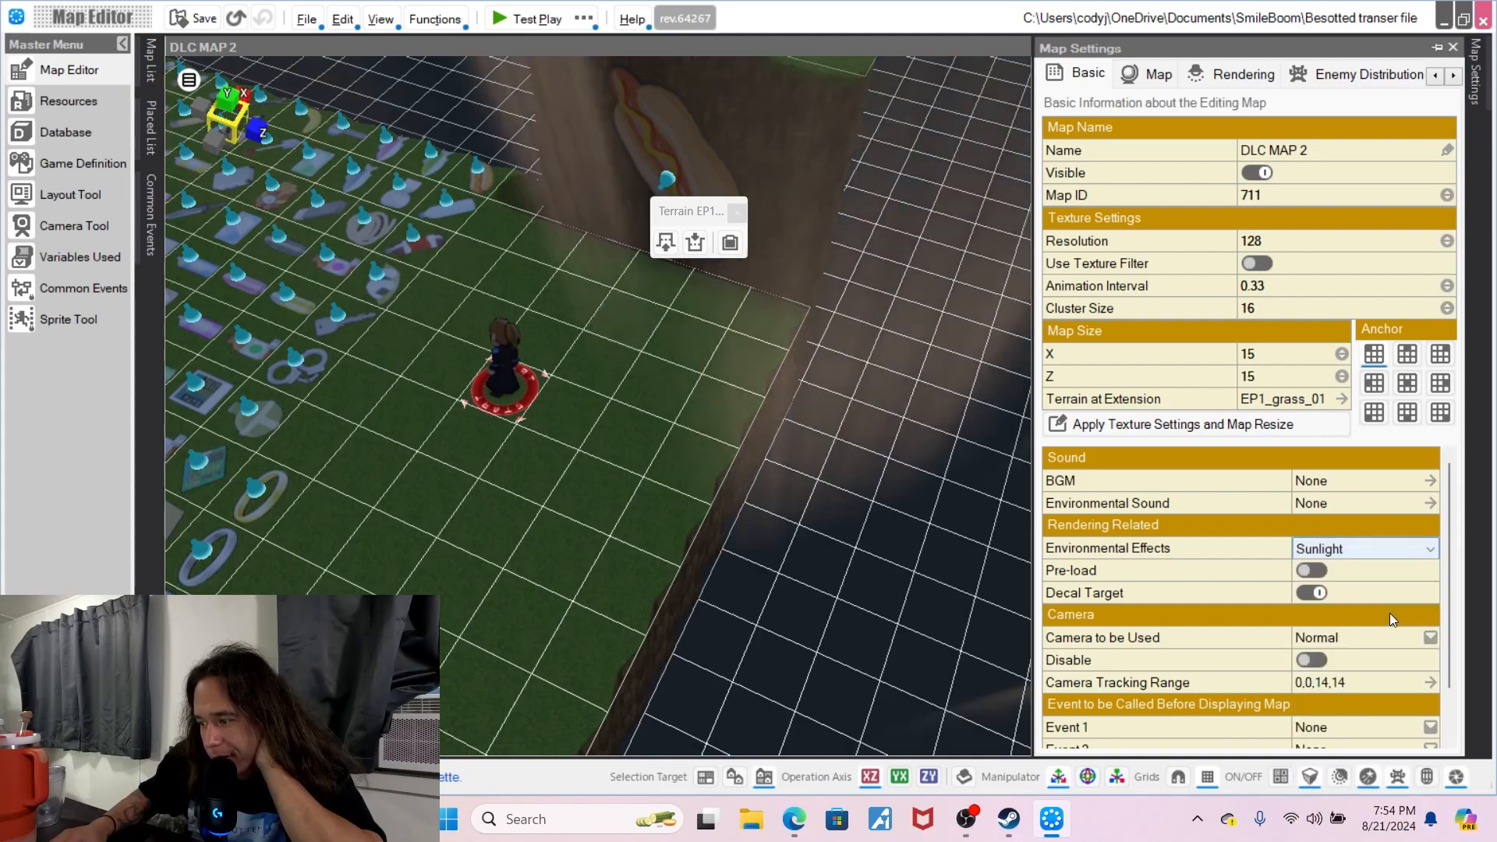
{"action": "left_click", "coordinate": [601, 520]}
{"action": "middle_click_drag", "start_coordinate": [605, 529], "coordinate": [640, 531]}
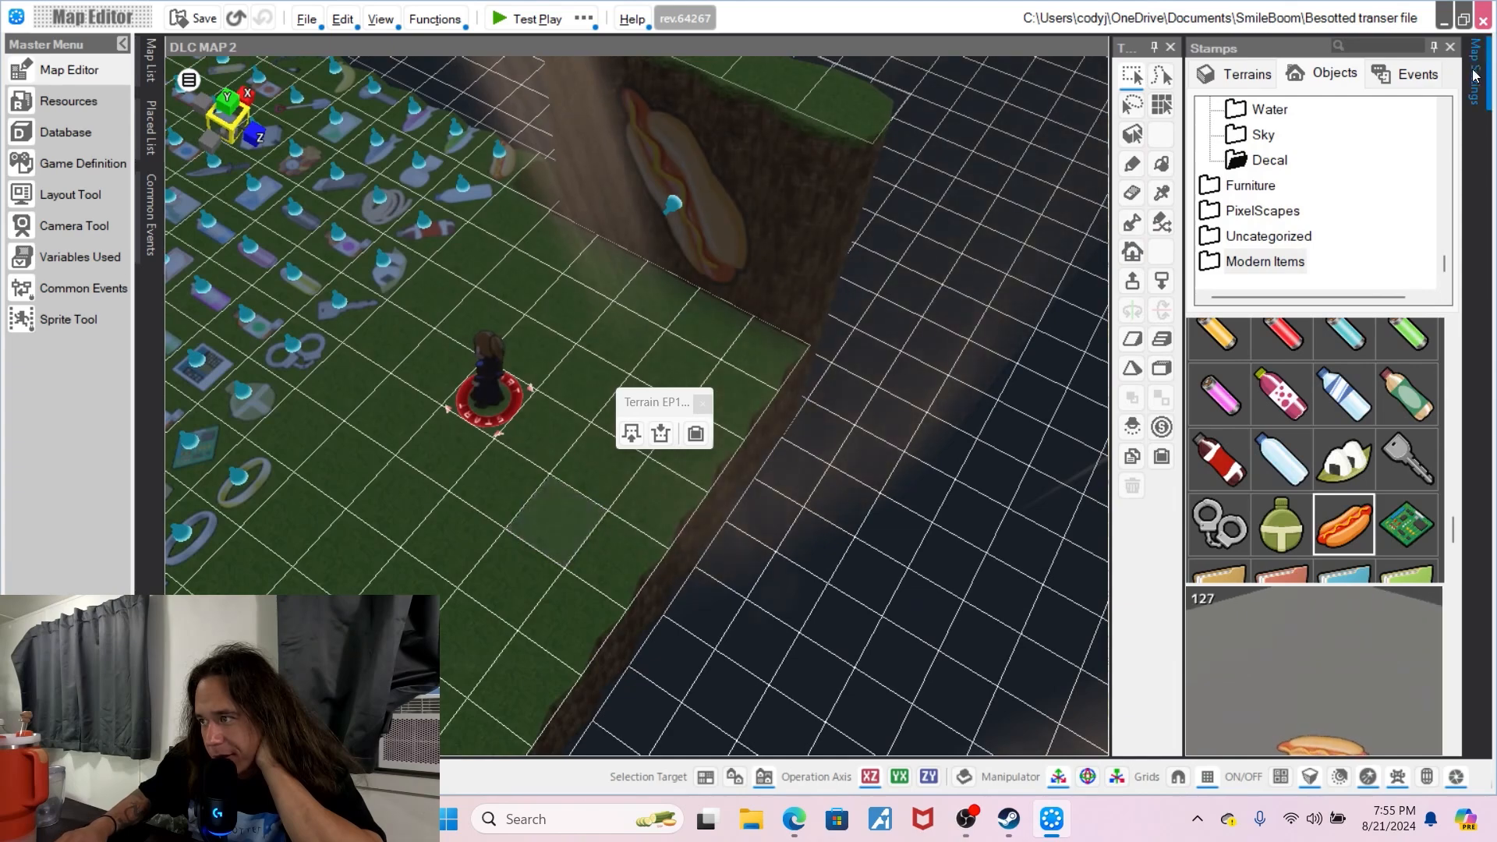
- Set the map's environmental effect to Fairy Light and view it over the item rows
{"action": "mouse_move", "coordinate": [1491, 69]}
{"action": "left_click", "coordinate": [1383, 555]}
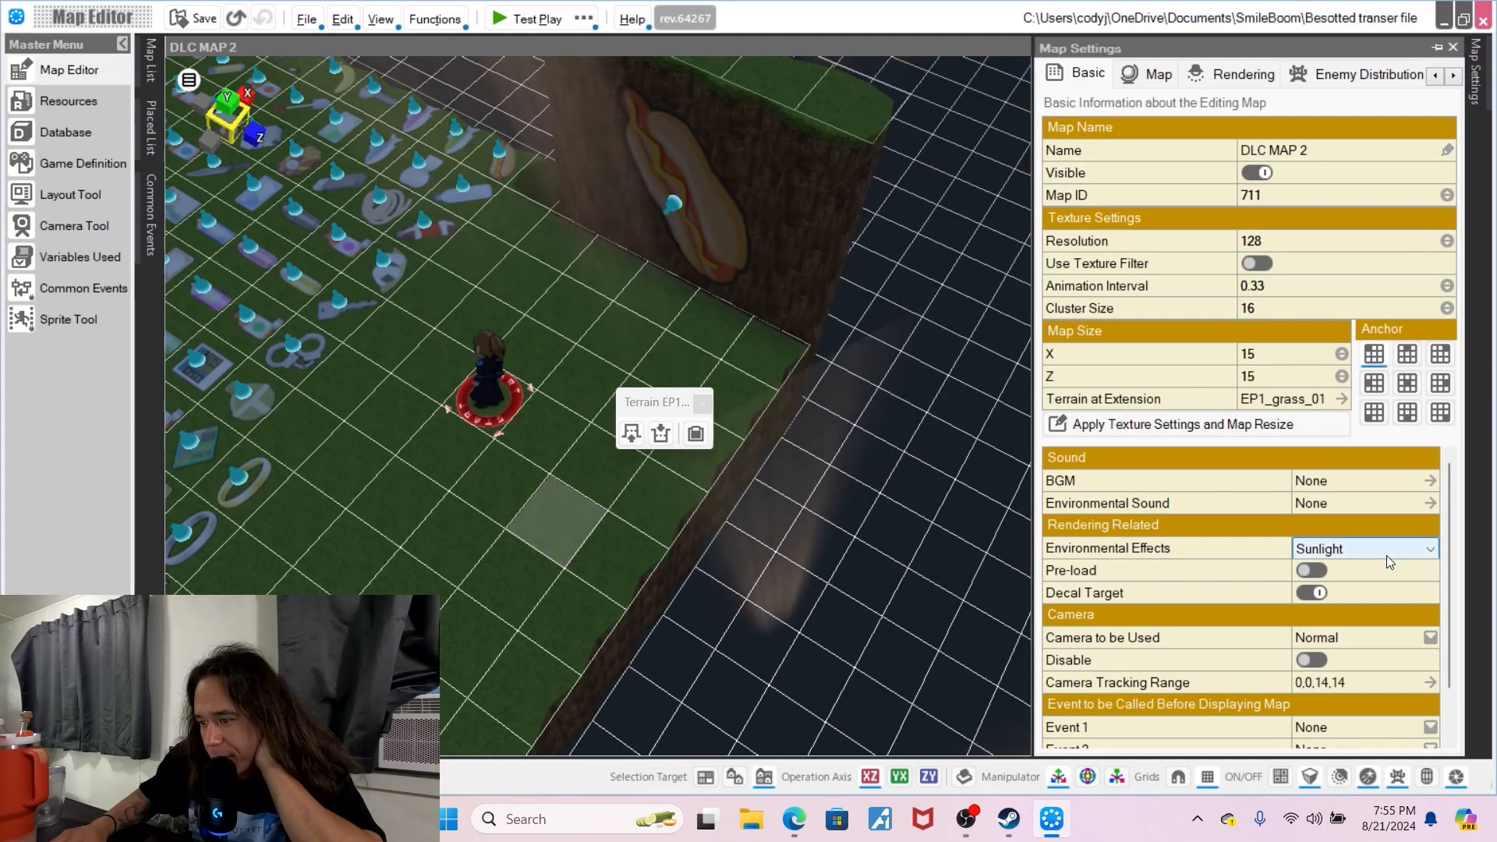
{"action": "left_click", "coordinate": [1385, 555]}
{"action": "left_click", "coordinate": [1366, 558]}
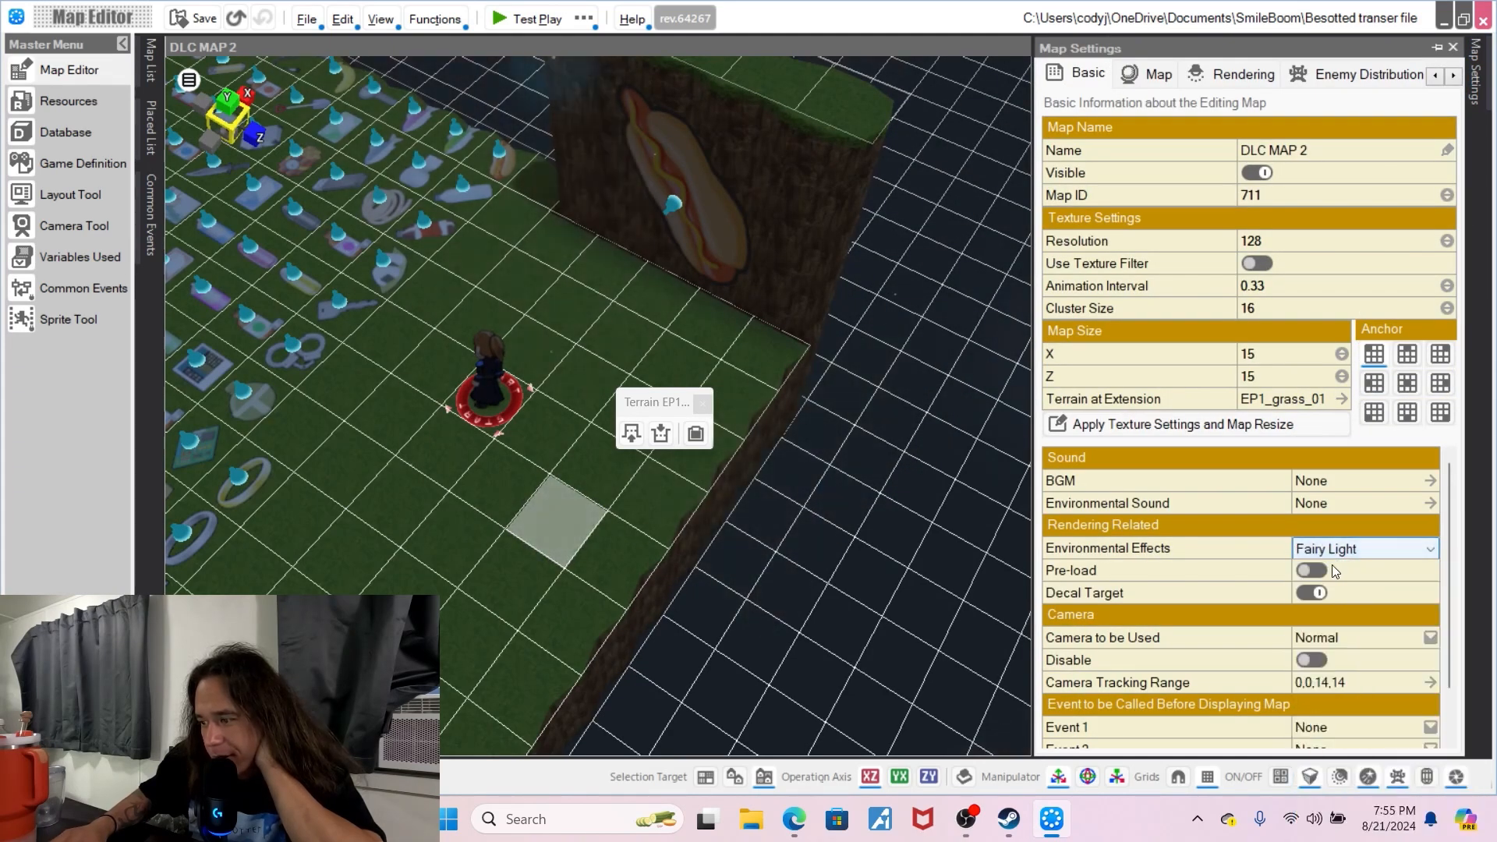
{"action": "left_click", "coordinate": [1379, 548]}
{"action": "left_click", "coordinate": [1363, 586]}
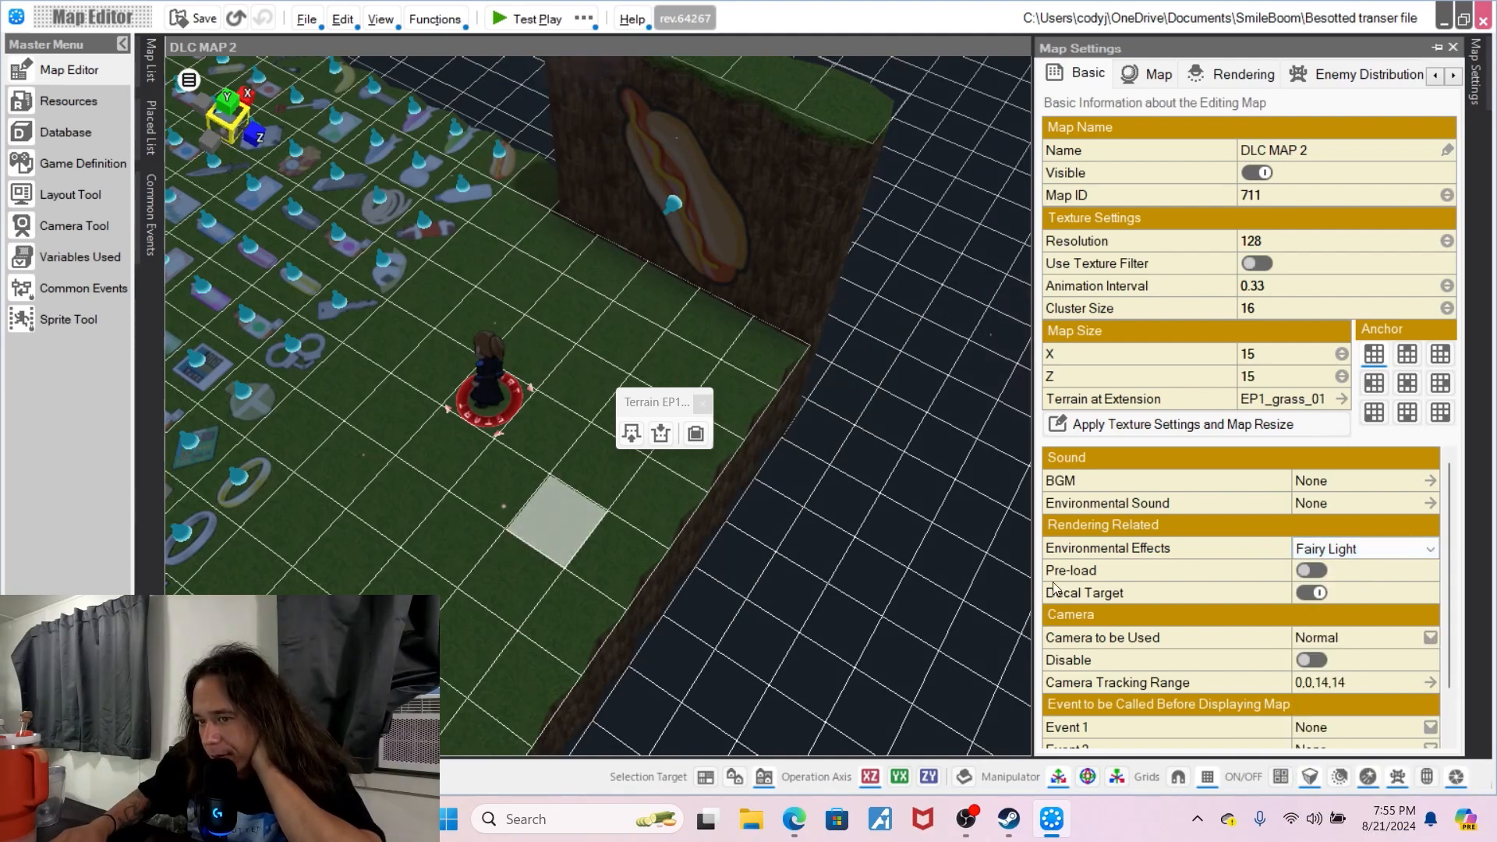
{"action": "right_click_drag", "start_coordinate": [446, 610], "coordinate": [332, 487]}
{"action": "mouse_move", "coordinate": [359, 457]}
{"action": "middle_mouse_down"}
{"action": "mouse_move", "coordinate": [411, 465]}
{"action": "mouse_move", "coordinate": [440, 530]}
{"action": "mouse_move", "coordinate": [420, 540]}
{"action": "mouse_move", "coordinate": [401, 491]}
{"action": "middle_mouse_up"}
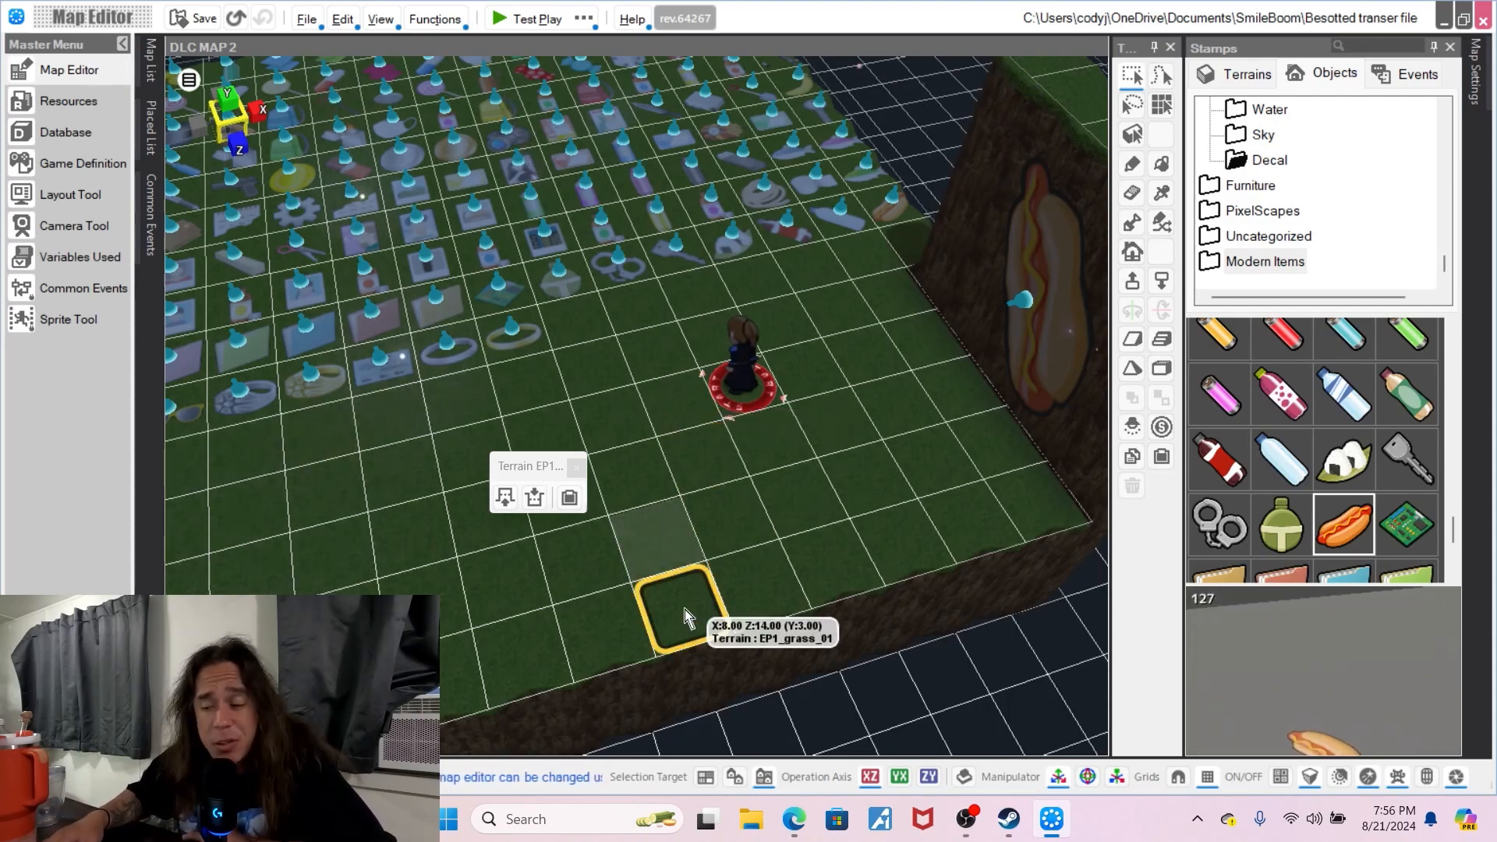
{"action": "left_click", "coordinate": [966, 819]}
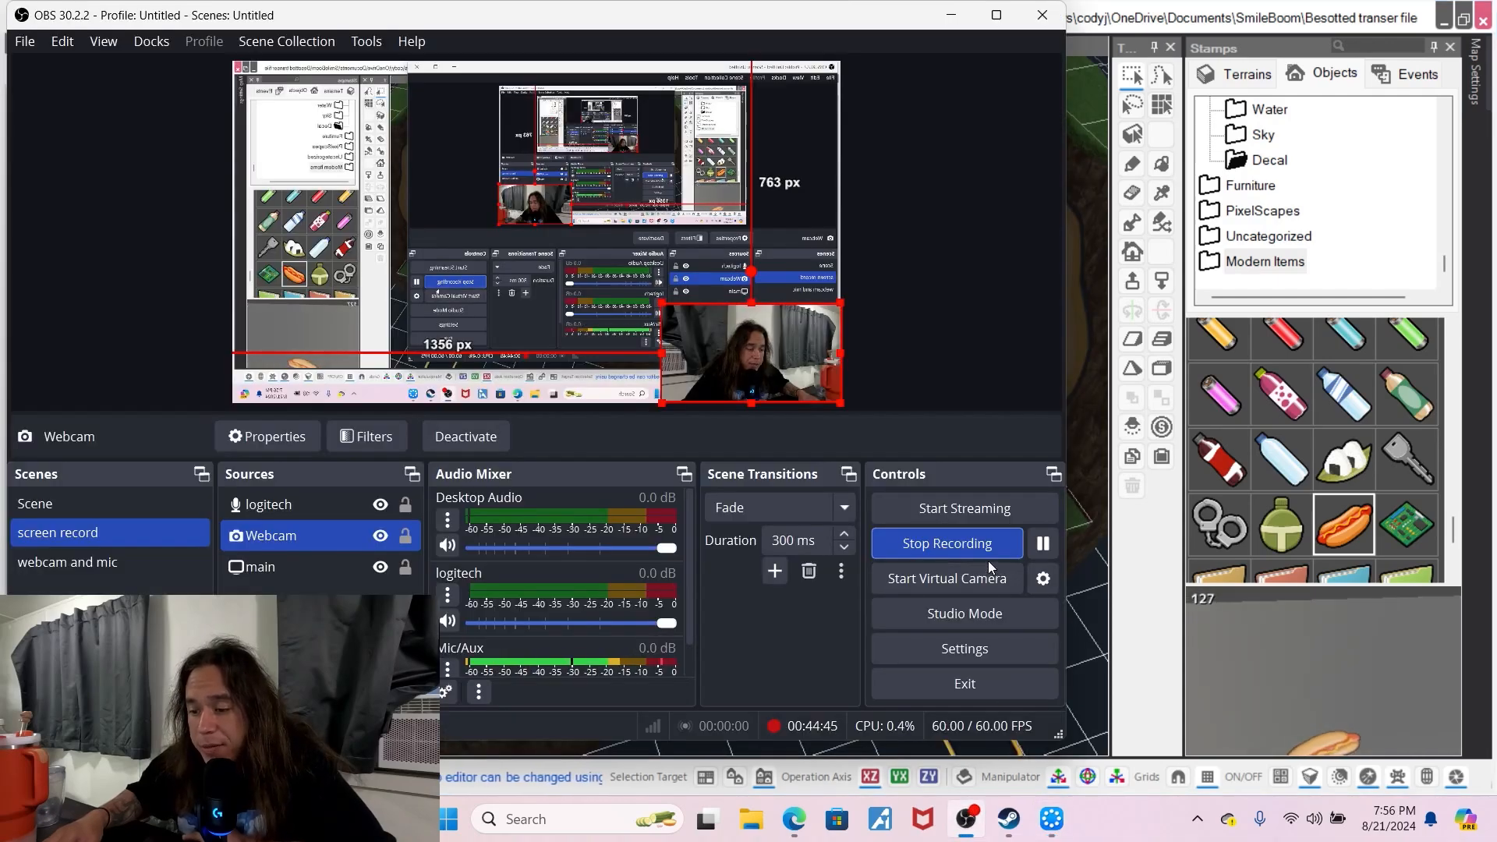